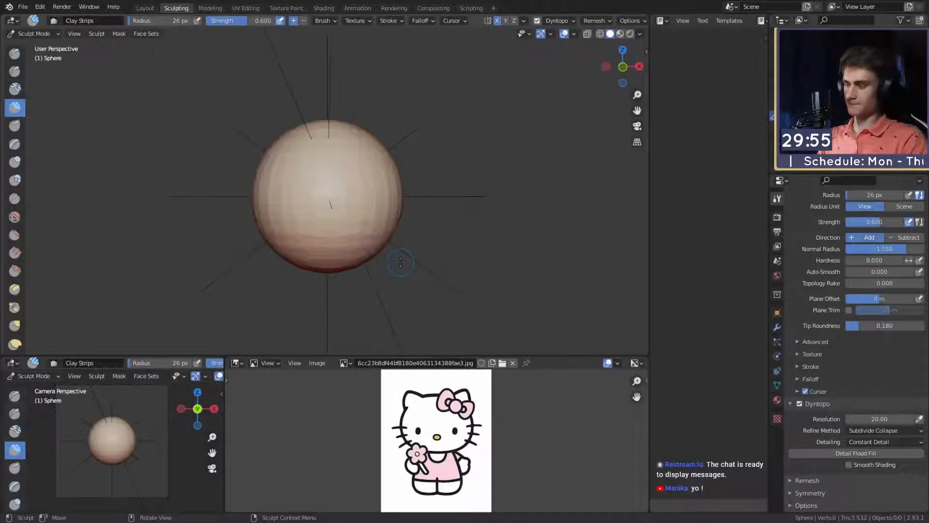
{"action": "key", "text": "g"}
{"action": "mouse_move", "coordinate": [333, 222]}
{"action": "middle_mouse_down"}
{"action": "mouse_move", "coordinate": [344, 175]}
{"action": "mouse_move", "coordinate": [369, 224]}
{"action": "mouse_move", "coordinate": [382, 208]}
{"action": "mouse_move", "coordinate": [376, 217]}
{"action": "mouse_move", "coordinate": [369, 205]}
{"action": "mouse_move", "coordinate": [378, 212]}
{"action": "mouse_move", "coordinate": [366, 221]}
{"action": "mouse_move", "coordinate": [380, 208]}
{"action": "middle_mouse_up"}
{"action": "scroll", "coordinate": [369, 224], "scroll_direction": "up", "scroll_amount": 3}
{"action": "key", "text": "m"}
{"action": "key", "text": "f"}
{"action": "left_click", "coordinate": [392, 241]}
{"action": "scroll", "coordinate": [361, 204], "scroll_direction": "down", "scroll_amount": 1}
- Switch to the Snake Hook brush and set its radius to 338 px
{"action": "key", "text": "k"}
{"action": "key", "text": "f"}
{"action": "left_click", "coordinate": [394, 204]}
{"action": "key", "text": "f"}
{"action": "left_click", "coordinate": [394, 205]}
{"action": "key", "text": "f"}
{"action": "left_click", "coordinate": [386, 208]}
{"action": "key", "text": "f"}
{"action": "left_click", "coordinate": [394, 206]}
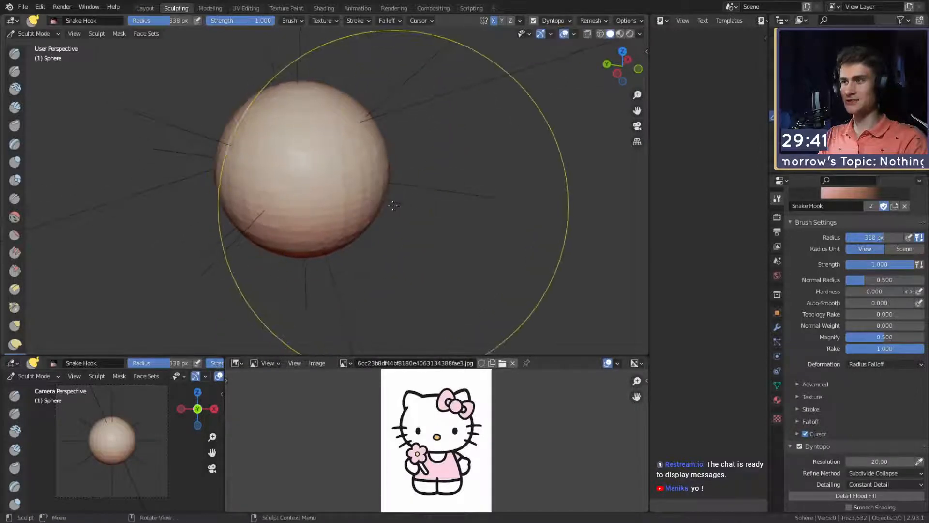
- Try to push the side of the sphere inward with one large Snake Hook stroke, and undo it
{"action": "left_click_drag", "start_coordinate": [380, 201], "coordinate": [356, 201]}
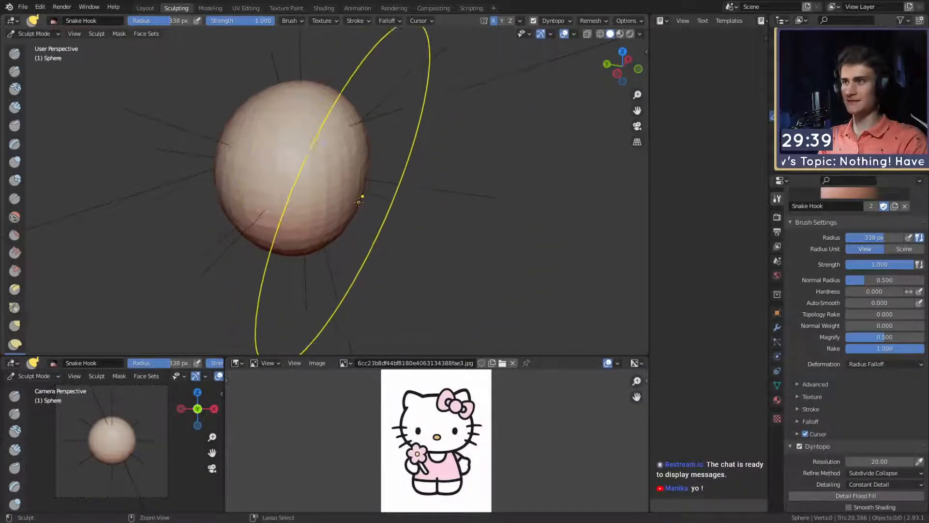
{"action": "key", "text": "ctrl+z"}
- Flatten the sphere from front to back with the Snake Hook brush at a 365 px radius, giving it an egg-shaped side profile
{"action": "middle_click_drag", "start_coordinate": [402, 188], "coordinate": [393, 189]}
{"action": "scroll", "coordinate": [804, 368], "scroll_direction": "up", "scroll_amount": 4}
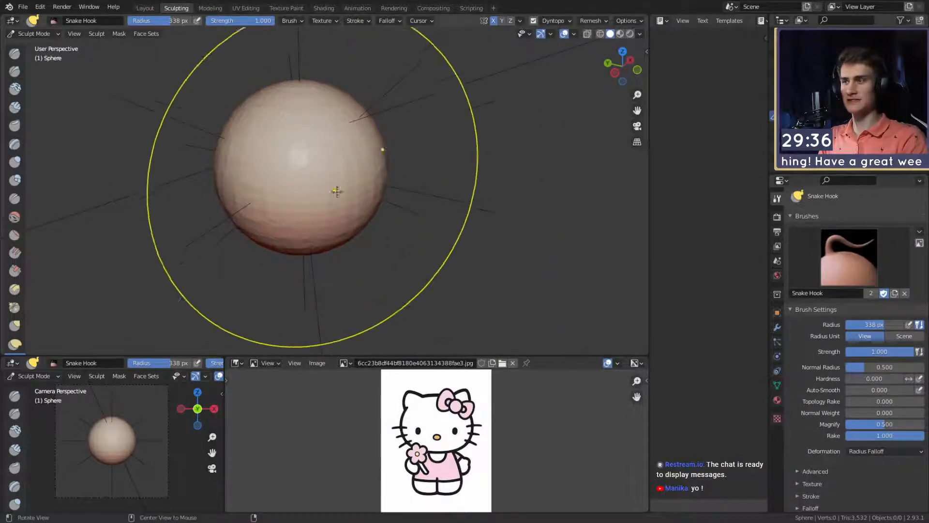
{"action": "left_click", "coordinate": [365, 190]}
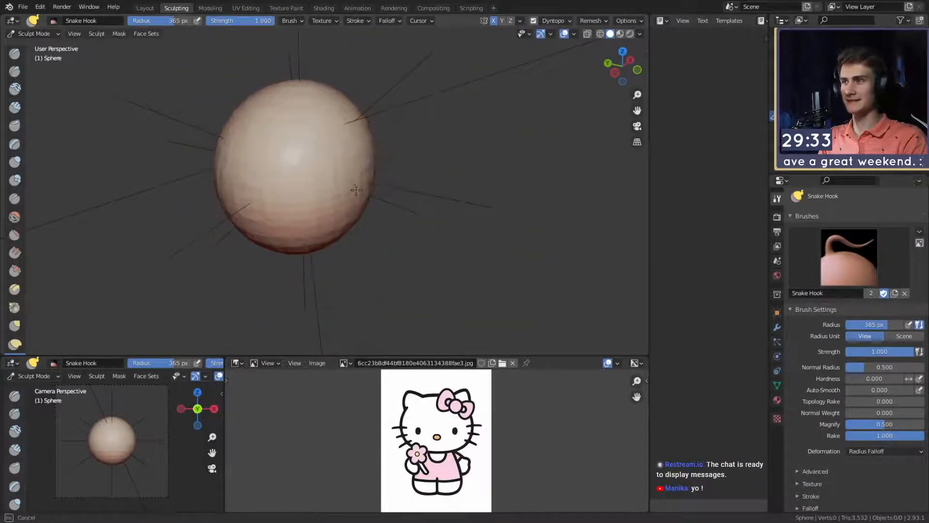
{"action": "left_click_drag", "start_coordinate": [350, 190], "coordinate": [358, 186]}
{"action": "middle_click_drag", "start_coordinate": [416, 187], "coordinate": [232, 196]}
{"action": "mouse_move", "coordinate": [339, 190]}
{"action": "middle_mouse_down"}
{"action": "mouse_move", "coordinate": [371, 186]}
{"action": "mouse_move", "coordinate": [316, 199]}
{"action": "middle_mouse_up"}
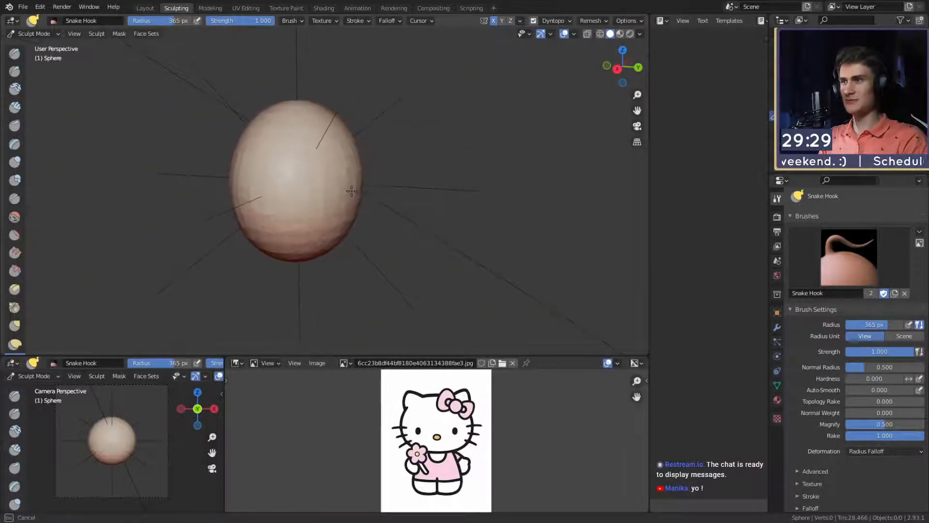
{"action": "mouse_move", "coordinate": [315, 199]}
{"action": "left_mouse_down", "text": "alt"}
{"action": "mouse_move", "coordinate": [387, 195]}
{"action": "mouse_move", "coordinate": [334, 198]}
{"action": "left_mouse_up", "text": "alt"}
- Widen the lower cheeks and flatten the underside of the head with the Snake Hook brush, using radii of 208 and 235 px
{"action": "key", "text": "f"}
{"action": "left_click", "coordinate": [258, 206]}
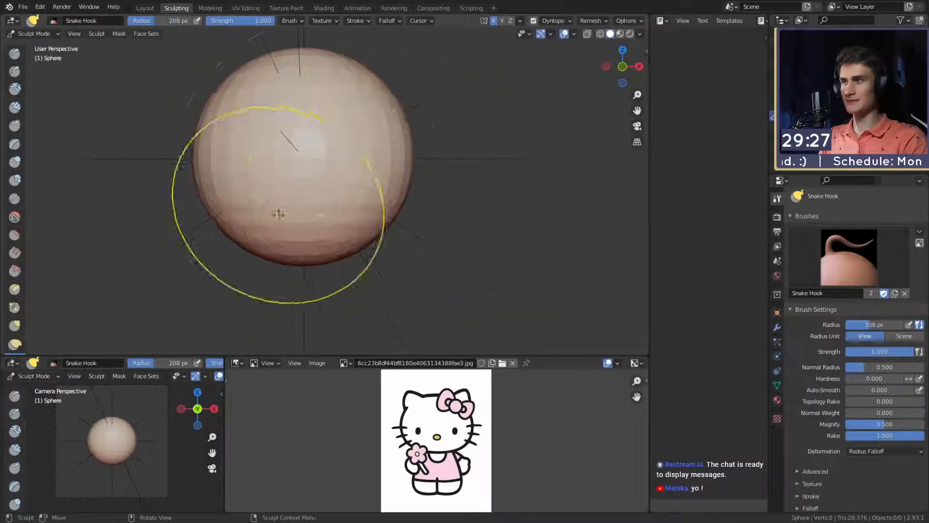
{"action": "mouse_move", "coordinate": [278, 210]}
{"action": "left_mouse_down", "text": "alt"}
{"action": "mouse_move", "coordinate": [309, 217]}
{"action": "mouse_move", "coordinate": [349, 253]}
{"action": "mouse_move", "coordinate": [349, 199]}
{"action": "mouse_move", "coordinate": [383, 199]}
{"action": "mouse_move", "coordinate": [386, 189]}
{"action": "mouse_move", "coordinate": [396, 215]}
{"action": "left_mouse_up", "text": "alt"}
{"action": "key", "text": "f"}
{"action": "left_click", "coordinate": [370, 199]}
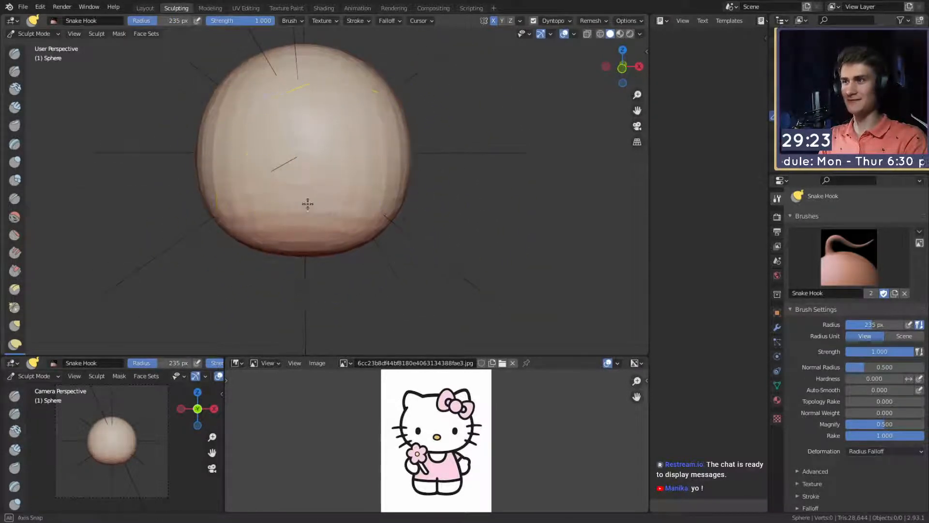
{"action": "mouse_move", "coordinate": [307, 204]}
{"action": "left_mouse_down", "text": "alt"}
{"action": "mouse_move", "coordinate": [398, 189]}
{"action": "mouse_move", "coordinate": [334, 202]}
{"action": "mouse_move", "coordinate": [392, 198]}
{"action": "mouse_move", "coordinate": [373, 191]}
{"action": "mouse_move", "coordinate": [397, 197]}
{"action": "left_mouse_up", "text": "alt"}
{"action": "mouse_move", "coordinate": [305, 194]}
{"action": "middle_mouse_down"}
{"action": "mouse_move", "coordinate": [357, 182]}
{"action": "mouse_move", "coordinate": [366, 229]}
{"action": "middle_mouse_up"}
{"action": "middle_click_drag", "start_coordinate": [356, 209], "coordinate": [382, 197]}
{"action": "key", "text": "c"}
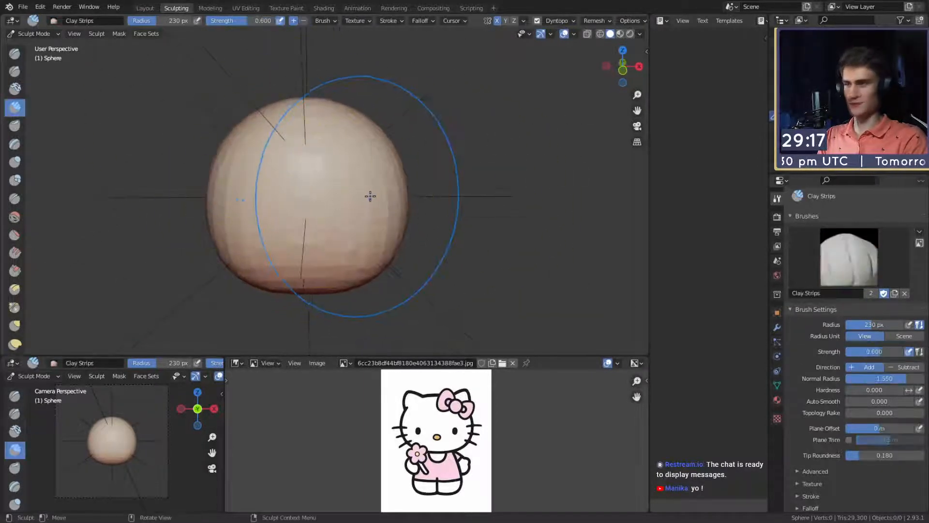
{"action": "mouse_move", "coordinate": [298, 197]}
{"action": "middle_mouse_down"}
{"action": "mouse_move", "coordinate": [321, 215]}
{"action": "mouse_move", "coordinate": [304, 212]}
{"action": "mouse_move", "coordinate": [321, 213]}
{"action": "mouse_move", "coordinate": [412, 148]}
{"action": "middle_mouse_up"}
{"action": "key", "text": "f"}
{"action": "left_click", "coordinate": [306, 194]}
{"action": "scroll", "coordinate": [411, 150], "scroll_direction": "down", "scroll_amount": 4}
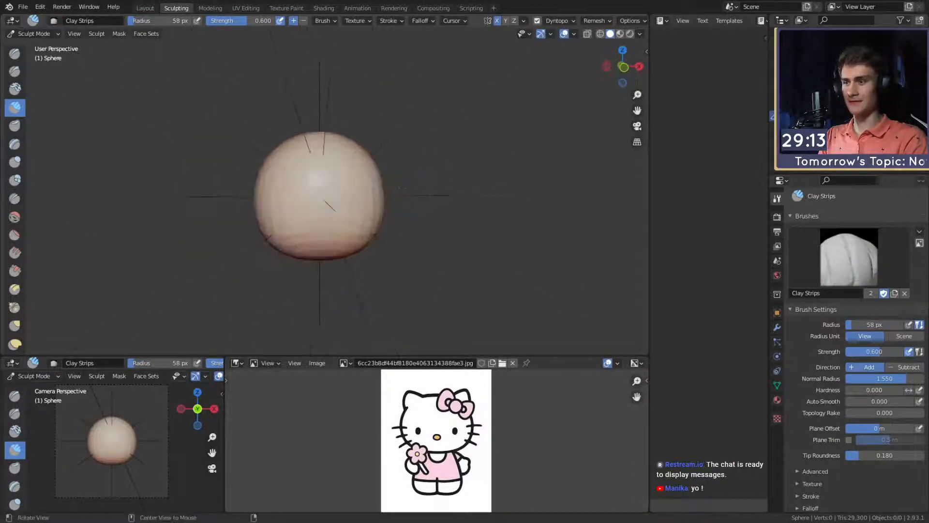
{"action": "scroll", "coordinate": [406, 166], "scroll_direction": "up", "scroll_amount": 2}
- Adjust the upper sides of the head with the Grab brush at a 154 px radius, and enlarge the brush to 189 px
{"action": "key", "text": "g"}
{"action": "scroll", "coordinate": [381, 165], "scroll_direction": "up", "scroll_amount": 2}
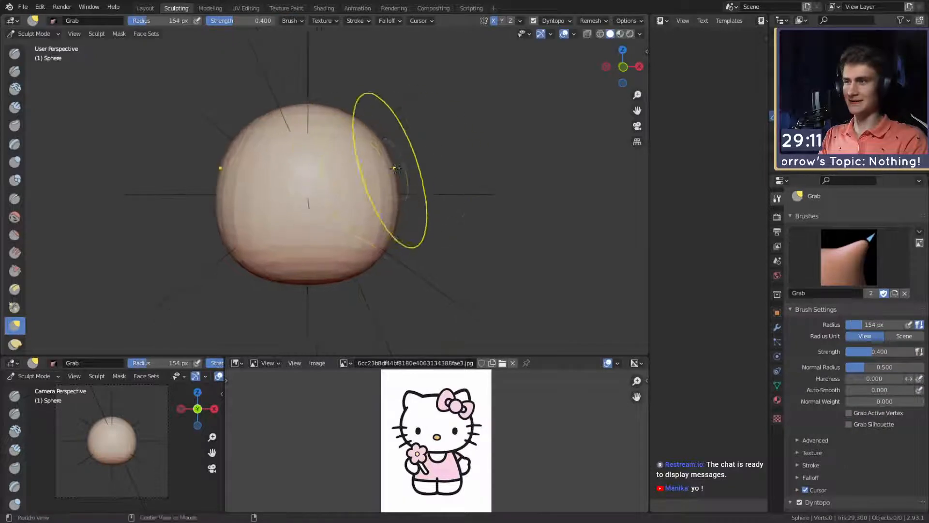
{"action": "mouse_move", "coordinate": [381, 159]}
{"action": "middle_mouse_down", "text": "shift"}
{"action": "mouse_move", "coordinate": [422, 182]}
{"action": "mouse_move", "coordinate": [93, 52]}
{"action": "middle_mouse_up", "text": "shift"}
{"action": "key", "text": "f"}
{"action": "left_click", "coordinate": [389, 157]}
- Round out the sides and lower cheeks of the head with Grab strokes from several angles
{"action": "key", "text": "m"}
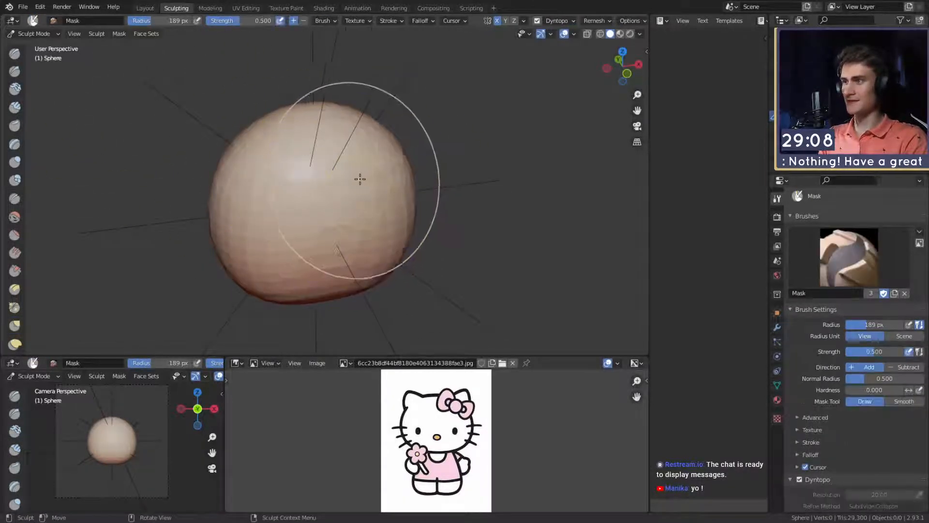
{"action": "middle_click_drag", "start_coordinate": [347, 222], "coordinate": [367, 171]}
{"action": "key", "text": "c"}
{"action": "key", "text": "g"}
{"action": "key", "text": "f"}
{"action": "left_click", "coordinate": [390, 209]}
{"action": "left_click_drag", "start_coordinate": [367, 230], "coordinate": [359, 191]}
{"action": "middle_click_drag", "start_coordinate": [366, 181], "coordinate": [367, 227], "text": "shift"}
{"action": "key", "text": "f"}
{"action": "left_click", "coordinate": [359, 229]}
{"action": "left_click_drag", "start_coordinate": [370, 218], "coordinate": [376, 208]}
- Refine the side profile of the head around its lower part with the Grab brush at a 218 px radius
{"action": "mouse_move", "coordinate": [384, 181]}
{"action": "middle_mouse_down"}
{"action": "mouse_move", "coordinate": [284, 210]}
{"action": "mouse_move", "coordinate": [445, 209]}
{"action": "mouse_move", "coordinate": [326, 197]}
{"action": "middle_mouse_up"}
{"action": "key", "text": "f"}
{"action": "left_click", "coordinate": [334, 222]}
{"action": "key", "text": "f"}
{"action": "left_click", "coordinate": [359, 233]}
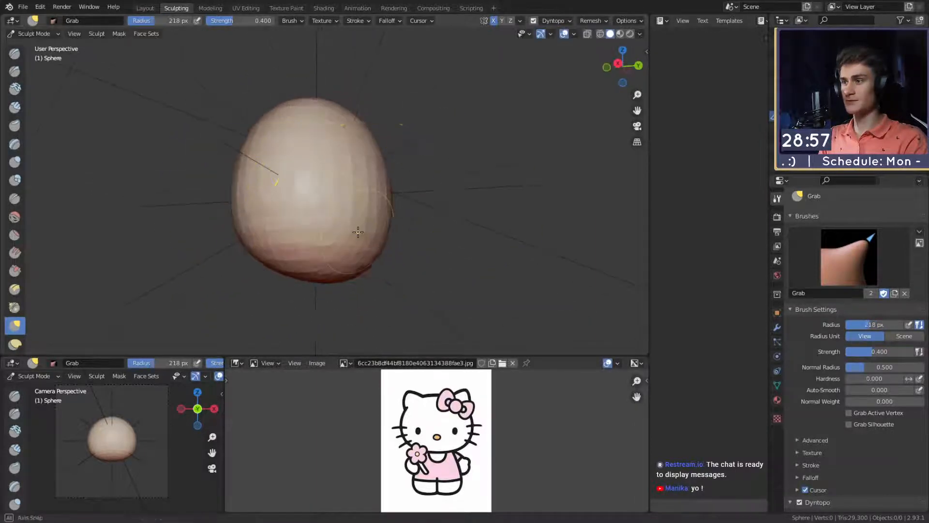
{"action": "mouse_move", "coordinate": [359, 233]}
{"action": "middle_mouse_down"}
{"action": "mouse_move", "coordinate": [313, 244]}
{"action": "mouse_move", "coordinate": [332, 203]}
{"action": "mouse_move", "coordinate": [452, 245]}
{"action": "mouse_move", "coordinate": [438, 189]}
{"action": "middle_mouse_up"}
{"action": "mouse_move", "coordinate": [343, 199]}
{"action": "middle_mouse_down"}
{"action": "mouse_move", "coordinate": [310, 199]}
{"action": "mouse_move", "coordinate": [315, 208]}
{"action": "mouse_move", "coordinate": [230, 201]}
{"action": "mouse_move", "coordinate": [303, 174]}
{"action": "mouse_move", "coordinate": [283, 161]}
{"action": "mouse_move", "coordinate": [313, 182]}
{"action": "middle_mouse_up"}
- Build up the first ear mounds on the upper sides of the head with the Clay Strips brush at a 46 px radius
{"action": "key", "text": "m"}
{"action": "key", "text": "shift+c"}
{"action": "key", "text": "f"}
{"action": "left_click", "coordinate": [320, 184]}
{"action": "mouse_move", "coordinate": [321, 184]}
{"action": "left_mouse_down"}
{"action": "mouse_move", "coordinate": [316, 197]}
{"action": "mouse_move", "coordinate": [332, 141]}
{"action": "left_mouse_up"}
{"action": "key", "text": "c"}
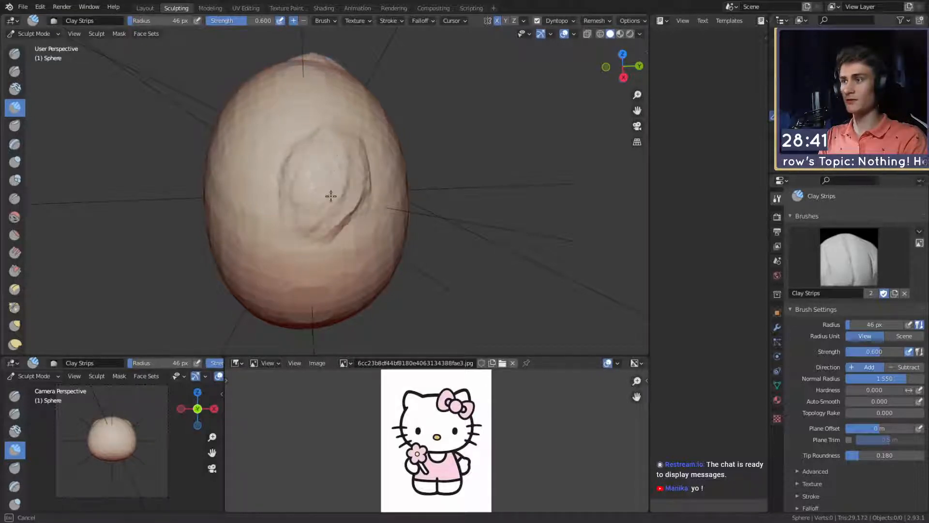
{"action": "mouse_move", "coordinate": [337, 140]}
{"action": "left_mouse_down"}
{"action": "mouse_move", "coordinate": [326, 156]}
{"action": "mouse_move", "coordinate": [336, 179]}
{"action": "left_mouse_up"}
{"action": "mouse_move", "coordinate": [354, 164]}
{"action": "middle_mouse_down"}
{"action": "mouse_move", "coordinate": [447, 162]}
{"action": "mouse_move", "coordinate": [349, 169]}
{"action": "middle_mouse_up"}
{"action": "mouse_move", "coordinate": [317, 161]}
{"action": "left_mouse_down"}
{"action": "mouse_move", "coordinate": [348, 201]}
{"action": "mouse_move", "coordinate": [343, 162]}
{"action": "left_mouse_up"}
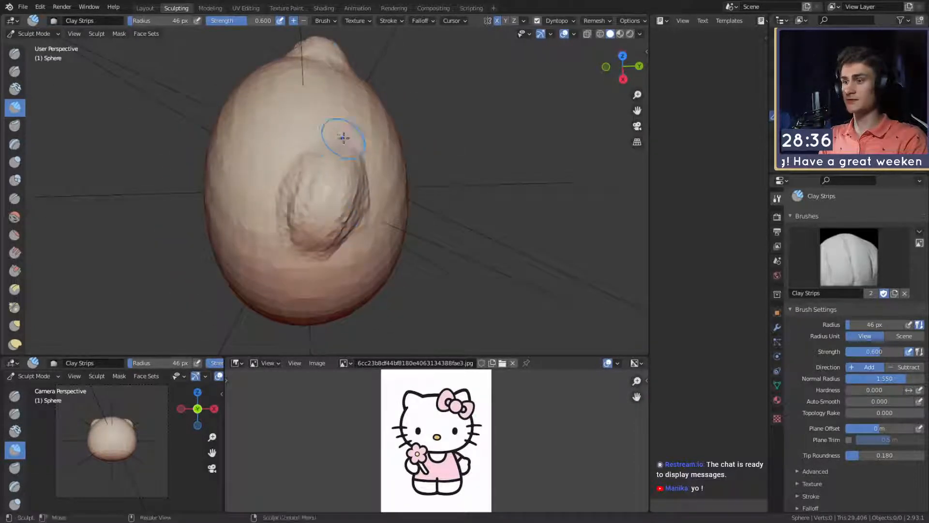
- Raise the ear mounds further with more Clay Strips strokes around their edges and centre
{"action": "middle_click_drag", "start_coordinate": [342, 138], "coordinate": [317, 150]}
{"action": "middle_click_drag", "start_coordinate": [317, 160], "coordinate": [318, 198], "text": "shift"}
{"action": "left_click_drag", "start_coordinate": [317, 208], "coordinate": [296, 227]}
{"action": "mouse_move", "coordinate": [298, 222]}
{"action": "middle_mouse_down"}
{"action": "mouse_move", "coordinate": [348, 191]}
{"action": "mouse_move", "coordinate": [284, 197]}
{"action": "middle_mouse_up"}
{"action": "mouse_move", "coordinate": [284, 197]}
{"action": "left_mouse_down"}
{"action": "mouse_move", "coordinate": [270, 207]}
{"action": "mouse_move", "coordinate": [297, 201]}
{"action": "left_mouse_up"}
{"action": "mouse_move", "coordinate": [296, 201]}
{"action": "middle_mouse_down"}
{"action": "mouse_move", "coordinate": [340, 174]}
{"action": "mouse_move", "coordinate": [324, 195]}
{"action": "middle_mouse_up"}
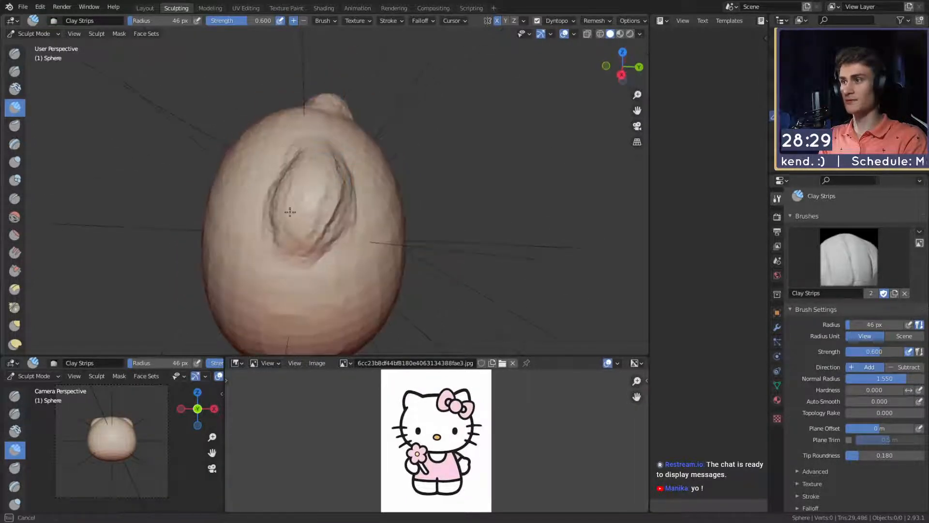
{"action": "left_click_drag", "start_coordinate": [312, 211], "coordinate": [307, 219]}
{"action": "mouse_move", "coordinate": [319, 194]}
{"action": "middle_mouse_down"}
{"action": "mouse_move", "coordinate": [347, 171]}
{"action": "mouse_move", "coordinate": [467, 165]}
{"action": "mouse_move", "coordinate": [421, 180]}
{"action": "mouse_move", "coordinate": [343, 182]}
{"action": "middle_mouse_up"}
- Pull the clay mounds up and outward into cat ears with the Snake Hook brush, resizing the brush between strokes
{"action": "key", "text": "k"}
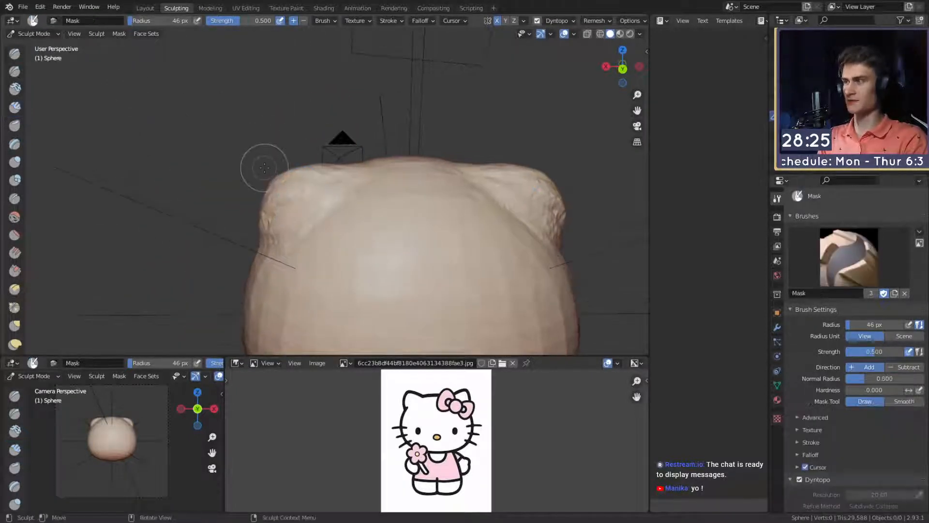
{"action": "key", "text": "f"}
{"action": "left_click", "coordinate": [286, 163]}
{"action": "mouse_move", "coordinate": [286, 162]}
{"action": "left_mouse_down"}
{"action": "mouse_move", "coordinate": [276, 155]}
{"action": "mouse_move", "coordinate": [285, 167]}
{"action": "mouse_move", "coordinate": [385, 160]}
{"action": "mouse_move", "coordinate": [375, 146]}
{"action": "mouse_move", "coordinate": [285, 146]}
{"action": "left_mouse_up"}
{"action": "key", "text": "f"}
{"action": "left_click", "coordinate": [352, 158]}
{"action": "key", "text": "f"}
{"action": "left_click", "coordinate": [386, 149]}
{"action": "mouse_move", "coordinate": [284, 146]}
{"action": "left_mouse_down", "text": "alt"}
{"action": "mouse_move", "coordinate": [277, 154]}
{"action": "mouse_move", "coordinate": [316, 140]}
{"action": "left_mouse_up", "text": "alt"}
{"action": "key", "text": "f"}
{"action": "left_click", "coordinate": [252, 152]}
{"action": "middle_click_drag", "start_coordinate": [268, 192], "coordinate": [380, 184]}
{"action": "left_click_drag", "start_coordinate": [404, 141], "coordinate": [398, 144]}
{"action": "mouse_move", "coordinate": [368, 160]}
{"action": "middle_mouse_down"}
{"action": "mouse_move", "coordinate": [407, 170]}
{"action": "mouse_move", "coordinate": [342, 213]}
{"action": "mouse_move", "coordinate": [249, 152]}
{"action": "mouse_move", "coordinate": [277, 168]}
{"action": "middle_mouse_up"}
- Extend the ear tips with the Snake Hook brush at a 222 px radius
{"action": "key", "text": "f"}
{"action": "left_click", "coordinate": [287, 148]}
{"action": "key", "text": "f"}
{"action": "left_click", "coordinate": [267, 168]}
{"action": "left_click_drag", "start_coordinate": [277, 166], "coordinate": [272, 162]}
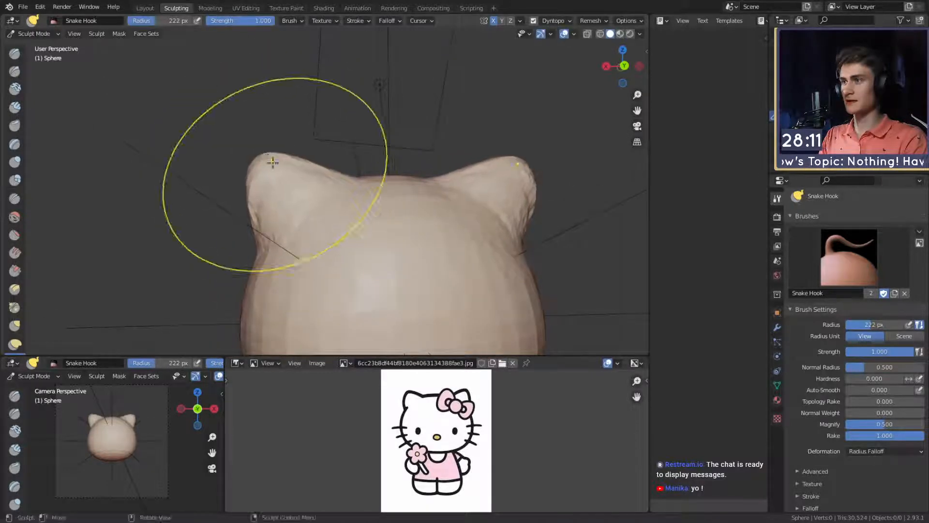
{"action": "mouse_move", "coordinate": [271, 162]}
{"action": "middle_mouse_down"}
{"action": "mouse_move", "coordinate": [383, 208]}
{"action": "mouse_move", "coordinate": [357, 193]}
{"action": "mouse_move", "coordinate": [172, 205]}
{"action": "middle_mouse_up"}
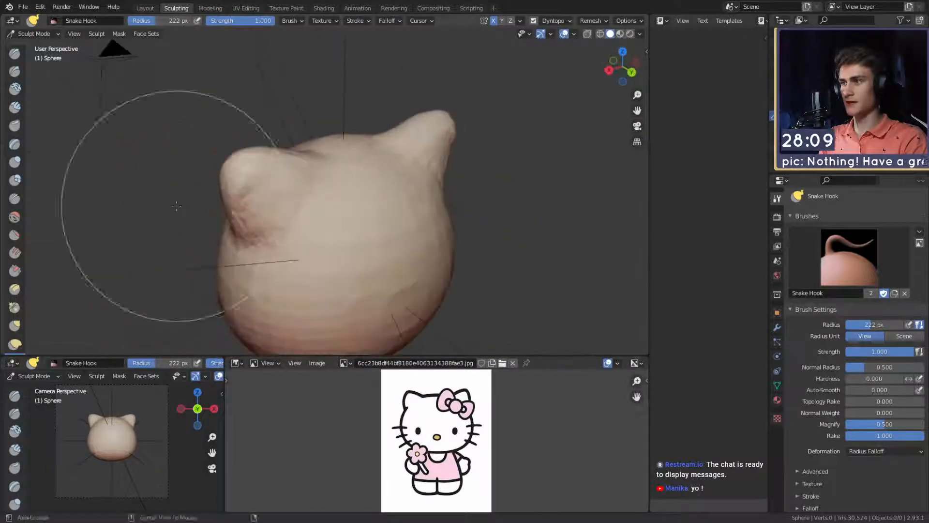
- Refine the ear outline with the Snake Hook brush at a 145 px radius
{"action": "middle_click_drag", "start_coordinate": [339, 162], "coordinate": [297, 160]}
{"action": "key", "text": "f"}
{"action": "left_click", "coordinate": [238, 152]}
{"action": "key", "text": "f"}
{"action": "left_click", "coordinate": [281, 157]}
{"action": "mouse_move", "coordinate": [266, 141]}
{"action": "left_mouse_down"}
{"action": "mouse_move", "coordinate": [257, 135]}
{"action": "mouse_move", "coordinate": [409, 166]}
{"action": "mouse_move", "coordinate": [411, 118]}
{"action": "mouse_move", "coordinate": [373, 191]}
{"action": "mouse_move", "coordinate": [311, 87]}
{"action": "left_mouse_up"}
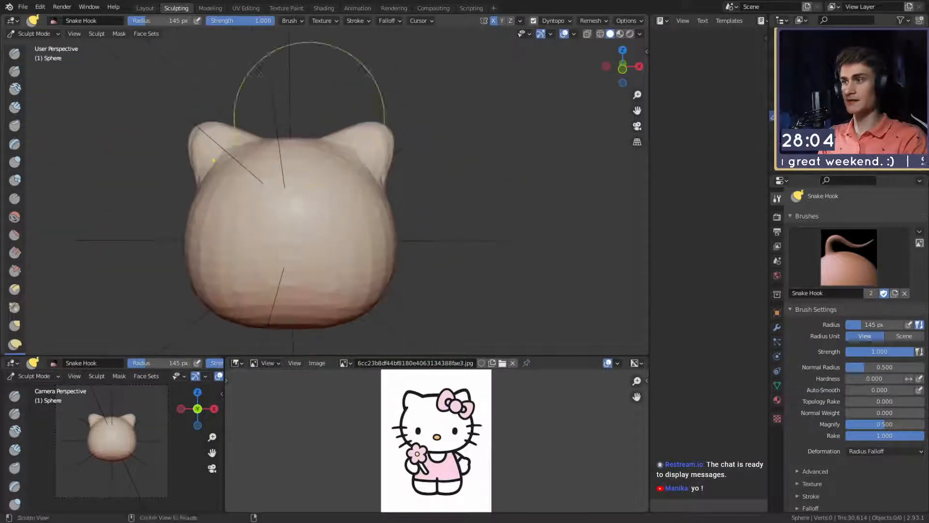
- Blend the front and inner bases of the ears into the head with the Clay Strips brush at 80 and 53 px radii
{"action": "key", "text": "shift+c"}
{"action": "mouse_move", "coordinate": [301, 176]}
{"action": "left_mouse_down", "text": "alt"}
{"action": "mouse_move", "coordinate": [301, 217]}
{"action": "mouse_move", "coordinate": [301, 177]}
{"action": "mouse_move", "coordinate": [295, 183]}
{"action": "left_mouse_up", "text": "alt"}
{"action": "key", "text": "f"}
{"action": "left_click", "coordinate": [328, 177]}
{"action": "key", "text": "c"}
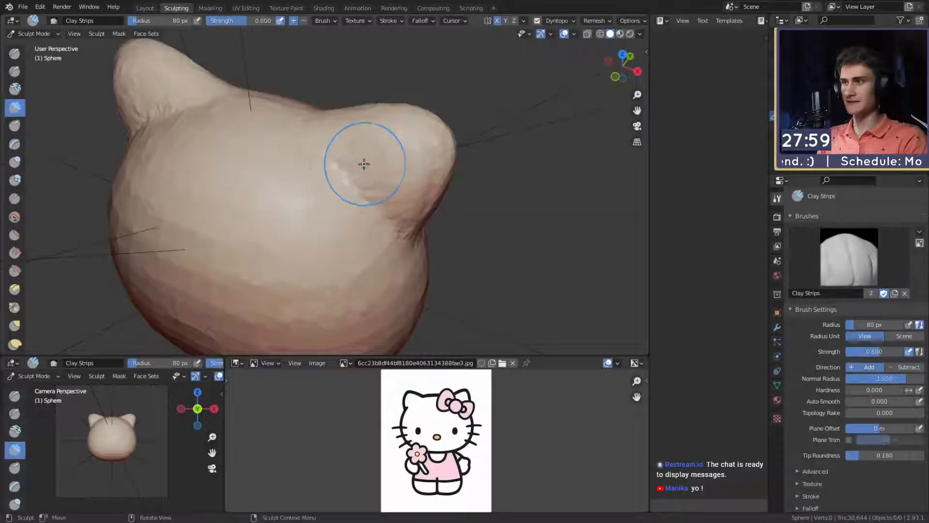
{"action": "middle_click_drag", "start_coordinate": [363, 162], "coordinate": [340, 164]}
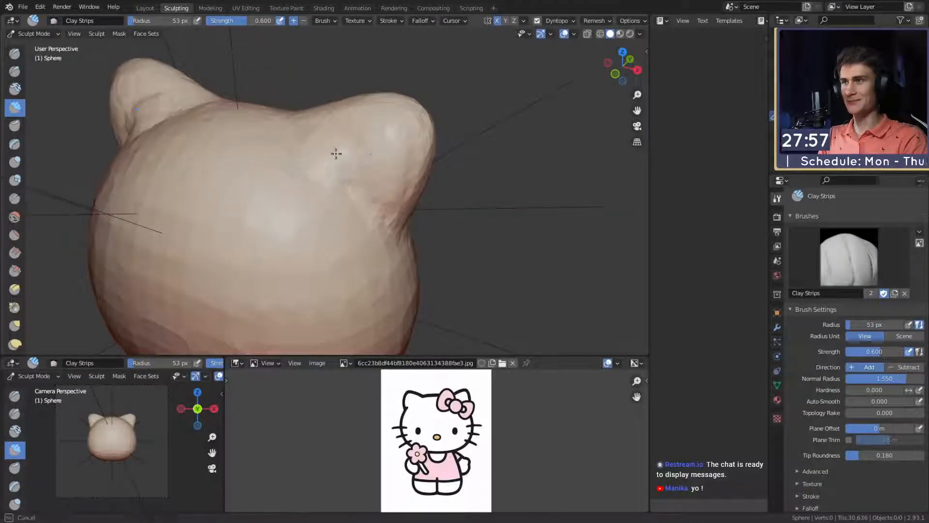
{"action": "mouse_move", "coordinate": [333, 139]}
{"action": "middle_mouse_down"}
{"action": "mouse_move", "coordinate": [321, 146]}
{"action": "mouse_move", "coordinate": [369, 166]}
{"action": "mouse_move", "coordinate": [301, 165]}
{"action": "mouse_move", "coordinate": [325, 143]}
{"action": "mouse_move", "coordinate": [237, 158]}
{"action": "middle_mouse_up"}
{"action": "left_click_drag", "start_coordinate": [271, 179], "coordinate": [253, 196]}
- Even out the back of the ears with the Clay Strips brush at a 112 px radius
{"action": "key", "text": "f"}
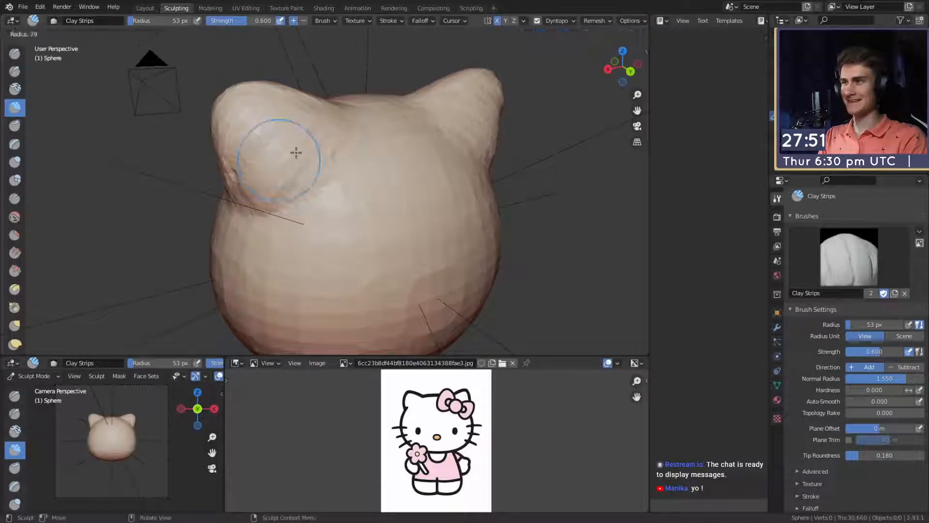
{"action": "left_click", "coordinate": [334, 155]}
{"action": "mouse_move", "coordinate": [301, 167]}
{"action": "left_mouse_down", "text": "shift"}
{"action": "mouse_move", "coordinate": [281, 191]}
{"action": "mouse_move", "coordinate": [262, 165]}
{"action": "left_mouse_up", "text": "shift"}
{"action": "middle_click_drag", "start_coordinate": [256, 162], "coordinate": [407, 152]}
{"action": "mouse_move", "coordinate": [375, 138]}
{"action": "left_mouse_down", "text": "shift"}
{"action": "mouse_move", "coordinate": [354, 115]}
{"action": "mouse_move", "coordinate": [342, 164]}
{"action": "left_mouse_up", "text": "shift"}
{"action": "mouse_move", "coordinate": [342, 165]}
{"action": "left_mouse_down", "text": "alt"}
{"action": "mouse_move", "coordinate": [358, 166]}
{"action": "mouse_move", "coordinate": [382, 141]}
{"action": "left_mouse_up", "text": "alt"}
{"action": "mouse_move", "coordinate": [382, 140]}
{"action": "left_mouse_down", "text": "shift"}
{"action": "mouse_move", "coordinate": [404, 191]}
{"action": "mouse_move", "coordinate": [402, 213]}
{"action": "left_mouse_up", "text": "shift"}
{"action": "left_click_drag", "start_coordinate": [402, 184], "coordinate": [397, 151], "text": "alt"}
{"action": "middle_click_drag", "start_coordinate": [396, 151], "coordinate": [393, 162]}
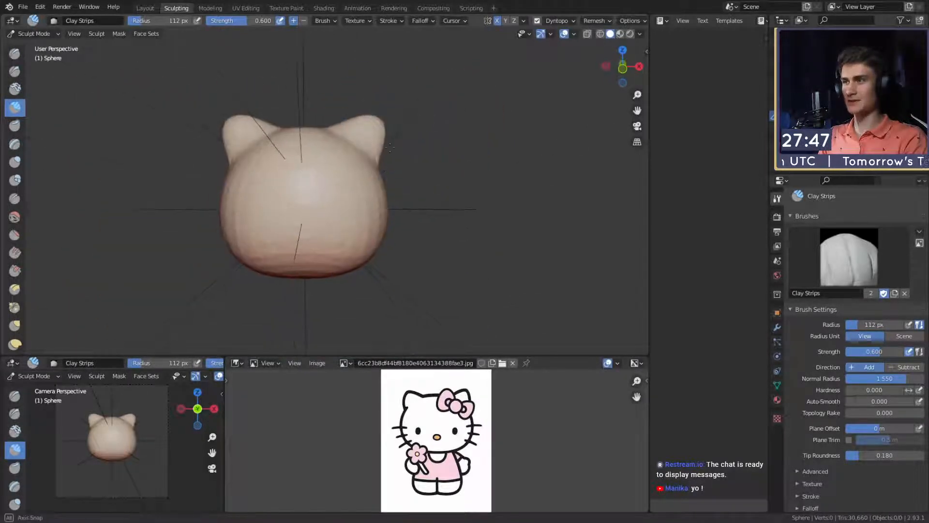
- Pull the outer edge of the ears slightly inward with the Grab brush at a 194 px radius
{"action": "scroll", "coordinate": [393, 164], "scroll_direction": "up", "scroll_amount": 5}
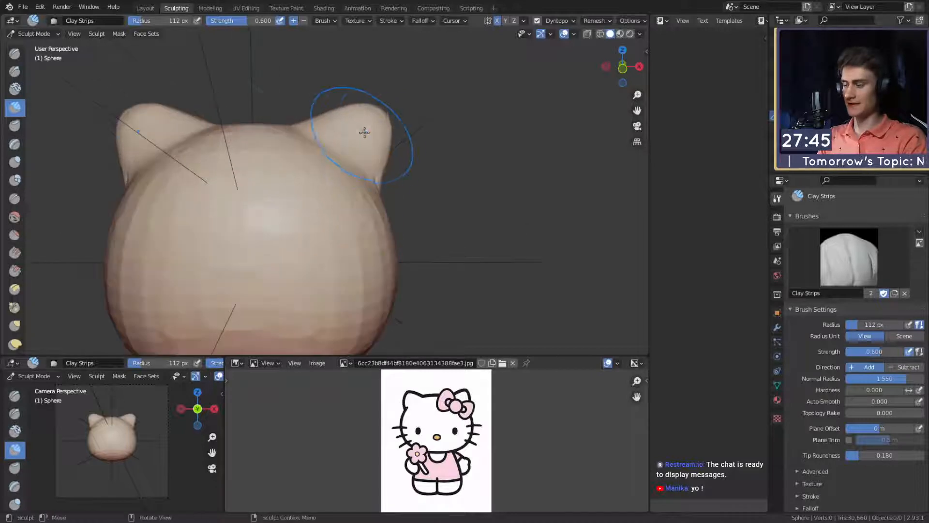
{"action": "key", "text": "m"}
{"action": "scroll", "coordinate": [382, 135], "scroll_direction": "up", "scroll_amount": 4}
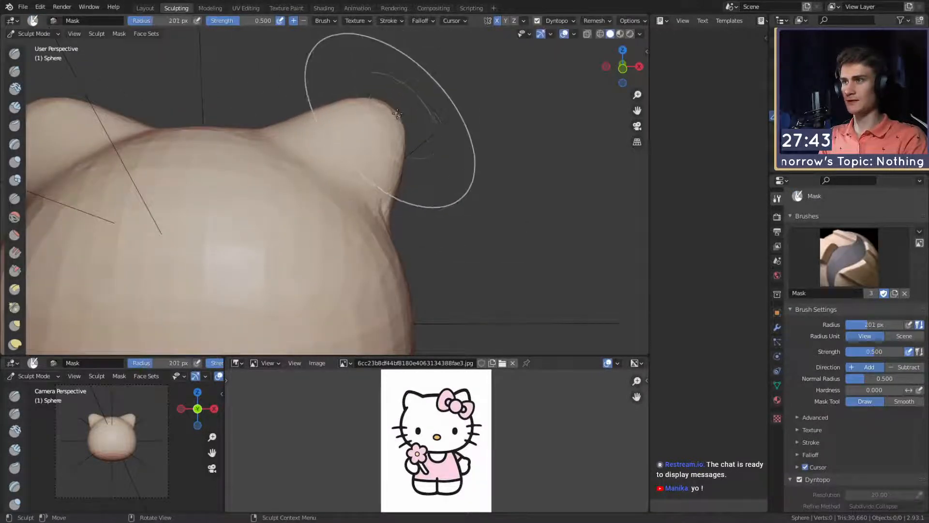
{"action": "key", "text": "f"}
{"action": "left_click", "coordinate": [396, 115]}
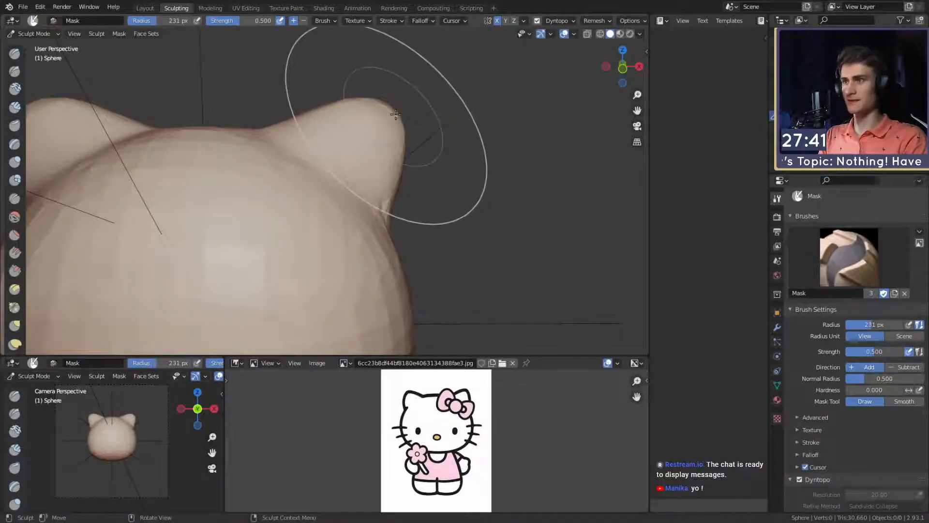
{"action": "left_click_drag", "start_coordinate": [393, 111], "coordinate": [390, 112]}
{"action": "key", "text": "g"}
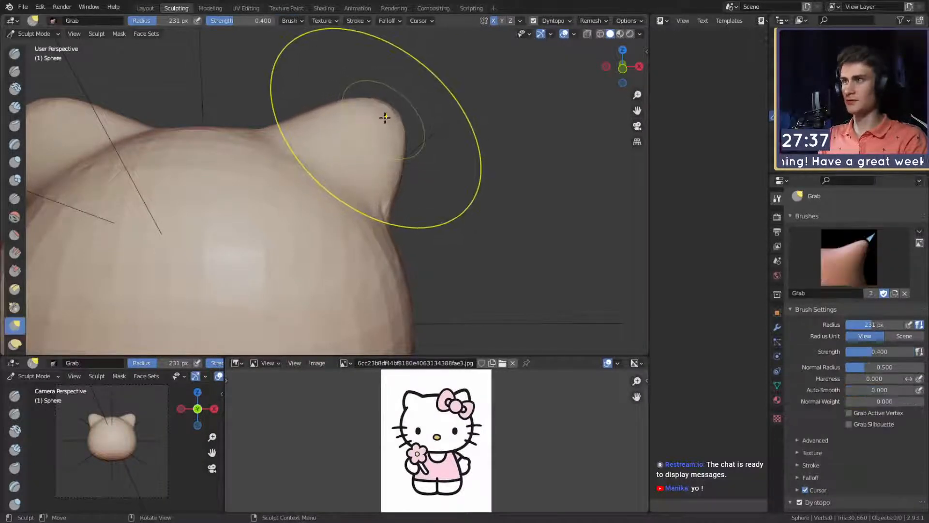
{"action": "key", "text": "f"}
{"action": "left_click", "coordinate": [399, 116]}
{"action": "left_click_drag", "start_coordinate": [388, 112], "coordinate": [373, 116]}
- Nudge the ear tips upward with the Snake Hook brush at a 103 px radius
{"action": "key", "text": "k"}
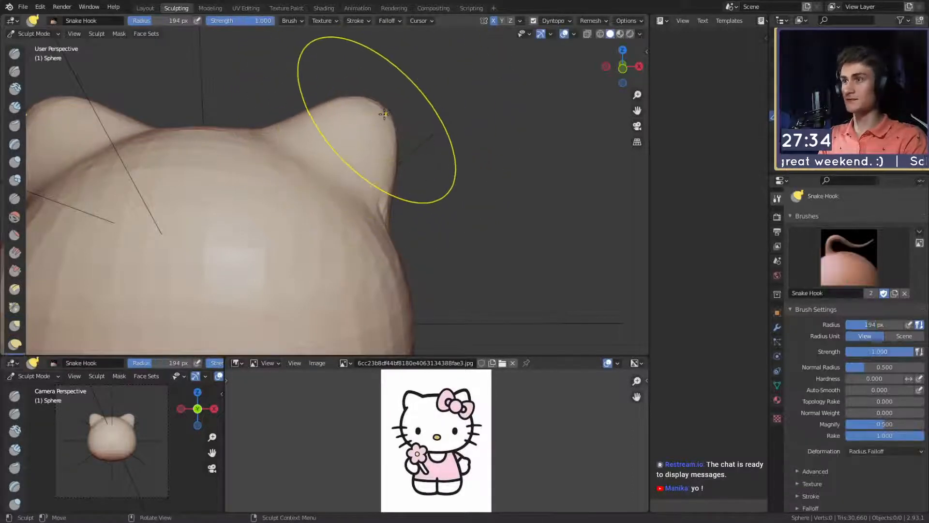
{"action": "key", "text": "f"}
{"action": "left_click", "coordinate": [378, 107]}
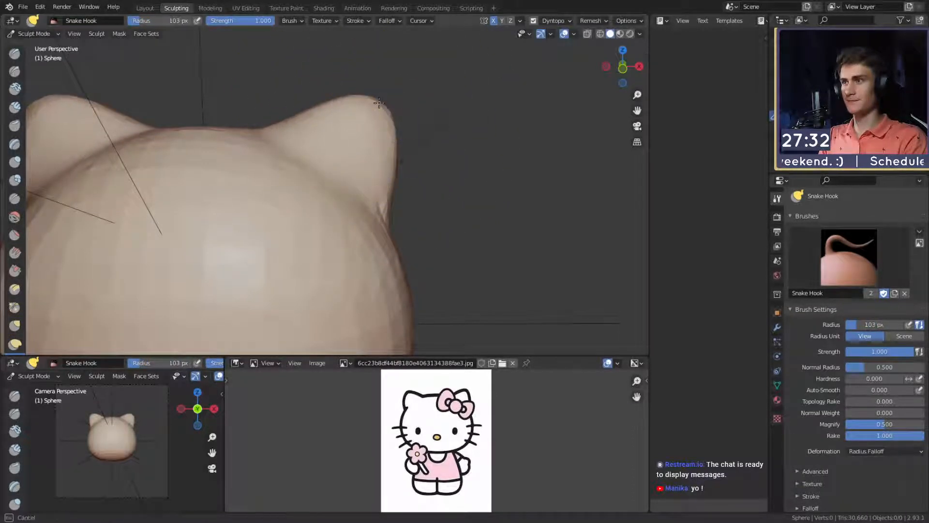
{"action": "left_click_drag", "start_coordinate": [378, 101], "coordinate": [379, 100]}
{"action": "scroll", "coordinate": [378, 101], "scroll_direction": "down", "scroll_amount": 7}
{"action": "middle_click_drag", "start_coordinate": [352, 151], "coordinate": [377, 124], "text": "shift"}
{"action": "scroll", "coordinate": [377, 124], "scroll_direction": "up", "scroll_amount": 6}
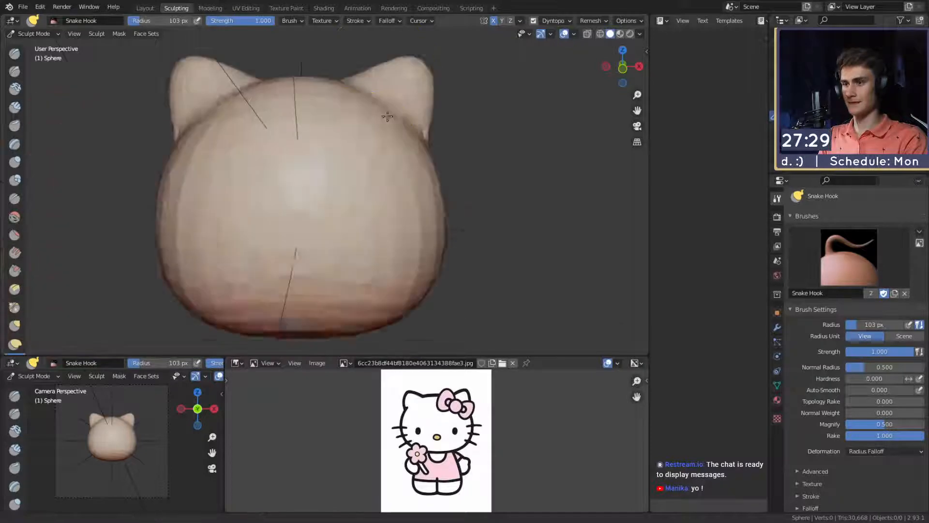
- Adjust the thickness and tilt of the ears with Snake Hook strokes, enlarging the brush radius to 180 px
{"action": "key", "text": "f"}
{"action": "left_click", "coordinate": [409, 92]}
{"action": "key", "text": "f"}
{"action": "middle_click_drag", "start_coordinate": [409, 91], "coordinate": [337, 157], "text": "shift"}
{"action": "left_click", "coordinate": [332, 120]}
{"action": "scroll", "coordinate": [338, 157], "scroll_direction": "up", "scroll_amount": 3}
{"action": "key", "text": "f"}
{"action": "left_click", "coordinate": [357, 114]}
{"action": "mouse_move", "coordinate": [341, 112]}
{"action": "left_mouse_down"}
{"action": "mouse_move", "coordinate": [334, 101]}
{"action": "mouse_move", "coordinate": [381, 90]}
{"action": "left_mouse_up"}
{"action": "mouse_move", "coordinate": [381, 90]}
{"action": "middle_mouse_down"}
{"action": "mouse_move", "coordinate": [257, 143]}
{"action": "mouse_move", "coordinate": [280, 139]}
{"action": "middle_mouse_up"}
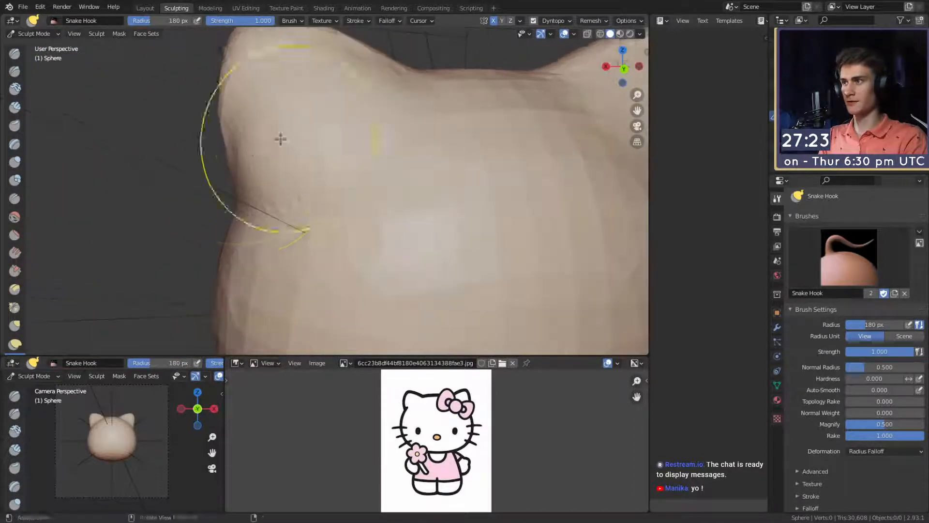
- Pull the outer edge near the base of the ear outward from behind with the Snake Hook brush
{"action": "key", "text": "f"}
{"action": "left_click", "coordinate": [305, 143]}
{"action": "left_click_drag", "start_coordinate": [250, 144], "coordinate": [241, 141]}
{"action": "scroll", "coordinate": [249, 137], "scroll_direction": "down", "scroll_amount": 6}
{"action": "mouse_move", "coordinate": [251, 138]}
{"action": "middle_mouse_down"}
{"action": "mouse_move", "coordinate": [393, 171]}
{"action": "mouse_move", "coordinate": [393, 149]}
{"action": "mouse_move", "coordinate": [363, 190]}
{"action": "middle_mouse_up"}
- Switch to the Clay Strips brush with a 64 px radius, facing the front of the head
{"action": "scroll", "coordinate": [391, 154], "scroll_direction": "down", "scroll_amount": 3}
{"action": "key", "text": "f"}
{"action": "left_click", "coordinate": [287, 197]}
{"action": "key", "text": "c"}
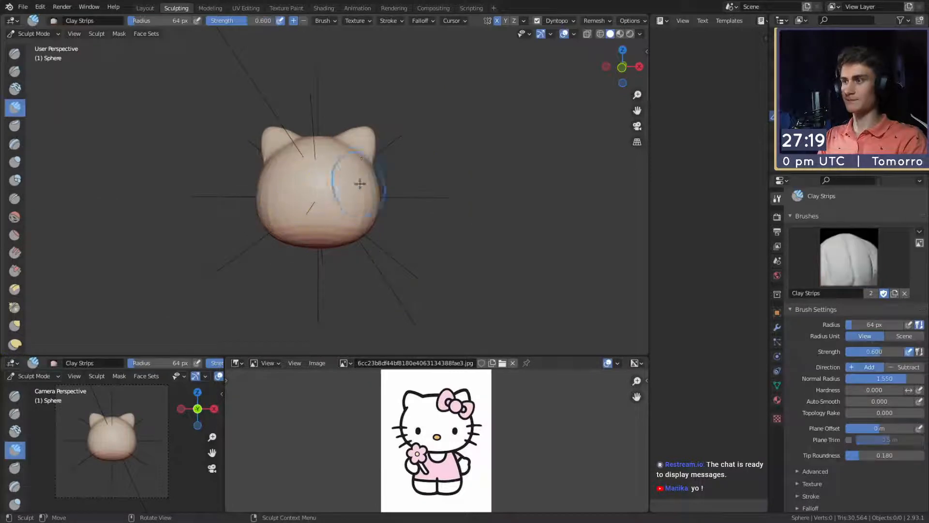
- Reshape the top of the head between the ears with strokes of an enlarged Grab brush from the front
{"action": "scroll", "coordinate": [348, 169], "scroll_direction": "up", "scroll_amount": 3}
{"action": "key", "text": "g"}
{"action": "key", "text": "f"}
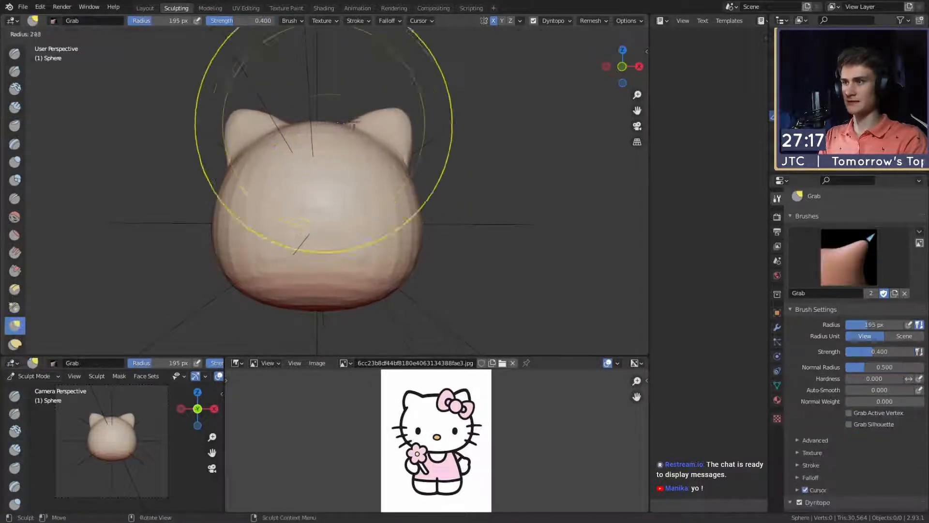
{"action": "left_click", "coordinate": [453, 124]}
{"action": "left_click_drag", "start_coordinate": [332, 126], "coordinate": [331, 147]}
{"action": "middle_click_drag", "start_coordinate": [349, 158], "coordinate": [353, 147]}
{"action": "left_click_drag", "start_coordinate": [335, 120], "coordinate": [335, 132]}
{"action": "mouse_move", "coordinate": [340, 189]}
{"action": "middle_mouse_down"}
{"action": "mouse_move", "coordinate": [398, 199]}
{"action": "mouse_move", "coordinate": [319, 213]}
{"action": "middle_mouse_up"}
{"action": "mouse_move", "coordinate": [310, 225]}
{"action": "middle_mouse_down", "text": "shift"}
{"action": "mouse_move", "coordinate": [317, 176]}
{"action": "mouse_move", "coordinate": [326, 186]}
{"action": "middle_mouse_up", "text": "shift"}
- Work over the lower face with the Clay Strips brush at a 74 px radius
{"action": "key", "text": "c"}
{"action": "middle_click_drag", "start_coordinate": [319, 222], "coordinate": [307, 197]}
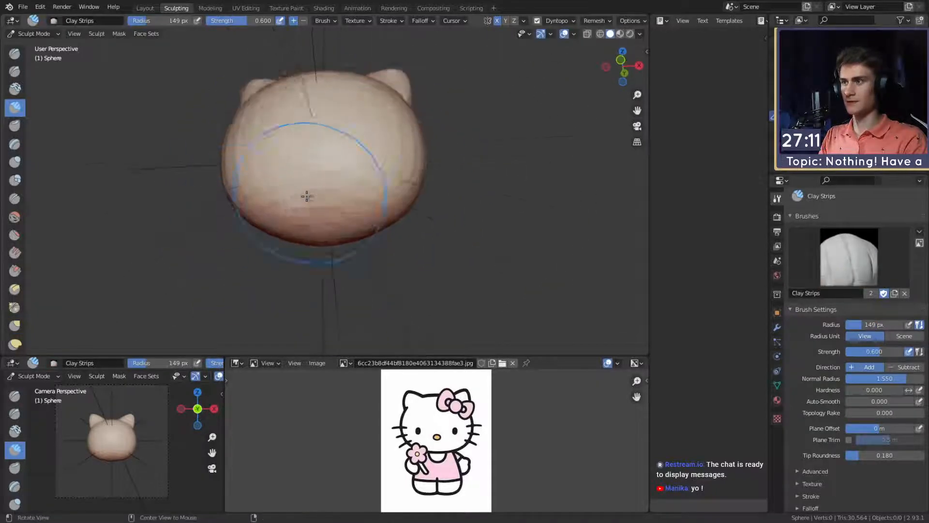
{"action": "scroll", "coordinate": [310, 194], "scroll_direction": "up", "scroll_amount": 2}
{"action": "key", "text": "f"}
{"action": "left_click", "coordinate": [291, 182]}
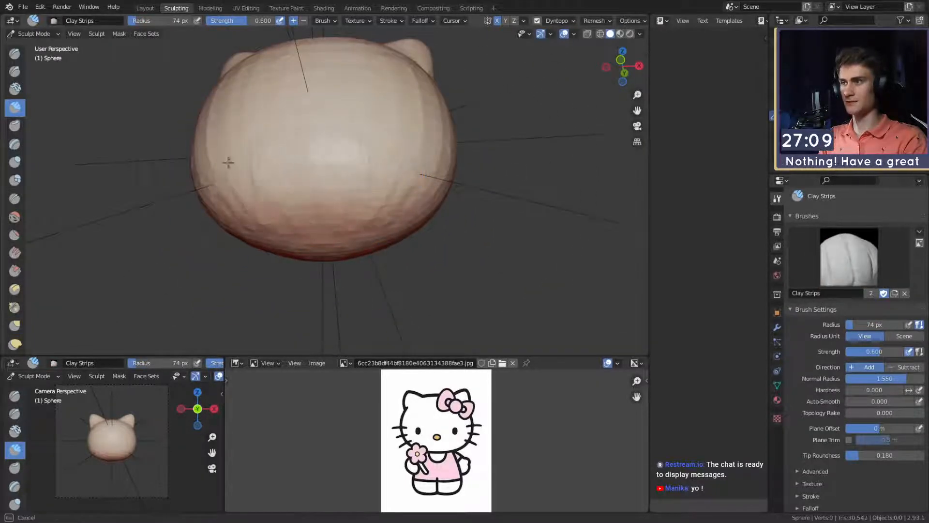
{"action": "left_click_drag", "start_coordinate": [303, 197], "coordinate": [294, 183]}
- Even out the front of the head with broad strokes at a 159 px brush radius
{"action": "key", "text": "f"}
{"action": "left_click", "coordinate": [298, 157]}
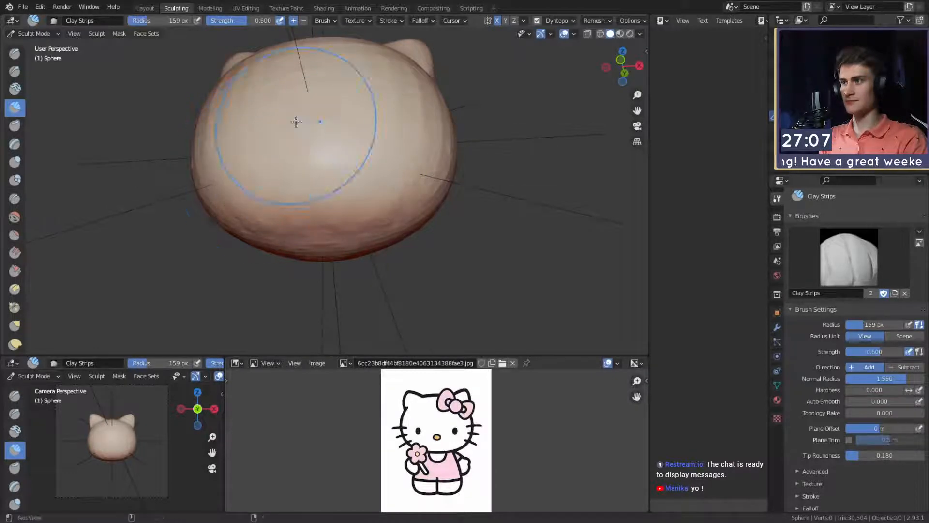
{"action": "middle_click_drag", "start_coordinate": [295, 122], "coordinate": [312, 192]}
{"action": "middle_click_drag", "start_coordinate": [278, 121], "coordinate": [334, 145]}
- Even out the forehead and the back of the head with Clay Strips strokes at a 141 px radius
{"action": "key", "text": "f"}
{"action": "left_click", "coordinate": [351, 122]}
{"action": "left_click_drag", "start_coordinate": [386, 100], "coordinate": [309, 129], "text": "alt"}
{"action": "key", "text": "f"}
{"action": "left_click", "coordinate": [338, 127]}
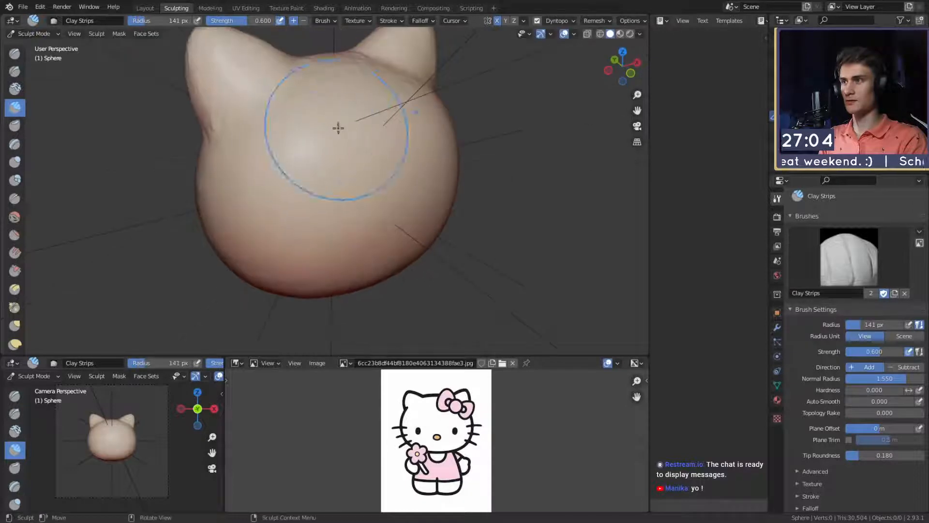
{"action": "mouse_move", "coordinate": [407, 111]}
{"action": "middle_mouse_down"}
{"action": "mouse_move", "coordinate": [328, 125]}
{"action": "mouse_move", "coordinate": [348, 191]}
{"action": "mouse_move", "coordinate": [271, 155]}
{"action": "middle_mouse_up"}
{"action": "middle_click_drag", "start_coordinate": [343, 195], "coordinate": [327, 228]}
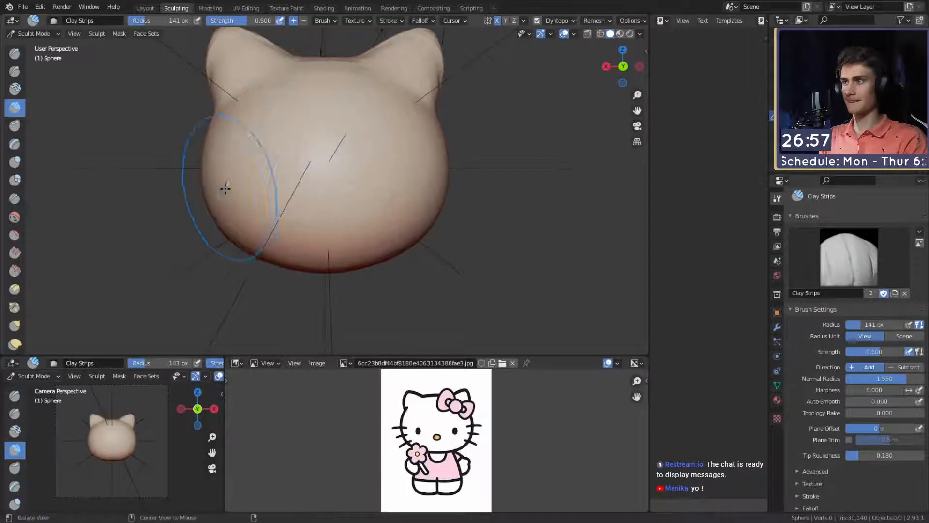
- Reshape the face profile from the side with the Grab brush, starting at a 182 px radius and enlarging it
{"action": "middle_click_drag", "start_coordinate": [225, 189], "coordinate": [321, 105]}
{"action": "key", "text": "shift+c"}
{"action": "middle_click_drag", "start_coordinate": [363, 145], "coordinate": [460, 211]}
{"action": "key", "text": "g"}
{"action": "mouse_move", "coordinate": [446, 145]}
{"action": "middle_mouse_down"}
{"action": "mouse_move", "coordinate": [377, 228]}
{"action": "mouse_move", "coordinate": [375, 197]}
{"action": "mouse_move", "coordinate": [368, 208]}
{"action": "middle_mouse_up"}
{"action": "key", "text": "f"}
{"action": "left_click", "coordinate": [452, 208]}
{"action": "middle_click_drag", "start_coordinate": [428, 202], "coordinate": [442, 205]}
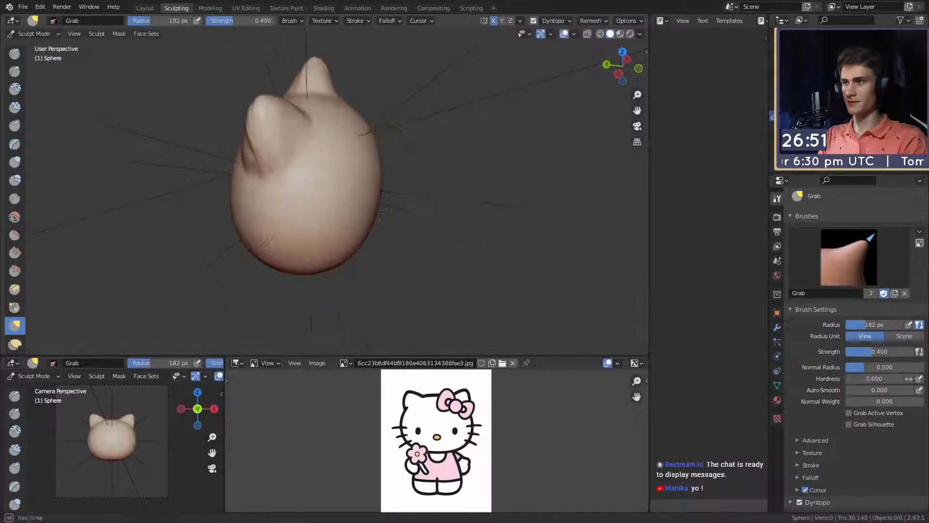
{"action": "key", "text": "f"}
{"action": "left_click", "coordinate": [497, 212]}
{"action": "left_click_drag", "start_coordinate": [360, 206], "coordinate": [356, 205]}
- Nudge the base of the ear from the side with a resized Grab brush
{"action": "mouse_move", "coordinate": [356, 206]}
{"action": "middle_mouse_down"}
{"action": "mouse_move", "coordinate": [336, 201]}
{"action": "mouse_move", "coordinate": [261, 228]}
{"action": "mouse_move", "coordinate": [258, 220]}
{"action": "mouse_move", "coordinate": [350, 183]}
{"action": "mouse_move", "coordinate": [385, 180]}
{"action": "middle_mouse_up"}
{"action": "scroll", "coordinate": [368, 180], "scroll_direction": "up", "scroll_amount": 2}
{"action": "key", "text": "f"}
{"action": "left_click", "coordinate": [406, 179]}
{"action": "key", "text": "f"}
{"action": "left_click", "coordinate": [384, 178]}
{"action": "left_click_drag", "start_coordinate": [309, 173], "coordinate": [316, 190]}
- Refine the side shape of the ear and its base with Grab strokes, using a 131 px radius
{"action": "key", "text": "f"}
{"action": "left_click", "coordinate": [276, 160]}
{"action": "left_click_drag", "start_coordinate": [274, 157], "coordinate": [274, 145]}
{"action": "middle_click_drag", "start_coordinate": [286, 157], "coordinate": [316, 141]}
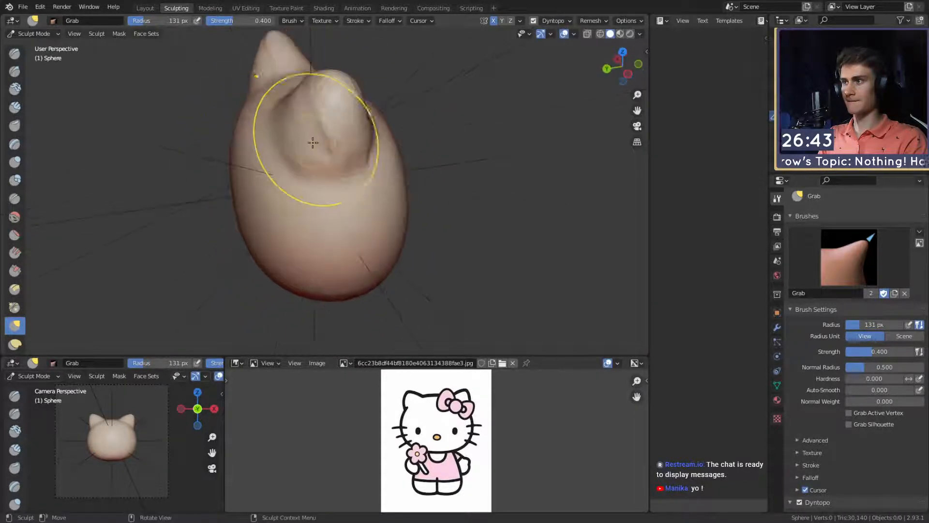
{"action": "key", "text": "f"}
{"action": "left_click", "coordinate": [291, 141]}
{"action": "left_click_drag", "start_coordinate": [306, 138], "coordinate": [320, 141]}
{"action": "mouse_move", "coordinate": [336, 153]}
{"action": "middle_mouse_down"}
{"action": "mouse_move", "coordinate": [442, 131]}
{"action": "mouse_move", "coordinate": [417, 185]}
{"action": "mouse_move", "coordinate": [272, 142]}
{"action": "mouse_move", "coordinate": [251, 147]}
{"action": "mouse_move", "coordinate": [309, 183]}
{"action": "mouse_move", "coordinate": [291, 119]}
{"action": "middle_mouse_up"}
- Paint mirrored oval eye masks on the front of the face with the Mask brush at a 22 px radius
{"action": "key", "text": "shift+c"}
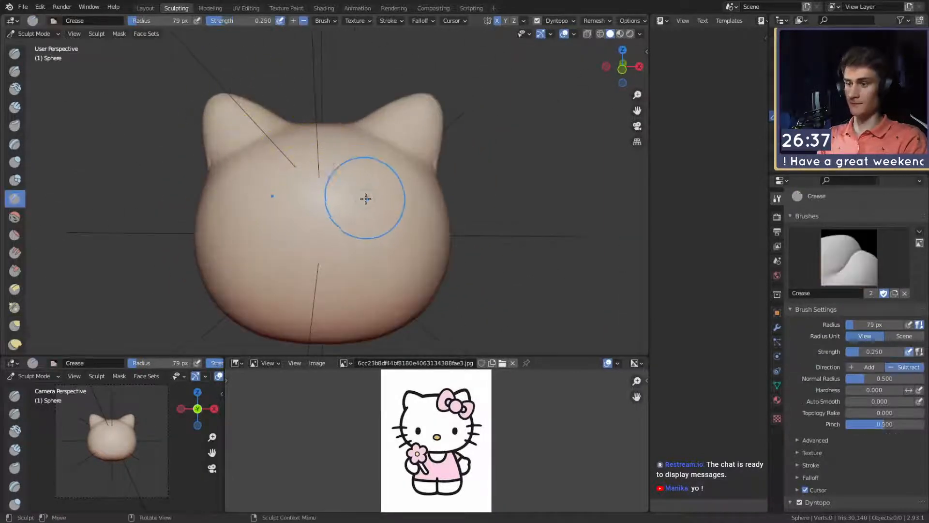
{"action": "middle_click_drag", "start_coordinate": [346, 247], "coordinate": [351, 188], "text": "shift"}
{"action": "mouse_move", "coordinate": [351, 187]}
{"action": "middle_mouse_down", "text": "ctrl"}
{"action": "mouse_move", "coordinate": [361, 195]}
{"action": "mouse_move", "coordinate": [333, 168]}
{"action": "mouse_move", "coordinate": [349, 216]}
{"action": "mouse_move", "coordinate": [359, 176]}
{"action": "mouse_move", "coordinate": [348, 192]}
{"action": "middle_mouse_up", "text": "ctrl"}
{"action": "key", "text": "m"}
{"action": "key", "text": "f"}
{"action": "left_click", "coordinate": [344, 179]}
{"action": "left_click_drag", "start_coordinate": [353, 180], "coordinate": [351, 170]}
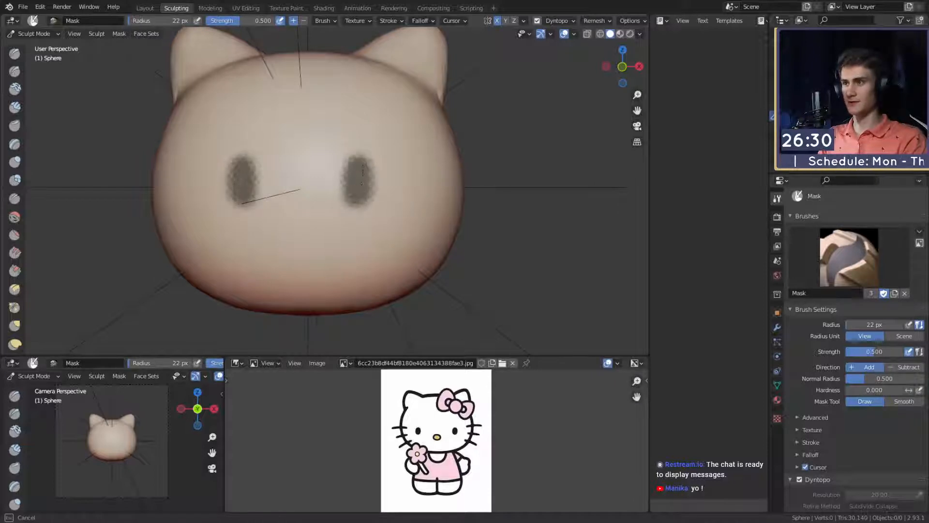
{"action": "left_click_drag", "start_coordinate": [363, 170], "coordinate": [364, 180]}
- Undo the eye masks and repaint them as ovals farther apart on the face
{"action": "mouse_move", "coordinate": [364, 183]}
{"action": "middle_mouse_down", "text": "ctrl"}
{"action": "mouse_move", "coordinate": [368, 222]}
{"action": "mouse_move", "coordinate": [392, 157]}
{"action": "middle_mouse_up", "text": "ctrl"}
{"action": "mouse_move", "coordinate": [370, 200]}
{"action": "middle_mouse_down", "text": "shift"}
{"action": "mouse_move", "coordinate": [373, 141]}
{"action": "mouse_move", "coordinate": [384, 172]}
{"action": "middle_mouse_up", "text": "shift"}
{"action": "key", "text": "ctrl+z"}
{"action": "mouse_move", "coordinate": [392, 137]}
{"action": "left_mouse_down"}
{"action": "mouse_move", "coordinate": [400, 141]}
{"action": "mouse_move", "coordinate": [389, 156]}
{"action": "left_mouse_up"}
{"action": "key", "text": "ctrl+z"}
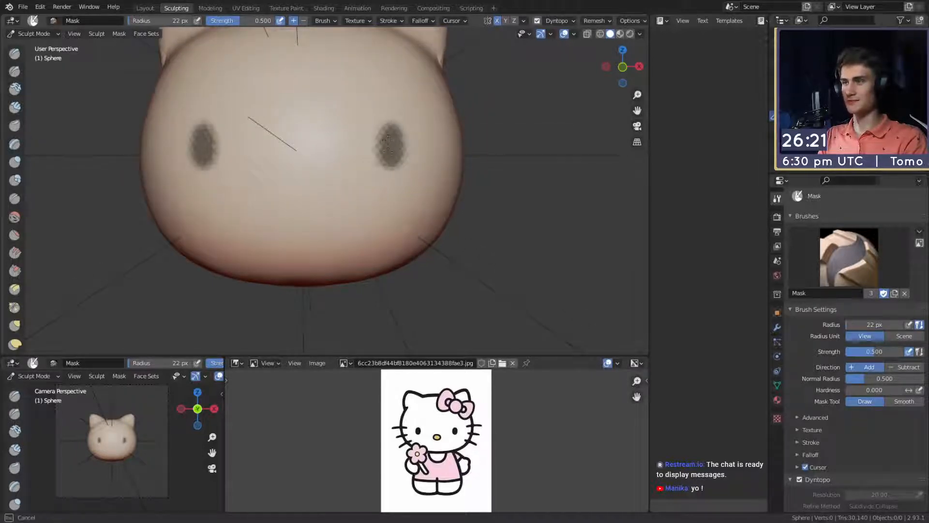
{"action": "left_click_drag", "start_coordinate": [395, 151], "coordinate": [393, 177], "text": "ctrl+alt"}
- Paint a horizontal oval nose mask centred slightly below the eyes and touch up the eye masks
{"action": "left_click_drag", "start_coordinate": [376, 210], "coordinate": [338, 190], "text": "alt+shift"}
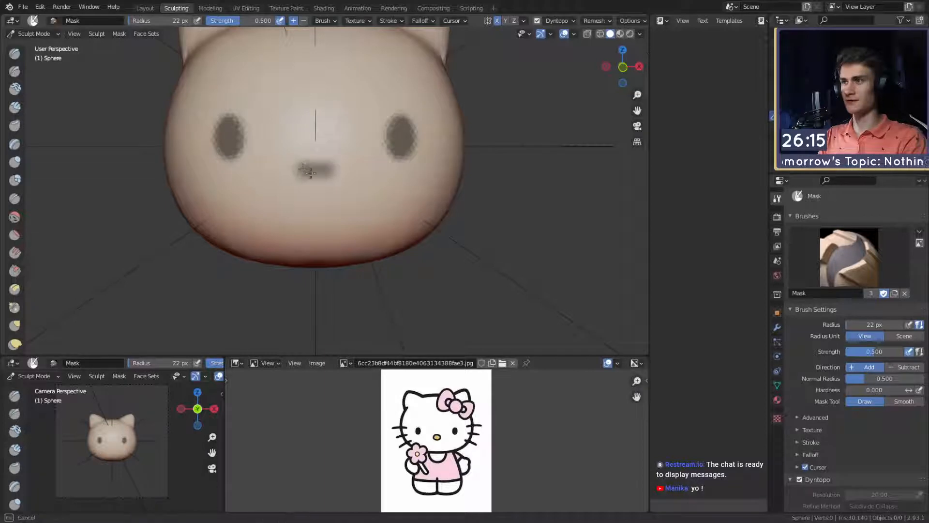
{"action": "left_click_drag", "start_coordinate": [328, 176], "coordinate": [329, 175]}
{"action": "mouse_move", "coordinate": [380, 98]}
{"action": "left_mouse_down", "text": "ctrl+alt"}
{"action": "mouse_move", "coordinate": [366, 216]}
{"action": "mouse_move", "coordinate": [379, 146]}
{"action": "mouse_move", "coordinate": [369, 176]}
{"action": "left_mouse_up", "text": "ctrl+alt"}
{"action": "scroll", "coordinate": [369, 179], "scroll_direction": "up", "scroll_amount": 2}
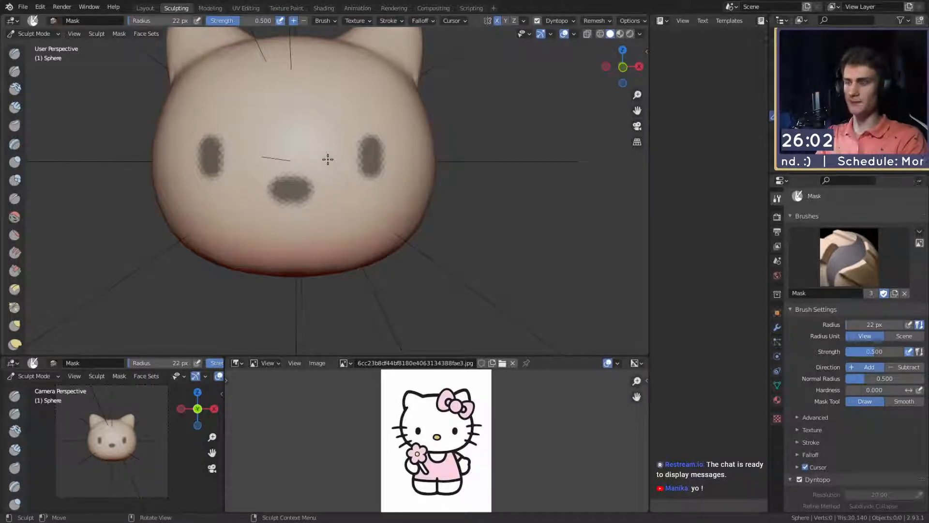
{"action": "middle_click_drag", "start_coordinate": [362, 162], "coordinate": [351, 142]}
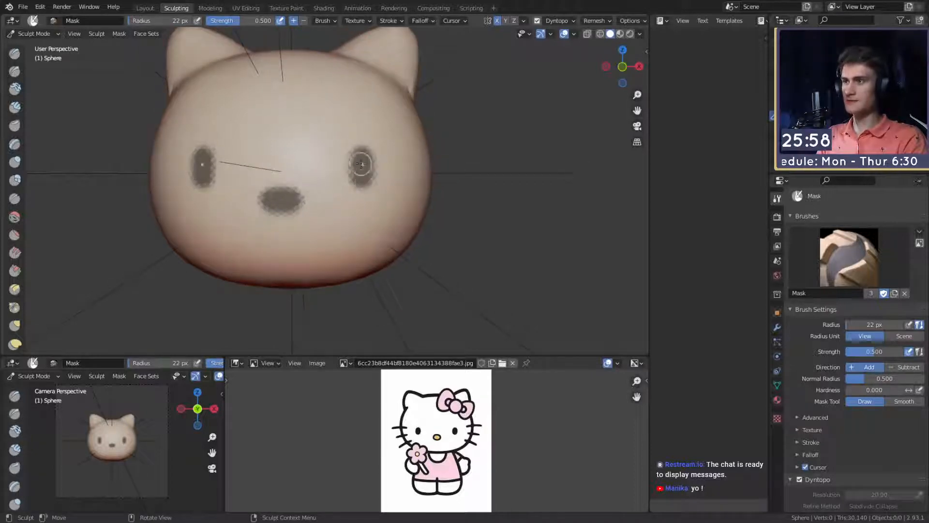
- Invert the mask and build up the unmasked eyes with the Clay Strips brush at an 85 px radius
{"action": "key", "text": "ctrl+i"}
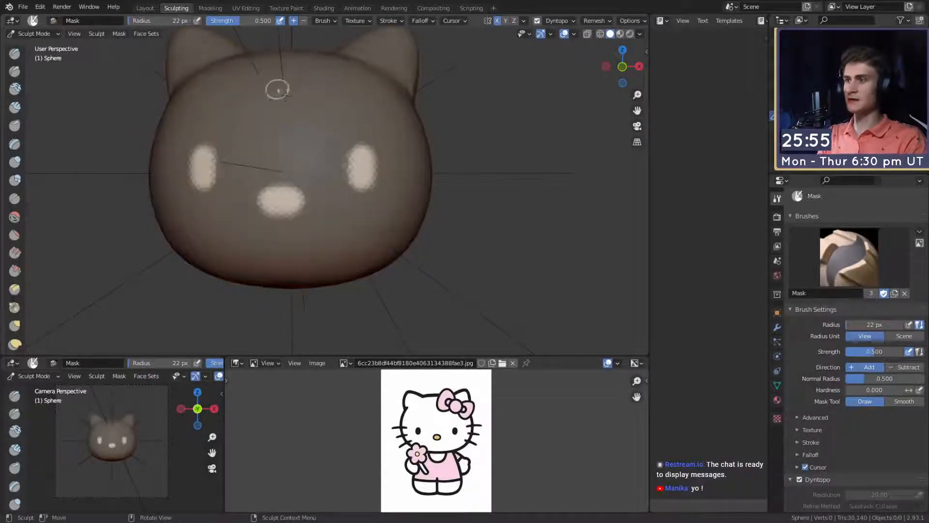
{"action": "key", "text": "c"}
{"action": "scroll", "coordinate": [380, 166], "scroll_direction": "up", "scroll_amount": 2}
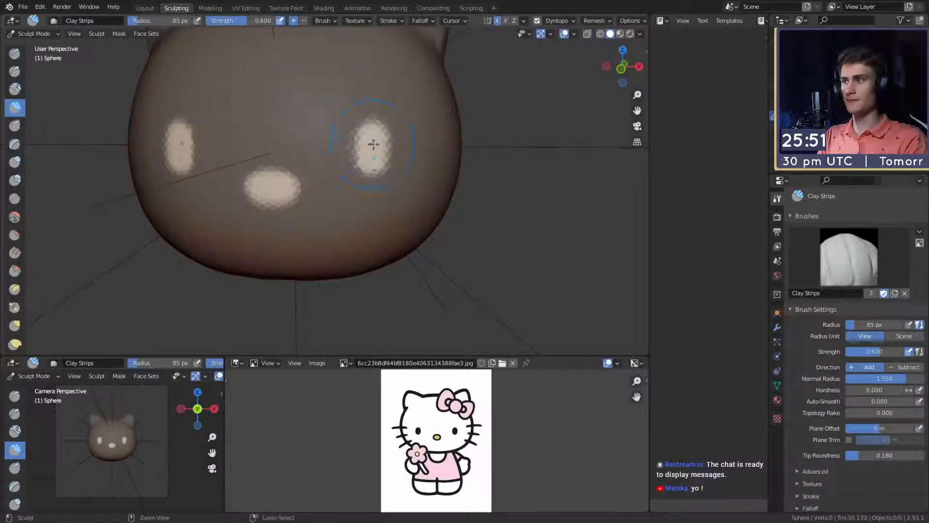
{"action": "middle_click_drag", "start_coordinate": [373, 189], "coordinate": [385, 180]}
- Build up the unmasked nose with Clay Strips strokes at a 48 px radius
{"action": "key", "text": "f"}
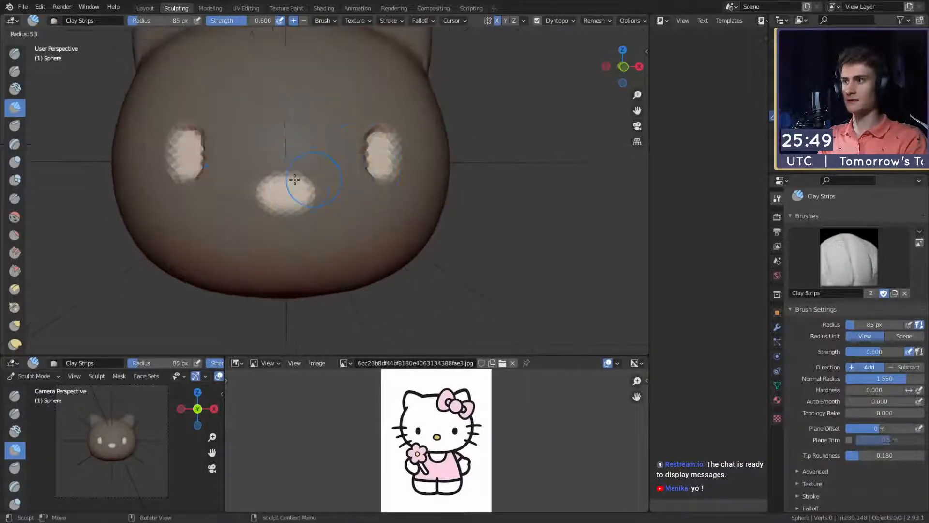
{"action": "left_click", "coordinate": [316, 183]}
{"action": "left_click_drag", "start_coordinate": [313, 196], "coordinate": [327, 196]}
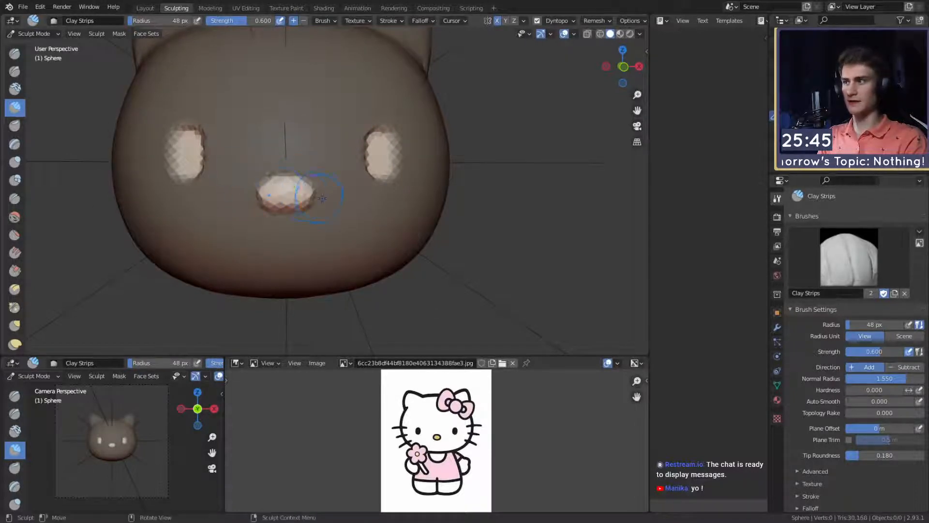
{"action": "middle_click_drag", "start_coordinate": [322, 198], "coordinate": [288, 172]}
- Clear the mask from the whole head and view the raised eyes and nose from the side
{"action": "scroll", "coordinate": [358, 181], "scroll_direction": "down", "scroll_amount": 4}
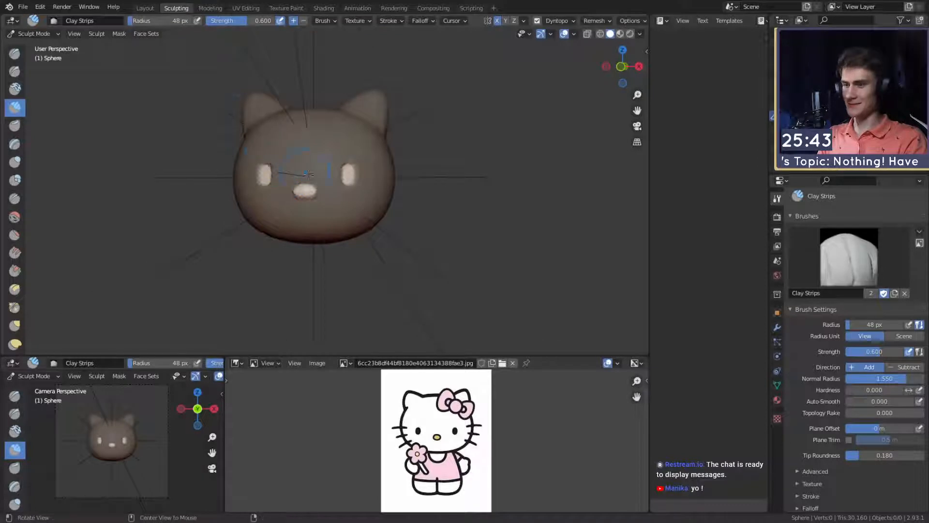
{"action": "key", "text": "alt+m"}
{"action": "middle_click_drag", "start_coordinate": [359, 195], "coordinate": [269, 202]}
{"action": "scroll", "coordinate": [355, 208], "scroll_direction": "up", "scroll_amount": 3}
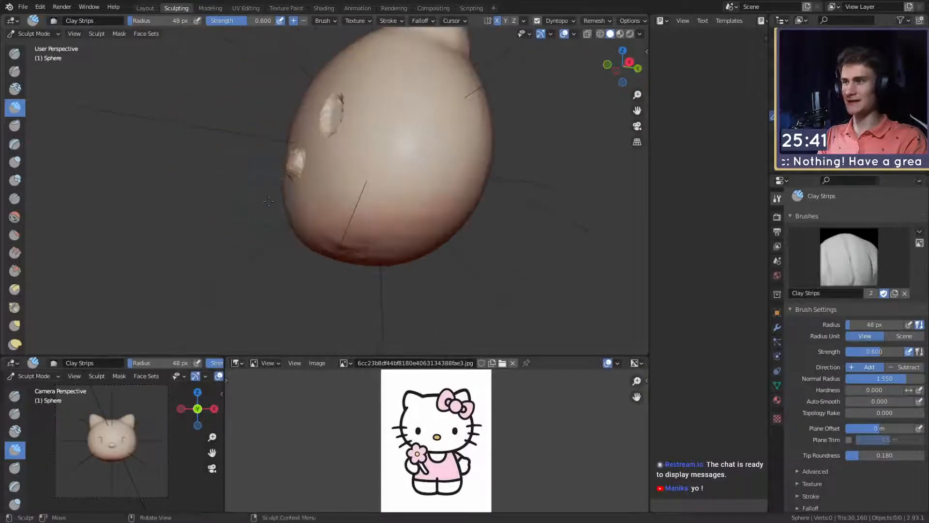
- Shape the underside of the head from below with the Grab brush at a 103 px radius
{"action": "key", "text": "g"}
{"action": "middle_click_drag", "start_coordinate": [336, 224], "coordinate": [233, 275]}
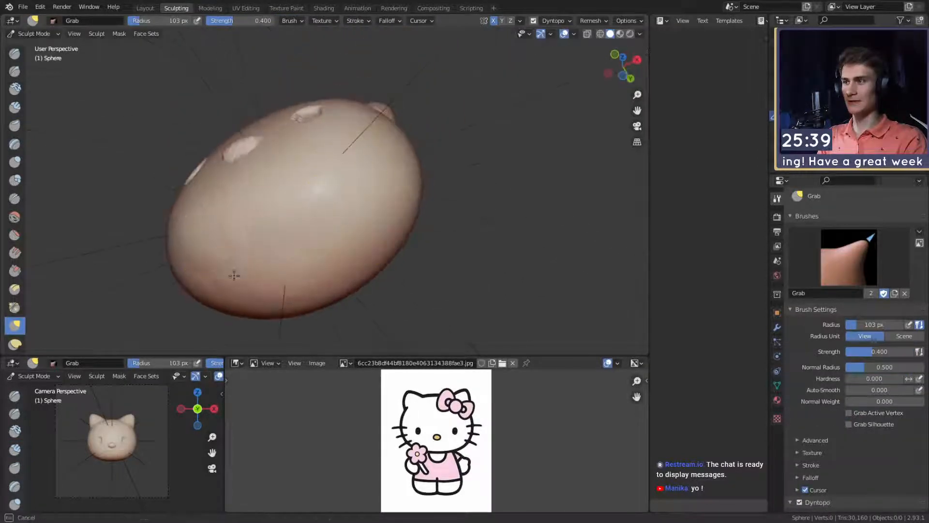
{"action": "middle_click_drag", "start_coordinate": [321, 286], "coordinate": [484, 247]}
{"action": "mouse_move", "coordinate": [407, 175]}
{"action": "middle_mouse_down", "text": "ctrl"}
{"action": "mouse_move", "coordinate": [419, 232]}
{"action": "mouse_move", "coordinate": [393, 184]}
{"action": "mouse_move", "coordinate": [363, 176]}
{"action": "middle_mouse_up", "text": "ctrl"}
- Adjust the eyes from the front with the Grab brush, using radii of 218 px and 142 px
{"action": "key", "text": "f"}
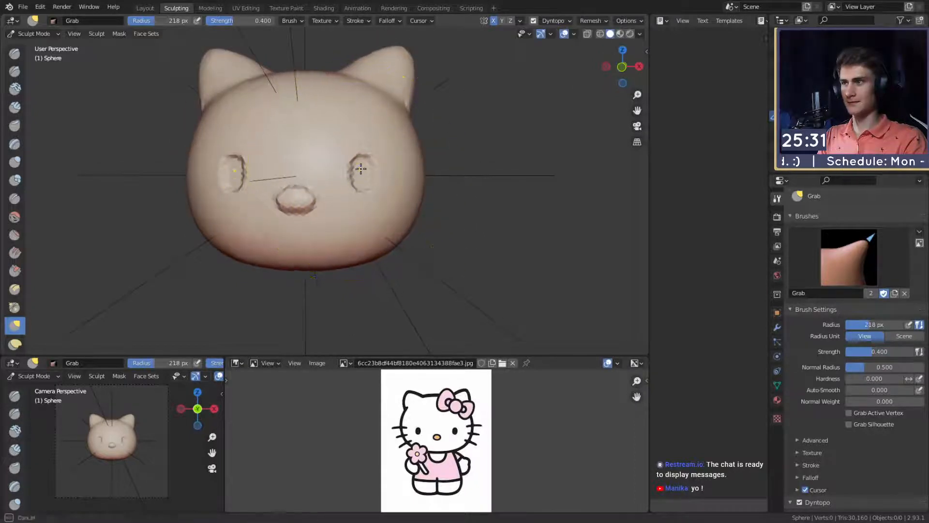
{"action": "left_click", "coordinate": [362, 175]}
{"action": "scroll", "coordinate": [363, 176], "scroll_direction": "up", "scroll_amount": 2}
{"action": "key", "text": "f"}
{"action": "left_click", "coordinate": [350, 169]}
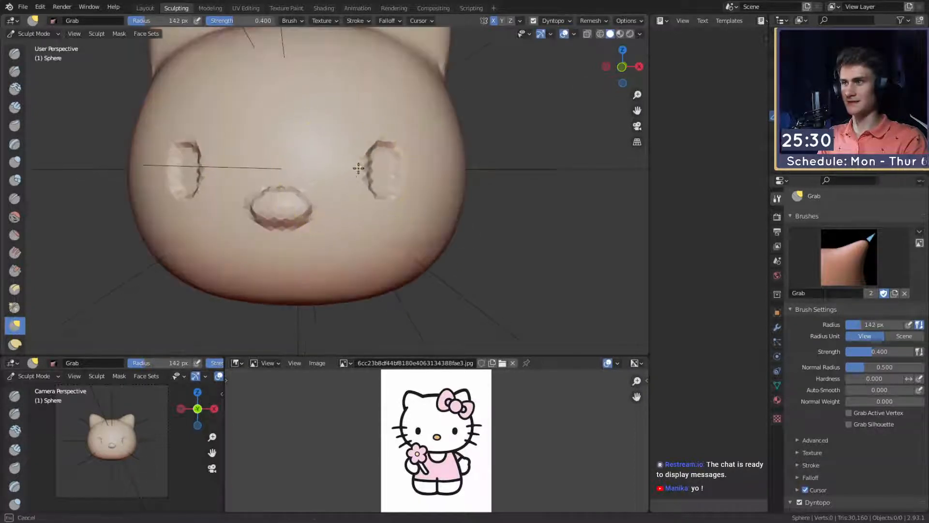
{"action": "mouse_move", "coordinate": [358, 168]}
{"action": "middle_mouse_down"}
{"action": "mouse_move", "coordinate": [394, 172]}
{"action": "mouse_move", "coordinate": [314, 178]}
{"action": "mouse_move", "coordinate": [373, 176]}
{"action": "mouse_move", "coordinate": [350, 183]}
{"action": "mouse_move", "coordinate": [347, 162]}
{"action": "mouse_move", "coordinate": [336, 205]}
{"action": "mouse_move", "coordinate": [318, 189]}
{"action": "middle_mouse_up"}
- Adjust the nose with the Grab brush at a 101 px radius and check the face from a distance
{"action": "scroll", "coordinate": [347, 162], "scroll_direction": "down", "scroll_amount": 3}
{"action": "scroll", "coordinate": [336, 193], "scroll_direction": "up", "scroll_amount": 2}
{"action": "scroll", "coordinate": [336, 205], "scroll_direction": "up", "scroll_amount": 1}
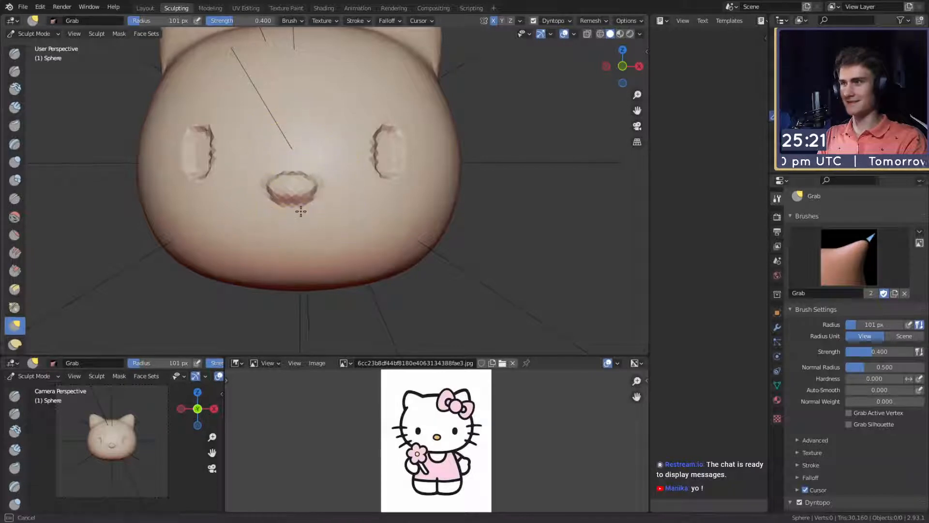
{"action": "scroll", "coordinate": [346, 228], "scroll_direction": "down", "scroll_amount": 3}
{"action": "middle_click_drag", "start_coordinate": [346, 228], "coordinate": [373, 208]}
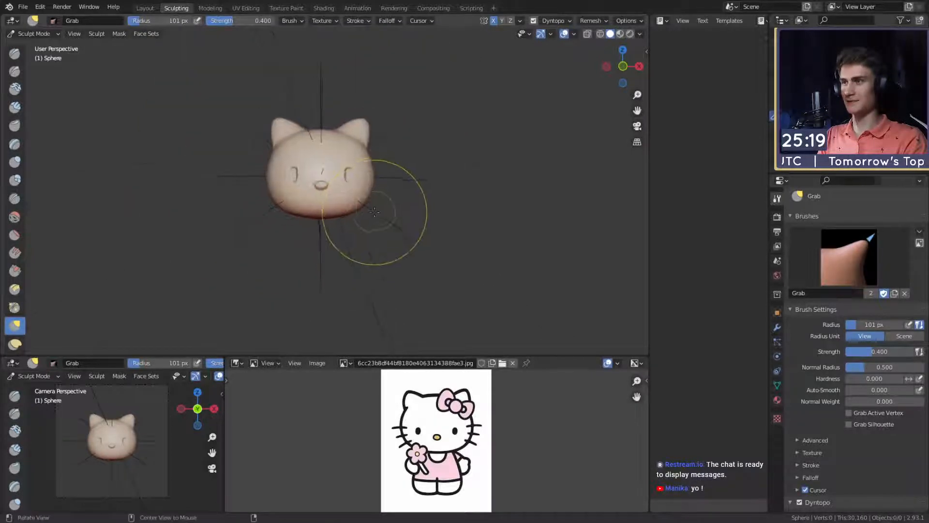
- Reshape the chin and underside of the head from the side with a larger Grab brush
{"action": "scroll", "coordinate": [388, 162], "scroll_direction": "up", "scroll_amount": 2}
{"action": "mouse_move", "coordinate": [387, 162]}
{"action": "middle_mouse_down"}
{"action": "mouse_move", "coordinate": [473, 179]}
{"action": "mouse_move", "coordinate": [428, 187]}
{"action": "mouse_move", "coordinate": [437, 192]}
{"action": "middle_mouse_up"}
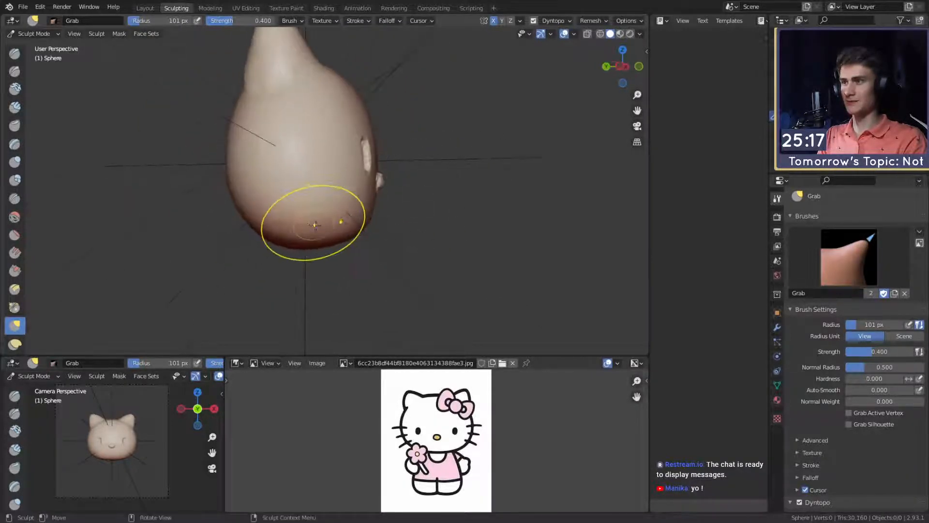
{"action": "key", "text": "f"}
{"action": "left_click", "coordinate": [411, 225]}
{"action": "middle_click_drag", "start_coordinate": [383, 229], "coordinate": [362, 156]}
{"action": "mouse_move", "coordinate": [318, 218]}
{"action": "middle_mouse_down"}
{"action": "mouse_move", "coordinate": [334, 205]}
{"action": "mouse_move", "coordinate": [305, 204]}
{"action": "middle_mouse_up"}
- Paint a large oval mask on the underside of the head with the Mask brush at 45 px radius and strength 1.000
{"action": "key", "text": "m"}
{"action": "scroll", "coordinate": [15, 208], "scroll_direction": "down", "scroll_amount": 10}
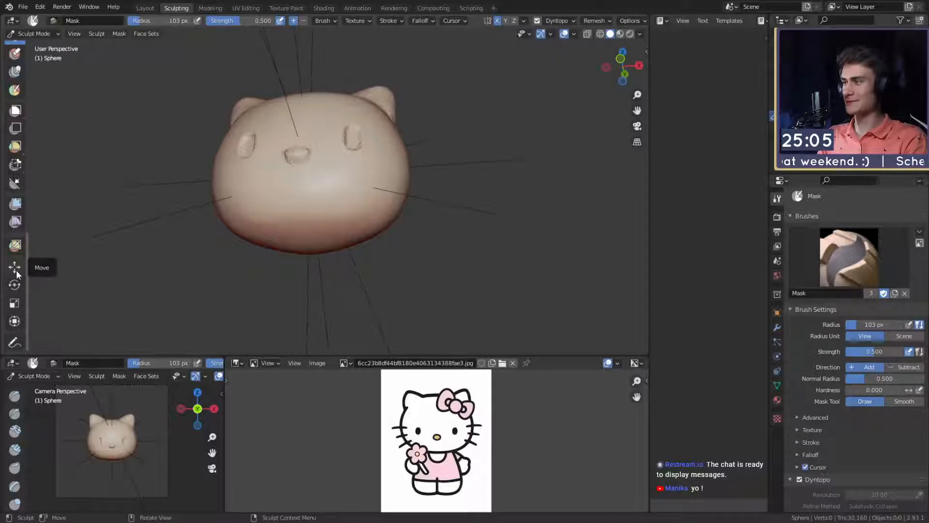
{"action": "middle_click_drag", "start_coordinate": [321, 242], "coordinate": [321, 175]}
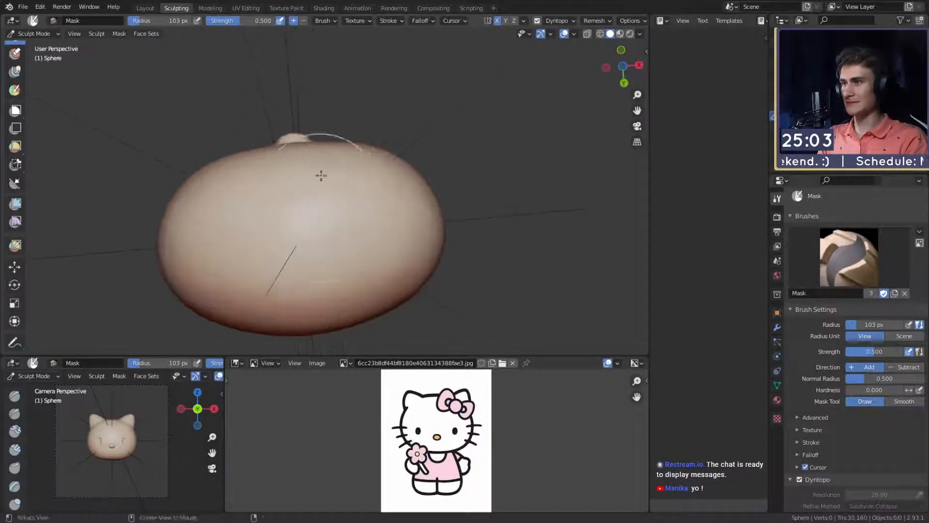
{"action": "key", "text": "f"}
{"action": "left_click", "coordinate": [298, 220]}
{"action": "mouse_move", "coordinate": [299, 219]}
{"action": "middle_mouse_down"}
{"action": "mouse_move", "coordinate": [321, 172]}
{"action": "mouse_move", "coordinate": [348, 166]}
{"action": "mouse_move", "coordinate": [304, 182]}
{"action": "middle_mouse_up"}
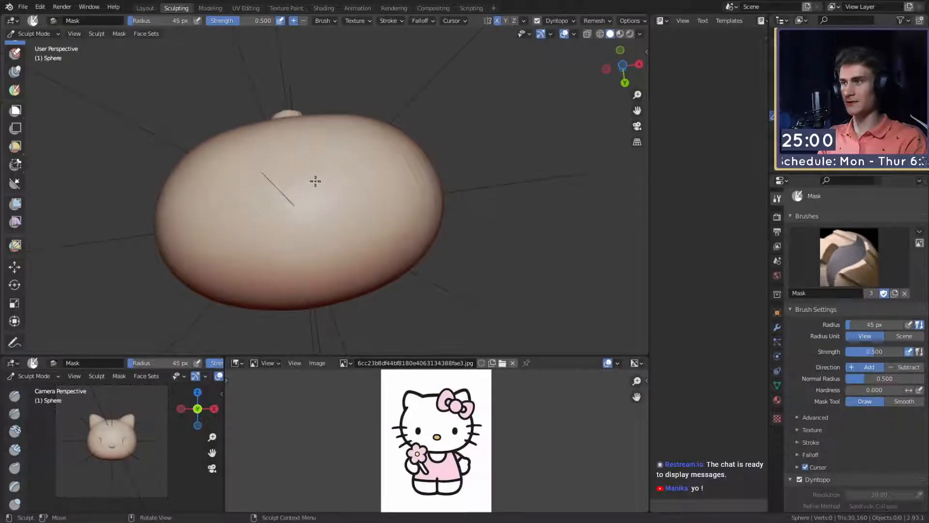
{"action": "mouse_move", "coordinate": [315, 181]}
{"action": "left_mouse_down"}
{"action": "mouse_move", "coordinate": [330, 207]}
{"action": "mouse_move", "coordinate": [261, 193]}
{"action": "mouse_move", "coordinate": [238, 210]}
{"action": "mouse_move", "coordinate": [241, 225]}
{"action": "left_mouse_up"}
{"action": "key", "text": "shift+f"}
{"action": "left_click", "coordinate": [294, 200]}
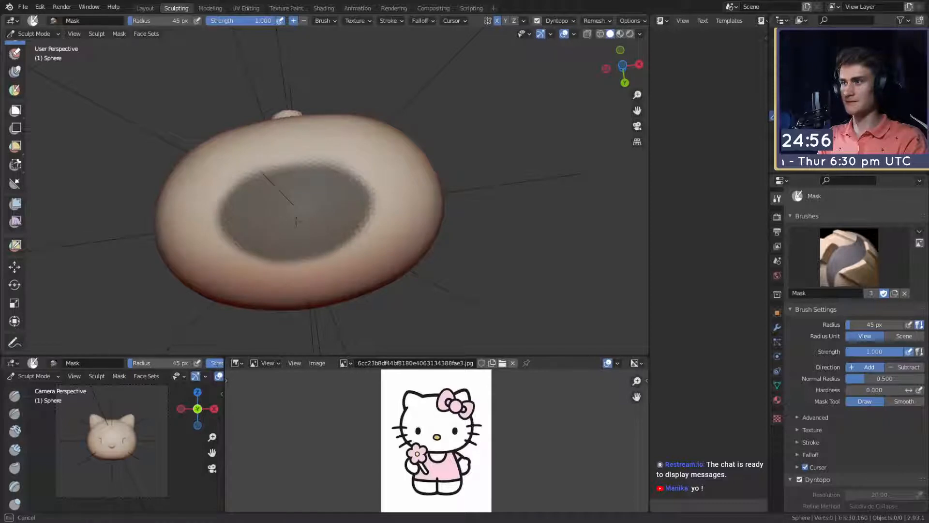
{"action": "mouse_move", "coordinate": [344, 145]}
{"action": "middle_mouse_down"}
{"action": "mouse_move", "coordinate": [379, 245]}
{"action": "mouse_move", "coordinate": [387, 162]}
{"action": "mouse_move", "coordinate": [448, 149]}
{"action": "mouse_move", "coordinate": [339, 208]}
{"action": "mouse_move", "coordinate": [356, 220]}
{"action": "middle_mouse_up"}
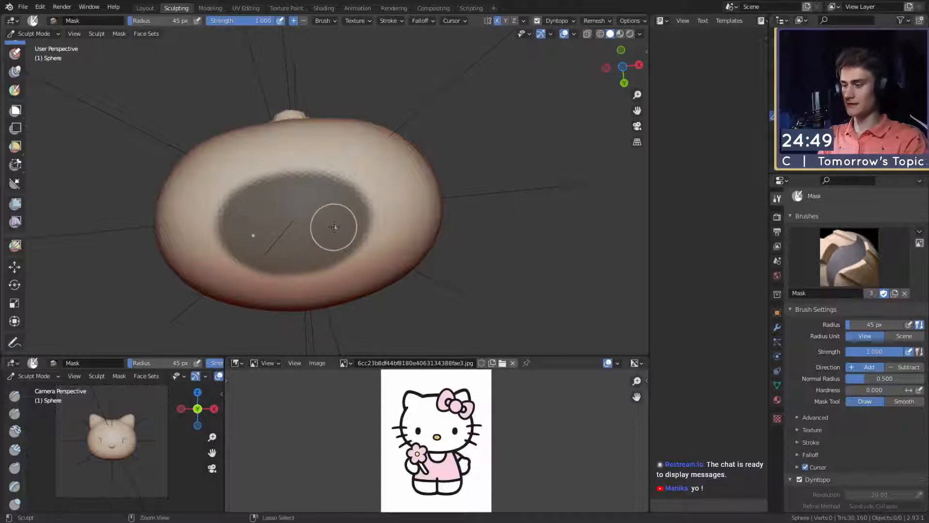
- Invert the mask and move the unmasked underside straight down about 1.15 m with the Move tool to form the body
{"action": "key", "text": "ctrl+i"}
{"action": "middle_click_drag", "start_coordinate": [299, 206], "coordinate": [323, 154], "text": "alt"}
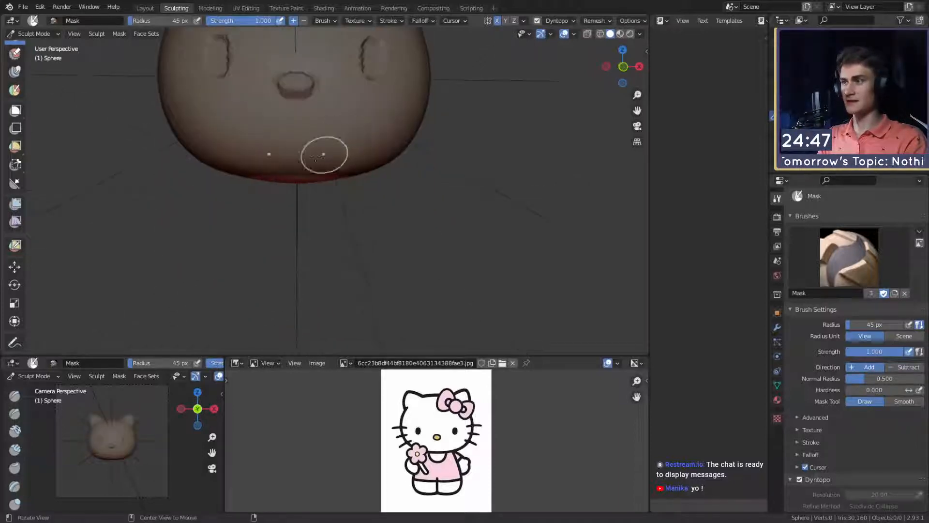
{"action": "left_click", "coordinate": [15, 267]}
{"action": "key", "text": "f"}
{"action": "left_click", "coordinate": [333, 204]}
{"action": "left_click_drag", "start_coordinate": [310, 206], "coordinate": [311, 136], "text": "ctrl+alt"}
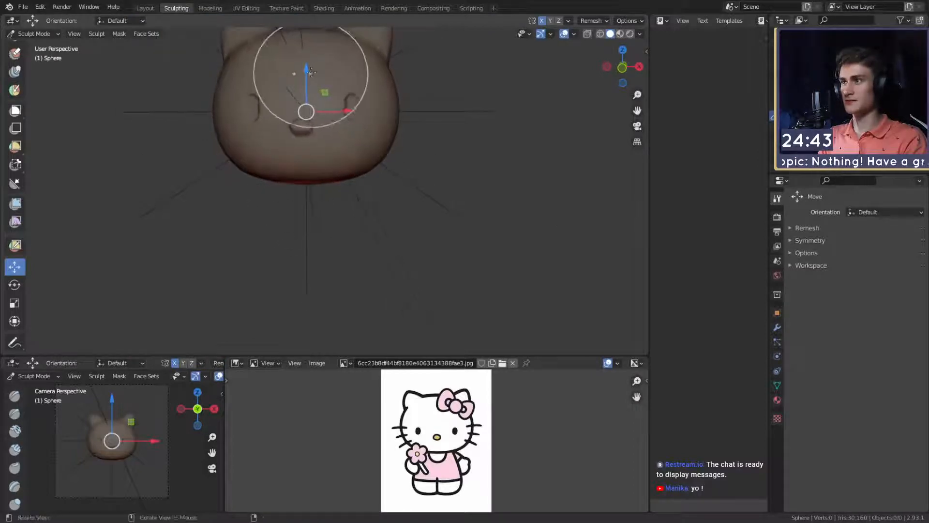
{"action": "left_click_drag", "start_coordinate": [305, 68], "coordinate": [310, 146]}
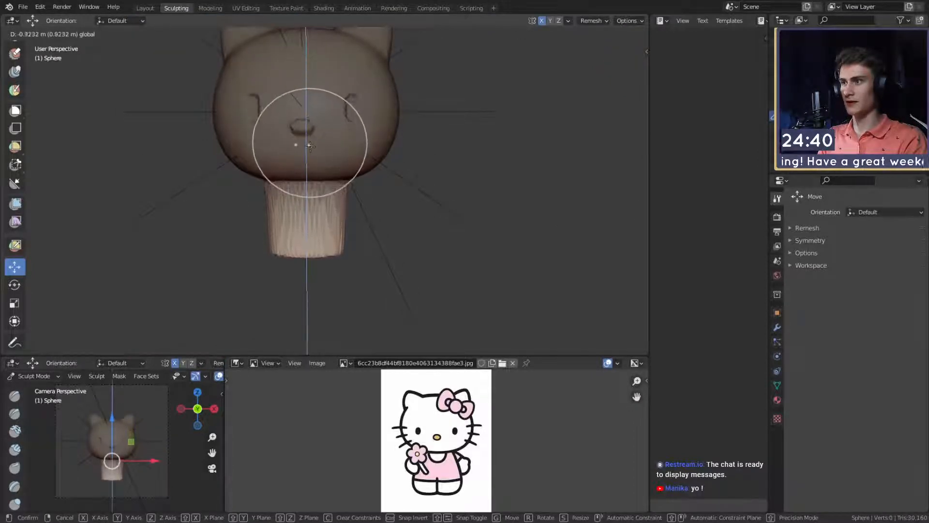
{"action": "left_click", "coordinate": [305, 179]}
{"action": "middle_click_drag", "start_coordinate": [305, 179], "coordinate": [443, 222]}
{"action": "middle_click_drag", "start_coordinate": [378, 233], "coordinate": [271, 233]}
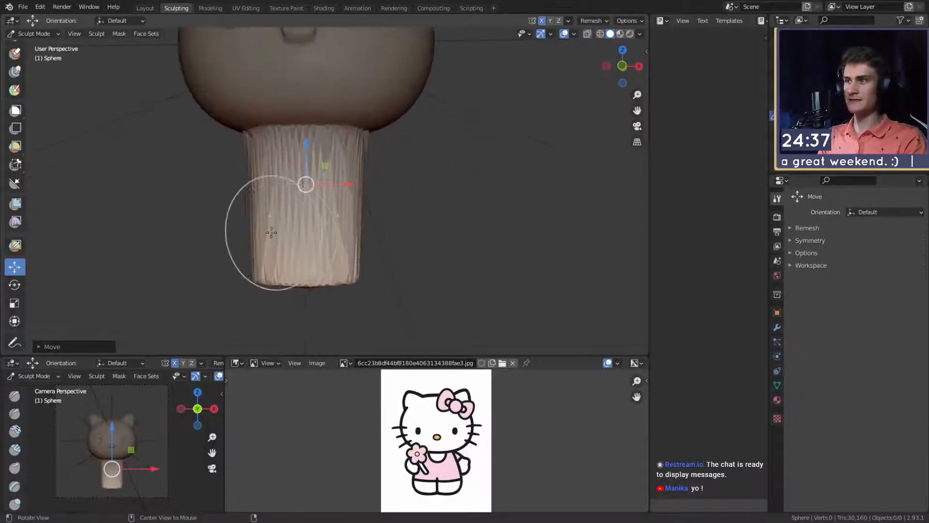
- Flare the lower end of the body outward with the Snake Hook brush, enlarging its radius to 222 px
{"action": "key", "text": "c"}
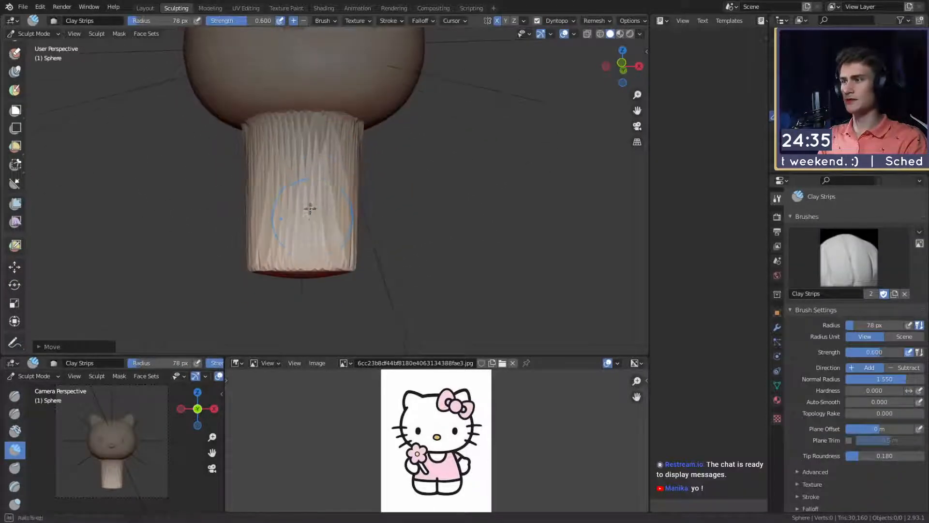
{"action": "middle_click_drag", "start_coordinate": [331, 211], "coordinate": [321, 222]}
{"action": "key", "text": "k"}
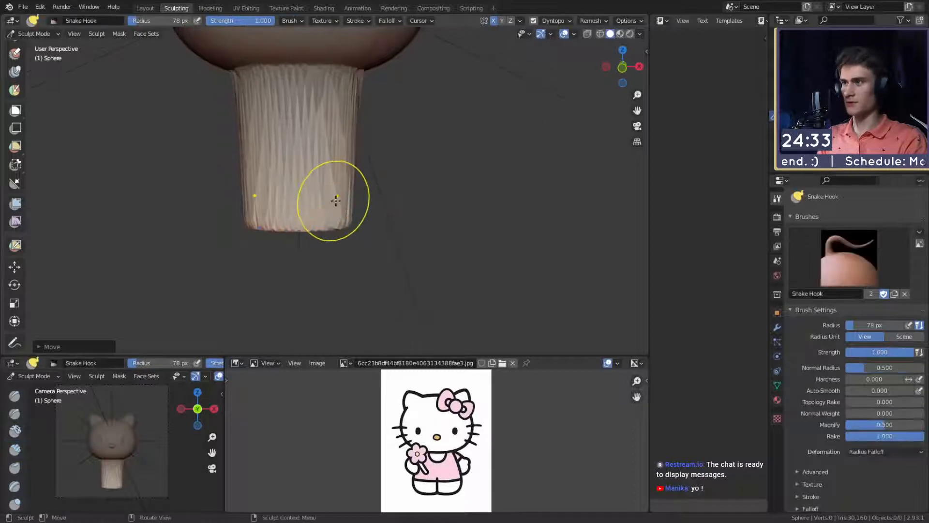
{"action": "key", "text": "f"}
{"action": "left_click", "coordinate": [476, 215]}
{"action": "mouse_move", "coordinate": [386, 215]}
{"action": "middle_mouse_down"}
{"action": "mouse_move", "coordinate": [329, 165]}
{"action": "mouse_move", "coordinate": [361, 187]}
{"action": "mouse_move", "coordinate": [352, 188]}
{"action": "mouse_move", "coordinate": [381, 183]}
{"action": "mouse_move", "coordinate": [363, 193]}
{"action": "mouse_move", "coordinate": [408, 193]}
{"action": "mouse_move", "coordinate": [443, 163]}
{"action": "mouse_move", "coordinate": [416, 181]}
{"action": "middle_mouse_up"}
{"action": "key", "text": "f"}
{"action": "left_click", "coordinate": [343, 182]}
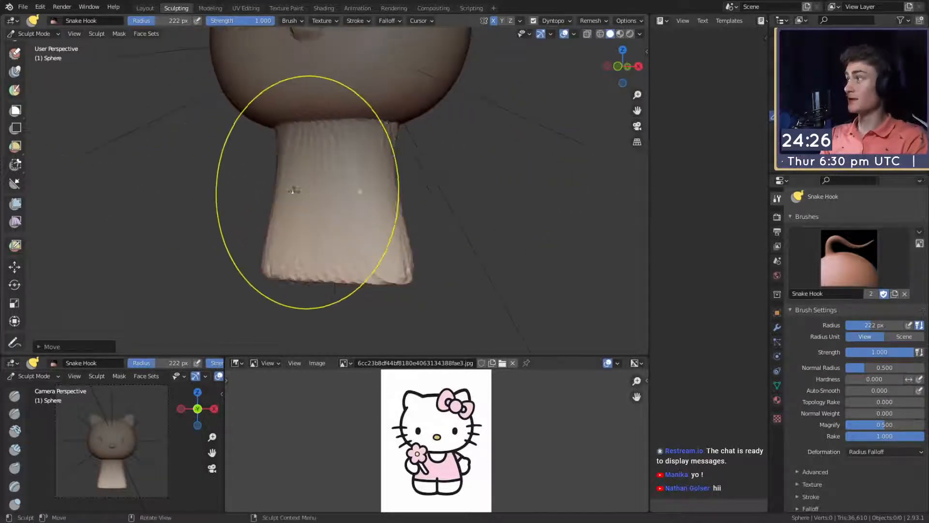
{"action": "middle_click_drag", "start_coordinate": [350, 190], "coordinate": [278, 167]}
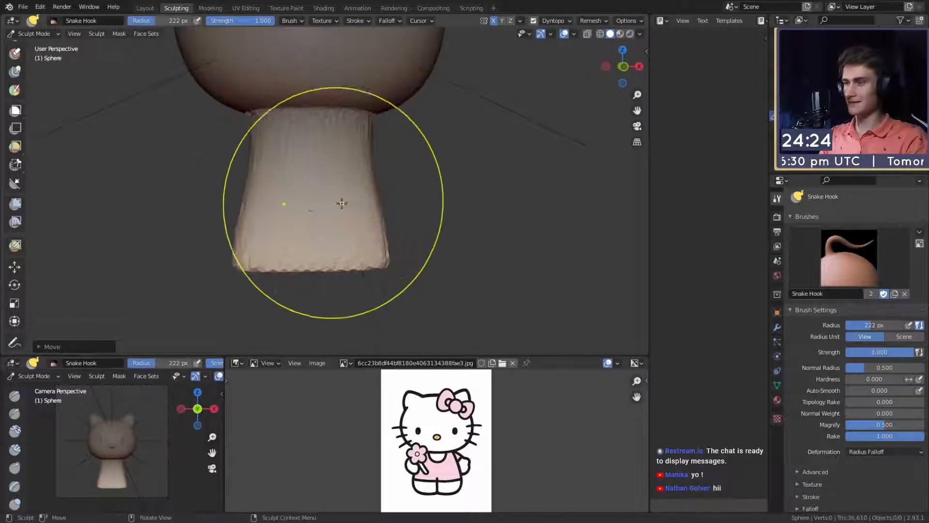
{"action": "mouse_move", "coordinate": [342, 203]}
{"action": "middle_mouse_down"}
{"action": "mouse_move", "coordinate": [320, 213]}
{"action": "mouse_move", "coordinate": [312, 85]}
{"action": "mouse_move", "coordinate": [308, 159]}
{"action": "mouse_move", "coordinate": [291, 204]}
{"action": "mouse_move", "coordinate": [416, 198]}
{"action": "mouse_move", "coordinate": [334, 166]}
{"action": "middle_mouse_up"}
- Clear the mask and work over the back of the body with Clay Strips at strength 0.600 and up to 75 px radius
{"action": "key", "text": "c"}
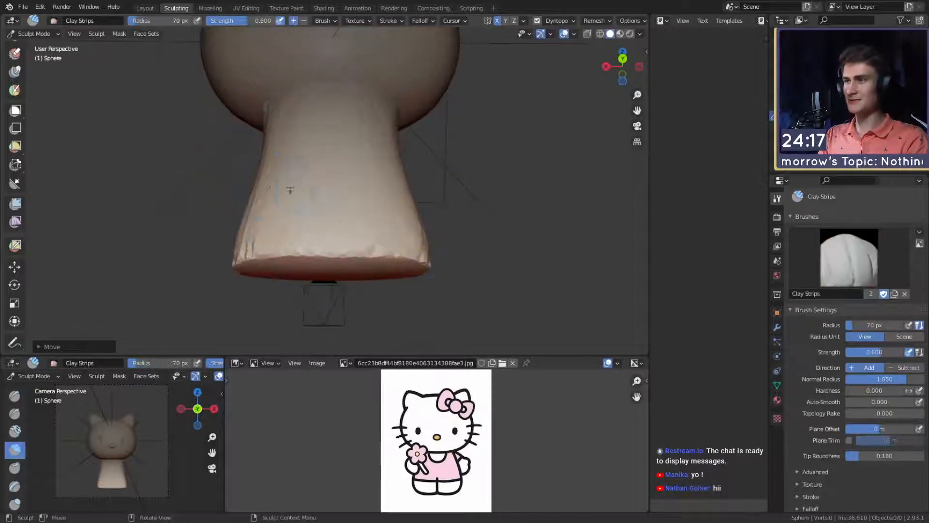
{"action": "key", "text": "alt+m"}
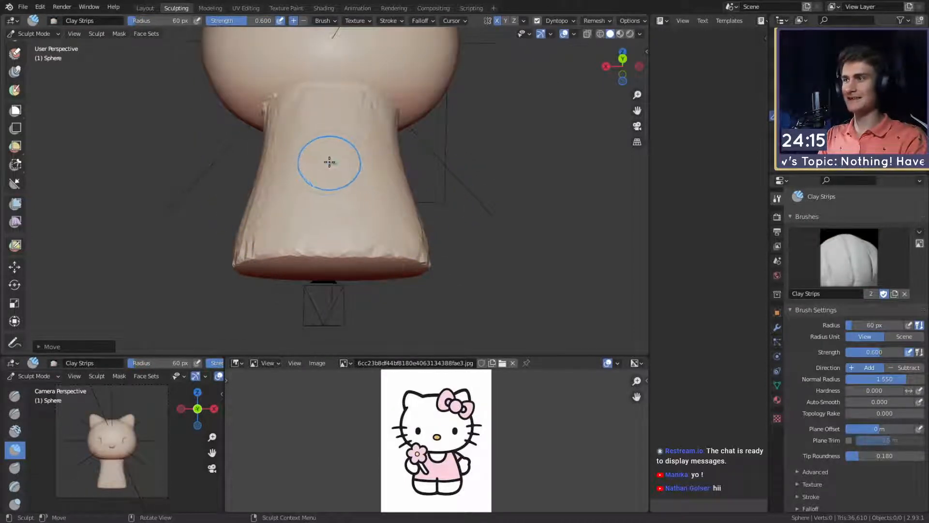
{"action": "mouse_move", "coordinate": [329, 162]}
{"action": "middle_mouse_down"}
{"action": "mouse_move", "coordinate": [344, 231]}
{"action": "mouse_move", "coordinate": [342, 163]}
{"action": "middle_mouse_up"}
{"action": "mouse_move", "coordinate": [319, 189]}
{"action": "middle_mouse_down"}
{"action": "mouse_move", "coordinate": [368, 174]}
{"action": "mouse_move", "coordinate": [317, 213]}
{"action": "middle_mouse_up"}
{"action": "key", "text": "f"}
{"action": "left_click", "coordinate": [324, 215]}
{"action": "left_click_drag", "start_coordinate": [329, 216], "coordinate": [336, 219]}
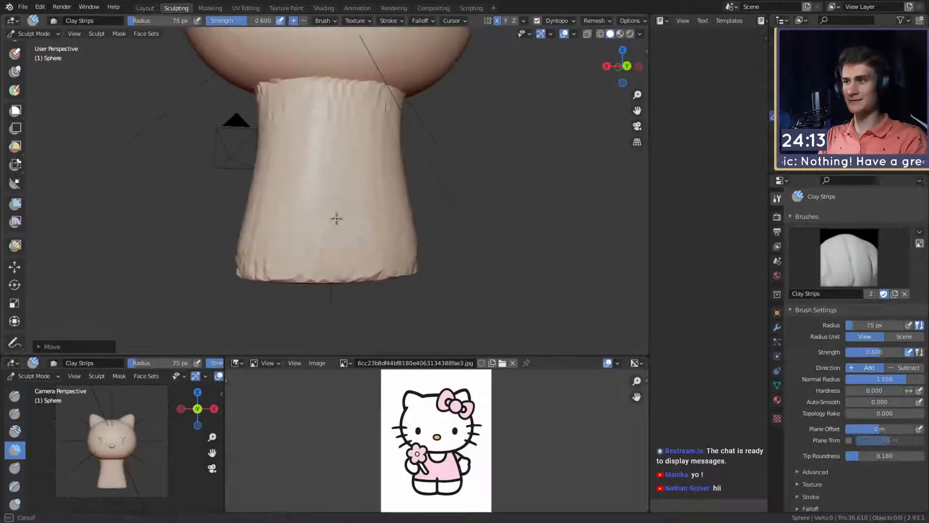
- Build up the sides and base of the body with Clay Strips at a 63 px radius and check the overall shape
{"action": "key", "text": "f"}
{"action": "left_click", "coordinate": [322, 207]}
{"action": "middle_click_drag", "start_coordinate": [357, 227], "coordinate": [327, 216]}
{"action": "middle_click_drag", "start_coordinate": [278, 199], "coordinate": [266, 159]}
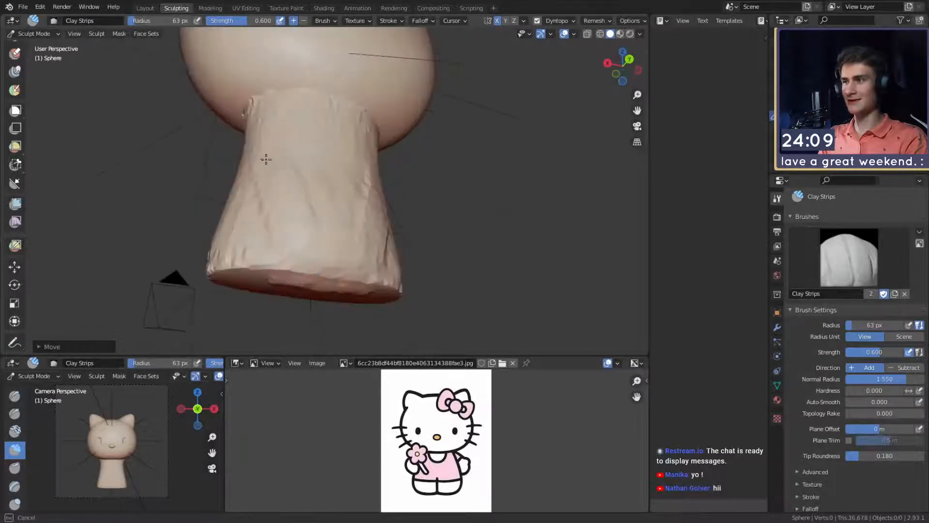
{"action": "middle_click_drag", "start_coordinate": [328, 189], "coordinate": [320, 167]}
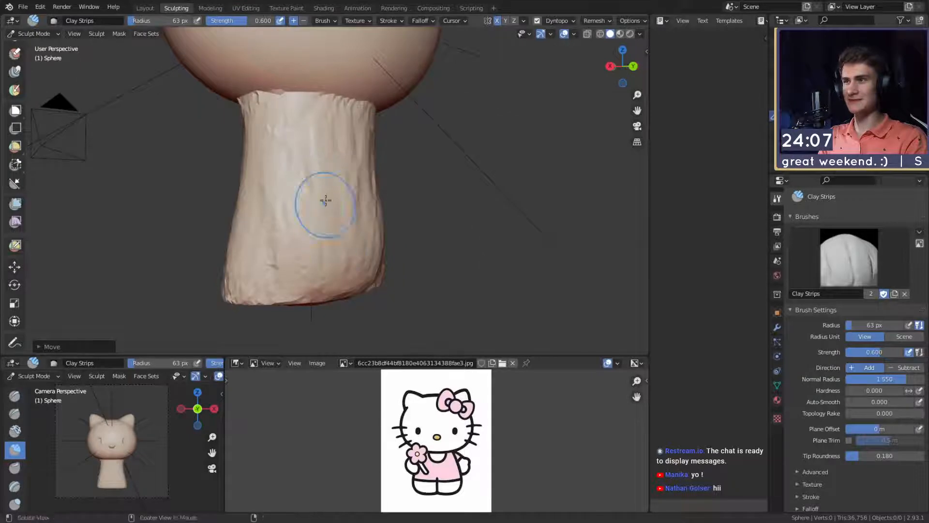
{"action": "middle_click_drag", "start_coordinate": [336, 209], "coordinate": [336, 161]}
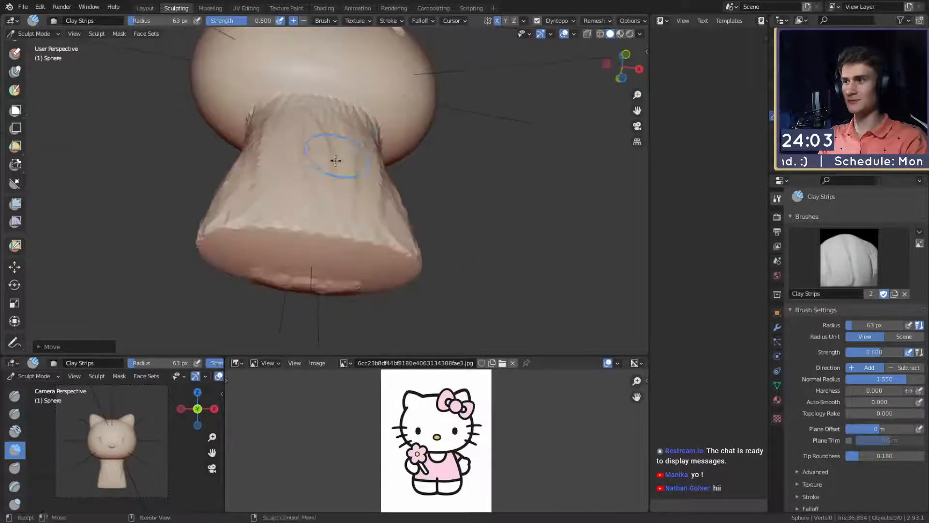
{"action": "scroll", "coordinate": [357, 184], "scroll_direction": "down", "scroll_amount": 4}
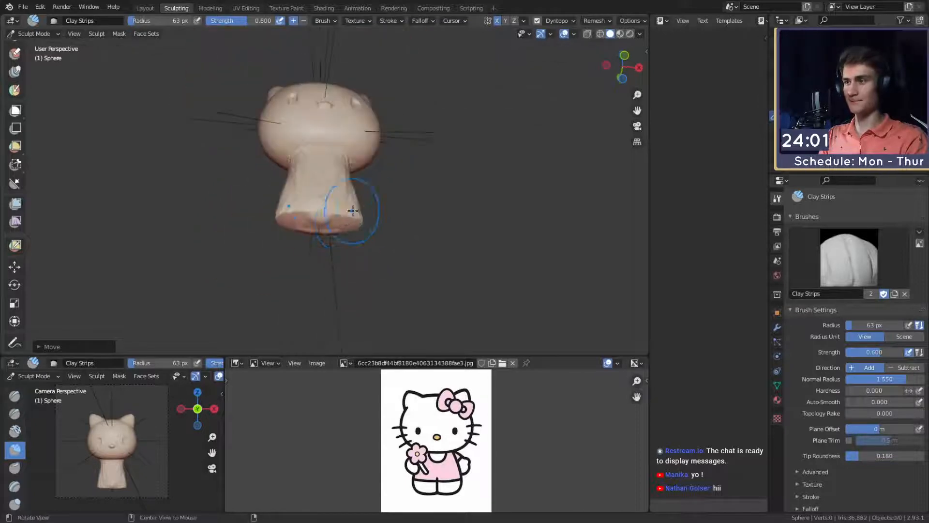
{"action": "scroll", "coordinate": [354, 217], "scroll_direction": "up", "scroll_amount": 2}
{"action": "mouse_move", "coordinate": [352, 209]}
{"action": "middle_mouse_down"}
{"action": "mouse_move", "coordinate": [376, 243]}
{"action": "mouse_move", "coordinate": [387, 177]}
{"action": "mouse_move", "coordinate": [400, 172]}
{"action": "middle_mouse_up"}
{"action": "scroll", "coordinate": [368, 223], "scroll_direction": "down", "scroll_amount": 5}
{"action": "scroll", "coordinate": [376, 242], "scroll_direction": "up", "scroll_amount": 3}
- Widen the lower corners of the body with the Snake Hook brush at a radius of about 221 to 230 px
{"action": "key", "text": "g"}
{"action": "key", "text": "f"}
{"action": "left_click", "coordinate": [406, 205]}
{"action": "scroll", "coordinate": [386, 177], "scroll_direction": "up", "scroll_amount": 2}
{"action": "key", "text": "k"}
{"action": "key", "text": "f"}
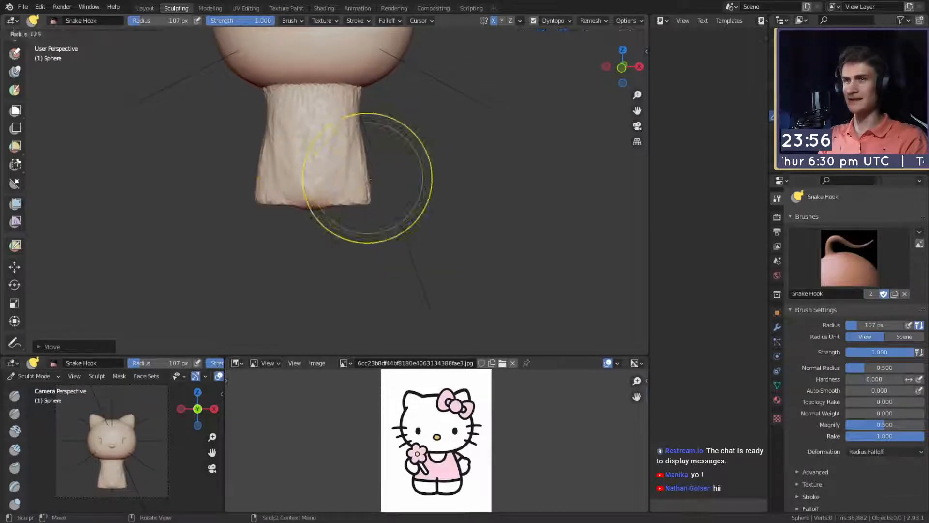
{"action": "left_click", "coordinate": [377, 182]}
{"action": "key", "text": "f"}
{"action": "left_click", "coordinate": [359, 198]}
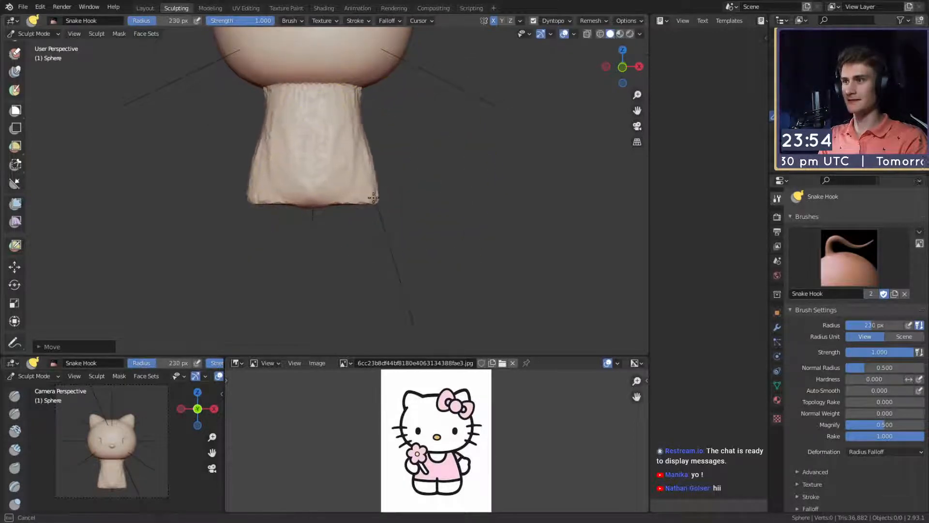
{"action": "key", "text": "f"}
{"action": "left_click", "coordinate": [341, 199]}
{"action": "mouse_move", "coordinate": [339, 205]}
{"action": "middle_mouse_down"}
{"action": "mouse_move", "coordinate": [415, 207]}
{"action": "mouse_move", "coordinate": [293, 213]}
{"action": "mouse_move", "coordinate": [354, 121]}
{"action": "mouse_move", "coordinate": [337, 127]}
{"action": "middle_mouse_up"}
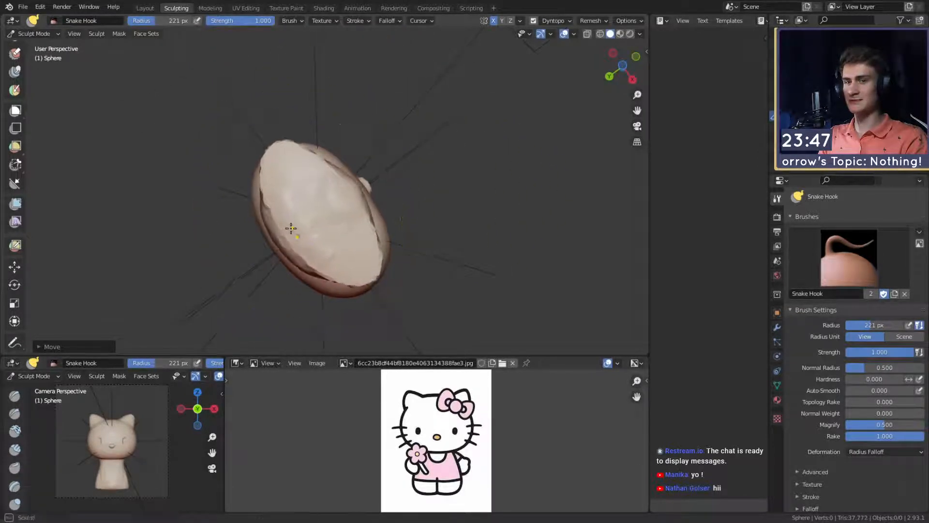
- Reshape the underside and lower sides of the body with a smaller Snake Hook brush
{"action": "key", "text": "f"}
{"action": "left_click", "coordinate": [263, 210]}
{"action": "mouse_move", "coordinate": [328, 207]}
{"action": "middle_mouse_down"}
{"action": "mouse_move", "coordinate": [352, 247]}
{"action": "mouse_move", "coordinate": [245, 255]}
{"action": "middle_mouse_up"}
{"action": "middle_click_drag", "start_coordinate": [387, 206], "coordinate": [345, 209]}
{"action": "key", "text": "f"}
{"action": "left_click", "coordinate": [309, 197]}
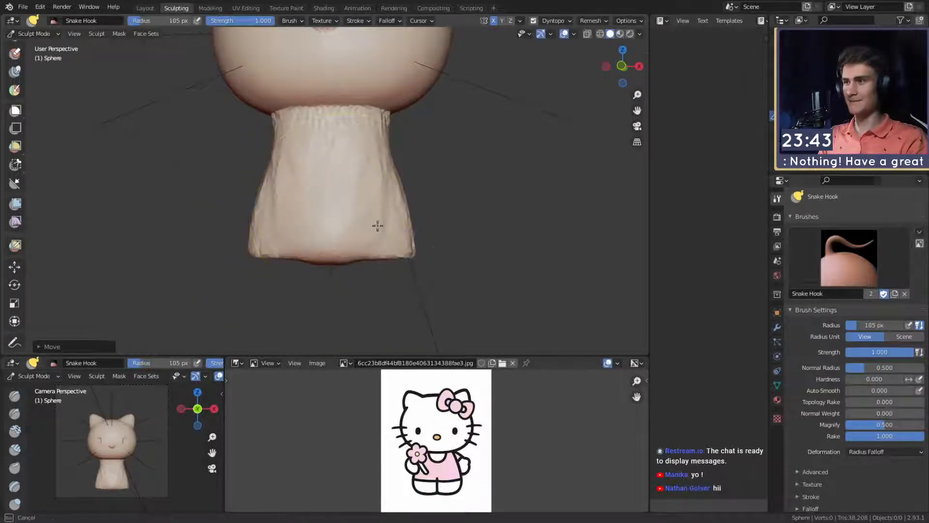
{"action": "mouse_move", "coordinate": [391, 179]}
{"action": "middle_mouse_down", "text": "shift"}
{"action": "mouse_move", "coordinate": [375, 223]}
{"action": "mouse_move", "coordinate": [310, 222]}
{"action": "mouse_move", "coordinate": [357, 211]}
{"action": "middle_mouse_up", "text": "shift"}
- Add volume to the front of the body with Clay Strips at a 57 px radius and strength 0.600
{"action": "key", "text": "f"}
{"action": "left_click", "coordinate": [380, 218]}
{"action": "key", "text": "c"}
{"action": "key", "text": "f"}
{"action": "left_click", "coordinate": [364, 207]}
{"action": "scroll", "coordinate": [319, 219], "scroll_direction": "up", "scroll_amount": 1}
{"action": "key", "text": "f"}
{"action": "left_click", "coordinate": [346, 207]}
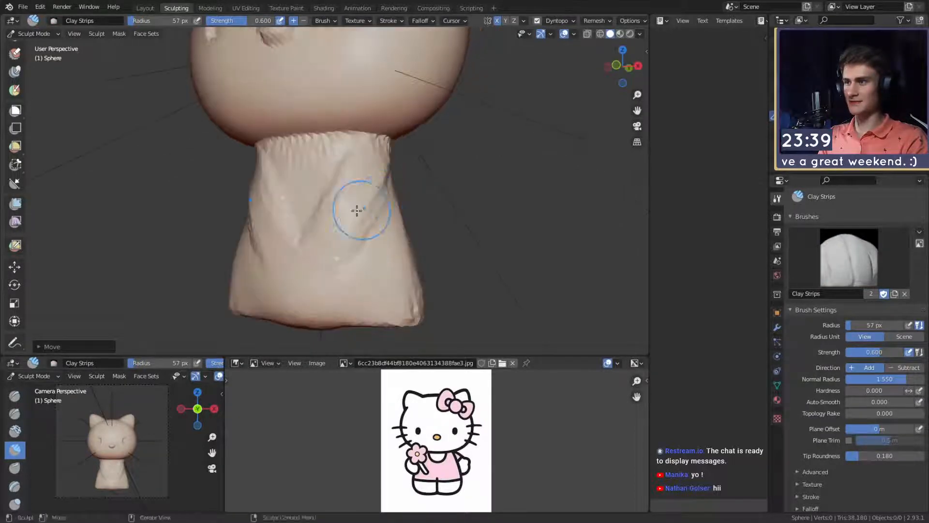
{"action": "left_click_drag", "start_coordinate": [277, 219], "coordinate": [291, 243]}
{"action": "middle_click_drag", "start_coordinate": [291, 243], "coordinate": [284, 212], "text": "shift"}
{"action": "left_click_drag", "start_coordinate": [285, 212], "coordinate": [280, 246]}
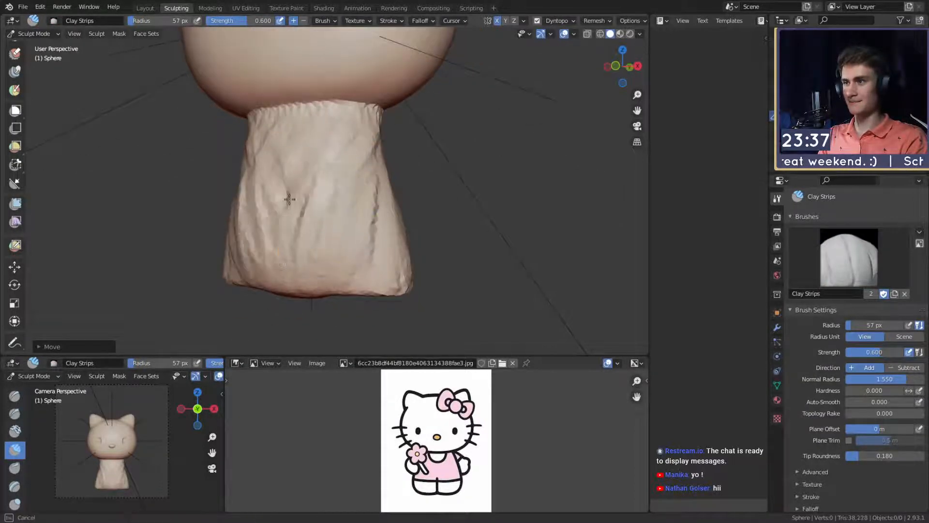
- Continue the Clay Strips strokes around the sides, back and bottom edge of the body at a 57 px radius
{"action": "middle_click_drag", "start_coordinate": [357, 268], "coordinate": [337, 184]}
{"action": "middle_click_drag", "start_coordinate": [324, 265], "coordinate": [360, 189]}
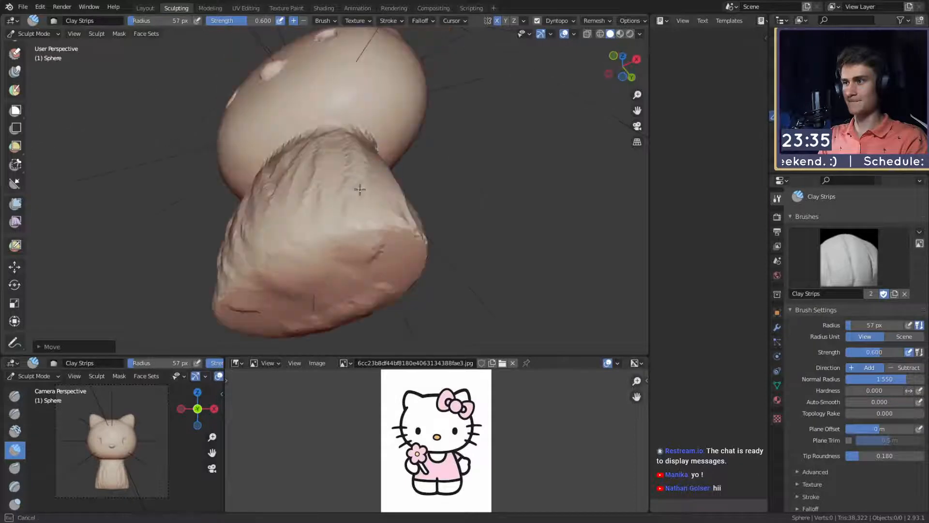
{"action": "middle_click_drag", "start_coordinate": [268, 235], "coordinate": [360, 236]}
{"action": "middle_click_drag", "start_coordinate": [291, 178], "coordinate": [273, 236]}
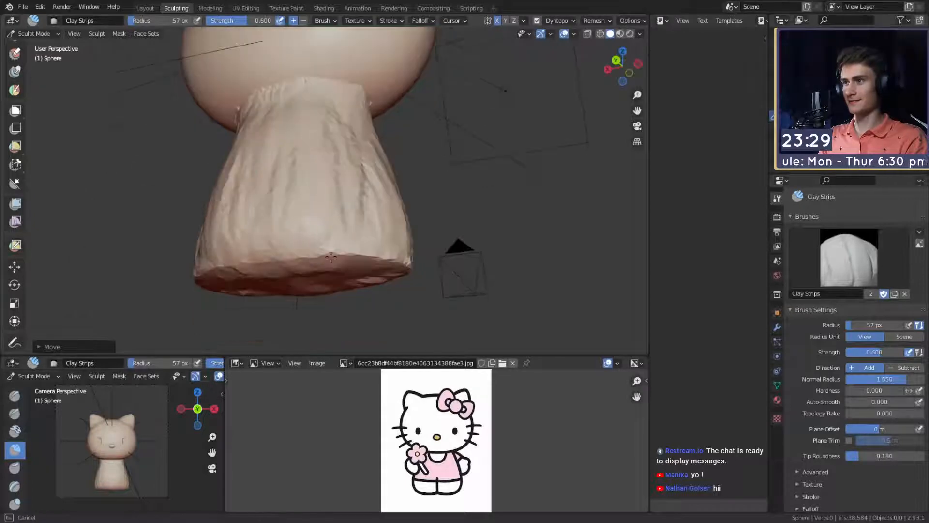
{"action": "middle_click_drag", "start_coordinate": [331, 257], "coordinate": [334, 233]}
{"action": "mouse_move", "coordinate": [348, 156]}
{"action": "middle_mouse_down"}
{"action": "mouse_move", "coordinate": [324, 141]}
{"action": "mouse_move", "coordinate": [321, 201]}
{"action": "mouse_move", "coordinate": [342, 225]}
{"action": "mouse_move", "coordinate": [300, 188]}
{"action": "mouse_move", "coordinate": [309, 133]}
{"action": "mouse_move", "coordinate": [276, 162]}
{"action": "mouse_move", "coordinate": [291, 151]}
{"action": "mouse_move", "coordinate": [343, 160]}
{"action": "middle_mouse_up"}
{"action": "mouse_move", "coordinate": [358, 264]}
{"action": "middle_mouse_down"}
{"action": "mouse_move", "coordinate": [342, 264]}
{"action": "mouse_move", "coordinate": [342, 247]}
{"action": "middle_mouse_up"}
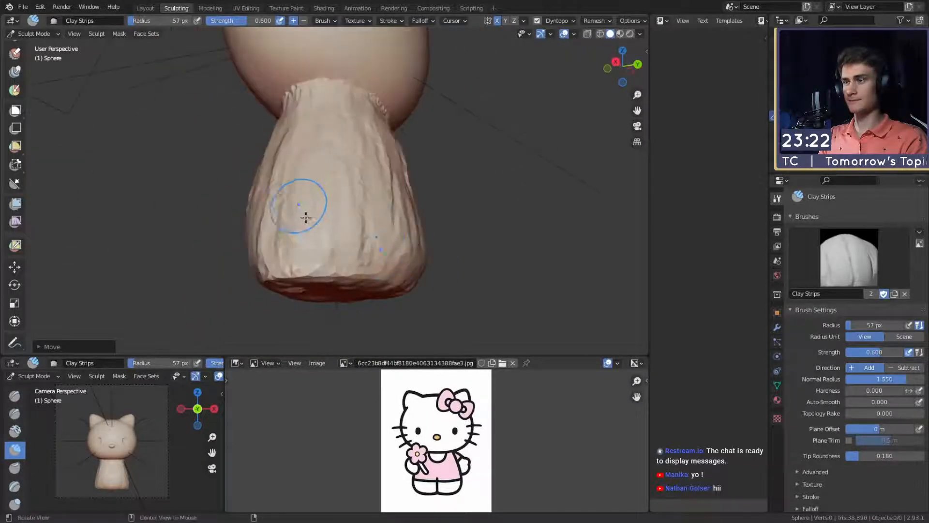
{"action": "mouse_move", "coordinate": [306, 218]}
{"action": "middle_mouse_down"}
{"action": "mouse_move", "coordinate": [379, 203]}
{"action": "mouse_move", "coordinate": [441, 223]}
{"action": "mouse_move", "coordinate": [419, 220]}
{"action": "middle_mouse_up"}
- Smooth out the strip marks around the body with the brush radius enlarged to 133 px and up to 169 px
{"action": "key", "text": "f"}
{"action": "left_click", "coordinate": [457, 237]}
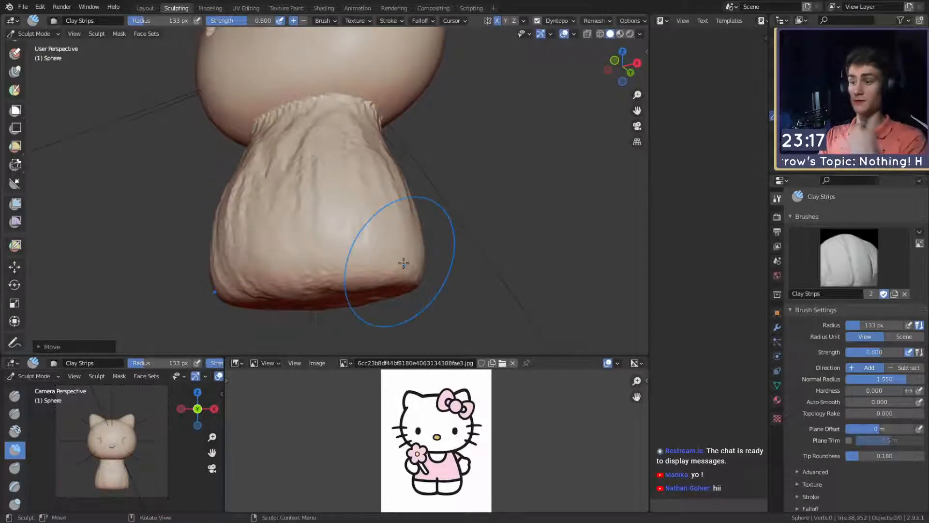
{"action": "middle_click_drag", "start_coordinate": [353, 167], "coordinate": [338, 219]}
{"action": "left_click_drag", "start_coordinate": [293, 184], "coordinate": [282, 261], "text": "shift"}
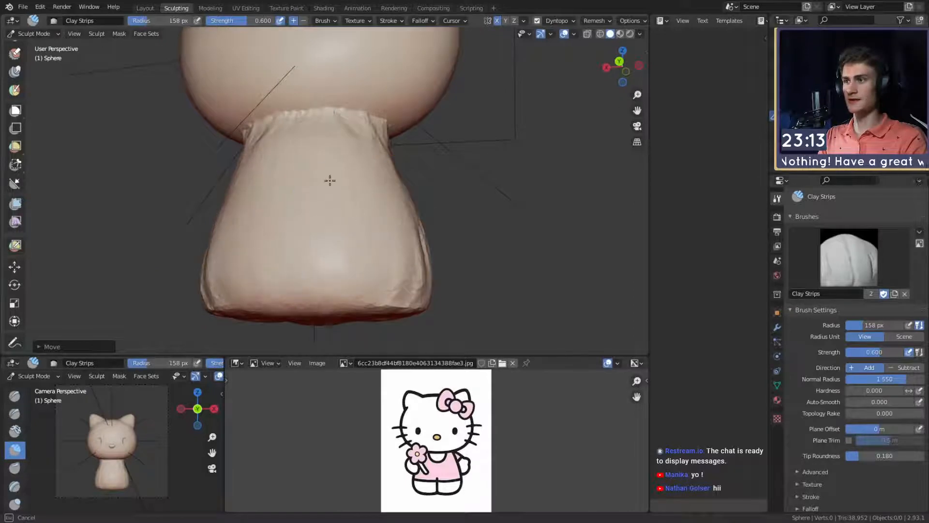
{"action": "middle_click_drag", "start_coordinate": [329, 180], "coordinate": [349, 196]}
{"action": "key", "text": "f"}
{"action": "left_click", "coordinate": [306, 186]}
{"action": "left_click_drag", "start_coordinate": [307, 140], "coordinate": [301, 208], "text": "shift"}
{"action": "middle_click_drag", "start_coordinate": [360, 208], "coordinate": [289, 224]}
{"action": "key", "text": "f"}
{"action": "left_click", "coordinate": [355, 144]}
{"action": "scroll", "coordinate": [358, 145], "scroll_direction": "down", "scroll_amount": 5}
{"action": "left_click_drag", "start_coordinate": [387, 165], "coordinate": [315, 170], "text": "alt"}
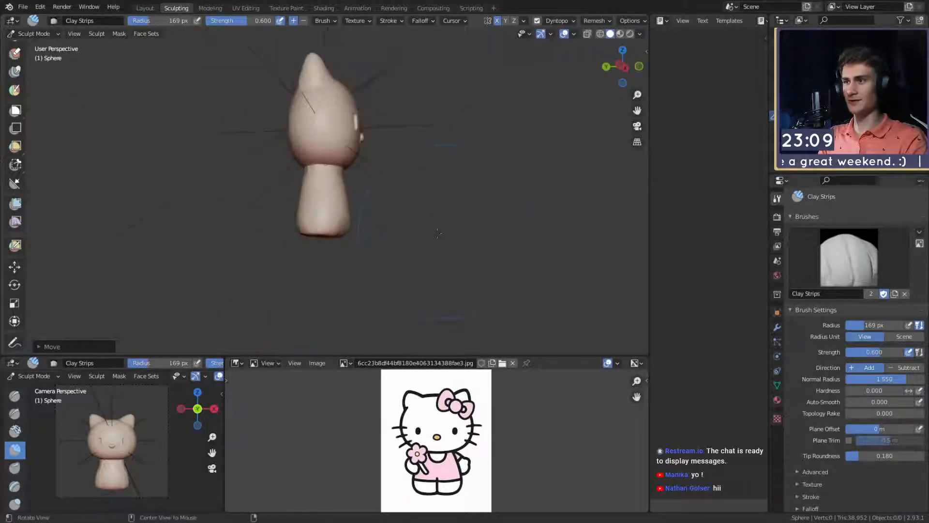
- Even out the neck area and front of the body, using brush radii of 83 px and 143 px
{"action": "scroll", "coordinate": [339, 194], "scroll_direction": "up", "scroll_amount": 3}
{"action": "mouse_move", "coordinate": [416, 219]}
{"action": "left_mouse_down", "text": "alt"}
{"action": "mouse_move", "coordinate": [321, 216]}
{"action": "mouse_move", "coordinate": [300, 203]}
{"action": "mouse_move", "coordinate": [314, 197]}
{"action": "left_mouse_up", "text": "alt"}
{"action": "scroll", "coordinate": [309, 195], "scroll_direction": "up", "scroll_amount": 1}
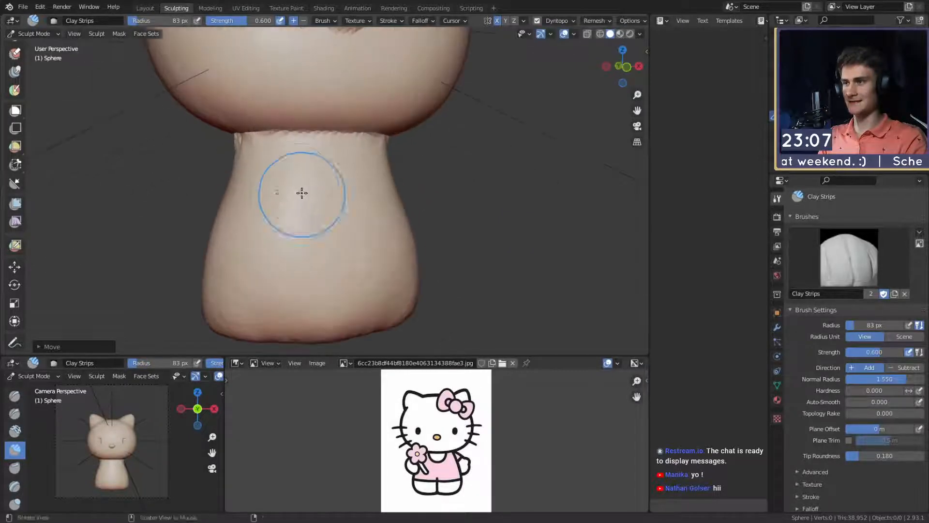
{"action": "key", "text": "f"}
{"action": "left_click", "coordinate": [290, 192]}
{"action": "left_click_drag", "start_coordinate": [269, 173], "coordinate": [279, 193]}
{"action": "key", "text": "f"}
{"action": "left_click", "coordinate": [339, 180]}
{"action": "left_click_drag", "start_coordinate": [273, 239], "coordinate": [296, 261], "text": "shift"}
{"action": "left_click_drag", "start_coordinate": [299, 259], "coordinate": [303, 164], "text": "alt+shift"}
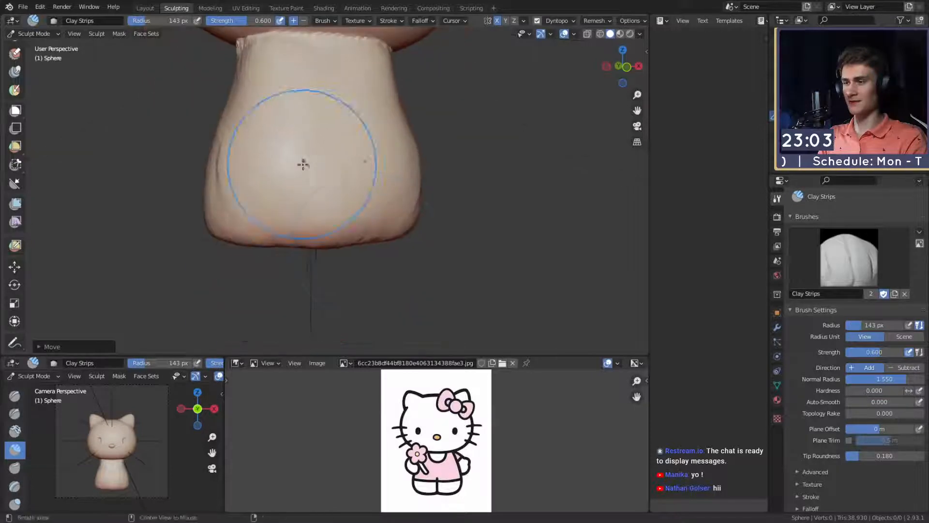
- Pull the lower sides of the body outward into rounded hips with the Snake Hook brush
{"action": "key", "text": "k"}
{"action": "key", "text": "f"}
{"action": "left_click", "coordinate": [379, 216]}
{"action": "mouse_move", "coordinate": [380, 216]}
{"action": "left_mouse_down", "text": "ctrl+alt"}
{"action": "mouse_move", "coordinate": [341, 242]}
{"action": "mouse_move", "coordinate": [358, 218]}
{"action": "mouse_move", "coordinate": [389, 213]}
{"action": "left_mouse_up", "text": "ctrl+alt"}
{"action": "key", "text": "f"}
{"action": "left_click", "coordinate": [370, 213]}
{"action": "left_click", "coordinate": [372, 212]}
- Shape the bottom corners and underside of the body with the Snake Hook brush at radii of 136 px and 174 px
{"action": "key", "text": "f"}
{"action": "left_click", "coordinate": [378, 224]}
{"action": "key", "text": "f"}
{"action": "left_click", "coordinate": [356, 222]}
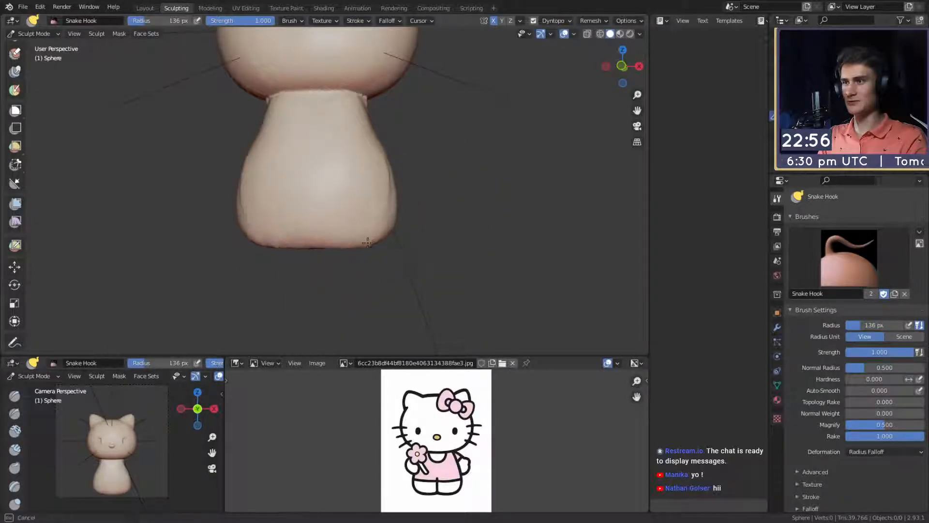
{"action": "mouse_move", "coordinate": [368, 242]}
{"action": "middle_mouse_down"}
{"action": "mouse_move", "coordinate": [384, 222]}
{"action": "mouse_move", "coordinate": [471, 214]}
{"action": "mouse_move", "coordinate": [424, 201]}
{"action": "mouse_move", "coordinate": [382, 245]}
{"action": "middle_mouse_up"}
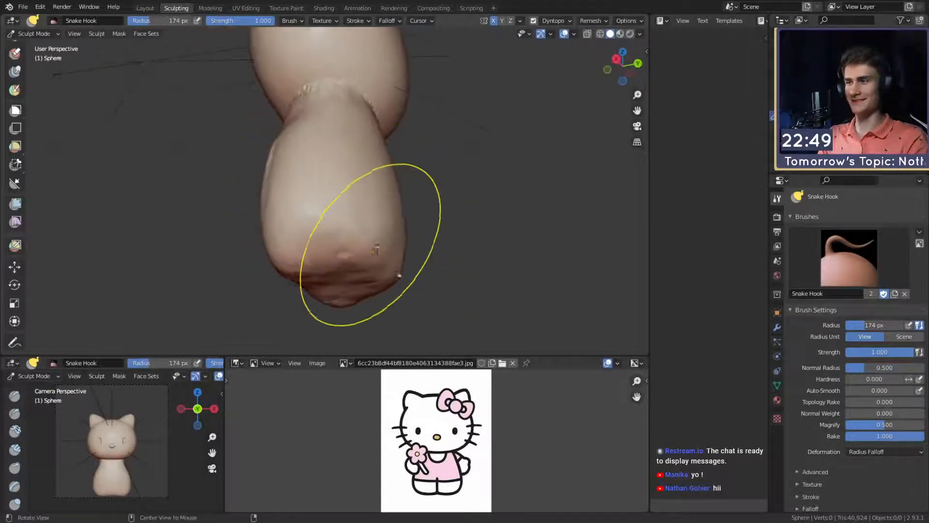
{"action": "mouse_move", "coordinate": [343, 242]}
{"action": "middle_mouse_down"}
{"action": "mouse_move", "coordinate": [322, 209]}
{"action": "mouse_move", "coordinate": [384, 232]}
{"action": "mouse_move", "coordinate": [366, 213]}
{"action": "mouse_move", "coordinate": [332, 249]}
{"action": "mouse_move", "coordinate": [315, 220]}
{"action": "middle_mouse_up"}
- Carve a central groove between the legs across front, underside and back with the Crease brush at 50 to 55 px radius and strength 0.250
{"action": "key", "text": "shift+c"}
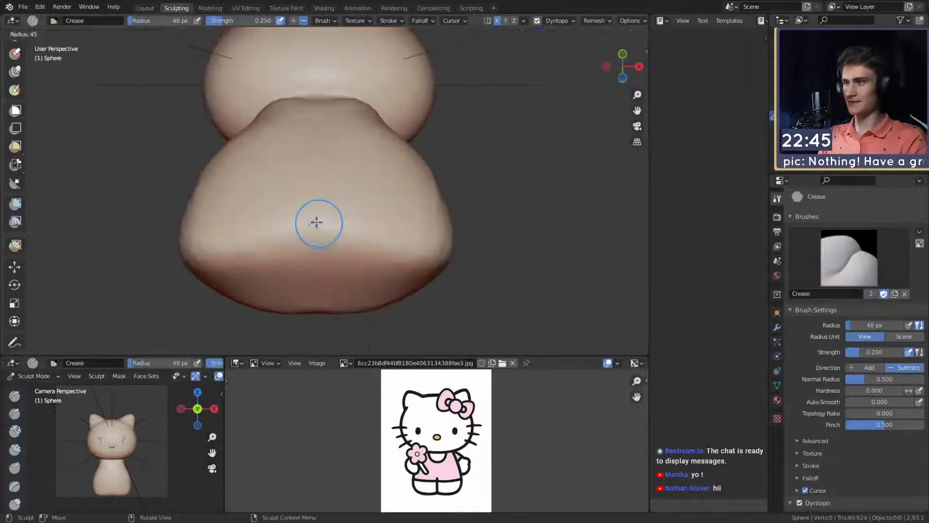
{"action": "middle_click_drag", "start_coordinate": [319, 252], "coordinate": [328, 169]}
{"action": "middle_click_drag", "start_coordinate": [323, 242], "coordinate": [327, 173]}
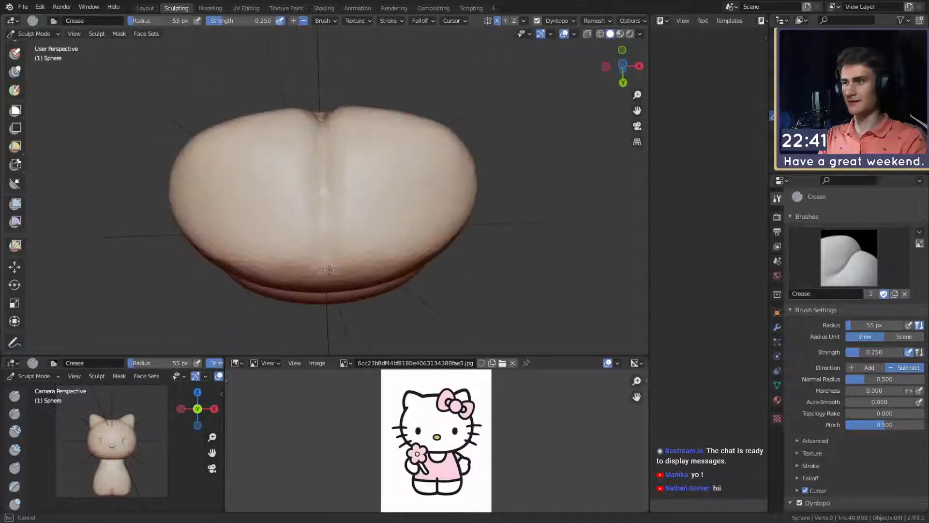
{"action": "mouse_move", "coordinate": [329, 269]}
{"action": "middle_mouse_down"}
{"action": "mouse_move", "coordinate": [367, 149]}
{"action": "mouse_move", "coordinate": [358, 203]}
{"action": "mouse_move", "coordinate": [365, 241]}
{"action": "mouse_move", "coordinate": [339, 273]}
{"action": "middle_mouse_up"}
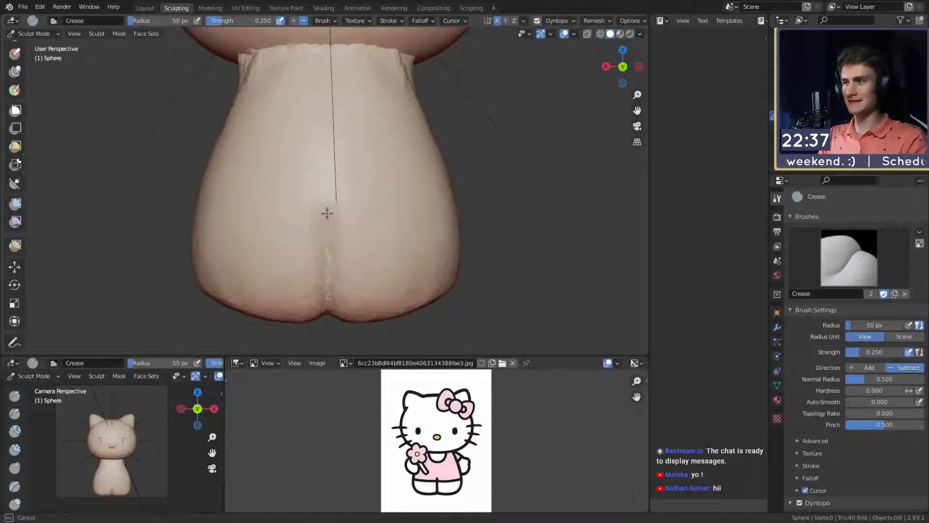
{"action": "middle_click_drag", "start_coordinate": [328, 301], "coordinate": [369, 248]}
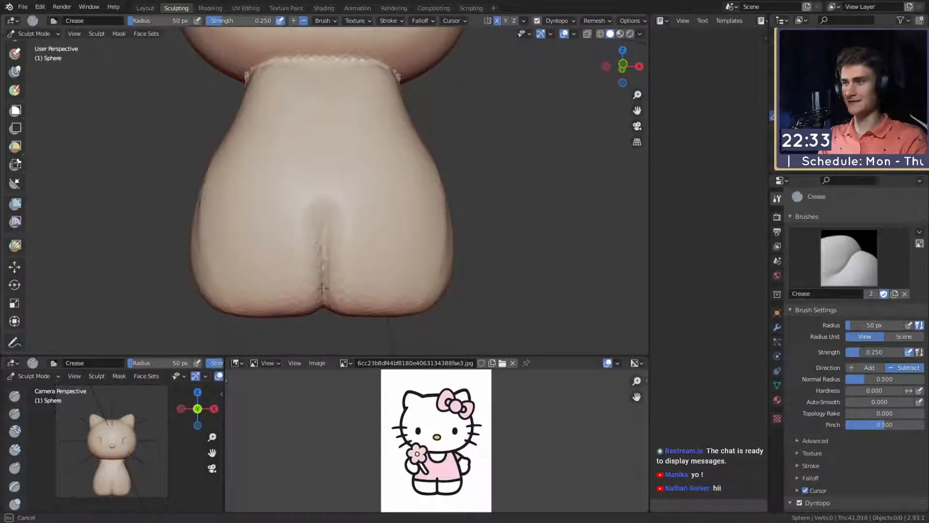
{"action": "mouse_move", "coordinate": [364, 153]}
{"action": "left_mouse_down", "text": "ctrl+alt"}
{"action": "mouse_move", "coordinate": [369, 170]}
{"action": "mouse_move", "coordinate": [365, 140]}
{"action": "left_mouse_up", "text": "ctrl+alt"}
{"action": "key", "text": "g"}
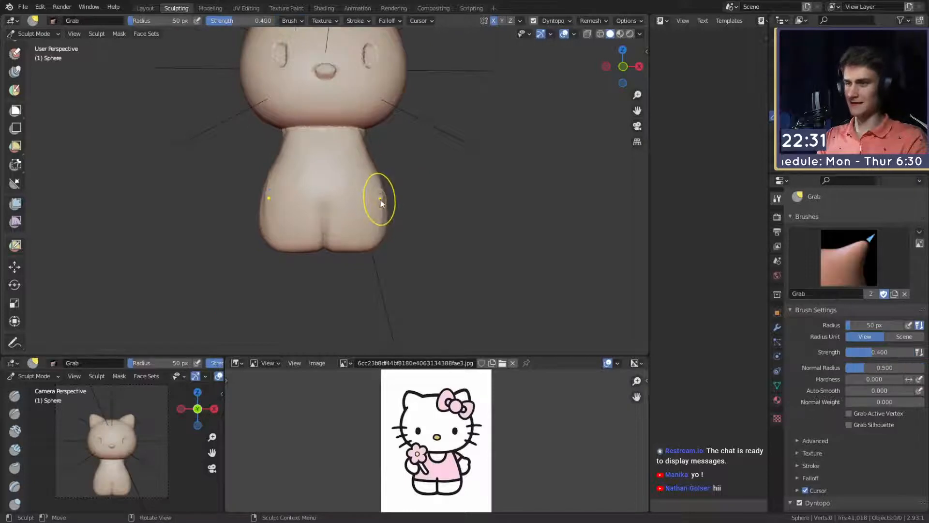
{"action": "key", "text": "m"}
{"action": "key", "text": "f"}
{"action": "left_click", "coordinate": [429, 199]}
{"action": "mouse_move", "coordinate": [405, 151]}
{"action": "middle_mouse_down", "text": "ctrl"}
{"action": "mouse_move", "coordinate": [394, 208]}
{"action": "mouse_move", "coordinate": [389, 147]}
{"action": "middle_mouse_up", "text": "ctrl"}
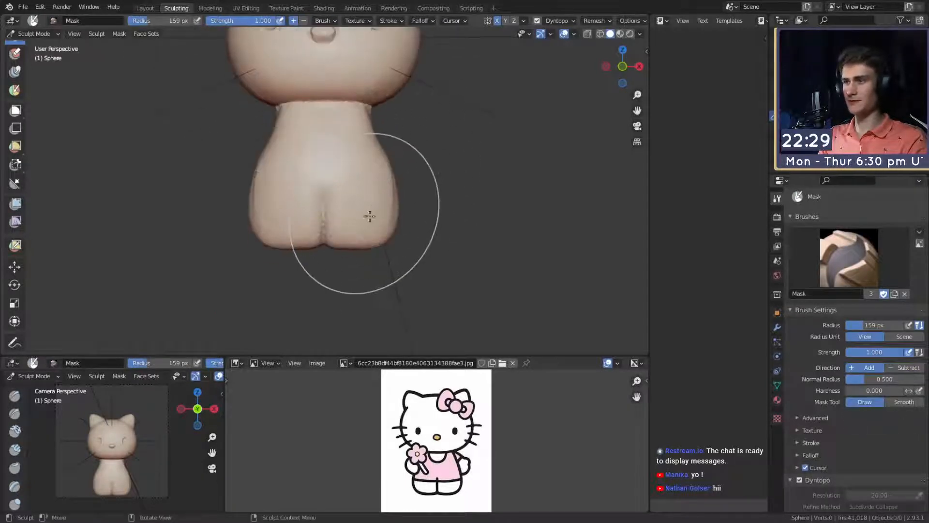
{"action": "key", "text": "f"}
{"action": "left_click", "coordinate": [457, 216]}
- Refine the lower side contours of the body with the Snake Hook brush at a 147 px radius
{"action": "key", "text": "k"}
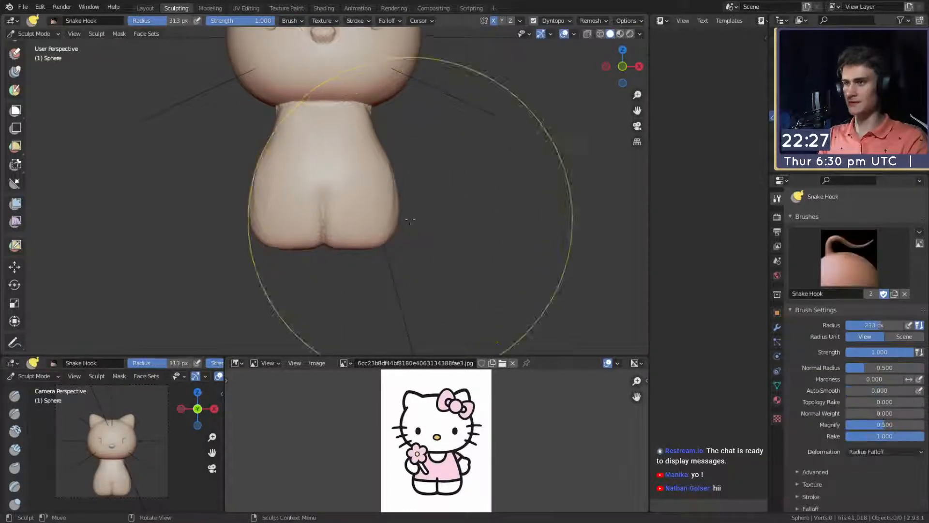
{"action": "key", "text": "f"}
{"action": "left_click_drag", "start_coordinate": [404, 236], "coordinate": [371, 250]}
{"action": "middle_click_drag", "start_coordinate": [378, 196], "coordinate": [373, 212], "text": "shift"}
{"action": "key", "text": "f"}
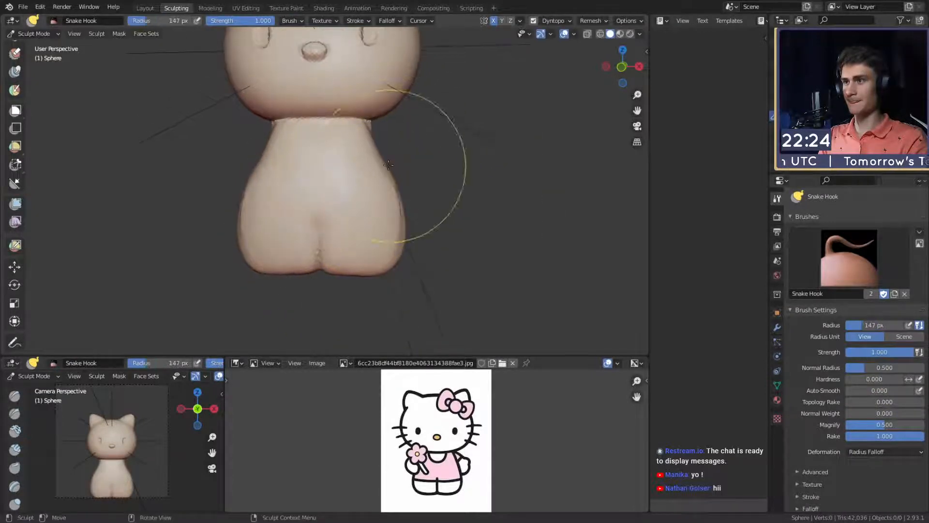
{"action": "left_click", "coordinate": [385, 161]}
{"action": "mouse_move", "coordinate": [386, 161]}
{"action": "middle_mouse_down"}
{"action": "mouse_move", "coordinate": [369, 249]}
{"action": "mouse_move", "coordinate": [405, 181]}
{"action": "mouse_move", "coordinate": [448, 238]}
{"action": "middle_mouse_up"}
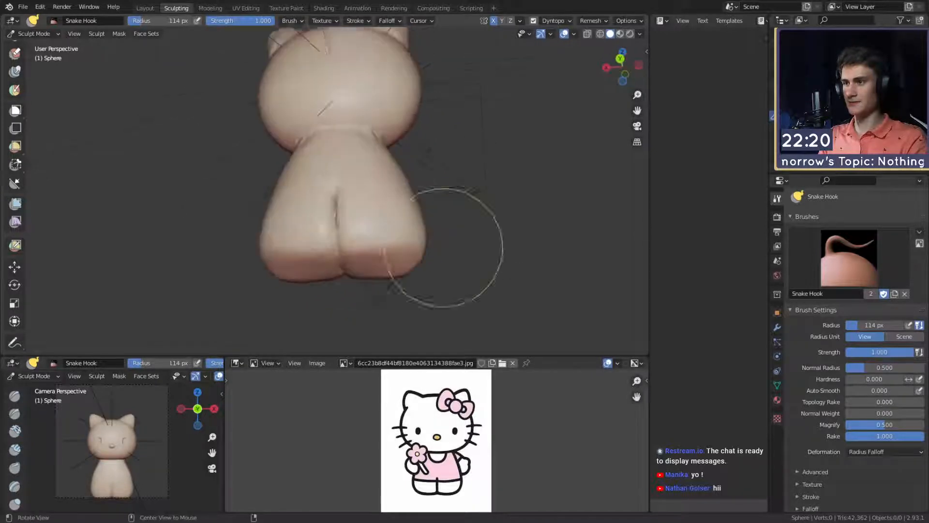
- Reshape the lower corners and underside of the legs with the Snake Hook brush at radii of 114 px and 145 px
{"action": "mouse_move", "coordinate": [414, 262]}
{"action": "left_mouse_down", "text": "alt"}
{"action": "mouse_move", "coordinate": [380, 266]}
{"action": "mouse_move", "coordinate": [446, 277]}
{"action": "left_mouse_up", "text": "alt"}
{"action": "key", "text": "f"}
{"action": "left_click", "coordinate": [410, 267]}
{"action": "mouse_move", "coordinate": [375, 274]}
{"action": "left_mouse_down", "text": "alt"}
{"action": "mouse_move", "coordinate": [406, 279]}
{"action": "mouse_move", "coordinate": [394, 240]}
{"action": "mouse_move", "coordinate": [367, 249]}
{"action": "left_mouse_up", "text": "alt"}
{"action": "key", "text": "f"}
{"action": "left_click", "coordinate": [387, 276]}
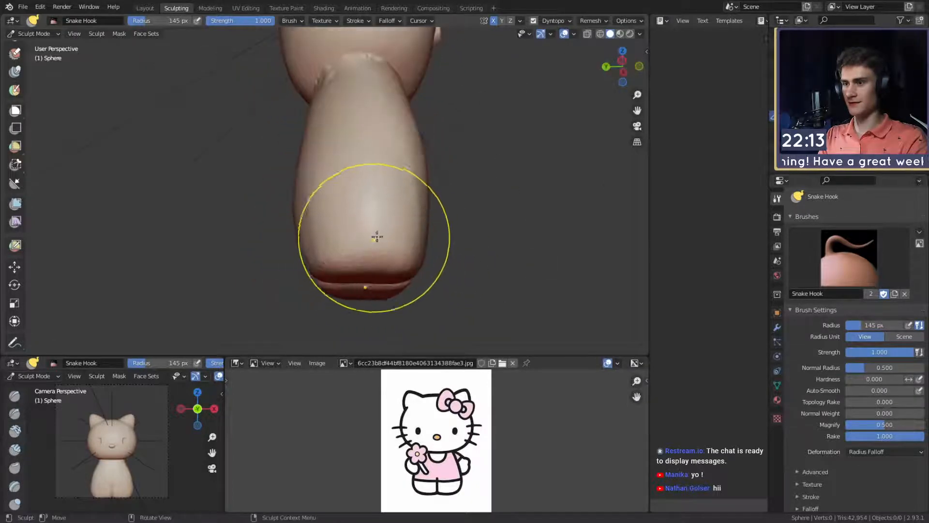
- Adjust the side profile and front outline of the body below the neck, using brush radii of 197 px and 79 px
{"action": "mouse_move", "coordinate": [458, 212]}
{"action": "left_mouse_down", "text": "alt"}
{"action": "mouse_move", "coordinate": [355, 190]}
{"action": "mouse_move", "coordinate": [367, 240]}
{"action": "mouse_move", "coordinate": [380, 218]}
{"action": "mouse_move", "coordinate": [384, 237]}
{"action": "mouse_move", "coordinate": [397, 224]}
{"action": "left_mouse_up", "text": "alt"}
{"action": "key", "text": "f"}
{"action": "left_click", "coordinate": [419, 222]}
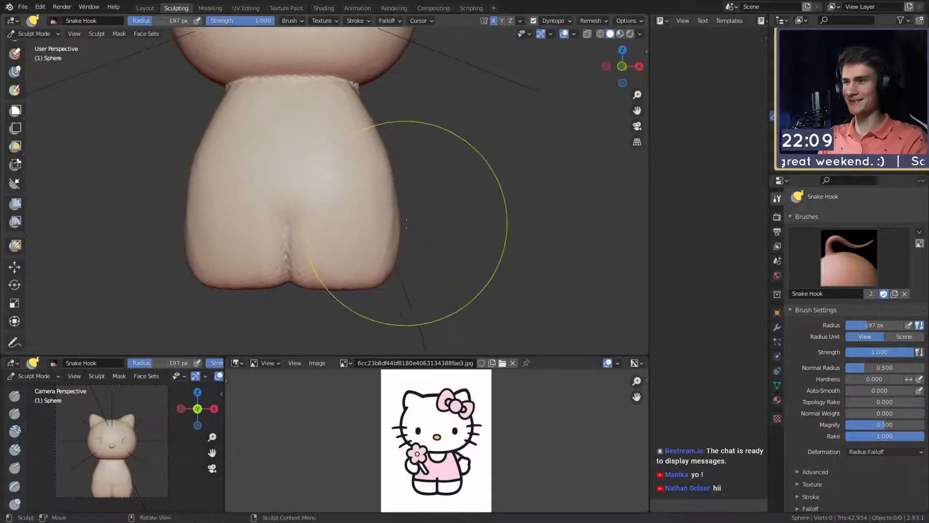
{"action": "key", "text": "f"}
{"action": "left_click", "coordinate": [340, 200]}
{"action": "left_click_drag", "start_coordinate": [335, 192], "coordinate": [354, 195], "text": "alt+shift"}
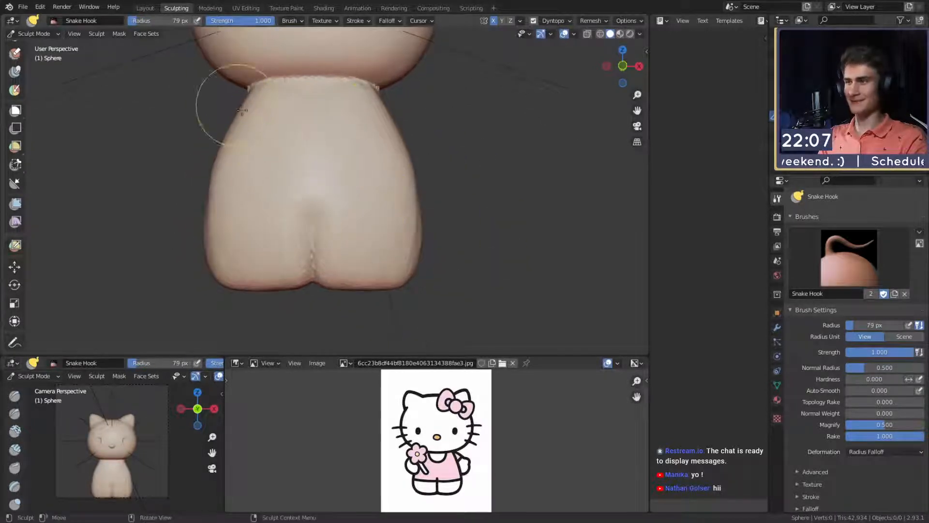
{"action": "mouse_move", "coordinate": [242, 110]}
{"action": "left_mouse_down", "text": "alt"}
{"action": "mouse_move", "coordinate": [373, 220]}
{"action": "mouse_move", "coordinate": [328, 211]}
{"action": "mouse_move", "coordinate": [332, 223]}
{"action": "mouse_move", "coordinate": [321, 178]}
{"action": "mouse_move", "coordinate": [335, 229]}
{"action": "mouse_move", "coordinate": [329, 201]}
{"action": "left_mouse_up", "text": "alt"}
- Adjust the torso's side profile with the Grab brush at strength 0.400, using radii of 240 px, 272 px and 139 px
{"action": "key", "text": "g"}
{"action": "key", "text": "f"}
{"action": "left_click", "coordinate": [297, 162]}
{"action": "key", "text": "f"}
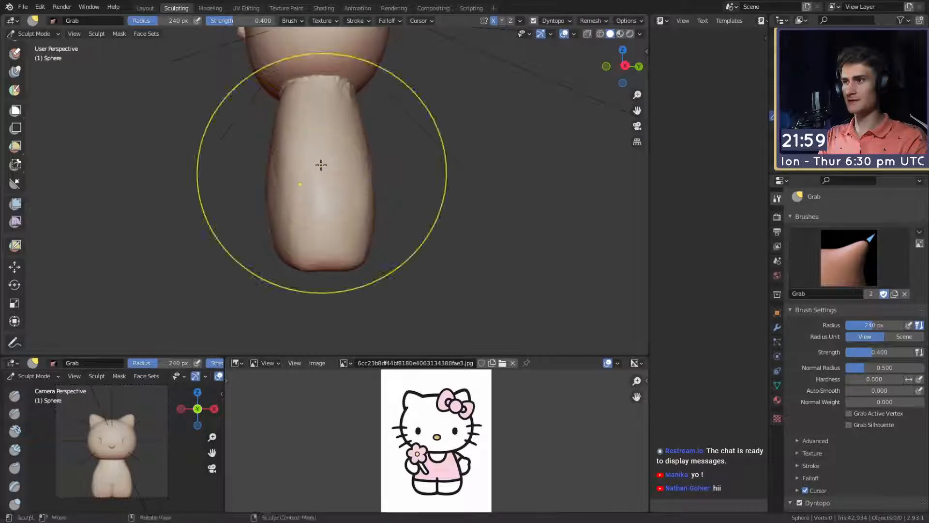
{"action": "left_click", "coordinate": [320, 165]}
{"action": "left_click_drag", "start_coordinate": [321, 165], "coordinate": [344, 224], "text": "alt"}
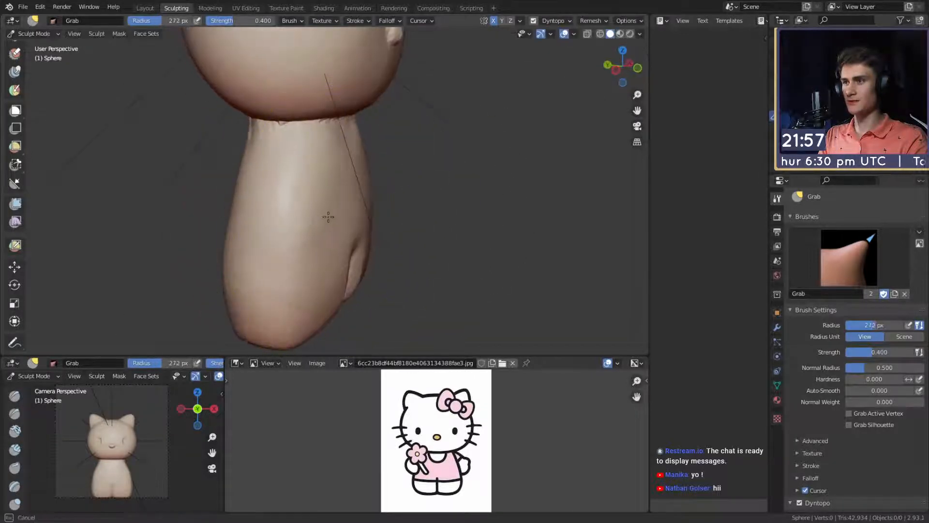
{"action": "mouse_move", "coordinate": [288, 219]}
{"action": "left_mouse_down", "text": "alt"}
{"action": "mouse_move", "coordinate": [365, 192]}
{"action": "mouse_move", "coordinate": [271, 192]}
{"action": "mouse_move", "coordinate": [192, 163]}
{"action": "mouse_move", "coordinate": [347, 208]}
{"action": "mouse_move", "coordinate": [469, 181]}
{"action": "left_mouse_up", "text": "alt"}
{"action": "key", "text": "f"}
{"action": "left_click", "coordinate": [284, 208]}
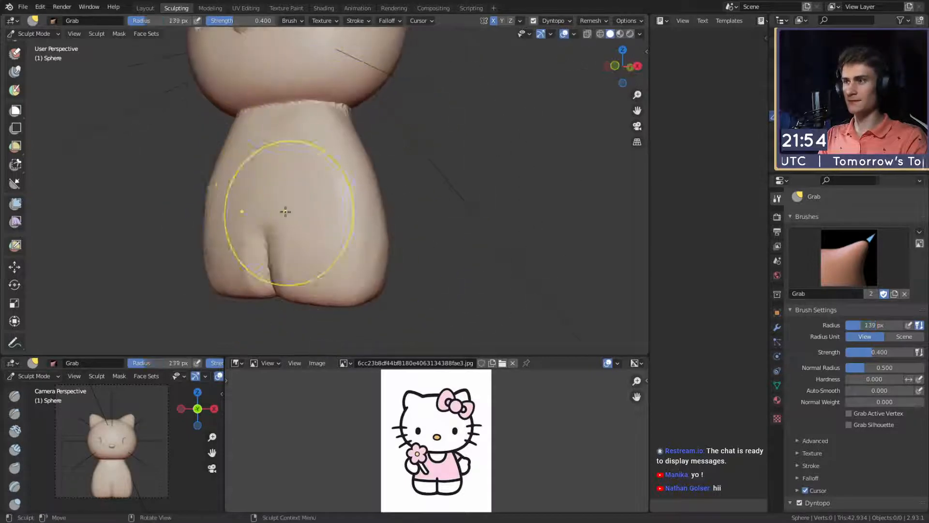
{"action": "mouse_move", "coordinate": [284, 208]}
{"action": "left_mouse_down", "text": "alt"}
{"action": "mouse_move", "coordinate": [323, 208]}
{"action": "mouse_move", "coordinate": [321, 199]}
{"action": "left_mouse_up", "text": "alt"}
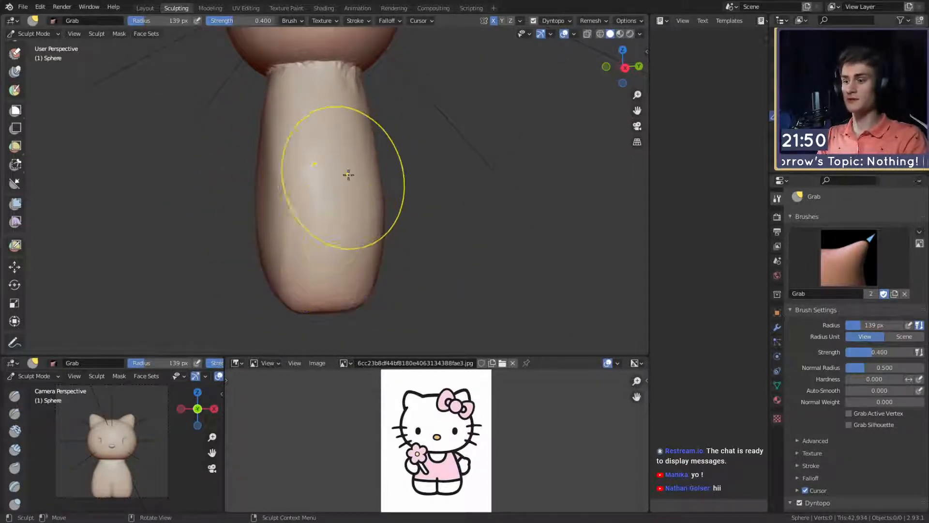
{"action": "mouse_move", "coordinate": [349, 175]}
{"action": "left_mouse_down", "text": "alt"}
{"action": "mouse_move", "coordinate": [301, 216]}
{"action": "mouse_move", "coordinate": [345, 191]}
{"action": "left_mouse_up", "text": "alt"}
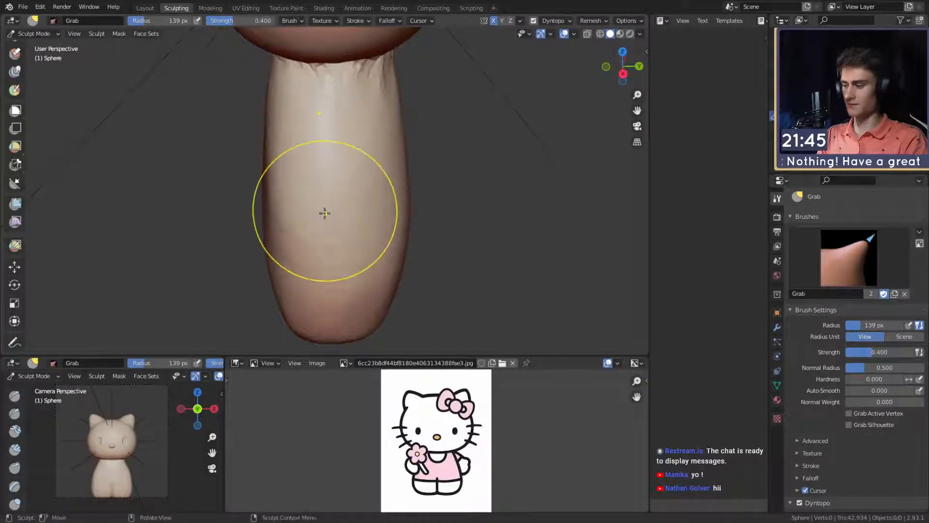
- Paint an elongated arm-shaped mask down one side of the body with the Mask brush at a 65 px radius
{"action": "key", "text": "bracketleft"}
{"action": "key", "text": "bracketleft"}
{"action": "key", "text": "bracketleft"}
{"action": "key", "text": "bracketleft"}
{"action": "key", "text": "bracketleft"}
{"action": "key", "text": "bracketleft"}
{"action": "key", "text": "bracketleft"}
{"action": "scroll", "coordinate": [334, 161], "scroll_direction": "up", "scroll_amount": 1}
{"action": "mouse_move", "coordinate": [334, 165]}
{"action": "left_mouse_down", "text": "alt"}
{"action": "mouse_move", "coordinate": [336, 185]}
{"action": "mouse_move", "coordinate": [344, 174]}
{"action": "left_mouse_up", "text": "alt"}
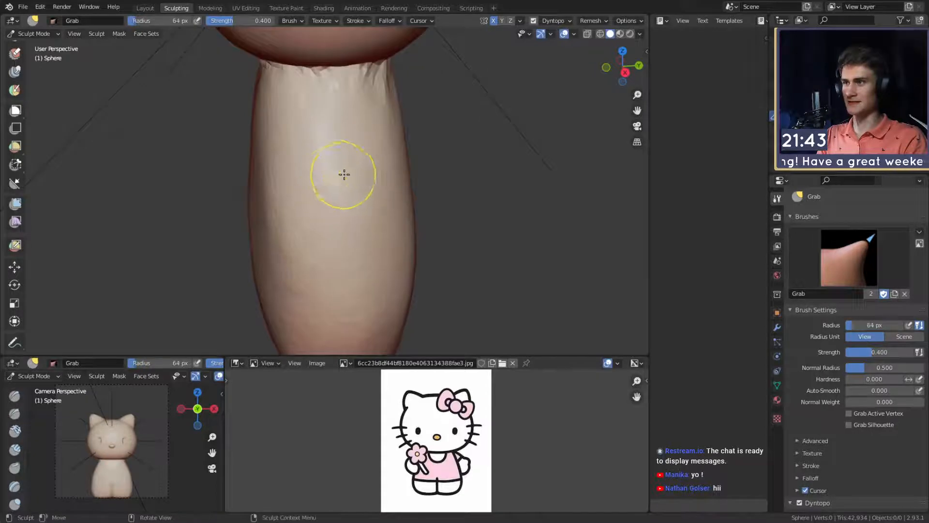
{"action": "key", "text": "m"}
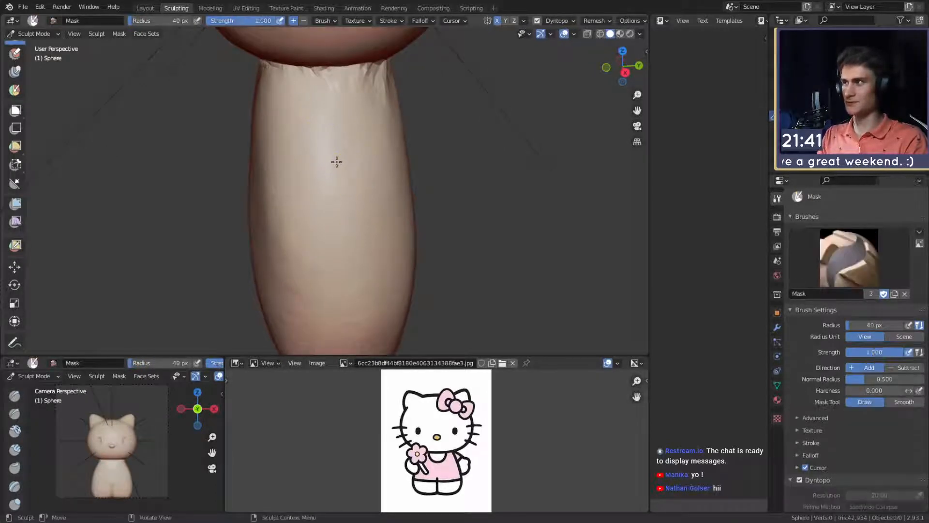
{"action": "mouse_move", "coordinate": [352, 156]}
{"action": "left_mouse_down", "text": "alt+shift"}
{"action": "mouse_move", "coordinate": [311, 159]}
{"action": "mouse_move", "coordinate": [323, 179]}
{"action": "mouse_move", "coordinate": [329, 169]}
{"action": "left_mouse_up", "text": "alt+shift"}
{"action": "key", "text": "bracketright"}
{"action": "key", "text": "bracketright"}
{"action": "key", "text": "bracketright"}
{"action": "key", "text": "bracketright"}
{"action": "key", "text": "bracketright"}
{"action": "mouse_move", "coordinate": [330, 171]}
{"action": "left_mouse_down"}
{"action": "mouse_move", "coordinate": [347, 293]}
{"action": "mouse_move", "coordinate": [329, 207]}
{"action": "left_mouse_up"}
{"action": "left_click_drag", "start_coordinate": [339, 219], "coordinate": [348, 197], "text": "alt+shift"}
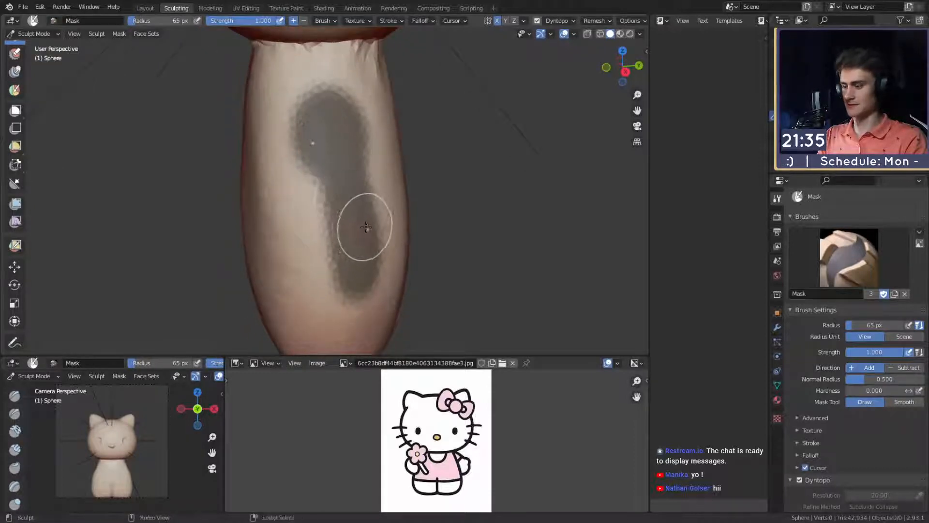
- Complete the lower end of the arm mask with a 43 px radius and invert the mask so only that patch is editable
{"action": "mouse_move", "coordinate": [365, 226]}
{"action": "left_mouse_down"}
{"action": "mouse_move", "coordinate": [349, 203]}
{"action": "mouse_move", "coordinate": [334, 283]}
{"action": "left_mouse_up"}
{"action": "key", "text": "ctrl+z"}
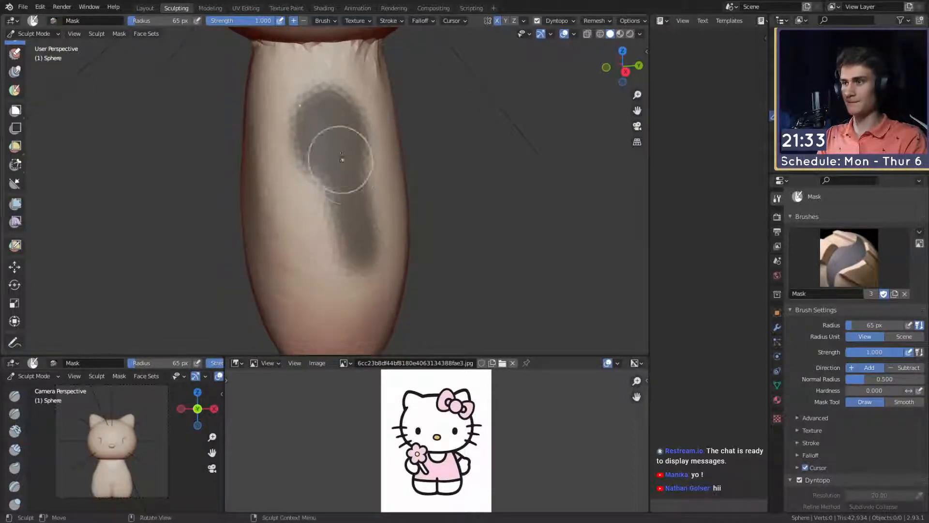
{"action": "mouse_move", "coordinate": [340, 160]}
{"action": "left_mouse_down"}
{"action": "mouse_move", "coordinate": [336, 288]}
{"action": "mouse_move", "coordinate": [347, 209]}
{"action": "left_mouse_up"}
{"action": "key", "text": "f"}
{"action": "left_click", "coordinate": [364, 228]}
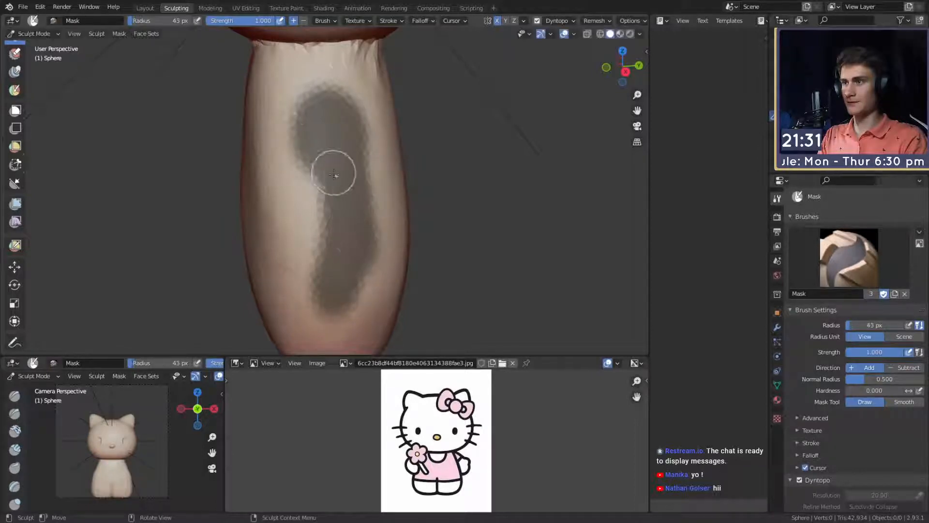
{"action": "mouse_move", "coordinate": [332, 173]}
{"action": "left_mouse_down"}
{"action": "mouse_move", "coordinate": [322, 150]}
{"action": "mouse_move", "coordinate": [336, 113]}
{"action": "left_mouse_up"}
{"action": "key", "text": "ctrl+i"}
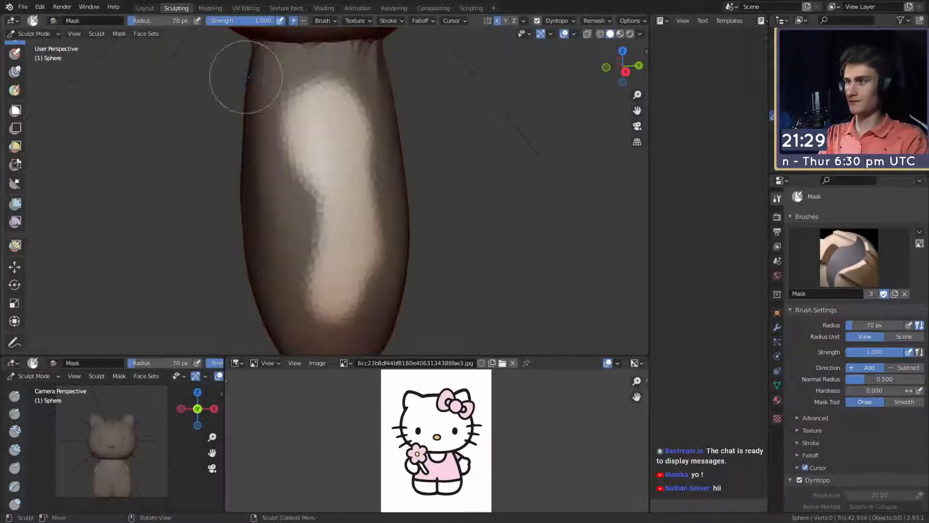
- Switch to the Snake Hook brush and turn off X mirror symmetry for sculpting a single arm
{"action": "key", "text": "k"}
{"action": "mouse_move", "coordinate": [353, 212]}
{"action": "middle_mouse_down"}
{"action": "mouse_move", "coordinate": [316, 232]}
{"action": "mouse_move", "coordinate": [334, 212]}
{"action": "middle_mouse_up"}
{"action": "middle_click_drag", "start_coordinate": [447, 209], "coordinate": [405, 199]}
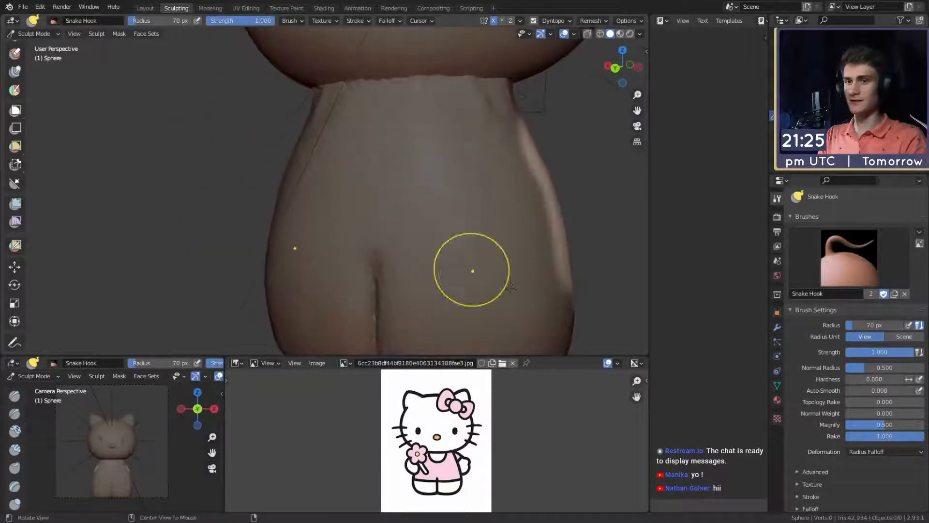
{"action": "middle_click_drag", "start_coordinate": [827, 422], "coordinate": [816, 277]}
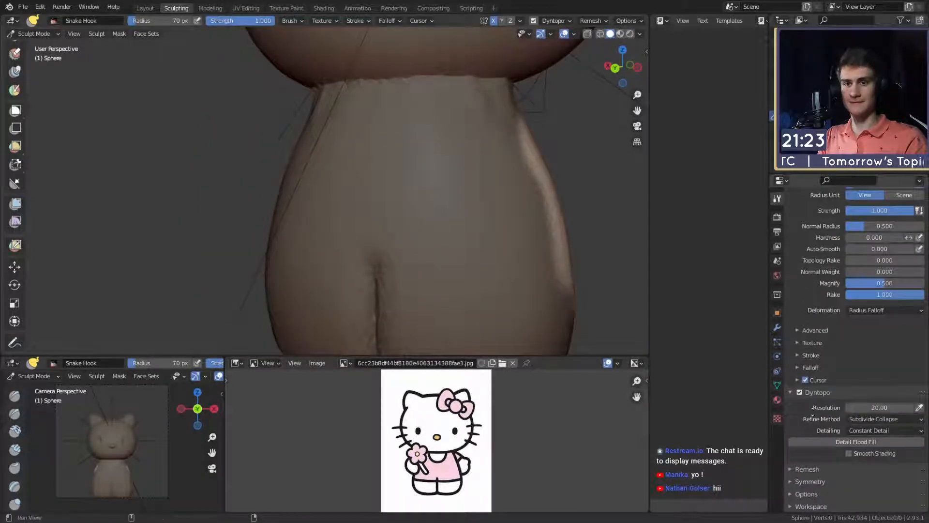
{"action": "left_click", "coordinate": [798, 481]}
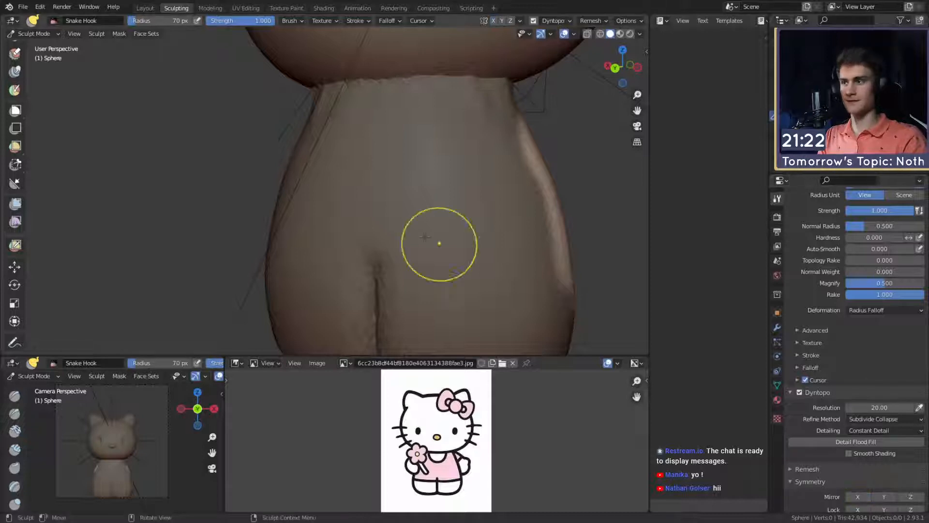
{"action": "middle_click_drag", "start_coordinate": [425, 237], "coordinate": [451, 243]}
- Pull the unmasked patch outward from the body into an arm with the Snake Hook brush at a 147 px radius
{"action": "key", "text": "f"}
{"action": "left_click", "coordinate": [343, 196]}
{"action": "left_click_drag", "start_coordinate": [329, 221], "coordinate": [289, 240]}
{"action": "key", "text": "f"}
{"action": "left_click", "coordinate": [290, 239]}
{"action": "key", "text": "f"}
{"action": "left_click", "coordinate": [271, 237]}
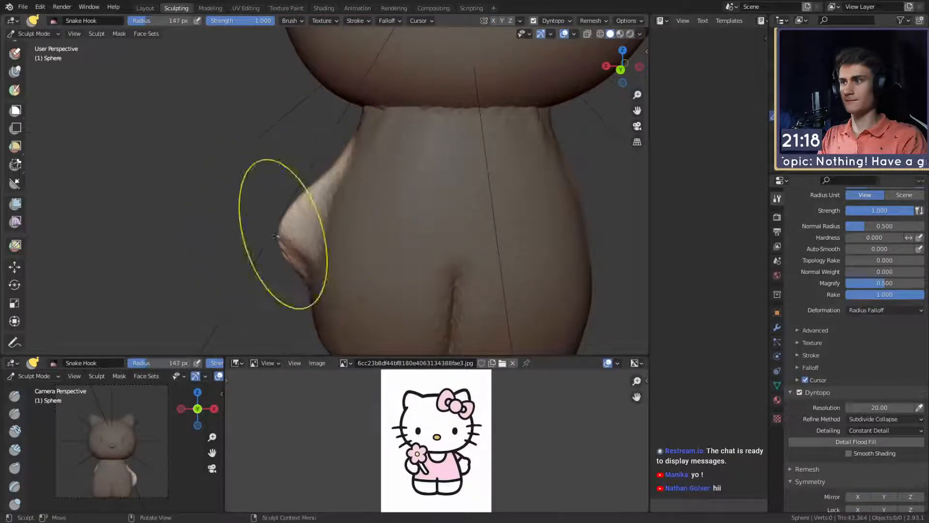
{"action": "key", "text": "f"}
{"action": "left_click", "coordinate": [366, 192]}
- Extend the arm stub outward and downward, shaping its upper slope and end
{"action": "key", "text": "f"}
{"action": "left_click_drag", "start_coordinate": [326, 190], "coordinate": [309, 184]}
{"action": "left_click", "coordinate": [285, 186]}
{"action": "key", "text": "f"}
{"action": "left_click", "coordinate": [274, 243]}
{"action": "left_click_drag", "start_coordinate": [281, 246], "coordinate": [274, 239]}
{"action": "middle_click_drag", "start_coordinate": [256, 232], "coordinate": [442, 203]}
- Round the end of the arm into a hand with the Snake Hook brush at a 127 px radius
{"action": "key", "text": "f"}
{"action": "left_click", "coordinate": [415, 232]}
{"action": "mouse_move", "coordinate": [401, 246]}
{"action": "left_mouse_down"}
{"action": "mouse_move", "coordinate": [379, 270]}
{"action": "mouse_move", "coordinate": [397, 272]}
{"action": "mouse_move", "coordinate": [384, 260]}
{"action": "left_mouse_up"}
{"action": "key", "text": "f"}
{"action": "left_click", "coordinate": [368, 266]}
{"action": "key", "text": "f"}
{"action": "left_click", "coordinate": [475, 239]}
{"action": "key", "text": "f"}
{"action": "left_click", "coordinate": [448, 259]}
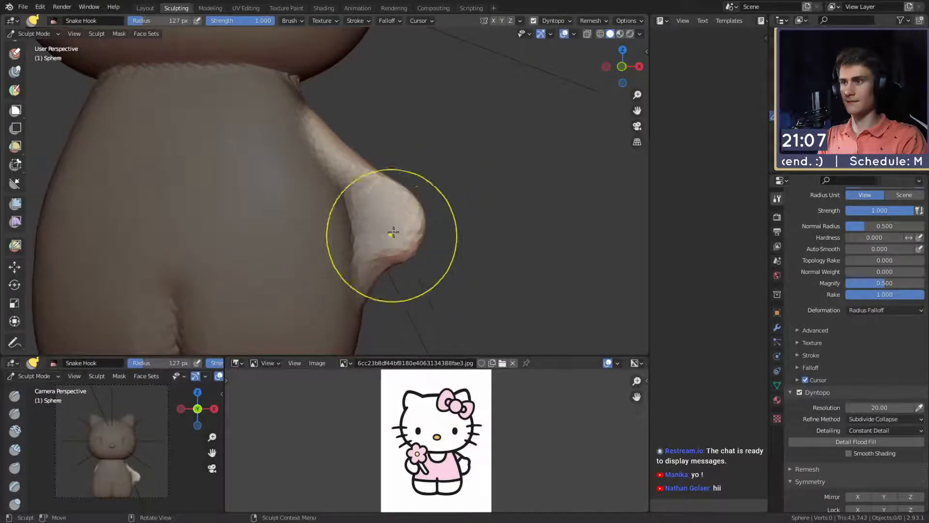
- Raise the hand's upper corner for a thumb and fill out its sides, using radii of 68 px and 108 px
{"action": "key", "text": "f"}
{"action": "left_click", "coordinate": [363, 184]}
{"action": "left_click_drag", "start_coordinate": [386, 177], "coordinate": [385, 178]}
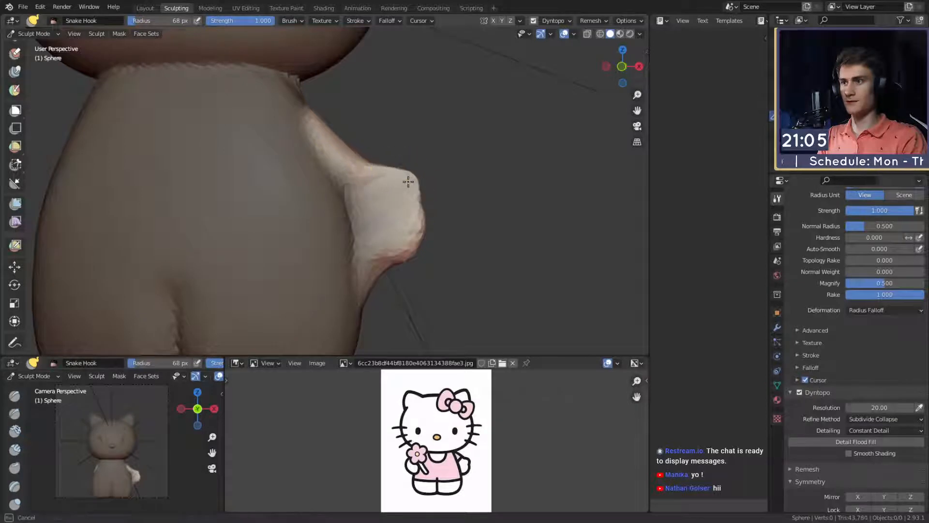
{"action": "mouse_move", "coordinate": [450, 182]}
{"action": "middle_mouse_down"}
{"action": "mouse_move", "coordinate": [401, 201]}
{"action": "mouse_move", "coordinate": [284, 179]}
{"action": "mouse_move", "coordinate": [289, 190]}
{"action": "middle_mouse_up"}
{"action": "key", "text": "f"}
{"action": "left_click", "coordinate": [329, 188]}
{"action": "left_click_drag", "start_coordinate": [289, 188], "coordinate": [291, 187]}
{"action": "left_click_drag", "start_coordinate": [292, 188], "coordinate": [398, 233], "text": "alt"}
{"action": "key", "text": "f"}
{"action": "left_click", "coordinate": [427, 233]}
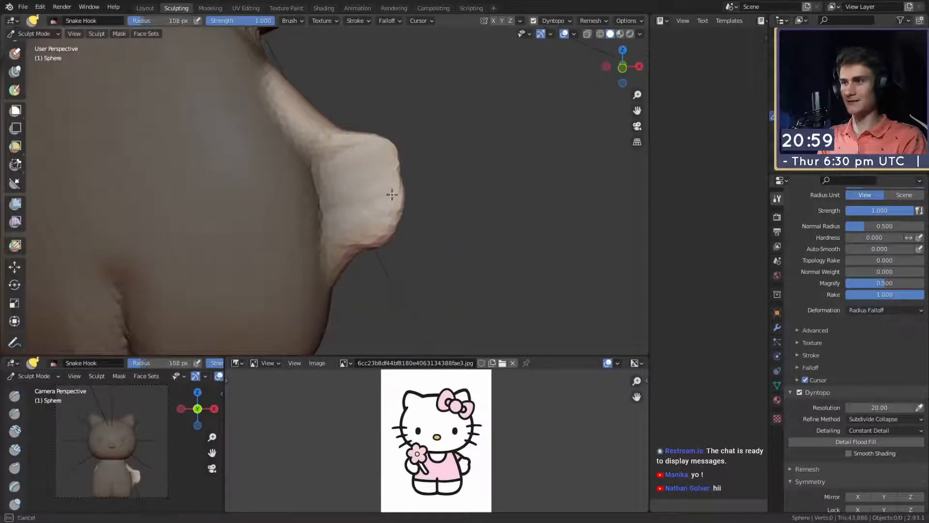
- Form a notch separating the thumb from the palm and refine the upper arm with a 141 px radius
{"action": "key", "text": "f"}
{"action": "left_click", "coordinate": [376, 179]}
{"action": "left_click_drag", "start_coordinate": [398, 174], "coordinate": [389, 177]}
{"action": "middle_click_drag", "start_coordinate": [432, 174], "coordinate": [396, 184]}
{"action": "key", "text": "f"}
{"action": "left_click", "coordinate": [388, 150]}
{"action": "middle_click_drag", "start_coordinate": [385, 151], "coordinate": [371, 166], "text": "shift"}
{"action": "key", "text": "f"}
{"action": "left_click", "coordinate": [389, 165]}
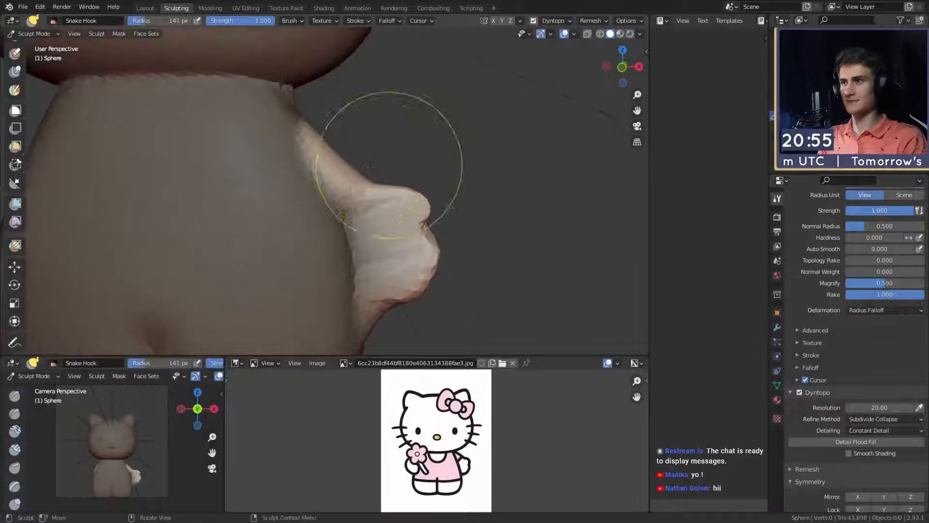
{"action": "mouse_move", "coordinate": [377, 181]}
{"action": "left_mouse_down", "text": "alt"}
{"action": "mouse_move", "coordinate": [357, 176]}
{"action": "mouse_move", "coordinate": [314, 192]}
{"action": "mouse_move", "coordinate": [408, 214]}
{"action": "mouse_move", "coordinate": [367, 216]}
{"action": "mouse_move", "coordinate": [379, 208]}
{"action": "mouse_move", "coordinate": [326, 191]}
{"action": "mouse_move", "coordinate": [334, 203]}
{"action": "mouse_move", "coordinate": [313, 219]}
{"action": "left_mouse_up", "text": "alt"}
- Carve a crease beneath the arm where it meets the body with the Crease brush at a 61 px radius and strength 0.250
{"action": "key", "text": "shift+c"}
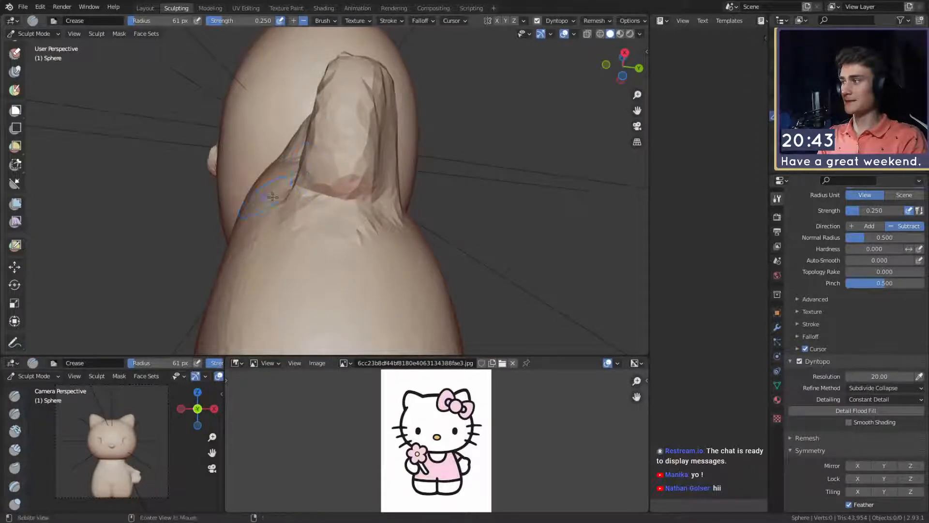
{"action": "mouse_move", "coordinate": [272, 196]}
{"action": "left_mouse_down", "text": "alt"}
{"action": "mouse_move", "coordinate": [398, 228]}
{"action": "mouse_move", "coordinate": [346, 166]}
{"action": "left_mouse_up", "text": "alt"}
{"action": "left_click_drag", "start_coordinate": [364, 215], "coordinate": [330, 203], "text": "alt"}
{"action": "left_click_drag", "start_coordinate": [393, 167], "coordinate": [328, 195], "text": "alt"}
{"action": "mouse_move", "coordinate": [300, 276]}
{"action": "left_mouse_down", "text": "alt"}
{"action": "mouse_move", "coordinate": [349, 191]}
{"action": "mouse_move", "coordinate": [290, 237]}
{"action": "mouse_move", "coordinate": [390, 220]}
{"action": "left_mouse_up", "text": "alt"}
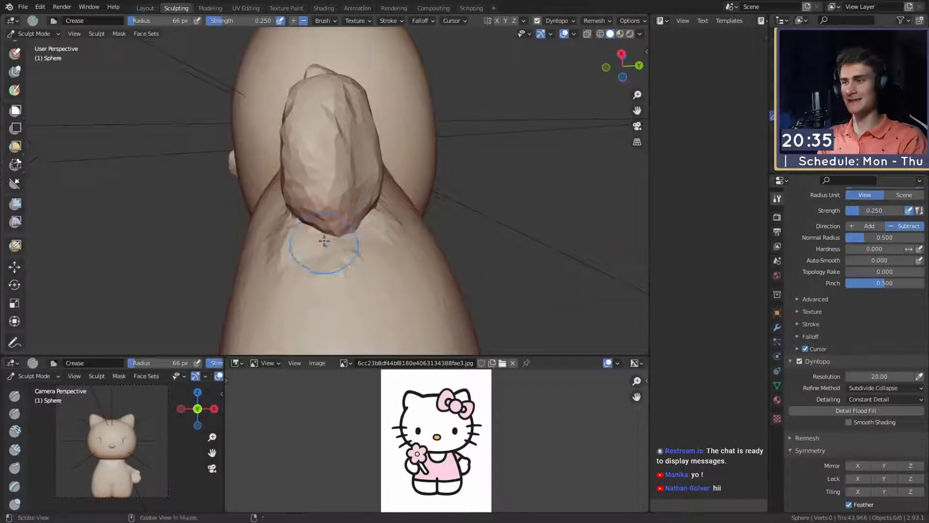
- Deepen the seam between arm and body along the front and back with the Crease brush at a 66 px radius
{"action": "left_click_drag", "start_coordinate": [325, 241], "coordinate": [338, 223], "text": "alt"}
{"action": "left_click_drag", "start_coordinate": [325, 191], "coordinate": [339, 197], "text": "alt"}
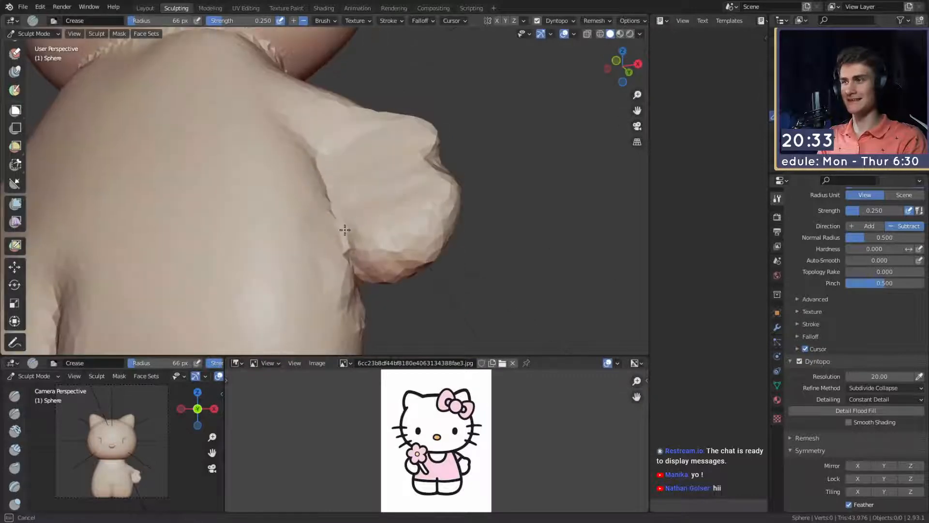
{"action": "left_click_drag", "start_coordinate": [317, 157], "coordinate": [319, 165], "text": "alt"}
{"action": "mouse_move", "coordinate": [304, 129]}
{"action": "left_mouse_down", "text": "alt"}
{"action": "mouse_move", "coordinate": [388, 183]}
{"action": "mouse_move", "coordinate": [308, 239]}
{"action": "left_mouse_up", "text": "alt"}
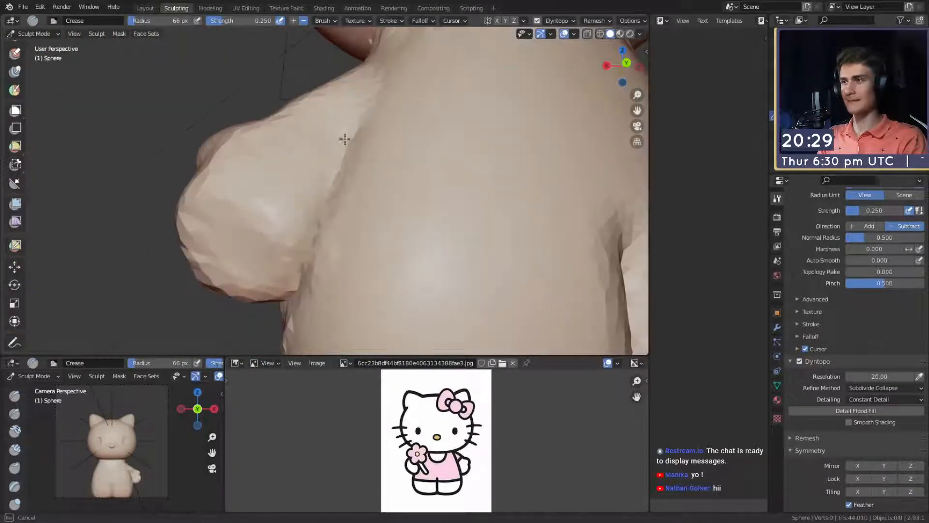
{"action": "left_click_drag", "start_coordinate": [335, 168], "coordinate": [310, 252]}
- Build up the hand and the base of the thumb with the Clay Strips brush at radii of 38 px and 33 px, strength 0.600
{"action": "key", "text": "c"}
{"action": "key", "text": "f"}
{"action": "left_click", "coordinate": [238, 213]}
{"action": "mouse_move", "coordinate": [249, 227]}
{"action": "left_mouse_down"}
{"action": "mouse_move", "coordinate": [256, 262]}
{"action": "mouse_move", "coordinate": [201, 233]}
{"action": "mouse_move", "coordinate": [222, 199]}
{"action": "mouse_move", "coordinate": [237, 204]}
{"action": "left_mouse_up"}
{"action": "mouse_move", "coordinate": [279, 217]}
{"action": "middle_mouse_down"}
{"action": "mouse_move", "coordinate": [307, 232]}
{"action": "mouse_move", "coordinate": [401, 205]}
{"action": "middle_mouse_up"}
{"action": "key", "text": "f"}
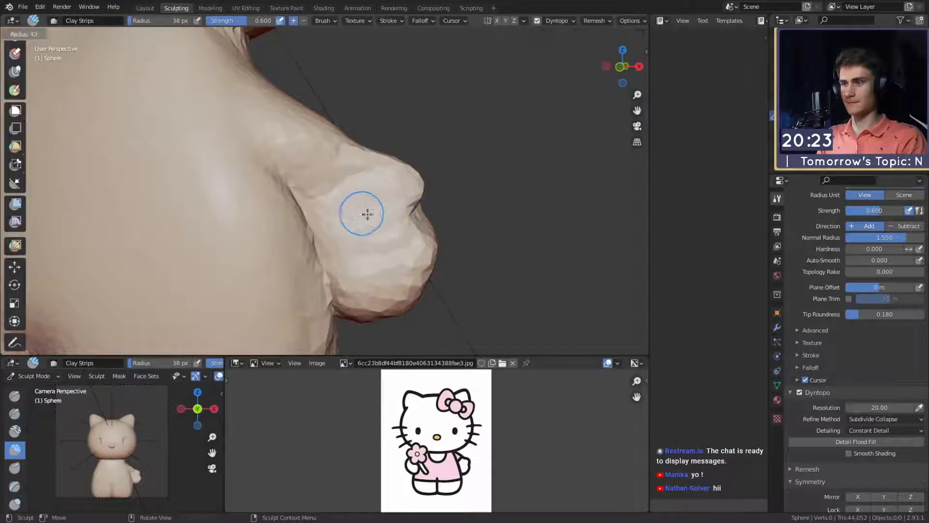
{"action": "left_click", "coordinate": [391, 214]}
{"action": "left_click_drag", "start_coordinate": [371, 252], "coordinate": [401, 249]}
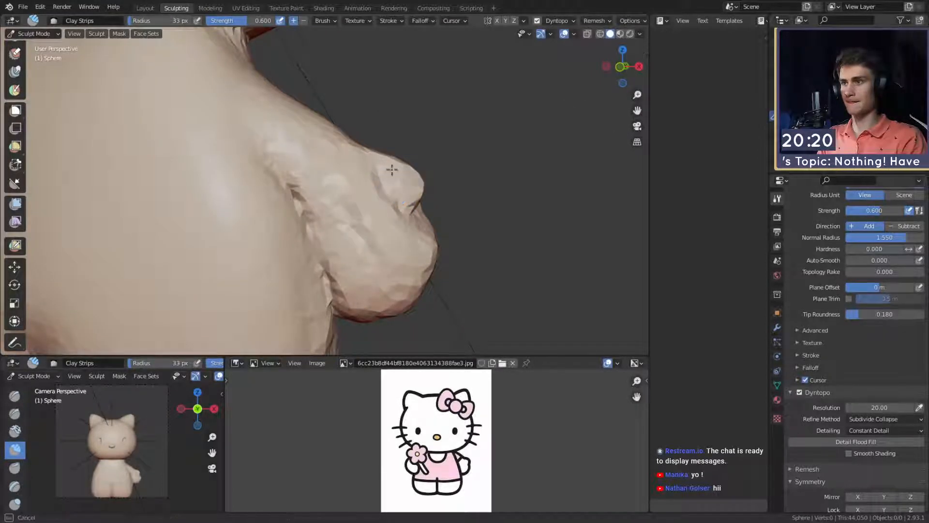
- Reposition the thumb and reshape the palm with the Snake Hook brush at radii of 97 px and 132 px
{"action": "key", "text": "k"}
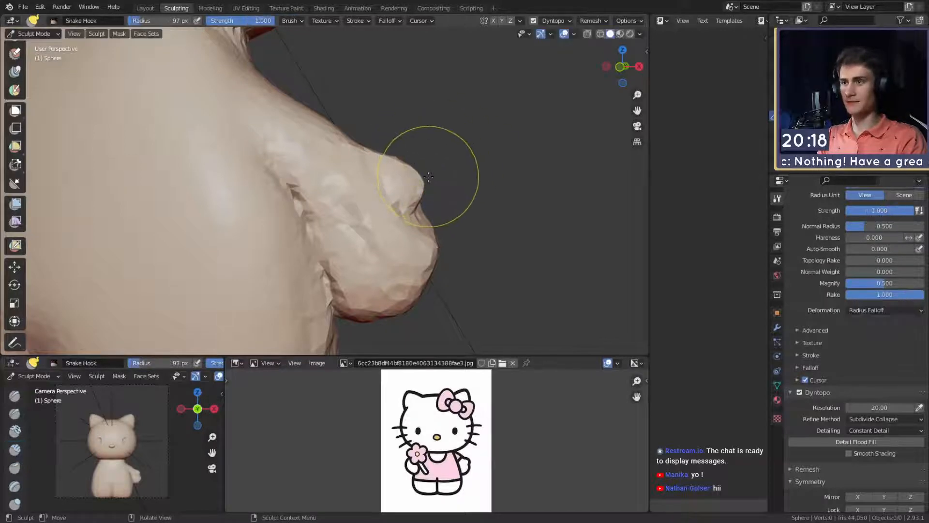
{"action": "middle_click_drag", "start_coordinate": [421, 171], "coordinate": [367, 189]}
{"action": "key", "text": "f"}
{"action": "left_click", "coordinate": [314, 197]}
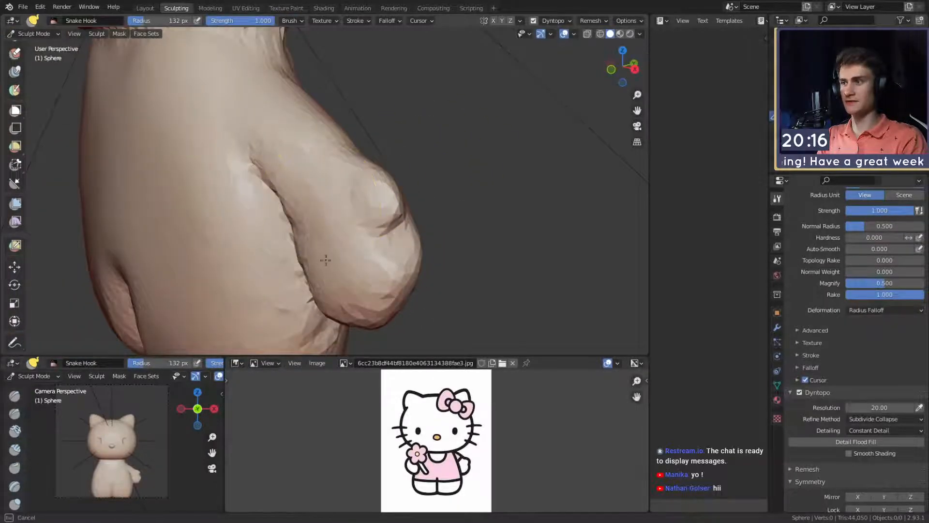
{"action": "middle_click_drag", "start_coordinate": [303, 199], "coordinate": [355, 204]}
{"action": "left_click_drag", "start_coordinate": [336, 290], "coordinate": [338, 288]}
{"action": "middle_click_drag", "start_coordinate": [363, 270], "coordinate": [288, 253]}
- Refine the hand's rounded outline and its transition to the arm with a 154 px radius
{"action": "key", "text": "f"}
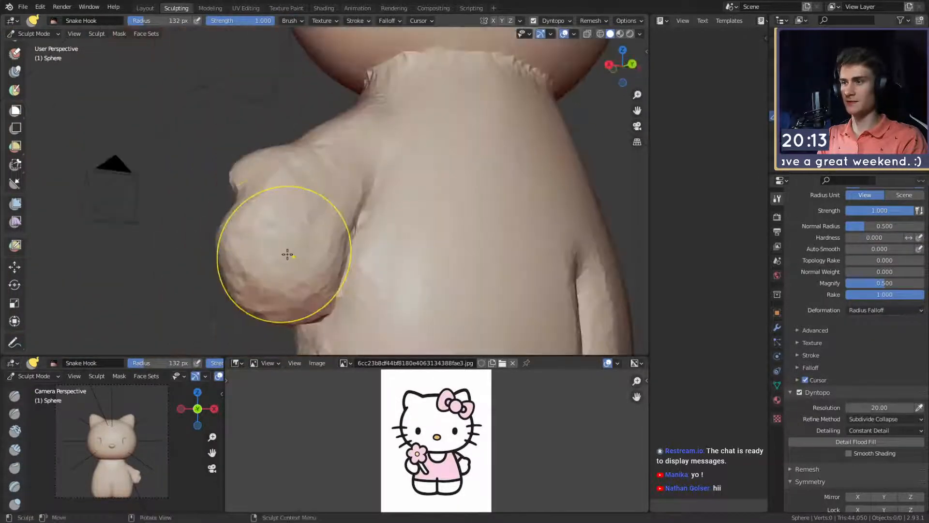
{"action": "left_click", "coordinate": [288, 253]}
{"action": "middle_click_drag", "start_coordinate": [343, 186], "coordinate": [502, 181]}
{"action": "scroll", "coordinate": [467, 228], "scroll_direction": "down", "scroll_amount": 2}
{"action": "middle_click_drag", "start_coordinate": [458, 238], "coordinate": [411, 254]}
{"action": "scroll", "coordinate": [391, 258], "scroll_direction": "down", "scroll_amount": 1}
{"action": "scroll", "coordinate": [392, 227], "scroll_direction": "up", "scroll_amount": 3}
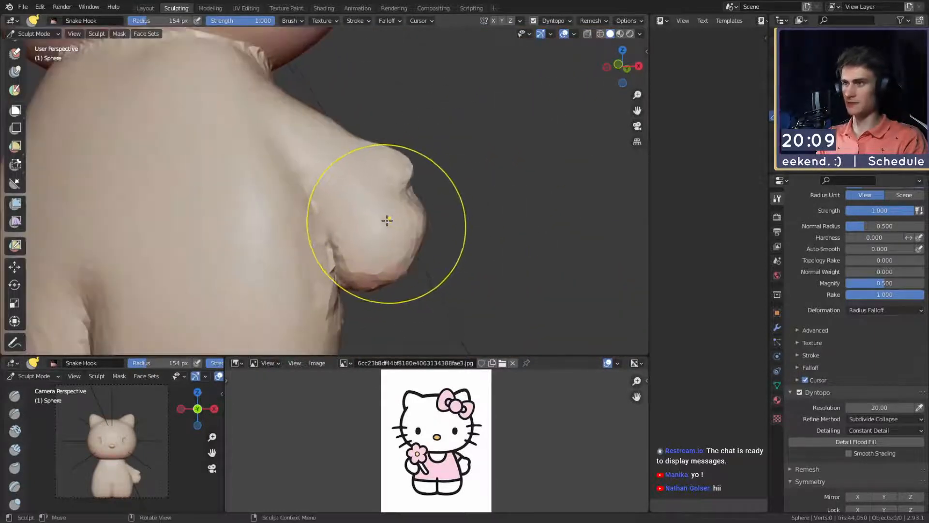
- Adjust the arm's angle and the hand's shape with the Snake Hook brush, enlarging its radius to 348 px
{"action": "key", "text": "f"}
{"action": "left_click", "coordinate": [429, 216]}
{"action": "middle_click_drag", "start_coordinate": [429, 216], "coordinate": [249, 213]}
{"action": "key", "text": "f"}
{"action": "left_click", "coordinate": [368, 215]}
{"action": "mouse_move", "coordinate": [246, 219]}
{"action": "left_mouse_down"}
{"action": "mouse_move", "coordinate": [271, 238]}
{"action": "mouse_move", "coordinate": [276, 209]}
{"action": "left_mouse_up"}
{"action": "middle_click_drag", "start_coordinate": [276, 209], "coordinate": [403, 189]}
{"action": "key", "text": "f"}
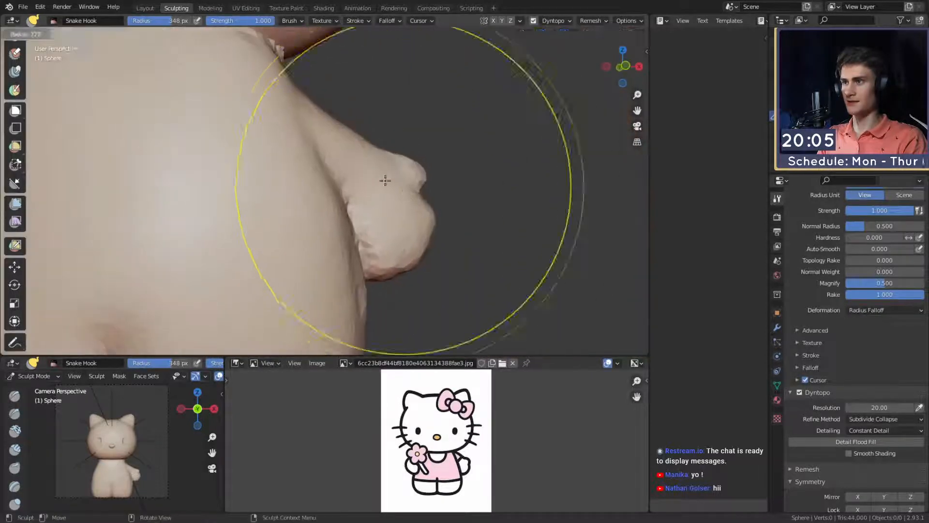
{"action": "left_click", "coordinate": [323, 183]}
{"action": "mouse_move", "coordinate": [324, 183]}
{"action": "middle_mouse_down"}
{"action": "mouse_move", "coordinate": [351, 205]}
{"action": "mouse_move", "coordinate": [379, 183]}
{"action": "mouse_move", "coordinate": [372, 164]}
{"action": "mouse_move", "coordinate": [376, 190]}
{"action": "mouse_move", "coordinate": [322, 218]}
{"action": "mouse_move", "coordinate": [349, 229]}
{"action": "mouse_move", "coordinate": [328, 208]}
{"action": "middle_mouse_up"}
- Sharpen the seam between the hand's inner side and the body with the Crease brush at a 57 px radius
{"action": "key", "text": "shift+c"}
{"action": "mouse_move", "coordinate": [306, 174]}
{"action": "middle_mouse_down"}
{"action": "mouse_move", "coordinate": [314, 154]}
{"action": "mouse_move", "coordinate": [297, 182]}
{"action": "mouse_move", "coordinate": [295, 227]}
{"action": "middle_mouse_up"}
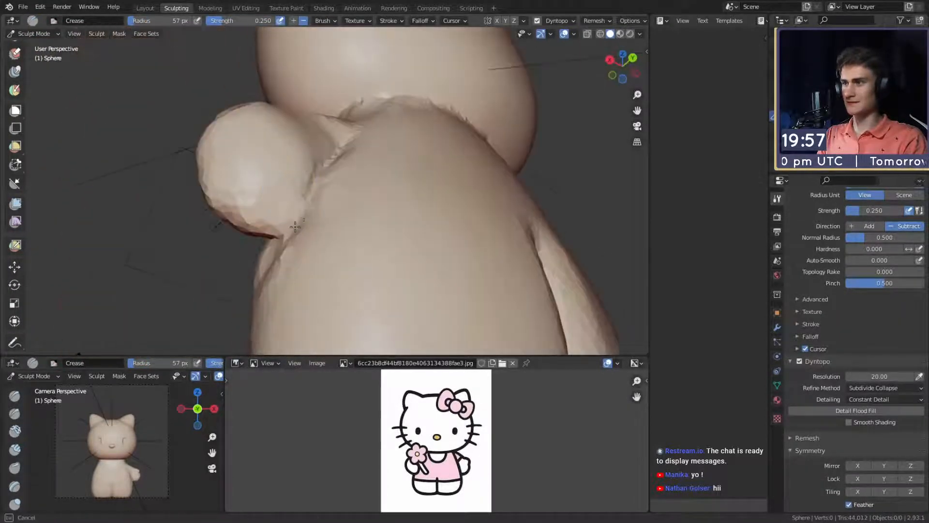
{"action": "middle_click_drag", "start_coordinate": [318, 188], "coordinate": [322, 189]}
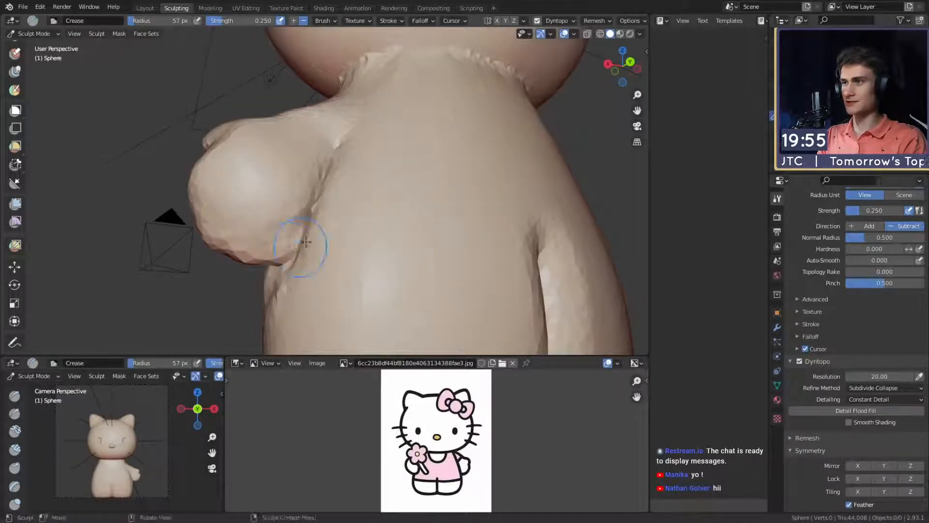
{"action": "scroll", "coordinate": [306, 242], "scroll_direction": "down", "scroll_amount": 1}
{"action": "middle_click_drag", "start_coordinate": [312, 235], "coordinate": [355, 203]}
{"action": "key", "text": "f"}
{"action": "left_click", "coordinate": [379, 190]}
{"action": "middle_click_drag", "start_coordinate": [288, 306], "coordinate": [390, 272]}
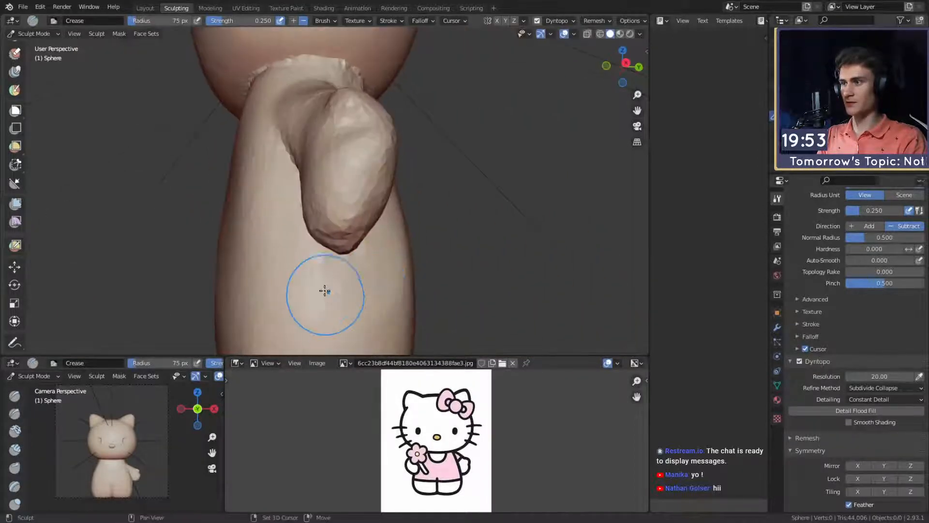
- Paint an elongated mask for the second arm on the body's opposite side with the Mask brush at a 59 px radius
{"action": "mouse_move", "coordinate": [324, 291]}
{"action": "middle_mouse_down"}
{"action": "mouse_move", "coordinate": [394, 221]}
{"action": "mouse_move", "coordinate": [445, 196]}
{"action": "mouse_move", "coordinate": [506, 190]}
{"action": "mouse_move", "coordinate": [311, 205]}
{"action": "mouse_move", "coordinate": [316, 135]}
{"action": "middle_mouse_up"}
{"action": "scroll", "coordinate": [377, 184], "scroll_direction": "up", "scroll_amount": 2}
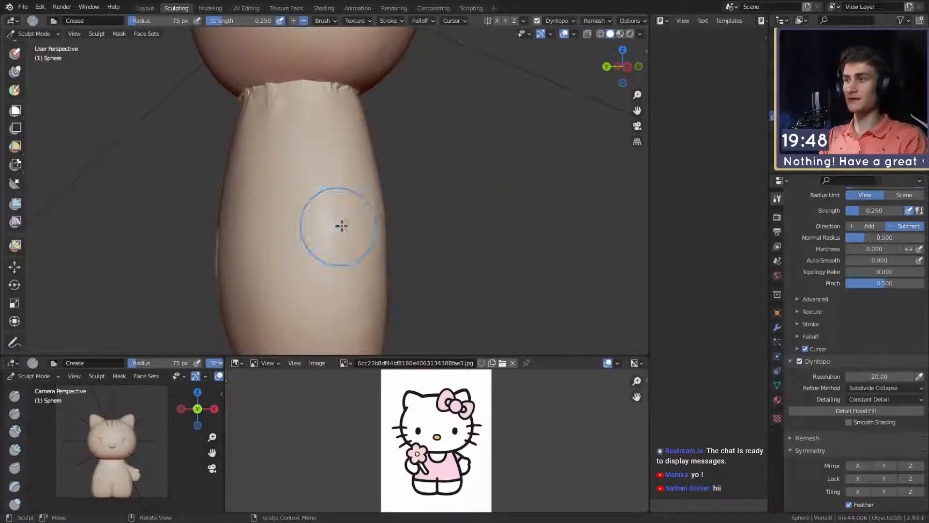
{"action": "mouse_move", "coordinate": [342, 226]}
{"action": "middle_mouse_down"}
{"action": "mouse_move", "coordinate": [342, 210]}
{"action": "mouse_move", "coordinate": [131, 85]}
{"action": "middle_mouse_up"}
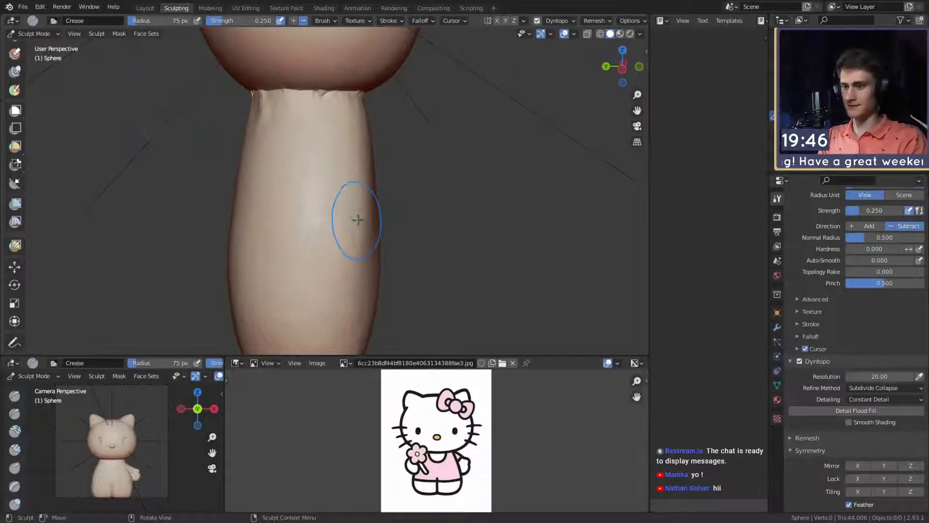
{"action": "key", "text": "m"}
{"action": "middle_click_drag", "start_coordinate": [322, 183], "coordinate": [305, 207]}
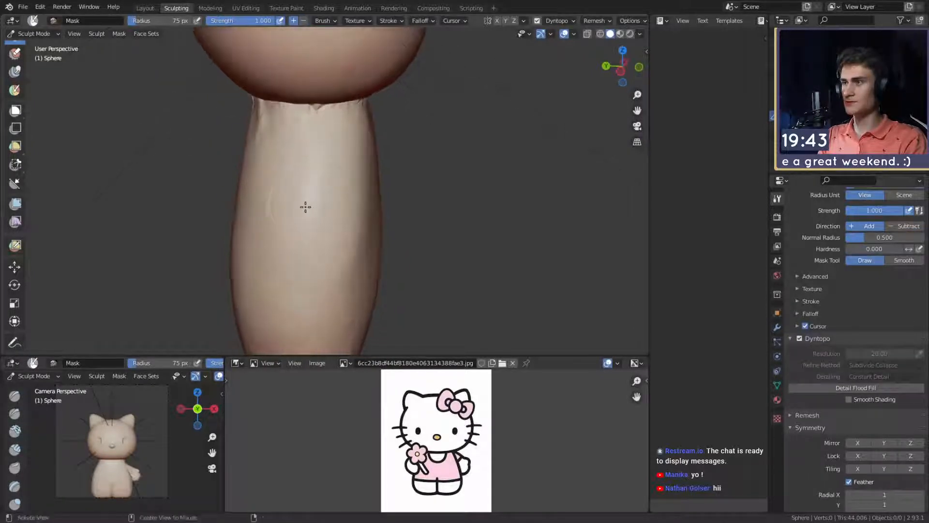
{"action": "scroll", "coordinate": [301, 200], "scroll_direction": "up", "scroll_amount": 1}
{"action": "key", "text": "f"}
{"action": "left_click", "coordinate": [297, 183]}
{"action": "left_click_drag", "start_coordinate": [298, 161], "coordinate": [291, 152]}
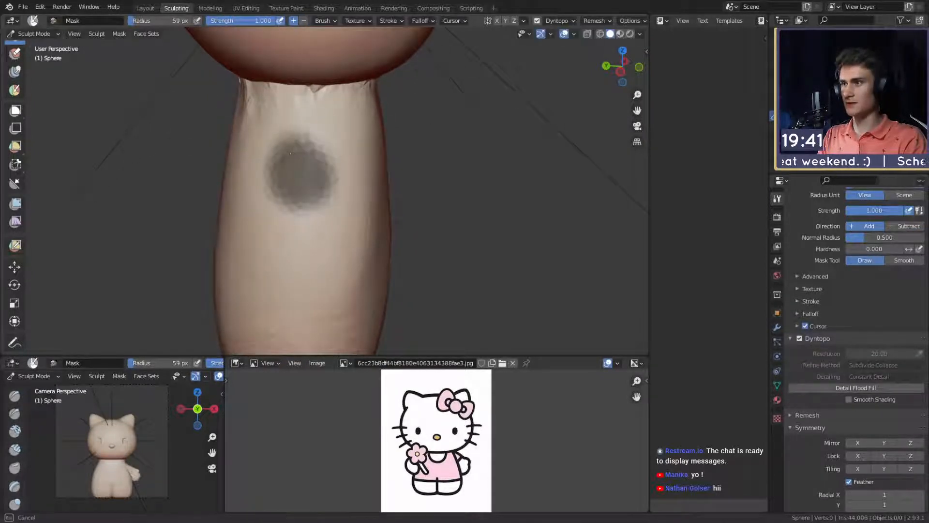
{"action": "left_click_drag", "start_coordinate": [300, 214], "coordinate": [353, 268]}
{"action": "middle_click_drag", "start_coordinate": [353, 269], "coordinate": [365, 236]}
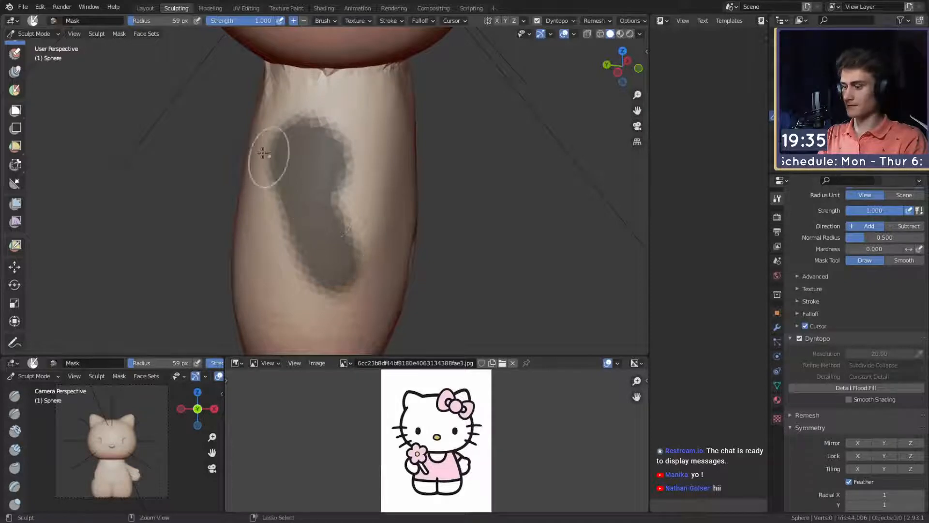
- Invert the mask and start pulling the second arm out of the body with the Snake Hook brush at a 156 px radius
{"action": "key", "text": "ctrl+i"}
{"action": "key", "text": "k"}
{"action": "middle_click_drag", "start_coordinate": [343, 208], "coordinate": [416, 164]}
{"action": "key", "text": "f"}
{"action": "left_click", "coordinate": [572, 165]}
{"action": "middle_click_drag", "start_coordinate": [571, 165], "coordinate": [550, 154]}
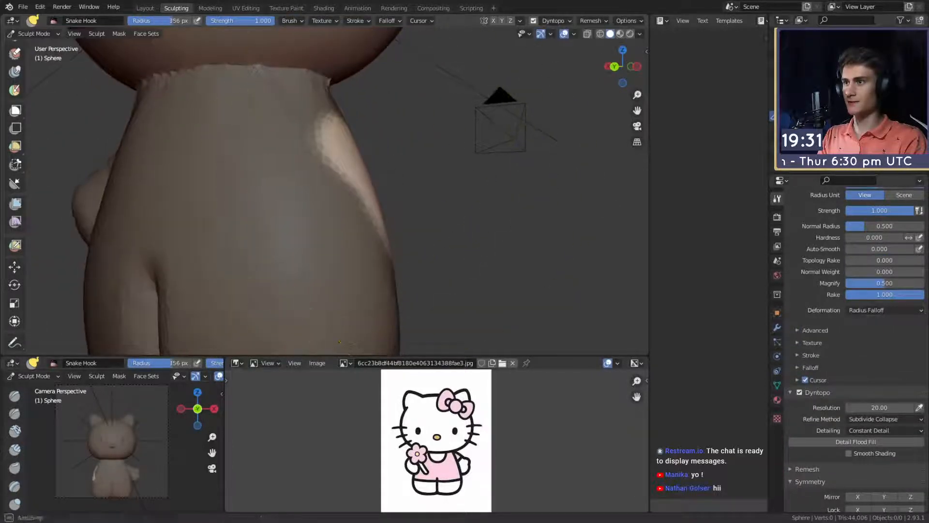
{"action": "middle_click_drag", "start_coordinate": [378, 176], "coordinate": [371, 175]}
{"action": "mouse_move", "coordinate": [375, 164]}
{"action": "left_mouse_down"}
{"action": "mouse_move", "coordinate": [417, 181]}
{"action": "mouse_move", "coordinate": [357, 132]}
{"action": "left_mouse_up"}
- Extend the second arm outward and forward into a hand shape with the Snake Hook brush, using radii including 244 px and 179 px
{"action": "key", "text": "f"}
{"action": "left_click", "coordinate": [345, 170]}
{"action": "middle_click_drag", "start_coordinate": [411, 187], "coordinate": [398, 191]}
{"action": "left_click_drag", "start_coordinate": [406, 213], "coordinate": [428, 213]}
{"action": "mouse_move", "coordinate": [448, 216]}
{"action": "middle_mouse_down"}
{"action": "mouse_move", "coordinate": [296, 220]}
{"action": "mouse_move", "coordinate": [468, 216]}
{"action": "middle_mouse_up"}
{"action": "key", "text": "f"}
{"action": "left_click", "coordinate": [481, 216]}
{"action": "left_click_drag", "start_coordinate": [339, 228], "coordinate": [386, 218]}
{"action": "middle_click_drag", "start_coordinate": [485, 226], "coordinate": [503, 228]}
{"action": "key", "text": "f"}
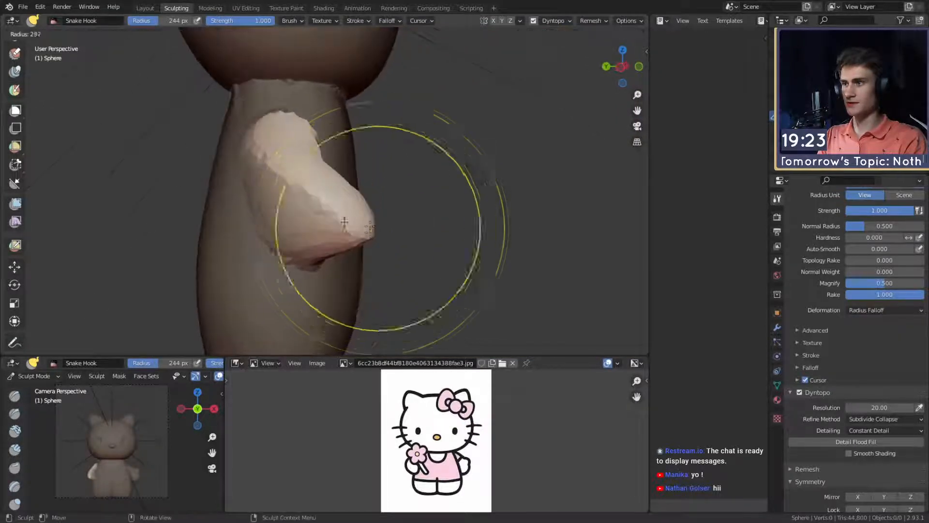
{"action": "left_click", "coordinate": [472, 228]}
{"action": "left_click_drag", "start_coordinate": [364, 229], "coordinate": [393, 223]}
{"action": "mouse_move", "coordinate": [415, 233]}
{"action": "middle_mouse_down"}
{"action": "mouse_move", "coordinate": [263, 208]}
{"action": "mouse_move", "coordinate": [286, 261]}
{"action": "mouse_move", "coordinate": [271, 259]}
{"action": "mouse_move", "coordinate": [281, 223]}
{"action": "mouse_move", "coordinate": [223, 124]}
{"action": "middle_mouse_up"}
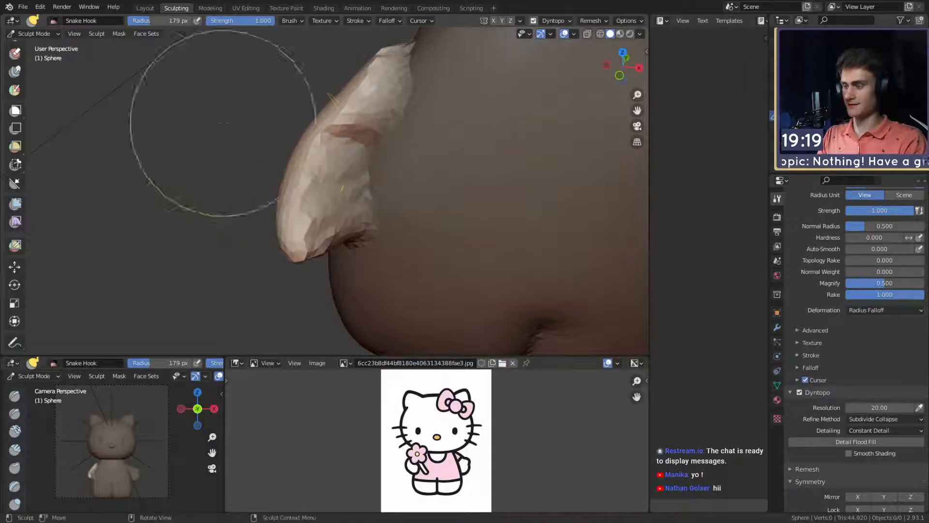
- Clear the mask and carve the seam between the second arm and the body with the Crease brush at a 72 px radius
{"action": "key", "text": "alt+m"}
{"action": "key", "text": "shift+c"}
{"action": "key", "text": "f"}
{"action": "left_click", "coordinate": [294, 212]}
{"action": "mouse_move", "coordinate": [296, 212]}
{"action": "middle_mouse_down"}
{"action": "mouse_move", "coordinate": [336, 203]}
{"action": "mouse_move", "coordinate": [332, 184]}
{"action": "mouse_move", "coordinate": [361, 191]}
{"action": "mouse_move", "coordinate": [293, 134]}
{"action": "middle_mouse_up"}
{"action": "key", "text": "f"}
{"action": "key", "text": "f"}
{"action": "mouse_move", "coordinate": [298, 250]}
{"action": "middle_mouse_down"}
{"action": "mouse_move", "coordinate": [314, 207]}
{"action": "mouse_move", "coordinate": [279, 180]}
{"action": "mouse_move", "coordinate": [251, 189]}
{"action": "middle_mouse_up"}
{"action": "left_click", "coordinate": [299, 207]}
{"action": "middle_click_drag", "start_coordinate": [329, 208], "coordinate": [324, 241]}
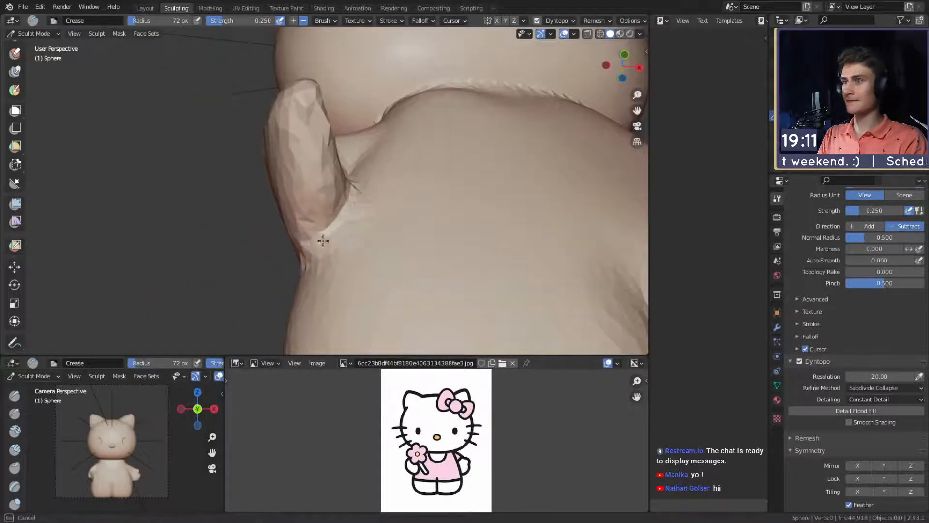
{"action": "middle_click_drag", "start_coordinate": [303, 196], "coordinate": [353, 209]}
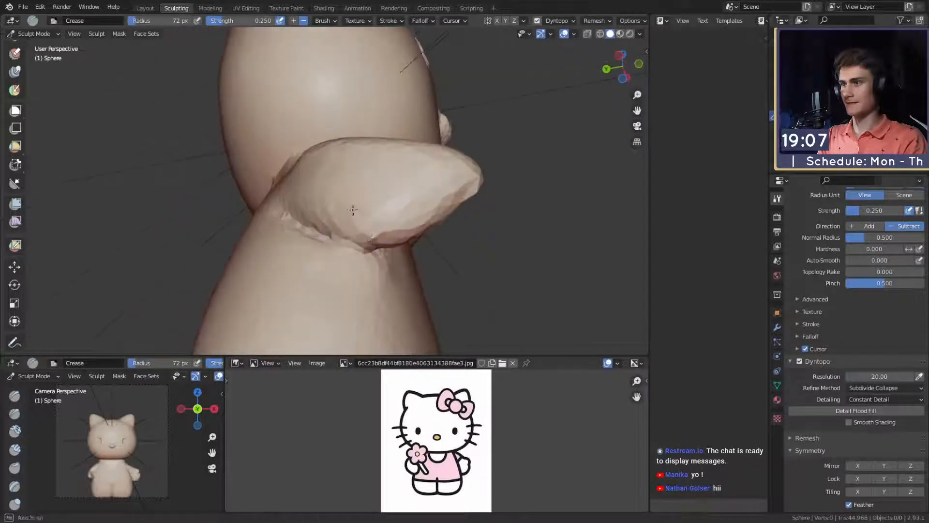
{"action": "middle_click_drag", "start_coordinate": [350, 245], "coordinate": [333, 256]}
{"action": "middle_click_drag", "start_coordinate": [371, 217], "coordinate": [314, 274]}
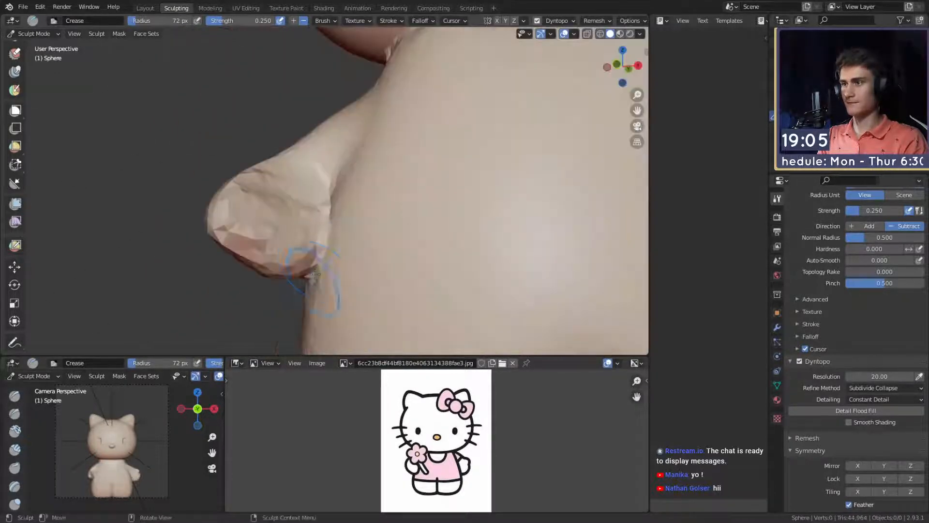
- Round the underside and tip of the second hand with the Grab brush at a 178 px radius, strength 0.400
{"action": "mouse_move", "coordinate": [315, 225]}
{"action": "middle_mouse_down"}
{"action": "mouse_move", "coordinate": [379, 216]}
{"action": "mouse_move", "coordinate": [405, 224]}
{"action": "mouse_move", "coordinate": [425, 201]}
{"action": "middle_mouse_up"}
{"action": "key", "text": "g"}
{"action": "key", "text": "f"}
{"action": "left_click", "coordinate": [456, 220]}
{"action": "middle_click_drag", "start_coordinate": [369, 246], "coordinate": [357, 251]}
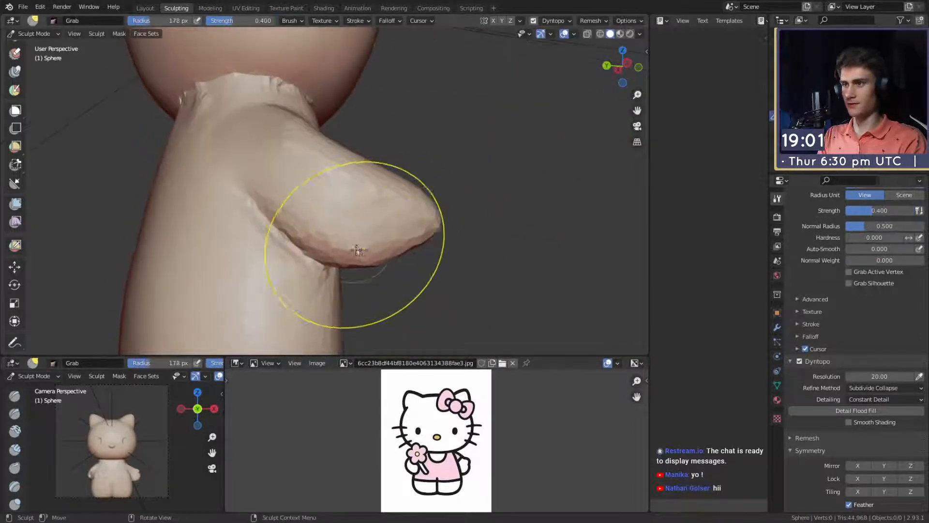
{"action": "left_click_drag", "start_coordinate": [357, 251], "coordinate": [382, 250]}
{"action": "mouse_move", "coordinate": [383, 250]}
{"action": "middle_mouse_down"}
{"action": "mouse_move", "coordinate": [357, 243]}
{"action": "mouse_move", "coordinate": [300, 269]}
{"action": "mouse_move", "coordinate": [460, 224]}
{"action": "middle_mouse_up"}
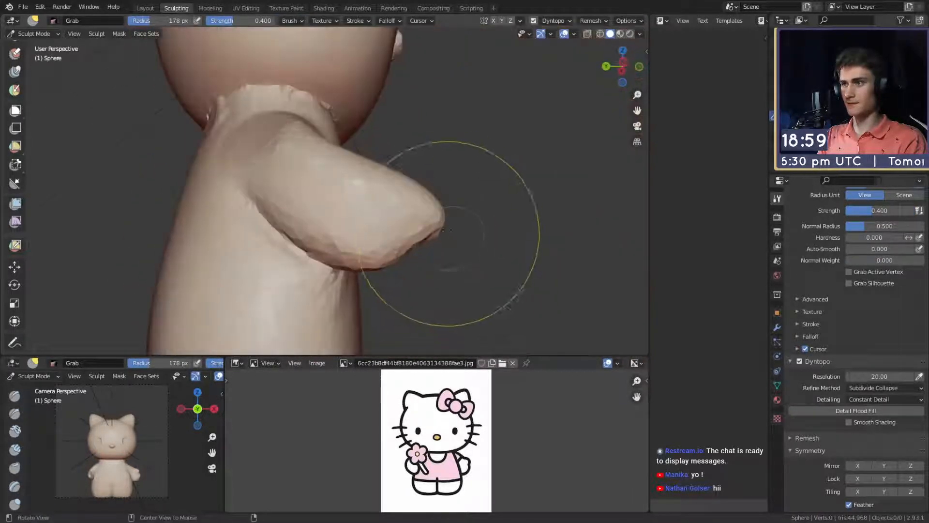
- Adjust the second hand's outline from the side and front with the Grab brush at a 184 px radius
{"action": "key", "text": "f"}
{"action": "left_click", "coordinate": [426, 199]}
{"action": "mouse_move", "coordinate": [414, 197]}
{"action": "middle_mouse_down"}
{"action": "mouse_move", "coordinate": [305, 207]}
{"action": "mouse_move", "coordinate": [304, 251]}
{"action": "mouse_move", "coordinate": [311, 220]}
{"action": "mouse_move", "coordinate": [334, 195]}
{"action": "mouse_move", "coordinate": [363, 186]}
{"action": "mouse_move", "coordinate": [385, 234]}
{"action": "mouse_move", "coordinate": [339, 218]}
{"action": "mouse_move", "coordinate": [460, 213]}
{"action": "mouse_move", "coordinate": [426, 206]}
{"action": "middle_mouse_up"}
{"action": "key", "text": "c"}
{"action": "scroll", "coordinate": [363, 187], "scroll_direction": "down", "scroll_amount": 5}
{"action": "scroll", "coordinate": [338, 191], "scroll_direction": "up", "scroll_amount": 4}
{"action": "key", "text": "g"}
{"action": "key", "text": "f"}
{"action": "left_click", "coordinate": [309, 181]}
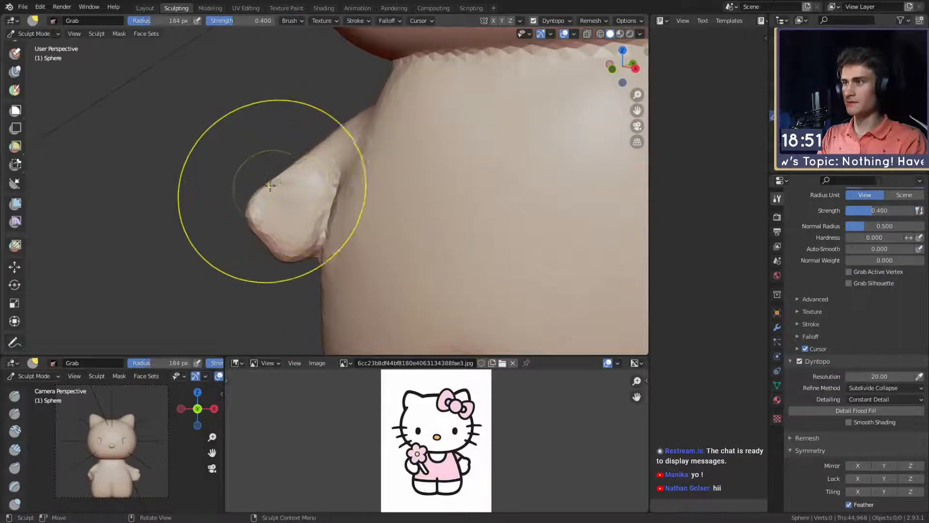
{"action": "left_click_drag", "start_coordinate": [271, 183], "coordinate": [259, 180]}
{"action": "scroll", "coordinate": [314, 179], "scroll_direction": "down", "scroll_amount": 2}
{"action": "middle_click_drag", "start_coordinate": [315, 178], "coordinate": [306, 202]}
{"action": "scroll", "coordinate": [300, 202], "scroll_direction": "up", "scroll_amount": 2}
- Build up the second hand's palm and thumb with the Clay Strips brush at radii of 55 px and 52 px, strength 0.600
{"action": "key", "text": "c"}
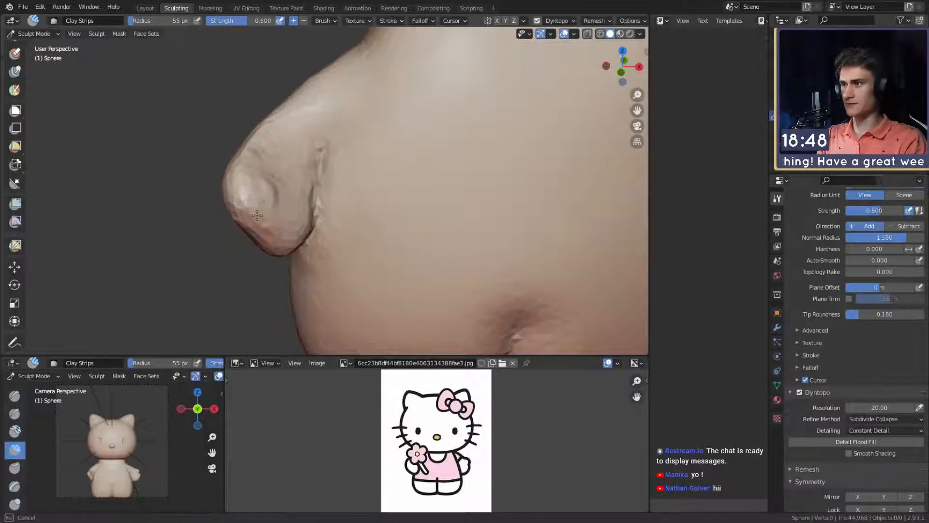
{"action": "left_click_drag", "start_coordinate": [294, 232], "coordinate": [292, 235]}
{"action": "key", "text": "f"}
{"action": "left_click", "coordinate": [283, 212]}
{"action": "key", "text": "f"}
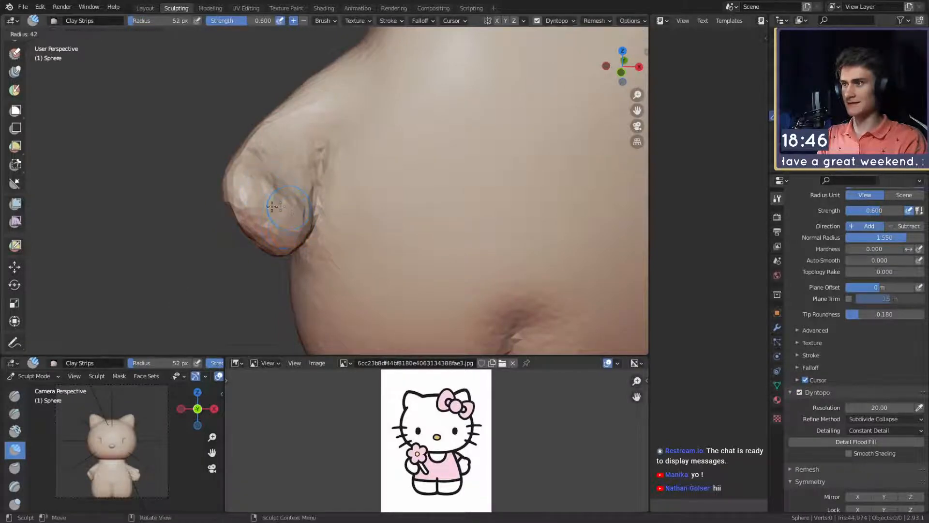
{"action": "left_click", "coordinate": [266, 201]}
{"action": "left_click_drag", "start_coordinate": [260, 185], "coordinate": [291, 234]}
{"action": "middle_click_drag", "start_coordinate": [305, 225], "coordinate": [272, 197]}
- Define the fold between the second hand's thumb and palm with the Clay Strips brush at radii of 50 px and 36 px
{"action": "key", "text": "f"}
{"action": "left_click", "coordinate": [281, 199]}
{"action": "left_click_drag", "start_coordinate": [269, 205], "coordinate": [273, 223]}
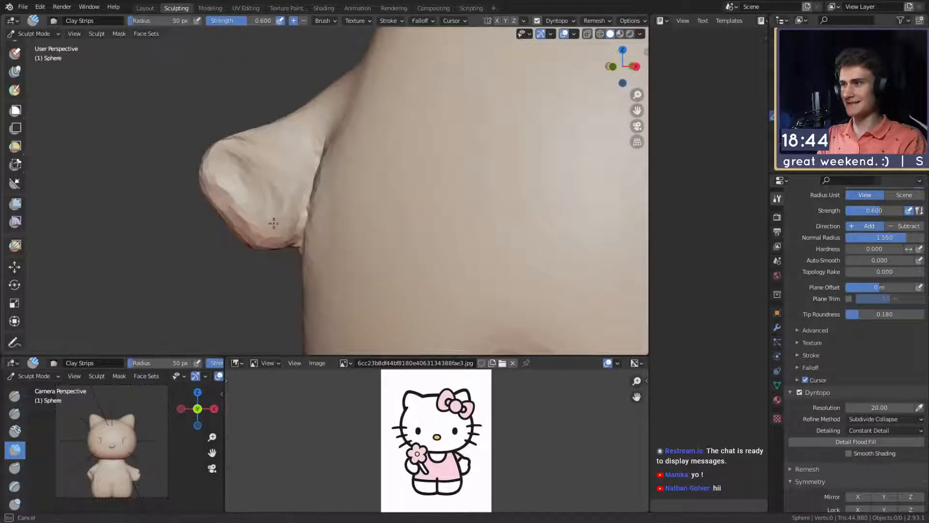
{"action": "middle_click_drag", "start_coordinate": [272, 231], "coordinate": [272, 209]}
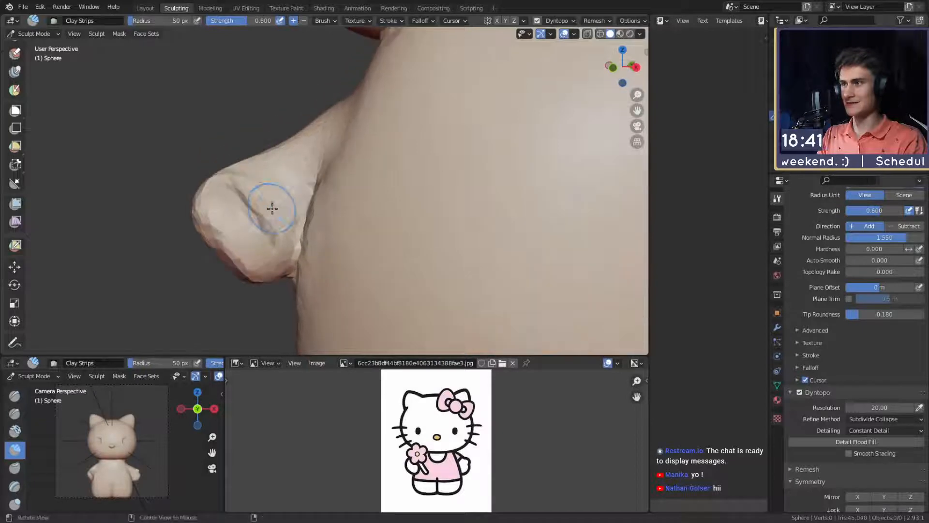
{"action": "key", "text": "f"}
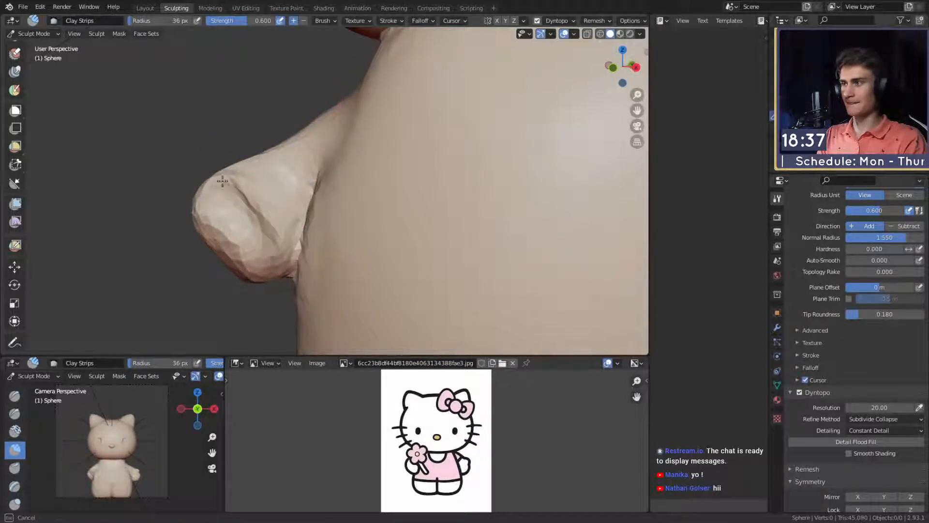
{"action": "mouse_move", "coordinate": [278, 268]}
{"action": "middle_mouse_down"}
{"action": "mouse_move", "coordinate": [284, 243]}
{"action": "mouse_move", "coordinate": [231, 165]}
{"action": "mouse_move", "coordinate": [404, 206]}
{"action": "mouse_move", "coordinate": [430, 221]}
{"action": "middle_mouse_up"}
- Restrict the Clay Strips brush to front faces only in its advanced settings
{"action": "left_click", "coordinate": [804, 330]}
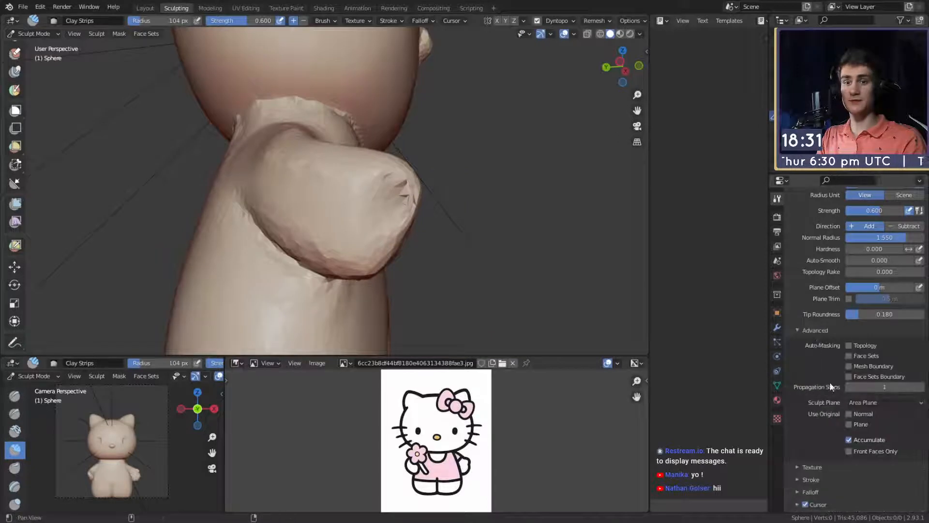
{"action": "scroll", "coordinate": [837, 392], "scroll_direction": "down", "scroll_amount": 3}
{"action": "scroll", "coordinate": [350, 208], "scroll_direction": "up", "scroll_amount": 1}
- Fill and round the outer side of the second hand with Clay Strips at radii of 70 px, 100 px and 60 px
{"action": "key", "text": "f"}
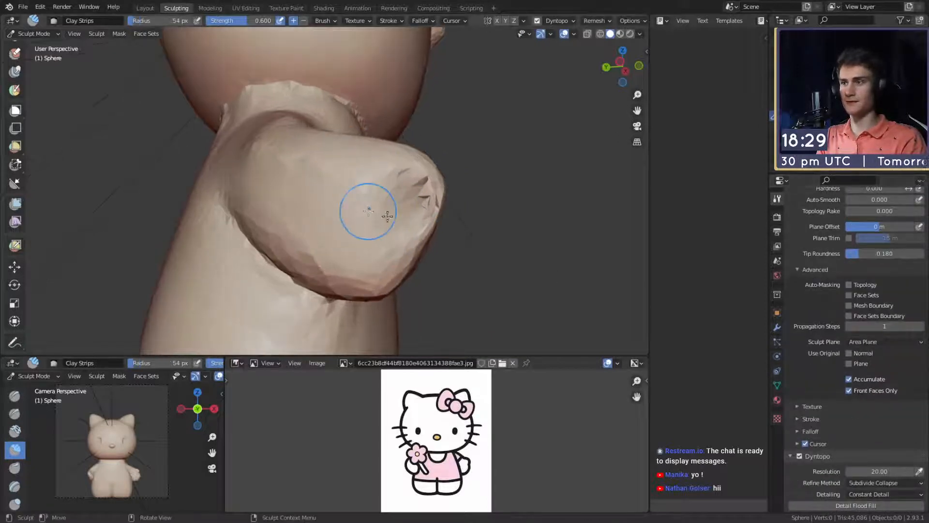
{"action": "left_click", "coordinate": [387, 213]}
{"action": "left_click_drag", "start_coordinate": [423, 181], "coordinate": [414, 209]}
{"action": "mouse_move", "coordinate": [423, 229]}
{"action": "middle_mouse_down"}
{"action": "mouse_move", "coordinate": [383, 201]}
{"action": "mouse_move", "coordinate": [376, 241]}
{"action": "middle_mouse_up"}
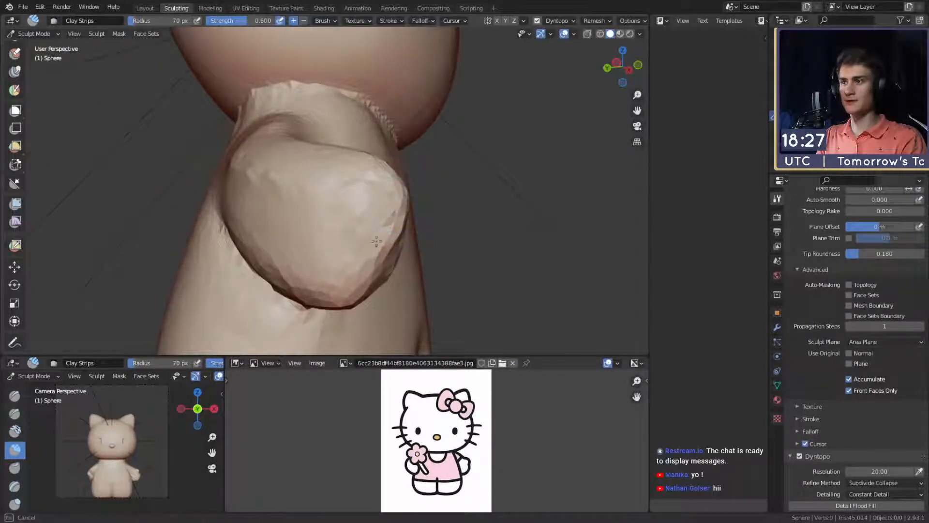
{"action": "key", "text": "f"}
{"action": "left_click", "coordinate": [380, 209]}
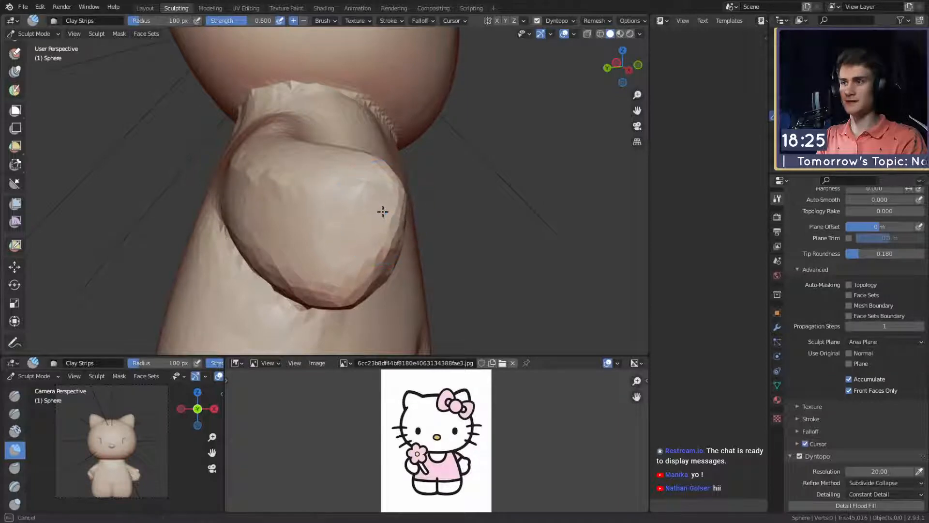
{"action": "left_click_drag", "start_coordinate": [368, 204], "coordinate": [376, 201]}
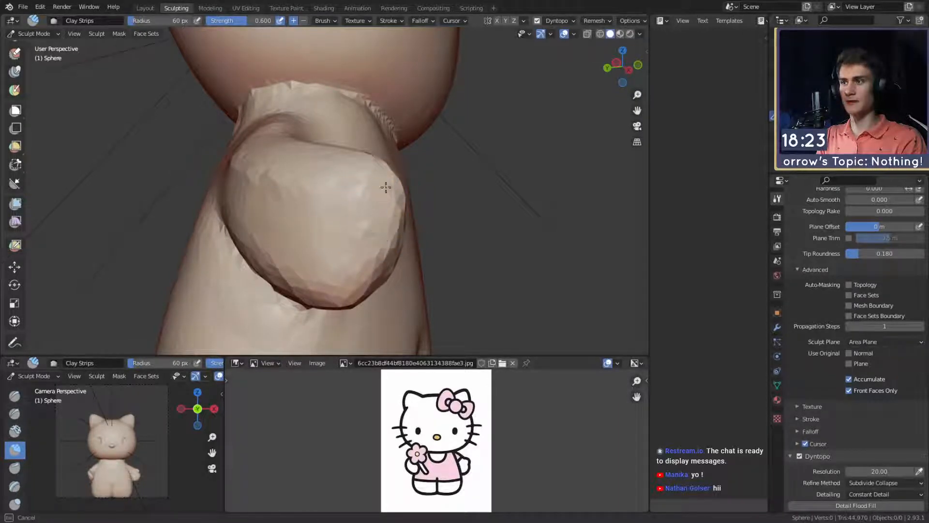
{"action": "mouse_move", "coordinate": [379, 239]}
{"action": "middle_mouse_down"}
{"action": "mouse_move", "coordinate": [328, 218]}
{"action": "mouse_move", "coordinate": [328, 238]}
{"action": "mouse_move", "coordinate": [303, 209]}
{"action": "mouse_move", "coordinate": [362, 227]}
{"action": "middle_mouse_up"}
{"action": "middle_click_drag", "start_coordinate": [330, 198], "coordinate": [384, 246]}
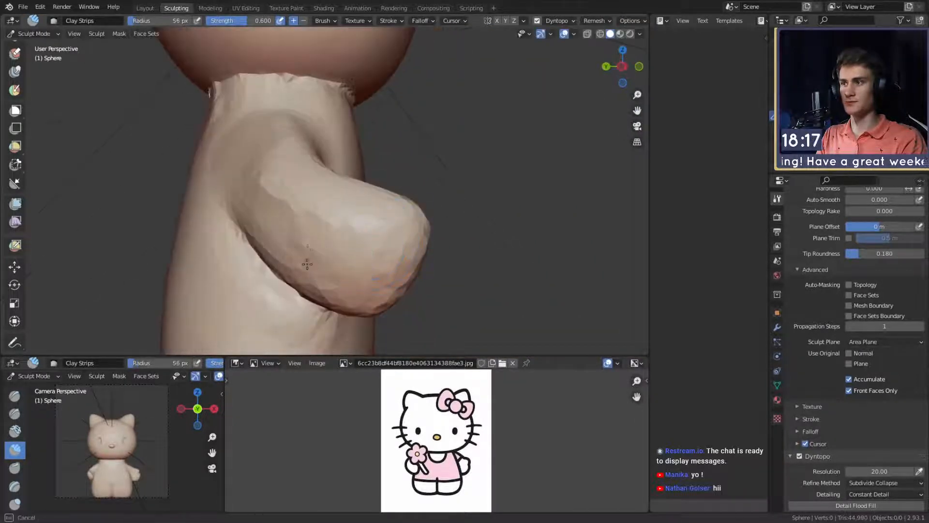
- Add clay strips to smooth the transition from the second hand's outer side into the arm
{"action": "key", "text": "f"}
{"action": "left_click", "coordinate": [303, 182]}
{"action": "left_click_drag", "start_coordinate": [286, 200], "coordinate": [276, 192], "text": "shift"}
{"action": "mouse_move", "coordinate": [358, 243]}
{"action": "middle_mouse_down"}
{"action": "mouse_move", "coordinate": [259, 208]}
{"action": "mouse_move", "coordinate": [249, 242]}
{"action": "middle_mouse_up"}
- Deepen the second arm's seam with the body and its thumb fold with the Crease brush at radii of 45 px and 61 px
{"action": "key", "text": "shift+c"}
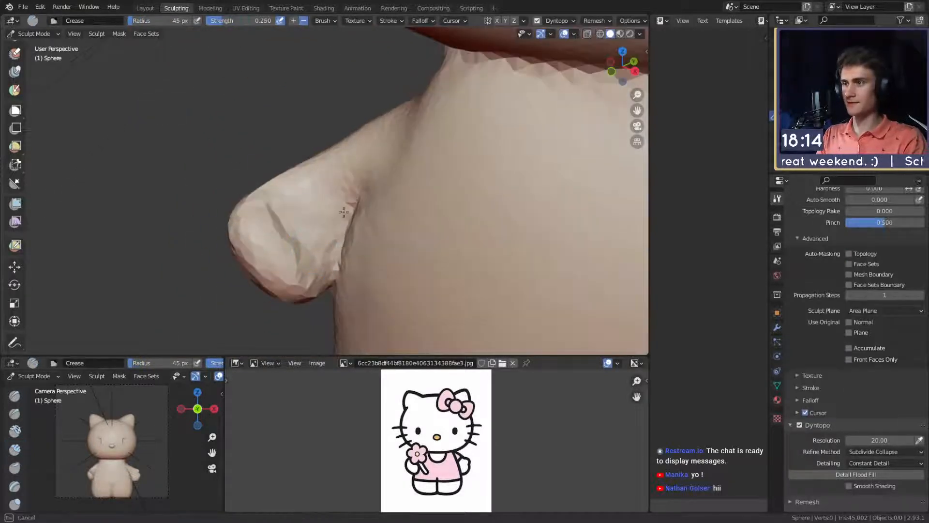
{"action": "left_click_drag", "start_coordinate": [344, 212], "coordinate": [351, 194]}
{"action": "middle_click_drag", "start_coordinate": [352, 194], "coordinate": [383, 173]}
{"action": "key", "text": "f"}
{"action": "left_click", "coordinate": [384, 148]}
{"action": "middle_click_drag", "start_coordinate": [341, 208], "coordinate": [295, 205]}
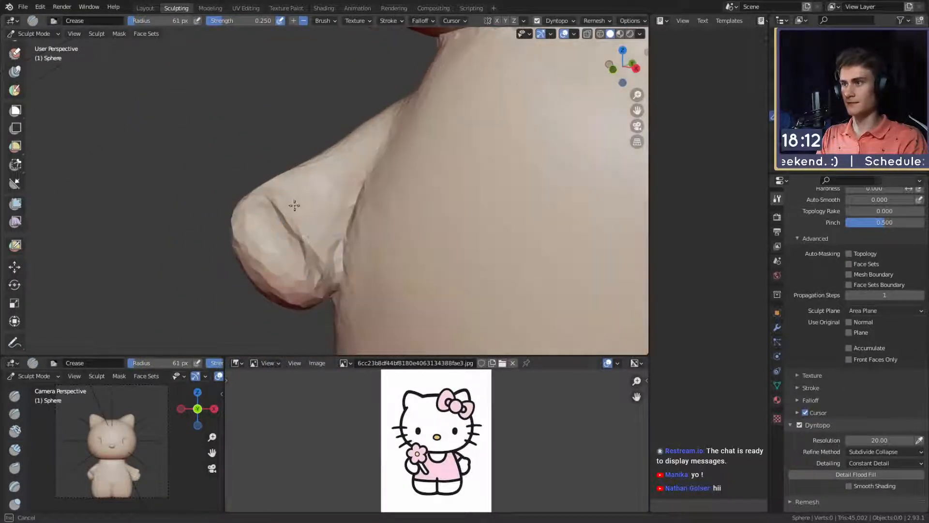
{"action": "middle_click_drag", "start_coordinate": [372, 152], "coordinate": [341, 244]}
{"action": "mouse_move", "coordinate": [341, 244]}
{"action": "left_mouse_down", "text": "ctrl+alt"}
{"action": "mouse_move", "coordinate": [350, 211]}
{"action": "mouse_move", "coordinate": [327, 218]}
{"action": "mouse_move", "coordinate": [348, 229]}
{"action": "left_mouse_up", "text": "ctrl+alt"}
{"action": "mouse_move", "coordinate": [347, 229]}
{"action": "middle_mouse_down"}
{"action": "mouse_move", "coordinate": [326, 234]}
{"action": "mouse_move", "coordinate": [339, 251]}
{"action": "mouse_move", "coordinate": [331, 193]}
{"action": "middle_mouse_up"}
- Sharpen the seam beneath the second hand with the Crease brush at a 44 px radius
{"action": "key", "text": "f"}
{"action": "left_click", "coordinate": [327, 251]}
{"action": "left_click_drag", "start_coordinate": [331, 192], "coordinate": [327, 203]}
{"action": "left_click_drag", "start_coordinate": [306, 251], "coordinate": [308, 245], "text": "ctrl+alt"}
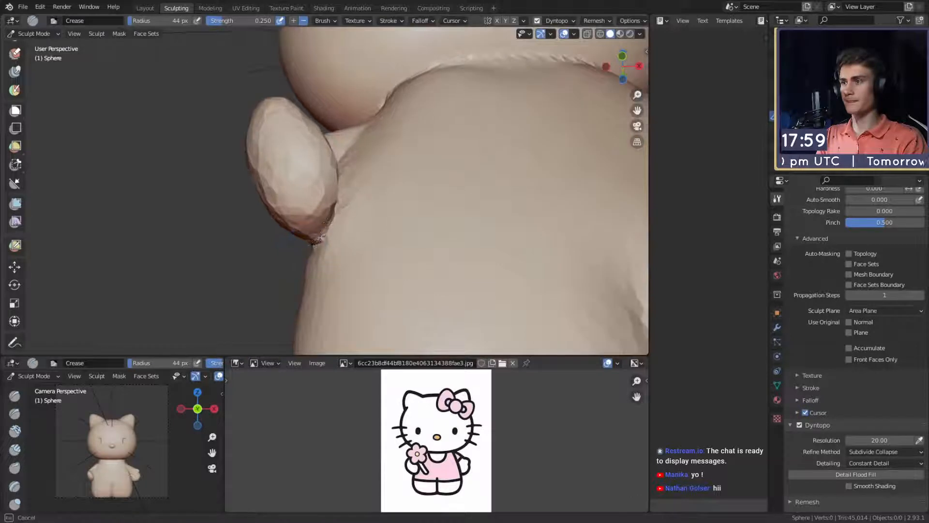
{"action": "left_click_drag", "start_coordinate": [347, 196], "coordinate": [320, 252], "text": "alt"}
- Refine the second hand's thumb fold and the front arm seam with the Crease brush, starting at a 53 px radius
{"action": "key", "text": "bracketright"}
{"action": "key", "text": "bracketright"}
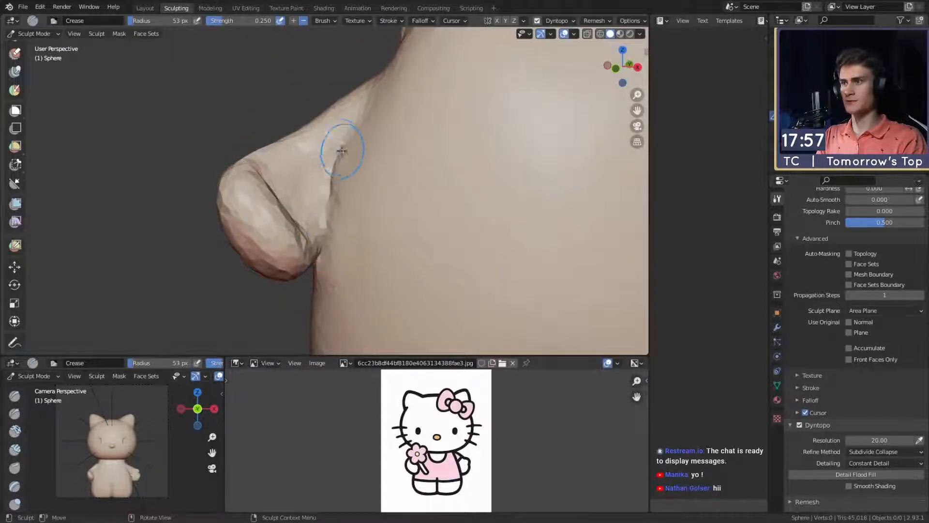
{"action": "mouse_move", "coordinate": [341, 151]}
{"action": "left_mouse_down", "text": "alt"}
{"action": "mouse_move", "coordinate": [398, 203]}
{"action": "mouse_move", "coordinate": [351, 195]}
{"action": "mouse_move", "coordinate": [358, 191]}
{"action": "mouse_move", "coordinate": [338, 222]}
{"action": "mouse_move", "coordinate": [271, 205]}
{"action": "left_mouse_up", "text": "alt"}
{"action": "left_click_drag", "start_coordinate": [271, 205], "coordinate": [377, 224], "text": "alt+shift"}
{"action": "key", "text": "f"}
{"action": "mouse_move", "coordinate": [358, 193]}
{"action": "left_mouse_down", "text": "alt"}
{"action": "mouse_move", "coordinate": [332, 218]}
{"action": "mouse_move", "coordinate": [345, 212]}
{"action": "mouse_move", "coordinate": [340, 174]}
{"action": "mouse_move", "coordinate": [376, 213]}
{"action": "left_mouse_up", "text": "alt"}
{"action": "left_click", "coordinate": [340, 204]}
{"action": "key", "text": "f"}
{"action": "left_click", "coordinate": [307, 214]}
{"action": "key", "text": "f"}
{"action": "left_click", "coordinate": [338, 212]}
{"action": "mouse_move", "coordinate": [375, 213]}
{"action": "left_mouse_down", "text": "alt"}
{"action": "mouse_move", "coordinate": [413, 219]}
{"action": "mouse_move", "coordinate": [379, 193]}
{"action": "mouse_move", "coordinate": [505, 210]}
{"action": "mouse_move", "coordinate": [329, 186]}
{"action": "mouse_move", "coordinate": [345, 230]}
{"action": "mouse_move", "coordinate": [334, 228]}
{"action": "mouse_move", "coordinate": [351, 179]}
{"action": "mouse_move", "coordinate": [348, 230]}
{"action": "mouse_move", "coordinate": [358, 164]}
{"action": "left_mouse_up", "text": "alt"}
- Paint a mask band around the left half of the character's lower body at a 29 px brush radius
{"action": "key", "text": "m"}
{"action": "mouse_move", "coordinate": [358, 164]}
{"action": "left_mouse_down", "text": "alt+shift"}
{"action": "mouse_move", "coordinate": [364, 193]}
{"action": "mouse_move", "coordinate": [366, 163]}
{"action": "left_mouse_up", "text": "alt+shift"}
{"action": "left_click_drag", "start_coordinate": [349, 289], "coordinate": [353, 190], "text": "alt+shift"}
{"action": "key", "text": "f"}
{"action": "left_click", "coordinate": [333, 220]}
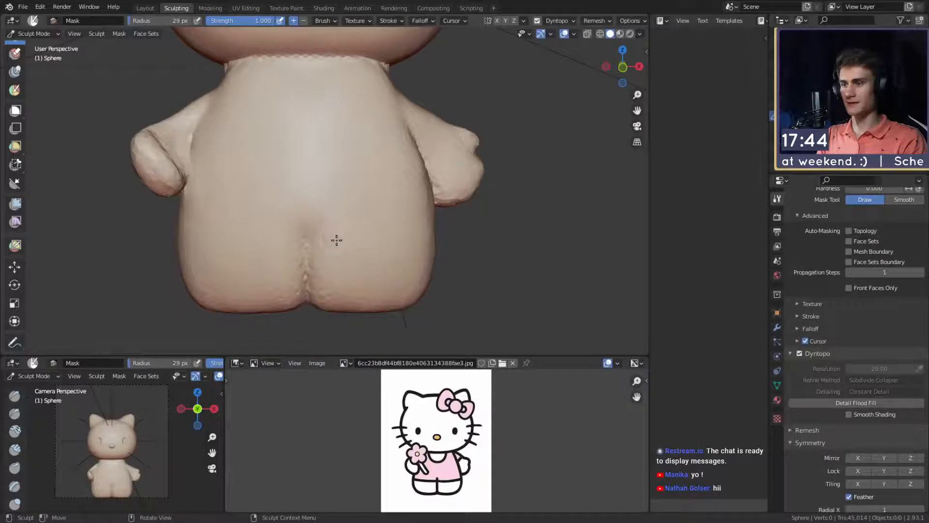
{"action": "left_click_drag", "start_coordinate": [424, 239], "coordinate": [456, 237]}
{"action": "left_click_drag", "start_coordinate": [457, 238], "coordinate": [417, 236], "text": "alt"}
{"action": "left_click_drag", "start_coordinate": [411, 237], "coordinate": [447, 233]}
{"action": "mouse_move", "coordinate": [447, 233]}
{"action": "left_mouse_down", "text": "alt"}
{"action": "mouse_move", "coordinate": [315, 228]}
{"action": "mouse_move", "coordinate": [359, 222]}
{"action": "mouse_move", "coordinate": [352, 231]}
{"action": "left_mouse_up", "text": "alt"}
{"action": "key", "text": "g"}
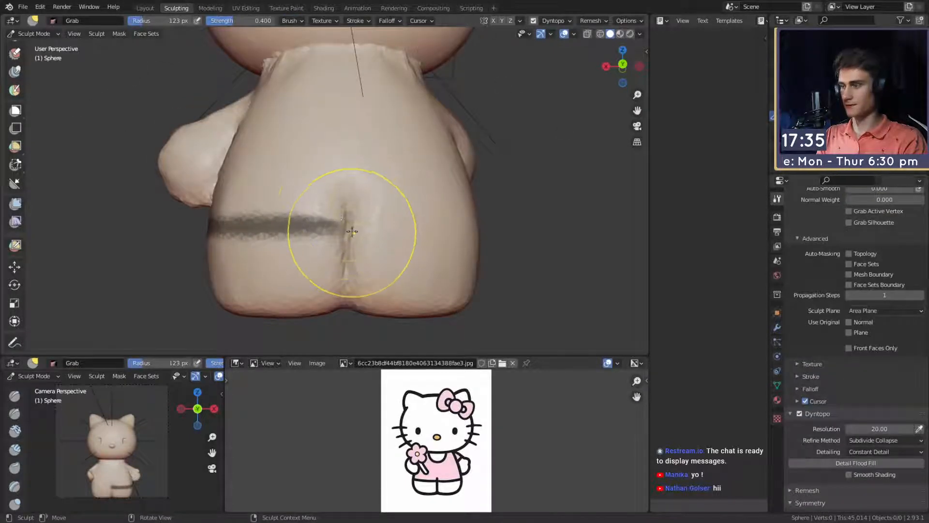
- Continue the mask band across the back and around the character's right half, using brush radii of 19 px and 31 px
{"action": "key", "text": "m"}
{"action": "key", "text": "f"}
{"action": "left_click", "coordinate": [331, 224]}
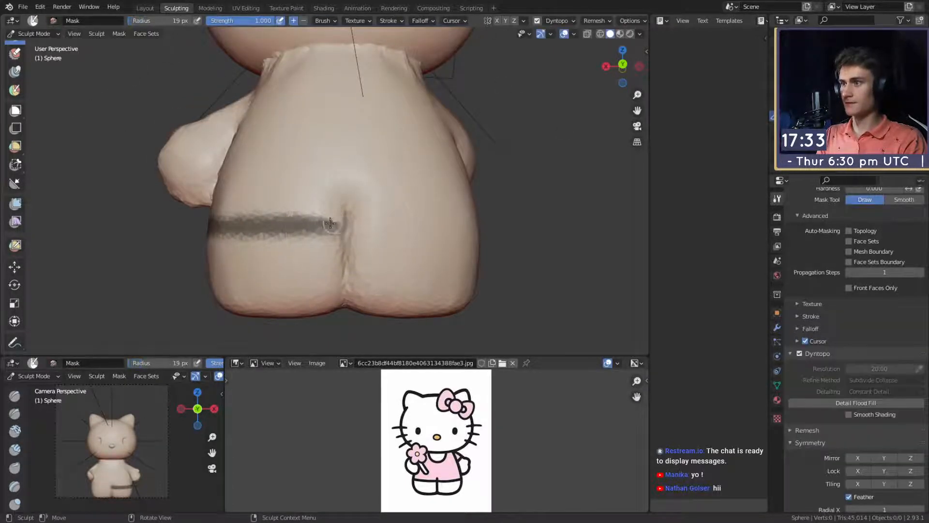
{"action": "left_click_drag", "start_coordinate": [343, 223], "coordinate": [345, 223]}
{"action": "middle_click_drag", "start_coordinate": [393, 217], "coordinate": [336, 220], "text": "shift"}
{"action": "left_click_drag", "start_coordinate": [287, 223], "coordinate": [391, 222]}
{"action": "middle_click_drag", "start_coordinate": [392, 222], "coordinate": [360, 221]}
{"action": "left_click_drag", "start_coordinate": [372, 221], "coordinate": [416, 221]}
{"action": "middle_click_drag", "start_coordinate": [415, 221], "coordinate": [339, 225]}
{"action": "left_click_drag", "start_coordinate": [339, 226], "coordinate": [390, 228]}
{"action": "middle_click_drag", "start_coordinate": [390, 228], "coordinate": [297, 226]}
{"action": "left_click_drag", "start_coordinate": [273, 226], "coordinate": [403, 234]}
{"action": "middle_click_drag", "start_coordinate": [365, 232], "coordinate": [354, 233]}
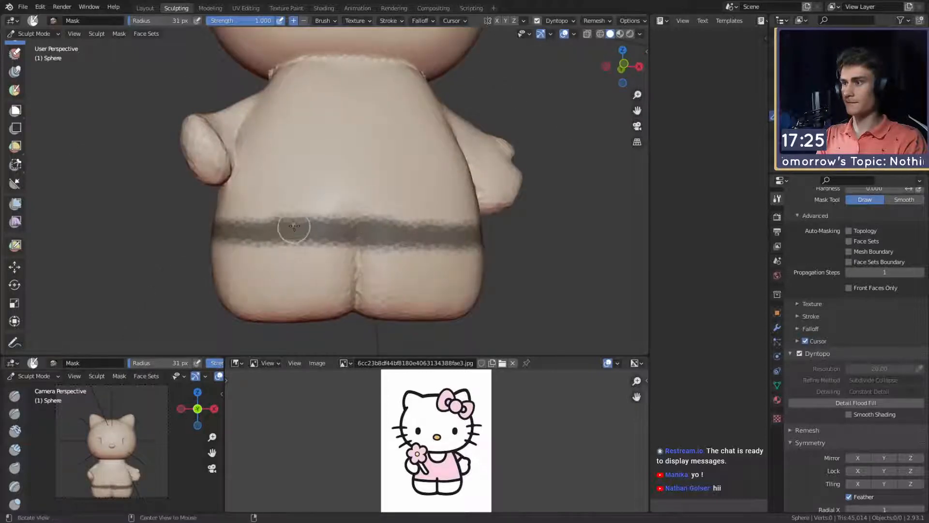
{"action": "middle_click_drag", "start_coordinate": [294, 226], "coordinate": [341, 227]}
{"action": "mouse_move", "coordinate": [264, 223]}
{"action": "left_mouse_down"}
{"action": "mouse_move", "coordinate": [289, 227]}
{"action": "mouse_move", "coordinate": [255, 236]}
{"action": "left_mouse_up"}
- Mask a U-shaped neckline on the front of the torso below the head at a 26 px brush radius
{"action": "mouse_move", "coordinate": [251, 234]}
{"action": "middle_mouse_down"}
{"action": "mouse_move", "coordinate": [369, 205]}
{"action": "mouse_move", "coordinate": [220, 208]}
{"action": "mouse_move", "coordinate": [375, 216]}
{"action": "mouse_move", "coordinate": [391, 145]}
{"action": "middle_mouse_up"}
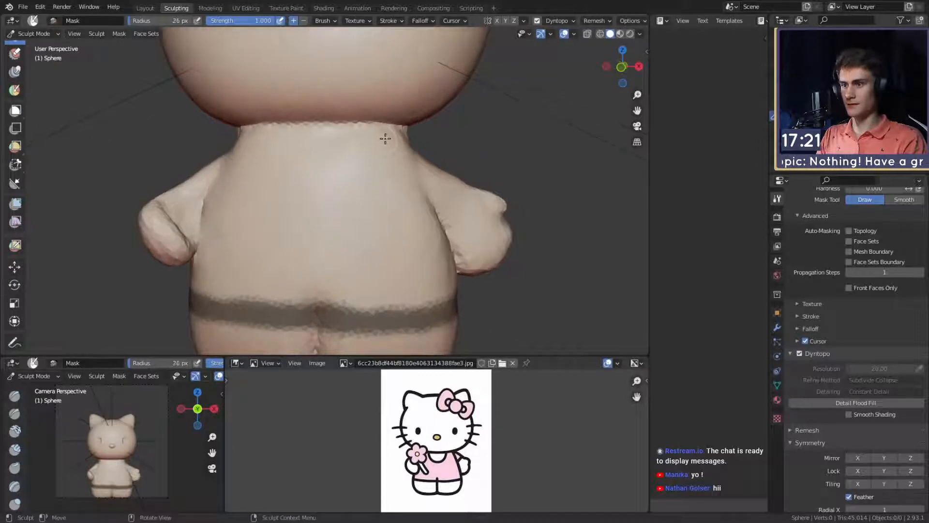
{"action": "left_click_drag", "start_coordinate": [385, 139], "coordinate": [379, 133]}
{"action": "middle_click_drag", "start_coordinate": [392, 133], "coordinate": [401, 138]}
{"action": "mouse_move", "coordinate": [402, 138]}
{"action": "left_mouse_down"}
{"action": "mouse_move", "coordinate": [361, 198]}
{"action": "mouse_move", "coordinate": [289, 160]}
{"action": "left_mouse_up"}
{"action": "mouse_move", "coordinate": [300, 166]}
{"action": "middle_mouse_down"}
{"action": "mouse_move", "coordinate": [321, 147]}
{"action": "mouse_move", "coordinate": [387, 224]}
{"action": "mouse_move", "coordinate": [367, 206]}
{"action": "mouse_move", "coordinate": [372, 216]}
{"action": "middle_mouse_up"}
- Mask the character's left shoulder, side and upper chest outward from the neckline to form the top of the dress
{"action": "left_click_drag", "start_coordinate": [372, 216], "coordinate": [325, 247]}
{"action": "middle_click_drag", "start_coordinate": [325, 246], "coordinate": [348, 219]}
{"action": "mouse_move", "coordinate": [347, 219]}
{"action": "left_mouse_down"}
{"action": "mouse_move", "coordinate": [370, 186]}
{"action": "mouse_move", "coordinate": [329, 180]}
{"action": "left_mouse_up"}
{"action": "middle_click_drag", "start_coordinate": [329, 180], "coordinate": [320, 195]}
{"action": "left_click_drag", "start_coordinate": [320, 195], "coordinate": [354, 179]}
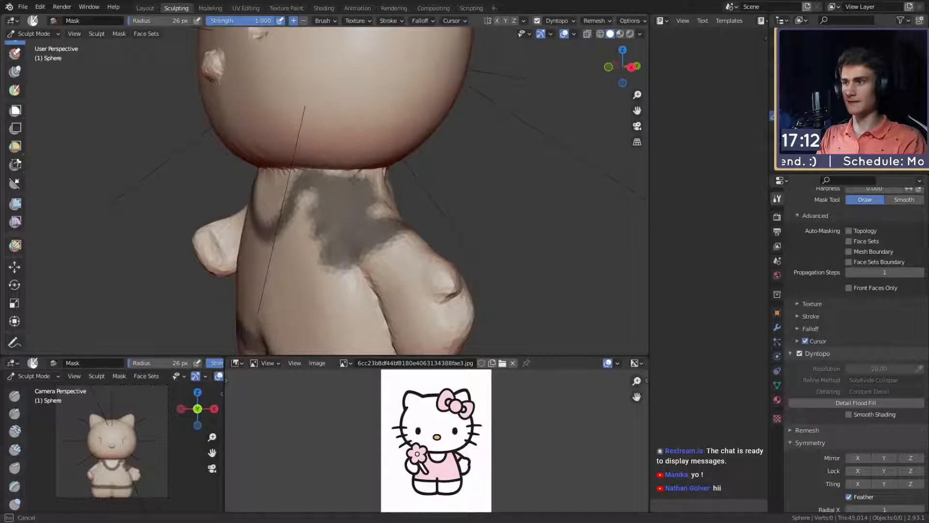
{"action": "middle_click_drag", "start_coordinate": [334, 179], "coordinate": [383, 175]}
{"action": "mouse_move", "coordinate": [384, 175]}
{"action": "left_mouse_down"}
{"action": "mouse_move", "coordinate": [349, 210]}
{"action": "mouse_move", "coordinate": [398, 226]}
{"action": "left_mouse_up"}
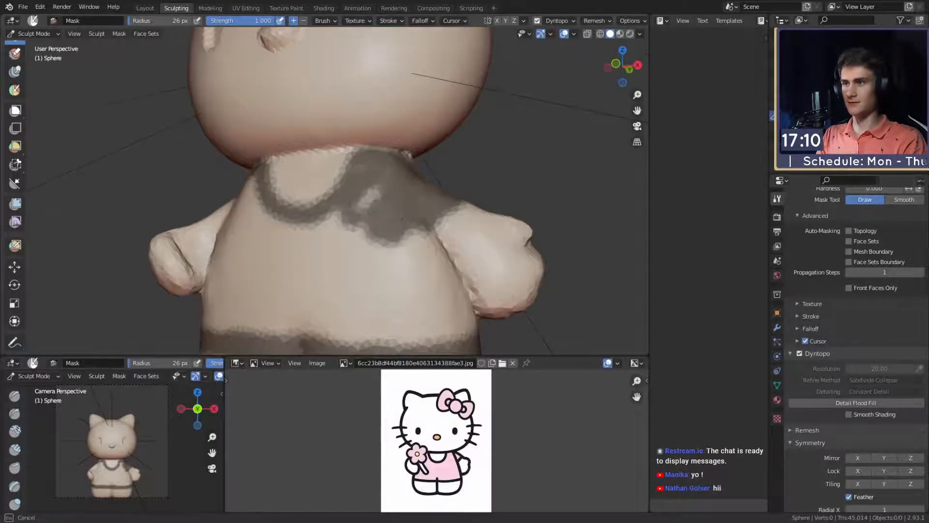
{"action": "middle_click_drag", "start_coordinate": [398, 226], "coordinate": [373, 211]}
{"action": "mouse_move", "coordinate": [373, 211]}
{"action": "left_mouse_down"}
{"action": "mouse_move", "coordinate": [415, 248]}
{"action": "mouse_move", "coordinate": [411, 209]}
{"action": "left_mouse_up"}
{"action": "middle_click_drag", "start_coordinate": [412, 209], "coordinate": [354, 203]}
{"action": "mouse_move", "coordinate": [354, 203]}
{"action": "left_mouse_down"}
{"action": "mouse_move", "coordinate": [399, 260]}
{"action": "mouse_move", "coordinate": [390, 264]}
{"action": "left_mouse_up"}
{"action": "middle_click_drag", "start_coordinate": [355, 208], "coordinate": [370, 200]}
- Fill the front of the torso with mask between the neckline and the hem band at a 40 px brush radius
{"action": "key", "text": "f"}
{"action": "left_click", "coordinate": [413, 239]}
{"action": "mouse_move", "coordinate": [404, 238]}
{"action": "left_mouse_down"}
{"action": "mouse_move", "coordinate": [427, 255]}
{"action": "mouse_move", "coordinate": [357, 156]}
{"action": "left_mouse_up"}
{"action": "left_click_drag", "start_coordinate": [342, 102], "coordinate": [326, 127]}
{"action": "middle_click_drag", "start_coordinate": [295, 154], "coordinate": [355, 179]}
{"action": "mouse_move", "coordinate": [355, 178]}
{"action": "left_mouse_down"}
{"action": "mouse_move", "coordinate": [327, 186]}
{"action": "mouse_move", "coordinate": [411, 268]}
{"action": "mouse_move", "coordinate": [399, 180]}
{"action": "mouse_move", "coordinate": [382, 220]}
{"action": "mouse_move", "coordinate": [296, 237]}
{"action": "left_mouse_up"}
{"action": "left_click_drag", "start_coordinate": [451, 267], "coordinate": [426, 247]}
{"action": "middle_click_drag", "start_coordinate": [356, 231], "coordinate": [409, 246]}
{"action": "mouse_move", "coordinate": [321, 266]}
{"action": "left_mouse_down"}
{"action": "mouse_move", "coordinate": [264, 258]}
{"action": "mouse_move", "coordinate": [331, 246]}
{"action": "left_mouse_up"}
{"action": "middle_click_drag", "start_coordinate": [351, 165], "coordinate": [311, 139]}
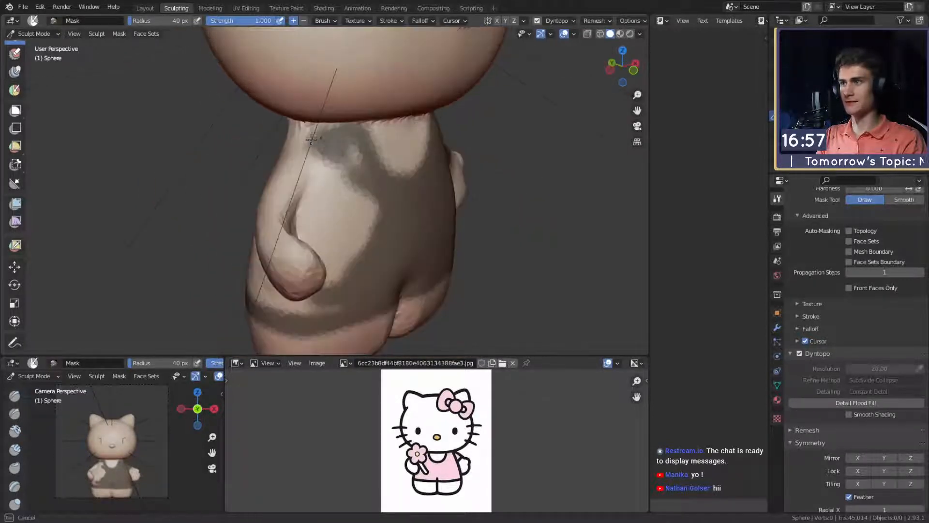
- Mask the character's right shoulder, chest side and the area around that arm at a 40 px brush radius
{"action": "left_click_drag", "start_coordinate": [312, 138], "coordinate": [332, 216]}
{"action": "middle_click_drag", "start_coordinate": [341, 206], "coordinate": [321, 194]}
{"action": "left_click_drag", "start_coordinate": [327, 158], "coordinate": [352, 213]}
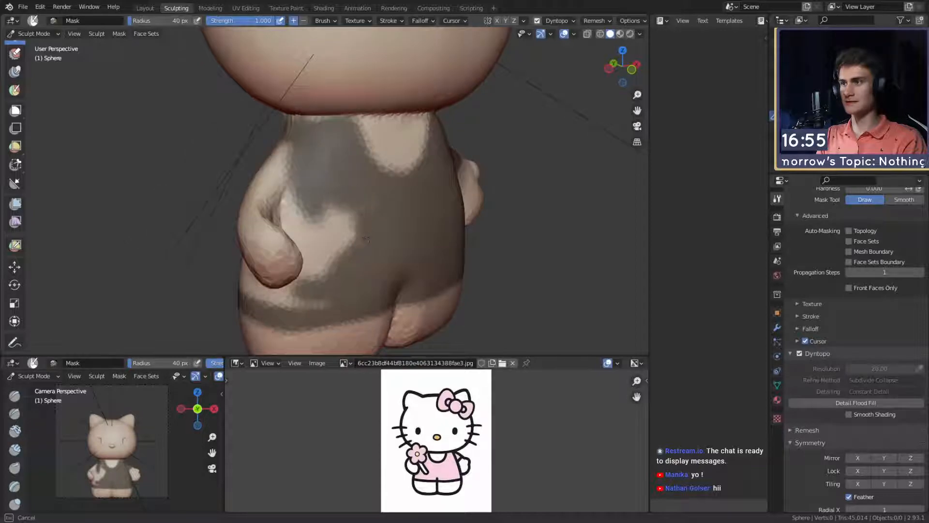
{"action": "middle_click_drag", "start_coordinate": [346, 203], "coordinate": [295, 167]}
{"action": "left_click_drag", "start_coordinate": [286, 145], "coordinate": [269, 210]}
{"action": "middle_click_drag", "start_coordinate": [274, 203], "coordinate": [260, 195]}
{"action": "mouse_move", "coordinate": [260, 196]}
{"action": "left_mouse_down"}
{"action": "mouse_move", "coordinate": [253, 220]}
{"action": "mouse_move", "coordinate": [286, 166]}
{"action": "mouse_move", "coordinate": [275, 196]}
{"action": "left_mouse_up"}
{"action": "middle_click_drag", "start_coordinate": [270, 213], "coordinate": [334, 174]}
- Fill the gaps beneath the character's right arm with mask at a 25 px brush radius
{"action": "key", "text": "bracketleft"}
{"action": "key", "text": "bracketleft"}
{"action": "key", "text": "bracketleft"}
{"action": "key", "text": "bracketleft"}
{"action": "left_click_drag", "start_coordinate": [346, 185], "coordinate": [332, 173]}
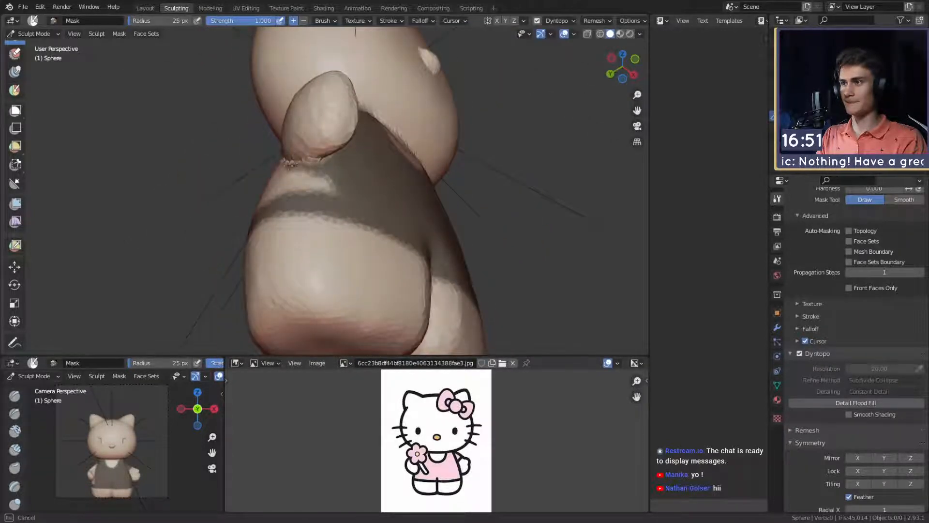
{"action": "left_click_drag", "start_coordinate": [377, 203], "coordinate": [367, 196]}
{"action": "middle_click_drag", "start_coordinate": [366, 196], "coordinate": [382, 252]}
- Mask the side and upper part of the character's right arm as a short sleeve, finishing at a 34 px radius
{"action": "key", "text": "f"}
{"action": "left_click", "coordinate": [394, 261]}
{"action": "left_click_drag", "start_coordinate": [393, 266], "coordinate": [341, 195]}
{"action": "mouse_move", "coordinate": [341, 194]}
{"action": "middle_mouse_down"}
{"action": "mouse_move", "coordinate": [349, 201]}
{"action": "mouse_move", "coordinate": [257, 211]}
{"action": "mouse_move", "coordinate": [388, 221]}
{"action": "middle_mouse_up"}
{"action": "key", "text": "bracketleft"}
{"action": "key", "text": "bracketleft"}
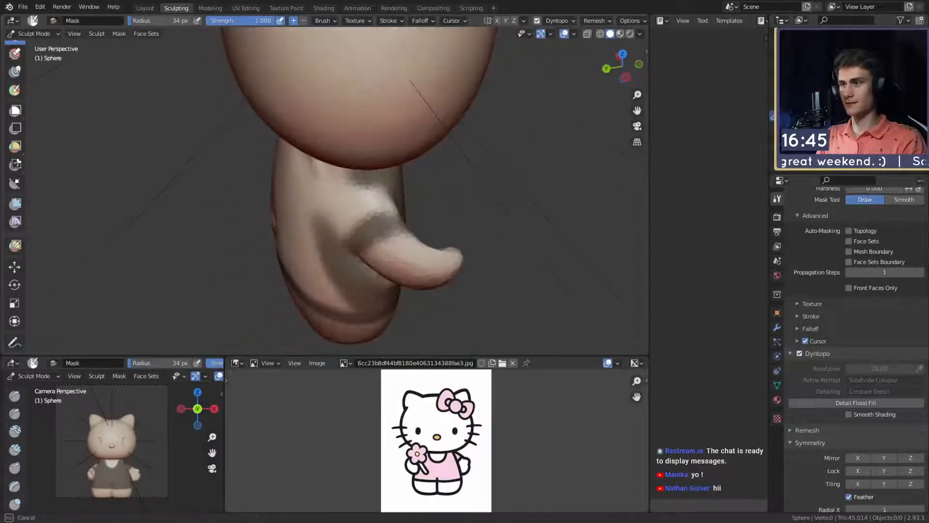
{"action": "mouse_move", "coordinate": [370, 210]}
{"action": "left_mouse_down"}
{"action": "mouse_move", "coordinate": [345, 225]}
{"action": "mouse_move", "coordinate": [348, 238]}
{"action": "left_mouse_up"}
{"action": "middle_click_drag", "start_coordinate": [349, 227], "coordinate": [296, 218]}
{"action": "left_click_drag", "start_coordinate": [296, 211], "coordinate": [299, 199]}
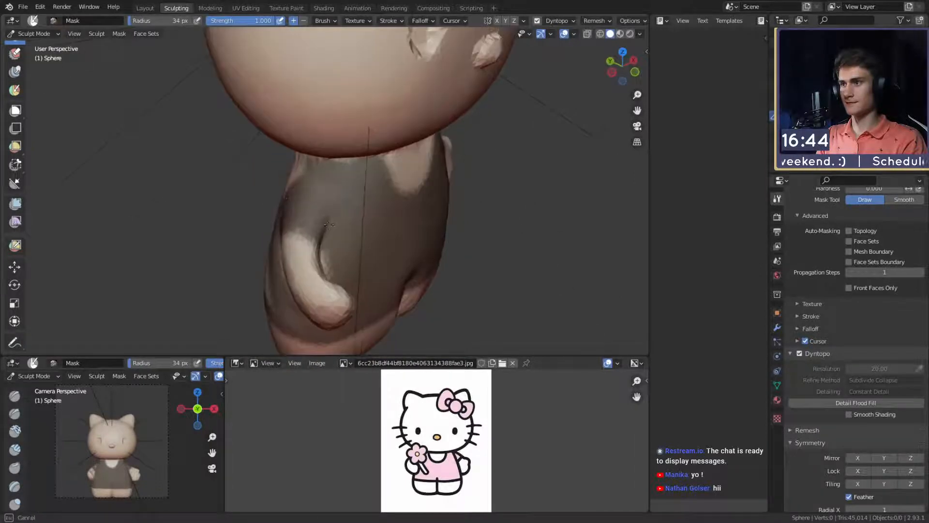
- Mask a U-shaped neckline on the character's back below the head at a 34 px brush radius
{"action": "middle_click_drag", "start_coordinate": [301, 197], "coordinate": [358, 180]}
{"action": "middle_click_drag", "start_coordinate": [321, 146], "coordinate": [379, 180]}
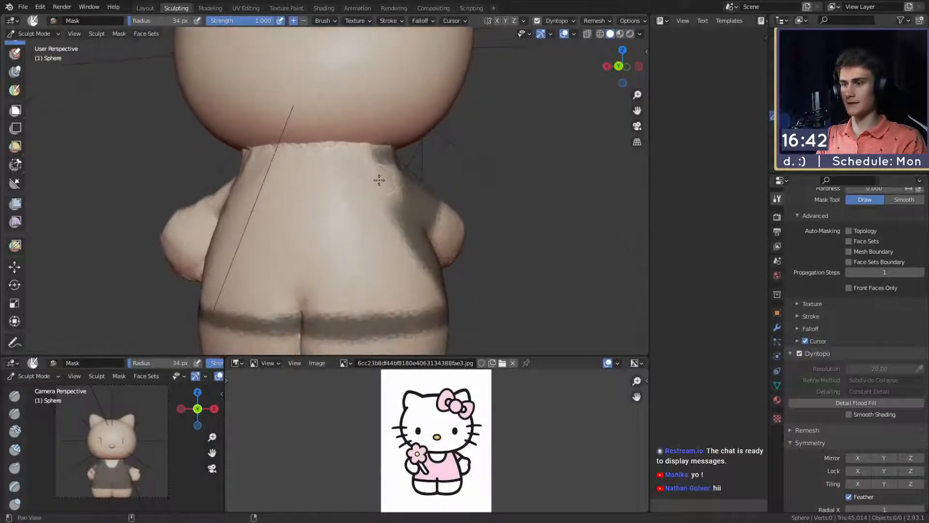
{"action": "middle_click_drag", "start_coordinate": [309, 200], "coordinate": [370, 155]}
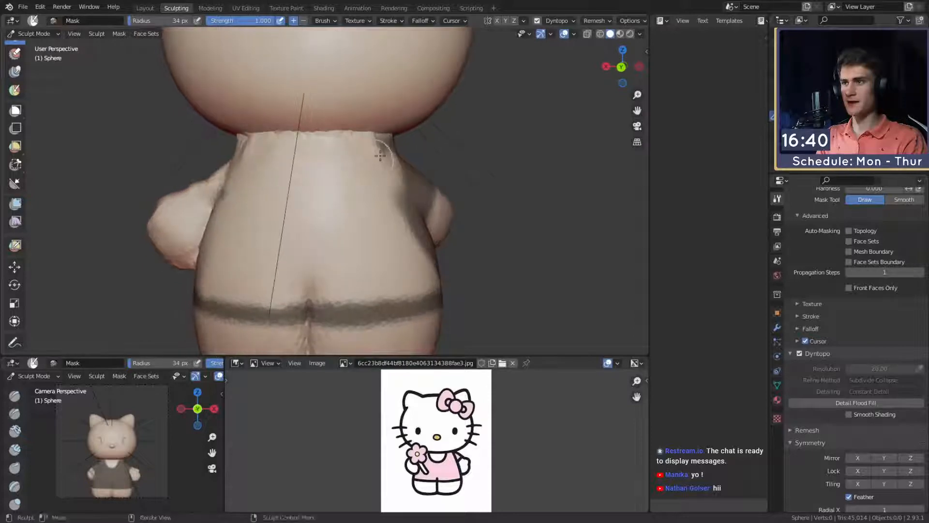
{"action": "mouse_move", "coordinate": [382, 138]}
{"action": "left_mouse_down"}
{"action": "mouse_move", "coordinate": [346, 193]}
{"action": "mouse_move", "coordinate": [274, 137]}
{"action": "mouse_move", "coordinate": [365, 170]}
{"action": "left_mouse_up"}
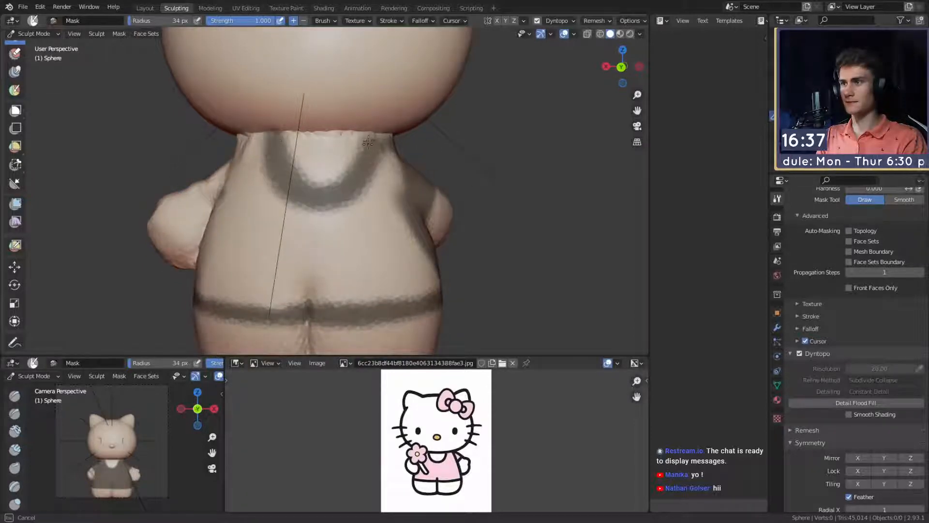
{"action": "middle_click_drag", "start_coordinate": [381, 149], "coordinate": [354, 151]}
{"action": "mouse_move", "coordinate": [354, 157]}
{"action": "left_mouse_down"}
{"action": "mouse_move", "coordinate": [342, 188]}
{"action": "mouse_move", "coordinate": [367, 207]}
{"action": "mouse_move", "coordinate": [326, 189]}
{"action": "left_mouse_up"}
- Fill the centre and right half of the character's back with mask down to the hem band
{"action": "middle_click_drag", "start_coordinate": [326, 189], "coordinate": [351, 188]}
{"action": "mouse_move", "coordinate": [281, 199]}
{"action": "left_mouse_down"}
{"action": "mouse_move", "coordinate": [323, 238]}
{"action": "mouse_move", "coordinate": [315, 262]}
{"action": "mouse_move", "coordinate": [333, 268]}
{"action": "left_mouse_up"}
{"action": "middle_click_drag", "start_coordinate": [331, 264], "coordinate": [334, 237]}
{"action": "mouse_move", "coordinate": [335, 237]}
{"action": "left_mouse_down"}
{"action": "mouse_move", "coordinate": [345, 282]}
{"action": "mouse_move", "coordinate": [412, 278]}
{"action": "mouse_move", "coordinate": [380, 245]}
{"action": "left_mouse_up"}
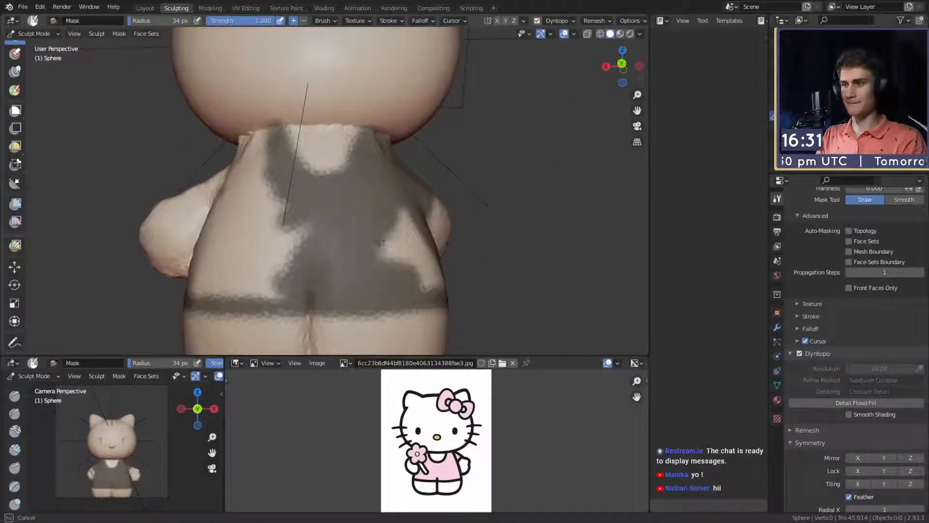
{"action": "middle_click_drag", "start_coordinate": [379, 244], "coordinate": [375, 201], "text": "shift"}
{"action": "middle_click_drag", "start_coordinate": [375, 201], "coordinate": [346, 203]}
{"action": "left_click_drag", "start_coordinate": [325, 226], "coordinate": [389, 237]}
{"action": "middle_click_drag", "start_coordinate": [391, 242], "coordinate": [342, 249]}
{"action": "left_click_drag", "start_coordinate": [342, 249], "coordinate": [291, 160]}
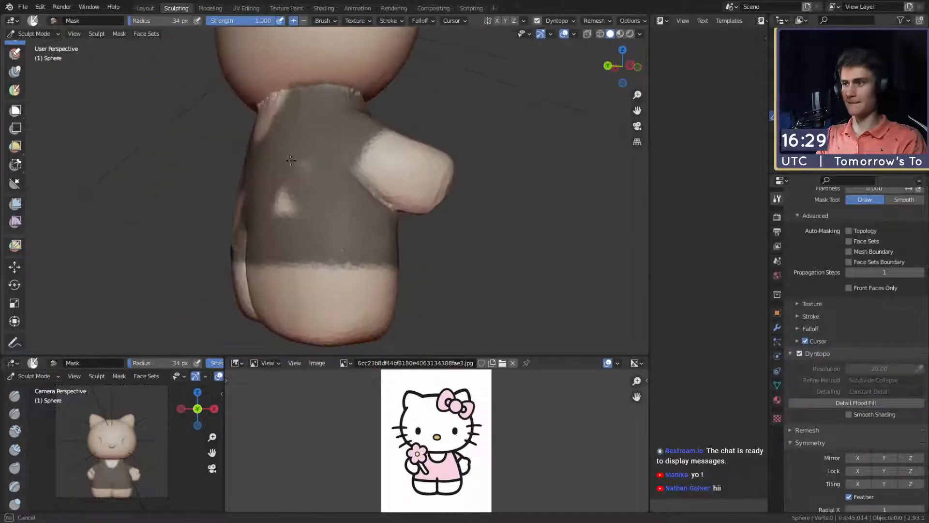
{"action": "left_click_drag", "start_coordinate": [276, 191], "coordinate": [283, 213]}
{"action": "middle_click_drag", "start_coordinate": [283, 213], "coordinate": [399, 213]}
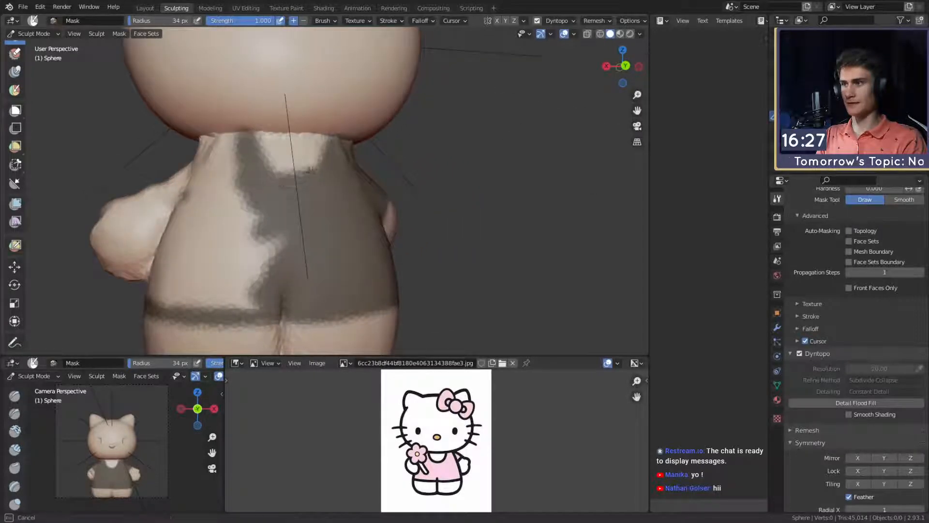
- Fill the remaining left half of the back, the side and the shoulder with mask at a 50 px brush radius
{"action": "middle_click_drag", "start_coordinate": [312, 171], "coordinate": [378, 199], "text": "shift"}
{"action": "middle_click_drag", "start_coordinate": [377, 198], "coordinate": [340, 203]}
{"action": "key", "text": "f"}
{"action": "left_click", "coordinate": [351, 203]}
{"action": "mouse_move", "coordinate": [341, 196]}
{"action": "left_mouse_down"}
{"action": "mouse_move", "coordinate": [375, 194]}
{"action": "mouse_move", "coordinate": [392, 169]}
{"action": "mouse_move", "coordinate": [339, 182]}
{"action": "left_mouse_up"}
{"action": "middle_click_drag", "start_coordinate": [331, 192], "coordinate": [370, 192]}
{"action": "middle_click_drag", "start_coordinate": [370, 192], "coordinate": [378, 116], "text": "shift"}
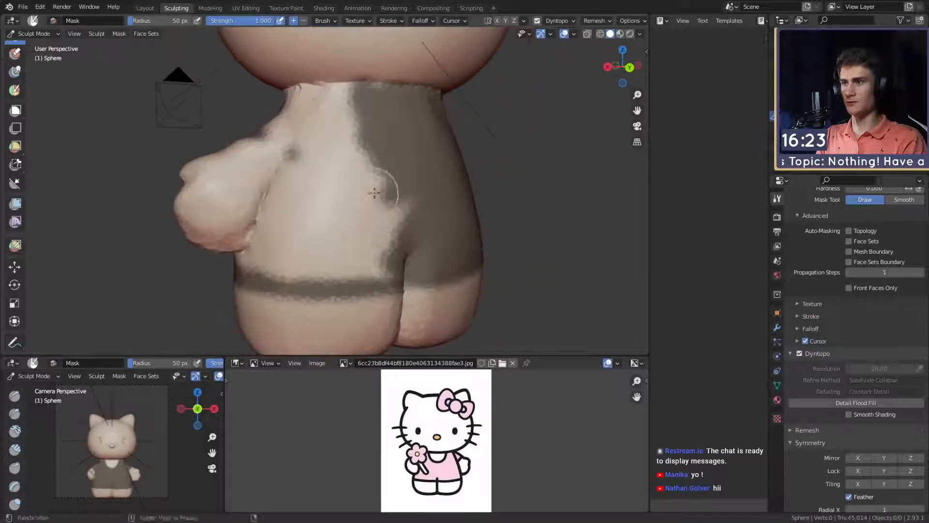
{"action": "mouse_move", "coordinate": [375, 260]}
{"action": "left_mouse_down"}
{"action": "mouse_move", "coordinate": [278, 261]}
{"action": "mouse_move", "coordinate": [274, 219]}
{"action": "mouse_move", "coordinate": [310, 145]}
{"action": "mouse_move", "coordinate": [358, 204]}
{"action": "mouse_move", "coordinate": [361, 232]}
{"action": "mouse_move", "coordinate": [316, 218]}
{"action": "mouse_move", "coordinate": [338, 104]}
{"action": "left_mouse_up"}
{"action": "mouse_move", "coordinate": [333, 148]}
{"action": "middle_mouse_down", "text": "shift"}
{"action": "mouse_move", "coordinate": [324, 180]}
{"action": "mouse_move", "coordinate": [341, 186]}
{"action": "middle_mouse_up", "text": "shift"}
{"action": "mouse_move", "coordinate": [339, 194]}
{"action": "left_mouse_down"}
{"action": "mouse_move", "coordinate": [273, 162]}
{"action": "mouse_move", "coordinate": [284, 140]}
{"action": "left_mouse_up"}
{"action": "middle_click_drag", "start_coordinate": [307, 132], "coordinate": [312, 160]}
{"action": "left_click_drag", "start_coordinate": [253, 182], "coordinate": [262, 188]}
{"action": "mouse_move", "coordinate": [281, 170]}
{"action": "left_mouse_down", "text": "alt"}
{"action": "mouse_move", "coordinate": [414, 141]}
{"action": "mouse_move", "coordinate": [387, 216]}
{"action": "mouse_move", "coordinate": [366, 195]}
{"action": "left_mouse_up", "text": "alt"}
{"action": "scroll", "coordinate": [415, 141], "scroll_direction": "down", "scroll_amount": 6}
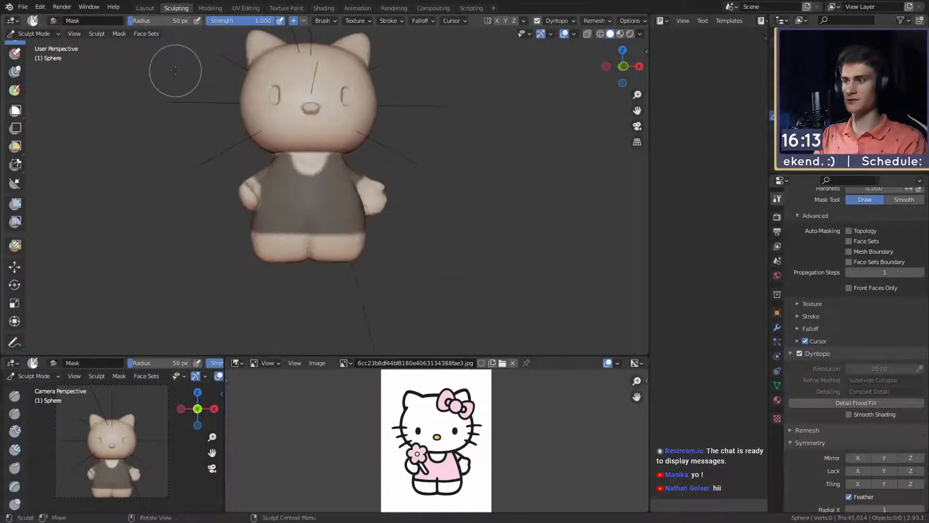
- Clean up the dress mask around the shoulders, arms and sides at a 39 px brush radius
{"action": "left_click_drag", "start_coordinate": [333, 216], "coordinate": [335, 174], "text": "alt+shift"}
{"action": "mouse_move", "coordinate": [353, 186]}
{"action": "left_mouse_down", "text": "alt"}
{"action": "mouse_move", "coordinate": [263, 197]}
{"action": "mouse_move", "coordinate": [290, 164]}
{"action": "left_mouse_up", "text": "alt"}
{"action": "mouse_move", "coordinate": [307, 186]}
{"action": "left_mouse_down", "text": "alt"}
{"action": "mouse_move", "coordinate": [318, 186]}
{"action": "mouse_move", "coordinate": [274, 196]}
{"action": "left_mouse_up", "text": "alt"}
{"action": "key", "text": "f"}
{"action": "left_click", "coordinate": [338, 180]}
{"action": "left_click_drag", "start_coordinate": [272, 195], "coordinate": [370, 181], "text": "alt"}
{"action": "left_click_drag", "start_coordinate": [380, 188], "coordinate": [276, 189], "text": "alt"}
{"action": "mouse_move", "coordinate": [298, 185]}
{"action": "left_mouse_down", "text": "ctrl"}
{"action": "mouse_move", "coordinate": [347, 198]}
{"action": "mouse_move", "coordinate": [287, 195]}
{"action": "left_mouse_up", "text": "ctrl"}
{"action": "left_click_drag", "start_coordinate": [280, 194], "coordinate": [356, 203], "text": "ctrl"}
{"action": "left_click_drag", "start_coordinate": [382, 199], "coordinate": [341, 196], "text": "alt"}
{"action": "mouse_move", "coordinate": [443, 193]}
{"action": "left_mouse_down", "text": "alt"}
{"action": "mouse_move", "coordinate": [365, 205]}
{"action": "mouse_move", "coordinate": [348, 196]}
{"action": "mouse_move", "coordinate": [372, 194]}
{"action": "mouse_move", "coordinate": [241, 201]}
{"action": "mouse_move", "coordinate": [349, 229]}
{"action": "left_mouse_up", "text": "alt"}
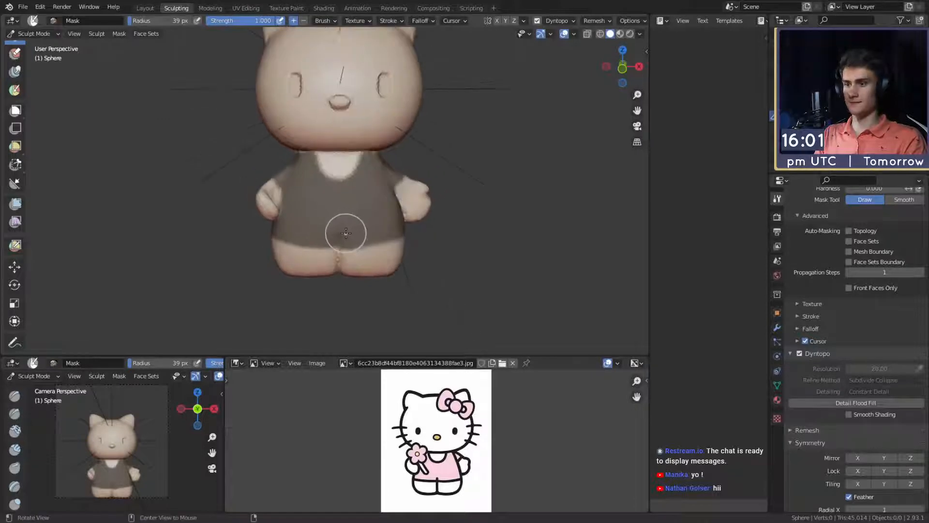
- Invert the mask so that only the dress area stays editable
{"action": "scroll", "coordinate": [373, 201], "scroll_direction": "up", "scroll_amount": 3}
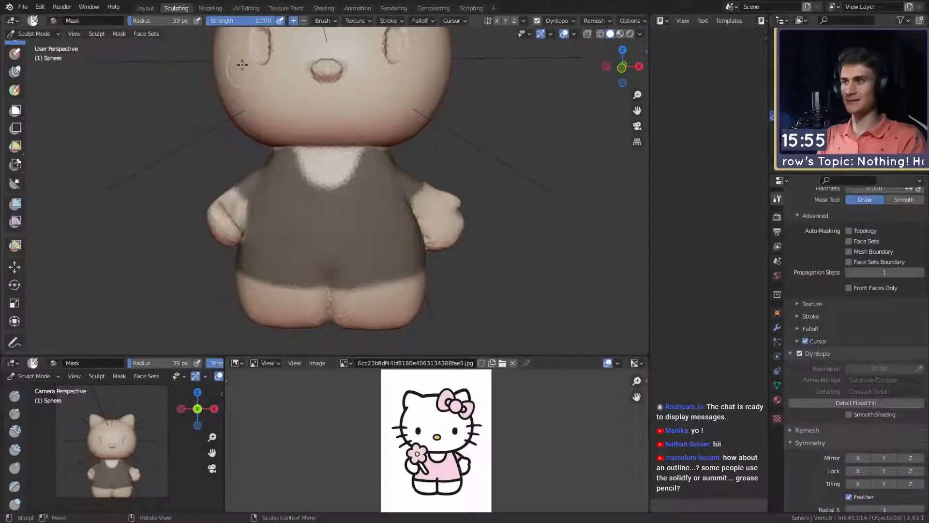
{"action": "middle_click_drag", "start_coordinate": [358, 205], "coordinate": [352, 193], "text": "shift"}
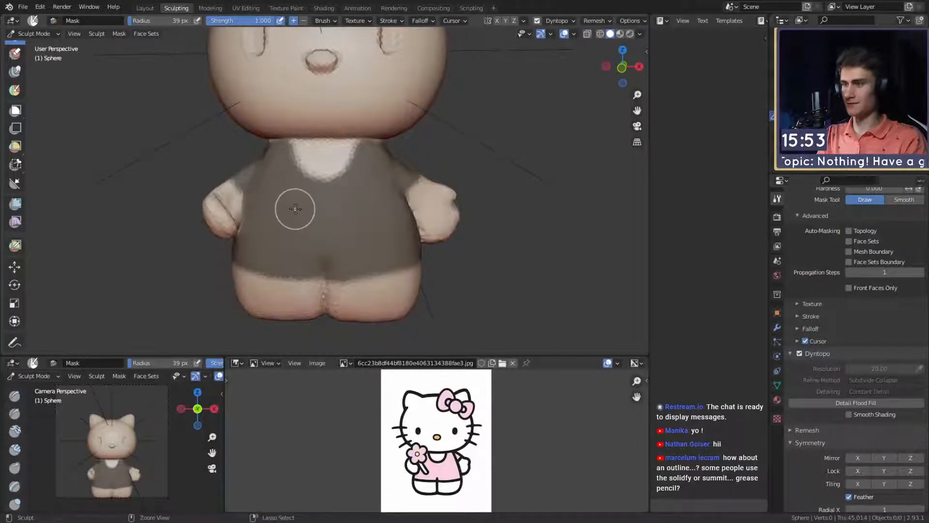
{"action": "key", "text": "ctrl+i"}
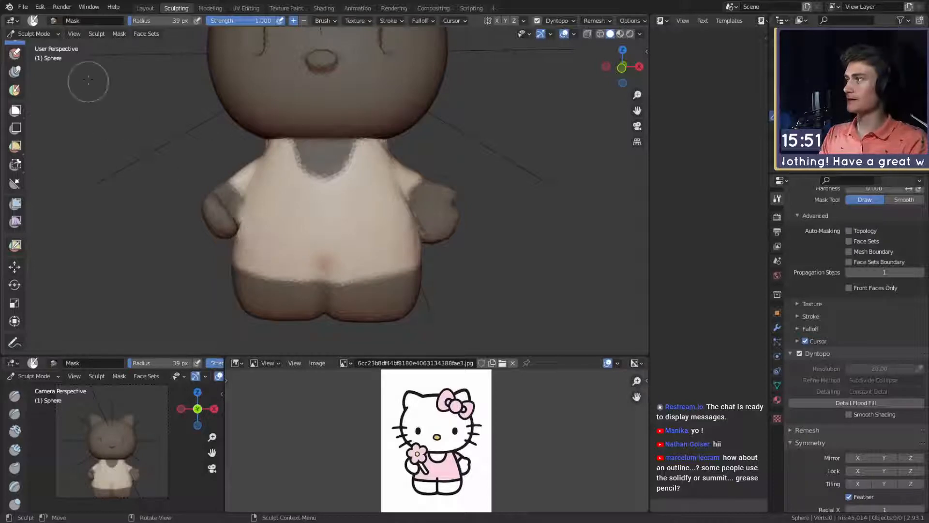
{"action": "mouse_move", "coordinate": [346, 188]}
{"action": "middle_mouse_down", "text": "shift"}
{"action": "mouse_move", "coordinate": [342, 211]}
{"action": "mouse_move", "coordinate": [338, 197]}
{"action": "middle_mouse_up", "text": "shift"}
{"action": "key", "text": "c"}
{"action": "key", "text": "f"}
{"action": "left_click", "coordinate": [340, 181]}
{"action": "left_click_drag", "start_coordinate": [338, 181], "coordinate": [378, 208], "text": "alt"}
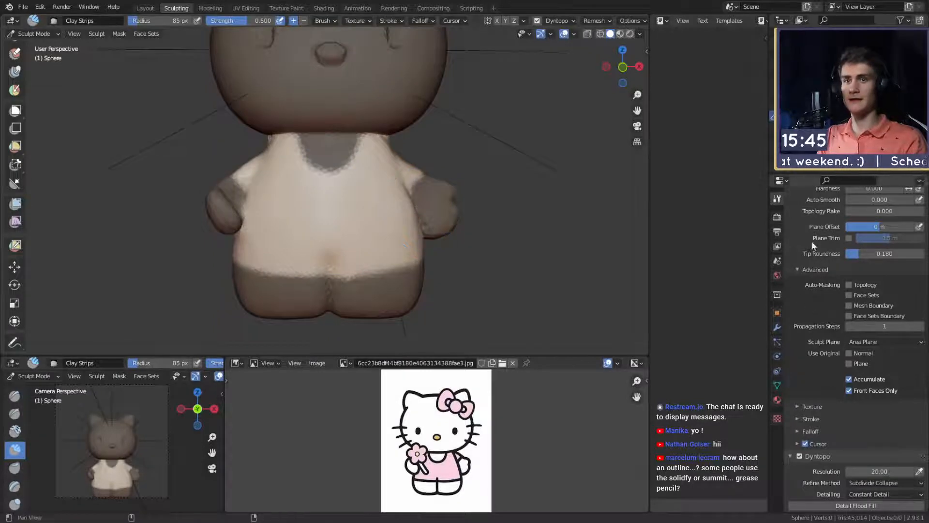
- Look through the scene's render settings and output dimensions
{"action": "scroll", "coordinate": [811, 240], "scroll_direction": "up", "scroll_amount": 10}
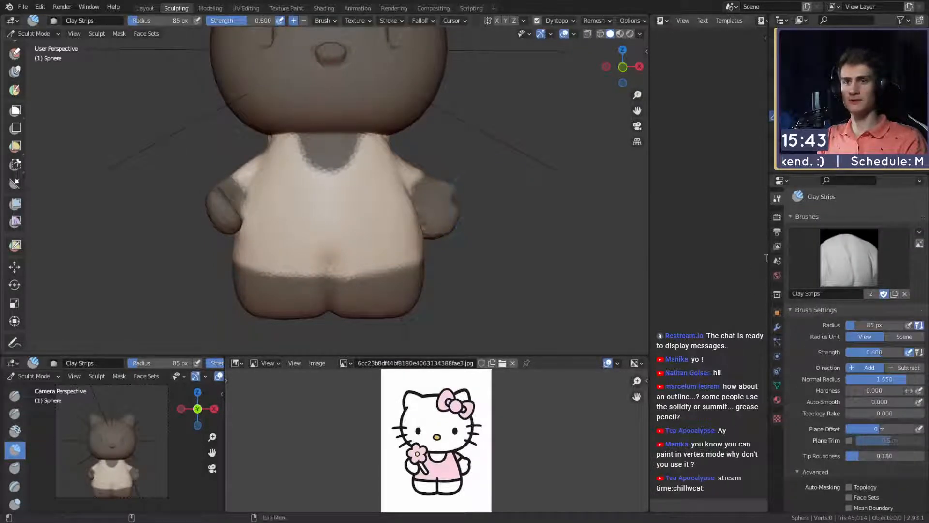
{"action": "left_click", "coordinate": [777, 219]}
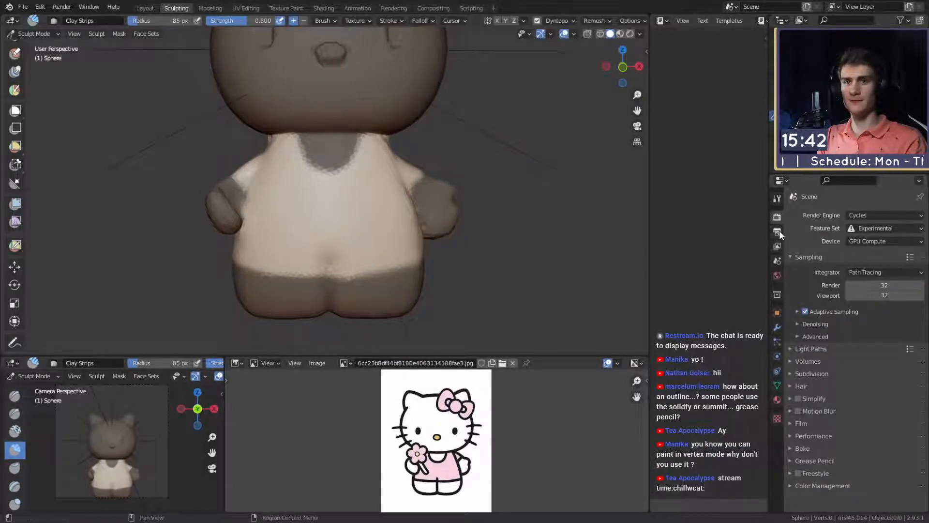
{"action": "left_click", "coordinate": [779, 232]}
{"action": "left_click", "coordinate": [778, 219]}
{"action": "left_click", "coordinate": [780, 231]}
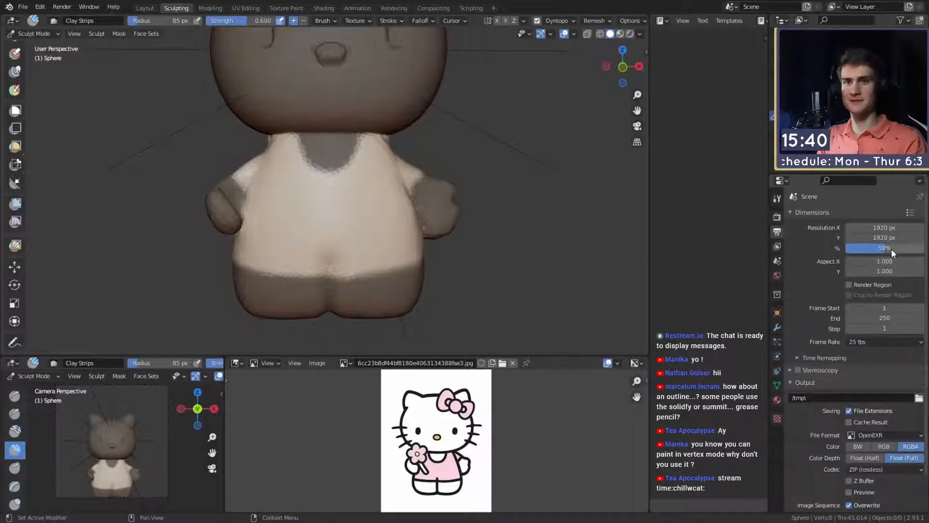
{"action": "left_click", "coordinate": [777, 217]}
{"action": "middle_click_drag", "start_coordinate": [369, 198], "coordinate": [372, 205]}
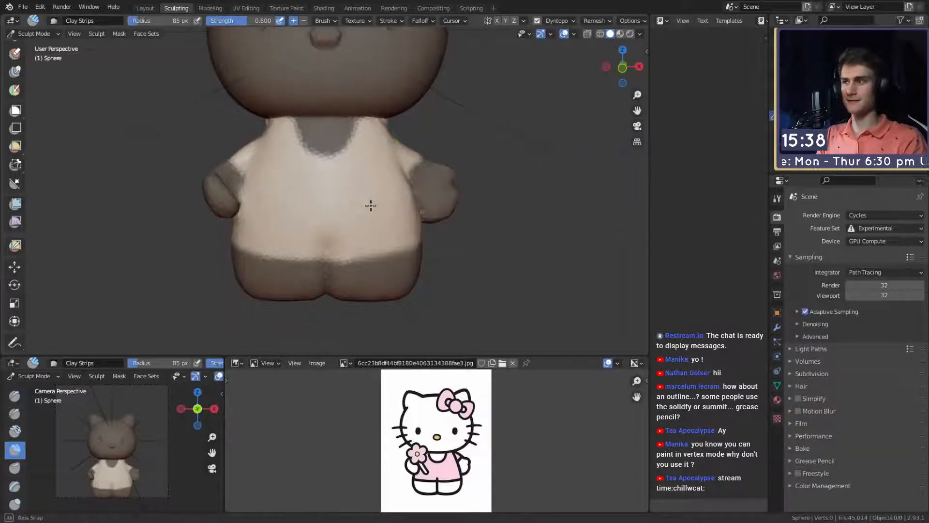
{"action": "key", "text": "m"}
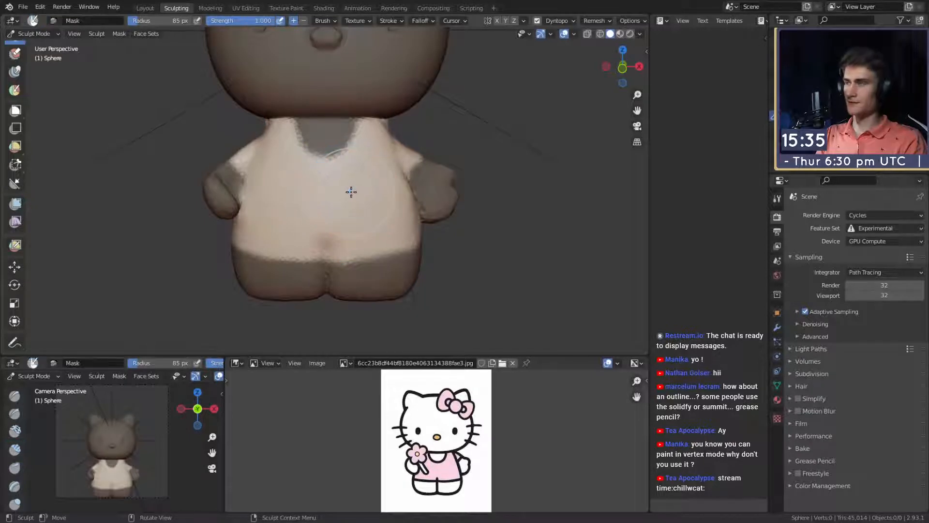
{"action": "key", "text": "f"}
{"action": "left_click", "coordinate": [369, 197]}
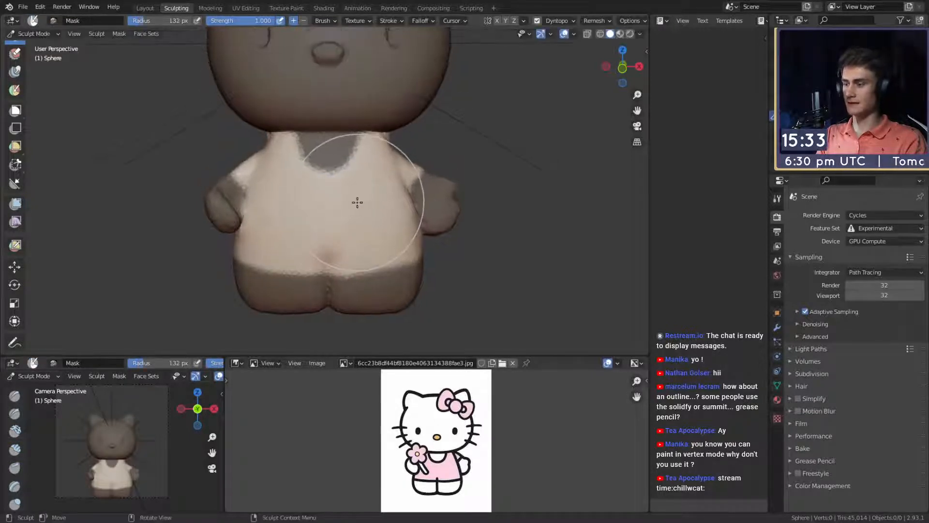
{"action": "key", "text": "k"}
{"action": "middle_click_drag", "start_coordinate": [369, 201], "coordinate": [358, 197]}
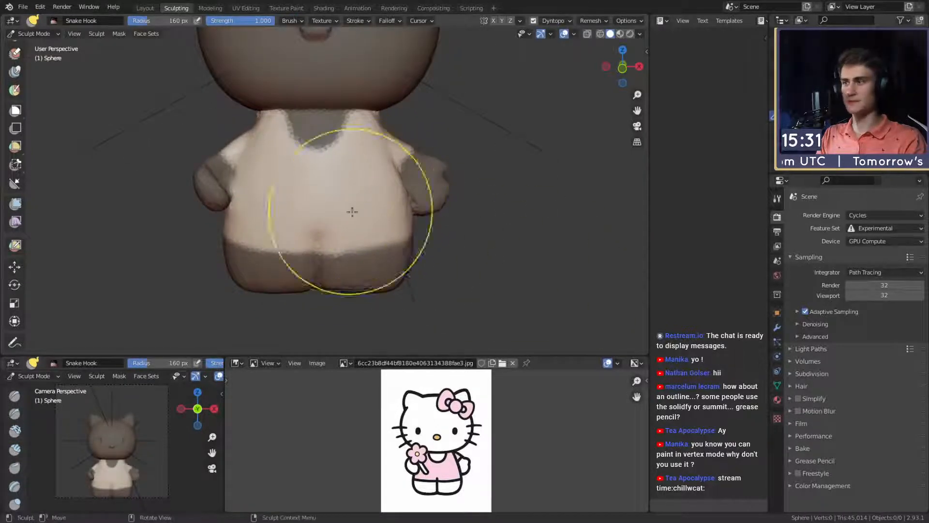
- Inflate the unmasked dress area with the Mesh Filter at strength 1.000, clear the mask and inspect the back
{"action": "left_click", "coordinate": [19, 208]}
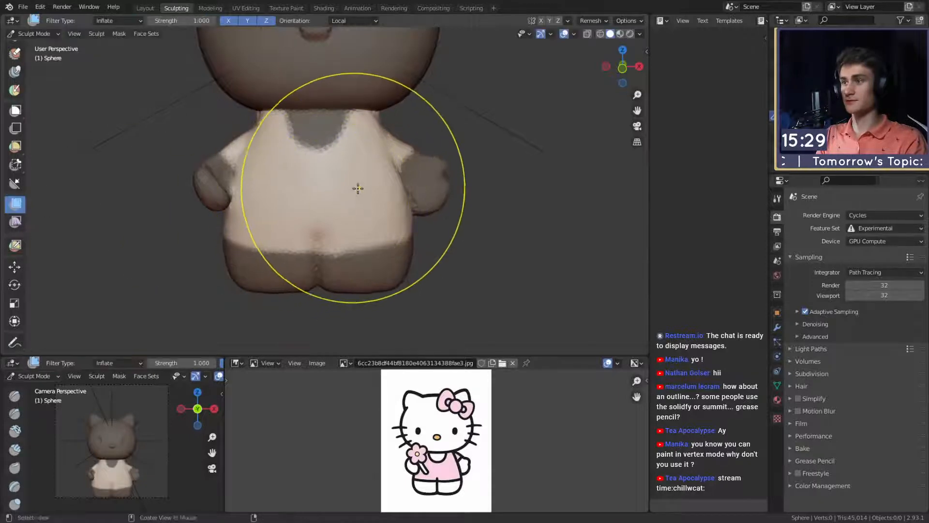
{"action": "mouse_move", "coordinate": [357, 189]}
{"action": "middle_mouse_down"}
{"action": "mouse_move", "coordinate": [390, 205]}
{"action": "mouse_move", "coordinate": [393, 189]}
{"action": "middle_mouse_up"}
{"action": "left_click_drag", "start_coordinate": [385, 189], "coordinate": [405, 189]}
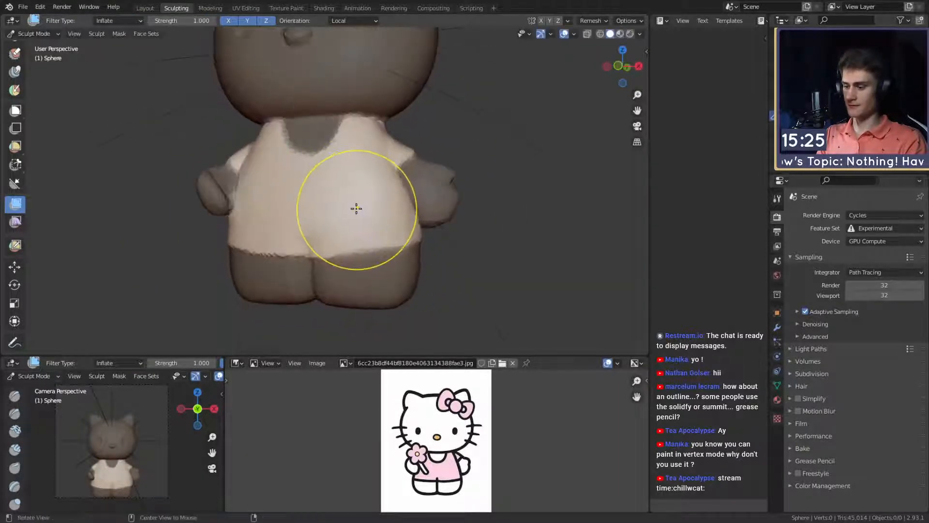
{"action": "key", "text": "alt+m"}
{"action": "middle_click_drag", "start_coordinate": [373, 214], "coordinate": [189, 215]}
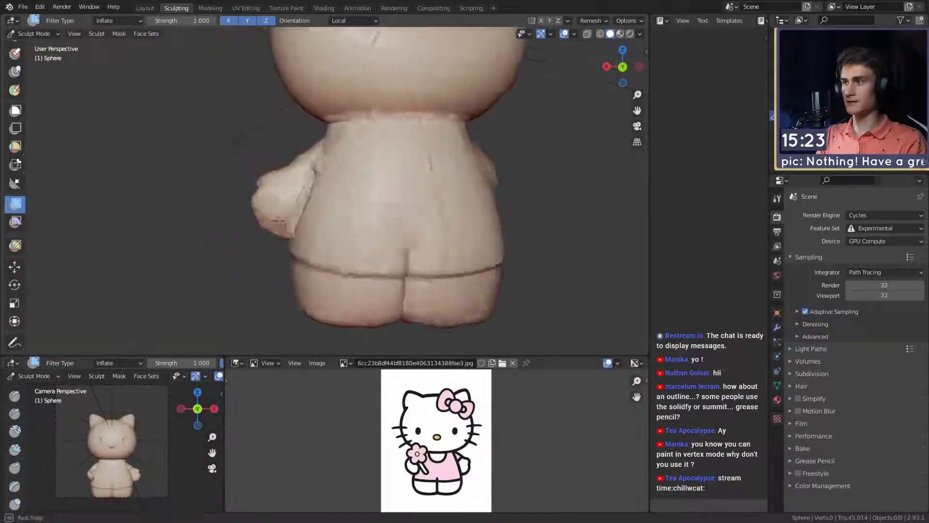
- Crease the join between the arm and the dress front with the Crease brush at 39 px radius
{"action": "scroll", "coordinate": [290, 208], "scroll_direction": "up", "scroll_amount": 2}
{"action": "middle_click_drag", "start_coordinate": [314, 205], "coordinate": [339, 189]}
{"action": "key", "text": "c"}
{"action": "middle_click_drag", "start_coordinate": [365, 238], "coordinate": [405, 222]}
{"action": "scroll", "coordinate": [365, 224], "scroll_direction": "down", "scroll_amount": 3}
{"action": "scroll", "coordinate": [301, 119], "scroll_direction": "up", "scroll_amount": 2}
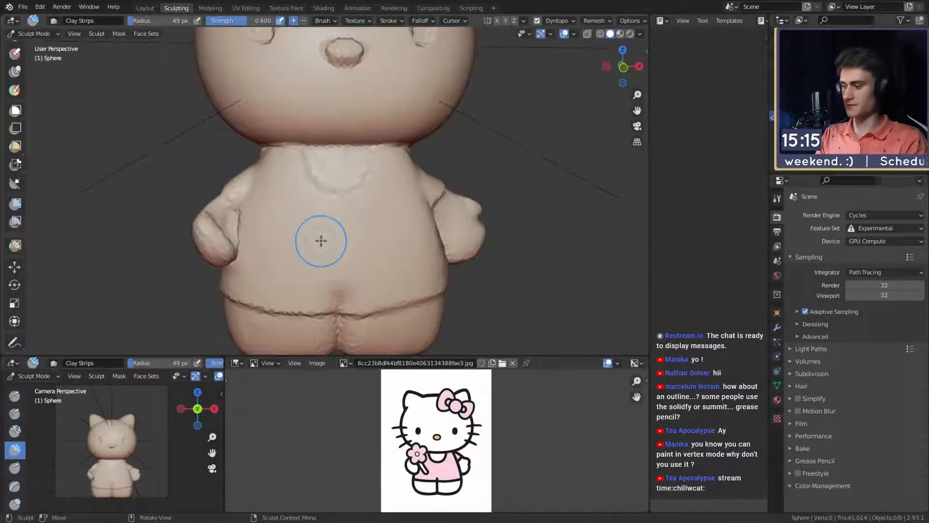
{"action": "mouse_move", "coordinate": [304, 219]}
{"action": "middle_mouse_down"}
{"action": "mouse_move", "coordinate": [327, 173]}
{"action": "mouse_move", "coordinate": [317, 208]}
{"action": "mouse_move", "coordinate": [305, 200]}
{"action": "middle_mouse_up"}
{"action": "scroll", "coordinate": [328, 173], "scroll_direction": "up", "scroll_amount": 3}
{"action": "key", "text": "shift+c"}
{"action": "key", "text": "f"}
{"action": "left_click", "coordinate": [313, 207]}
{"action": "scroll", "coordinate": [300, 204], "scroll_direction": "up", "scroll_amount": 1}
{"action": "left_click_drag", "start_coordinate": [290, 213], "coordinate": [298, 261]}
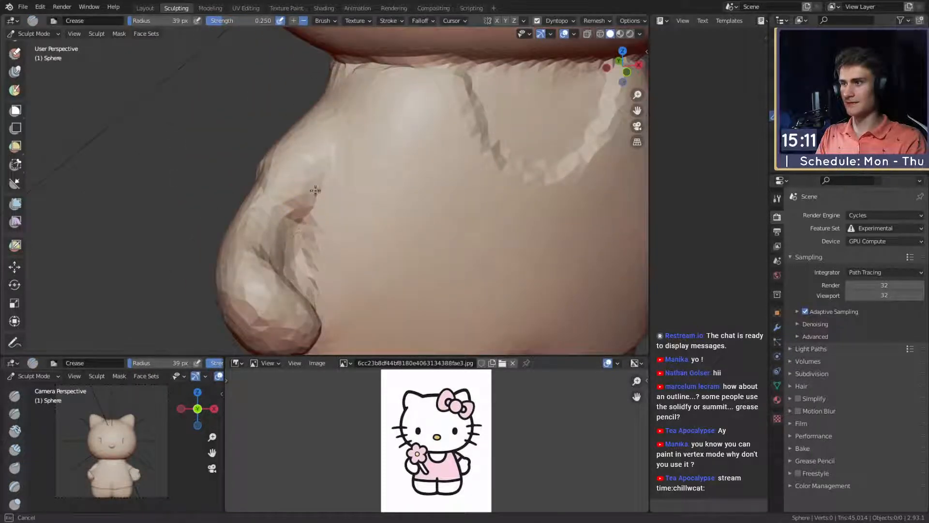
{"action": "mouse_move", "coordinate": [310, 215]}
{"action": "middle_mouse_down"}
{"action": "mouse_move", "coordinate": [286, 211]}
{"action": "mouse_move", "coordinate": [364, 184]}
{"action": "mouse_move", "coordinate": [312, 189]}
{"action": "middle_mouse_up"}
- Refine the shoulder, armpit and sleeve edge from the side with the Crease brush at 61, 72 and 52 px radius
{"action": "key", "text": "f"}
{"action": "left_click", "coordinate": [356, 183]}
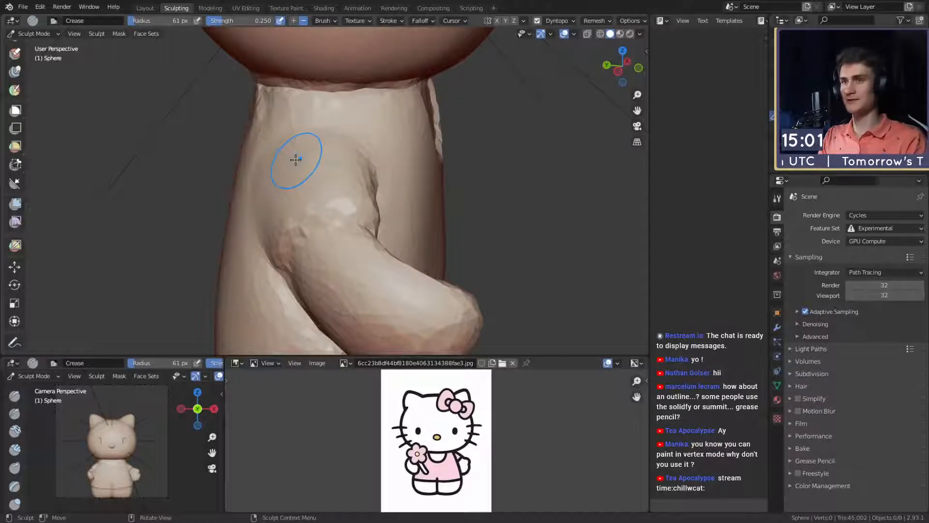
{"action": "middle_click_drag", "start_coordinate": [314, 192], "coordinate": [307, 199]}
{"action": "key", "text": "f"}
{"action": "left_click", "coordinate": [364, 203]}
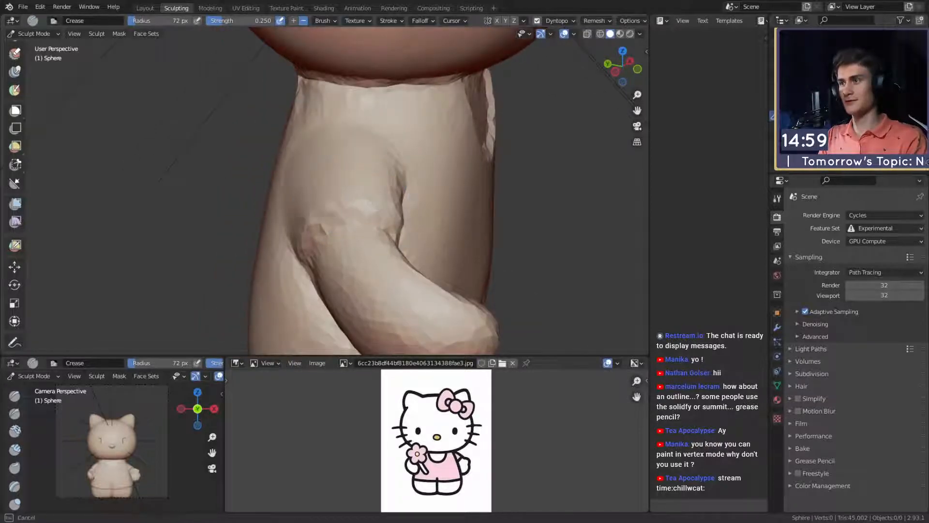
{"action": "middle_click_drag", "start_coordinate": [364, 203], "coordinate": [372, 194]}
{"action": "middle_click_drag", "start_coordinate": [331, 232], "coordinate": [305, 218]}
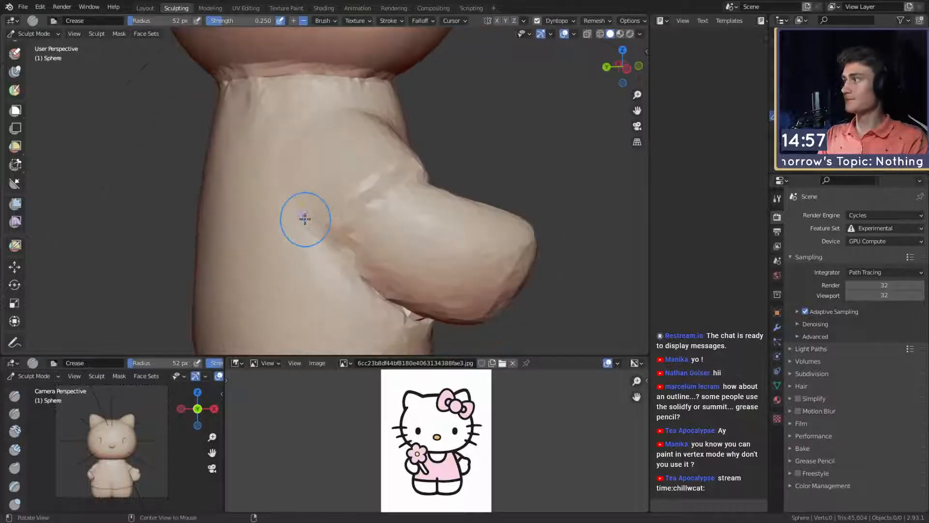
{"action": "mouse_move", "coordinate": [349, 194]}
{"action": "middle_mouse_down"}
{"action": "mouse_move", "coordinate": [373, 228]}
{"action": "mouse_move", "coordinate": [375, 213]}
{"action": "mouse_move", "coordinate": [366, 239]}
{"action": "middle_mouse_up"}
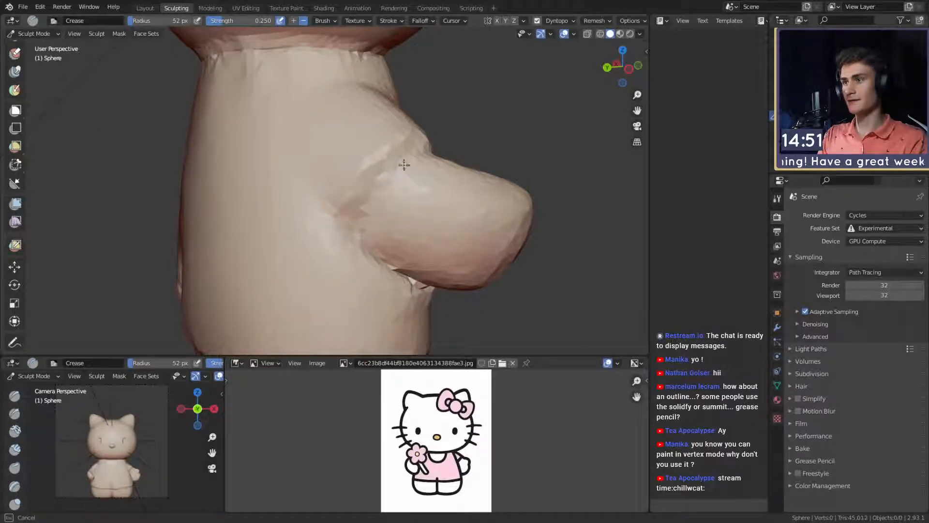
{"action": "mouse_move", "coordinate": [403, 282]}
{"action": "middle_mouse_down"}
{"action": "mouse_move", "coordinate": [319, 226]}
{"action": "mouse_move", "coordinate": [387, 204]}
{"action": "mouse_move", "coordinate": [330, 202]}
{"action": "mouse_move", "coordinate": [339, 203]}
{"action": "middle_mouse_up"}
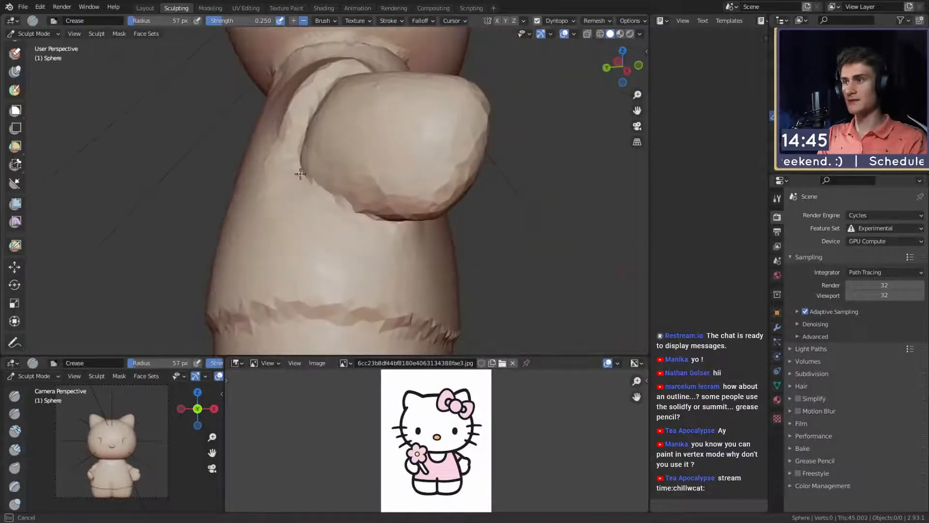
- Clean up the dress under and behind the arm with the Crease brush at 57 and 103 px radius
{"action": "mouse_move", "coordinate": [300, 173]}
{"action": "middle_mouse_down"}
{"action": "mouse_move", "coordinate": [377, 211]}
{"action": "mouse_move", "coordinate": [359, 175]}
{"action": "middle_mouse_up"}
{"action": "left_click_drag", "start_coordinate": [340, 235], "coordinate": [363, 227], "text": "shift"}
{"action": "key", "text": "f"}
{"action": "left_click", "coordinate": [375, 213]}
{"action": "left_click_drag", "start_coordinate": [376, 213], "coordinate": [347, 179], "text": "shift"}
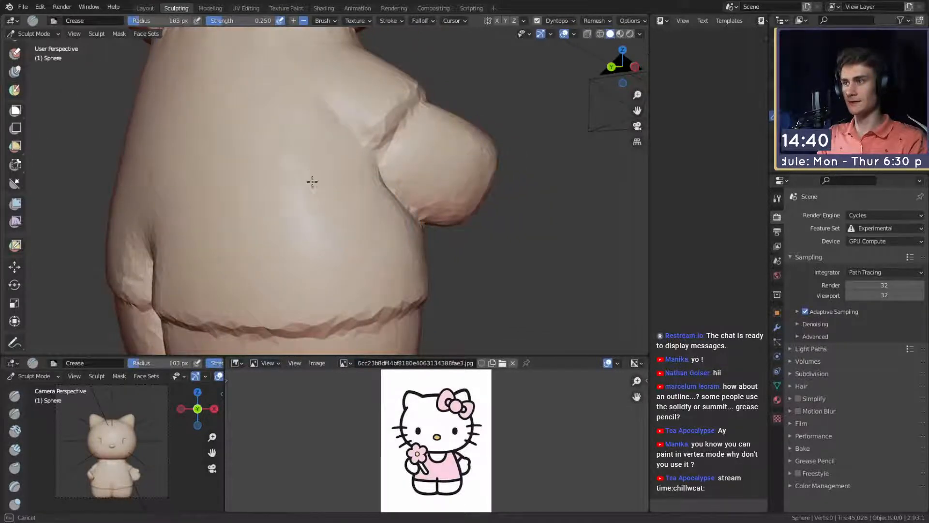
{"action": "mouse_move", "coordinate": [313, 181]}
{"action": "middle_mouse_down"}
{"action": "mouse_move", "coordinate": [397, 202]}
{"action": "mouse_move", "coordinate": [313, 197]}
{"action": "mouse_move", "coordinate": [314, 208]}
{"action": "mouse_move", "coordinate": [289, 216]}
{"action": "middle_mouse_up"}
{"action": "middle_click_drag", "start_coordinate": [266, 234], "coordinate": [326, 234], "text": "shift"}
- Touch up the sleeve edge and surrounding dress surface up close, adapting the brush radius to each area
{"action": "scroll", "coordinate": [326, 228], "scroll_direction": "up", "scroll_amount": 1}
{"action": "key", "text": "f"}
{"action": "left_click", "coordinate": [320, 217]}
{"action": "left_click_drag", "start_coordinate": [322, 214], "coordinate": [328, 201]}
{"action": "mouse_move", "coordinate": [326, 225]}
{"action": "middle_mouse_down"}
{"action": "mouse_move", "coordinate": [411, 179]}
{"action": "mouse_move", "coordinate": [339, 149]}
{"action": "middle_mouse_up"}
{"action": "mouse_move", "coordinate": [358, 249]}
{"action": "middle_mouse_down"}
{"action": "mouse_move", "coordinate": [378, 187]}
{"action": "mouse_move", "coordinate": [355, 167]}
{"action": "mouse_move", "coordinate": [307, 207]}
{"action": "mouse_move", "coordinate": [302, 195]}
{"action": "mouse_move", "coordinate": [284, 199]}
{"action": "middle_mouse_up"}
{"action": "key", "text": "f"}
{"action": "left_click", "coordinate": [405, 178]}
{"action": "key", "text": "f"}
{"action": "left_click", "coordinate": [278, 190]}
{"action": "key", "text": "f"}
{"action": "left_click", "coordinate": [299, 176]}
{"action": "left_click_drag", "start_coordinate": [313, 166], "coordinate": [312, 166]}
- Reshape the shoulder and arm from the front with the Grab brush at 160 and 191 px radius
{"action": "mouse_move", "coordinate": [312, 165]}
{"action": "middle_mouse_down"}
{"action": "mouse_move", "coordinate": [294, 164]}
{"action": "mouse_move", "coordinate": [422, 211]}
{"action": "middle_mouse_up"}
{"action": "key", "text": "f"}
{"action": "left_click", "coordinate": [398, 196]}
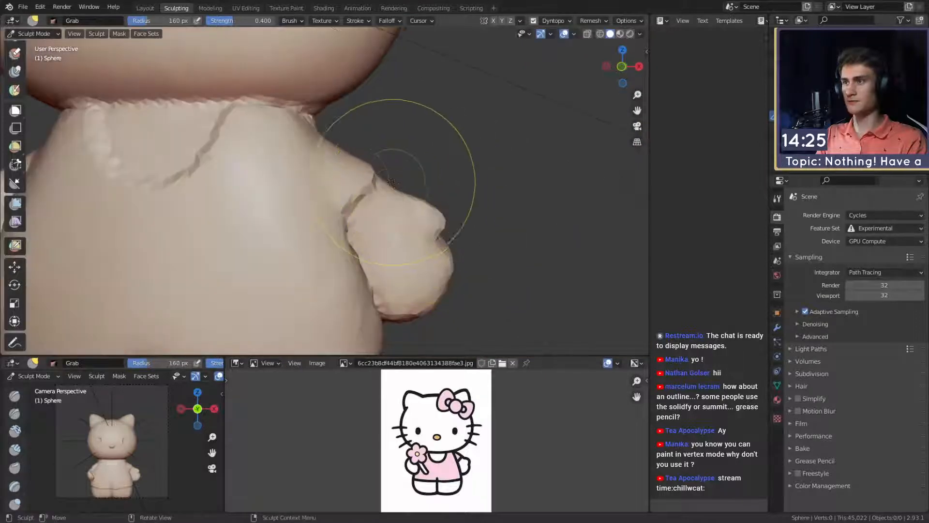
{"action": "left_click", "coordinate": [357, 160]}
{"action": "left_click_drag", "start_coordinate": [369, 187], "coordinate": [372, 181]}
{"action": "middle_click_drag", "start_coordinate": [373, 184], "coordinate": [369, 161], "text": "shift"}
{"action": "key", "text": "f"}
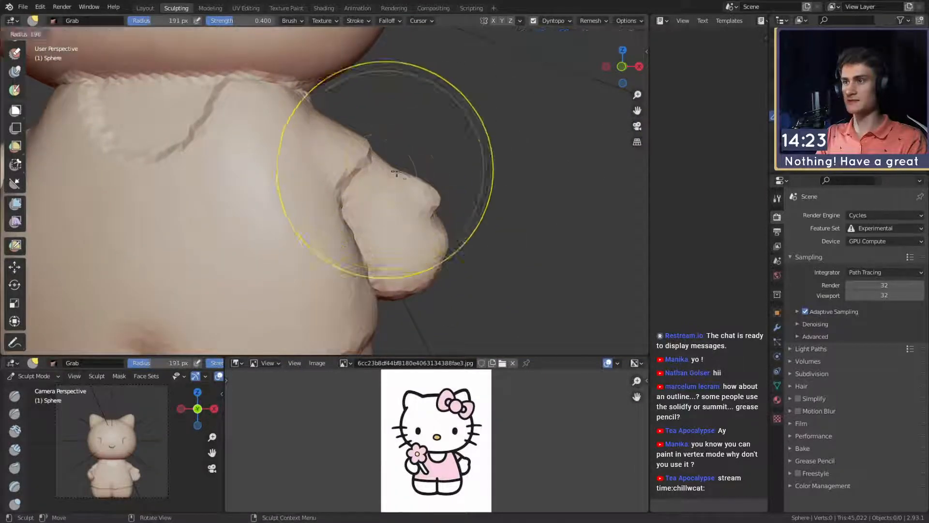
{"action": "left_click", "coordinate": [398, 172]}
- Adjust the arm and hand from the side and front with the Grab brush at 126 and 300 px radius
{"action": "mouse_move", "coordinate": [413, 252]}
{"action": "middle_mouse_down", "text": "shift"}
{"action": "mouse_move", "coordinate": [411, 180]}
{"action": "mouse_move", "coordinate": [365, 179]}
{"action": "mouse_move", "coordinate": [341, 203]}
{"action": "middle_mouse_up", "text": "shift"}
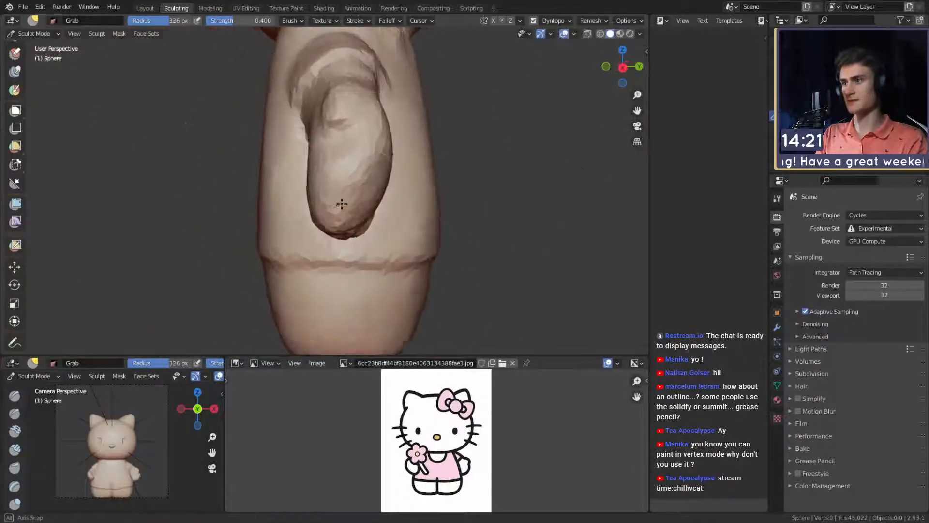
{"action": "key", "text": "f"}
{"action": "left_click", "coordinate": [354, 209]}
{"action": "left_click_drag", "start_coordinate": [354, 210], "coordinate": [360, 196]}
{"action": "middle_click_drag", "start_coordinate": [360, 196], "coordinate": [419, 207]}
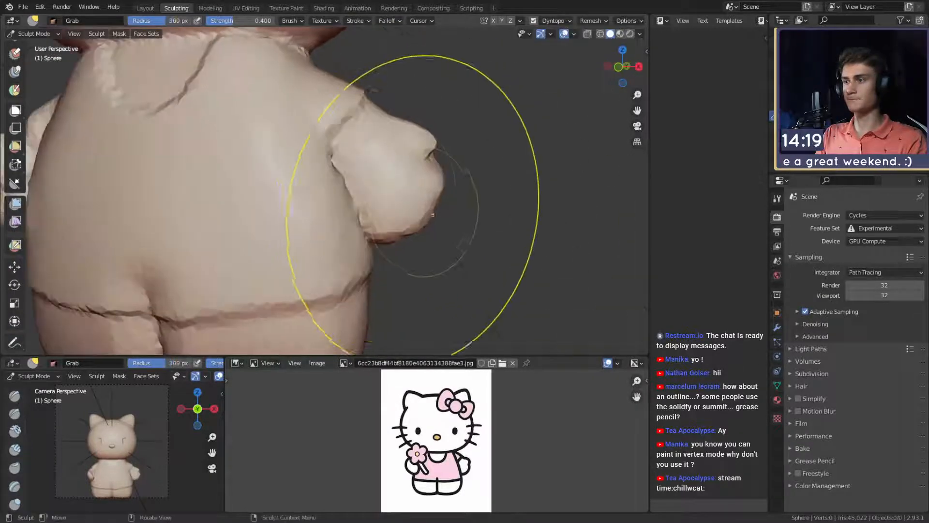
{"action": "middle_click_drag", "start_coordinate": [357, 165], "coordinate": [410, 169], "text": "shift"}
{"action": "scroll", "coordinate": [417, 186], "scroll_direction": "down", "scroll_amount": 5}
{"action": "middle_click_drag", "start_coordinate": [373, 196], "coordinate": [390, 217]}
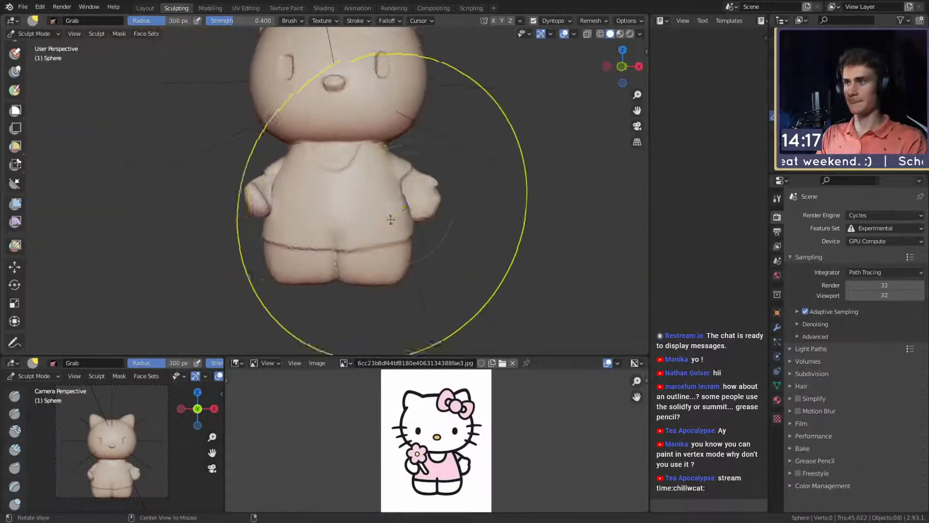
- Adjust the arm's side profile against the body with the Grab brush at 300 and 258 px radius
{"action": "scroll", "coordinate": [373, 205], "scroll_direction": "up", "scroll_amount": 4}
{"action": "middle_click_drag", "start_coordinate": [348, 191], "coordinate": [382, 203]}
{"action": "key", "text": "f"}
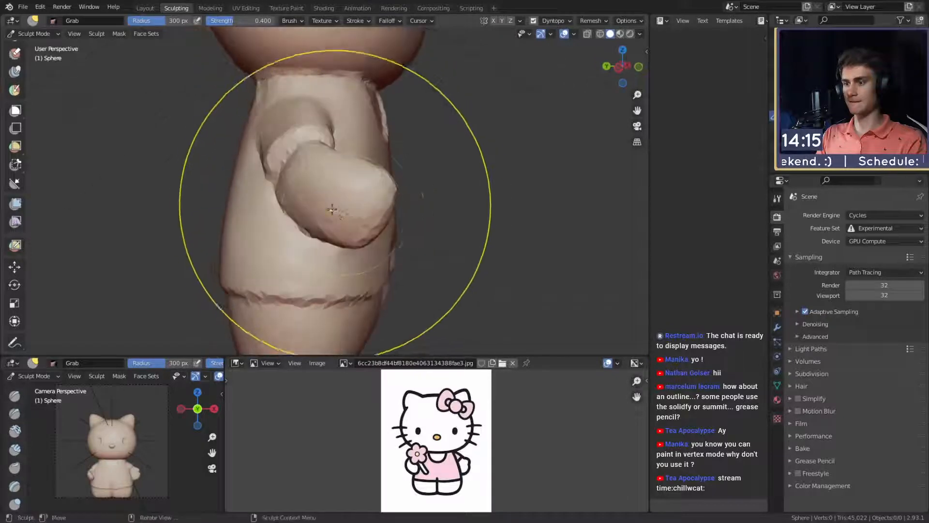
{"action": "left_click", "coordinate": [346, 207]}
{"action": "key", "text": "f"}
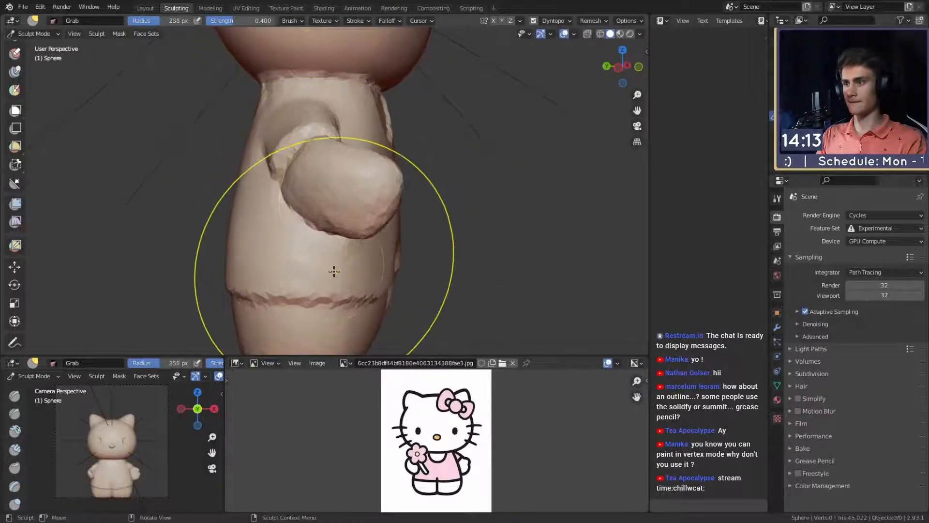
{"action": "left_click", "coordinate": [316, 291]}
{"action": "middle_click_drag", "start_coordinate": [355, 214], "coordinate": [394, 219]}
{"action": "scroll", "coordinate": [394, 220], "scroll_direction": "down", "scroll_amount": 2}
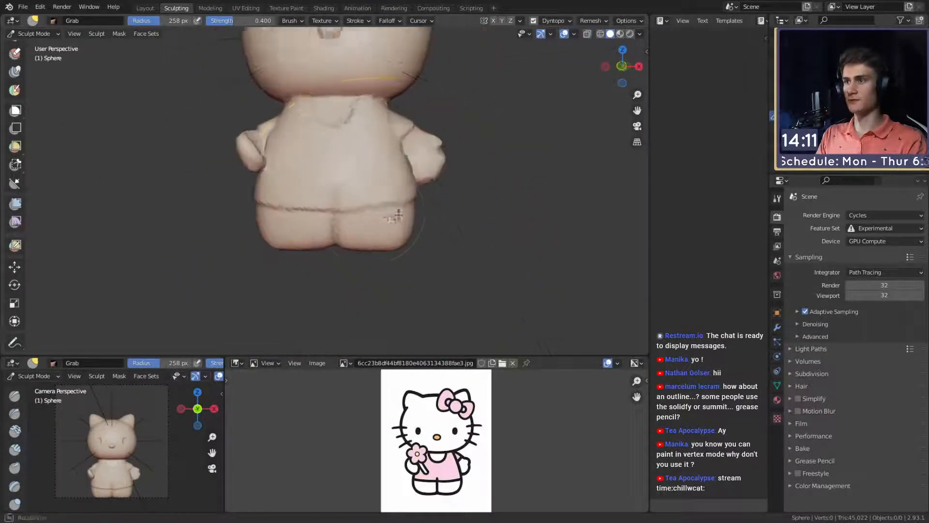
- Pull the legs into shape from the front with the Snake Hook brush at 295 px radius
{"action": "key", "text": "m"}
{"action": "middle_click_drag", "start_coordinate": [407, 265], "coordinate": [405, 235]}
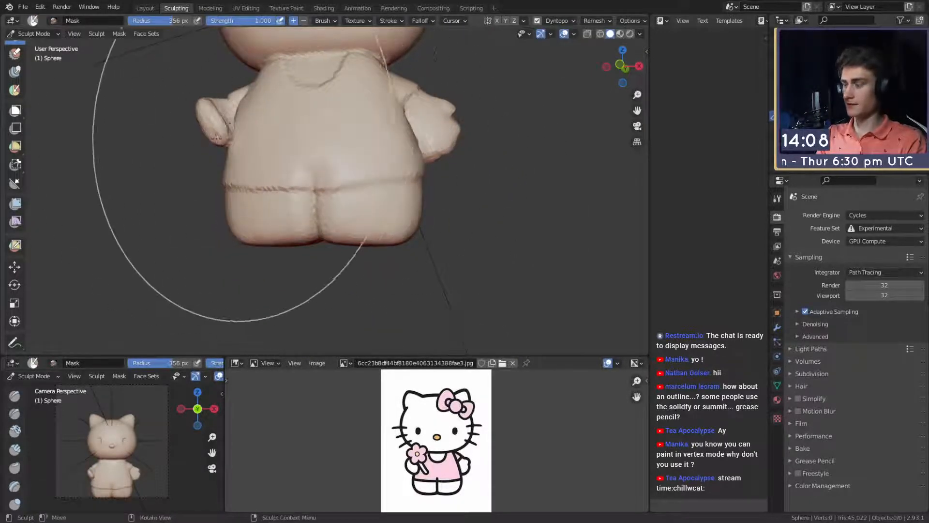
{"action": "key", "text": "k"}
{"action": "key", "text": "f"}
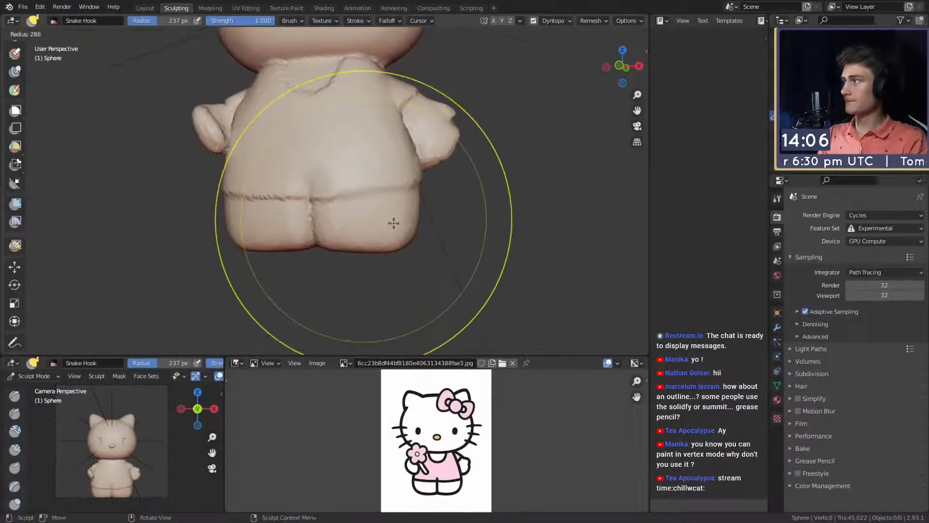
{"action": "left_click", "coordinate": [391, 224]}
{"action": "middle_click_drag", "start_coordinate": [391, 223], "coordinate": [375, 224]}
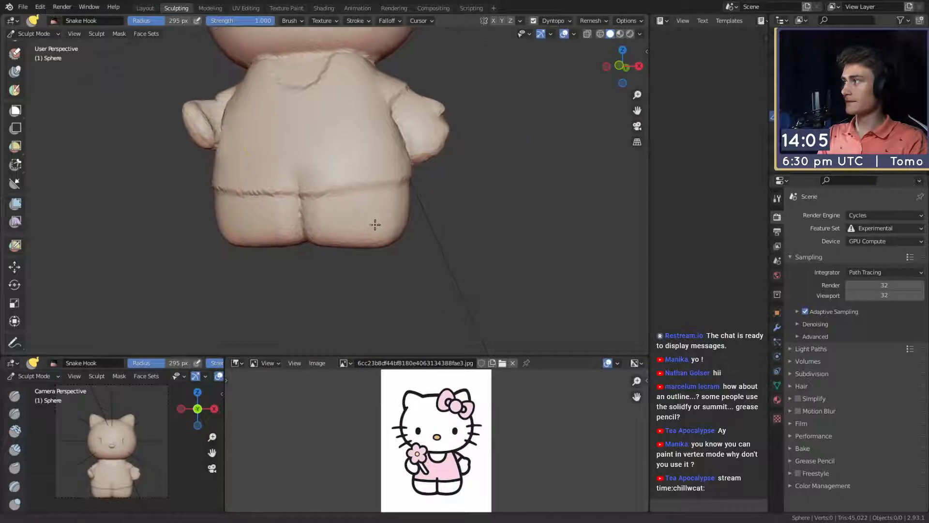
- Reshape the lower legs and feet from behind with the Snake Hook brush at 389, 304 and 327 px radius
{"action": "key", "text": "f"}
{"action": "left_click", "coordinate": [294, 226]}
{"action": "left_click_drag", "start_coordinate": [296, 226], "coordinate": [308, 224]}
{"action": "middle_click_drag", "start_coordinate": [335, 225], "coordinate": [318, 227]}
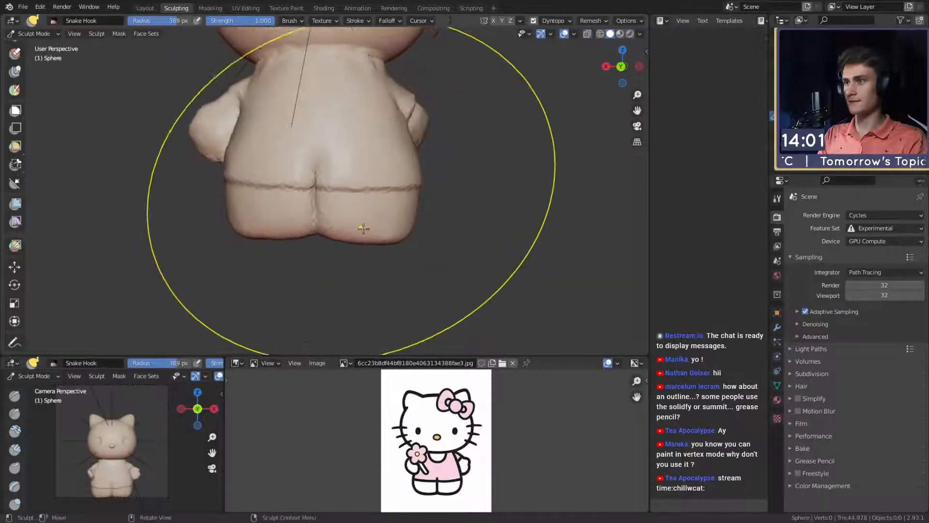
{"action": "left_click_drag", "start_coordinate": [364, 228], "coordinate": [389, 222]}
{"action": "key", "text": "f"}
{"action": "left_click", "coordinate": [390, 220]}
{"action": "middle_click_drag", "start_coordinate": [347, 208], "coordinate": [338, 222], "text": "shift"}
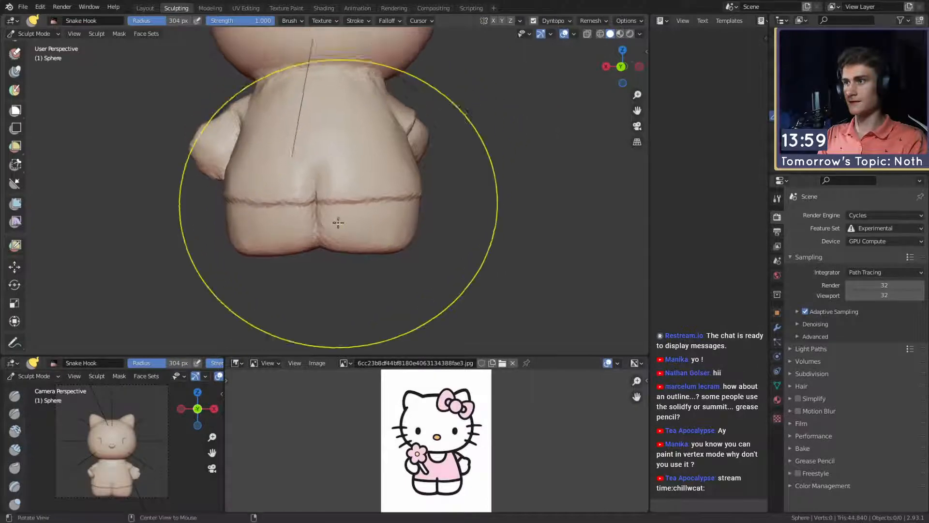
{"action": "middle_click_drag", "start_coordinate": [254, 235], "coordinate": [292, 238]}
{"action": "left_click_drag", "start_coordinate": [269, 245], "coordinate": [259, 248]}
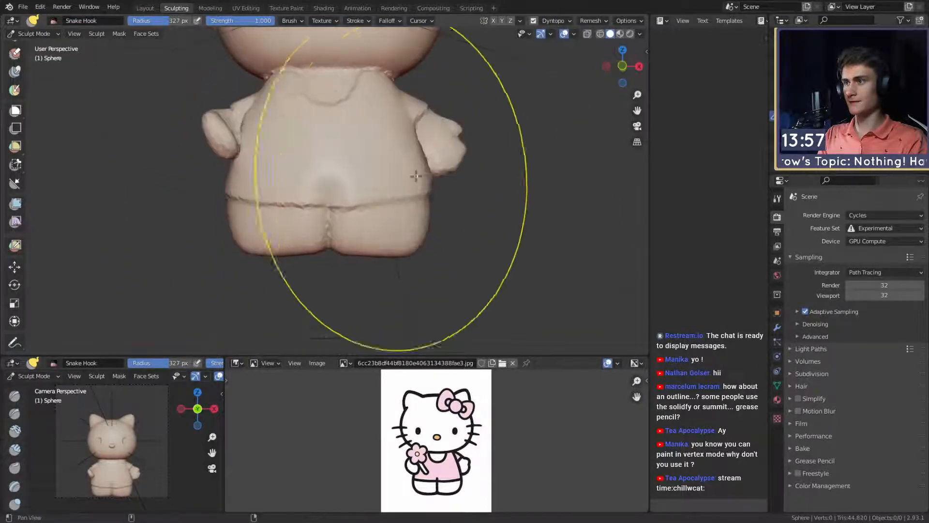
- Adjust the body and leg silhouette from the front with the Snake Hook brush at 279 px radius
{"action": "scroll", "coordinate": [416, 176], "scroll_direction": "down", "scroll_amount": 6}
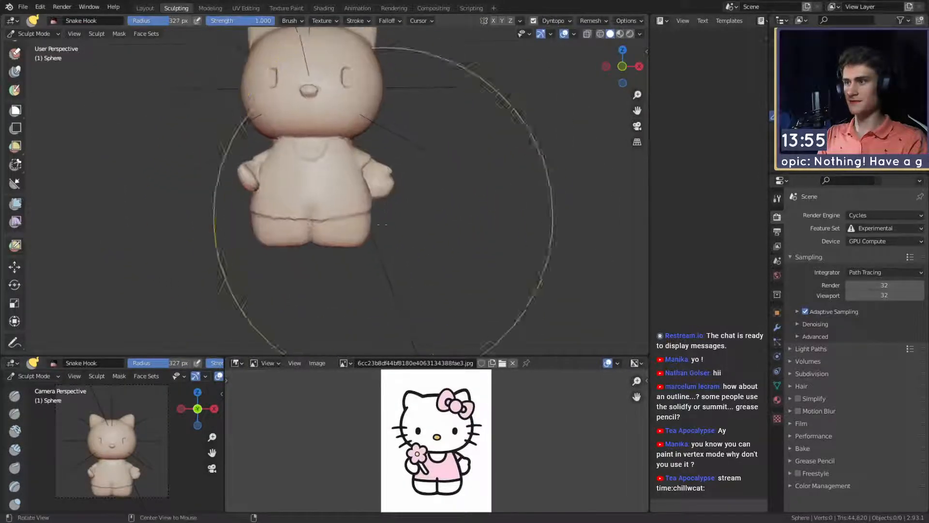
{"action": "scroll", "coordinate": [382, 223], "scroll_direction": "up", "scroll_amount": 2}
{"action": "key", "text": "f"}
{"action": "left_click", "coordinate": [401, 216]}
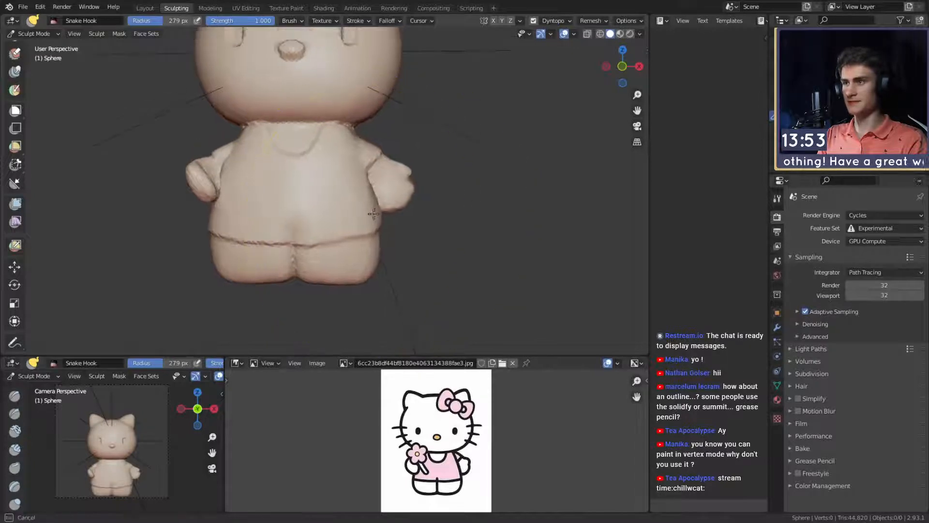
{"action": "mouse_move", "coordinate": [373, 214]}
{"action": "middle_mouse_down", "text": "shift"}
{"action": "mouse_move", "coordinate": [345, 221]}
{"action": "mouse_move", "coordinate": [370, 196]}
{"action": "middle_mouse_up", "text": "shift"}
{"action": "scroll", "coordinate": [334, 196], "scroll_direction": "down", "scroll_amount": 5}
{"action": "scroll", "coordinate": [346, 221], "scroll_direction": "up", "scroll_amount": 3}
{"action": "middle_click_drag", "start_coordinate": [370, 196], "coordinate": [358, 215]}
{"action": "scroll", "coordinate": [356, 223], "scroll_direction": "up", "scroll_amount": 1}
{"action": "mouse_move", "coordinate": [353, 225]}
{"action": "middle_mouse_down", "text": "shift"}
{"action": "mouse_move", "coordinate": [348, 208]}
{"action": "mouse_move", "coordinate": [328, 244]}
{"action": "middle_mouse_up", "text": "shift"}
- Mask the whole head down to the neckline by expanding a mask from it
{"action": "key", "text": "m"}
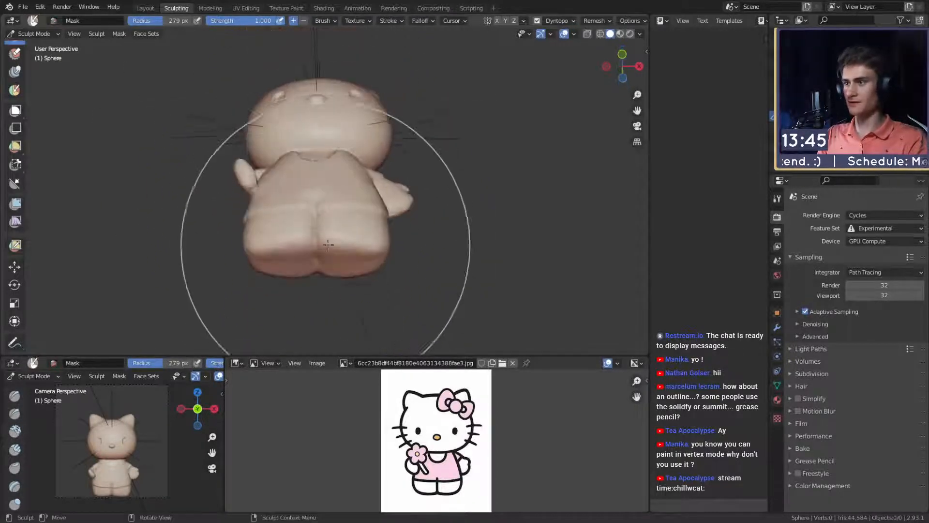
{"action": "key", "text": "shift+a"}
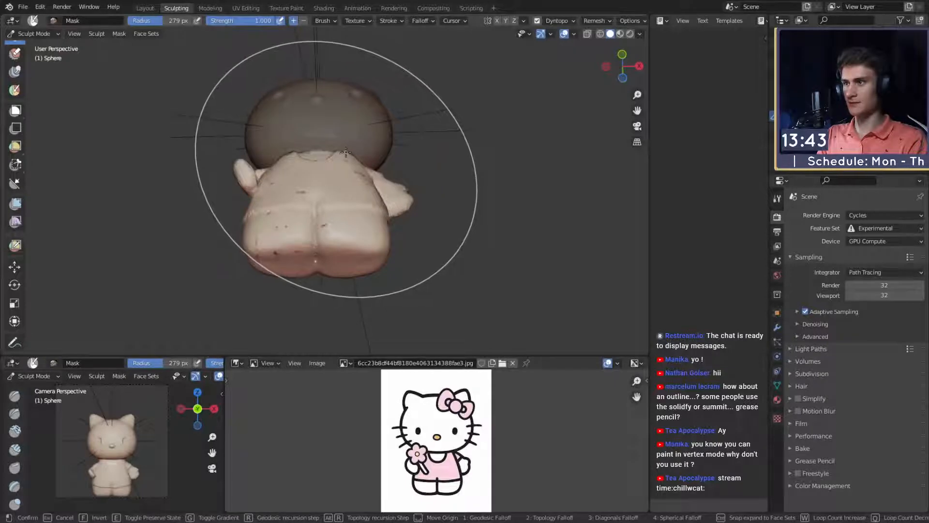
{"action": "left_click", "coordinate": [349, 159]}
{"action": "mouse_move", "coordinate": [352, 164]}
{"action": "middle_mouse_down"}
{"action": "mouse_move", "coordinate": [307, 213]}
{"action": "mouse_move", "coordinate": [307, 185]}
{"action": "mouse_move", "coordinate": [326, 218]}
{"action": "mouse_move", "coordinate": [341, 210]}
{"action": "middle_mouse_up"}
- Clean up the mask edge around the neck and shoulders with the Mask brush at 48 px radius
{"action": "key", "text": "f"}
{"action": "left_click", "coordinate": [330, 211]}
{"action": "key", "text": "g"}
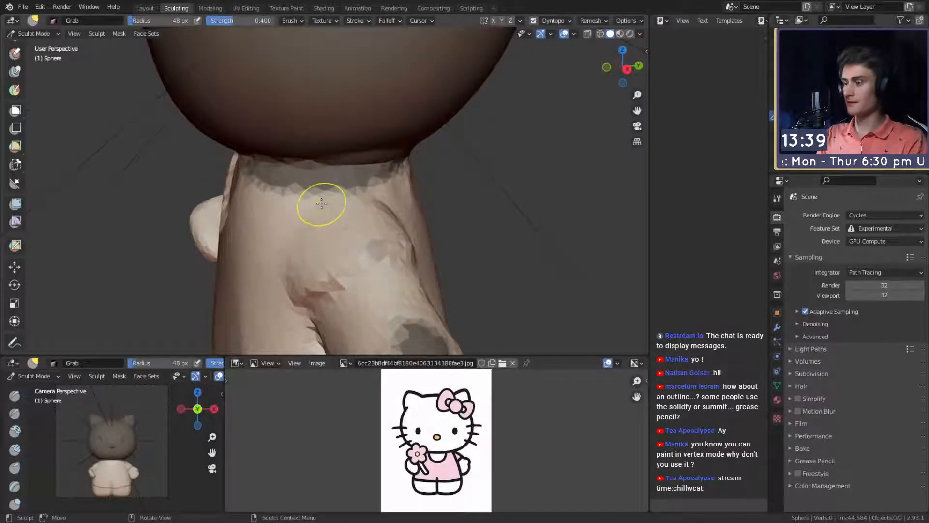
{"action": "key", "text": "m"}
{"action": "middle_click_drag", "start_coordinate": [288, 188], "coordinate": [334, 186]}
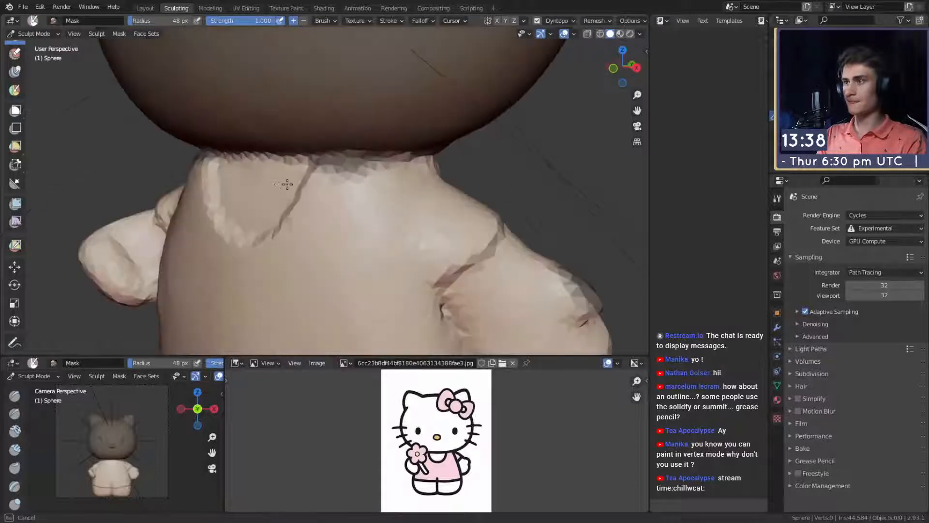
{"action": "middle_click_drag", "start_coordinate": [394, 189], "coordinate": [295, 186]}
{"action": "left_click_drag", "start_coordinate": [295, 187], "coordinate": [356, 191], "text": "ctrl"}
{"action": "mouse_move", "coordinate": [355, 191]}
{"action": "middle_mouse_down"}
{"action": "mouse_move", "coordinate": [290, 195]}
{"action": "mouse_move", "coordinate": [387, 227]}
{"action": "middle_mouse_up"}
{"action": "middle_click_drag", "start_coordinate": [392, 310], "coordinate": [398, 189], "text": "shift"}
- Clear stray mask patches from the body and arms at 161 and 74 px radius, and check the mask by inverting it twice
{"action": "key", "text": "f"}
{"action": "left_click", "coordinate": [477, 188]}
{"action": "scroll", "coordinate": [484, 186], "scroll_direction": "down", "scroll_amount": 5}
{"action": "middle_click_drag", "start_coordinate": [314, 232], "coordinate": [356, 244]}
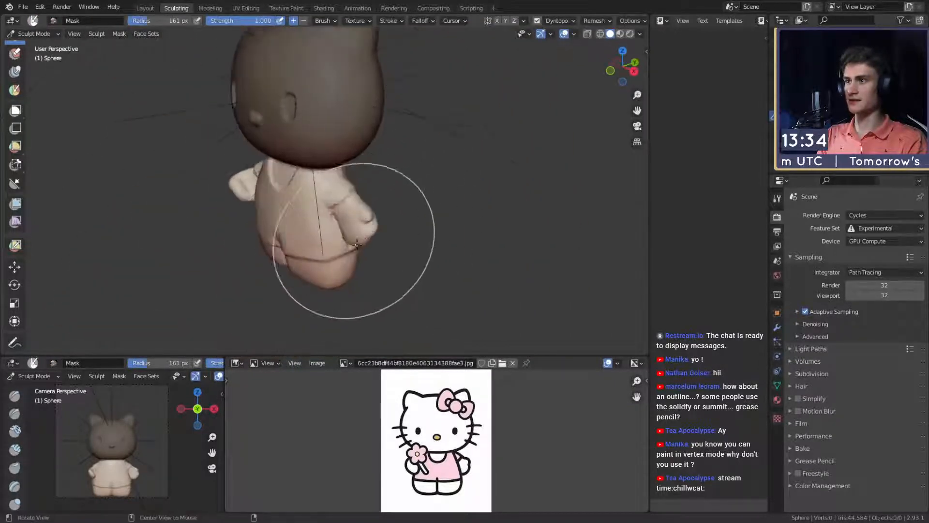
{"action": "left_click_drag", "start_coordinate": [357, 244], "coordinate": [378, 191], "text": "ctrl+alt"}
{"action": "key", "text": "f"}
{"action": "left_click", "coordinate": [426, 202]}
{"action": "mouse_move", "coordinate": [324, 237]}
{"action": "left_mouse_down", "text": "alt"}
{"action": "mouse_move", "coordinate": [350, 201]}
{"action": "mouse_move", "coordinate": [344, 242]}
{"action": "mouse_move", "coordinate": [342, 213]}
{"action": "left_mouse_up", "text": "alt"}
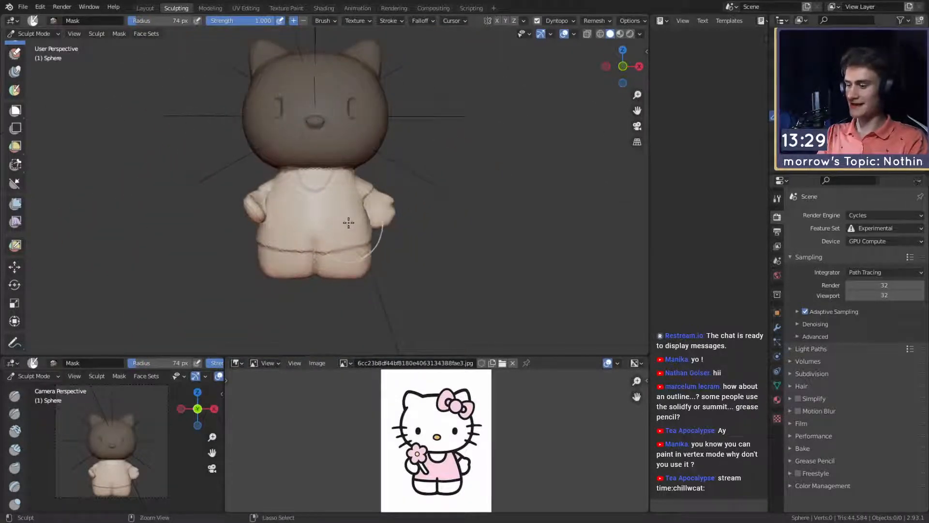
{"action": "key", "text": "ctrl+i"}
{"action": "key", "text": "ctrl+i"}
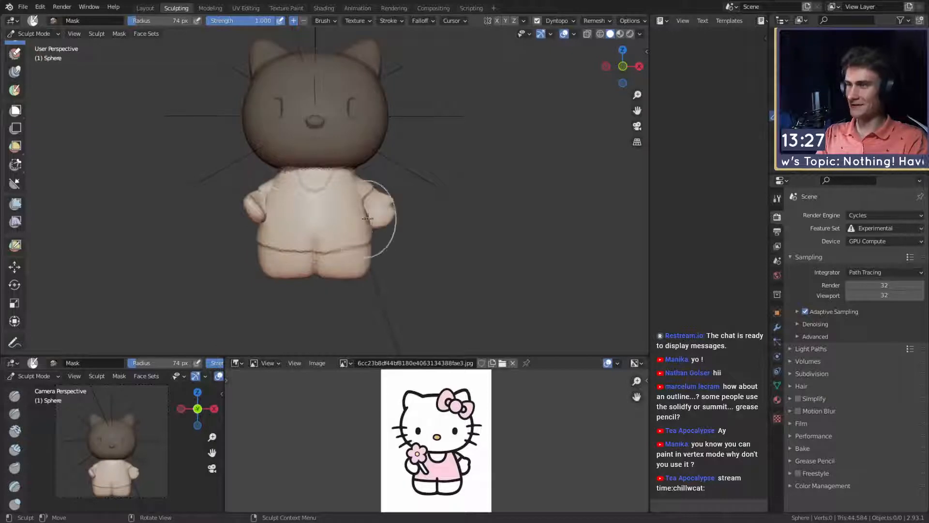
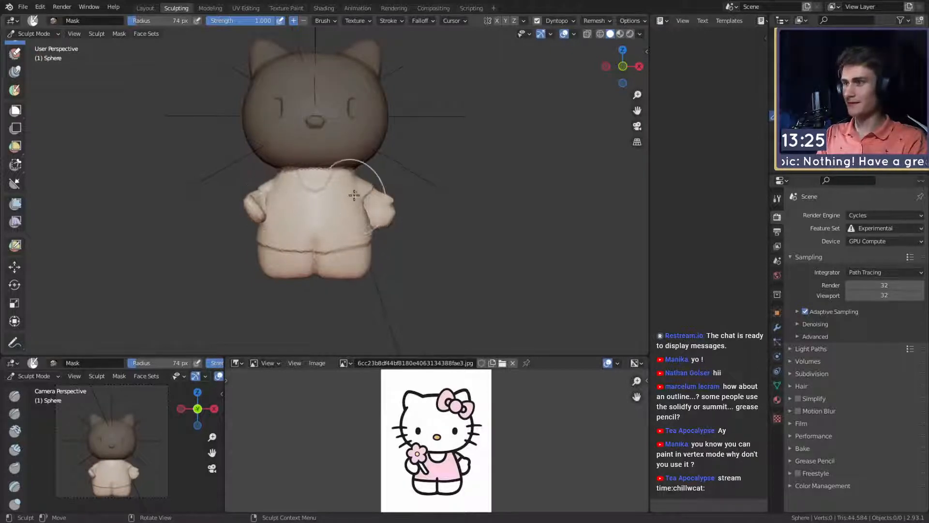
- Touch up the mask edge around the neckline from the front and side with the Mask brush at 12 px radius
{"action": "scroll", "coordinate": [328, 173], "scroll_direction": "up", "scroll_amount": 2}
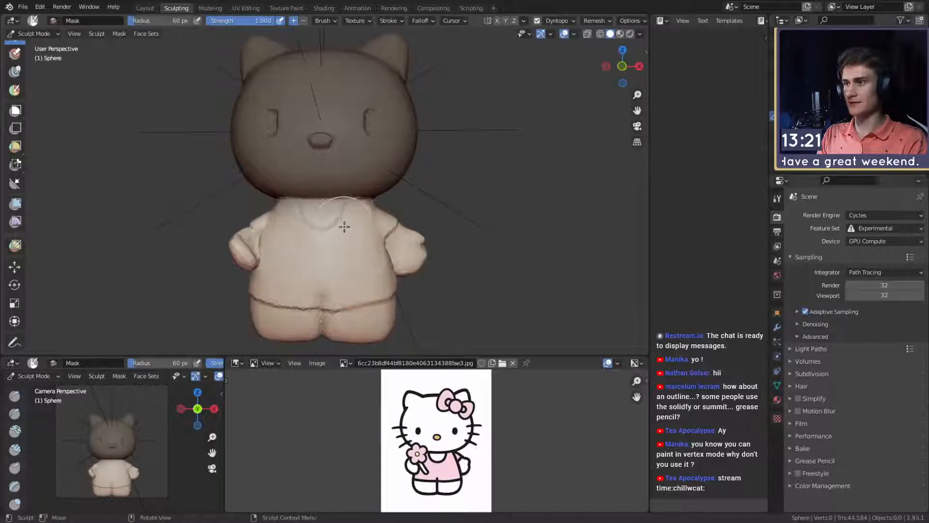
{"action": "middle_click_drag", "start_coordinate": [382, 228], "coordinate": [366, 167], "text": "shift"}
{"action": "middle_click_drag", "start_coordinate": [291, 182], "coordinate": [326, 187]}
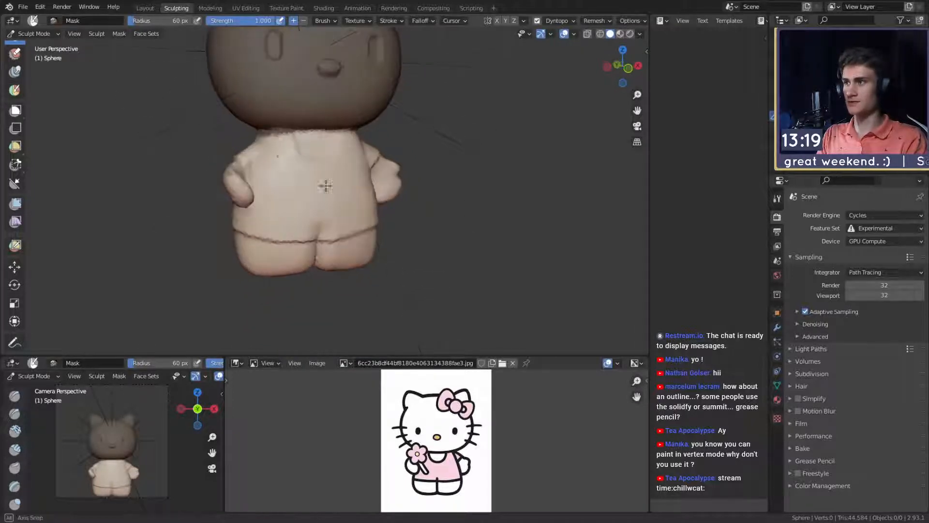
{"action": "key", "text": "f"}
{"action": "left_click", "coordinate": [298, 150]}
{"action": "middle_click_drag", "start_coordinate": [277, 137], "coordinate": [350, 147]}
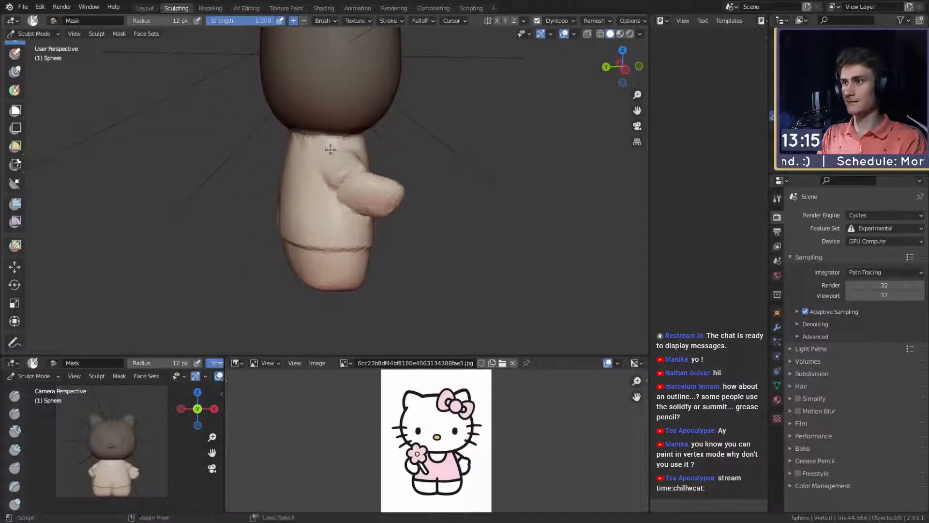
{"action": "mouse_move", "coordinate": [391, 188]}
{"action": "middle_mouse_down"}
{"action": "mouse_move", "coordinate": [291, 151]}
{"action": "mouse_move", "coordinate": [328, 191]}
{"action": "mouse_move", "coordinate": [273, 128]}
{"action": "middle_mouse_up"}
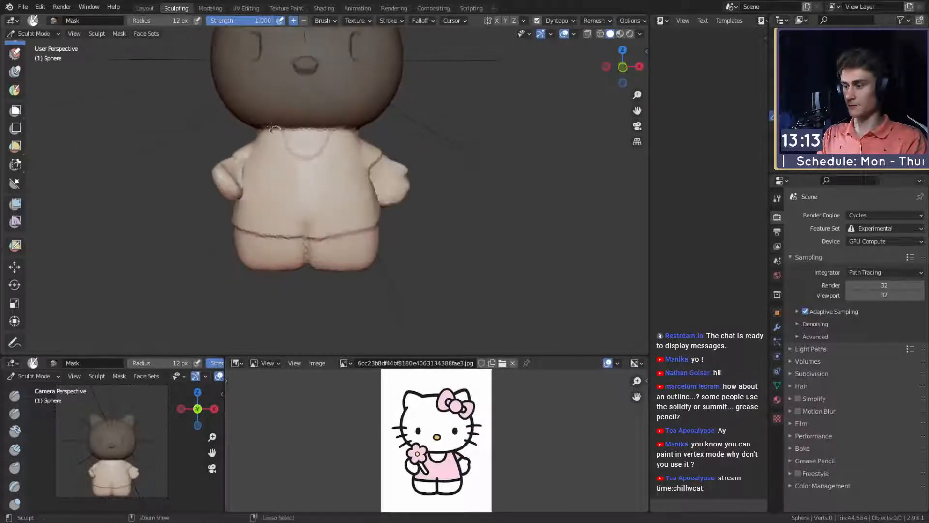
- Adjust the unmasked body's hip and leg contour on one side from the front with the Snake Hook brush
{"action": "key", "text": "k"}
{"action": "key", "text": "f"}
{"action": "left_click", "coordinate": [368, 205]}
{"action": "scroll", "coordinate": [371, 217], "scroll_direction": "down", "scroll_amount": 2}
{"action": "key", "text": "f"}
{"action": "mouse_move", "coordinate": [371, 217]}
{"action": "middle_mouse_down"}
{"action": "mouse_move", "coordinate": [369, 206]}
{"action": "mouse_move", "coordinate": [381, 227]}
{"action": "middle_mouse_up"}
{"action": "left_click", "coordinate": [386, 219]}
{"action": "key", "text": "f"}
{"action": "left_click", "coordinate": [373, 220]}
{"action": "mouse_move", "coordinate": [352, 233]}
{"action": "left_mouse_down"}
{"action": "mouse_move", "coordinate": [354, 222]}
{"action": "mouse_move", "coordinate": [315, 228]}
{"action": "mouse_move", "coordinate": [355, 226]}
{"action": "left_mouse_up"}
- Even out the leg contour on the body's other side with the Snake Hook brush at 324 px radius
{"action": "key", "text": "f"}
{"action": "left_click", "coordinate": [384, 221]}
{"action": "key", "text": "f"}
{"action": "left_click", "coordinate": [344, 229]}
{"action": "left_click_drag", "start_coordinate": [280, 234], "coordinate": [278, 231]}
{"action": "middle_click_drag", "start_coordinate": [325, 160], "coordinate": [326, 200], "text": "shift"}
{"action": "scroll", "coordinate": [326, 197], "scroll_direction": "down", "scroll_amount": 3}
{"action": "scroll", "coordinate": [312, 249], "scroll_direction": "up", "scroll_amount": 6}
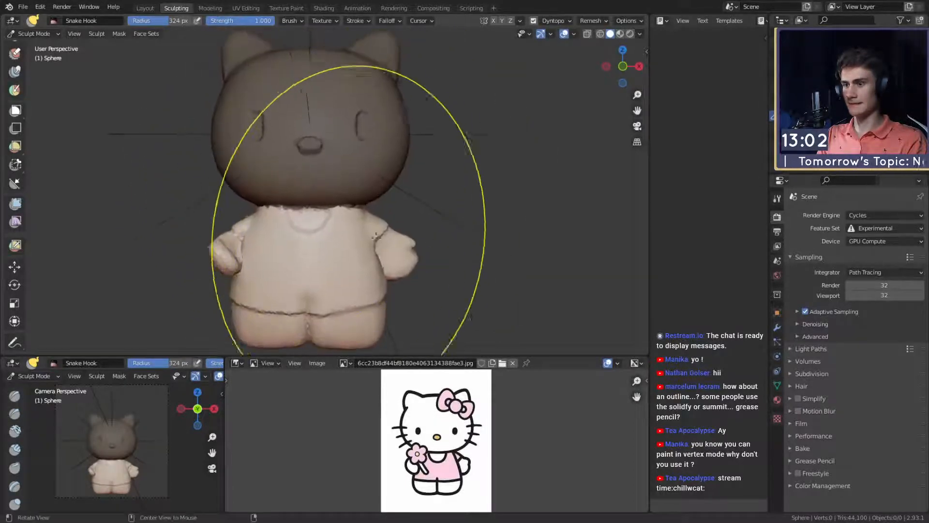
- Adjust the upper body just below the neckline with the Snake Hook brush at 219 px radius
{"action": "middle_click_drag", "start_coordinate": [384, 251], "coordinate": [379, 219], "text": "shift"}
{"action": "key", "text": "f"}
{"action": "left_click", "coordinate": [321, 205]}
{"action": "middle_click_drag", "start_coordinate": [319, 204], "coordinate": [334, 233], "text": "shift"}
{"action": "middle_click_drag", "start_coordinate": [372, 233], "coordinate": [310, 232]}
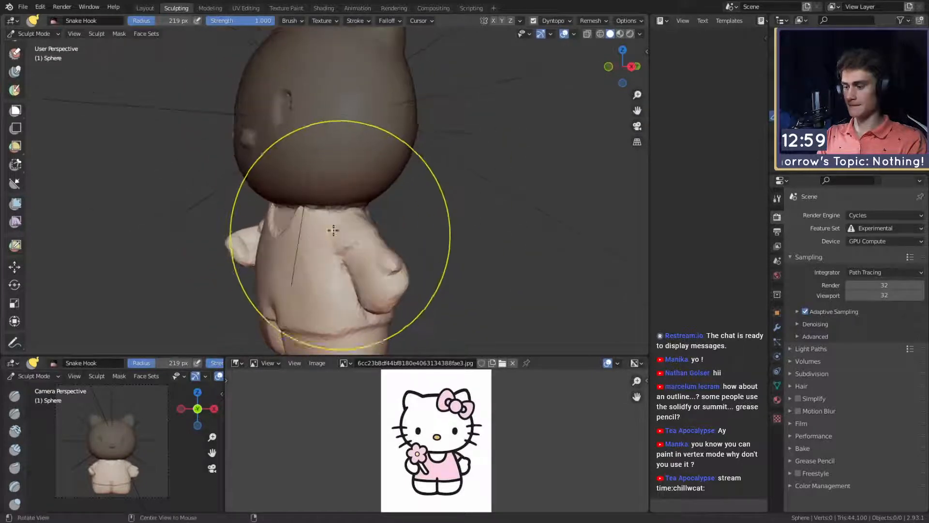
- Invert the mask so the body is protected and the head can be sculpted
{"action": "key", "text": "alt+m"}
{"action": "middle_click_drag", "start_coordinate": [342, 190], "coordinate": [355, 206]}
{"action": "scroll", "coordinate": [360, 211], "scroll_direction": "up", "scroll_amount": 3}
{"action": "key", "text": "ctrl+z"}
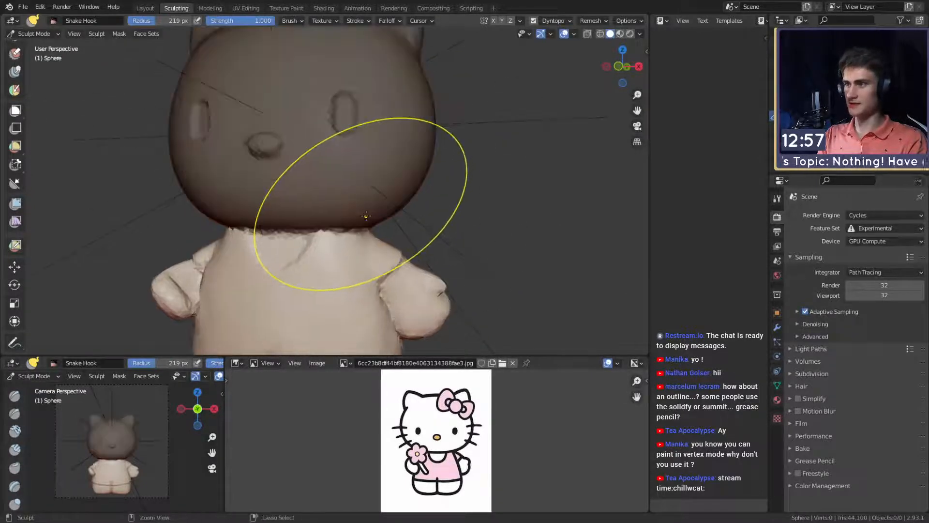
{"action": "key", "text": "ctrl+i"}
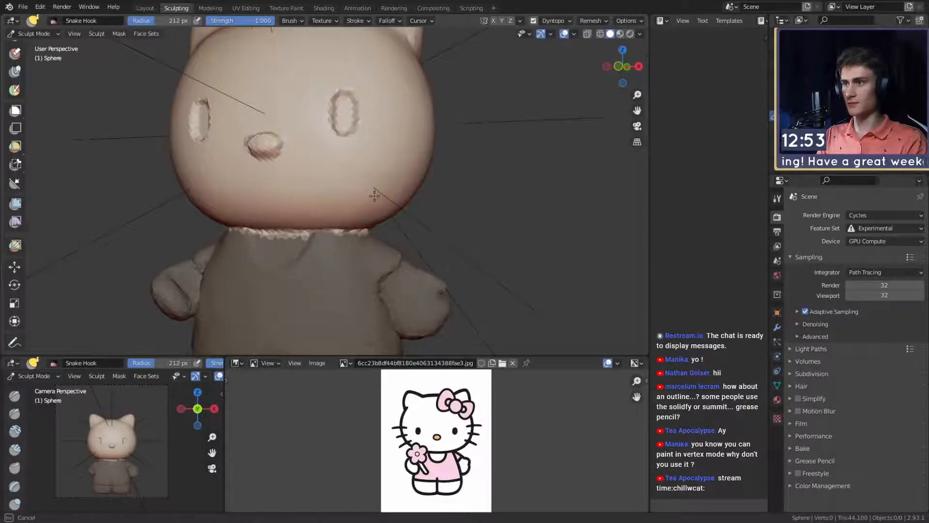
- Reshape the cheeks and lower head with the Snake Hook brush at 212 and 283 px radius
{"action": "left_click_drag", "start_coordinate": [374, 196], "coordinate": [373, 198]}
{"action": "mouse_move", "coordinate": [339, 203]}
{"action": "middle_mouse_down"}
{"action": "mouse_move", "coordinate": [368, 205]}
{"action": "mouse_move", "coordinate": [334, 213]}
{"action": "mouse_move", "coordinate": [374, 217]}
{"action": "middle_mouse_up"}
{"action": "key", "text": "f"}
{"action": "left_click", "coordinate": [343, 208]}
{"action": "key", "text": "f"}
{"action": "left_click", "coordinate": [342, 209]}
{"action": "key", "text": "f"}
{"action": "left_click", "coordinate": [309, 212]}
{"action": "left_click_drag", "start_coordinate": [281, 213], "coordinate": [279, 213]}
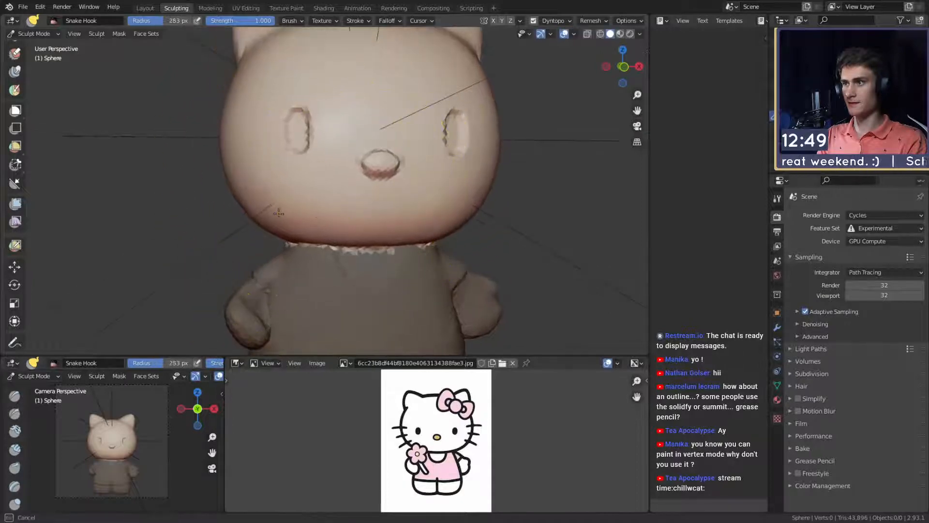
{"action": "middle_click_drag", "start_coordinate": [280, 212], "coordinate": [390, 217]}
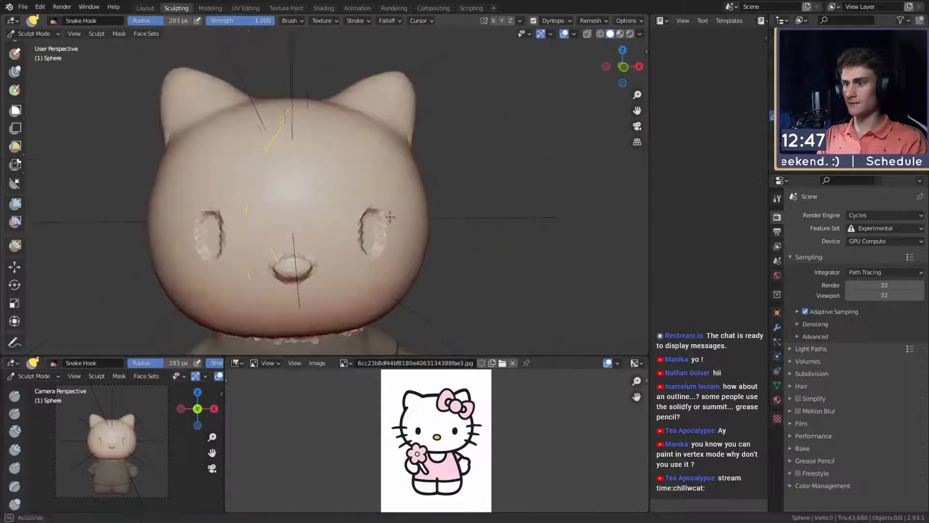
- Refine the upper and side contours of the head from the front with the Snake Hook brush at 315 px radius
{"action": "middle_click_drag", "start_coordinate": [400, 147], "coordinate": [366, 170]}
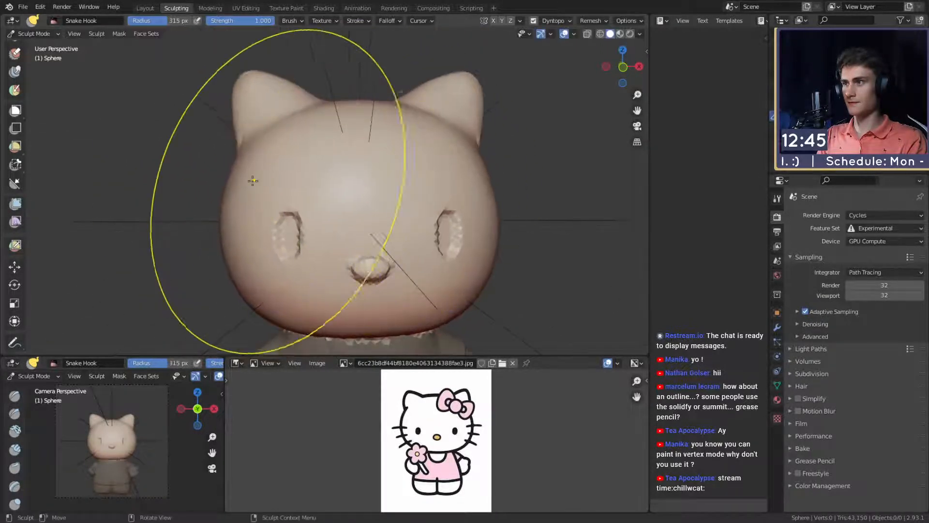
{"action": "left_click", "coordinate": [230, 208]}
{"action": "middle_click_drag", "start_coordinate": [237, 210], "coordinate": [229, 216]}
{"action": "key", "text": "f"}
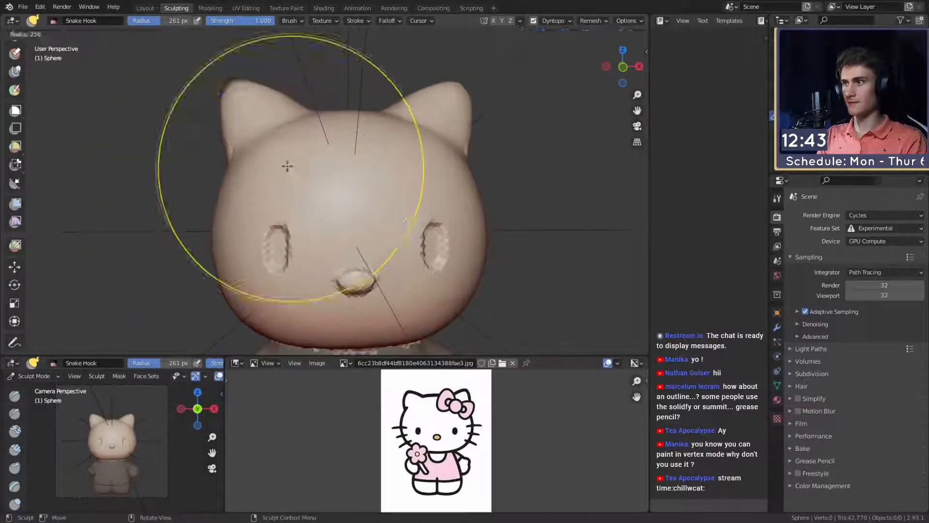
{"action": "left_click", "coordinate": [290, 165]}
- Shape the side and back of the head with the Snake Hook brush, starting at 238 px radius
{"action": "middle_click_drag", "start_coordinate": [307, 160], "coordinate": [424, 154]}
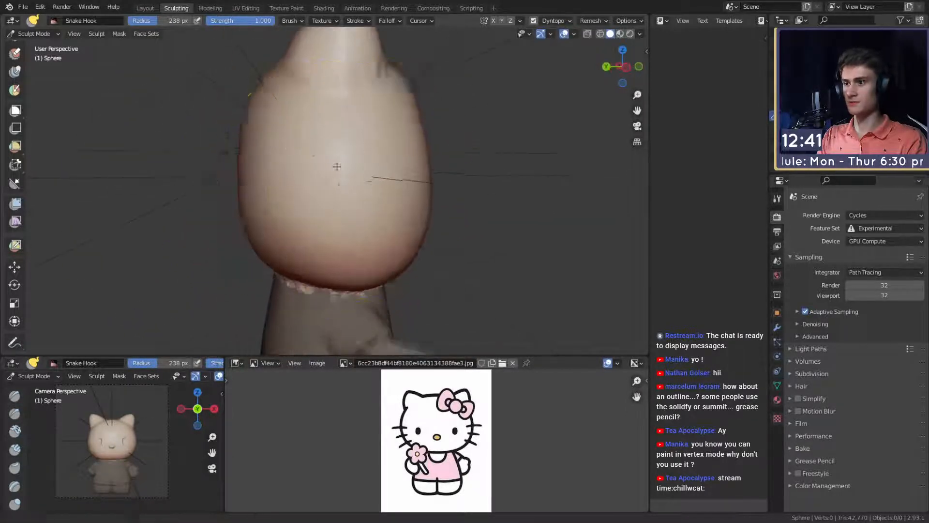
{"action": "mouse_move", "coordinate": [337, 166]}
{"action": "middle_mouse_down"}
{"action": "mouse_move", "coordinate": [402, 154]}
{"action": "mouse_move", "coordinate": [390, 222]}
{"action": "middle_mouse_up"}
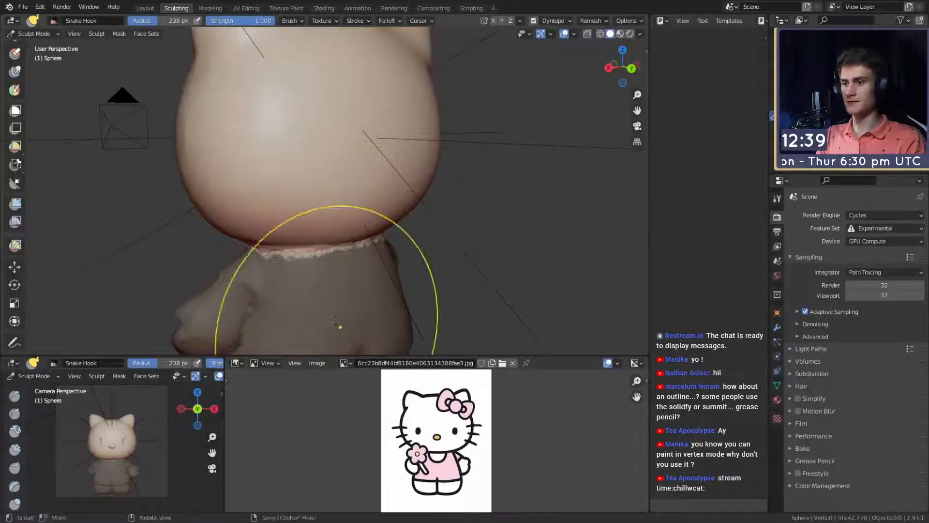
{"action": "mouse_move", "coordinate": [306, 191]}
{"action": "middle_mouse_down"}
{"action": "mouse_move", "coordinate": [338, 187]}
{"action": "mouse_move", "coordinate": [364, 199]}
{"action": "mouse_move", "coordinate": [310, 213]}
{"action": "mouse_move", "coordinate": [445, 204]}
{"action": "mouse_move", "coordinate": [333, 219]}
{"action": "mouse_move", "coordinate": [380, 251]}
{"action": "middle_mouse_up"}
{"action": "key", "text": "f"}
{"action": "left_click", "coordinate": [299, 213]}
{"action": "middle_click", "coordinate": [365, 195], "text": "alt"}
{"action": "mouse_move", "coordinate": [310, 242]}
{"action": "middle_mouse_down"}
{"action": "mouse_move", "coordinate": [363, 238]}
{"action": "mouse_move", "coordinate": [342, 221]}
{"action": "middle_mouse_up"}
- Move the whole head slightly down onto the neckline with the Snake Hook brush at 500 px radius
{"action": "key", "text": "f"}
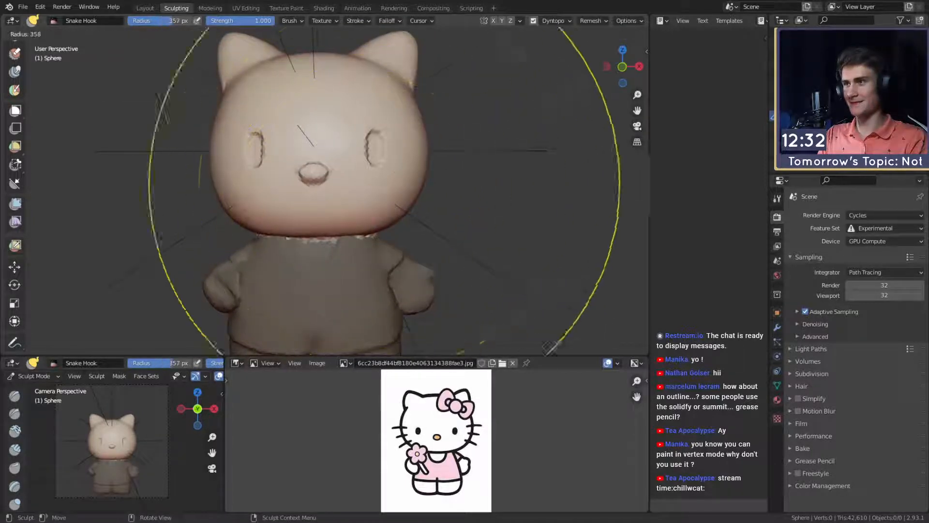
{"action": "left_click", "coordinate": [367, 207]}
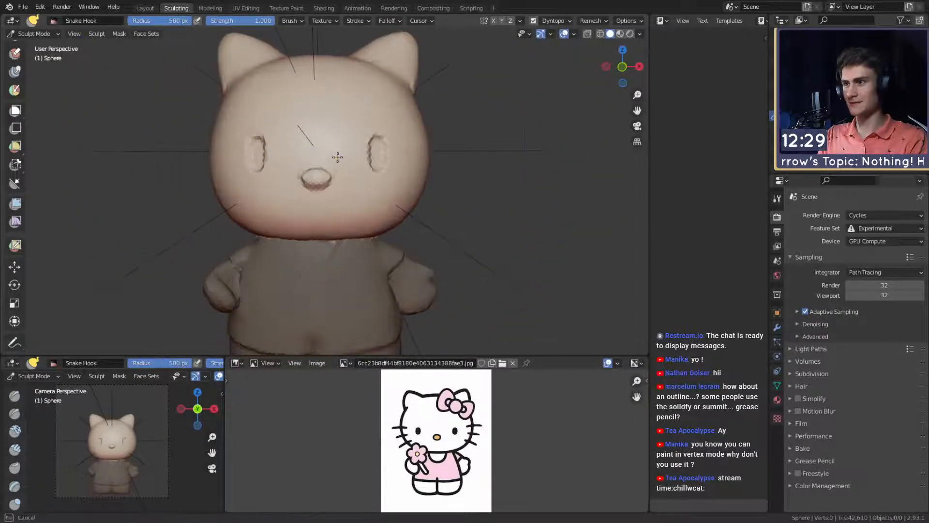
{"action": "left_click_drag", "start_coordinate": [337, 160], "coordinate": [337, 161]}
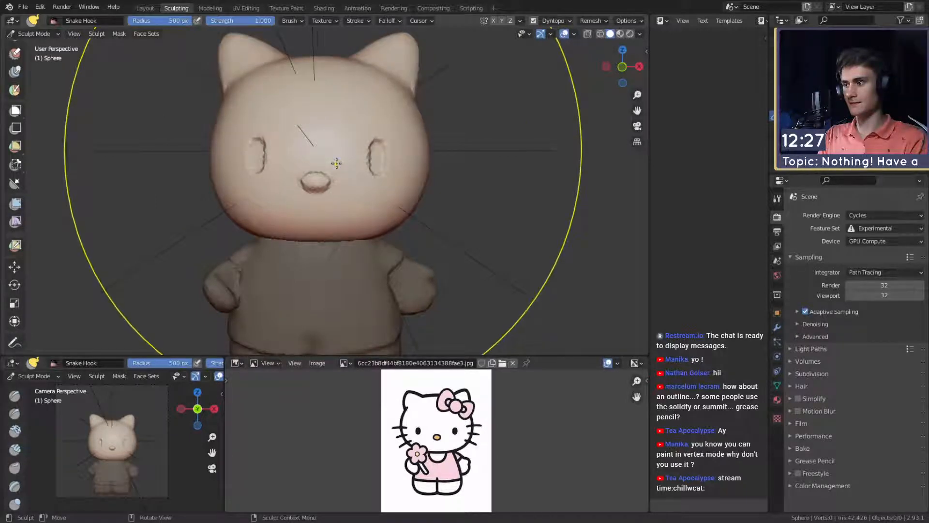
{"action": "middle_click_drag", "start_coordinate": [337, 163], "coordinate": [390, 157]}
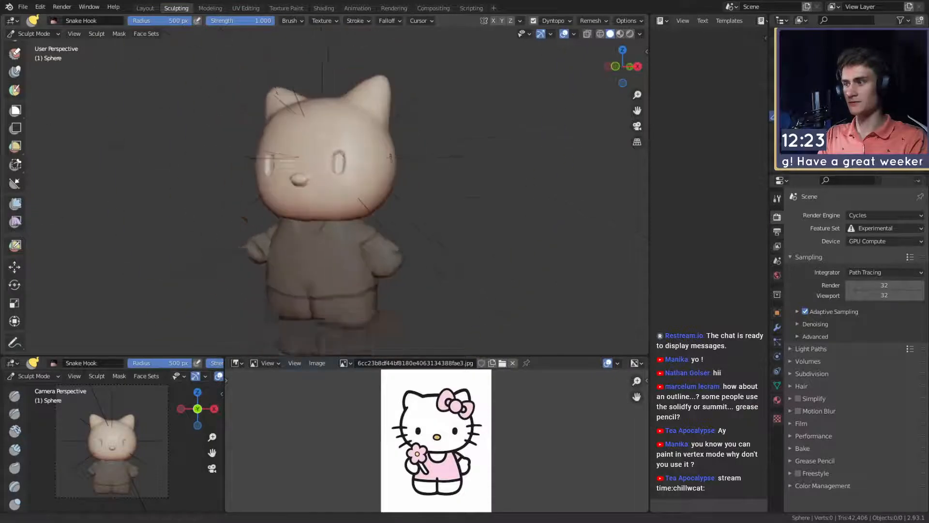
{"action": "left_click_drag", "start_coordinate": [390, 156], "coordinate": [380, 192], "text": "alt"}
- Invert the mask to protect the head, and push the undersides of both feet up with the Snake Hook brush
{"action": "left_click_drag", "start_coordinate": [377, 254], "coordinate": [388, 56], "text": "alt+shift"}
{"action": "key", "text": "d"}
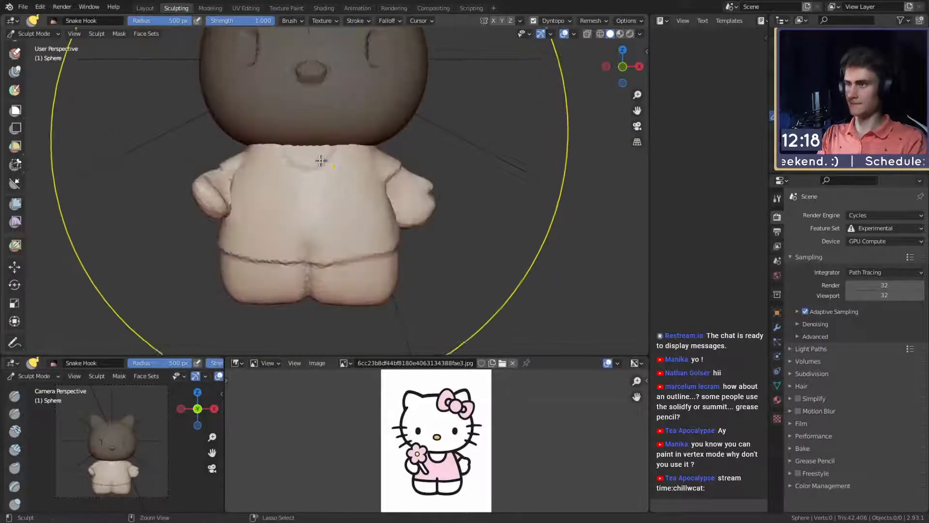
{"action": "key", "text": "f"}
{"action": "left_click", "coordinate": [380, 281]}
{"action": "left_click_drag", "start_coordinate": [389, 291], "coordinate": [390, 283]}
{"action": "left_click_drag", "start_coordinate": [238, 290], "coordinate": [239, 281]}
{"action": "left_click_drag", "start_coordinate": [385, 283], "coordinate": [385, 276]}
{"action": "middle_click_drag", "start_coordinate": [323, 228], "coordinate": [325, 265], "text": "shift"}
- Clear the mask and touch up the seam between head and neck with the Snake Hook brush at 72 and 48 px radius
{"action": "key", "text": "alt+m"}
{"action": "key", "text": "f"}
{"action": "left_click", "coordinate": [317, 231]}
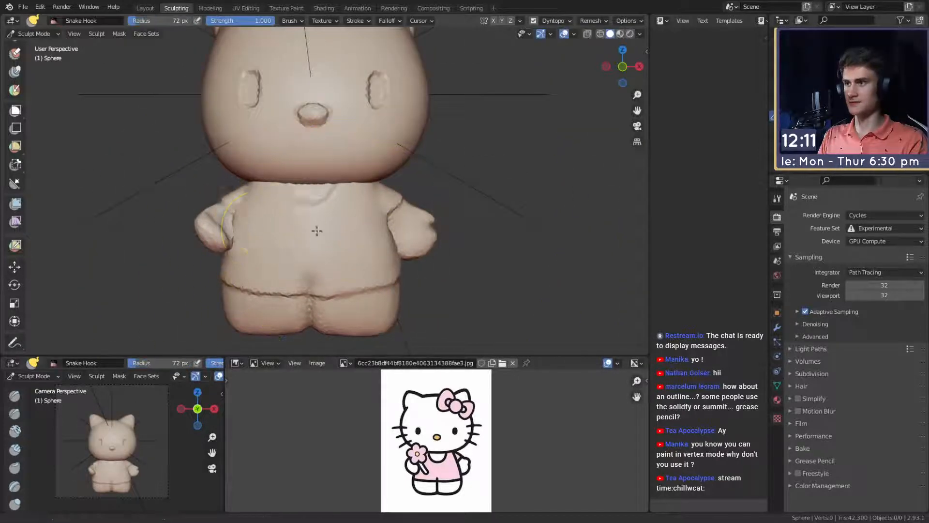
{"action": "scroll", "coordinate": [317, 231], "scroll_direction": "up", "scroll_amount": 3}
{"action": "middle_click_drag", "start_coordinate": [320, 231], "coordinate": [335, 185]}
{"action": "key", "text": "f"}
{"action": "left_click", "coordinate": [290, 228]}
{"action": "left_click_drag", "start_coordinate": [287, 227], "coordinate": [287, 231]}
{"action": "middle_click_drag", "start_coordinate": [322, 228], "coordinate": [459, 228]}
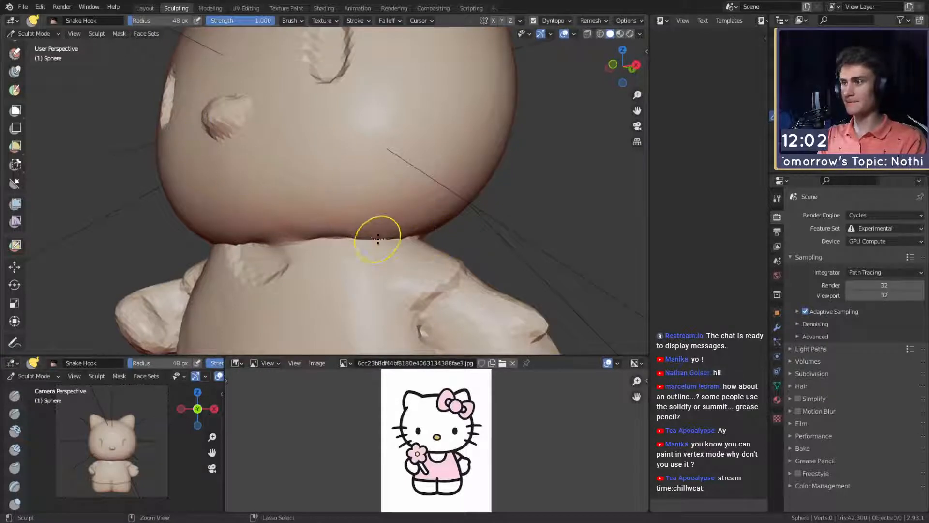
{"action": "middle_click_drag", "start_coordinate": [341, 173], "coordinate": [343, 232], "text": "ctrl"}
{"action": "mouse_move", "coordinate": [343, 233]}
{"action": "middle_mouse_down"}
{"action": "mouse_move", "coordinate": [387, 235]}
{"action": "mouse_move", "coordinate": [388, 187]}
{"action": "mouse_move", "coordinate": [404, 238]}
{"action": "mouse_move", "coordinate": [390, 194]}
{"action": "mouse_move", "coordinate": [386, 221]}
{"action": "mouse_move", "coordinate": [323, 198]}
{"action": "mouse_move", "coordinate": [341, 177]}
{"action": "mouse_move", "coordinate": [381, 183]}
{"action": "mouse_move", "coordinate": [380, 213]}
{"action": "middle_mouse_up"}
{"action": "middle_click_drag", "start_coordinate": [380, 213], "coordinate": [317, 217]}
- Set the Mask brush radius to 21 px and the Dyntopo resolution to 50
{"action": "key", "text": "m"}
{"action": "key", "text": "f"}
{"action": "left_click", "coordinate": [307, 175]}
{"action": "mouse_move", "coordinate": [308, 176]}
{"action": "middle_mouse_down"}
{"action": "mouse_move", "coordinate": [341, 182]}
{"action": "mouse_move", "coordinate": [349, 169]}
{"action": "middle_mouse_up"}
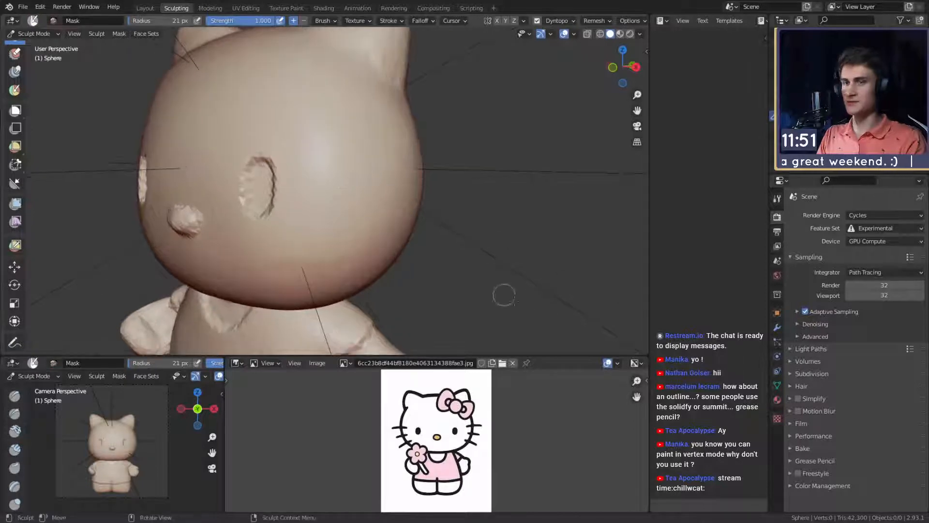
{"action": "left_click", "coordinate": [777, 199]}
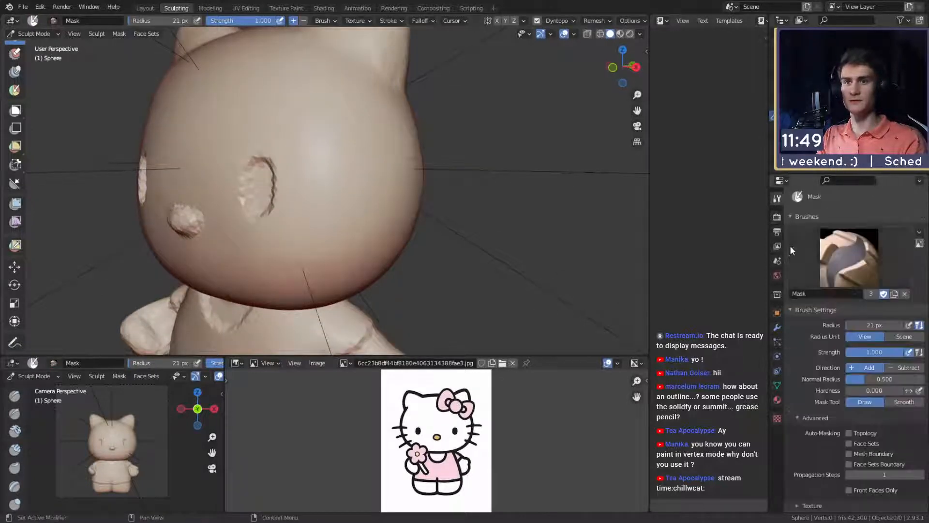
{"action": "scroll", "coordinate": [826, 279], "scroll_direction": "down", "scroll_amount": 15}
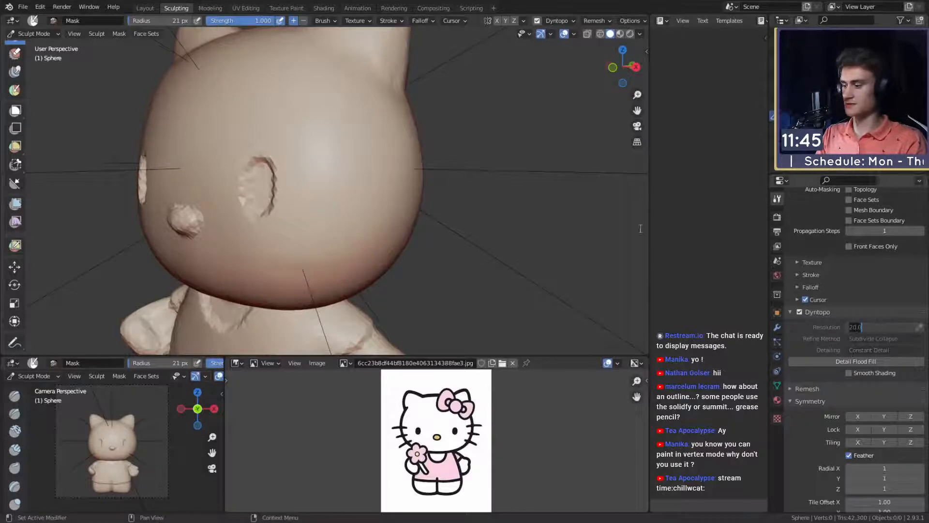
- Add mesh detail to the cheek beside the eye with the Clay Strips brush at strength 0 and 92 px radius
{"action": "key", "text": "c"}
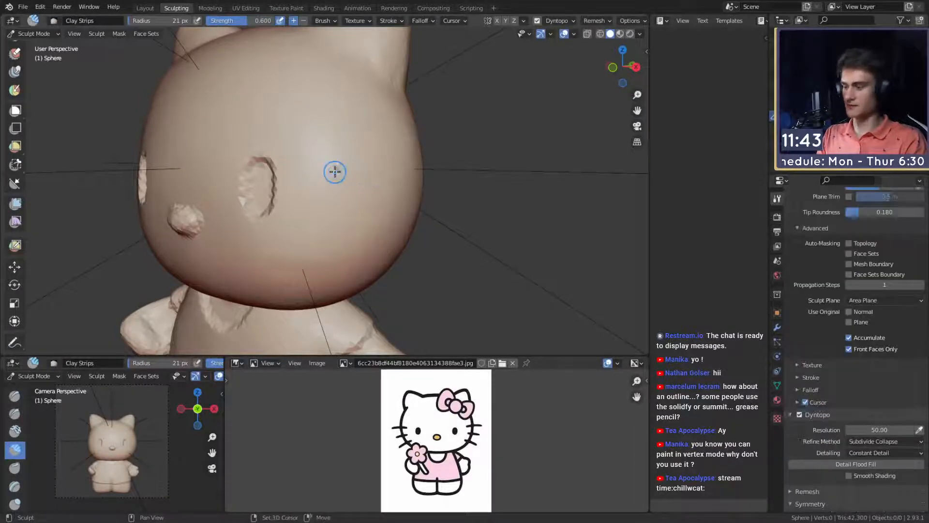
{"action": "key", "text": "shift+f"}
{"action": "left_click", "coordinate": [345, 175]}
{"action": "key", "text": "f"}
{"action": "left_click", "coordinate": [357, 179]}
{"action": "key", "text": "shift+f"}
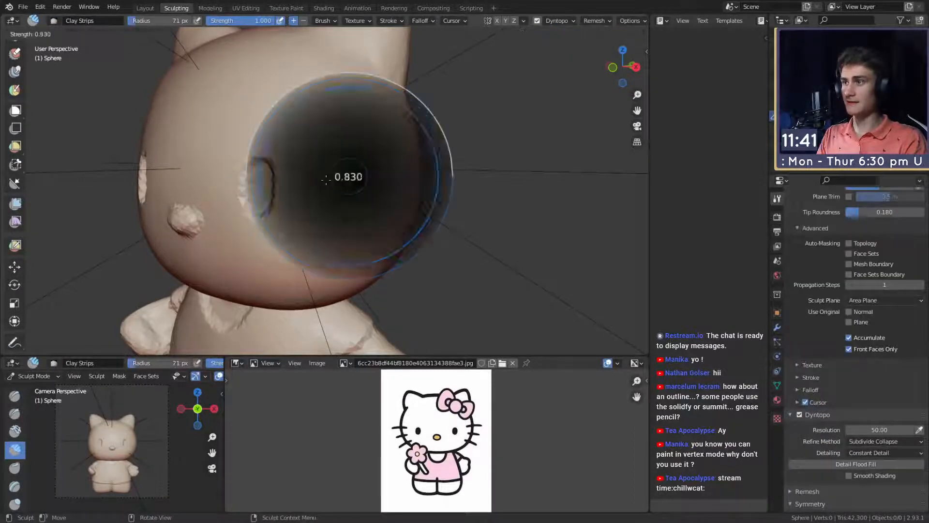
{"action": "left_click", "coordinate": [332, 173]}
{"action": "key", "text": "f"}
{"action": "left_click", "coordinate": [333, 218]}
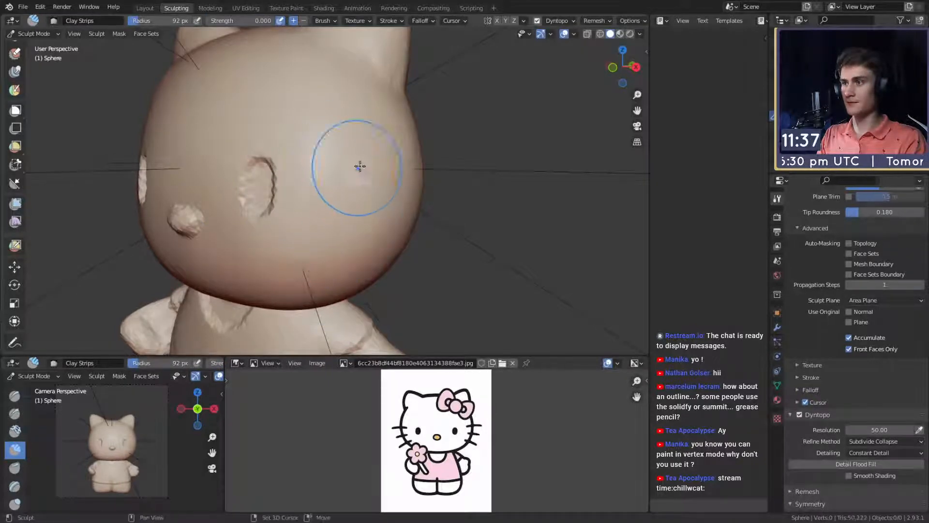
{"action": "mouse_move", "coordinate": [355, 223]}
{"action": "middle_mouse_down"}
{"action": "mouse_move", "coordinate": [370, 201]}
{"action": "mouse_move", "coordinate": [344, 208]}
{"action": "mouse_move", "coordinate": [341, 182]}
{"action": "mouse_move", "coordinate": [386, 174]}
{"action": "mouse_move", "coordinate": [389, 157]}
{"action": "middle_mouse_up"}
- Enable X mirror symmetry and add mesh detail to both cheeks with Clay Strips at strength 0 and 108 px radius
{"action": "key", "text": "m"}
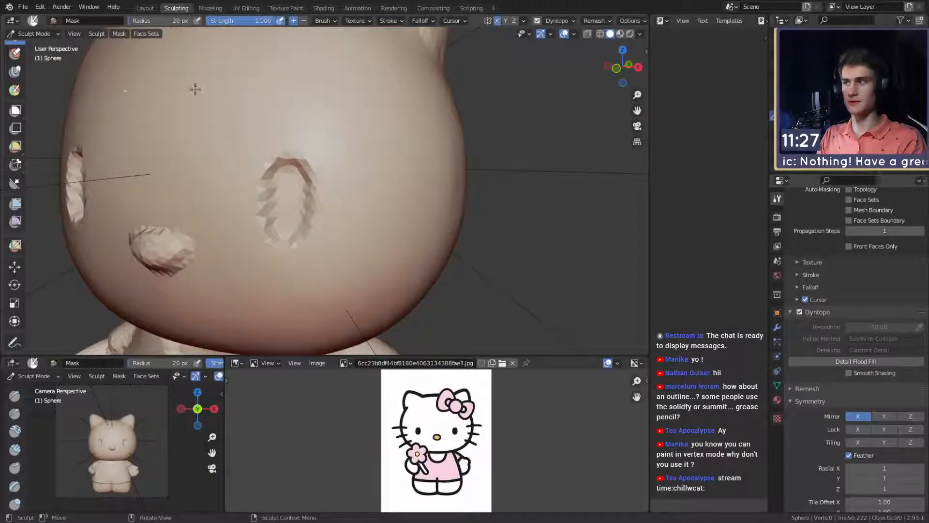
{"action": "scroll", "coordinate": [342, 160], "scroll_direction": "down", "scroll_amount": 6}
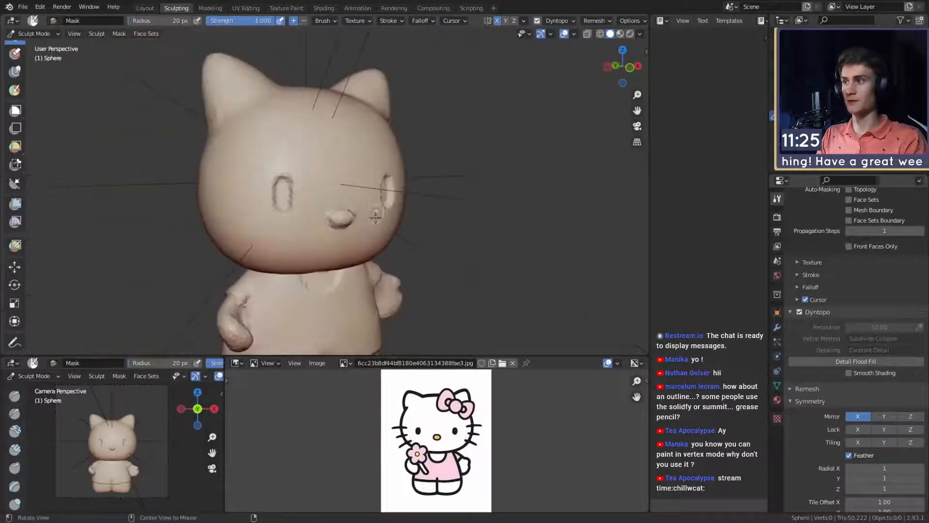
{"action": "mouse_move", "coordinate": [342, 160]}
{"action": "middle_mouse_down"}
{"action": "mouse_move", "coordinate": [290, 214]}
{"action": "mouse_move", "coordinate": [358, 202]}
{"action": "mouse_move", "coordinate": [348, 197]}
{"action": "middle_mouse_up"}
{"action": "key", "text": "c"}
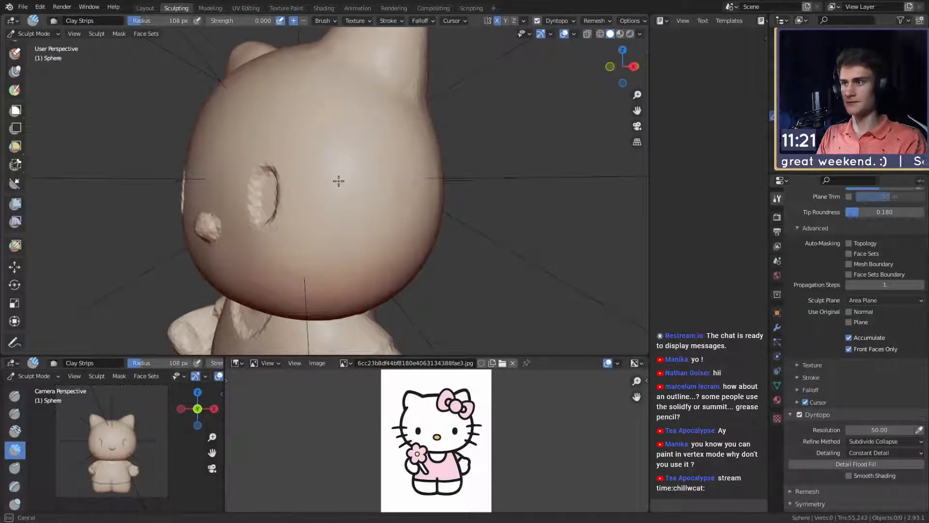
{"action": "middle_click_drag", "start_coordinate": [339, 181], "coordinate": [408, 216]}
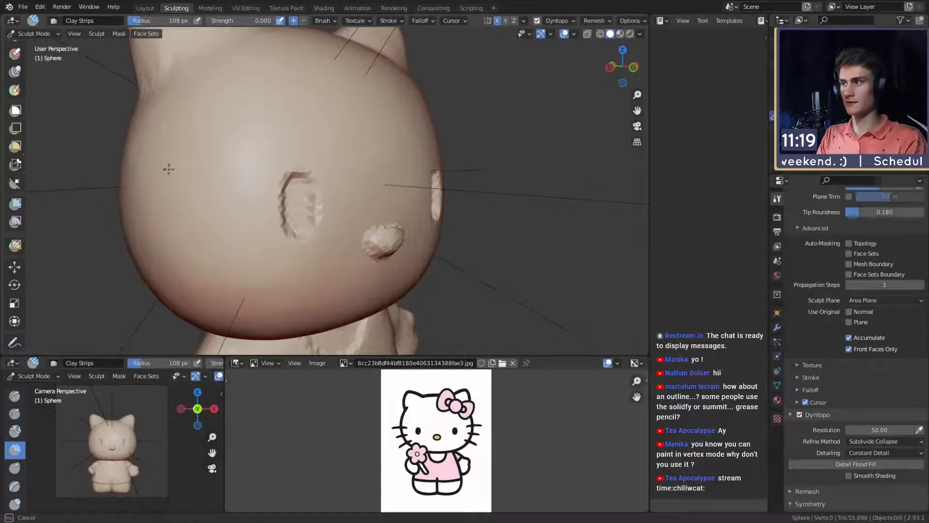
{"action": "mouse_move", "coordinate": [274, 222]}
{"action": "middle_mouse_down"}
{"action": "mouse_move", "coordinate": [328, 193]}
{"action": "mouse_move", "coordinate": [332, 205]}
{"action": "mouse_move", "coordinate": [340, 184]}
{"action": "mouse_move", "coordinate": [382, 154]}
{"action": "mouse_move", "coordinate": [363, 149]}
{"action": "mouse_move", "coordinate": [380, 156]}
{"action": "middle_mouse_up"}
- Paint three round mask spots in a column on the cheek for the whiskers with the Mask brush at 25 px radius
{"action": "key", "text": "m"}
{"action": "scroll", "coordinate": [324, 199], "scroll_direction": "up", "scroll_amount": 1}
{"action": "key", "text": "f"}
{"action": "left_click", "coordinate": [321, 199]}
{"action": "scroll", "coordinate": [340, 185], "scroll_direction": "up", "scroll_amount": 1}
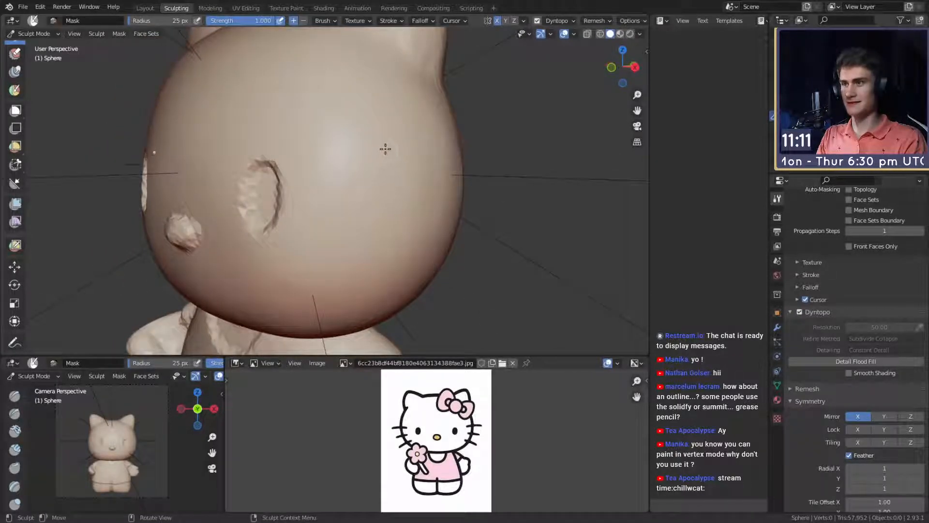
{"action": "middle_click_drag", "start_coordinate": [377, 153], "coordinate": [374, 183]}
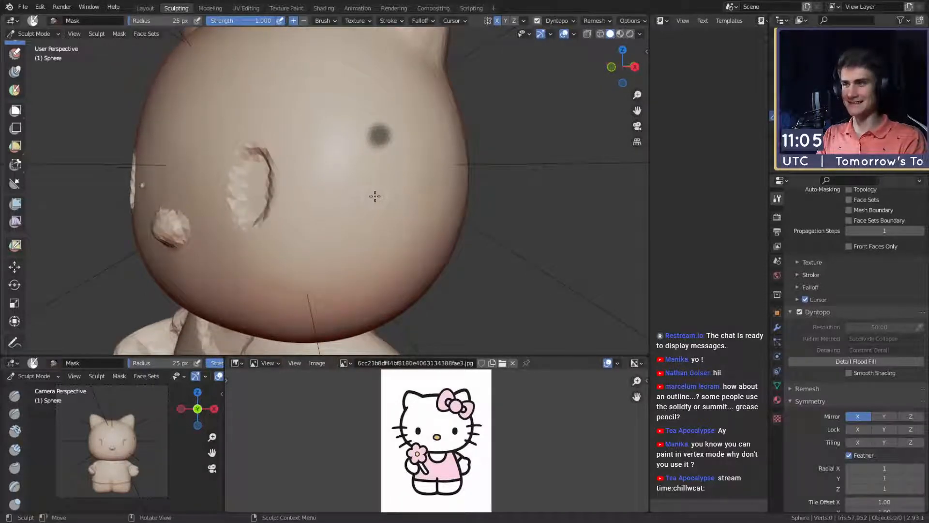
{"action": "middle_click_drag", "start_coordinate": [382, 220], "coordinate": [380, 186]}
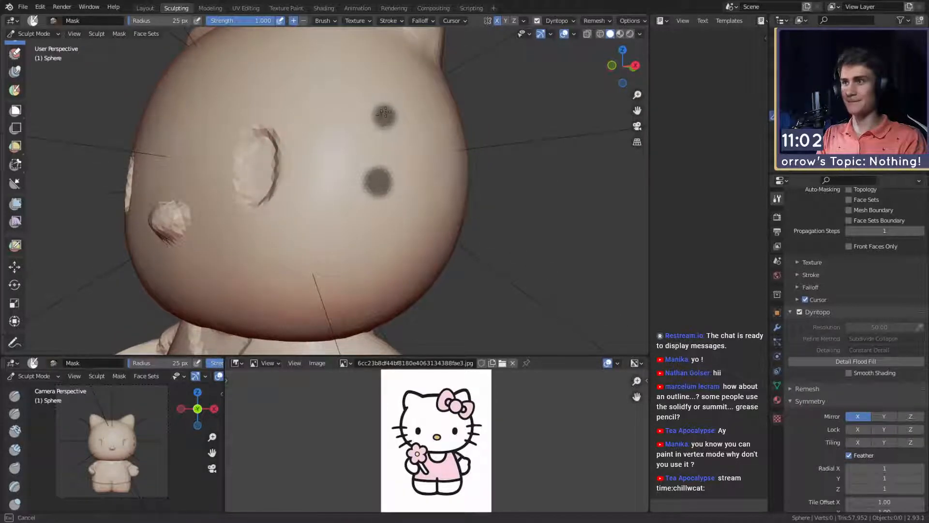
{"action": "middle_click_drag", "start_coordinate": [385, 125], "coordinate": [362, 212]}
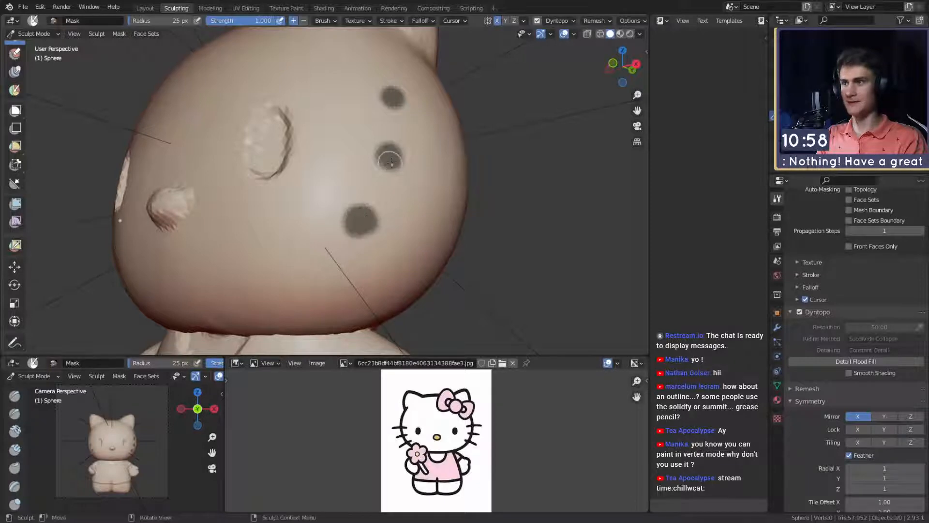
- Invert the mask so only the three cheek spots stay editable, and switch to the Snake Hook brush
{"action": "mouse_move", "coordinate": [391, 161]}
{"action": "middle_mouse_down"}
{"action": "mouse_move", "coordinate": [381, 172]}
{"action": "mouse_move", "coordinate": [383, 152]}
{"action": "middle_mouse_up"}
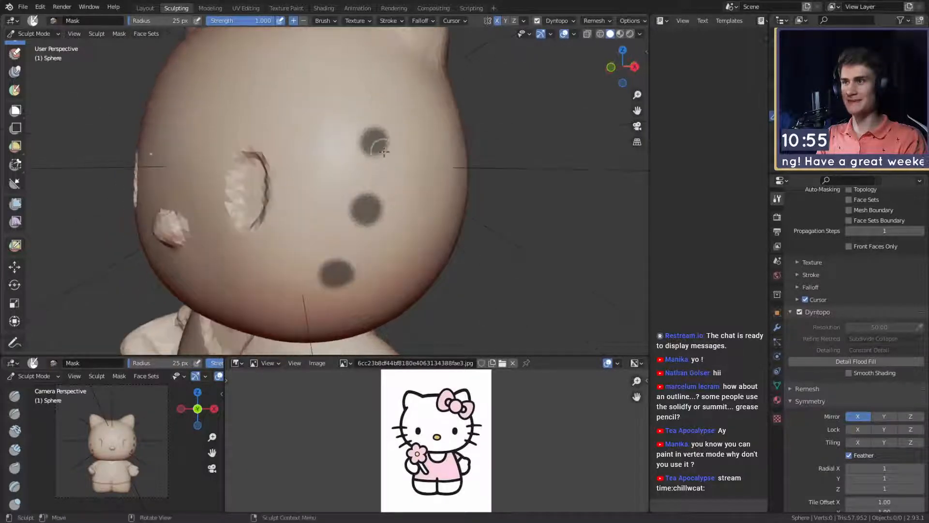
{"action": "key", "text": "ctrl+i"}
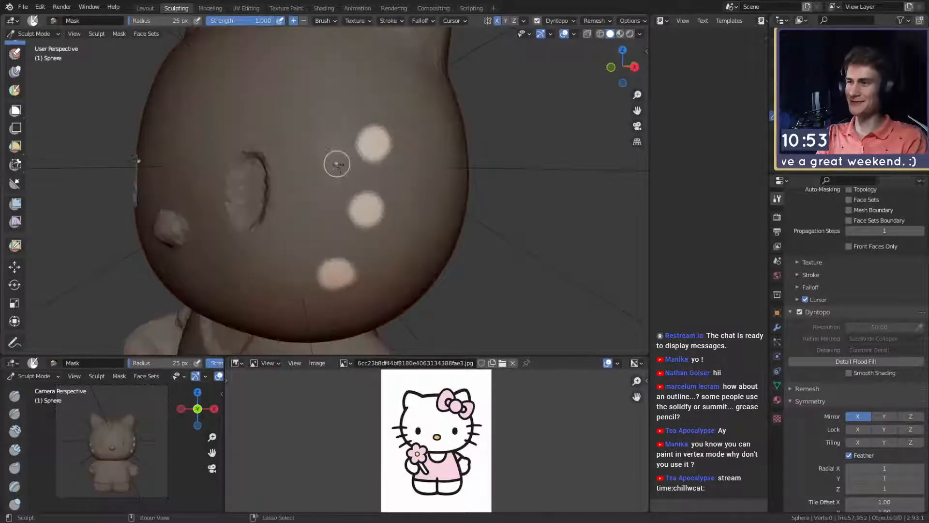
{"action": "key", "text": "k"}
{"action": "middle_click_drag", "start_coordinate": [351, 206], "coordinate": [393, 147]}
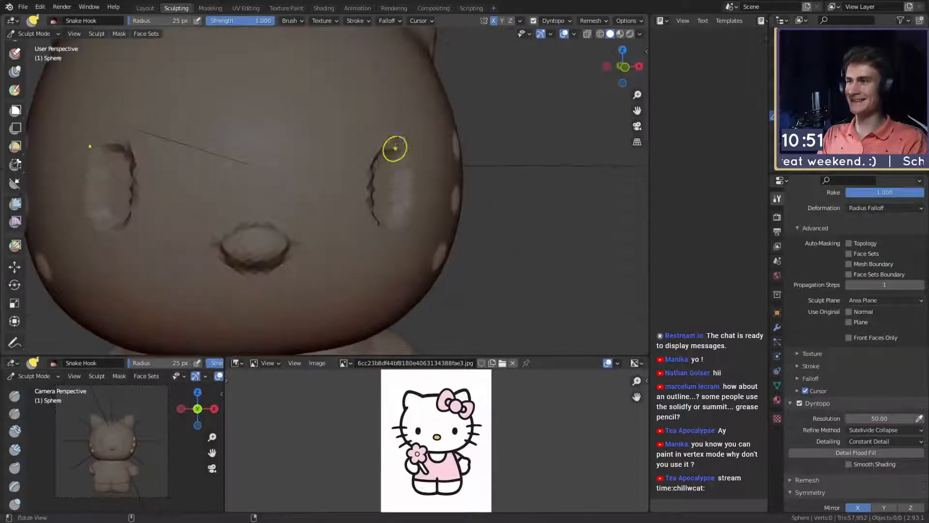
- Pull three whiskers outward from the unmasked spots on each cheek with Snake Hook at 266 px radius
{"action": "scroll", "coordinate": [393, 148], "scroll_direction": "down", "scroll_amount": 6}
{"action": "key", "text": "f"}
{"action": "left_click", "coordinate": [429, 195]}
{"action": "middle_click_drag", "start_coordinate": [405, 196], "coordinate": [398, 204]}
{"action": "scroll", "coordinate": [426, 199], "scroll_direction": "up", "scroll_amount": 2}
{"action": "key", "text": "f"}
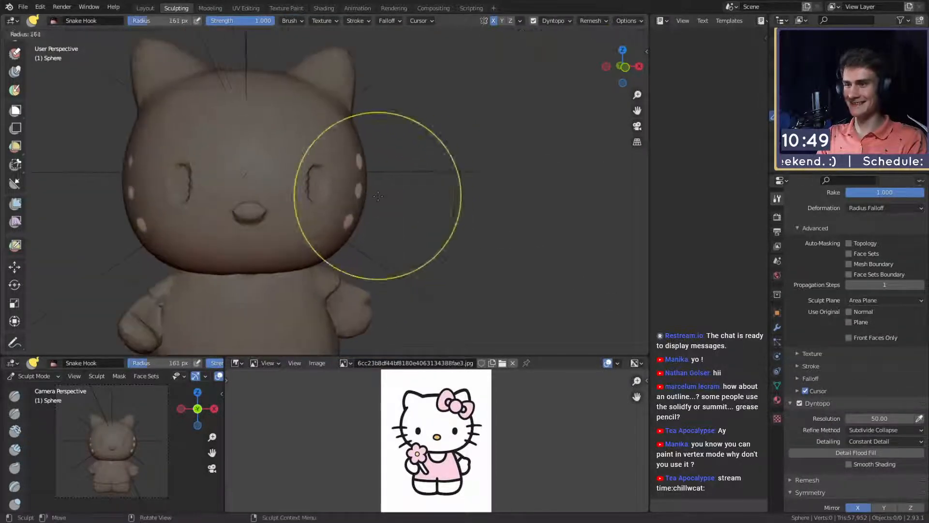
{"action": "left_click", "coordinate": [515, 201]}
{"action": "left_click_drag", "start_coordinate": [358, 192], "coordinate": [409, 204]}
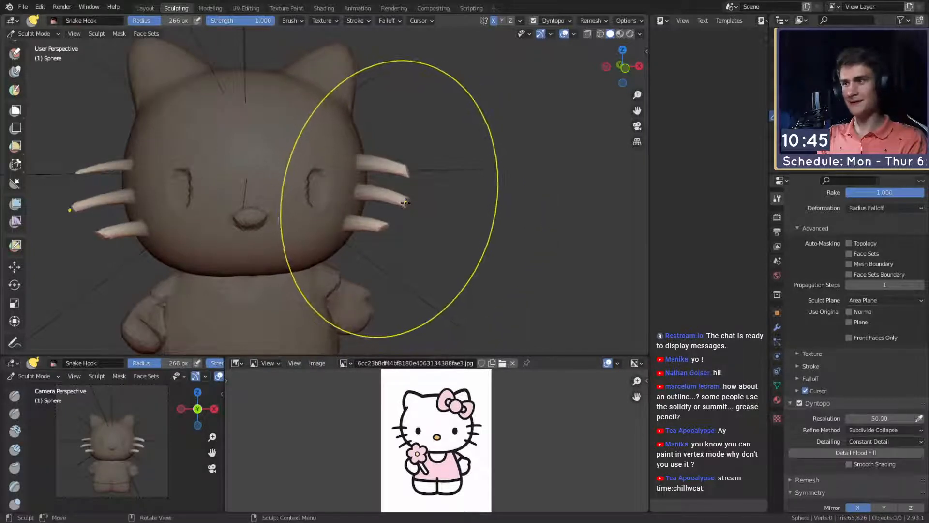
- Pull the blunt ends of the three whiskers into rounded tips with Snake Hook at 57 px radius
{"action": "key", "text": "f"}
{"action": "left_click", "coordinate": [342, 204]}
{"action": "middle_click_drag", "start_coordinate": [419, 204], "coordinate": [380, 202]}
{"action": "scroll", "coordinate": [416, 175], "scroll_direction": "up", "scroll_amount": 3}
{"action": "key", "text": "f"}
{"action": "left_click", "coordinate": [377, 174]}
{"action": "left_click_drag", "start_coordinate": [437, 170], "coordinate": [439, 173]}
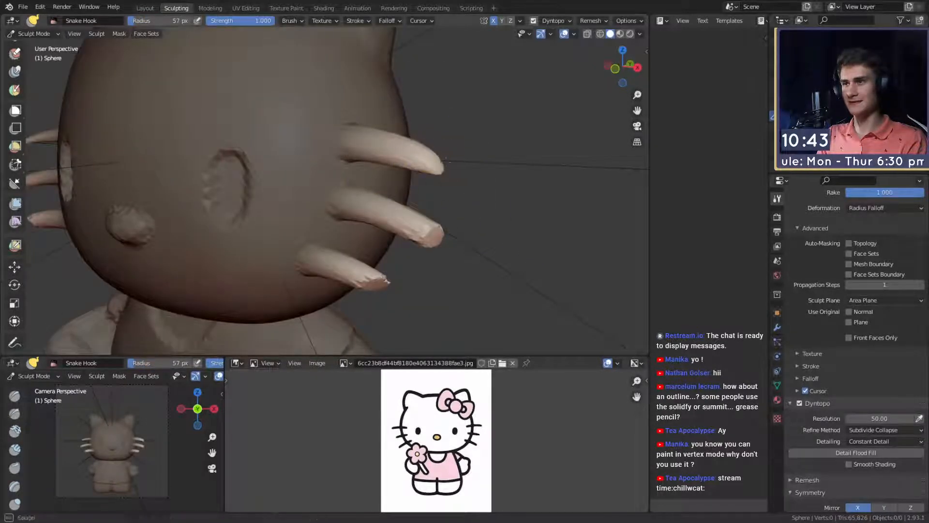
{"action": "left_click_drag", "start_coordinate": [442, 227], "coordinate": [433, 244]}
{"action": "middle_click_drag", "start_coordinate": [390, 292], "coordinate": [405, 257], "text": "shift"}
- Straighten and align the three whiskers in front view with Snake Hook at 137 px radius
{"action": "key", "text": "f"}
{"action": "left_click", "coordinate": [436, 256]}
{"action": "mouse_move", "coordinate": [453, 214]}
{"action": "middle_mouse_down"}
{"action": "mouse_move", "coordinate": [394, 228]}
{"action": "mouse_move", "coordinate": [409, 190]}
{"action": "middle_mouse_up"}
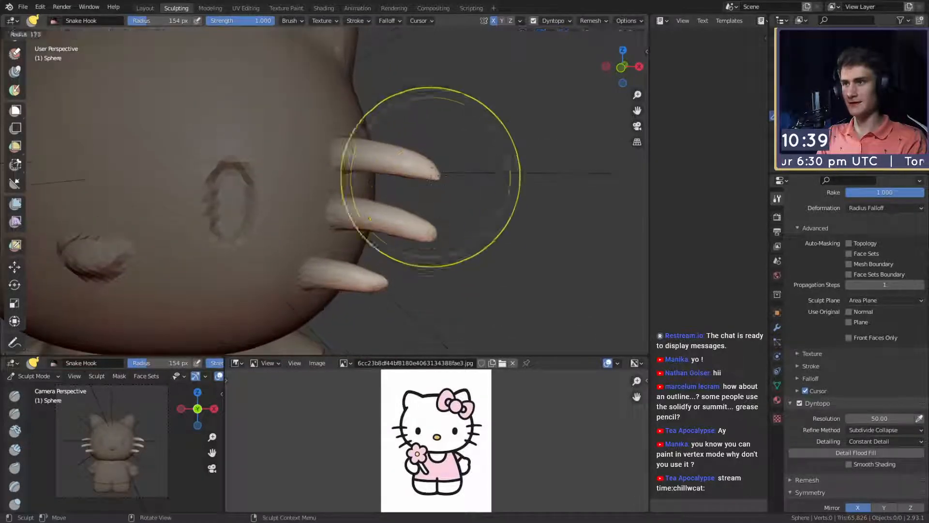
{"action": "key", "text": "f"}
{"action": "left_click", "coordinate": [434, 212]}
{"action": "key", "text": "f"}
{"action": "left_click", "coordinate": [413, 225]}
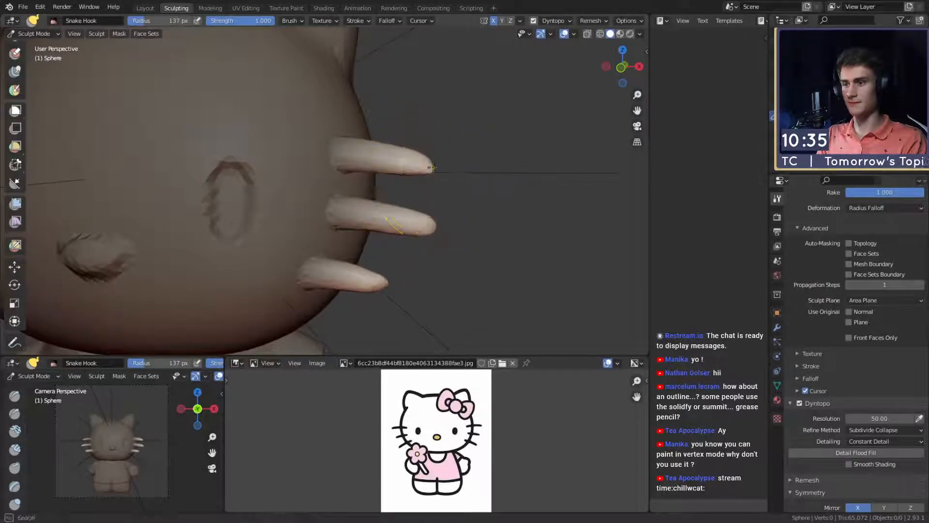
{"action": "mouse_move", "coordinate": [432, 173]}
{"action": "middle_mouse_down"}
{"action": "mouse_move", "coordinate": [436, 213]}
{"action": "mouse_move", "coordinate": [416, 232]}
{"action": "middle_mouse_up"}
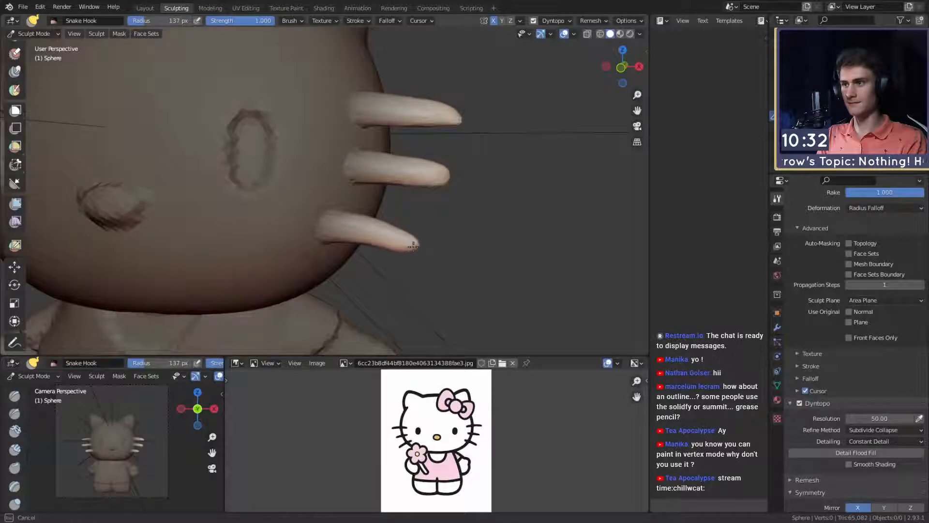
{"action": "left_click_drag", "start_coordinate": [378, 231], "coordinate": [380, 235]}
{"action": "scroll", "coordinate": [384, 240], "scroll_direction": "down", "scroll_amount": 6}
{"action": "middle_click_drag", "start_coordinate": [384, 241], "coordinate": [417, 228], "text": "shift"}
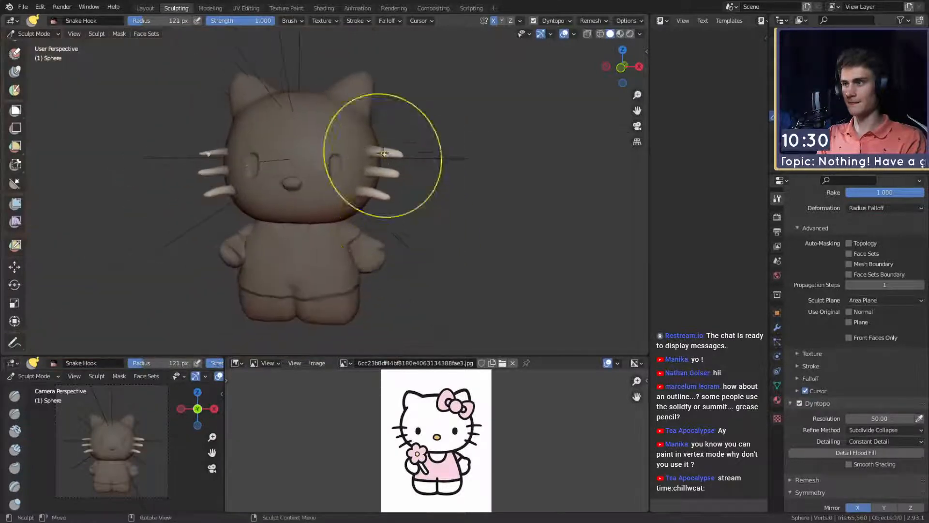
- Clear the mask from the whole sculpt and set the Snake Hook radius to 52 px
{"action": "key", "text": "alt+m"}
{"action": "middle_click_drag", "start_coordinate": [367, 177], "coordinate": [362, 234]}
{"action": "middle_click_drag", "start_coordinate": [360, 235], "coordinate": [319, 237], "text": "shift"}
{"action": "key", "text": "f"}
{"action": "left_click", "coordinate": [310, 203]}
{"action": "middle_click_drag", "start_coordinate": [320, 237], "coordinate": [305, 256]}
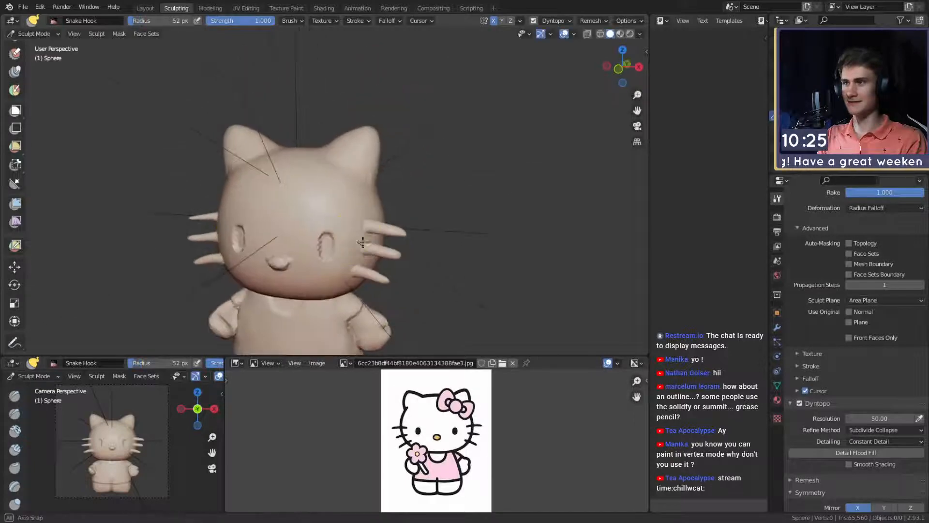
- Examine the head, whiskers and body from several angles against the reference image
{"action": "scroll", "coordinate": [370, 204], "scroll_direction": "up", "scroll_amount": 1}
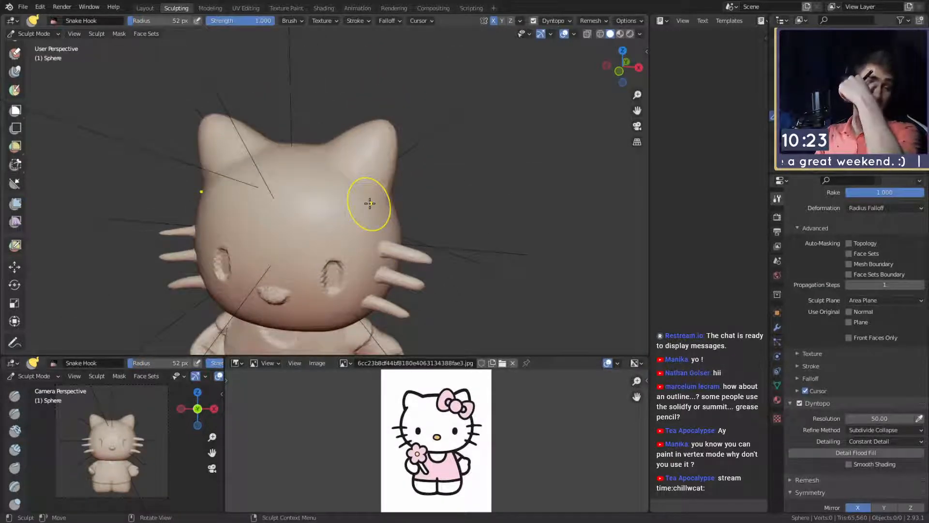
{"action": "left_click_drag", "start_coordinate": [362, 231], "coordinate": [371, 211], "text": "alt"}
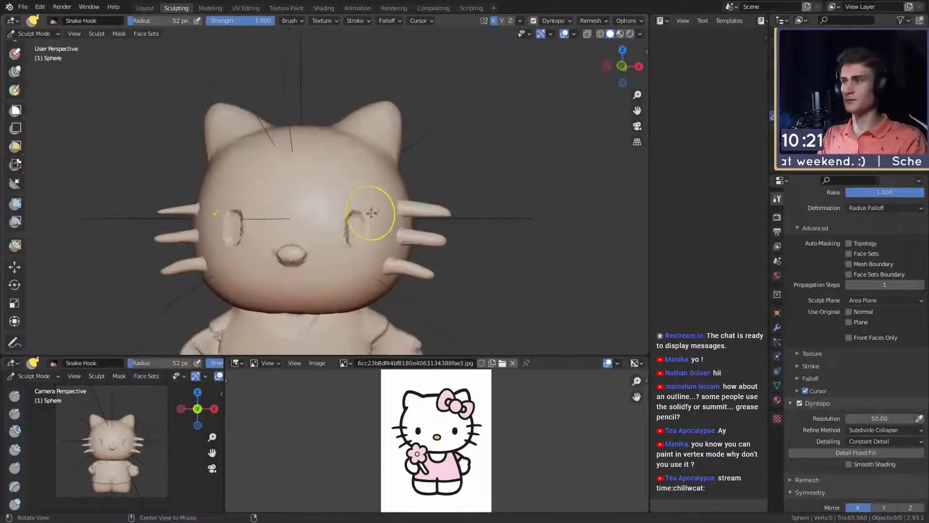
{"action": "mouse_move", "coordinate": [349, 288]}
{"action": "left_mouse_down", "text": "alt+shift"}
{"action": "mouse_move", "coordinate": [342, 160]}
{"action": "mouse_move", "coordinate": [351, 208]}
{"action": "mouse_move", "coordinate": [346, 194]}
{"action": "left_mouse_up", "text": "alt+shift"}
{"action": "scroll", "coordinate": [342, 162], "scroll_direction": "down", "scroll_amount": 3}
{"action": "scroll", "coordinate": [347, 195], "scroll_direction": "up", "scroll_amount": 4}
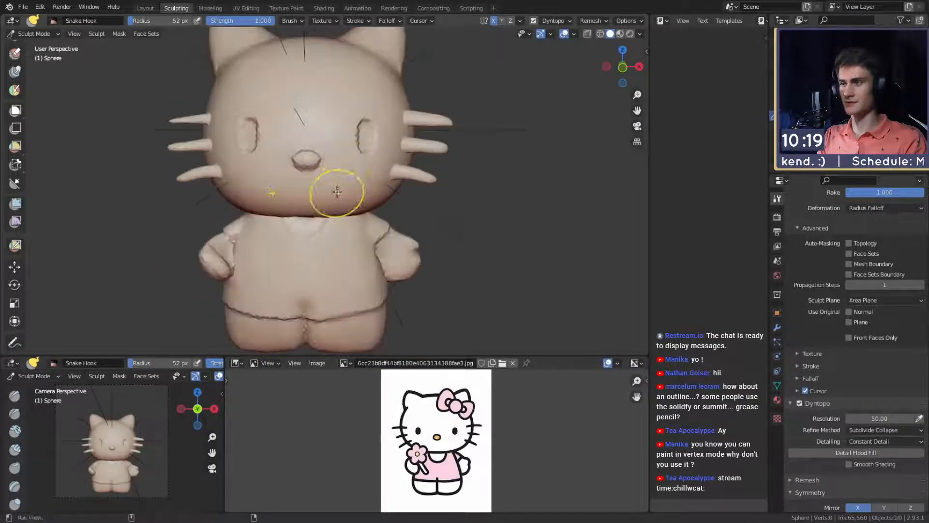
{"action": "mouse_move", "coordinate": [342, 214]}
{"action": "middle_mouse_down"}
{"action": "mouse_move", "coordinate": [338, 187]}
{"action": "mouse_move", "coordinate": [344, 203]}
{"action": "mouse_move", "coordinate": [353, 187]}
{"action": "mouse_move", "coordinate": [347, 191]}
{"action": "middle_mouse_up"}
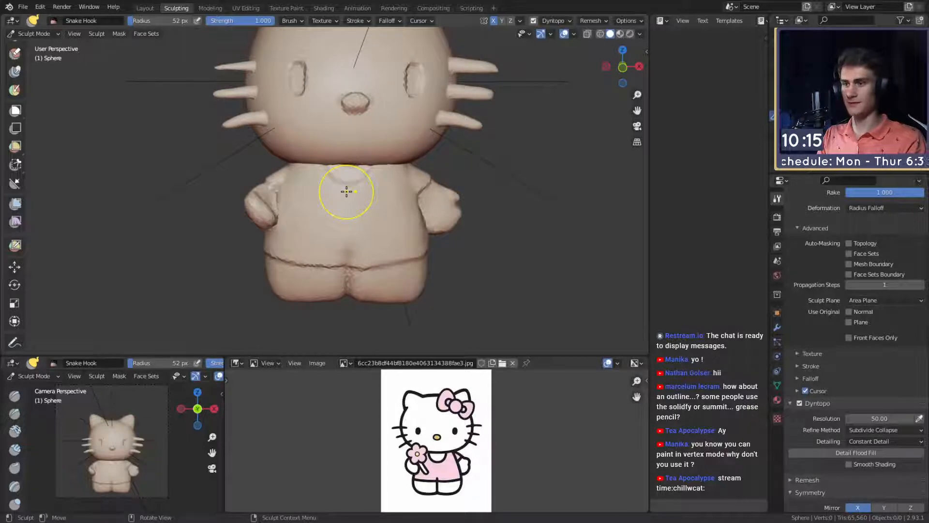
{"action": "mouse_move", "coordinate": [370, 171]}
{"action": "left_mouse_down", "text": "alt+shift"}
{"action": "mouse_move", "coordinate": [346, 209]}
{"action": "mouse_move", "coordinate": [321, 207]}
{"action": "mouse_move", "coordinate": [355, 198]}
{"action": "mouse_move", "coordinate": [338, 182]}
{"action": "mouse_move", "coordinate": [334, 196]}
{"action": "mouse_move", "coordinate": [381, 179]}
{"action": "left_mouse_up", "text": "alt+shift"}
{"action": "scroll", "coordinate": [321, 207], "scroll_direction": "down", "scroll_amount": 5}
{"action": "scroll", "coordinate": [361, 193], "scroll_direction": "up", "scroll_amount": 4}
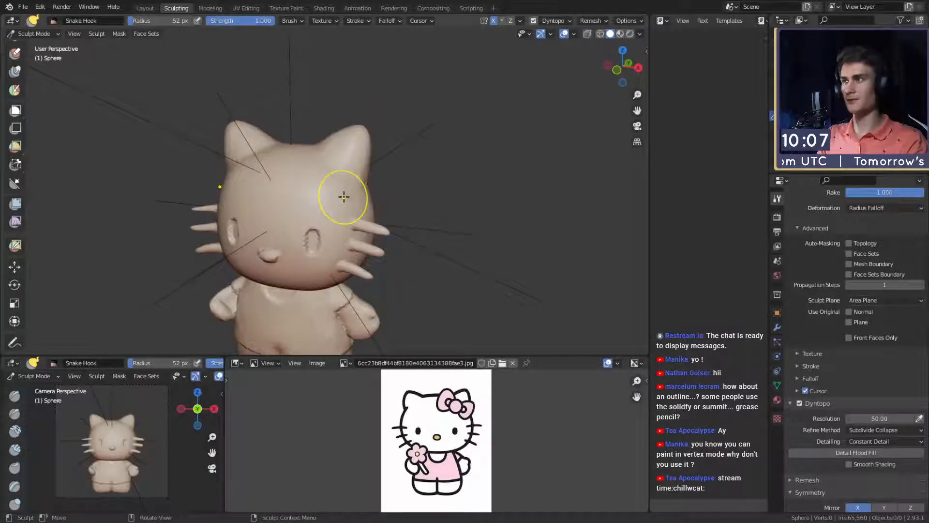
- In the Layout workspace, add a cube and move it along the X axis clear of the character
{"action": "left_click", "coordinate": [146, 8]}
{"action": "left_click_drag", "start_coordinate": [397, 296], "coordinate": [388, 286], "text": "alt"}
{"action": "scroll", "coordinate": [388, 287], "scroll_direction": "up", "scroll_amount": 4}
{"action": "key", "text": "shift+a"}
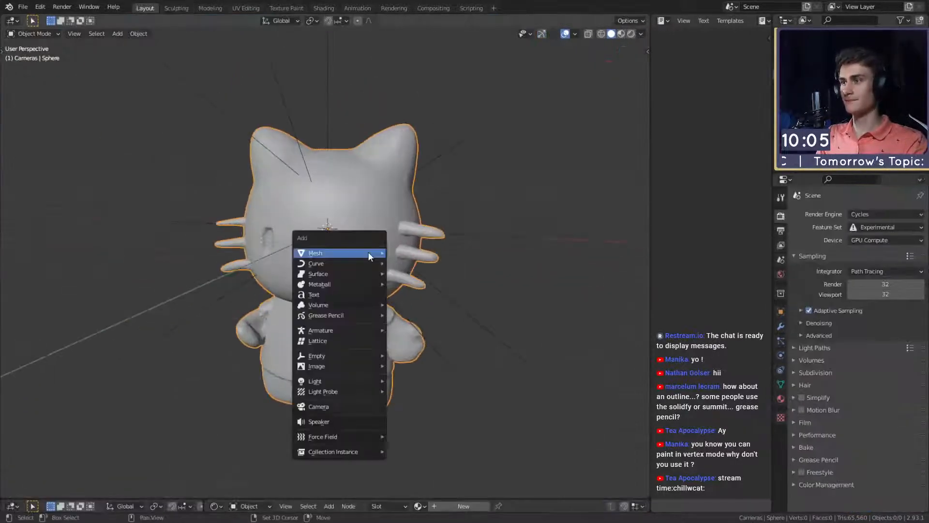
{"action": "mouse_move", "coordinate": [368, 253]}
{"action": "left_click", "coordinate": [408, 263]}
{"action": "scroll", "coordinate": [392, 283], "scroll_direction": "down", "scroll_amount": 3}
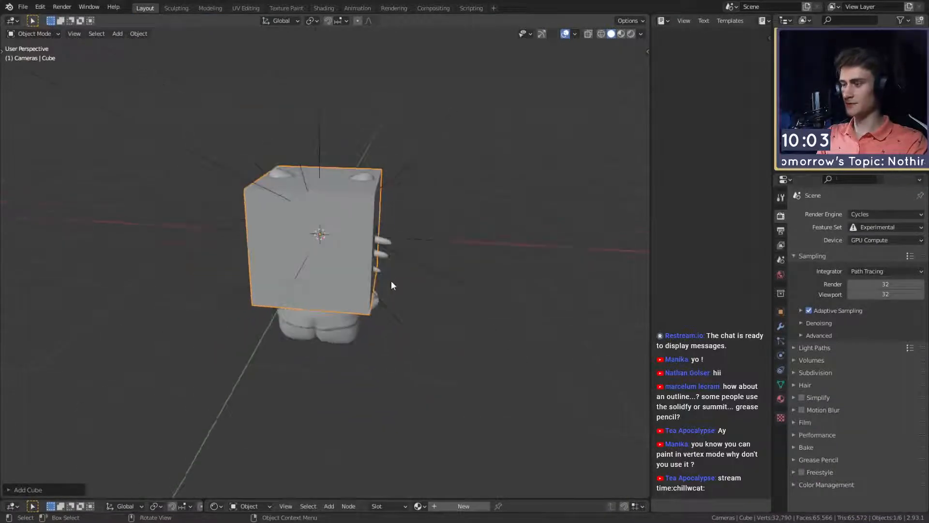
{"action": "key", "text": "g"}
{"action": "key", "text": "x"}
{"action": "left_click", "coordinate": [618, 295]}
{"action": "middle_click_drag", "start_coordinate": [618, 295], "coordinate": [395, 300], "text": "shift"}
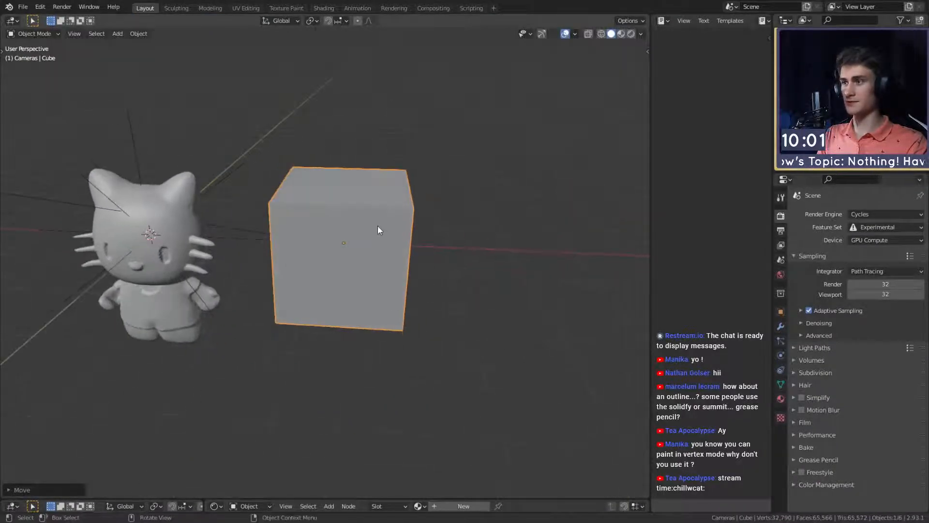
{"action": "middle_click_drag", "start_coordinate": [379, 230], "coordinate": [528, 290]}
- Give the cube a level 3 subdivision and flatten it along the Z axis into a disc-like ellipsoid
{"action": "key", "text": "ctrl+3"}
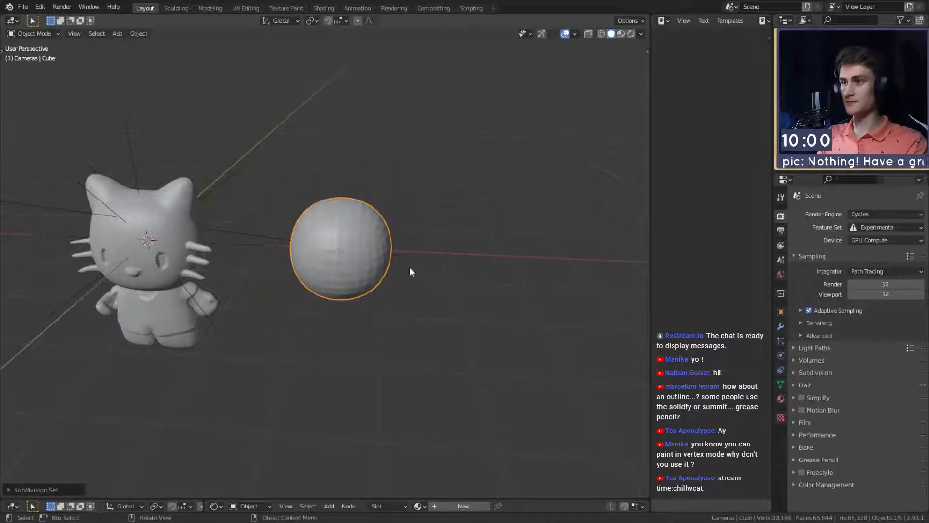
{"action": "key", "text": "s"}
{"action": "key", "text": "z"}
{"action": "left_click", "coordinate": [406, 273]}
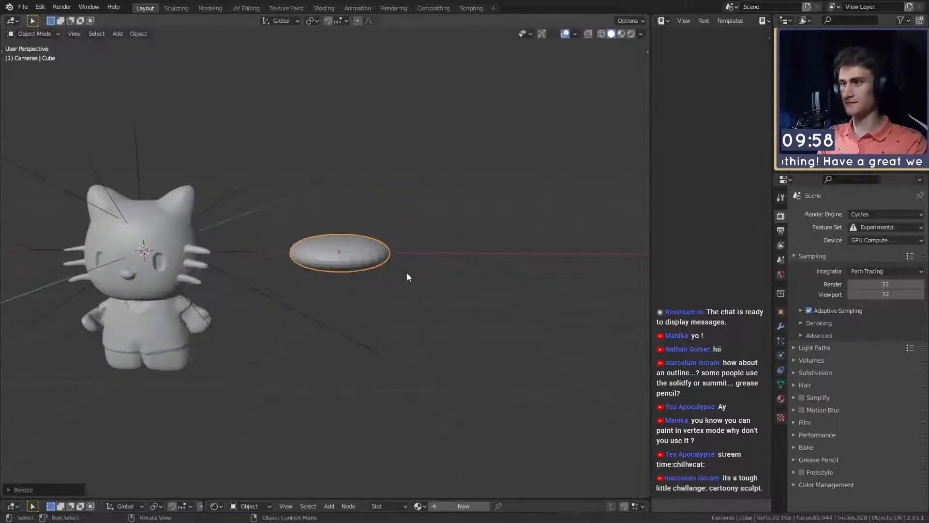
- Scale the flattened ellipsoid down uniformly to about 40 percent of its size
{"action": "middle_click_drag", "start_coordinate": [407, 274], "coordinate": [432, 318]}
{"action": "scroll", "coordinate": [431, 310], "scroll_direction": "up", "scroll_amount": 3}
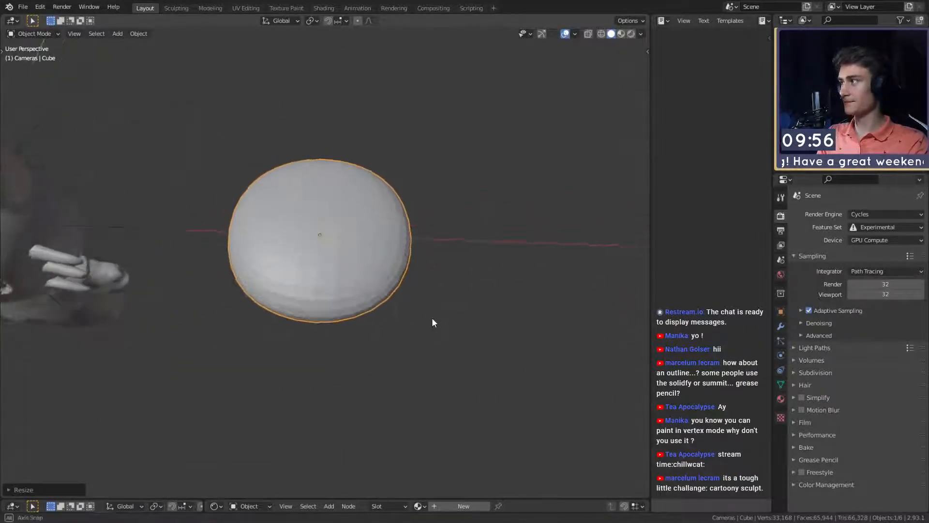
{"action": "left_click", "coordinate": [364, 234]}
{"action": "middle_click_drag", "start_coordinate": [428, 274], "coordinate": [445, 286]}
{"action": "left_click", "coordinate": [426, 253]}
{"action": "left_click", "coordinate": [390, 253]}
{"action": "scroll", "coordinate": [423, 281], "scroll_direction": "down", "scroll_amount": 4}
{"action": "scroll", "coordinate": [431, 278], "scroll_direction": "up", "scroll_amount": 4}
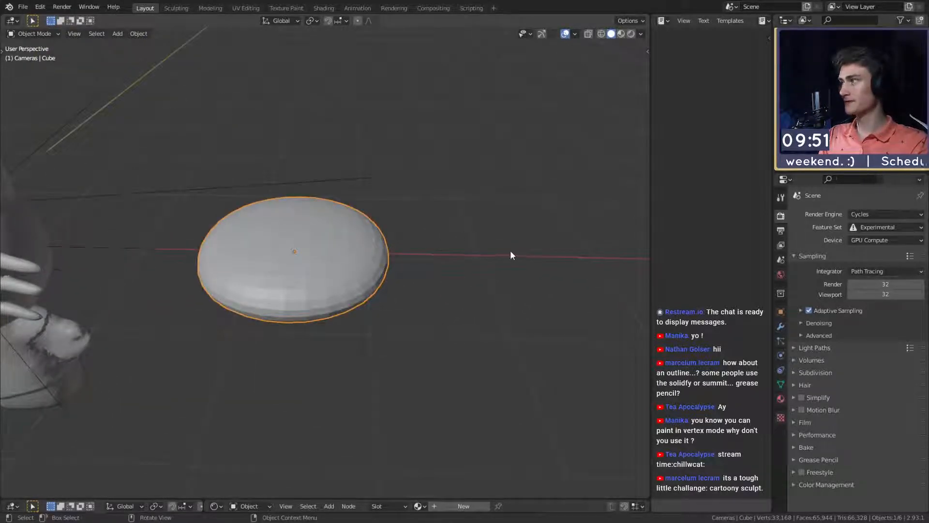
{"action": "middle_click_drag", "start_coordinate": [510, 256], "coordinate": [422, 337]}
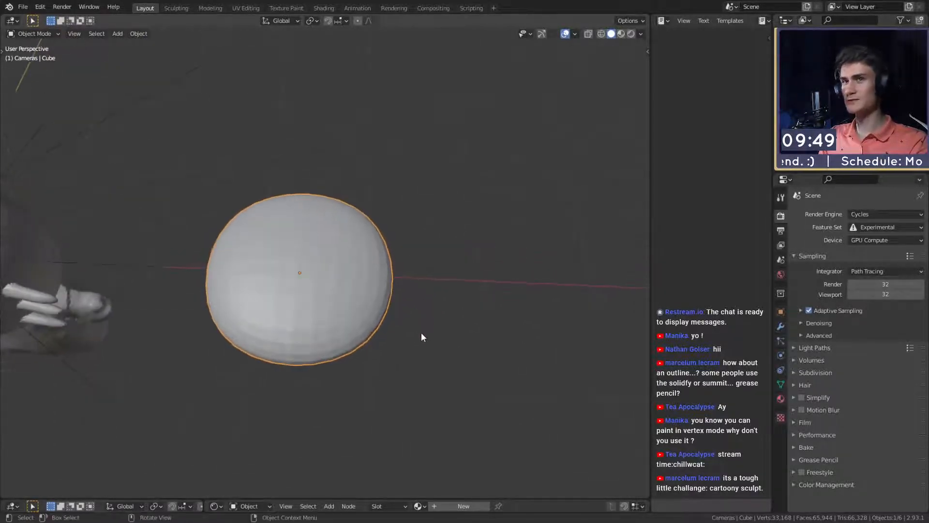
{"action": "key", "text": "s"}
{"action": "left_click", "coordinate": [413, 300]}
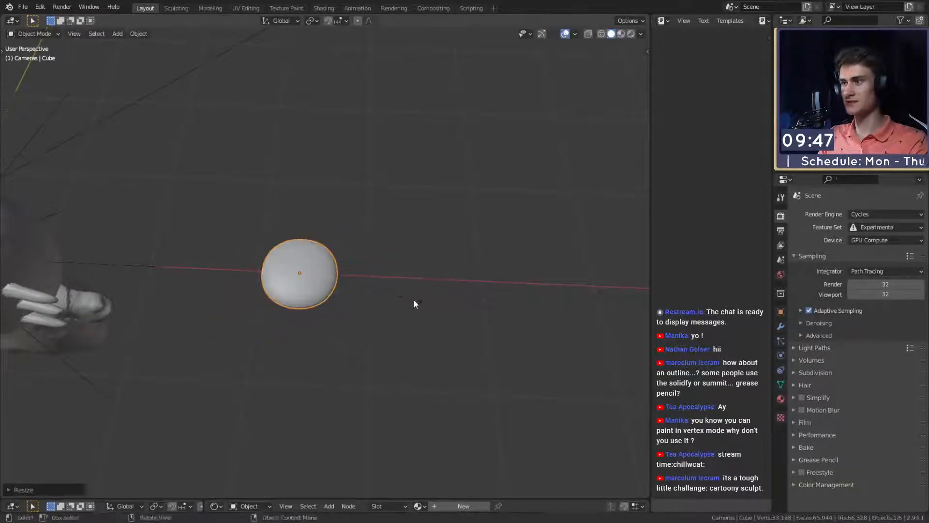
- Try duplicating the flattened ellipsoid and placing the copy beside the original
{"action": "middle_click_drag", "start_coordinate": [413, 299], "coordinate": [388, 297]}
{"action": "key", "text": "shift+d"}
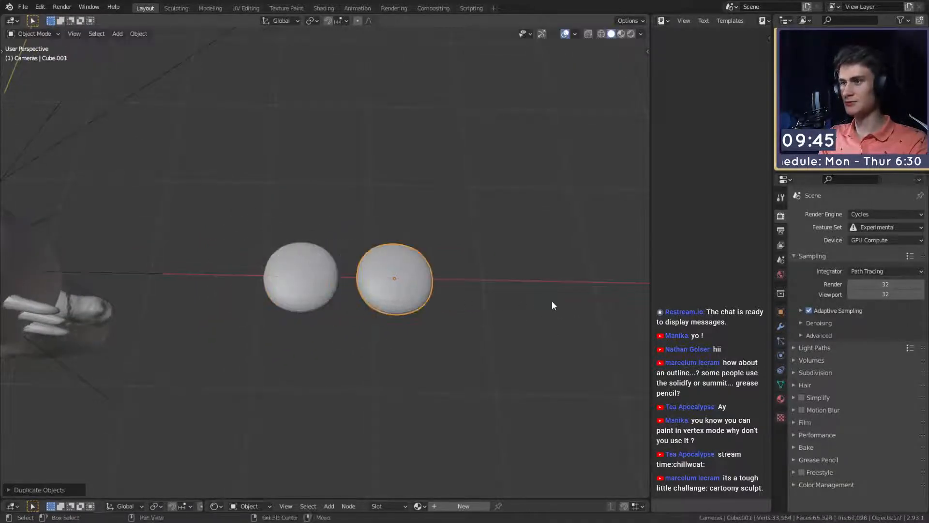
{"action": "left_click", "coordinate": [551, 300]}
{"action": "middle_click_drag", "start_coordinate": [552, 300], "coordinate": [490, 296]}
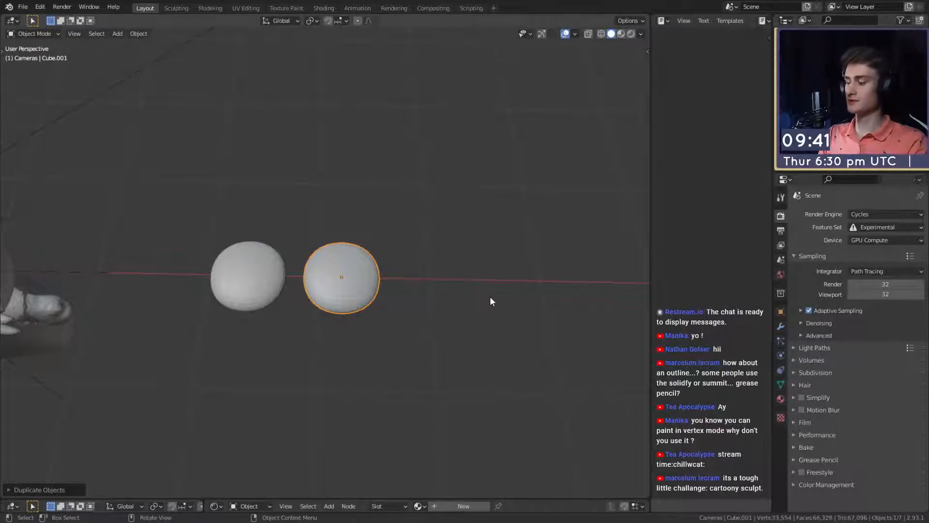
{"action": "key", "text": "ctrl+z"}
- Try stretching the flattened ellipsoid along the X axis into a petal shape
{"action": "middle_click_drag", "start_coordinate": [484, 298], "coordinate": [439, 311]}
{"action": "key", "text": "s"}
{"action": "key", "text": "x"}
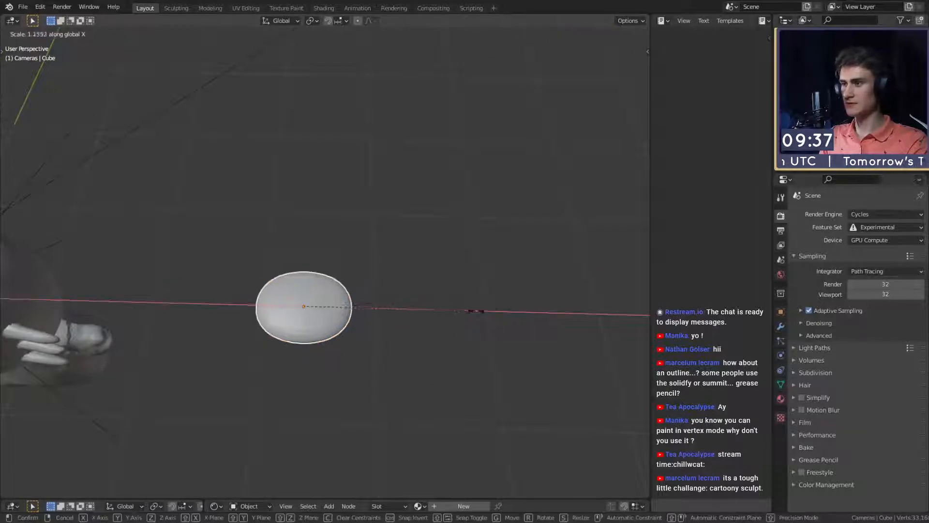
{"action": "left_click", "coordinate": [545, 313]}
{"action": "key", "text": "g"}
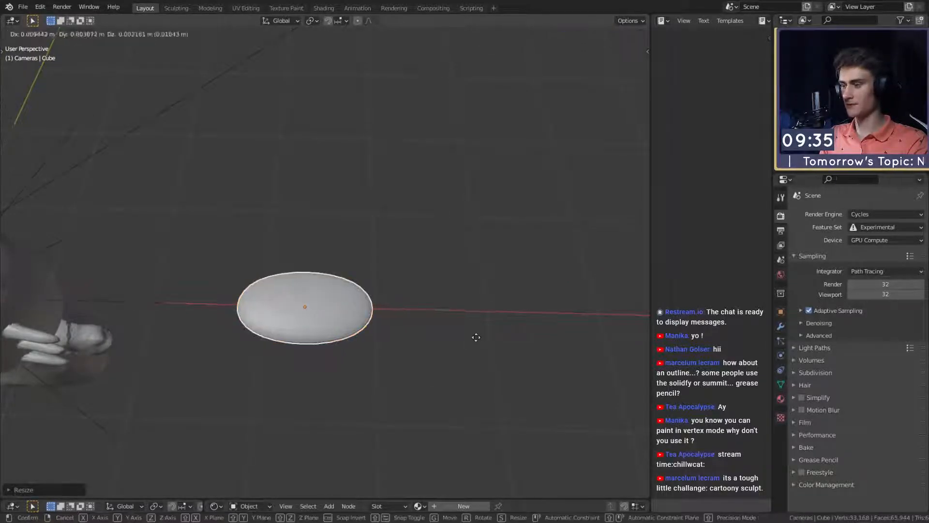
{"action": "key", "text": "x"}
{"action": "right_click", "coordinate": [539, 339]}
{"action": "key", "text": "ctrl+z"}
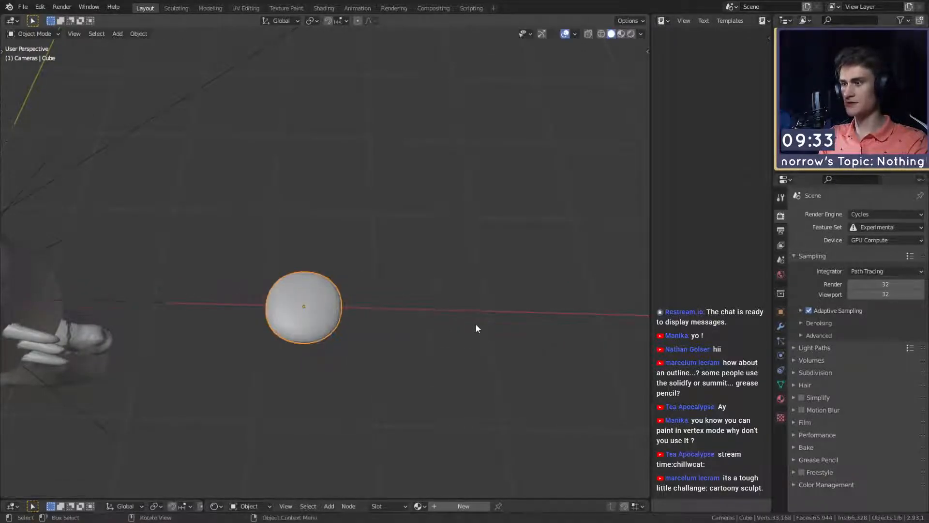
- Duplicate the flattened ellipsoid along the X axis and stretch the copy along X into an elongated petal
{"action": "key", "text": "shift+d"}
{"action": "key", "text": "x"}
{"action": "key", "text": "s"}
{"action": "key", "text": "x"}
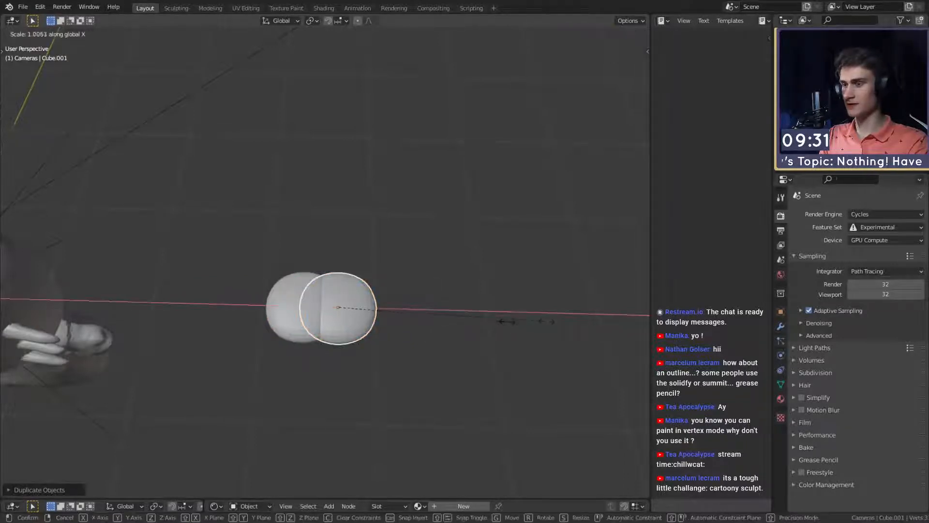
{"action": "left_click", "coordinate": [615, 321]}
- Move the elongated petal outward along the X axis so its inner end overlaps the round centre piece
{"action": "middle_click_drag", "start_coordinate": [476, 329], "coordinate": [448, 305]}
{"action": "key", "text": "g"}
{"action": "key", "text": "x"}
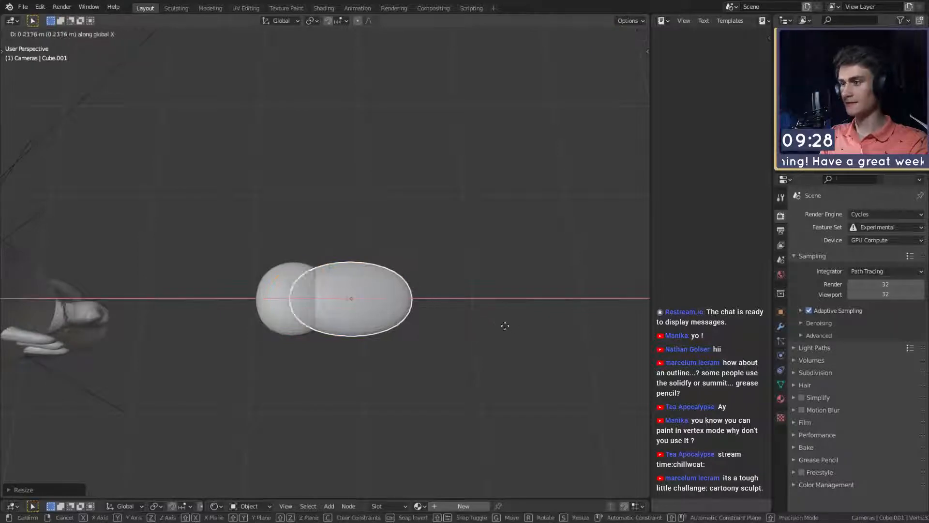
{"action": "left_click", "coordinate": [520, 329]}
- Enlarge the lower editor area, change the Shader Editor to an Image Editor and load the Hello Kitty reference image
{"action": "middle_click_drag", "start_coordinate": [512, 321], "coordinate": [521, 373]}
{"action": "left_click_drag", "start_coordinate": [528, 499], "coordinate": [522, 332]}
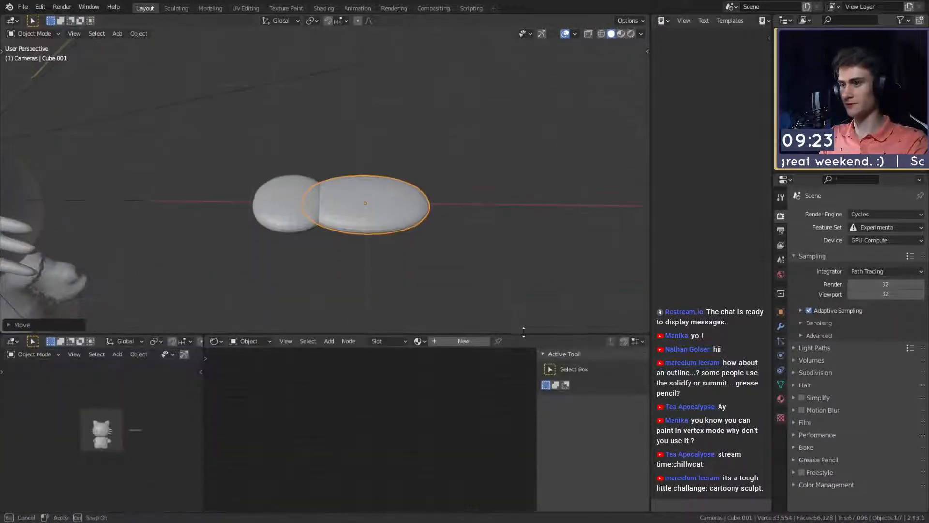
{"action": "key", "text": "shift+F10"}
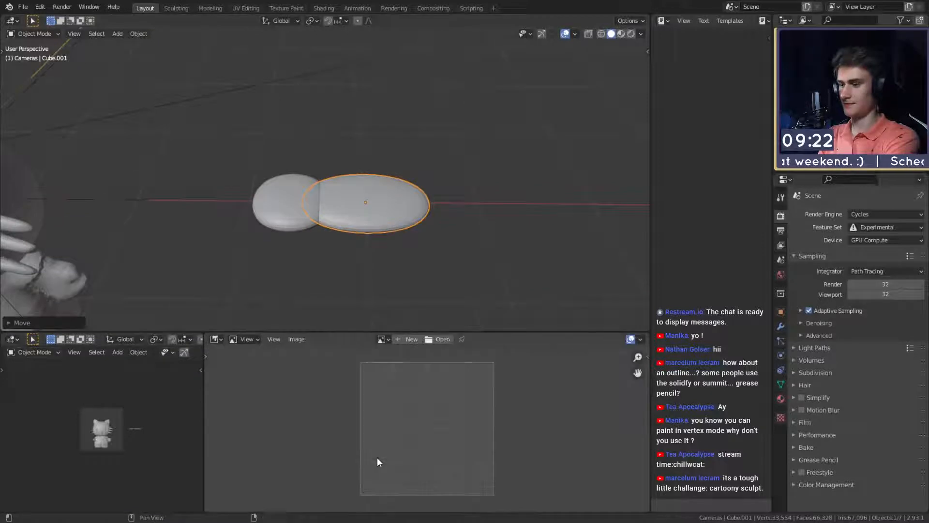
{"action": "left_click", "coordinate": [382, 339]}
{"action": "left_click", "coordinate": [411, 357]}
{"action": "scroll", "coordinate": [385, 201], "scroll_direction": "up", "scroll_amount": 1}
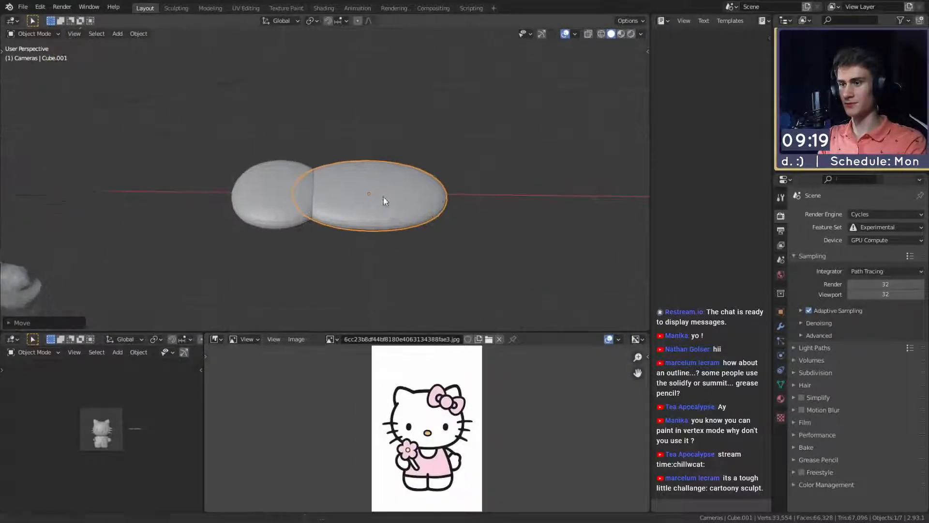
- Add a crosswise loop cut to the elongated piece's mesh and slide it toward the outer end
{"action": "middle_click_drag", "start_coordinate": [384, 201], "coordinate": [381, 190]}
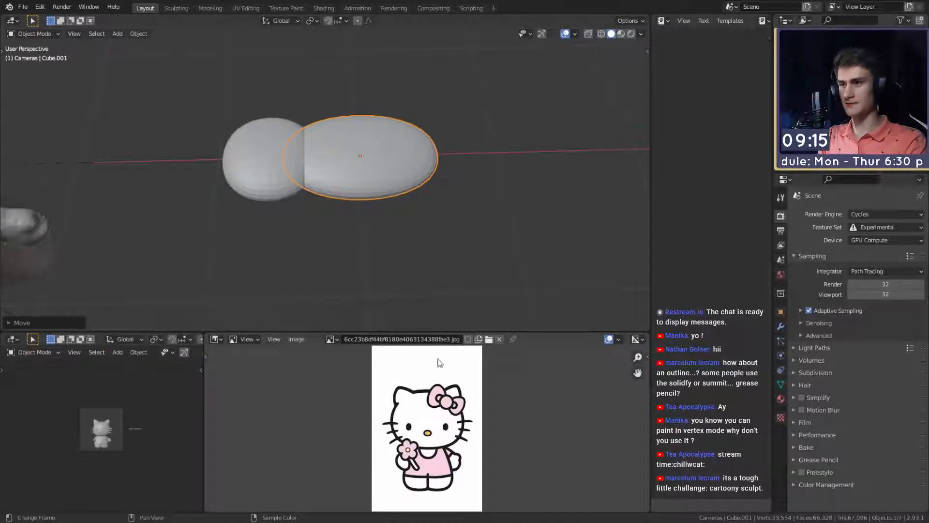
{"action": "mouse_move", "coordinate": [390, 223]}
{"action": "middle_mouse_down"}
{"action": "mouse_move", "coordinate": [381, 249]}
{"action": "mouse_move", "coordinate": [370, 231]}
{"action": "mouse_move", "coordinate": [392, 228]}
{"action": "middle_mouse_up"}
{"action": "key", "text": "Tab"}
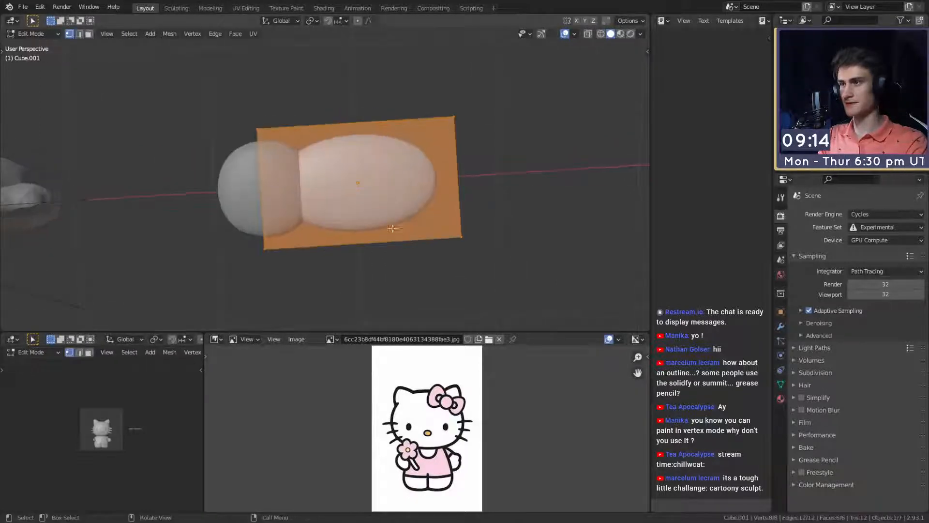
{"action": "key", "text": "ctrl+r"}
{"action": "left_click", "coordinate": [341, 145]}
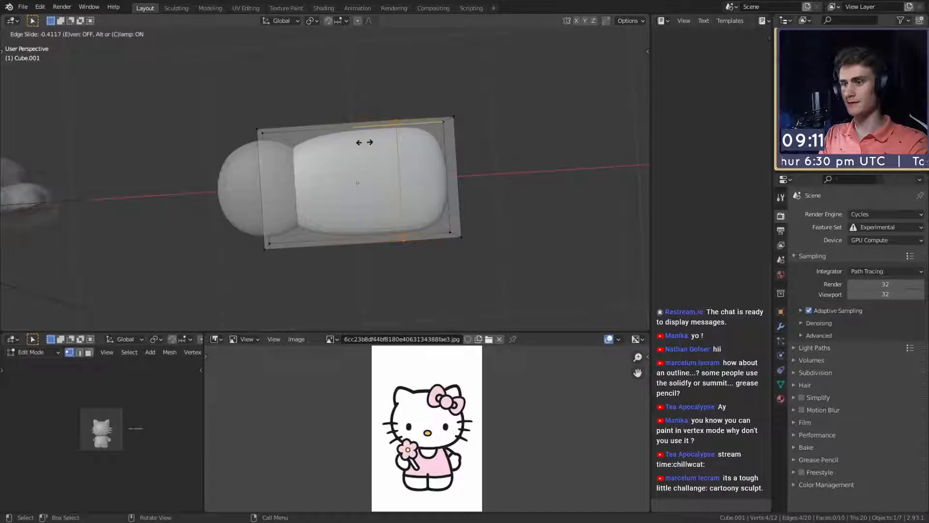
{"action": "left_click", "coordinate": [370, 143]}
- Select the piece's inner end face and narrow it along the Y axis to taper the shape toward the round centre
{"action": "middle_click_drag", "start_coordinate": [302, 167], "coordinate": [336, 218]}
{"action": "left_click", "coordinate": [309, 208], "text": "alt"}
{"action": "key", "text": "s"}
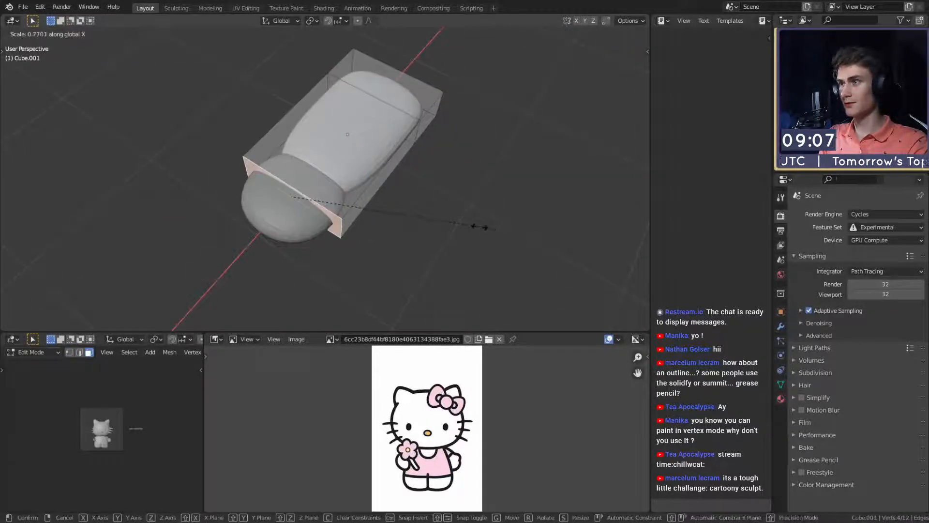
{"action": "key", "text": "y"}
{"action": "left_click", "coordinate": [444, 212]}
- Select the faces of the outer section and move them inward along the X axis to shorten the piece
{"action": "middle_click_drag", "start_coordinate": [445, 209], "coordinate": [501, 237]}
{"action": "left_click", "coordinate": [380, 245], "text": "alt"}
{"action": "key", "text": "g"}
{"action": "key", "text": "x"}
{"action": "left_click", "coordinate": [475, 205]}
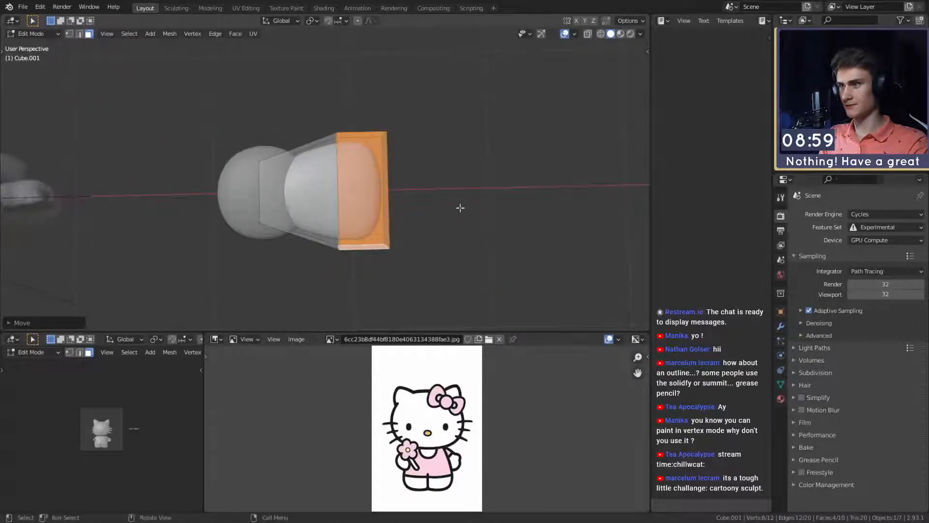
- Select the edge loop around the piece's middle and widen it along the Y axis by a factor of about 1.3
{"action": "middle_click_drag", "start_coordinate": [473, 187], "coordinate": [469, 234]}
{"action": "key", "text": "2"}
{"action": "left_click", "coordinate": [310, 220], "text": "shift"}
{"action": "left_click", "coordinate": [326, 202]}
{"action": "key", "text": "s"}
{"action": "key", "text": "y"}
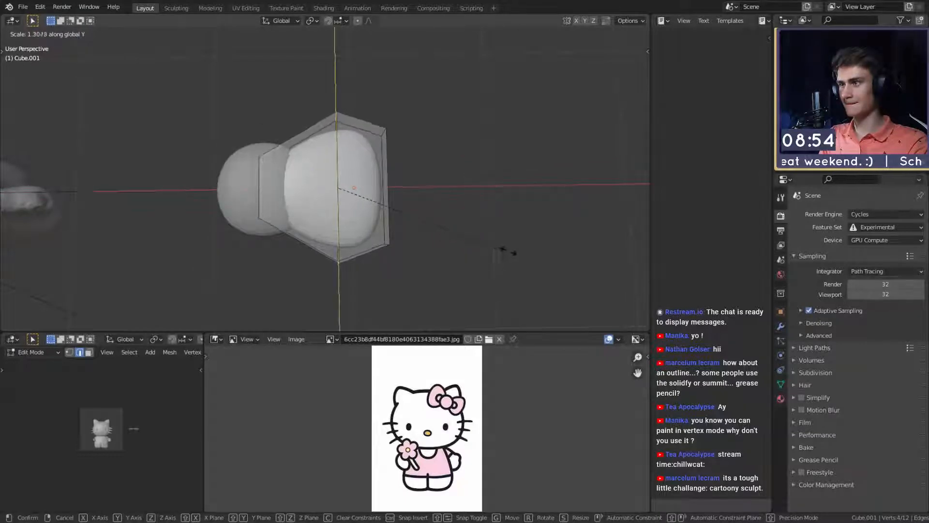
{"action": "left_click", "coordinate": [508, 251]}
- Return to Object Mode and move the tapered bow wing slightly outward along the X axis
{"action": "key", "text": "Tab"}
{"action": "middle_click_drag", "start_coordinate": [332, 207], "coordinate": [352, 210], "text": "shift"}
{"action": "key", "text": "g"}
{"action": "key", "text": "x"}
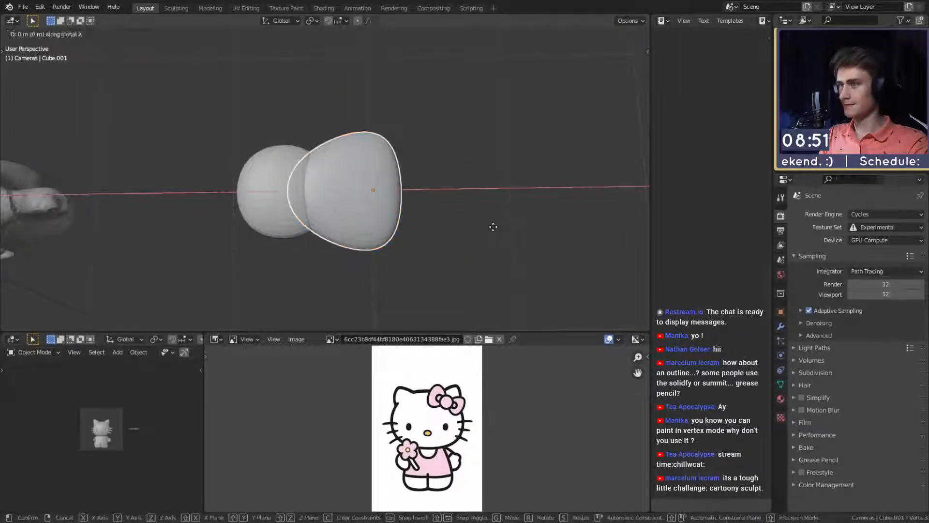
{"action": "left_click", "coordinate": [505, 227]}
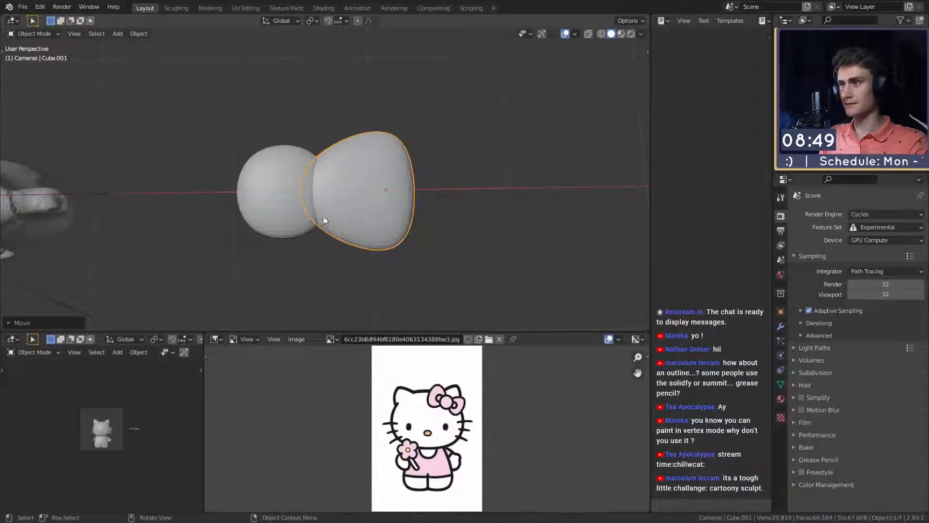
- Try duplicating the bow wing along X to the opposite side of the centre and rotating the copy 180° about Z
{"action": "key", "text": "shift+d"}
{"action": "key", "text": "x"}
{"action": "key", "text": "y"}
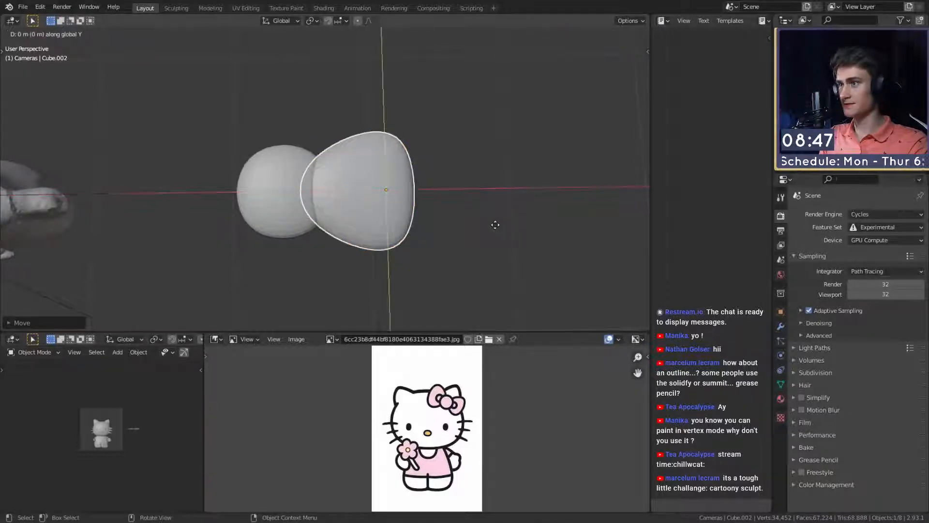
{"action": "key", "text": "x"}
{"action": "left_click", "coordinate": [331, 223]}
{"action": "type", "text": "rz"}
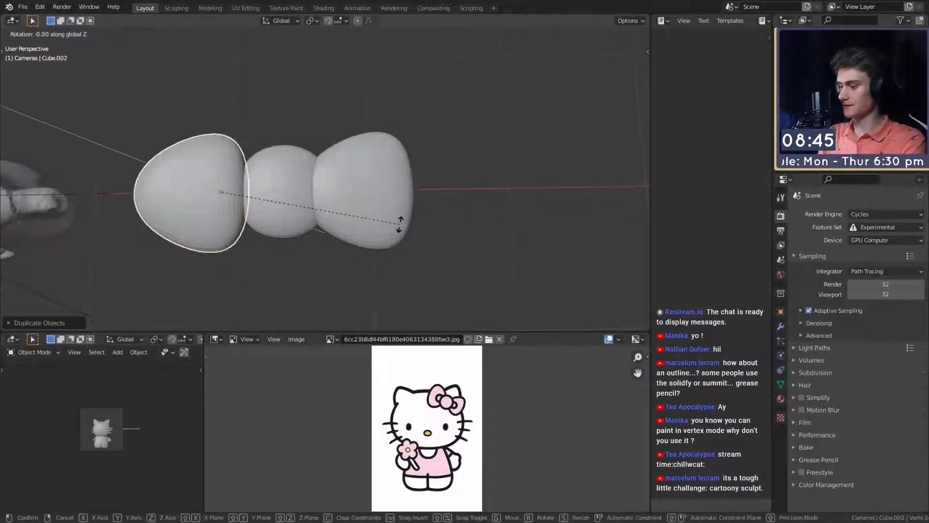
{"action": "type", "text": "180"}
{"action": "key", "text": "Return"}
- Try positioning the rotated wing copy outward along the X axis, then delete that copy
{"action": "key", "text": "g"}
{"action": "key", "text": "x"}
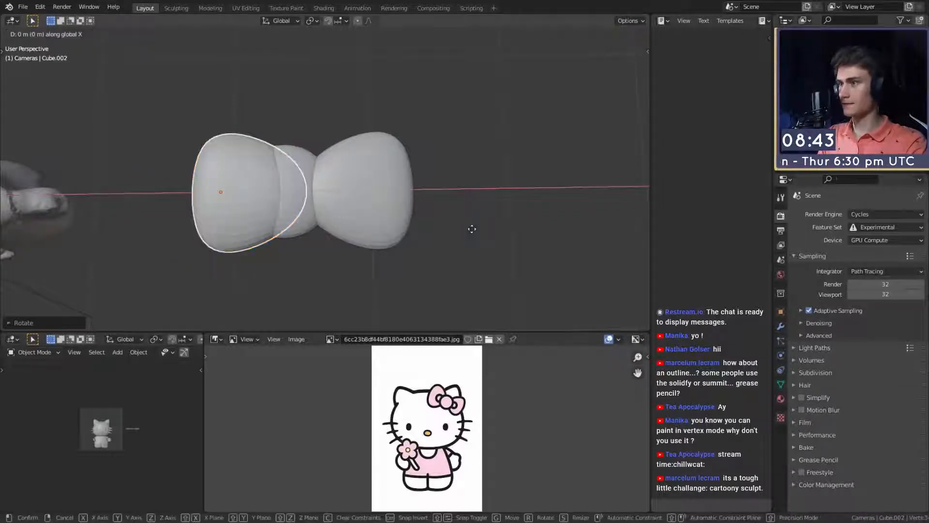
{"action": "left_click", "coordinate": [425, 232]}
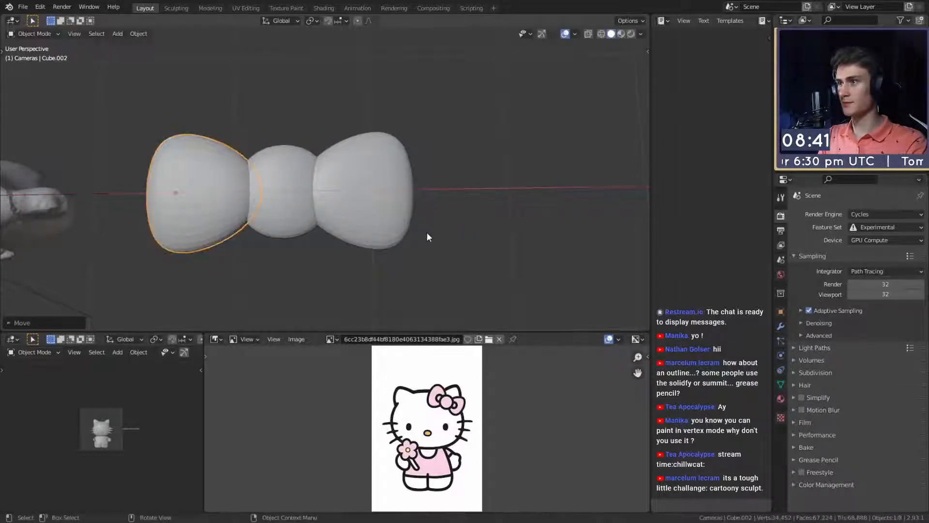
{"action": "mouse_move", "coordinate": [425, 232]}
{"action": "middle_mouse_down"}
{"action": "mouse_move", "coordinate": [415, 159]}
{"action": "mouse_move", "coordinate": [414, 225]}
{"action": "middle_mouse_up"}
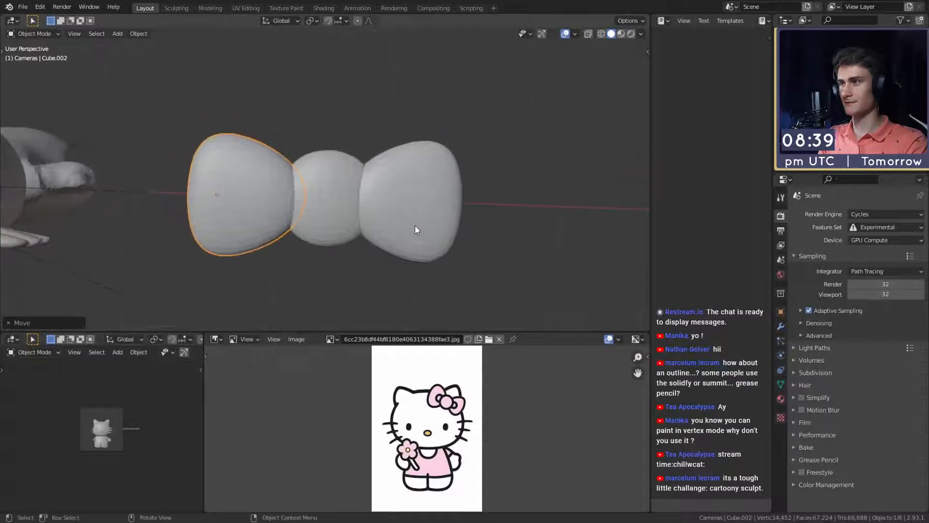
{"action": "key", "text": "Delete"}
- Give the remaining bow wing a Mirror modifier on the X axis, using the round centre piece as mirror object
{"action": "left_click", "coordinate": [504, 268]}
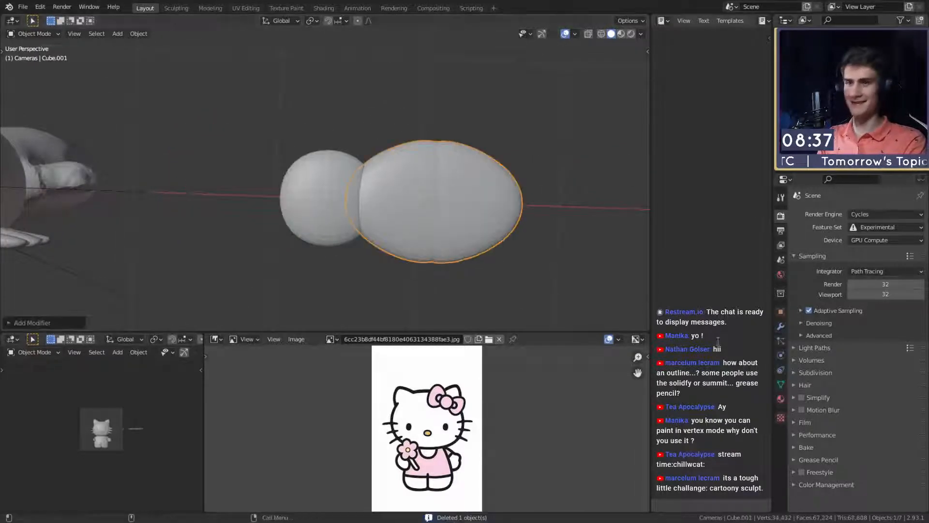
{"action": "left_click", "coordinate": [780, 326]}
{"action": "left_click", "coordinate": [907, 367]}
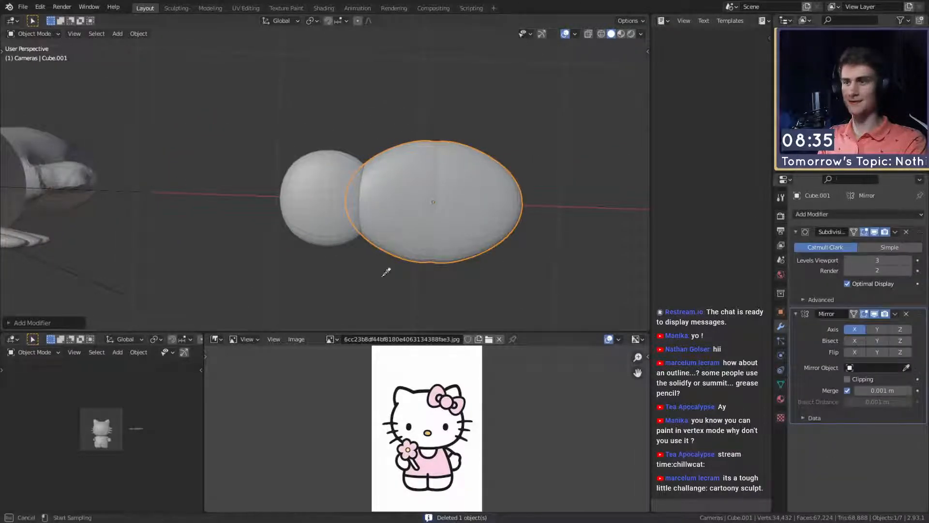
{"action": "left_click", "coordinate": [341, 191]}
- Select the round centre piece and raise it along the Z axis so it stands out above the wings
{"action": "left_click", "coordinate": [356, 203]}
{"action": "middle_click_drag", "start_coordinate": [356, 202], "coordinate": [438, 209]}
{"action": "key", "text": "g"}
{"action": "key", "text": "z"}
{"action": "left_click", "coordinate": [495, 163]}
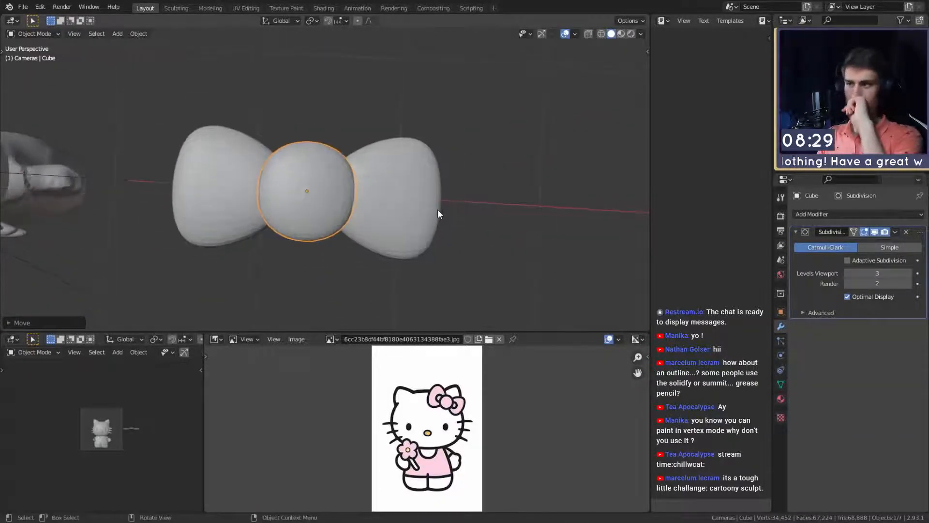
- Apply the Subdivision modifier on the centre knot and the Subdivision and Mirror modifiers on the bow wings
{"action": "scroll", "coordinate": [454, 118], "scroll_direction": "down", "scroll_amount": 6}
{"action": "middle_click_drag", "start_coordinate": [454, 117], "coordinate": [431, 214]}
{"action": "scroll", "coordinate": [378, 228], "scroll_direction": "up", "scroll_amount": 4}
{"action": "key", "text": "ctrl+a"}
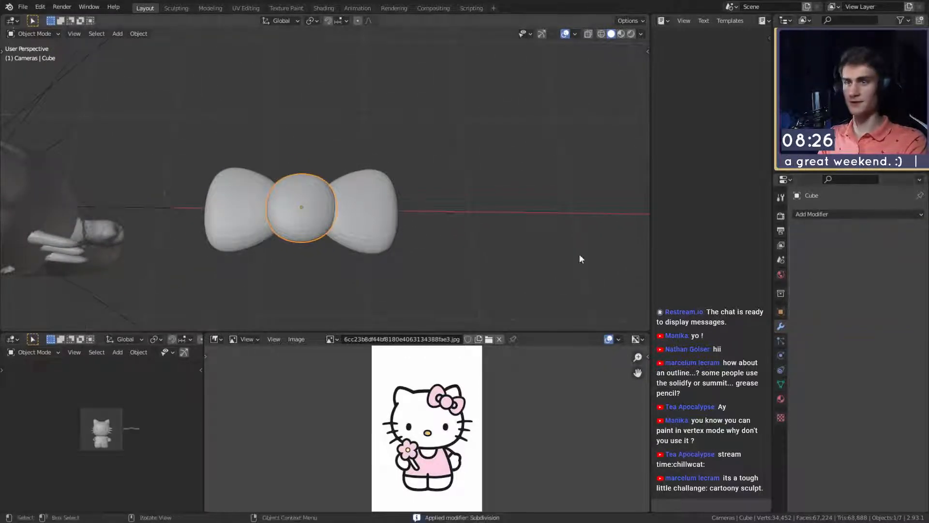
{"action": "left_click", "coordinate": [375, 226]}
{"action": "key", "text": "ctrl+a"}
{"action": "key", "text": "ctrl+a"}
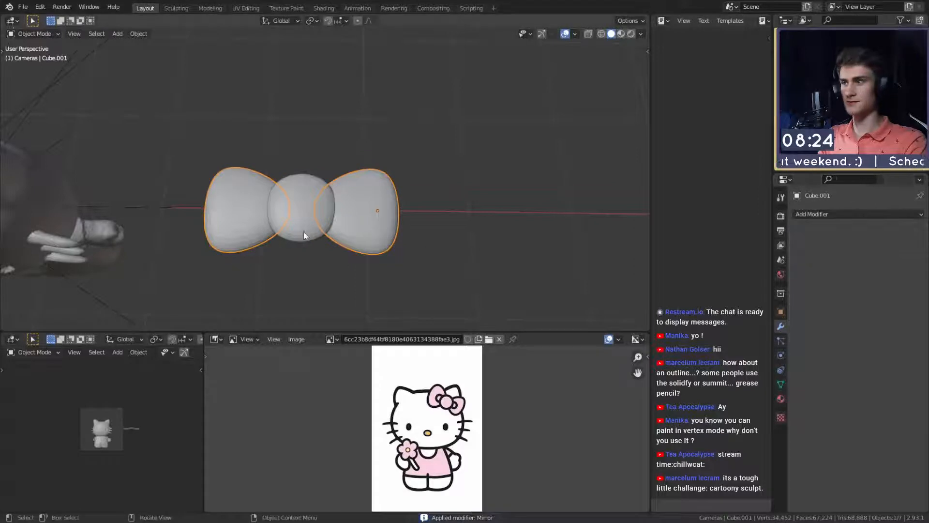
{"action": "left_click", "coordinate": [312, 204]}
{"action": "left_click", "coordinate": [378, 209]}
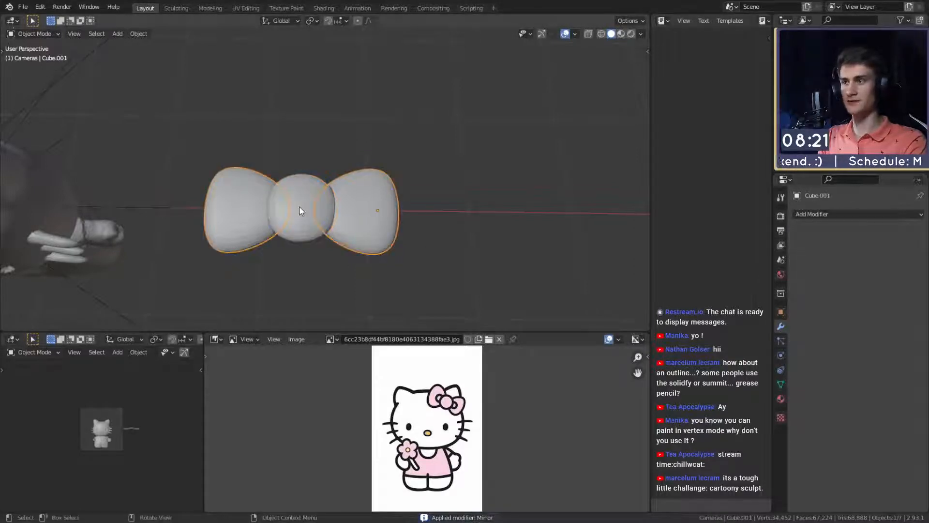
- Join the knot with the wings through a Boolean modifier set to Union with Cube.001, and apply it
{"action": "left_click", "coordinate": [300, 210]}
{"action": "left_click", "coordinate": [829, 214]}
{"action": "left_click", "coordinate": [719, 267]}
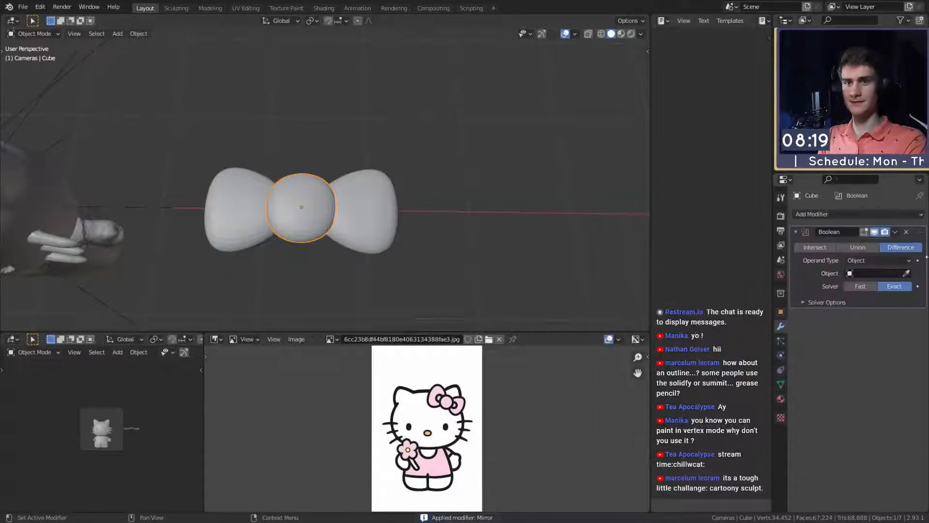
{"action": "left_click", "coordinate": [466, 219]}
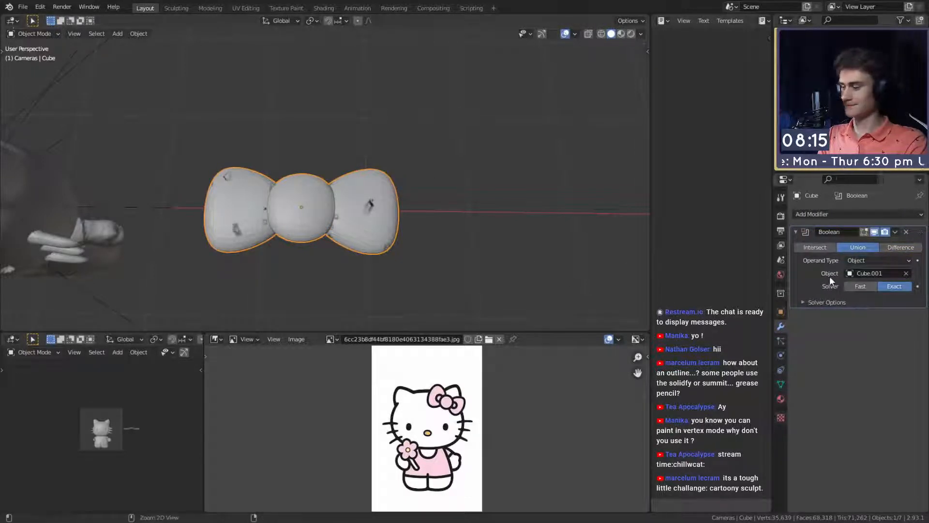
{"action": "key", "text": "ctrl+a"}
- Move the joined bow over to the character's head and trackball-rotate it toward an upright orientation
{"action": "key", "text": "g"}
{"action": "left_click", "coordinate": [452, 140]}
{"action": "middle_click_drag", "start_coordinate": [451, 139], "coordinate": [466, 177]}
{"action": "key", "text": "r"}
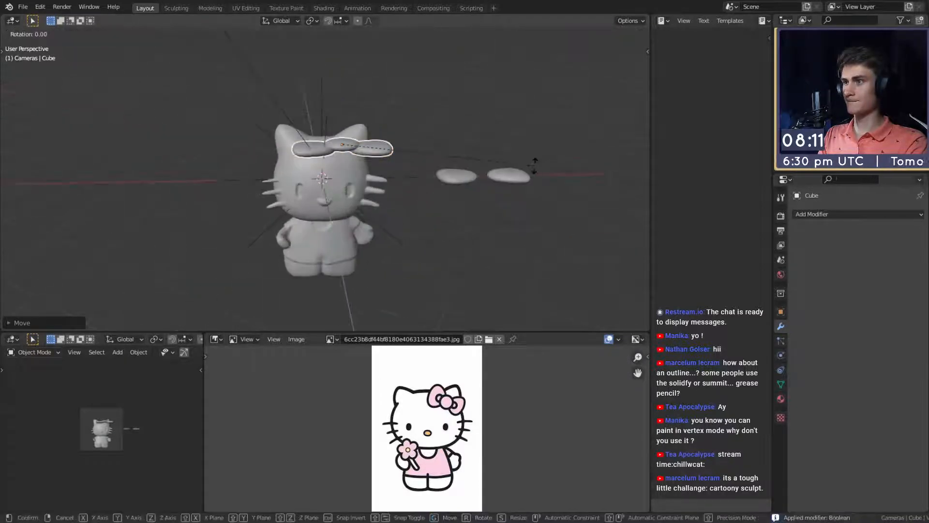
{"action": "key", "text": "r"}
{"action": "left_click", "coordinate": [467, 218]}
- Scale the bow down to fit the head and rotate it to a tilted angle
{"action": "scroll", "coordinate": [462, 218], "scroll_direction": "up", "scroll_amount": 4}
{"action": "middle_click_drag", "start_coordinate": [460, 215], "coordinate": [484, 196]}
{"action": "key", "text": "s"}
{"action": "left_click", "coordinate": [450, 184]}
{"action": "key", "text": "r"}
{"action": "left_click", "coordinate": [477, 229]}
{"action": "scroll", "coordinate": [426, 245], "scroll_direction": "down", "scroll_amount": 5}
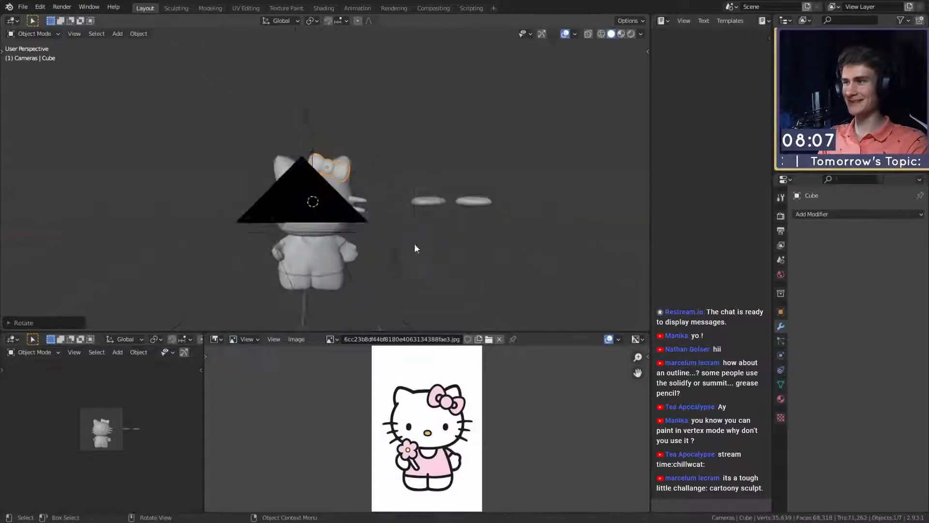
- Move the bow against the base of one ear and adjust its tilt to match the reference
{"action": "scroll", "coordinate": [402, 225], "scroll_direction": "up", "scroll_amount": 4}
{"action": "middle_click_drag", "start_coordinate": [398, 221], "coordinate": [409, 178]}
{"action": "key", "text": "g"}
{"action": "left_click", "coordinate": [346, 234]}
{"action": "key", "text": "r"}
{"action": "left_click", "coordinate": [403, 222]}
- Trackball-rotate the bow to follow the head's curvature and reposition it in front of the ear
{"action": "mouse_move", "coordinate": [439, 218]}
{"action": "middle_mouse_down"}
{"action": "mouse_move", "coordinate": [451, 222]}
{"action": "mouse_move", "coordinate": [498, 170]}
{"action": "mouse_move", "coordinate": [470, 156]}
{"action": "mouse_move", "coordinate": [473, 174]}
{"action": "mouse_move", "coordinate": [402, 170]}
{"action": "mouse_move", "coordinate": [373, 155]}
{"action": "mouse_move", "coordinate": [452, 205]}
{"action": "middle_mouse_up"}
{"action": "key", "text": "r"}
{"action": "key", "text": "r"}
{"action": "left_click", "coordinate": [482, 176]}
{"action": "key", "text": "g"}
{"action": "left_click", "coordinate": [461, 169]}
- Resize the bow and refine its orientation on the head with a trackball rotation
{"action": "key", "text": "s"}
{"action": "key", "text": "r"}
{"action": "key", "text": "r"}
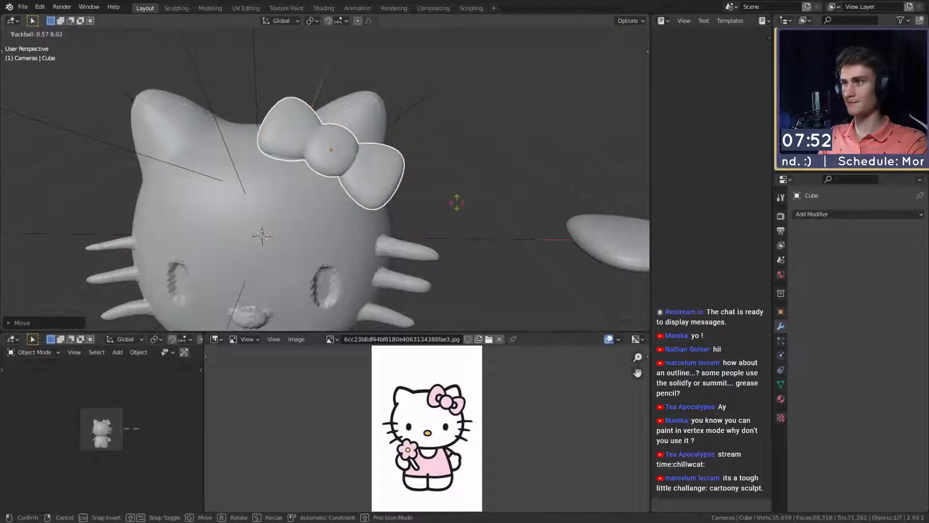
{"action": "left_click", "coordinate": [447, 208]}
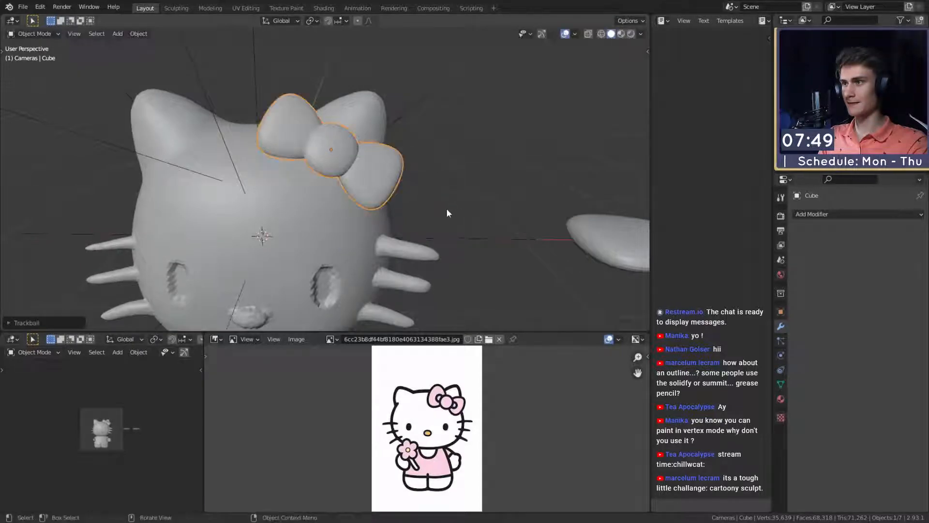
- Fine-tune the bow's placement with a small move and rotation so it sits snugly on the head
{"action": "mouse_move", "coordinate": [446, 208]}
{"action": "middle_mouse_down"}
{"action": "mouse_move", "coordinate": [489, 200]}
{"action": "mouse_move", "coordinate": [432, 183]}
{"action": "mouse_move", "coordinate": [336, 174]}
{"action": "mouse_move", "coordinate": [371, 180]}
{"action": "mouse_move", "coordinate": [353, 164]}
{"action": "mouse_move", "coordinate": [442, 209]}
{"action": "middle_mouse_up"}
{"action": "key", "text": "g"}
{"action": "left_click", "coordinate": [492, 200]}
{"action": "key", "text": "r"}
{"action": "left_click", "coordinate": [347, 169]}
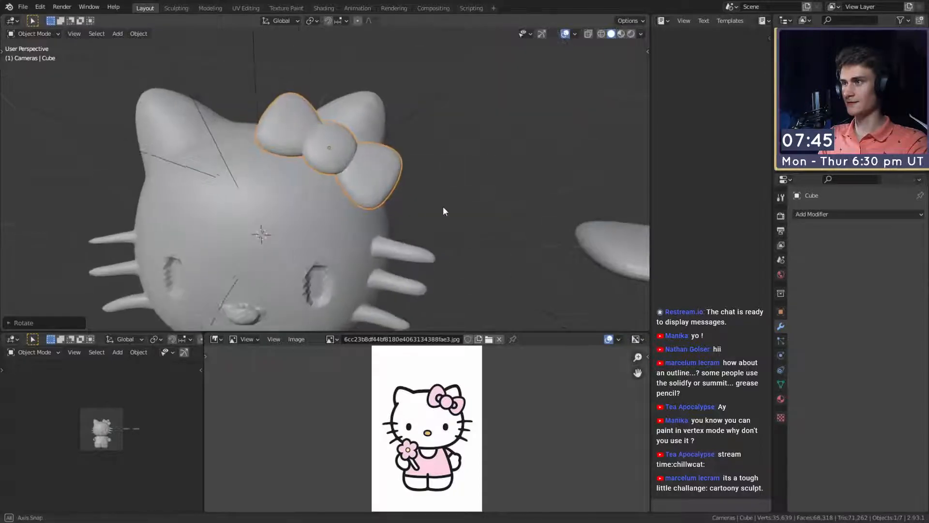
- Switch to the Sculpting workspace and choose the Crease brush with a 35 px radius for the bow
{"action": "left_click", "coordinate": [176, 8]}
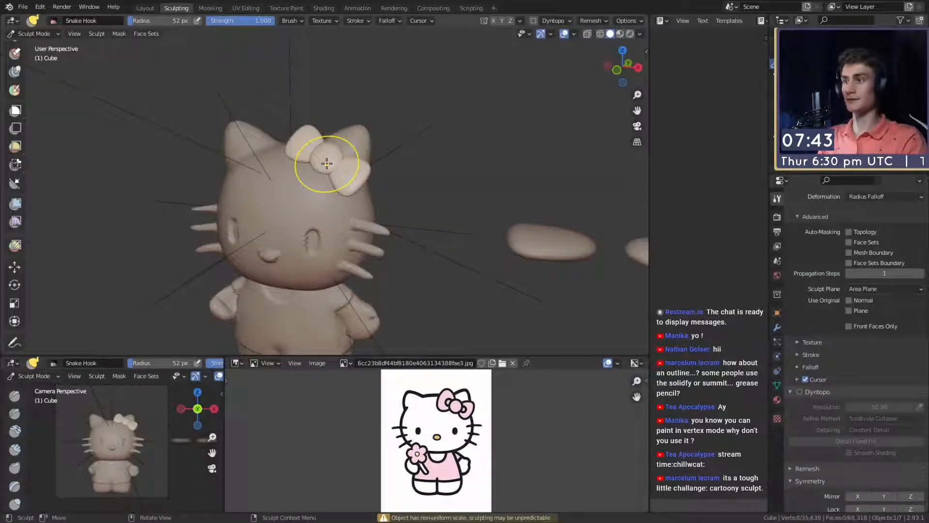
{"action": "scroll", "coordinate": [415, 166], "scroll_direction": "up", "scroll_amount": 8}
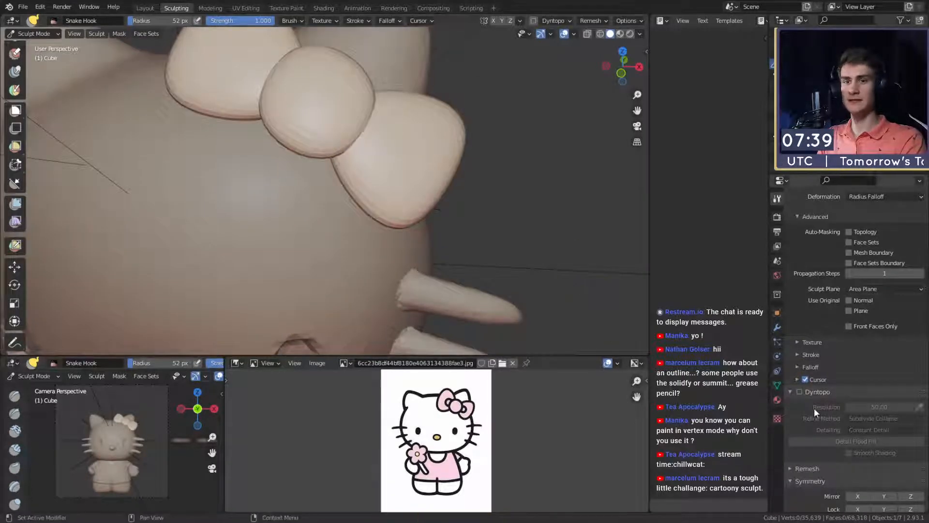
{"action": "key", "text": "shift+c"}
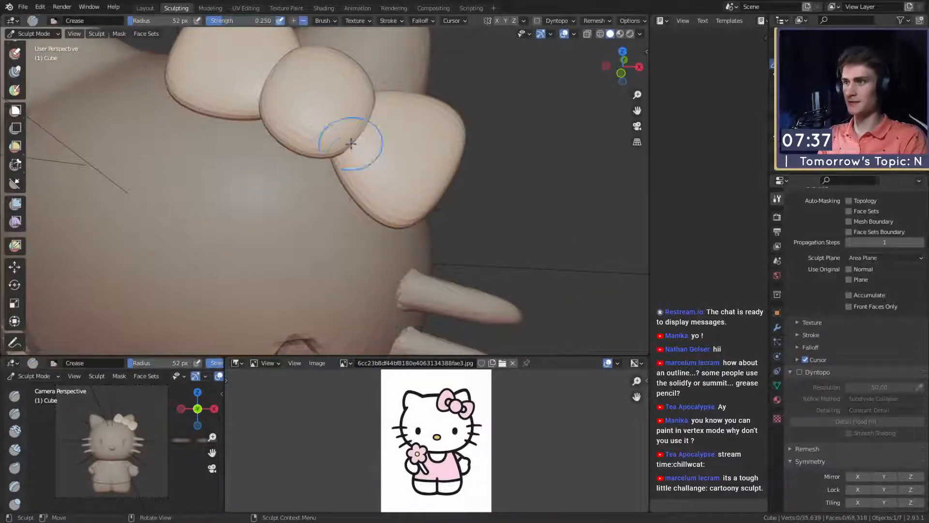
{"action": "middle_click_drag", "start_coordinate": [348, 144], "coordinate": [347, 166]}
{"action": "scroll", "coordinate": [347, 169], "scroll_direction": "up", "scroll_amount": 2}
{"action": "key", "text": "f"}
{"action": "left_click", "coordinate": [342, 190]}
- Sculpt crease strokes into the bow wing right beside the centre knot
{"action": "left_click_drag", "start_coordinate": [361, 198], "coordinate": [364, 193]}
{"action": "middle_click_drag", "start_coordinate": [364, 194], "coordinate": [307, 186]}
{"action": "mouse_move", "coordinate": [342, 189]}
{"action": "left_mouse_down"}
{"action": "mouse_move", "coordinate": [337, 211]}
{"action": "mouse_move", "coordinate": [323, 175]}
{"action": "left_mouse_up"}
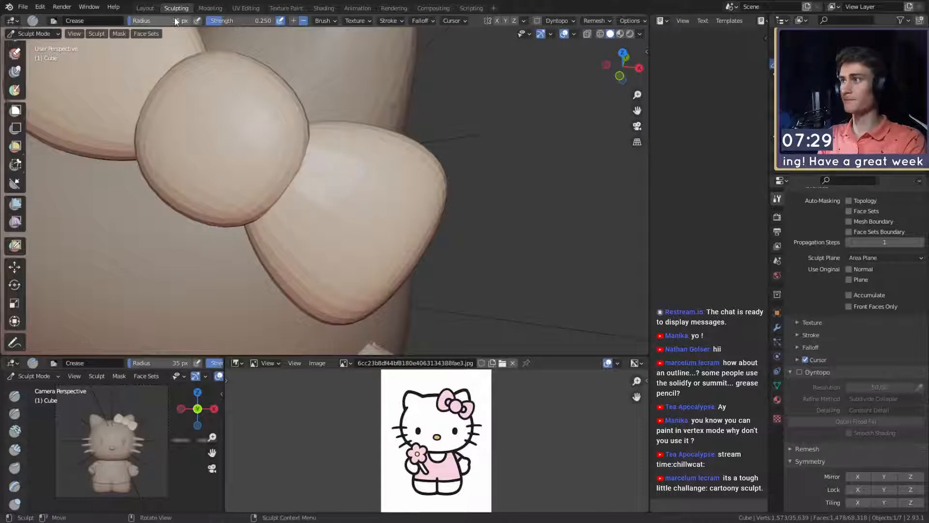
- Enable Dyntopo for the bow mesh, with Constant Detail at a resolution of 50
{"action": "key", "text": "ctrl+Page_Up"}
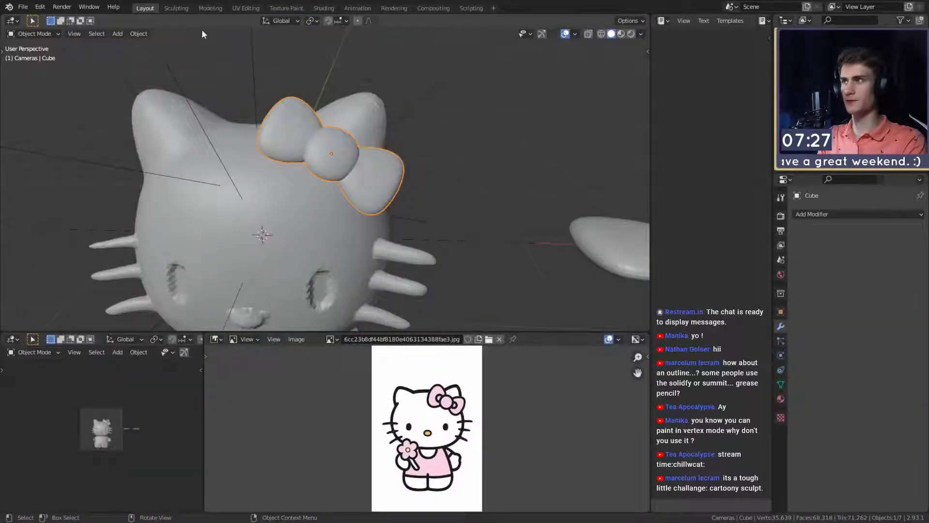
{"action": "key", "text": "ctrl+Page_Down"}
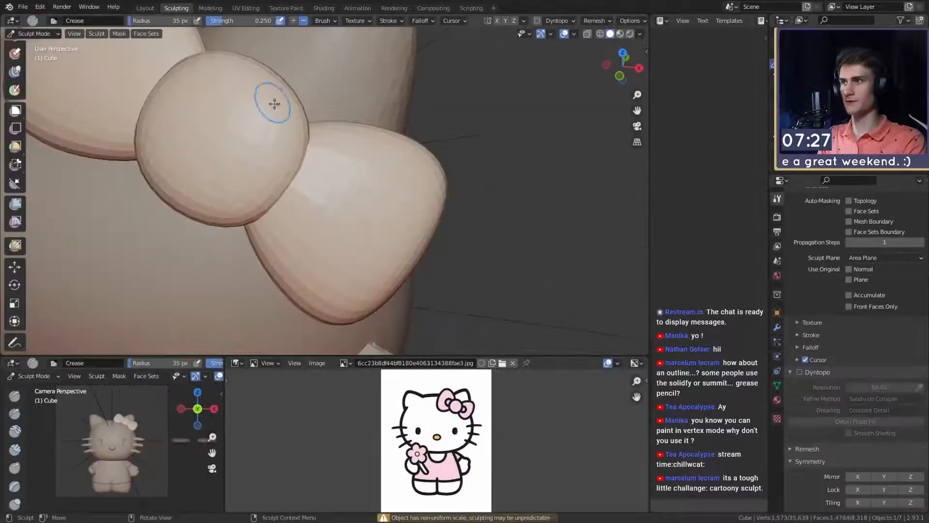
{"action": "left_click", "coordinate": [800, 372]}
{"action": "left_click", "coordinate": [795, 393]}
{"action": "scroll", "coordinate": [794, 392], "scroll_direction": "up", "scroll_amount": 1}
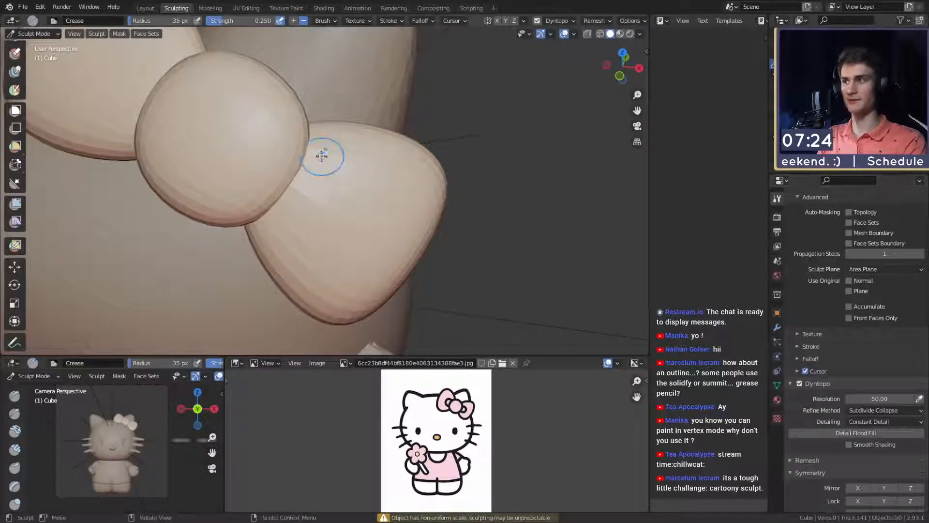
{"action": "left_click", "coordinate": [879, 399]}
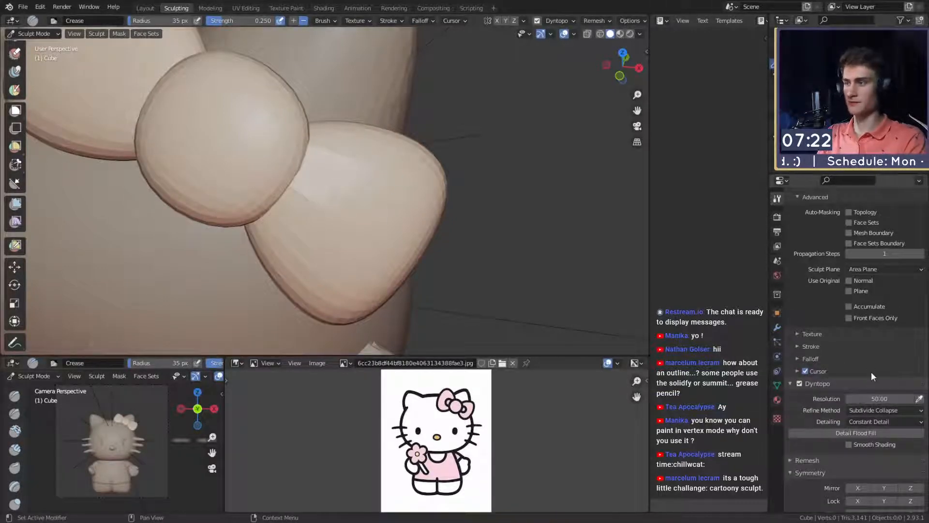
- Carve creases into the lower bow wing next to the centre knot with the Crease brush at a 37 px radius
{"action": "middle_click_drag", "start_coordinate": [334, 181], "coordinate": [324, 186]}
{"action": "scroll", "coordinate": [323, 186], "scroll_direction": "up", "scroll_amount": 1}
{"action": "key", "text": "f"}
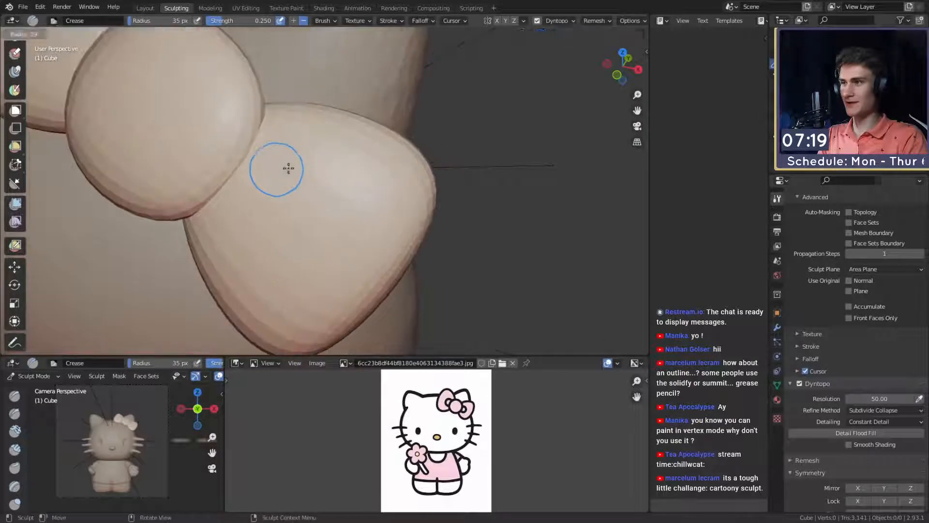
{"action": "left_click", "coordinate": [287, 166]}
{"action": "key", "text": "f"}
{"action": "left_click", "coordinate": [270, 158]}
{"action": "left_click_drag", "start_coordinate": [272, 155], "coordinate": [283, 166]}
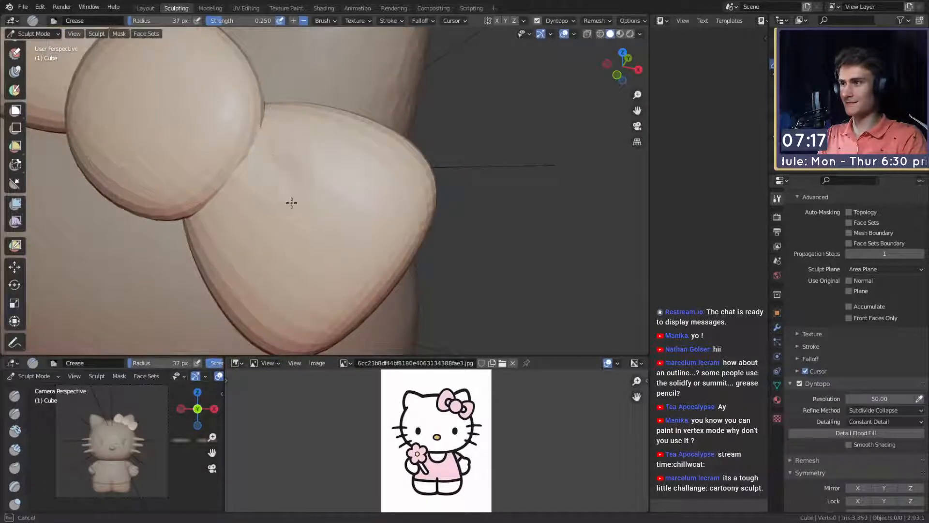
{"action": "left_click_drag", "start_coordinate": [292, 202], "coordinate": [287, 222]}
{"action": "mouse_move", "coordinate": [287, 222]}
{"action": "left_mouse_down"}
{"action": "mouse_move", "coordinate": [292, 215]}
{"action": "mouse_move", "coordinate": [237, 212]}
{"action": "mouse_move", "coordinate": [234, 192]}
{"action": "mouse_move", "coordinate": [250, 165]}
{"action": "mouse_move", "coordinate": [286, 164]}
{"action": "left_mouse_up"}
{"action": "middle_click_drag", "start_coordinate": [297, 141], "coordinate": [298, 157]}
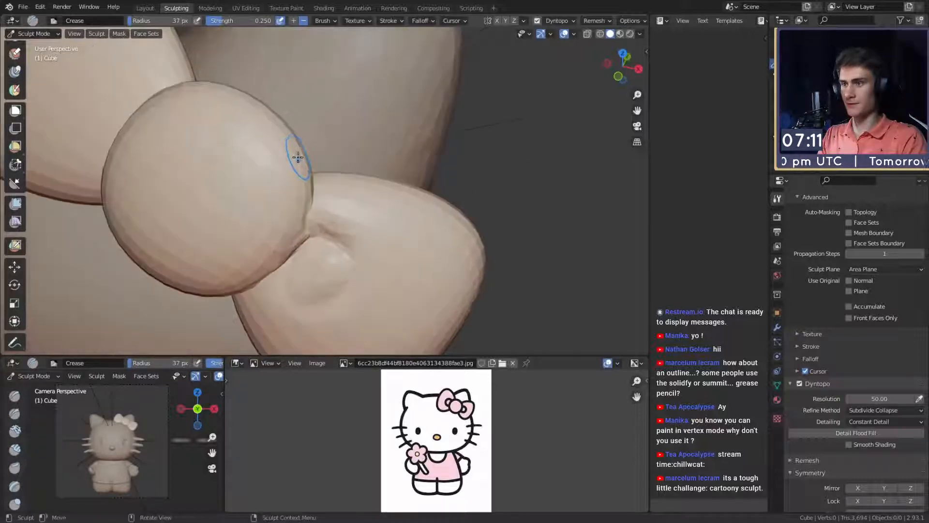
- Deepen and widen the lower bow wing's crease where it meets the knot, using a 57 px Crease radius
{"action": "key", "text": "f"}
{"action": "left_click", "coordinate": [329, 183]}
{"action": "left_click_drag", "start_coordinate": [336, 190], "coordinate": [368, 195]}
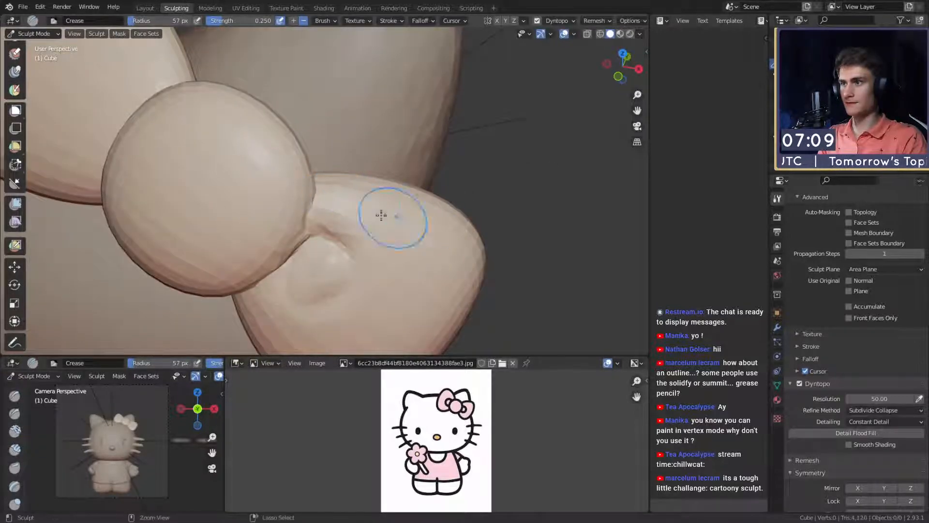
{"action": "middle_click_drag", "start_coordinate": [400, 231], "coordinate": [373, 198], "text": "shift"}
{"action": "key", "text": "f"}
{"action": "left_click", "coordinate": [371, 195]}
{"action": "left_click_drag", "start_coordinate": [357, 190], "coordinate": [345, 189]}
{"action": "key", "text": "f"}
{"action": "left_click", "coordinate": [331, 183]}
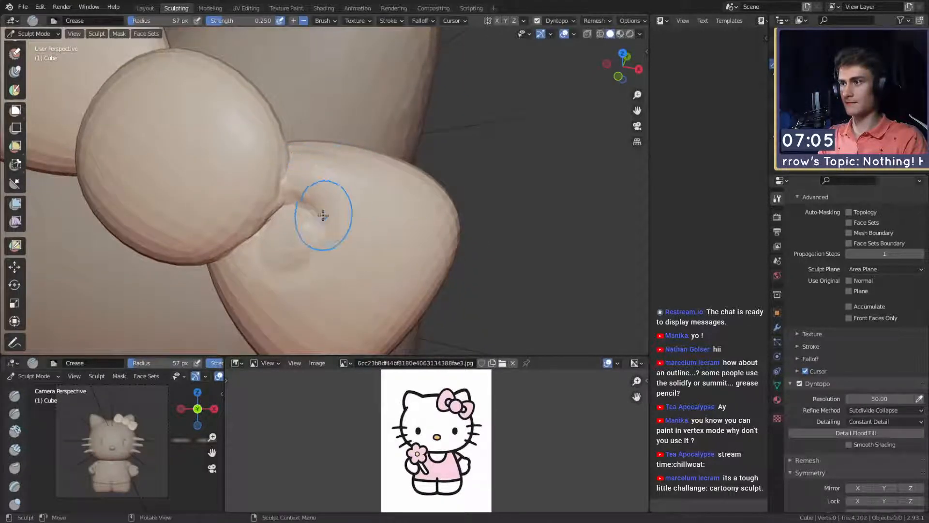
{"action": "left_click_drag", "start_coordinate": [336, 227], "coordinate": [322, 219]}
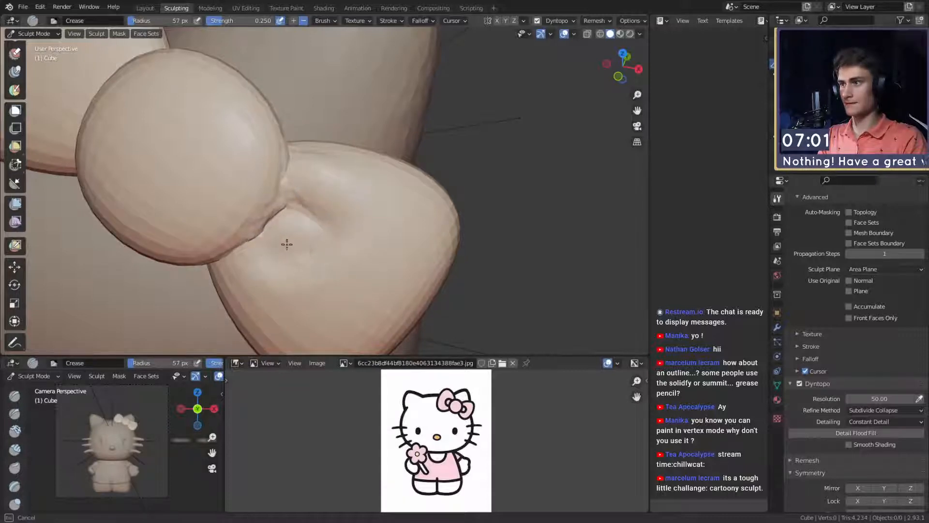
- Blend the lower wing's crease around towards the knot's underside with the Crease brush at a 66 px radius
{"action": "key", "text": "f"}
{"action": "mouse_move", "coordinate": [287, 244]}
{"action": "left_mouse_down"}
{"action": "mouse_move", "coordinate": [299, 220]}
{"action": "mouse_move", "coordinate": [282, 205]}
{"action": "mouse_move", "coordinate": [265, 226]}
{"action": "left_mouse_up"}
{"action": "left_click", "coordinate": [309, 211]}
{"action": "key", "text": "f"}
{"action": "left_click", "coordinate": [295, 180]}
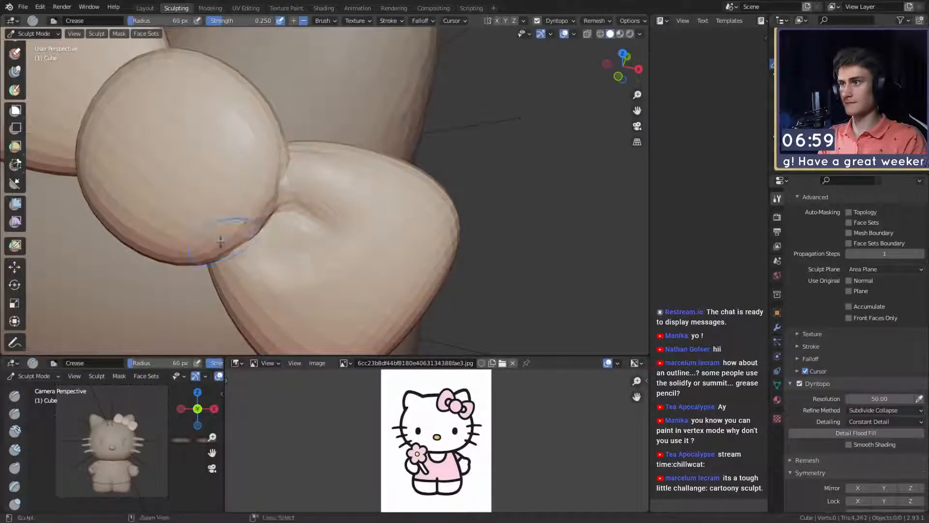
{"action": "middle_click_drag", "start_coordinate": [279, 164], "coordinate": [336, 170]}
{"action": "middle_click_drag", "start_coordinate": [399, 87], "coordinate": [346, 177], "text": "shift"}
- Crease along the knot's rim where it meets both bow wings, enlarging the brush radius to 75 px
{"action": "key", "text": "f"}
{"action": "left_click", "coordinate": [379, 141]}
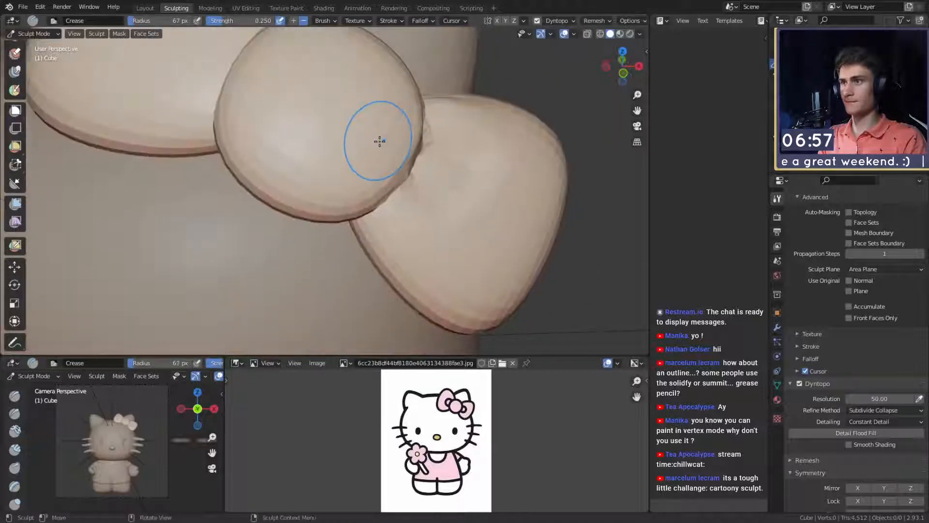
{"action": "left_click_drag", "start_coordinate": [304, 207], "coordinate": [251, 100]}
{"action": "middle_click_drag", "start_coordinate": [263, 93], "coordinate": [284, 149], "text": "shift"}
{"action": "key", "text": "f"}
{"action": "left_click", "coordinate": [288, 149]}
{"action": "left_click_drag", "start_coordinate": [261, 130], "coordinate": [254, 200]}
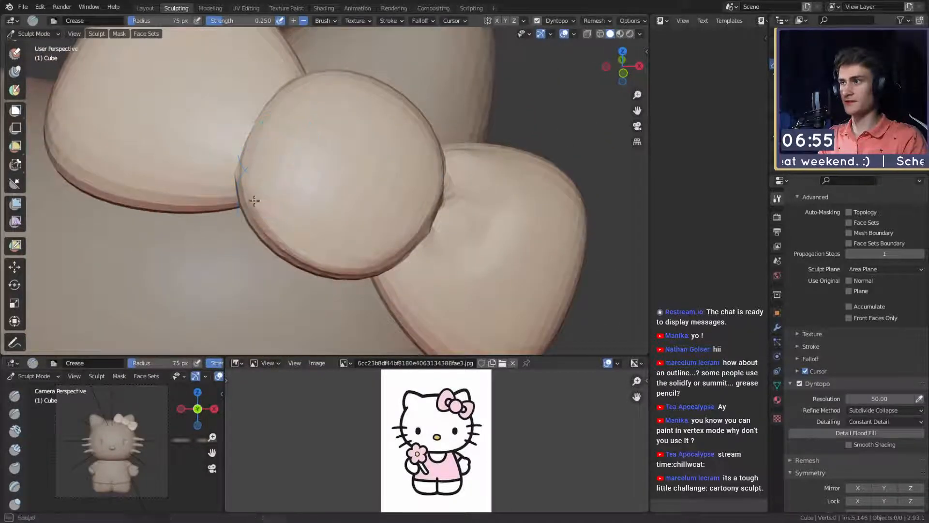
{"action": "middle_click_drag", "start_coordinate": [297, 84], "coordinate": [284, 189], "text": "shift"}
{"action": "middle_click_drag", "start_coordinate": [313, 292], "coordinate": [323, 227], "text": "shift"}
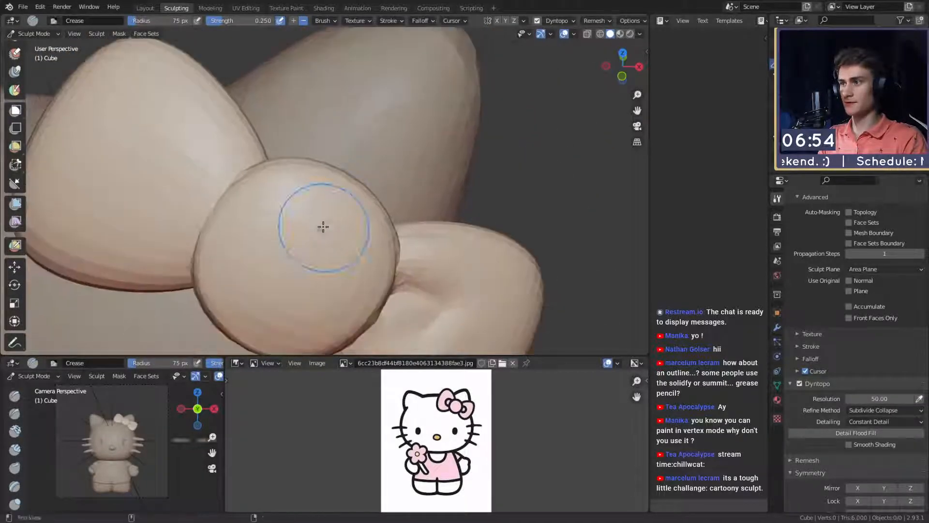
{"action": "left_click_drag", "start_coordinate": [389, 241], "coordinate": [389, 269]}
{"action": "middle_click_drag", "start_coordinate": [411, 322], "coordinate": [326, 173], "text": "shift"}
- Carve a curved crease around a small round fold in the lower bow wing, using Crease radii of 47 px and 101 px
{"action": "key", "text": "f"}
{"action": "left_click", "coordinate": [332, 193]}
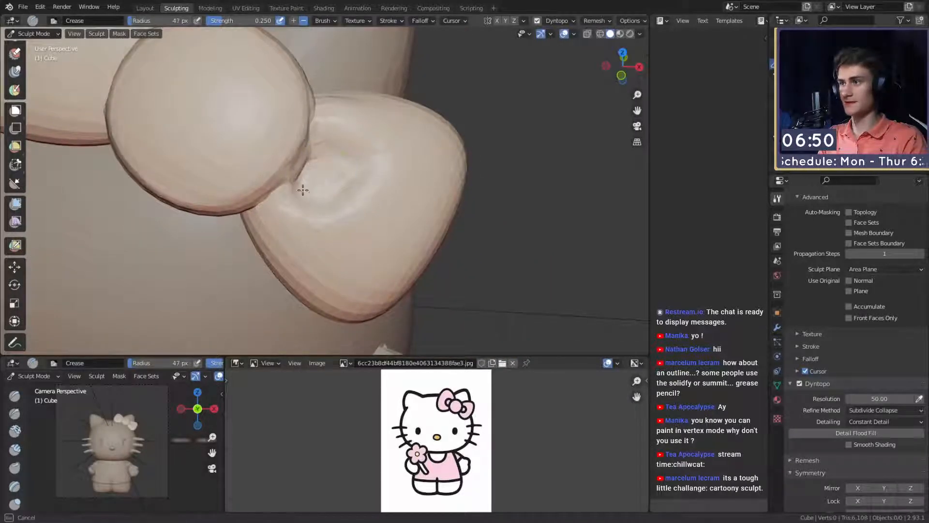
{"action": "key", "text": "f"}
{"action": "left_click", "coordinate": [304, 208]}
{"action": "left_click_drag", "start_coordinate": [278, 214], "coordinate": [285, 221]}
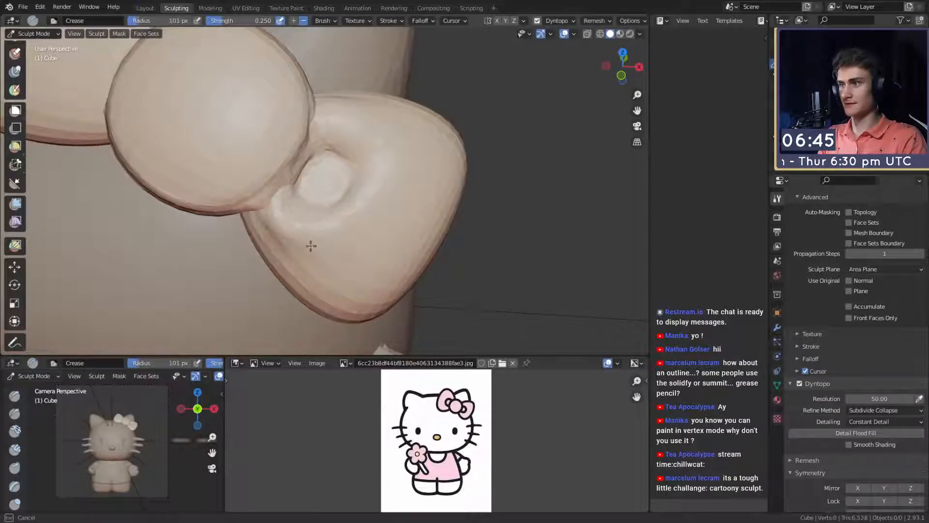
{"action": "mouse_move", "coordinate": [279, 239]}
{"action": "middle_mouse_down"}
{"action": "mouse_move", "coordinate": [274, 258]}
{"action": "mouse_move", "coordinate": [375, 87]}
{"action": "mouse_move", "coordinate": [352, 164]}
{"action": "mouse_move", "coordinate": [309, 208]}
{"action": "middle_mouse_up"}
- Refine the crease where the lower bow wing tucks under the knot with a 40 px Crease radius
{"action": "key", "text": "f"}
{"action": "left_click", "coordinate": [307, 214]}
{"action": "key", "text": "f"}
{"action": "left_click", "coordinate": [296, 214]}
{"action": "left_click_drag", "start_coordinate": [261, 219], "coordinate": [259, 220]}
{"action": "middle_click_drag", "start_coordinate": [269, 214], "coordinate": [287, 220]}
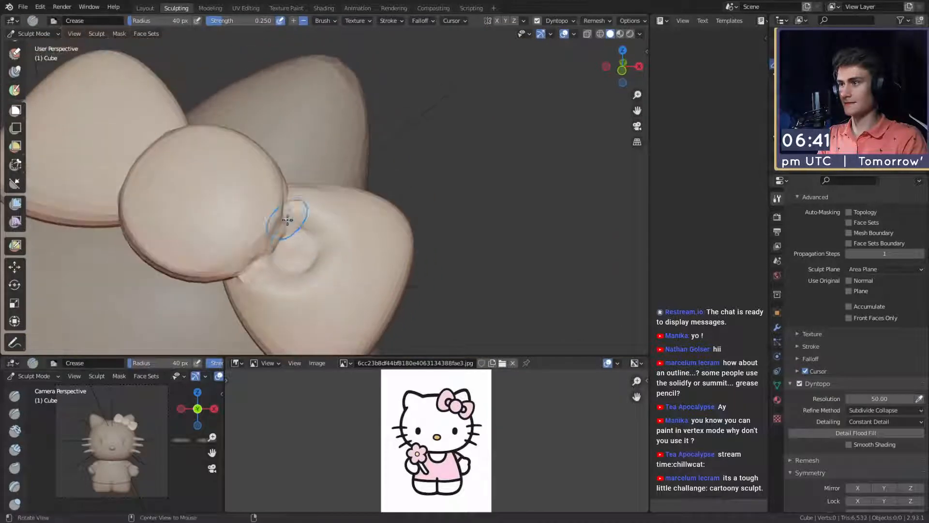
{"action": "left_click_drag", "start_coordinate": [285, 207], "coordinate": [287, 201]}
{"action": "scroll", "coordinate": [322, 198], "scroll_direction": "down", "scroll_amount": 7}
{"action": "mouse_move", "coordinate": [326, 202]}
{"action": "middle_mouse_down"}
{"action": "mouse_move", "coordinate": [361, 177]}
{"action": "mouse_move", "coordinate": [342, 201]}
{"action": "middle_mouse_up"}
{"action": "scroll", "coordinate": [352, 189], "scroll_direction": "up", "scroll_amount": 7}
- Switch to the Grab brush and adjust the lower bow wing's upper outer edge, enlarging the radius from 81 px to 183 px
{"action": "key", "text": "g"}
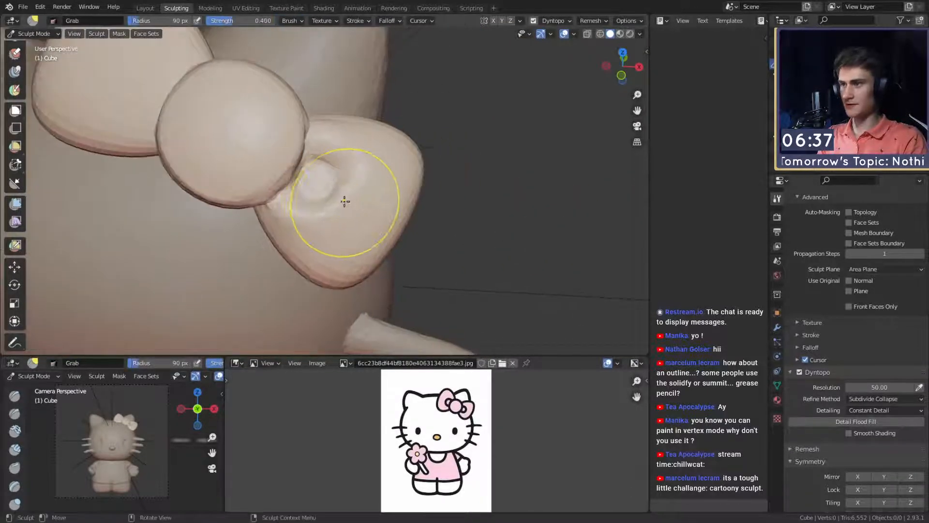
{"action": "left_click", "coordinate": [342, 199]}
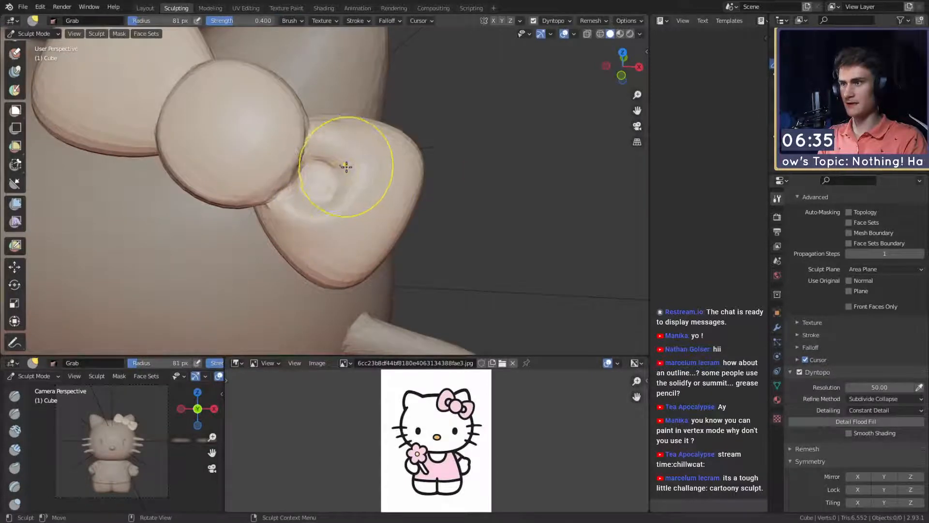
{"action": "scroll", "coordinate": [346, 167], "scroll_direction": "down", "scroll_amount": 6}
{"action": "scroll", "coordinate": [361, 193], "scroll_direction": "up", "scroll_amount": 6}
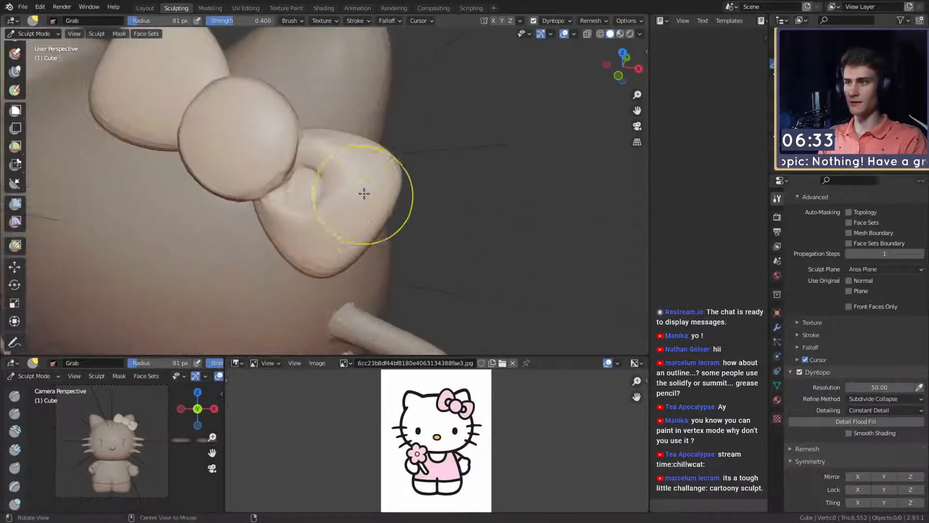
{"action": "mouse_move", "coordinate": [382, 182]}
{"action": "middle_mouse_down"}
{"action": "mouse_move", "coordinate": [375, 175]}
{"action": "mouse_move", "coordinate": [400, 164]}
{"action": "middle_mouse_up"}
{"action": "key", "text": "f"}
{"action": "left_click", "coordinate": [373, 188]}
{"action": "left_click_drag", "start_coordinate": [389, 144], "coordinate": [384, 146]}
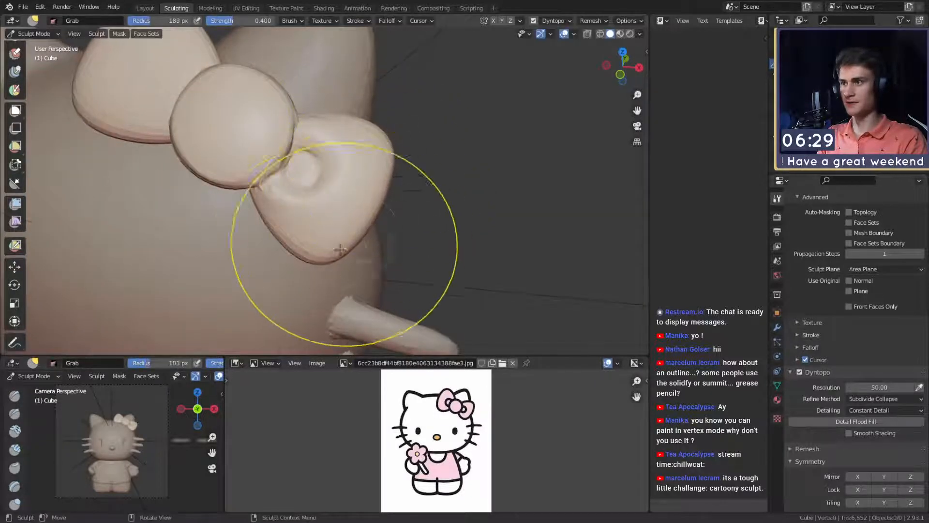
- Pull the lower bow wing's bottom tip and outer side slightly inward with the Grab brush at about a 205 px radius
{"action": "left_click_drag", "start_coordinate": [323, 253], "coordinate": [310, 249]}
{"action": "left_click_drag", "start_coordinate": [307, 249], "coordinate": [319, 239]}
{"action": "left_click_drag", "start_coordinate": [369, 214], "coordinate": [366, 208]}
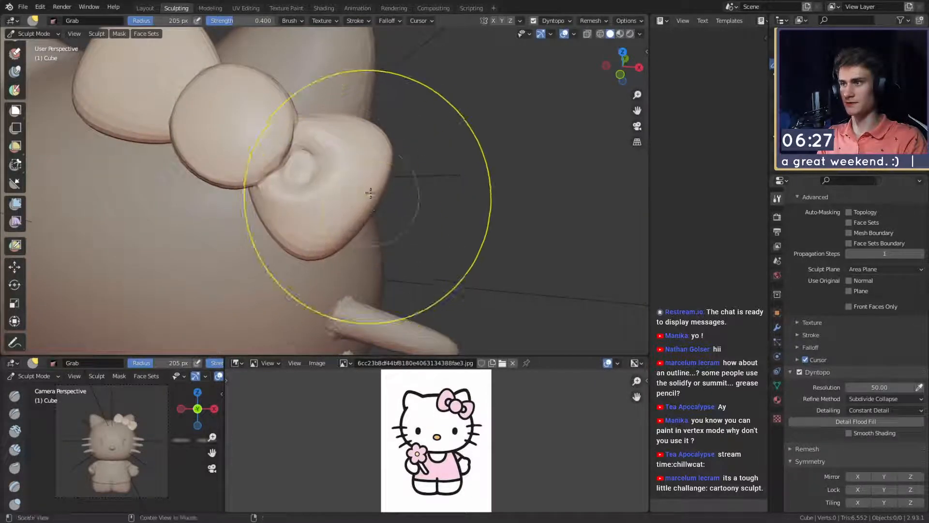
{"action": "mouse_move", "coordinate": [370, 195]}
{"action": "middle_mouse_down", "text": "shift"}
{"action": "mouse_move", "coordinate": [369, 236]}
{"action": "mouse_move", "coordinate": [369, 188]}
{"action": "middle_mouse_up", "text": "shift"}
{"action": "middle_click_drag", "start_coordinate": [321, 228], "coordinate": [363, 217]}
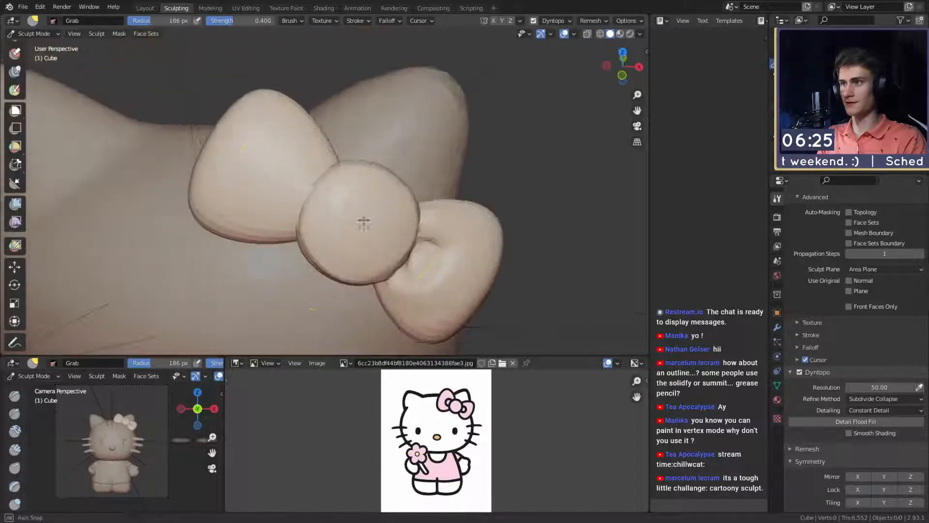
- Return to the Crease brush and sharpen the outline of the lower wing's round fold with a 38 px radius
{"action": "key", "text": "shift+c"}
{"action": "middle_click_drag", "start_coordinate": [443, 251], "coordinate": [363, 194], "text": "shift"}
{"action": "middle_click_drag", "start_coordinate": [363, 193], "coordinate": [353, 191]}
{"action": "scroll", "coordinate": [353, 191], "scroll_direction": "up", "scroll_amount": 2}
{"action": "key", "text": "f"}
{"action": "left_click", "coordinate": [338, 179]}
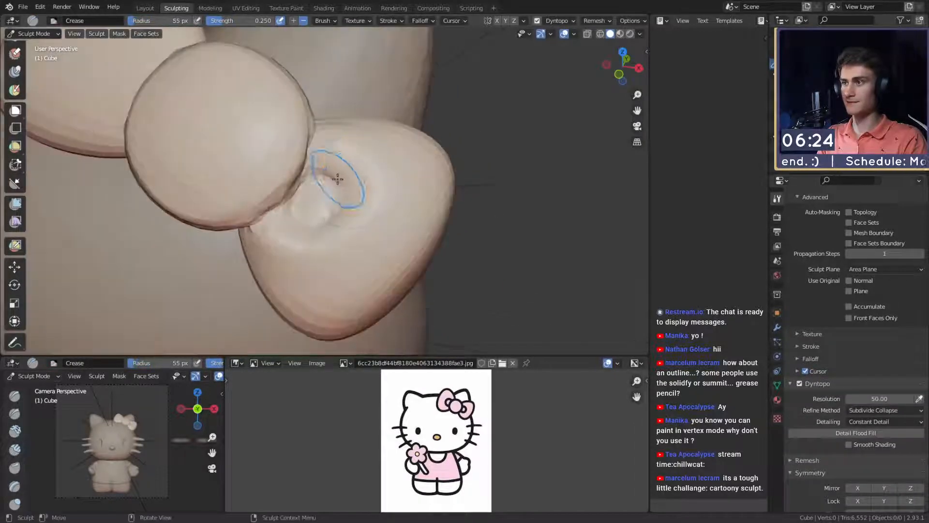
{"action": "key", "text": "ctrl+z"}
{"action": "key", "text": "f"}
{"action": "left_click", "coordinate": [332, 173]}
{"action": "left_click_drag", "start_coordinate": [323, 171], "coordinate": [349, 189]}
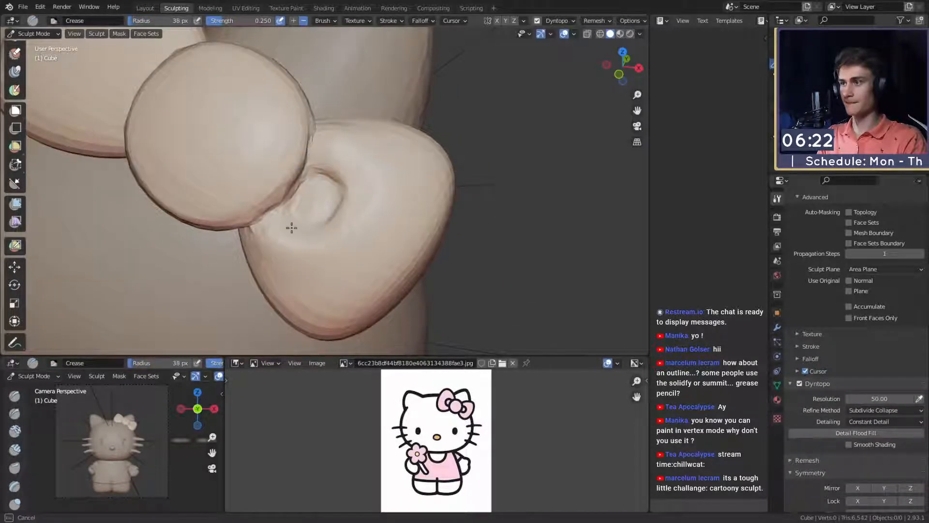
{"action": "middle_click_drag", "start_coordinate": [292, 228], "coordinate": [344, 153]}
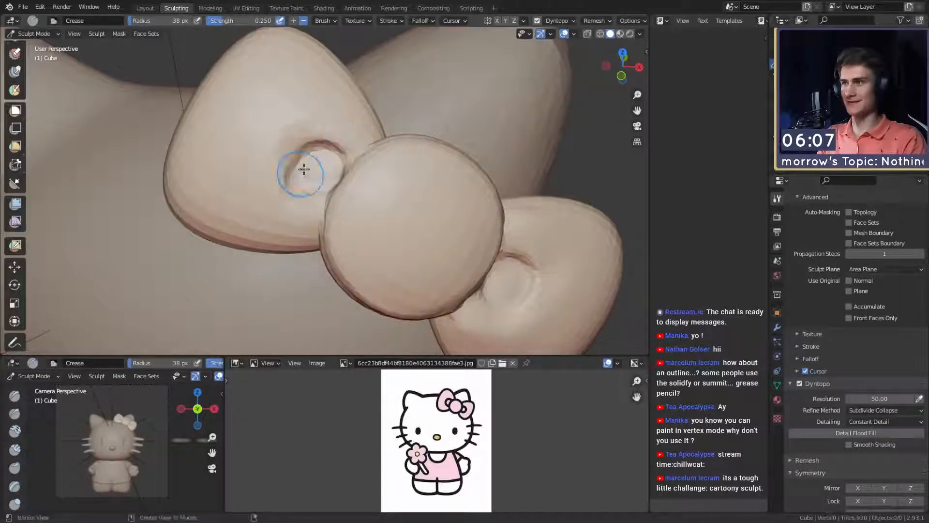
- Refine the crease around the round fold in the upper bow wing with the 38 px Crease brush
{"action": "middle_click_drag", "start_coordinate": [304, 169], "coordinate": [279, 155]}
{"action": "middle_click_drag", "start_coordinate": [251, 80], "coordinate": [291, 128]}
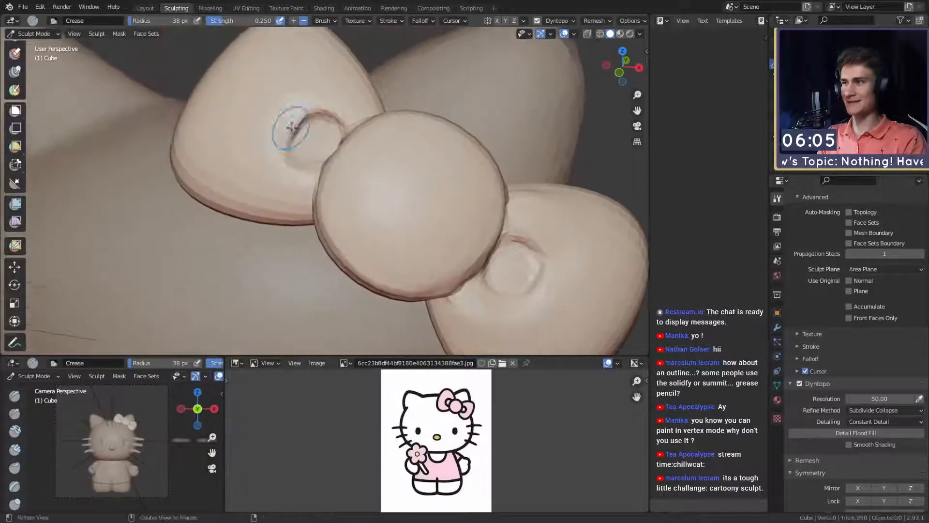
{"action": "left_click_drag", "start_coordinate": [297, 173], "coordinate": [317, 178]}
{"action": "mouse_move", "coordinate": [318, 175]}
{"action": "left_mouse_down", "text": "alt"}
{"action": "mouse_move", "coordinate": [305, 176]}
{"action": "mouse_move", "coordinate": [332, 168]}
{"action": "mouse_move", "coordinate": [343, 182]}
{"action": "mouse_move", "coordinate": [288, 194]}
{"action": "mouse_move", "coordinate": [310, 200]}
{"action": "mouse_move", "coordinate": [301, 199]}
{"action": "left_mouse_up", "text": "alt"}
- Reshape the upper bow wing around its round fold with the Grab brush, reducing the radius from 115 px to 99 px
{"action": "key", "text": "g"}
{"action": "key", "text": "f"}
{"action": "left_click", "coordinate": [312, 203]}
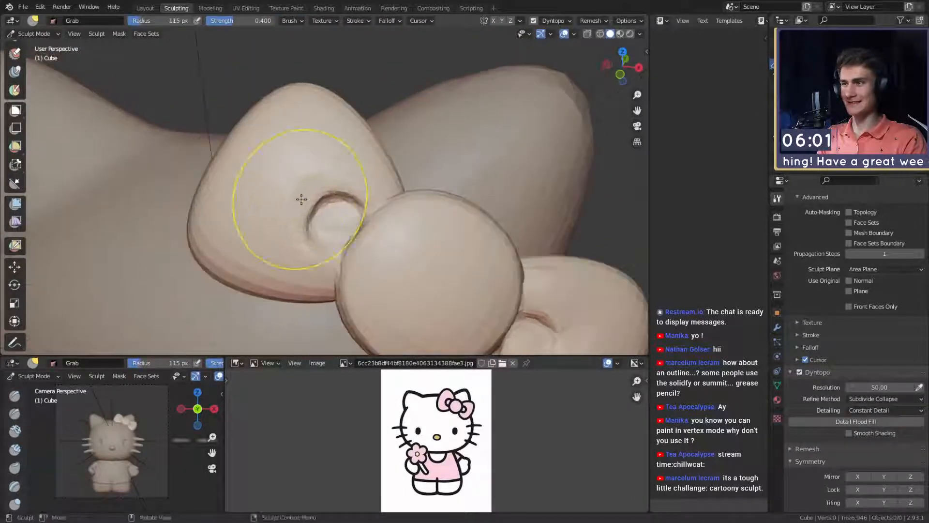
{"action": "key", "text": "f"}
{"action": "left_click", "coordinate": [294, 203]}
{"action": "middle_click_drag", "start_coordinate": [310, 205], "coordinate": [284, 193], "text": "shift"}
{"action": "key", "text": "f"}
{"action": "left_click", "coordinate": [284, 195]}
{"action": "left_click_drag", "start_coordinate": [285, 195], "coordinate": [282, 191]}
{"action": "middle_click_drag", "start_coordinate": [364, 190], "coordinate": [344, 181], "text": "shift"}
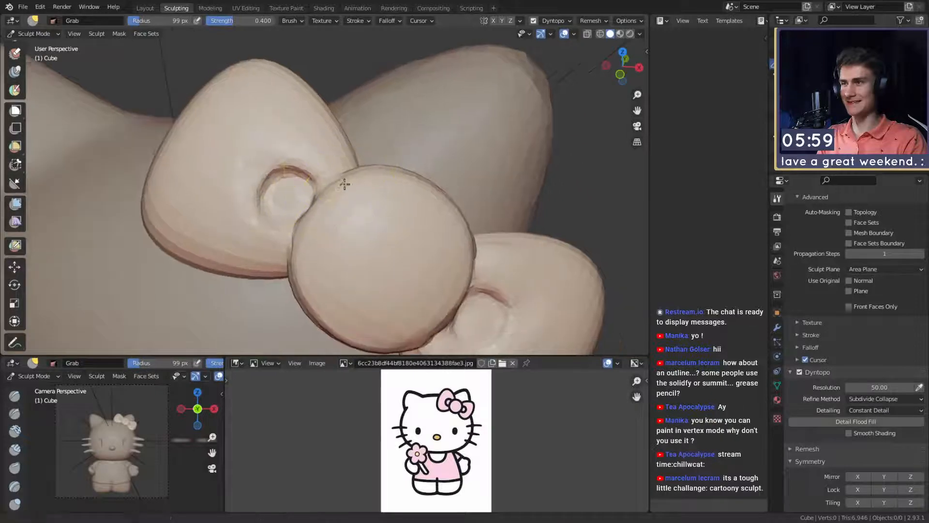
- Crease the upper bow wing beside the knot and around its fold, enlarging the Crease radius from 23 px to 65 px
{"action": "key", "text": "shift+c"}
{"action": "key", "text": "f"}
{"action": "left_click", "coordinate": [322, 184]}
{"action": "left_click_drag", "start_coordinate": [321, 185], "coordinate": [337, 197], "text": "alt"}
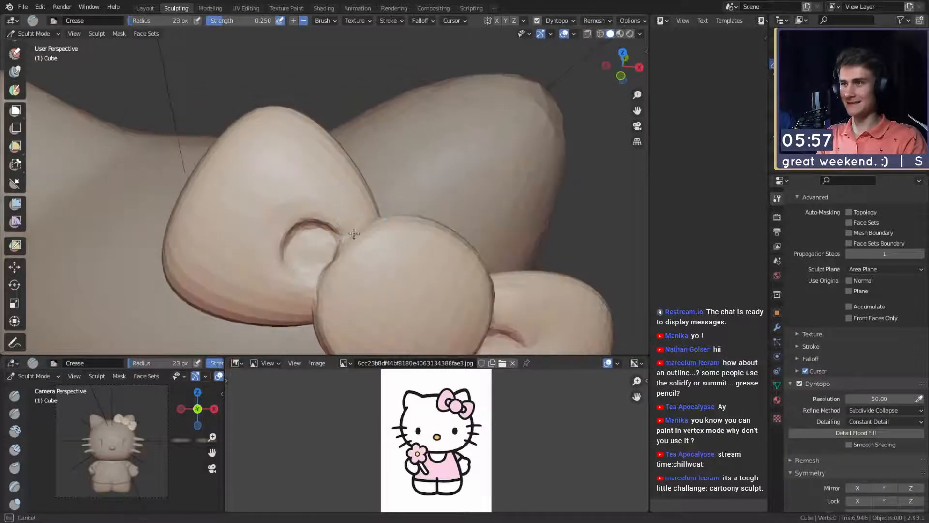
{"action": "left_click", "coordinate": [352, 209]}
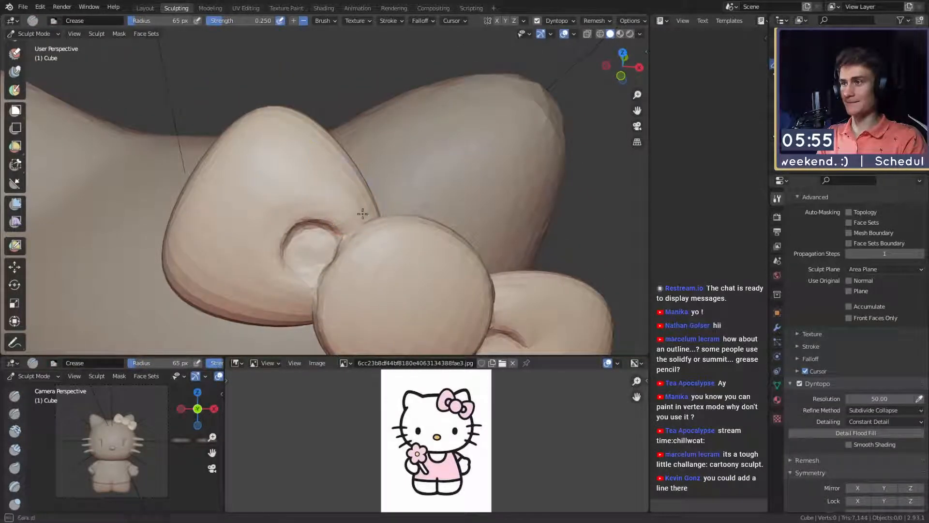
{"action": "mouse_move", "coordinate": [341, 201]}
{"action": "middle_mouse_down"}
{"action": "mouse_move", "coordinate": [336, 182]}
{"action": "mouse_move", "coordinate": [303, 189]}
{"action": "mouse_move", "coordinate": [302, 238]}
{"action": "middle_mouse_up"}
{"action": "key", "text": "bracketright"}
{"action": "left_click_drag", "start_coordinate": [263, 236], "coordinate": [297, 231]}
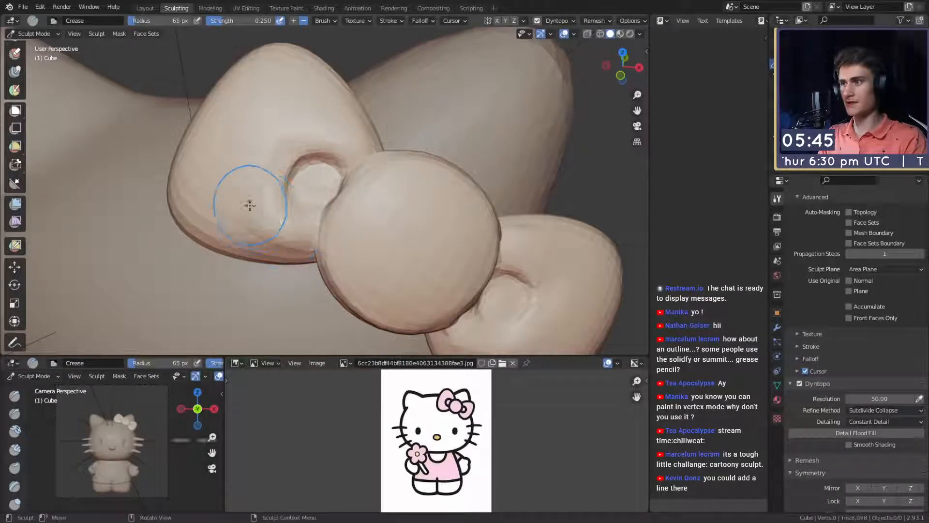
- Switch to the Grab brush and reshape the lower bow wing against the head from behind, using a 123 px radius
{"action": "scroll", "coordinate": [269, 238], "scroll_direction": "down", "scroll_amount": 10}
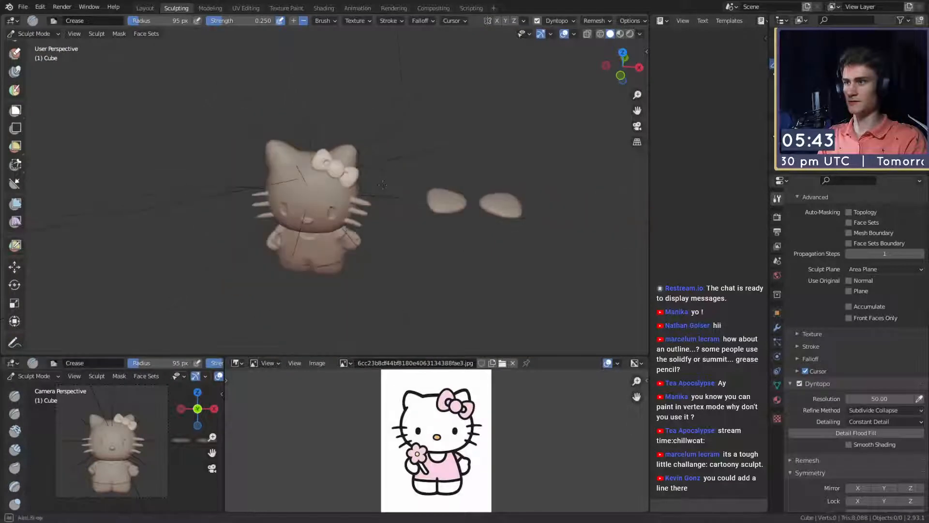
{"action": "scroll", "coordinate": [348, 153], "scroll_direction": "up", "scroll_amount": 10}
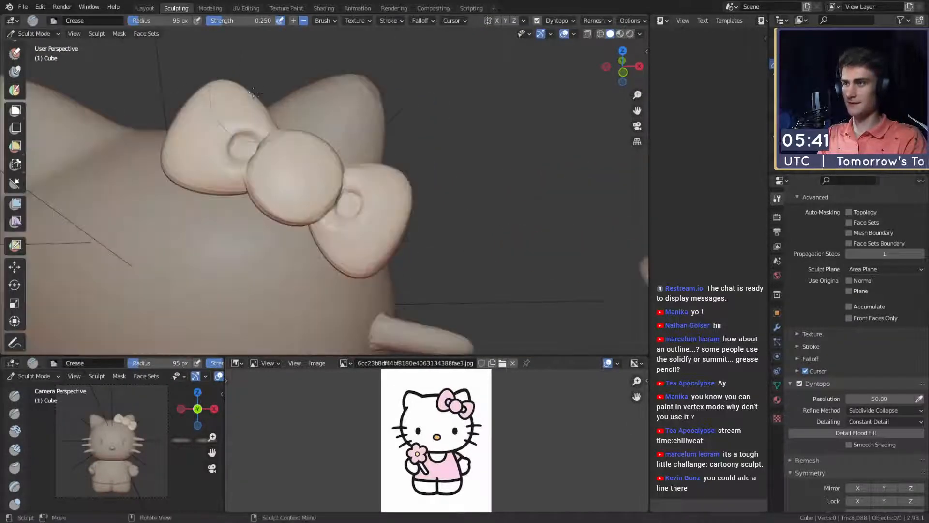
{"action": "key", "text": "g"}
{"action": "middle_click_drag", "start_coordinate": [394, 224], "coordinate": [386, 187], "text": "shift"}
{"action": "scroll", "coordinate": [378, 193], "scroll_direction": "up", "scroll_amount": 3}
{"action": "key", "text": "f"}
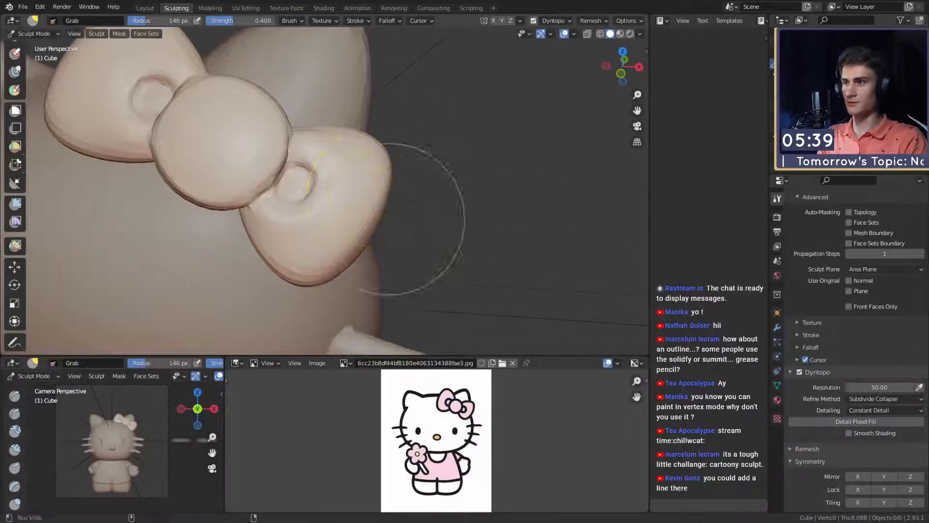
{"action": "left_click", "coordinate": [459, 218]}
{"action": "middle_click_drag", "start_coordinate": [426, 220], "coordinate": [363, 218]}
{"action": "mouse_move", "coordinate": [363, 218]}
{"action": "middle_mouse_down", "text": "shift"}
{"action": "mouse_move", "coordinate": [308, 166]}
{"action": "mouse_move", "coordinate": [375, 196]}
{"action": "mouse_move", "coordinate": [359, 248]}
{"action": "mouse_move", "coordinate": [298, 206]}
{"action": "mouse_move", "coordinate": [261, 211]}
{"action": "middle_mouse_up", "text": "shift"}
{"action": "key", "text": "f"}
{"action": "left_click", "coordinate": [390, 199]}
{"action": "key", "text": "f"}
{"action": "left_click", "coordinate": [252, 235]}
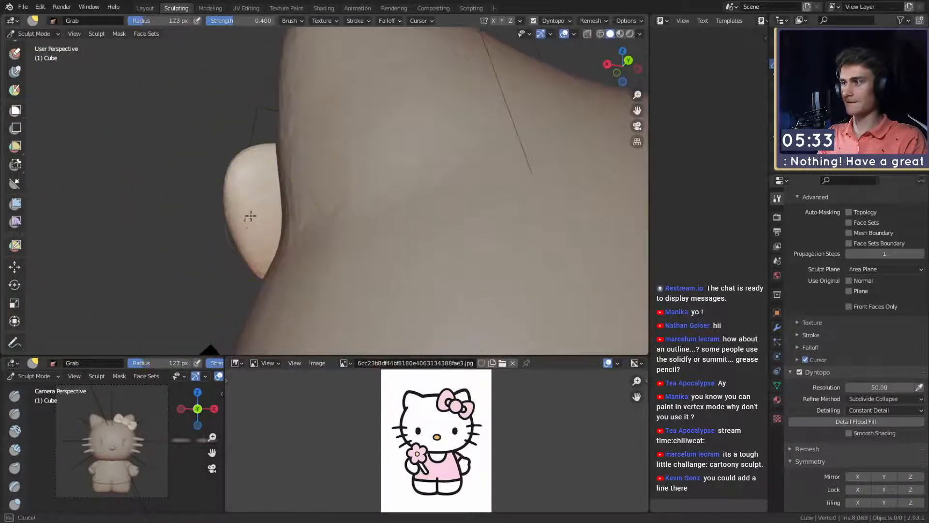
{"action": "middle_click_drag", "start_coordinate": [264, 257], "coordinate": [464, 204]}
- Adjust the upper bow wing's tip and outer edge with the Grab brush, enlarging the radius from 175 px to 185 px
{"action": "key", "text": "f"}
{"action": "left_click", "coordinate": [430, 202]}
{"action": "mouse_move", "coordinate": [334, 184]}
{"action": "middle_mouse_down"}
{"action": "mouse_move", "coordinate": [367, 218]}
{"action": "mouse_move", "coordinate": [414, 242]}
{"action": "middle_mouse_up"}
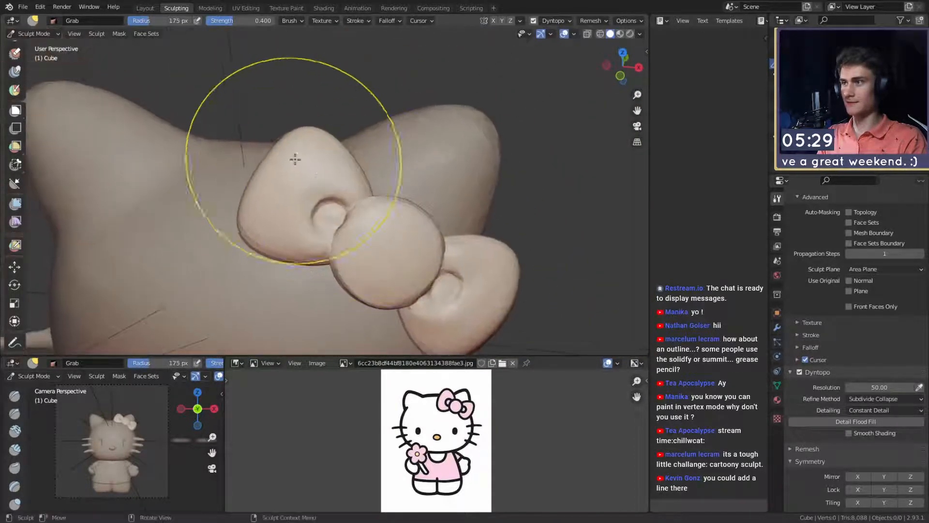
{"action": "left_click_drag", "start_coordinate": [301, 144], "coordinate": [305, 138]}
{"action": "key", "text": "f"}
{"action": "left_click", "coordinate": [339, 160]}
{"action": "left_click_drag", "start_coordinate": [260, 158], "coordinate": [266, 162]}
{"action": "left_click_drag", "start_coordinate": [238, 232], "coordinate": [248, 235]}
- Adjust the upper bow wing's top from behind the head with the Grab brush at a 137 px radius
{"action": "mouse_move", "coordinate": [283, 187]}
{"action": "middle_mouse_down", "text": "shift"}
{"action": "mouse_move", "coordinate": [262, 209]}
{"action": "mouse_move", "coordinate": [486, 160]}
{"action": "middle_mouse_up", "text": "shift"}
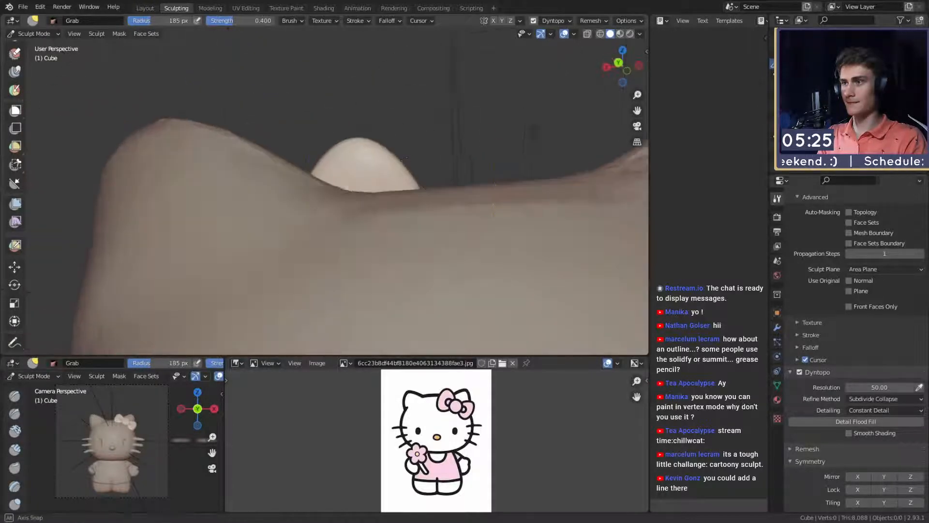
{"action": "key", "text": "f"}
{"action": "left_click", "coordinate": [463, 160]}
{"action": "left_click_drag", "start_coordinate": [378, 155], "coordinate": [360, 158]}
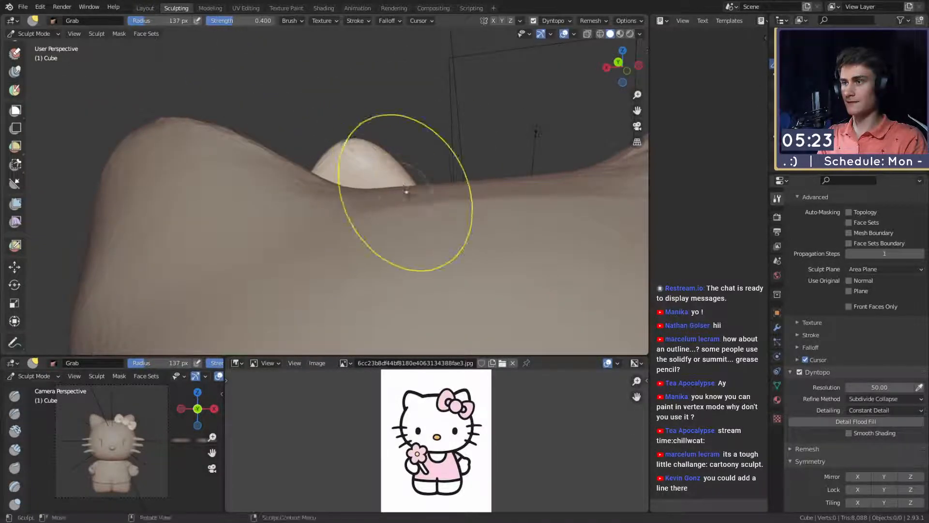
- Reshape the upper bow wing from the front with the Grab brush at a 196 px radius
{"action": "mouse_move", "coordinate": [404, 187]}
{"action": "middle_mouse_down"}
{"action": "mouse_move", "coordinate": [276, 225]}
{"action": "mouse_move", "coordinate": [272, 177]}
{"action": "mouse_move", "coordinate": [283, 239]}
{"action": "mouse_move", "coordinate": [270, 250]}
{"action": "mouse_move", "coordinate": [263, 243]}
{"action": "middle_mouse_up"}
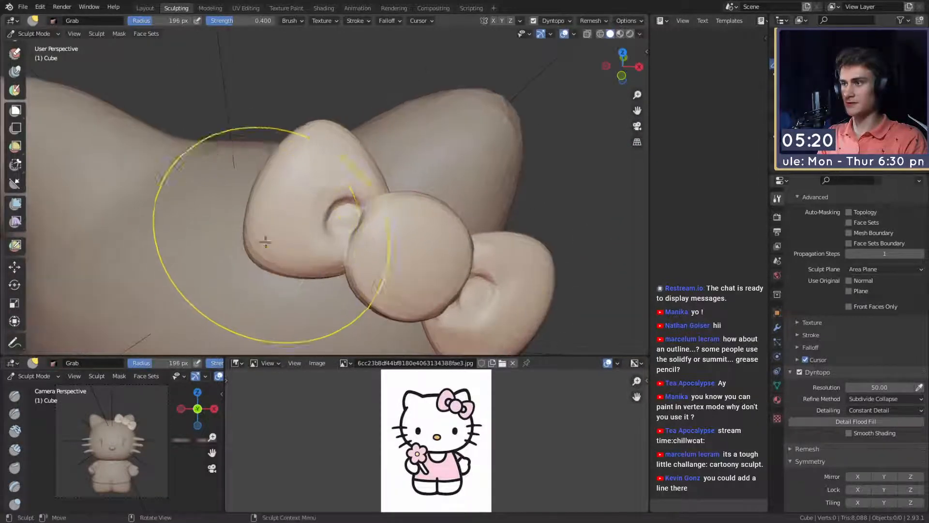
{"action": "mouse_move", "coordinate": [328, 157]}
{"action": "left_mouse_down"}
{"action": "mouse_move", "coordinate": [338, 139]}
{"action": "mouse_move", "coordinate": [337, 149]}
{"action": "left_mouse_up"}
{"action": "middle_click_drag", "start_coordinate": [382, 129], "coordinate": [379, 233], "text": "ctrl"}
{"action": "mouse_move", "coordinate": [379, 232]}
{"action": "middle_mouse_down"}
{"action": "mouse_move", "coordinate": [377, 199]}
{"action": "mouse_move", "coordinate": [373, 253]}
{"action": "middle_mouse_up"}
{"action": "left_click_drag", "start_coordinate": [373, 253], "coordinate": [358, 210], "text": "alt+shift"}
- Switch to the Clay Strips brush, adjust its radius, and check the whole character
{"action": "key", "text": "c"}
{"action": "key", "text": "f"}
{"action": "left_click", "coordinate": [433, 224]}
{"action": "left_click_drag", "start_coordinate": [370, 261], "coordinate": [375, 225], "text": "alt+shift"}
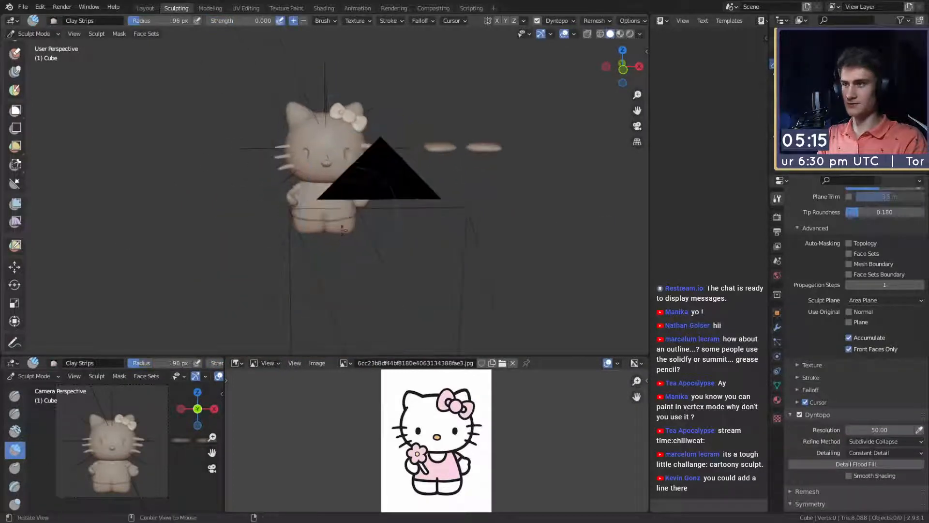
{"action": "mouse_move", "coordinate": [342, 261]}
{"action": "left_mouse_down", "text": "ctrl+alt"}
{"action": "mouse_move", "coordinate": [338, 187]}
{"action": "mouse_move", "coordinate": [365, 192]}
{"action": "left_mouse_up", "text": "ctrl+alt"}
{"action": "left_click_drag", "start_coordinate": [366, 192], "coordinate": [335, 218], "text": "alt"}
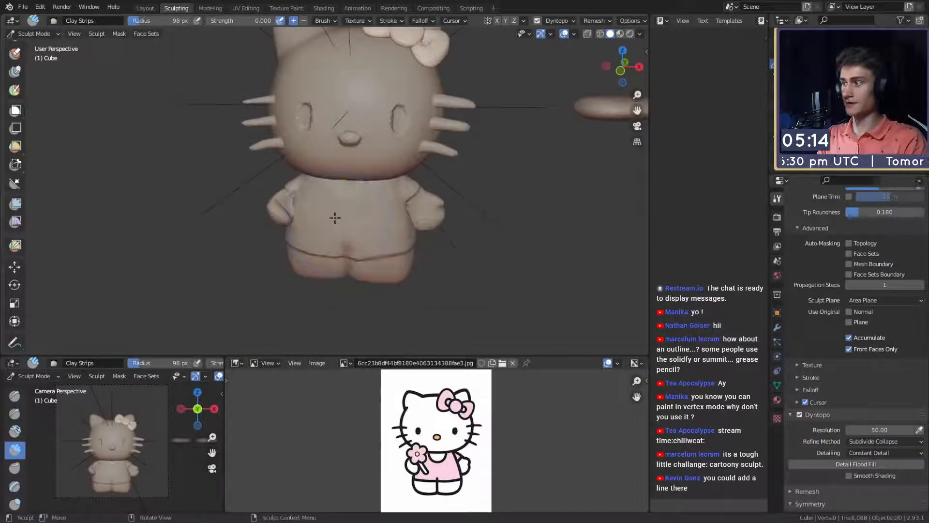
- In the Layout workspace, delete the spare pair of flattened ovals beside the character
{"action": "left_click", "coordinate": [146, 7]}
{"action": "mouse_move", "coordinate": [284, 121]}
{"action": "left_mouse_down", "text": "ctrl+alt"}
{"action": "mouse_move", "coordinate": [287, 215]}
{"action": "mouse_move", "coordinate": [289, 193]}
{"action": "left_mouse_up", "text": "ctrl+alt"}
{"action": "left_click_drag", "start_coordinate": [289, 194], "coordinate": [278, 116], "text": "alt+shift"}
{"action": "left_click_drag", "start_coordinate": [547, 107], "coordinate": [404, 145], "text": "alt+shift"}
{"action": "left_click_drag", "start_coordinate": [404, 145], "coordinate": [407, 181], "text": "alt"}
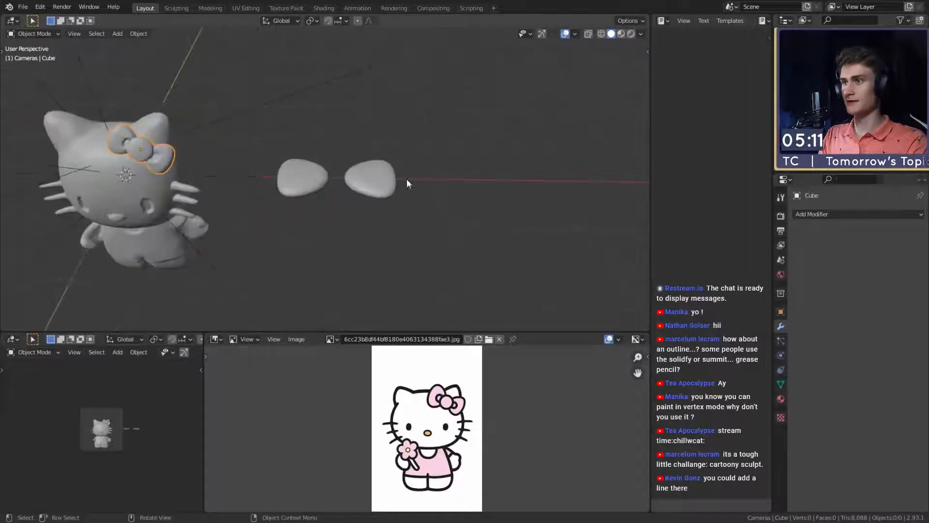
{"action": "left_click_drag", "start_coordinate": [426, 128], "coordinate": [287, 210]}
{"action": "key", "text": "Delete"}
{"action": "middle_click_drag", "start_coordinate": [359, 237], "coordinate": [323, 175]}
{"action": "key", "text": "shift+a"}
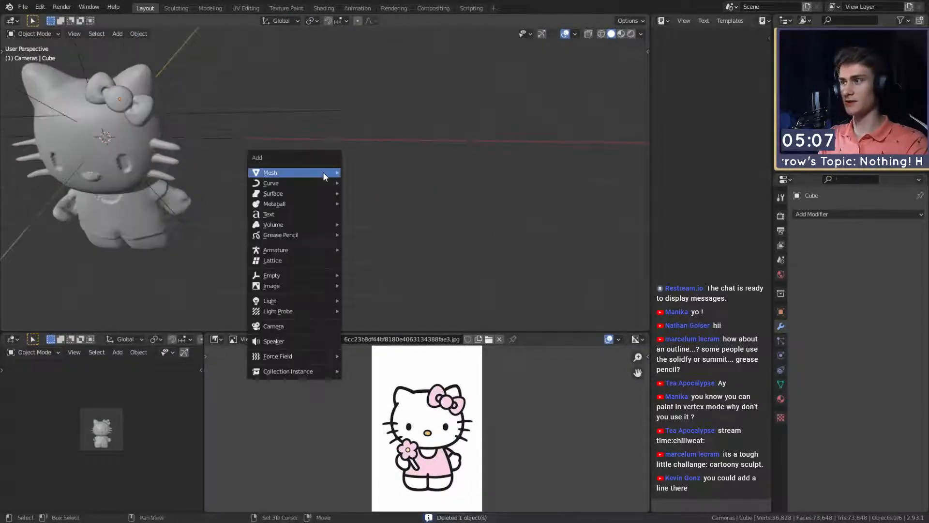
{"action": "mouse_move", "coordinate": [324, 172]}
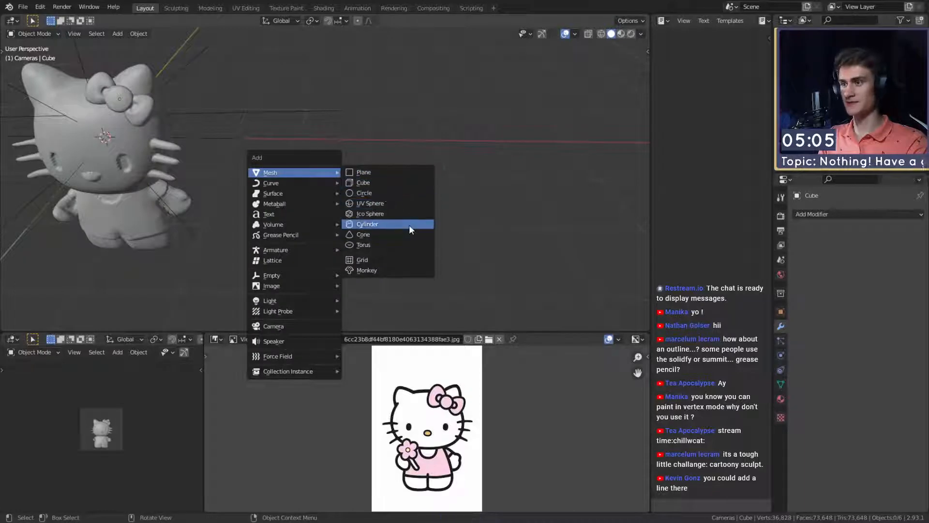
{"action": "left_click", "coordinate": [371, 171]}
{"action": "key", "text": "g"}
{"action": "left_click", "coordinate": [552, 222]}
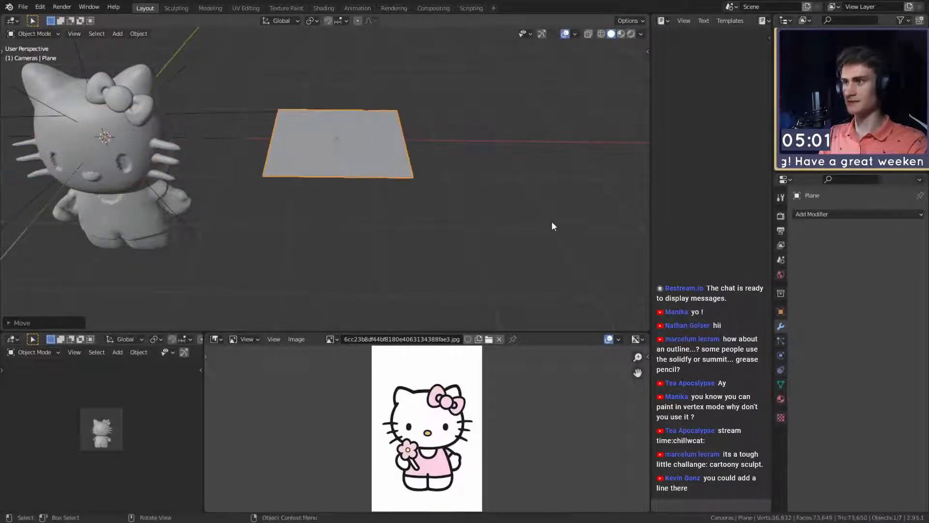
{"action": "middle_click_drag", "start_coordinate": [552, 222], "coordinate": [434, 207]}
{"action": "key", "text": "Delete"}
{"action": "key", "text": "shift+a"}
{"action": "mouse_move", "coordinate": [312, 172]}
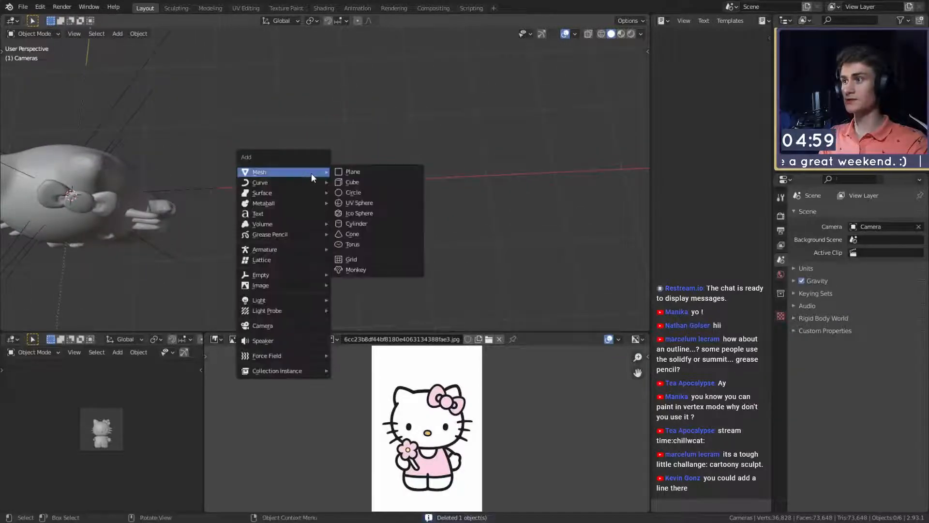
{"action": "left_click", "coordinate": [361, 182]}
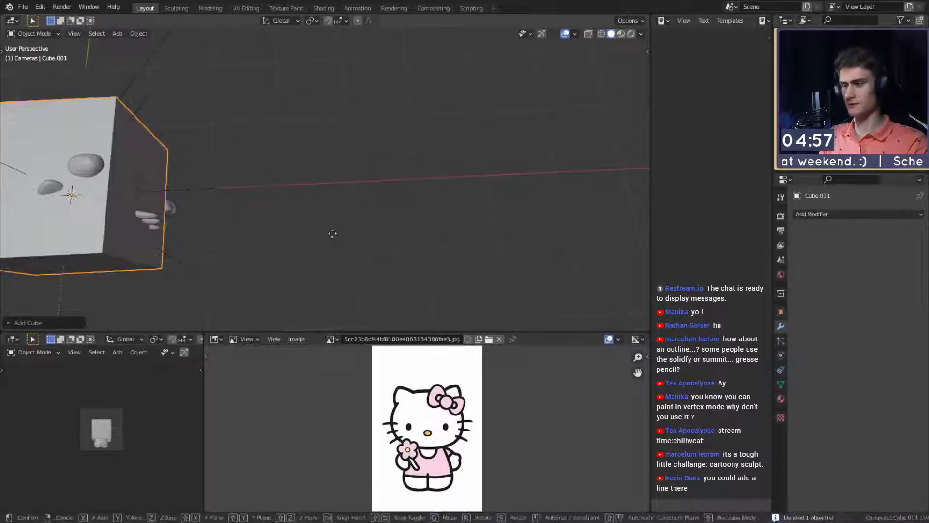
{"action": "key", "text": "g"}
{"action": "left_click", "coordinate": [479, 232]}
{"action": "middle_click_drag", "start_coordinate": [479, 232], "coordinate": [465, 188]}
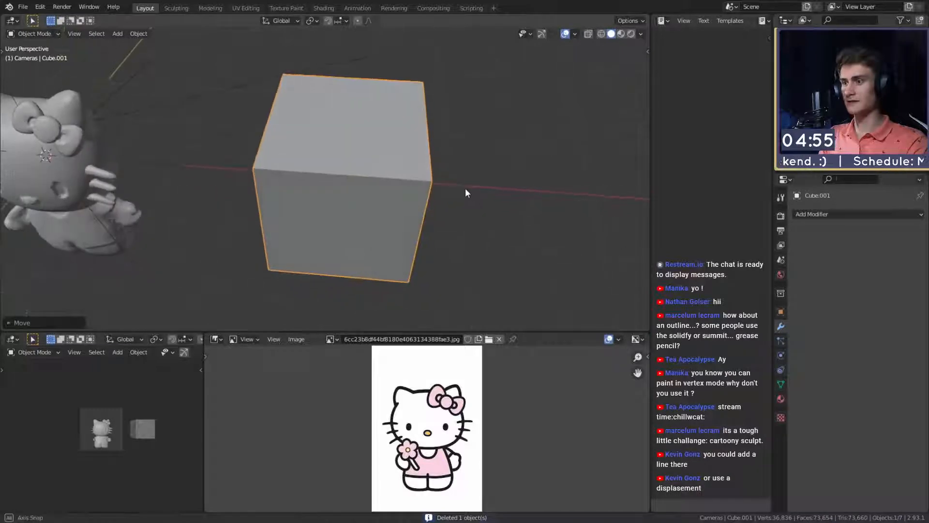
{"action": "key", "text": "Delete"}
{"action": "middle_click_drag", "start_coordinate": [410, 209], "coordinate": [343, 153]}
{"action": "key", "text": "shift+a"}
{"action": "mouse_move", "coordinate": [342, 151]}
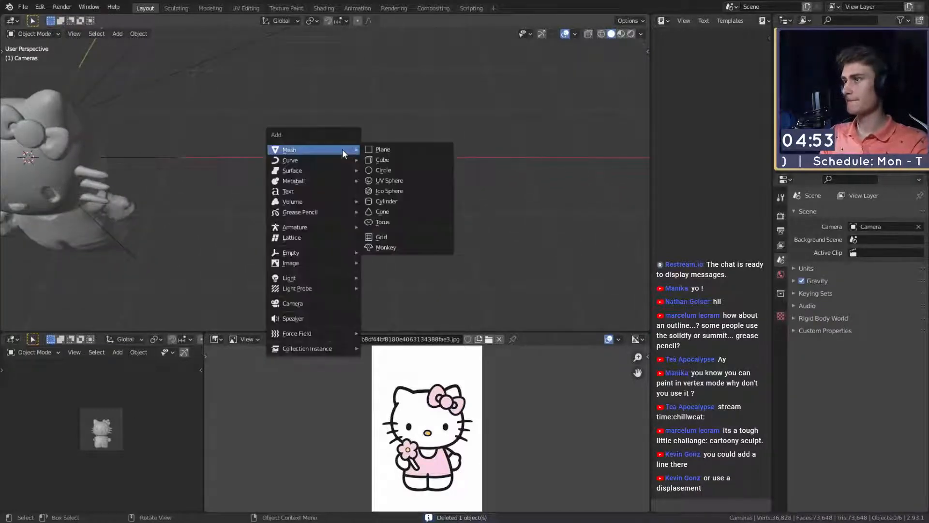
{"action": "left_click", "coordinate": [394, 150]}
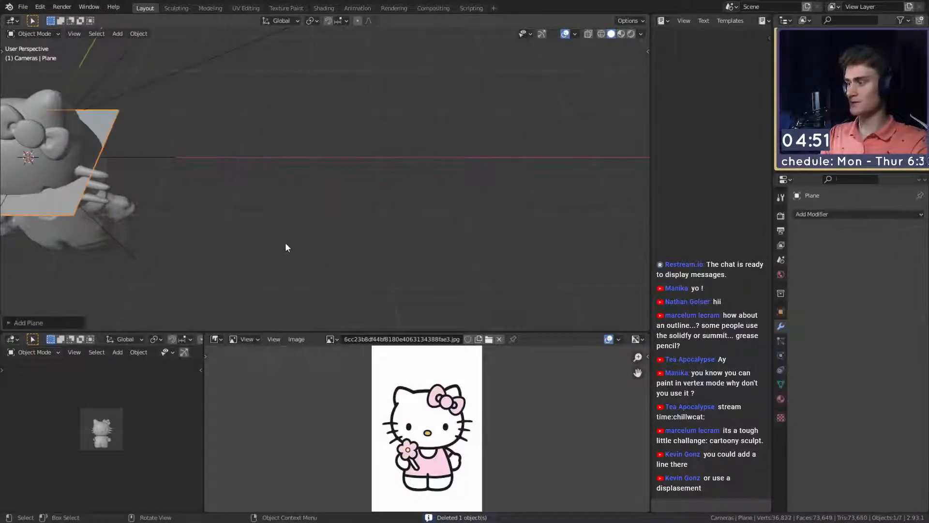
{"action": "key", "text": "g"}
{"action": "left_click", "coordinate": [637, 235]}
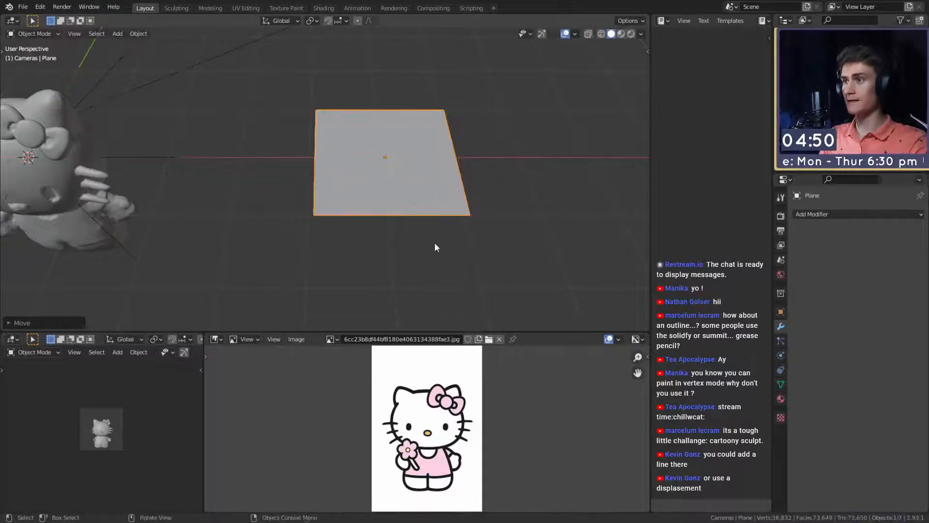
{"action": "middle_click_drag", "start_coordinate": [434, 248], "coordinate": [422, 265]}
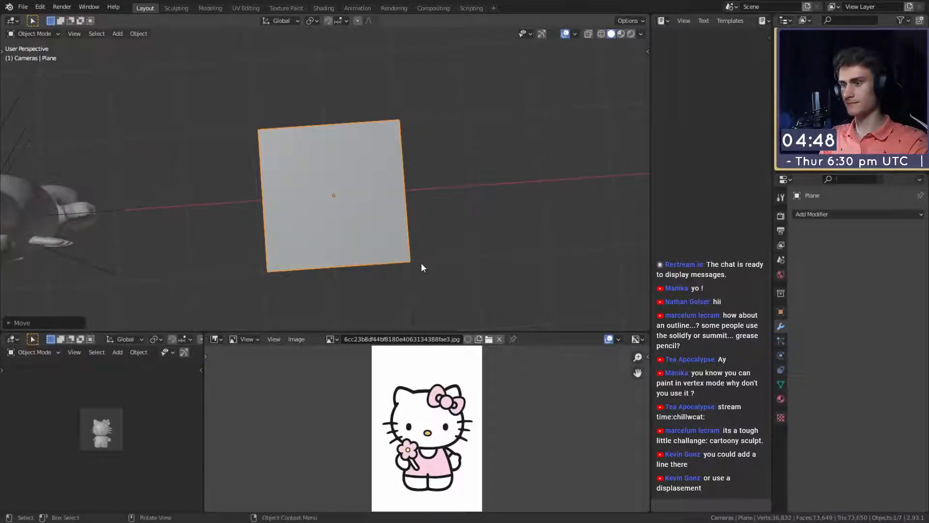
{"action": "key", "text": "Tab"}
{"action": "key", "text": "KP_1"}
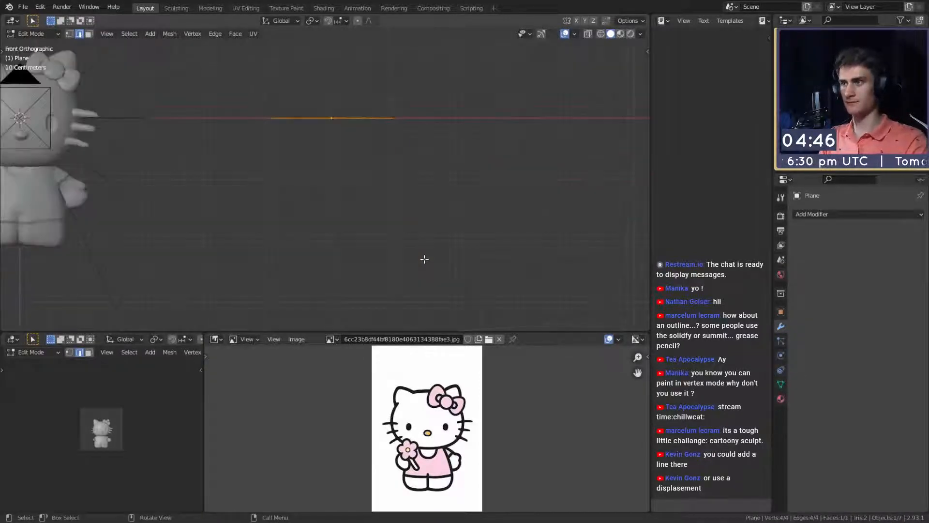
{"action": "key", "text": "KP_7"}
{"action": "scroll", "coordinate": [388, 212], "scroll_direction": "up", "scroll_amount": 4}
{"action": "key", "text": "KP_5"}
{"action": "middle_click_drag", "start_coordinate": [388, 209], "coordinate": [367, 205], "text": "shift"}
{"action": "scroll", "coordinate": [366, 198], "scroll_direction": "down", "scroll_amount": 4}
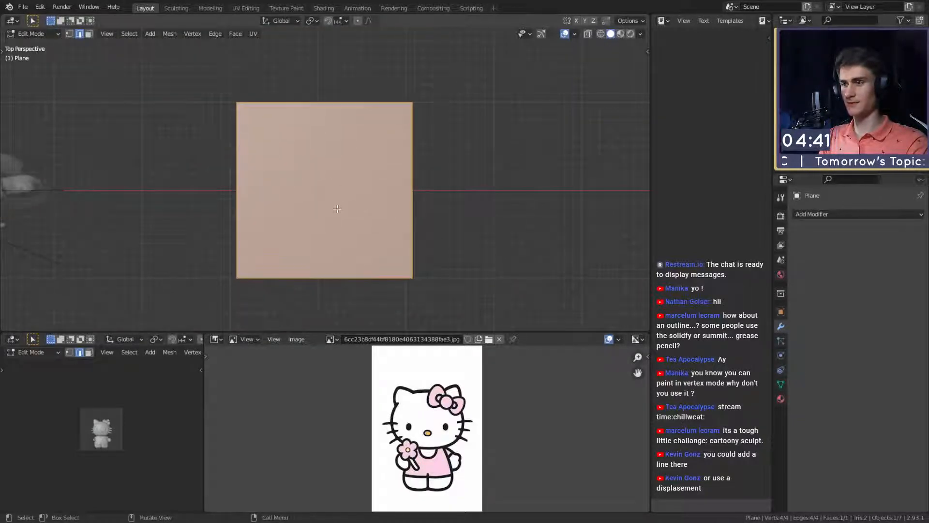
{"action": "middle_click_drag", "start_coordinate": [351, 217], "coordinate": [393, 206], "text": "shift"}
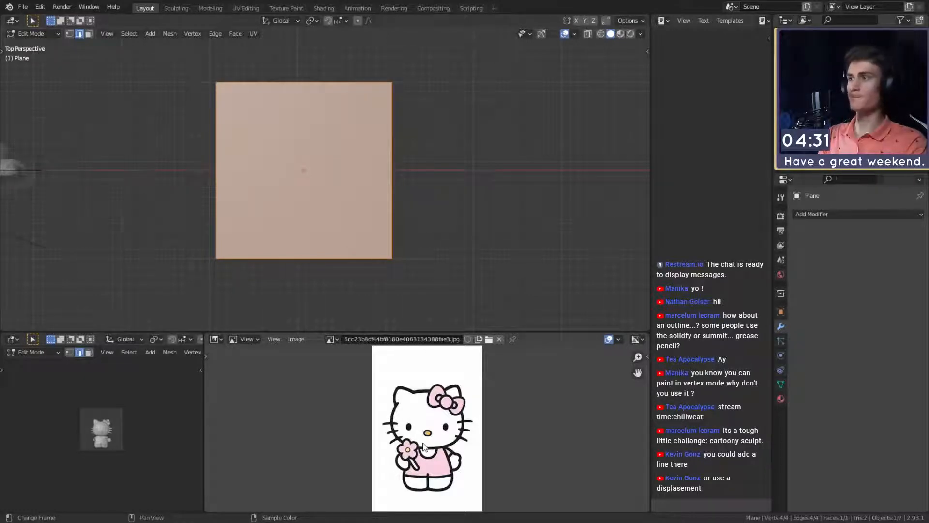
{"action": "key", "text": "Tab"}
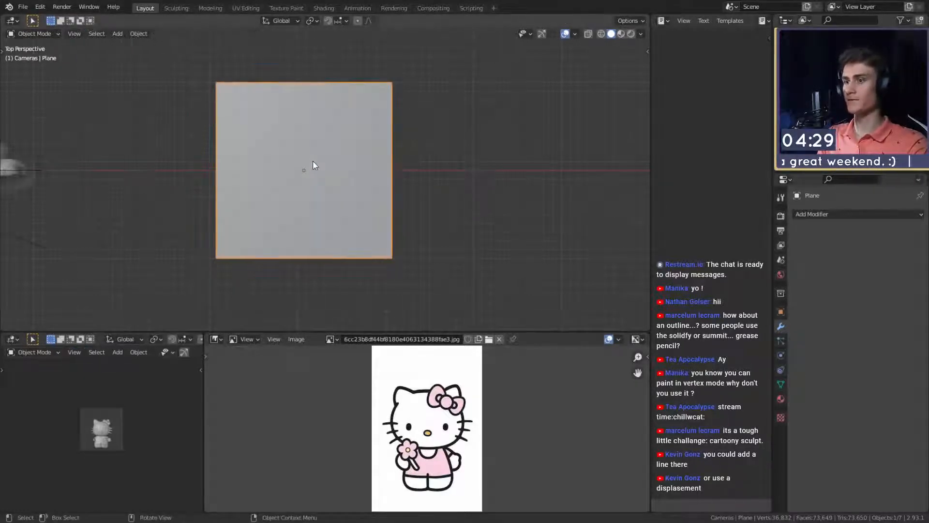
{"action": "middle_click_drag", "start_coordinate": [352, 247], "coordinate": [363, 230]}
{"action": "scroll", "coordinate": [356, 244], "scroll_direction": "down", "scroll_amount": 4}
{"action": "key", "text": "Delete"}
- Add a cube mesh and move it along the X axis to the empty space beside the character
{"action": "key", "text": "shift+a"}
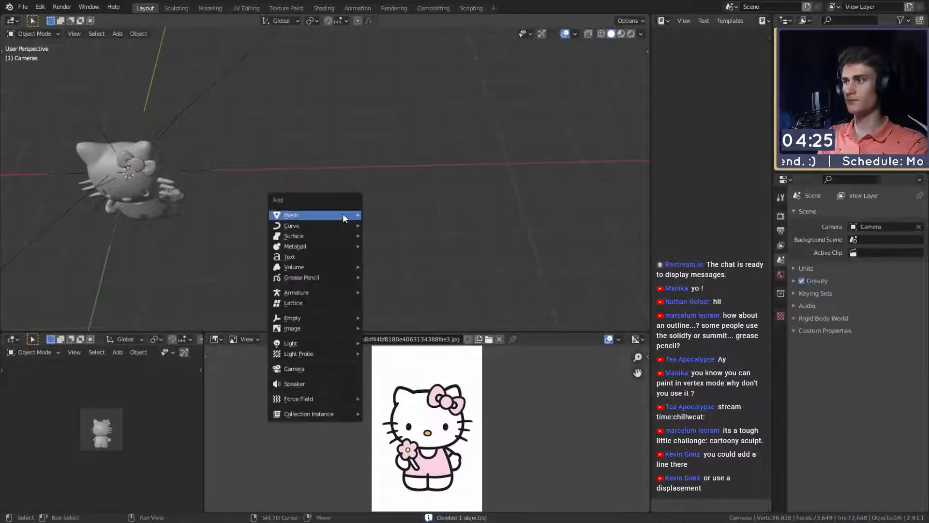
{"action": "mouse_move", "coordinate": [342, 215]}
{"action": "left_click", "coordinate": [382, 226]}
{"action": "key", "text": "g"}
{"action": "key", "text": "x"}
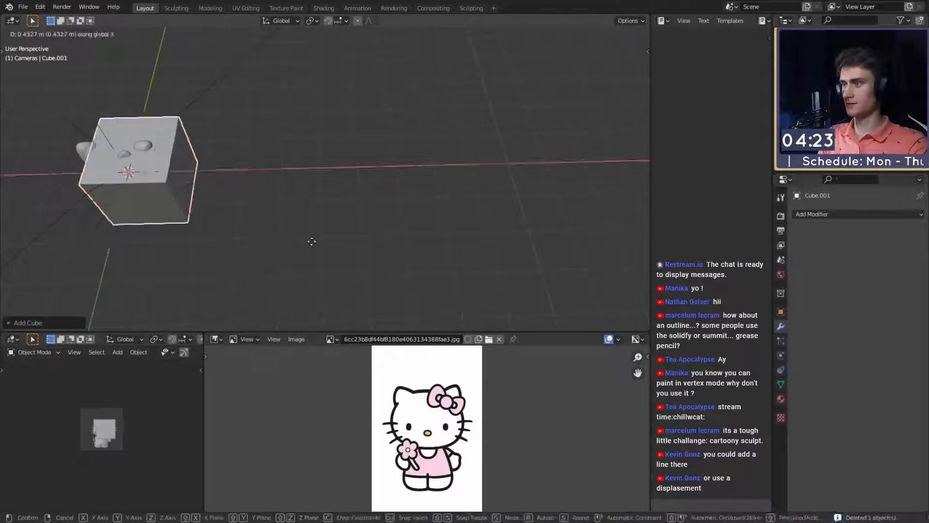
{"action": "left_click", "coordinate": [515, 232]}
{"action": "middle_click_drag", "start_coordinate": [515, 232], "coordinate": [446, 204]}
{"action": "key", "text": "shift+a"}
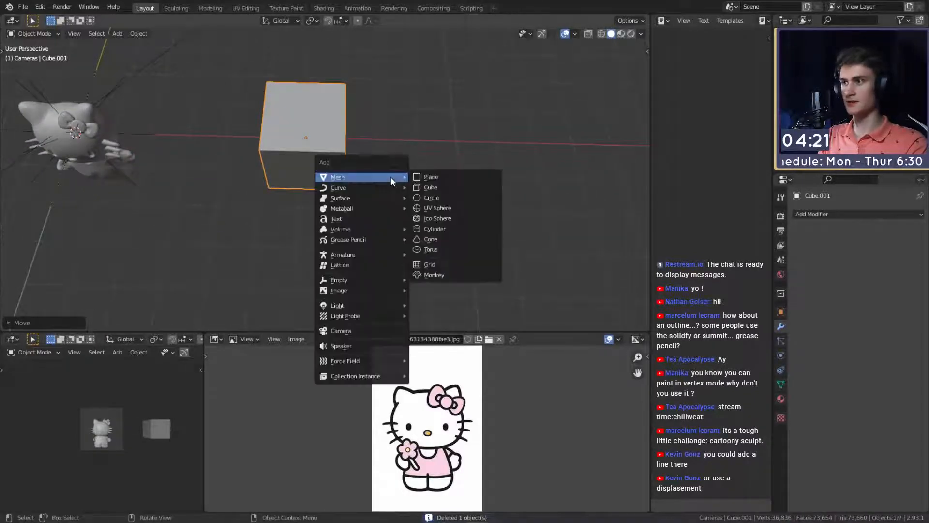
{"action": "key", "text": "shift+a"}
{"action": "mouse_move", "coordinate": [419, 172]}
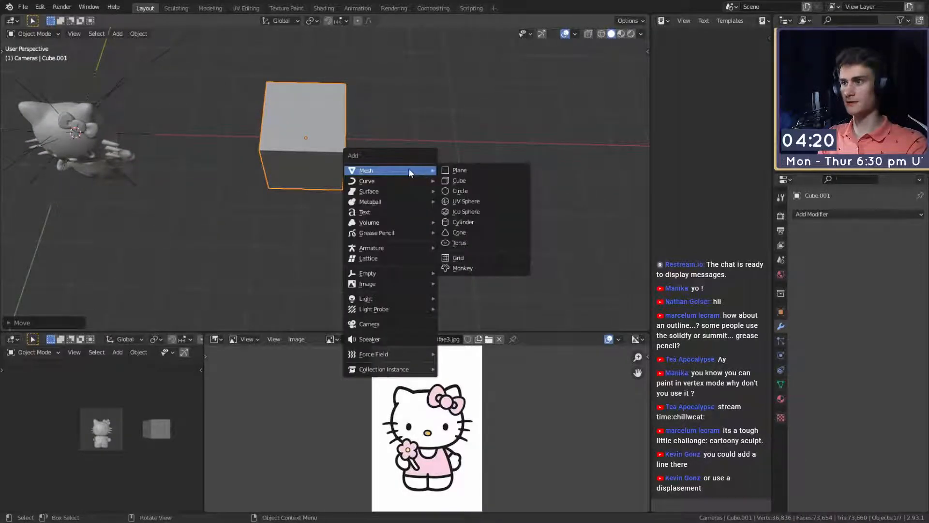
{"action": "mouse_move", "coordinate": [380, 273]}
{"action": "left_click", "coordinate": [453, 271]}
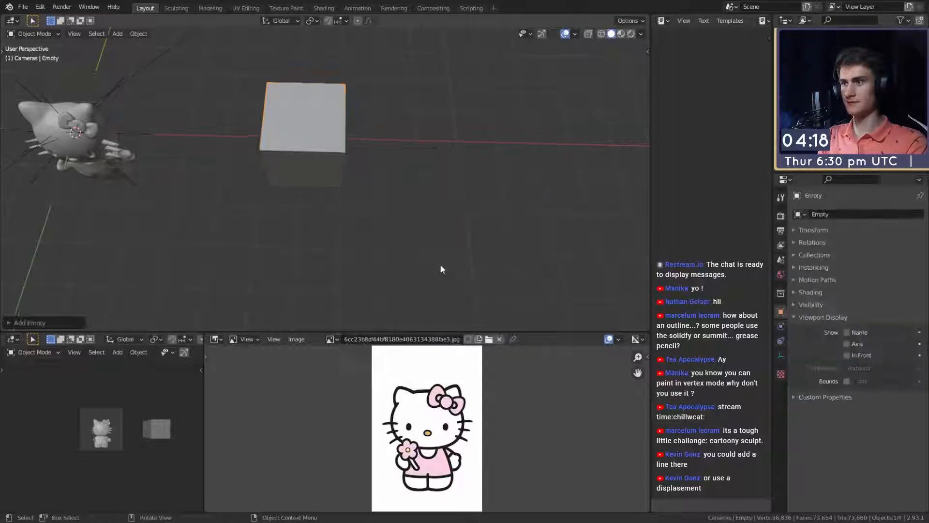
{"action": "middle_click_drag", "start_coordinate": [440, 263], "coordinate": [419, 208]}
{"action": "key", "text": "Delete"}
- Snap the 3D cursor to the selected cube and add a scaled-up empty there
{"action": "left_click", "coordinate": [361, 198]}
{"action": "key", "text": "shift+s"}
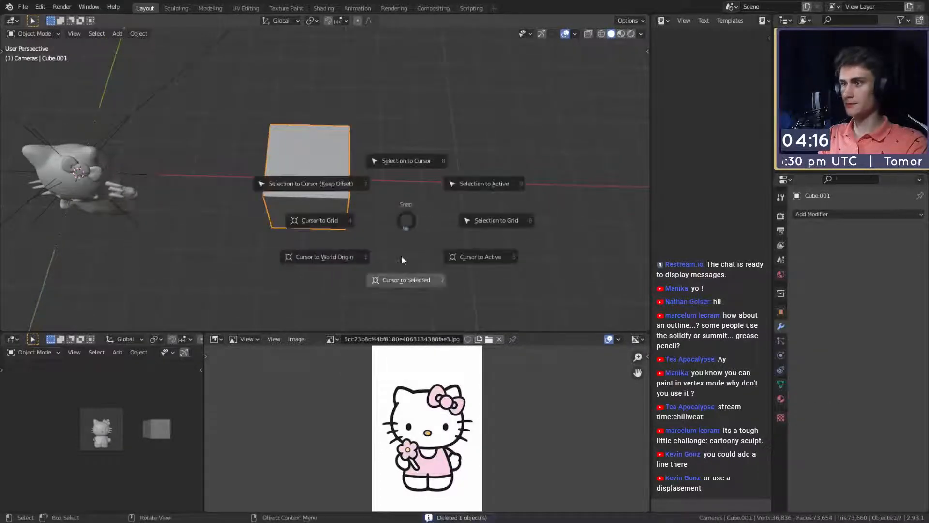
{"action": "left_click", "coordinate": [326, 259]}
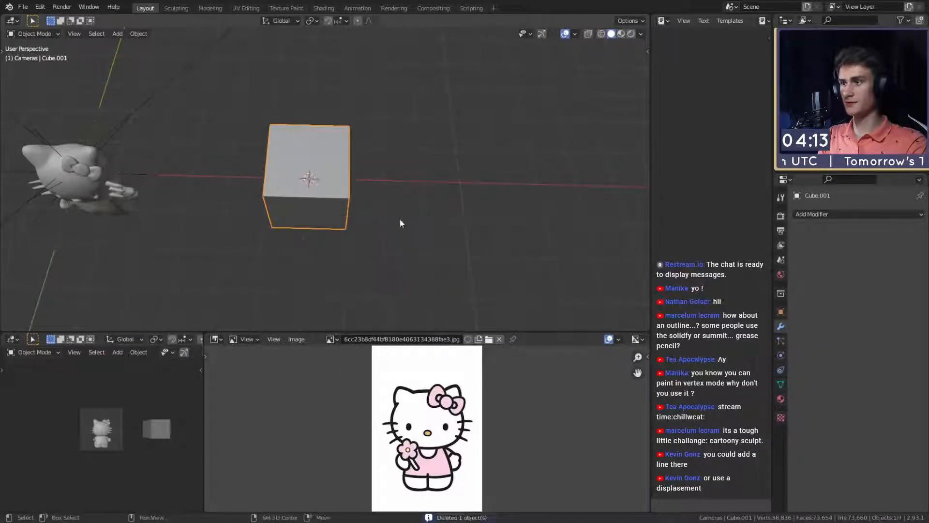
{"action": "key", "text": "shift+a"}
{"action": "mouse_move", "coordinate": [362, 208]}
{"action": "left_click", "coordinate": [442, 206]}
{"action": "middle_click_drag", "start_coordinate": [443, 205], "coordinate": [412, 218]}
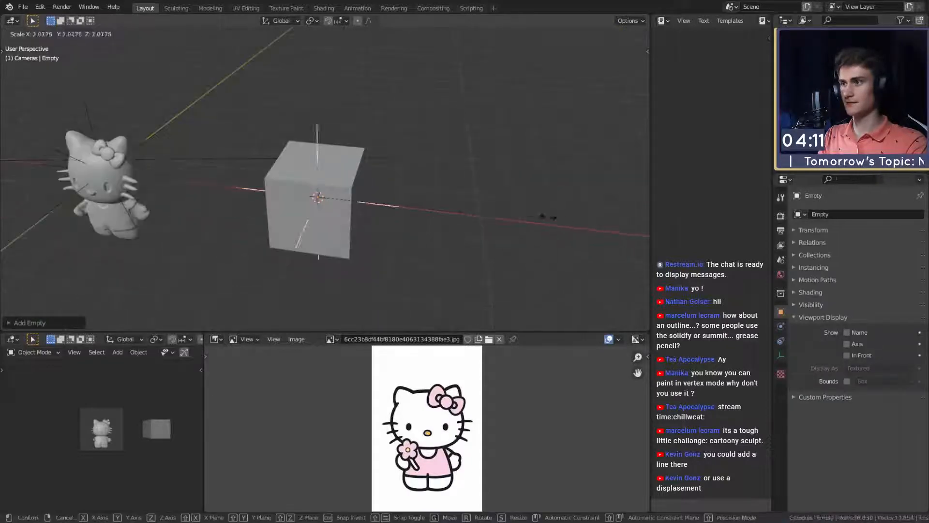
- Move the cube's geometry along the Y axis in Edit Mode so it sits away from its origin
{"action": "left_click", "coordinate": [348, 174]}
{"action": "middle_click_drag", "start_coordinate": [347, 173], "coordinate": [367, 206]}
{"action": "key", "text": "Tab"}
{"action": "key", "text": "g"}
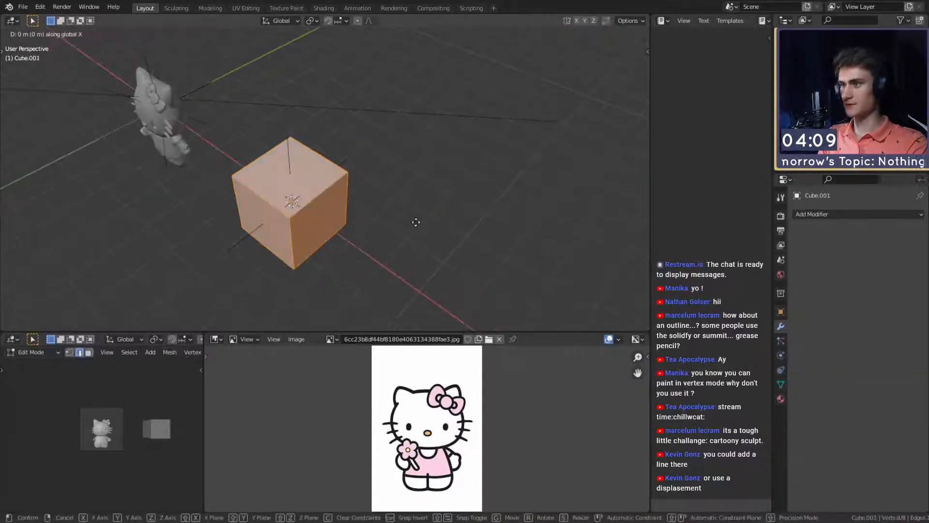
{"action": "left_click", "coordinate": [430, 209]}
{"action": "key", "text": "Tab"}
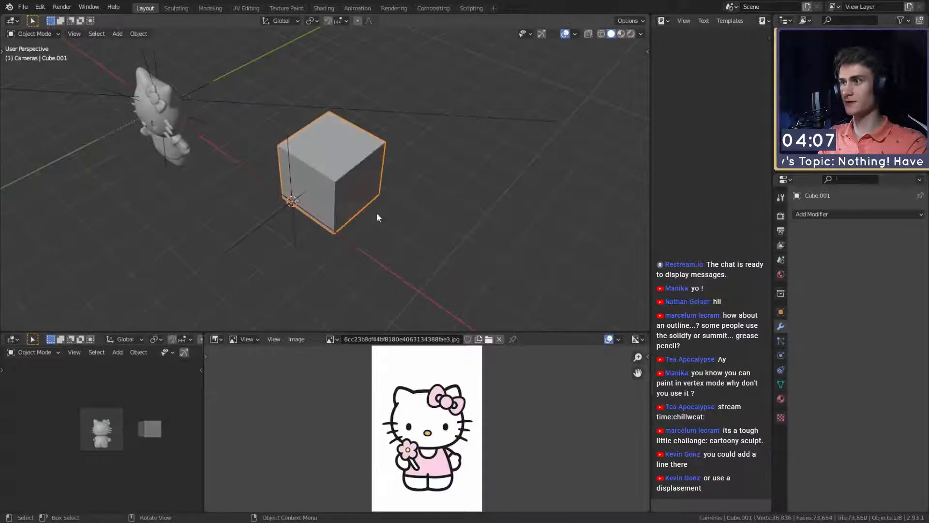
- Add an Array modifier to the cube
{"action": "middle_click_drag", "start_coordinate": [376, 212], "coordinate": [445, 204]}
{"action": "left_click", "coordinate": [377, 221]}
{"action": "middle_click_drag", "start_coordinate": [377, 221], "coordinate": [417, 246]}
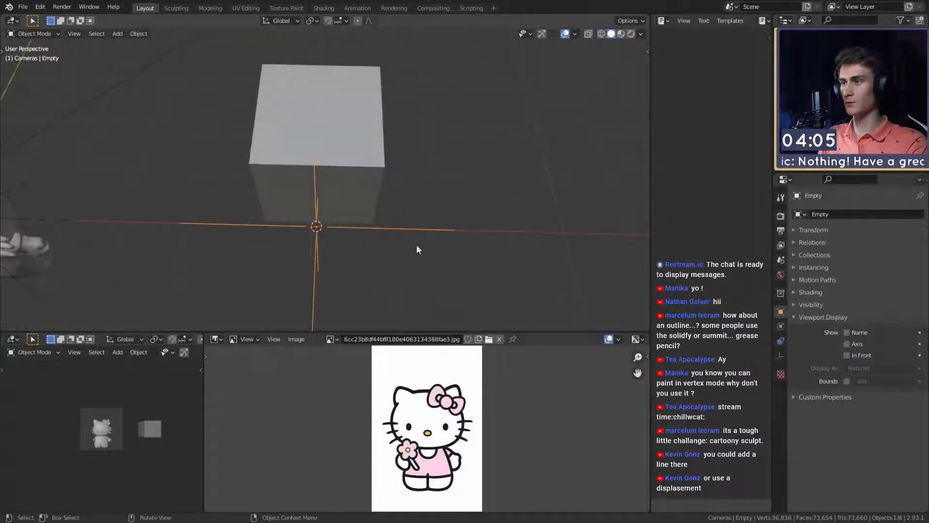
{"action": "left_click", "coordinate": [371, 190]}
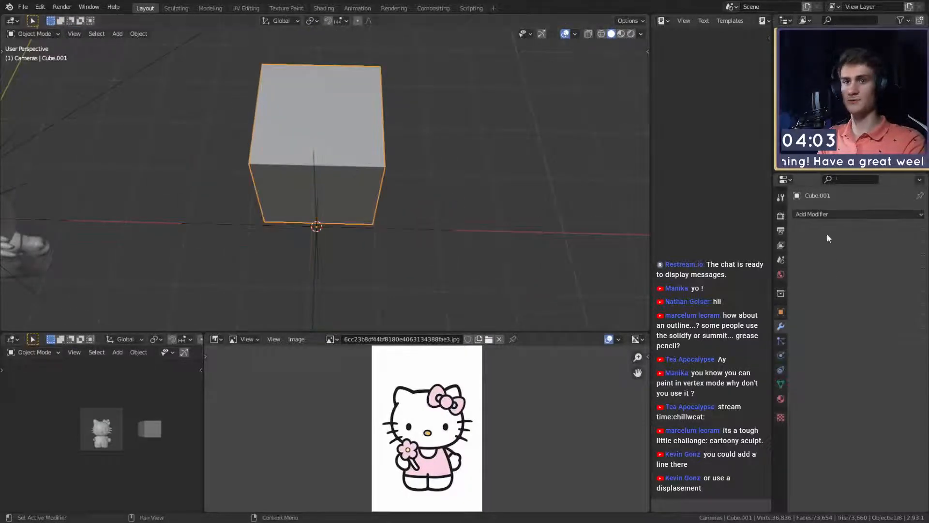
{"action": "left_click", "coordinate": [858, 214]}
{"action": "left_click", "coordinate": [718, 244]}
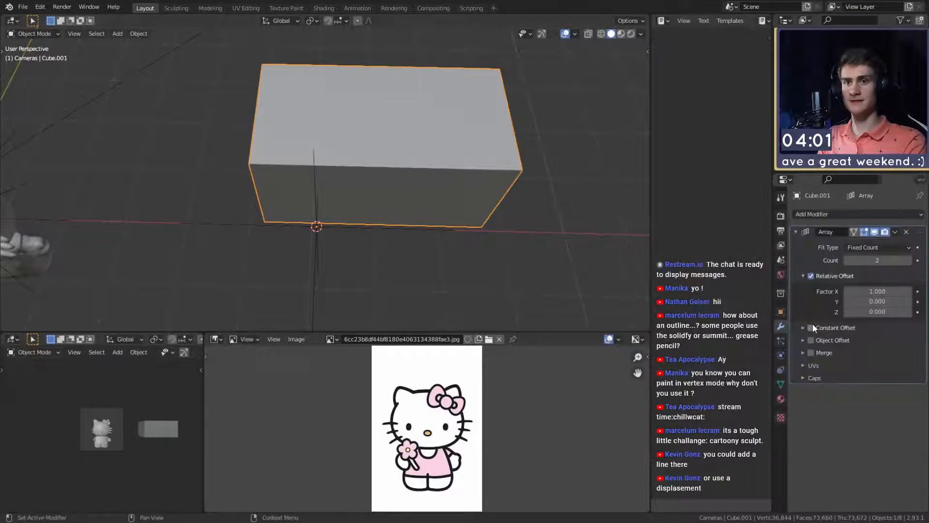
- Turn off the array's Relative Offset and enable Object Offset with the Empty as its object
{"action": "left_click", "coordinate": [812, 340]}
{"action": "left_click", "coordinate": [810, 276]}
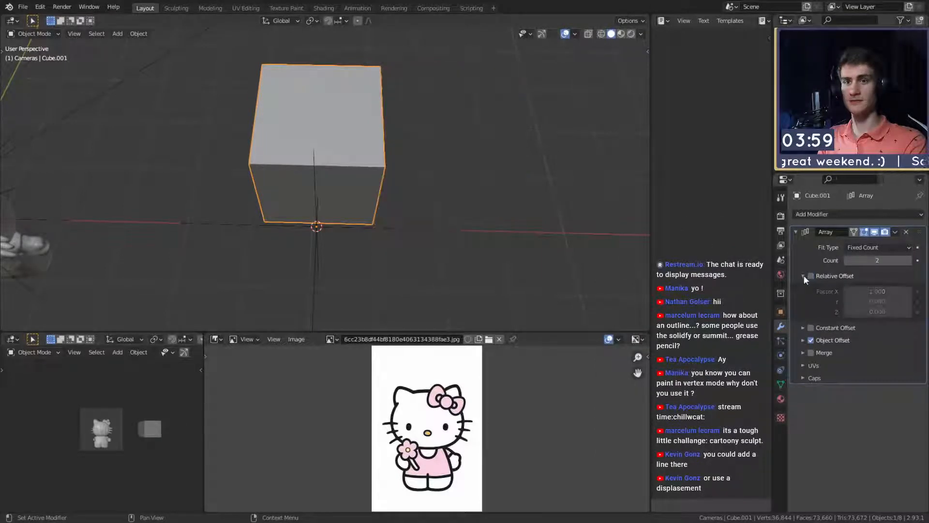
{"action": "left_click", "coordinate": [804, 275]}
{"action": "left_click", "coordinate": [805, 300]}
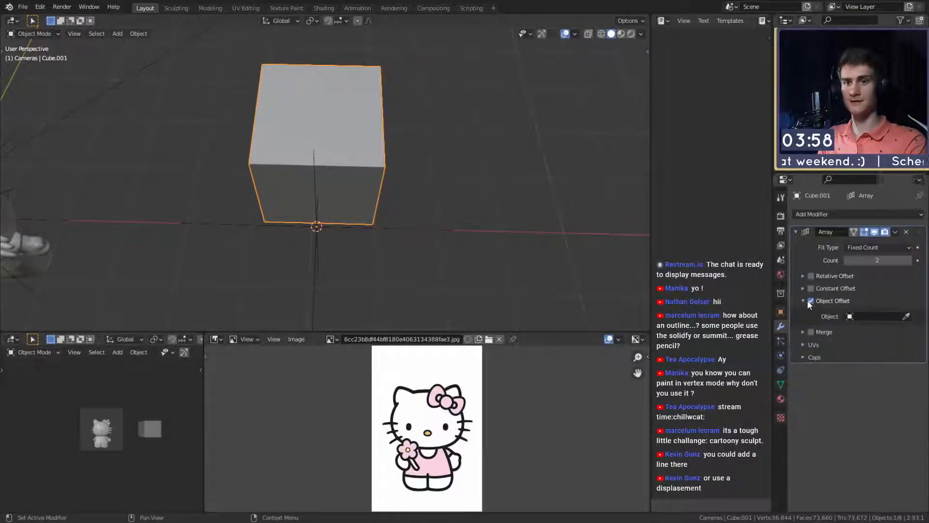
{"action": "left_click", "coordinate": [318, 254]}
- Apply the empty's scale and rotate it about the Z axis so the arrayed cube copy swings around the centre
{"action": "left_click", "coordinate": [417, 231]}
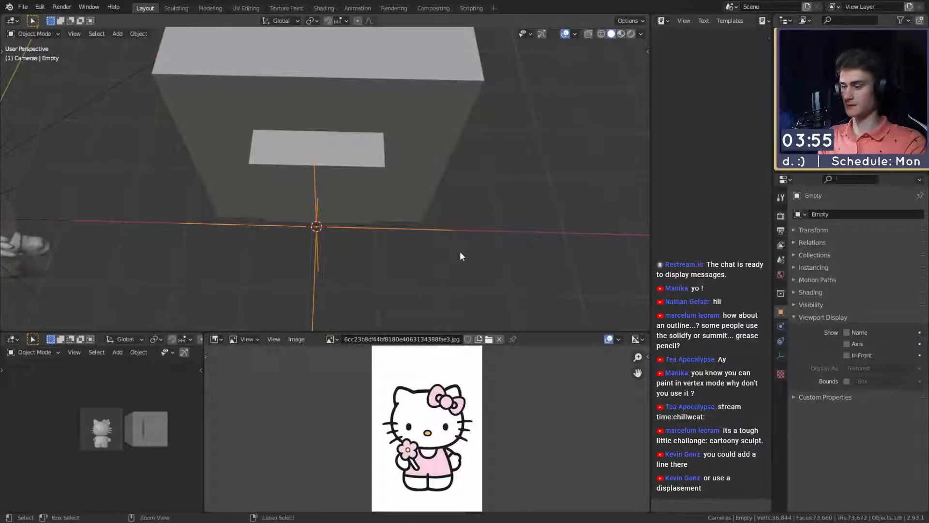
{"action": "key", "text": "ctrl+a"}
{"action": "left_click", "coordinate": [415, 274]}
{"action": "key", "text": "g"}
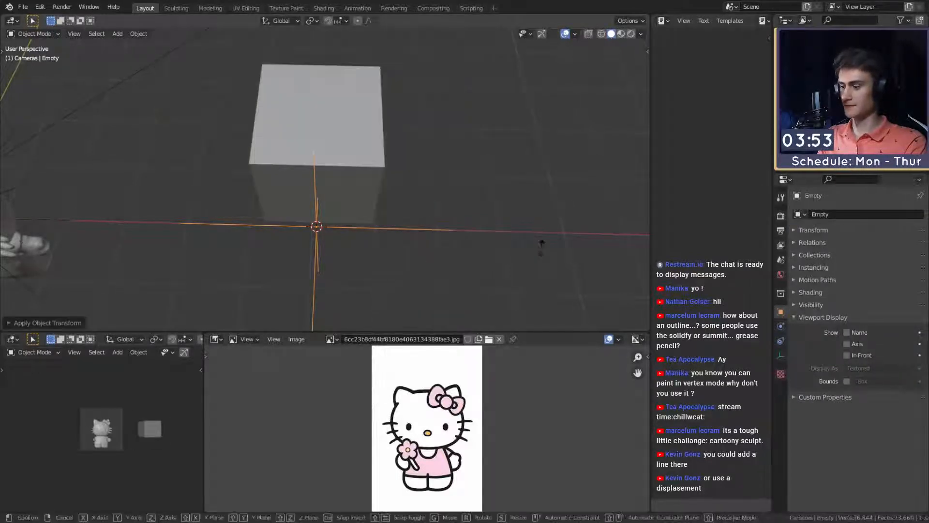
{"action": "key", "text": "r"}
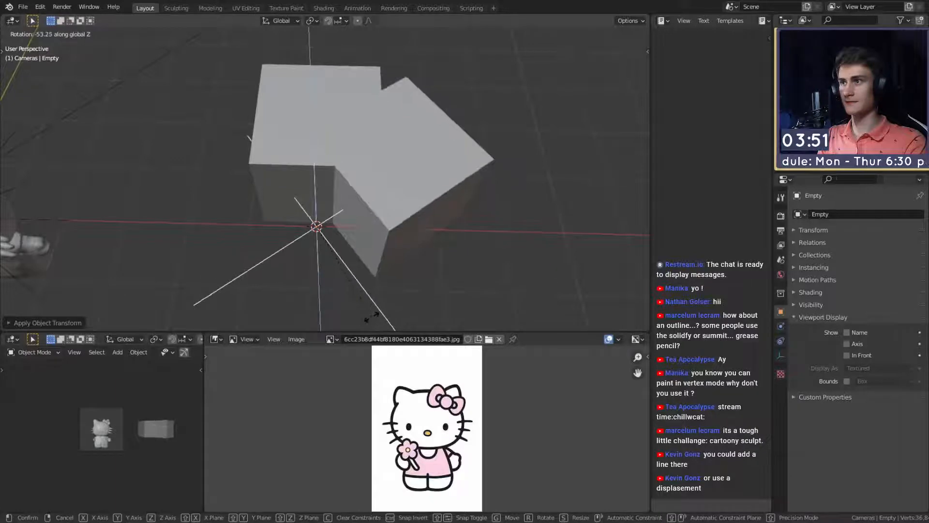
{"action": "left_click", "coordinate": [434, 281]}
- Add a Subdivision Surface modifier with viewport level 2 to the cube and place it above the Array modifier
{"action": "left_click", "coordinate": [297, 98]}
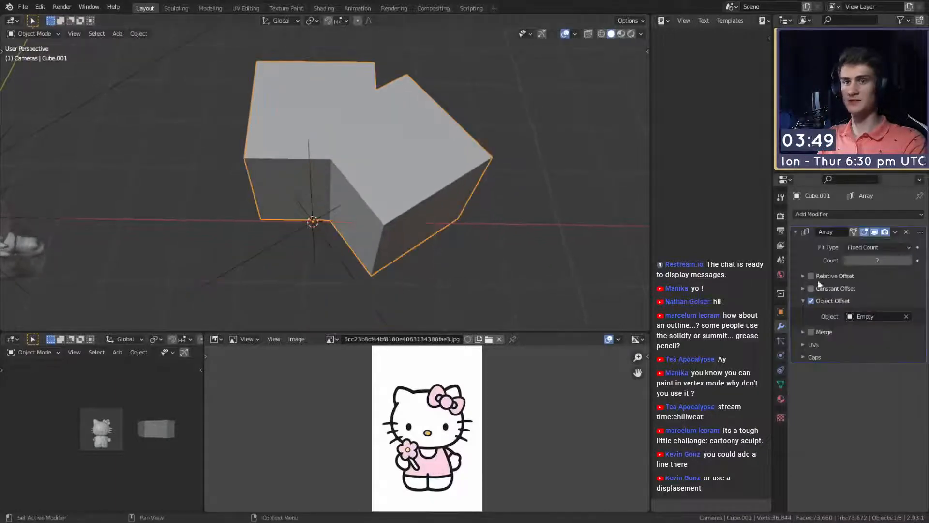
{"action": "left_click", "coordinate": [862, 213]}
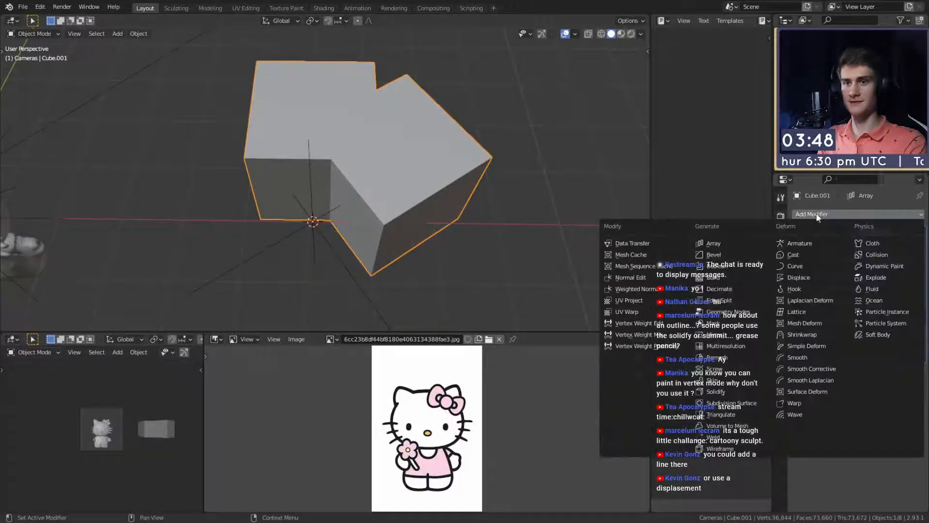
{"action": "left_click", "coordinate": [726, 403]}
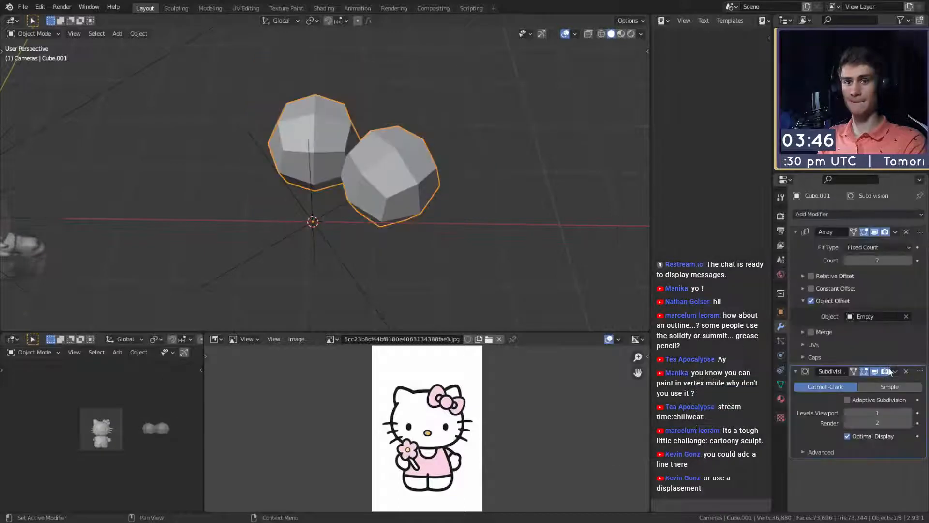
{"action": "left_click", "coordinate": [909, 412]}
{"action": "left_click_drag", "start_coordinate": [917, 371], "coordinate": [895, 271]}
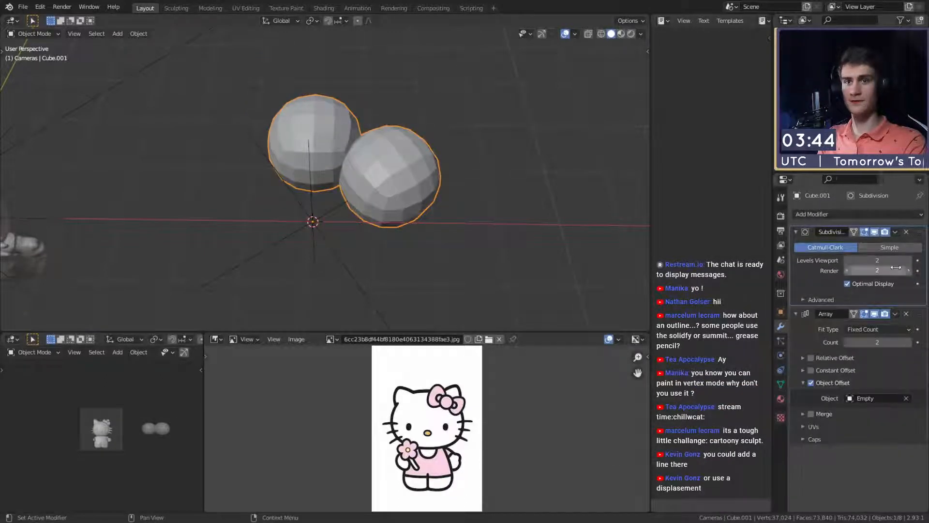
- Set the Array modifier's count to 5 to make five petals
{"action": "middle_click_drag", "start_coordinate": [442, 212], "coordinate": [444, 196]}
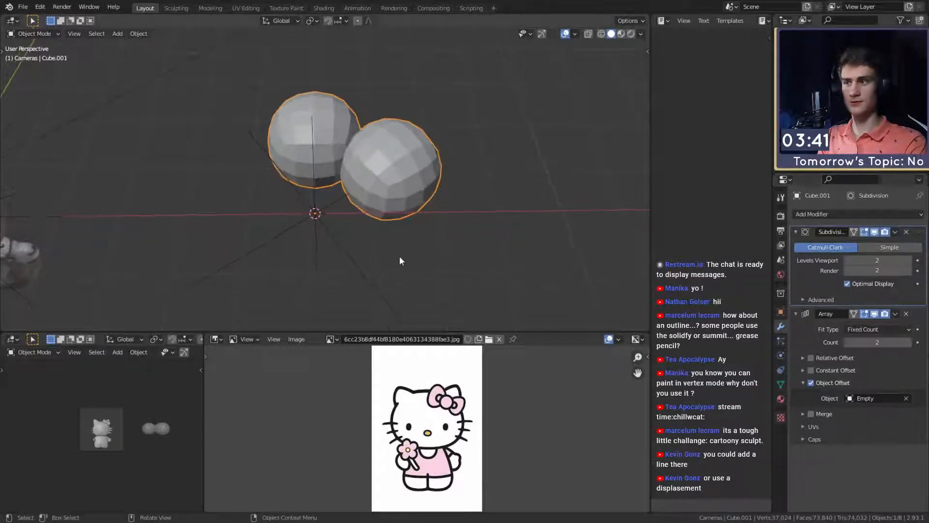
{"action": "left_click", "coordinate": [909, 342]}
{"action": "left_click", "coordinate": [909, 342]}
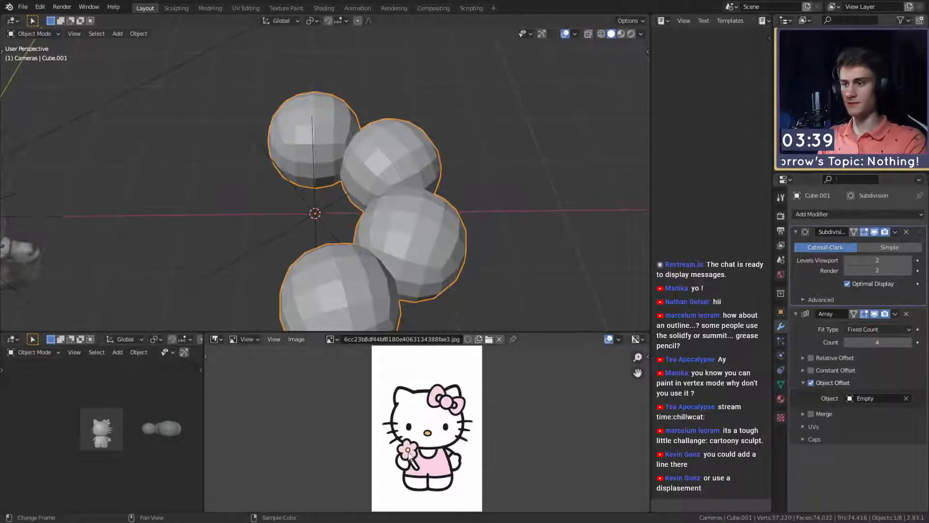
{"action": "left_click", "coordinate": [908, 342]}
{"action": "middle_click_drag", "start_coordinate": [415, 228], "coordinate": [420, 212]}
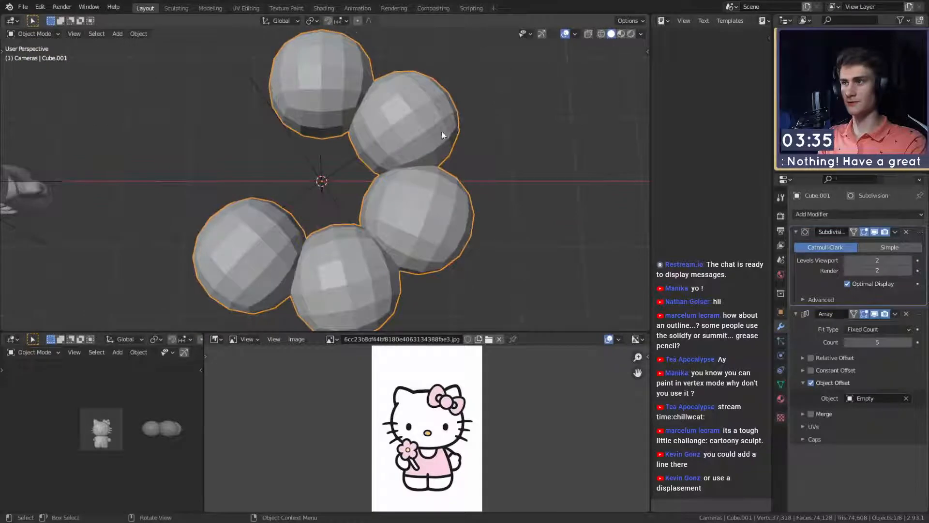
{"action": "left_click", "coordinate": [510, 111]}
{"action": "key", "text": "ctrl+z"}
- Scale up the cube's geometry in Edit Mode so the neighbouring petals overlap
{"action": "key", "text": "Tab"}
{"action": "key", "text": "s"}
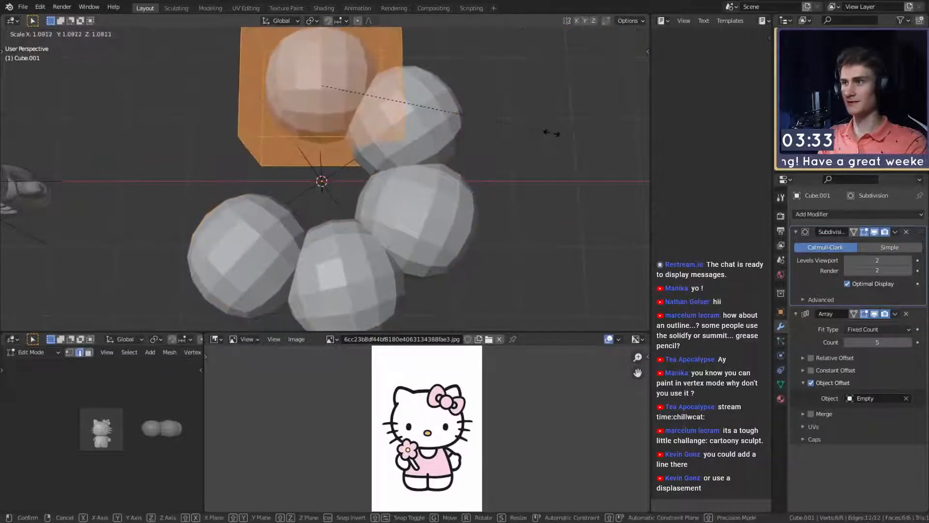
{"action": "left_click", "coordinate": [590, 134]}
{"action": "key", "text": "Tab"}
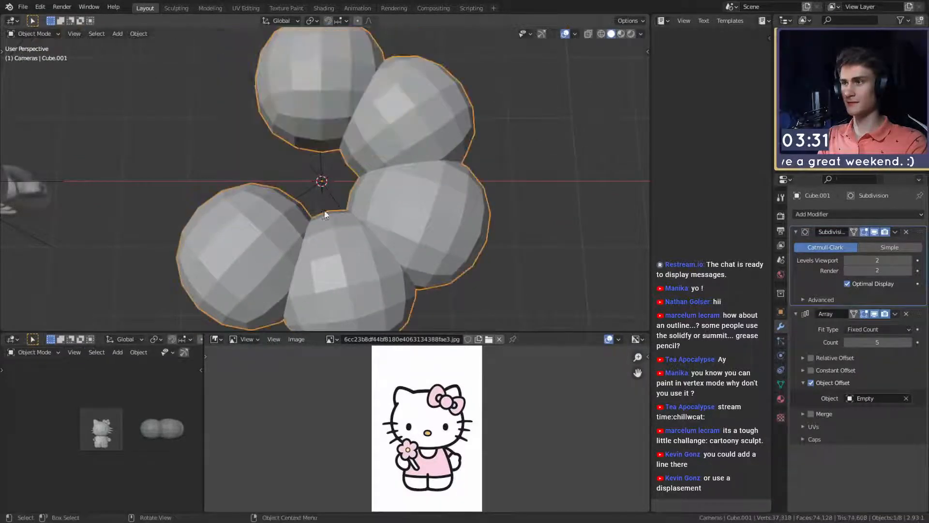
- Rotate the empty about the Z axis until the five petals are evenly spaced in a ring
{"action": "left_click", "coordinate": [325, 214]}
{"action": "key", "text": "r"}
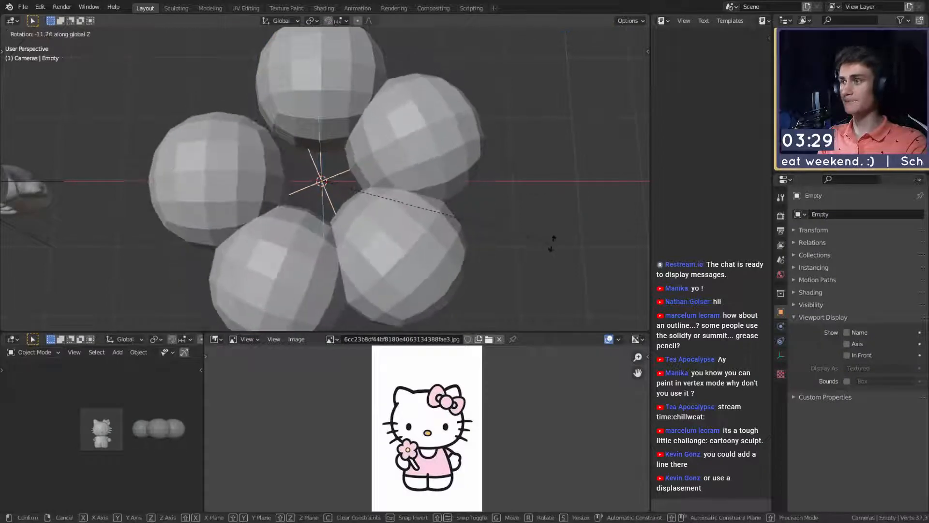
{"action": "left_click", "coordinate": [544, 249]}
- Enlarge the petal cube's geometry slightly in Edit Mode and rescale it along the Y axis
{"action": "left_click", "coordinate": [364, 125]}
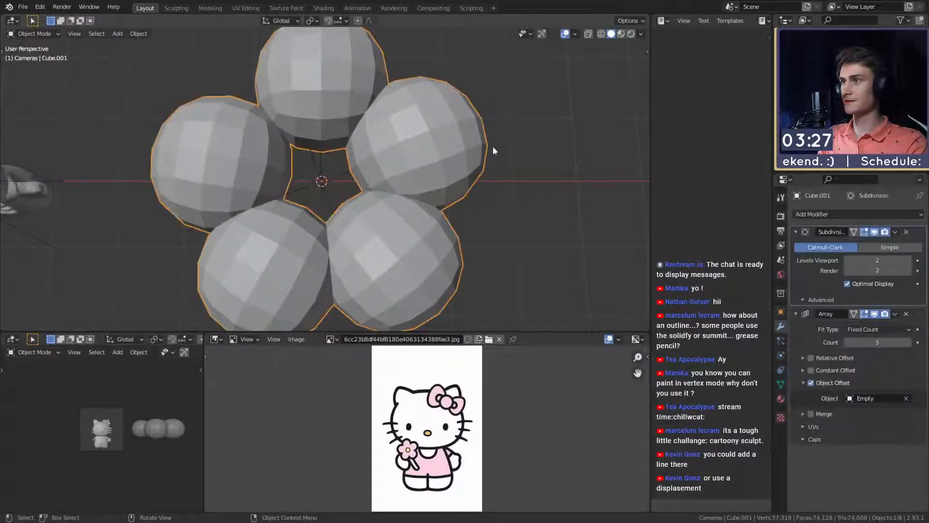
{"action": "key", "text": "Tab"}
{"action": "key", "text": "s"}
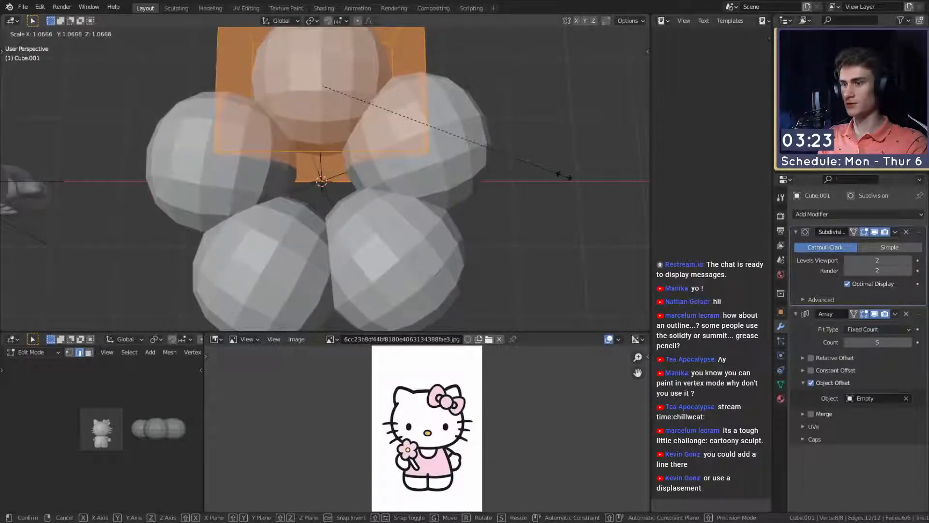
{"action": "left_click", "coordinate": [564, 176]}
{"action": "middle_click_drag", "start_coordinate": [562, 174], "coordinate": [474, 167]}
{"action": "key", "text": "s"}
{"action": "key", "text": "x"}
{"action": "key", "text": "y"}
{"action": "left_click", "coordinate": [545, 207]}
- Flatten the petal cube's geometry along the Z axis into a thin petal
{"action": "scroll", "coordinate": [474, 169], "scroll_direction": "down", "scroll_amount": 3}
{"action": "key", "text": "s"}
{"action": "key", "text": "z"}
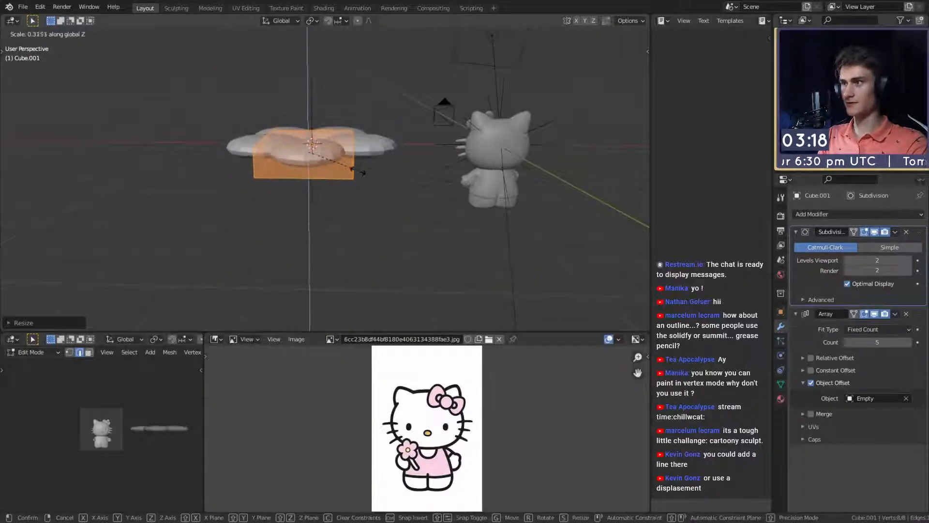
{"action": "left_click", "coordinate": [329, 161]}
{"action": "middle_click_drag", "start_coordinate": [329, 161], "coordinate": [490, 257]}
{"action": "scroll", "coordinate": [492, 224], "scroll_direction": "up", "scroll_amount": 5}
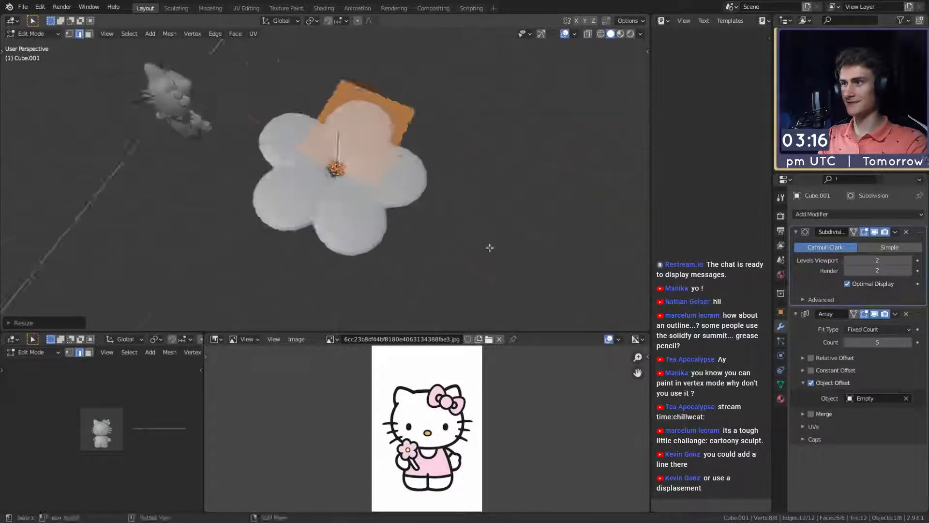
- Scale the flattened petal geometry to adjust the gap at the flower's centre and return to Object Mode
{"action": "middle_click_drag", "start_coordinate": [481, 187], "coordinate": [362, 164]}
{"action": "key", "text": "s"}
{"action": "left_click", "coordinate": [464, 206]}
{"action": "scroll", "coordinate": [430, 228], "scroll_direction": "up", "scroll_amount": 3}
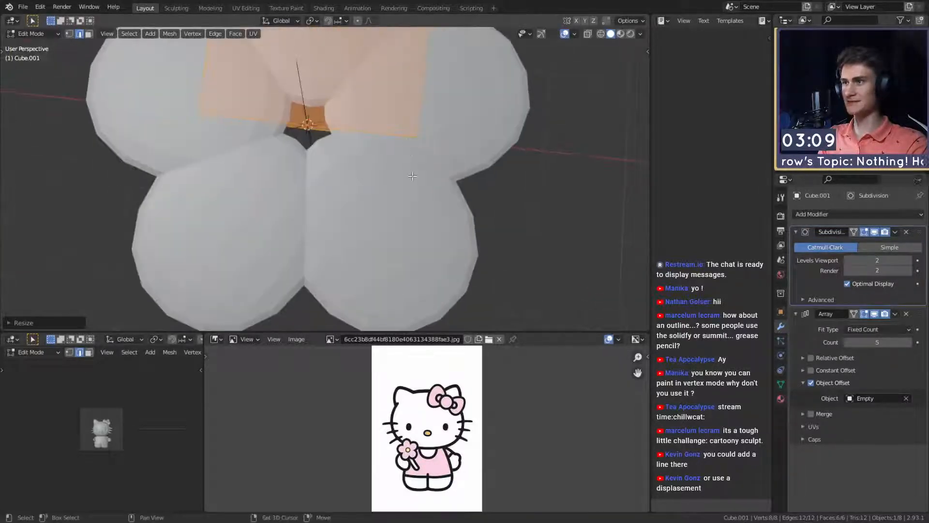
{"action": "scroll", "coordinate": [413, 176], "scroll_direction": "down", "scroll_amount": 5}
{"action": "key", "text": "Tab"}
- Apply the petals' Subdivision and Array modifiers and delete the empty at the flower's centre
{"action": "middle_click_drag", "start_coordinate": [408, 222], "coordinate": [456, 178]}
{"action": "key", "text": "ctrl+a"}
{"action": "key", "text": "ctrl+a"}
{"action": "middle_click_drag", "start_coordinate": [380, 191], "coordinate": [428, 229]}
{"action": "left_click", "coordinate": [373, 195]}
{"action": "left_click", "coordinate": [334, 232]}
{"action": "key", "text": "Delete"}
{"action": "scroll", "coordinate": [373, 186], "scroll_direction": "down", "scroll_amount": 4}
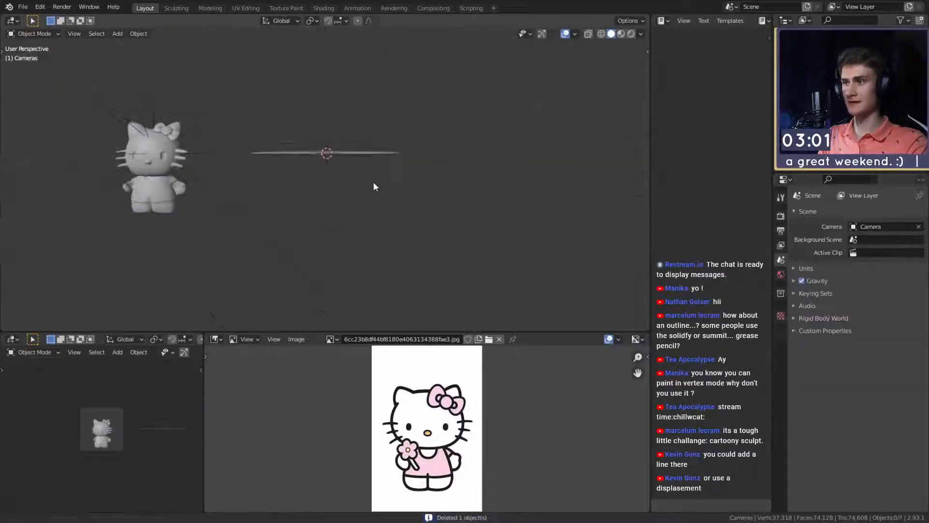
{"action": "scroll", "coordinate": [382, 264], "scroll_direction": "up", "scroll_amount": 3}
{"action": "mouse_move", "coordinate": [374, 186]}
{"action": "middle_mouse_down"}
{"action": "mouse_move", "coordinate": [382, 264]}
{"action": "mouse_move", "coordinate": [365, 189]}
{"action": "middle_mouse_up"}
- Add a cube at the flower's centre and give it a level 2 Subdivision Surface modifier
{"action": "key", "text": "shift+a"}
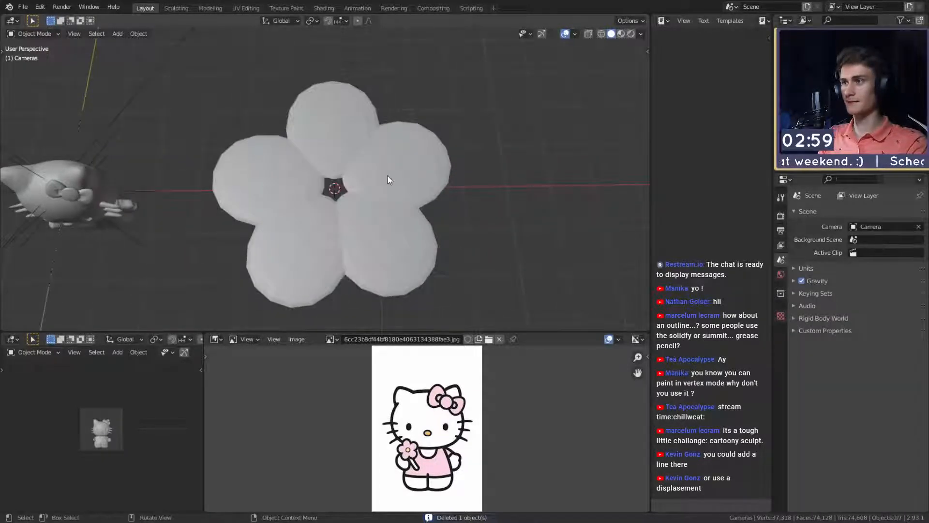
{"action": "left_click", "coordinate": [351, 154]}
{"action": "key", "text": "shift+a"}
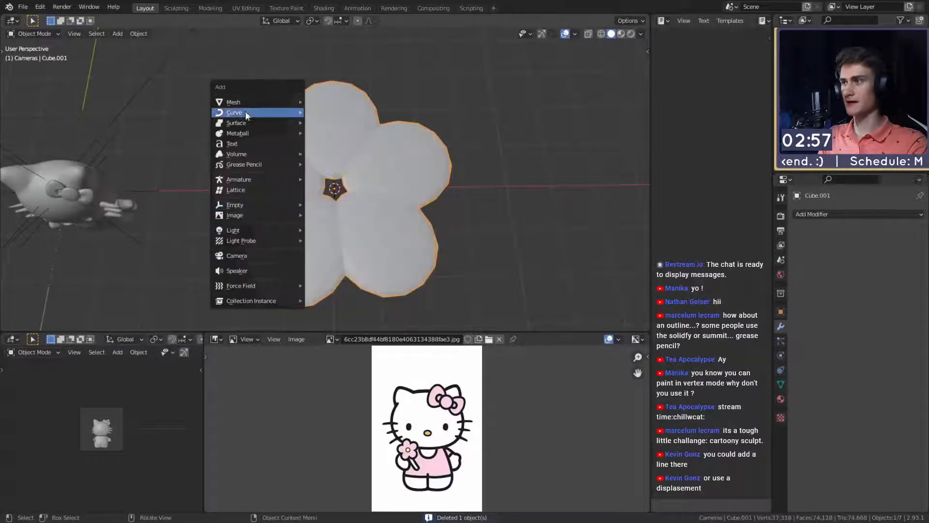
{"action": "mouse_move", "coordinate": [263, 104]}
{"action": "left_click", "coordinate": [329, 112]}
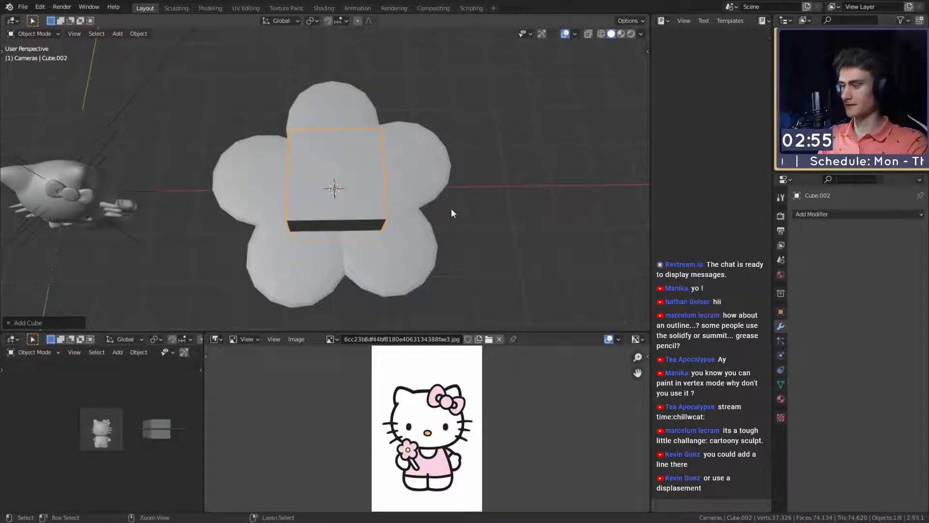
{"action": "key", "text": "ctrl+2"}
- Flatten the flower's centre piece along Z, shrink it to cover the gap and adjust its height on the petals
{"action": "key", "text": "s"}
{"action": "key", "text": "z"}
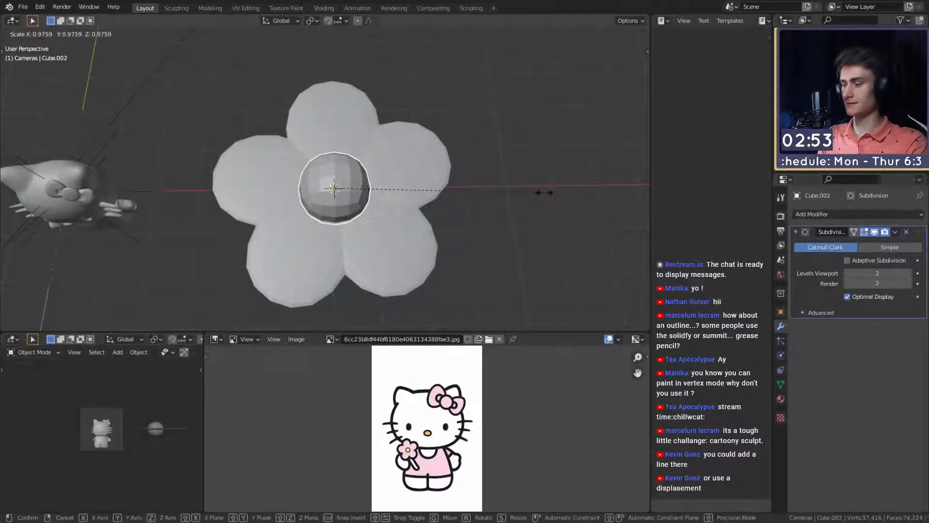
{"action": "left_click", "coordinate": [383, 186]}
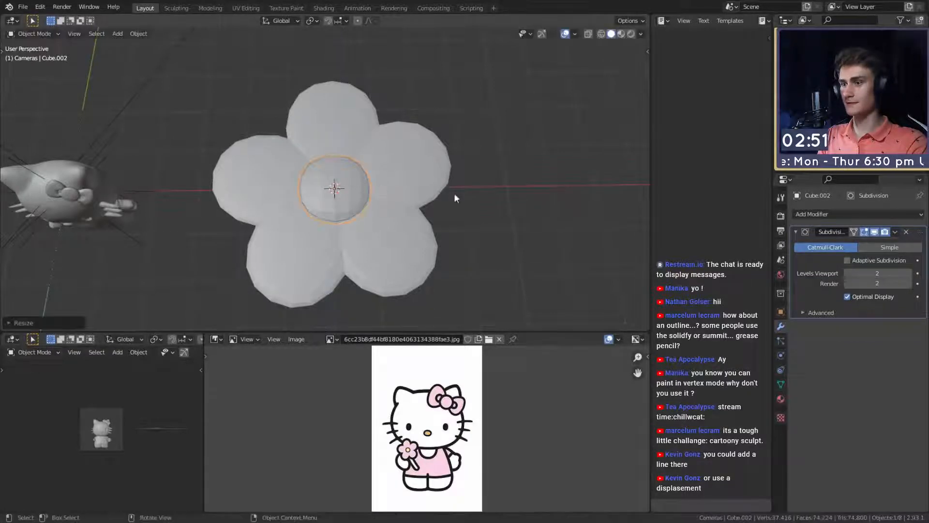
{"action": "middle_click_drag", "start_coordinate": [436, 195], "coordinate": [406, 207]}
{"action": "scroll", "coordinate": [428, 160], "scroll_direction": "up", "scroll_amount": 2}
{"action": "key", "text": "g"}
{"action": "key", "text": "z"}
{"action": "left_click", "coordinate": [413, 181]}
{"action": "scroll", "coordinate": [405, 194], "scroll_direction": "down", "scroll_amount": 5}
{"action": "scroll", "coordinate": [423, 230], "scroll_direction": "up", "scroll_amount": 2}
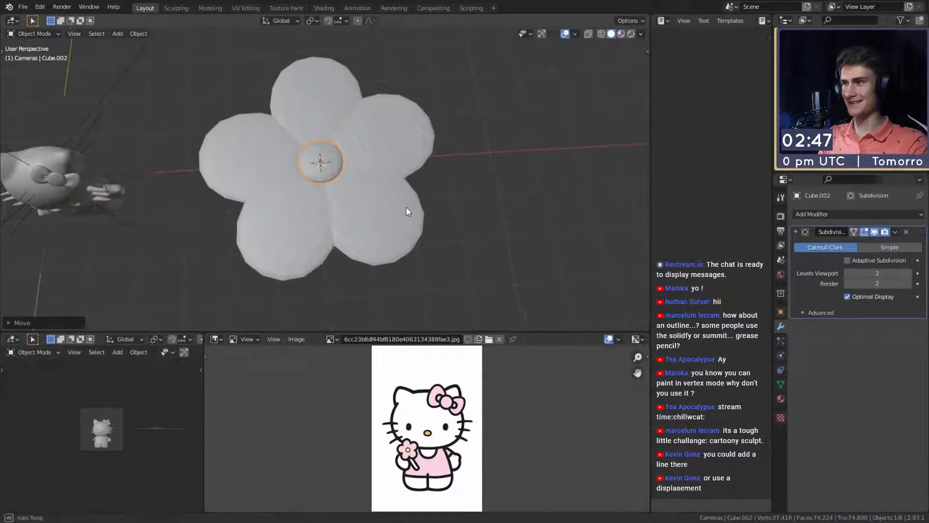
{"action": "left_click", "coordinate": [319, 161]}
{"action": "middle_click_drag", "start_coordinate": [320, 161], "coordinate": [409, 374]}
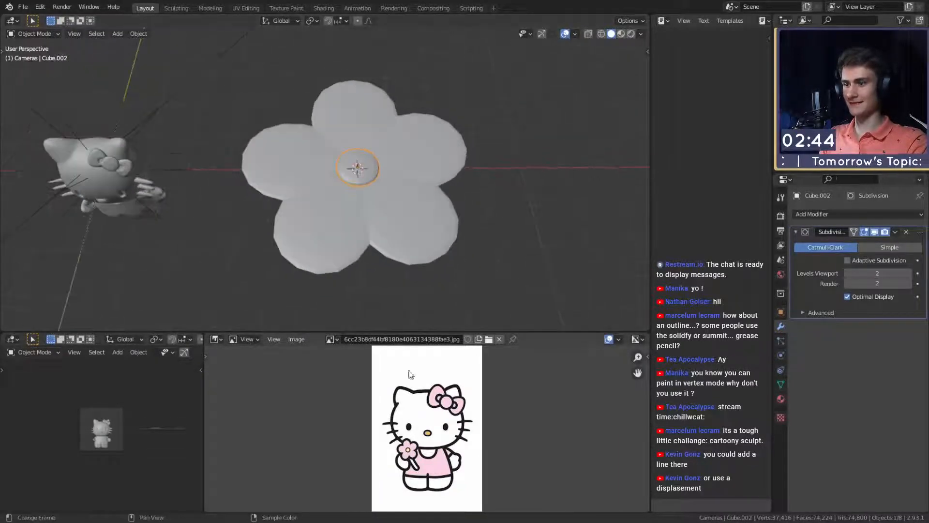
{"action": "middle_click_drag", "start_coordinate": [393, 194], "coordinate": [299, 164]}
{"action": "key", "text": "shift+a"}
{"action": "mouse_move", "coordinate": [291, 127]}
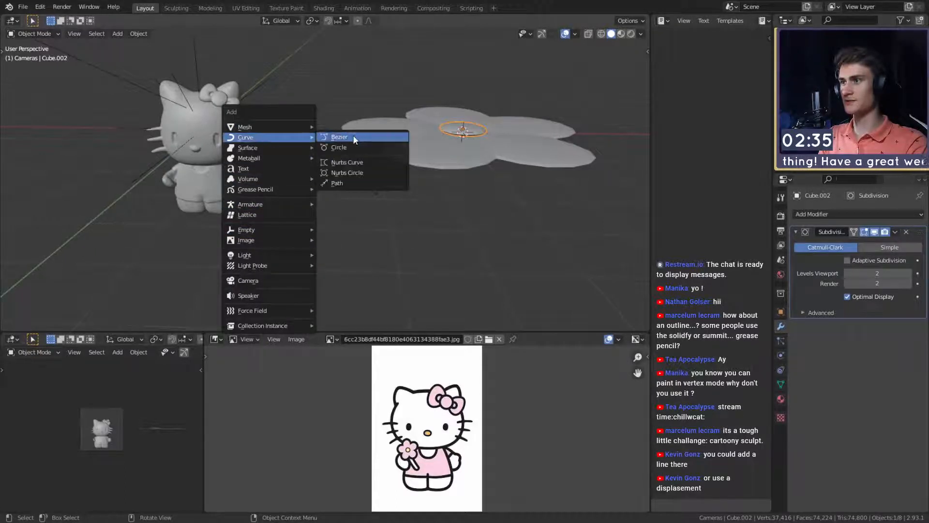
{"action": "key", "text": "Escape"}
{"action": "key", "text": "Delete"}
- Add a curve path for the flower's stem and move it over to the Hello Kitty figure
{"action": "key", "text": "shift+a"}
{"action": "mouse_move", "coordinate": [269, 159]}
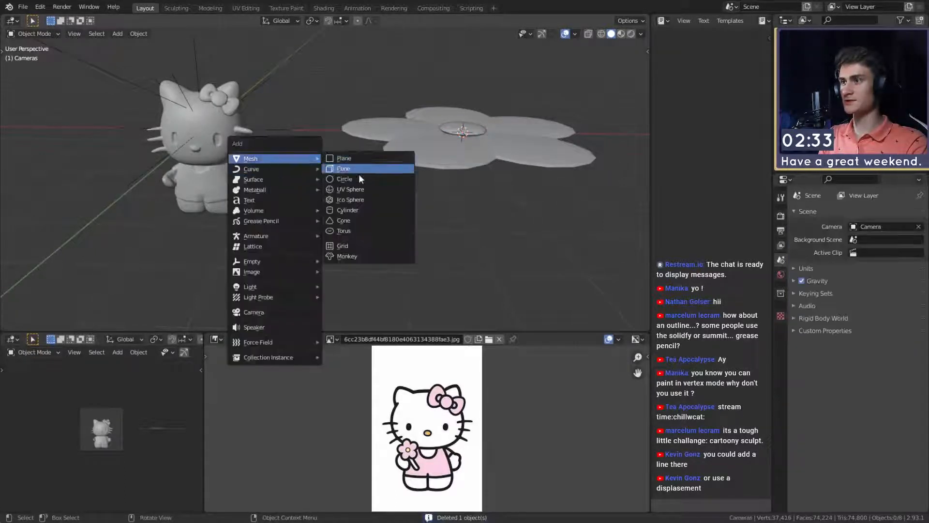
{"action": "left_click", "coordinate": [368, 214]}
{"action": "middle_click_drag", "start_coordinate": [357, 201], "coordinate": [437, 223]}
{"action": "key", "text": "g"}
{"action": "left_click", "coordinate": [180, 174]}
{"action": "middle_click_drag", "start_coordinate": [193, 194], "coordinate": [339, 196]}
{"action": "mouse_move", "coordinate": [340, 195]}
{"action": "middle_mouse_down", "text": "shift"}
{"action": "mouse_move", "coordinate": [371, 150]}
{"action": "mouse_move", "coordinate": [348, 192]}
{"action": "middle_mouse_up", "text": "shift"}
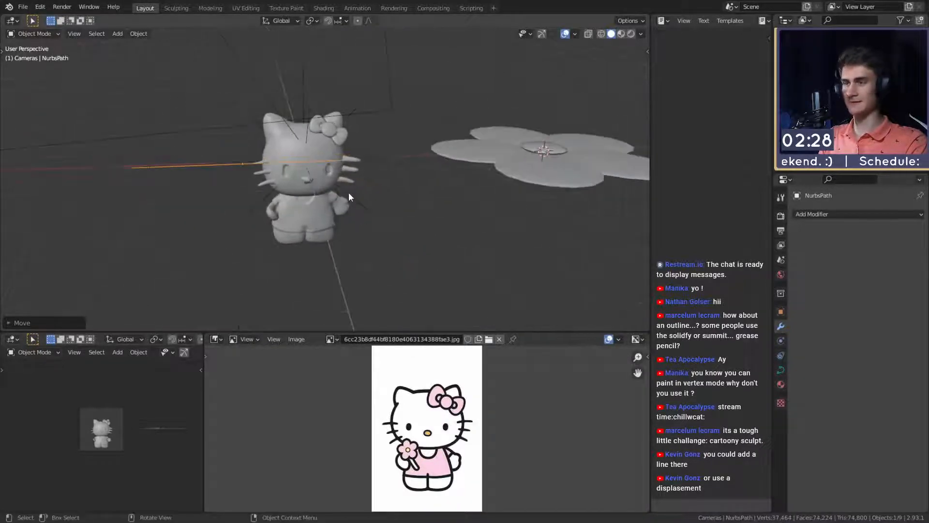
{"action": "left_click", "coordinate": [821, 214]}
{"action": "key", "text": "Escape"}
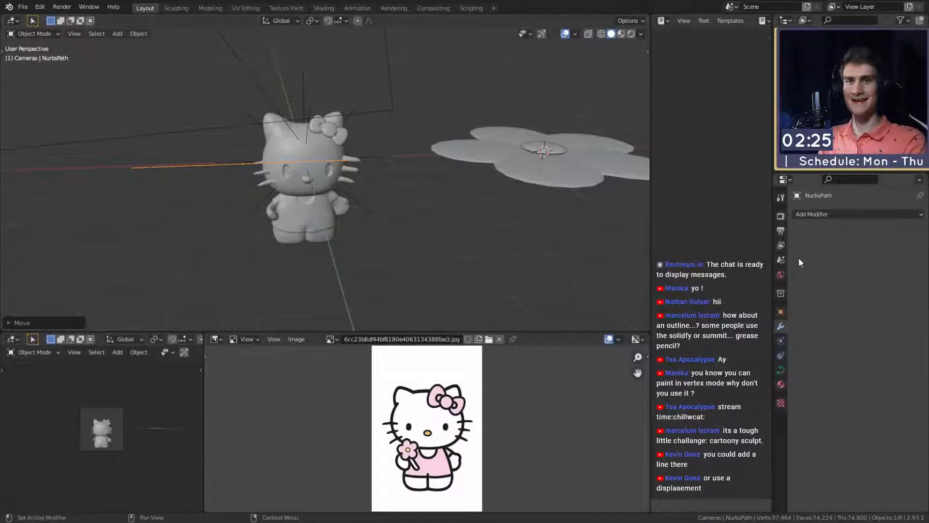
{"action": "left_click", "coordinate": [824, 214]}
{"action": "key", "text": "Escape"}
- Give the stem curve a round bevel with a depth of 0.16 m and enable Fill Caps
{"action": "left_click", "coordinate": [781, 370]}
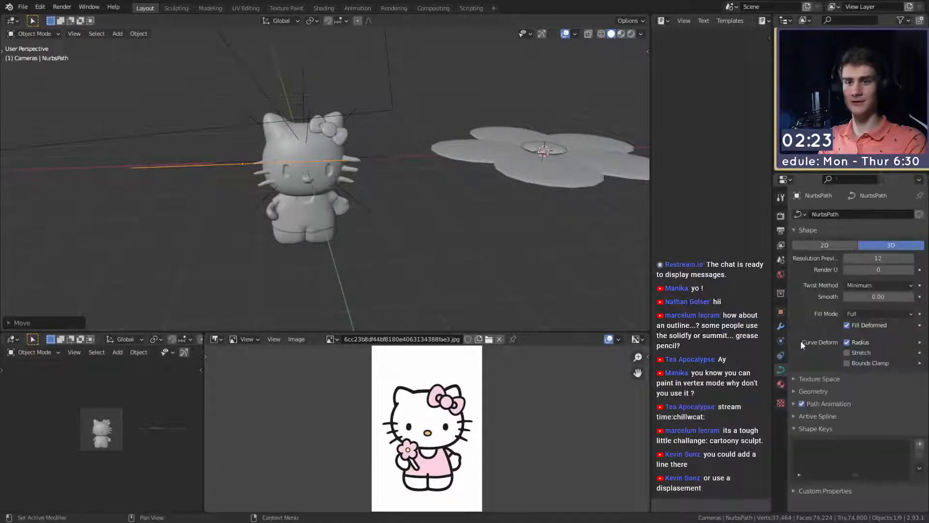
{"action": "left_click", "coordinate": [798, 390]}
{"action": "scroll", "coordinate": [817, 380], "scroll_direction": "down", "scroll_amount": 5}
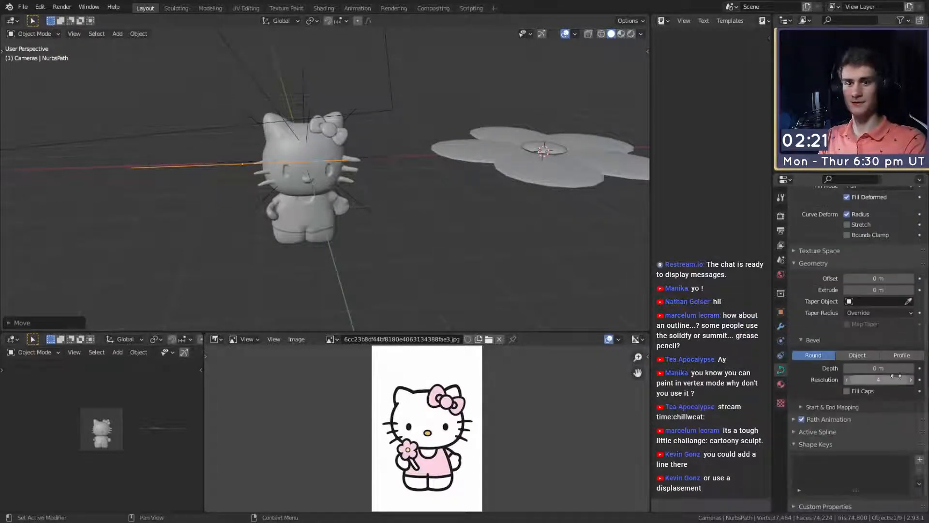
{"action": "left_click", "coordinate": [852, 390]}
{"action": "middle_click_drag", "start_coordinate": [395, 235], "coordinate": [329, 213]}
- Move the stem curve down in front of the Hello Kitty figure's body
{"action": "middle_click_drag", "start_coordinate": [463, 285], "coordinate": [379, 174]}
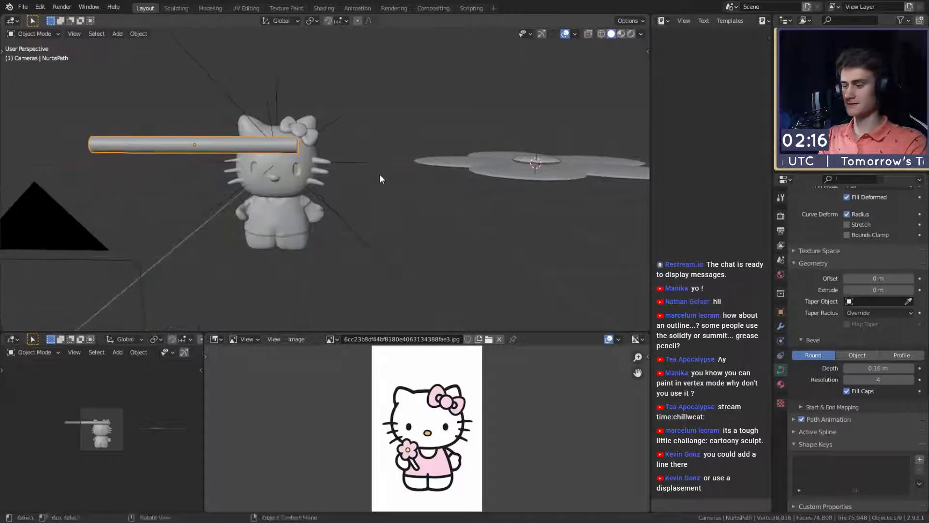
{"action": "key", "text": "g"}
{"action": "left_click", "coordinate": [466, 270]}
{"action": "middle_click_drag", "start_coordinate": [466, 270], "coordinate": [460, 171]}
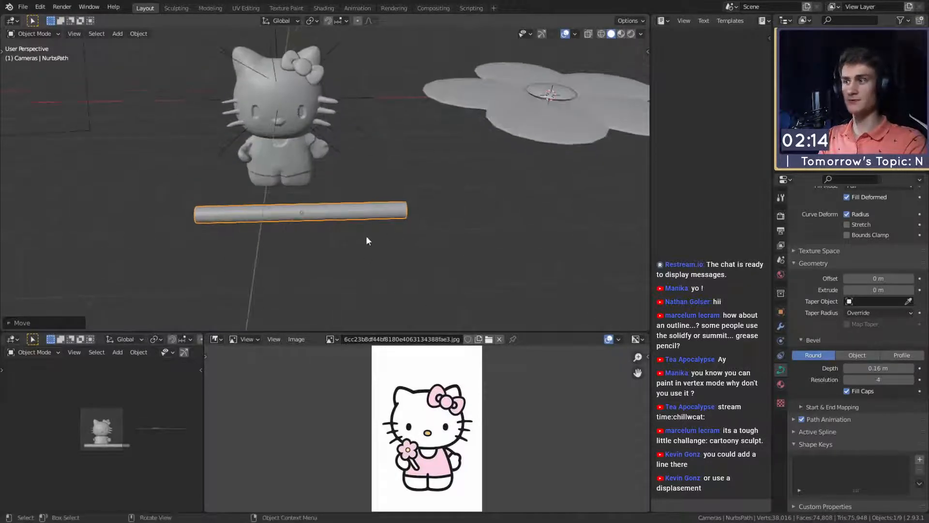
{"action": "middle_click_drag", "start_coordinate": [367, 240], "coordinate": [398, 231]}
{"action": "middle_click_drag", "start_coordinate": [562, 251], "coordinate": [449, 209]}
{"action": "key", "text": "KP_Decimal"}
{"action": "scroll", "coordinate": [327, 208], "scroll_direction": "down", "scroll_amount": 3}
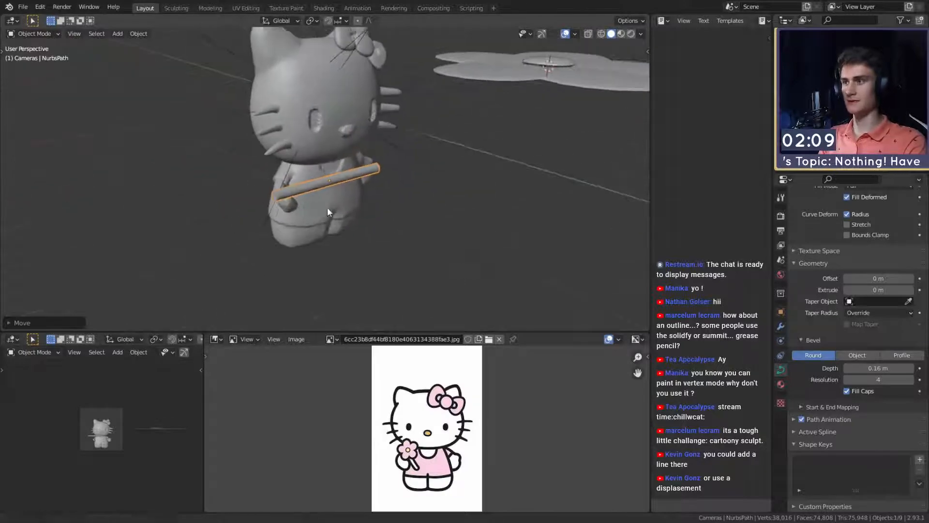
- Move the stem curve to the figure's flower-holding hand and rotate it so it slants diagonally downward across the body
{"action": "scroll", "coordinate": [327, 207], "scroll_direction": "up", "scroll_amount": 2}
{"action": "middle_click_drag", "start_coordinate": [463, 269], "coordinate": [266, 198]}
{"action": "key", "text": "g"}
{"action": "left_click", "coordinate": [425, 235]}
{"action": "middle_click_drag", "start_coordinate": [425, 239], "coordinate": [382, 223]}
{"action": "key", "text": "r"}
{"action": "left_click", "coordinate": [409, 289]}
- Reduce the stem curve to three control points and thin the whole curve with Shrink/Fatten
{"action": "scroll", "coordinate": [291, 242], "scroll_direction": "up", "scroll_amount": 3}
{"action": "key", "text": "Tab"}
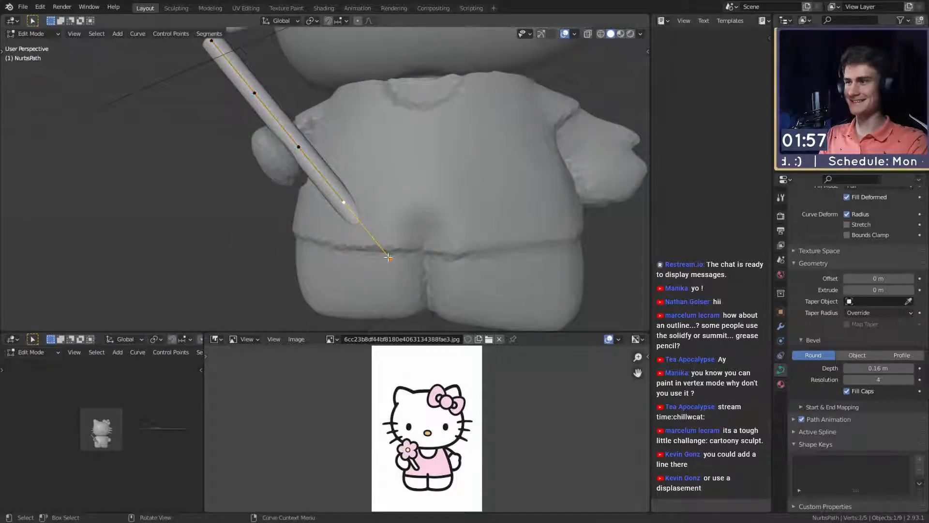
{"action": "left_click", "coordinate": [269, 95]}
{"action": "middle_click_drag", "start_coordinate": [315, 148], "coordinate": [403, 205]}
{"action": "left_click", "coordinate": [305, 163]}
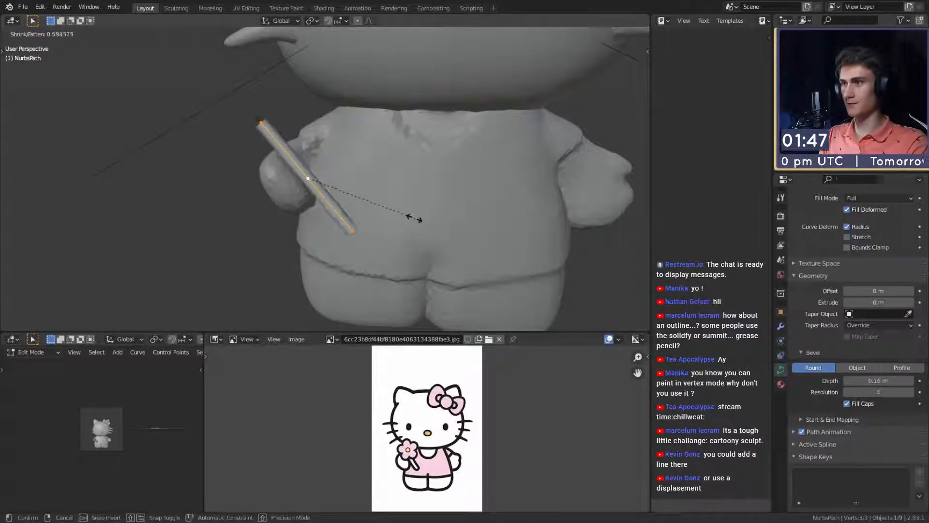
{"action": "left_click", "coordinate": [389, 205]}
{"action": "mouse_move", "coordinate": [388, 205]}
{"action": "middle_mouse_down"}
{"action": "mouse_move", "coordinate": [407, 238]}
{"action": "mouse_move", "coordinate": [386, 191]}
{"action": "mouse_move", "coordinate": [402, 216]}
{"action": "mouse_move", "coordinate": [389, 222]}
{"action": "mouse_move", "coordinate": [431, 228]}
{"action": "mouse_move", "coordinate": [465, 191]}
{"action": "mouse_move", "coordinate": [409, 190]}
{"action": "mouse_move", "coordinate": [347, 173]}
{"action": "mouse_move", "coordinate": [381, 219]}
{"action": "mouse_move", "coordinate": [407, 194]}
{"action": "mouse_move", "coordinate": [385, 174]}
{"action": "mouse_move", "coordinate": [382, 210]}
{"action": "mouse_move", "coordinate": [376, 194]}
{"action": "middle_mouse_up"}
- Reposition the shortened stem as an object so it lies against the hand
{"action": "key", "text": "Tab"}
{"action": "key", "text": "g"}
{"action": "left_click", "coordinate": [414, 226]}
{"action": "key", "text": "g"}
{"action": "left_click", "coordinate": [383, 179]}
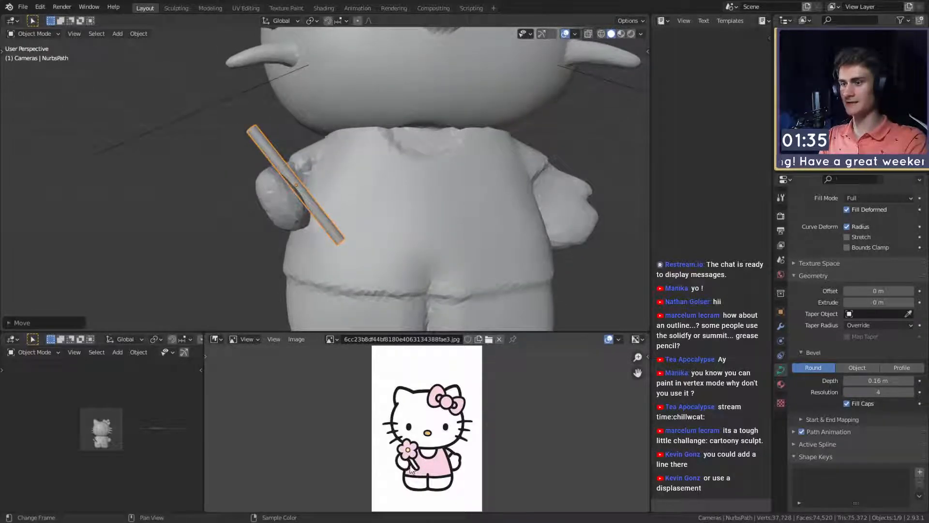
- Reposition the stem's upper and lower control points from the side so the stem bends around the hand
{"action": "mouse_move", "coordinate": [348, 228]}
{"action": "middle_mouse_down"}
{"action": "mouse_move", "coordinate": [334, 199]}
{"action": "mouse_move", "coordinate": [394, 232]}
{"action": "mouse_move", "coordinate": [325, 182]}
{"action": "mouse_move", "coordinate": [426, 202]}
{"action": "mouse_move", "coordinate": [333, 171]}
{"action": "mouse_move", "coordinate": [368, 200]}
{"action": "mouse_move", "coordinate": [422, 187]}
{"action": "mouse_move", "coordinate": [428, 170]}
{"action": "mouse_move", "coordinate": [418, 186]}
{"action": "middle_mouse_up"}
{"action": "key", "text": "Tab"}
{"action": "left_click", "coordinate": [401, 158]}
{"action": "key", "text": "g"}
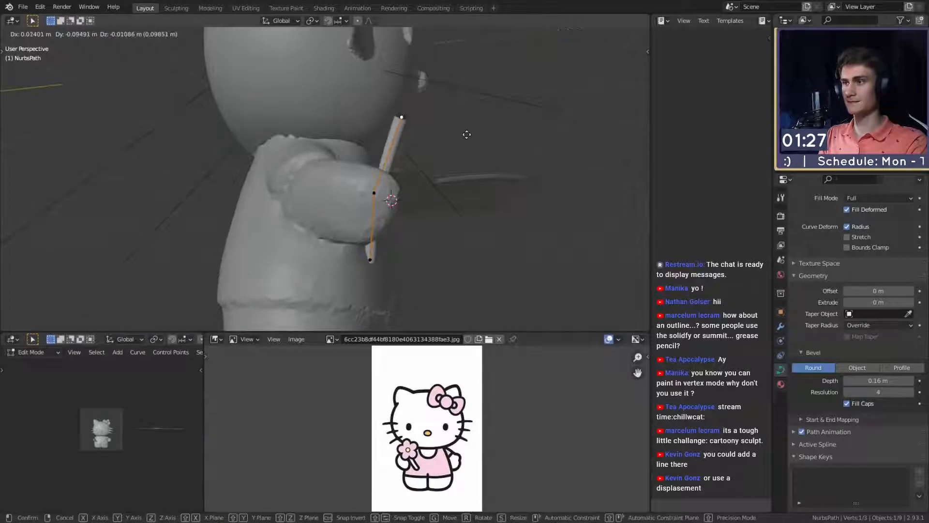
{"action": "left_click", "coordinate": [466, 135]}
{"action": "middle_click_drag", "start_coordinate": [460, 213], "coordinate": [448, 269]}
{"action": "left_click", "coordinate": [375, 270]}
{"action": "key", "text": "g"}
{"action": "left_click", "coordinate": [456, 264]}
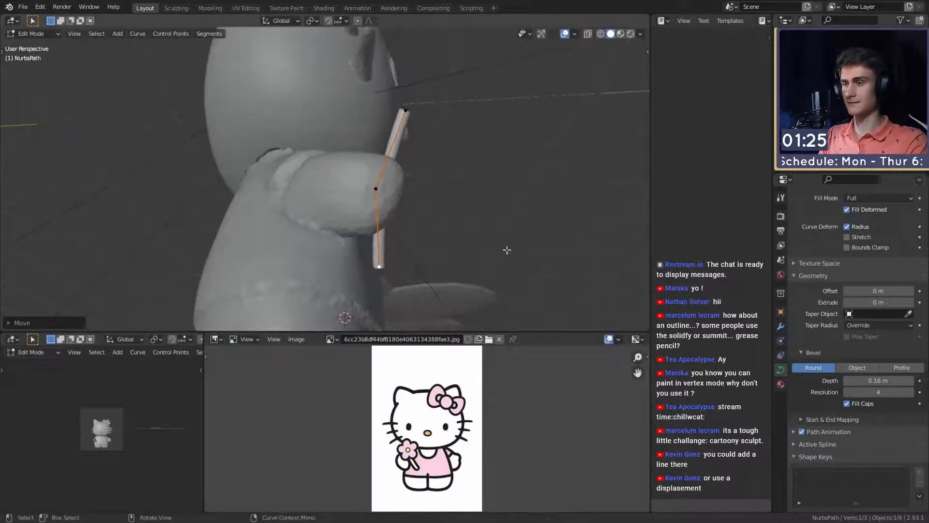
- Shift the stem's lower, middle and upper control points from the front to give it a curved shape
{"action": "middle_click_drag", "start_coordinate": [506, 250], "coordinate": [387, 286]}
{"action": "key", "text": "g"}
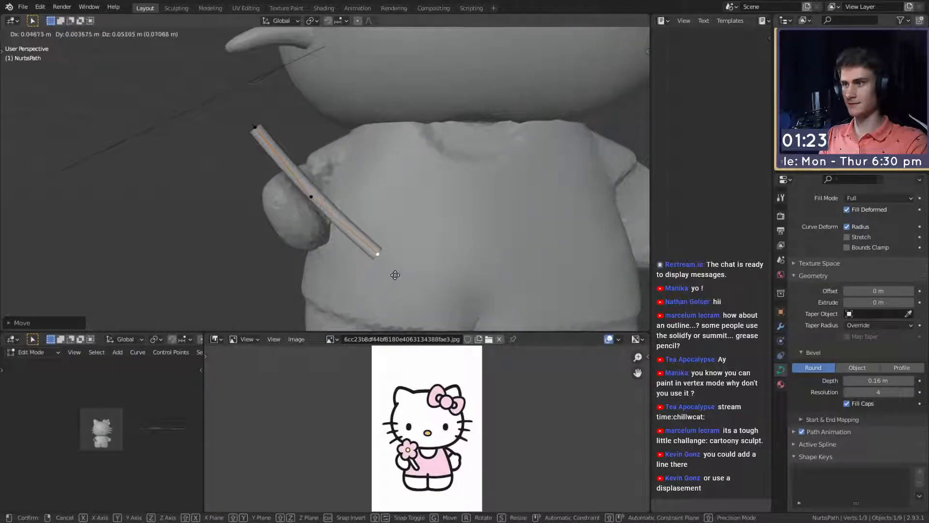
{"action": "left_click", "coordinate": [396, 274]}
{"action": "left_click", "coordinate": [312, 197]}
{"action": "key", "text": "g"}
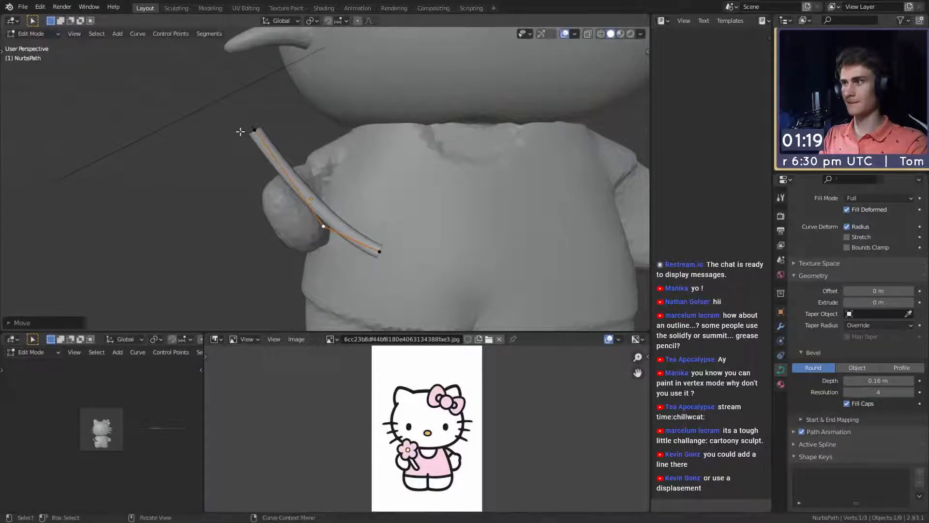
{"action": "left_click", "coordinate": [372, 138]}
- Move and rotate the curved stem as an object so it sits in the figure's hand
{"action": "key", "text": "Tab"}
{"action": "middle_click_drag", "start_coordinate": [398, 182], "coordinate": [261, 234]}
{"action": "key", "text": "g"}
{"action": "left_click", "coordinate": [400, 190]}
{"action": "key", "text": "r"}
{"action": "left_click", "coordinate": [350, 220]}
{"action": "key", "text": "g"}
{"action": "left_click", "coordinate": [419, 186]}
- Parent the flower's centre piece to the petals
{"action": "scroll", "coordinate": [419, 186], "scroll_direction": "down", "scroll_amount": 5}
{"action": "scroll", "coordinate": [519, 179], "scroll_direction": "down", "scroll_amount": 3}
{"action": "middle_click_drag", "start_coordinate": [518, 178], "coordinate": [411, 181], "text": "shift"}
{"action": "middle_click_drag", "start_coordinate": [388, 116], "coordinate": [376, 167]}
{"action": "left_click", "coordinate": [376, 167]}
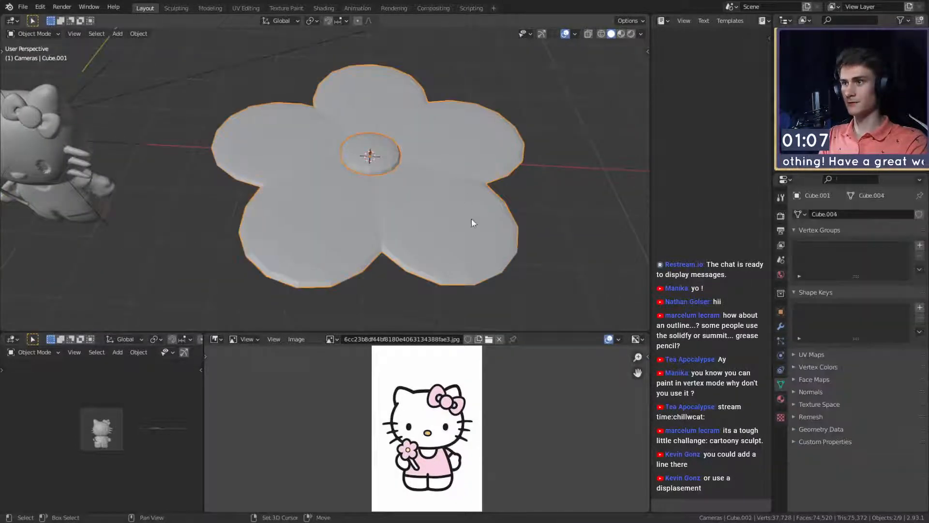
{"action": "key", "text": "ctrl+p"}
{"action": "left_click", "coordinate": [474, 252]}
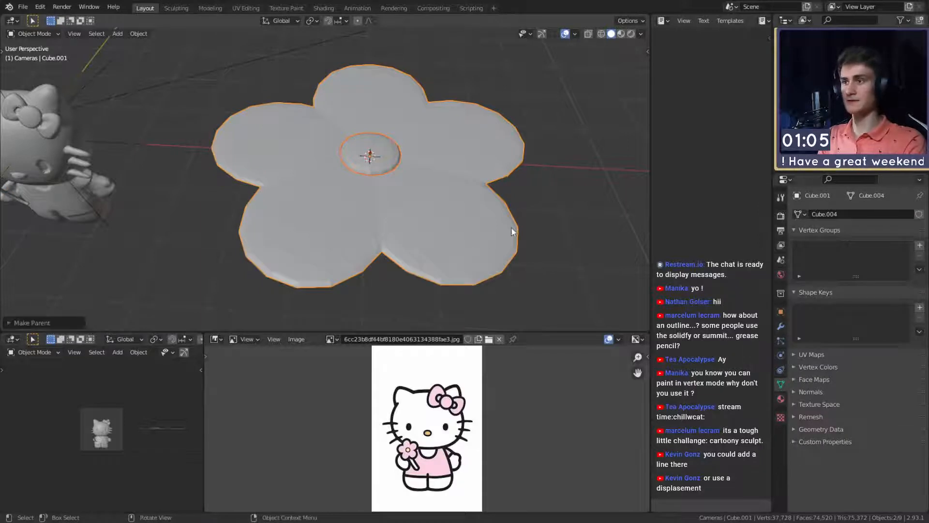
- Move the flower over to the Hello Kitty figure and scale it down
{"action": "left_click", "coordinate": [531, 216]}
{"action": "left_click", "coordinate": [447, 189]}
{"action": "middle_click_drag", "start_coordinate": [448, 189], "coordinate": [463, 162], "text": "shift"}
{"action": "key", "text": "g"}
{"action": "left_click", "coordinate": [267, 259]}
{"action": "middle_click_drag", "start_coordinate": [268, 260], "coordinate": [468, 194], "text": "shift"}
{"action": "key", "text": "s"}
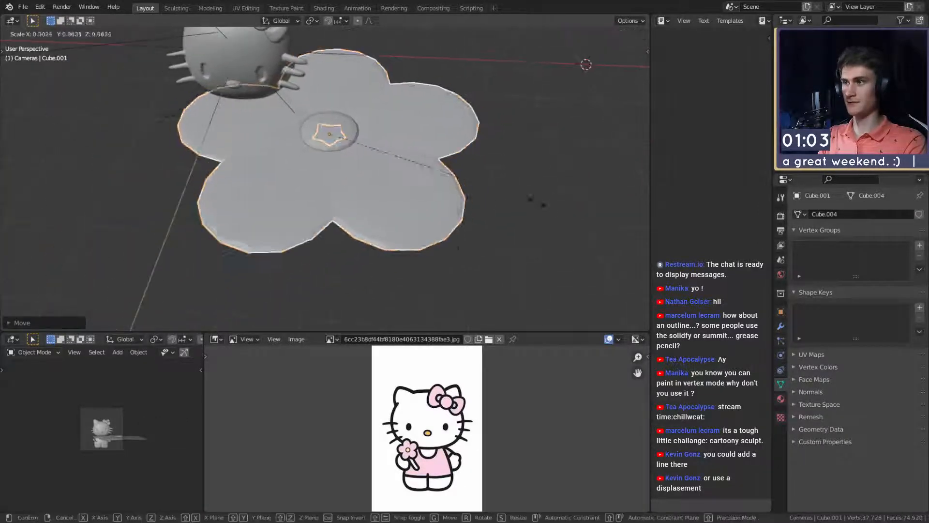
{"action": "left_click", "coordinate": [417, 169]}
- Place the flower in front of the figure's hand and rotate it with Trackball so the petals face forward
{"action": "middle_click_drag", "start_coordinate": [420, 170], "coordinate": [443, 149]}
{"action": "key", "text": "g"}
{"action": "left_click", "coordinate": [344, 140]}
{"action": "middle_click_drag", "start_coordinate": [339, 145], "coordinate": [424, 179], "text": "shift"}
{"action": "key", "text": "r"}
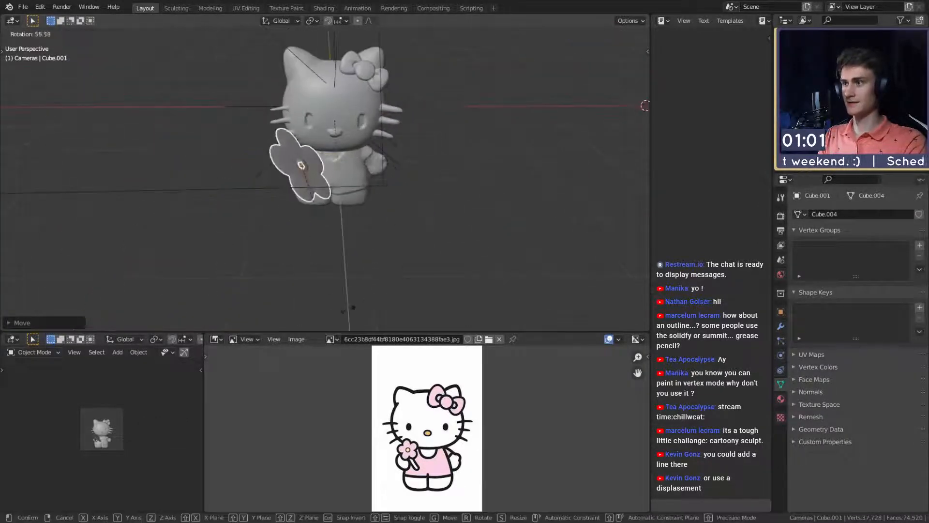
{"action": "key", "text": "r"}
{"action": "left_click", "coordinate": [420, 249]}
- Examine the flower's centre piece up close from the front
{"action": "key", "text": "KP_Decimal"}
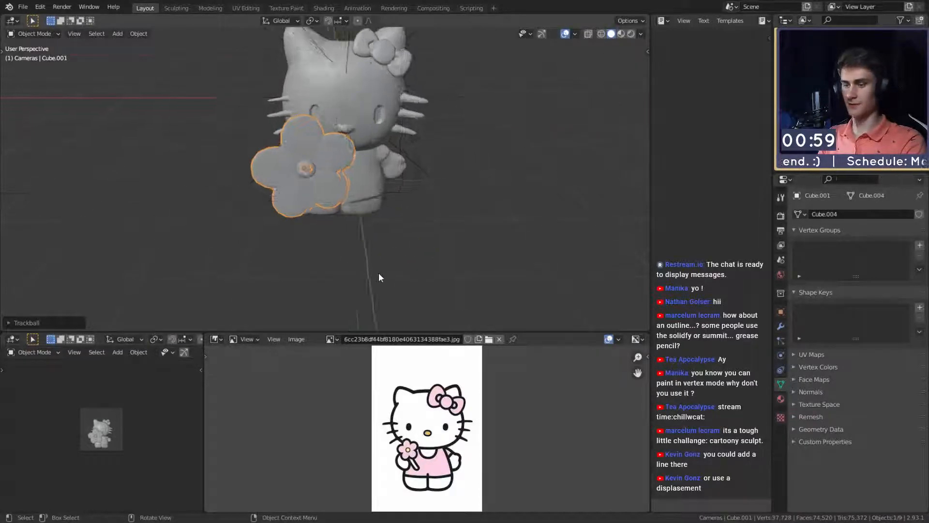
{"action": "middle_click_drag", "start_coordinate": [399, 227], "coordinate": [427, 210]}
{"action": "left_click", "coordinate": [355, 186]}
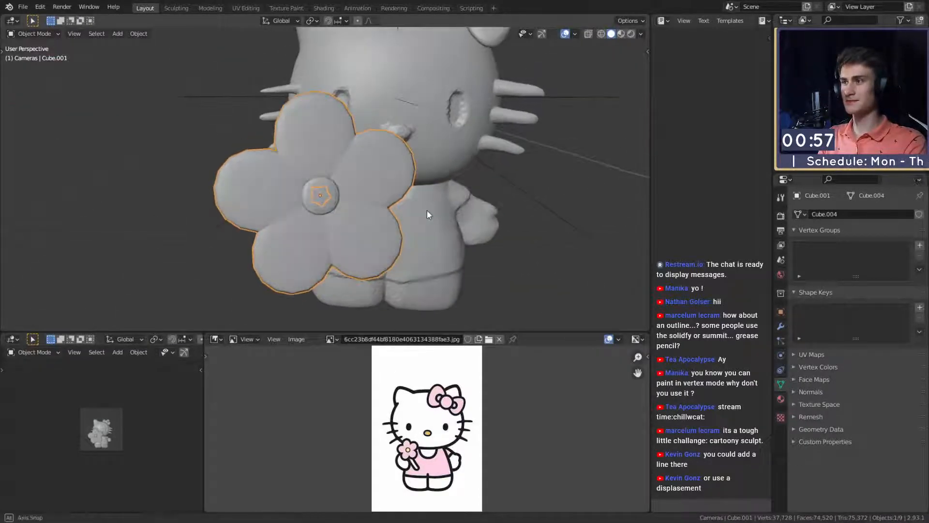
{"action": "scroll", "coordinate": [426, 210], "scroll_direction": "up", "scroll_amount": 3}
{"action": "left_click", "coordinate": [356, 198]}
{"action": "left_click", "coordinate": [338, 202]}
{"action": "right_click", "coordinate": [336, 202]}
{"action": "left_click", "coordinate": [335, 203]}
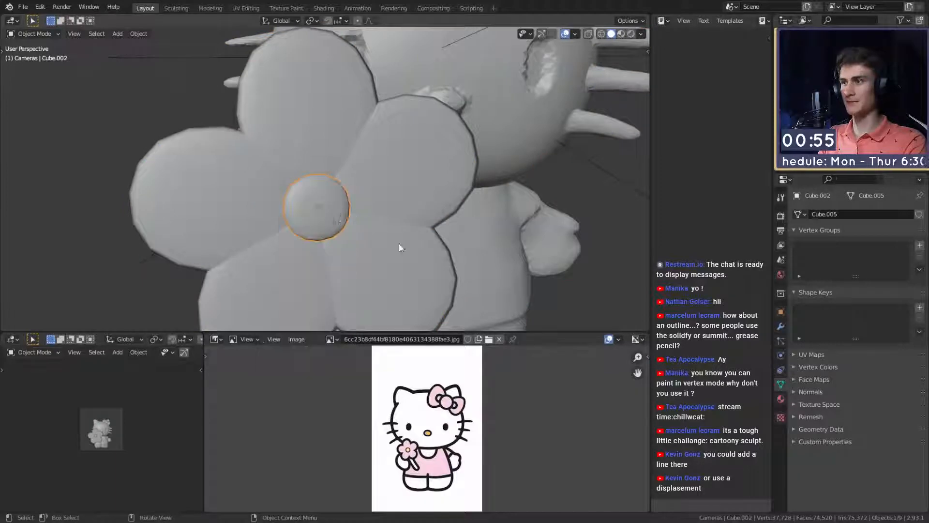
{"action": "scroll", "coordinate": [412, 243], "scroll_direction": "down", "scroll_amount": 2}
{"action": "left_click", "coordinate": [577, 219]}
- Scale the flower down further and move it to the top end of the stem
{"action": "left_click", "coordinate": [406, 232]}
{"action": "middle_click_drag", "start_coordinate": [421, 232], "coordinate": [567, 215]}
{"action": "key", "text": "s"}
{"action": "left_click", "coordinate": [422, 230]}
{"action": "key", "text": "g"}
{"action": "left_click", "coordinate": [450, 224]}
- Rotate the flower in side view so it aligns with the stem, checking it in the camera view
{"action": "middle_click_drag", "start_coordinate": [435, 226], "coordinate": [456, 207]}
{"action": "scroll", "coordinate": [344, 203], "scroll_direction": "up", "scroll_amount": 2}
{"action": "key", "text": "r"}
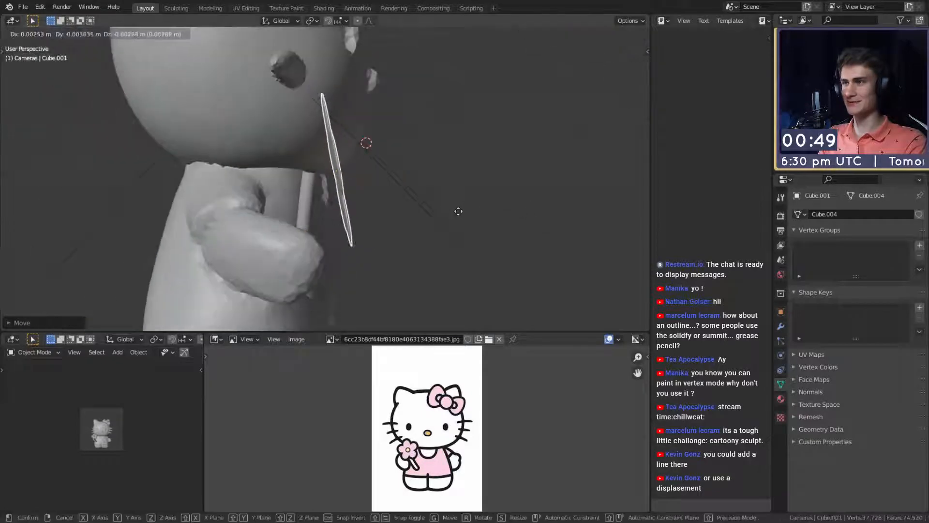
{"action": "left_click", "coordinate": [349, 358]}
{"action": "scroll", "coordinate": [117, 452], "scroll_direction": "up", "scroll_amount": 4}
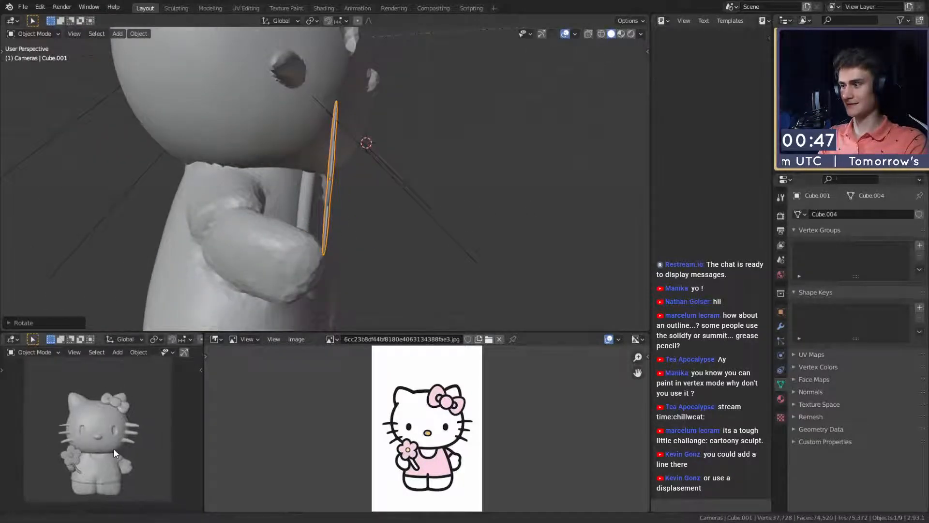
{"action": "middle_click_drag", "start_coordinate": [319, 261], "coordinate": [395, 203]}
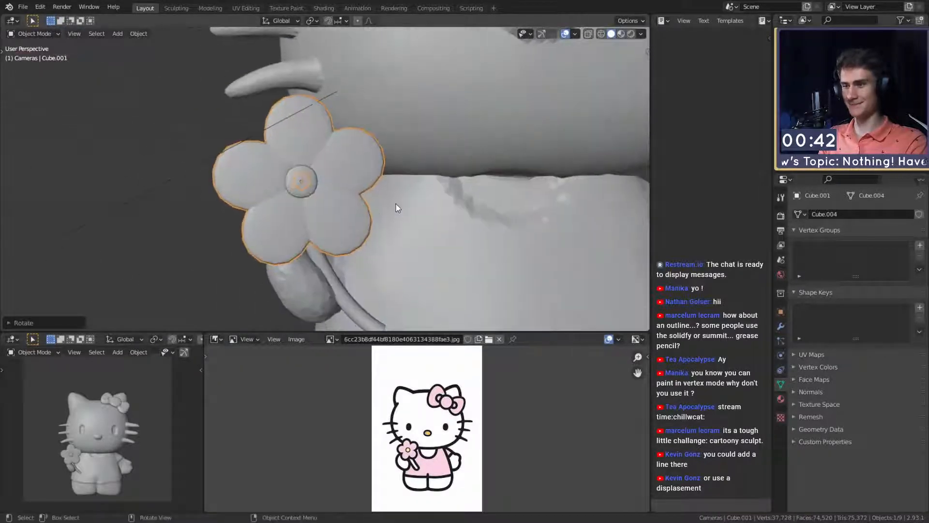
- Scale the flower to about 0.82 and move it back against the stem
{"action": "key", "text": "s"}
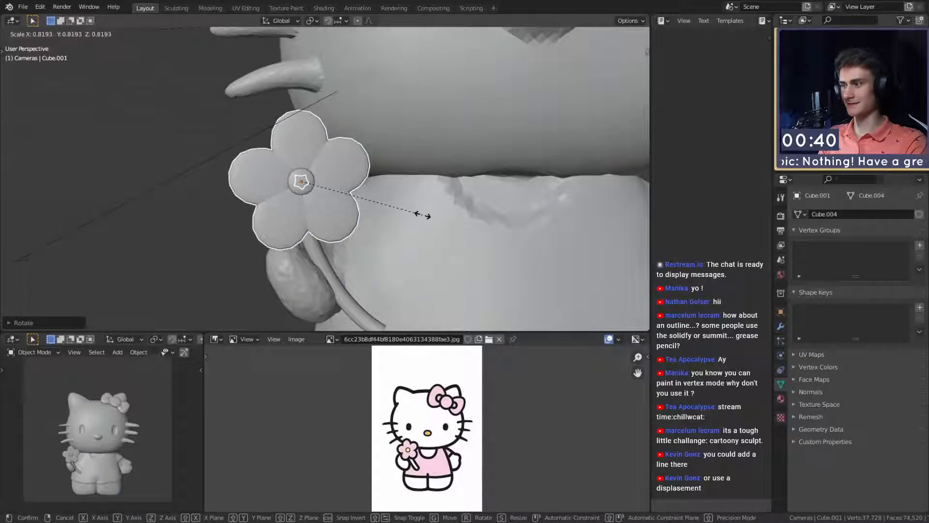
{"action": "left_click", "coordinate": [429, 214]}
{"action": "middle_click_drag", "start_coordinate": [431, 213], "coordinate": [482, 219]}
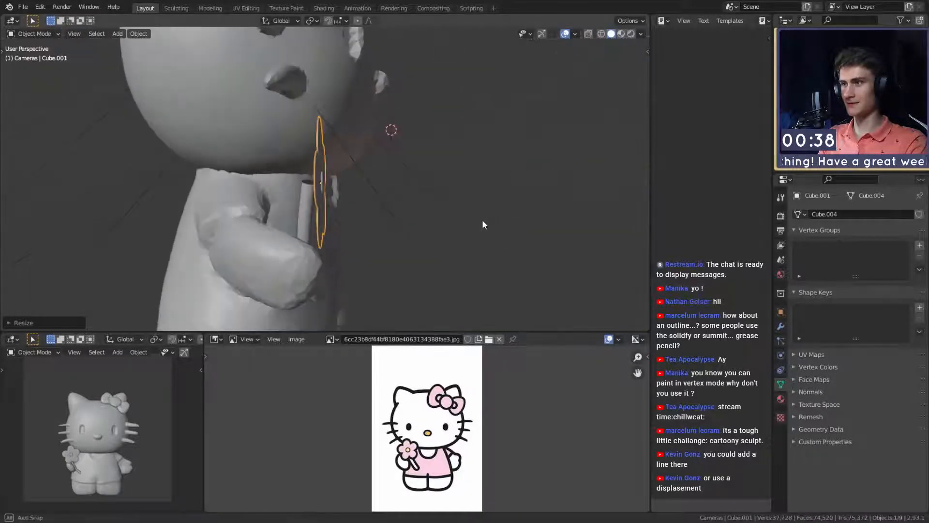
{"action": "key", "text": "g"}
{"action": "left_click", "coordinate": [481, 217]}
- Adjust the position of the stem's middle and lower control points beneath the flower
{"action": "middle_click_drag", "start_coordinate": [344, 219], "coordinate": [295, 231]}
{"action": "left_click", "coordinate": [326, 227]}
{"action": "scroll", "coordinate": [303, 211], "scroll_direction": "up", "scroll_amount": 3}
{"action": "scroll", "coordinate": [306, 207], "scroll_direction": "down", "scroll_amount": 6}
{"action": "middle_click_drag", "start_coordinate": [367, 233], "coordinate": [387, 214]}
{"action": "scroll", "coordinate": [345, 219], "scroll_direction": "up", "scroll_amount": 7}
{"action": "key", "text": "Tab"}
{"action": "key", "text": "g"}
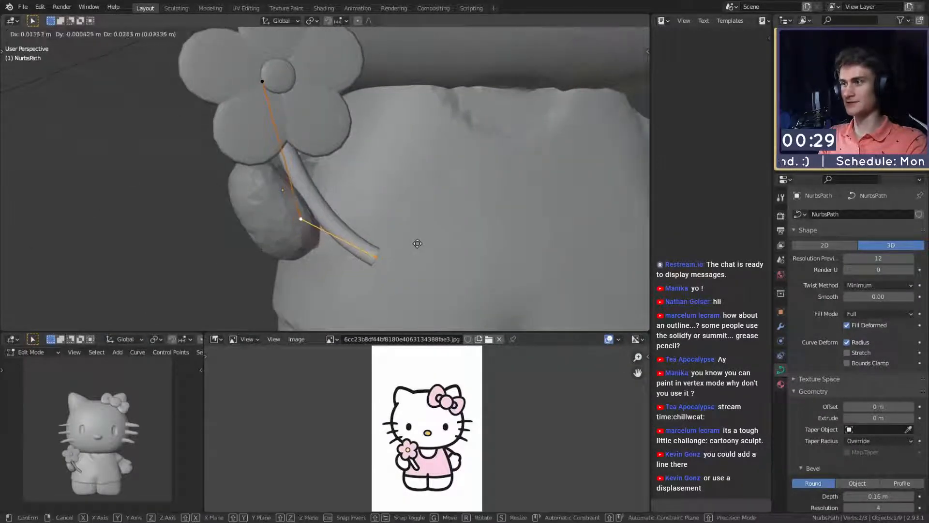
{"action": "left_click", "coordinate": [418, 238]}
{"action": "key", "text": "g"}
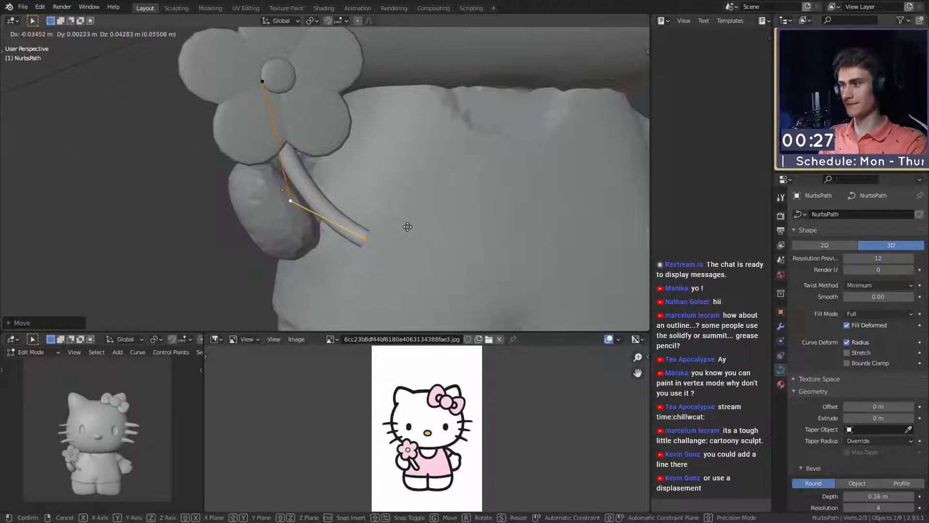
{"action": "left_click", "coordinate": [419, 235]}
- Thicken the entire stem curve with Shrink/Fatten by a factor of about 1.31
{"action": "key", "text": "a"}
{"action": "key", "text": "alt+s"}
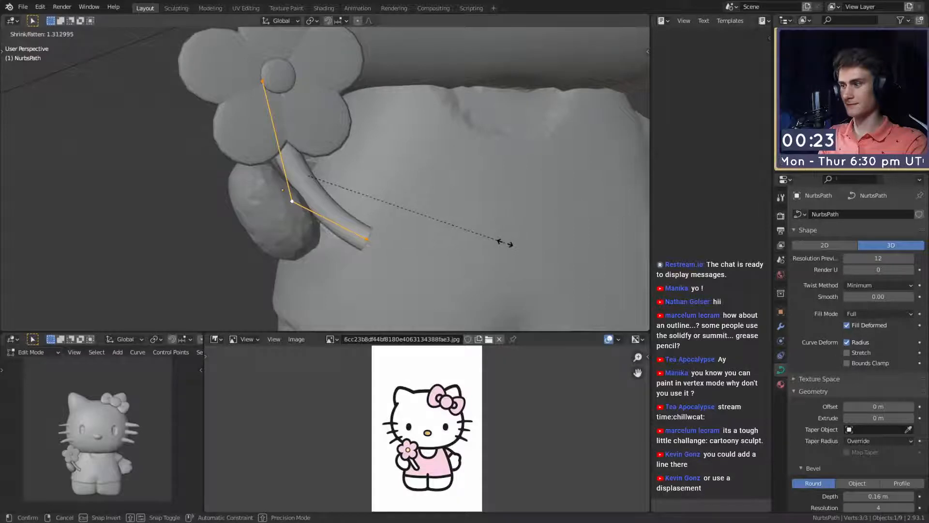
{"action": "left_click", "coordinate": [505, 243]}
{"action": "key", "text": "Tab"}
- Deselect the stem and save the scene as quick_sketch_day_221.blend
{"action": "scroll", "coordinate": [504, 242], "scroll_direction": "down", "scroll_amount": 9}
{"action": "middle_click_drag", "start_coordinate": [454, 195], "coordinate": [361, 222], "text": "shift"}
{"action": "scroll", "coordinate": [364, 226], "scroll_direction": "down", "scroll_amount": 3}
{"action": "scroll", "coordinate": [361, 222], "scroll_direction": "up", "scroll_amount": 3}
{"action": "left_click", "coordinate": [480, 189]}
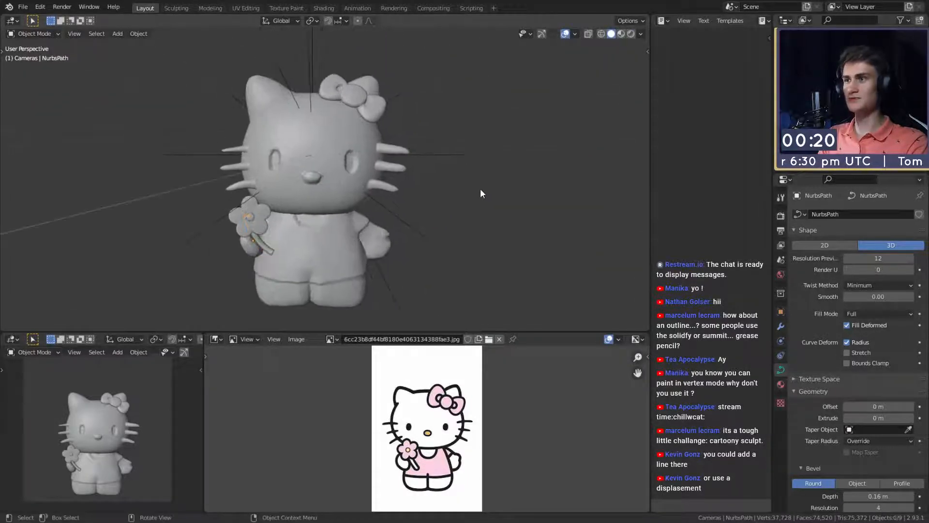
{"action": "left_click", "coordinate": [23, 7]}
{"action": "left_click", "coordinate": [45, 89]}
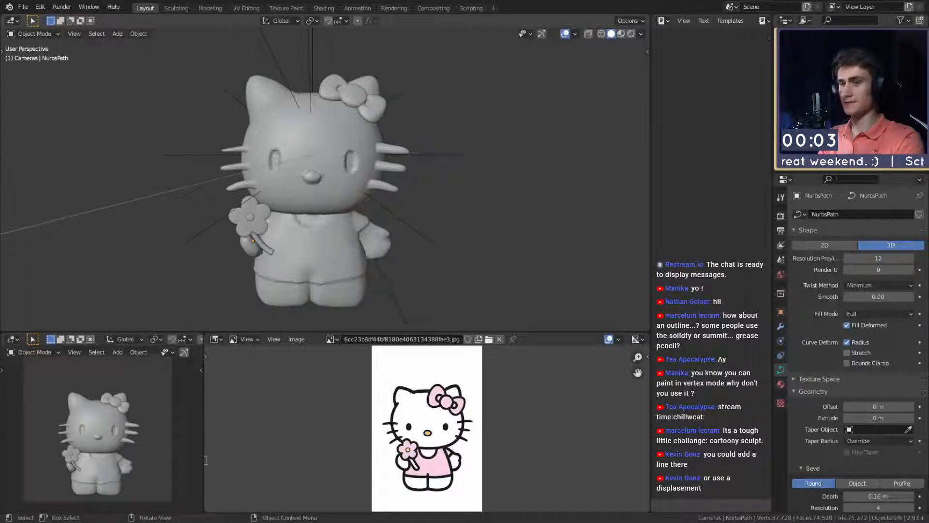
{"action": "key", "text": "ctrl+s"}
{"action": "scroll", "coordinate": [293, 207], "scroll_direction": "down", "scroll_amount": 6}
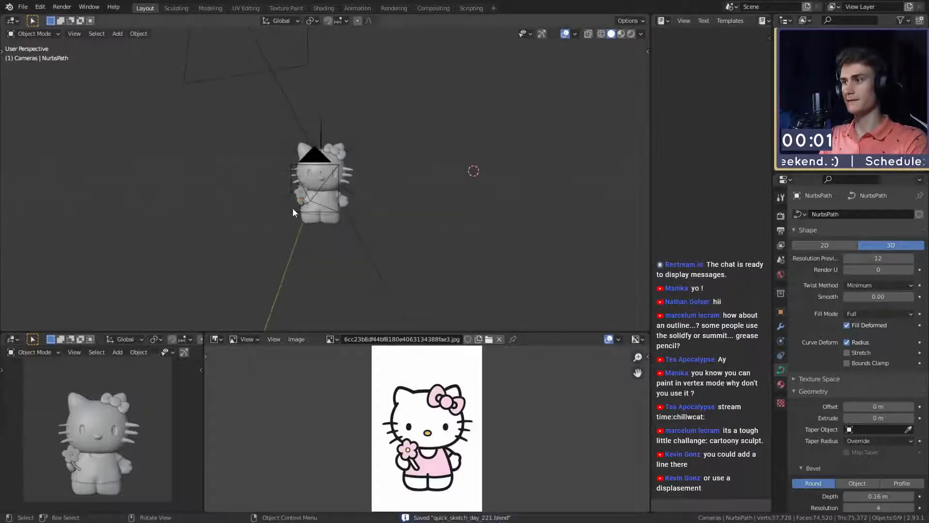
- Add a UV sphere, move it to the figure's head and snap the 3D cursor to the head
{"action": "scroll", "coordinate": [312, 224], "scroll_direction": "up", "scroll_amount": 8}
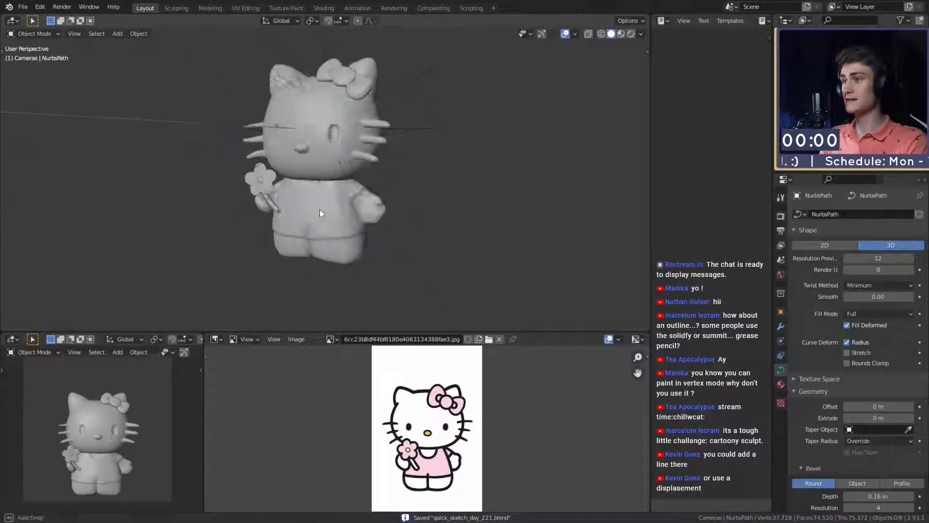
{"action": "middle_click_drag", "start_coordinate": [340, 222], "coordinate": [290, 194]}
{"action": "key", "text": "shift+a"}
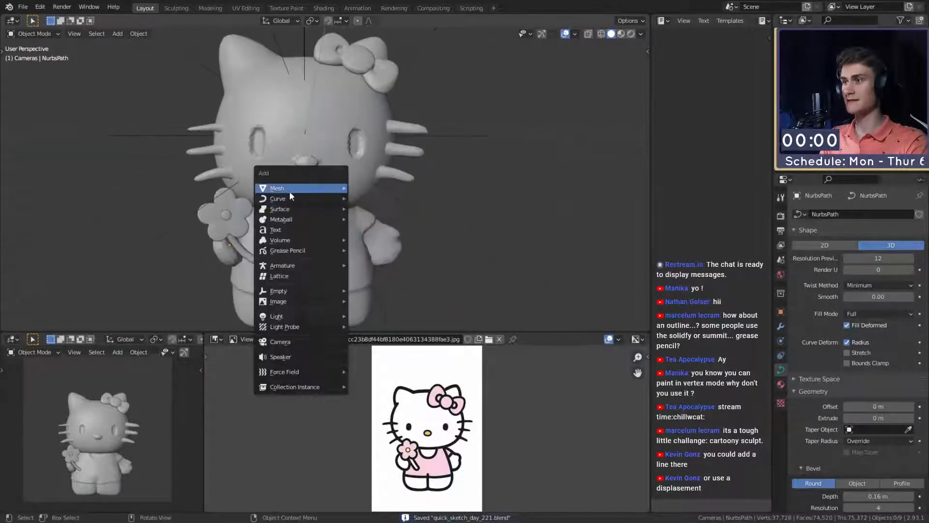
{"action": "mouse_move", "coordinate": [289, 191]}
{"action": "left_click", "coordinate": [379, 218]}
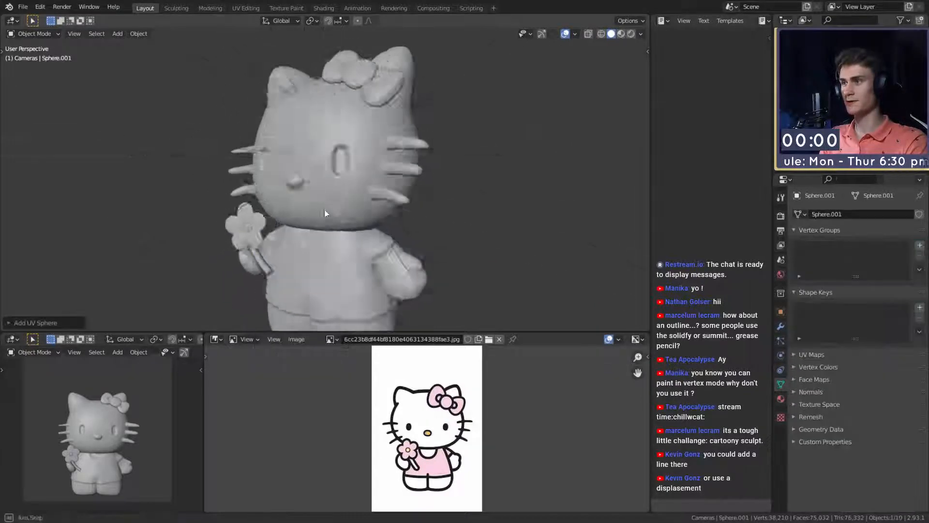
{"action": "middle_click_drag", "start_coordinate": [326, 210], "coordinate": [404, 214]}
{"action": "scroll", "coordinate": [430, 237], "scroll_direction": "down", "scroll_amount": 5}
{"action": "key", "text": "g"}
{"action": "left_click", "coordinate": [373, 208]}
{"action": "key", "text": "shift+s"}
{"action": "left_click", "coordinate": [331, 257]}
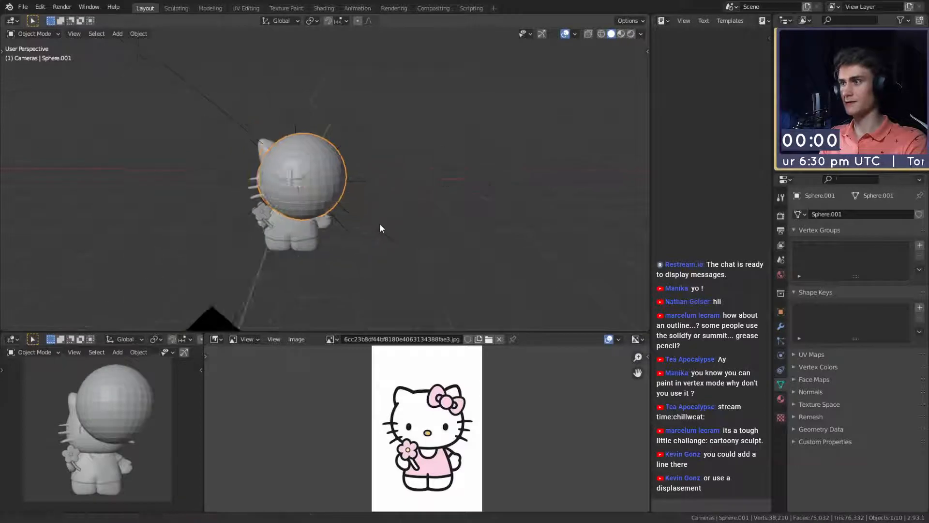
- Scale the sphere down and move it within the figure's head
{"action": "scroll", "coordinate": [380, 223], "scroll_direction": "up", "scroll_amount": 5}
{"action": "middle_click_drag", "start_coordinate": [447, 199], "coordinate": [356, 217]}
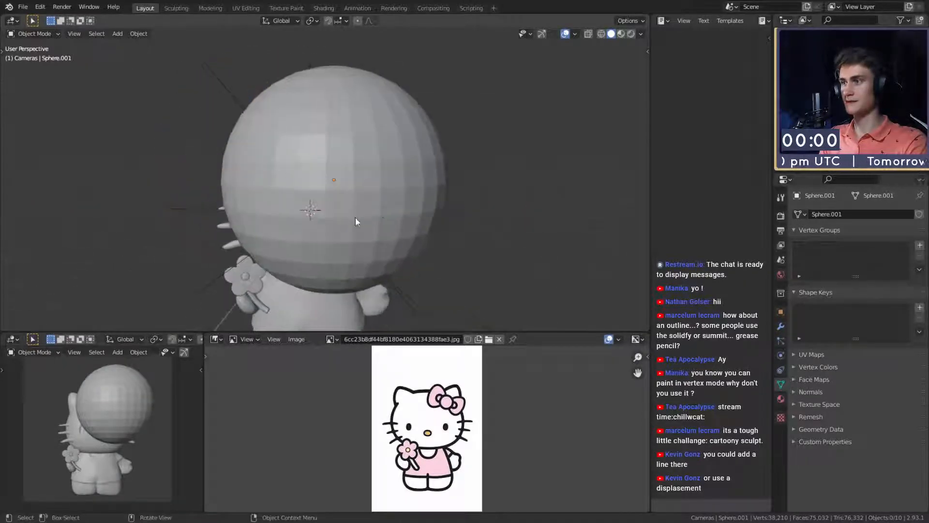
{"action": "key", "text": "s"}
{"action": "left_click", "coordinate": [355, 199]}
{"action": "middle_click_drag", "start_coordinate": [431, 222], "coordinate": [334, 210]}
{"action": "key", "text": "g"}
{"action": "left_click", "coordinate": [460, 265]}
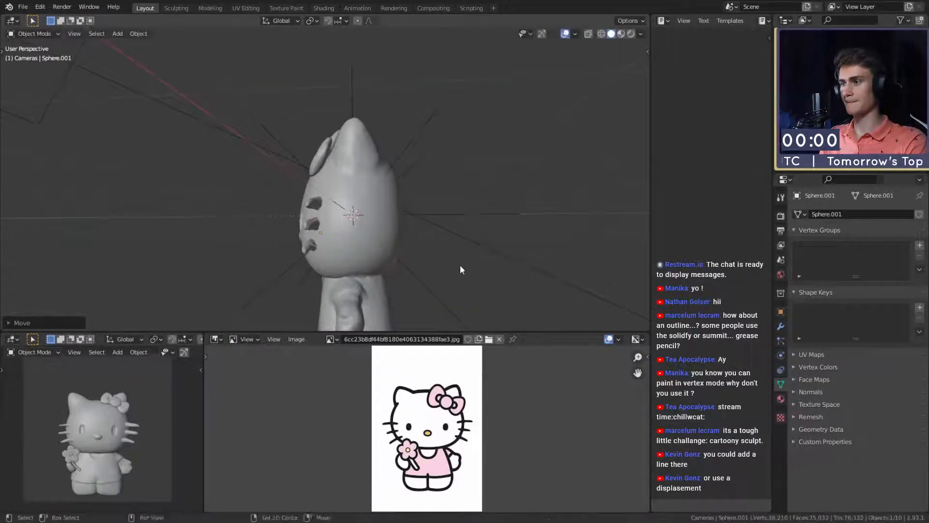
- Move the sphere to the eye on the bow side and reshape it into a tall oval by scaling along Z and Y
{"action": "middle_click_drag", "start_coordinate": [393, 263], "coordinate": [424, 243]}
{"action": "key", "text": "g"}
{"action": "left_click", "coordinate": [478, 234]}
{"action": "middle_click_drag", "start_coordinate": [478, 235], "coordinate": [427, 235]}
{"action": "key", "text": "s"}
{"action": "key", "text": "z"}
{"action": "left_click", "coordinate": [486, 237]}
{"action": "key", "text": "s"}
{"action": "key", "text": "x"}
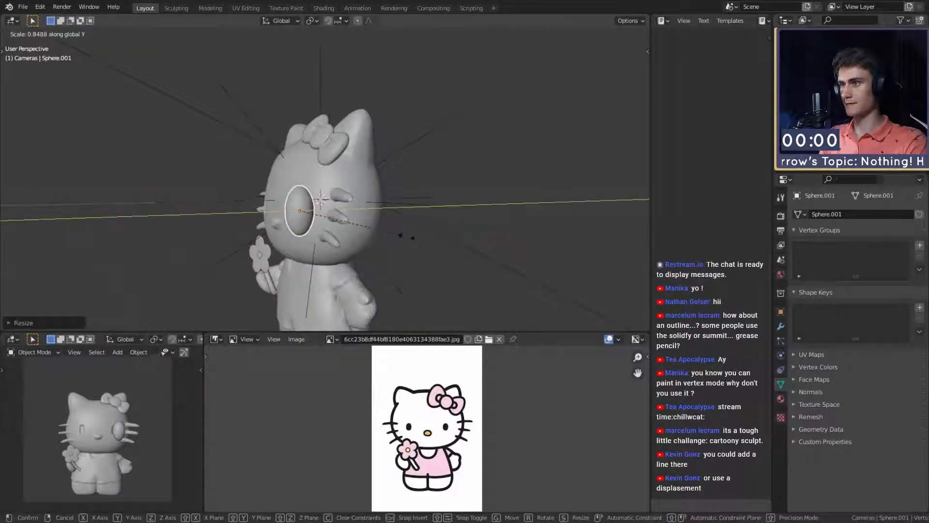
{"action": "left_click", "coordinate": [375, 236]}
- Resize, move and rotate the bow-side eye sphere so it follows the curve of the face
{"action": "middle_click_drag", "start_coordinate": [352, 230], "coordinate": [400, 266]}
{"action": "scroll", "coordinate": [463, 230], "scroll_direction": "up", "scroll_amount": 2}
{"action": "scroll", "coordinate": [423, 196], "scroll_direction": "up", "scroll_amount": 3}
{"action": "key", "text": "s"}
{"action": "left_click", "coordinate": [448, 213]}
{"action": "key", "text": "g"}
{"action": "left_click", "coordinate": [449, 202]}
{"action": "key", "text": "r"}
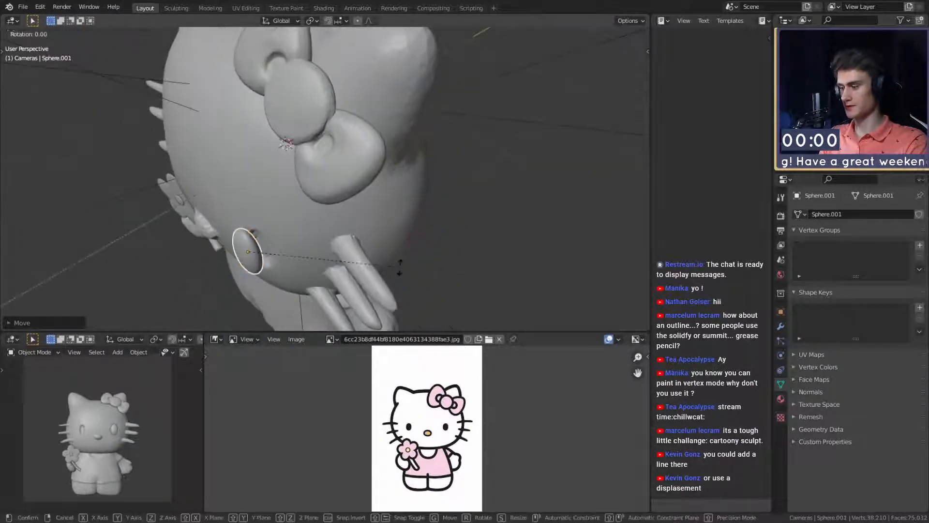
{"action": "left_click", "coordinate": [405, 257]}
{"action": "right_click", "coordinate": [232, 250]}
{"action": "left_click", "coordinate": [232, 250]}
{"action": "middle_click_drag", "start_coordinate": [334, 255], "coordinate": [490, 194]}
- Fine-tune the bow-side eye's position and rotation so it sits in its socket
{"action": "key", "text": "g"}
{"action": "left_click", "coordinate": [298, 220]}
{"action": "key", "text": "r"}
{"action": "left_click", "coordinate": [459, 203]}
{"action": "key", "text": "g"}
{"action": "left_click", "coordinate": [349, 191]}
{"action": "key", "text": "g"}
{"action": "left_click", "coordinate": [293, 185]}
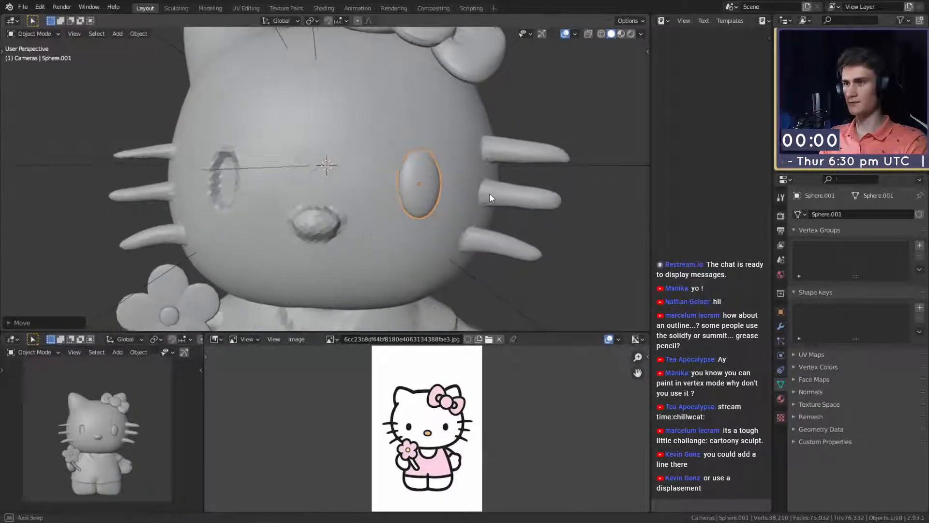
- Duplicate the eye, place the copy at the flower-side socket and rotate it about Z toward the face curve
{"action": "key", "text": "shift+d"}
{"action": "left_click", "coordinate": [281, 184]}
{"action": "middle_click_drag", "start_coordinate": [281, 184], "coordinate": [408, 248]}
{"action": "key", "text": "r"}
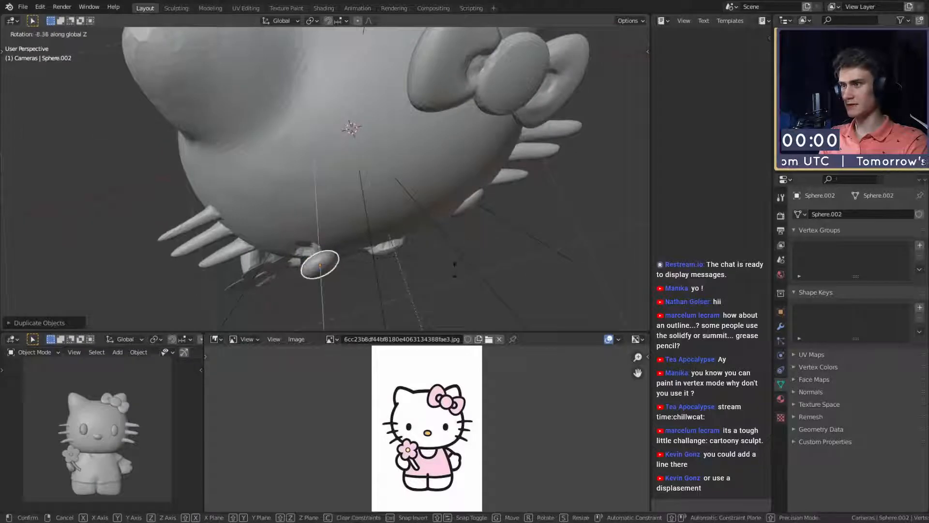
{"action": "left_click", "coordinate": [411, 304]}
{"action": "middle_click_drag", "start_coordinate": [410, 303], "coordinate": [386, 217]}
{"action": "key", "text": "g"}
{"action": "left_click", "coordinate": [481, 212]}
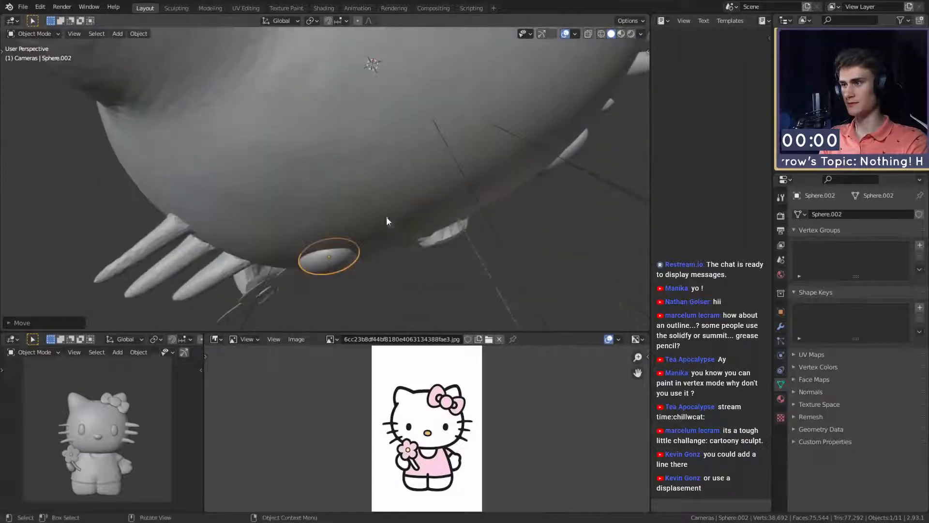
- Rotate the duplicated eye further about Z and move it into the flower-side socket
{"action": "key", "text": "r"}
{"action": "key", "text": "z"}
{"action": "left_click", "coordinate": [453, 268]}
{"action": "middle_click_drag", "start_coordinate": [453, 268], "coordinate": [394, 185]}
{"action": "key", "text": "g"}
{"action": "left_click", "coordinate": [507, 180]}
{"action": "scroll", "coordinate": [381, 180], "scroll_direction": "down", "scroll_amount": 4}
{"action": "scroll", "coordinate": [394, 185], "scroll_direction": "up", "scroll_amount": 3}
- Select the bow-side eye and adjust its position and rotation within the socket
{"action": "left_click", "coordinate": [386, 166]}
{"action": "middle_click_drag", "start_coordinate": [450, 179], "coordinate": [393, 192]}
{"action": "scroll", "coordinate": [373, 175], "scroll_direction": "up", "scroll_amount": 4}
{"action": "key", "text": "g"}
{"action": "left_click", "coordinate": [372, 188]}
{"action": "key", "text": "r"}
{"action": "left_click", "coordinate": [373, 190]}
{"action": "scroll", "coordinate": [372, 191], "scroll_direction": "down", "scroll_amount": 5}
{"action": "scroll", "coordinate": [378, 208], "scroll_direction": "down", "scroll_amount": 4}
{"action": "scroll", "coordinate": [363, 187], "scroll_direction": "up", "scroll_amount": 4}
{"action": "scroll", "coordinate": [376, 183], "scroll_direction": "up", "scroll_amount": 4}
{"action": "key", "text": "g"}
{"action": "left_click", "coordinate": [342, 176]}
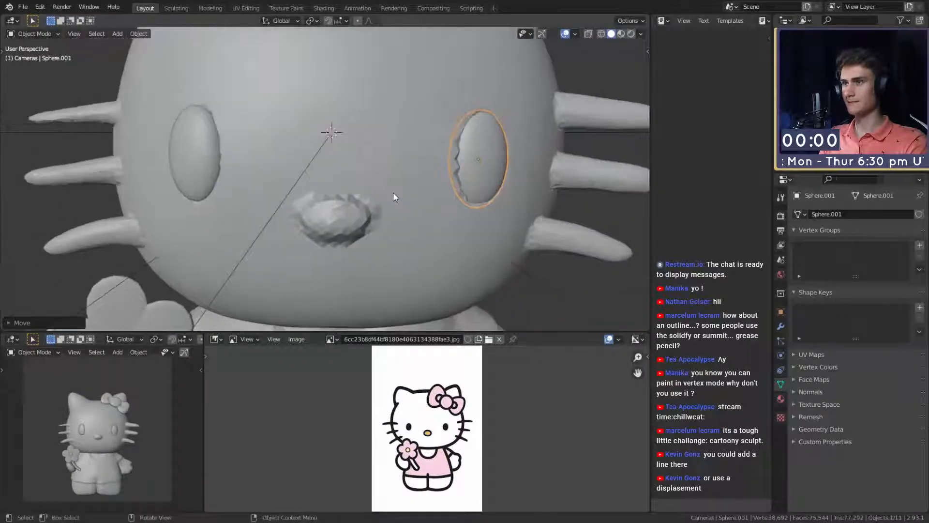
- Scale the bow-side eye and shift it to sit flush with the head surface
{"action": "scroll", "coordinate": [468, 204], "scroll_direction": "down", "scroll_amount": 5}
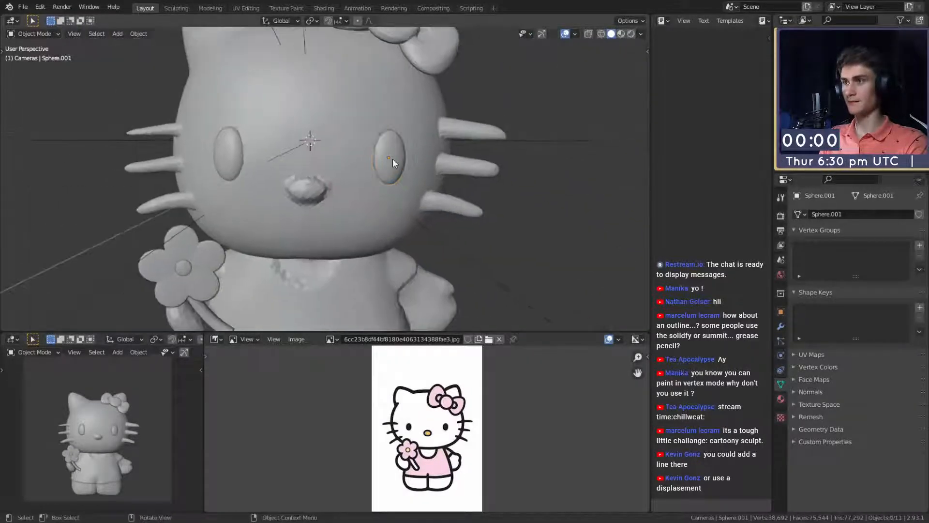
{"action": "scroll", "coordinate": [513, 179], "scroll_direction": "up", "scroll_amount": 1}
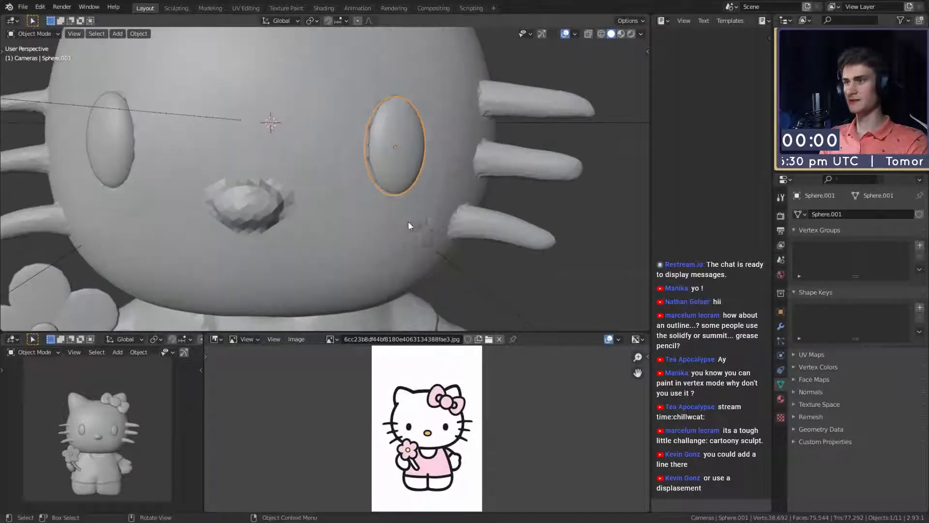
{"action": "scroll", "coordinate": [408, 221], "scroll_direction": "up", "scroll_amount": 3}
{"action": "key", "text": "s"}
{"action": "left_click", "coordinate": [517, 180]}
{"action": "middle_click_drag", "start_coordinate": [517, 181], "coordinate": [410, 183]}
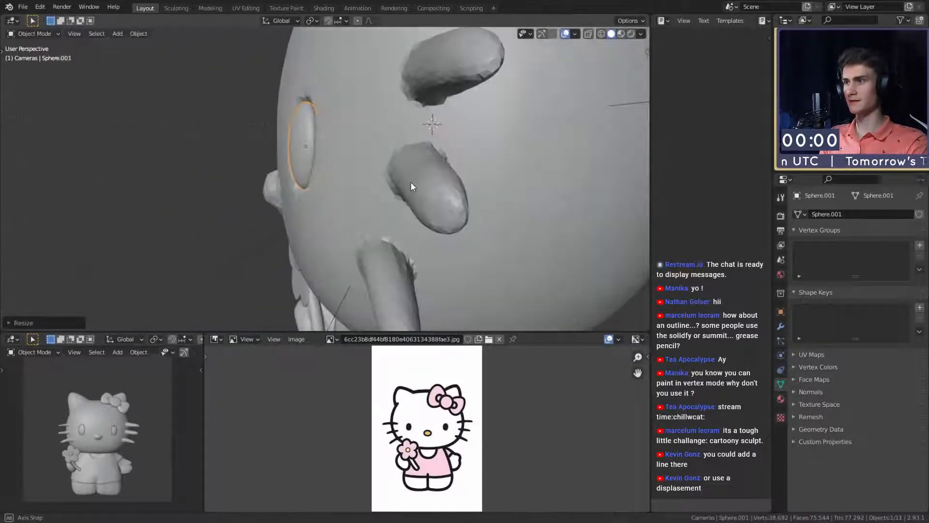
{"action": "key", "text": "g"}
{"action": "left_click", "coordinate": [403, 182]}
- Select the flower-side eye, resize it and reposition it in its socket
{"action": "middle_click_drag", "start_coordinate": [309, 187], "coordinate": [408, 178]}
{"action": "left_click", "coordinate": [267, 154]}
{"action": "key", "text": "s"}
{"action": "left_click", "coordinate": [383, 171]}
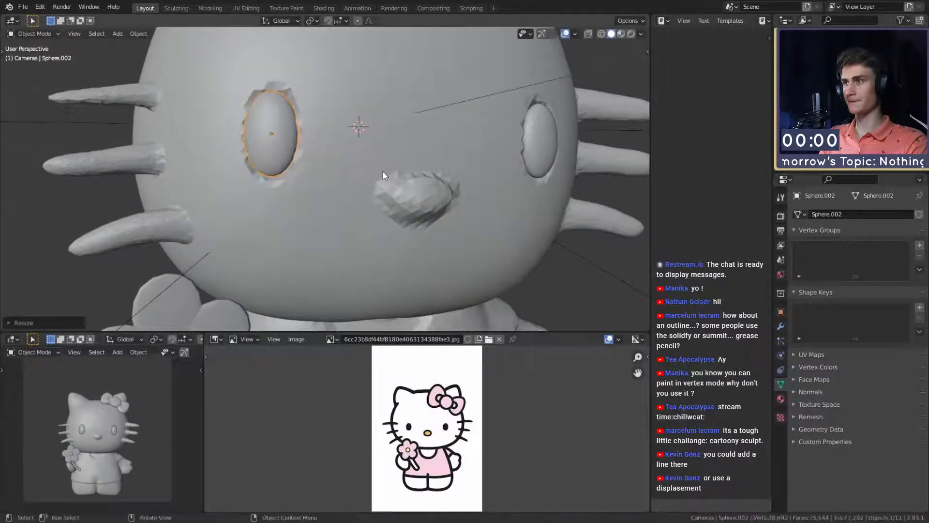
{"action": "key", "text": "g"}
{"action": "left_click", "coordinate": [385, 172]}
- Save the scene with both eyes in place
{"action": "scroll", "coordinate": [384, 171], "scroll_direction": "down", "scroll_amount": 10}
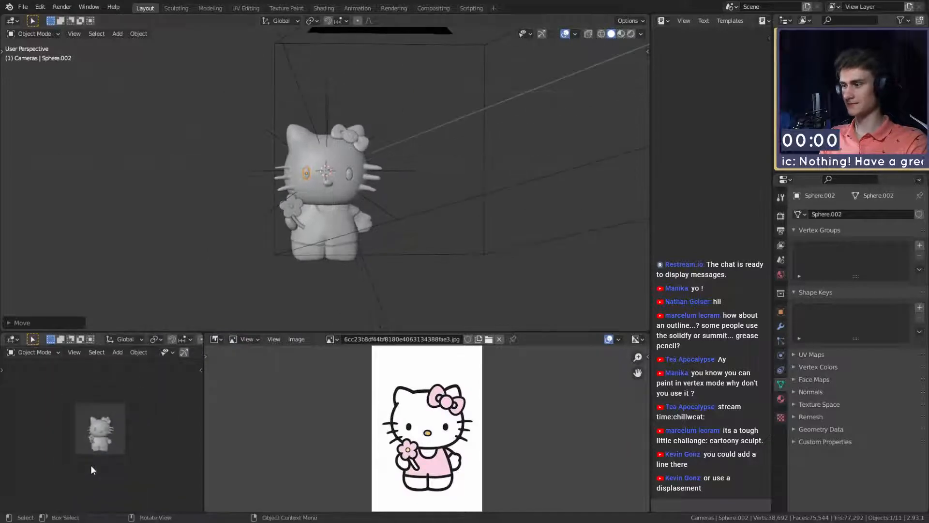
{"action": "left_click", "coordinate": [23, 7]}
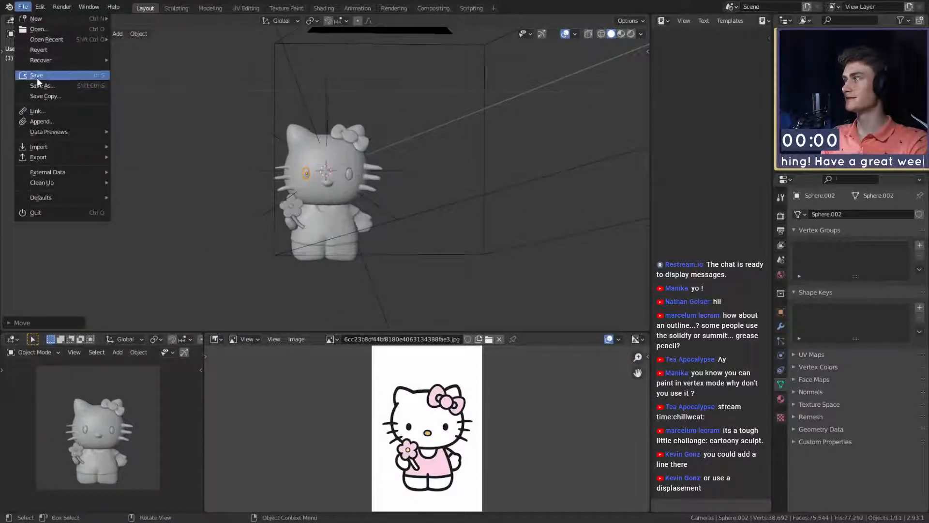
{"action": "left_click", "coordinate": [37, 76]}
{"action": "scroll", "coordinate": [335, 146], "scroll_direction": "up", "scroll_amount": 5}
{"action": "mouse_move", "coordinate": [327, 227]}
{"action": "middle_mouse_down"}
{"action": "mouse_move", "coordinate": [328, 217]}
{"action": "mouse_move", "coordinate": [297, 220]}
{"action": "mouse_move", "coordinate": [314, 216]}
{"action": "middle_mouse_up"}
{"action": "scroll", "coordinate": [269, 255], "scroll_direction": "down", "scroll_amount": 6}
{"action": "scroll", "coordinate": [339, 211], "scroll_direction": "up", "scroll_amount": 4}
- Parent the eyes, flower, stem and bow to the body using the Object option
{"action": "middle_click_drag", "start_coordinate": [360, 208], "coordinate": [337, 172]}
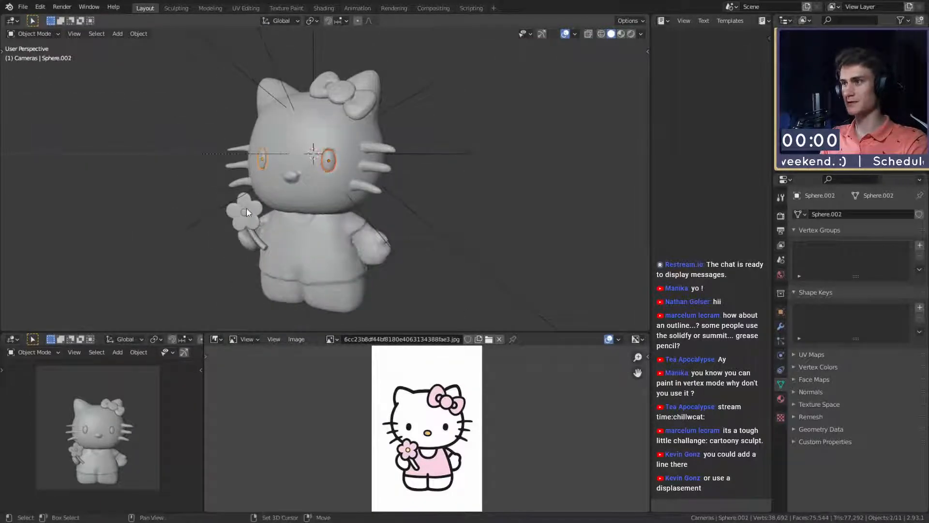
{"action": "left_click", "coordinate": [264, 242], "text": "shift"}
{"action": "left_click", "coordinate": [315, 259], "text": "shift"}
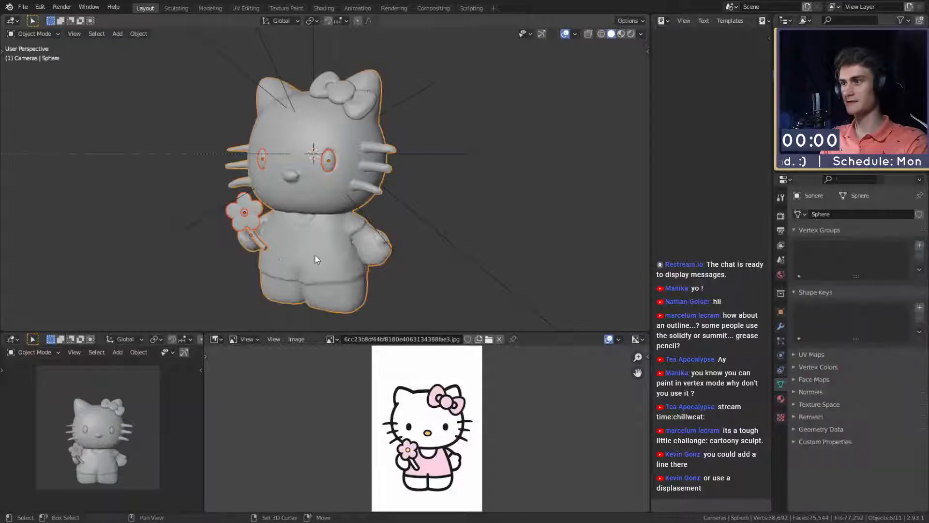
{"action": "key", "text": "ctrl+p"}
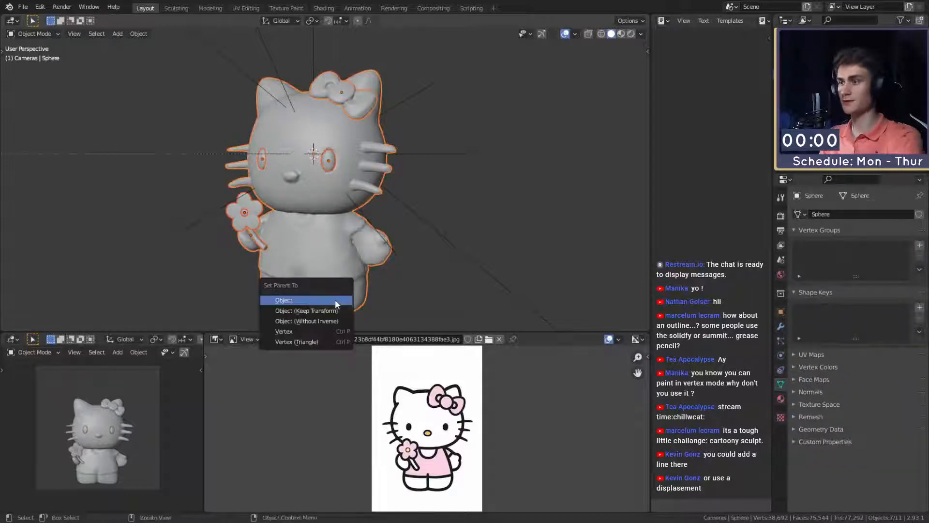
{"action": "left_click", "coordinate": [335, 300]}
- Scale up the body with its attached parts and raise it about 0.05 m along Z
{"action": "left_click", "coordinate": [358, 253]}
{"action": "key", "text": "s"}
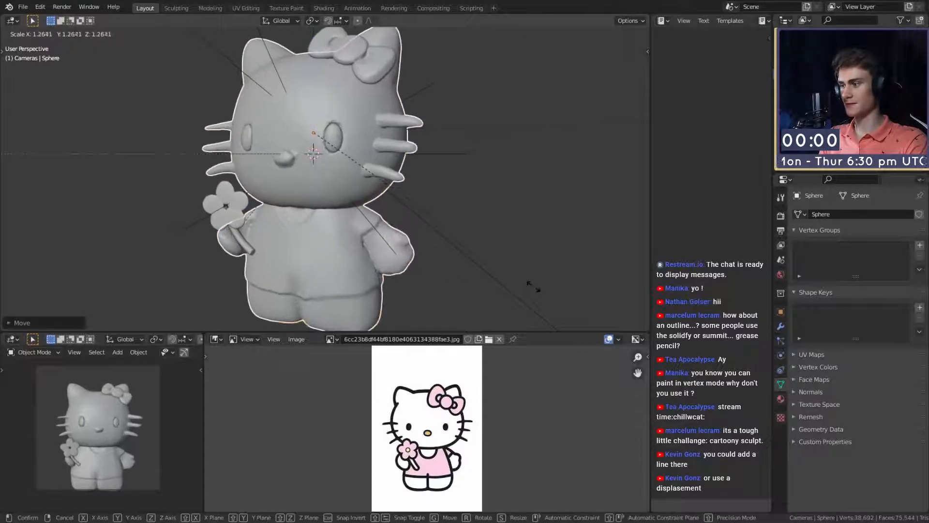
{"action": "left_click", "coordinate": [526, 262]}
{"action": "key", "text": "s"}
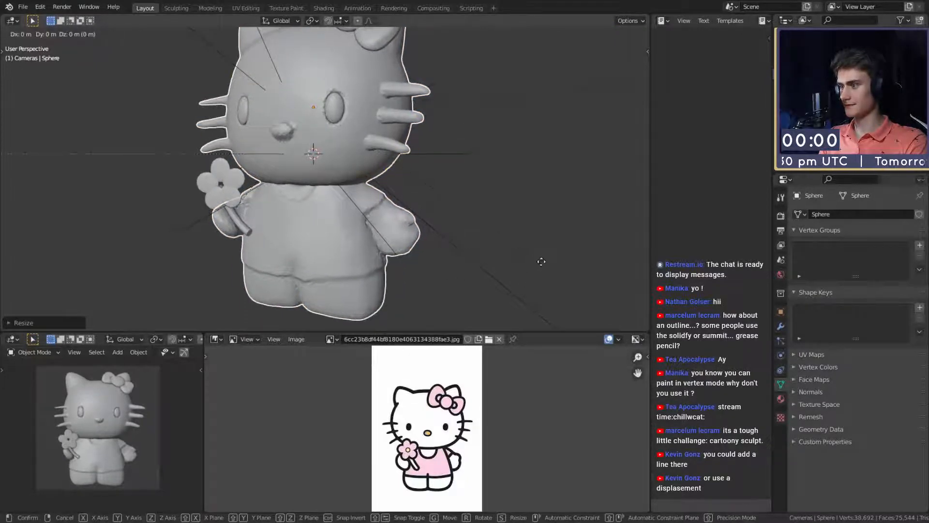
{"action": "key", "text": "z"}
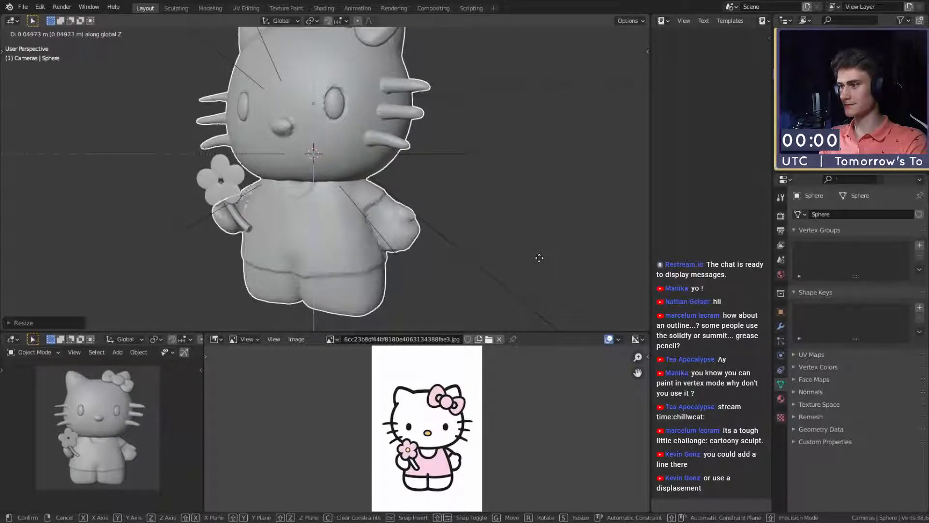
{"action": "left_click", "coordinate": [539, 257]}
{"action": "key", "text": "s"}
{"action": "left_click", "coordinate": [542, 258]}
{"action": "scroll", "coordinate": [542, 263], "scroll_direction": "down", "scroll_amount": 6}
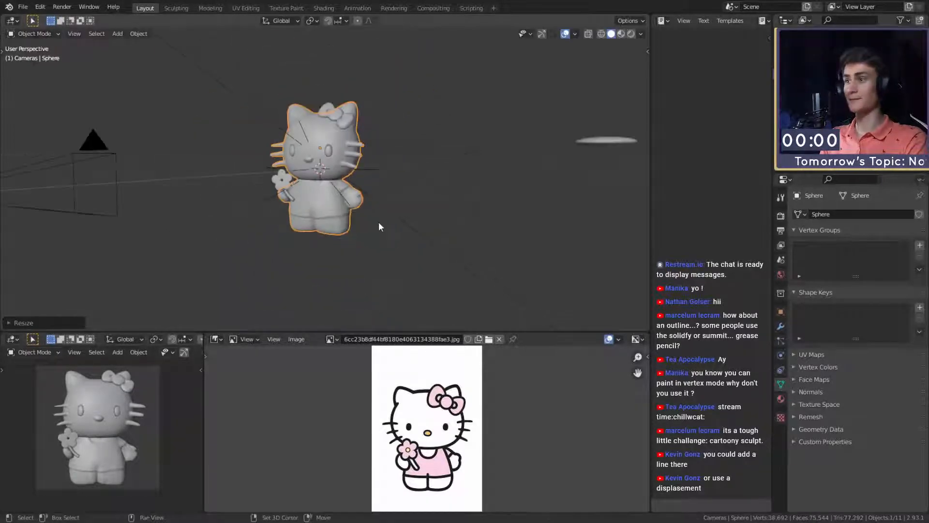
- Select the flattened disc standing apart from the figure and apply its object transform
{"action": "middle_click_drag", "start_coordinate": [379, 222], "coordinate": [387, 251]}
{"action": "scroll", "coordinate": [435, 228], "scroll_direction": "up", "scroll_amount": 4}
{"action": "scroll", "coordinate": [387, 252], "scroll_direction": "up", "scroll_amount": 2}
{"action": "left_click", "coordinate": [486, 221]}
{"action": "middle_click_drag", "start_coordinate": [487, 221], "coordinate": [450, 145]}
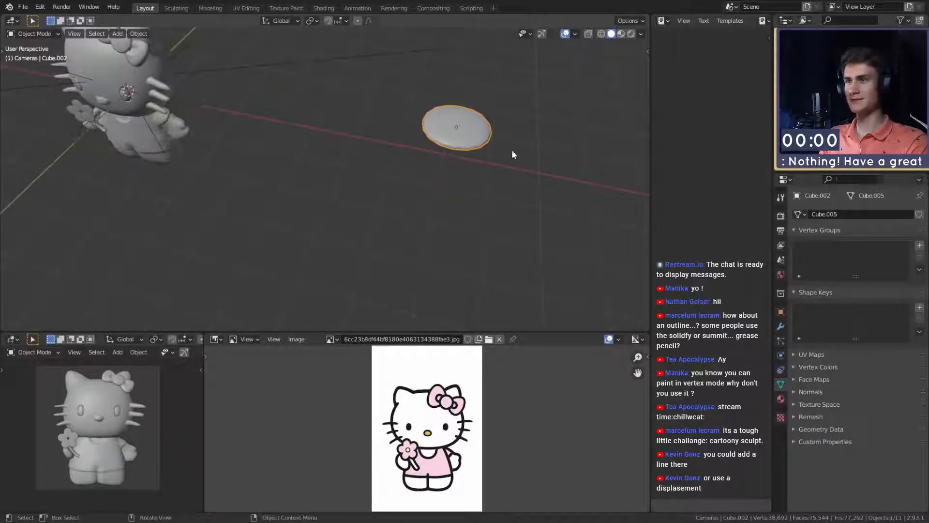
{"action": "key", "text": "ctrl+a"}
{"action": "left_click", "coordinate": [487, 189]}
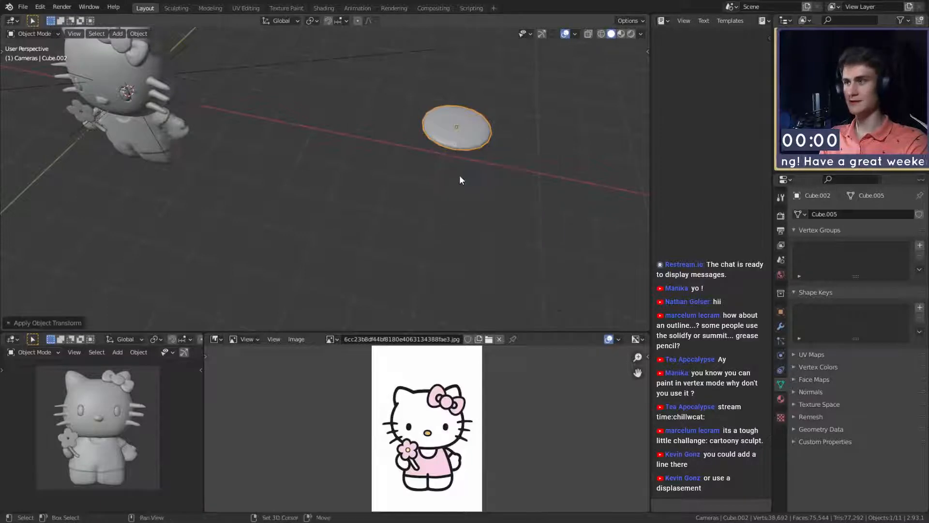
{"action": "middle_click_drag", "start_coordinate": [459, 175], "coordinate": [558, 168]}
{"action": "key", "text": "ctrl+a"}
{"action": "left_click", "coordinate": [508, 199]}
- Try to move the flattened disc over to the figure
{"action": "key", "text": "g"}
{"action": "left_click", "coordinate": [175, 210]}
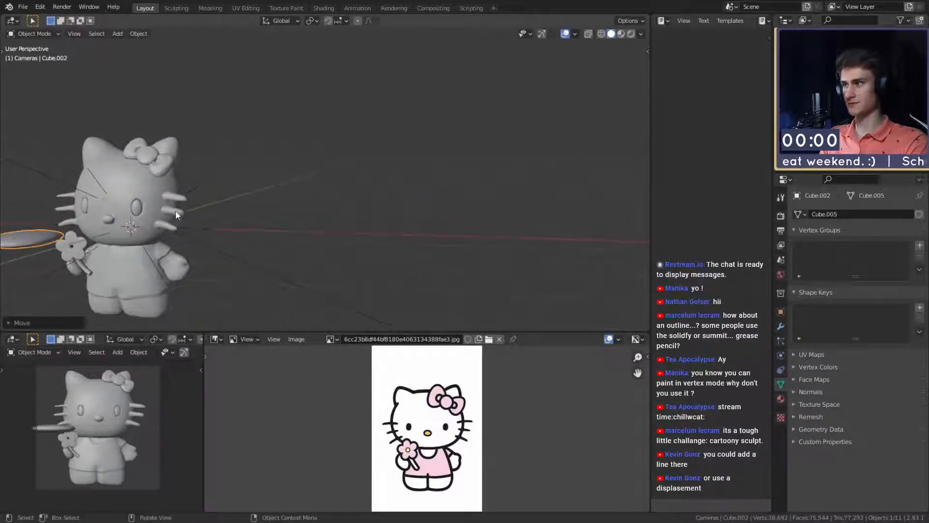
{"action": "middle_click_drag", "start_coordinate": [176, 210], "coordinate": [492, 218]}
{"action": "left_click", "coordinate": [548, 187]}
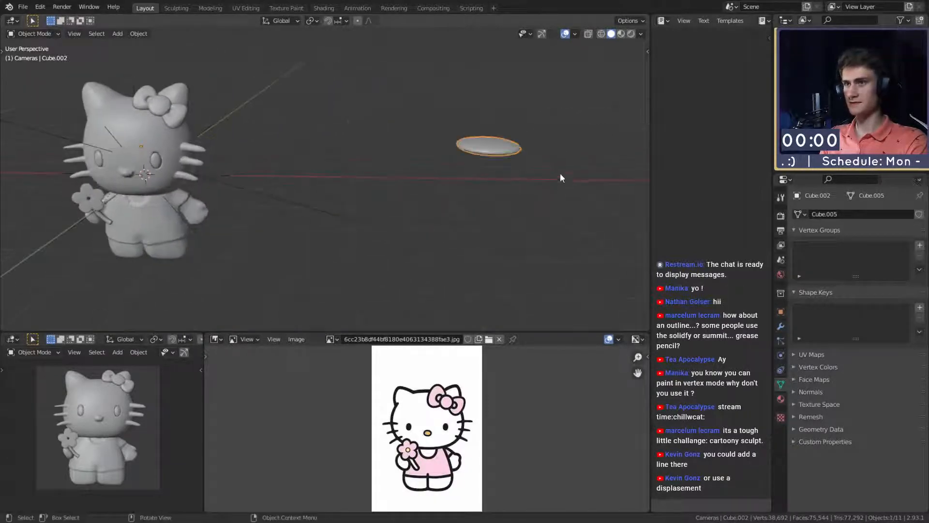
{"action": "left_click", "coordinate": [528, 156]}
- Move the flattened disc in front of the flower hand and rotate it about X to face forward
{"action": "key", "text": "g"}
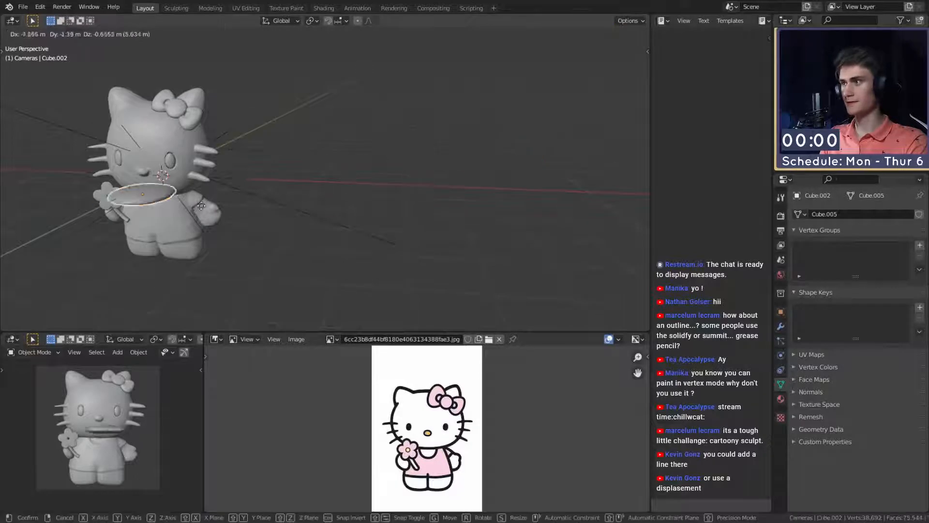
{"action": "left_click", "coordinate": [208, 205]}
{"action": "middle_click_drag", "start_coordinate": [208, 206], "coordinate": [503, 200]}
{"action": "key", "text": "g"}
{"action": "left_click", "coordinate": [446, 199]}
{"action": "middle_click_drag", "start_coordinate": [446, 199], "coordinate": [488, 258]}
{"action": "key", "text": "KP_Decimal"}
{"action": "key", "text": "r"}
{"action": "key", "text": "x"}
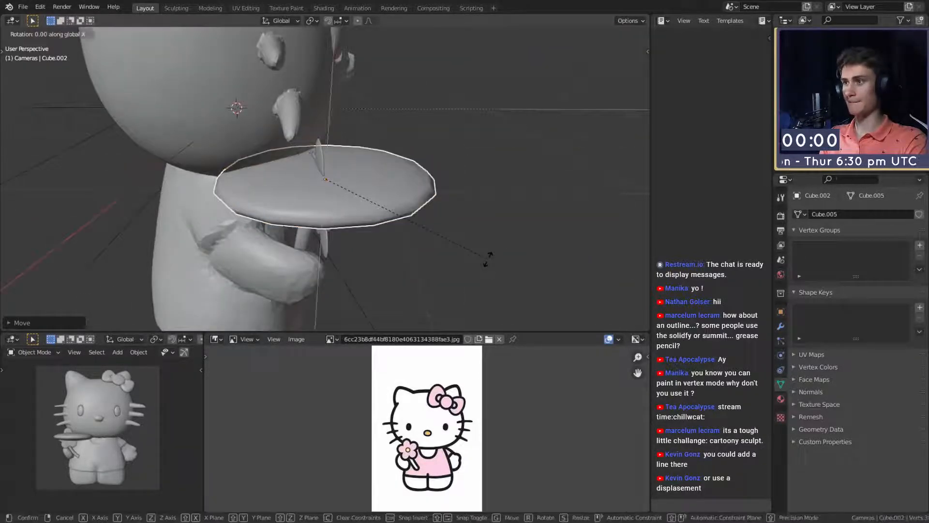
{"action": "left_click", "coordinate": [261, 280]}
- Scale the disc down and position and rotate it at the flower's center
{"action": "key", "text": "s"}
{"action": "left_click", "coordinate": [386, 219]}
{"action": "middle_click_drag", "start_coordinate": [396, 230], "coordinate": [381, 216]}
{"action": "key", "text": "s"}
{"action": "left_click", "coordinate": [351, 205]}
{"action": "key", "text": "g"}
{"action": "left_click", "coordinate": [370, 218]}
{"action": "key", "text": "r"}
{"action": "key", "text": "r"}
{"action": "left_click", "coordinate": [383, 209]}
- Adjust the disc's position, tilt and size so it forms the raised center of the flower
{"action": "key", "text": "g"}
{"action": "left_click", "coordinate": [377, 208]}
{"action": "key", "text": "r"}
{"action": "key", "text": "r"}
{"action": "key", "text": "s"}
{"action": "left_click", "coordinate": [379, 206]}
{"action": "key", "text": "g"}
{"action": "left_click", "coordinate": [477, 216]}
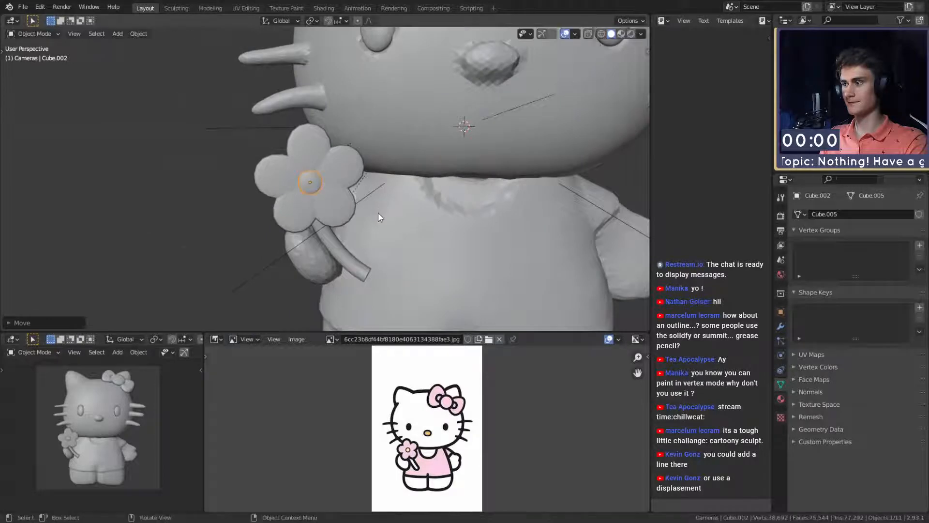
- Deselect the flower center and save the scene as quick_sketch_day_221.blend
{"action": "scroll", "coordinate": [379, 212], "scroll_direction": "down", "scroll_amount": 5}
{"action": "left_click", "coordinate": [449, 204]}
{"action": "scroll", "coordinate": [449, 204], "scroll_direction": "down", "scroll_amount": 4}
{"action": "left_click", "coordinate": [23, 7]}
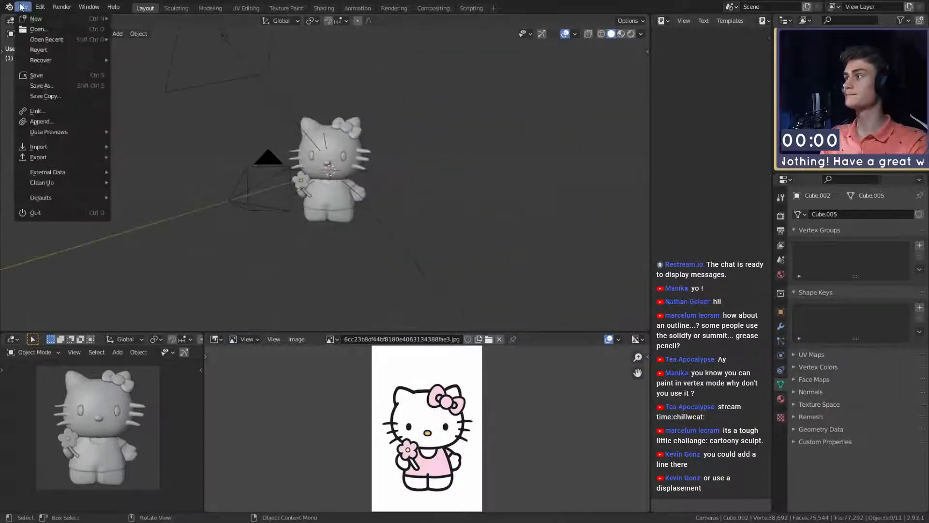
{"action": "left_click", "coordinate": [36, 73]}
- Switch the camera preview viewport to rendered shading
{"action": "middle_click_drag", "start_coordinate": [296, 183], "coordinate": [123, 438]}
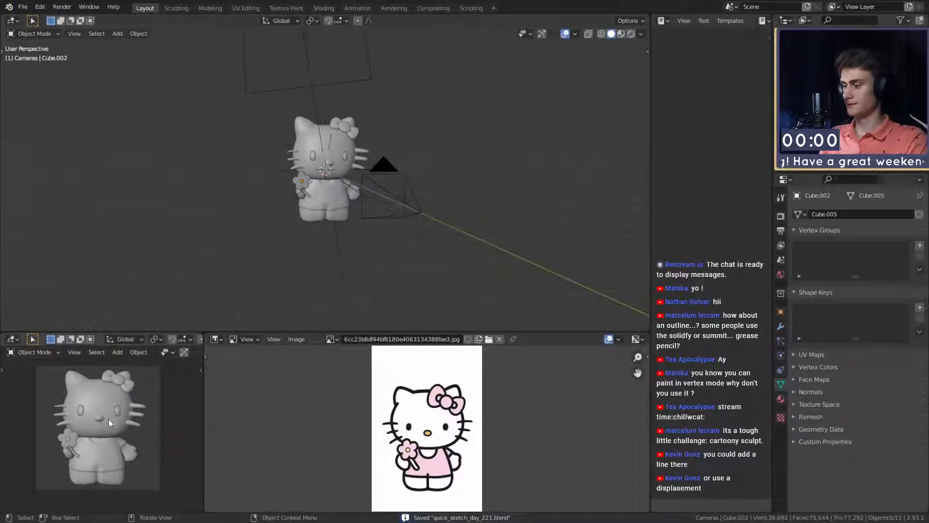
{"action": "key", "text": "z"}
{"action": "left_click", "coordinate": [117, 377]}
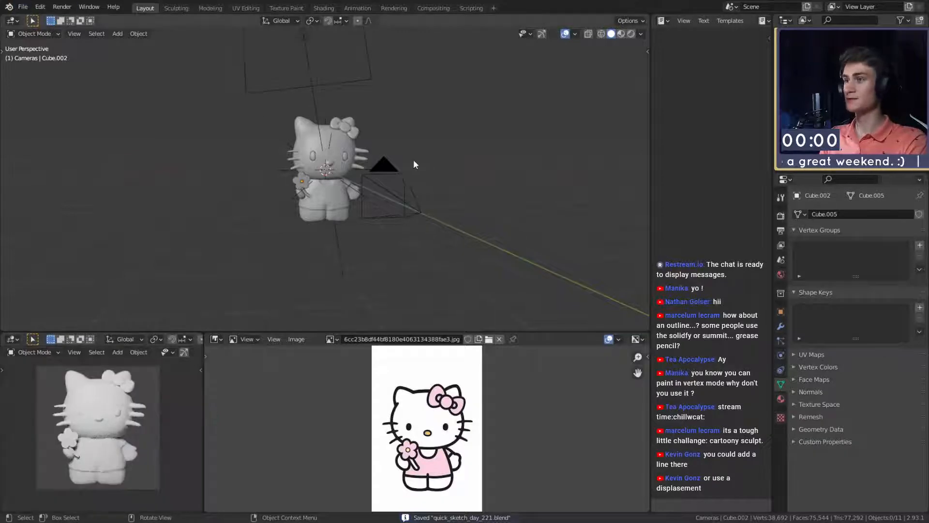
- Select the camera and move it up along Z
{"action": "middle_click_drag", "start_coordinate": [413, 164], "coordinate": [254, 177]}
{"action": "left_click", "coordinate": [254, 178]}
{"action": "key", "text": "g"}
{"action": "key", "text": "z"}
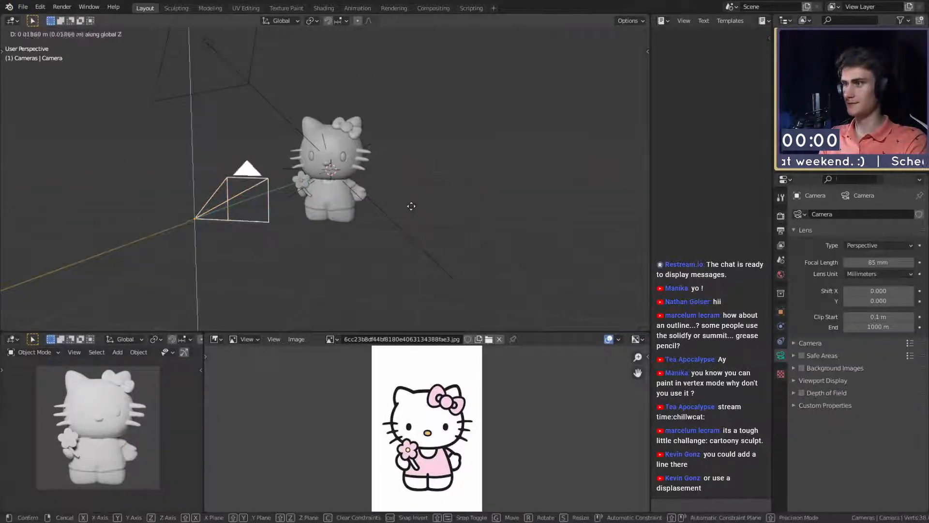
{"action": "left_click", "coordinate": [412, 189]}
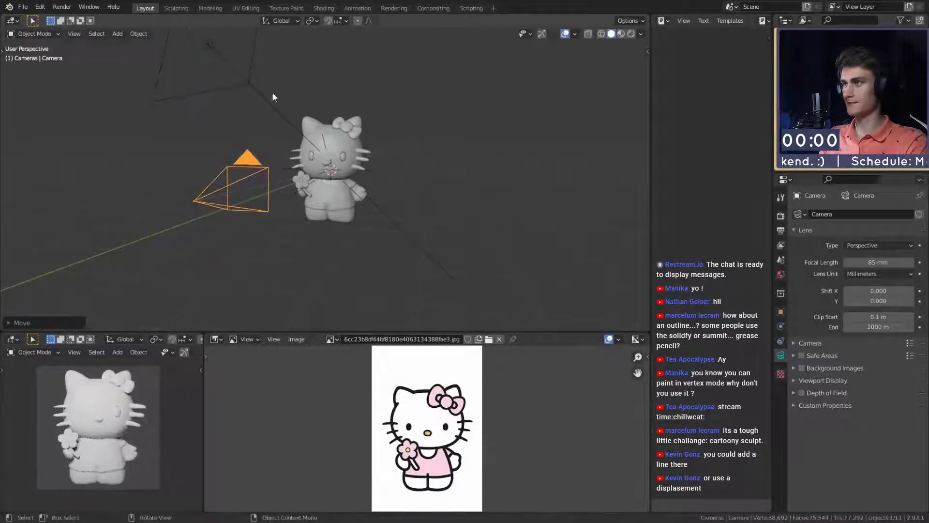
- Delete the large area light above the figure and open the file commands
{"action": "key", "text": "Delete"}
{"action": "left_click", "coordinate": [22, 6]}
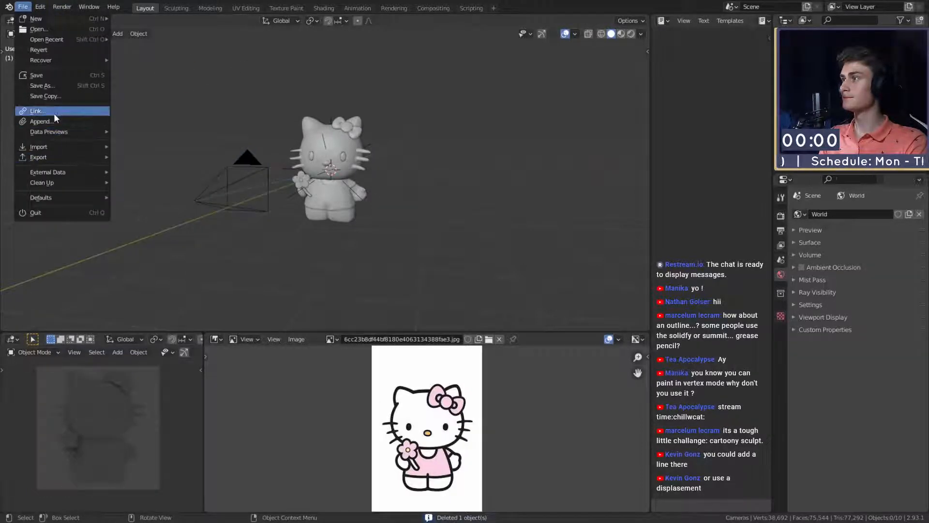
{"action": "left_click", "coordinate": [23, 7]}
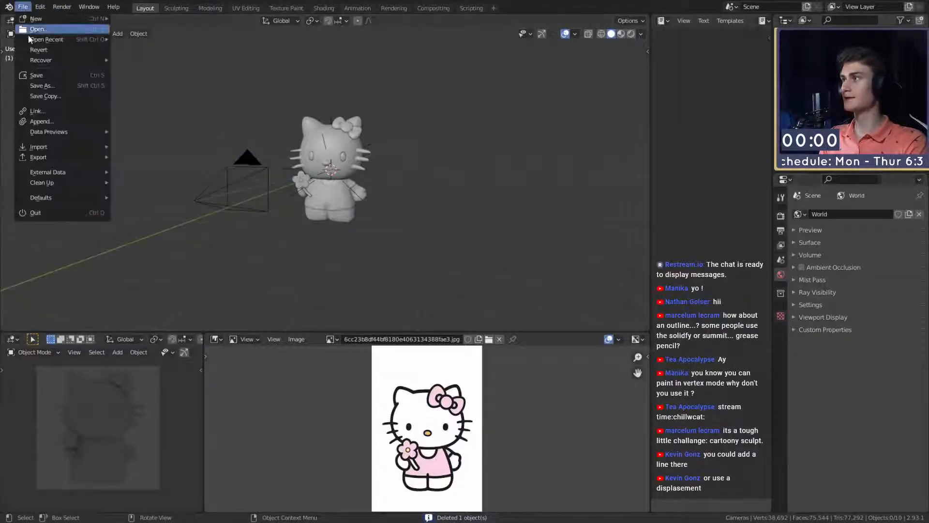
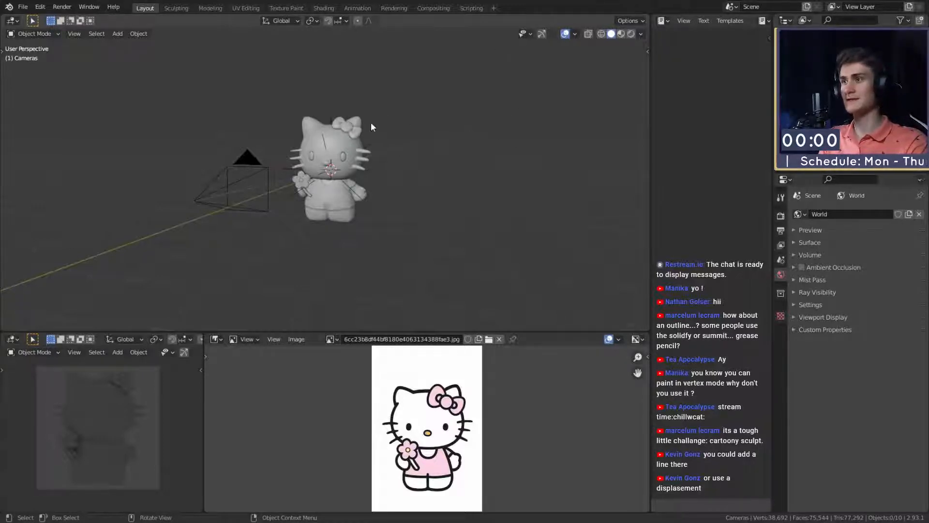
- Set the transform pivot to the 3D cursor and rotate the small 500 W area light freely around the figure
{"action": "scroll", "coordinate": [359, 232], "scroll_direction": "down", "scroll_amount": 4}
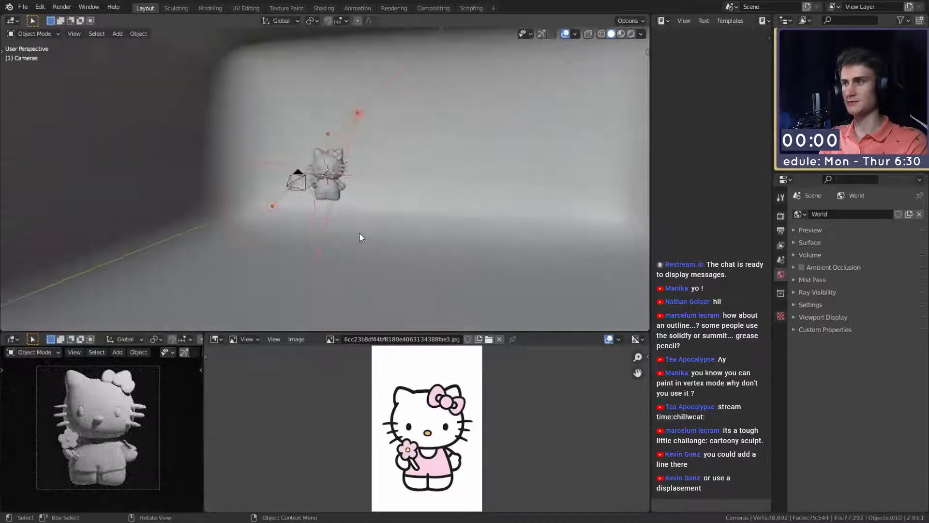
{"action": "scroll", "coordinate": [359, 232], "scroll_direction": "up", "scroll_amount": 3}
{"action": "middle_click_drag", "start_coordinate": [359, 232], "coordinate": [359, 186]}
{"action": "scroll", "coordinate": [382, 237], "scroll_direction": "down", "scroll_amount": 4}
{"action": "scroll", "coordinate": [382, 236], "scroll_direction": "up", "scroll_amount": 3}
{"action": "left_click", "coordinate": [351, 146]}
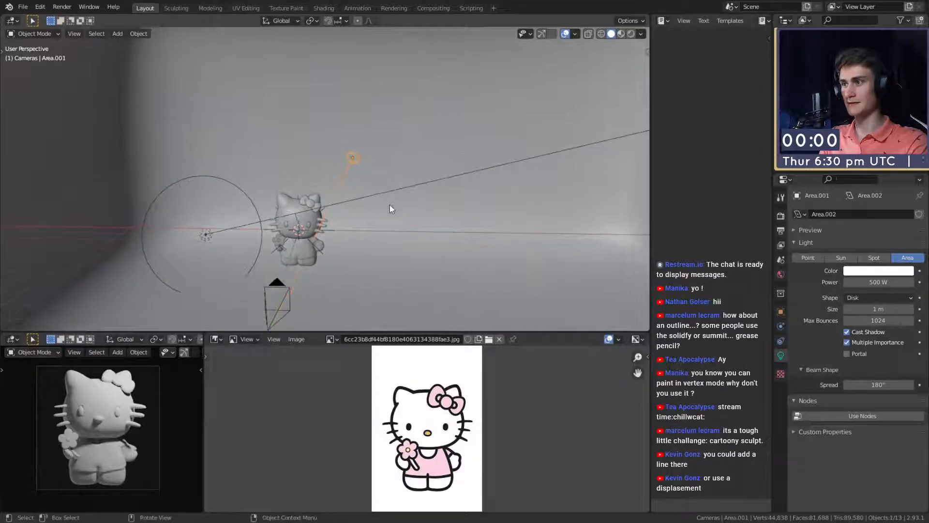
{"action": "scroll", "coordinate": [390, 205], "scroll_direction": "down", "scroll_amount": 3}
{"action": "scroll", "coordinate": [390, 215], "scroll_direction": "up", "scroll_amount": 2}
{"action": "middle_click_drag", "start_coordinate": [391, 216], "coordinate": [383, 241]}
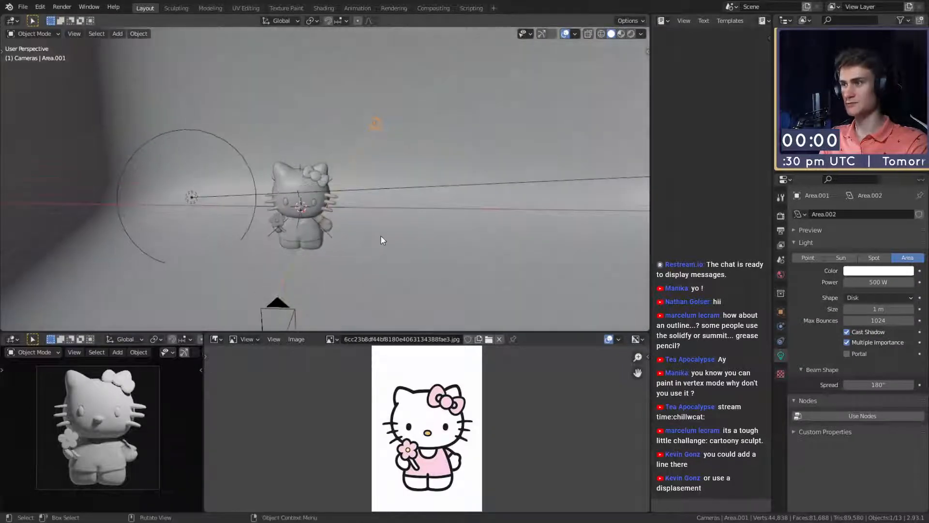
{"action": "middle_click_drag", "start_coordinate": [469, 173], "coordinate": [415, 164]}
{"action": "left_click", "coordinate": [310, 20]}
{"action": "left_click", "coordinate": [360, 44]}
{"action": "key", "text": "r"}
{"action": "key", "text": "r"}
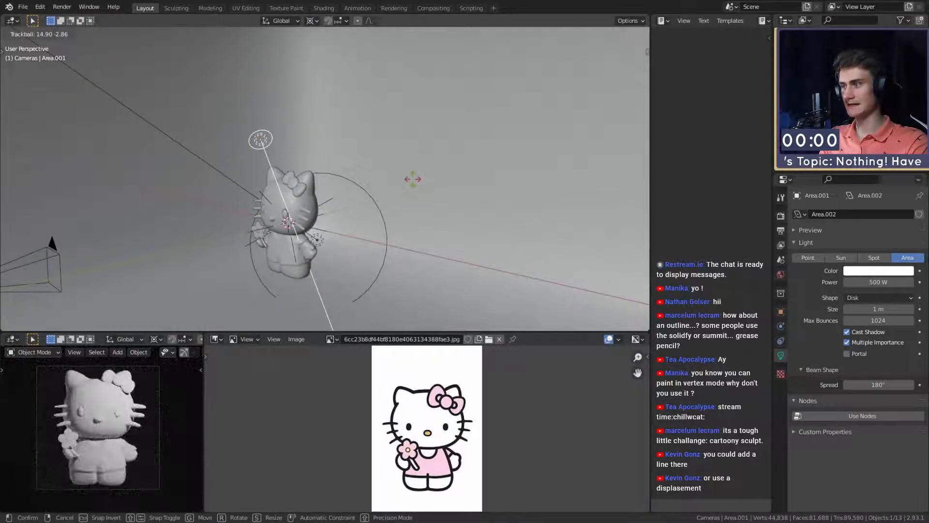
{"action": "left_click", "coordinate": [413, 178]}
- Rotate the 1000 W area light around the figure about the global Z axis
{"action": "middle_click_drag", "start_coordinate": [413, 179], "coordinate": [433, 234]}
{"action": "left_click", "coordinate": [186, 226]}
{"action": "key", "text": "r"}
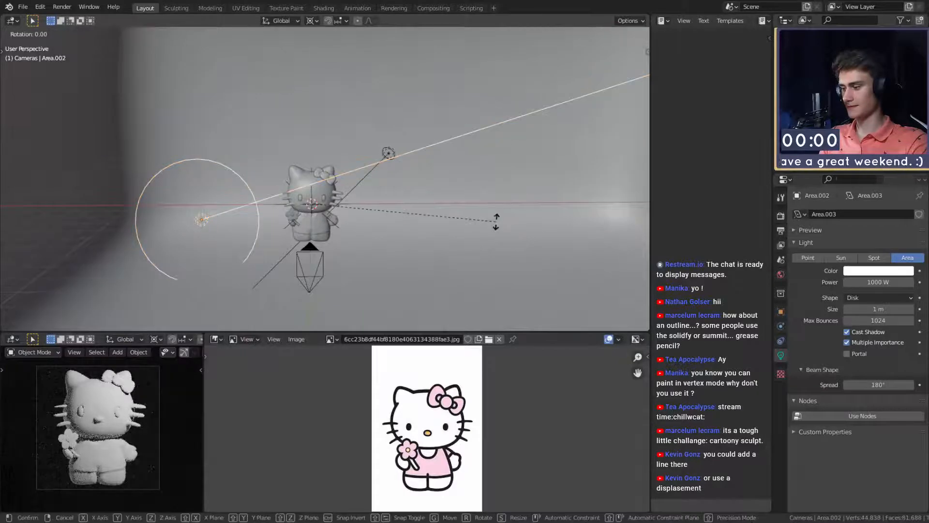
{"action": "key", "text": "z"}
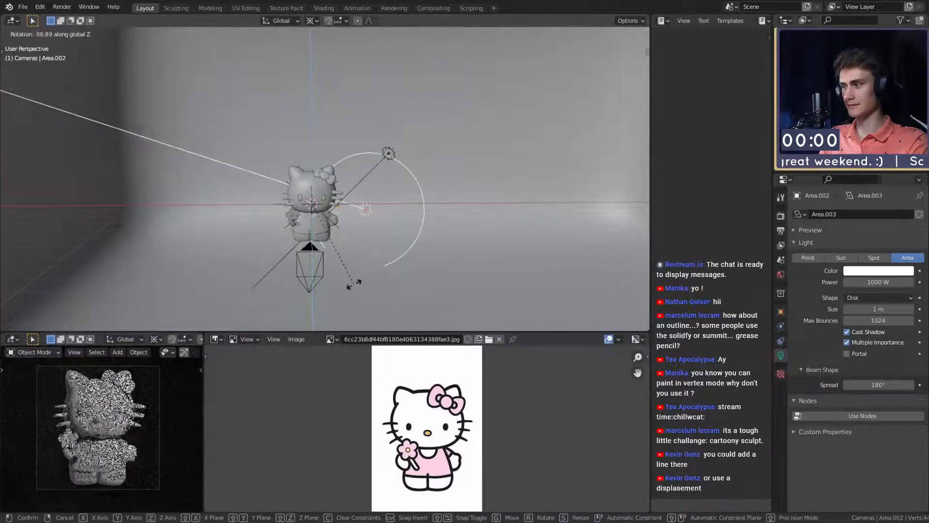
{"action": "left_click", "coordinate": [418, 267]}
- Resize the 1000 W area light about the 3D cursor
{"action": "middle_click_drag", "start_coordinate": [418, 268], "coordinate": [388, 181]}
{"action": "scroll", "coordinate": [414, 216], "scroll_direction": "down", "scroll_amount": 1}
{"action": "key", "text": "s"}
{"action": "left_click", "coordinate": [463, 223]}
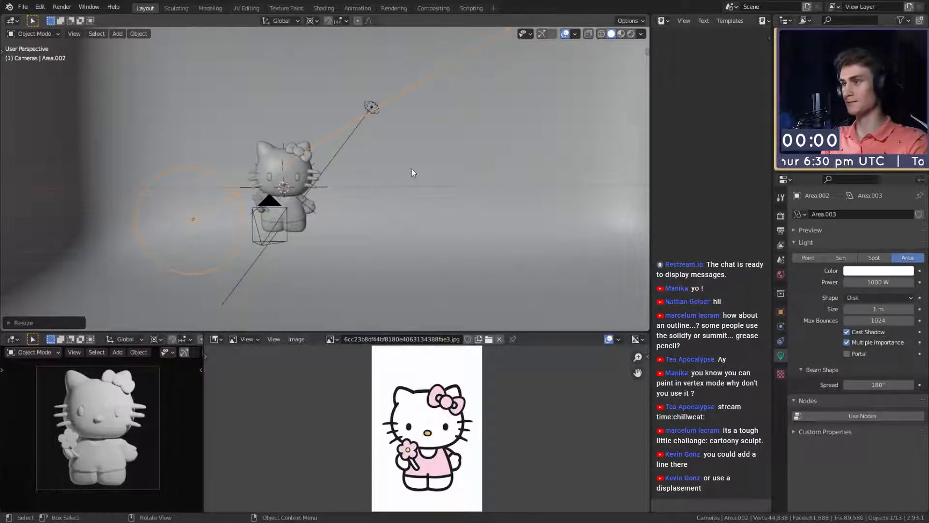
- Select the figure's body mesh and save the scene
{"action": "middle_click_drag", "start_coordinate": [413, 173], "coordinate": [397, 228]}
{"action": "scroll", "coordinate": [397, 228], "scroll_direction": "up", "scroll_amount": 3}
{"action": "left_click", "coordinate": [339, 230]}
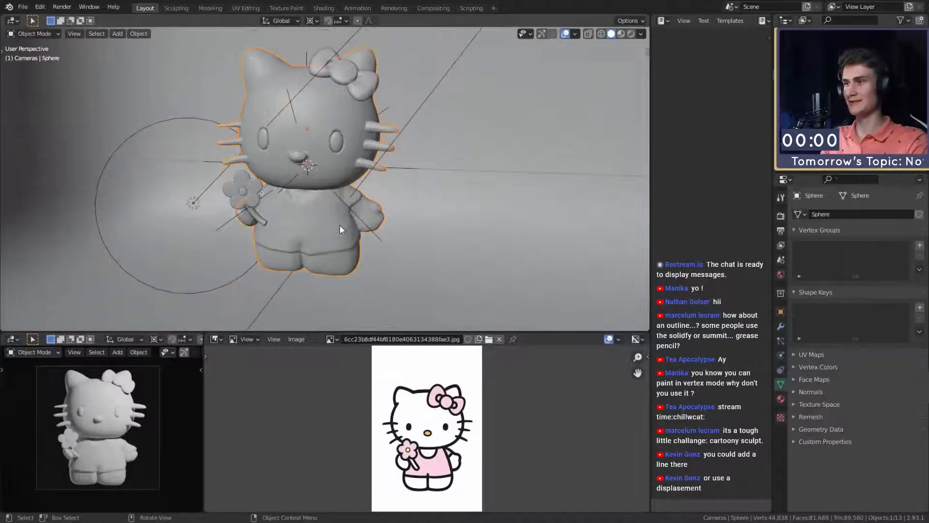
{"action": "left_click", "coordinate": [23, 7]}
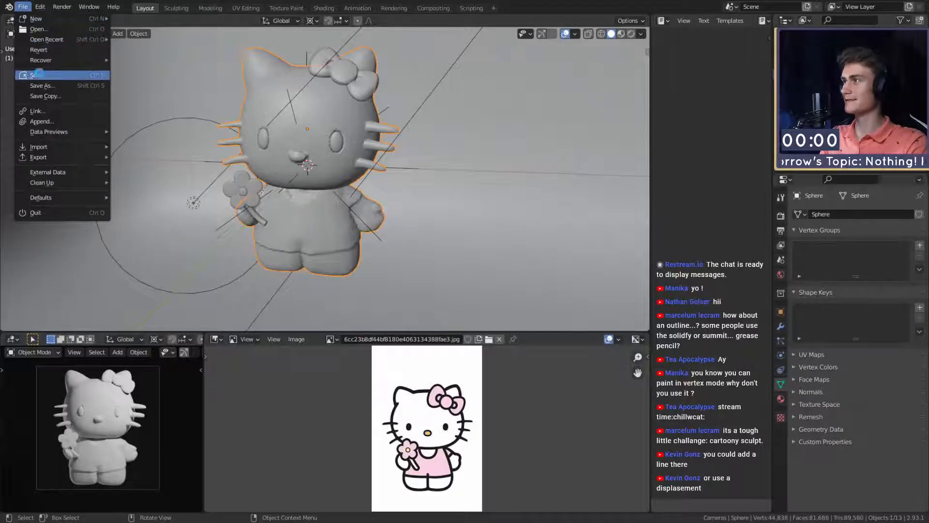
{"action": "left_click", "coordinate": [36, 75]}
{"action": "left_click", "coordinate": [23, 7]}
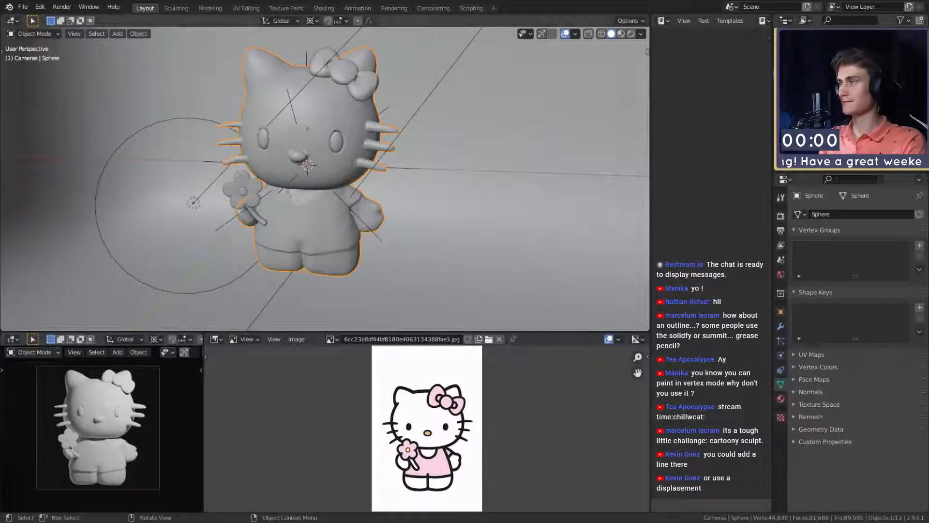
{"action": "left_click", "coordinate": [23, 7]}
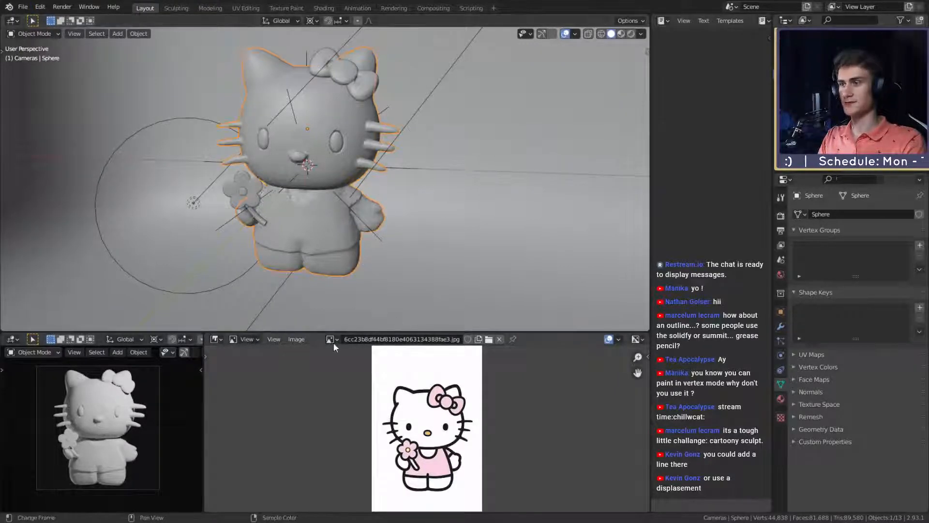
- Change the reference image area to the Shader Editor and assign the existing Material.003 to the body
{"action": "key", "text": "shift+F3"}
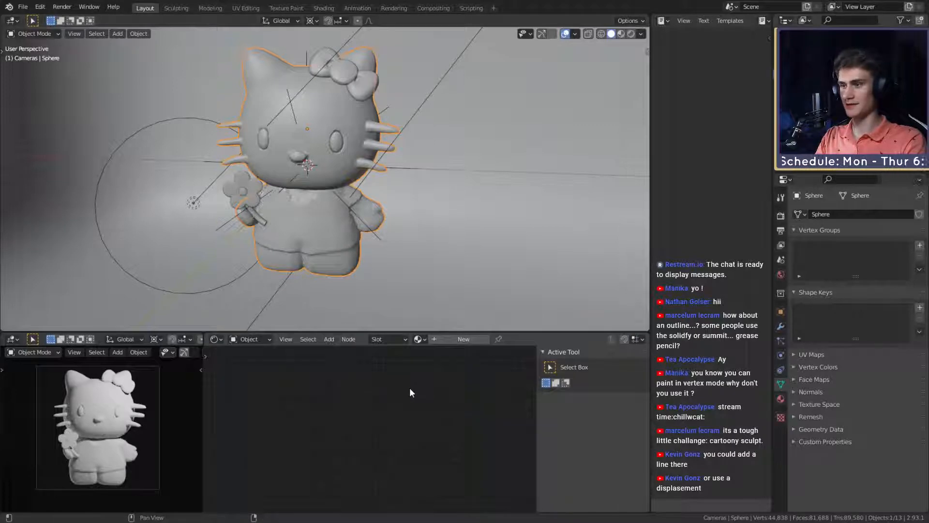
{"action": "left_click", "coordinate": [427, 341]}
{"action": "left_click", "coordinate": [438, 363]}
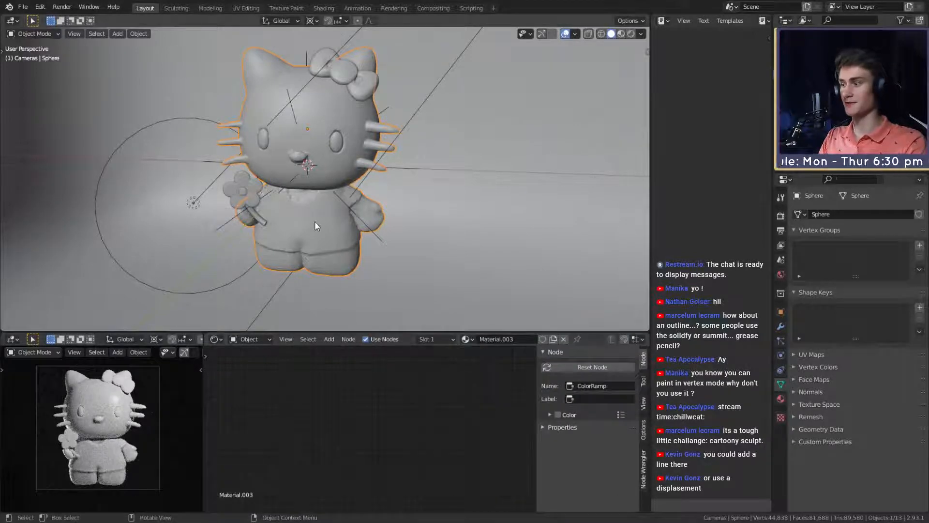
- Move the white stop of the body material's ColorRamp to position 0.505
{"action": "scroll", "coordinate": [315, 221], "scroll_direction": "down", "scroll_amount": 3}
{"action": "scroll", "coordinate": [390, 193], "scroll_direction": "down", "scroll_amount": 2}
{"action": "scroll", "coordinate": [407, 228], "scroll_direction": "down", "scroll_amount": 6}
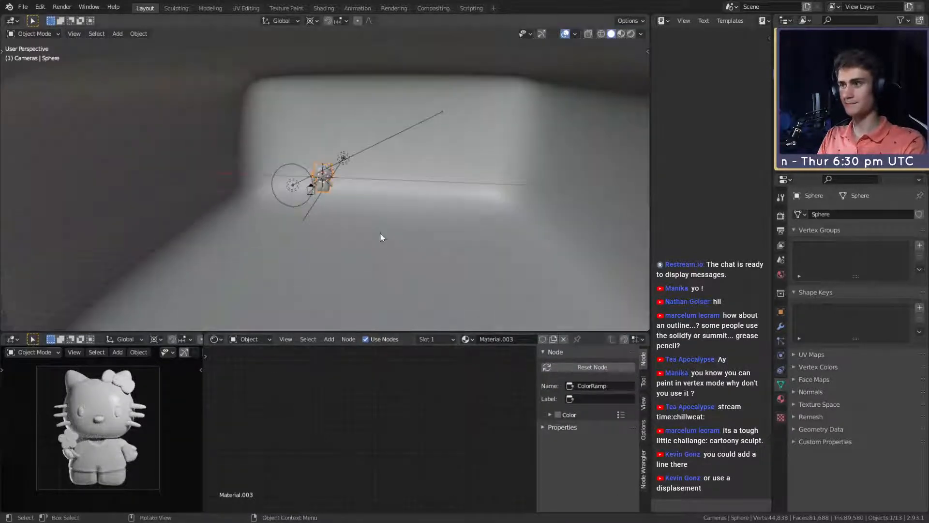
{"action": "scroll", "coordinate": [381, 234], "scroll_direction": "up", "scroll_amount": 7}
{"action": "scroll", "coordinate": [284, 437], "scroll_direction": "down", "scroll_amount": 3}
{"action": "scroll", "coordinate": [336, 437], "scroll_direction": "up", "scroll_amount": 5}
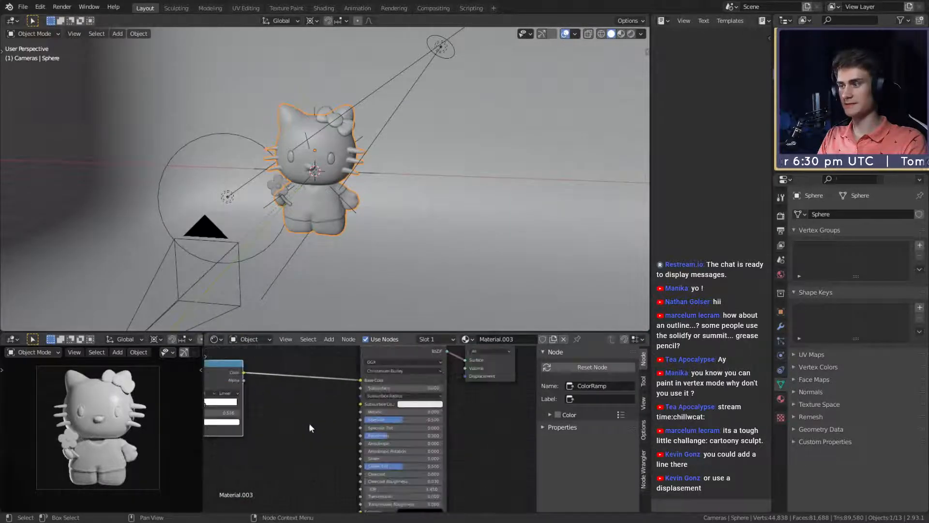
{"action": "scroll", "coordinate": [424, 431], "scroll_direction": "up", "scroll_amount": 3}
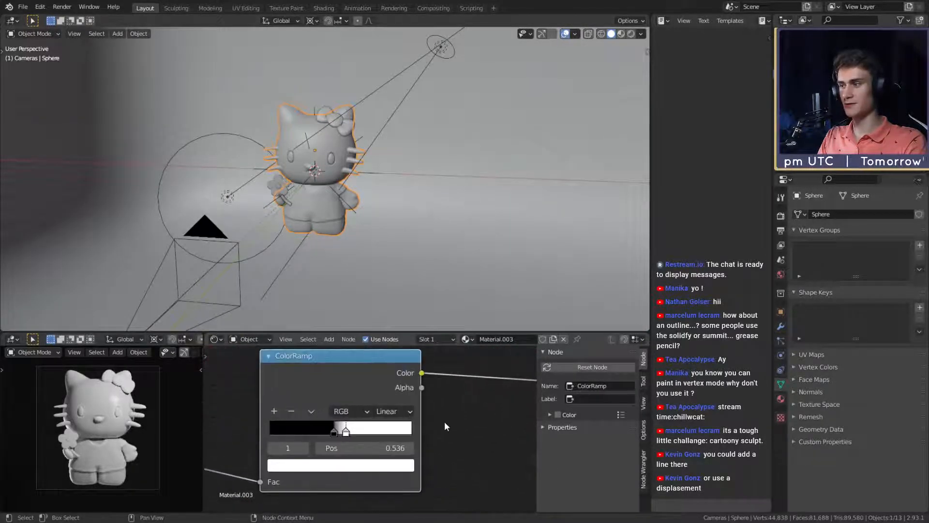
{"action": "scroll", "coordinate": [445, 424], "scroll_direction": "up", "scroll_amount": 2}
{"action": "mouse_move", "coordinate": [363, 410]}
{"action": "left_mouse_down"}
{"action": "mouse_move", "coordinate": [377, 411]}
{"action": "mouse_move", "coordinate": [354, 409]}
{"action": "mouse_move", "coordinate": [382, 415]}
{"action": "mouse_move", "coordinate": [365, 408]}
{"action": "mouse_move", "coordinate": [374, 413]}
{"action": "left_mouse_up"}
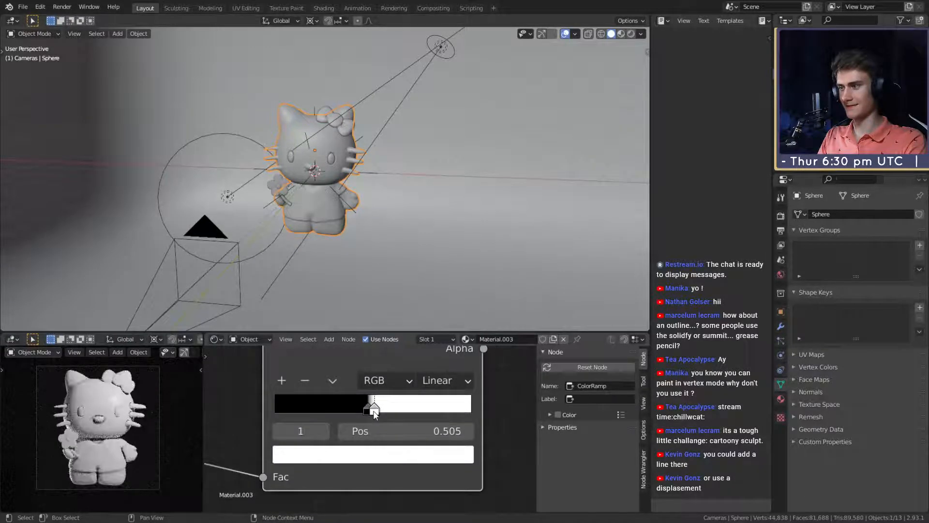
- Give the eye beneath the bow a new material with a black base color and roughness 0
{"action": "left_click", "coordinate": [393, 181]}
{"action": "scroll", "coordinate": [390, 222], "scroll_direction": "up", "scroll_amount": 4}
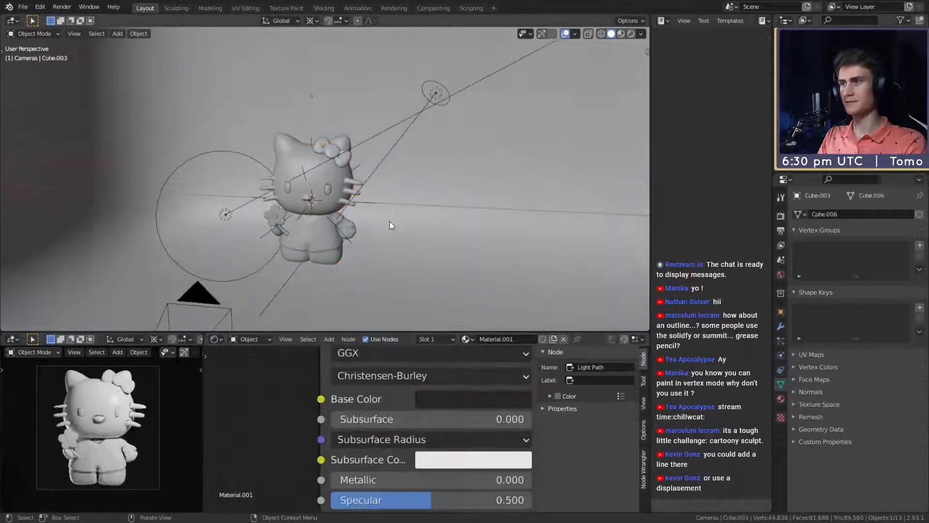
{"action": "left_click", "coordinate": [333, 201]}
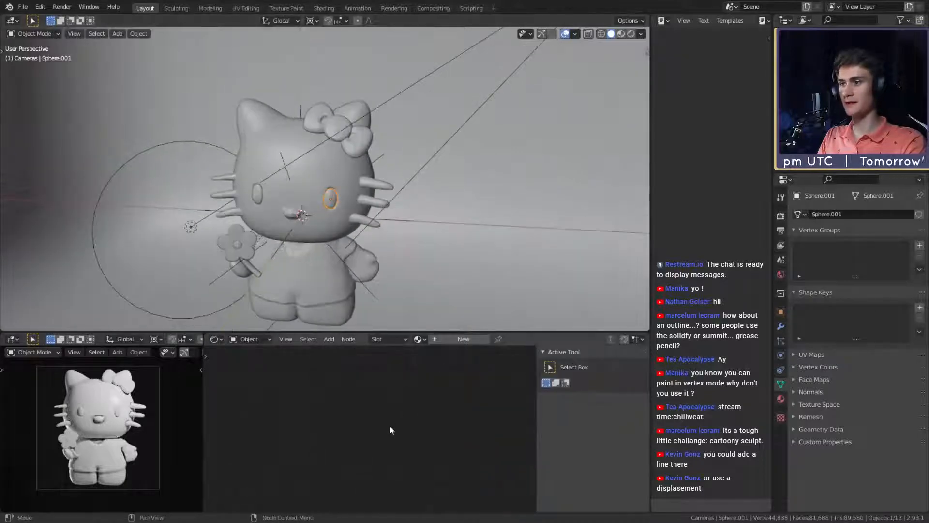
{"action": "left_click", "coordinate": [447, 342]}
{"action": "middle_click_drag", "start_coordinate": [423, 430], "coordinate": [397, 412]}
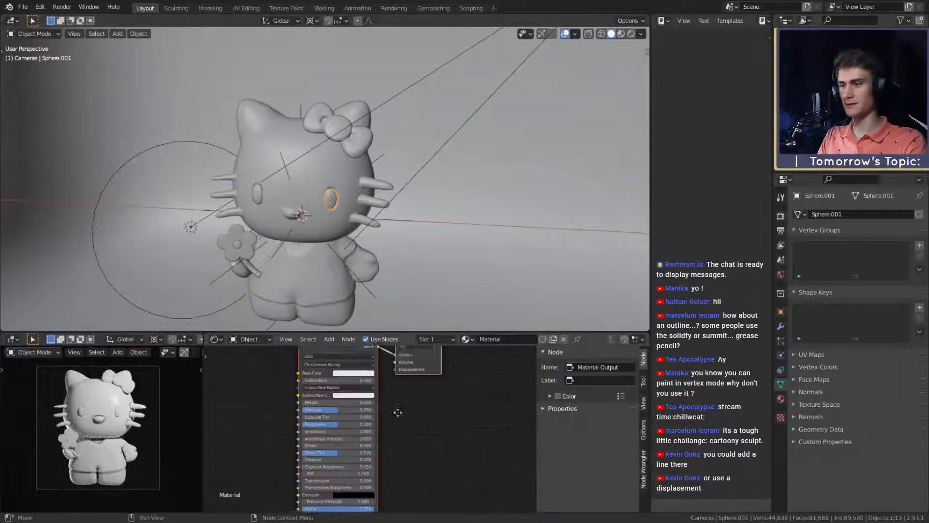
{"action": "scroll", "coordinate": [397, 412], "scroll_direction": "up", "scroll_amount": 2}
{"action": "left_click", "coordinate": [380, 385]}
{"action": "left_click_drag", "start_coordinate": [431, 275], "coordinate": [458, 327]}
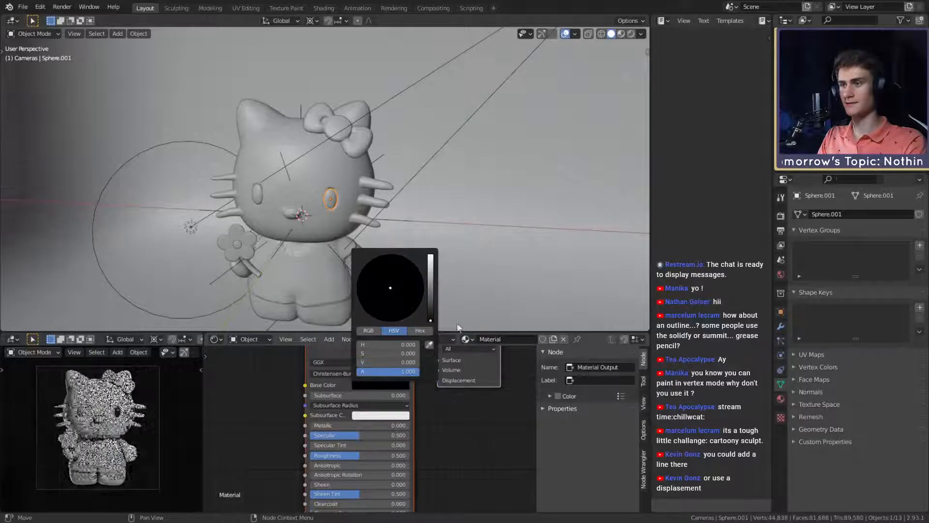
{"action": "middle_click_drag", "start_coordinate": [468, 417], "coordinate": [469, 388]}
{"action": "left_click_drag", "start_coordinate": [386, 427], "coordinate": [324, 427]}
{"action": "middle_click_drag", "start_coordinate": [470, 410], "coordinate": [488, 470]}
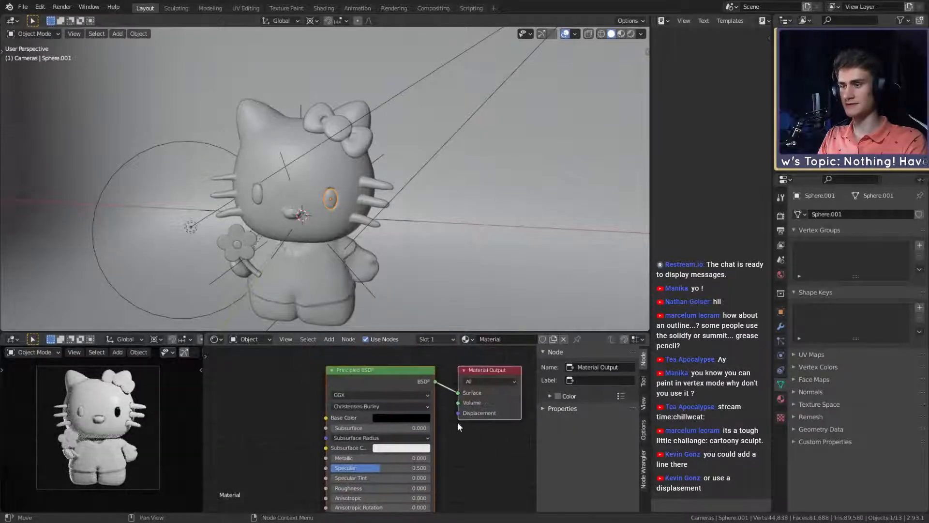
- Assign the existing black eye material to the other eye
{"action": "middle_click_drag", "start_coordinate": [296, 200], "coordinate": [320, 187]}
{"action": "left_click", "coordinate": [280, 187]}
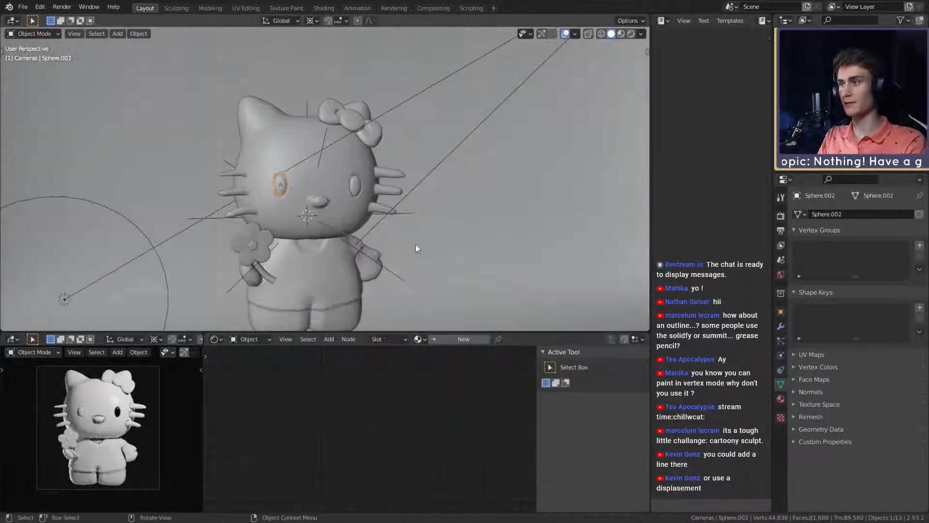
{"action": "left_click", "coordinate": [420, 339]}
{"action": "left_click", "coordinate": [438, 357]}
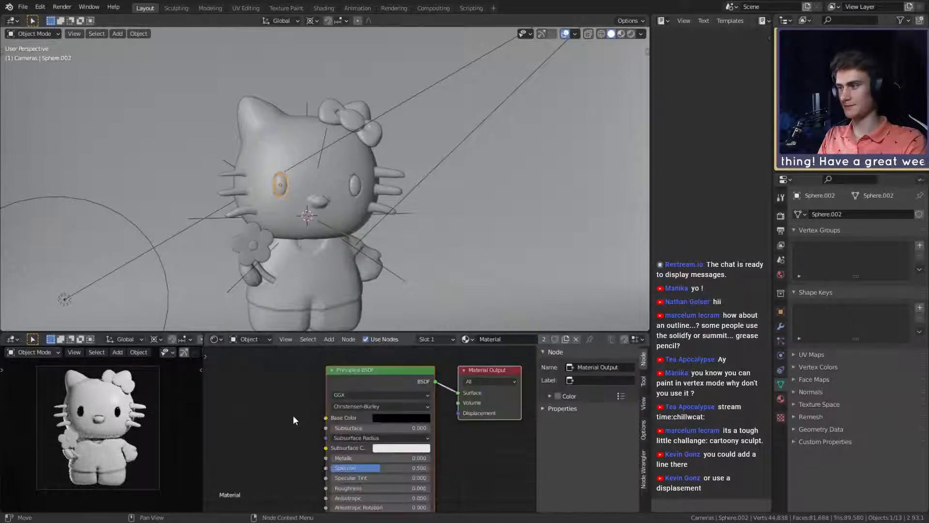
- Give the flower petals a new material with a light grey base color and roughness 0.782
{"action": "scroll", "coordinate": [359, 239], "scroll_direction": "down", "scroll_amount": 7}
{"action": "scroll", "coordinate": [374, 254], "scroll_direction": "up", "scroll_amount": 2}
{"action": "middle_click_drag", "start_coordinate": [373, 255], "coordinate": [278, 211]}
{"action": "scroll", "coordinate": [363, 235], "scroll_direction": "up", "scroll_amount": 6}
{"action": "left_click", "coordinate": [276, 211]}
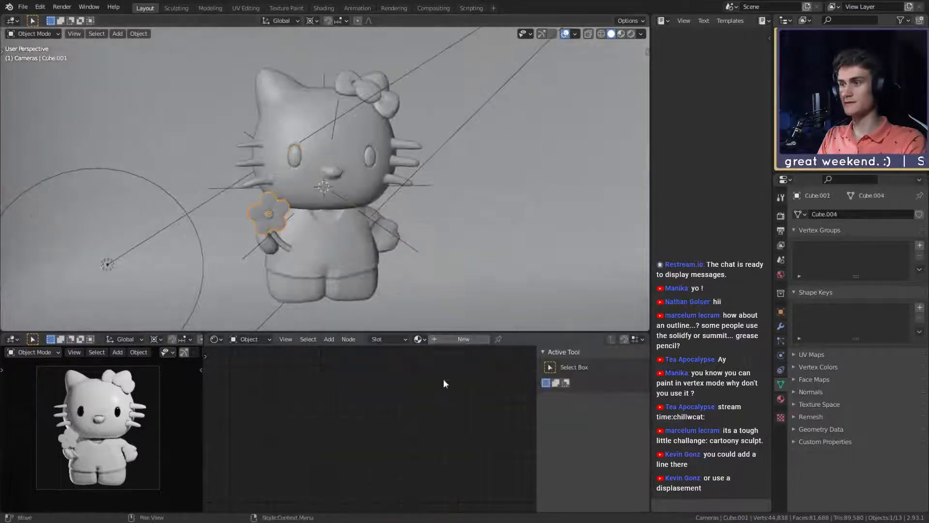
{"action": "left_click", "coordinate": [446, 341]}
{"action": "left_click", "coordinate": [393, 417]}
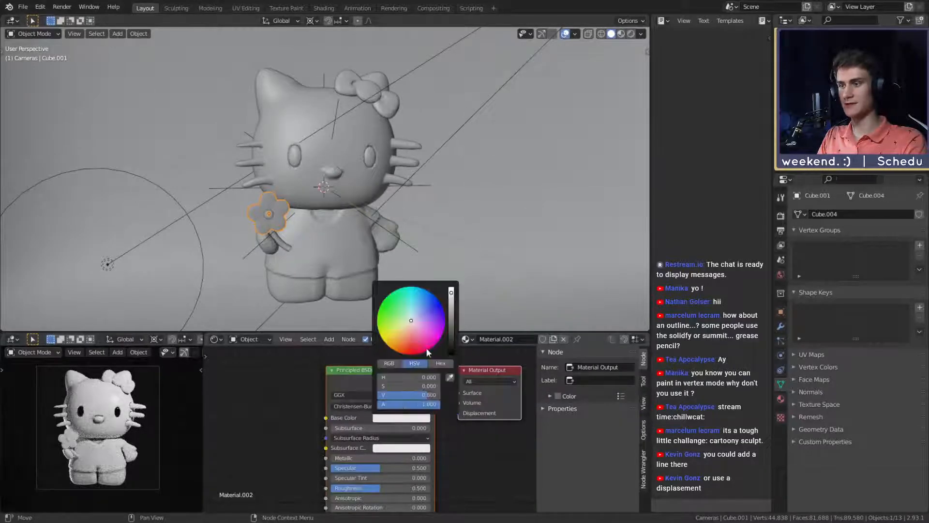
{"action": "left_click_drag", "start_coordinate": [451, 296], "coordinate": [451, 307]}
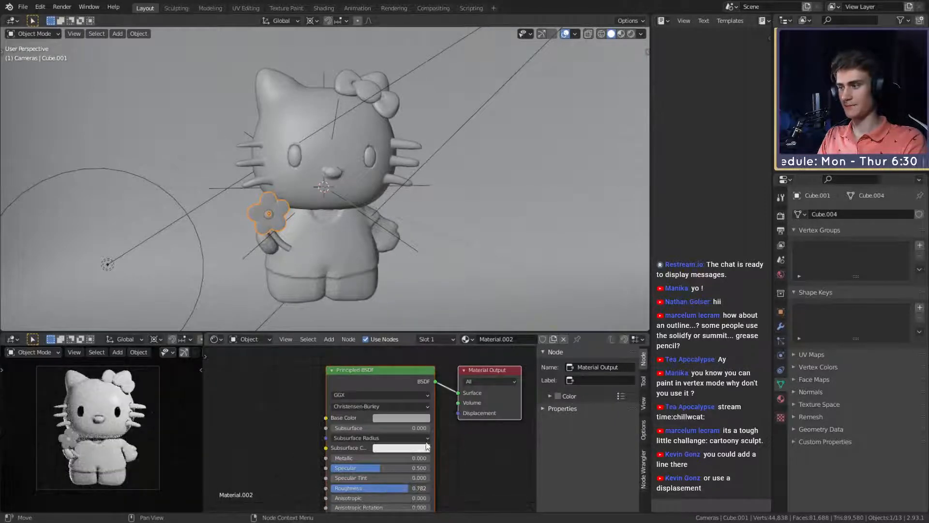
- Select the flower's center and save the scene
{"action": "key", "text": "KP_Decimal"}
{"action": "left_click", "coordinate": [354, 198]}
{"action": "scroll", "coordinate": [449, 268], "scroll_direction": "down", "scroll_amount": 10}
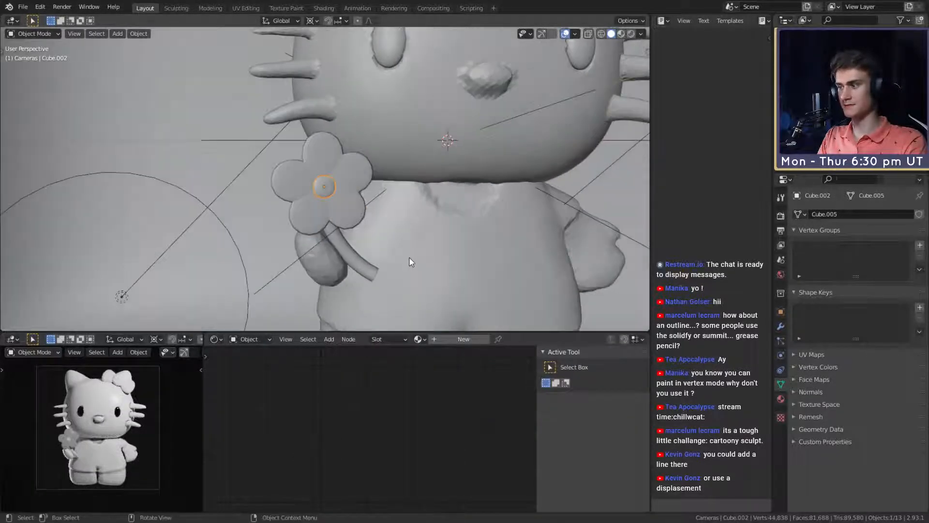
{"action": "left_click", "coordinate": [23, 7]}
{"action": "left_click", "coordinate": [36, 78]}
- Set the size of the 500 W disk area light above the figure to 2.4 m
{"action": "scroll", "coordinate": [347, 234], "scroll_direction": "down", "scroll_amount": 2}
{"action": "scroll", "coordinate": [369, 236], "scroll_direction": "up", "scroll_amount": 2}
{"action": "middle_click_drag", "start_coordinate": [358, 218], "coordinate": [358, 240]}
{"action": "scroll", "coordinate": [367, 235], "scroll_direction": "down", "scroll_amount": 4}
{"action": "left_click", "coordinate": [363, 160]}
{"action": "middle_click_drag", "start_coordinate": [421, 185], "coordinate": [382, 206]}
{"action": "left_click_drag", "start_coordinate": [871, 308], "coordinate": [911, 309]}
- Trackball-rotate the 2.4 m area light around the figure to a position above its head
{"action": "key", "text": "r"}
{"action": "key", "text": "r"}
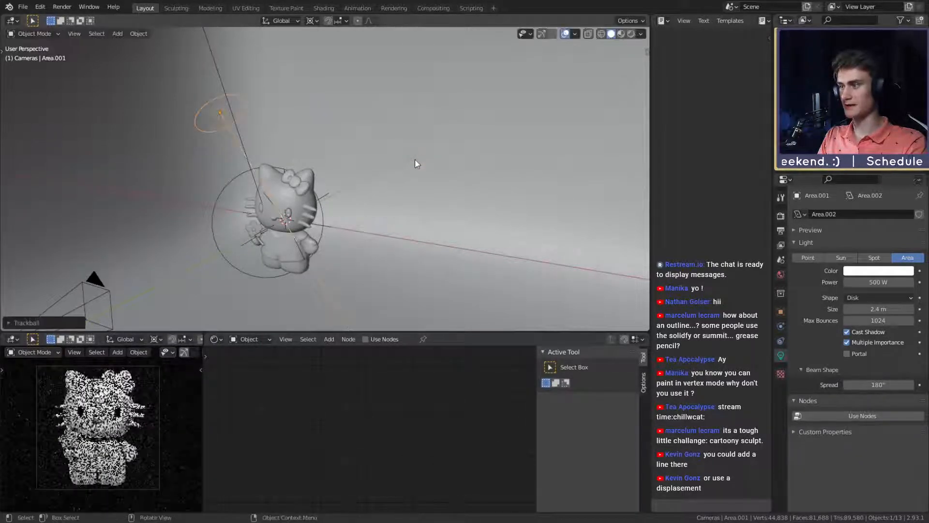
{"action": "left_click", "coordinate": [360, 112]}
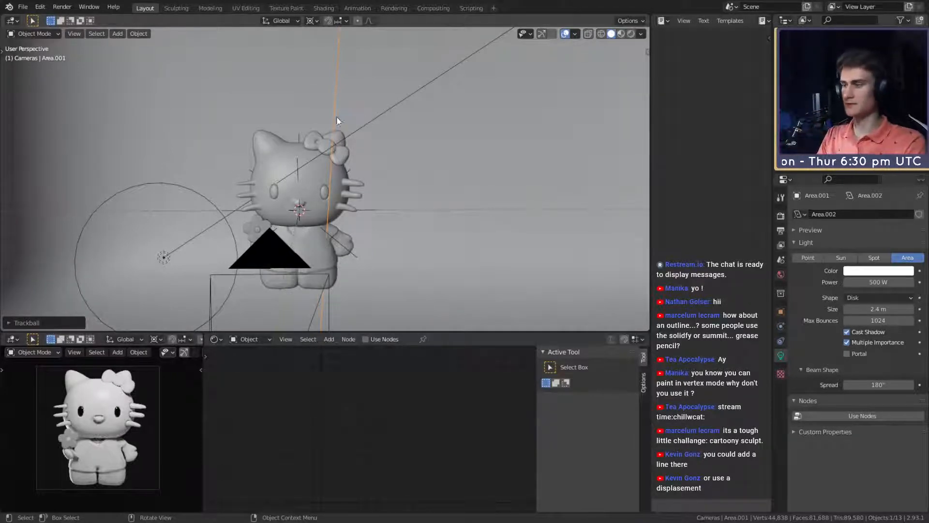
- Check the figure up close in the rendered camera preview and save the scene
{"action": "scroll", "coordinate": [337, 120], "scroll_direction": "up", "scroll_amount": 4}
{"action": "scroll", "coordinate": [68, 469], "scroll_direction": "up", "scroll_amount": 2}
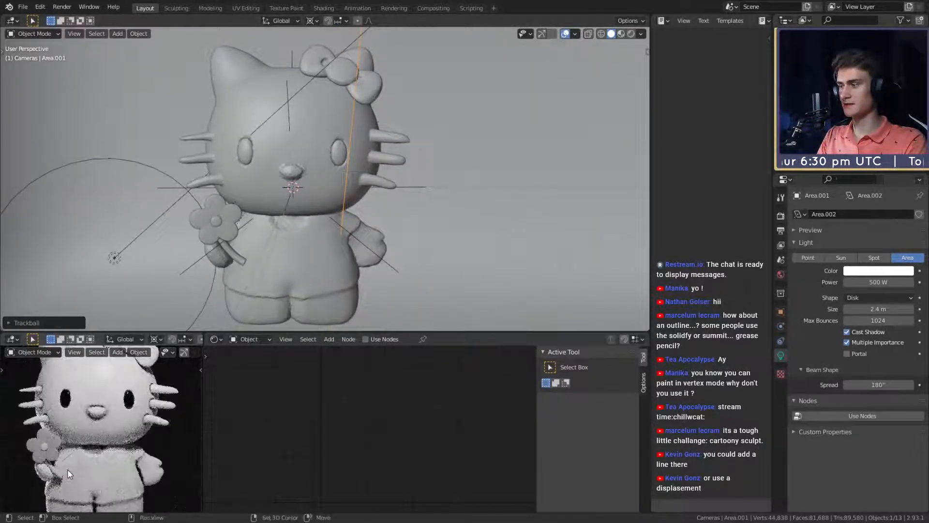
{"action": "middle_click_drag", "start_coordinate": [68, 469], "coordinate": [73, 468]}
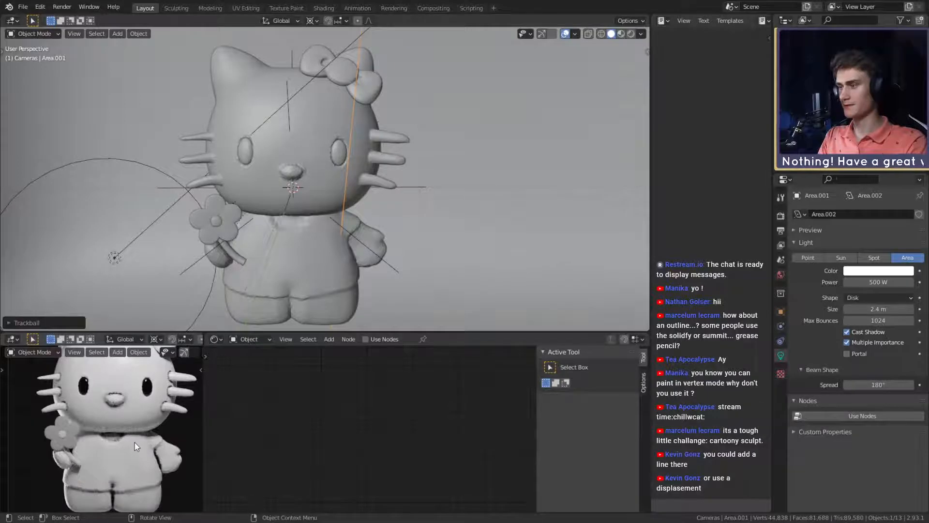
{"action": "scroll", "coordinate": [135, 442], "scroll_direction": "down", "scroll_amount": 3}
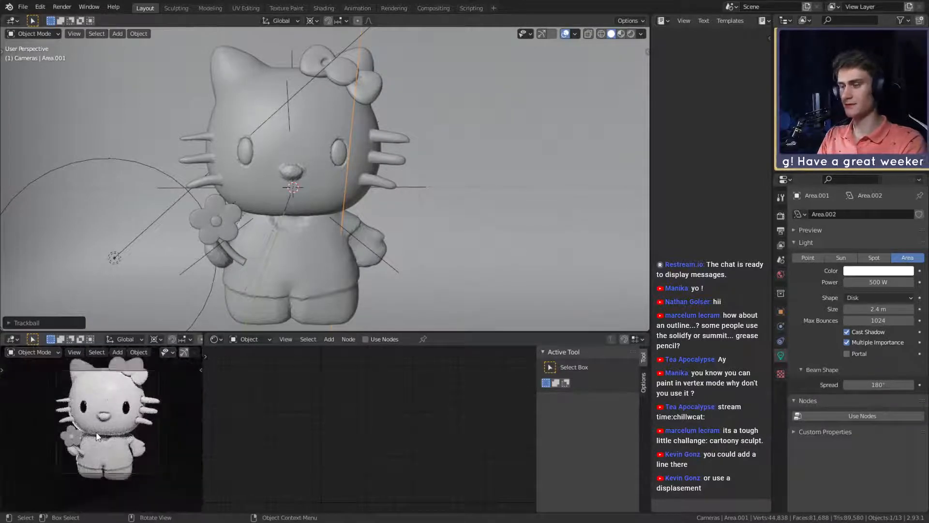
{"action": "scroll", "coordinate": [320, 230], "scroll_direction": "down", "scroll_amount": 5}
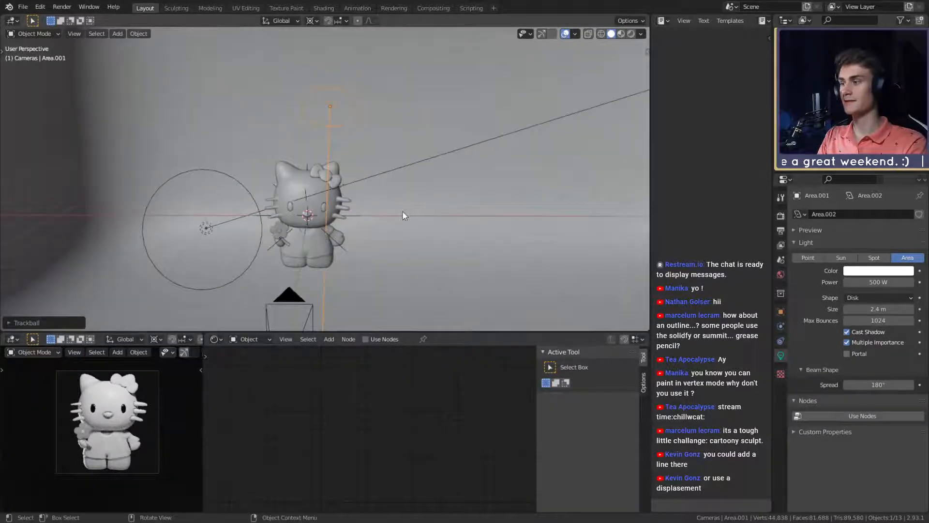
{"action": "left_click", "coordinate": [22, 7]}
{"action": "left_click", "coordinate": [39, 79]}
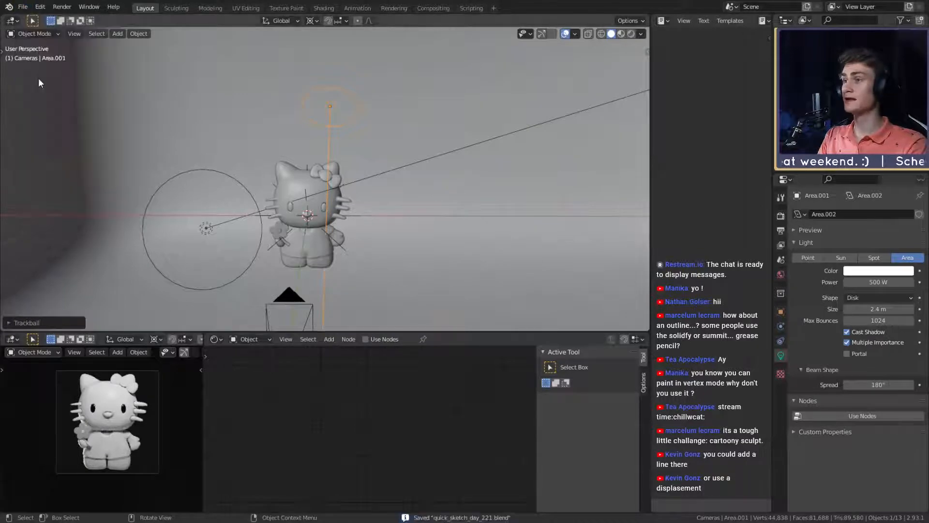
- Rotate the 1000 W area light about -88° around the global Z axis, to the figure's other side
{"action": "middle_click_drag", "start_coordinate": [329, 170], "coordinate": [363, 182]}
{"action": "left_click", "coordinate": [156, 207]}
{"action": "middle_click_drag", "start_coordinate": [340, 213], "coordinate": [347, 216]}
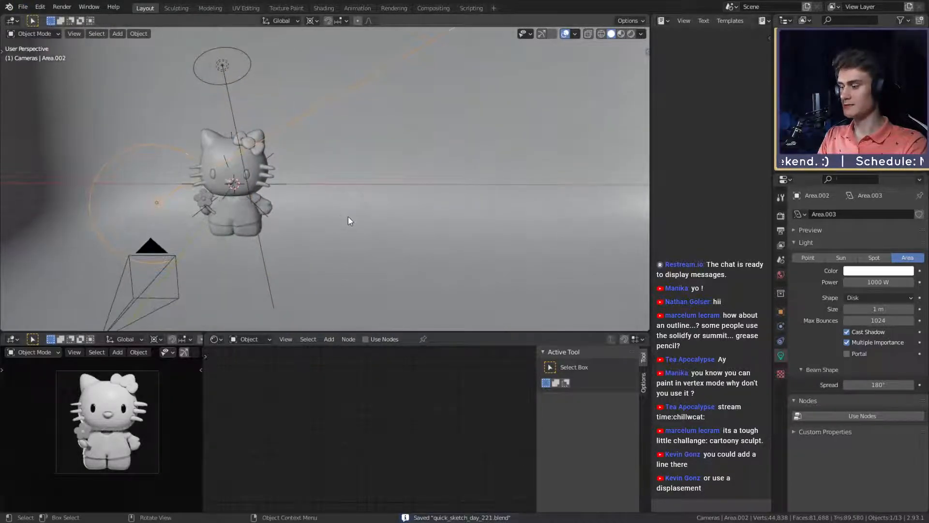
{"action": "key", "text": "r"}
{"action": "key", "text": "z"}
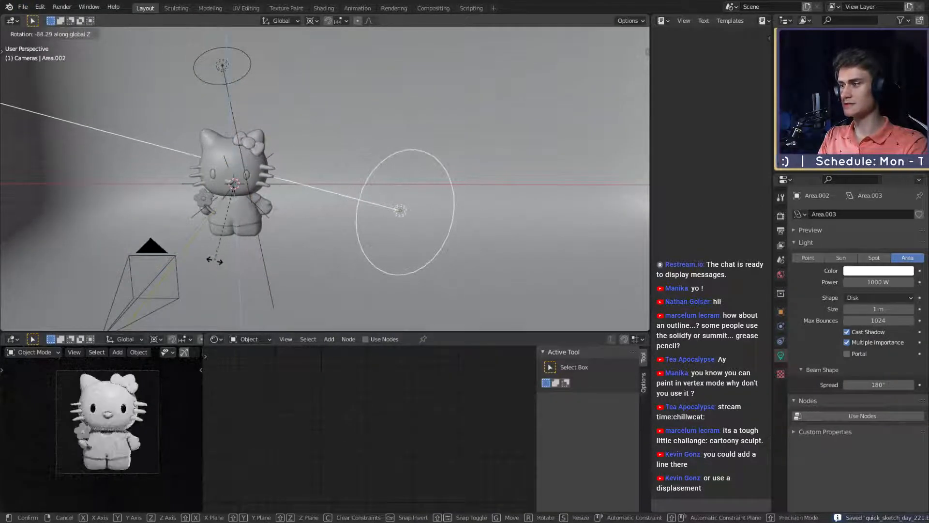
{"action": "left_click", "coordinate": [214, 261]}
- Rotate the 1000 W area light slightly around the global Y axis to raise it beside the figure
{"action": "key", "text": "r"}
{"action": "key", "text": "y"}
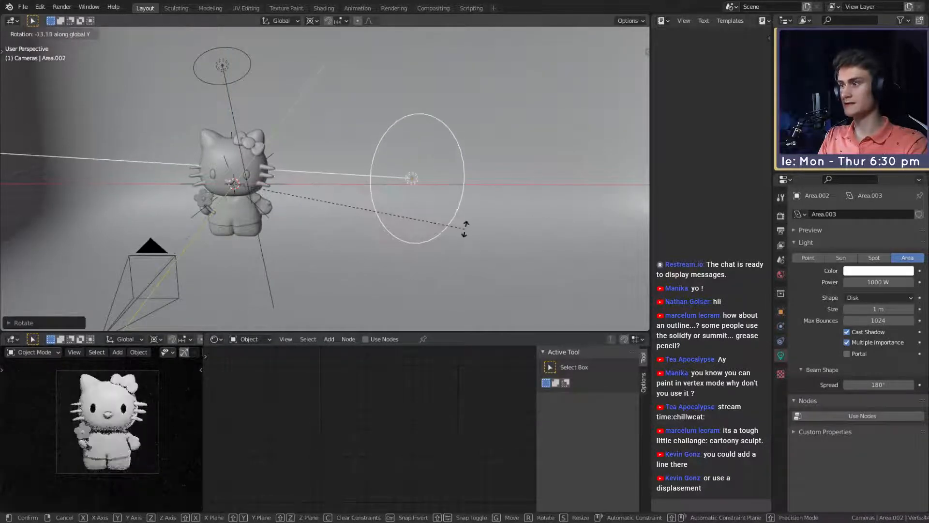
{"action": "left_click", "coordinate": [430, 243]}
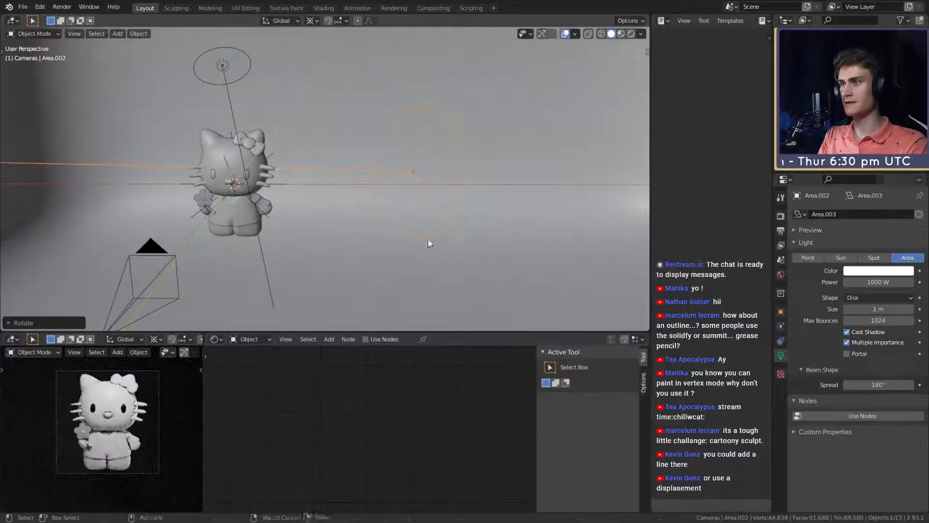
- Change the color of the 1000 W area light beside the figure to light pink
{"action": "middle_click_drag", "start_coordinate": [430, 243], "coordinate": [445, 236]}
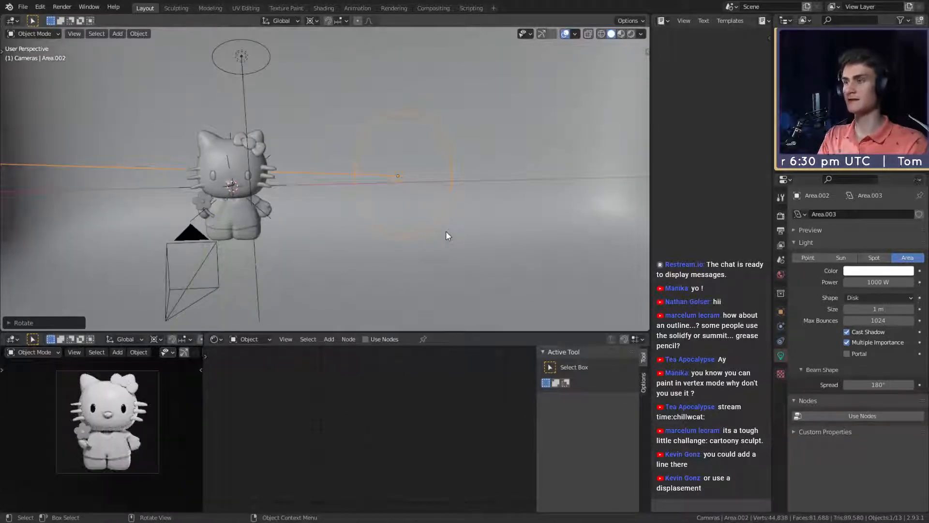
{"action": "middle_click_drag", "start_coordinate": [442, 210], "coordinate": [416, 227]}
{"action": "left_click", "coordinate": [878, 270]}
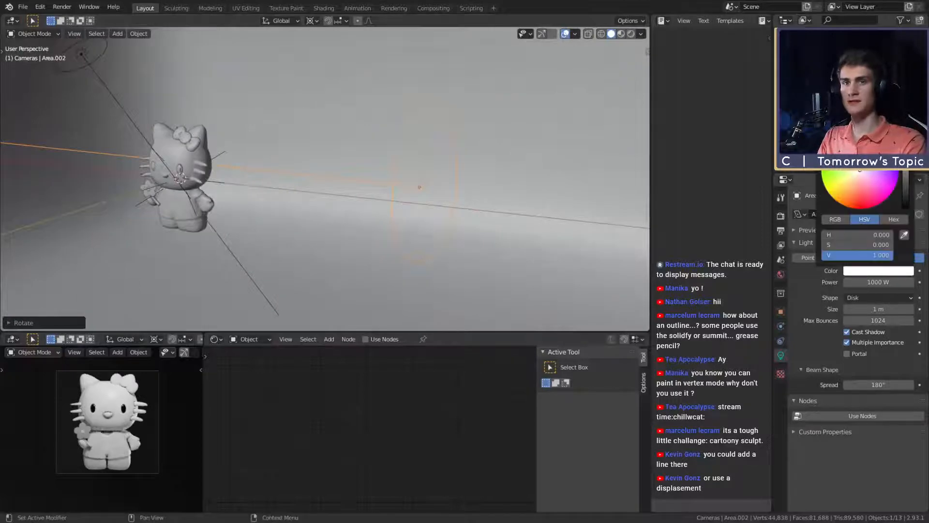
{"action": "left_click_drag", "start_coordinate": [861, 175], "coordinate": [882, 194]}
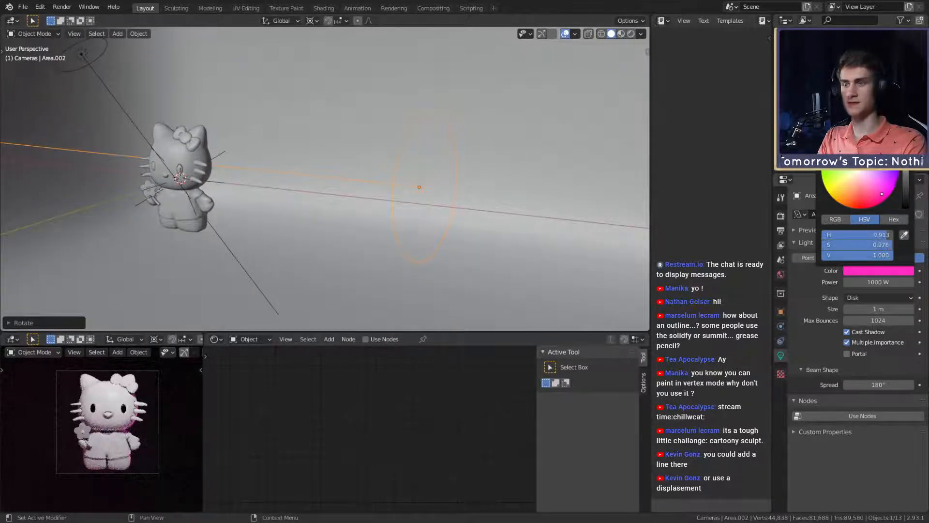
{"action": "left_click_drag", "start_coordinate": [882, 193], "coordinate": [871, 181]}
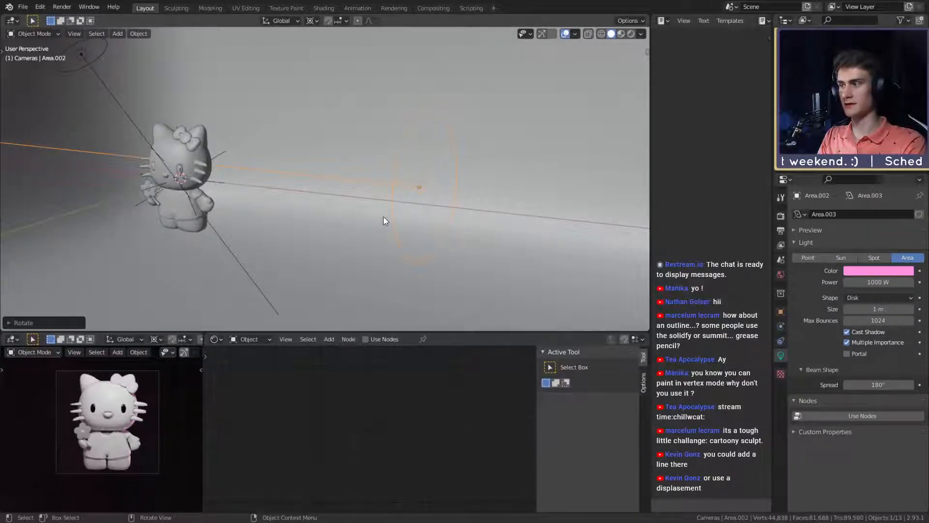
- Delete the curved backdrop behind the figure
{"action": "middle_click_drag", "start_coordinate": [329, 232], "coordinate": [361, 226]}
{"action": "left_click", "coordinate": [514, 201]}
{"action": "scroll", "coordinate": [484, 199], "scroll_direction": "down", "scroll_amount": 5}
{"action": "middle_click_drag", "start_coordinate": [403, 195], "coordinate": [417, 214]}
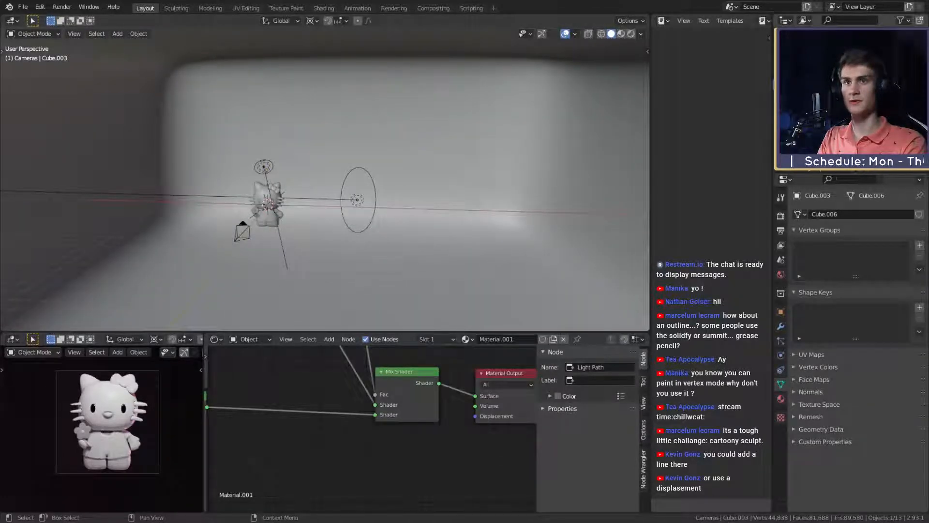
{"action": "key", "text": "Delete"}
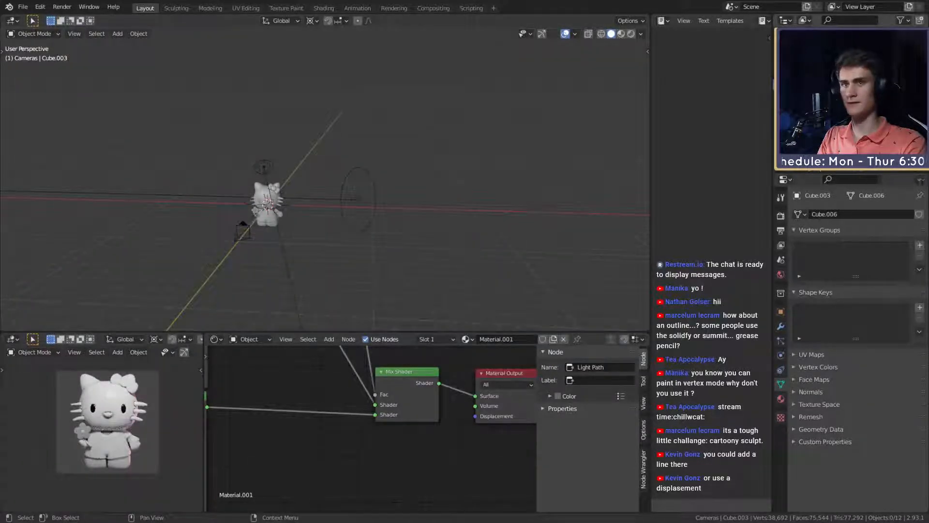
- Switch the shader editor from the object material to the world nodes and frame the Background nodes
{"action": "scroll", "coordinate": [380, 444], "scroll_direction": "down", "scroll_amount": 6}
{"action": "scroll", "coordinate": [334, 412], "scroll_direction": "up", "scroll_amount": 2}
{"action": "middle_click_drag", "start_coordinate": [334, 412], "coordinate": [367, 460]}
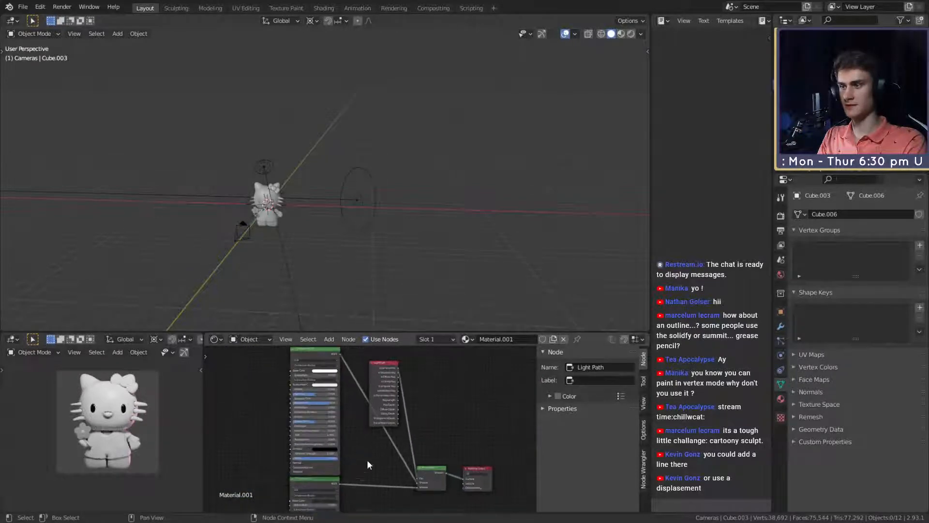
{"action": "left_click", "coordinate": [250, 339]}
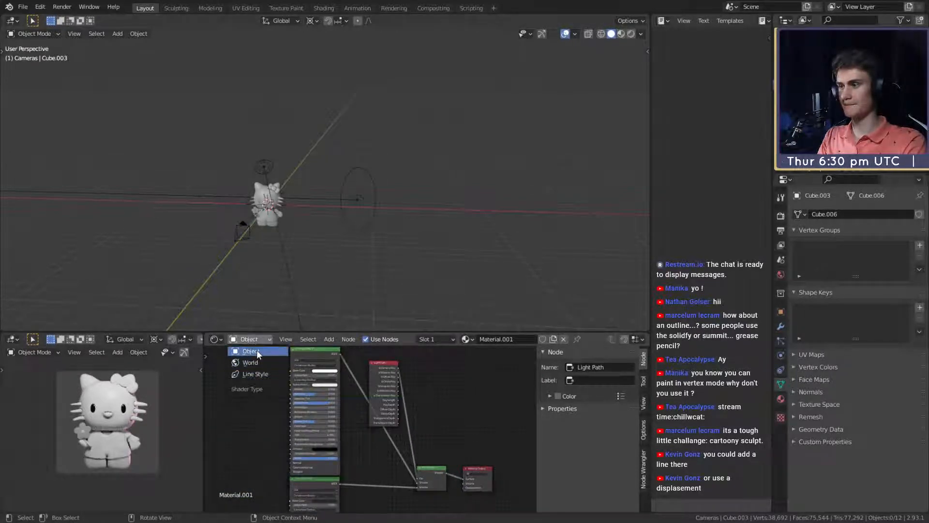
{"action": "left_click", "coordinate": [250, 362]}
{"action": "scroll", "coordinate": [345, 353], "scroll_direction": "up", "scroll_amount": 4}
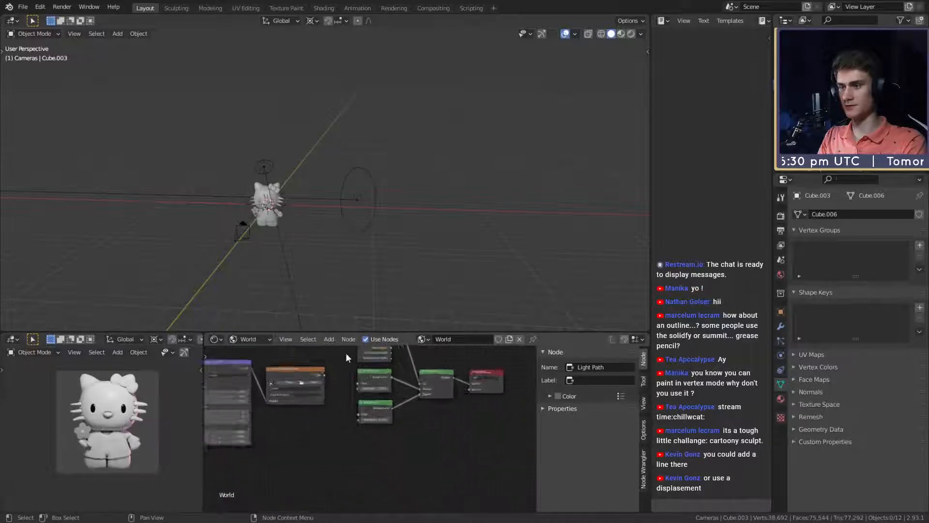
{"action": "middle_click_drag", "start_coordinate": [342, 360], "coordinate": [332, 441]}
- Darken the colors of both world Background nodes, setting the lower one's value to 0.005
{"action": "left_click", "coordinate": [382, 418]}
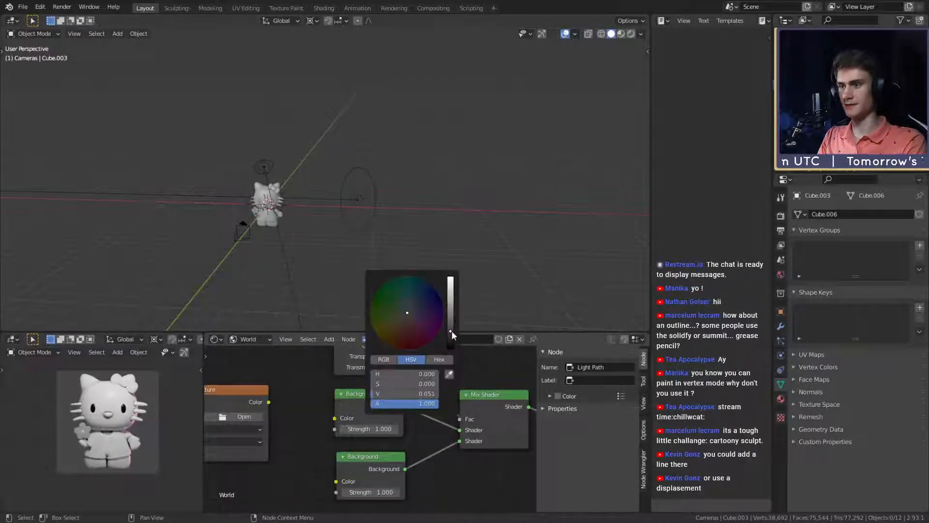
{"action": "left_click_drag", "start_coordinate": [451, 331], "coordinate": [451, 340]}
{"action": "left_click", "coordinate": [385, 479]}
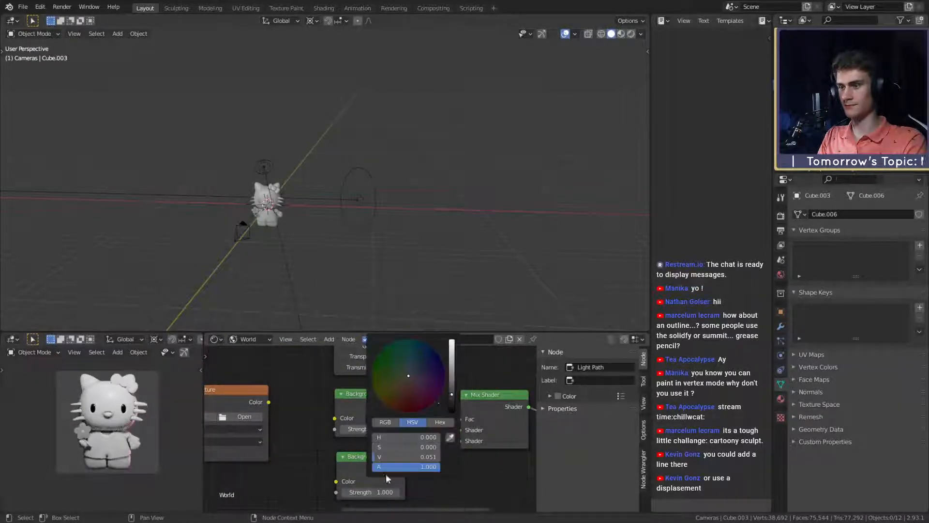
{"action": "left_click_drag", "start_coordinate": [451, 394], "coordinate": [452, 408]}
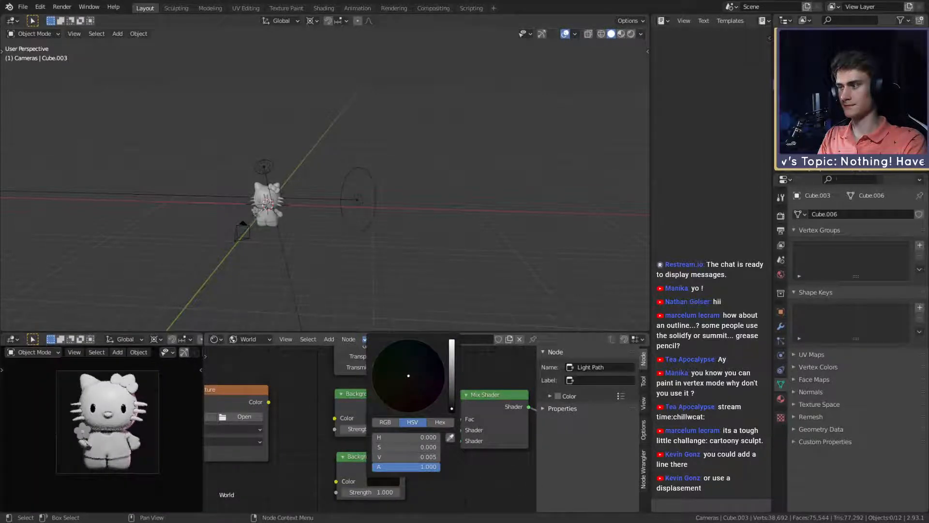
- Try a power of 5000 W on the pink area light and set it to 10000 W
{"action": "scroll", "coordinate": [357, 255], "scroll_direction": "up", "scroll_amount": 4}
{"action": "middle_click_drag", "start_coordinate": [357, 254], "coordinate": [417, 229]}
{"action": "left_click", "coordinate": [443, 229]}
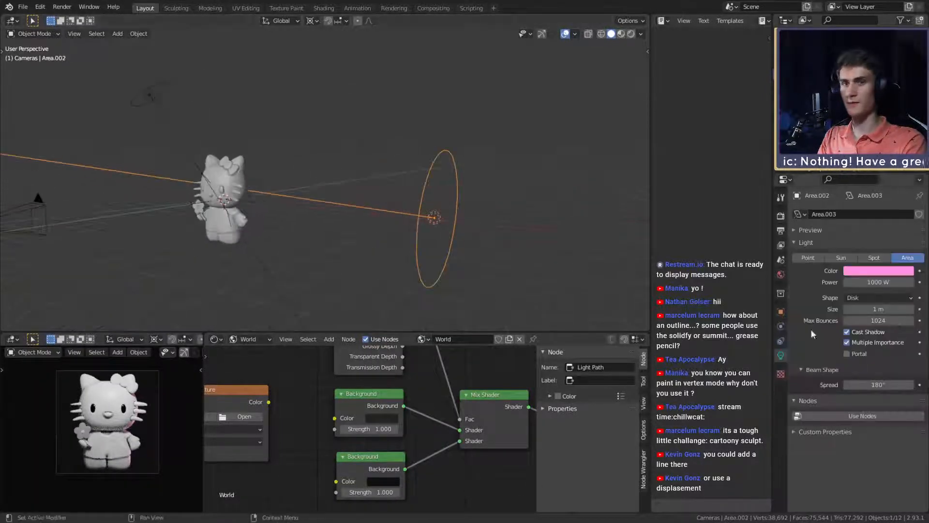
{"action": "left_click", "coordinate": [875, 283]}
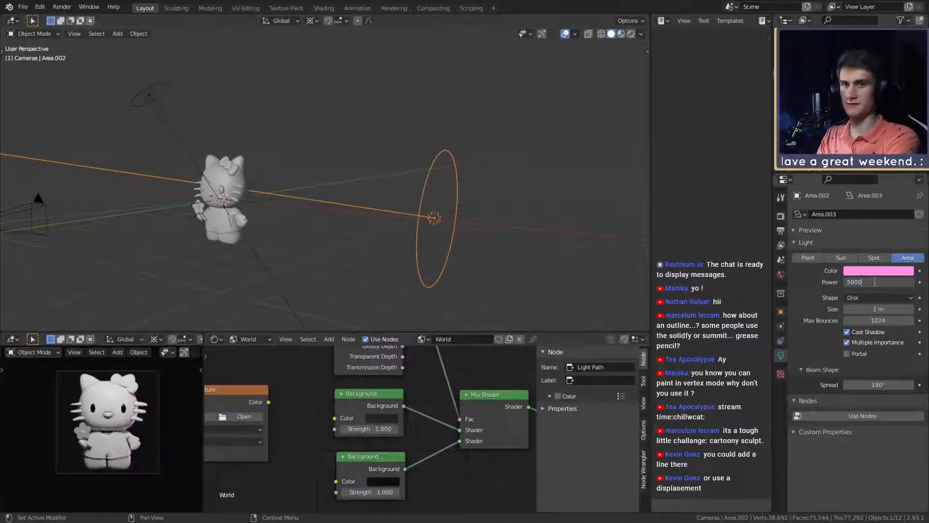
{"action": "type", "text": "5000"}
{"action": "key", "text": "Return"}
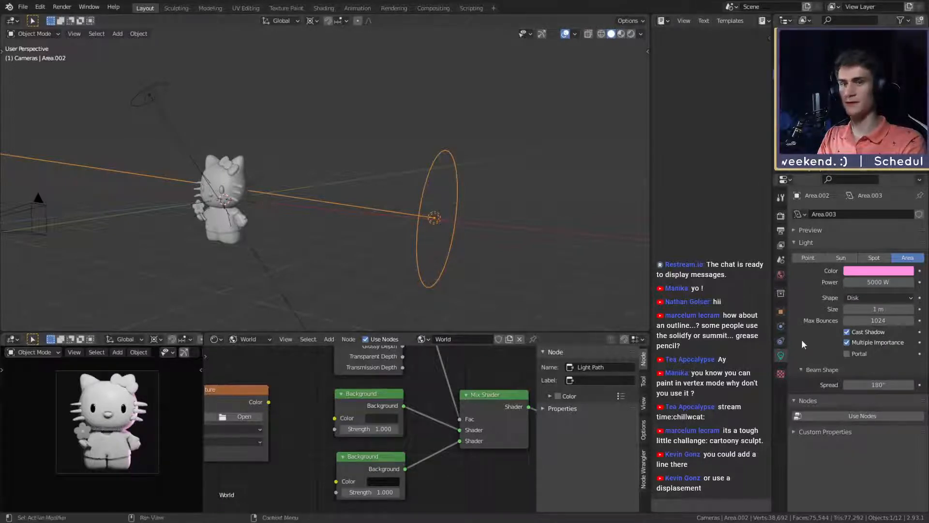
{"action": "left_click", "coordinate": [874, 284]}
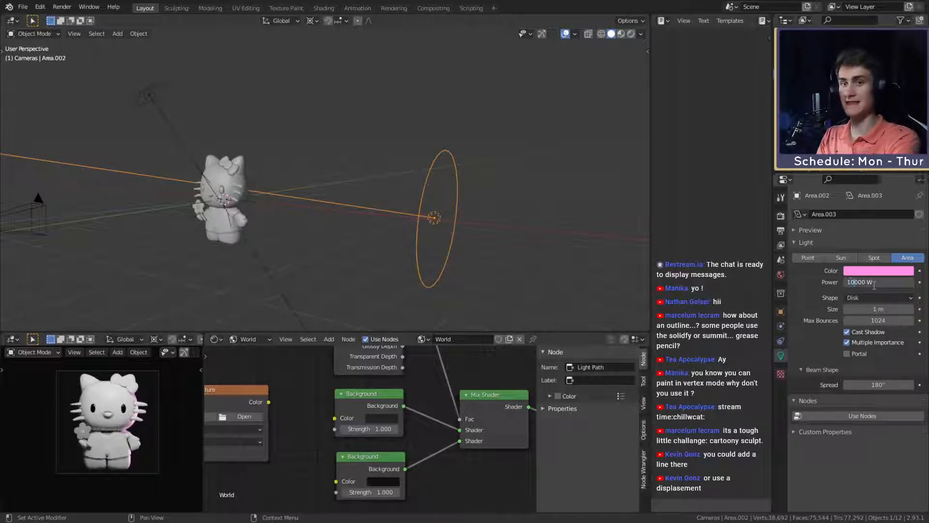
{"action": "type", "text": "10000"}
{"action": "key", "text": "Return"}
{"action": "middle_click_drag", "start_coordinate": [474, 253], "coordinate": [507, 248]}
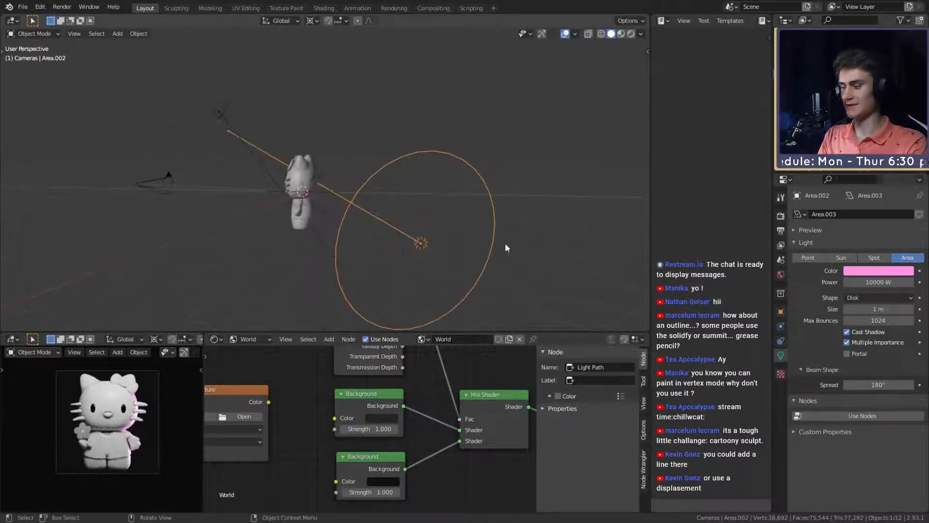
{"action": "key", "text": "r"}
{"action": "key", "text": "r"}
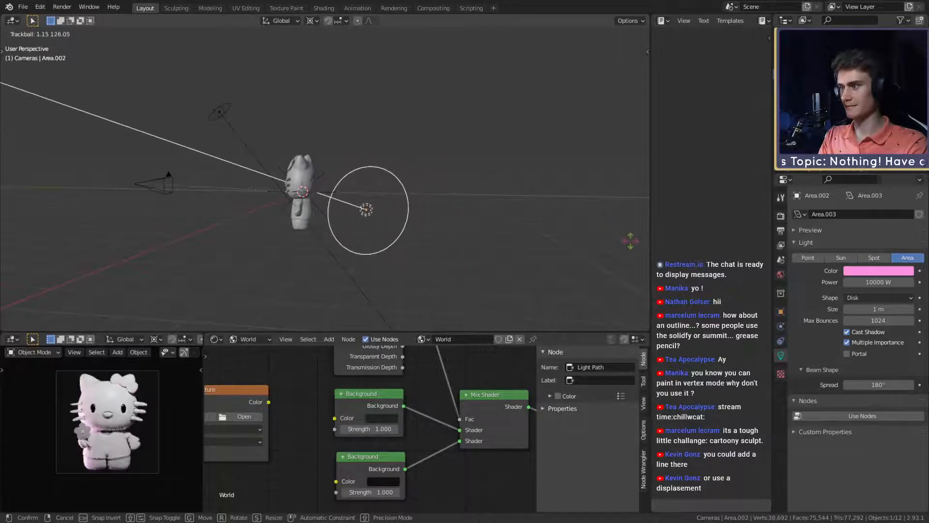
{"action": "key", "text": "Return"}
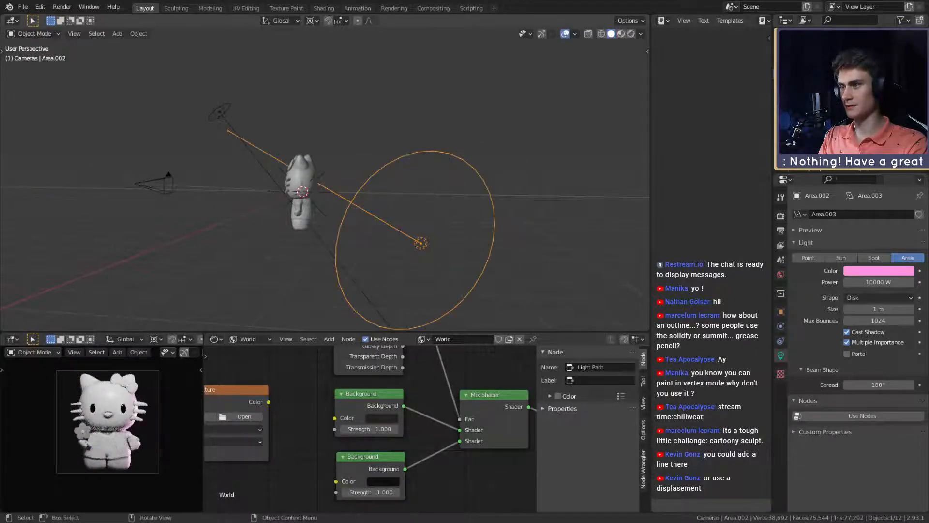
- Trackball-rotate the pink area light slightly around the figure, keeping it behind the body as a rim light
{"action": "key", "text": "r"}
{"action": "key", "text": "r"}
{"action": "left_click", "coordinate": [524, 237]}
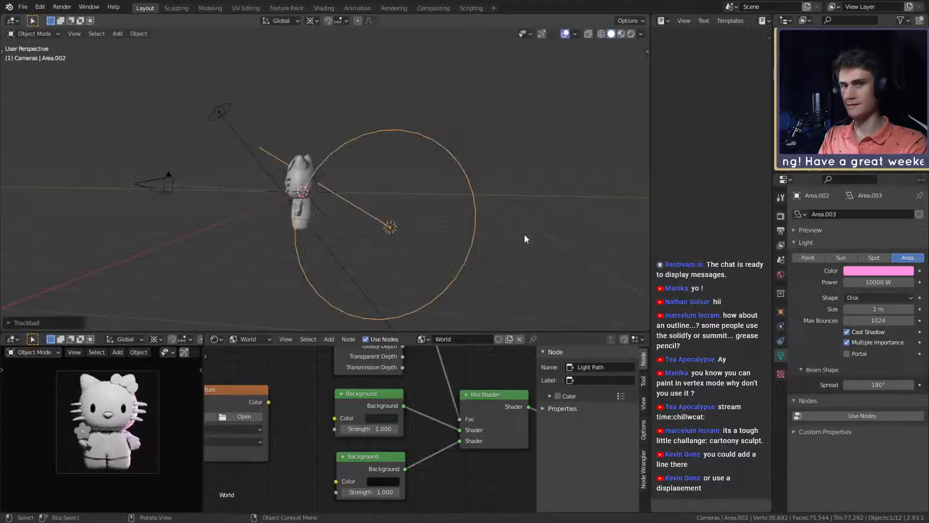
- Set the pink area light's size to 0.51 m and trackball-rotate it slightly around the figure
{"action": "left_click_drag", "start_coordinate": [877, 309], "coordinate": [853, 309]}
{"action": "key", "text": "r"}
{"action": "key", "text": "r"}
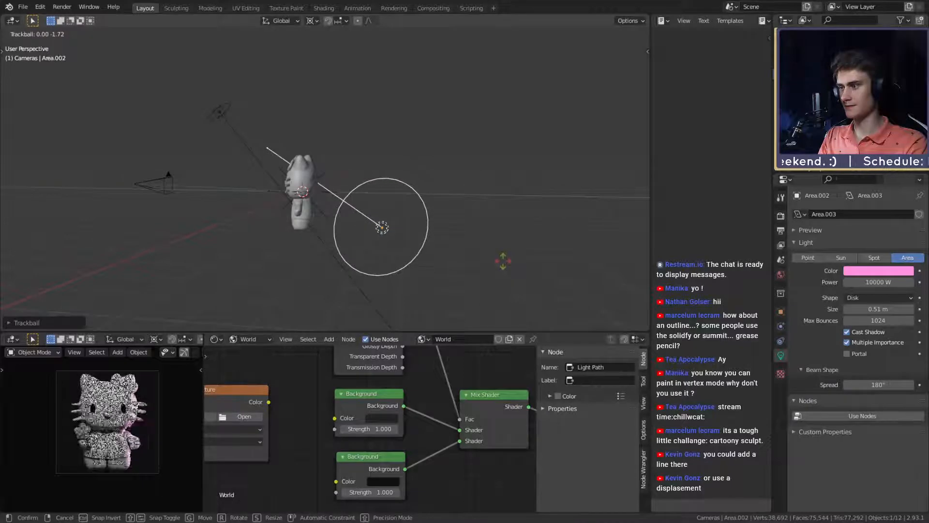
{"action": "left_click", "coordinate": [246, 254]}
- Set the color value of the upper world Background node to 0.027
{"action": "middle_click_drag", "start_coordinate": [246, 254], "coordinate": [367, 271]}
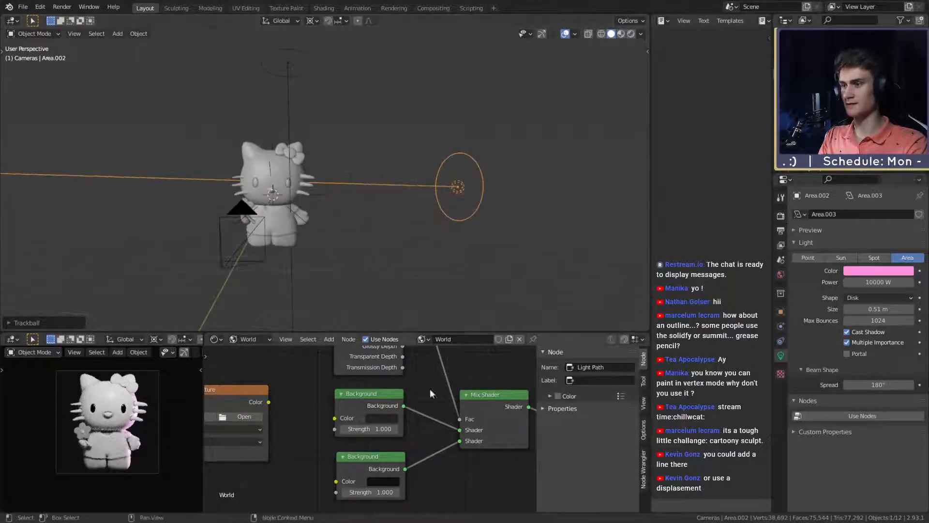
{"action": "left_click", "coordinate": [380, 419]}
{"action": "left_click_drag", "start_coordinate": [450, 340], "coordinate": [450, 338]}
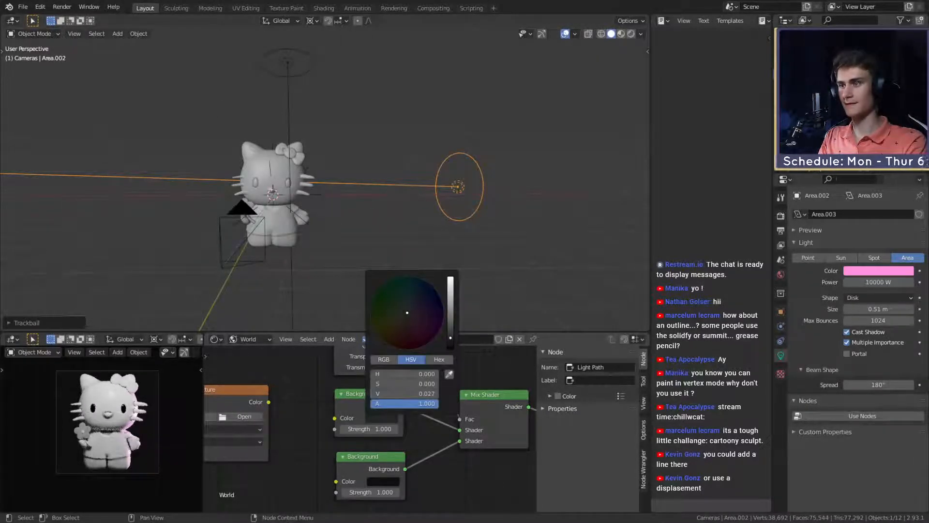
- Look over the figure and its lights, and save the scene
{"action": "scroll", "coordinate": [257, 246], "scroll_direction": "up", "scroll_amount": 3}
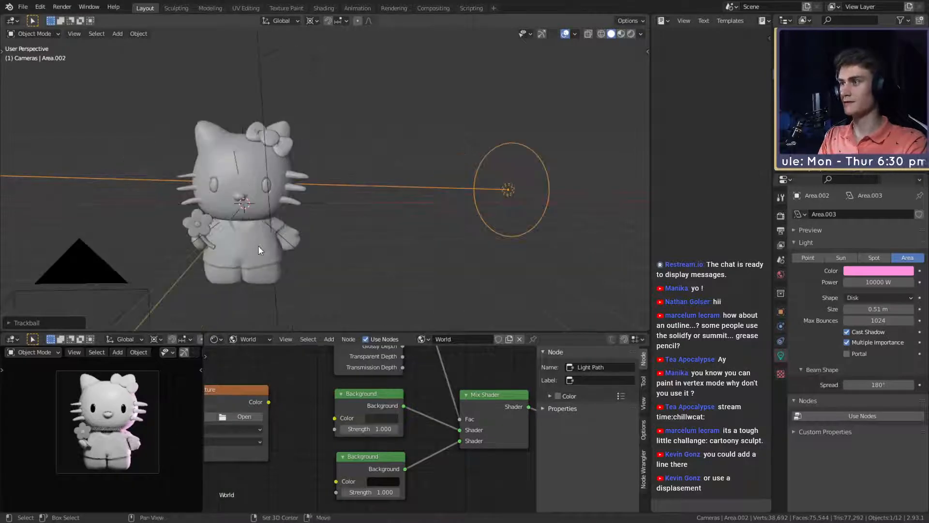
{"action": "scroll", "coordinate": [328, 212], "scroll_direction": "up", "scroll_amount": 3}
{"action": "middle_click_drag", "start_coordinate": [257, 245], "coordinate": [314, 233], "text": "shift"}
{"action": "scroll", "coordinate": [246, 243], "scroll_direction": "down", "scroll_amount": 6}
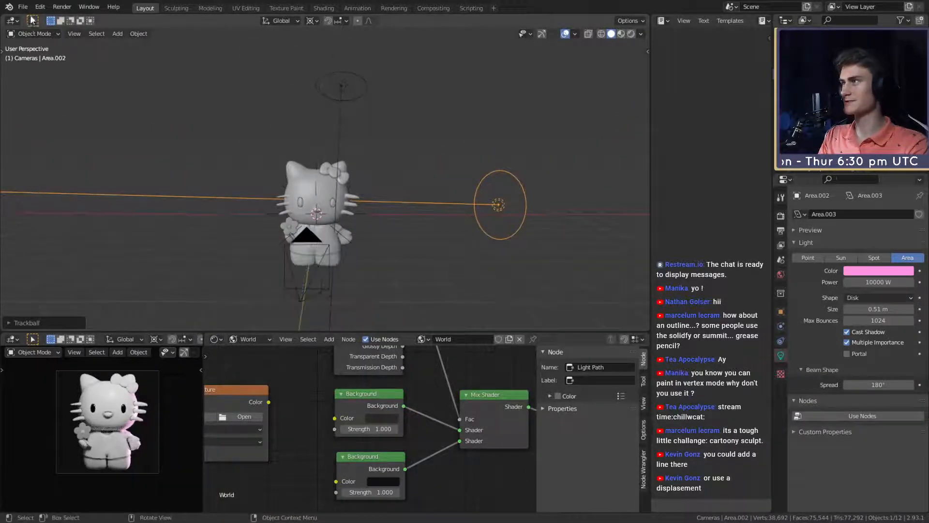
{"action": "left_click", "coordinate": [23, 7]}
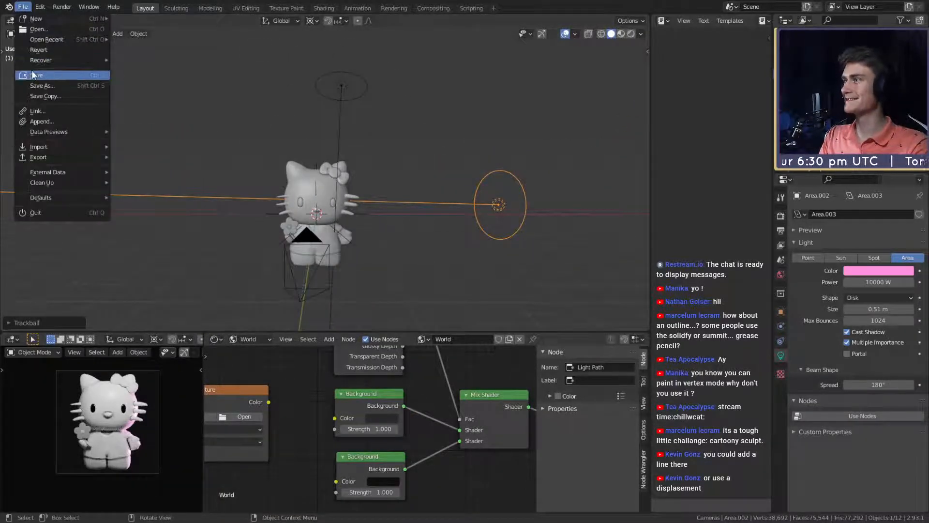
{"action": "left_click", "coordinate": [48, 74]}
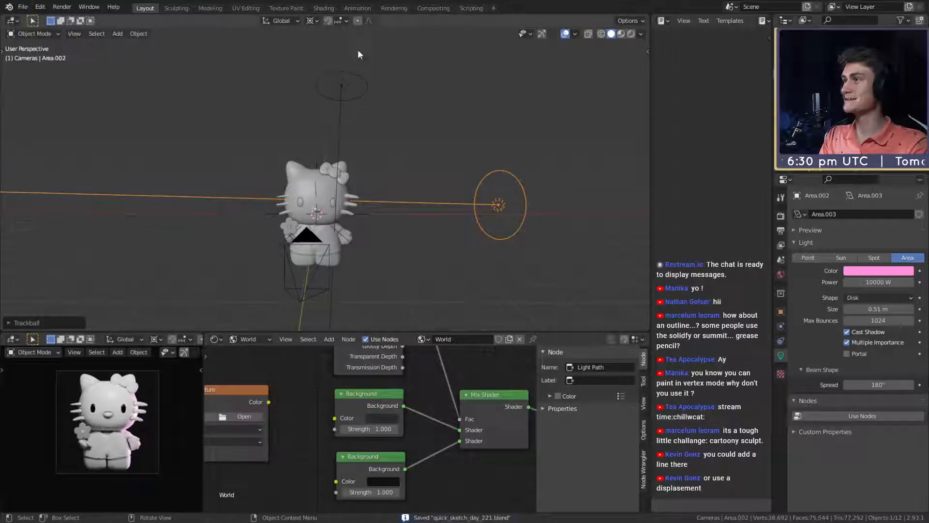
- Show the output settings, switch the shader editor to the compositor, and frame its Denoise node setup
{"action": "left_click", "coordinate": [781, 216]}
{"action": "left_click", "coordinate": [781, 231]}
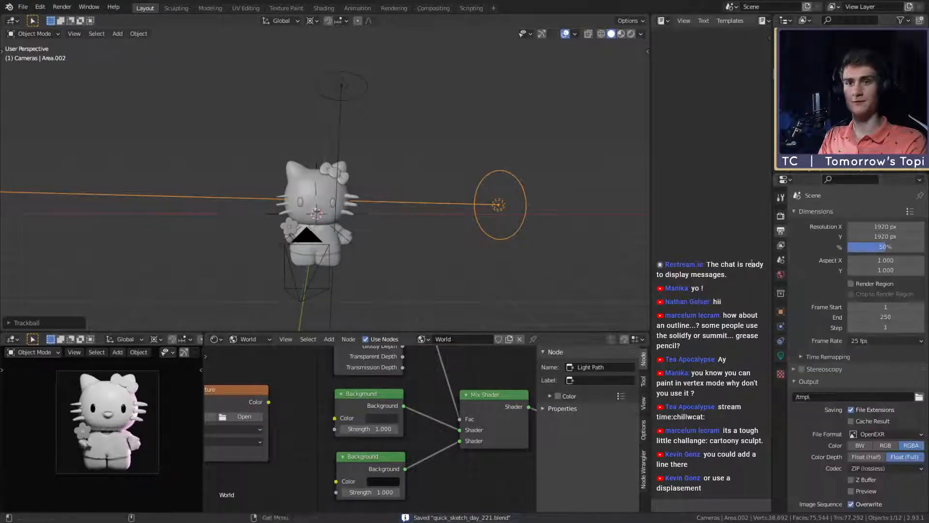
{"action": "left_click", "coordinate": [23, 7]}
{"action": "key", "text": "shift+F3"}
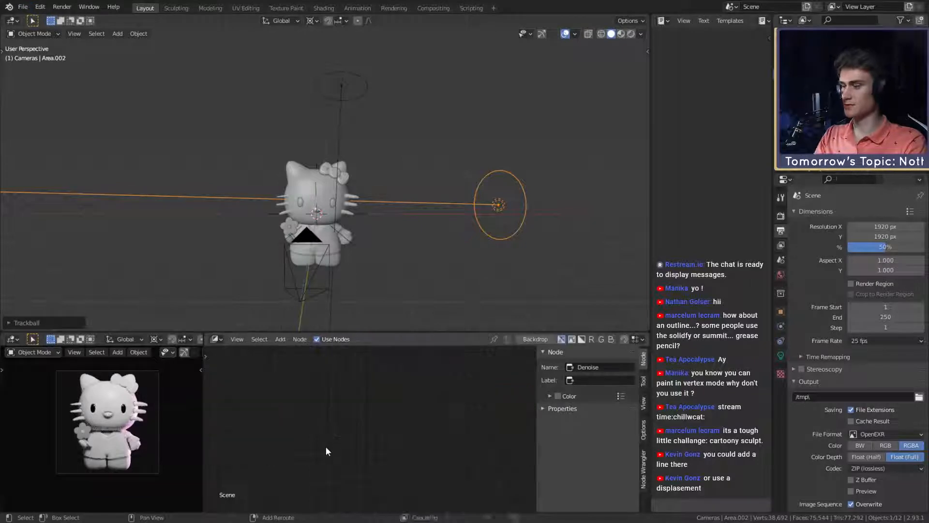
{"action": "scroll", "coordinate": [345, 426], "scroll_direction": "down", "scroll_amount": 4}
{"action": "scroll", "coordinate": [337, 429], "scroll_direction": "up", "scroll_amount": 1}
{"action": "middle_click_drag", "start_coordinate": [481, 433], "coordinate": [331, 431]}
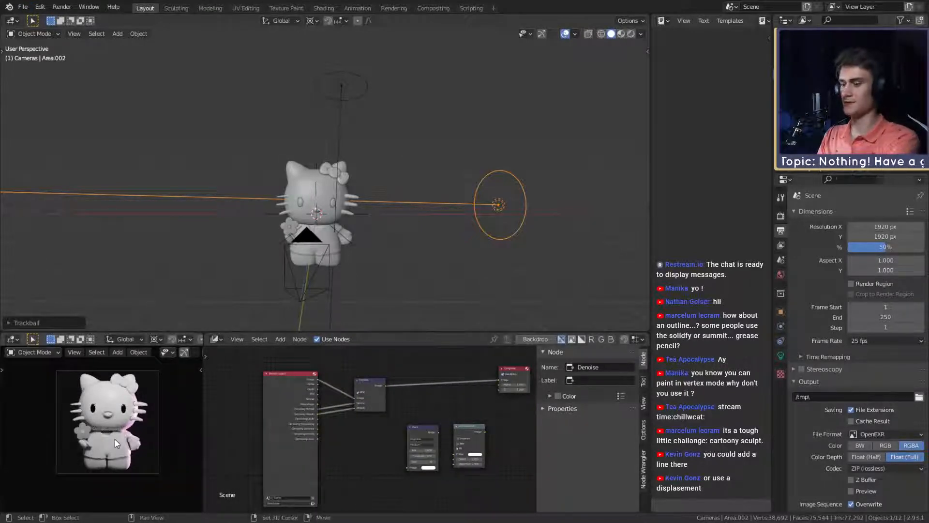
- Turn the rendered camera preview area into an image editor displaying the Render Result
{"action": "key", "text": "shift+F10"}
{"action": "left_click", "coordinate": [120, 339]}
{"action": "left_click", "coordinate": [142, 372]}
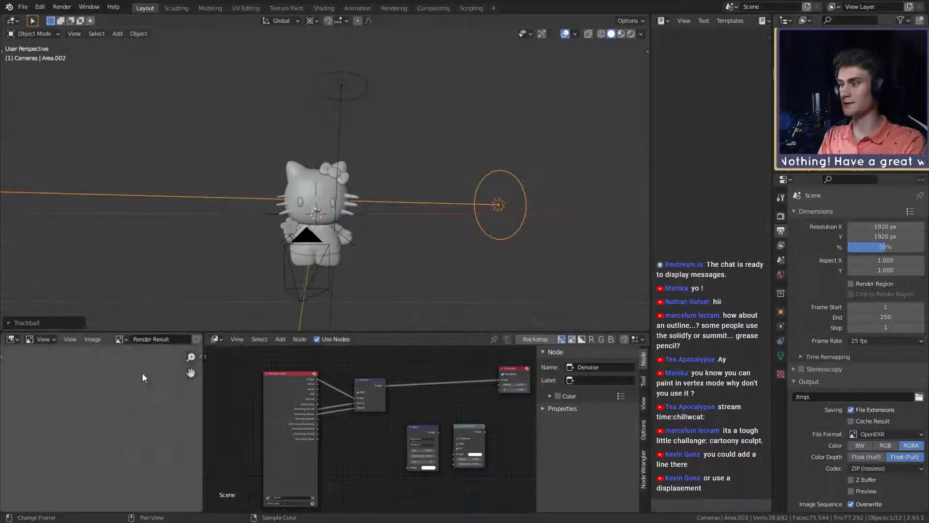
- Render a test image from the camera, save the scene, and render the image again
{"action": "key", "text": "F12"}
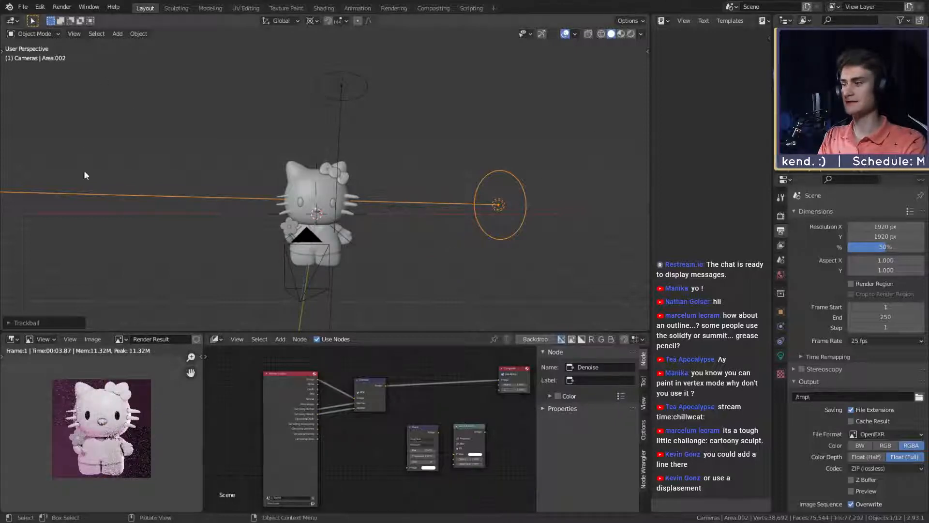
{"action": "left_click", "coordinate": [23, 7]}
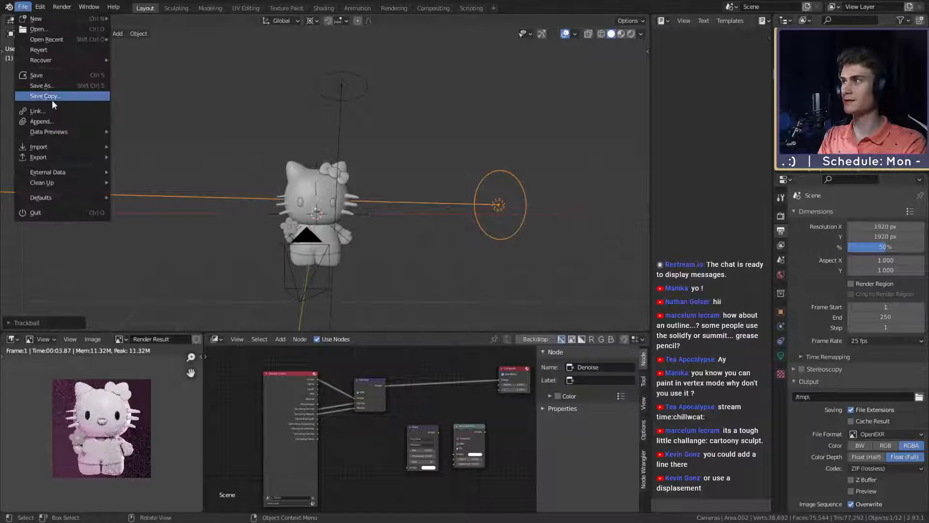
{"action": "left_click", "coordinate": [42, 78]}
{"action": "left_click", "coordinate": [62, 7]}
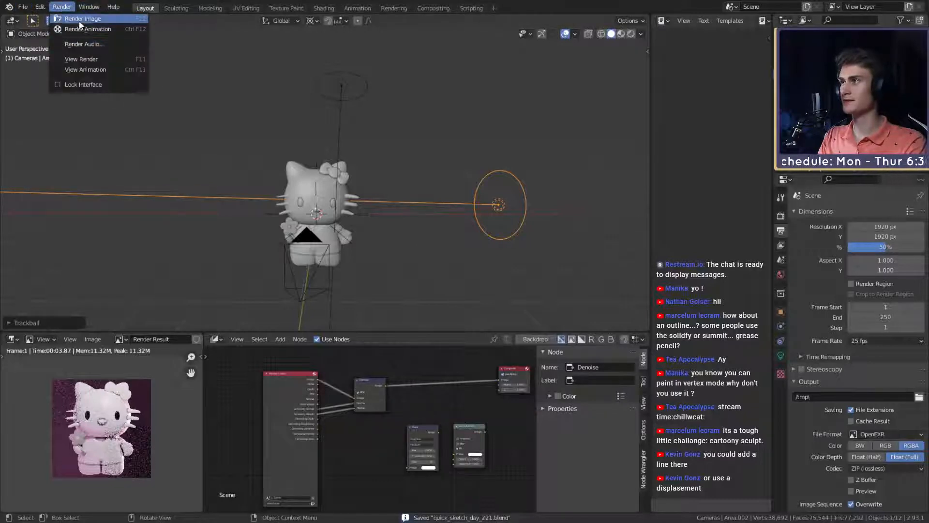
{"action": "left_click", "coordinate": [79, 20]}
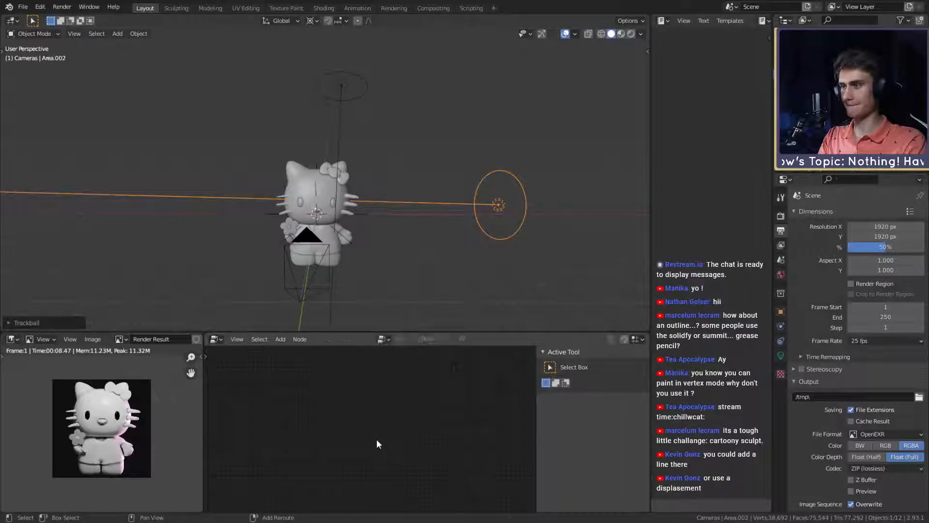
- Insert the unused Glare node into the compositor link between the Denoise node and the Composite output
{"action": "scroll", "coordinate": [376, 440], "scroll_direction": "down", "scroll_amount": 2}
{"action": "middle_click_drag", "start_coordinate": [361, 436], "coordinate": [318, 443]}
{"action": "scroll", "coordinate": [318, 444], "scroll_direction": "up", "scroll_amount": 4}
{"action": "scroll", "coordinate": [359, 448], "scroll_direction": "up", "scroll_amount": 4}
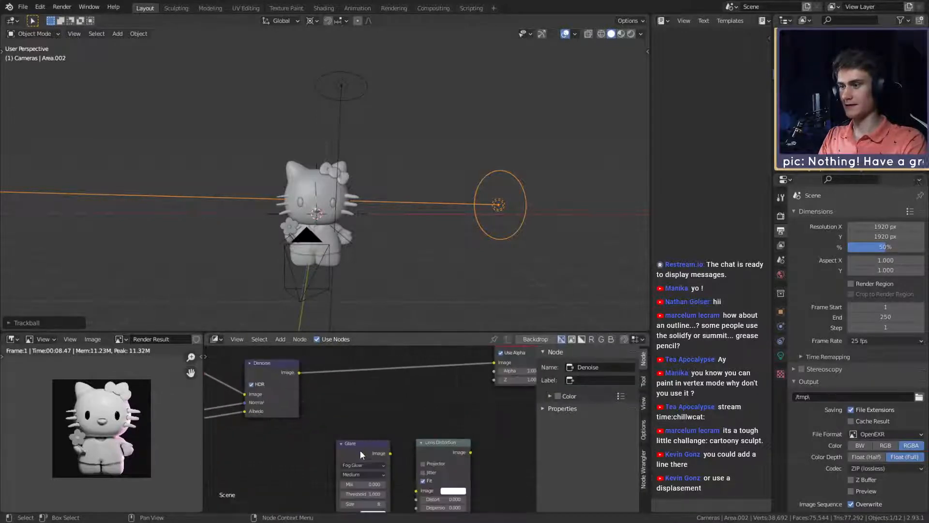
{"action": "left_click_drag", "start_coordinate": [360, 450], "coordinate": [362, 362]}
{"action": "middle_click_drag", "start_coordinate": [411, 377], "coordinate": [451, 417]}
{"action": "scroll", "coordinate": [450, 417], "scroll_direction": "up", "scroll_amount": 2}
{"action": "scroll", "coordinate": [86, 460], "scroll_direction": "up", "scroll_amount": 3}
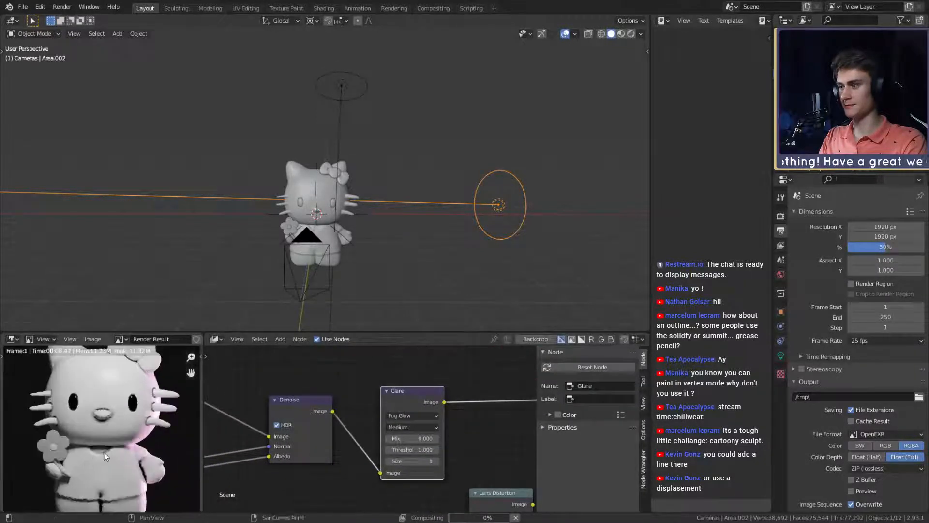
- Set the Glare node's threshold to 2.000 and its quality to High
{"action": "scroll", "coordinate": [85, 461], "scroll_direction": "down", "scroll_amount": 1}
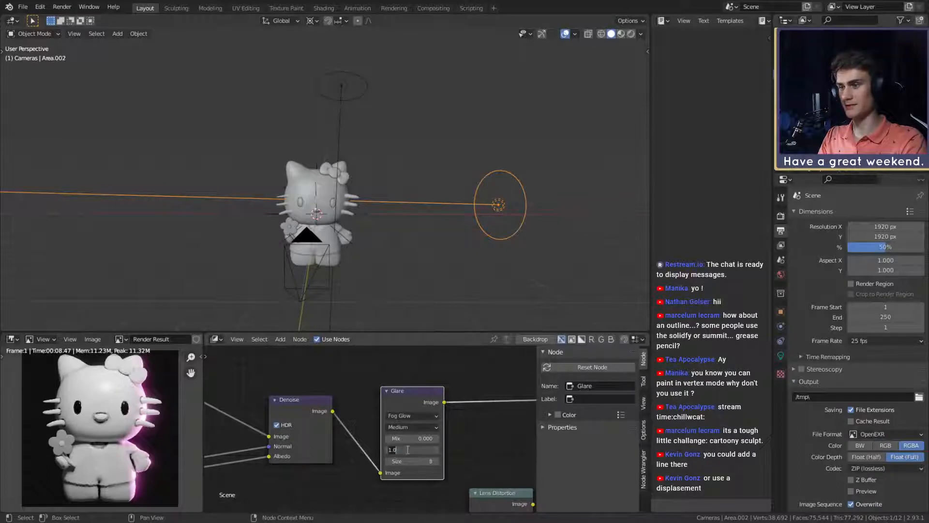
{"action": "key", "text": "Return"}
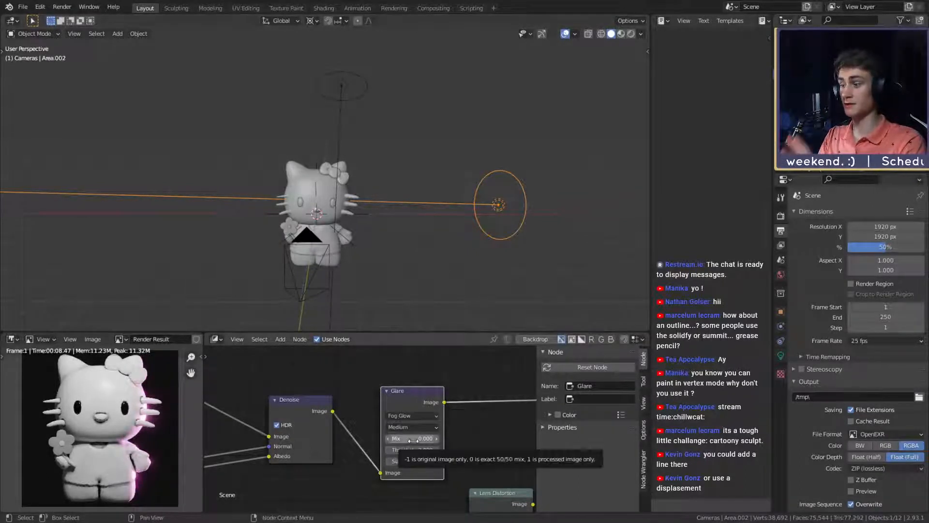
{"action": "left_click", "coordinate": [406, 426]}
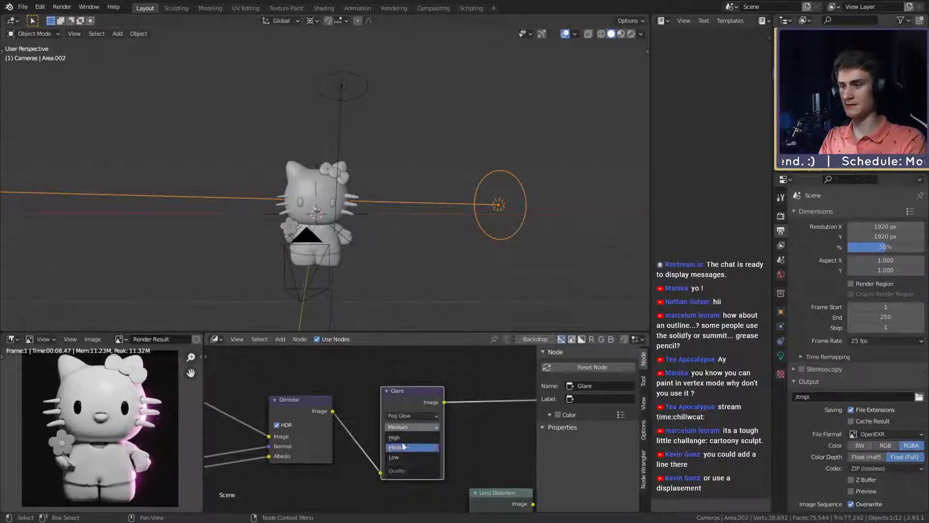
{"action": "left_click", "coordinate": [409, 447]}
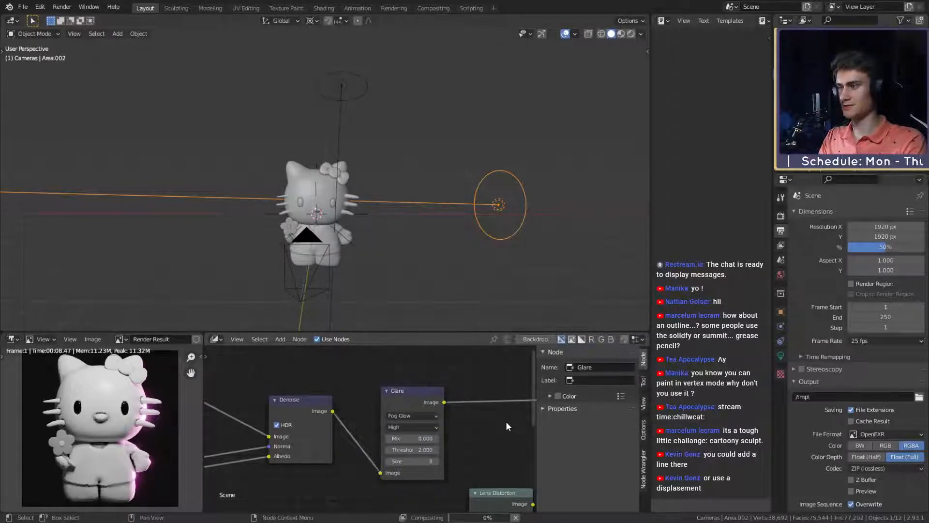
- Raise the output resolution scale to 100% and set the render samples to 256
{"action": "scroll", "coordinate": [138, 416], "scroll_direction": "down", "scroll_amount": 6}
{"action": "scroll", "coordinate": [138, 416], "scroll_direction": "up", "scroll_amount": 6}
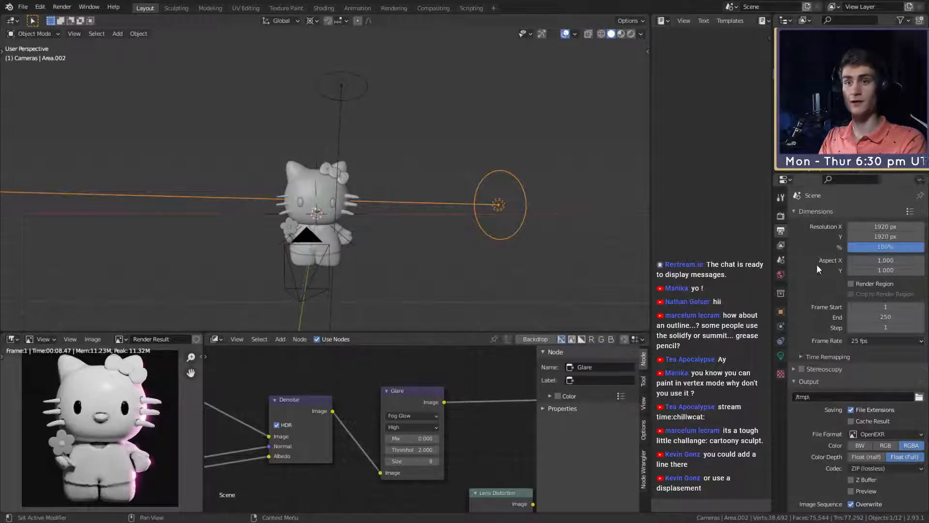
{"action": "left_click", "coordinate": [781, 216]}
{"action": "left_click", "coordinate": [887, 284]}
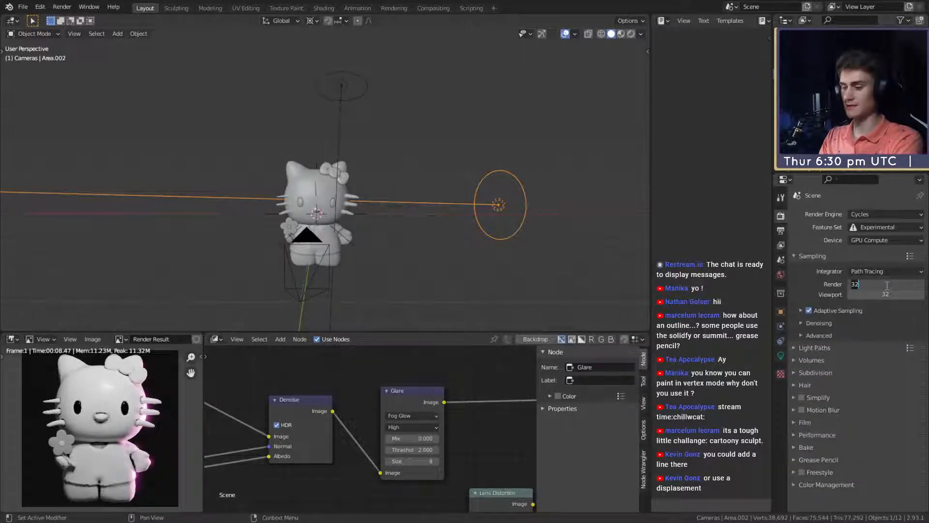
{"action": "type", "text": "256"}
{"action": "key", "text": "Return"}
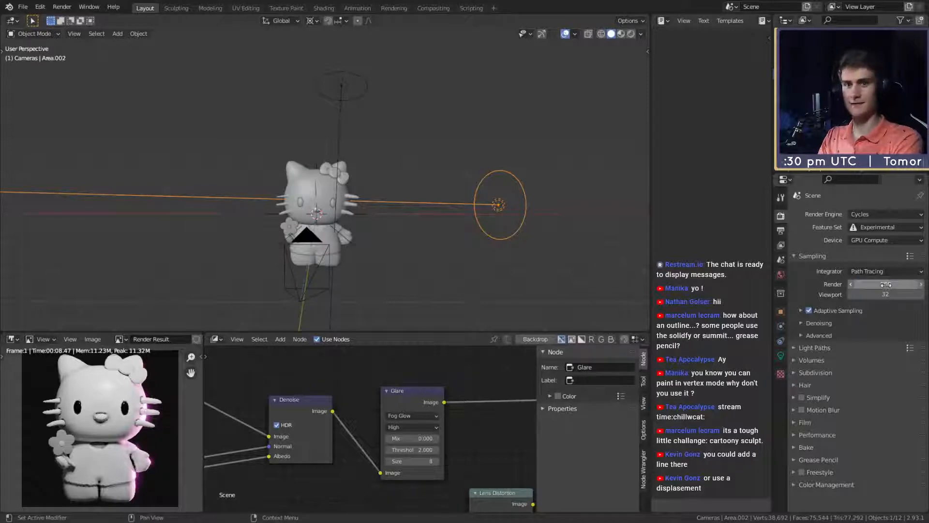
- Render the final image, saving the scene both before and after the render
{"action": "left_click", "coordinate": [23, 7]}
{"action": "left_click", "coordinate": [39, 74]}
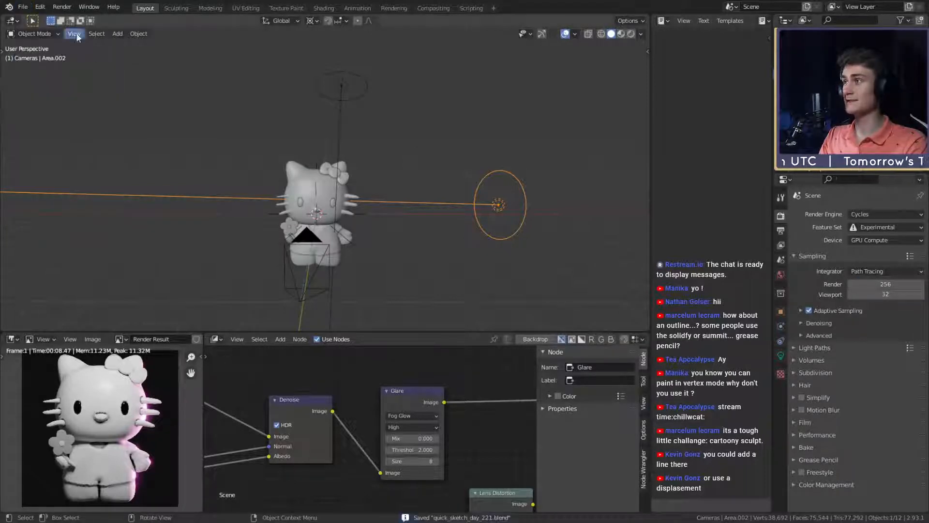
{"action": "left_click", "coordinate": [60, 8]}
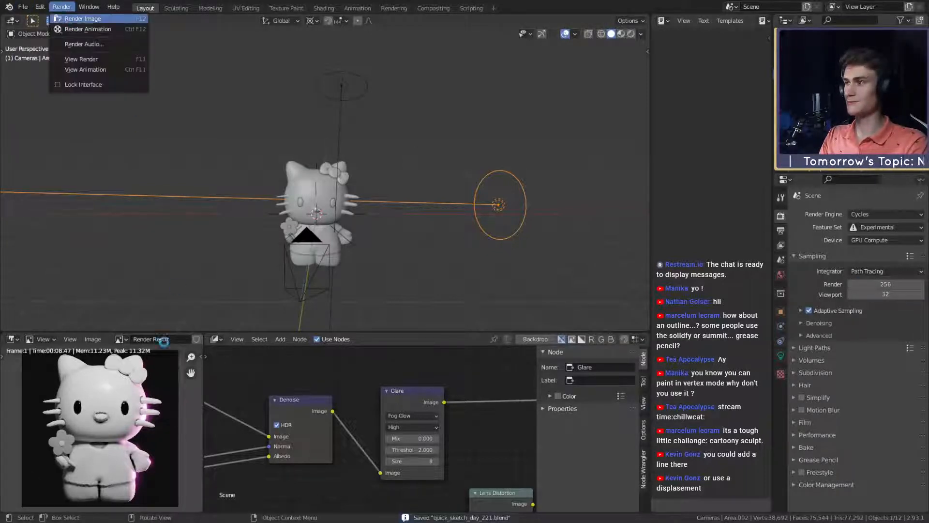
{"action": "left_click", "coordinate": [82, 18]}
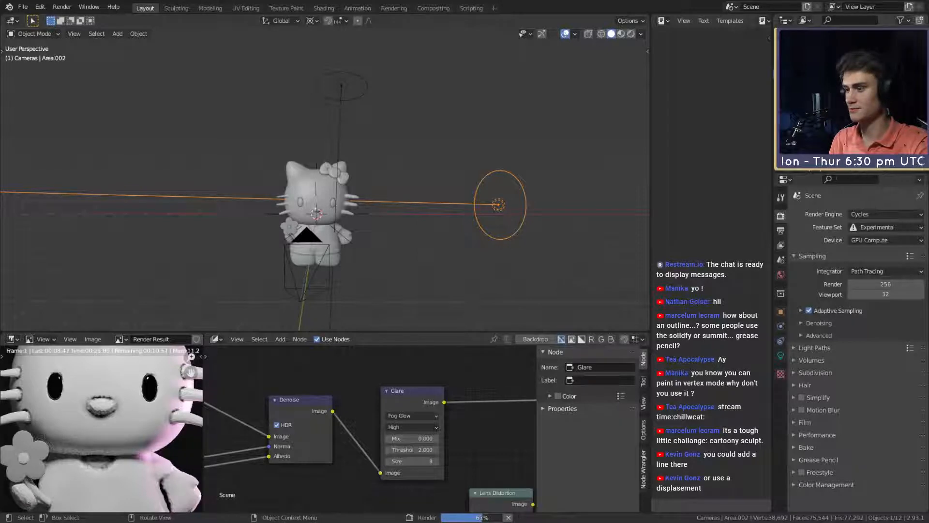
{"action": "scroll", "coordinate": [55, 403], "scroll_direction": "down", "scroll_amount": 4}
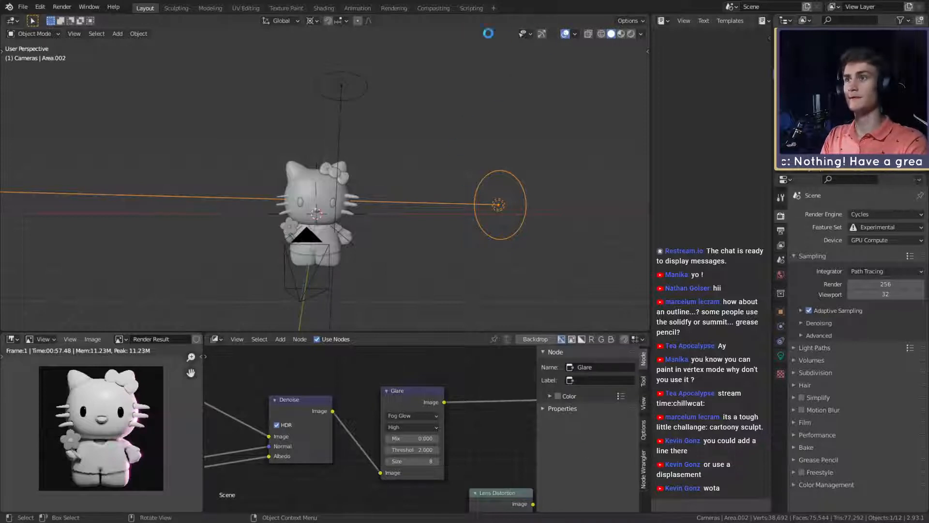
{"action": "left_click", "coordinate": [23, 7]}
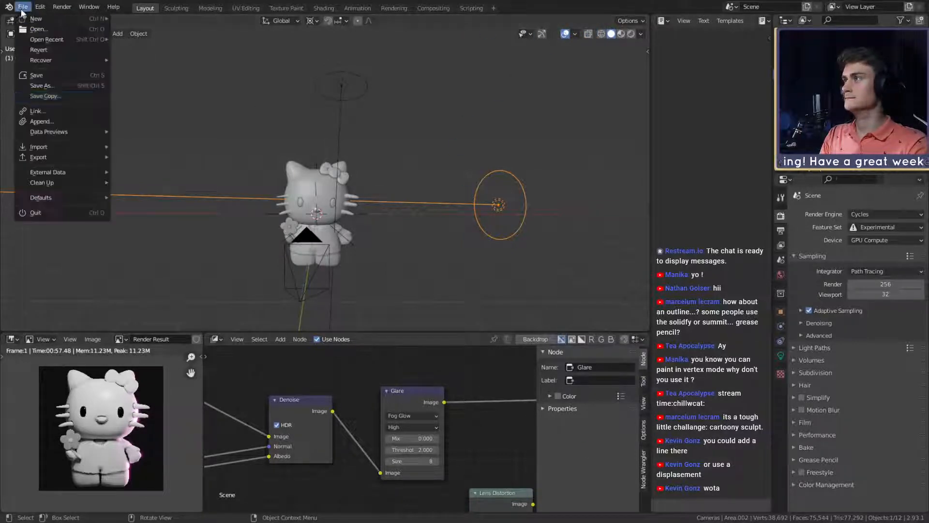
{"action": "left_click", "coordinate": [45, 76]}
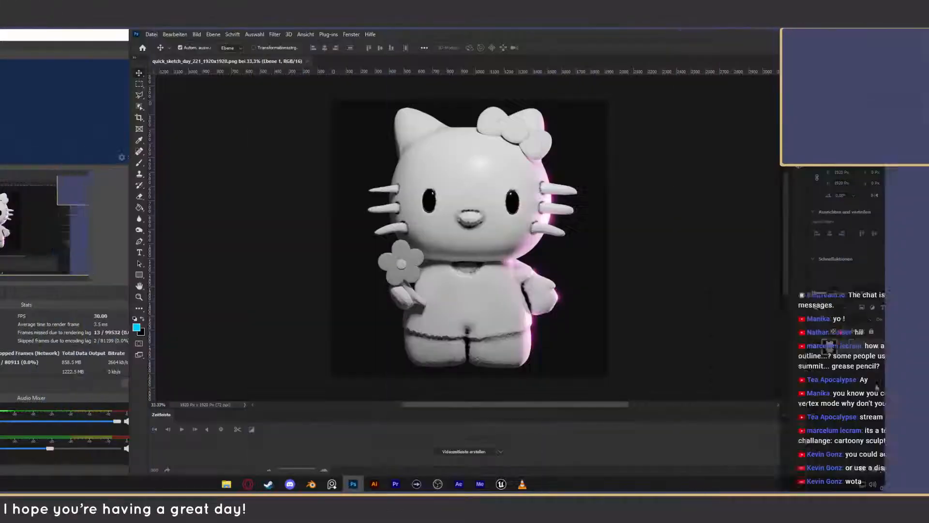
- Switch to Photoshop, add a Brightness/Contrast adjustment layer over the Hello Kitty render, and raise its contrast
{"action": "left_click", "coordinate": [877, 386]}
{"action": "left_click", "coordinate": [874, 471]}
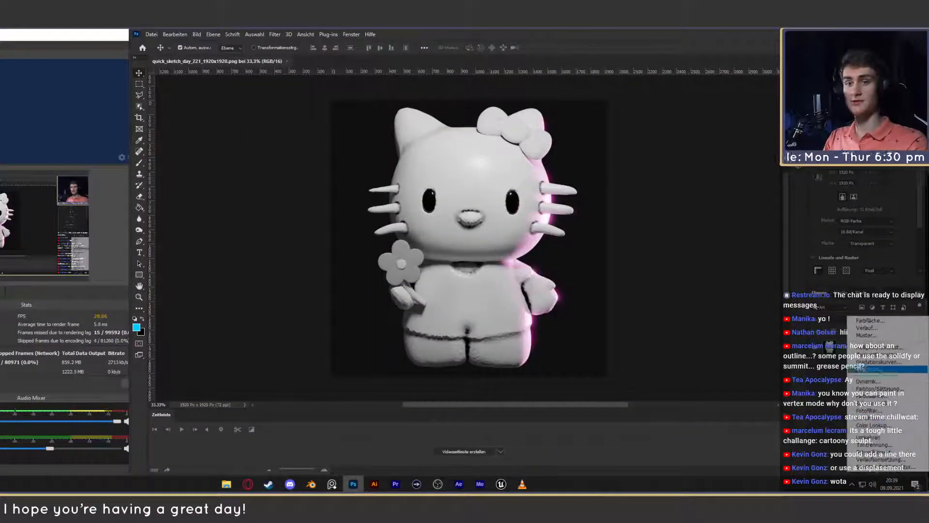
{"action": "left_click", "coordinate": [871, 347]}
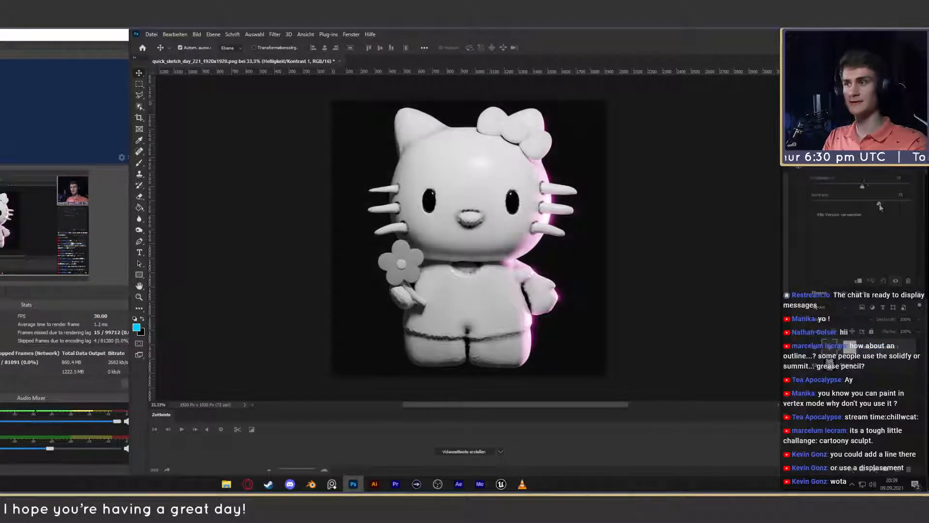
{"action": "left_click_drag", "start_coordinate": [862, 204], "coordinate": [891, 209]}
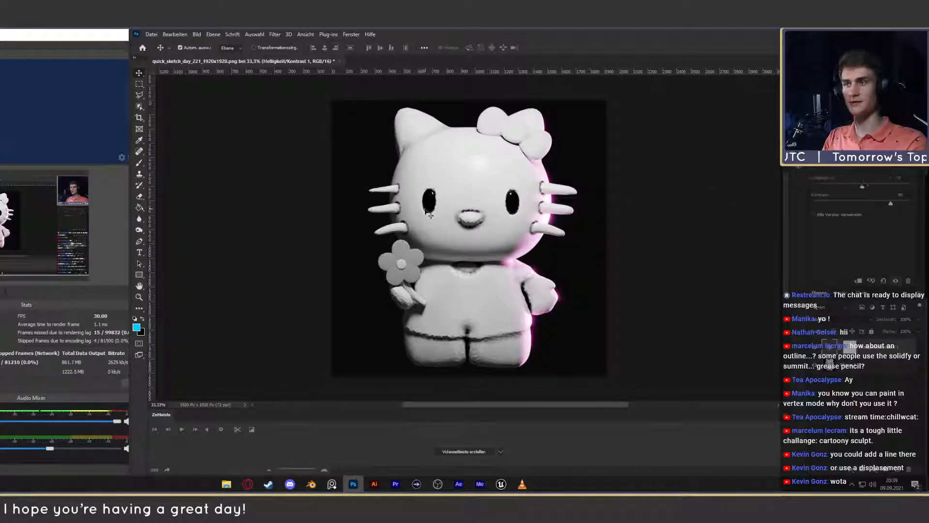
- Add a Selective Color adjustment layer and raise the black amount of the black tones to +12%
{"action": "left_click", "coordinate": [877, 470]}
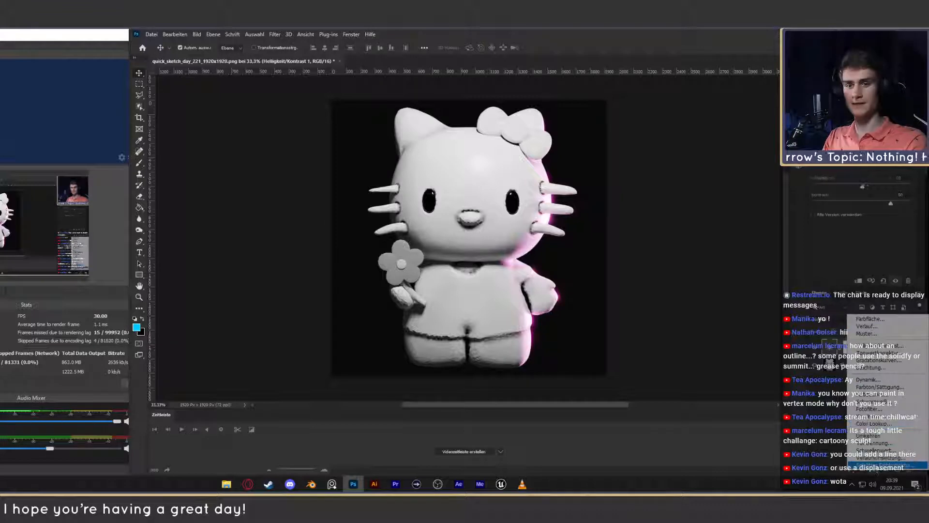
{"action": "left_click", "coordinate": [881, 465]}
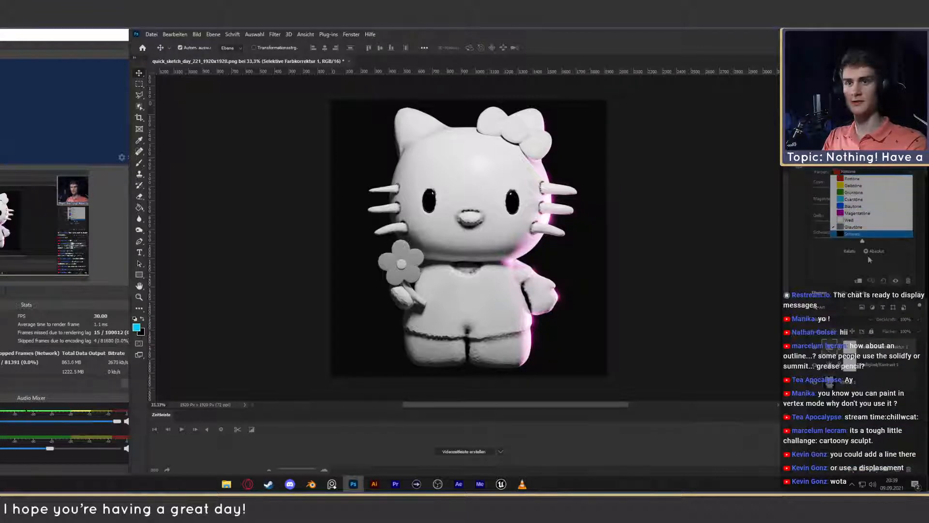
{"action": "left_click", "coordinate": [854, 226]}
{"action": "left_click_drag", "start_coordinate": [862, 241], "coordinate": [868, 243]}
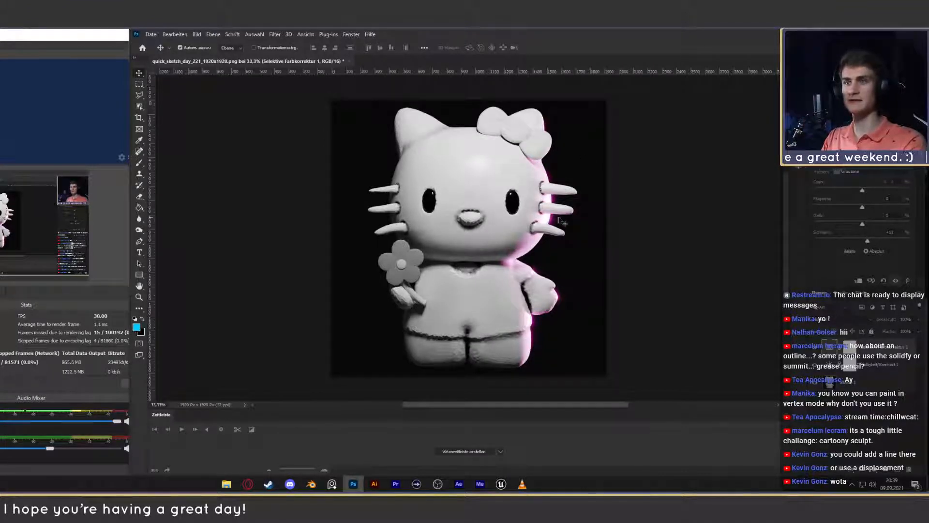
- Lower the black amount of the whites in the Selective Color adjustment to about -4%, and deselect the layer
{"action": "left_click", "coordinate": [850, 172]}
{"action": "left_click", "coordinate": [850, 220]}
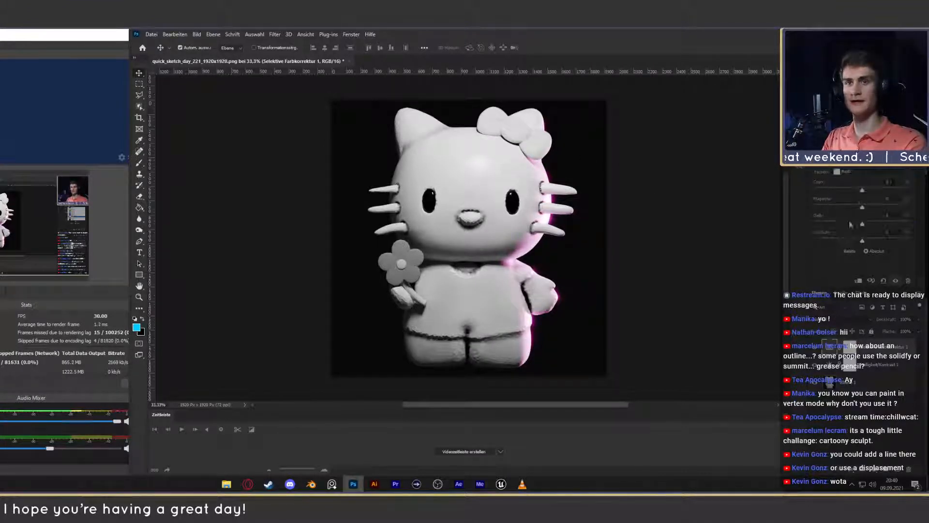
{"action": "left_click_drag", "start_coordinate": [860, 242], "coordinate": [859, 241]}
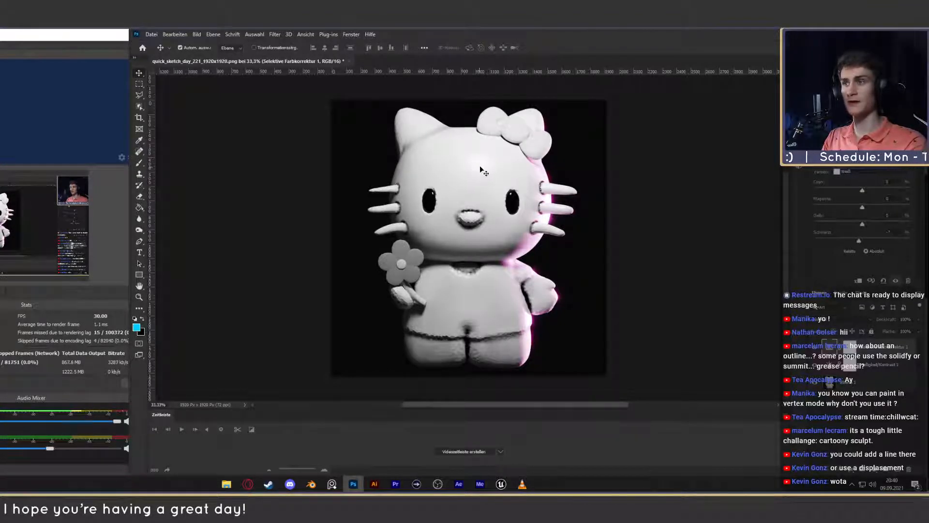
{"action": "left_click_drag", "start_coordinate": [859, 242], "coordinate": [860, 242]}
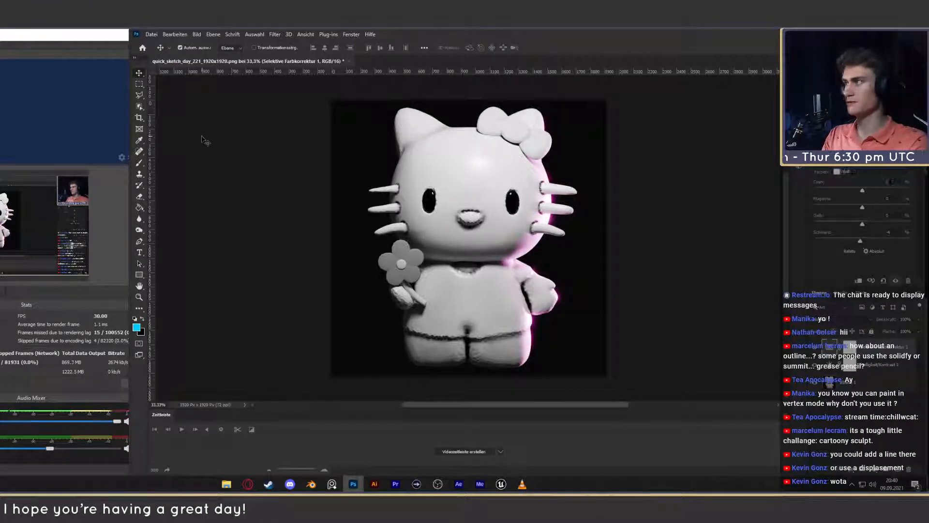
{"action": "left_click", "coordinate": [640, 349]}
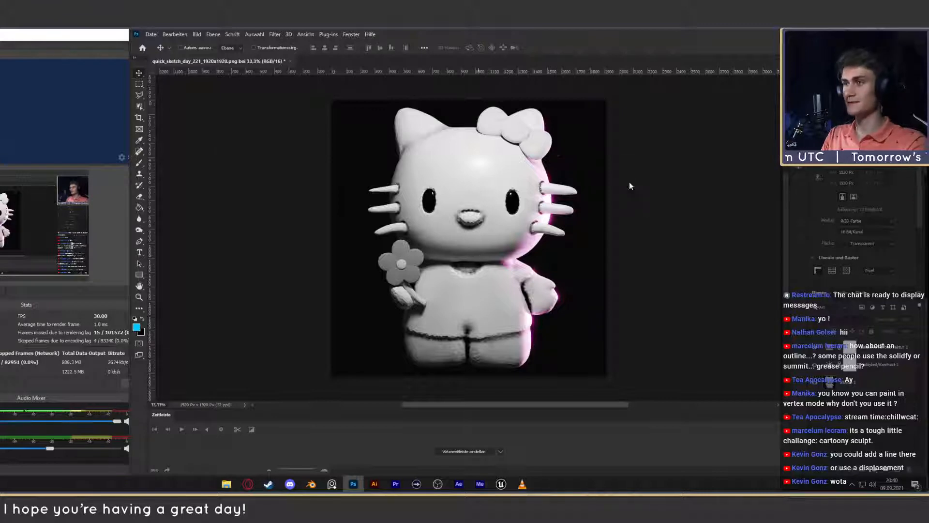
- Save the edited image as the Photoshop file quick_sketch_day_221_1920x1920.psd in the quick_sketch_day_221 folder
{"action": "key", "text": "ctrl+shift+s"}
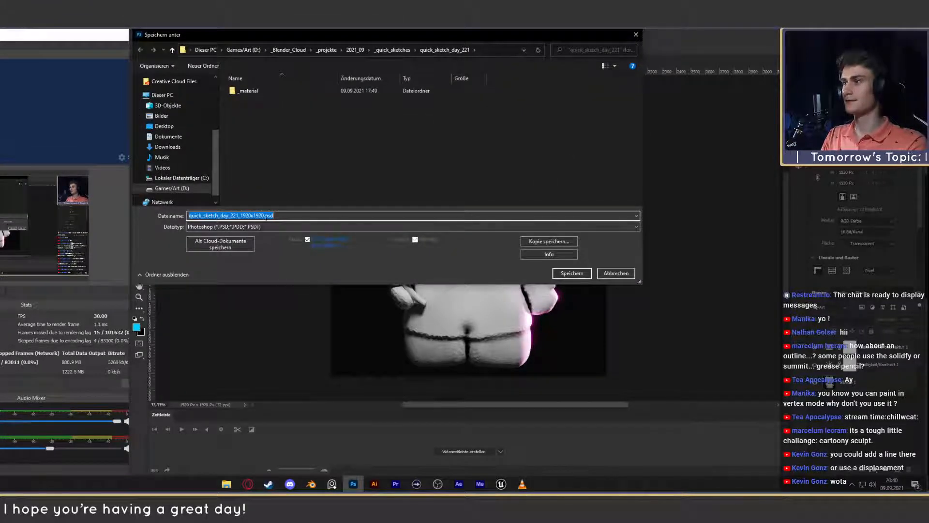
{"action": "left_click", "coordinate": [572, 273]}
{"action": "key", "text": "Return"}
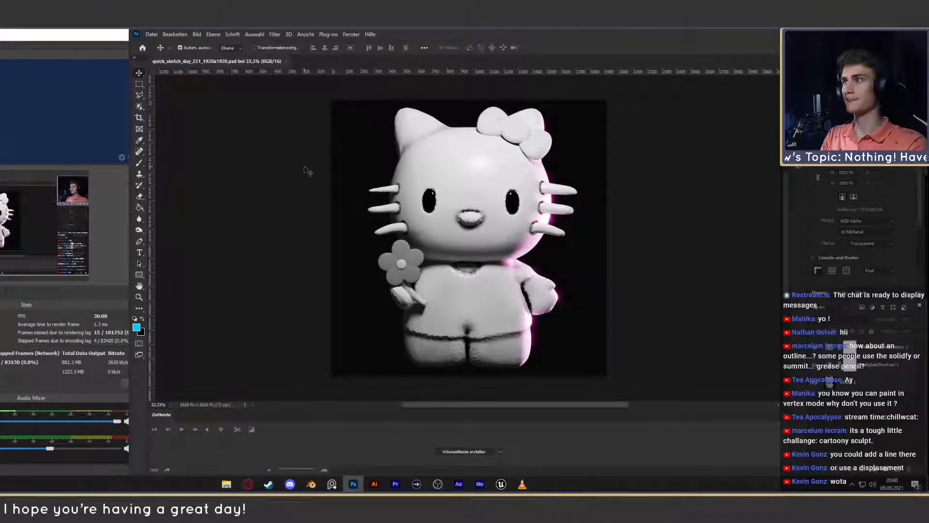
- Export a web-optimized JPEG named quick_sketch_day_221_1920x1920.jpg into the quick_sketch_day_221 folder under 2021_09
{"action": "key", "text": "ctrl+alt+shift+s"}
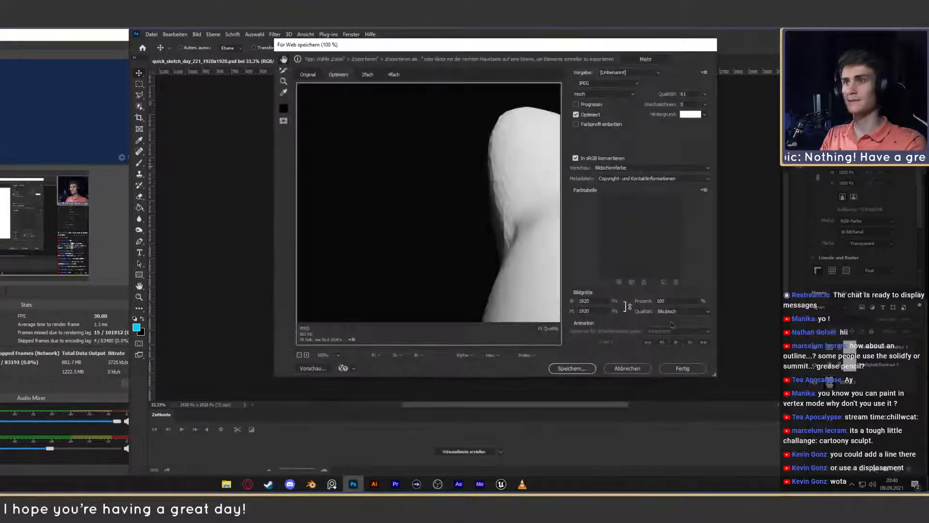
{"action": "left_click", "coordinate": [572, 369]}
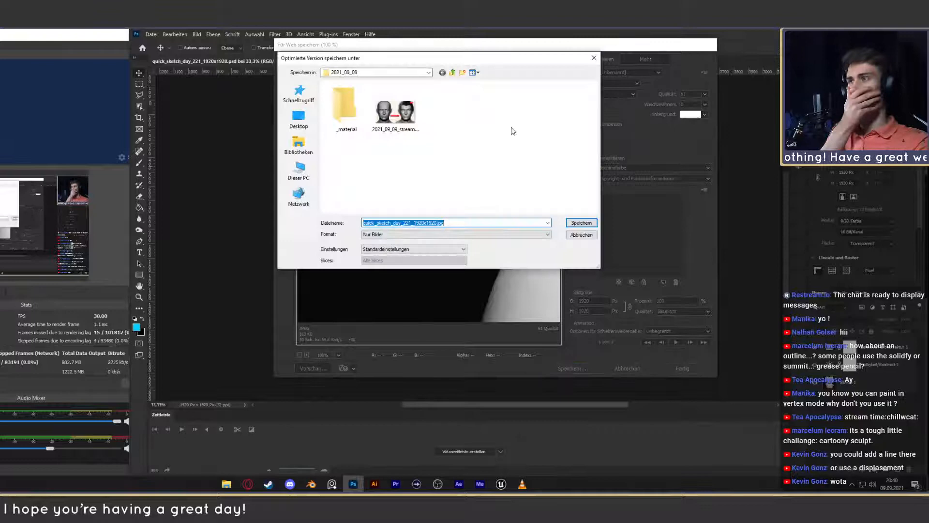
{"action": "left_click", "coordinate": [453, 73]}
{"action": "left_click", "coordinate": [453, 73]}
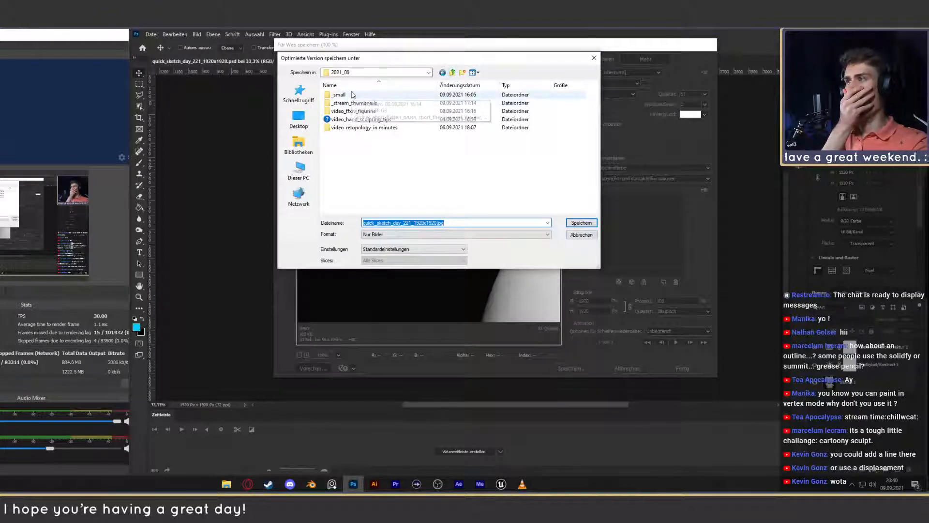
{"action": "left_click", "coordinate": [453, 73]}
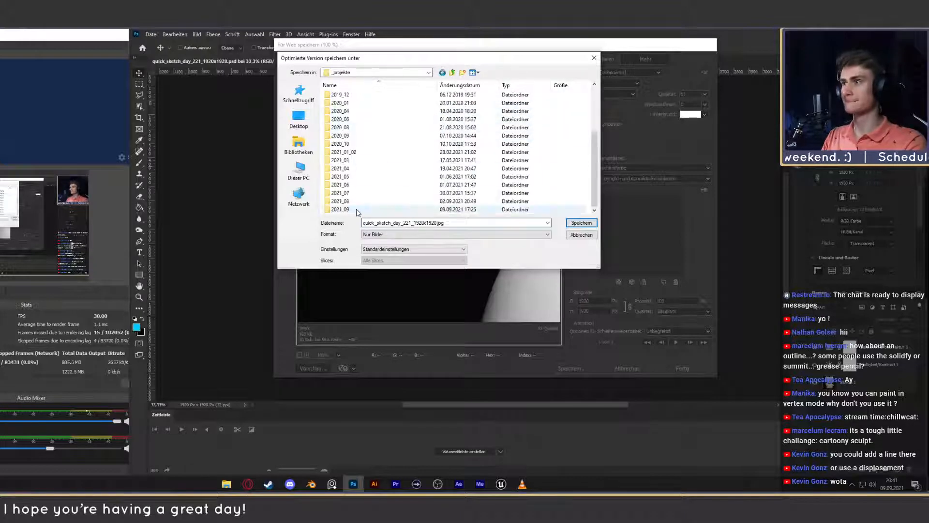
{"action": "double_click", "coordinate": [356, 209]}
{"action": "double_click", "coordinate": [346, 95]}
{"action": "left_click", "coordinate": [359, 160]}
{"action": "double_click", "coordinate": [359, 161]}
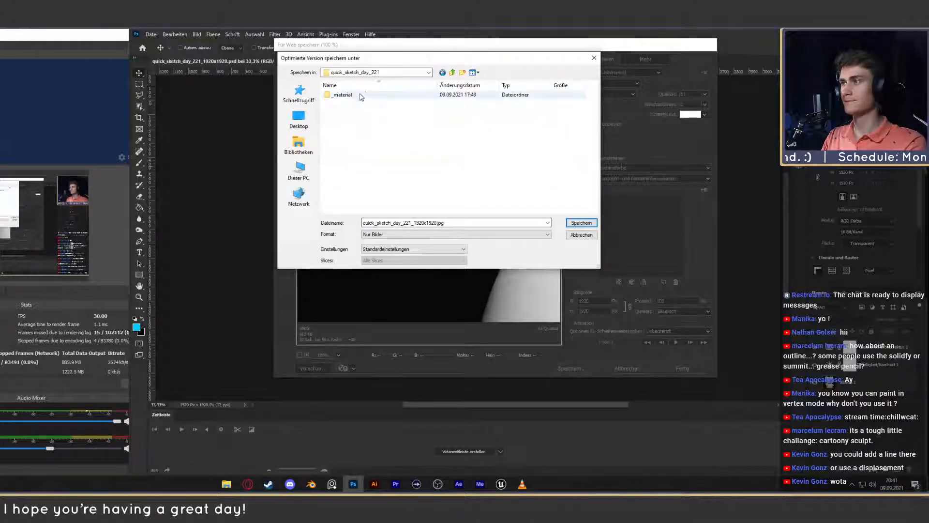
{"action": "double_click", "coordinate": [345, 95]}
{"action": "left_click", "coordinate": [452, 72]}
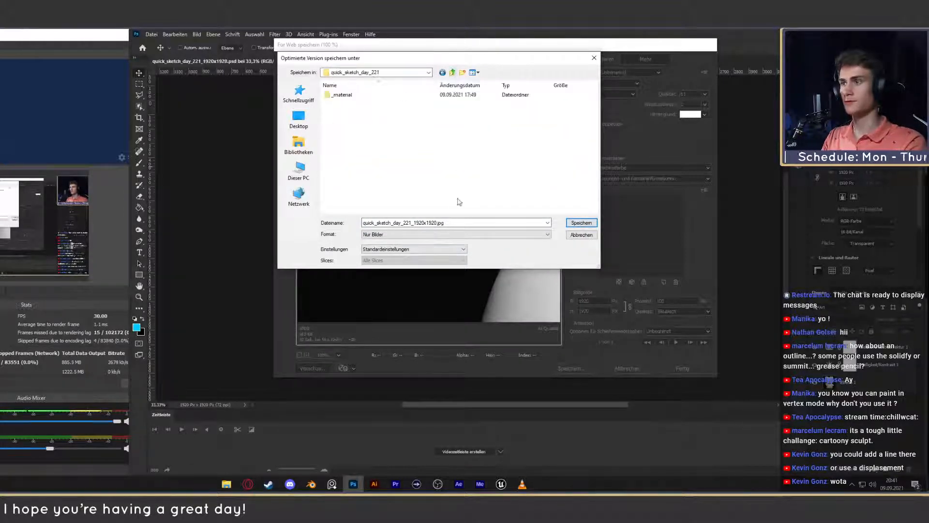
{"action": "left_click", "coordinate": [581, 223]}
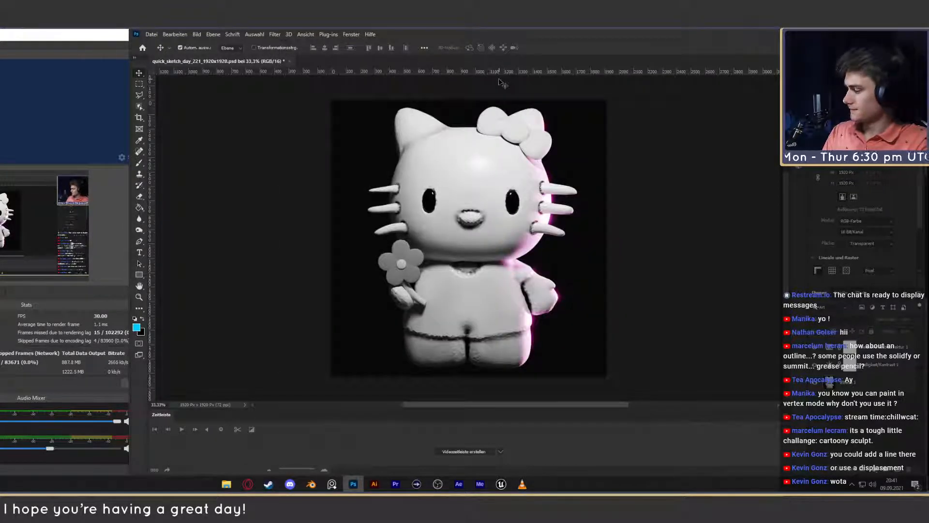
- Close the edited image document in Photoshop and switch back to the Blender scene
{"action": "left_click", "coordinate": [289, 61]}
{"action": "left_click", "coordinate": [496, 211]}
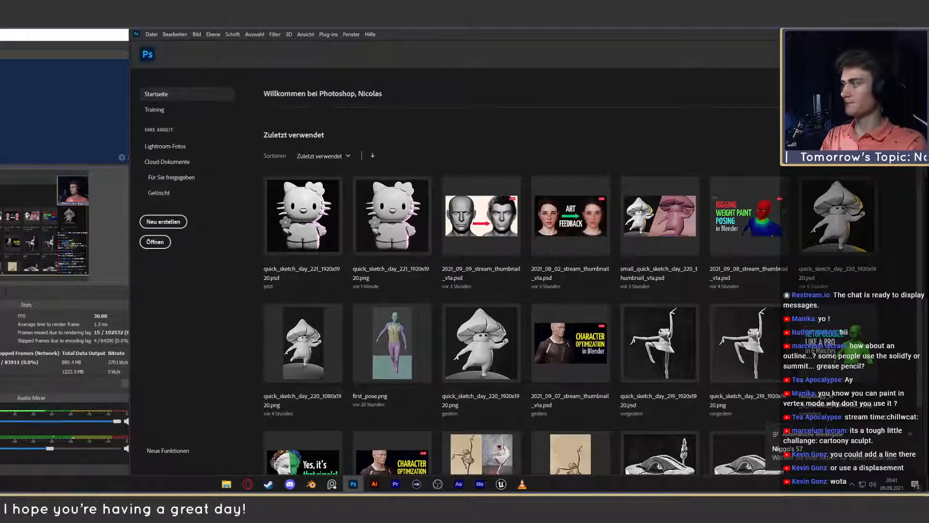
{"action": "left_click", "coordinate": [1, 334]}
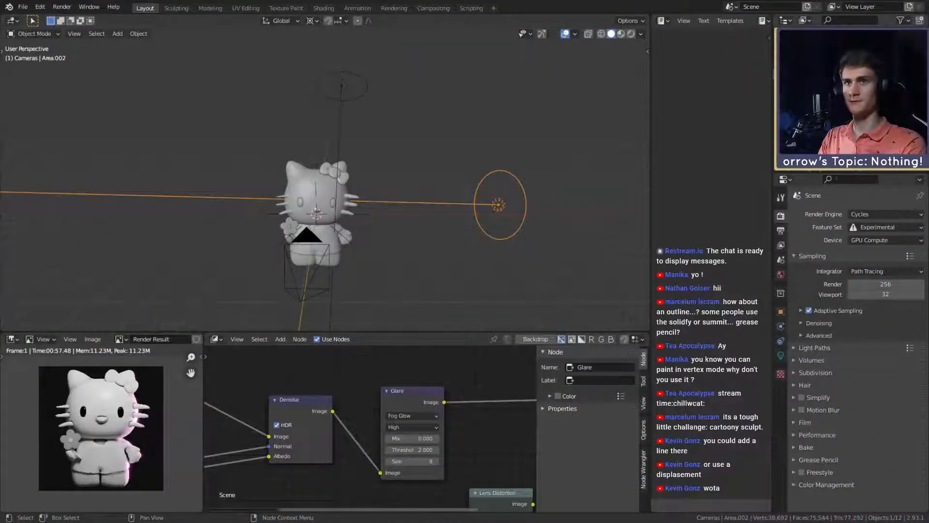
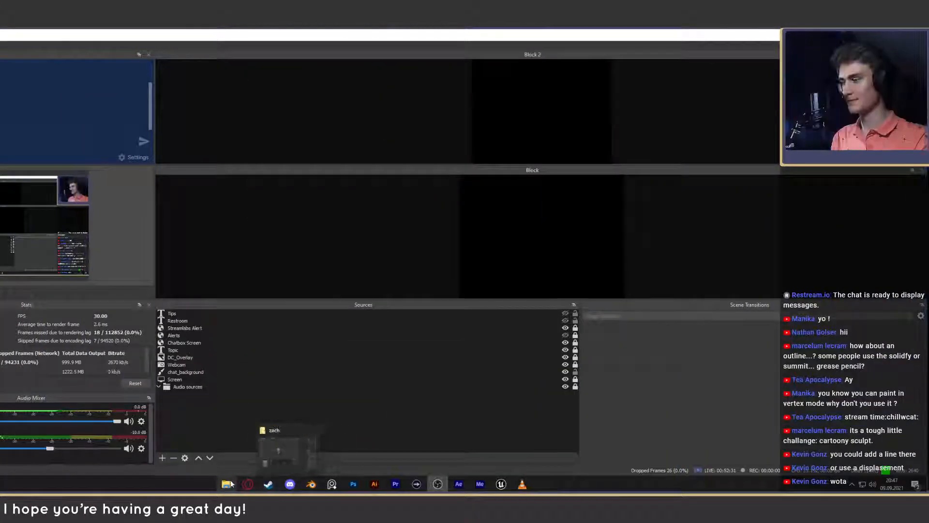
- Open the sculpt feedback folder in File Explorer and examine the practice image showing the bust from eight angles
{"action": "left_click", "coordinate": [228, 484]}
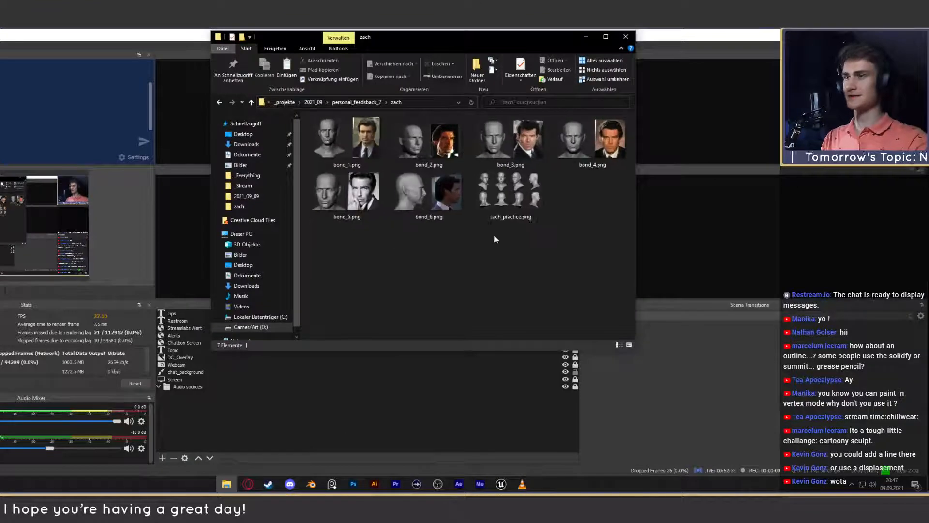
{"action": "scroll", "coordinate": [496, 238], "scroll_direction": "down", "scroll_amount": 2, "text": "ctrl"}
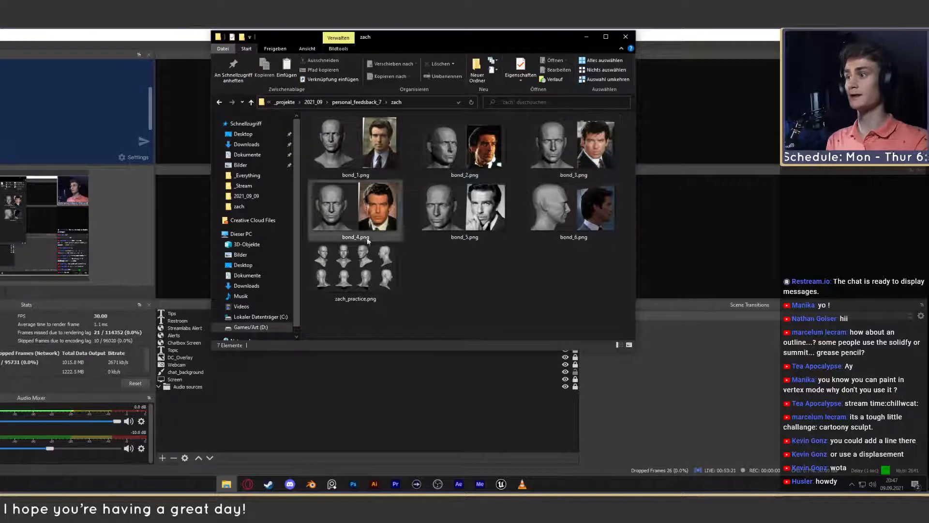
{"action": "double_click", "coordinate": [365, 262]}
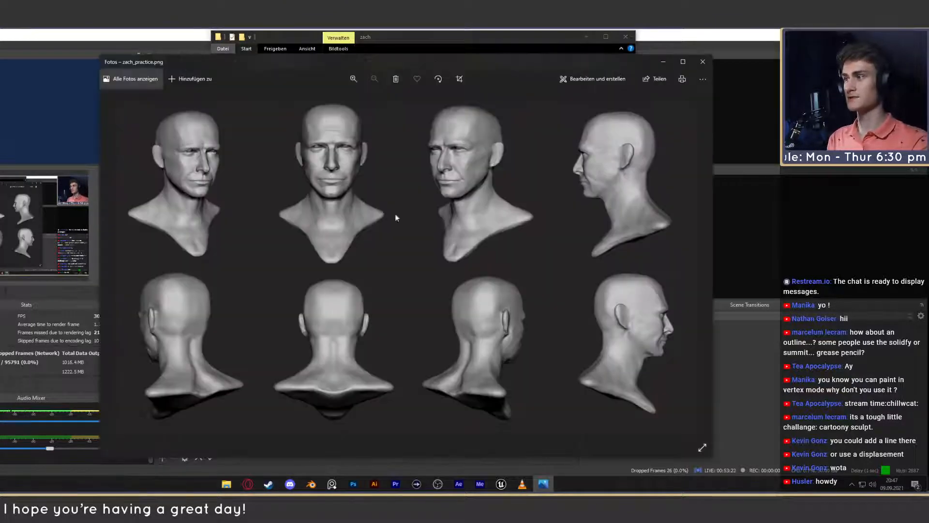
{"action": "left_click", "coordinate": [703, 61]}
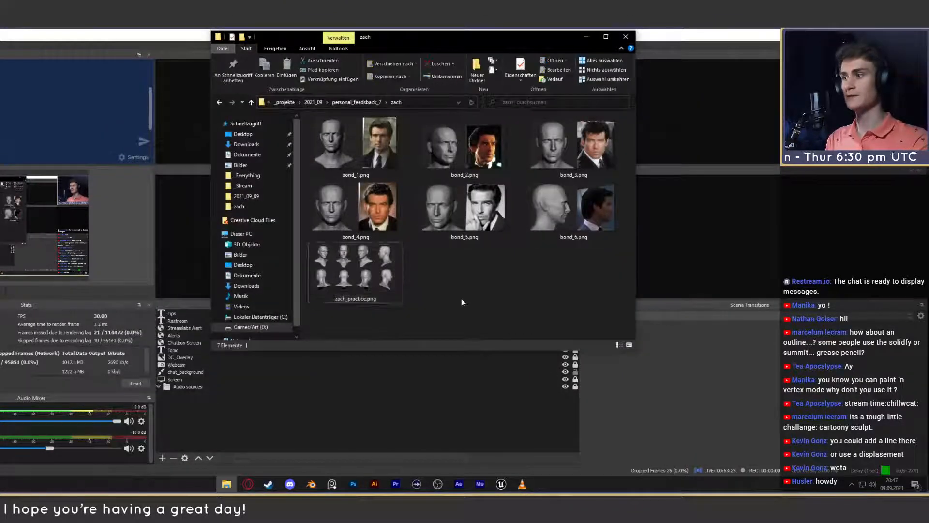
{"action": "double_click", "coordinate": [353, 271]}
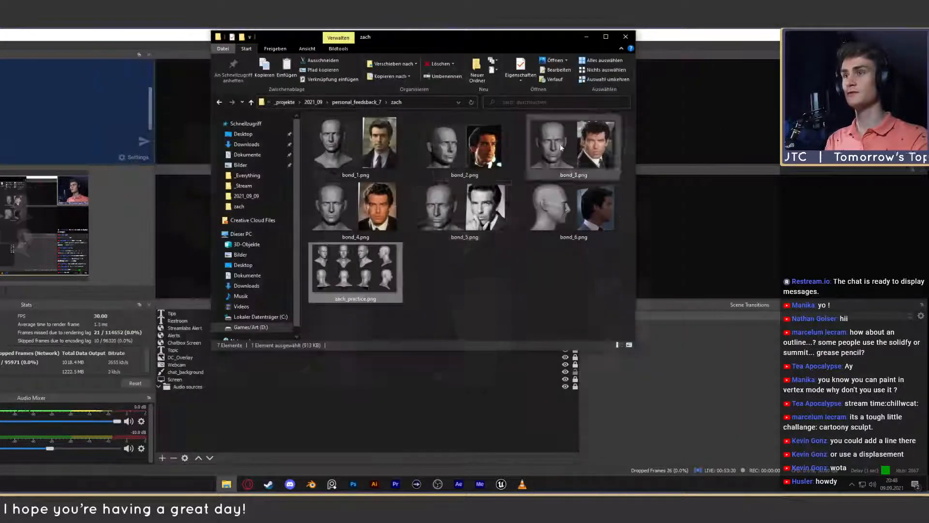
{"action": "left_click", "coordinate": [703, 62]}
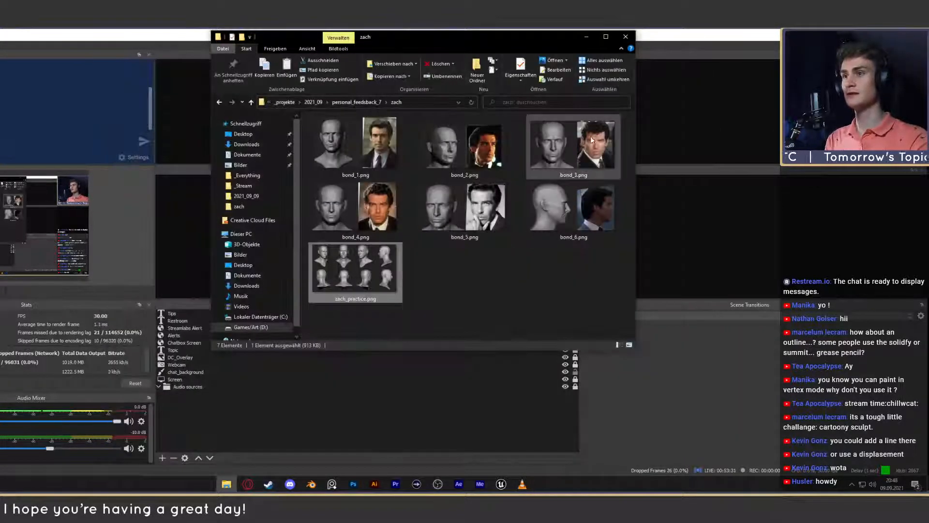
{"action": "left_click_drag", "start_coordinate": [627, 197], "coordinate": [329, 141]}
{"action": "left_click", "coordinate": [453, 279]}
{"action": "left_click", "coordinate": [348, 256]}
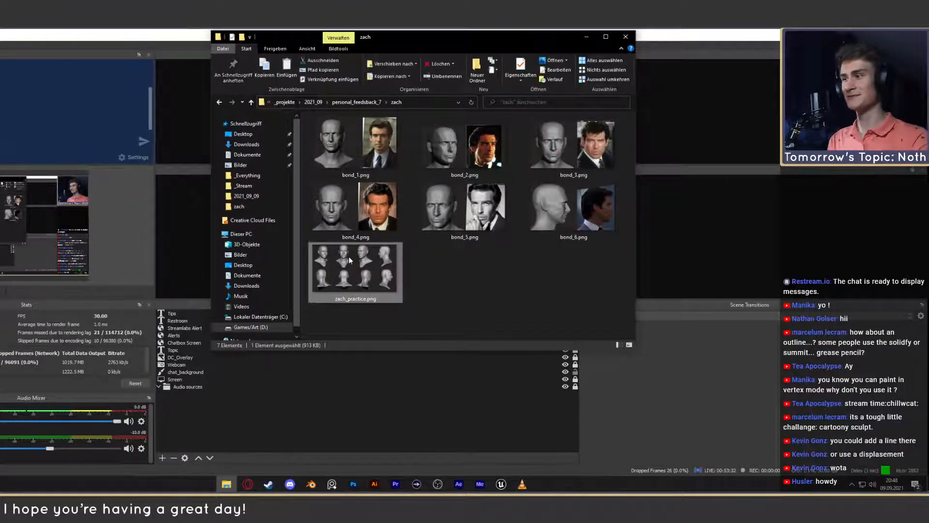
{"action": "double_click", "coordinate": [348, 257]}
{"action": "left_click", "coordinate": [701, 62]}
- Look over the thumbnails of bond_1.png through bond_6.png in the feedback folder
{"action": "left_click_drag", "start_coordinate": [631, 140], "coordinate": [426, 213]}
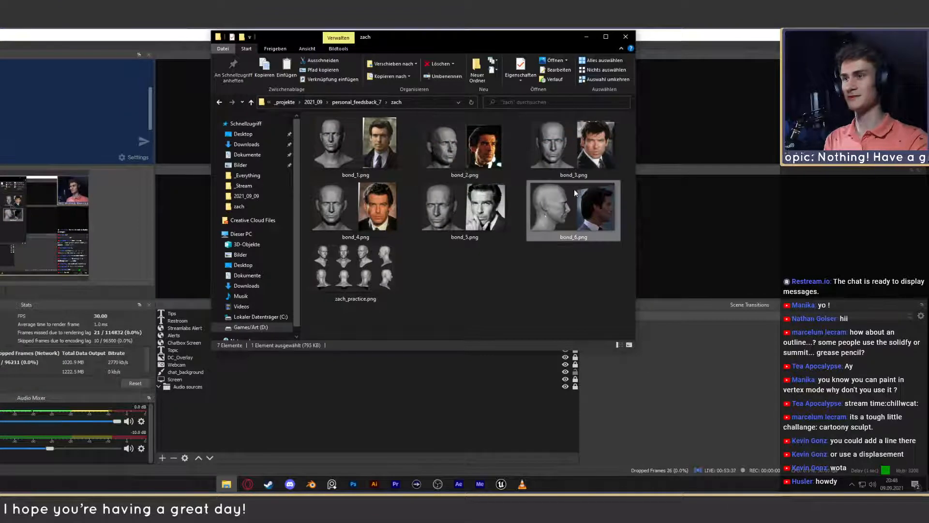
{"action": "left_click", "coordinate": [456, 216]}
{"action": "left_click", "coordinate": [352, 218]}
{"action": "left_click", "coordinate": [373, 148]}
{"action": "left_click", "coordinate": [459, 145]}
{"action": "left_click", "coordinate": [557, 148]}
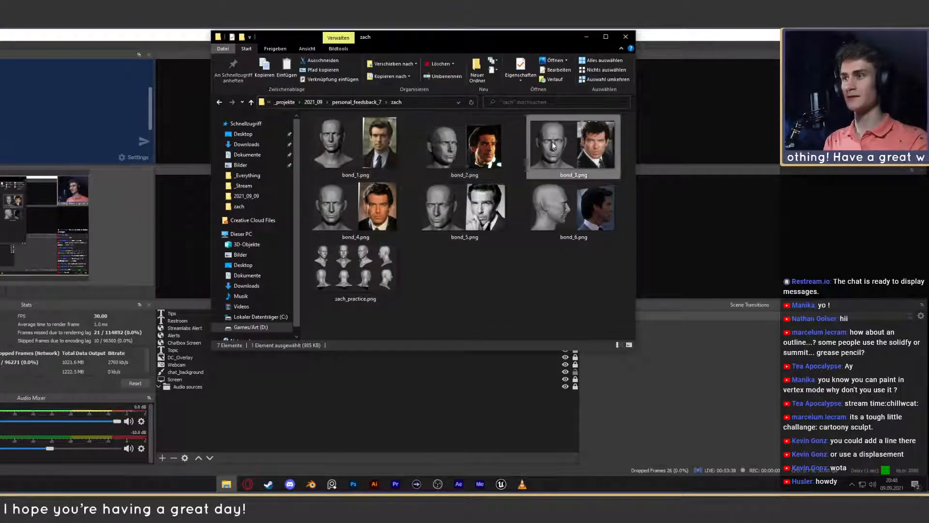
{"action": "left_click", "coordinate": [448, 199]}
{"action": "left_click", "coordinate": [359, 147]}
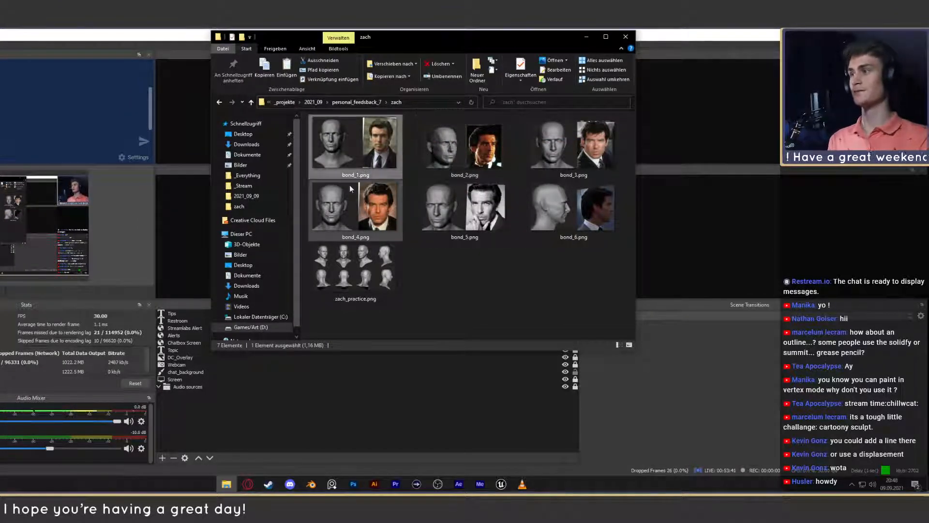
{"action": "left_click", "coordinate": [356, 199]}
{"action": "left_click", "coordinate": [462, 158]}
{"action": "left_click", "coordinate": [556, 145]}
{"action": "left_click", "coordinate": [571, 208]}
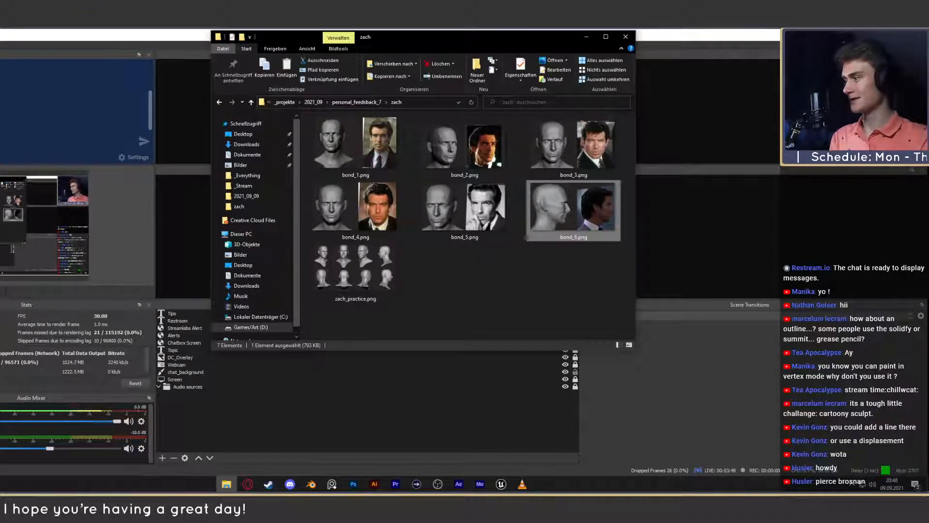
{"action": "left_click", "coordinate": [321, 378]}
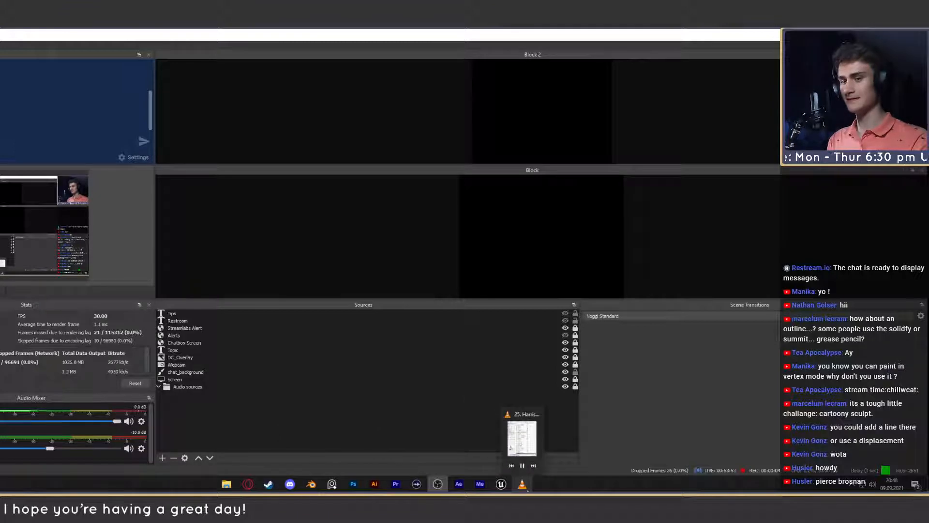
- Compare the sculpted head with the reference photos in bond_1.png through bond_5.png, returning to bond_4.png
{"action": "left_click", "coordinate": [231, 487]}
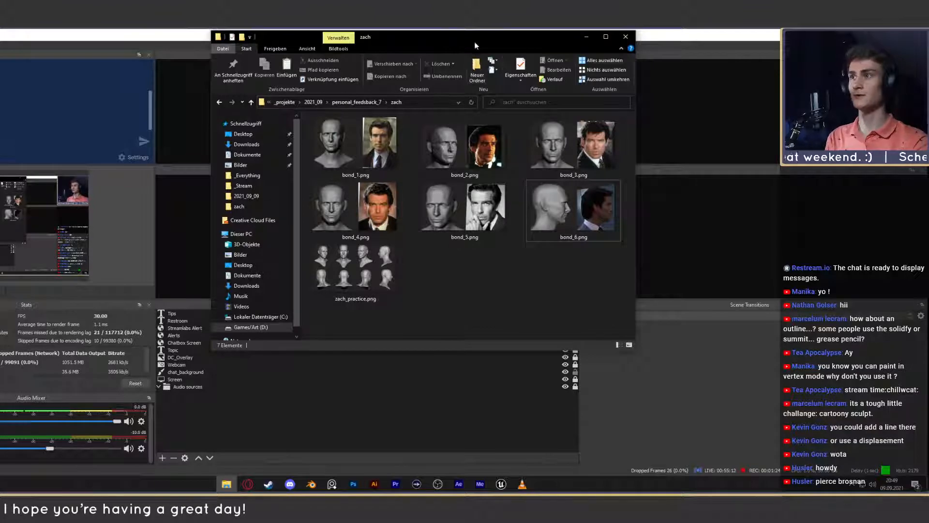
{"action": "left_click", "coordinate": [370, 150]}
{"action": "double_click", "coordinate": [372, 149]}
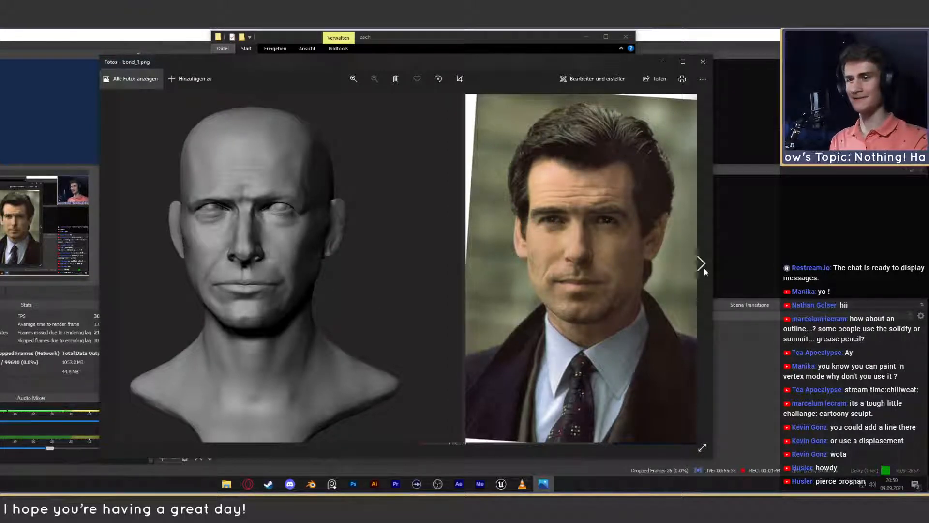
{"action": "left_click", "coordinate": [701, 264]}
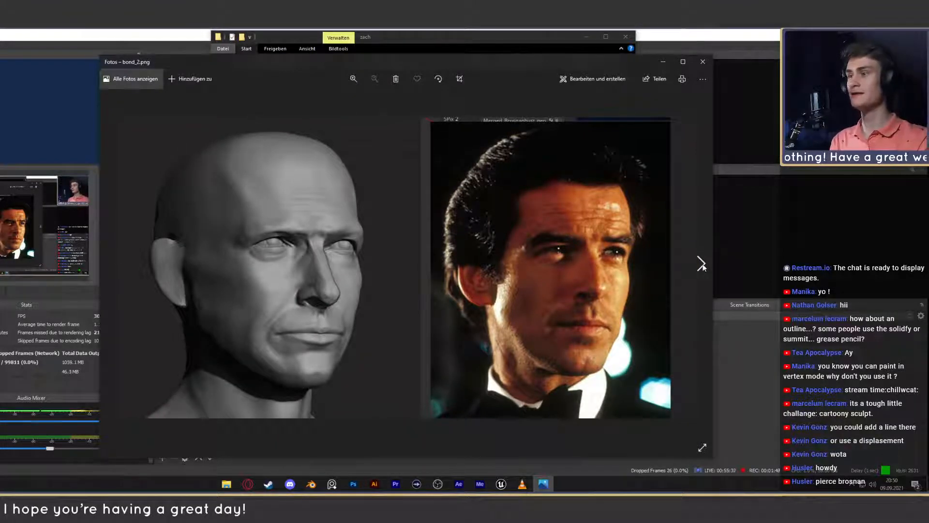
{"action": "left_click", "coordinate": [701, 264]}
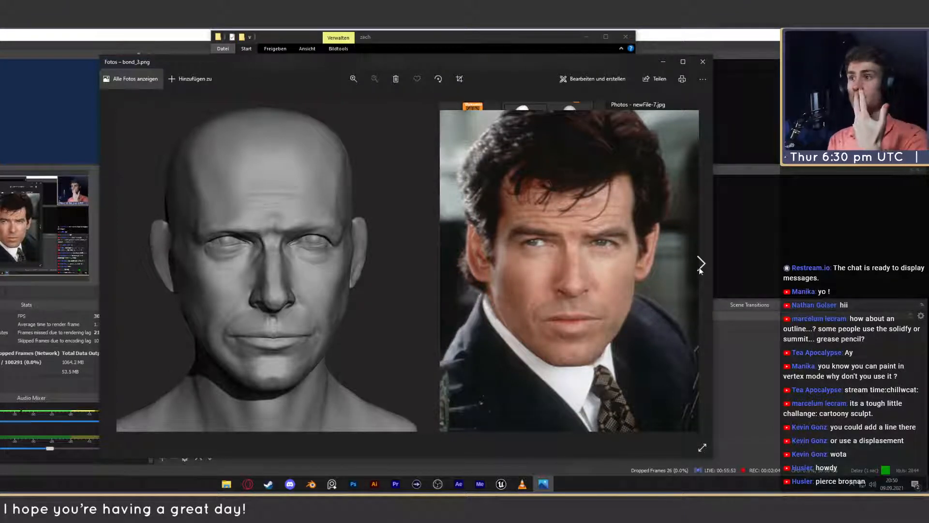
{"action": "left_click", "coordinate": [700, 267]}
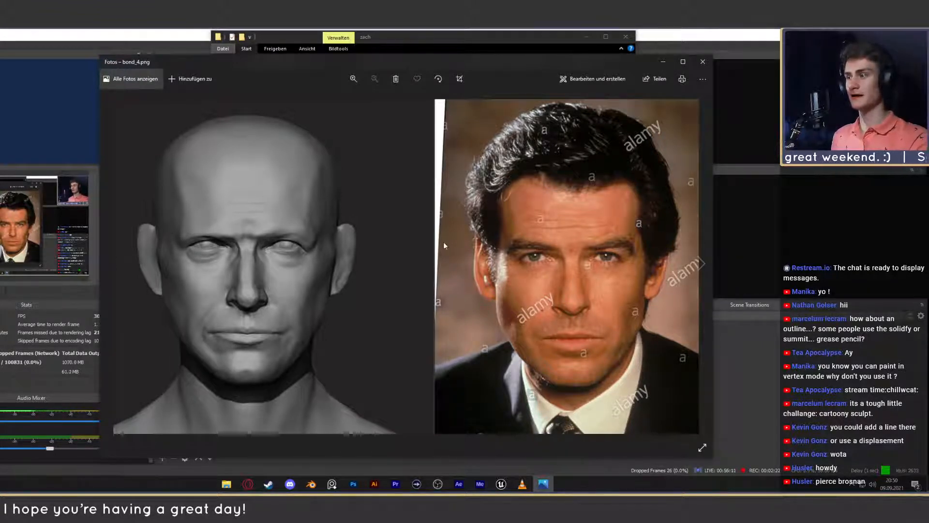
{"action": "left_click", "coordinate": [702, 266]}
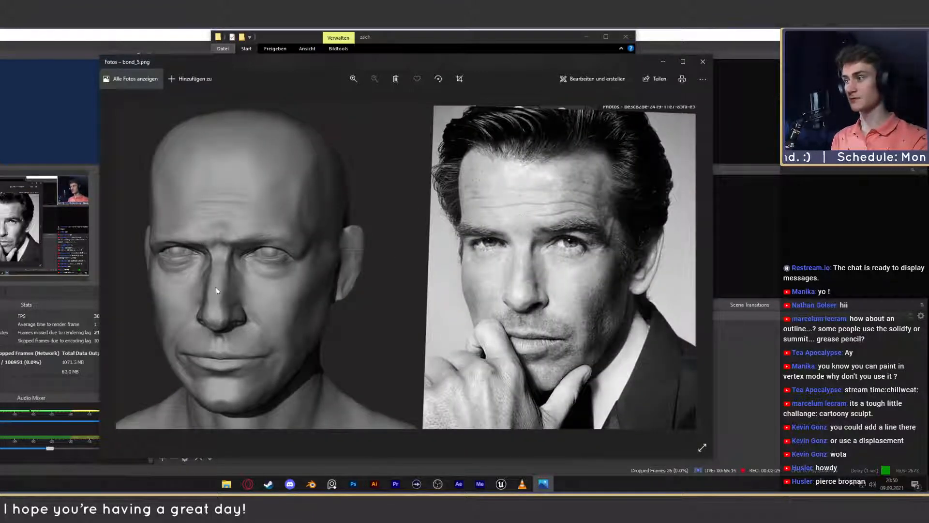
{"action": "key", "text": "Left"}
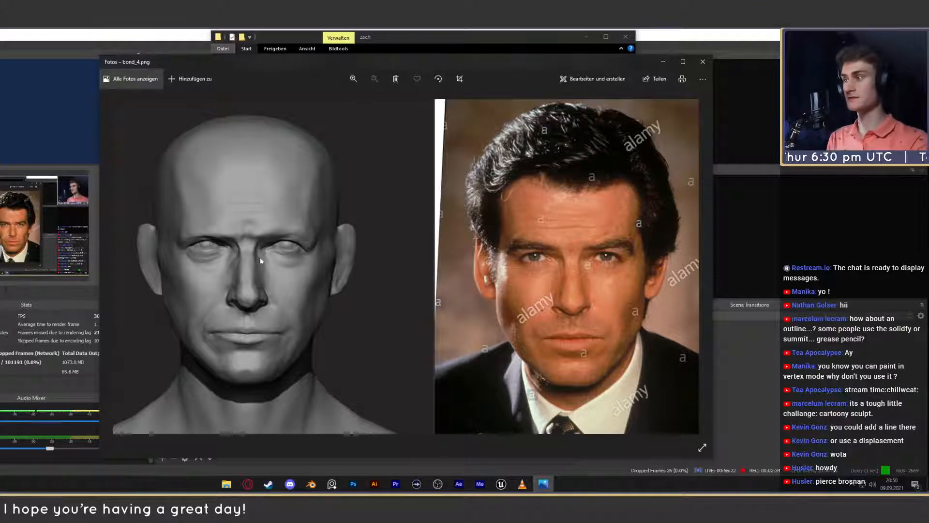
{"action": "left_click", "coordinate": [701, 265]}
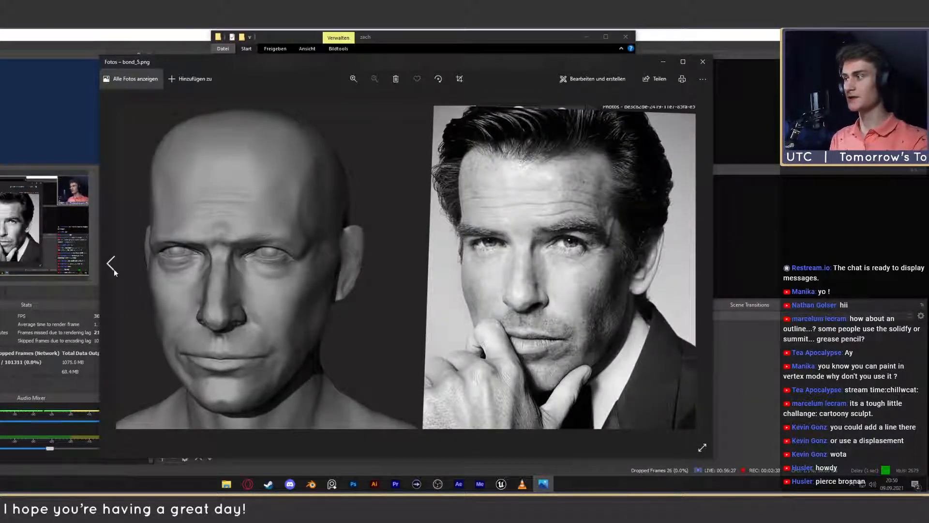
{"action": "left_click", "coordinate": [111, 266]}
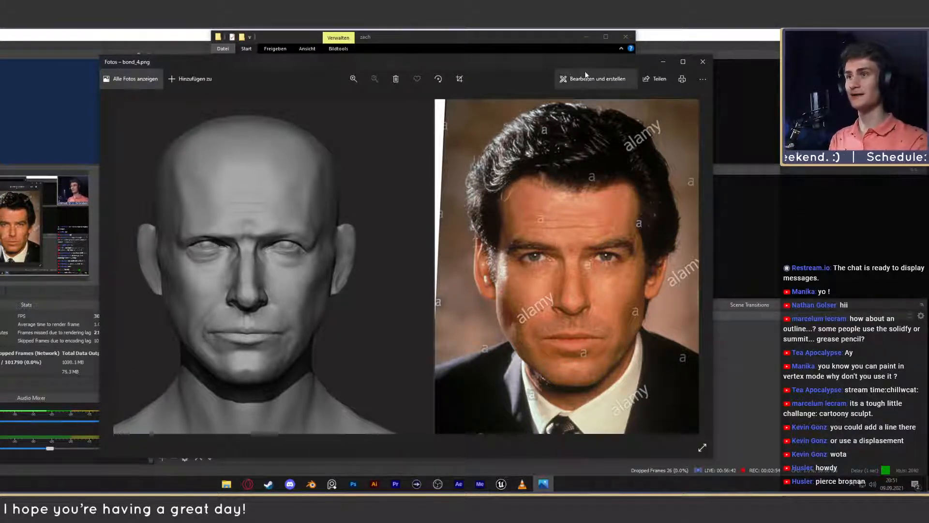
- Close the bond_4.png viewer, switch to Blender and create a new General file
{"action": "left_click_drag", "start_coordinate": [586, 65], "coordinate": [599, 49]}
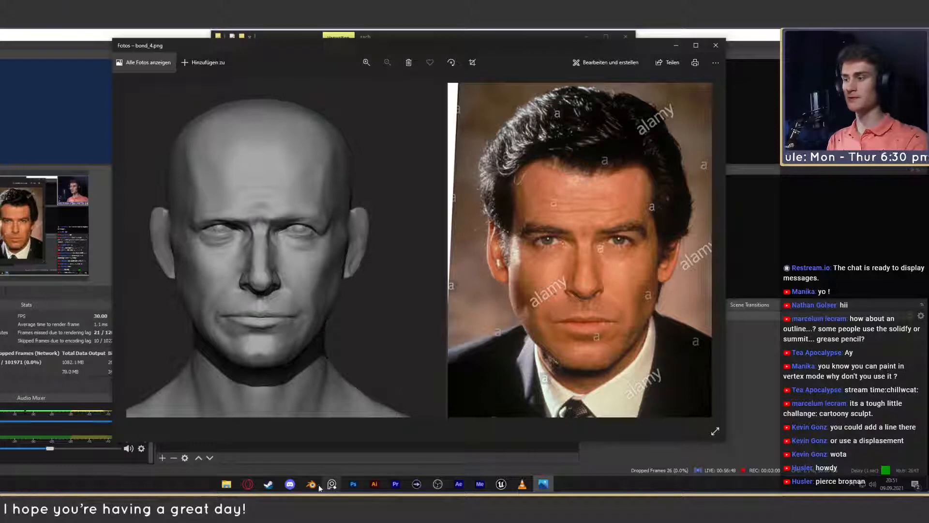
{"action": "mouse_move", "coordinate": [315, 486]}
{"action": "mouse_move", "coordinate": [353, 484]}
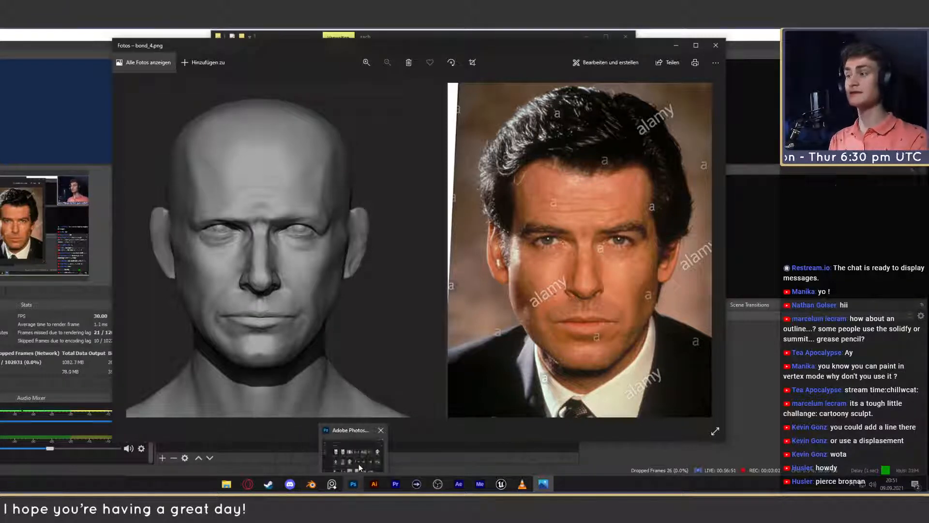
{"action": "left_click", "coordinate": [359, 464]}
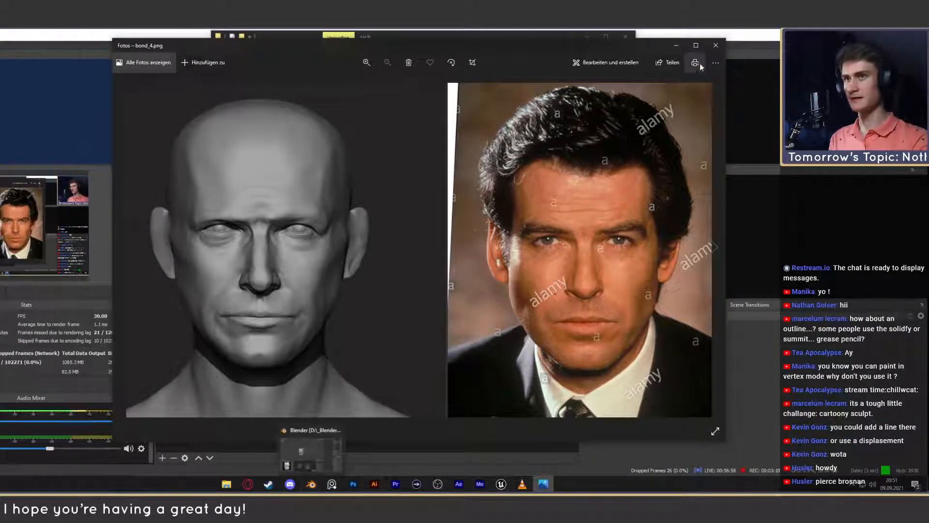
{"action": "left_click", "coordinate": [716, 45]}
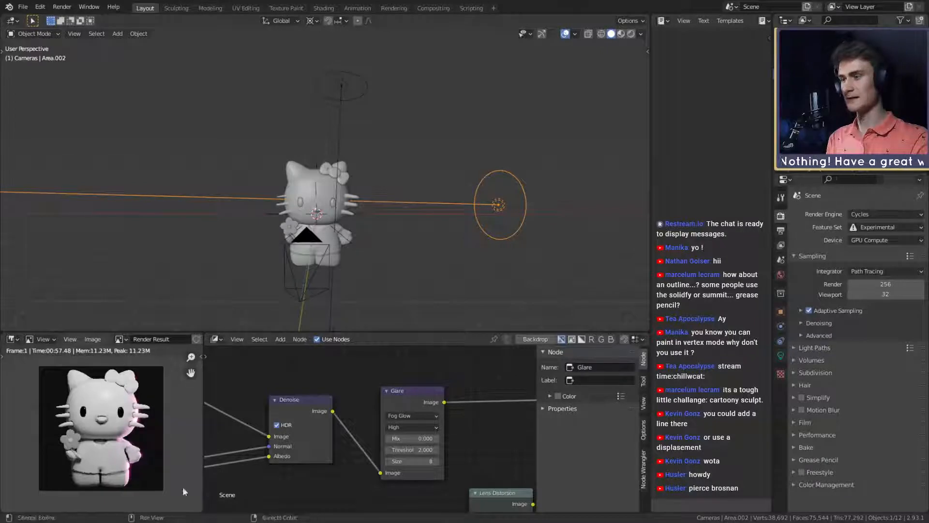
{"action": "left_click", "coordinate": [23, 7]}
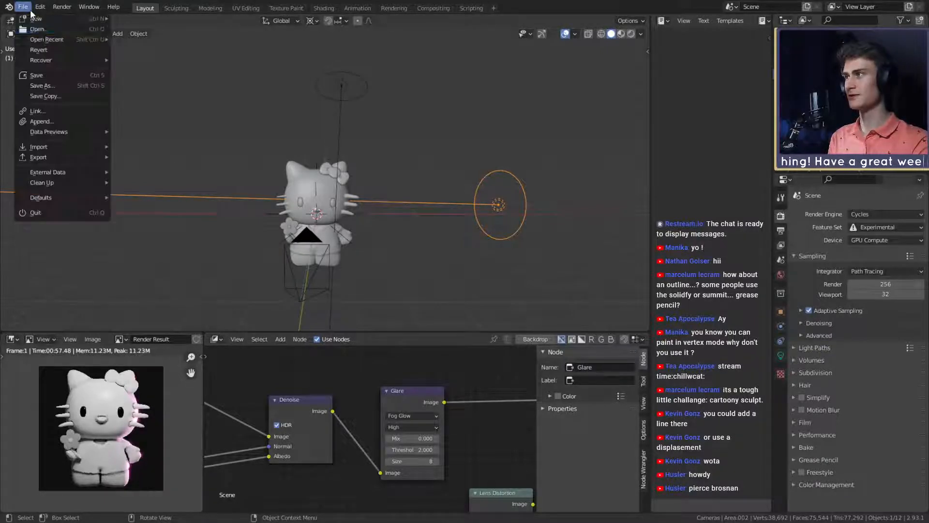
{"action": "left_click", "coordinate": [113, 16]}
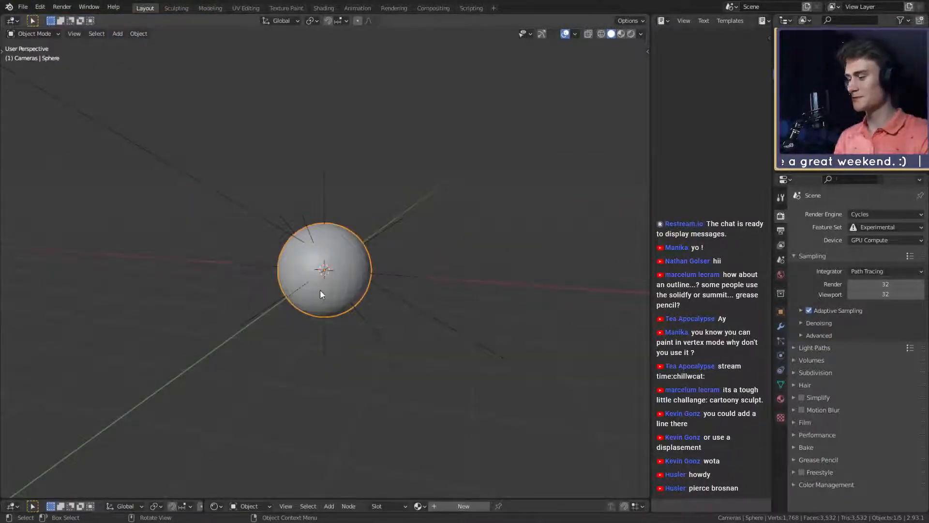
- Enlarge the lower area, turn it into an Image Editor and load bond_4.png as the image to review
{"action": "left_click_drag", "start_coordinate": [515, 498], "coordinate": [528, 285]}
{"action": "key", "text": "shift+F10"}
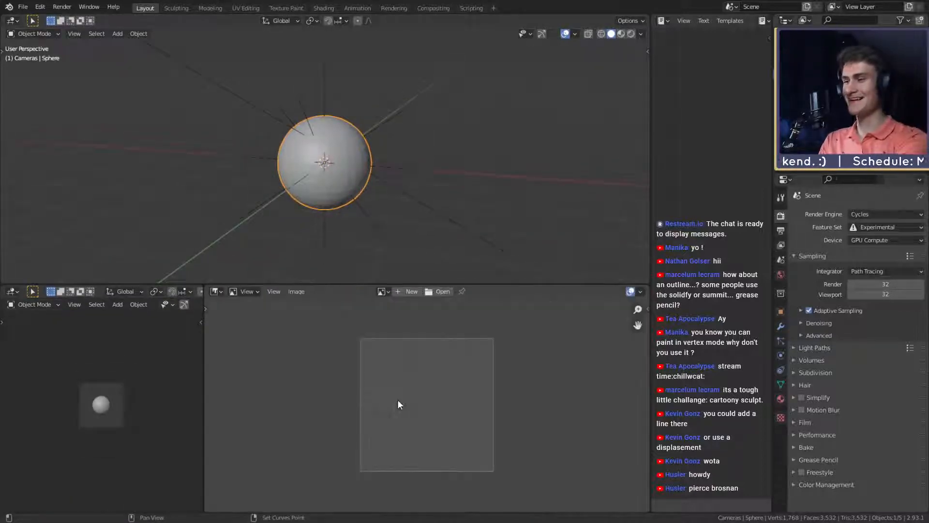
{"action": "left_click", "coordinate": [382, 292]}
{"action": "left_click", "coordinate": [387, 307]}
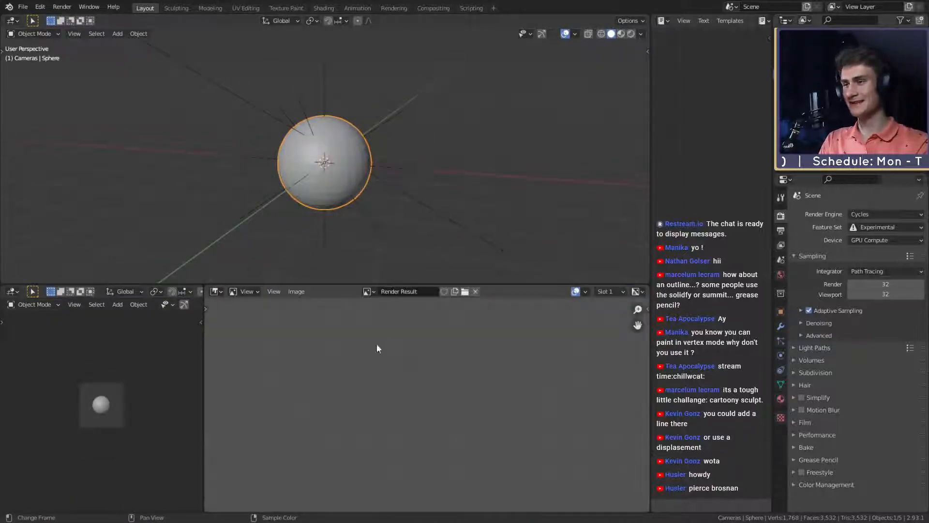
{"action": "scroll", "coordinate": [391, 370], "scroll_direction": "down", "scroll_amount": 8}
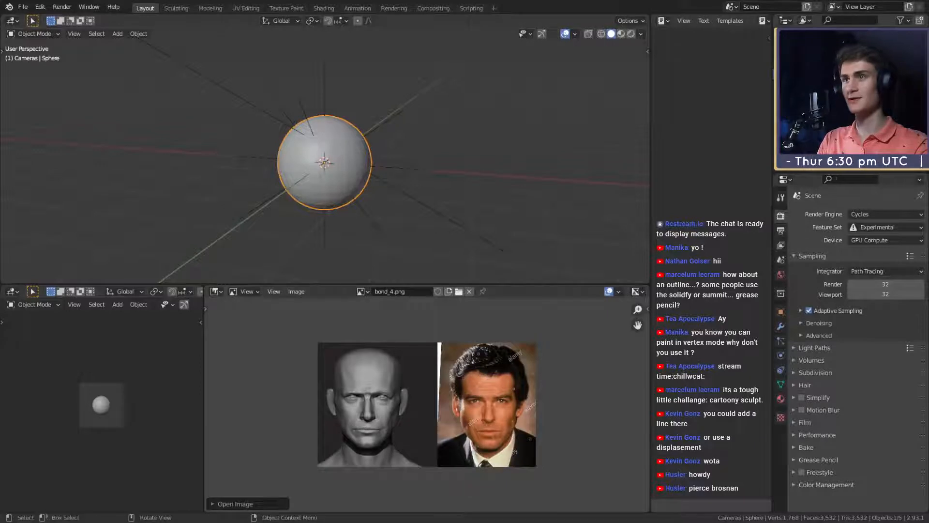
{"action": "scroll", "coordinate": [439, 386], "scroll_direction": "up", "scroll_amount": 3}
{"action": "scroll", "coordinate": [438, 386], "scroll_direction": "down", "scroll_amount": 1}
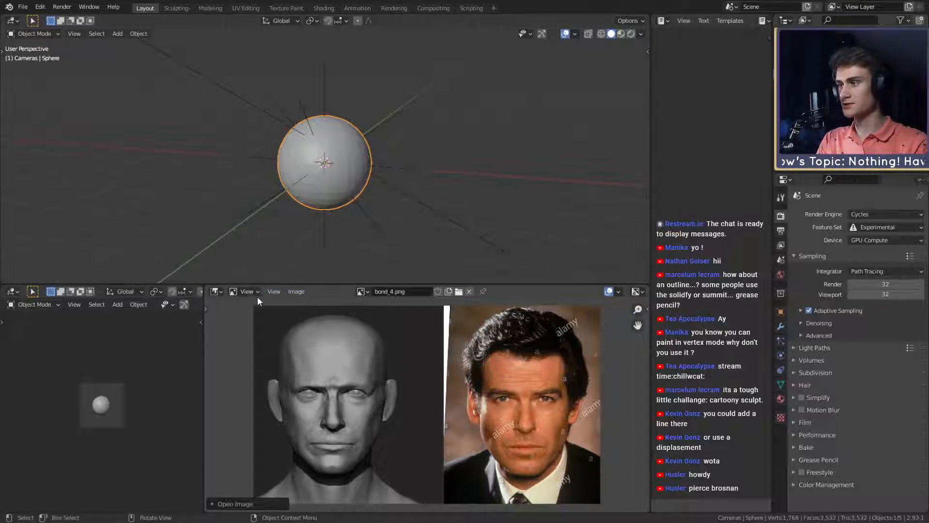
- Activate the Annotate tool in the Image Editor, draw a test stroke across the sculpted head and undo it
{"action": "key", "text": "t"}
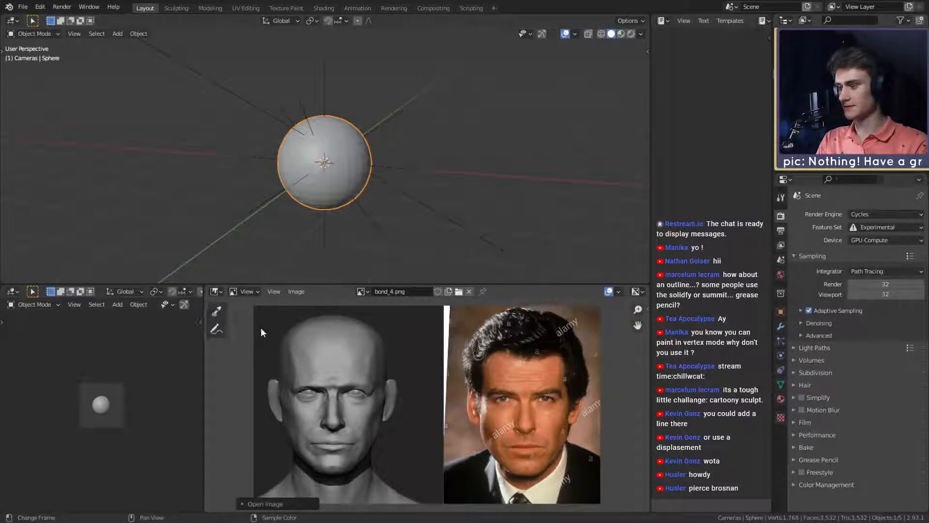
{"action": "left_click", "coordinate": [220, 329]}
{"action": "left_click_drag", "start_coordinate": [367, 340], "coordinate": [427, 352]}
{"action": "key", "text": "ctrl+z"}
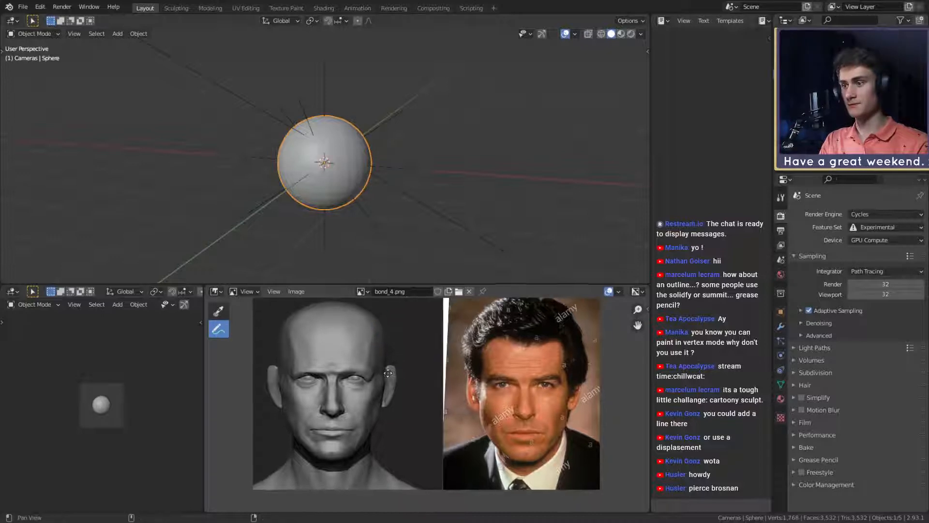
- Switch to Discord and view the enlarged Pierce Brosnan likeness sculpt posted in the personal_feedback channel
{"action": "scroll", "coordinate": [389, 358], "scroll_direction": "down", "scroll_amount": 1}
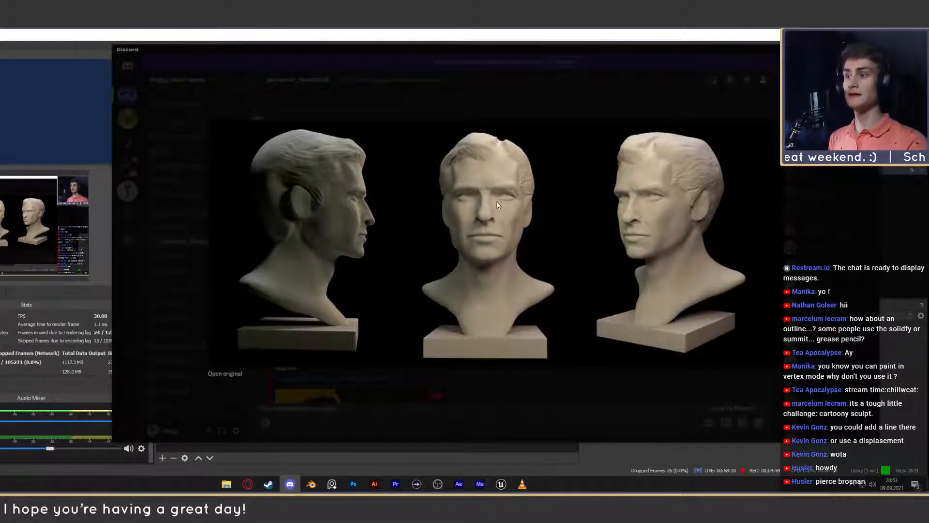
{"action": "left_click", "coordinate": [514, 88]}
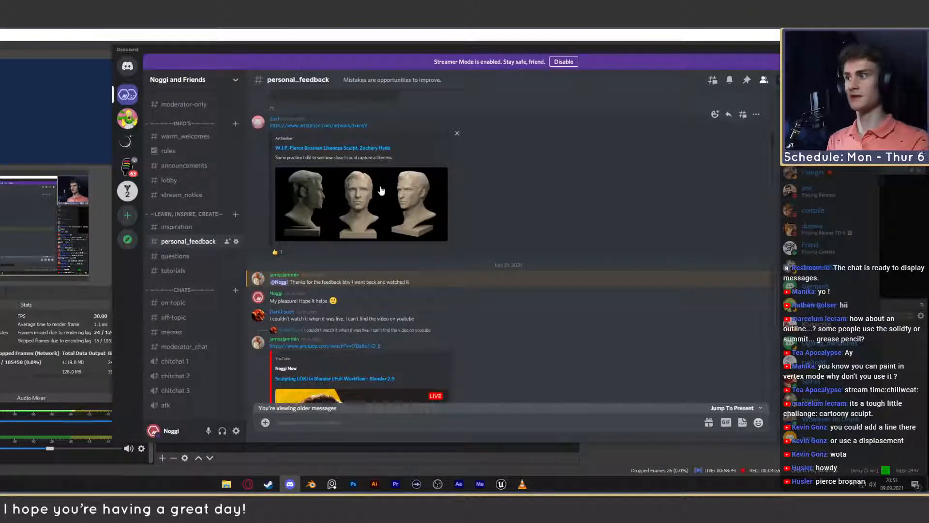
- Return to Blender, sketch the face contour from the temple across the forehead to the jaw on the sculpted head, and undo it
{"action": "left_click", "coordinate": [846, 49]}
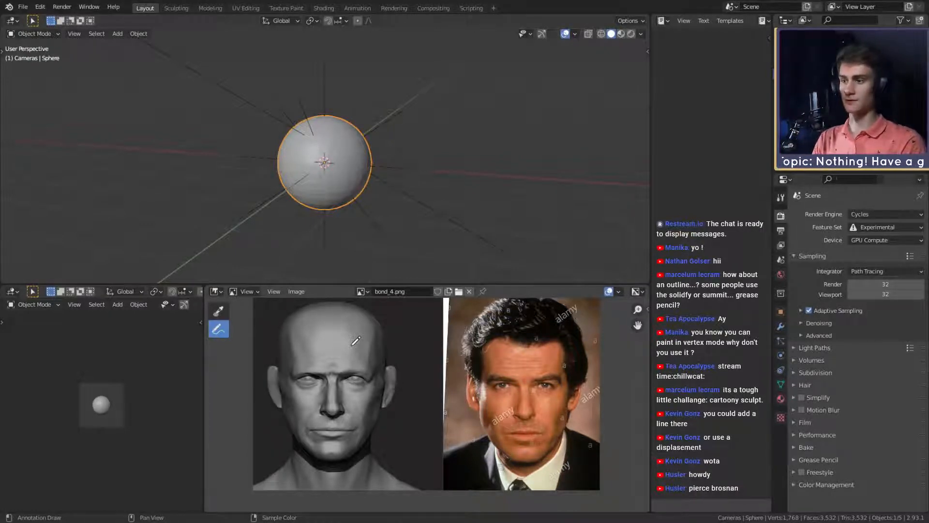
{"action": "middle_click_drag", "start_coordinate": [368, 356], "coordinate": [369, 366]}
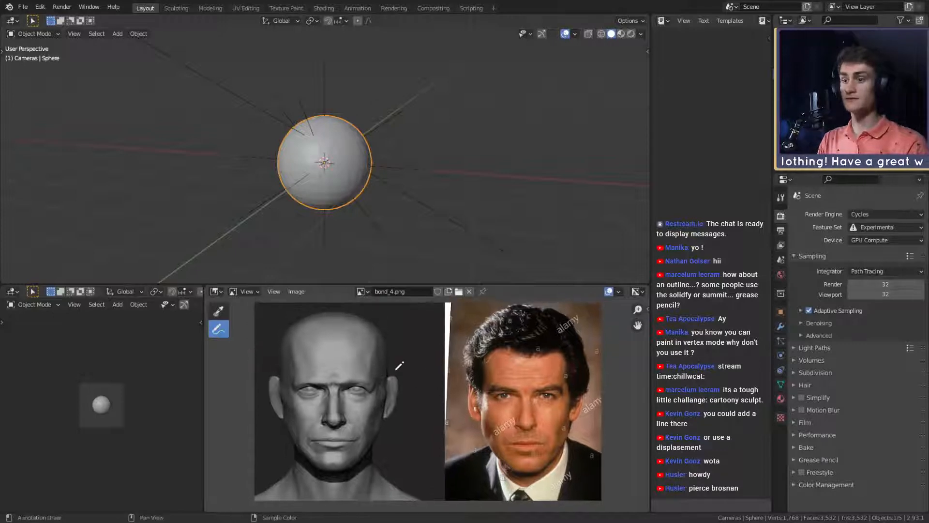
{"action": "mouse_move", "coordinate": [387, 402]}
{"action": "left_mouse_down"}
{"action": "mouse_move", "coordinate": [320, 342]}
{"action": "mouse_move", "coordinate": [293, 452]}
{"action": "left_mouse_up"}
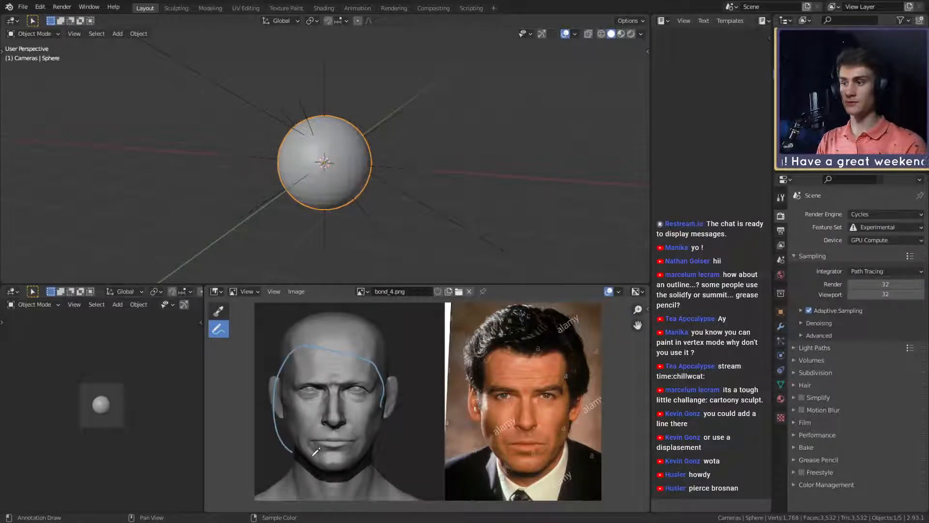
{"action": "key", "text": "ctrl+z"}
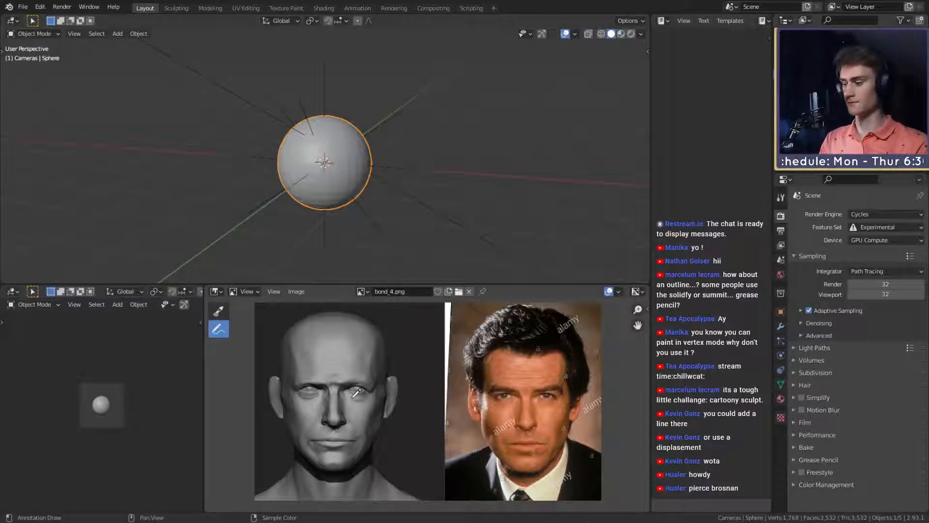
- Examine the sculpted head's facial features side by side with the reference photo
{"action": "mouse_move", "coordinate": [361, 399]}
{"action": "middle_mouse_down"}
{"action": "mouse_move", "coordinate": [360, 376]}
{"action": "mouse_move", "coordinate": [353, 398]}
{"action": "middle_mouse_up"}
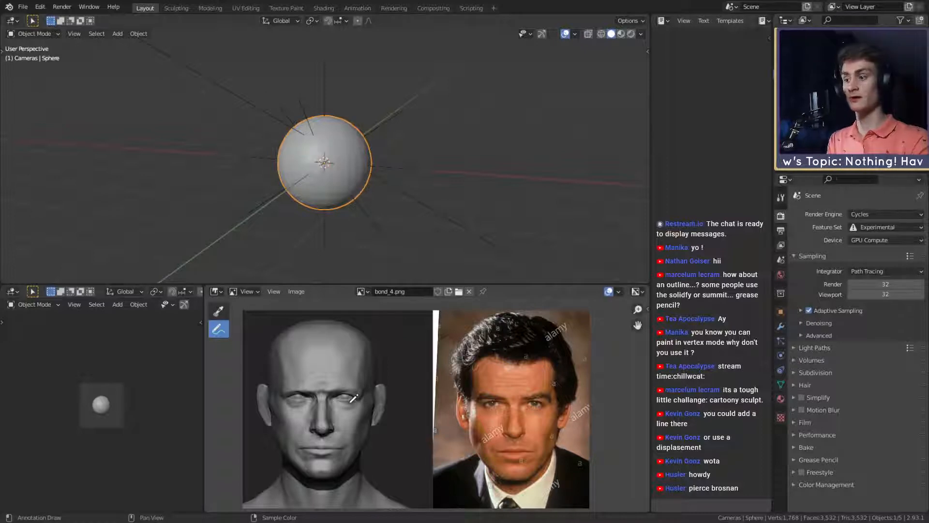
{"action": "mouse_move", "coordinate": [354, 397]}
{"action": "middle_mouse_down"}
{"action": "mouse_move", "coordinate": [344, 396]}
{"action": "mouse_move", "coordinate": [358, 394]}
{"action": "middle_mouse_up"}
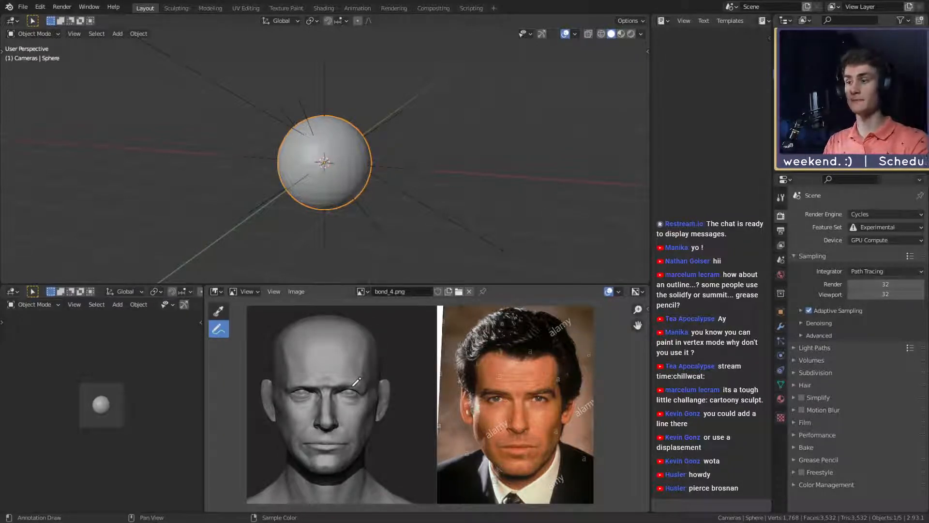
{"action": "middle_click_drag", "start_coordinate": [410, 365], "coordinate": [396, 361]}
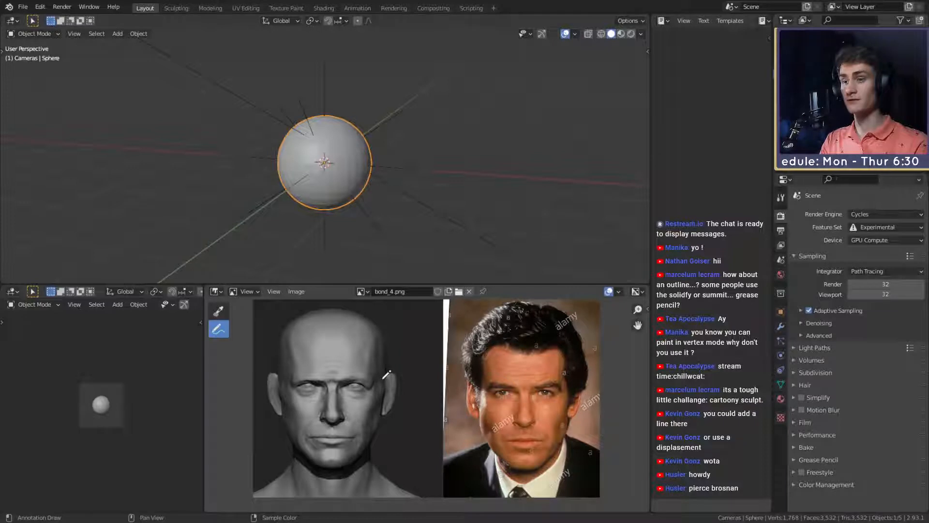
{"action": "middle_click_drag", "start_coordinate": [376, 393], "coordinate": [378, 349], "text": "ctrl"}
{"action": "middle_click_drag", "start_coordinate": [378, 349], "coordinate": [405, 399]}
{"action": "middle_click_drag", "start_coordinate": [405, 399], "coordinate": [386, 359]}
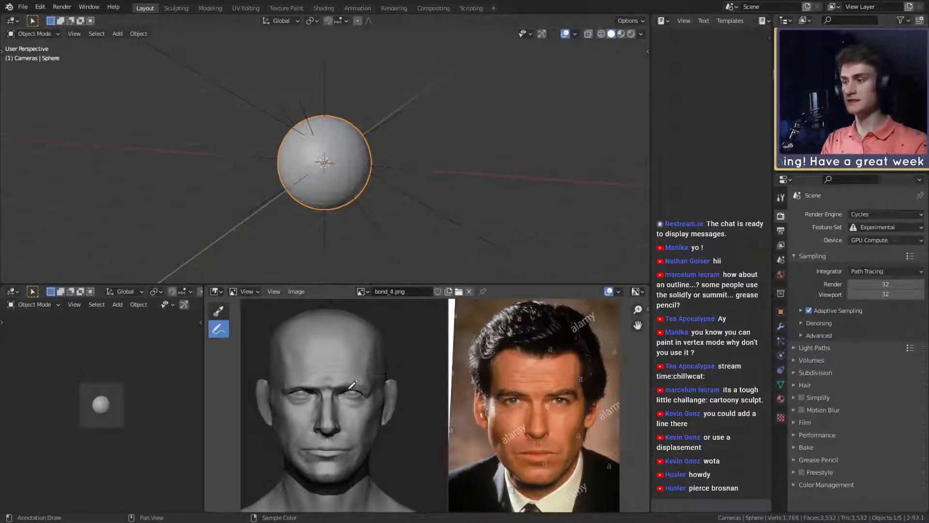
- Annotate both sides of the nose and outline one eyebrow on the reference photo
{"action": "middle_click_drag", "start_coordinate": [438, 410], "coordinate": [364, 369]}
{"action": "scroll", "coordinate": [503, 347], "scroll_direction": "up", "scroll_amount": 3}
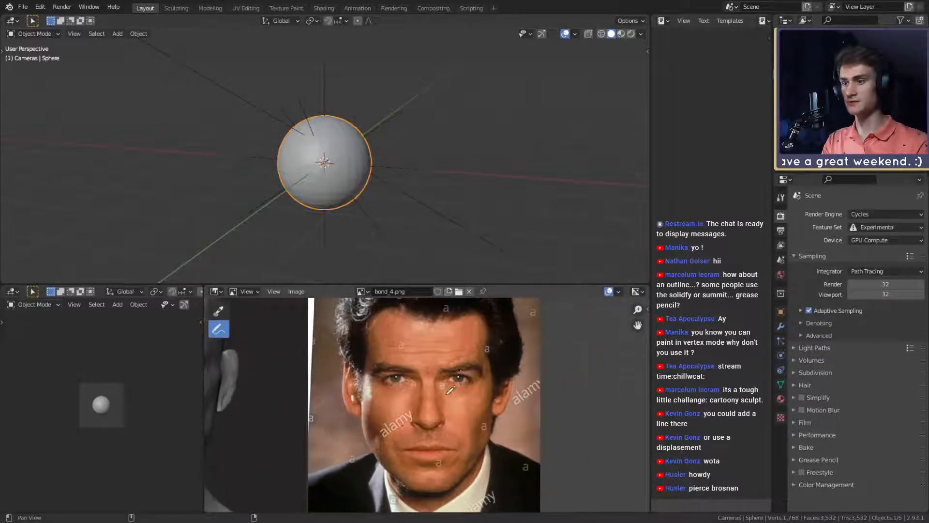
{"action": "left_click_drag", "start_coordinate": [442, 417], "coordinate": [440, 376]}
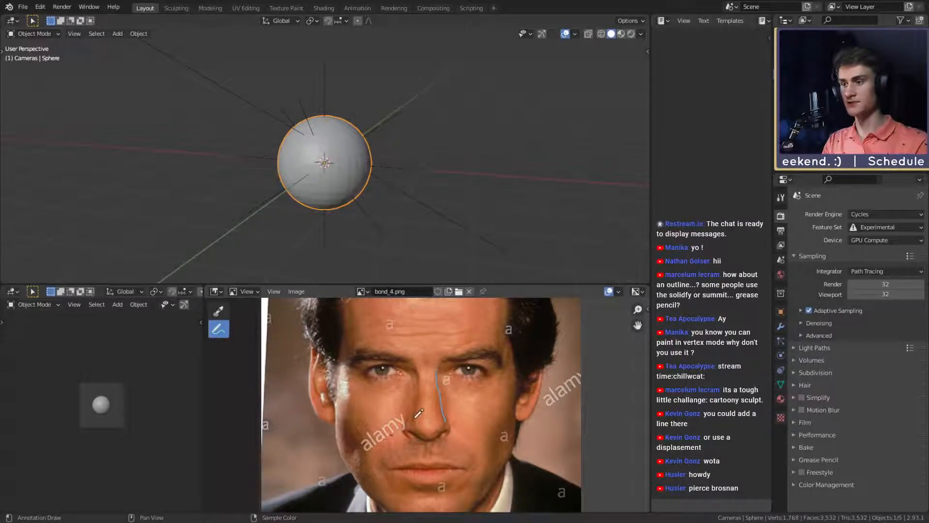
{"action": "mouse_move", "coordinate": [413, 417]}
{"action": "left_mouse_down"}
{"action": "mouse_move", "coordinate": [424, 371]}
{"action": "mouse_move", "coordinate": [488, 352]}
{"action": "mouse_move", "coordinate": [496, 364]}
{"action": "mouse_move", "coordinate": [495, 346]}
{"action": "mouse_move", "coordinate": [504, 359]}
{"action": "mouse_move", "coordinate": [486, 342]}
{"action": "mouse_move", "coordinate": [450, 352]}
{"action": "mouse_move", "coordinate": [468, 362]}
{"action": "left_mouse_up"}
{"action": "key", "text": "ctrl+z"}
{"action": "middle_click_drag", "start_coordinate": [470, 360], "coordinate": [500, 357]}
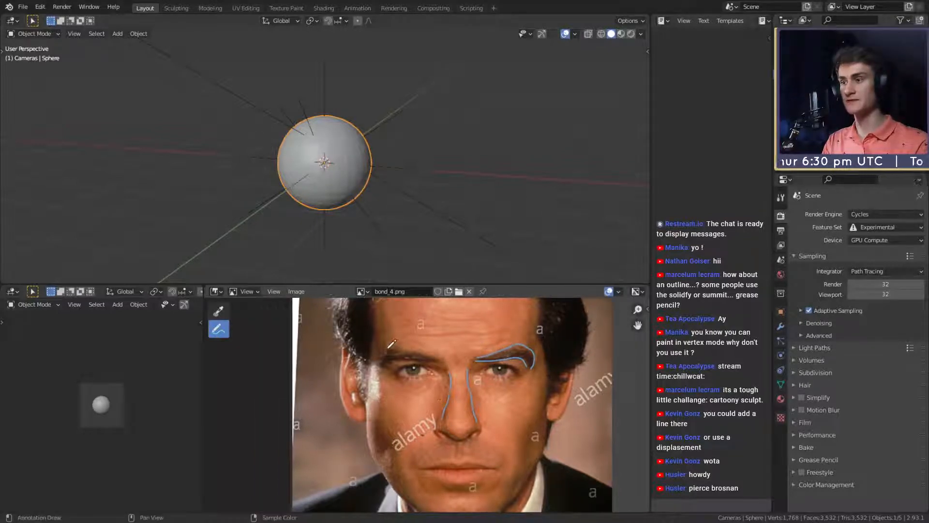
- Try tracing the jawline on the reference photo and undo the stroke
{"action": "middle_click_drag", "start_coordinate": [398, 441], "coordinate": [399, 390]}
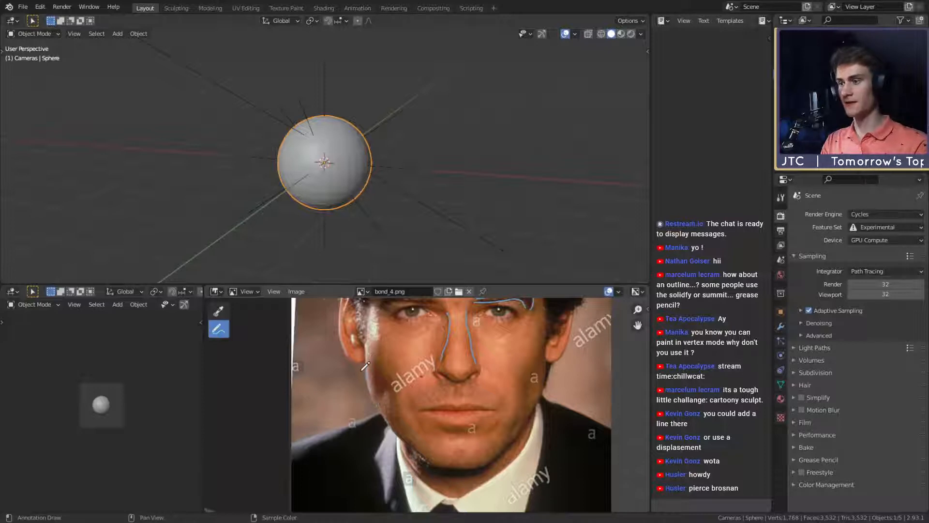
{"action": "mouse_move", "coordinate": [367, 377]}
{"action": "left_mouse_down"}
{"action": "mouse_move", "coordinate": [388, 421]}
{"action": "mouse_move", "coordinate": [425, 459]}
{"action": "left_mouse_up"}
{"action": "key", "text": "ctrl+z"}
- Sketch trial contours for the cheek fold and outer cheek on the reference photo and undo them
{"action": "middle_click_drag", "start_coordinate": [525, 357], "coordinate": [475, 370]}
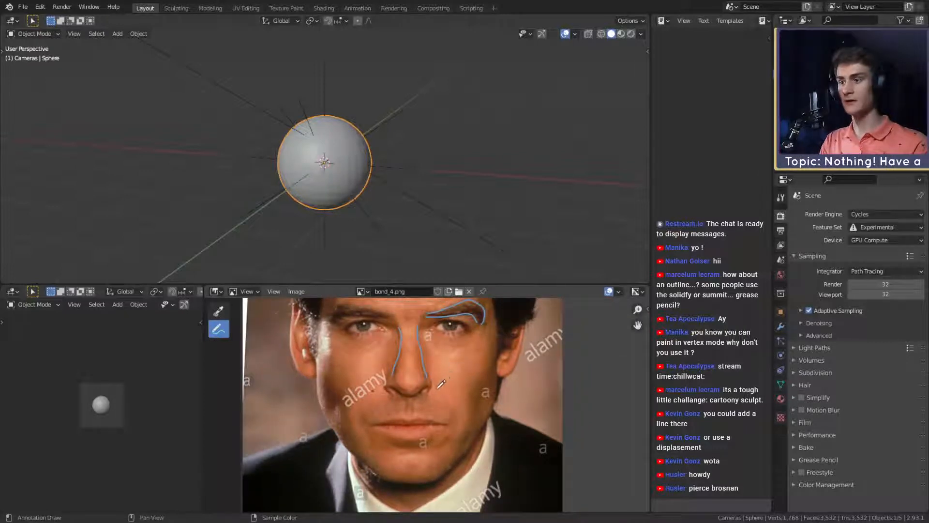
{"action": "mouse_move", "coordinate": [434, 380]}
{"action": "left_mouse_down"}
{"action": "mouse_move", "coordinate": [459, 422]}
{"action": "mouse_move", "coordinate": [484, 404]}
{"action": "mouse_move", "coordinate": [474, 360]}
{"action": "left_mouse_up"}
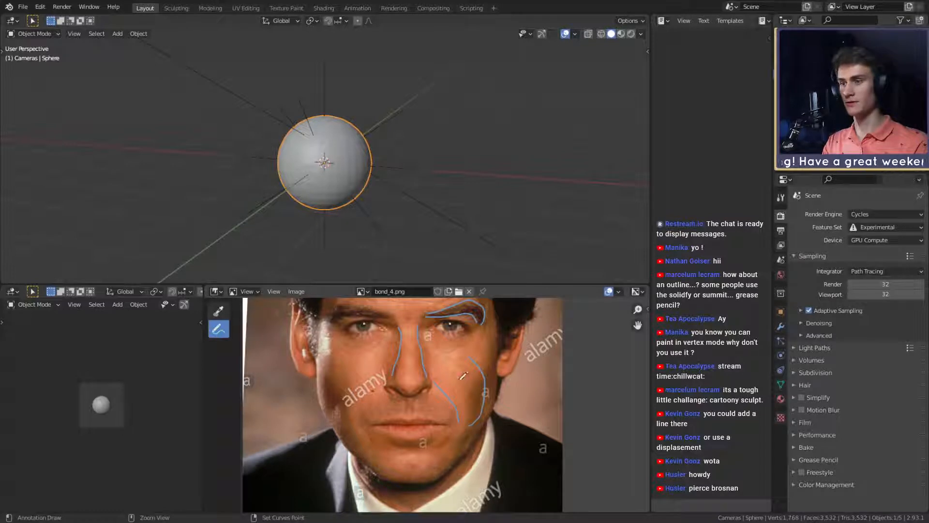
{"action": "key", "text": "ctrl+z"}
{"action": "key", "text": "ctrl+z"}
{"action": "mouse_move", "coordinate": [454, 371]}
{"action": "middle_mouse_down"}
{"action": "mouse_move", "coordinate": [483, 380]}
{"action": "mouse_move", "coordinate": [453, 371]}
{"action": "middle_mouse_up"}
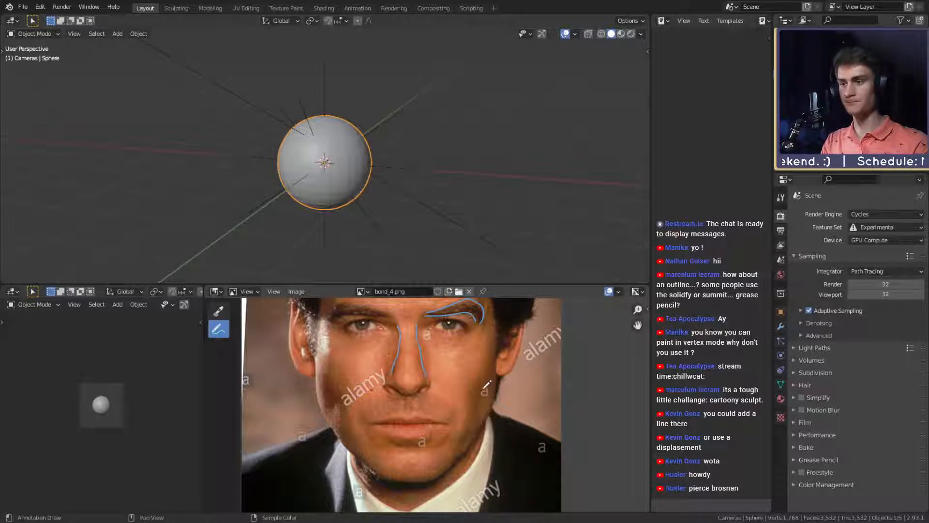
{"action": "left_click_drag", "start_coordinate": [478, 393], "coordinate": [495, 396]}
{"action": "key", "text": "ctrl+z"}
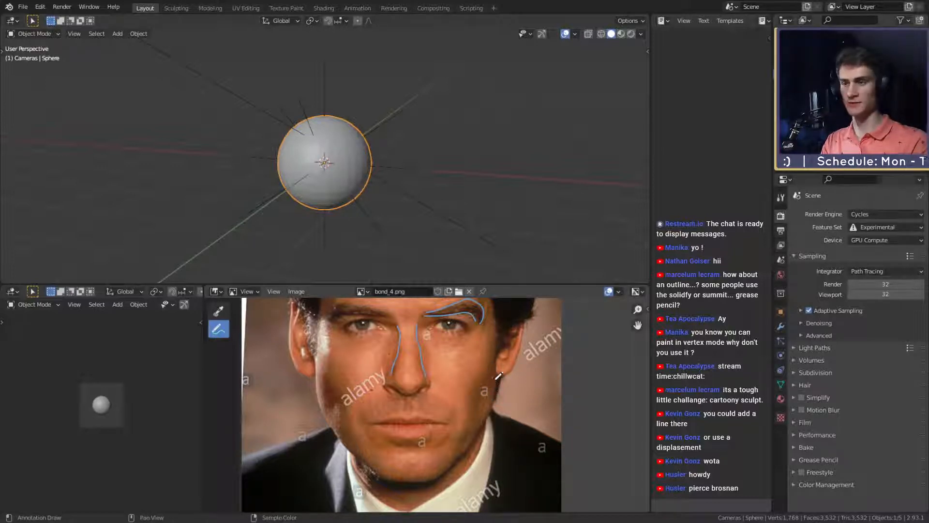
- Try tracing the hairline from mid-forehead down one temple on the reference photo and undo it
{"action": "middle_click_drag", "start_coordinate": [470, 355], "coordinate": [490, 424]}
{"action": "middle_click_drag", "start_coordinate": [432, 336], "coordinate": [429, 319]}
{"action": "mouse_move", "coordinate": [454, 373]}
{"action": "middle_mouse_down"}
{"action": "mouse_move", "coordinate": [450, 364]}
{"action": "mouse_move", "coordinate": [422, 385]}
{"action": "middle_mouse_up"}
{"action": "left_click_drag", "start_coordinate": [520, 427], "coordinate": [502, 312]}
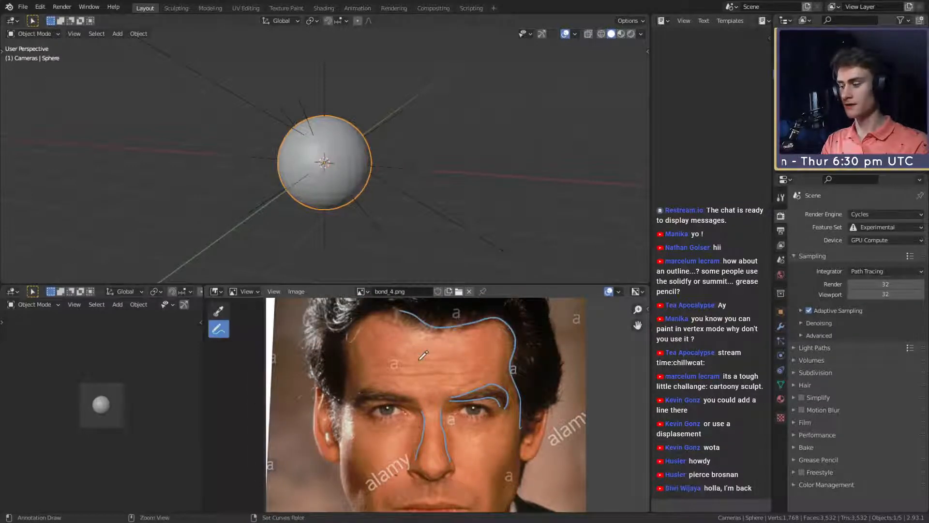
{"action": "key", "text": "ctrl+z"}
- Sketch trial strokes around one eye and along the mouth on the reference photo, undoing each
{"action": "middle_click_drag", "start_coordinate": [457, 394], "coordinate": [463, 345]}
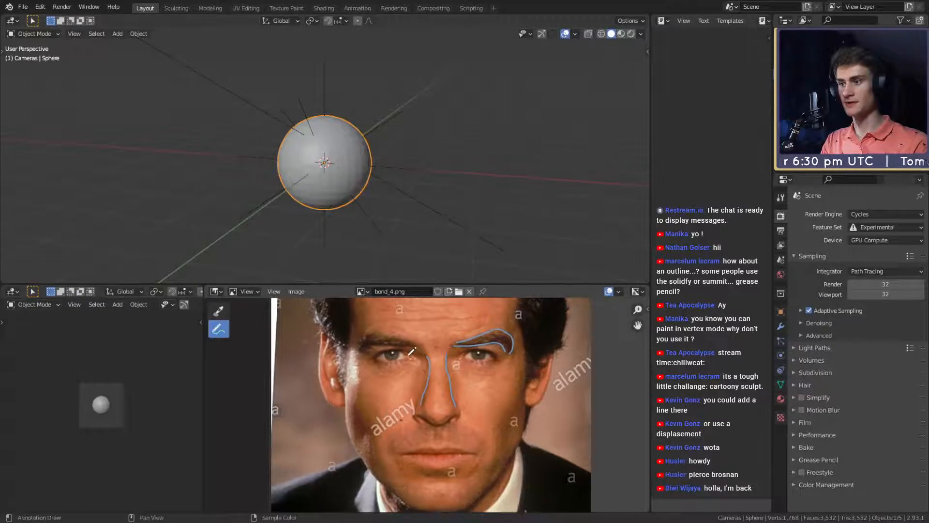
{"action": "left_click_drag", "start_coordinate": [418, 359], "coordinate": [380, 351]}
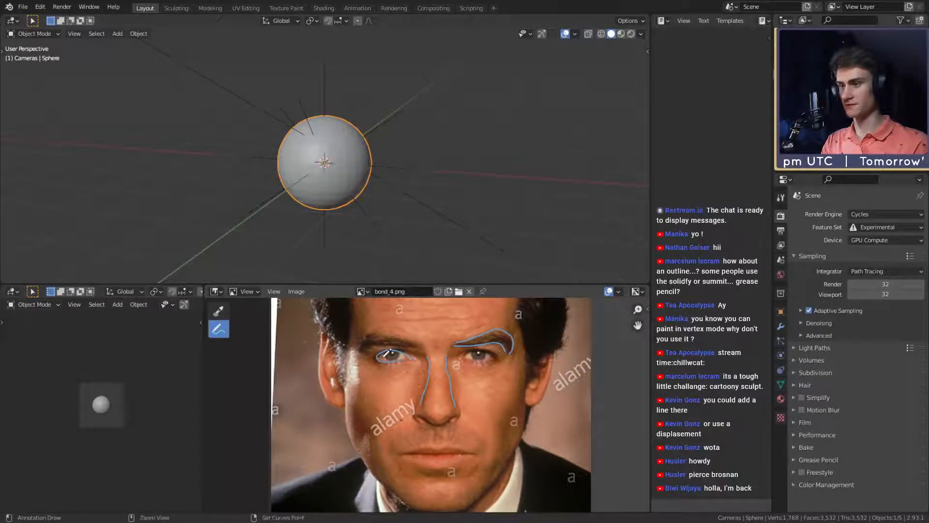
{"action": "key", "text": "ctrl+z"}
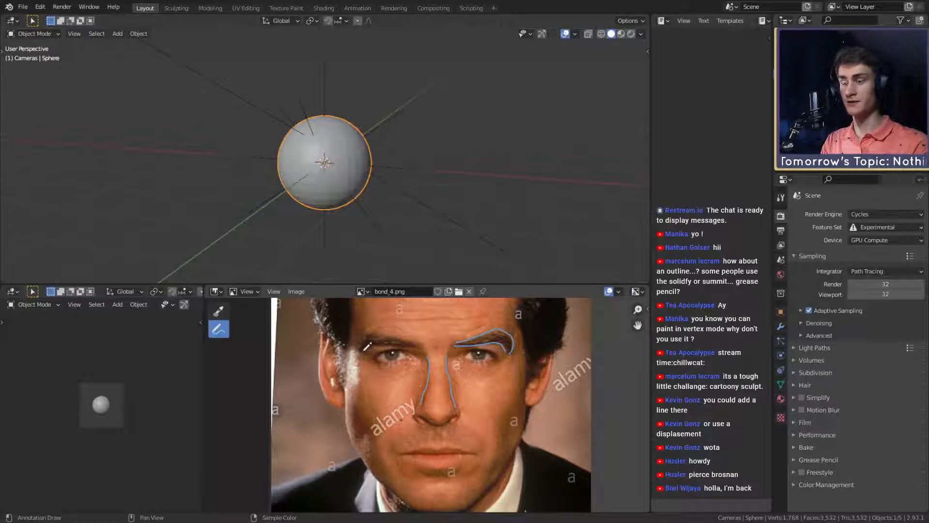
{"action": "middle_click_drag", "start_coordinate": [430, 428], "coordinate": [417, 369]}
{"action": "left_click_drag", "start_coordinate": [463, 400], "coordinate": [419, 393]}
{"action": "key", "text": "ctrl+z"}
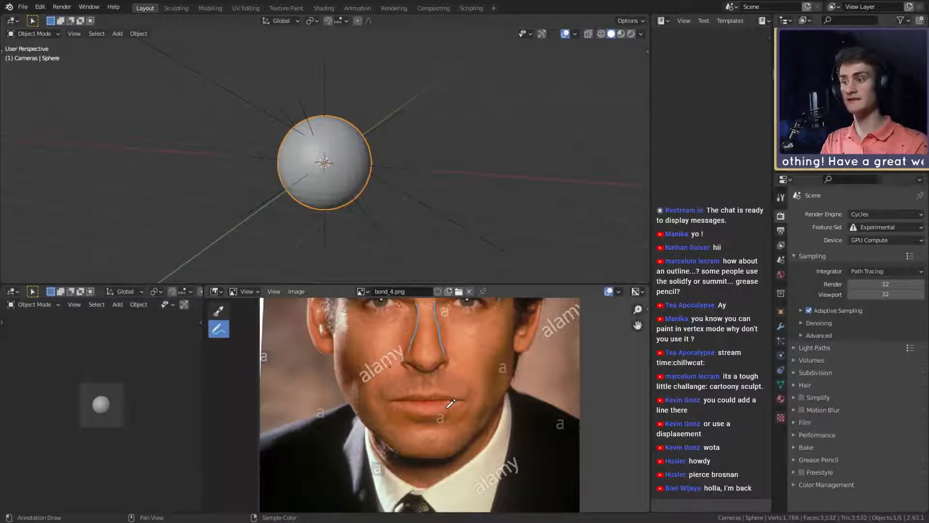
- Try tracing the full hairline from temple to temple across the forehead on the reference photo and undo it
{"action": "left_click_drag", "start_coordinate": [439, 349], "coordinate": [446, 398], "text": "alt"}
{"action": "left_click_drag", "start_coordinate": [448, 364], "coordinate": [447, 388], "text": "alt"}
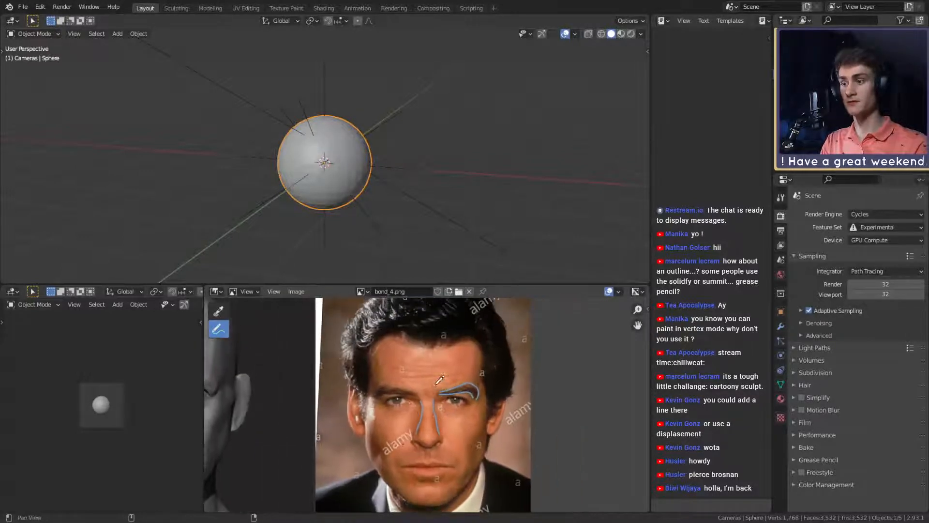
{"action": "left_click_drag", "start_coordinate": [432, 423], "coordinate": [441, 378], "text": "ctrl+alt"}
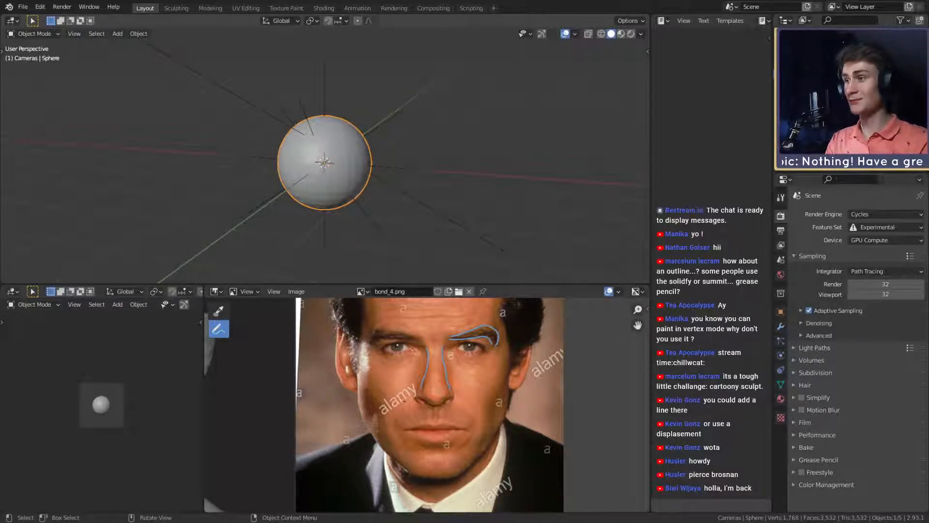
{"action": "mouse_move", "coordinate": [437, 355]}
{"action": "middle_mouse_down"}
{"action": "mouse_move", "coordinate": [436, 302]}
{"action": "mouse_move", "coordinate": [448, 378]}
{"action": "mouse_move", "coordinate": [438, 361]}
{"action": "mouse_move", "coordinate": [433, 404]}
{"action": "mouse_move", "coordinate": [431, 397]}
{"action": "middle_mouse_up"}
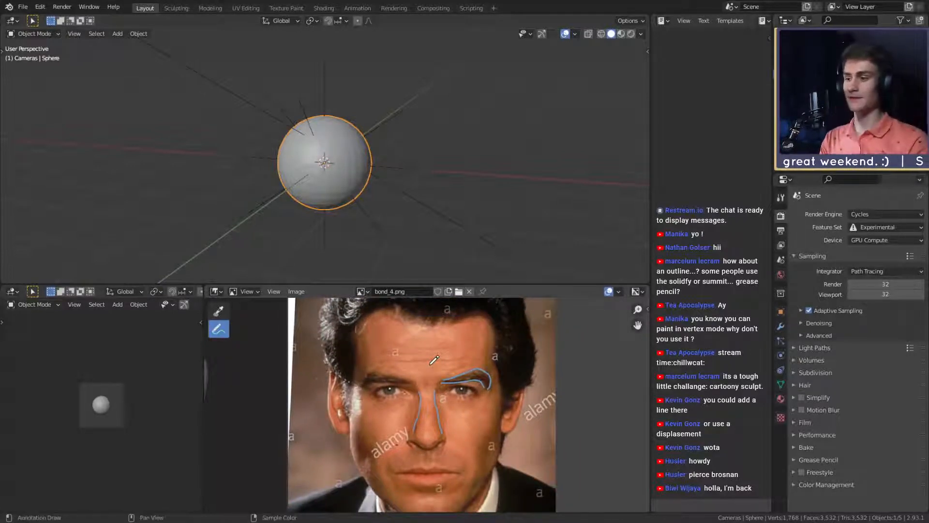
{"action": "mouse_move", "coordinate": [426, 357]}
{"action": "middle_mouse_down"}
{"action": "mouse_move", "coordinate": [437, 377]}
{"action": "mouse_move", "coordinate": [472, 386]}
{"action": "middle_mouse_up"}
{"action": "mouse_move", "coordinate": [504, 431]}
{"action": "left_mouse_down"}
{"action": "mouse_move", "coordinate": [494, 353]}
{"action": "mouse_move", "coordinate": [356, 350]}
{"action": "mouse_move", "coordinate": [356, 403]}
{"action": "left_mouse_up"}
{"action": "middle_click_drag", "start_coordinate": [409, 366], "coordinate": [417, 377]}
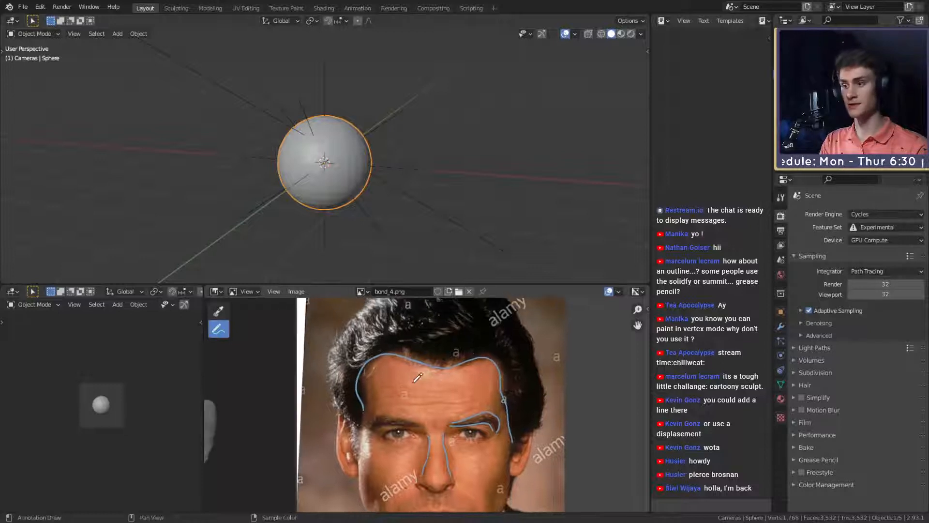
{"action": "key", "text": "ctrl+z"}
{"action": "key", "text": "ctrl+z"}
- Sketch the outer silhouette of the hair above the ears on the reference photo and undo the strokes
{"action": "scroll", "coordinate": [462, 387], "scroll_direction": "down", "scroll_amount": 2}
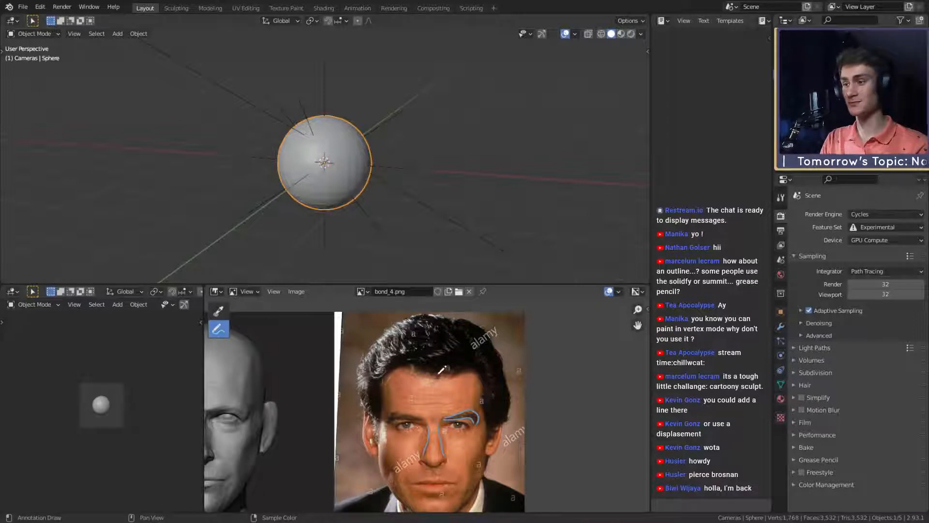
{"action": "mouse_move", "coordinate": [454, 403]}
{"action": "middle_mouse_down"}
{"action": "mouse_move", "coordinate": [436, 358]}
{"action": "mouse_move", "coordinate": [447, 399]}
{"action": "mouse_move", "coordinate": [583, 418]}
{"action": "middle_mouse_up"}
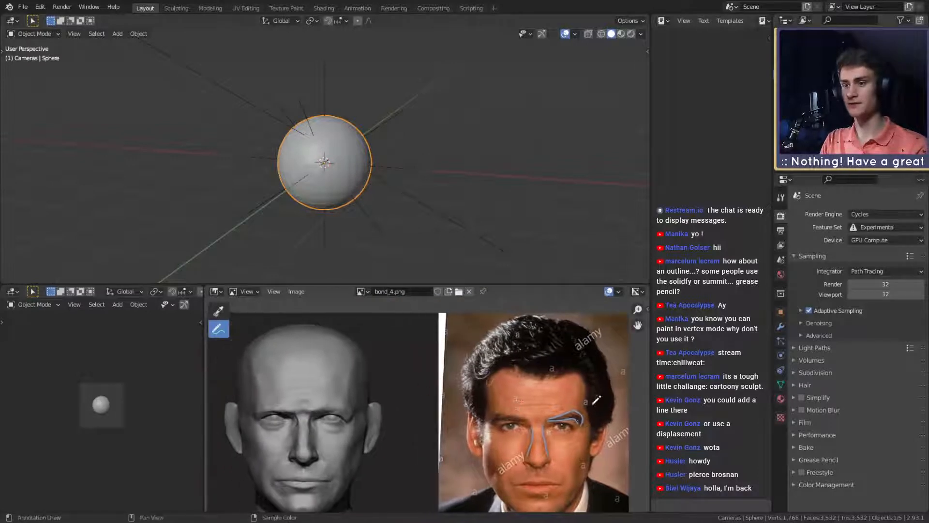
{"action": "left_click_drag", "start_coordinate": [555, 352], "coordinate": [525, 355]}
{"action": "key", "text": "ctrl+z"}
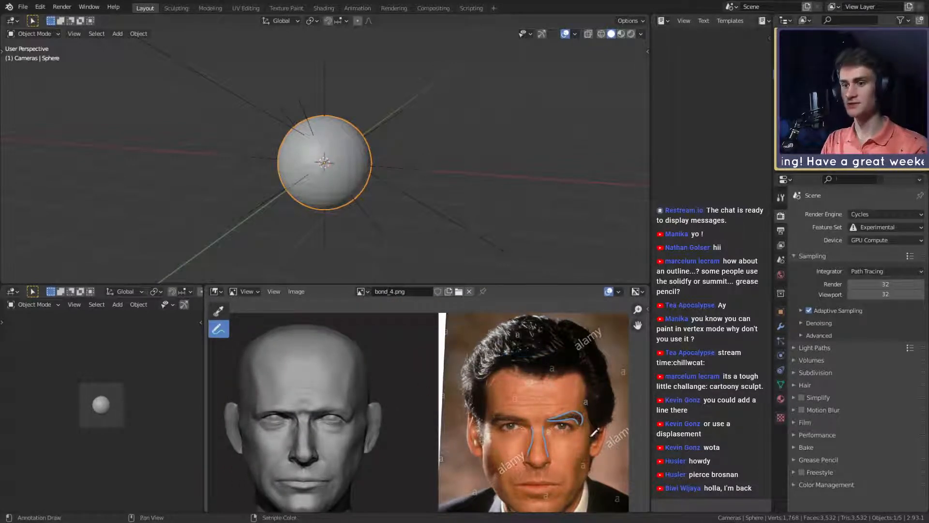
{"action": "mouse_move", "coordinate": [593, 438]}
{"action": "left_mouse_down"}
{"action": "mouse_move", "coordinate": [620, 375]}
{"action": "mouse_move", "coordinate": [608, 345]}
{"action": "mouse_move", "coordinate": [563, 312]}
{"action": "mouse_move", "coordinate": [491, 324]}
{"action": "mouse_move", "coordinate": [469, 351]}
{"action": "mouse_move", "coordinate": [472, 407]}
{"action": "left_mouse_up"}
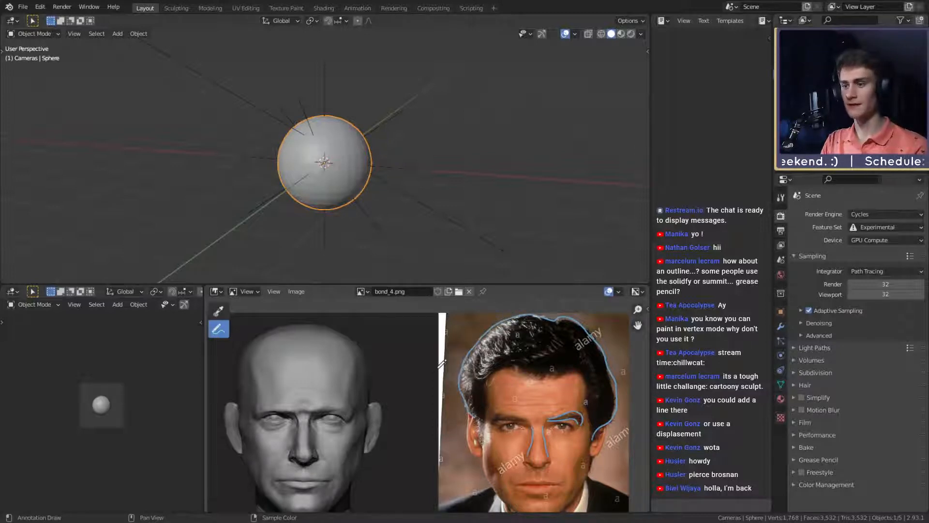
{"action": "key", "text": "ctrl+z"}
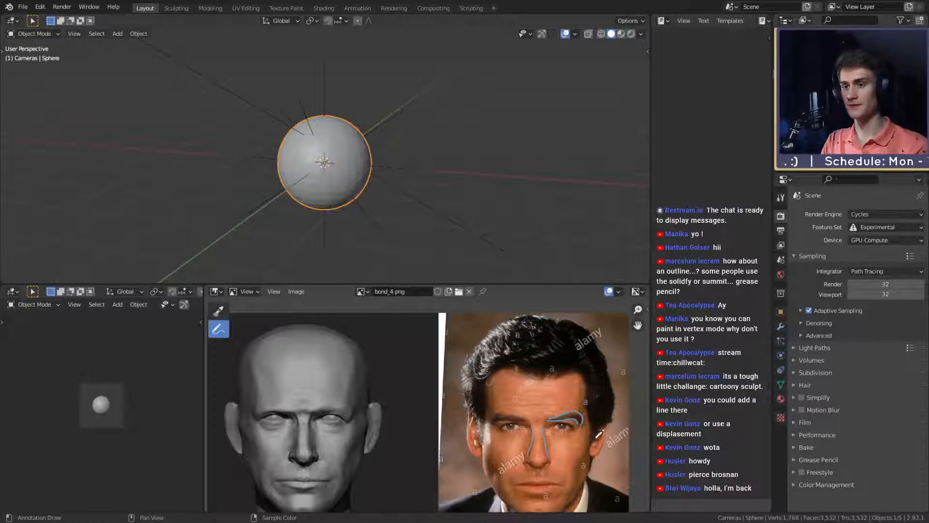
{"action": "mouse_move", "coordinate": [599, 434]}
{"action": "left_mouse_down"}
{"action": "mouse_move", "coordinate": [618, 403]}
{"action": "mouse_move", "coordinate": [606, 355]}
{"action": "left_mouse_up"}
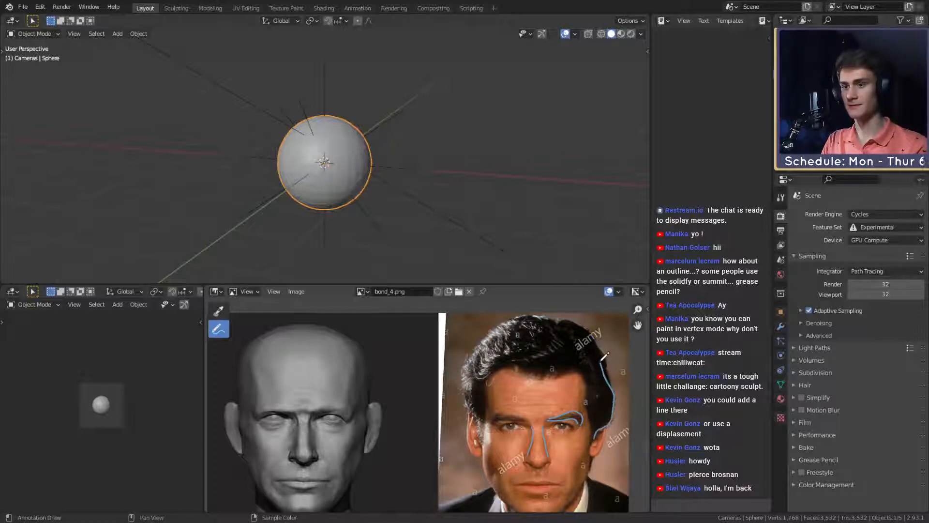
{"action": "key", "text": "ctrl+z"}
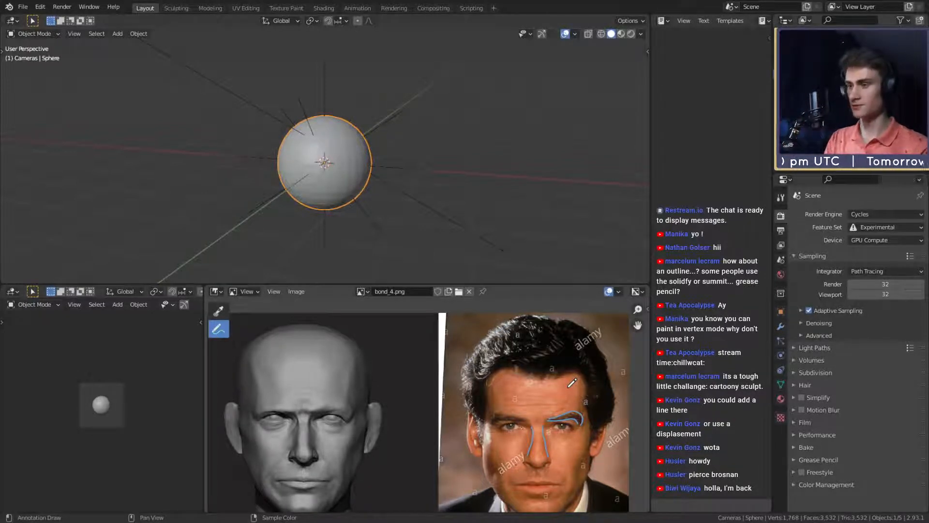
- Try a stroke up the side of the sculpted head's skull, undo it and compare the head shape with the photo
{"action": "mouse_move", "coordinate": [366, 417]}
{"action": "left_mouse_down"}
{"action": "mouse_move", "coordinate": [347, 349]}
{"action": "mouse_move", "coordinate": [281, 353]}
{"action": "mouse_move", "coordinate": [242, 389]}
{"action": "mouse_move", "coordinate": [238, 333]}
{"action": "mouse_move", "coordinate": [323, 303]}
{"action": "mouse_move", "coordinate": [373, 333]}
{"action": "left_mouse_up"}
{"action": "key", "text": "ctrl+z"}
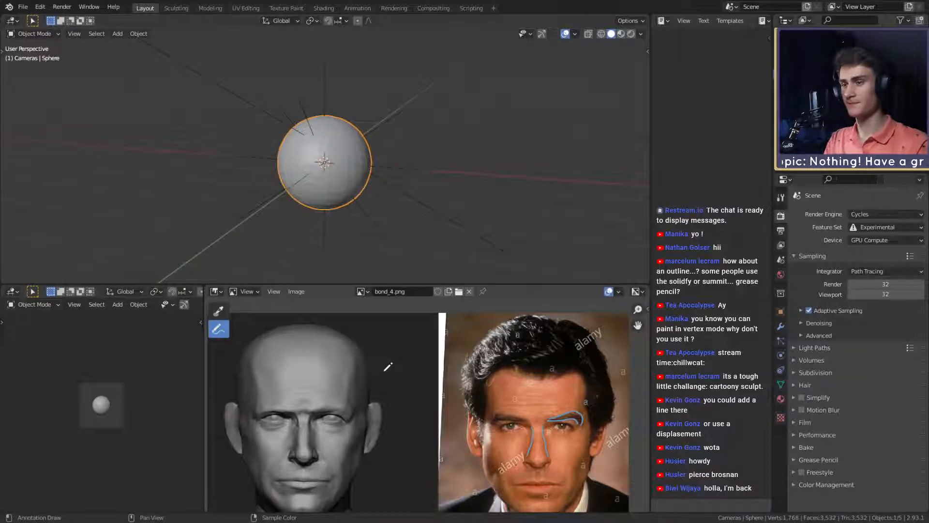
{"action": "middle_click_drag", "start_coordinate": [380, 371], "coordinate": [419, 353], "text": "shift"}
{"action": "middle_click_drag", "start_coordinate": [625, 406], "coordinate": [594, 421], "text": "shift"}
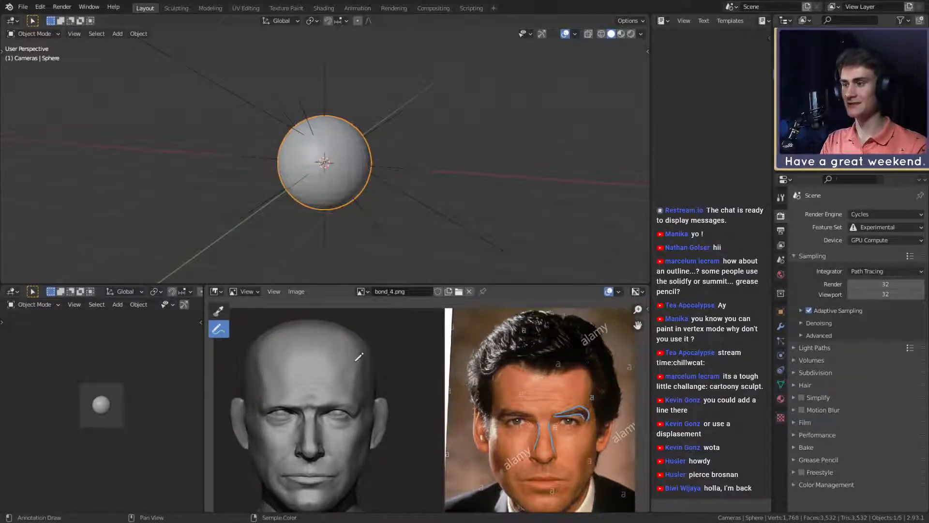
{"action": "mouse_move", "coordinate": [398, 401]}
{"action": "middle_mouse_down"}
{"action": "mouse_move", "coordinate": [435, 390]}
{"action": "mouse_move", "coordinate": [407, 390]}
{"action": "middle_mouse_up"}
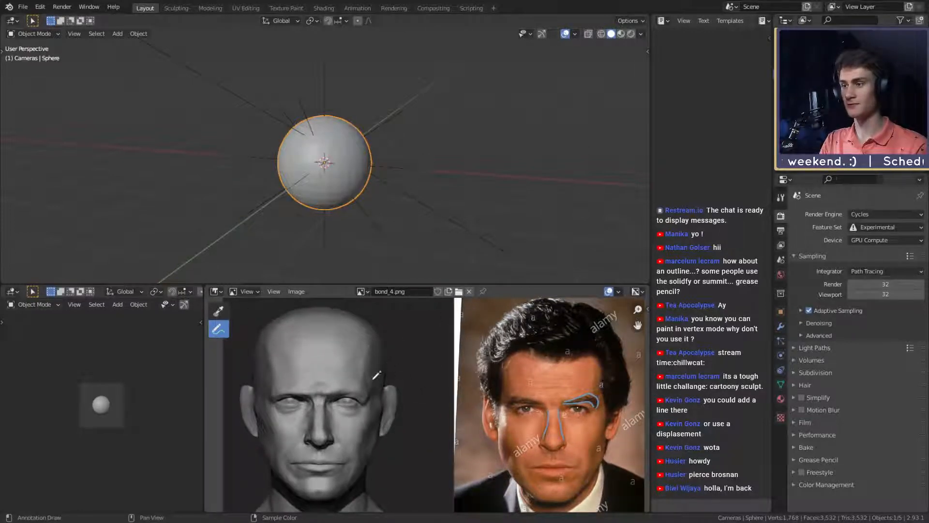
- Undo a trial stroke on the head comparison and open the side-profile image bond_6.png
{"action": "mouse_move", "coordinate": [354, 347]}
{"action": "middle_mouse_down"}
{"action": "mouse_move", "coordinate": [399, 347]}
{"action": "mouse_move", "coordinate": [379, 371]}
{"action": "mouse_move", "coordinate": [359, 369]}
{"action": "middle_mouse_up"}
{"action": "middle_click_drag", "start_coordinate": [500, 403], "coordinate": [488, 398]}
{"action": "key", "text": "ctrl+z"}
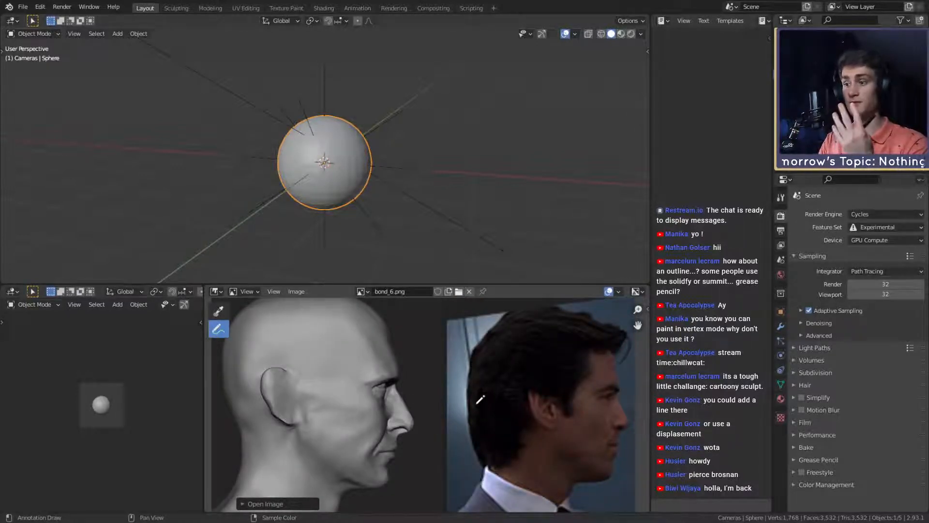
- Try outlining the skull and face with one large oval on the profile photo and undo it
{"action": "middle_click_drag", "start_coordinate": [549, 404], "coordinate": [493, 381]}
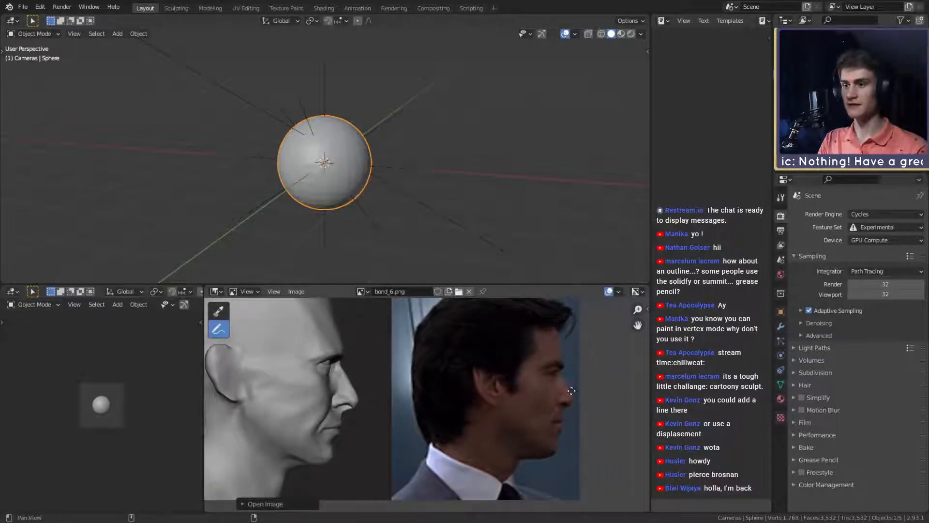
{"action": "middle_click_drag", "start_coordinate": [575, 410], "coordinate": [589, 435]}
{"action": "mouse_move", "coordinate": [486, 462]}
{"action": "left_mouse_down"}
{"action": "mouse_move", "coordinate": [565, 347]}
{"action": "mouse_move", "coordinate": [486, 463]}
{"action": "left_mouse_up"}
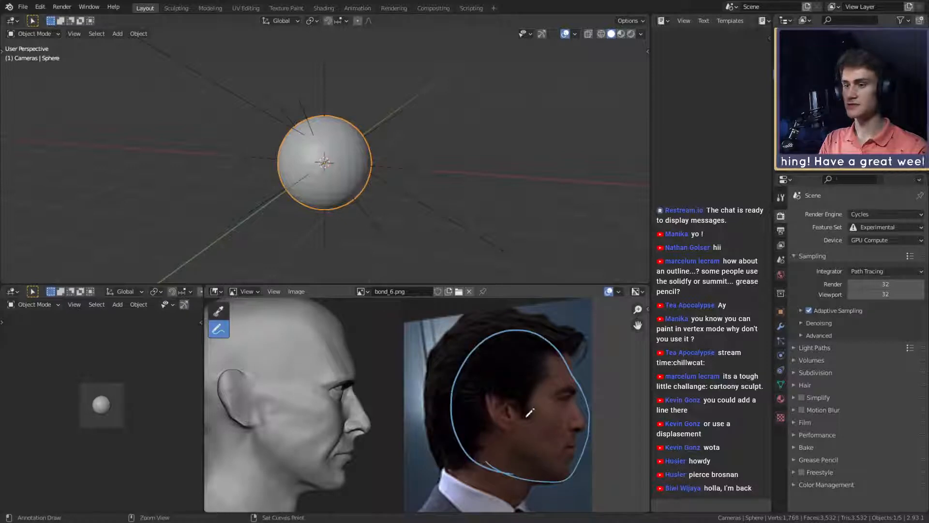
{"action": "key", "text": "ctrl+z"}
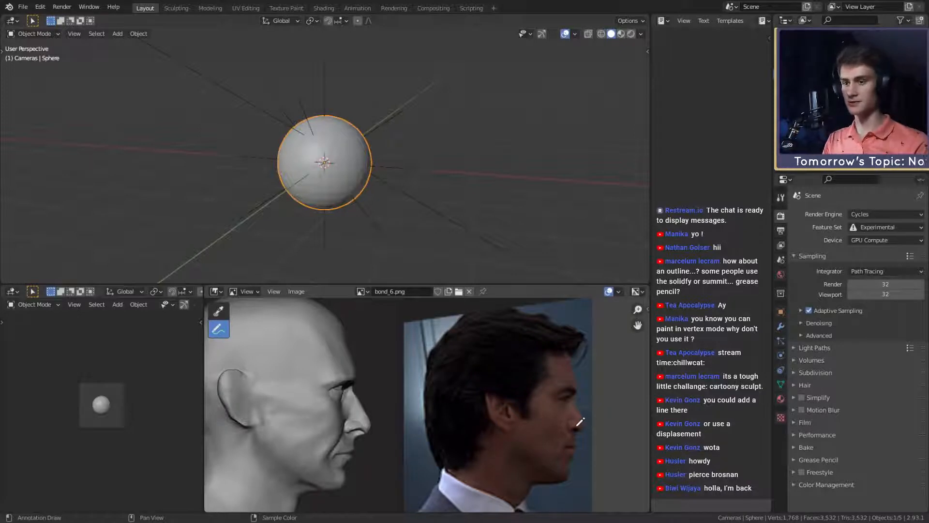
- Try marking the nose base, mouth and chin with a connecting line on the profile photo and undo the marks
{"action": "middle_click_drag", "start_coordinate": [581, 424], "coordinate": [552, 391]}
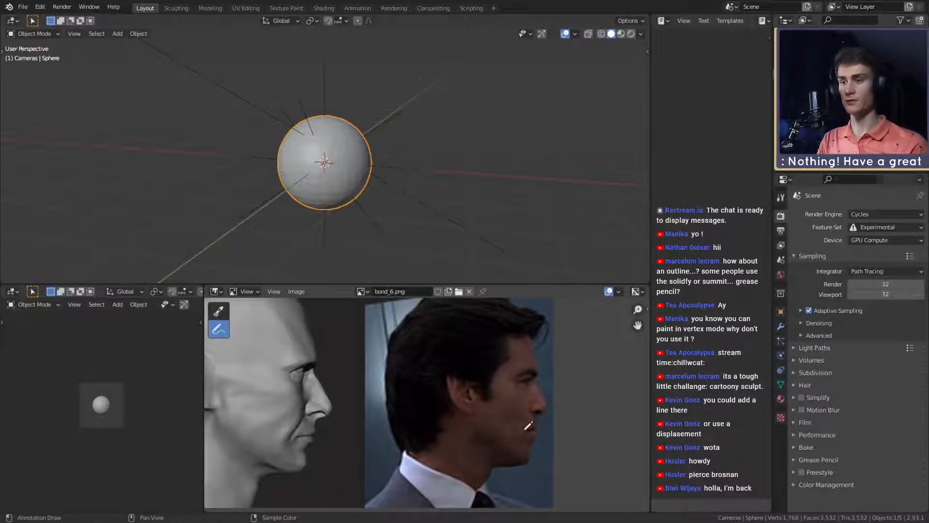
{"action": "middle_click_drag", "start_coordinate": [538, 446], "coordinate": [534, 409]}
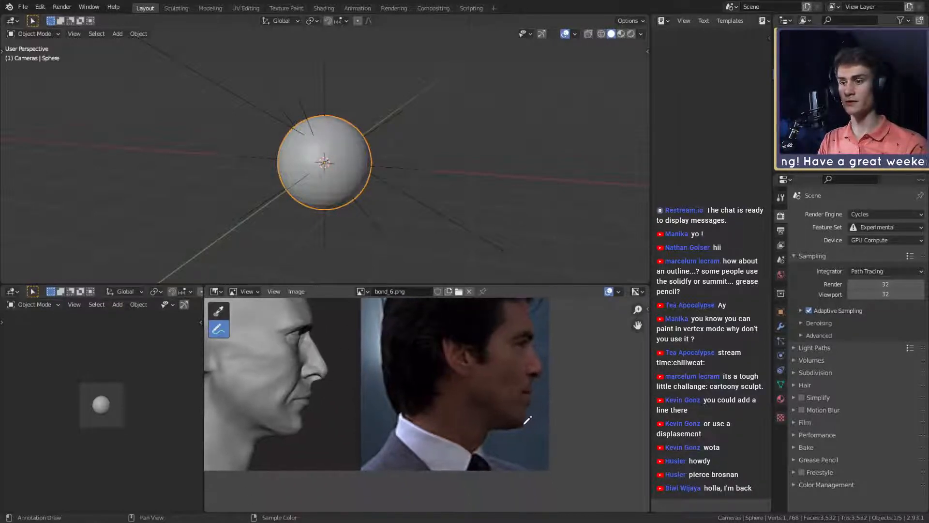
{"action": "left_click_drag", "start_coordinate": [526, 427], "coordinate": [509, 423]}
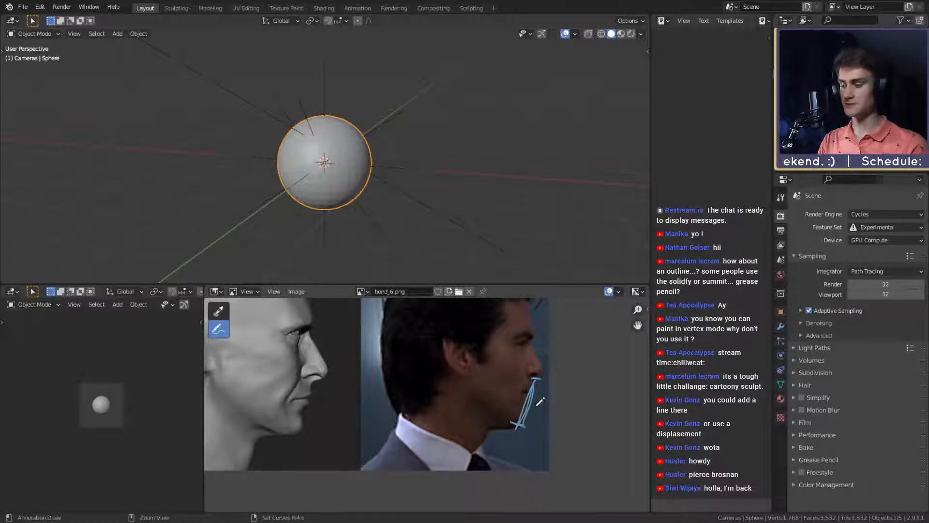
{"action": "left_click_drag", "start_coordinate": [536, 380], "coordinate": [522, 423]}
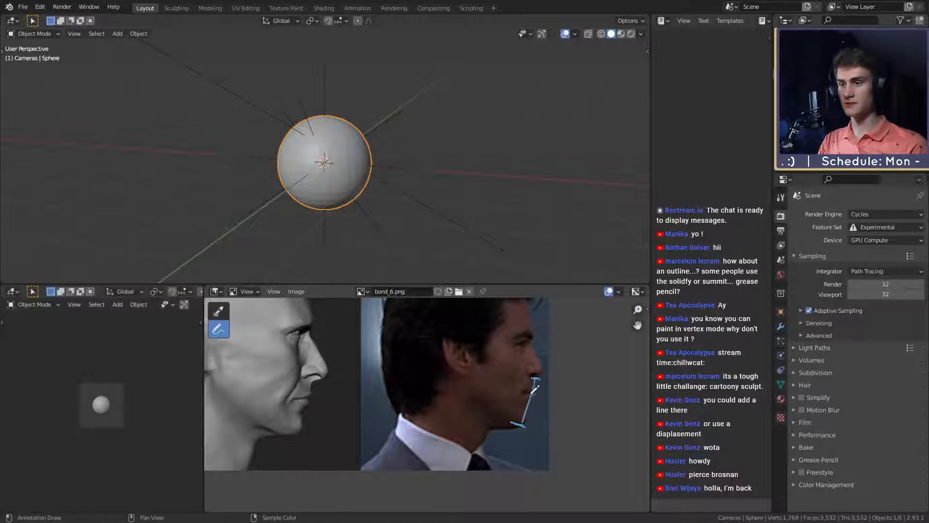
{"action": "left_click_drag", "start_coordinate": [535, 390], "coordinate": [527, 417]}
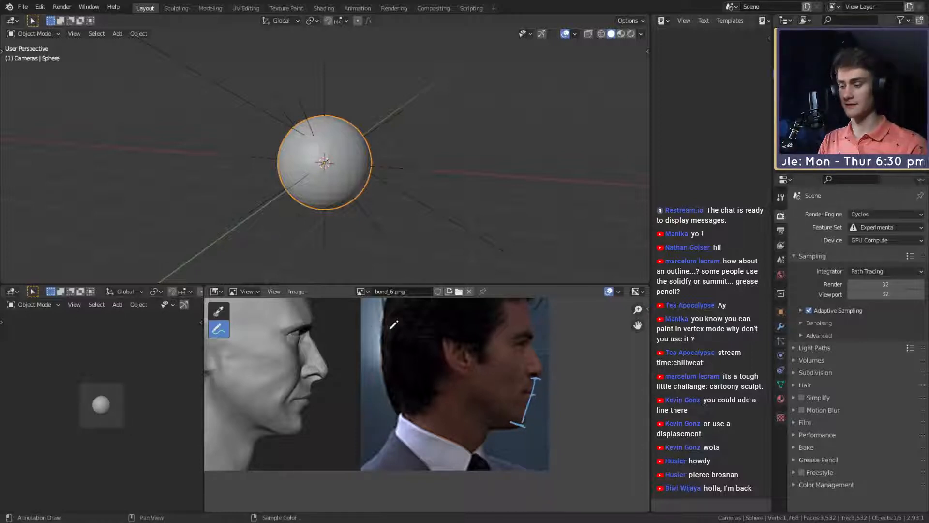
{"action": "key", "text": "ctrl+z"}
{"action": "key", "text": "ctrl+z"}
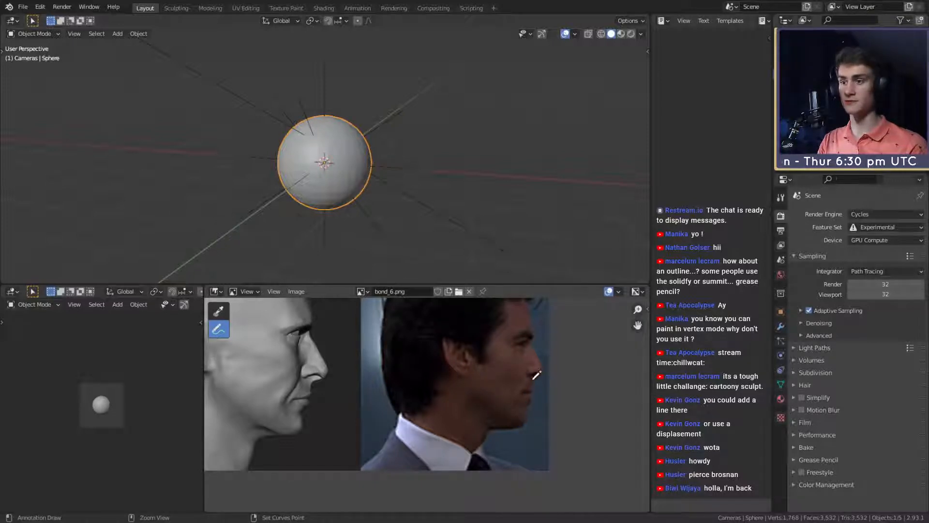
- Try marking the sculpt's chin, mouth and nose base with a connecting line in profile, and undo all the strokes
{"action": "mouse_move", "coordinate": [551, 364]}
{"action": "middle_mouse_down"}
{"action": "mouse_move", "coordinate": [512, 357]}
{"action": "mouse_move", "coordinate": [490, 386]}
{"action": "middle_mouse_up"}
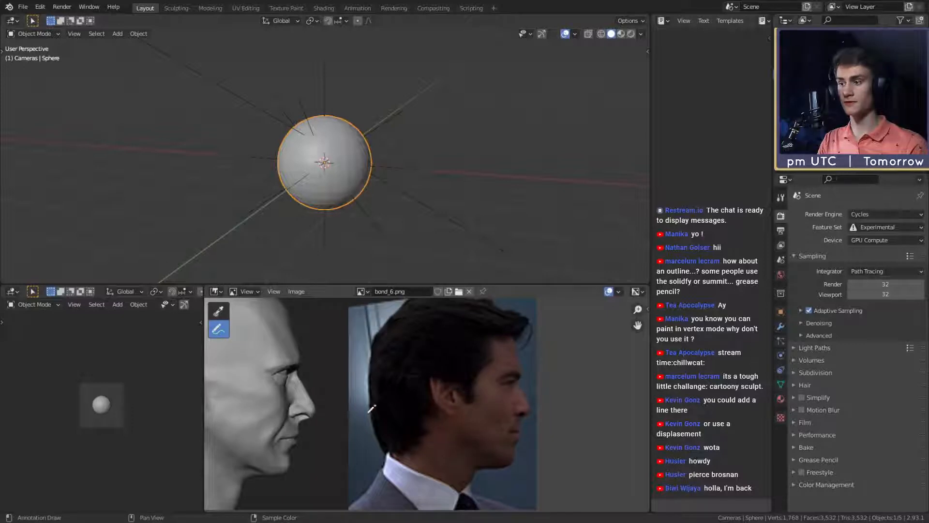
{"action": "middle_click_drag", "start_coordinate": [302, 408], "coordinate": [347, 373]}
{"action": "left_click_drag", "start_coordinate": [330, 432], "coordinate": [318, 436]}
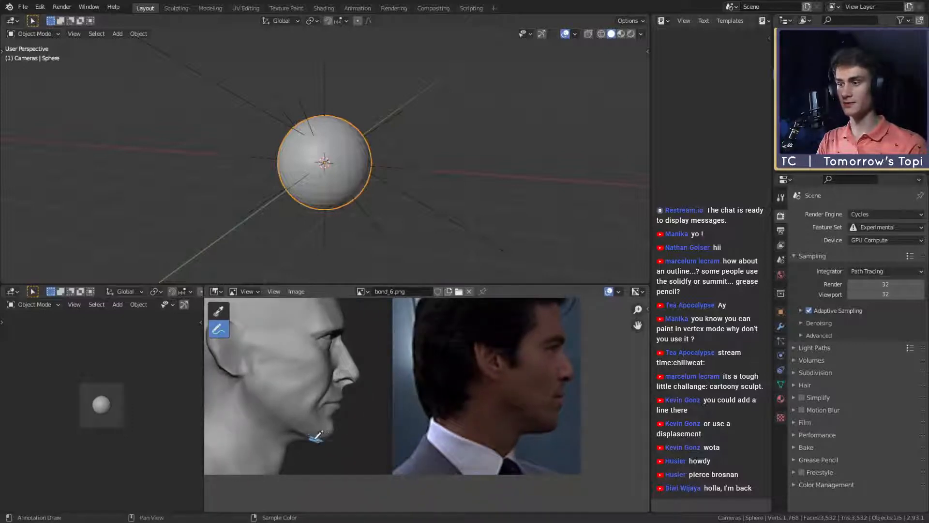
{"action": "left_click_drag", "start_coordinate": [343, 383], "coordinate": [350, 388]}
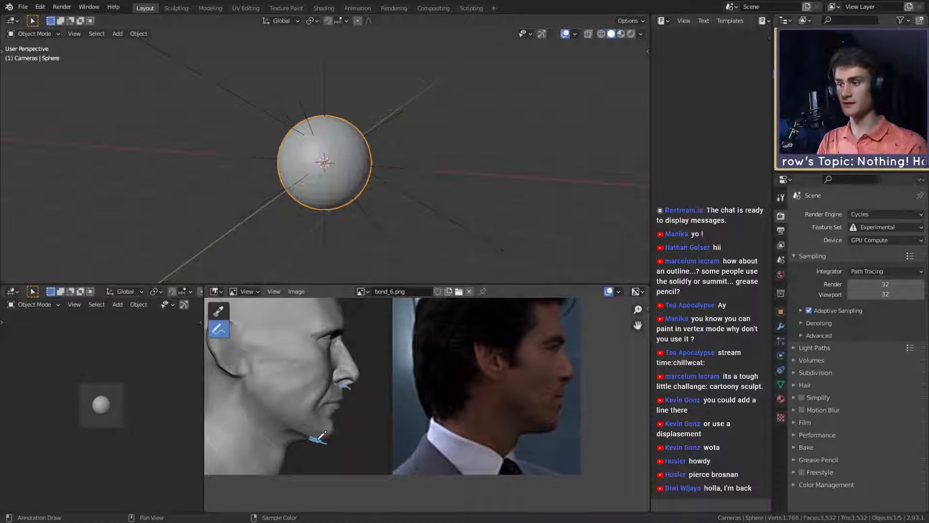
{"action": "left_click_drag", "start_coordinate": [319, 438], "coordinate": [353, 381]}
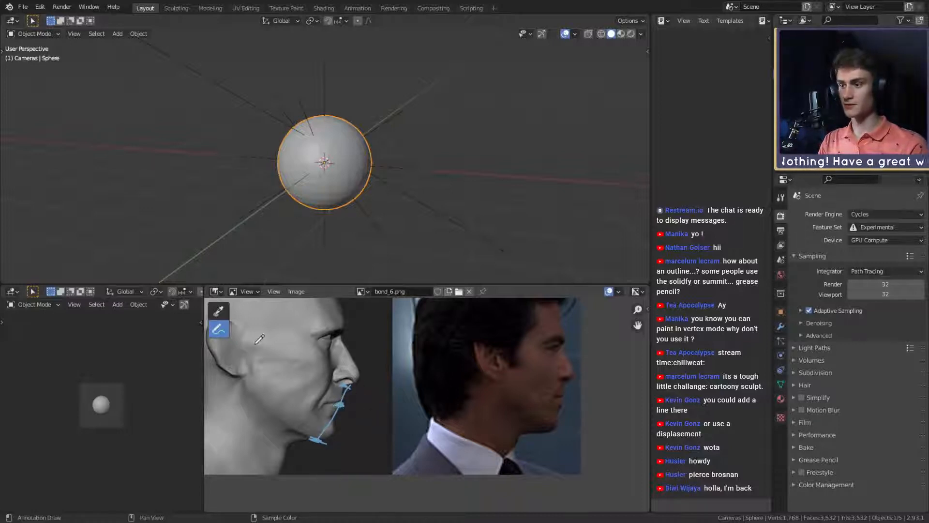
{"action": "key", "text": "ctrl+z"}
{"action": "key", "text": "ctrl+z"}
{"action": "key", "text": "ctrl+z"}
{"action": "key", "text": "ctrl+z"}
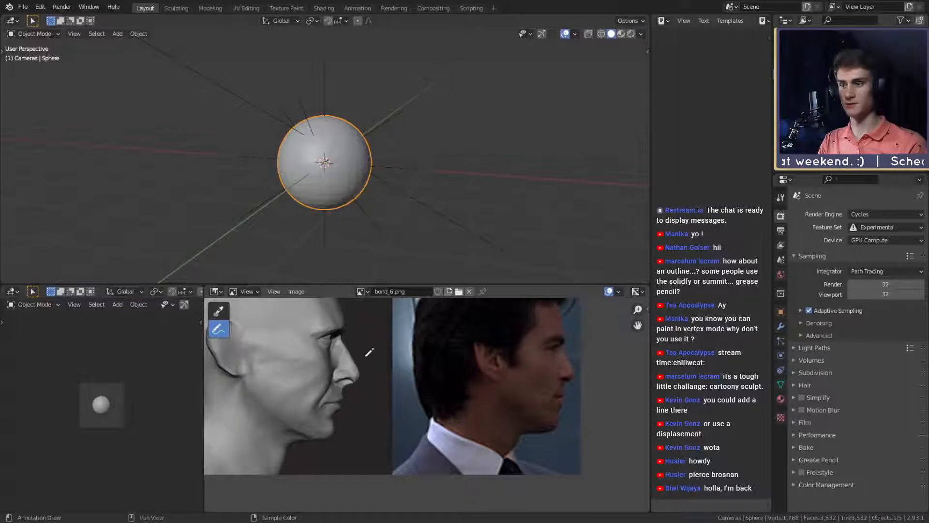
- Try a chin-to-nose line and a curve around the chin on the sculpted profile, undoing each
{"action": "middle_click_drag", "start_coordinate": [369, 352], "coordinate": [417, 370], "text": "ctrl"}
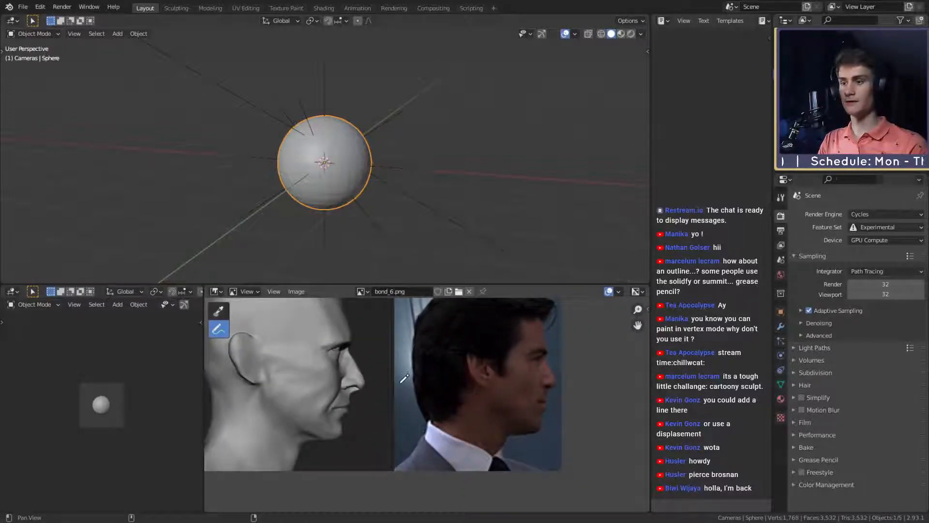
{"action": "left_click_drag", "start_coordinate": [327, 440], "coordinate": [352, 394]}
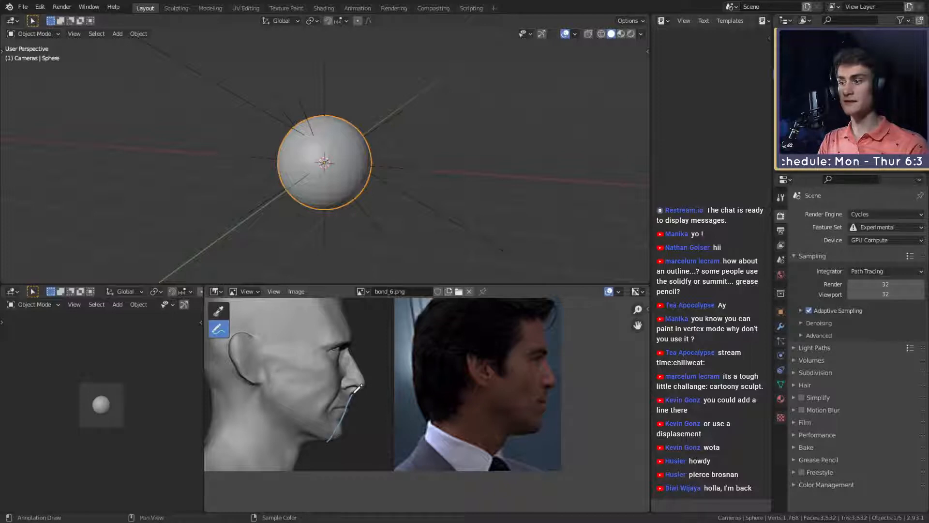
{"action": "key", "text": "ctrl+z"}
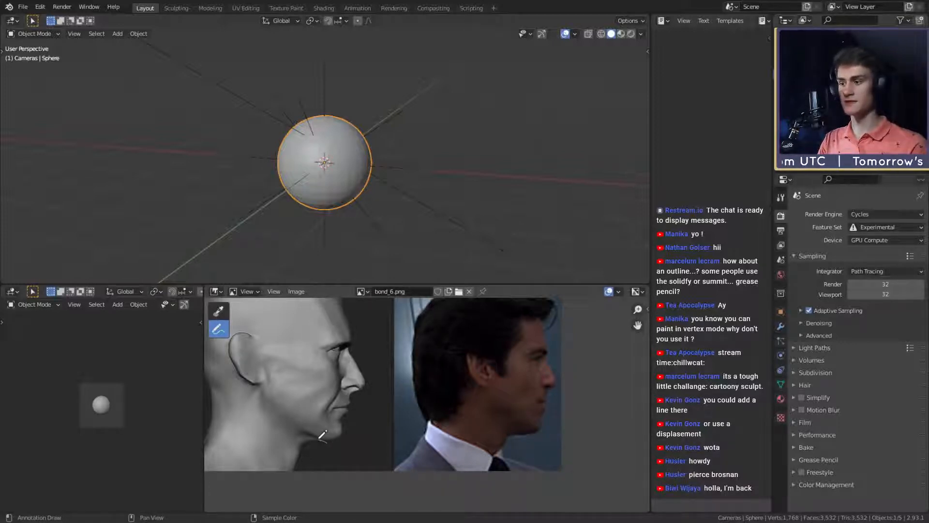
{"action": "left_click_drag", "start_coordinate": [320, 438], "coordinate": [346, 426]}
{"action": "key", "text": "ctrl+z"}
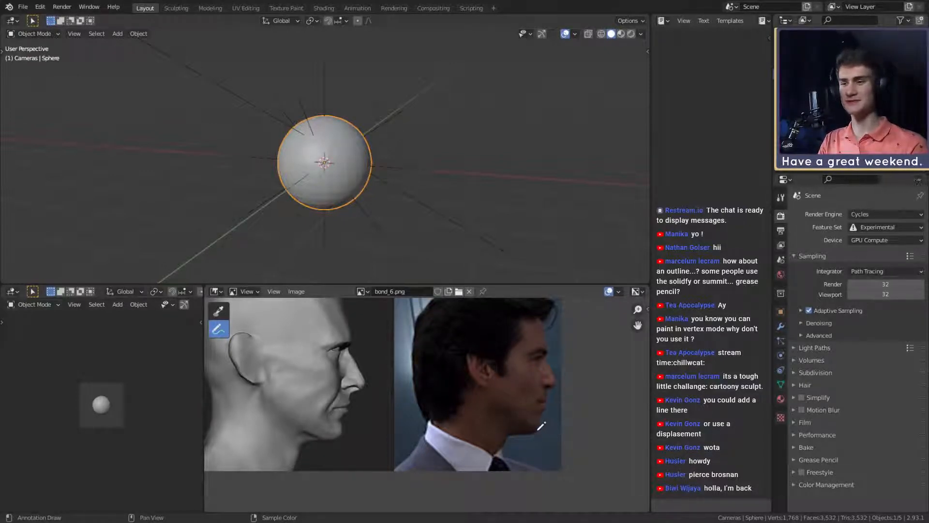
- Try a chin curve and a line from chin to nose base on the profile photo, undoing the strokes
{"action": "left_click_drag", "start_coordinate": [531, 433], "coordinate": [545, 415]}
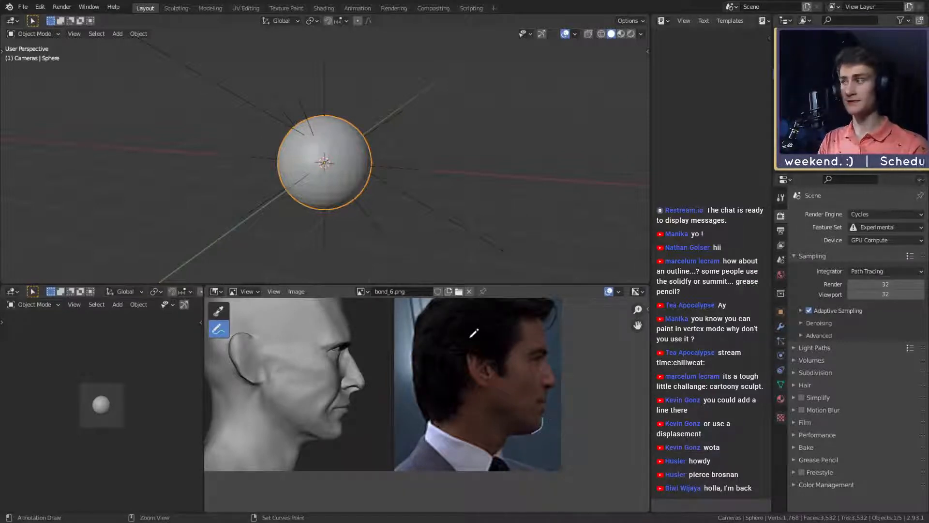
{"action": "key", "text": "ctrl+z"}
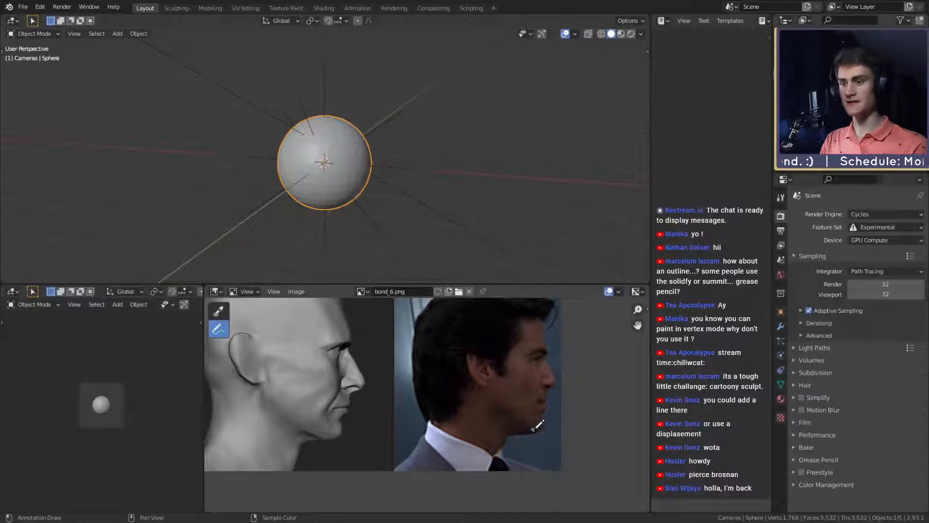
{"action": "left_click_drag", "start_coordinate": [529, 428], "coordinate": [536, 431]}
{"action": "left_click_drag", "start_coordinate": [543, 390], "coordinate": [551, 389]}
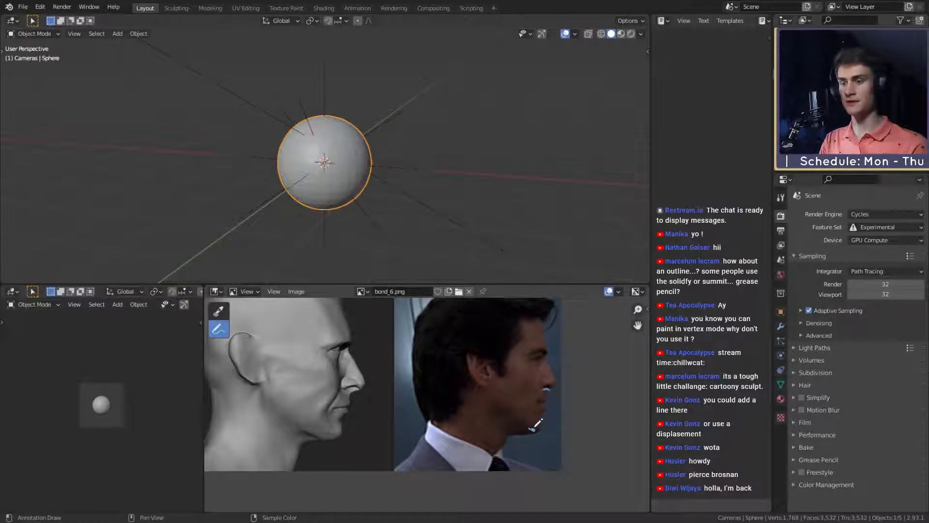
{"action": "left_click_drag", "start_coordinate": [532, 429], "coordinate": [546, 390]}
{"action": "key", "text": "ctrl+z"}
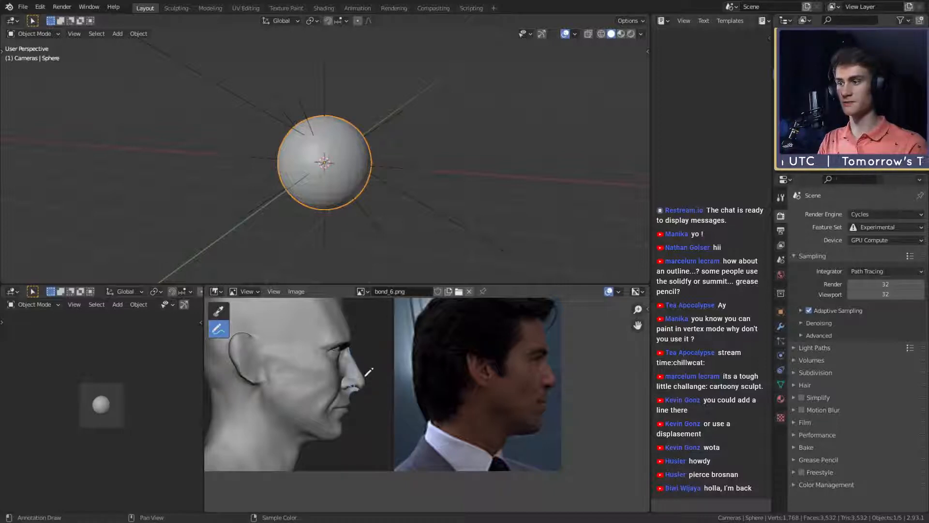
- Draw a line on the sculpted profile from the nose bridge to the nose base and down to the chin
{"action": "left_click_drag", "start_coordinate": [352, 389], "coordinate": [334, 431]}
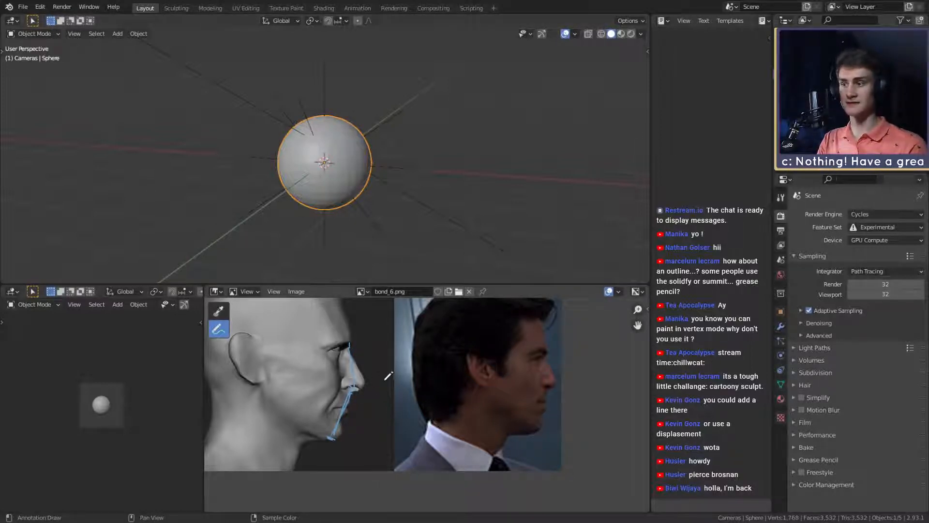
{"action": "scroll", "coordinate": [484, 349], "scroll_direction": "up", "scroll_amount": 2}
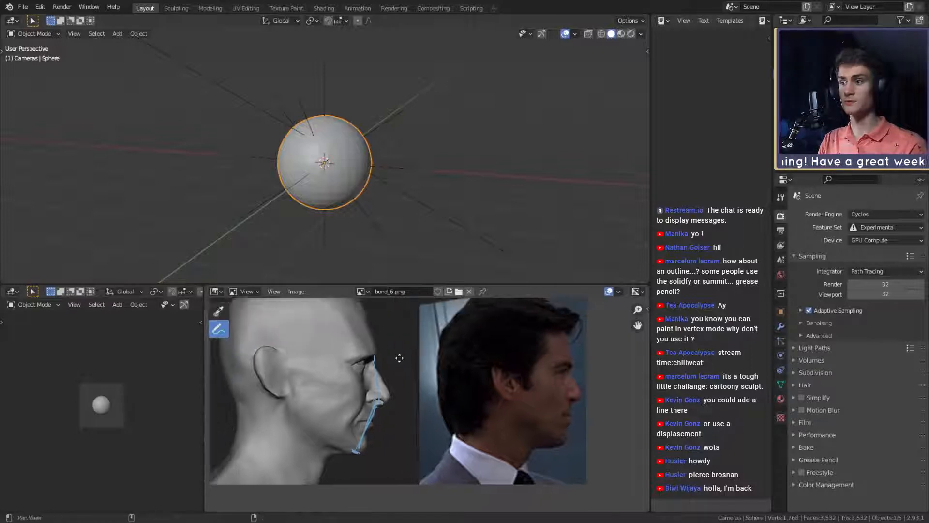
- Try sketching the arched brow over the eyebrow in the profile photo and repeating the arch beside the photo
{"action": "middle_click_drag", "start_coordinate": [579, 373], "coordinate": [556, 372]}
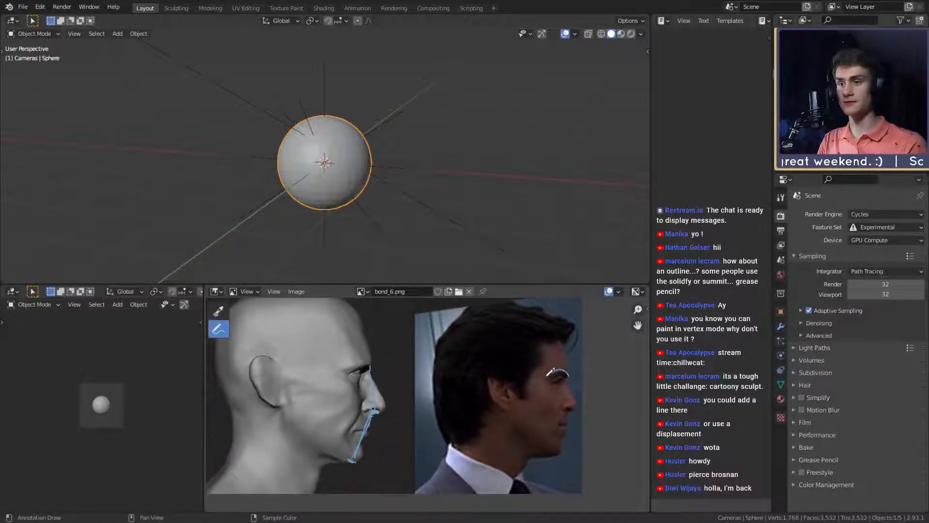
{"action": "left_click_drag", "start_coordinate": [547, 376], "coordinate": [568, 376]}
{"action": "key", "text": "ctrl+z"}
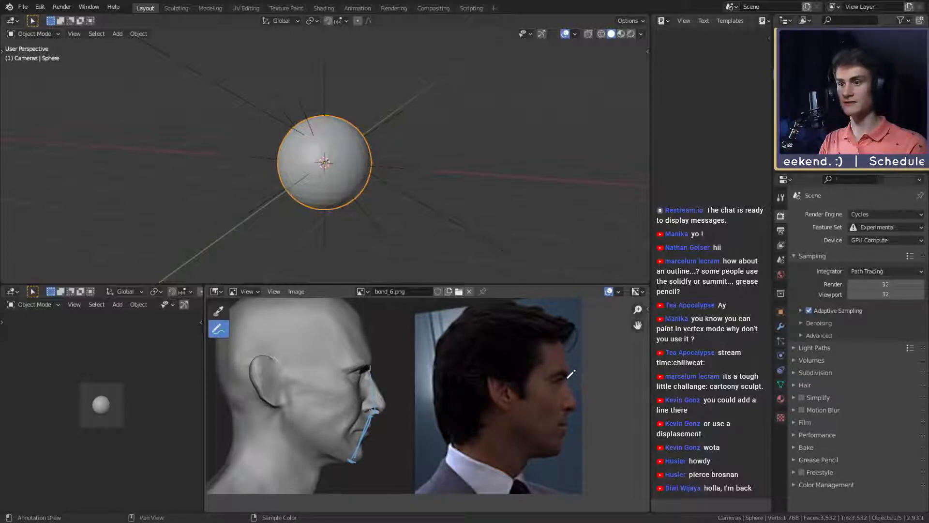
{"action": "left_click_drag", "start_coordinate": [571, 375], "coordinate": [548, 378]}
{"action": "key", "text": "ctrl+z"}
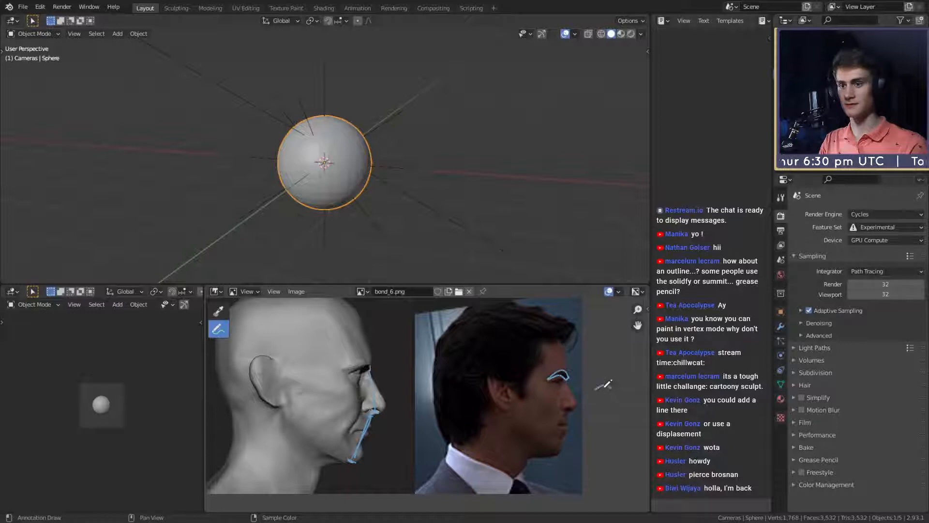
{"action": "mouse_move", "coordinate": [617, 388]}
{"action": "left_mouse_down"}
{"action": "mouse_move", "coordinate": [604, 383]}
{"action": "mouse_move", "coordinate": [611, 396]}
{"action": "left_mouse_up"}
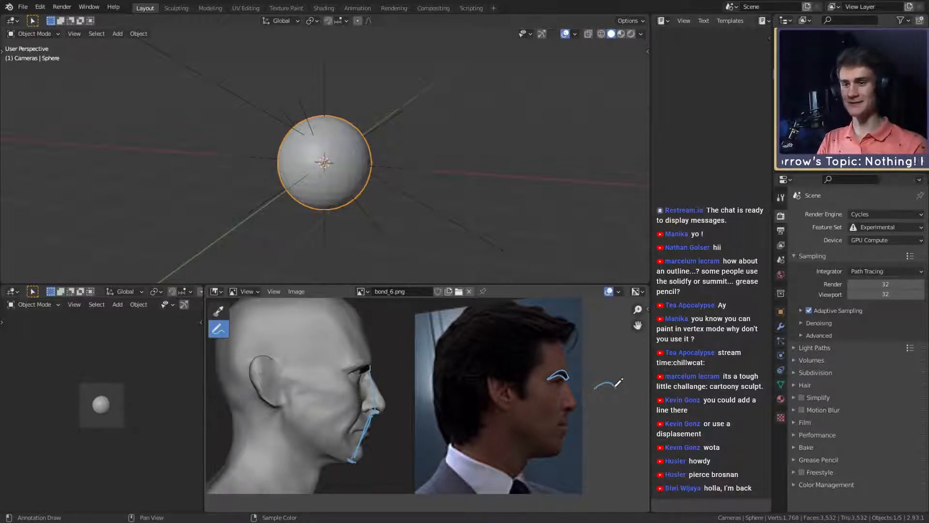
{"action": "mouse_move", "coordinate": [616, 388]}
{"action": "left_mouse_down"}
{"action": "mouse_move", "coordinate": [606, 377]}
{"action": "mouse_move", "coordinate": [594, 388]}
{"action": "left_mouse_up"}
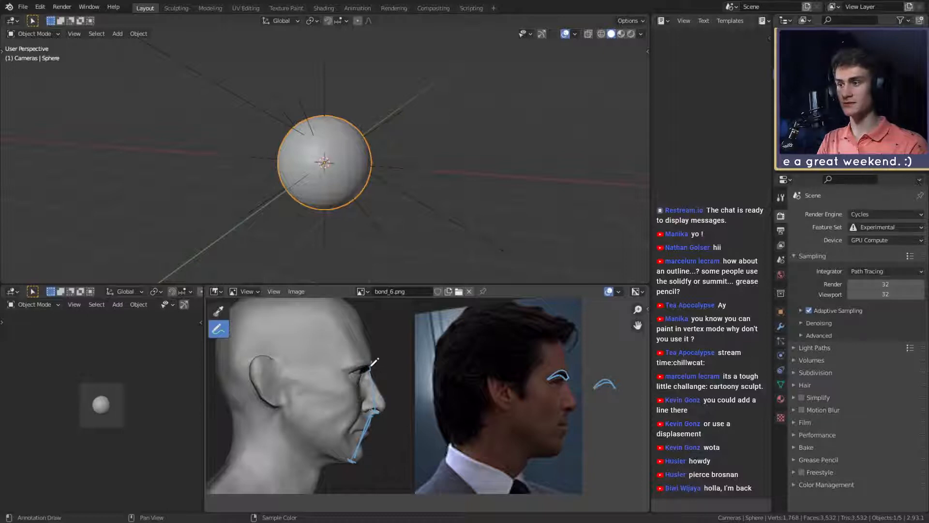
- Try brow strokes above the sculpt's eye in profile and undo them
{"action": "left_click_drag", "start_coordinate": [375, 361], "coordinate": [345, 368]}
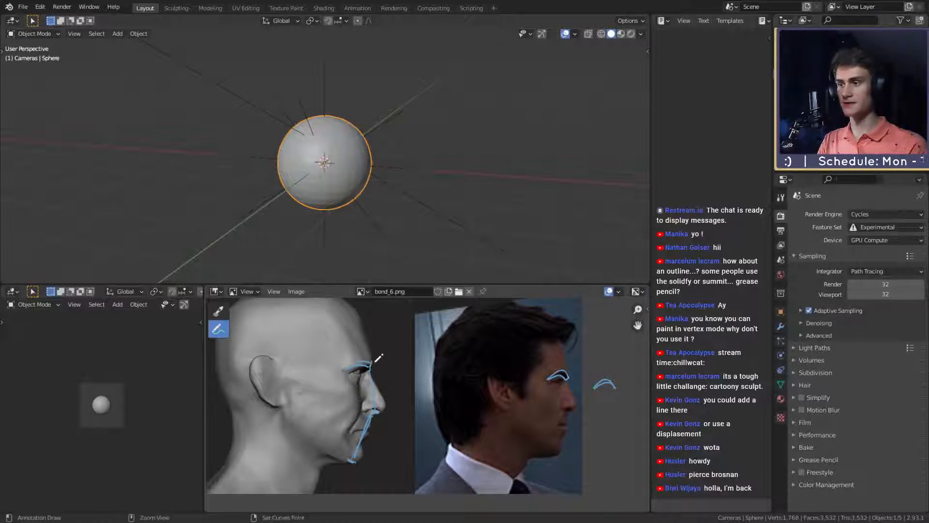
{"action": "key", "text": "ctrl+z"}
{"action": "key", "text": "ctrl+z"}
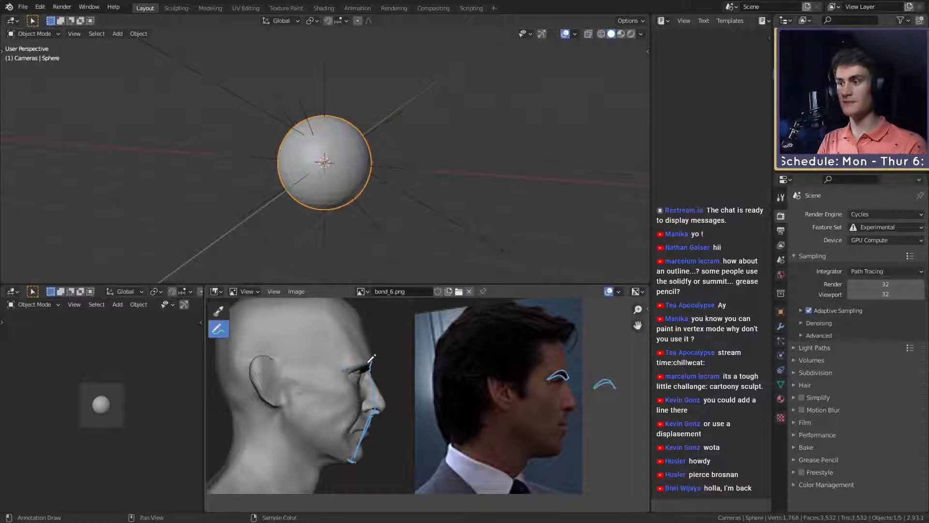
{"action": "key", "text": "ctrl+z"}
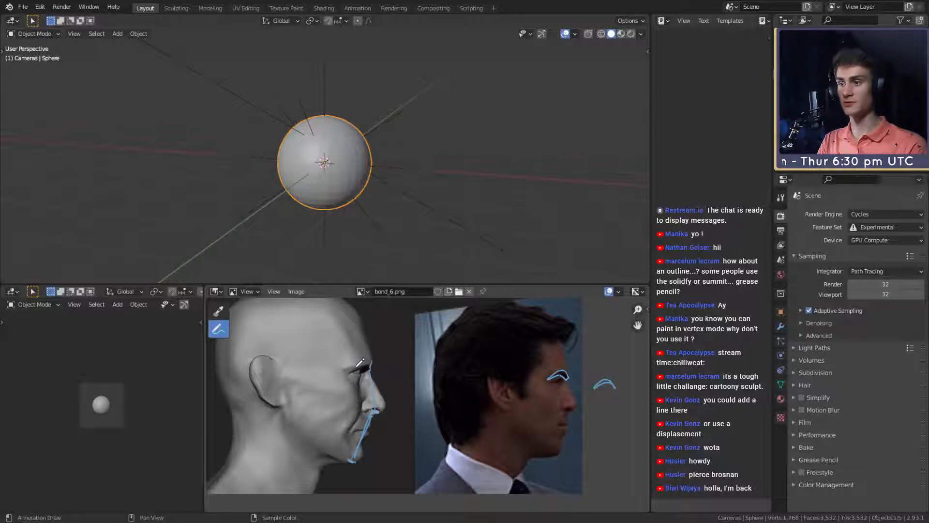
- Undo the arches on and beside the profile photo and mark the eyebrow with short strokes instead
{"action": "middle_click_drag", "start_coordinate": [595, 380], "coordinate": [491, 362], "text": "ctrl"}
{"action": "key", "text": "ctrl+z"}
{"action": "key", "text": "ctrl+z"}
{"action": "key", "text": "ctrl+z"}
{"action": "key", "text": "ctrl+z"}
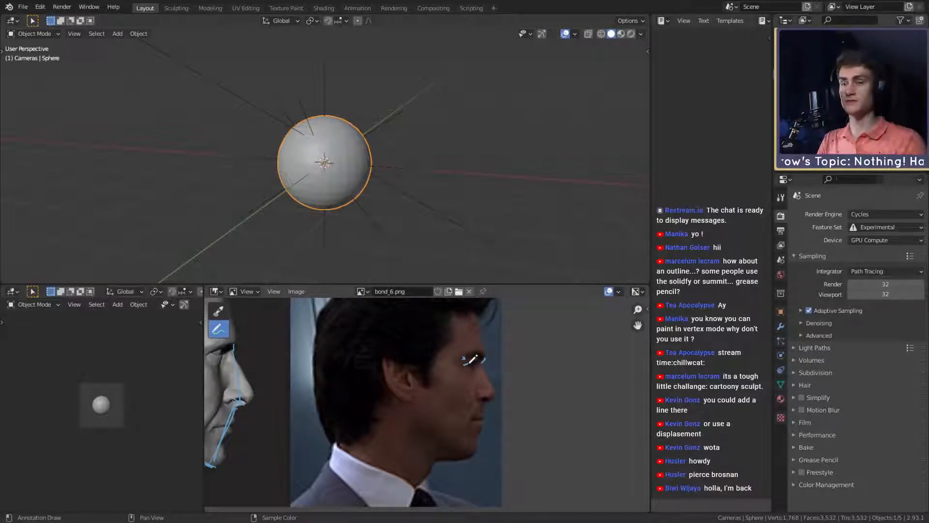
{"action": "middle_click_drag", "start_coordinate": [238, 343], "coordinate": [353, 375]}
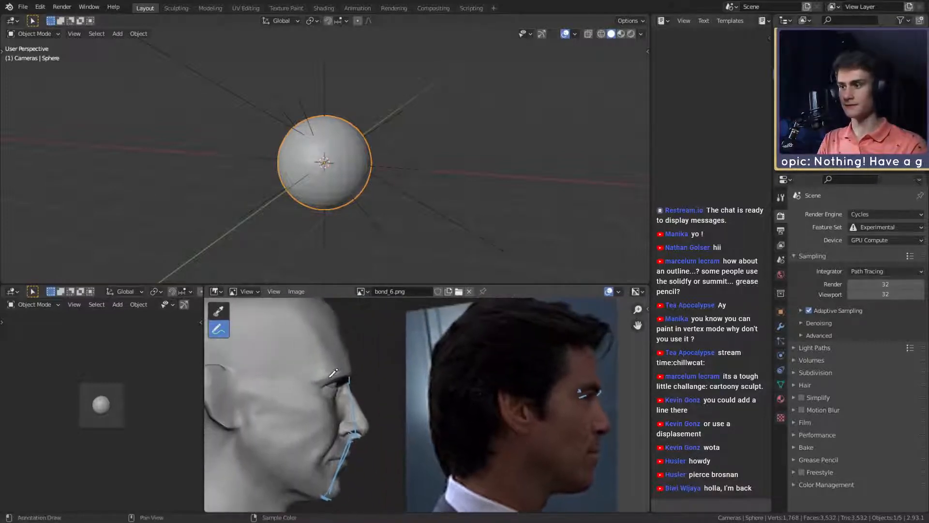
- Draw an arched brow stroke over the sculpt's eye in profile, curving to the nose bridge
{"action": "left_click_drag", "start_coordinate": [319, 383], "coordinate": [329, 385]}
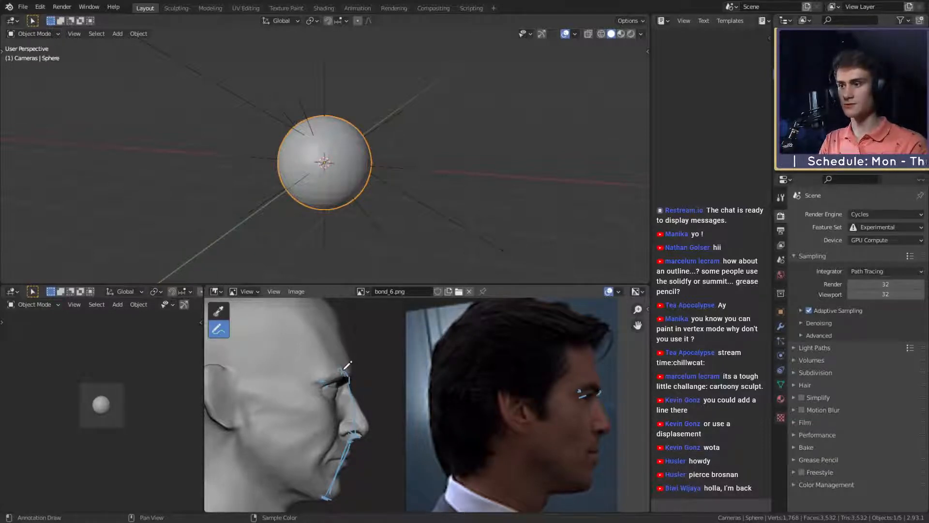
{"action": "left_click_drag", "start_coordinate": [341, 369], "coordinate": [327, 378]}
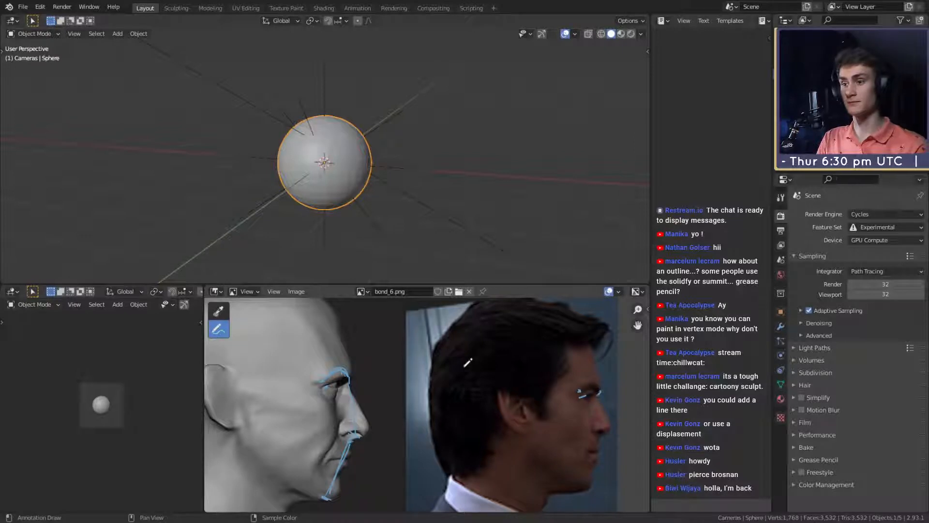
- Try a line down the face from the nose bridge to the nose base on the profile photo and undo it
{"action": "mouse_move", "coordinate": [446, 359]}
{"action": "middle_mouse_down"}
{"action": "mouse_move", "coordinate": [484, 381]}
{"action": "mouse_move", "coordinate": [407, 346]}
{"action": "mouse_move", "coordinate": [421, 352]}
{"action": "mouse_move", "coordinate": [392, 309]}
{"action": "middle_mouse_up"}
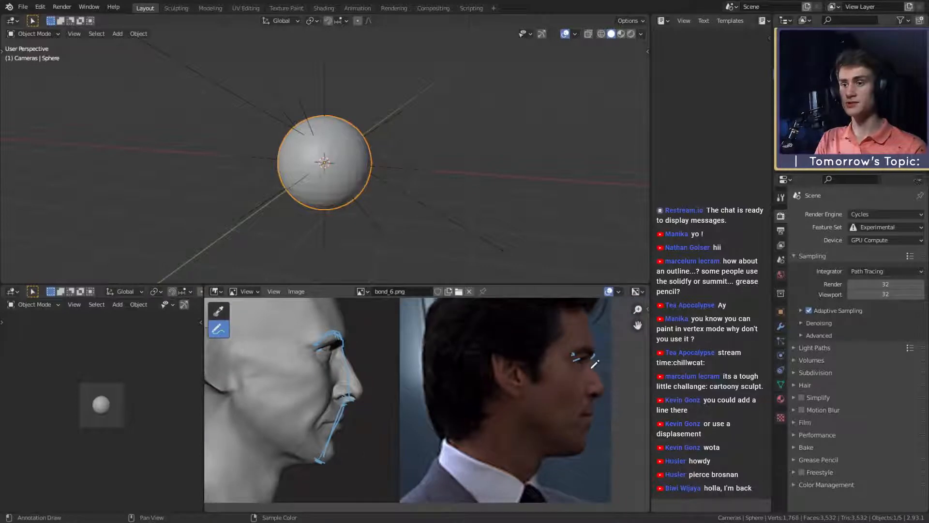
{"action": "left_click_drag", "start_coordinate": [591, 357], "coordinate": [592, 393]}
{"action": "key", "text": "ctrl+z"}
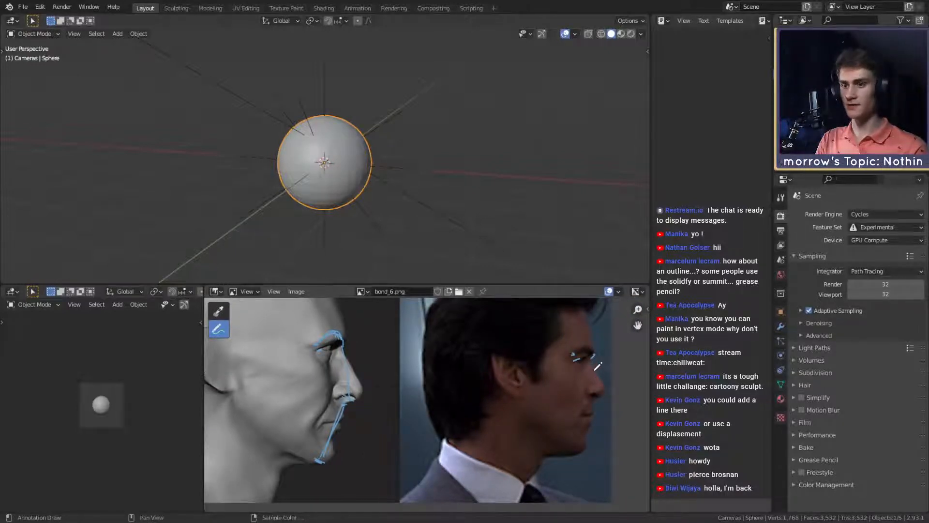
{"action": "left_click_drag", "start_coordinate": [592, 357], "coordinate": [594, 404]}
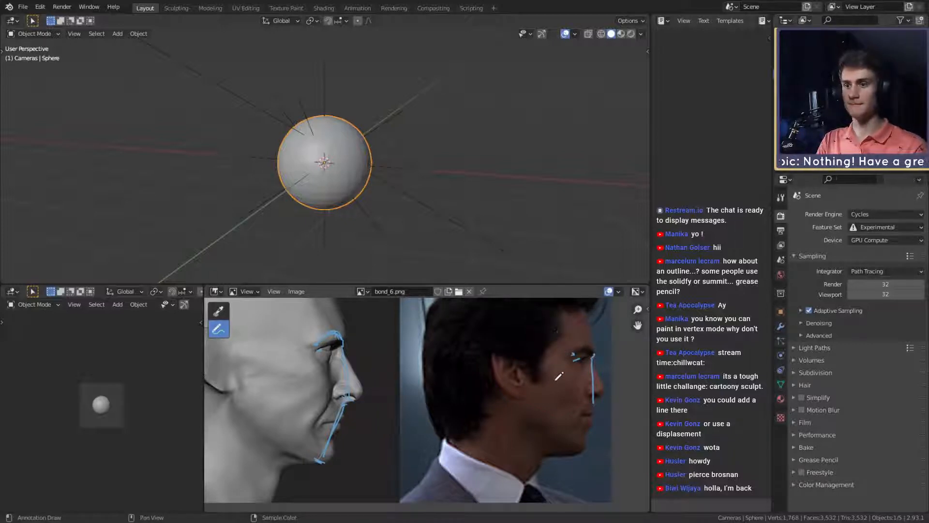
{"action": "key", "text": "ctrl+z"}
- Try marking the mouth level with short horizontal strokes on the profile photo and on the sculpt
{"action": "left_click_drag", "start_coordinate": [351, 398], "coordinate": [317, 456]}
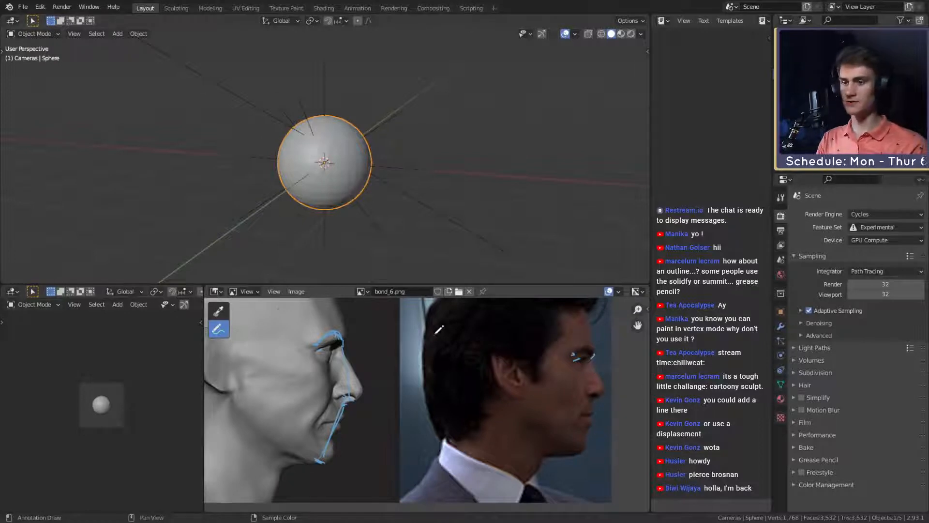
{"action": "left_click_drag", "start_coordinate": [569, 415], "coordinate": [575, 416]}
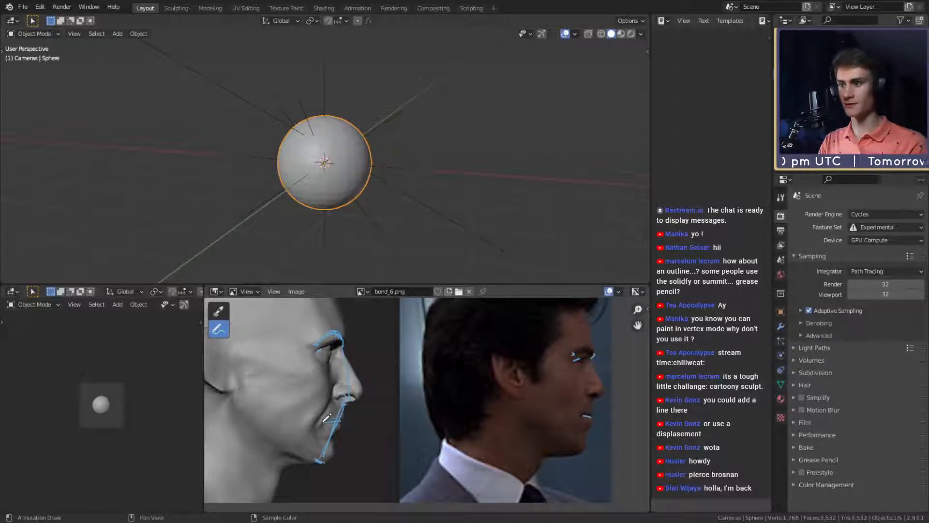
{"action": "scroll", "coordinate": [374, 386], "scroll_direction": "down", "scroll_amount": 4}
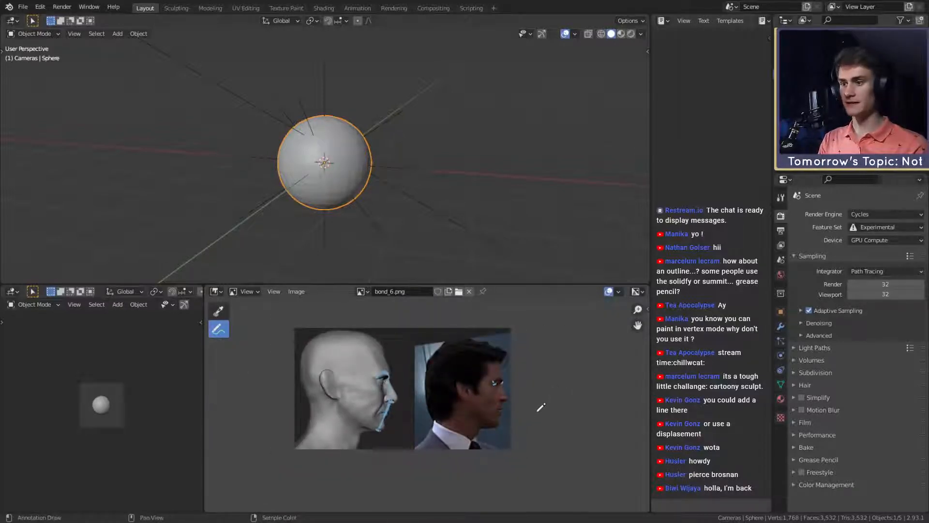
{"action": "middle_click_drag", "start_coordinate": [538, 410], "coordinate": [523, 376], "text": "ctrl"}
{"action": "middle_click_drag", "start_coordinate": [528, 431], "coordinate": [541, 377], "text": "ctrl"}
{"action": "middle_click_drag", "start_coordinate": [546, 394], "coordinate": [483, 402]}
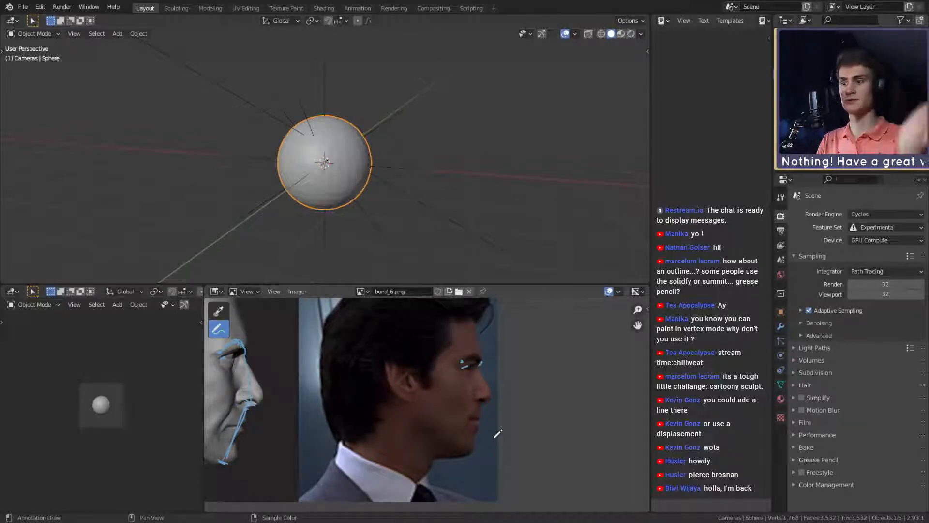
- Try another horizontal mark at the mouth in the profile photo and undo it
{"action": "left_click_drag", "start_coordinate": [469, 421], "coordinate": [483, 421]}
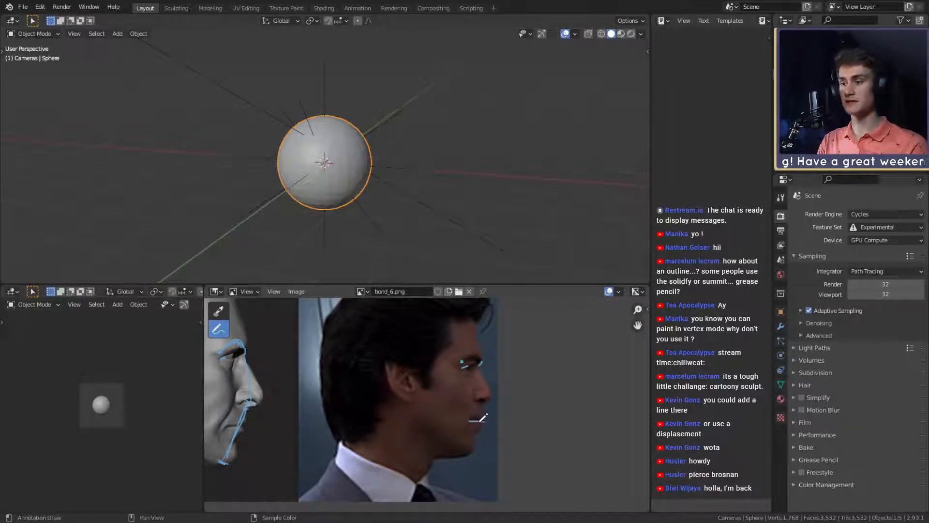
{"action": "key", "text": "ctrl+z"}
{"action": "middle_click_drag", "start_coordinate": [390, 376], "coordinate": [486, 387]}
{"action": "mouse_move", "coordinate": [486, 387]}
{"action": "middle_mouse_down", "text": "ctrl"}
{"action": "mouse_move", "coordinate": [441, 410]}
{"action": "mouse_move", "coordinate": [396, 388]}
{"action": "middle_mouse_up", "text": "ctrl"}
{"action": "mouse_move", "coordinate": [426, 401]}
{"action": "middle_mouse_down", "text": "ctrl"}
{"action": "mouse_move", "coordinate": [488, 365]}
{"action": "mouse_move", "coordinate": [466, 385]}
{"action": "middle_mouse_up", "text": "ctrl"}
{"action": "mouse_move", "coordinate": [493, 416]}
{"action": "left_mouse_down"}
{"action": "mouse_move", "coordinate": [501, 403]}
{"action": "mouse_move", "coordinate": [483, 439]}
{"action": "left_mouse_up"}
{"action": "key", "text": "ctrl+z"}
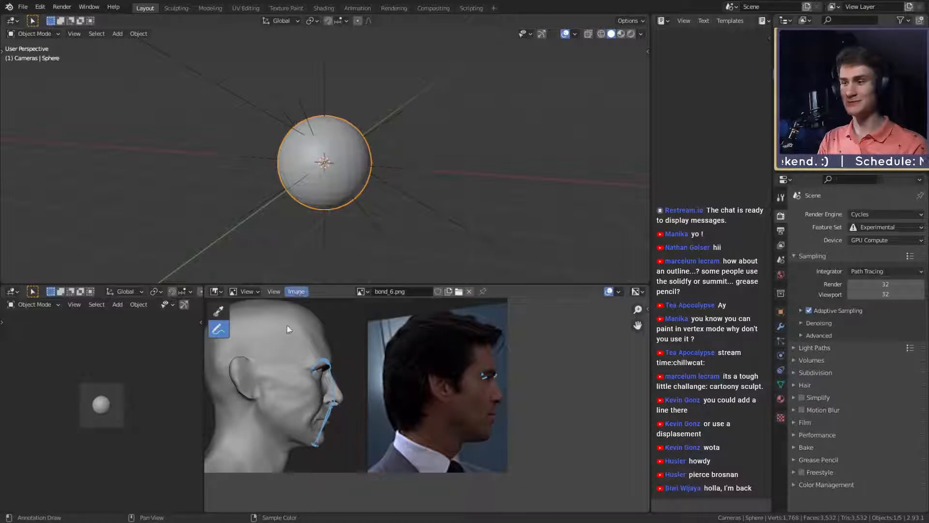
- Draw two horizontal guides on the profile photo, from the nose base and from the brow back toward the ear
{"action": "middle_click_drag", "start_coordinate": [432, 390], "coordinate": [492, 388]}
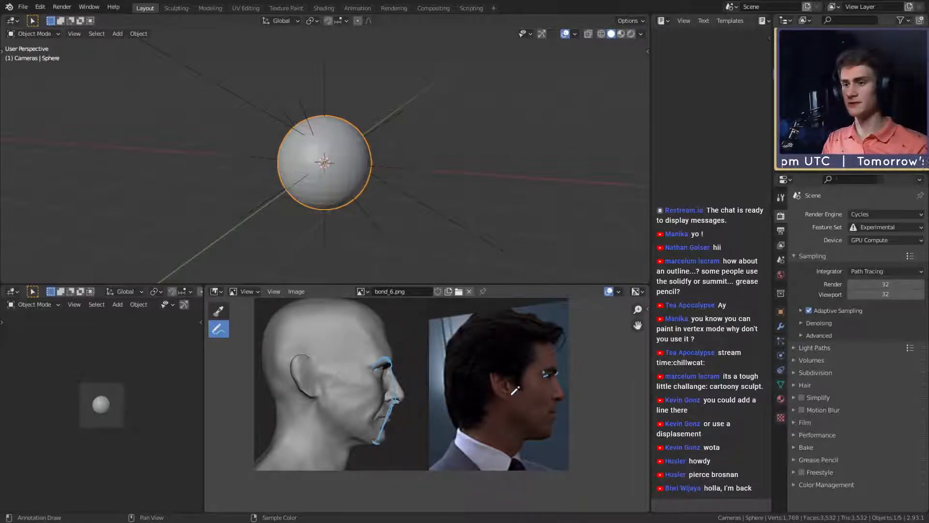
{"action": "scroll", "coordinate": [571, 399], "scroll_direction": "up", "scroll_amount": 2}
{"action": "middle_click_drag", "start_coordinate": [572, 399], "coordinate": [513, 399]}
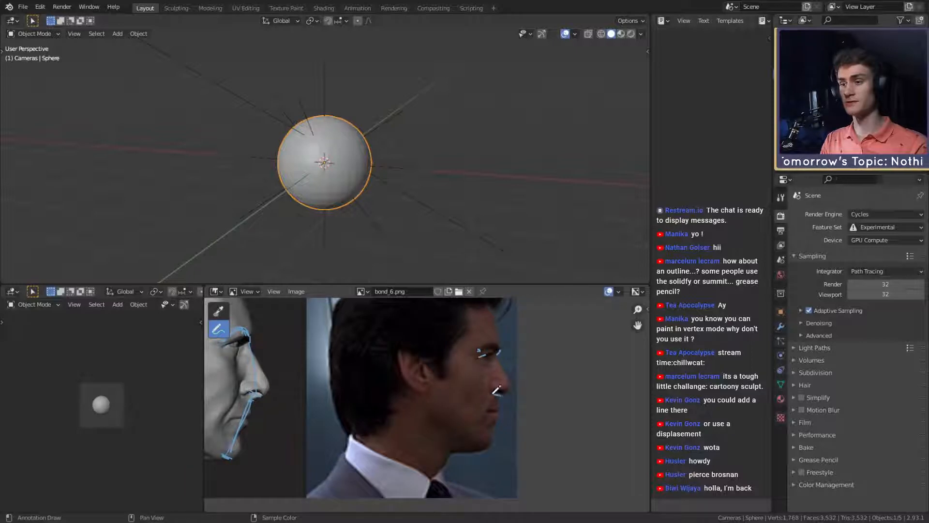
{"action": "left_click_drag", "start_coordinate": [501, 394], "coordinate": [419, 397]}
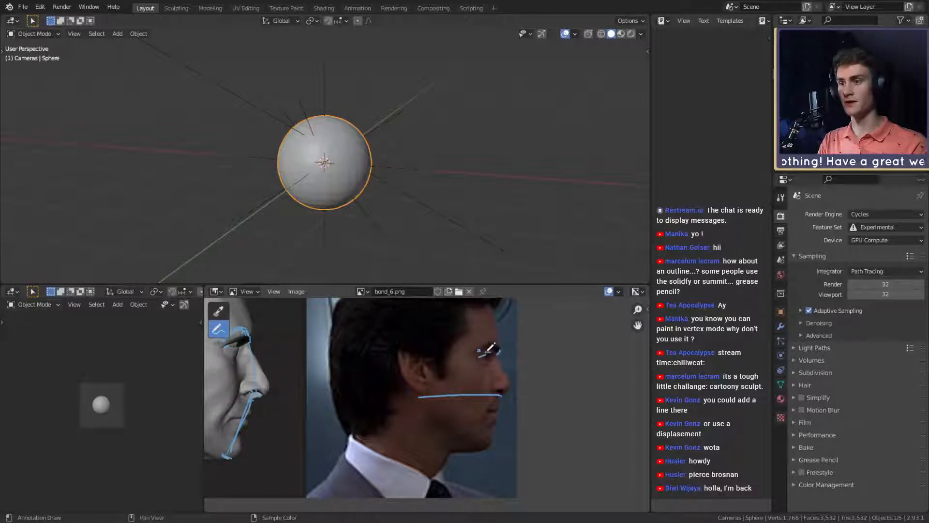
{"action": "left_click_drag", "start_coordinate": [488, 351], "coordinate": [431, 348]}
{"action": "key", "text": "ctrl+z"}
{"action": "left_click_drag", "start_coordinate": [492, 352], "coordinate": [419, 349]}
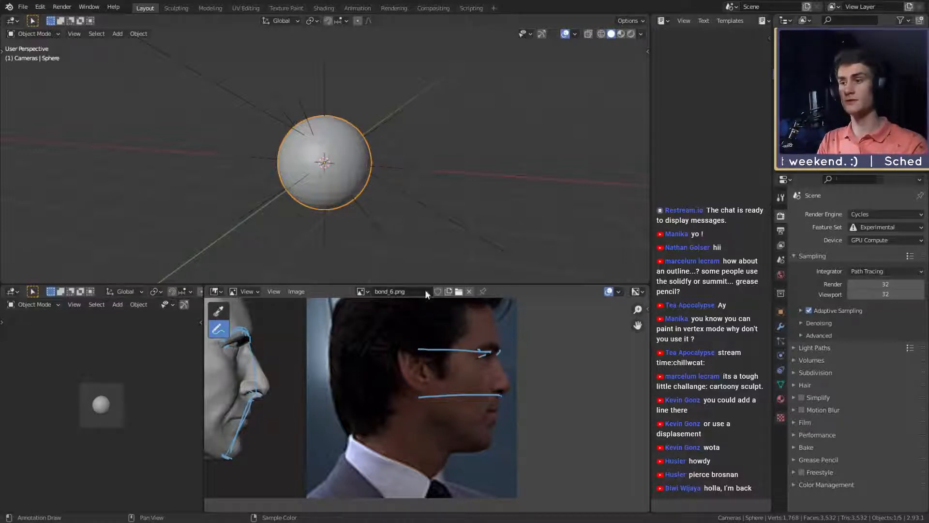
- Outline the back of the ear in the profile photo, joining the brow guide to the nose-base guide
{"action": "mouse_move", "coordinate": [424, 350]}
{"action": "left_mouse_down"}
{"action": "mouse_move", "coordinate": [427, 386]}
{"action": "mouse_move", "coordinate": [428, 346]}
{"action": "mouse_move", "coordinate": [400, 345]}
{"action": "mouse_move", "coordinate": [397, 358]}
{"action": "left_mouse_up"}
{"action": "key", "text": "ctrl+z"}
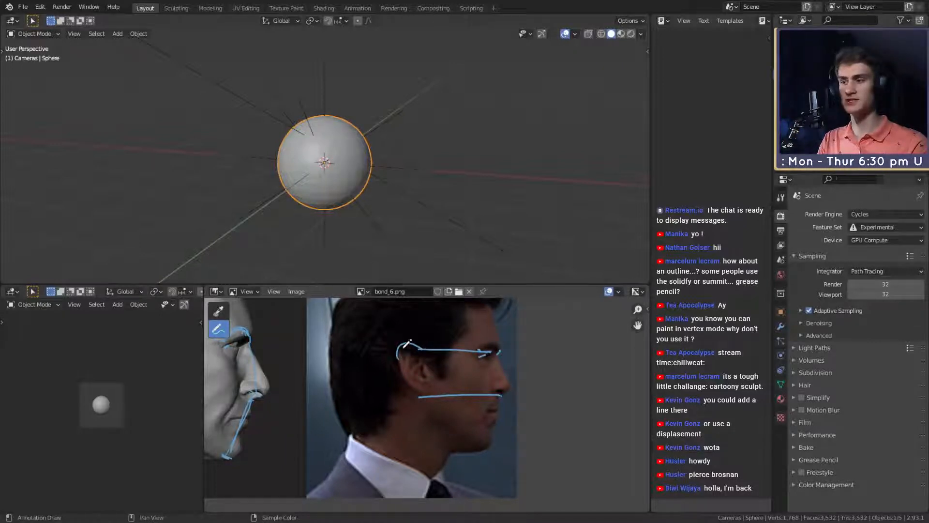
{"action": "mouse_move", "coordinate": [398, 357]}
{"action": "left_mouse_down"}
{"action": "mouse_move", "coordinate": [402, 374]}
{"action": "mouse_move", "coordinate": [429, 390]}
{"action": "left_mouse_up"}
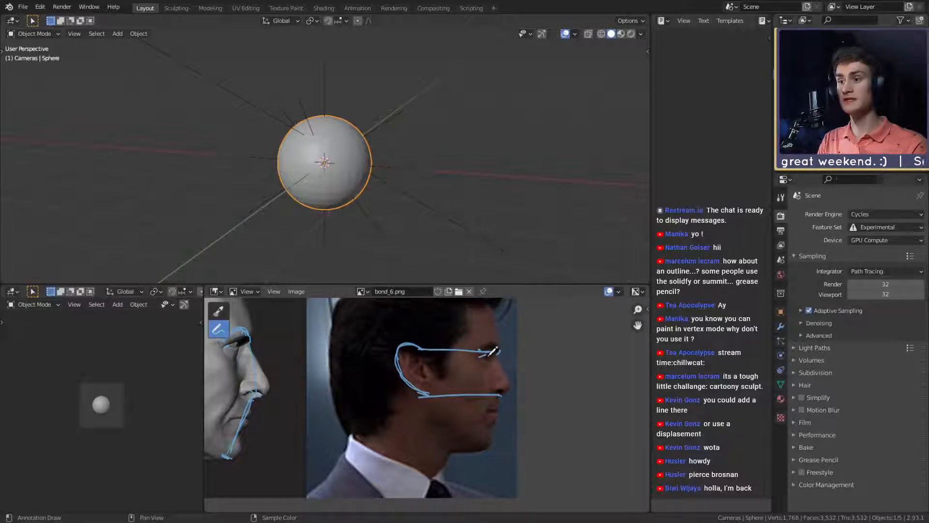
{"action": "left_click_drag", "start_coordinate": [491, 352], "coordinate": [438, 352]}
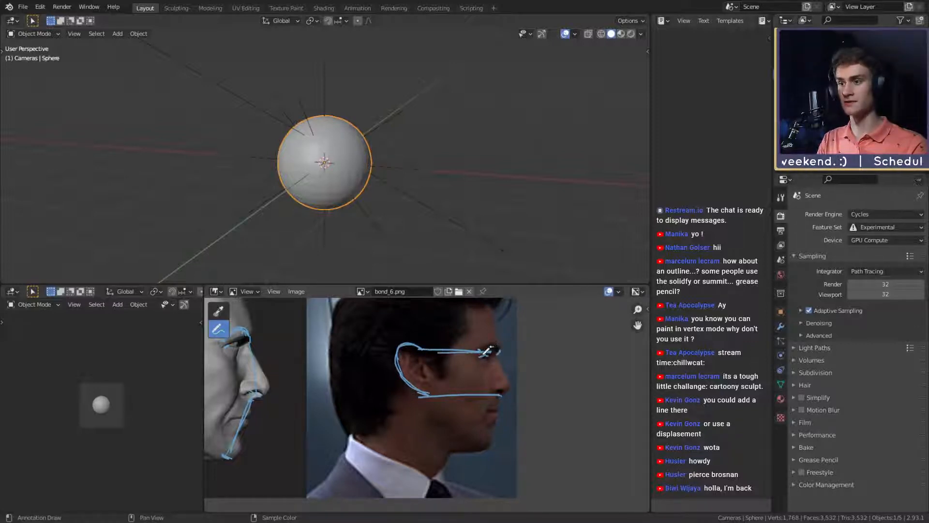
- Draw matching brow and nose-base guides across the sculpt to the ear and trace the ear's back edge
{"action": "middle_click_drag", "start_coordinate": [227, 329], "coordinate": [436, 348]}
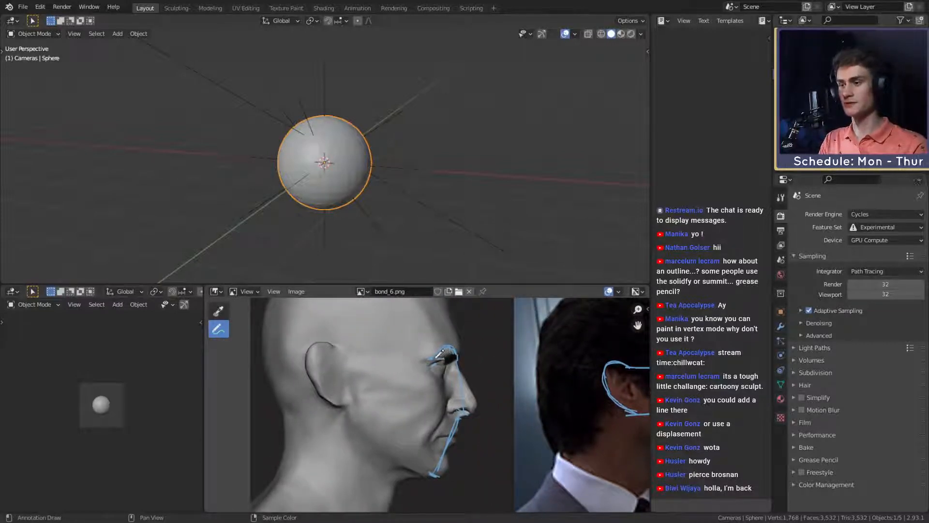
{"action": "left_click_drag", "start_coordinate": [450, 356], "coordinate": [332, 354]}
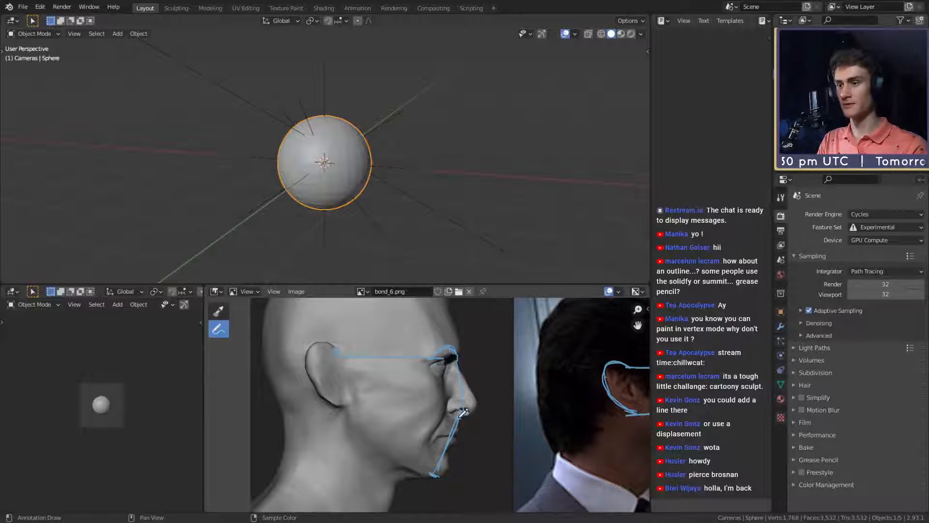
{"action": "left_click_drag", "start_coordinate": [463, 412], "coordinate": [344, 415]}
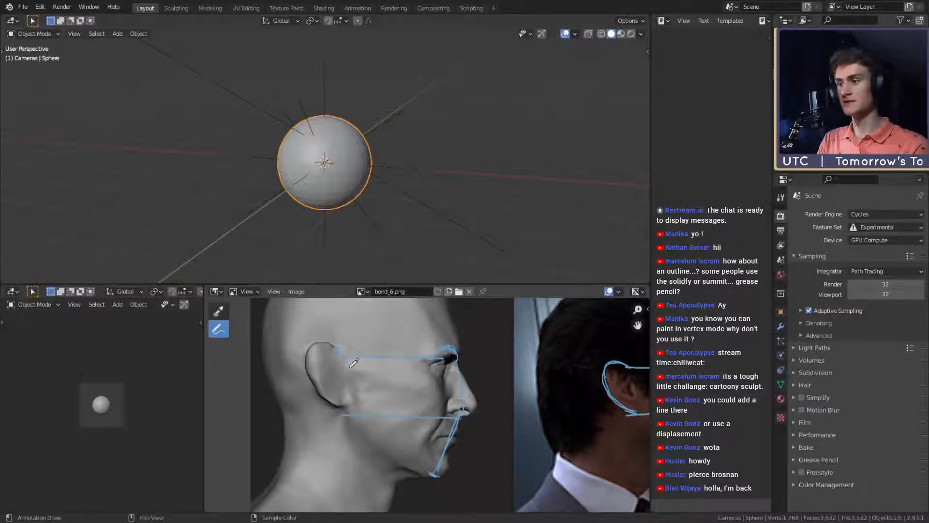
{"action": "mouse_move", "coordinate": [336, 341]}
{"action": "left_mouse_down"}
{"action": "mouse_move", "coordinate": [291, 346]}
{"action": "mouse_move", "coordinate": [351, 406]}
{"action": "left_mouse_up"}
{"action": "key", "text": "ctrl+z"}
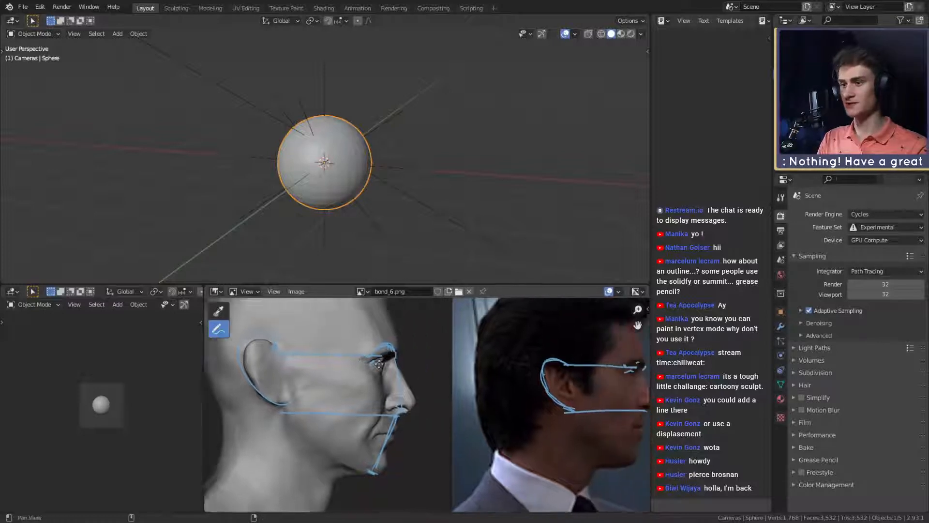
- Compare the ear's size and position against the brow and nose-base guides on the sculpt and the profile photo
{"action": "middle_click_drag", "start_coordinate": [400, 368], "coordinate": [366, 350]}
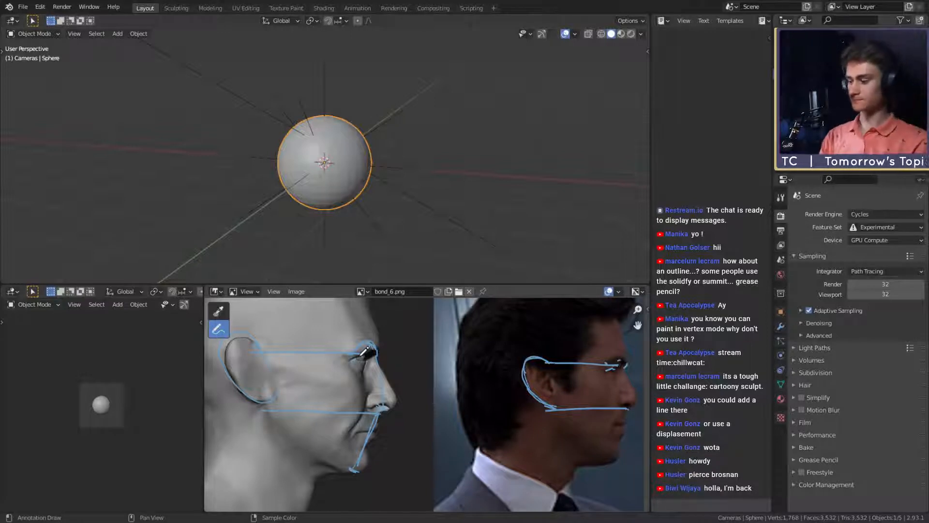
{"action": "middle_click_drag", "start_coordinate": [218, 375], "coordinate": [198, 379]}
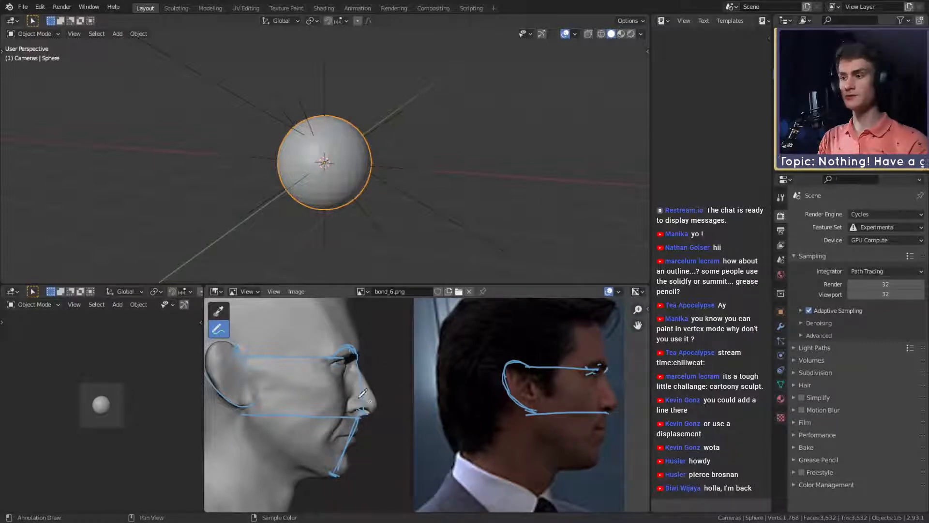
{"action": "middle_click_drag", "start_coordinate": [368, 399], "coordinate": [372, 354]}
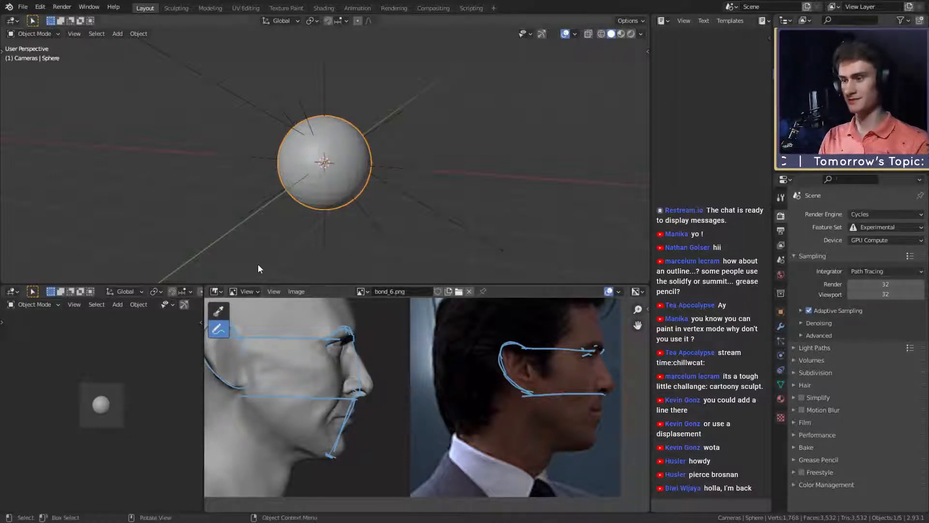
{"action": "mouse_move", "coordinate": [392, 368]}
{"action": "middle_mouse_down"}
{"action": "mouse_move", "coordinate": [379, 373]}
{"action": "mouse_move", "coordinate": [426, 269]}
{"action": "mouse_move", "coordinate": [359, 390]}
{"action": "mouse_move", "coordinate": [374, 381]}
{"action": "mouse_move", "coordinate": [388, 401]}
{"action": "mouse_move", "coordinate": [391, 368]}
{"action": "mouse_move", "coordinate": [363, 345]}
{"action": "middle_mouse_up"}
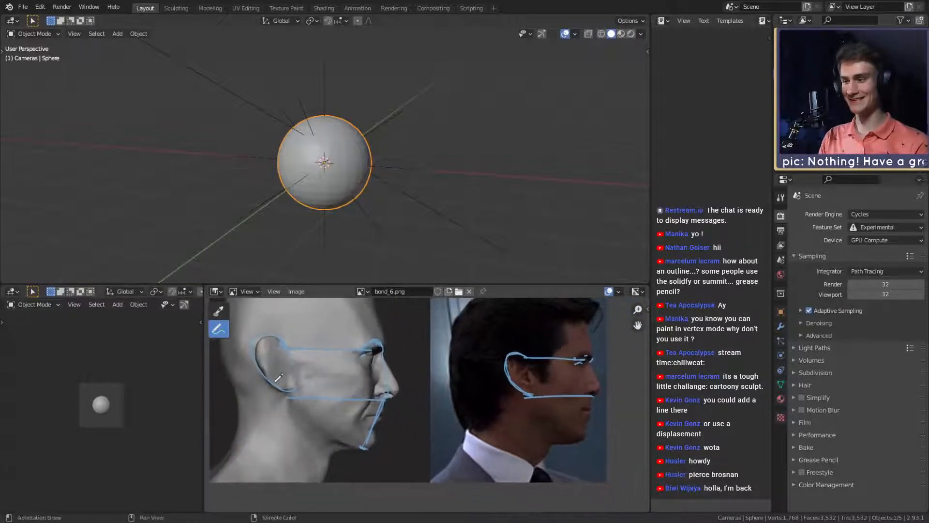
{"action": "middle_click_drag", "start_coordinate": [346, 443], "coordinate": [399, 384]}
{"action": "middle_click_drag", "start_coordinate": [416, 371], "coordinate": [325, 398]}
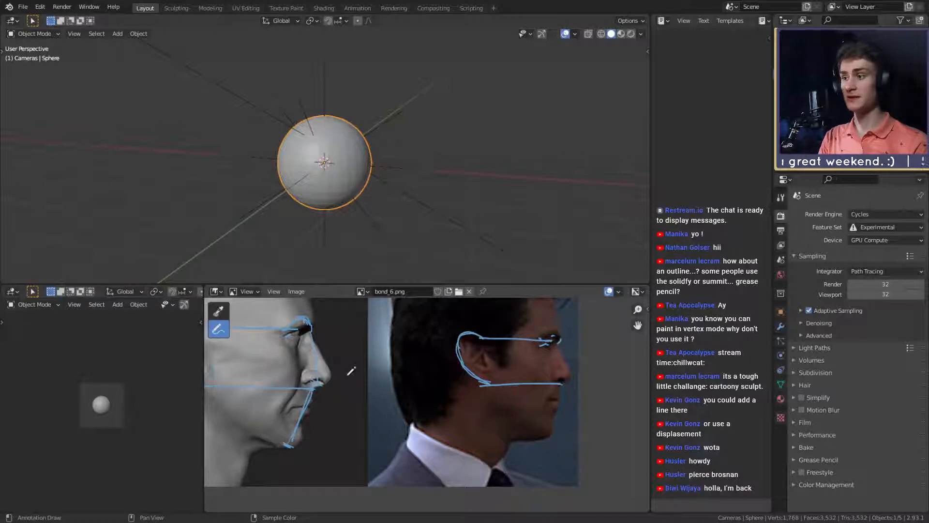
{"action": "mouse_move", "coordinate": [341, 371]}
{"action": "middle_mouse_down"}
{"action": "mouse_move", "coordinate": [459, 370]}
{"action": "mouse_move", "coordinate": [381, 374]}
{"action": "middle_mouse_up"}
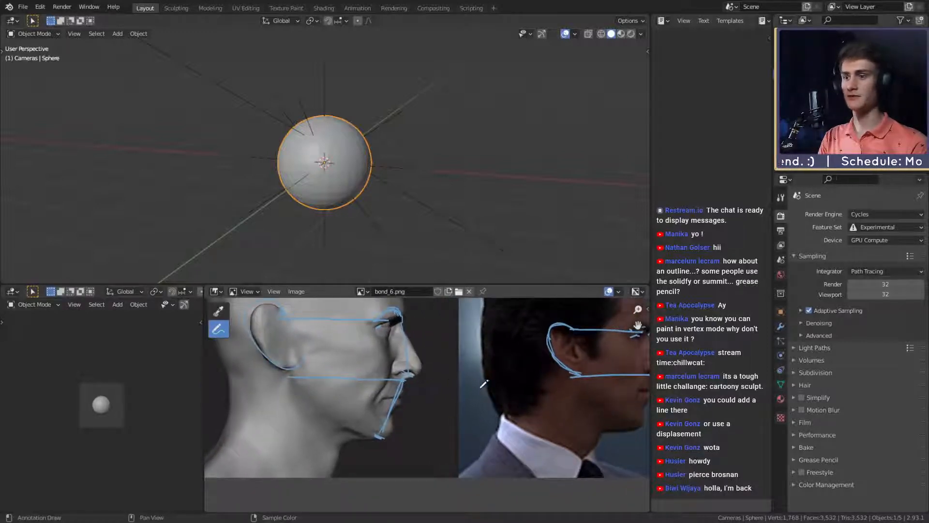
{"action": "middle_click_drag", "start_coordinate": [511, 382], "coordinate": [388, 353]}
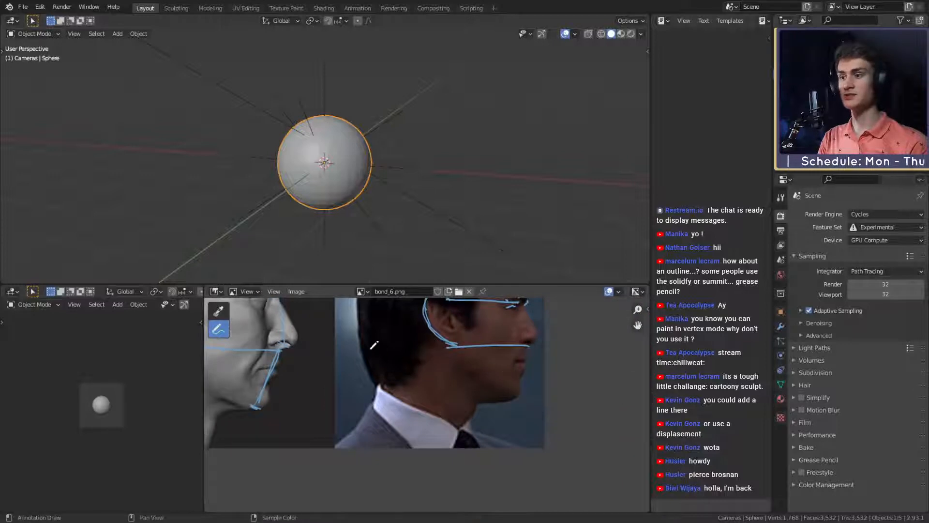
{"action": "middle_click_drag", "start_coordinate": [481, 358], "coordinate": [492, 385]}
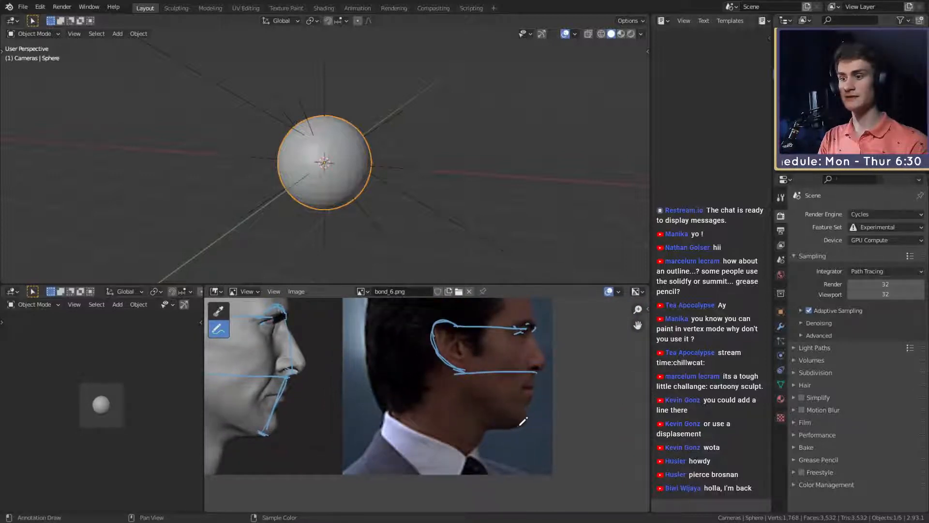
{"action": "mouse_move", "coordinate": [521, 425]}
{"action": "left_mouse_down"}
{"action": "mouse_move", "coordinate": [466, 382]}
{"action": "mouse_move", "coordinate": [466, 342]}
{"action": "left_mouse_up"}
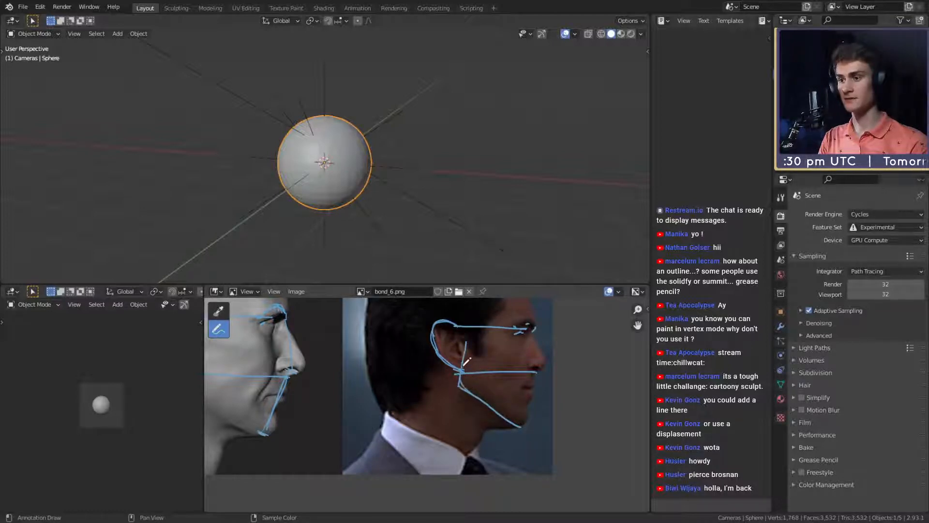
{"action": "key", "text": "ctrl+z"}
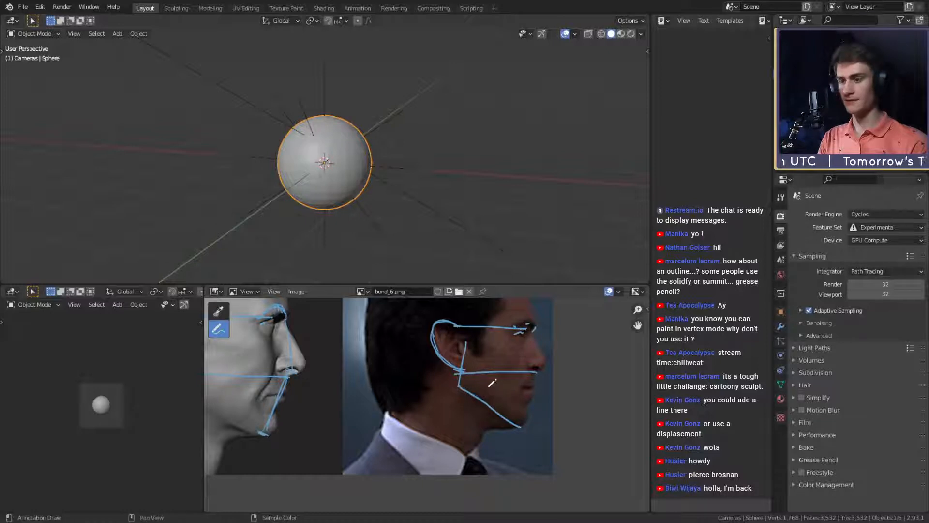
{"action": "middle_click_drag", "start_coordinate": [509, 393], "coordinate": [500, 394]}
{"action": "key", "text": "ctrl+z"}
{"action": "key", "text": "ctrl+z"}
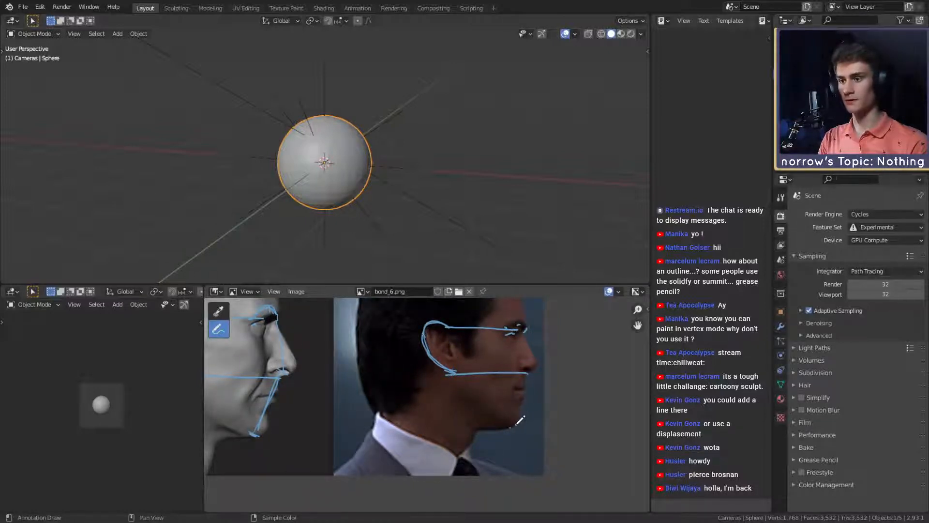
{"action": "mouse_move", "coordinate": [514, 425]}
{"action": "left_mouse_down"}
{"action": "mouse_move", "coordinate": [468, 375]}
{"action": "mouse_move", "coordinate": [461, 348]}
{"action": "left_mouse_up"}
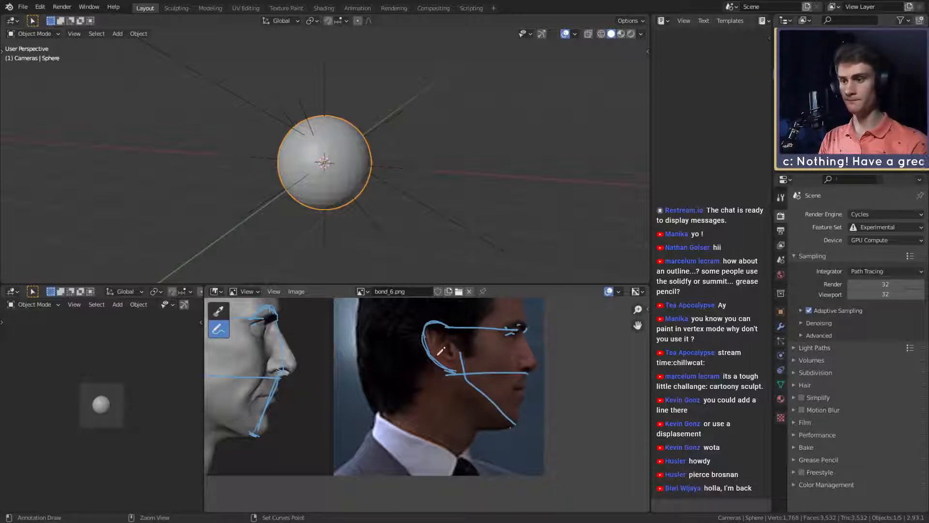
{"action": "key", "text": "ctrl+z"}
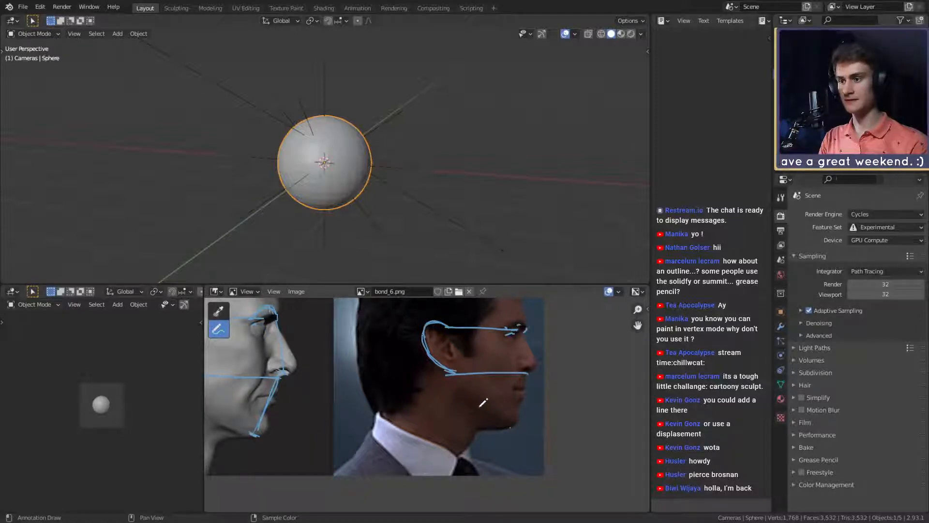
- Trace the jawline in the profile photo from below the earlobe around the jaw corner toward the chin
{"action": "left_click_drag", "start_coordinate": [479, 406], "coordinate": [457, 374]}
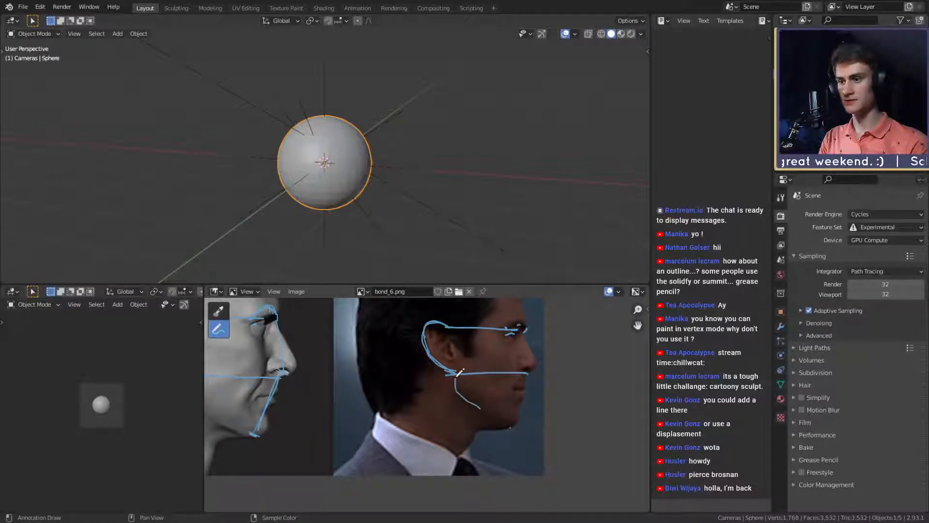
{"action": "left_click_drag", "start_coordinate": [479, 406], "coordinate": [503, 420]}
{"action": "mouse_move", "coordinate": [354, 395]}
{"action": "middle_mouse_down", "text": "shift"}
{"action": "mouse_move", "coordinate": [535, 412]}
{"action": "mouse_move", "coordinate": [349, 393]}
{"action": "middle_mouse_up", "text": "shift"}
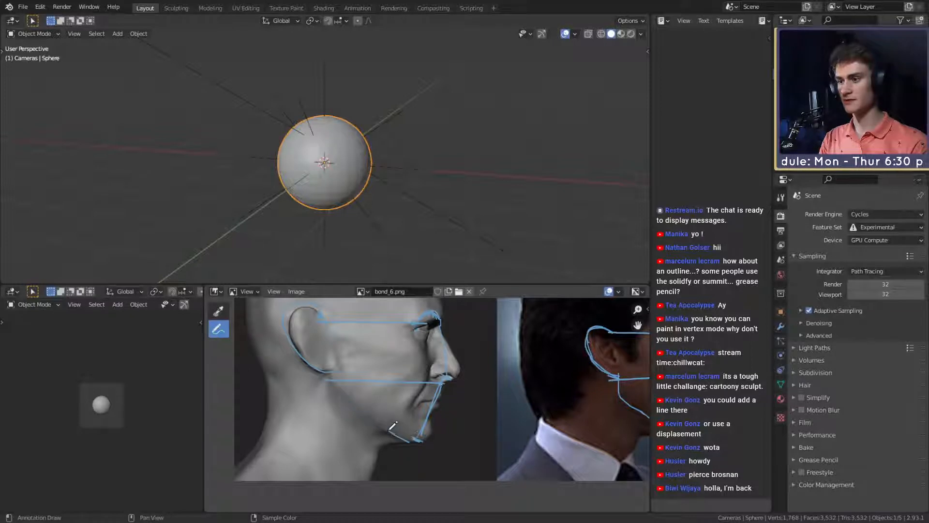
{"action": "left_click_drag", "start_coordinate": [415, 437], "coordinate": [339, 377]}
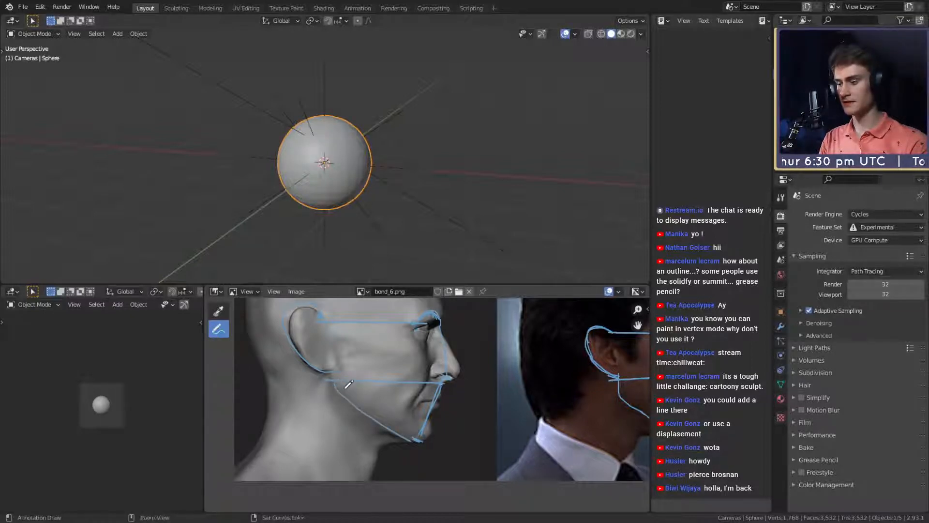
{"action": "key", "text": "ctrl+z"}
{"action": "left_click_drag", "start_coordinate": [415, 437], "coordinate": [339, 373]}
{"action": "key", "text": "ctrl+z"}
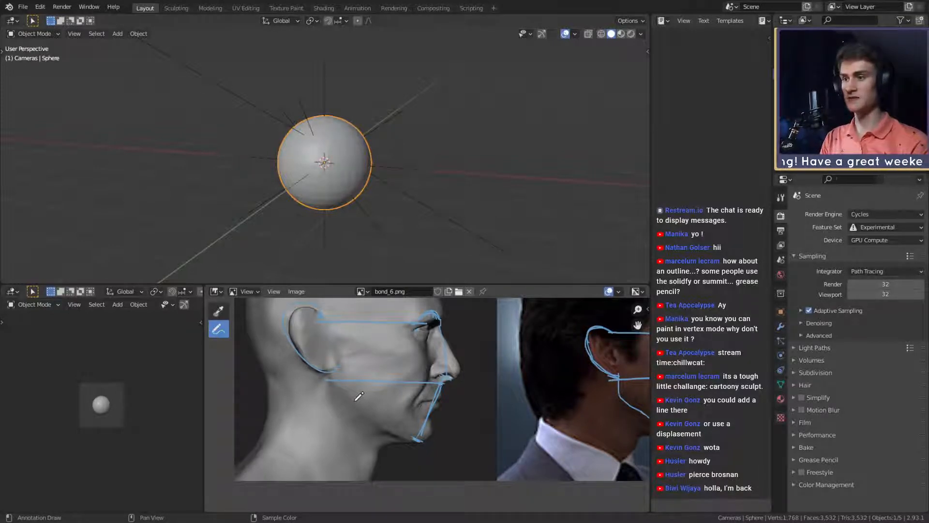
- Draw a vertical guide on the sculpt's profile from the crown down past the front of the ear
{"action": "middle_click_drag", "start_coordinate": [357, 353], "coordinate": [352, 407]}
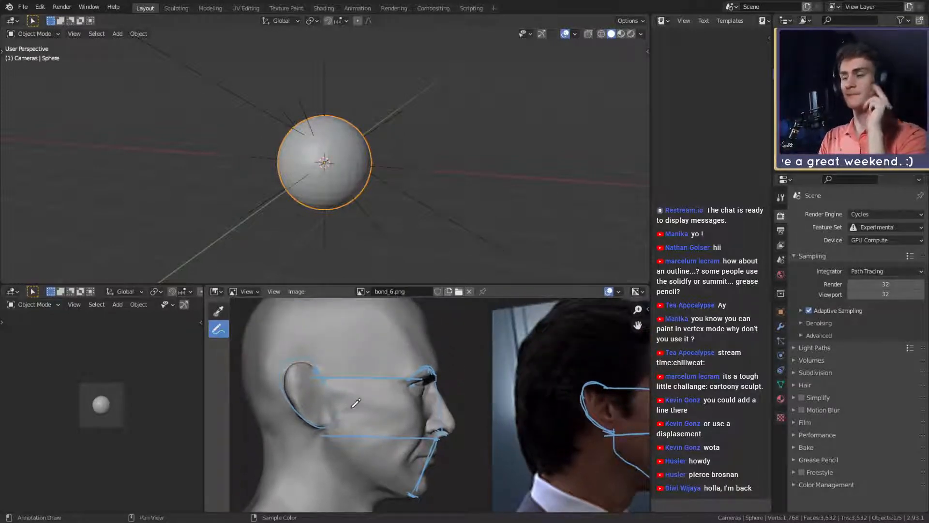
{"action": "middle_click_drag", "start_coordinate": [341, 359], "coordinate": [338, 393]}
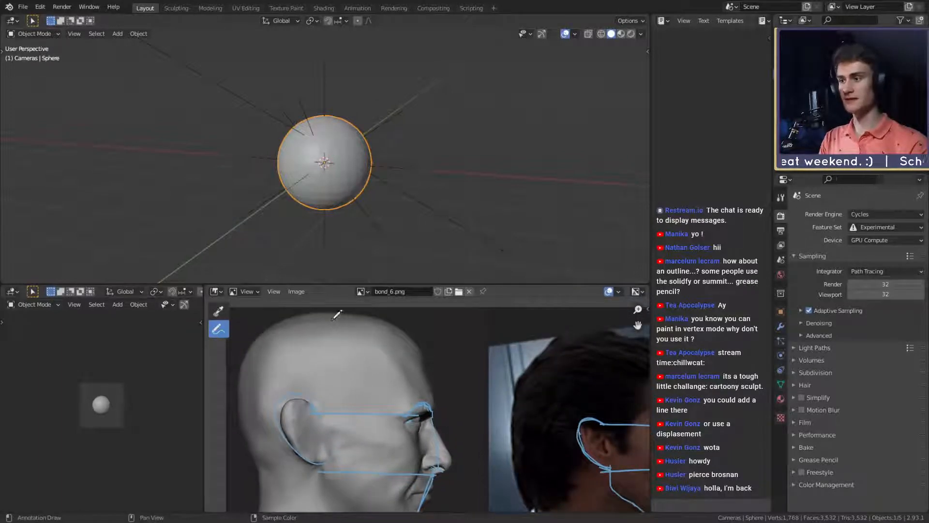
{"action": "left_click_drag", "start_coordinate": [334, 307], "coordinate": [339, 455]}
{"action": "middle_click_drag", "start_coordinate": [338, 455], "coordinate": [333, 421]}
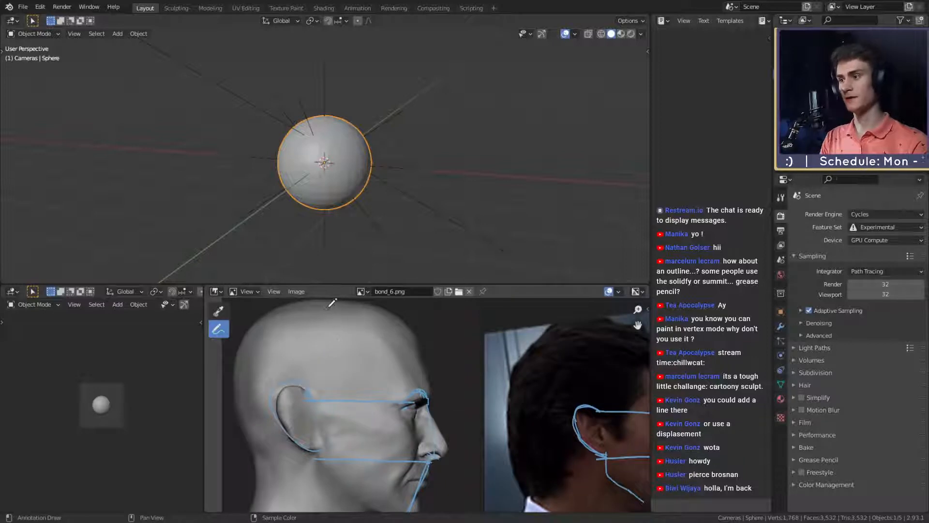
{"action": "left_click_drag", "start_coordinate": [327, 301], "coordinate": [325, 461]}
{"action": "middle_click_drag", "start_coordinate": [325, 460], "coordinate": [316, 408]}
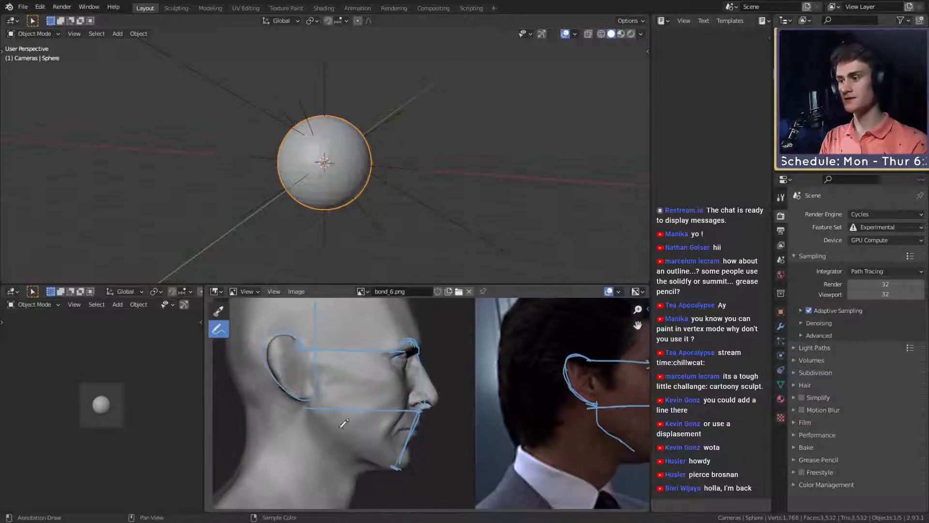
- Trace the sculpt's jawline from the chin back and up to the vertical guide, and compare it with the profile photo
{"action": "left_click_drag", "start_coordinate": [391, 466], "coordinate": [315, 409]}
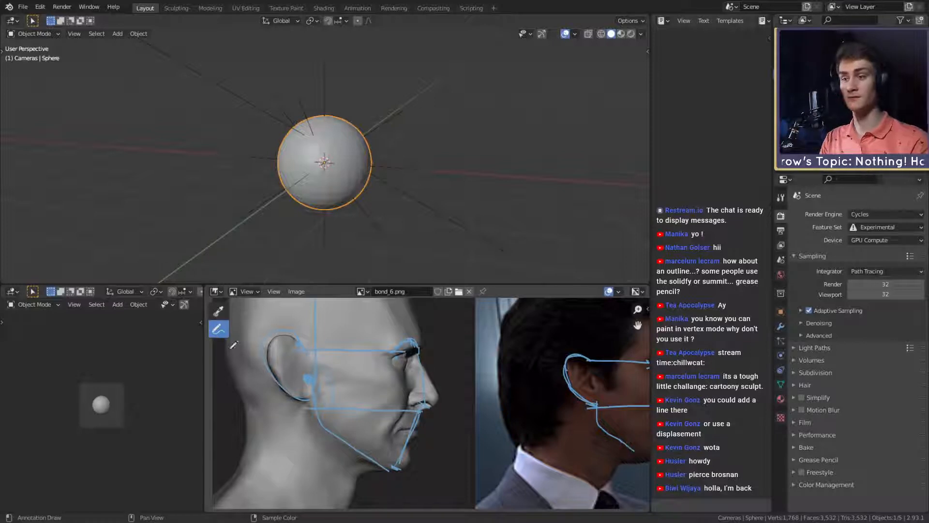
{"action": "mouse_move", "coordinate": [377, 371]}
{"action": "middle_mouse_down"}
{"action": "mouse_move", "coordinate": [358, 353]}
{"action": "mouse_move", "coordinate": [401, 366]}
{"action": "middle_mouse_up"}
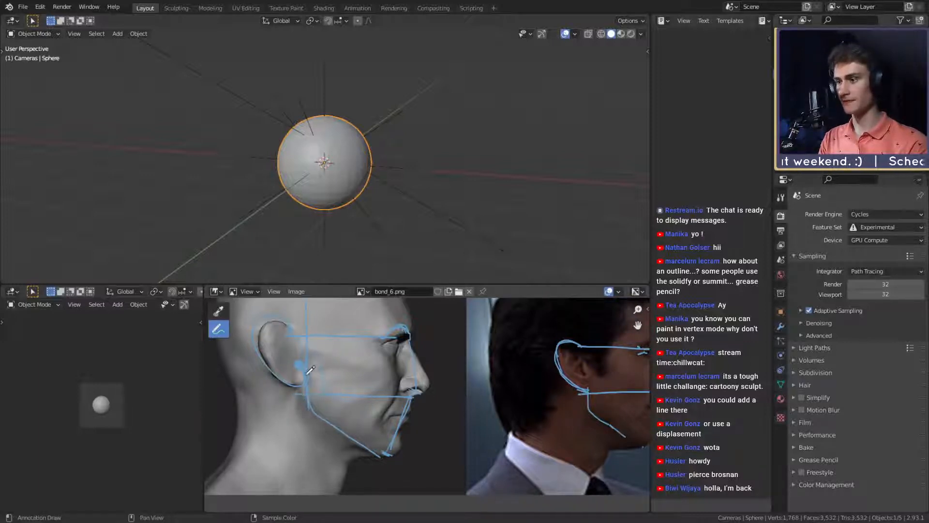
{"action": "middle_click_drag", "start_coordinate": [431, 426], "coordinate": [308, 387]}
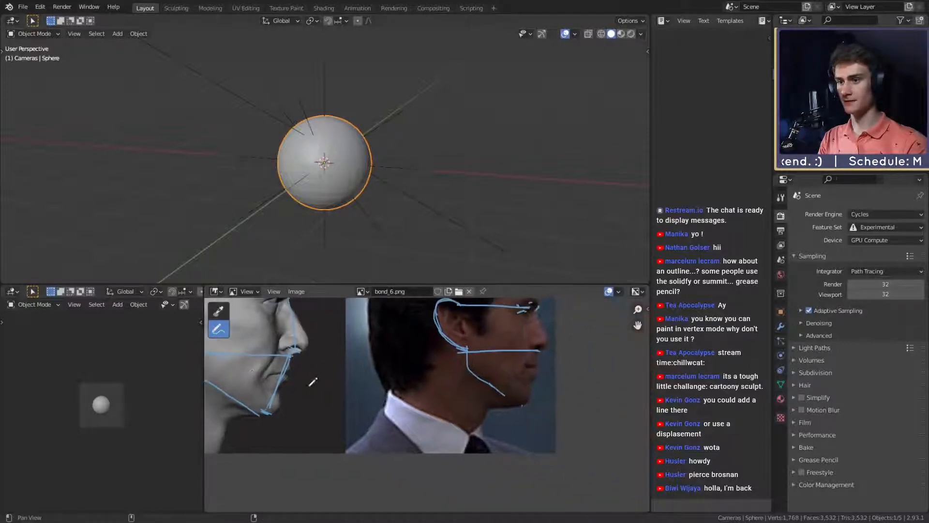
{"action": "middle_click_drag", "start_coordinate": [435, 355], "coordinate": [459, 400]}
{"action": "scroll", "coordinate": [426, 387], "scroll_direction": "down", "scroll_amount": 3}
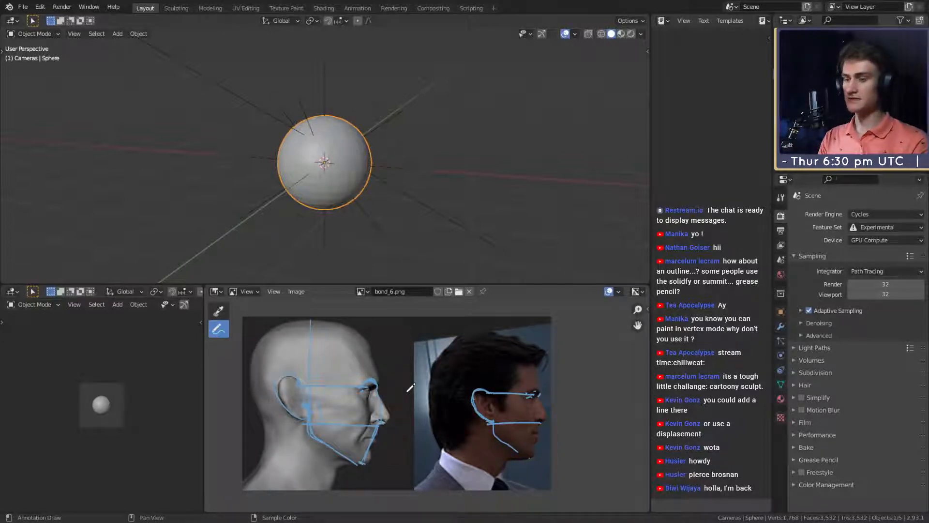
{"action": "scroll", "coordinate": [494, 373], "scroll_direction": "up", "scroll_amount": 3}
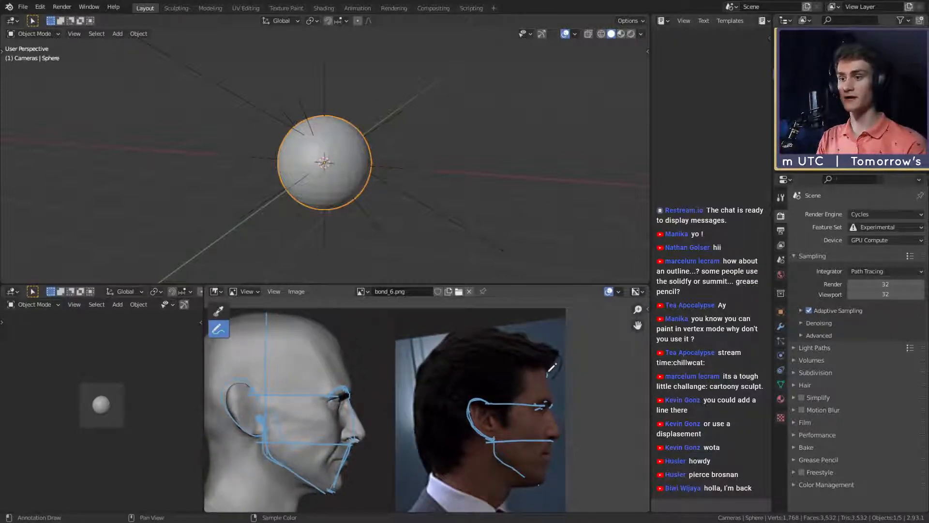
{"action": "mouse_move", "coordinate": [552, 373]}
{"action": "left_mouse_down"}
{"action": "mouse_move", "coordinate": [544, 354]}
{"action": "mouse_move", "coordinate": [510, 334]}
{"action": "mouse_move", "coordinate": [457, 336]}
{"action": "mouse_move", "coordinate": [458, 422]}
{"action": "left_mouse_up"}
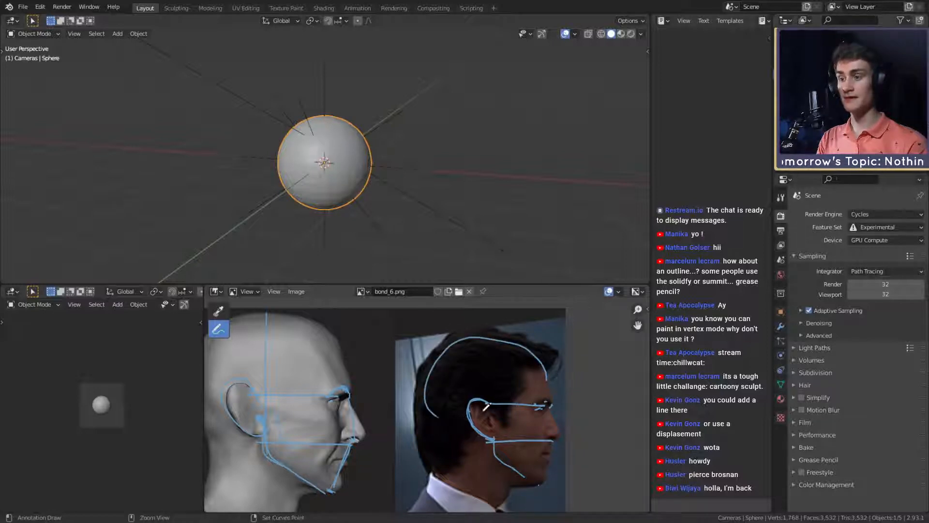
{"action": "key", "text": "ctrl+z"}
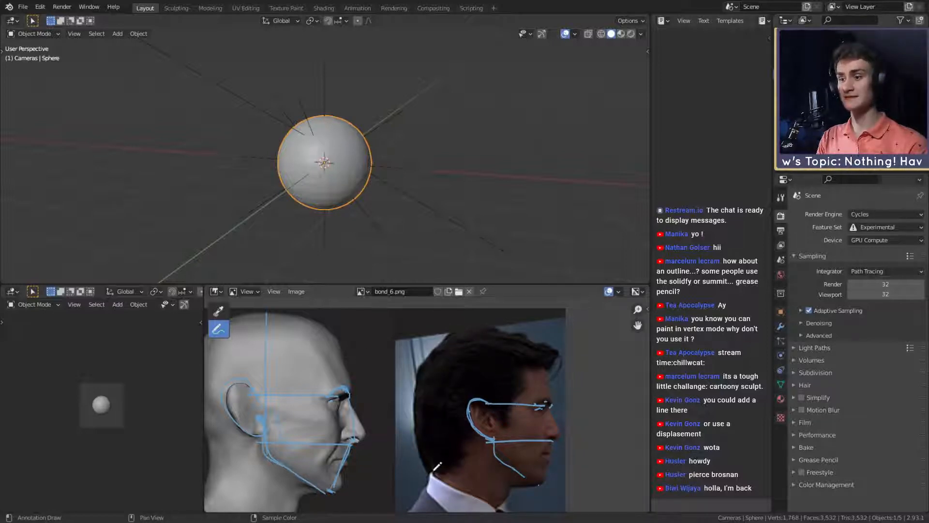
{"action": "left_click_drag", "start_coordinate": [435, 469], "coordinate": [438, 439]}
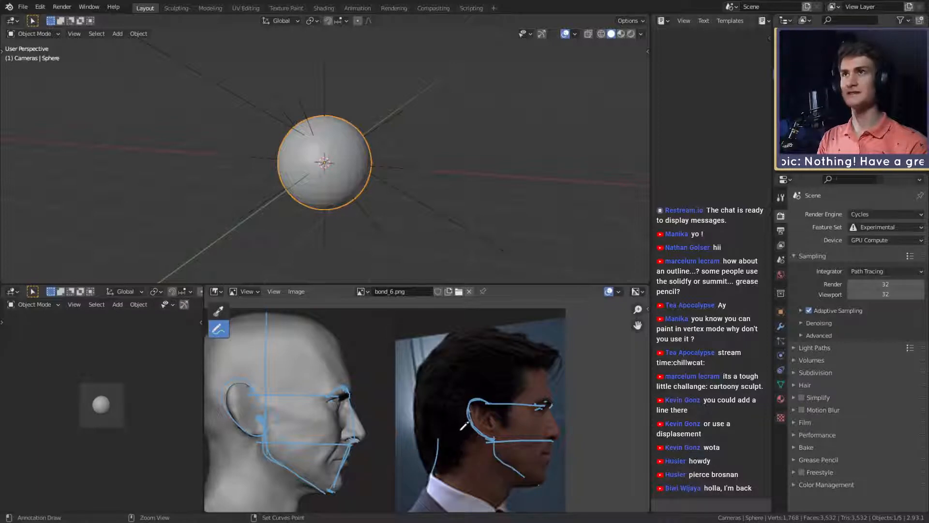
{"action": "key", "text": "ctrl+z"}
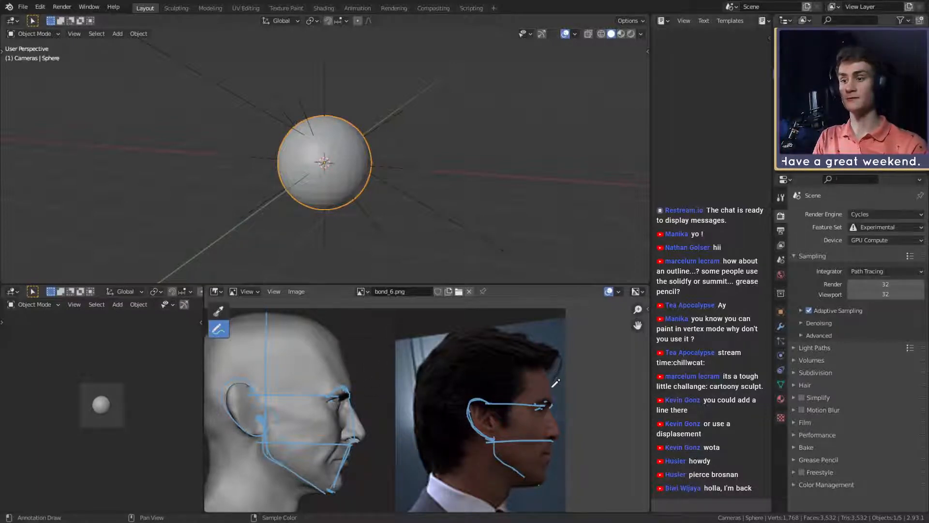
{"action": "mouse_move", "coordinate": [552, 383]}
{"action": "left_mouse_down"}
{"action": "mouse_move", "coordinate": [537, 356]}
{"action": "mouse_move", "coordinate": [457, 349]}
{"action": "left_mouse_up"}
{"action": "key", "text": "ctrl+z"}
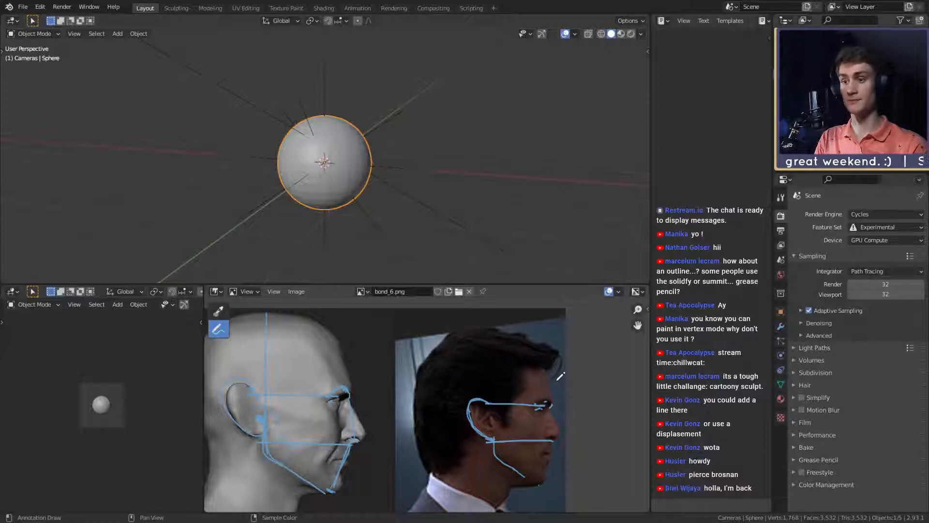
- Try to mark the forehead slope above the brow on the sculpt's profile, and undo the marks
{"action": "mouse_move", "coordinate": [380, 338]}
{"action": "middle_mouse_down"}
{"action": "mouse_move", "coordinate": [357, 347]}
{"action": "mouse_move", "coordinate": [437, 361]}
{"action": "mouse_move", "coordinate": [393, 331]}
{"action": "mouse_move", "coordinate": [406, 342]}
{"action": "middle_mouse_up"}
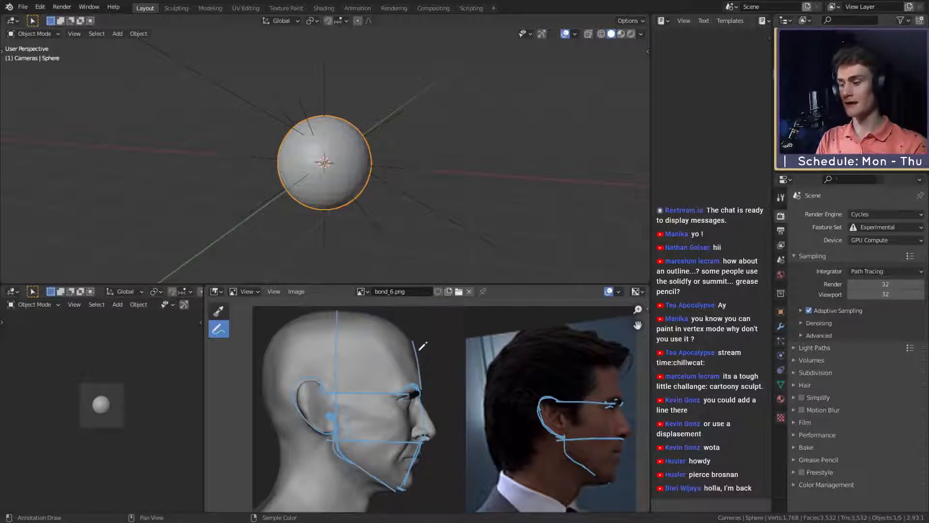
{"action": "mouse_move", "coordinate": [404, 340]}
{"action": "left_mouse_down"}
{"action": "mouse_move", "coordinate": [408, 333]}
{"action": "mouse_move", "coordinate": [420, 347]}
{"action": "left_mouse_up"}
{"action": "left_click_drag", "start_coordinate": [420, 394], "coordinate": [431, 366]}
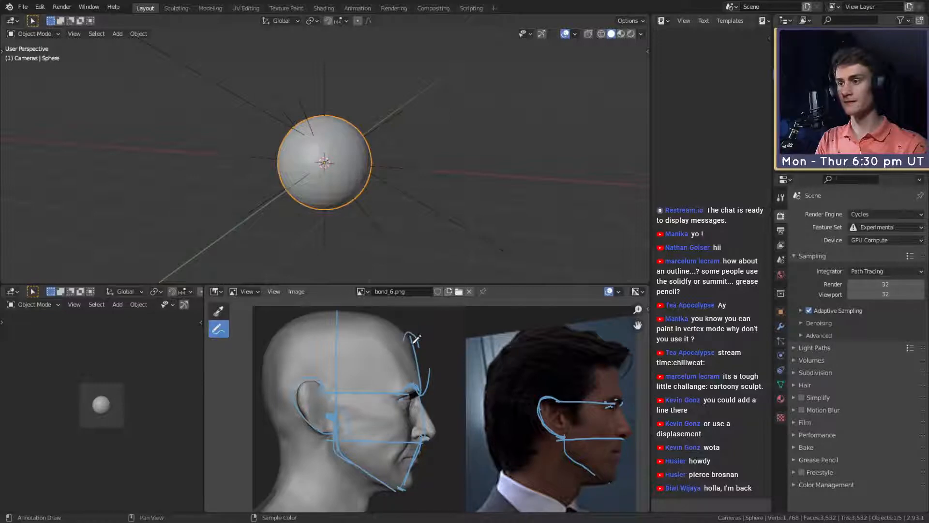
{"action": "key", "text": "ctrl+z"}
{"action": "key", "text": "ctrl+z"}
{"action": "key", "text": "ctrl+z"}
{"action": "key", "text": "ctrl+z"}
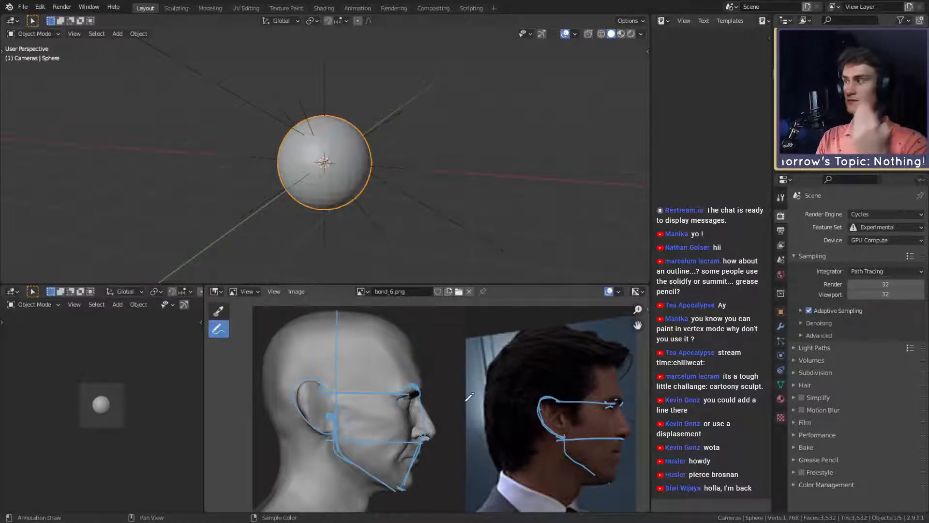
{"action": "middle_click_drag", "start_coordinate": [531, 361], "coordinate": [470, 359]}
{"action": "left_click_drag", "start_coordinate": [560, 402], "coordinate": [552, 363]}
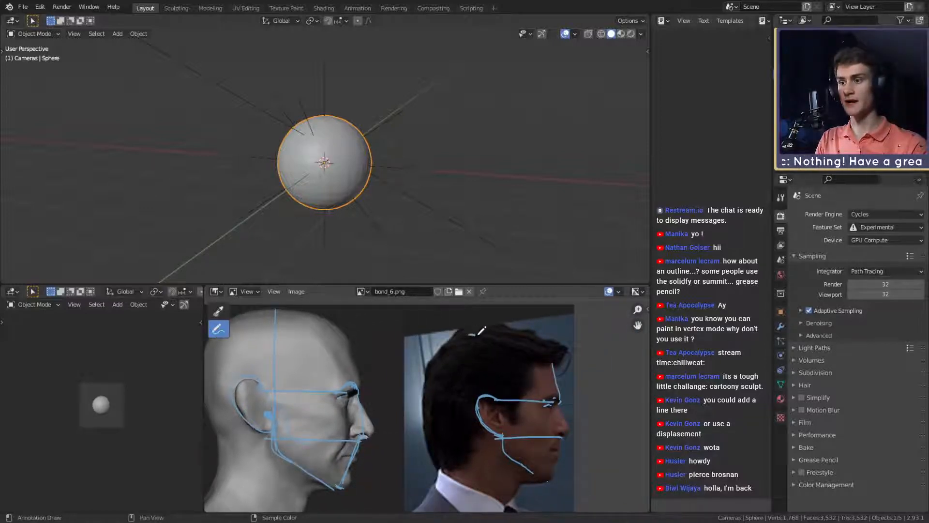
{"action": "mouse_move", "coordinate": [548, 358]}
{"action": "left_mouse_down"}
{"action": "mouse_move", "coordinate": [479, 330]}
{"action": "mouse_move", "coordinate": [434, 356]}
{"action": "mouse_move", "coordinate": [443, 431]}
{"action": "left_mouse_up"}
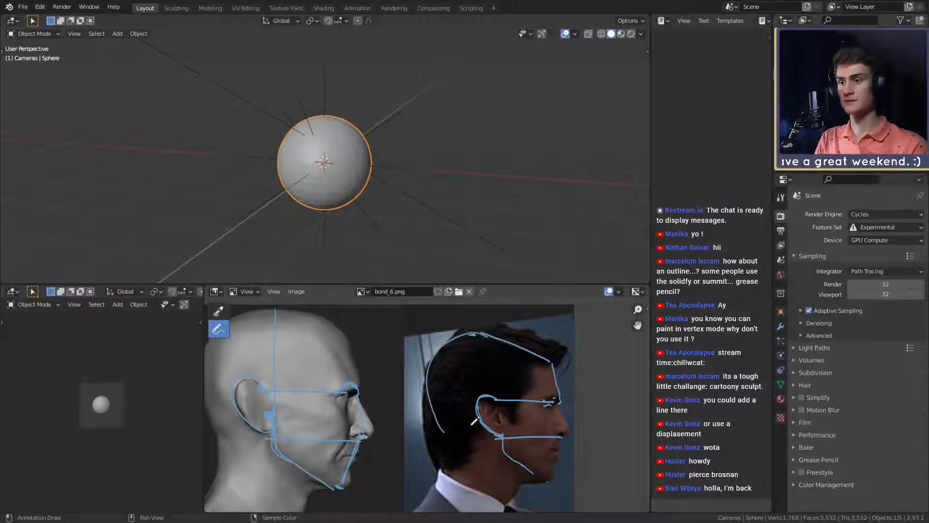
{"action": "key", "text": "ctrl+z"}
{"action": "key", "text": "ctrl+z"}
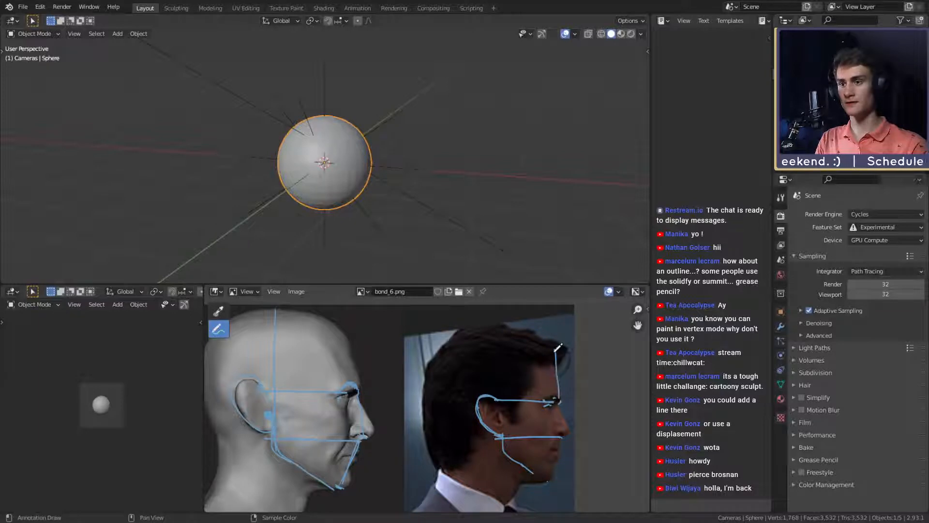
{"action": "mouse_move", "coordinate": [563, 391]}
{"action": "left_mouse_down"}
{"action": "mouse_move", "coordinate": [542, 341]}
{"action": "mouse_move", "coordinate": [452, 348]}
{"action": "mouse_move", "coordinate": [434, 443]}
{"action": "left_mouse_up"}
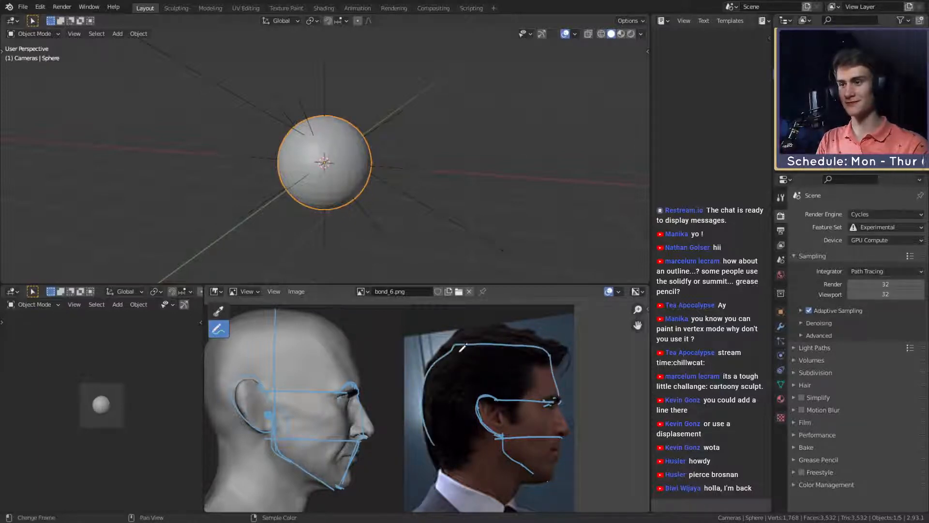
{"action": "left_click_drag", "start_coordinate": [462, 347], "coordinate": [424, 375]}
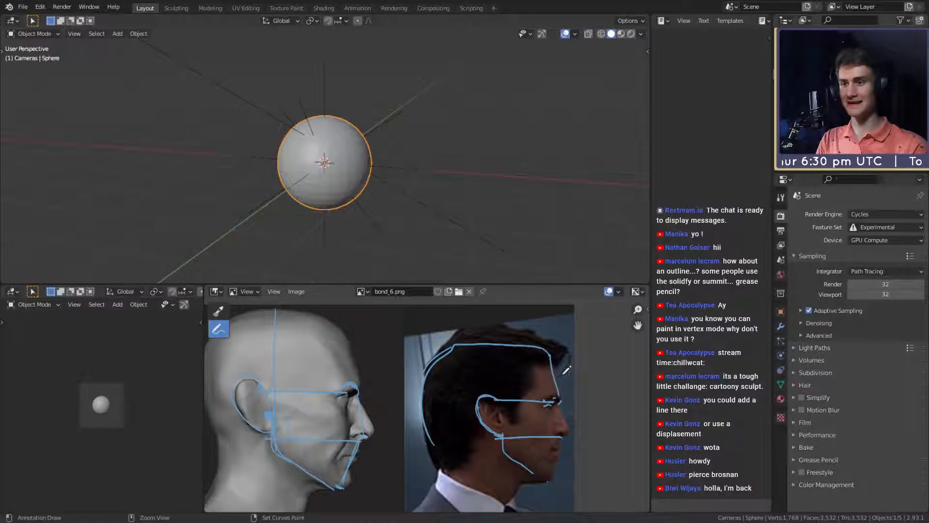
{"action": "key", "text": "ctrl+z"}
{"action": "key", "text": "ctrl+z"}
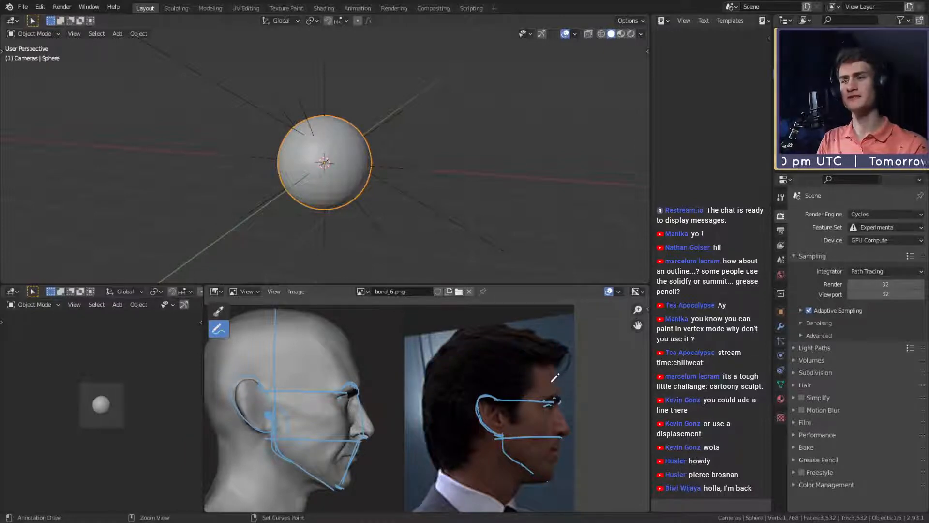
- Outline the skull over the hair in the profile photo, from the brow over the crown to the back of the head
{"action": "mouse_move", "coordinate": [562, 392]}
{"action": "left_mouse_down"}
{"action": "mouse_move", "coordinate": [551, 359]}
{"action": "mouse_move", "coordinate": [525, 347]}
{"action": "mouse_move", "coordinate": [470, 354]}
{"action": "mouse_move", "coordinate": [421, 396]}
{"action": "left_mouse_up"}
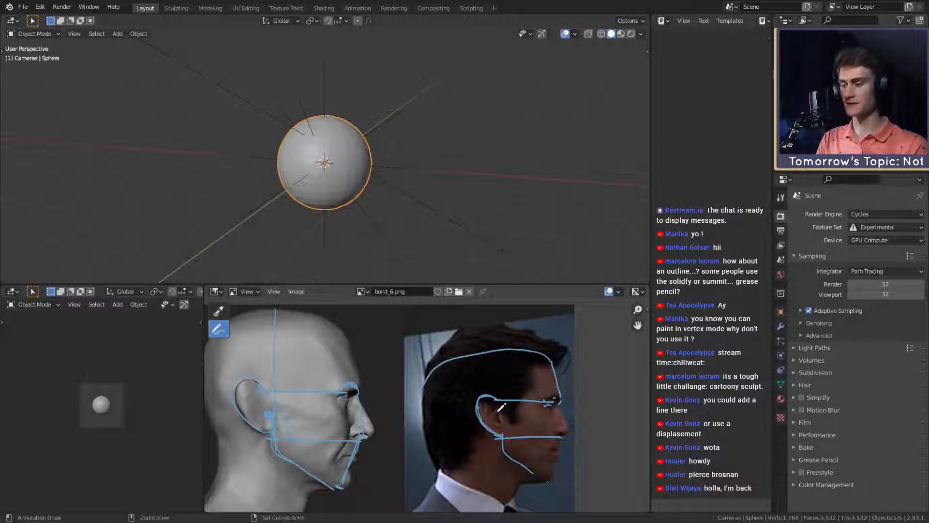
- Try new skull outlines over the hair in the profile photo, from the brow over the crown to the back, and undo them
{"action": "key", "text": "ctrl+z"}
{"action": "mouse_move", "coordinate": [565, 393]}
{"action": "left_mouse_down"}
{"action": "mouse_move", "coordinate": [553, 344]}
{"action": "mouse_move", "coordinate": [472, 334]}
{"action": "mouse_move", "coordinate": [426, 385]}
{"action": "mouse_move", "coordinate": [557, 361]}
{"action": "mouse_move", "coordinate": [538, 342]}
{"action": "mouse_move", "coordinate": [443, 356]}
{"action": "left_mouse_up"}
{"action": "key", "text": "ctrl+z"}
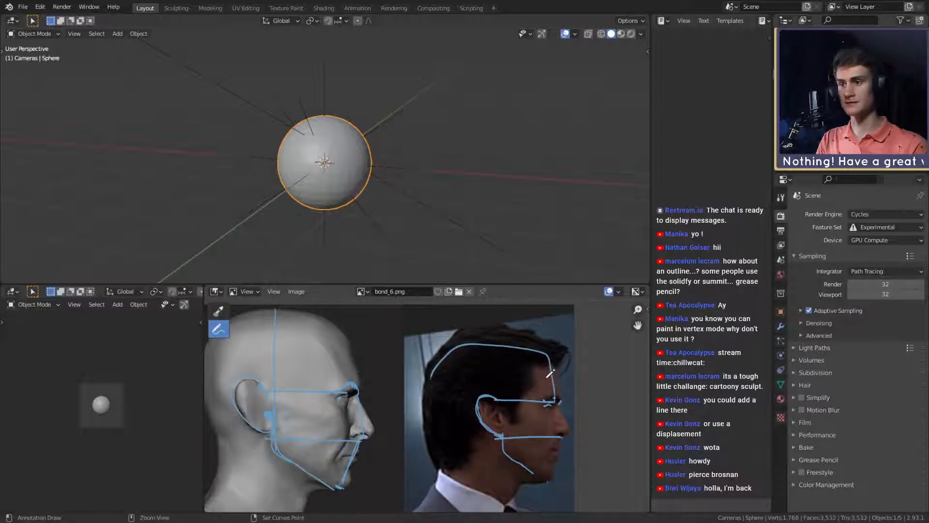
{"action": "key", "text": "ctrl+z"}
{"action": "mouse_move", "coordinate": [561, 400]}
{"action": "left_mouse_down"}
{"action": "mouse_move", "coordinate": [546, 347]}
{"action": "mouse_move", "coordinate": [489, 330]}
{"action": "mouse_move", "coordinate": [458, 339]}
{"action": "mouse_move", "coordinate": [428, 380]}
{"action": "mouse_move", "coordinate": [426, 423]}
{"action": "left_mouse_up"}
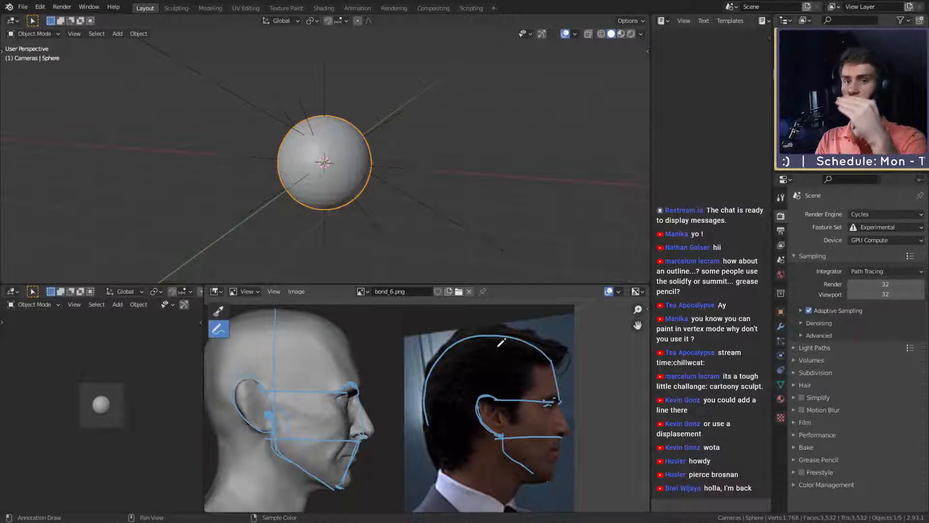
{"action": "key", "text": "ctrl+z"}
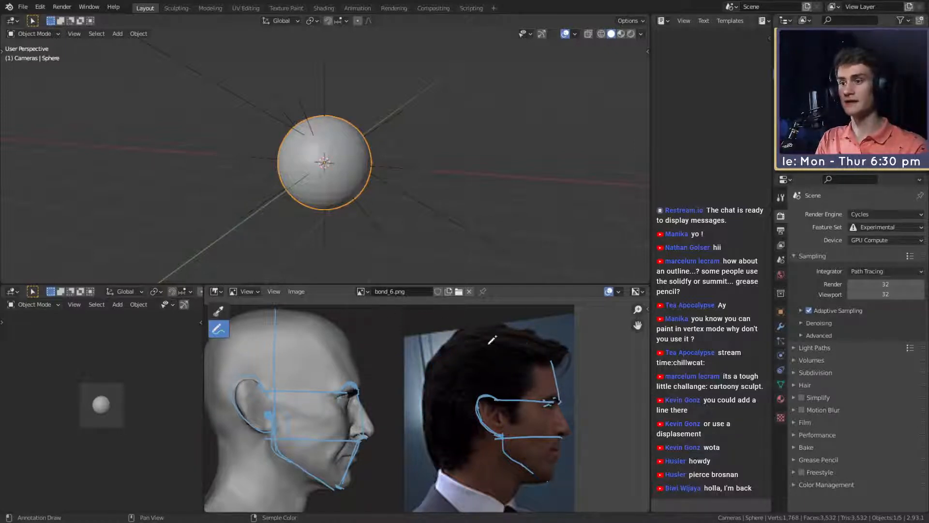
- Trace the sculpt's skull from the brow up the forehead, over the crown and down the back of the head
{"action": "middle_click_drag", "start_coordinate": [343, 334], "coordinate": [387, 342]}
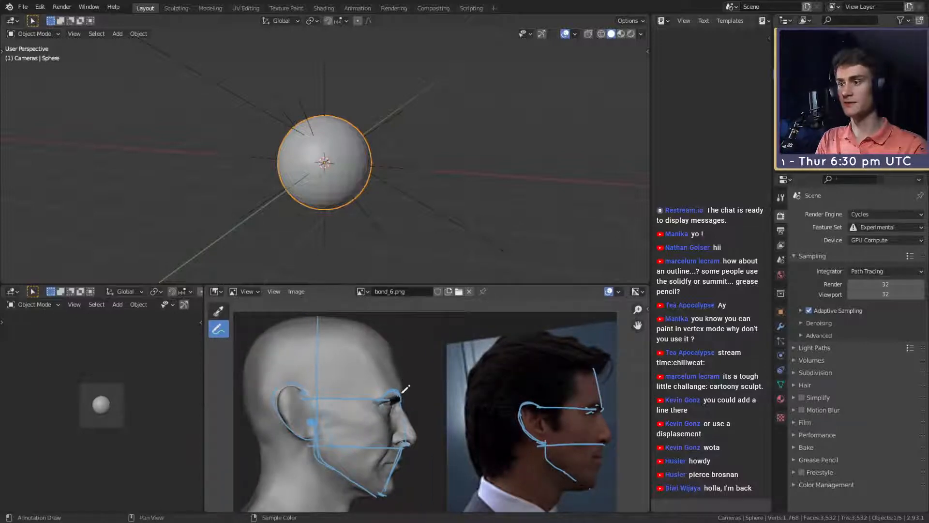
{"action": "left_click_drag", "start_coordinate": [406, 388], "coordinate": [390, 340]}
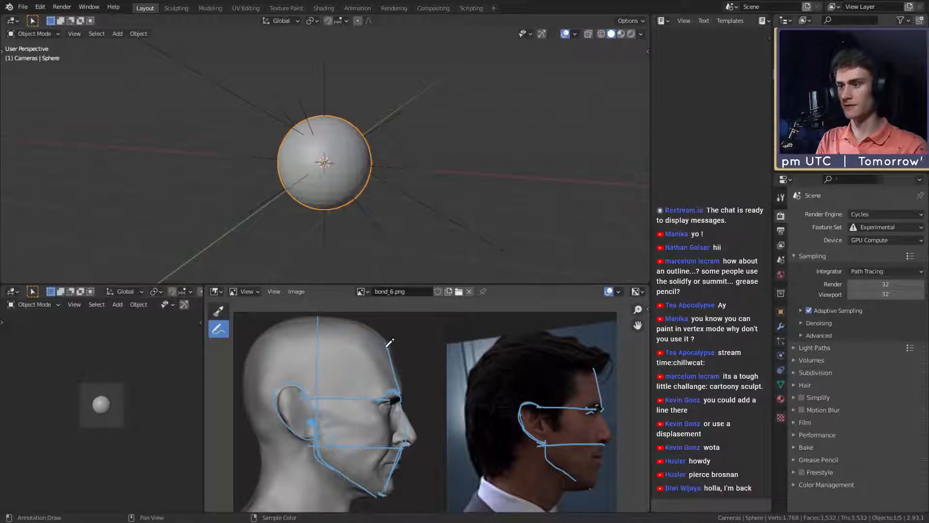
{"action": "mouse_move", "coordinate": [390, 343]}
{"action": "left_mouse_down"}
{"action": "mouse_move", "coordinate": [375, 330]}
{"action": "mouse_move", "coordinate": [307, 322]}
{"action": "mouse_move", "coordinate": [268, 333]}
{"action": "mouse_move", "coordinate": [240, 375]}
{"action": "left_mouse_up"}
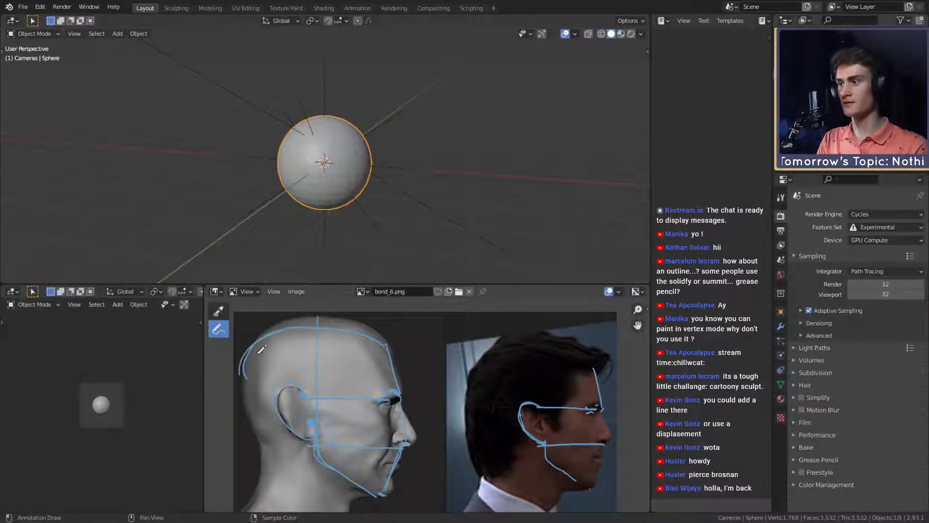
{"action": "key", "text": "ctrl+z"}
{"action": "mouse_move", "coordinate": [251, 344]}
{"action": "left_mouse_down"}
{"action": "mouse_move", "coordinate": [243, 391]}
{"action": "mouse_move", "coordinate": [251, 419]}
{"action": "left_mouse_up"}
{"action": "left_click_drag", "start_coordinate": [241, 386], "coordinate": [267, 440]}
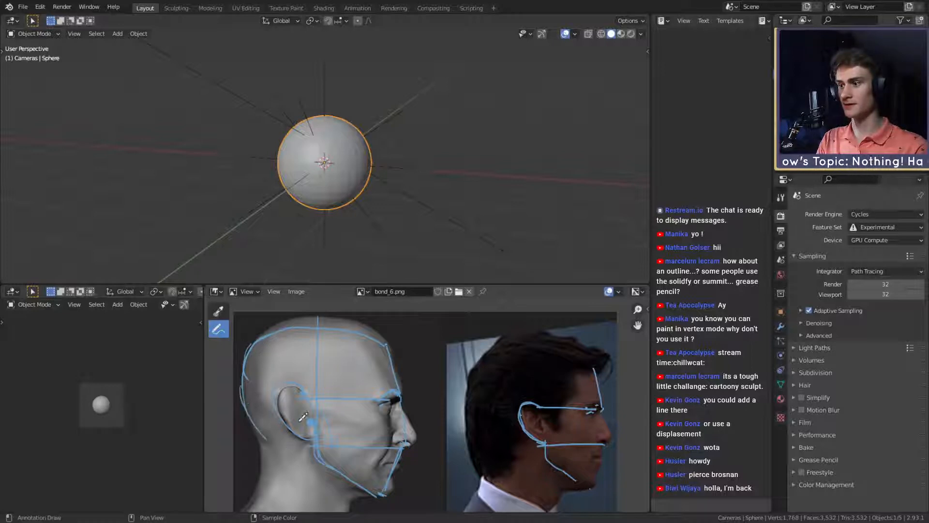
- Try to mark the chin end of the jawline in the profile photo, and undo the mark
{"action": "middle_click_drag", "start_coordinate": [318, 379], "coordinate": [314, 296]}
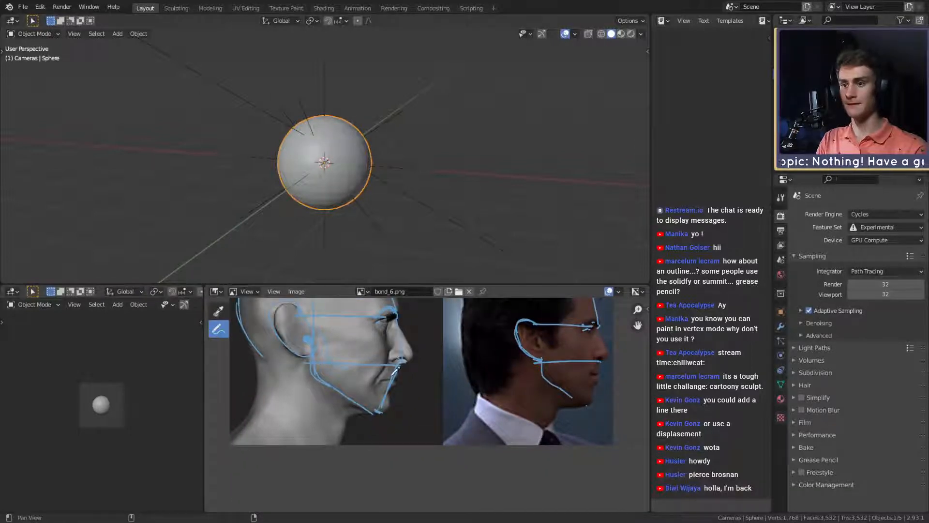
{"action": "middle_click_drag", "start_coordinate": [396, 369], "coordinate": [391, 383]}
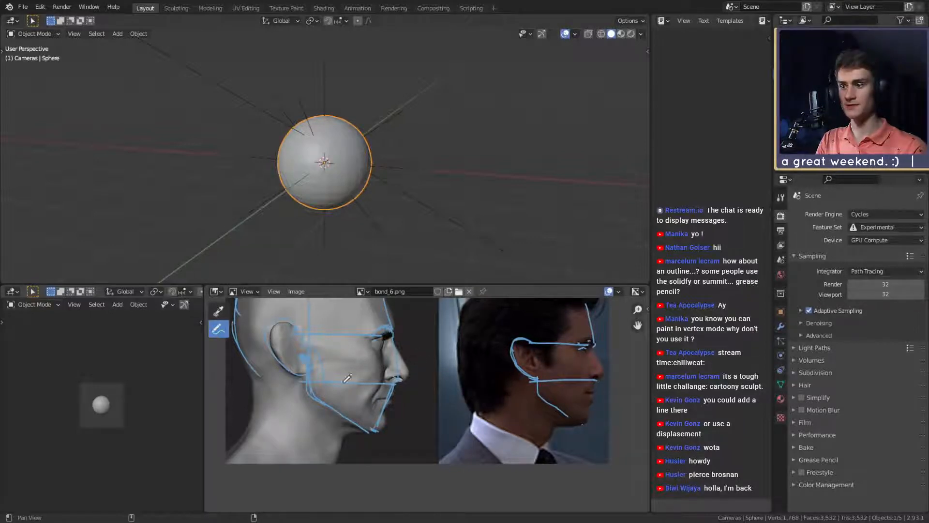
{"action": "mouse_move", "coordinate": [574, 417]}
{"action": "left_mouse_down"}
{"action": "mouse_move", "coordinate": [549, 411]}
{"action": "mouse_move", "coordinate": [569, 414]}
{"action": "left_mouse_up"}
{"action": "key", "text": "ctrl+z"}
{"action": "key", "text": "ctrl+z"}
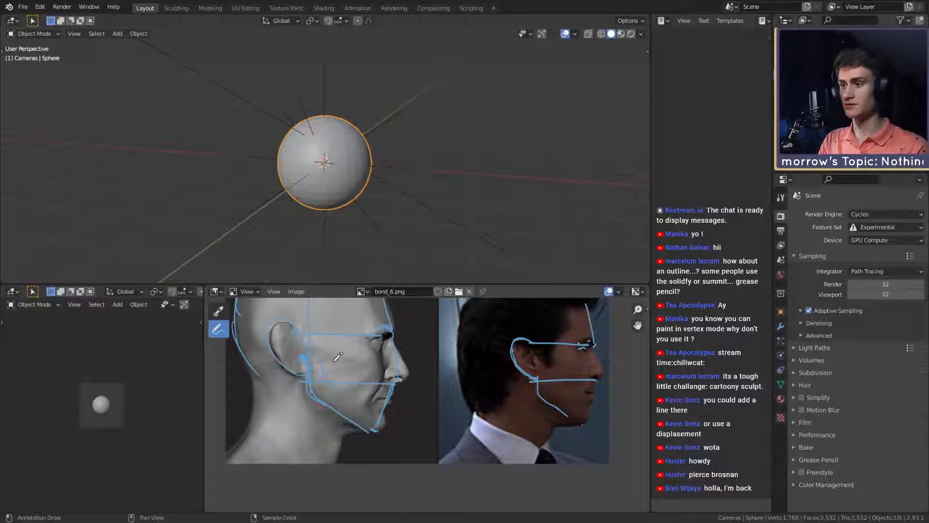
- Mark the inner ear structure and a second contour over the crown on the sculpt's profile
{"action": "mouse_move", "coordinate": [437, 364]}
{"action": "middle_mouse_down"}
{"action": "mouse_move", "coordinate": [473, 403]}
{"action": "mouse_move", "coordinate": [461, 395]}
{"action": "mouse_move", "coordinate": [490, 381]}
{"action": "mouse_move", "coordinate": [491, 391]}
{"action": "middle_mouse_up"}
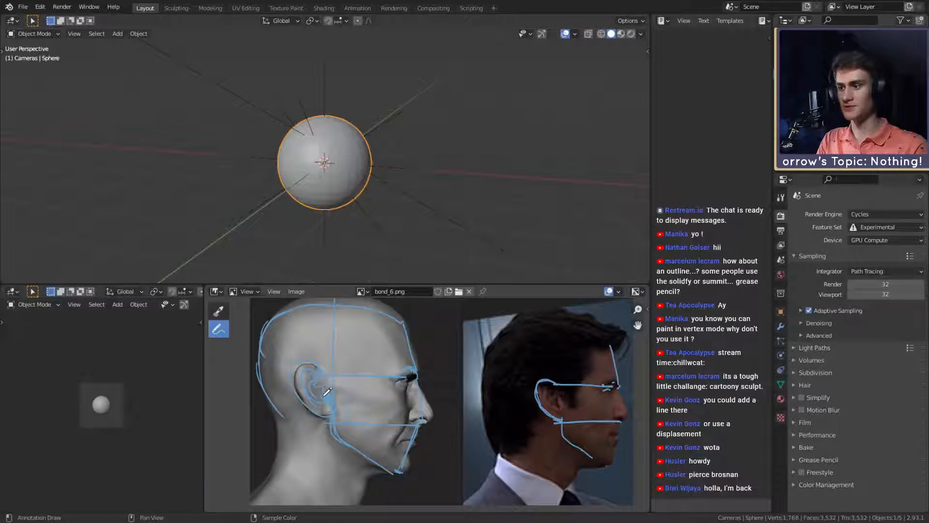
{"action": "middle_click_drag", "start_coordinate": [402, 323], "coordinate": [408, 340], "text": "shift"}
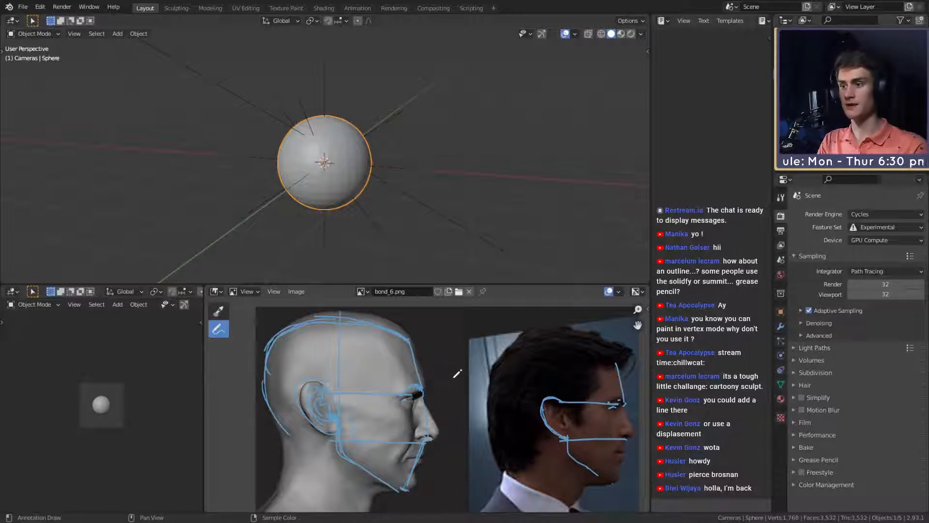
- Try to sketch the forehead and brow contour in the empty space in front of the sculpt's face, and undo the marks
{"action": "left_click_drag", "start_coordinate": [454, 378], "coordinate": [440, 337]}
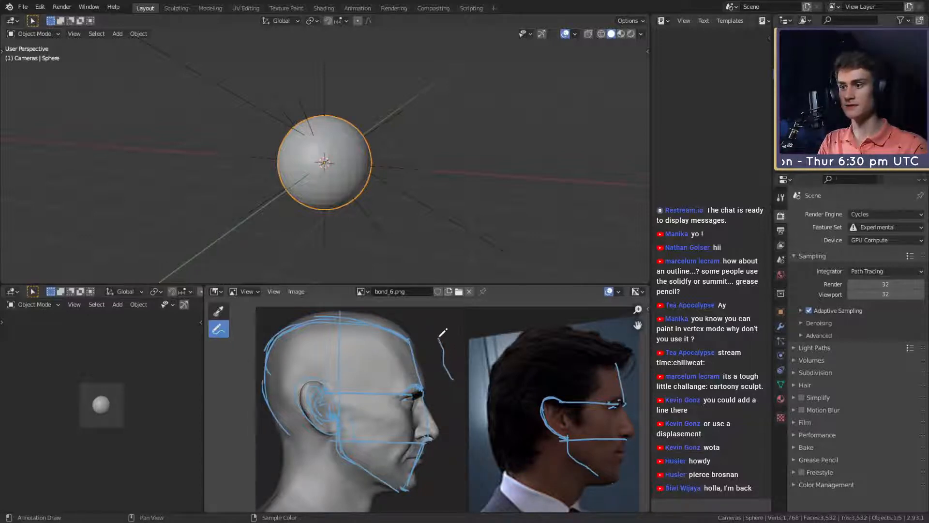
{"action": "left_click_drag", "start_coordinate": [452, 416], "coordinate": [446, 398]}
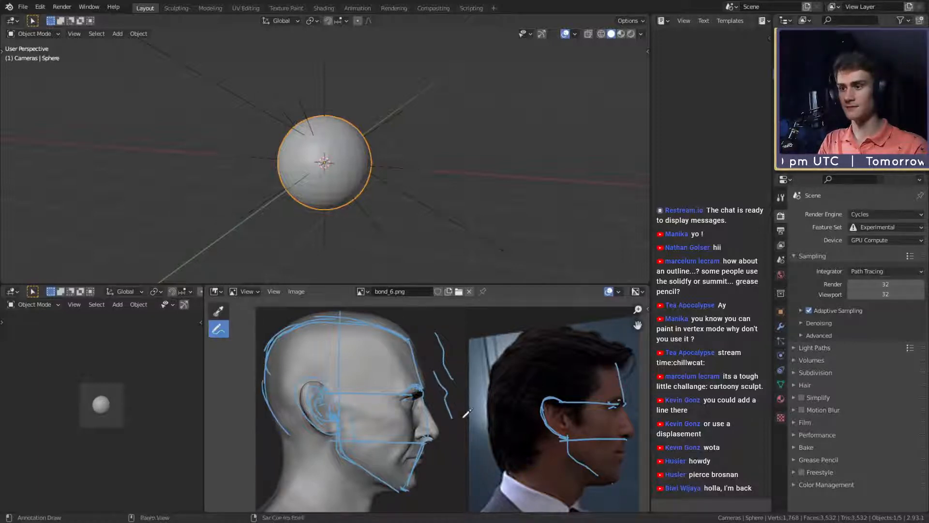
{"action": "key", "text": "ctrl+z"}
{"action": "left_click_drag", "start_coordinate": [454, 419], "coordinate": [446, 372]}
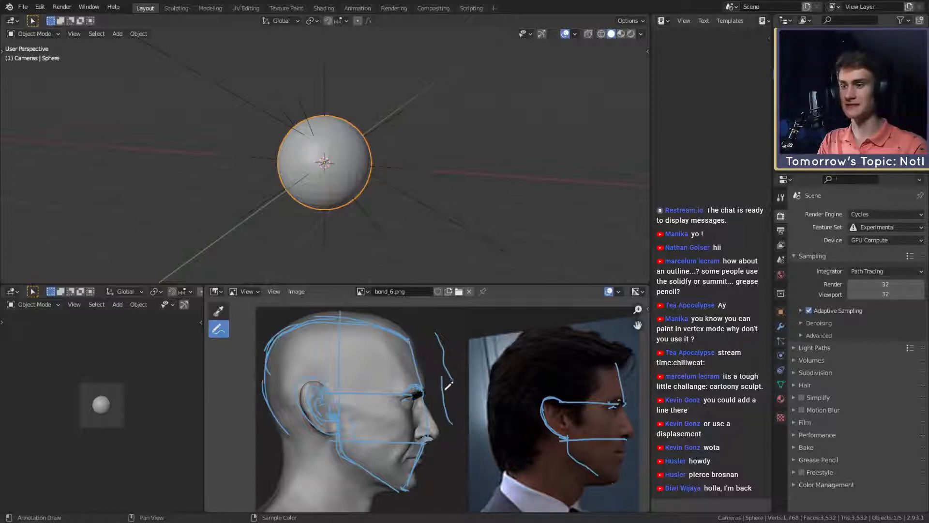
{"action": "key", "text": "ctrl+z"}
{"action": "key", "text": "ctrl+z"}
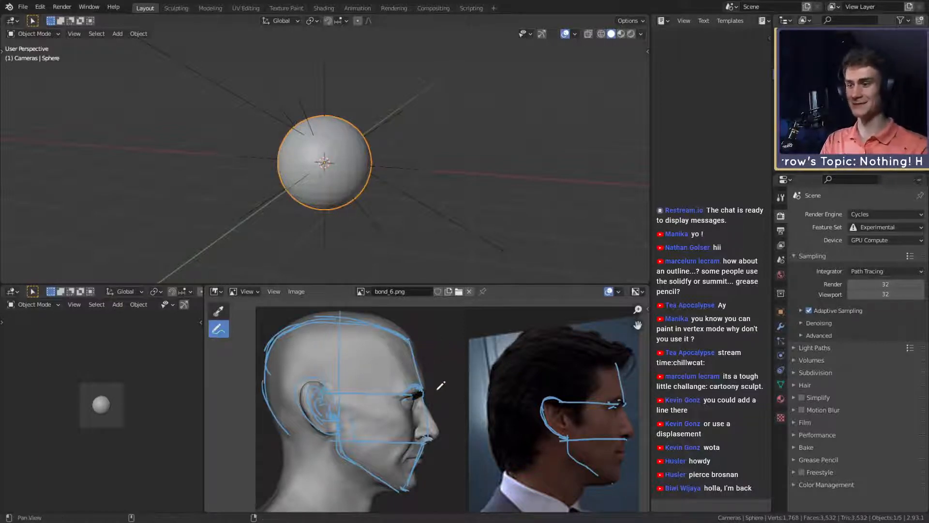
{"action": "middle_click_drag", "start_coordinate": [440, 384], "coordinate": [445, 379]}
{"action": "left_click_drag", "start_coordinate": [458, 391], "coordinate": [440, 349]}
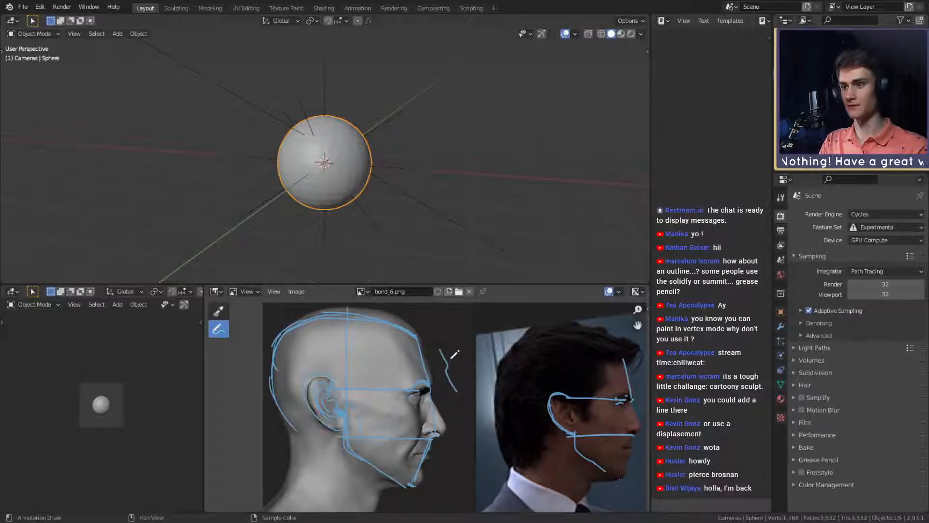
{"action": "key", "text": "ctrl+z"}
{"action": "key", "text": "ctrl+z"}
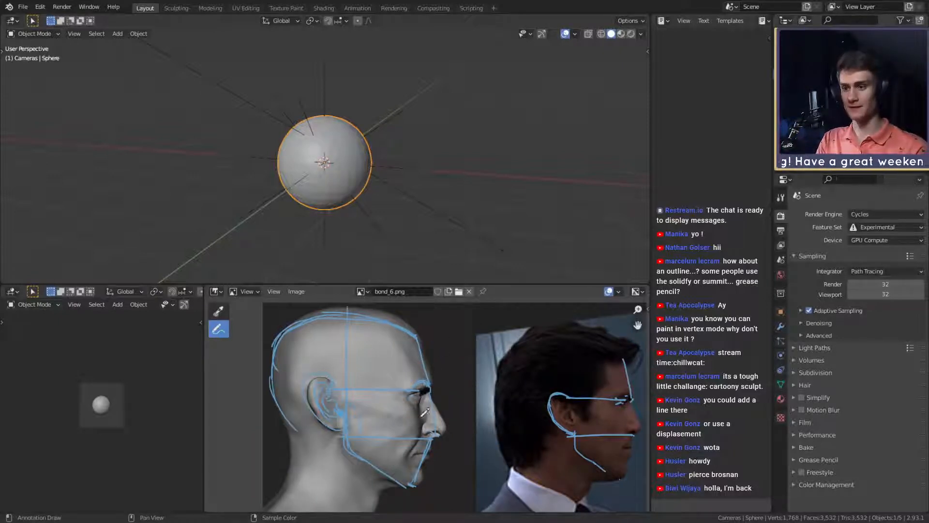
- Mark the eye's shape and position on the sculpt's profile and in the profile photo, comparing both up close
{"action": "middle_click_drag", "start_coordinate": [441, 420], "coordinate": [434, 404]}
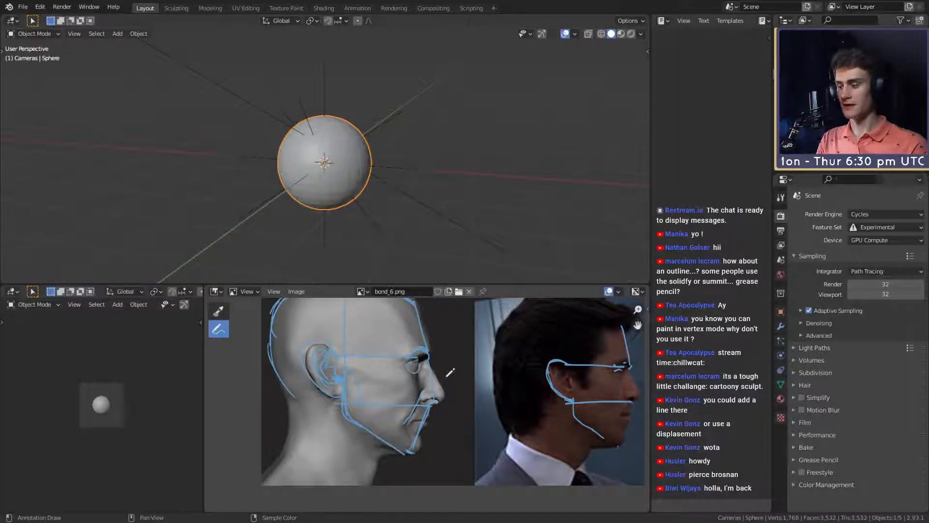
{"action": "scroll", "coordinate": [434, 401], "scroll_direction": "up", "scroll_amount": 3}
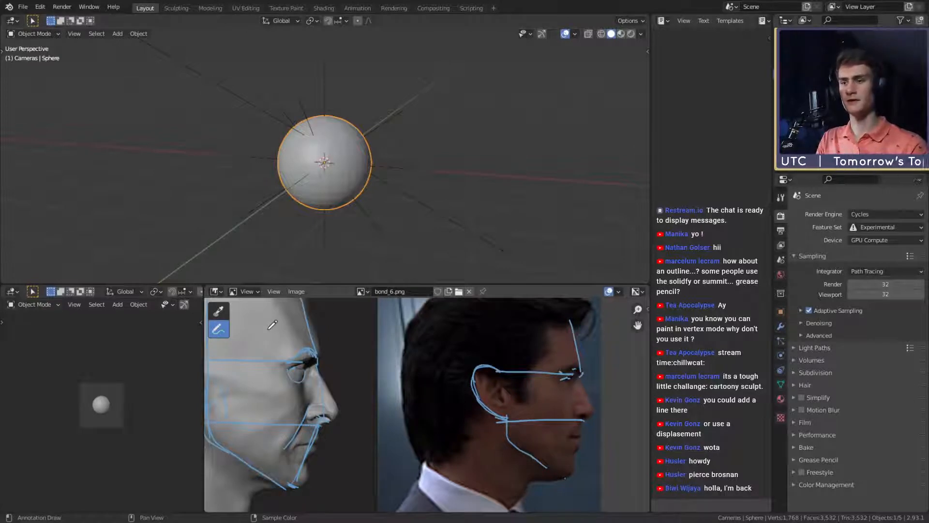
{"action": "middle_click_drag", "start_coordinate": [269, 329], "coordinate": [138, 326]}
{"action": "mouse_move", "coordinate": [455, 363]}
{"action": "middle_mouse_down", "text": "ctrl"}
{"action": "mouse_move", "coordinate": [489, 332]}
{"action": "mouse_move", "coordinate": [487, 380]}
{"action": "middle_mouse_up", "text": "ctrl"}
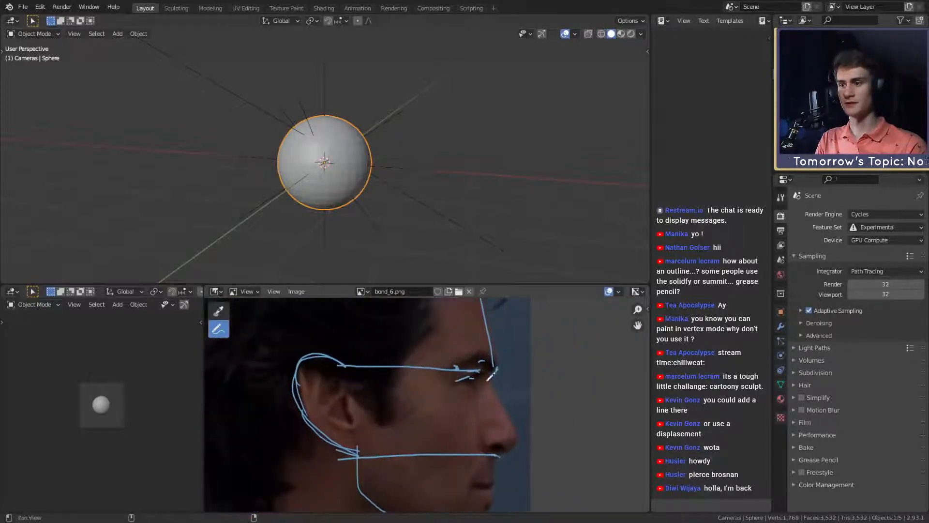
{"action": "left_click_drag", "start_coordinate": [477, 389], "coordinate": [465, 383]}
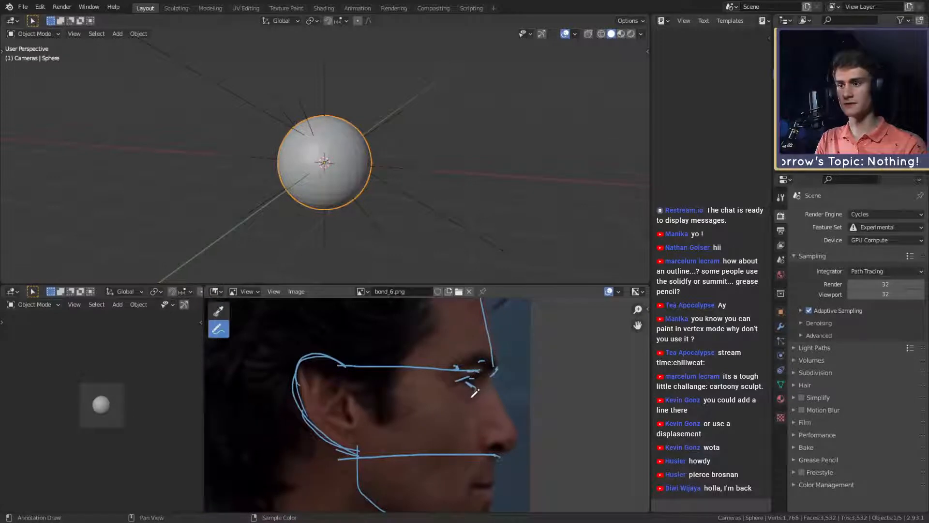
{"action": "mouse_move", "coordinate": [469, 385]}
{"action": "middle_mouse_down"}
{"action": "mouse_move", "coordinate": [639, 382]}
{"action": "mouse_move", "coordinate": [270, 367]}
{"action": "mouse_move", "coordinate": [367, 369]}
{"action": "middle_mouse_up"}
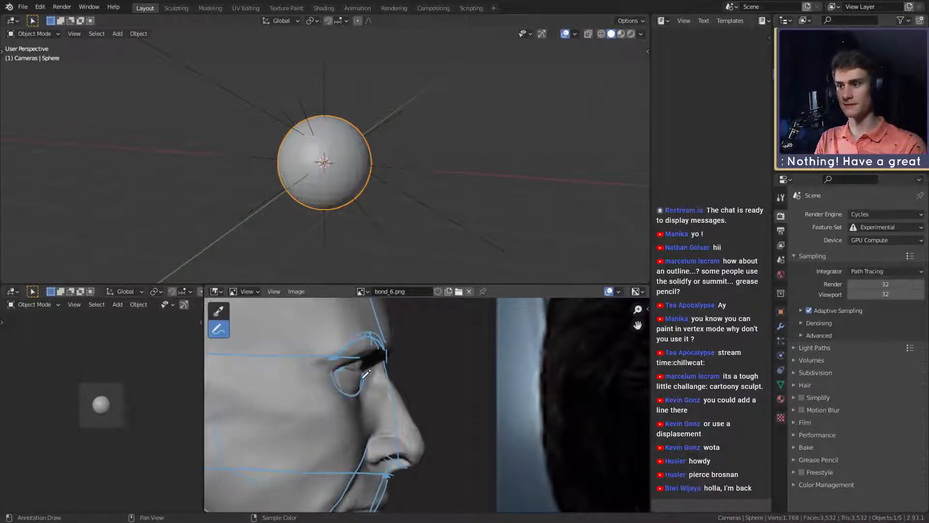
{"action": "scroll", "coordinate": [421, 388], "scroll_direction": "down", "scroll_amount": 3}
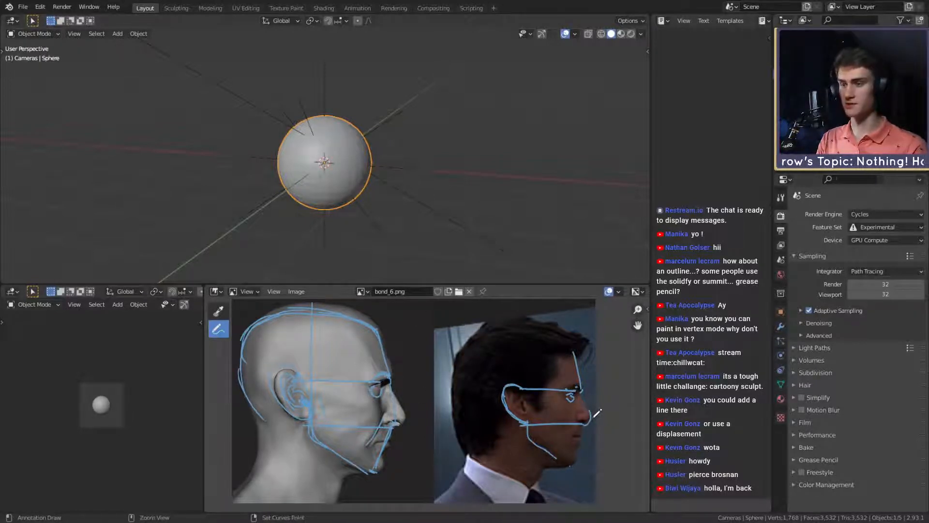
- Compare the front-view image bond_4.png with the profile image bond_6.png, ending on bond_6.png
{"action": "left_click", "coordinate": [363, 292]}
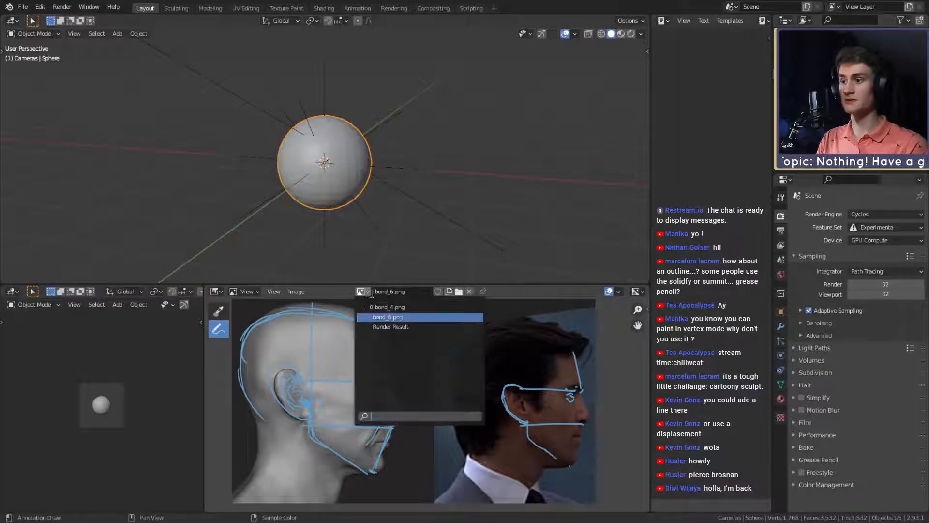
{"action": "left_click", "coordinate": [384, 307]}
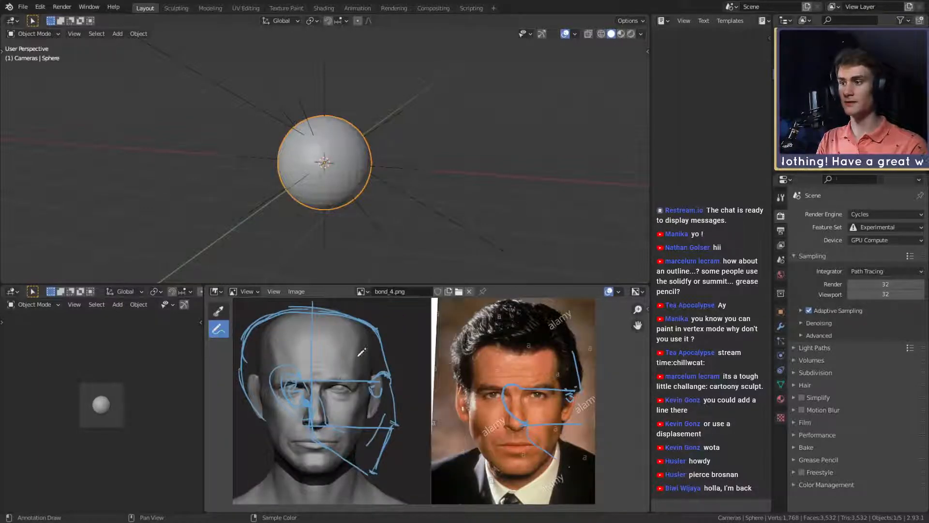
{"action": "left_click", "coordinate": [364, 292]}
{"action": "left_click", "coordinate": [387, 317]}
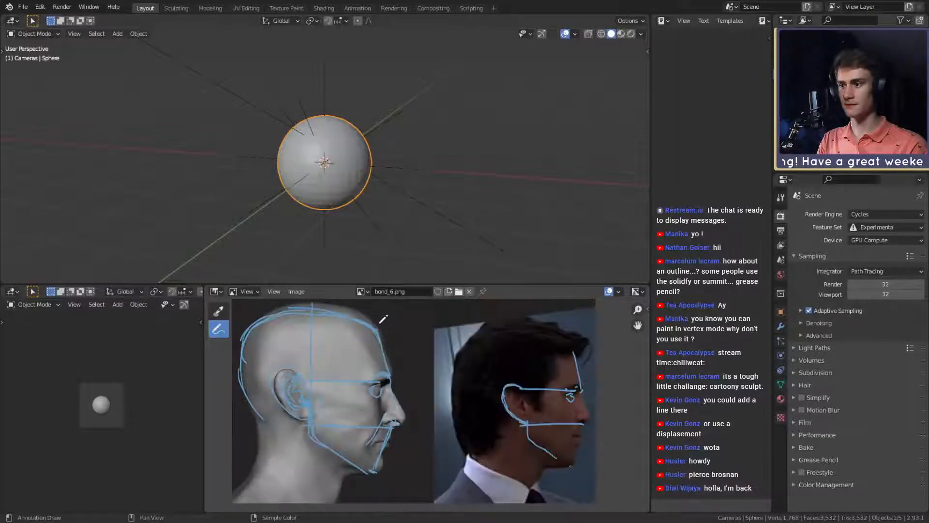
{"action": "left_click", "coordinate": [364, 292]}
{"action": "left_click", "coordinate": [388, 307]}
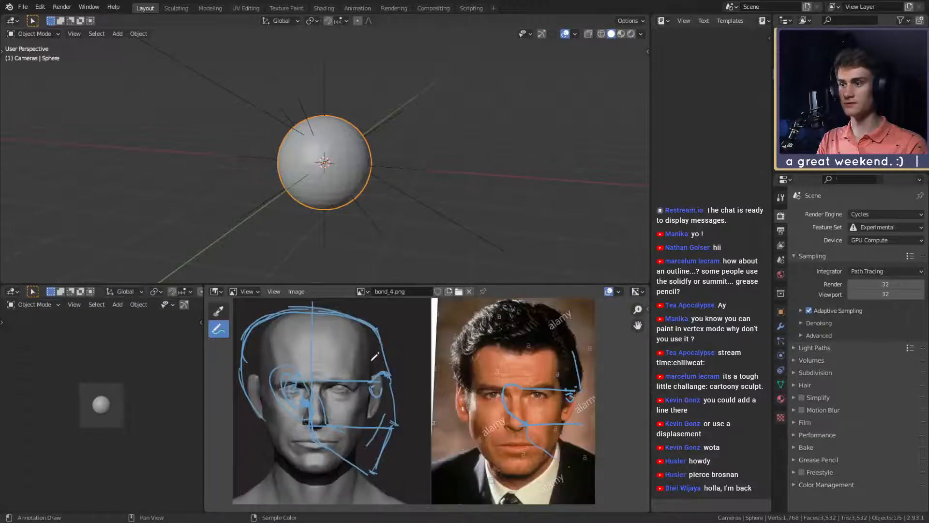
{"action": "left_click", "coordinate": [367, 291]}
{"action": "left_click", "coordinate": [378, 317]}
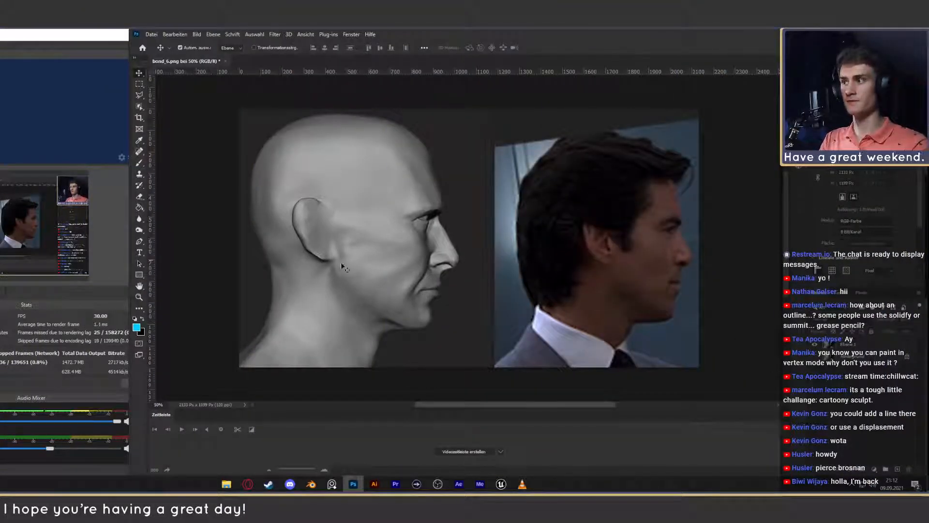
- Switch to Photoshop and convert the layer Ebene 1 of bond_6.png into a smart object
{"action": "left_click", "coordinate": [560, 242]}
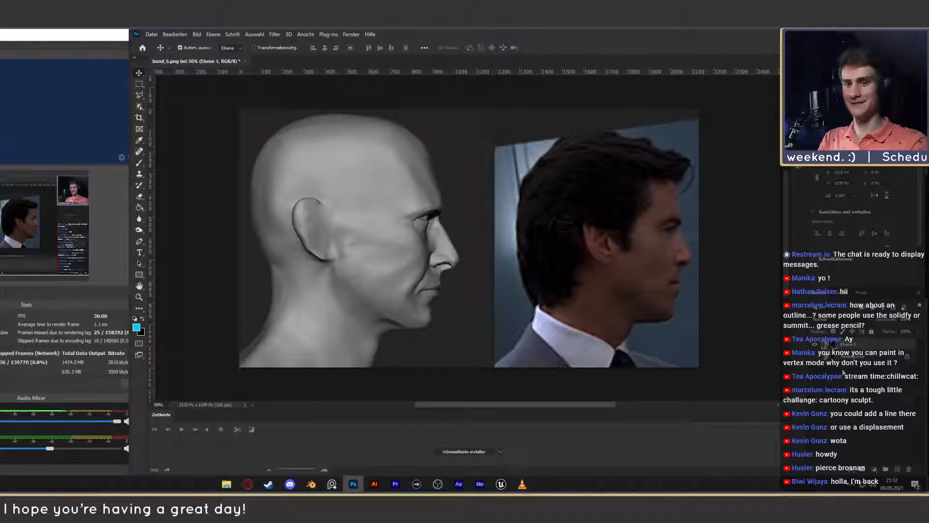
{"action": "right_click", "coordinate": [847, 344]}
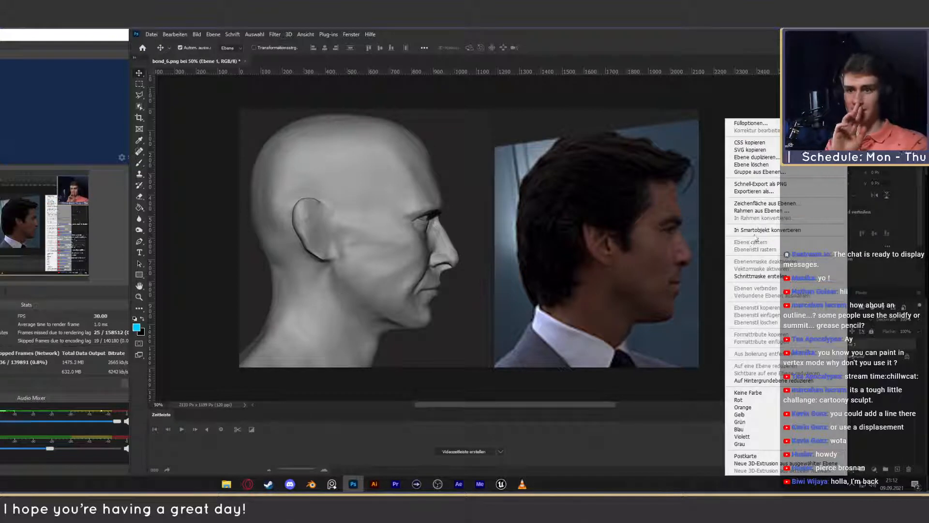
{"action": "left_click", "coordinate": [768, 230]}
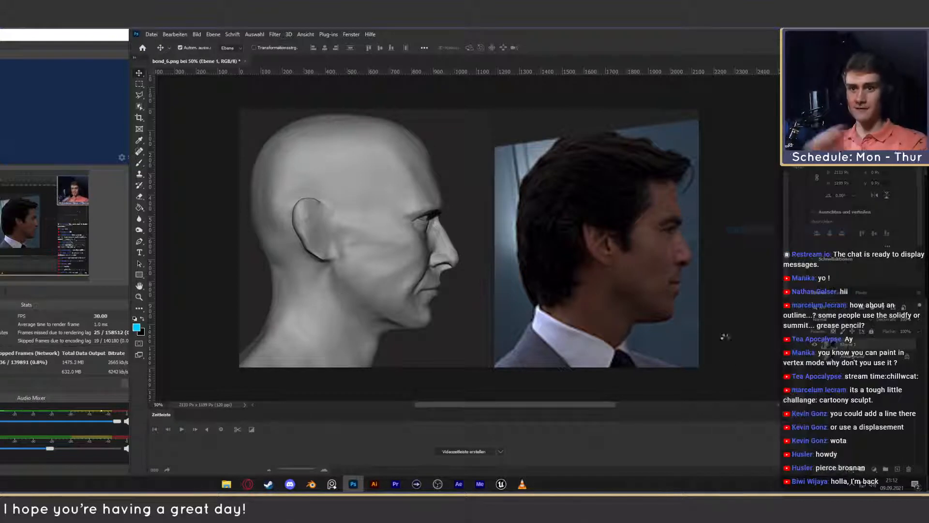
- Open the Liquify (Verflüssigen) filter for the smart object with the sculpt's profile
{"action": "left_click", "coordinate": [275, 34]}
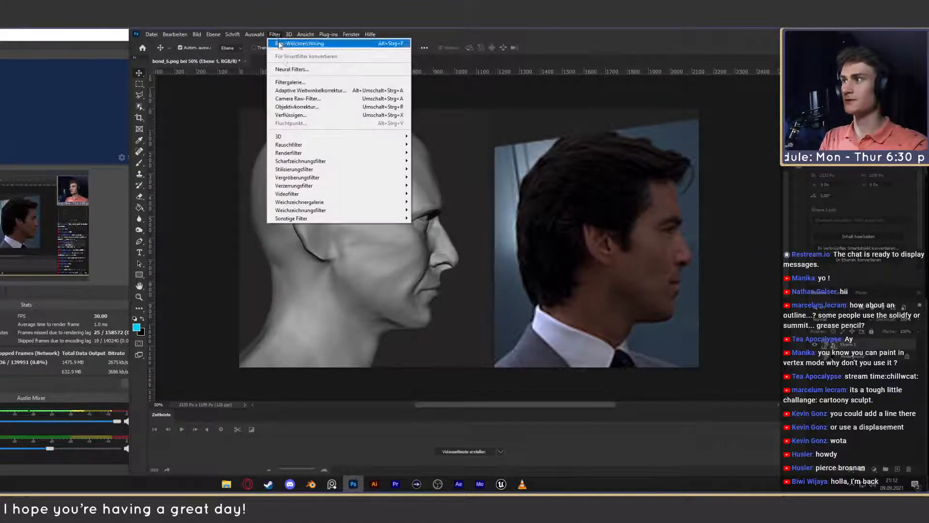
{"action": "left_click", "coordinate": [300, 115]}
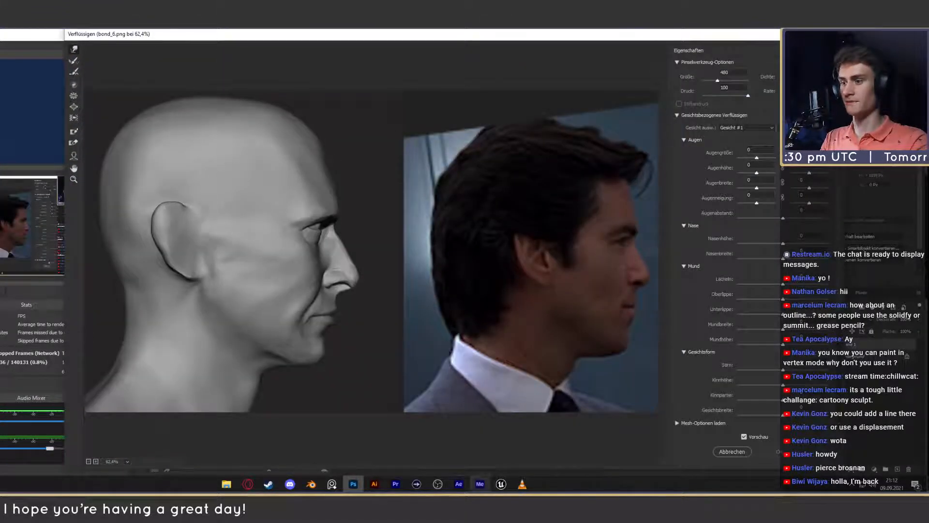
{"action": "mouse_move", "coordinate": [291, 484]}
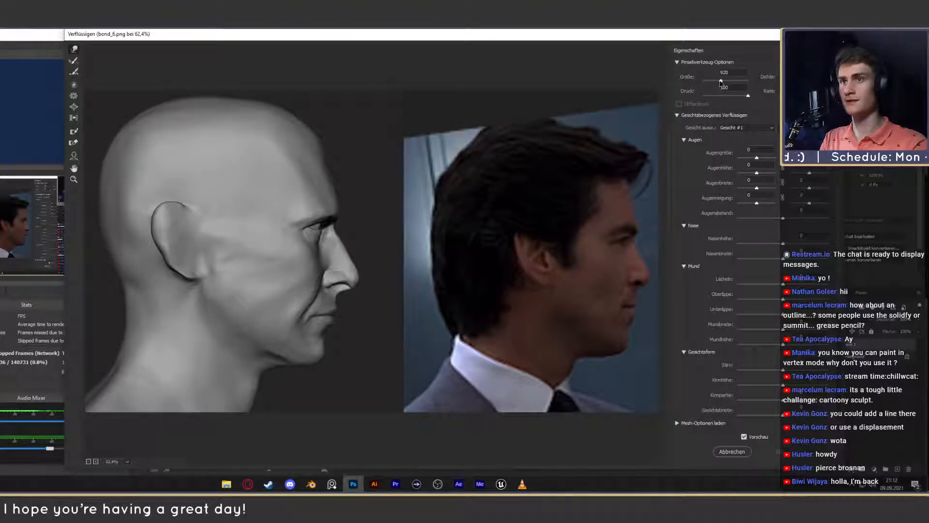
- Set the Liquify brush size to 480 and push the top of the sculpt's ear downward
{"action": "left_click_drag", "start_coordinate": [720, 83], "coordinate": [718, 82]}
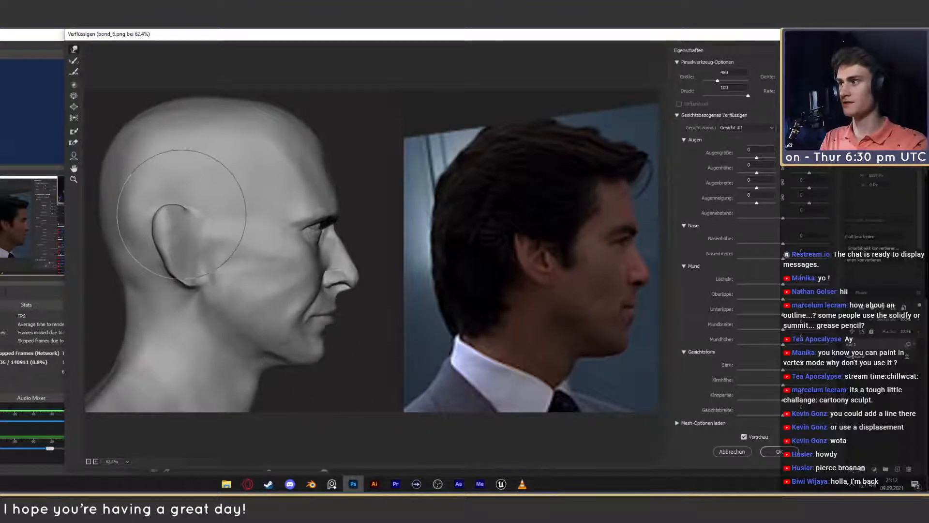
{"action": "left_click_drag", "start_coordinate": [181, 214], "coordinate": [186, 220]}
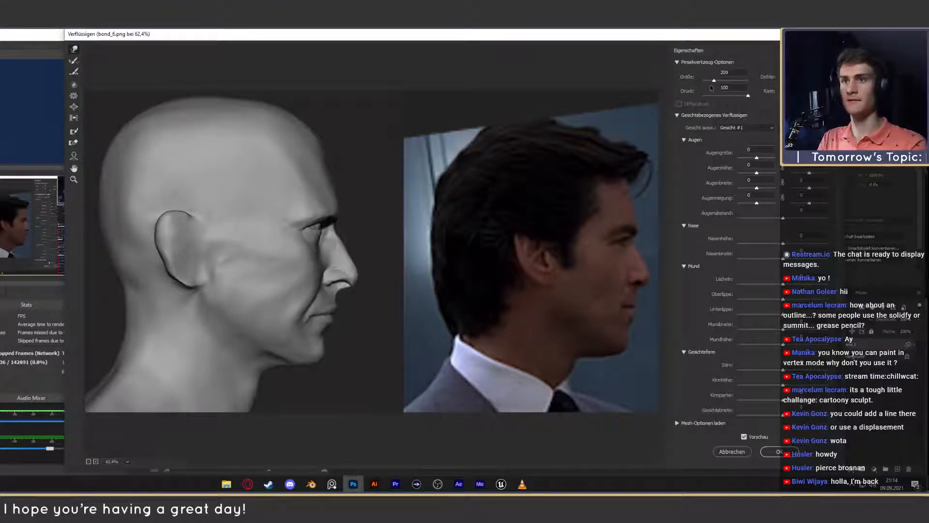
- Try warping the sculpt's nose tip with a size 235 brush, undoing one push, and reduce the brush size to 109
{"action": "left_click_drag", "start_coordinate": [713, 81], "coordinate": [708, 82]}
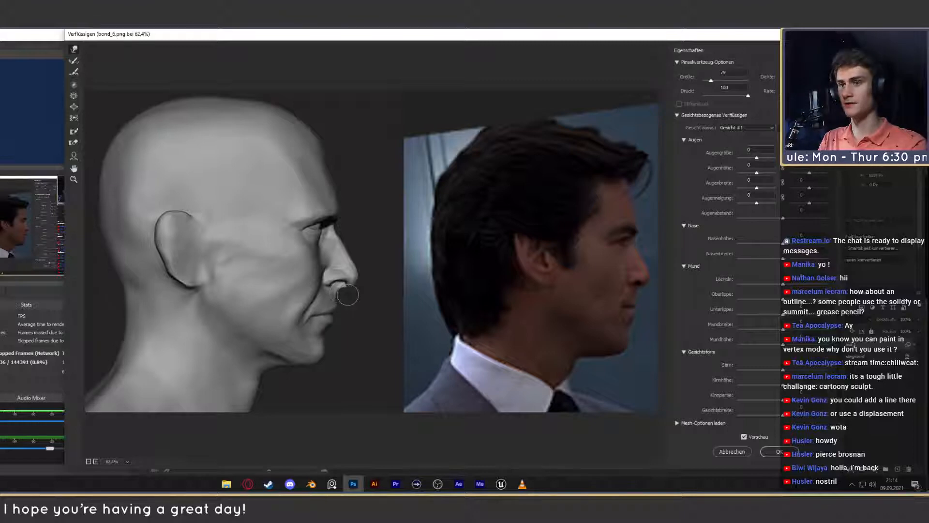
{"action": "left_click_drag", "start_coordinate": [713, 84], "coordinate": [713, 86]}
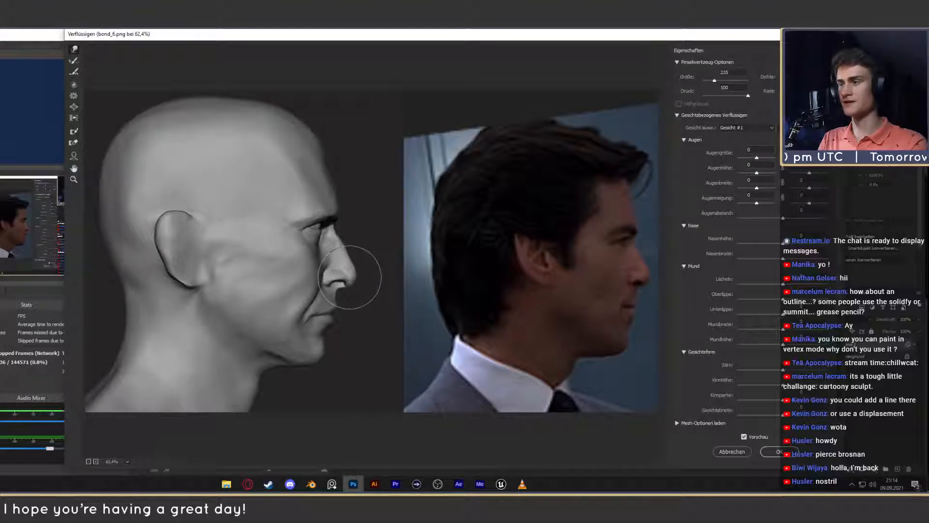
{"action": "key", "text": "ctrl+z"}
{"action": "left_click_drag", "start_coordinate": [349, 278], "coordinate": [360, 281]}
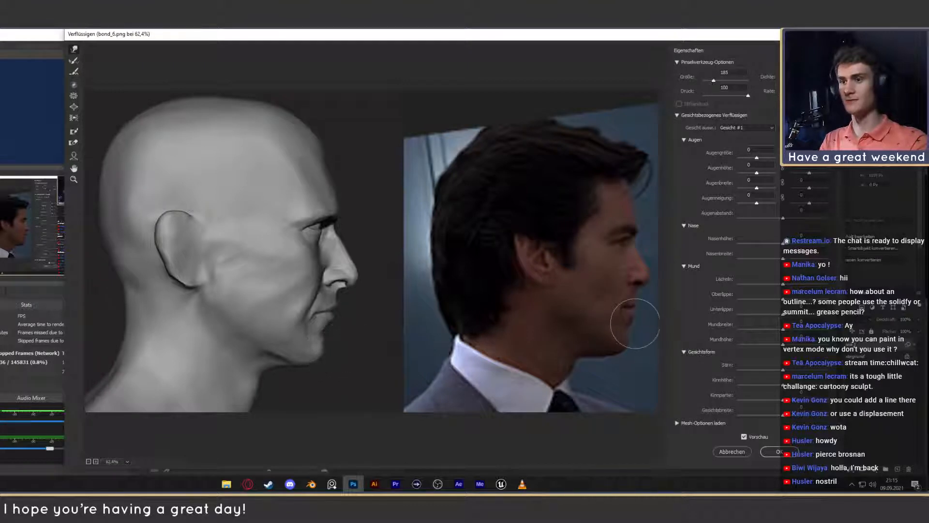
{"action": "left_click_drag", "start_coordinate": [712, 83], "coordinate": [710, 82]}
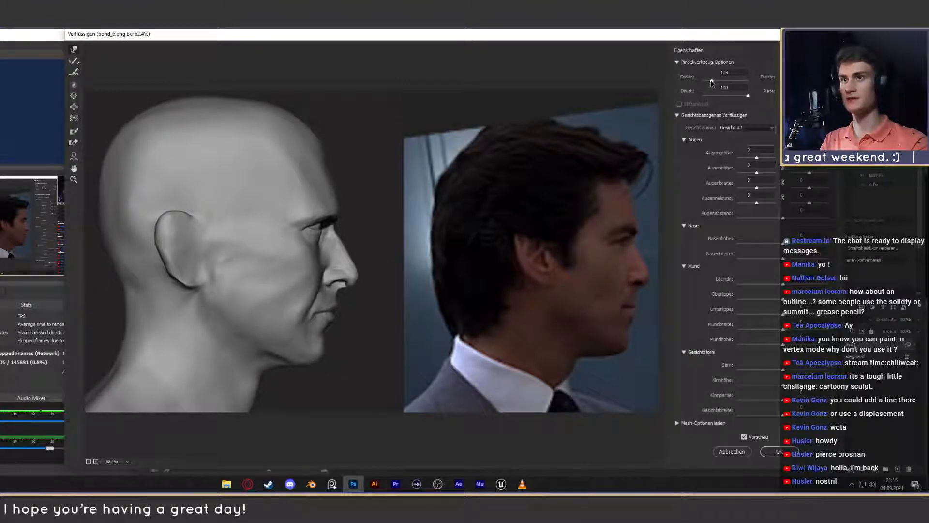
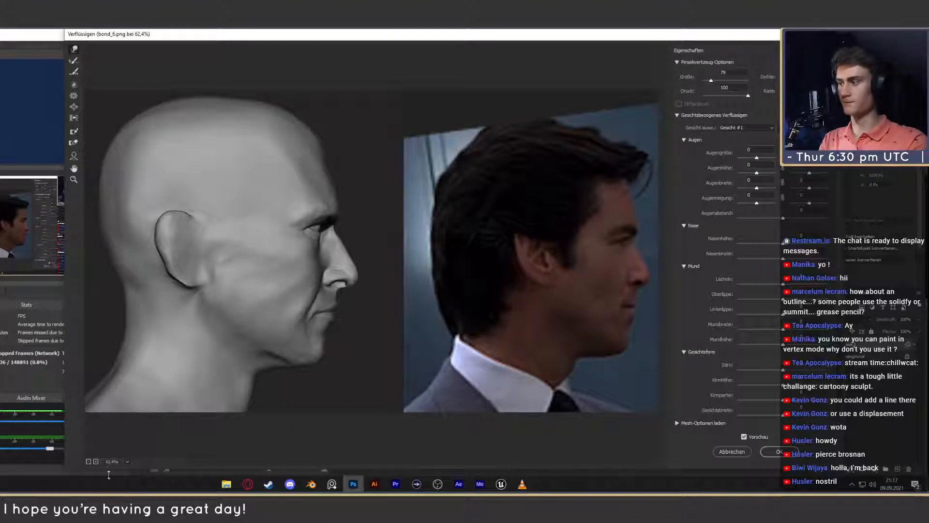
- Push in the crown and back of the bald head with the Liquify Forward Warp brush at size 623
{"action": "left_click", "coordinate": [88, 462]}
{"action": "left_click", "coordinate": [89, 462]}
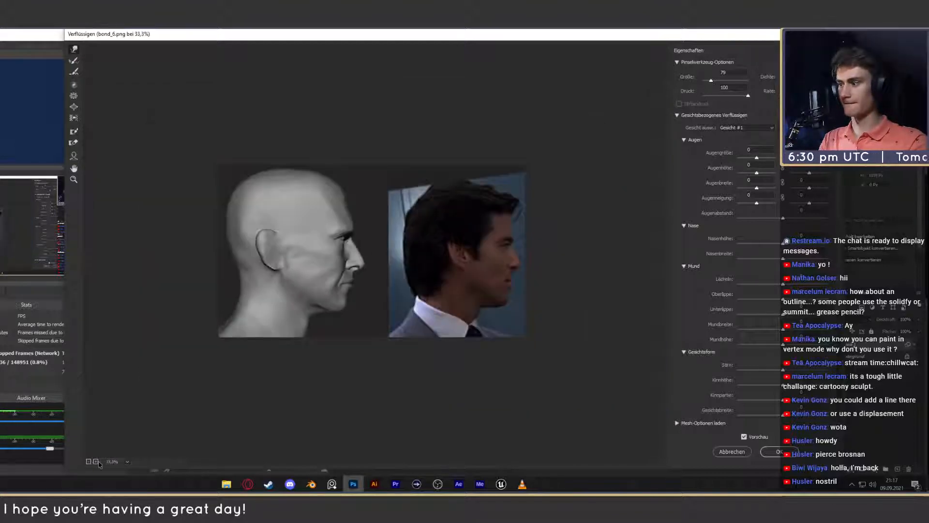
{"action": "left_click", "coordinate": [95, 462]}
{"action": "left_click", "coordinate": [96, 461]}
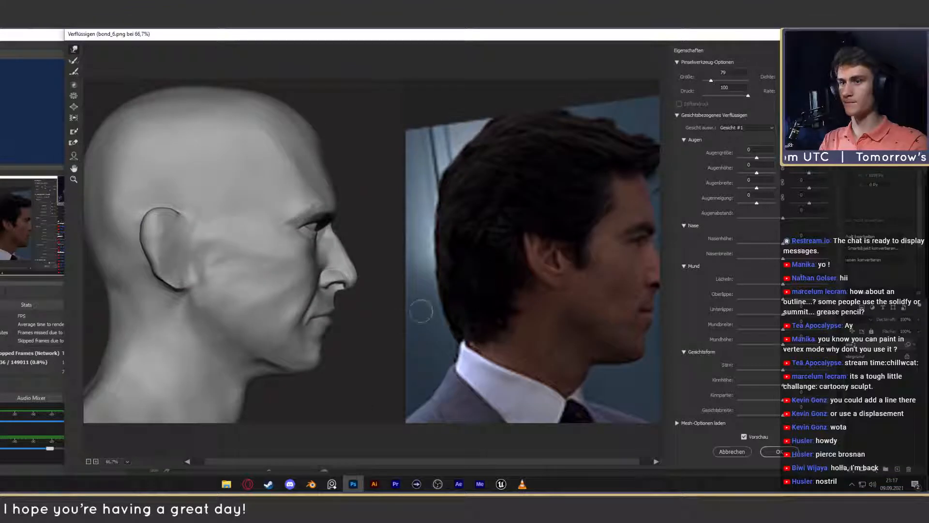
{"action": "left_click", "coordinate": [88, 462]}
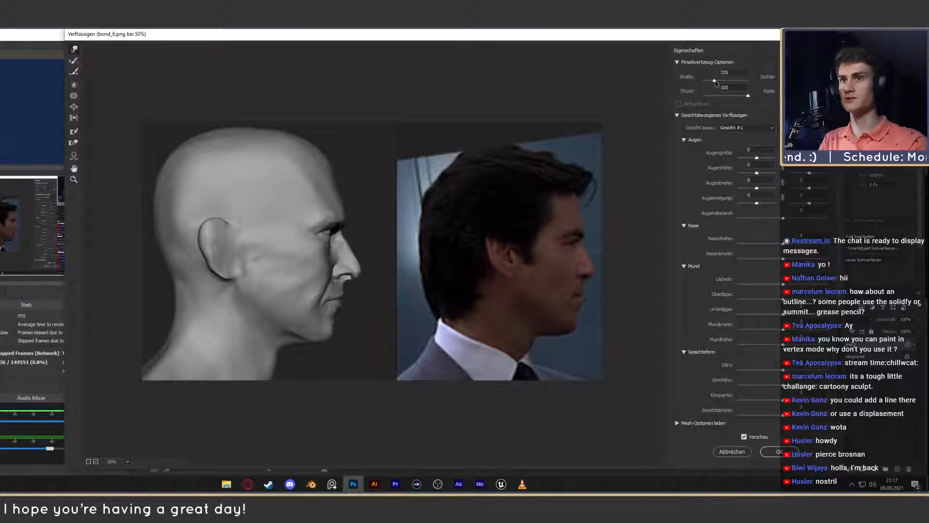
{"action": "left_click_drag", "start_coordinate": [714, 83], "coordinate": [720, 84]}
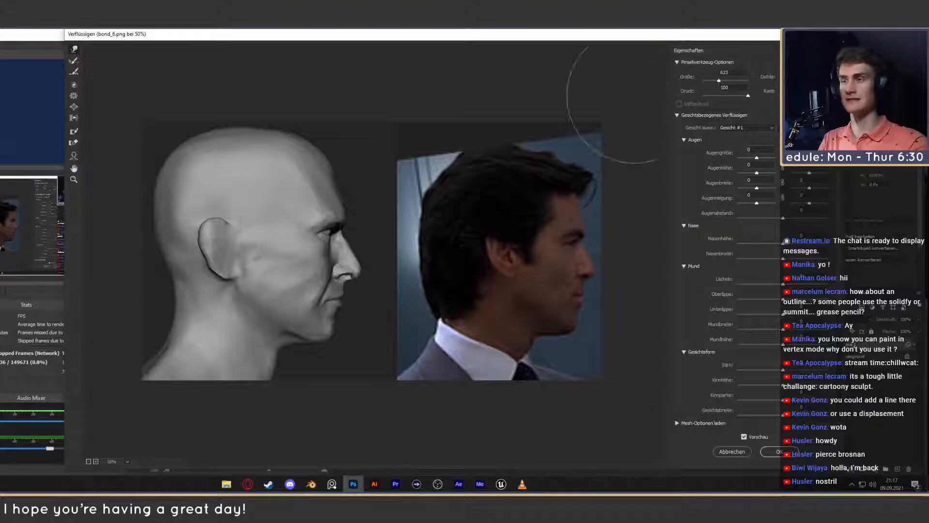
{"action": "mouse_move", "coordinate": [311, 141]}
{"action": "left_mouse_down"}
{"action": "mouse_move", "coordinate": [270, 140]}
{"action": "mouse_move", "coordinate": [300, 151]}
{"action": "left_mouse_up"}
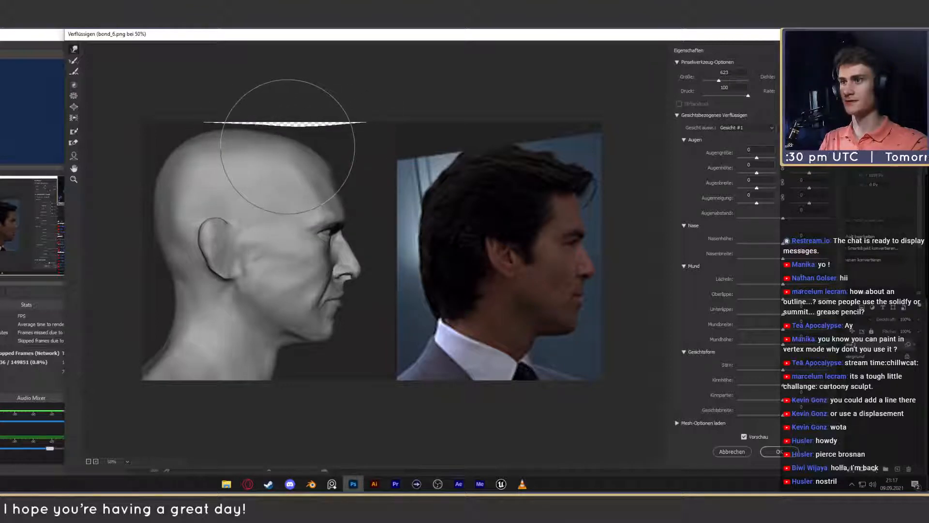
{"action": "mouse_move", "coordinate": [300, 145]}
{"action": "left_mouse_down"}
{"action": "mouse_move", "coordinate": [175, 142]}
{"action": "mouse_move", "coordinate": [145, 238]}
{"action": "mouse_move", "coordinate": [151, 282]}
{"action": "mouse_move", "coordinate": [153, 203]}
{"action": "mouse_move", "coordinate": [157, 213]}
{"action": "left_mouse_up"}
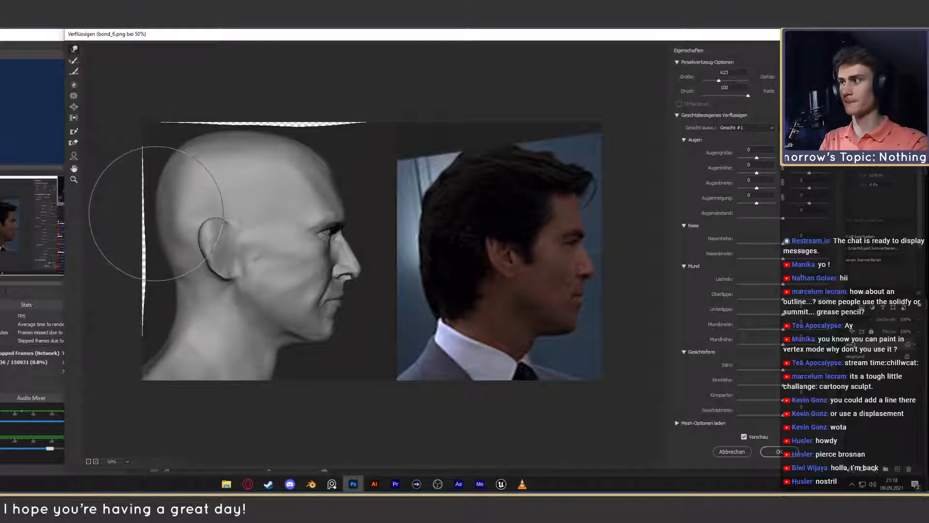
{"action": "left_click_drag", "start_coordinate": [158, 283], "coordinate": [154, 279]}
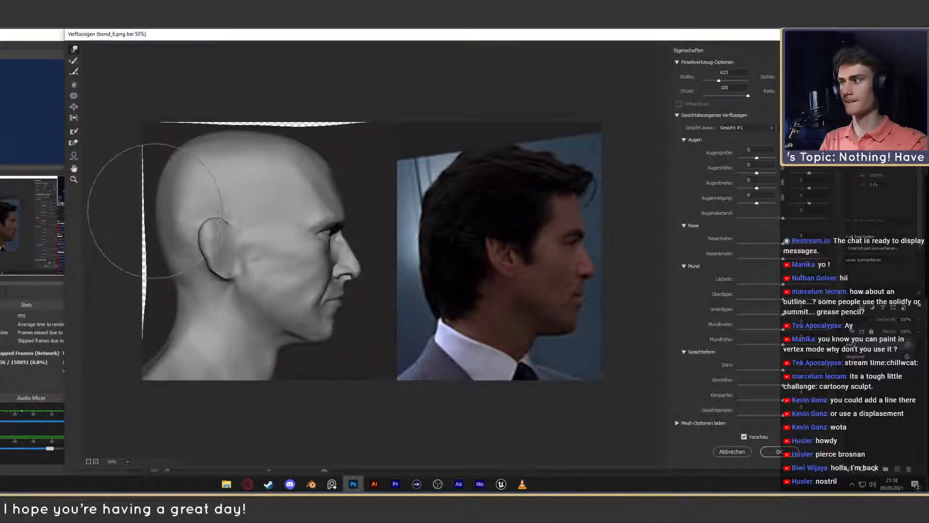
{"action": "left_click_drag", "start_coordinate": [199, 139], "coordinate": [185, 145]}
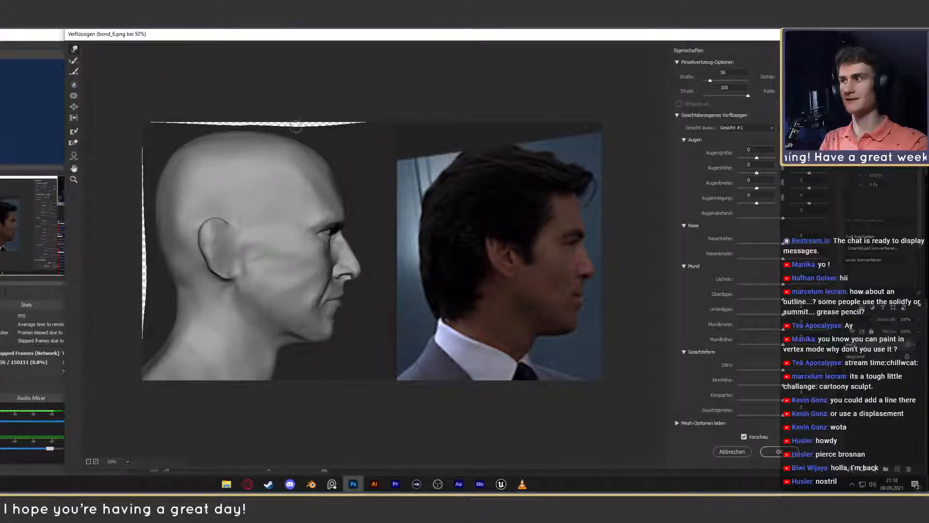
- Close the transparent gaps along the image's top and left edges by warping pixels outward with brush size 56
{"action": "mouse_move", "coordinate": [296, 127]}
{"action": "left_mouse_down"}
{"action": "mouse_move", "coordinate": [306, 114]}
{"action": "mouse_move", "coordinate": [310, 122]}
{"action": "mouse_move", "coordinate": [363, 118]}
{"action": "left_mouse_up"}
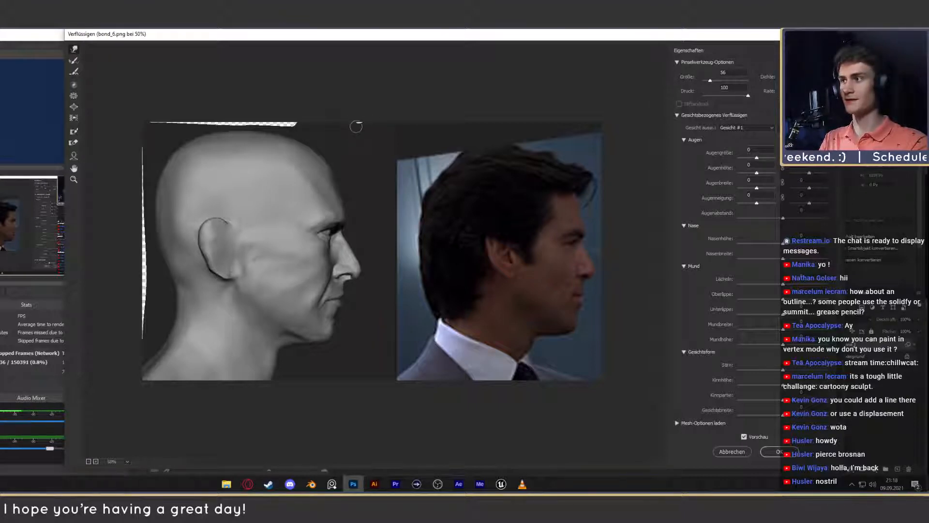
{"action": "mouse_move", "coordinate": [304, 126]}
{"action": "left_mouse_down"}
{"action": "mouse_move", "coordinate": [162, 120]}
{"action": "mouse_move", "coordinate": [148, 129]}
{"action": "mouse_move", "coordinate": [141, 156]}
{"action": "mouse_move", "coordinate": [149, 253]}
{"action": "mouse_move", "coordinate": [138, 270]}
{"action": "mouse_move", "coordinate": [139, 214]}
{"action": "left_mouse_up"}
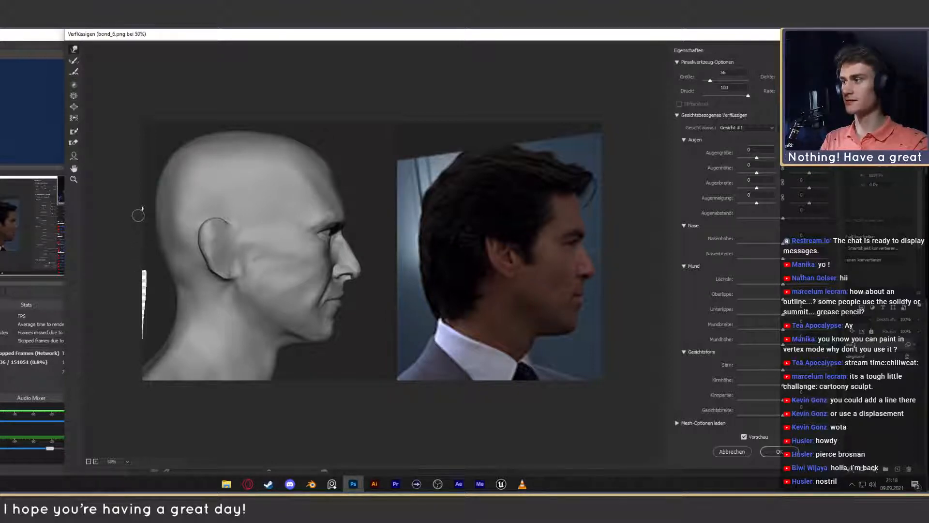
{"action": "left_click_drag", "start_coordinate": [146, 271], "coordinate": [132, 340]}
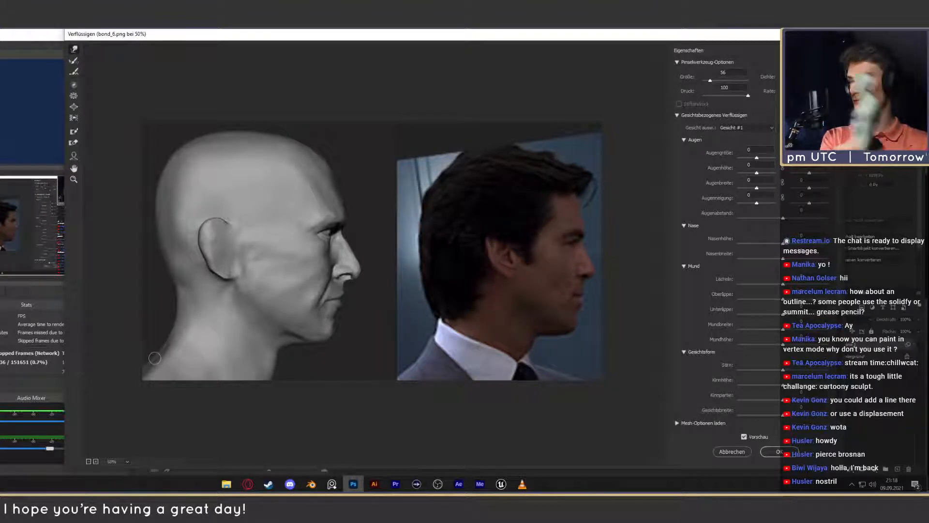
- Compare the liquified head with the original using the preview, and apply the Liquify filter
{"action": "left_click_drag", "start_coordinate": [202, 36], "coordinate": [267, 37]}
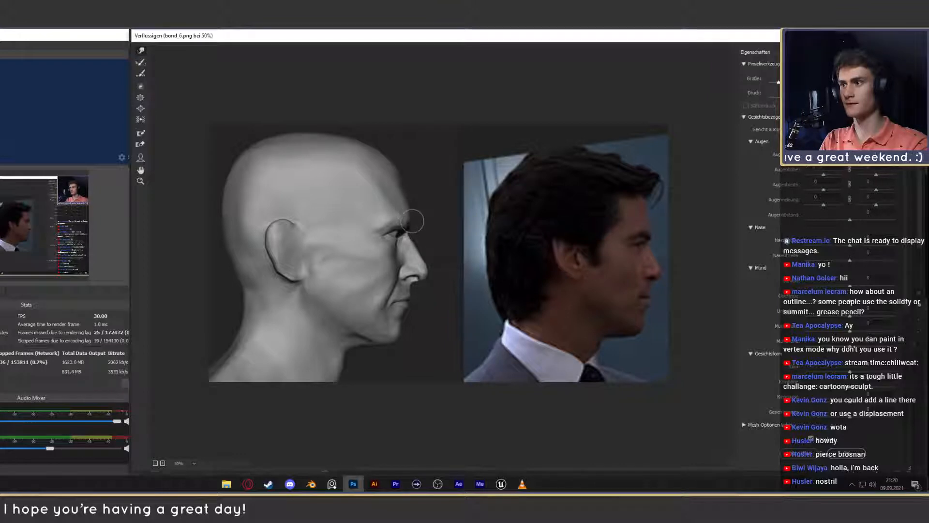
{"action": "left_click", "coordinate": [813, 442]}
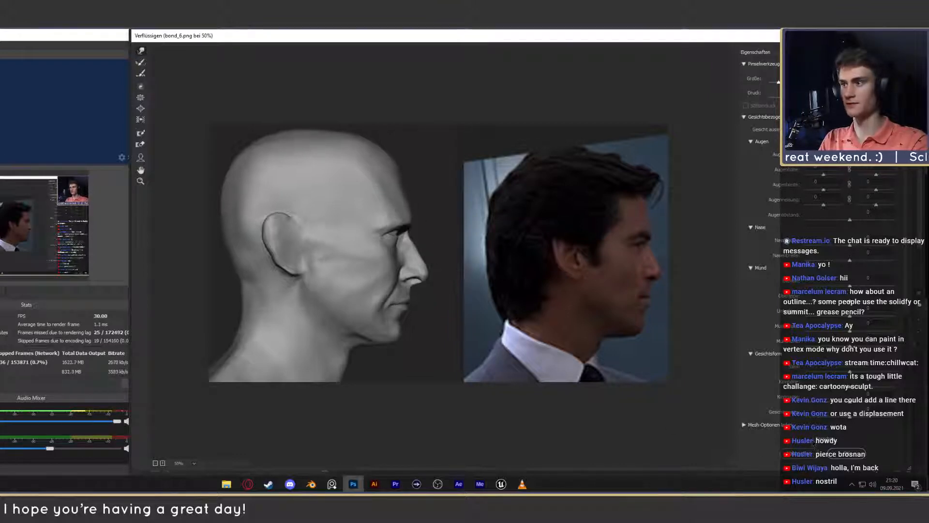
{"action": "left_click", "coordinate": [811, 442]}
{"action": "left_click", "coordinate": [812, 442]}
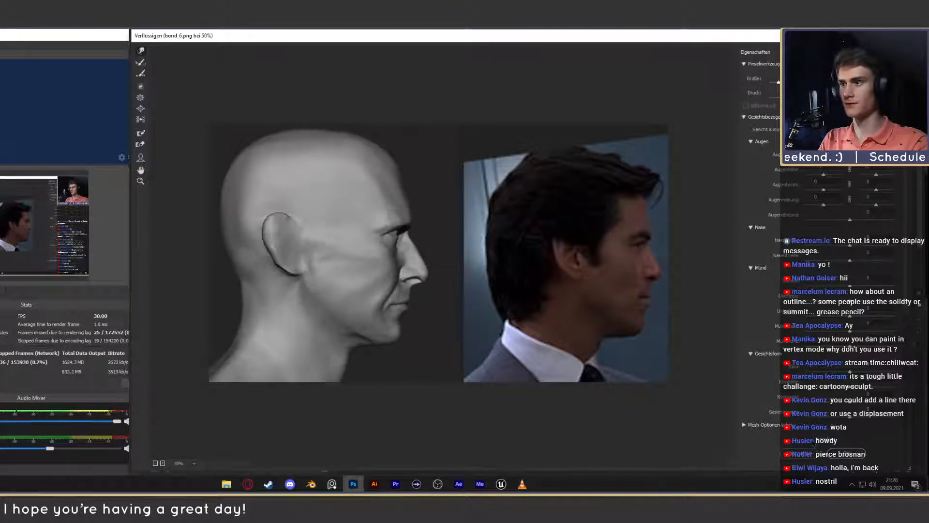
{"action": "left_click", "coordinate": [812, 442]}
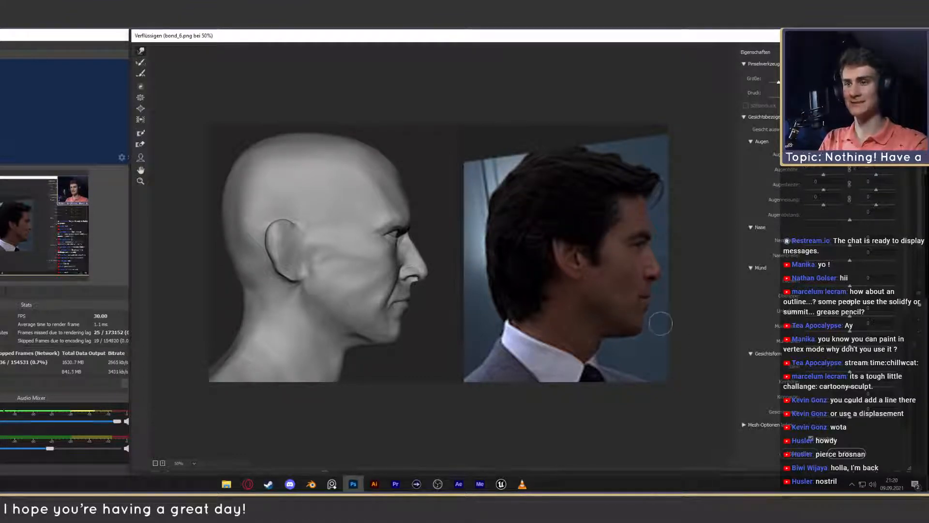
{"action": "left_click", "coordinate": [811, 439]}
{"action": "left_click", "coordinate": [811, 438]}
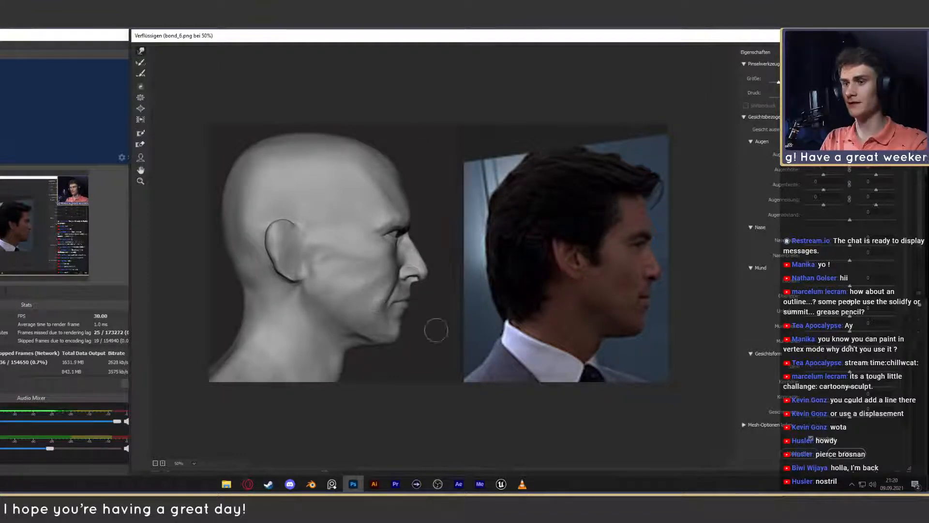
{"action": "left_click", "coordinate": [846, 453]}
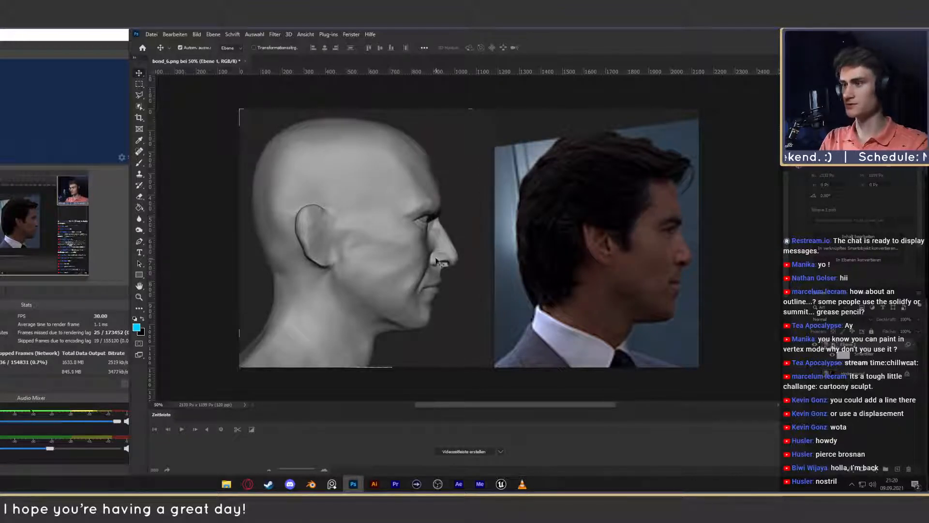
- Reopen Liquify on the head layer, clean up the remaining slivers at the image edges and apply it
{"action": "key", "text": "z"}
{"action": "left_click_drag", "start_coordinate": [432, 259], "coordinate": [474, 270]}
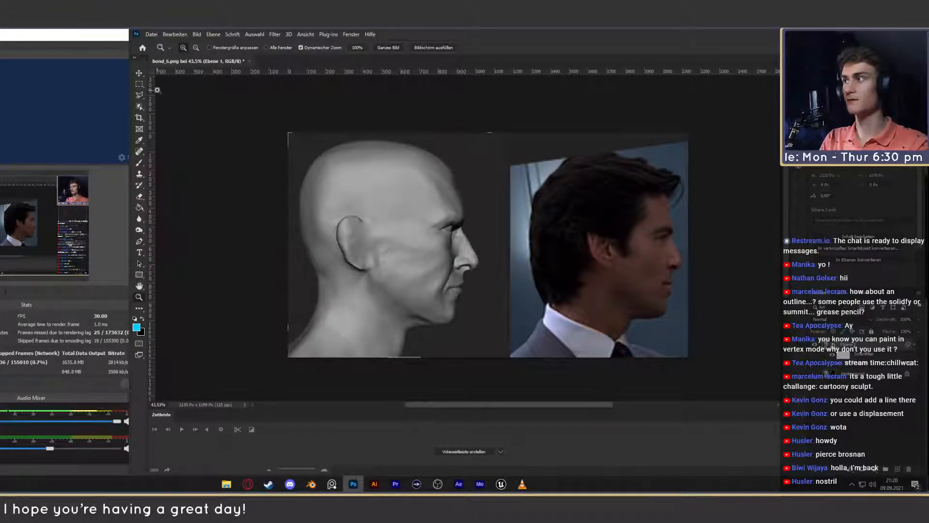
{"action": "left_click", "coordinate": [139, 72]}
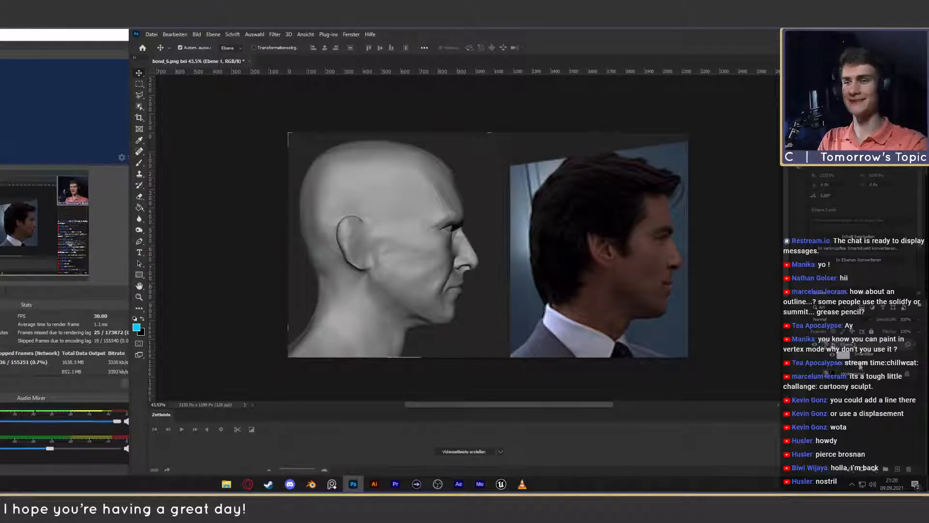
{"action": "key", "text": "ctrl+shift+x"}
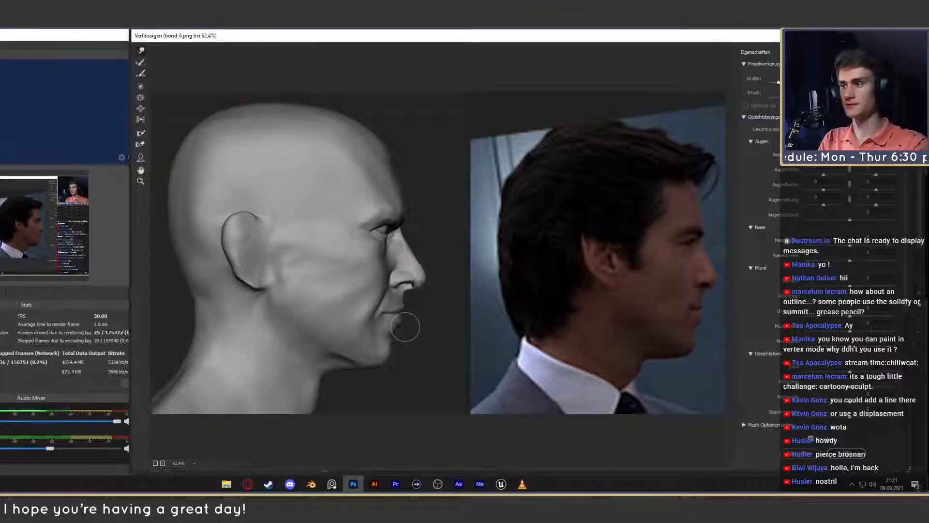
{"action": "left_click", "coordinate": [847, 454]}
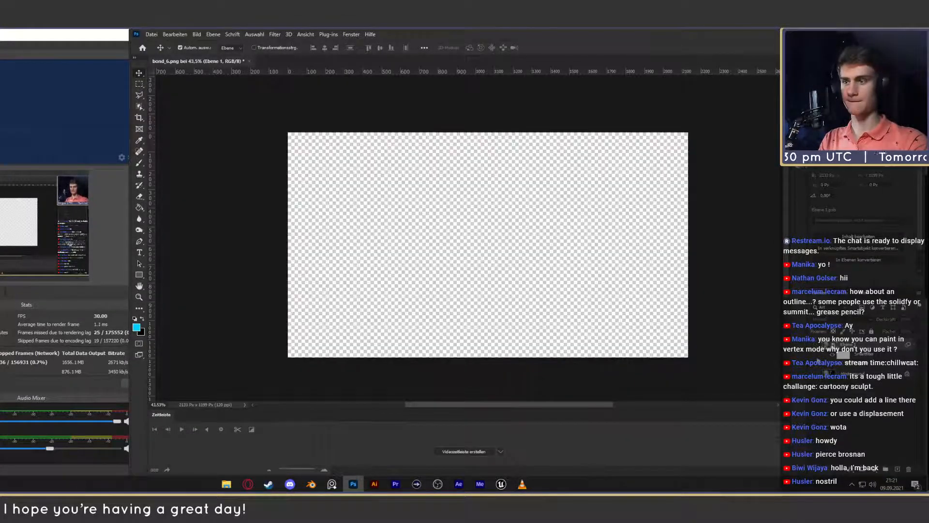
- Compare the head before and after the warp by toggling the Ebene 1 layer's visibility
{"action": "left_click", "coordinate": [815, 344]}
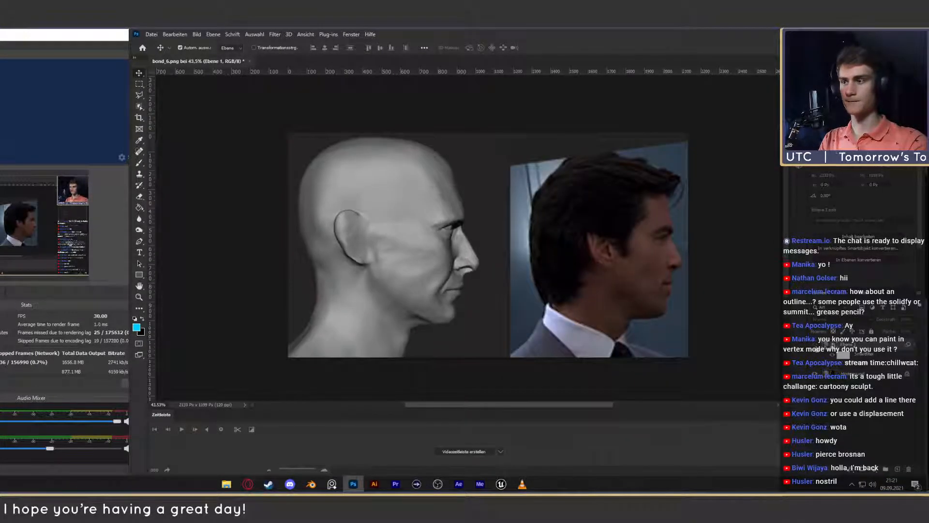
{"action": "left_click", "coordinate": [815, 344]}
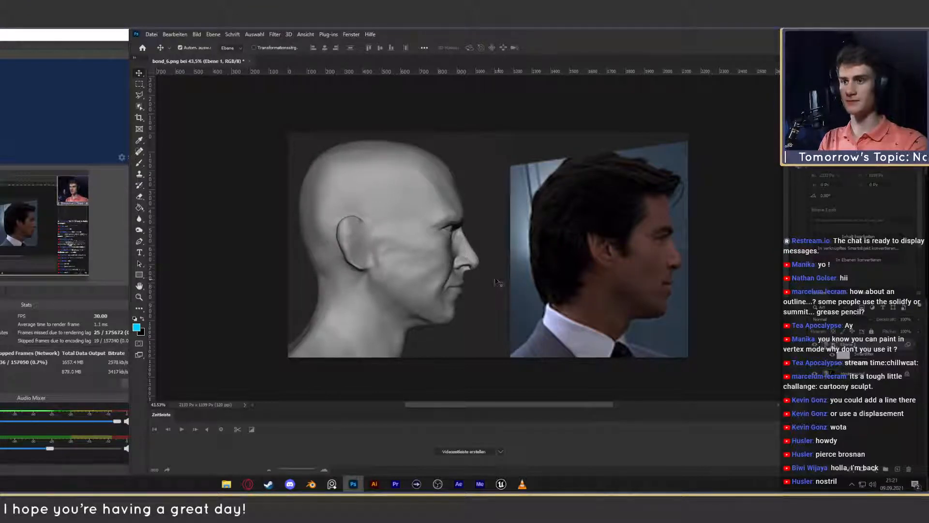
{"action": "left_click", "coordinate": [815, 344]}
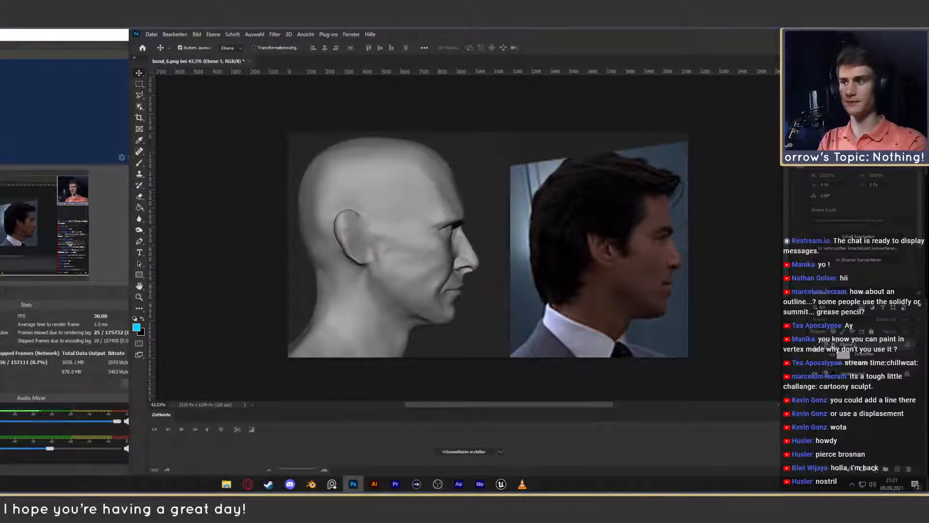
{"action": "left_click", "coordinate": [815, 344]}
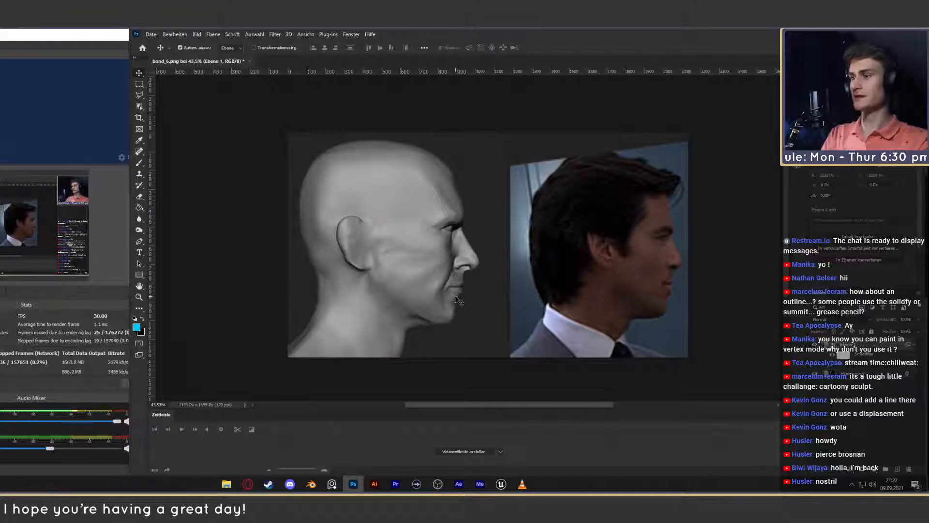
{"action": "left_click", "coordinate": [814, 344]}
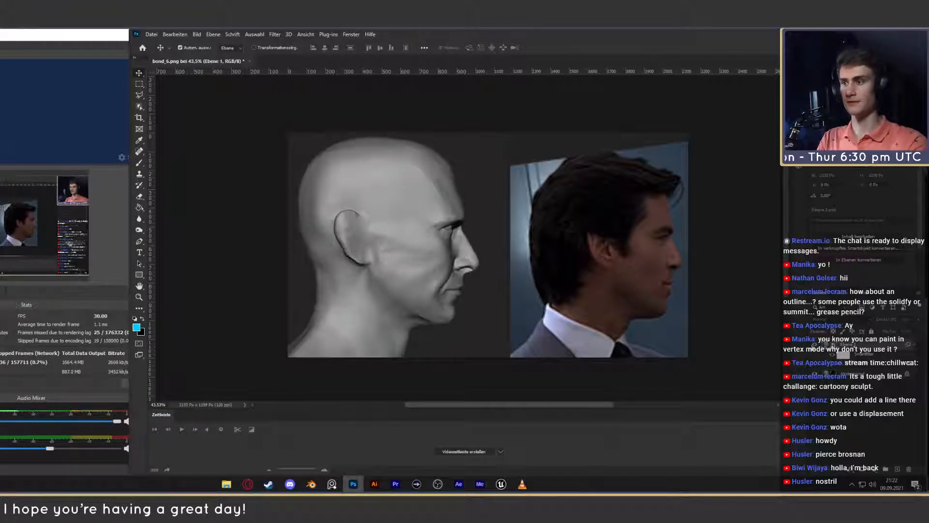
{"action": "left_click", "coordinate": [814, 345]}
{"action": "left_click", "coordinate": [814, 344]}
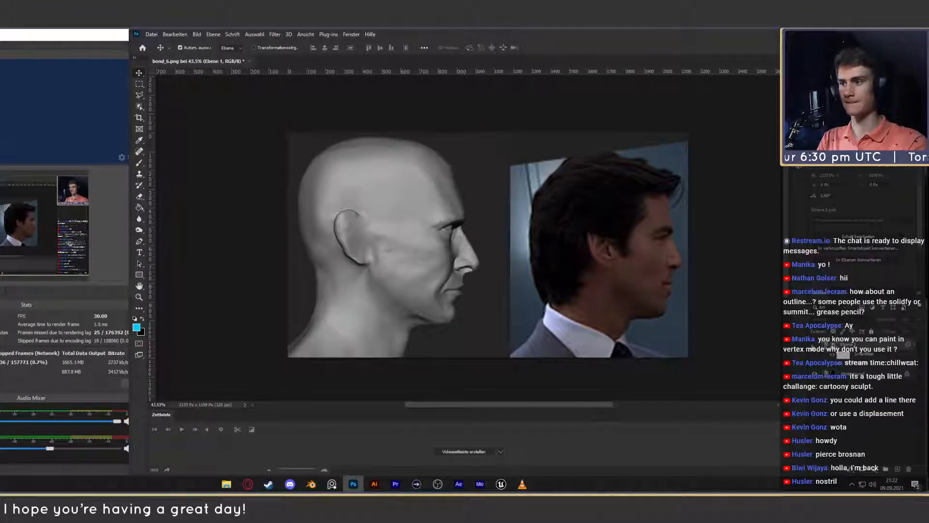
{"action": "left_click", "coordinate": [815, 345]}
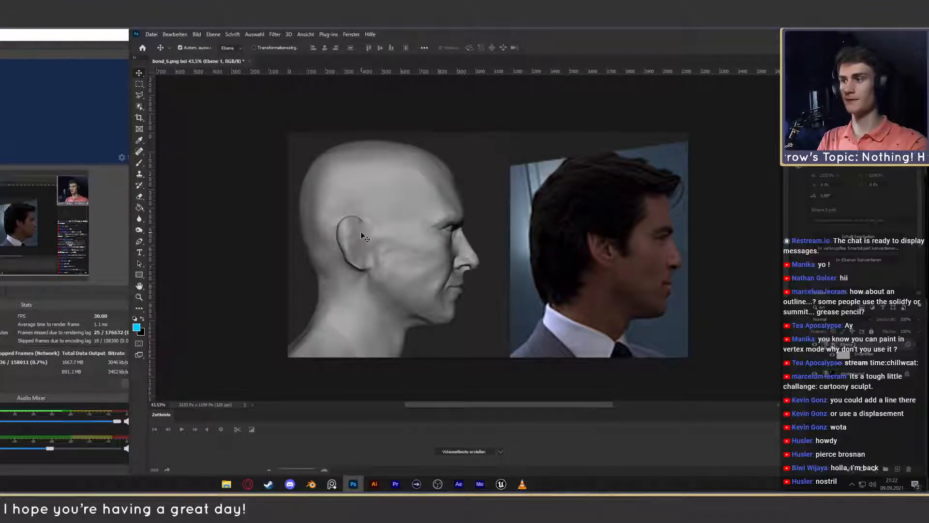
- Select the layer Ebene 1 and duplicate it
{"action": "left_click", "coordinate": [869, 390]}
{"action": "left_click", "coordinate": [867, 375]}
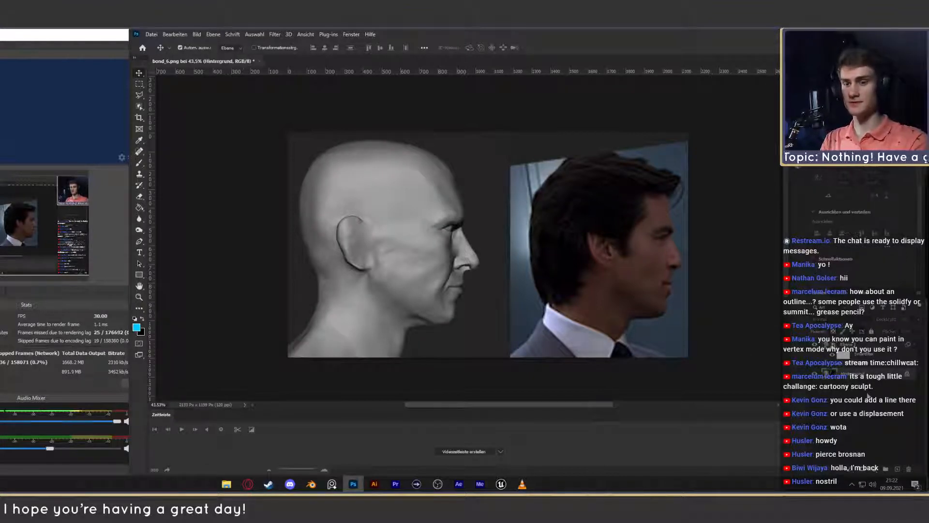
{"action": "left_click", "coordinate": [855, 351]}
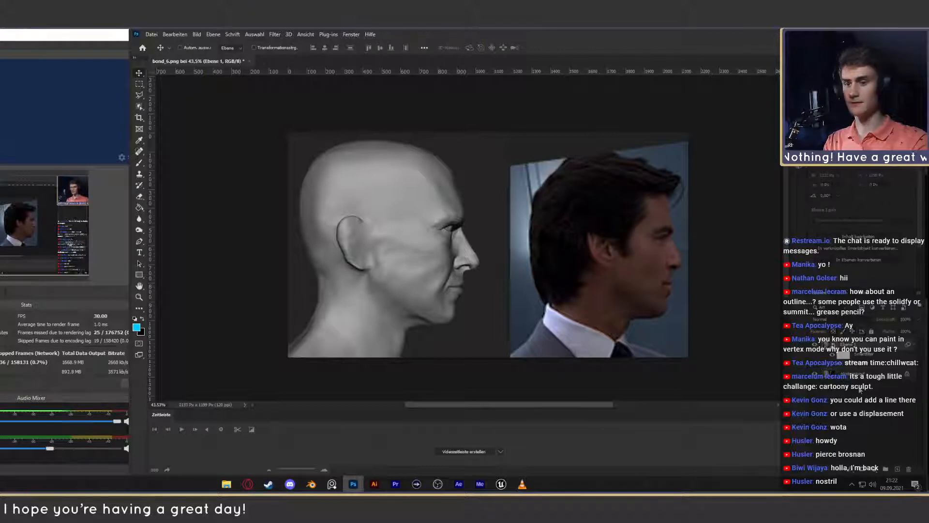
{"action": "key", "text": "ctrl+j"}
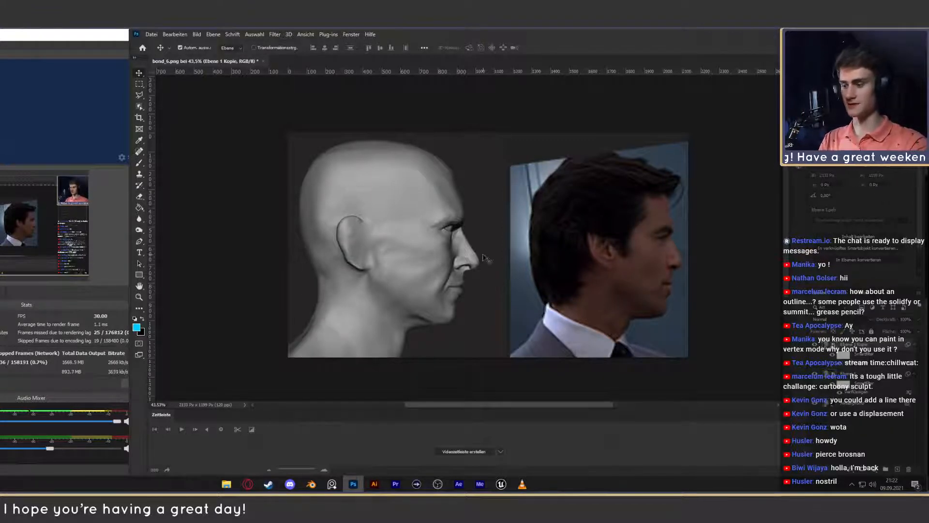
- Outline the man's hair in the reference photo with a closed Polygonal Lasso selection, following the hairline, ear, nape and crown
{"action": "key", "text": "l"}
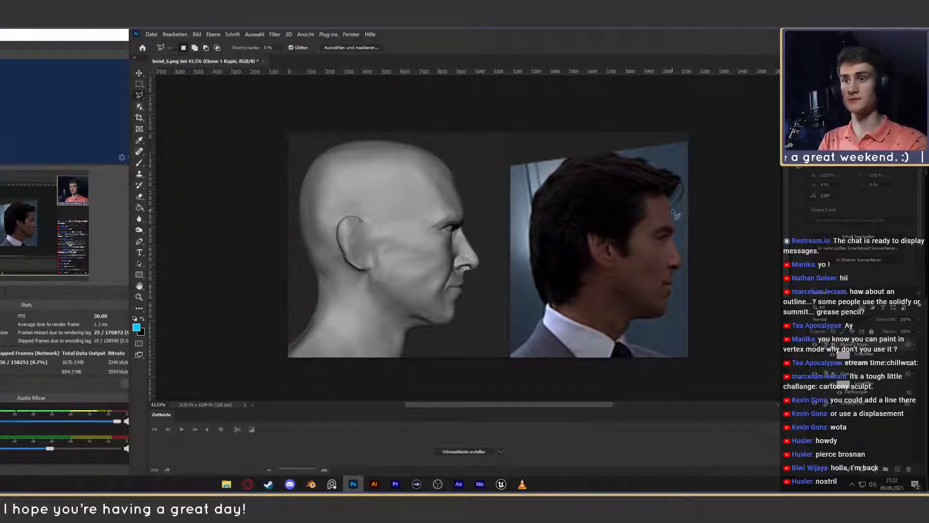
{"action": "mouse_move", "coordinate": [673, 211]}
{"action": "left_mouse_down"}
{"action": "mouse_move", "coordinate": [653, 194]}
{"action": "mouse_move", "coordinate": [649, 217]}
{"action": "left_mouse_up"}
{"action": "left_click", "coordinate": [633, 232]}
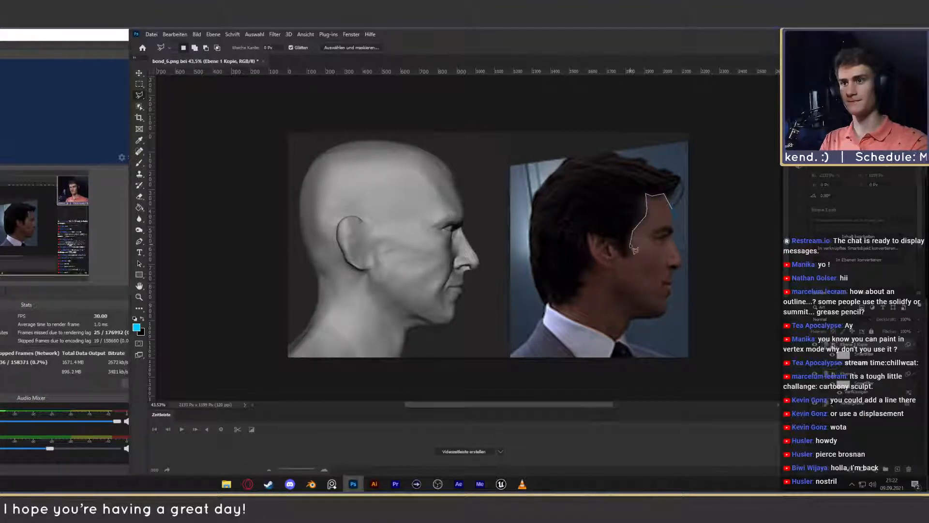
{"action": "left_click", "coordinate": [631, 243]}
{"action": "left_click", "coordinate": [629, 256]}
{"action": "left_click", "coordinate": [620, 256]}
{"action": "left_click", "coordinate": [614, 246]}
{"action": "left_click", "coordinate": [605, 237]}
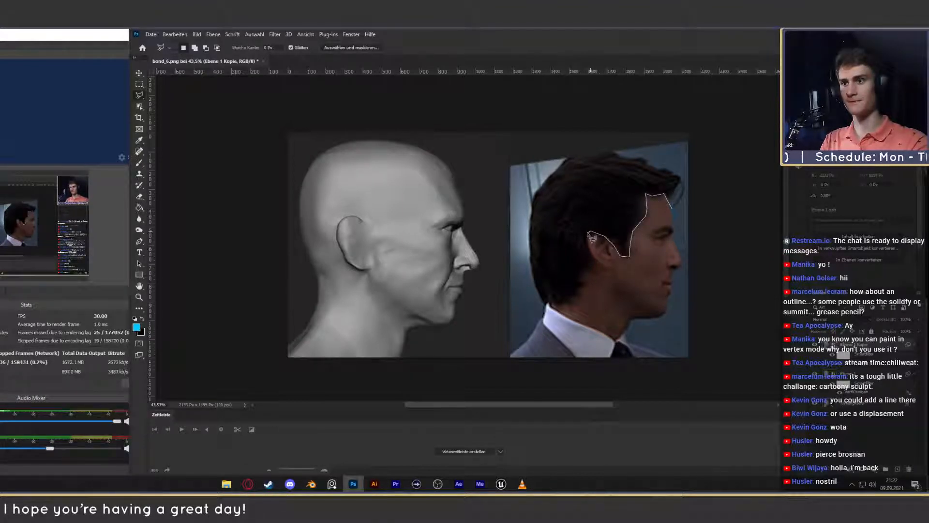
{"action": "left_click", "coordinate": [588, 231]}
{"action": "left_click", "coordinate": [580, 274]}
{"action": "left_click", "coordinate": [583, 282]}
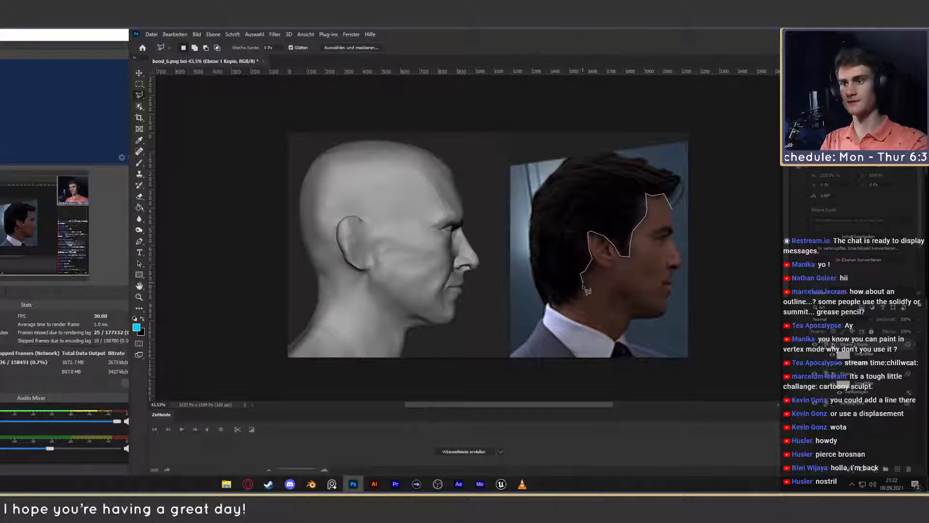
{"action": "left_click", "coordinate": [571, 301]}
{"action": "left_click", "coordinate": [558, 304]}
{"action": "left_click", "coordinate": [547, 303]}
{"action": "left_click", "coordinate": [538, 293]}
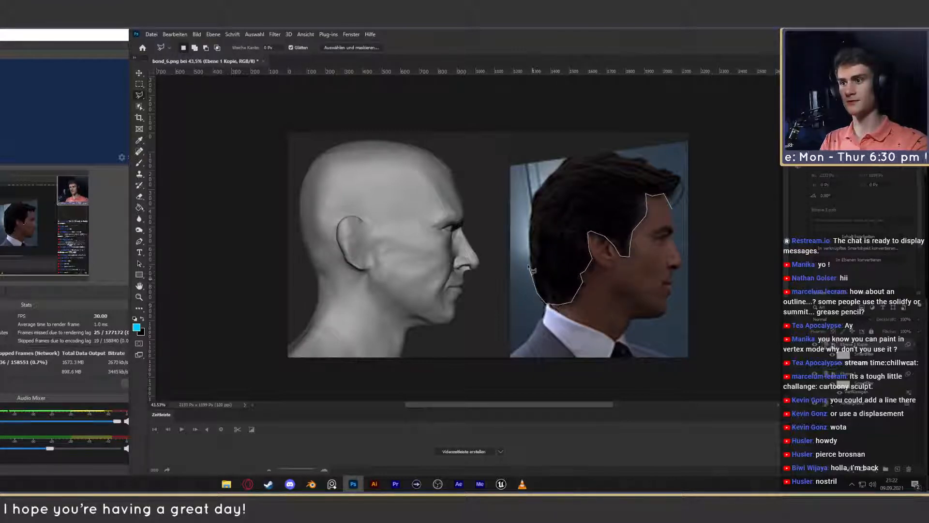
{"action": "left_click", "coordinate": [531, 258]}
{"action": "left_click", "coordinate": [529, 230]}
{"action": "left_click", "coordinate": [531, 210]}
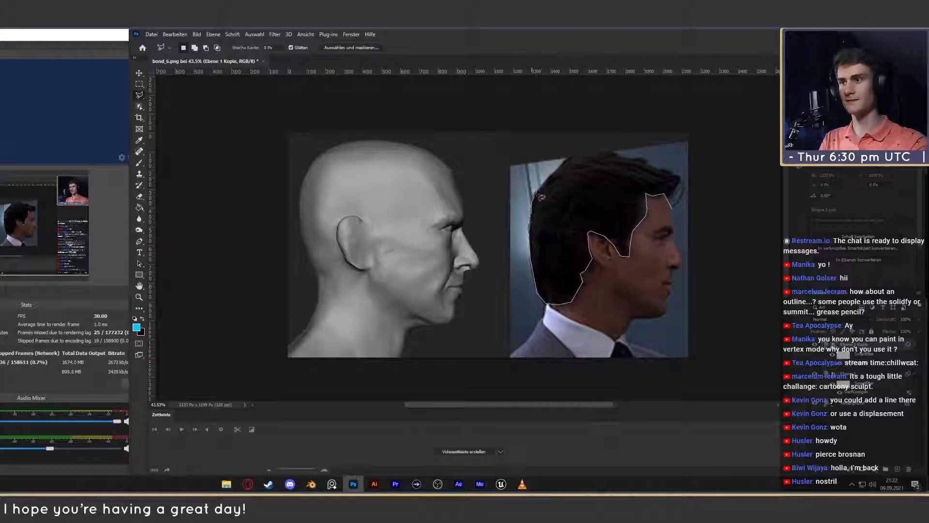
{"action": "left_click", "coordinate": [537, 192]}
{"action": "left_click", "coordinate": [553, 168]}
{"action": "left_click", "coordinate": [570, 154]}
{"action": "left_click", "coordinate": [605, 151]}
{"action": "left_click", "coordinate": [633, 158]}
{"action": "left_click", "coordinate": [642, 159]}
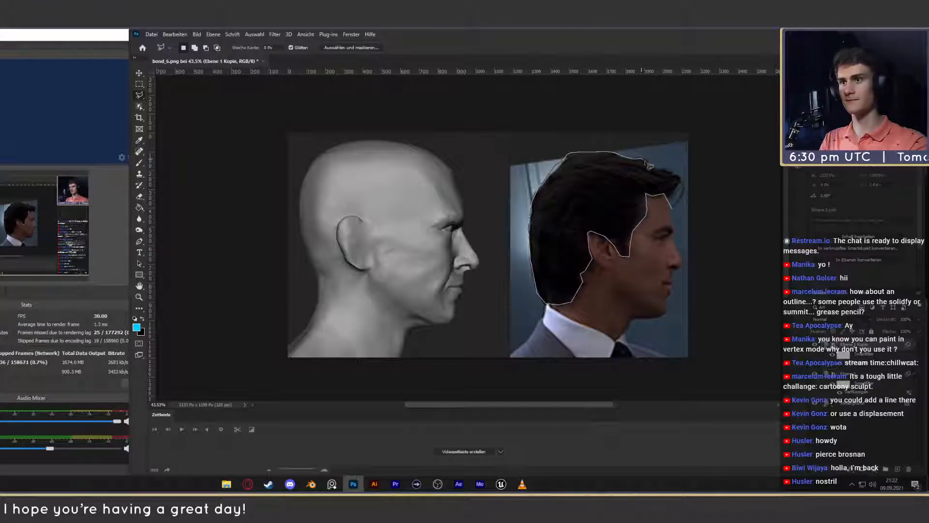
{"action": "left_click", "coordinate": [681, 181]}
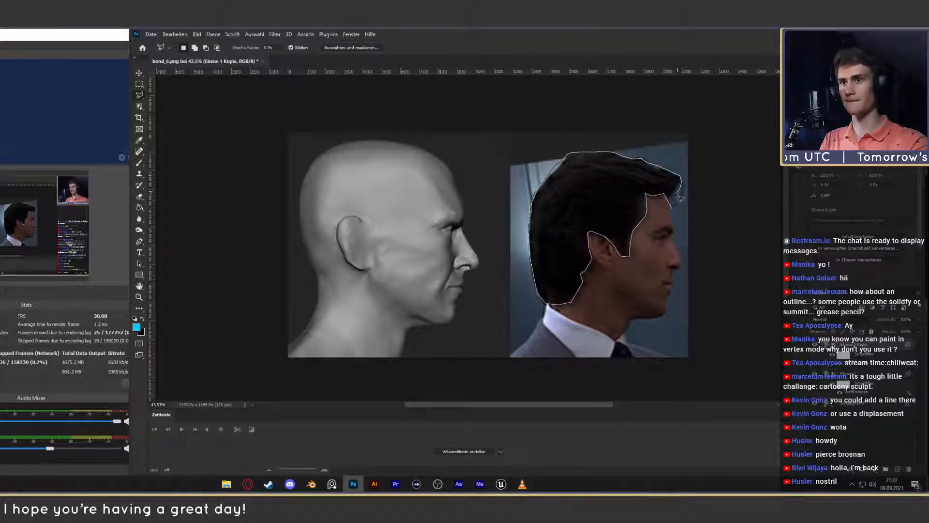
{"action": "left_click", "coordinate": [673, 198]}
- Copy the selected hair to a new layer, scale it to about 115% and fit it over the sculpted head
{"action": "key", "text": "ctrl+j"}
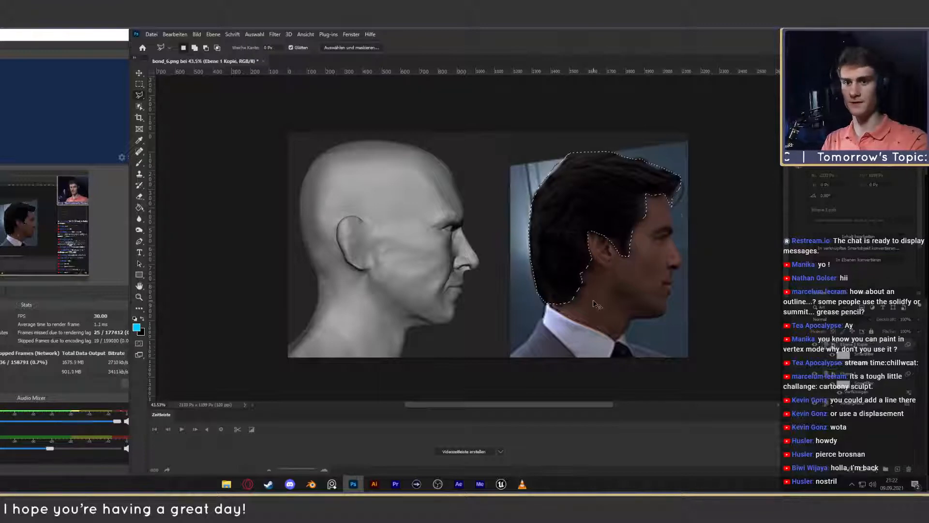
{"action": "key", "text": "ctrl+t"}
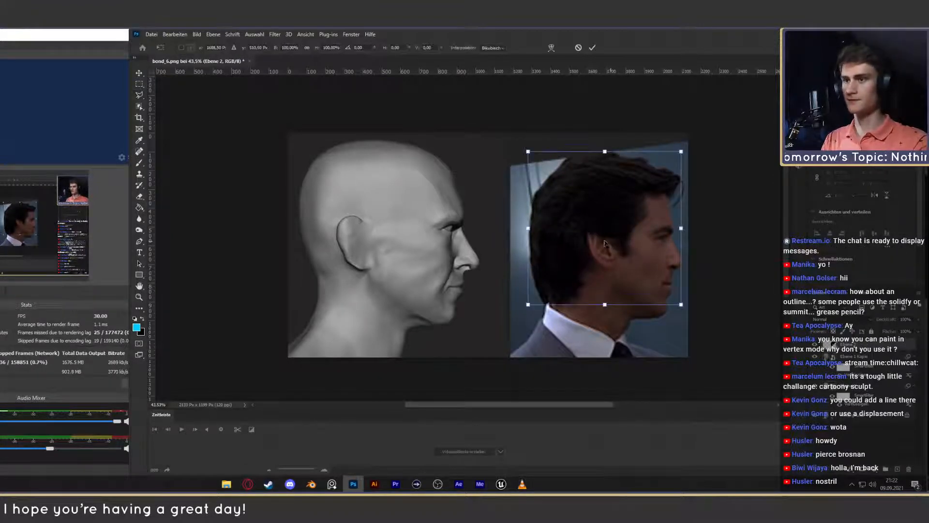
{"action": "mouse_move", "coordinate": [676, 171]}
{"action": "left_mouse_down"}
{"action": "mouse_move", "coordinate": [450, 163]}
{"action": "mouse_move", "coordinate": [436, 154]}
{"action": "mouse_move", "coordinate": [486, 87]}
{"action": "left_mouse_up"}
{"action": "mouse_move", "coordinate": [440, 208]}
{"action": "left_mouse_down"}
{"action": "mouse_move", "coordinate": [416, 225]}
{"action": "mouse_move", "coordinate": [430, 243]}
{"action": "mouse_move", "coordinate": [413, 222]}
{"action": "mouse_move", "coordinate": [424, 227]}
{"action": "mouse_move", "coordinate": [414, 237]}
{"action": "mouse_move", "coordinate": [446, 220]}
{"action": "mouse_move", "coordinate": [426, 231]}
{"action": "left_mouse_up"}
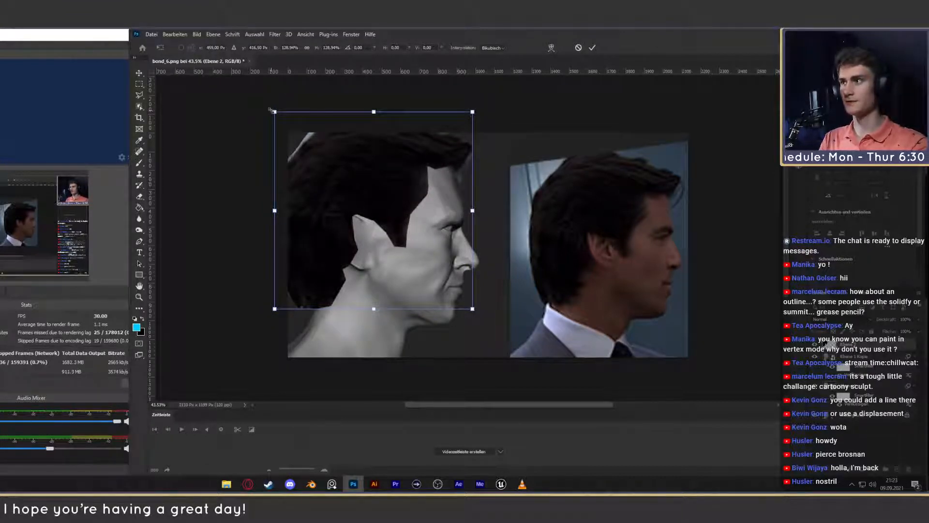
{"action": "left_click_drag", "start_coordinate": [274, 112], "coordinate": [287, 132]}
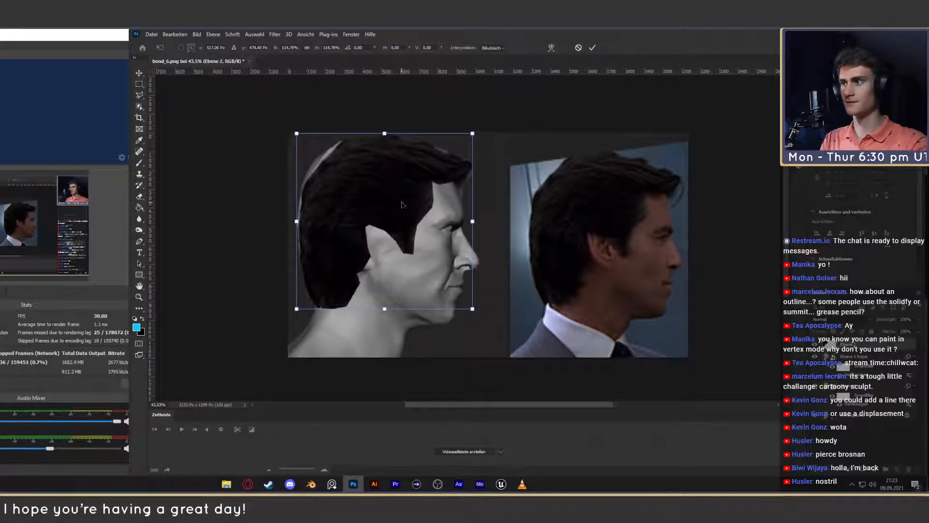
{"action": "left_click_drag", "start_coordinate": [386, 199], "coordinate": [395, 202]}
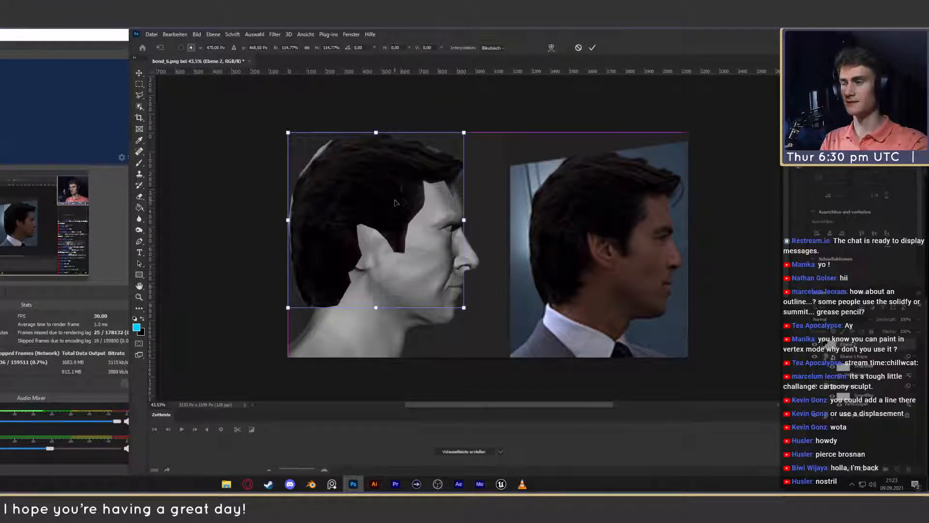
{"action": "left_click", "coordinate": [591, 47]}
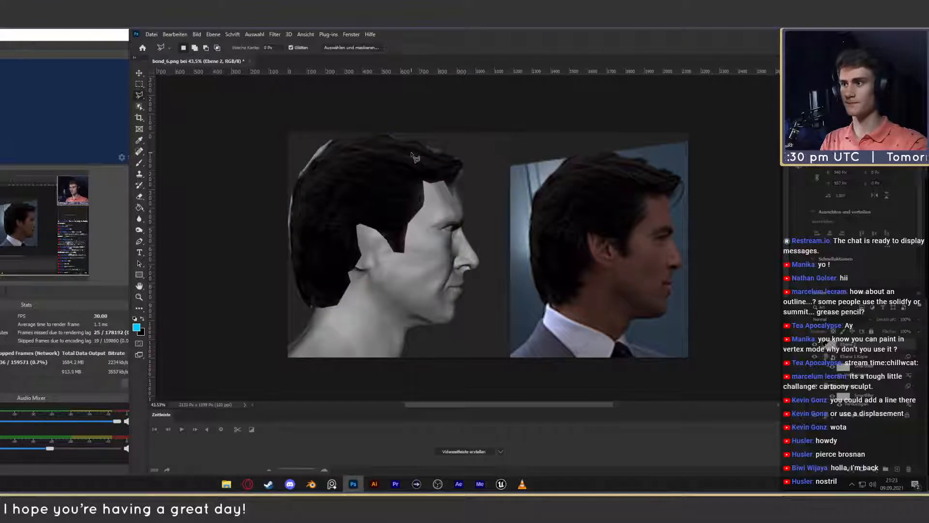
- Compare the sculpted head wearing the overlaid hair with the reference photo, both zoomed out and close up
{"action": "key", "text": "z"}
{"action": "mouse_move", "coordinate": [476, 266]}
{"action": "left_mouse_down"}
{"action": "mouse_move", "coordinate": [424, 266]}
{"action": "mouse_move", "coordinate": [455, 268]}
{"action": "left_mouse_up"}
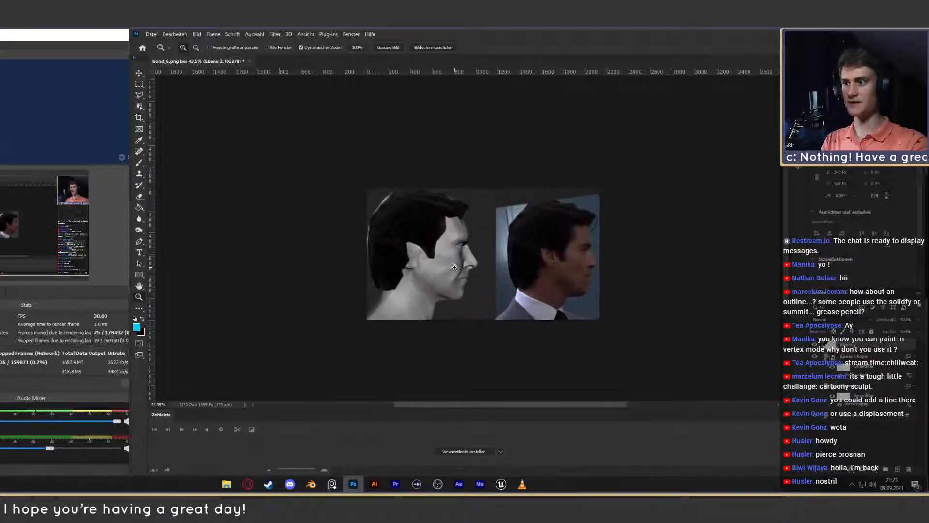
{"action": "left_click", "coordinate": [140, 73]}
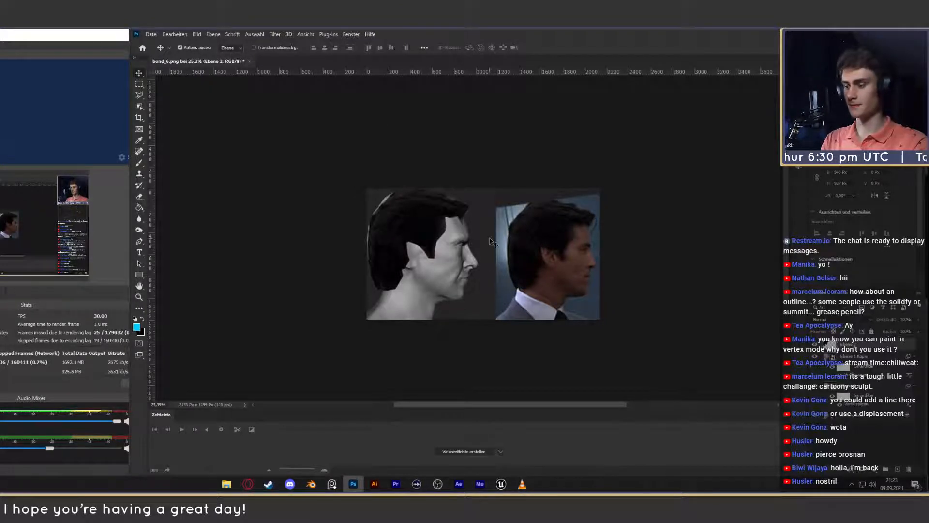
{"action": "key", "text": "z"}
{"action": "left_click_drag", "start_coordinate": [479, 266], "coordinate": [457, 277]}
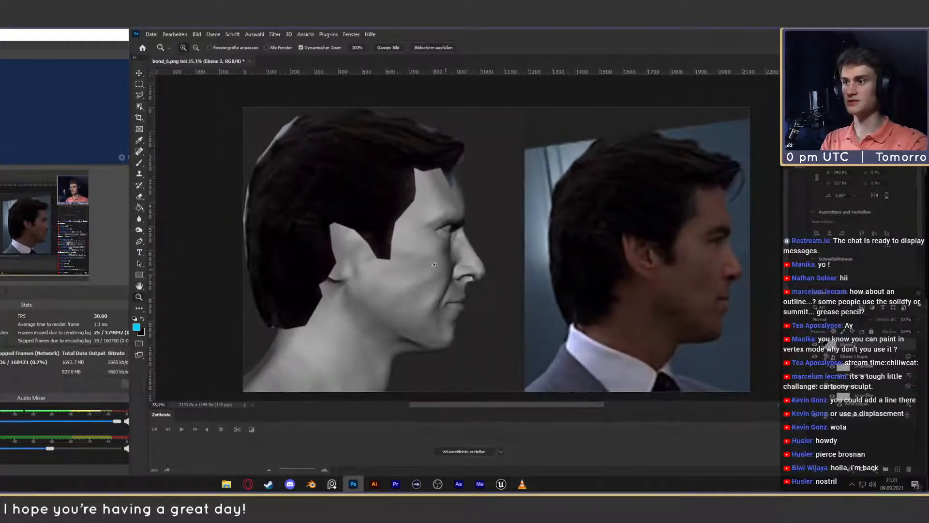
{"action": "left_click", "coordinate": [138, 73]}
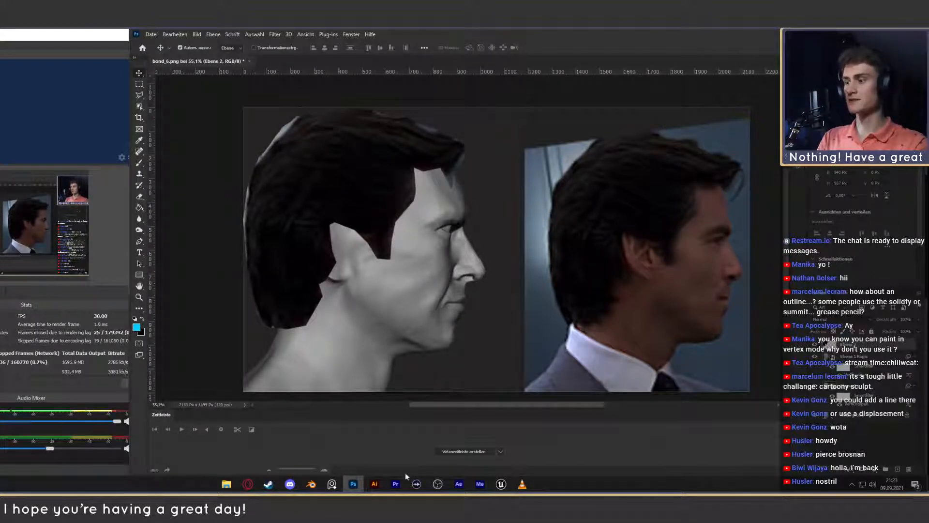
- Switch to Blender and erase the annotation lines over the sculpted head's skull and ear in bond_6.png
{"action": "left_click", "coordinate": [311, 484]}
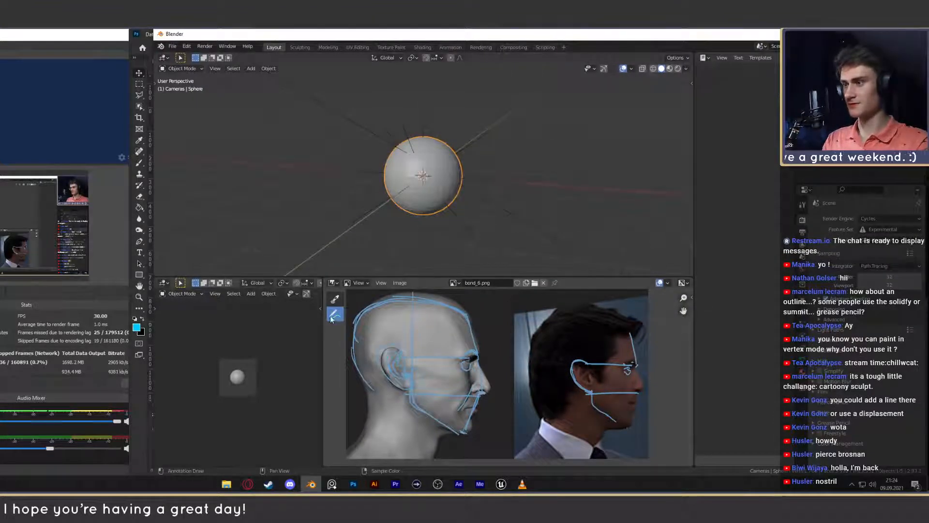
{"action": "left_click_drag", "start_coordinate": [335, 314], "coordinate": [379, 368]}
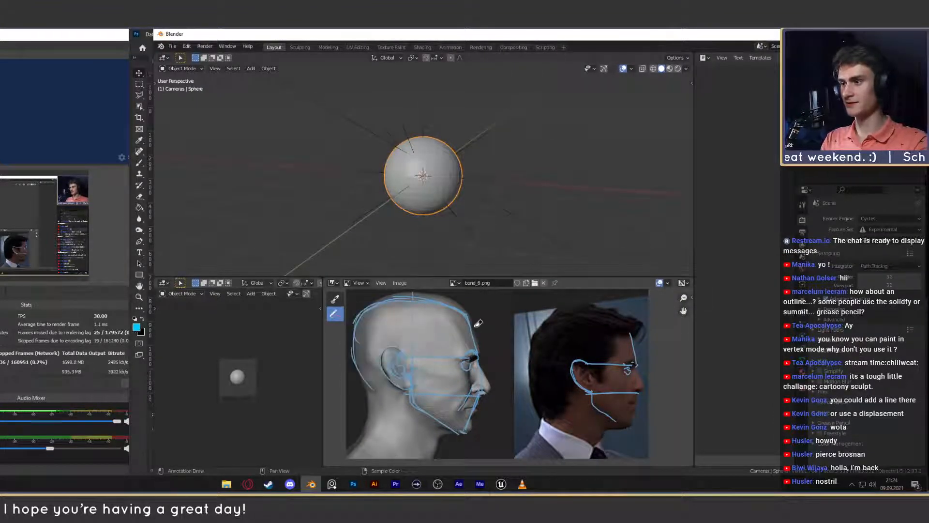
{"action": "mouse_move", "coordinate": [477, 323]}
{"action": "left_mouse_down"}
{"action": "mouse_move", "coordinate": [408, 394]}
{"action": "mouse_move", "coordinate": [350, 364]}
{"action": "mouse_move", "coordinate": [394, 380]}
{"action": "left_mouse_up"}
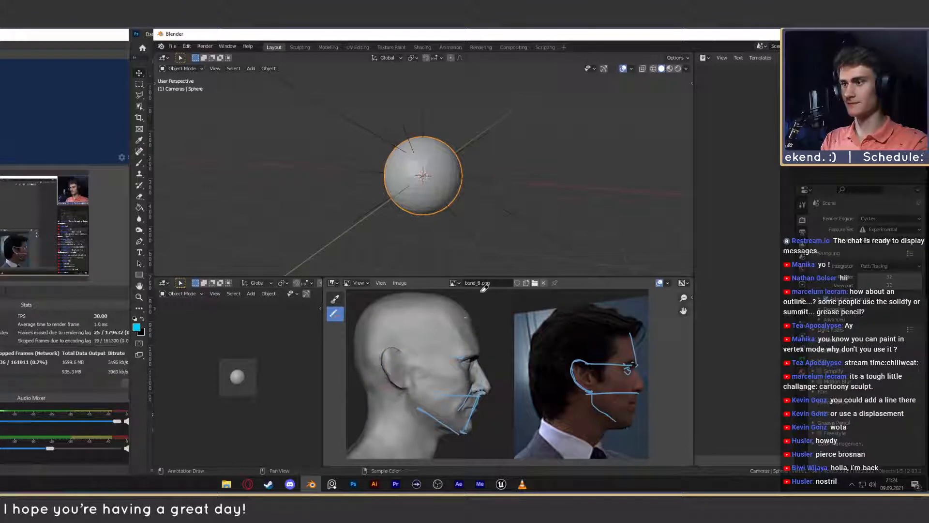
- Load bond_4.png in the image editor and erase the leftover annotation lines over the front views
{"action": "left_click", "coordinate": [453, 283]}
{"action": "left_click", "coordinate": [477, 296]}
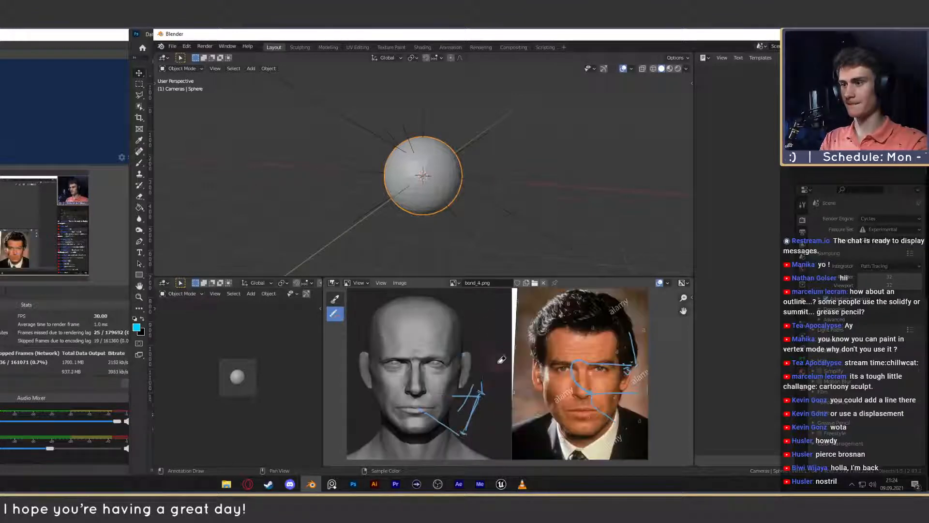
{"action": "mouse_move", "coordinate": [586, 395]}
{"action": "left_mouse_down"}
{"action": "mouse_move", "coordinate": [609, 349]}
{"action": "mouse_move", "coordinate": [647, 339]}
{"action": "mouse_move", "coordinate": [649, 391]}
{"action": "mouse_move", "coordinate": [603, 385]}
{"action": "left_mouse_up"}
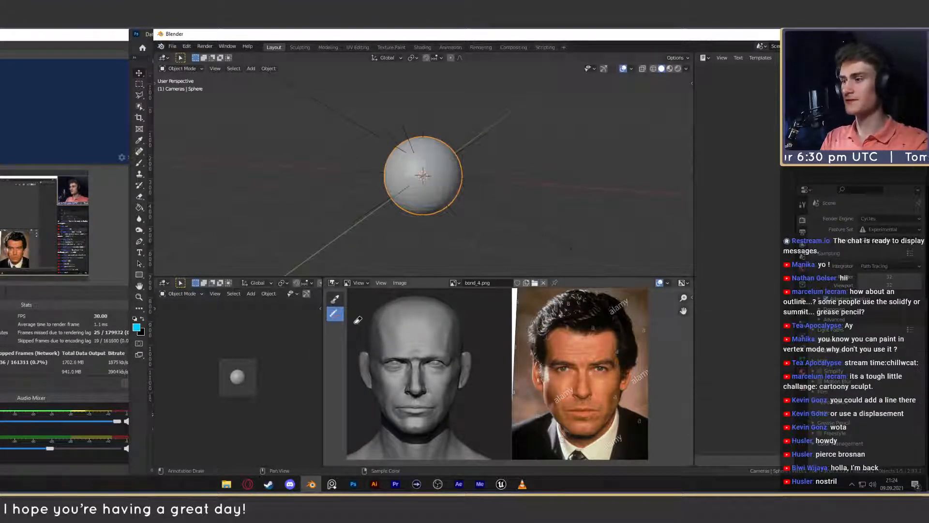
- Trace the lower contour of the nose on the reference photo in bond_4.png with a freehand annotation line
{"action": "left_click_drag", "start_coordinate": [335, 314], "coordinate": [361, 318]}
{"action": "scroll", "coordinate": [448, 366], "scroll_direction": "up", "scroll_amount": 5}
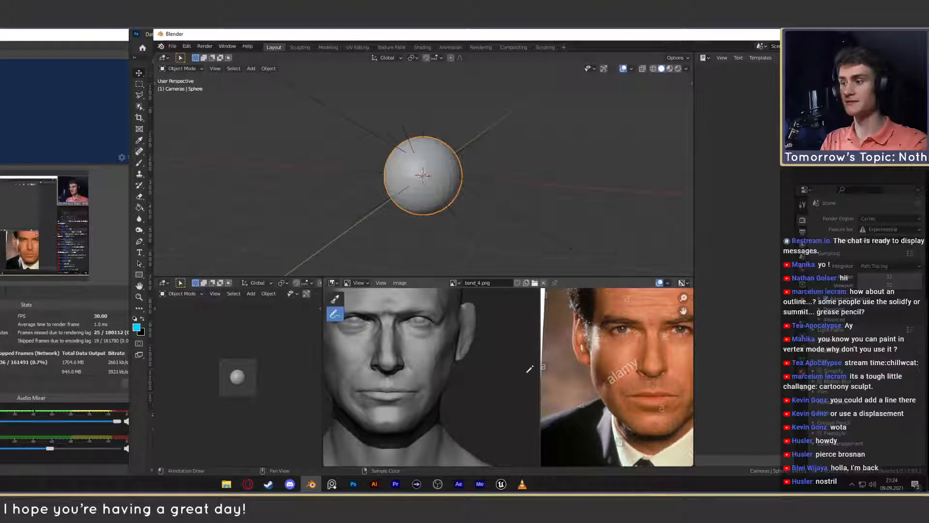
{"action": "scroll", "coordinate": [529, 367], "scroll_direction": "up", "scroll_amount": 5}
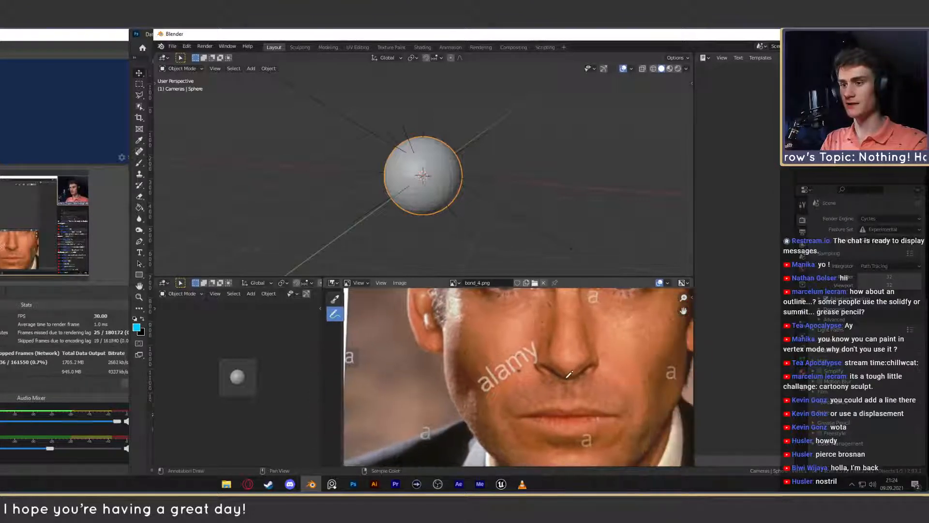
{"action": "mouse_move", "coordinate": [596, 359]}
{"action": "left_mouse_down"}
{"action": "mouse_move", "coordinate": [569, 375]}
{"action": "mouse_move", "coordinate": [546, 361]}
{"action": "left_mouse_up"}
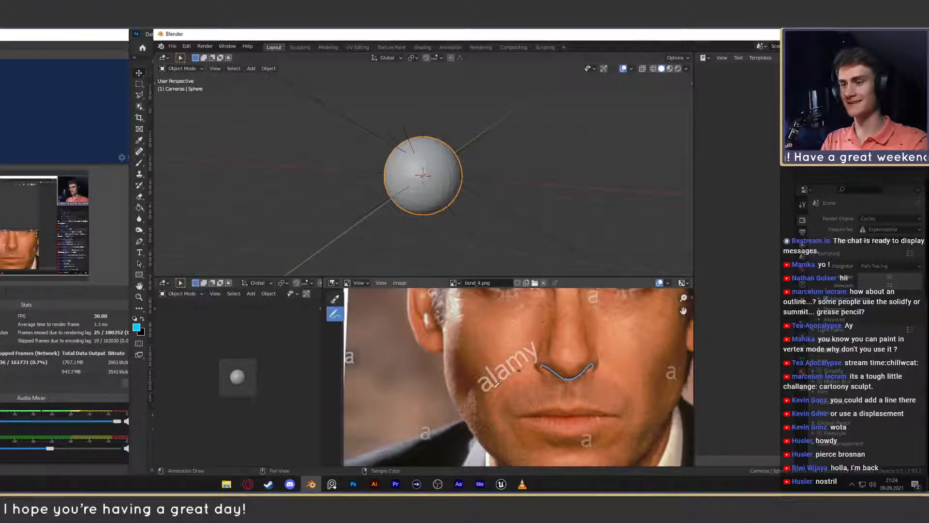
- Trace the lower contour of the nose on the sculpted head in bond_4.png with a matching annotation line
{"action": "scroll", "coordinate": [498, 384], "scroll_direction": "down", "scroll_amount": 4}
{"action": "middle_click_drag", "start_coordinate": [499, 384], "coordinate": [625, 380]}
{"action": "scroll", "coordinate": [556, 383], "scroll_direction": "up", "scroll_amount": 3}
{"action": "middle_click_drag", "start_coordinate": [557, 382], "coordinate": [569, 361]}
{"action": "scroll", "coordinate": [568, 360], "scroll_direction": "up", "scroll_amount": 2}
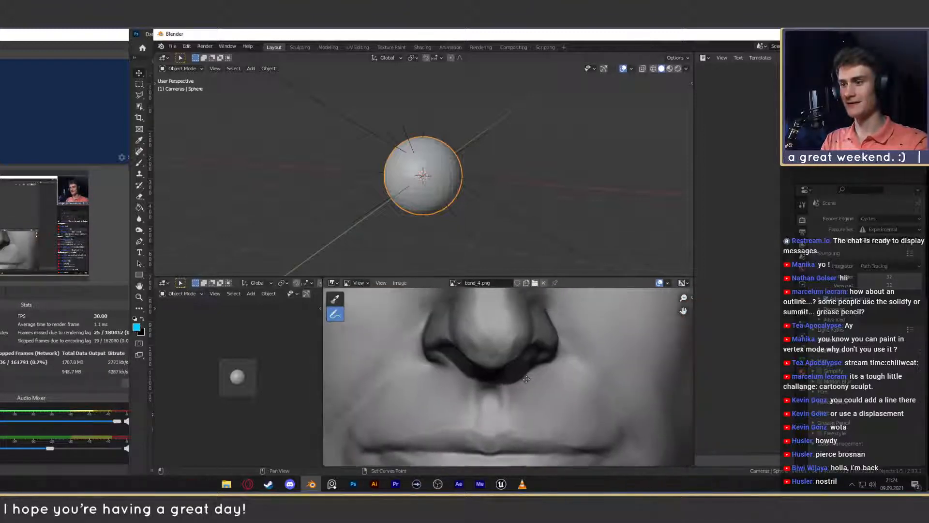
{"action": "mouse_move", "coordinate": [492, 379]}
{"action": "left_mouse_down"}
{"action": "mouse_move", "coordinate": [549, 352]}
{"action": "mouse_move", "coordinate": [496, 380]}
{"action": "mouse_move", "coordinate": [453, 351]}
{"action": "left_mouse_up"}
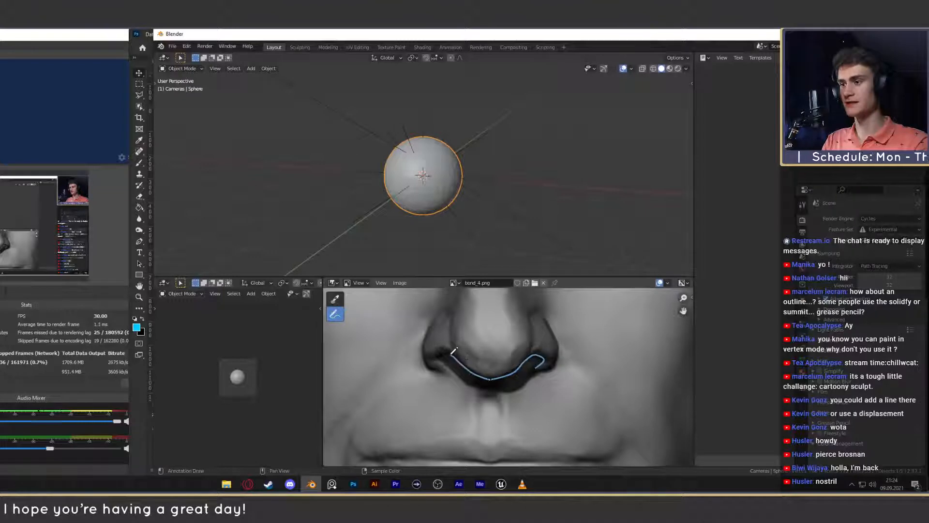
- Compare the two nose outlines and mark the mouth's width on the reference photo with a horizontal line and end ticks
{"action": "scroll", "coordinate": [464, 368], "scroll_direction": "down", "scroll_amount": 6}
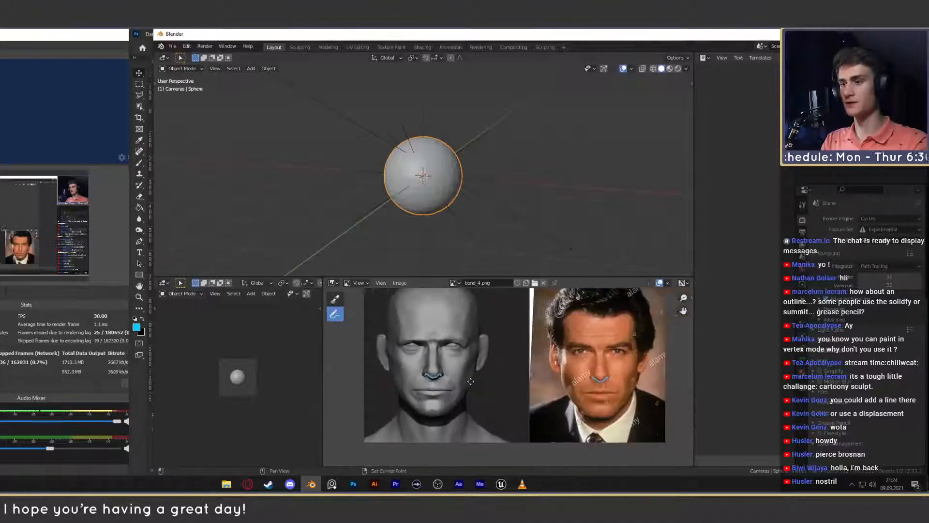
{"action": "scroll", "coordinate": [492, 379], "scroll_direction": "up", "scroll_amount": 3}
{"action": "middle_click_drag", "start_coordinate": [492, 378], "coordinate": [520, 357]}
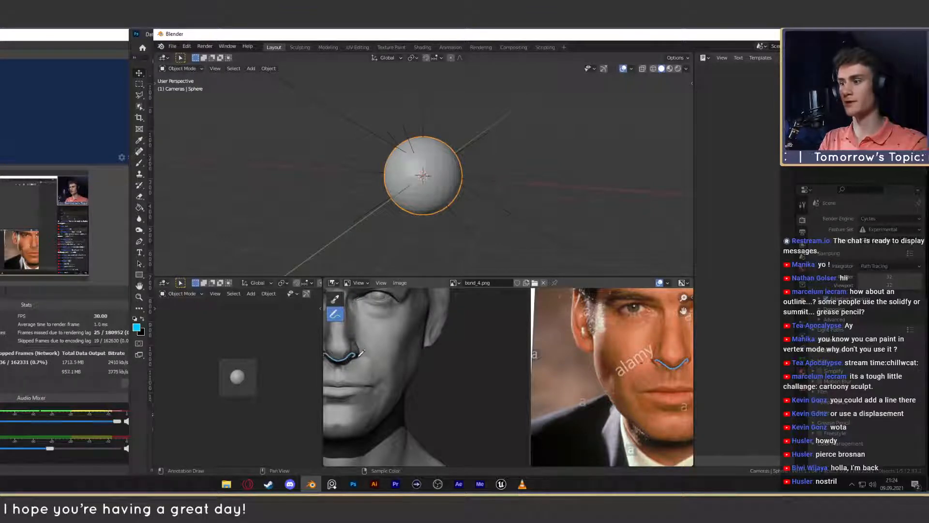
{"action": "scroll", "coordinate": [409, 365], "scroll_direction": "down", "scroll_amount": 1}
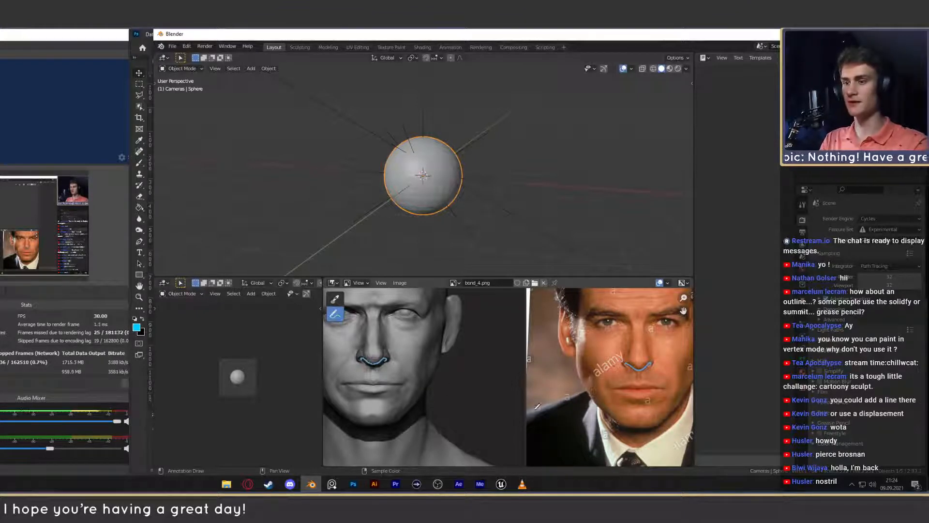
{"action": "middle_click_drag", "start_coordinate": [458, 389], "coordinate": [487, 387], "text": "shift"}
{"action": "scroll", "coordinate": [484, 387], "scroll_direction": "down", "scroll_amount": 1}
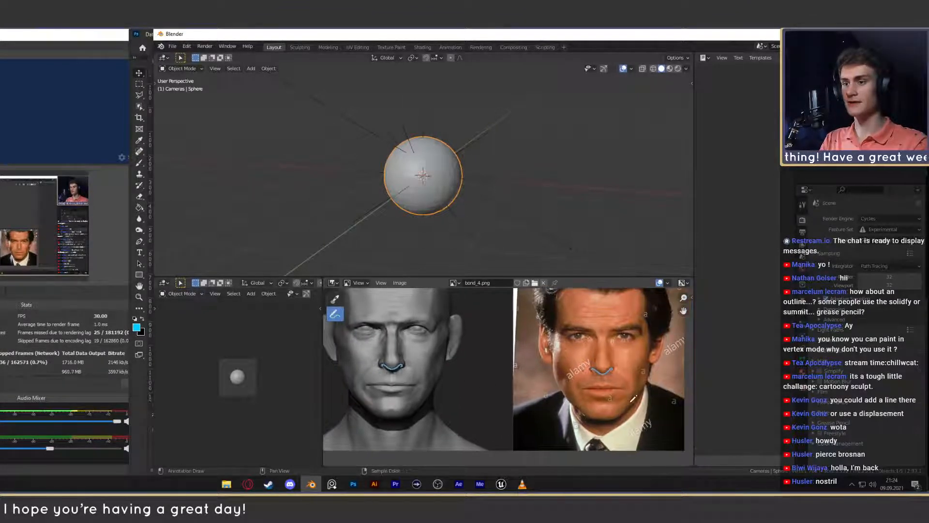
{"action": "left_click_drag", "start_coordinate": [624, 387], "coordinate": [581, 387]}
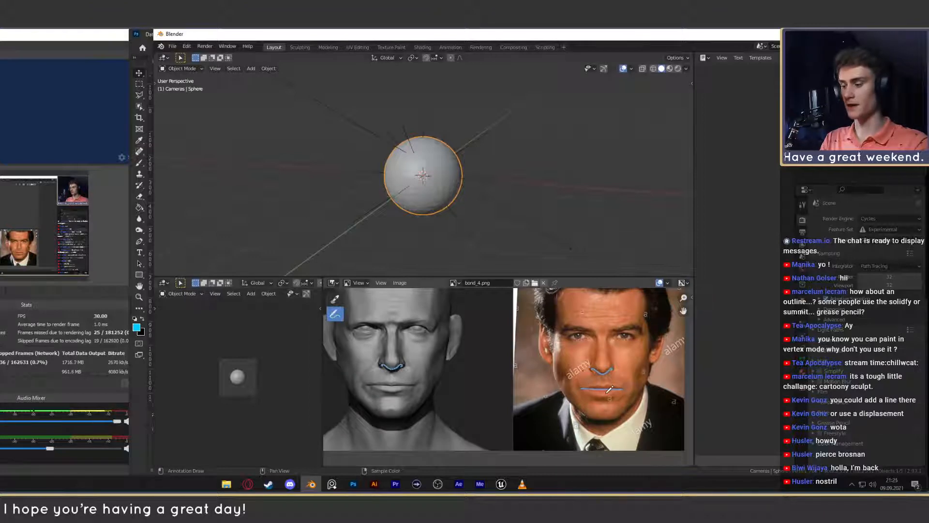
{"action": "key", "text": "ctrl+z"}
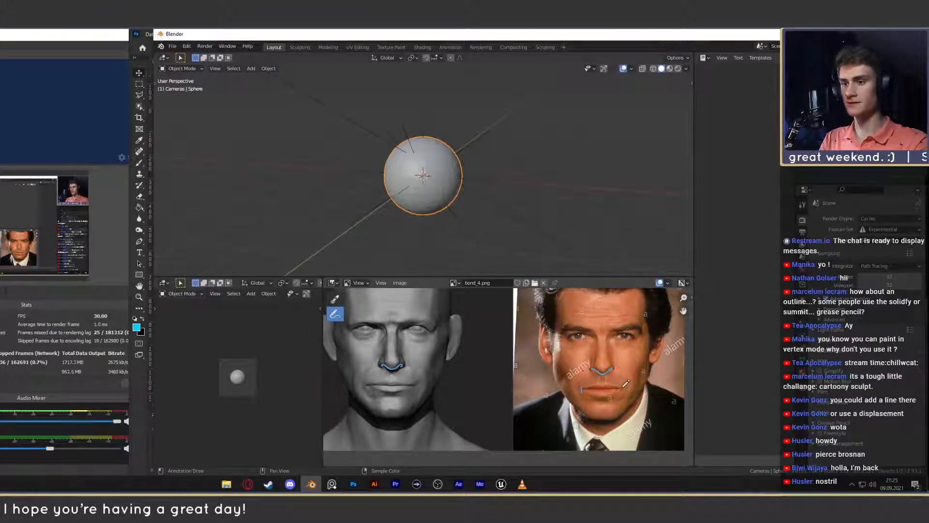
{"action": "mouse_move", "coordinate": [624, 386]}
{"action": "left_mouse_down"}
{"action": "mouse_move", "coordinate": [591, 389]}
{"action": "mouse_move", "coordinate": [623, 388]}
{"action": "left_mouse_up"}
{"action": "key", "text": "ctrl+z"}
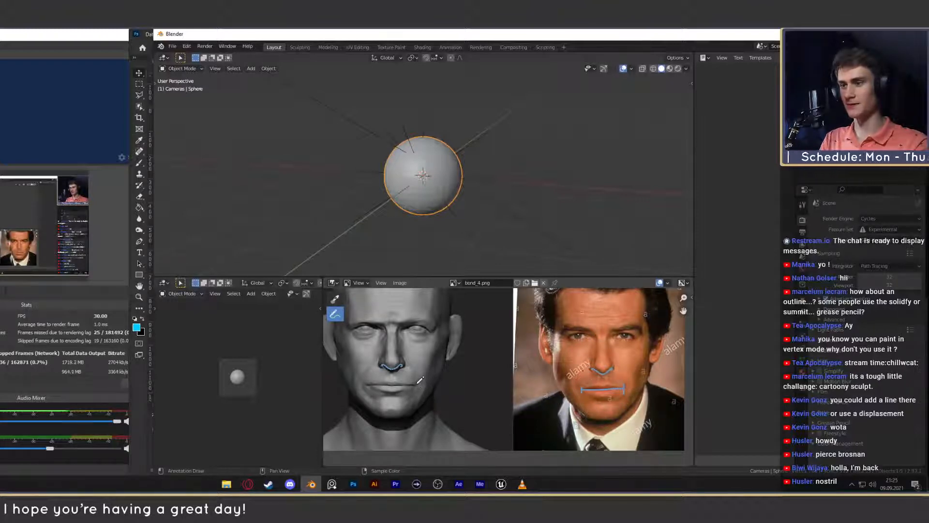
- Mark the mouth's width on the sculpted head with a horizontal line and end ticks, and compare it with the reference photo
{"action": "left_click_drag", "start_coordinate": [414, 380], "coordinate": [414, 392]}
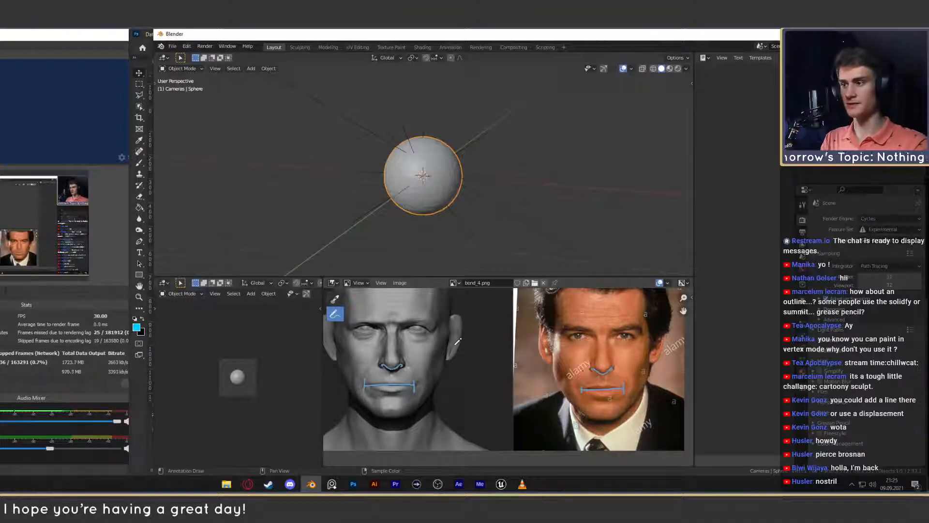
{"action": "scroll", "coordinate": [612, 340], "scroll_direction": "up", "scroll_amount": 6}
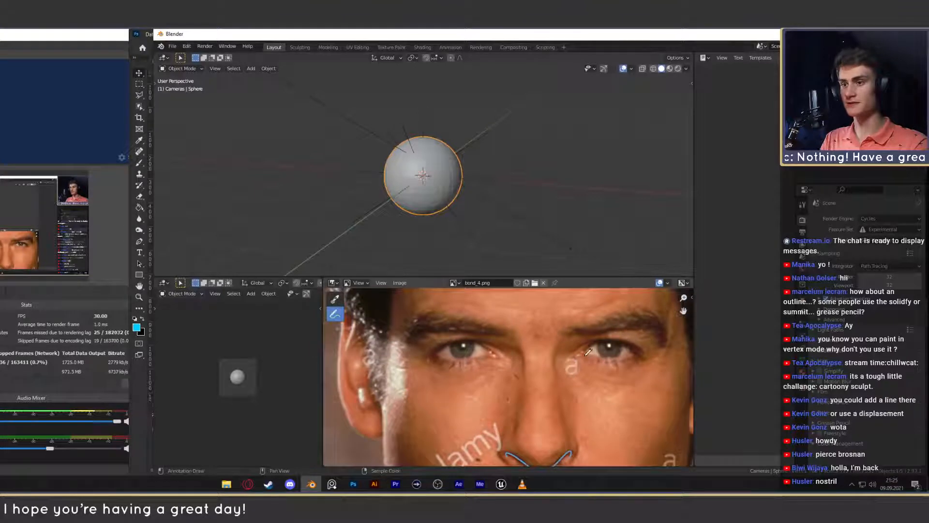
{"action": "scroll", "coordinate": [593, 352], "scroll_direction": "down", "scroll_amount": 6}
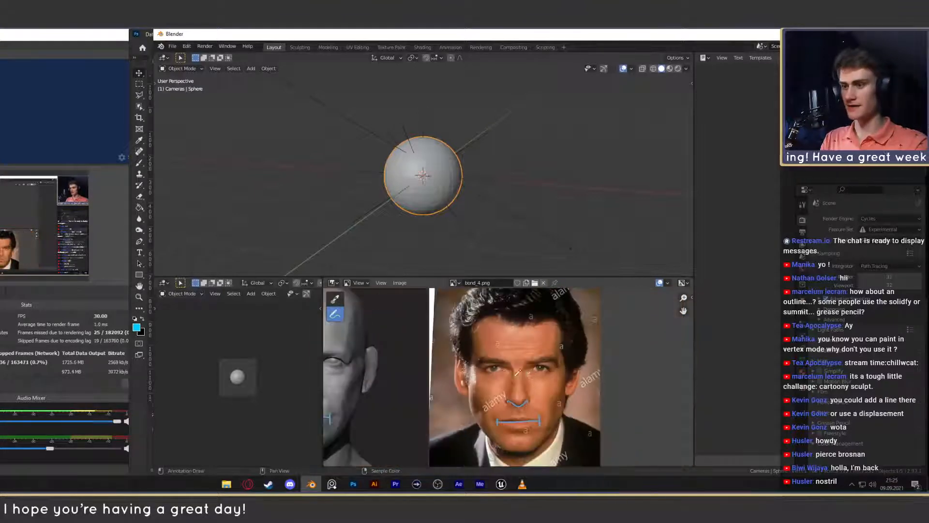
{"action": "middle_click_drag", "start_coordinate": [597, 357], "coordinate": [559, 381]}
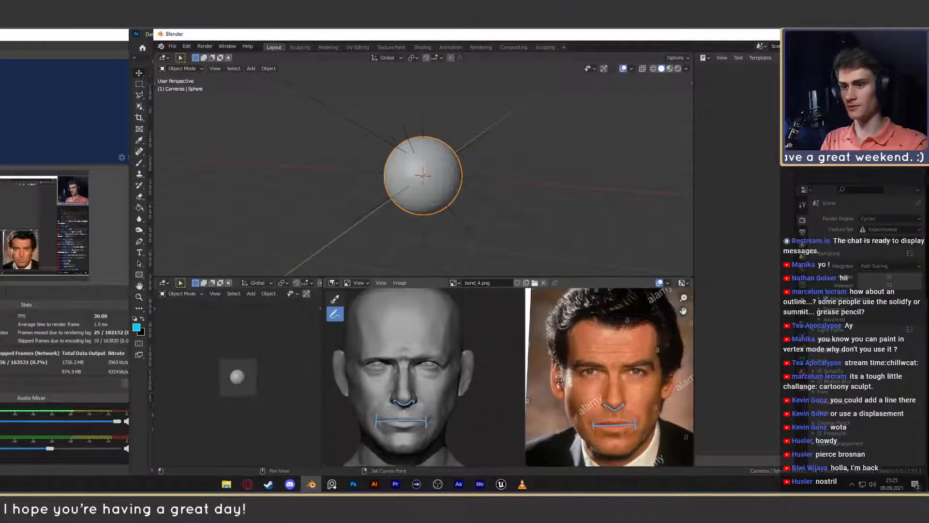
{"action": "scroll", "coordinate": [559, 381], "scroll_direction": "up", "scroll_amount": 6}
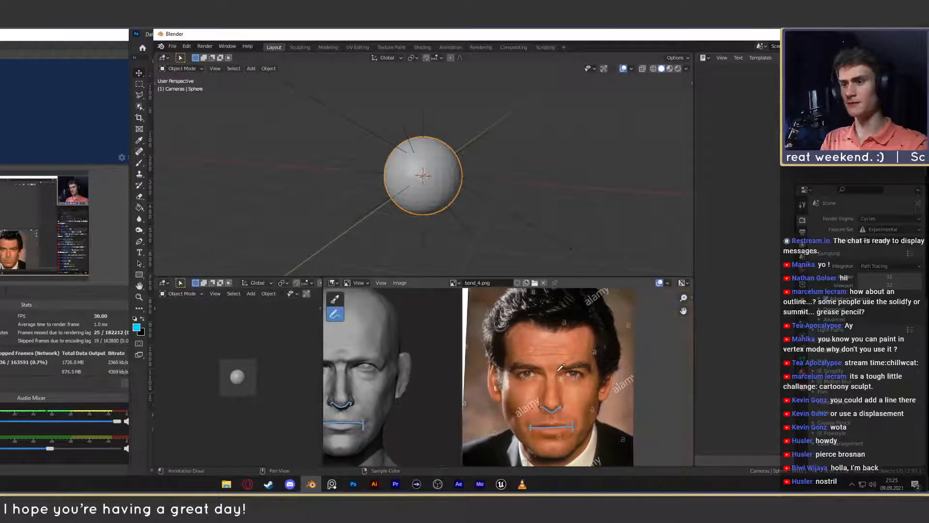
{"action": "scroll", "coordinate": [546, 372], "scroll_direction": "down", "scroll_amount": 6}
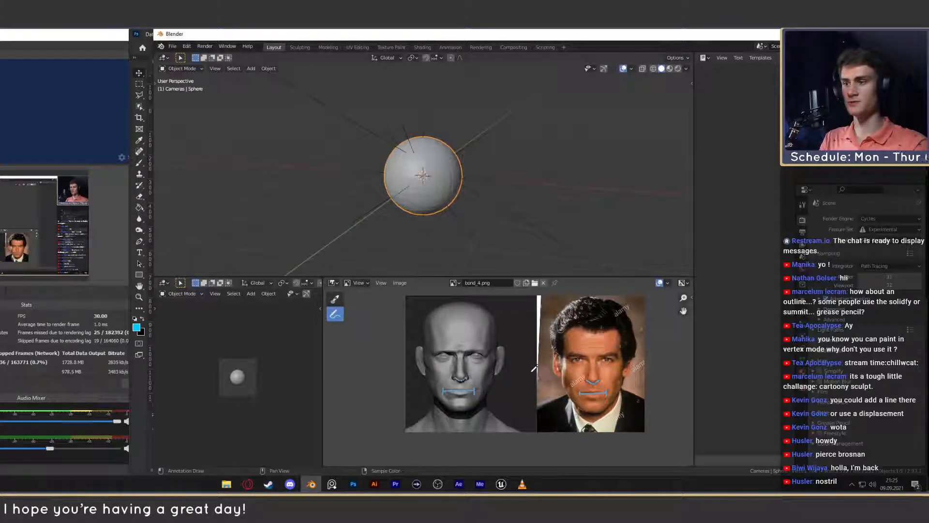
- Outline both ears of the sculpted head in bond_4.png with freehand annotation loops
{"action": "scroll", "coordinate": [494, 389], "scroll_direction": "up", "scroll_amount": 3}
{"action": "middle_click_drag", "start_coordinate": [474, 393], "coordinate": [476, 370], "text": "shift"}
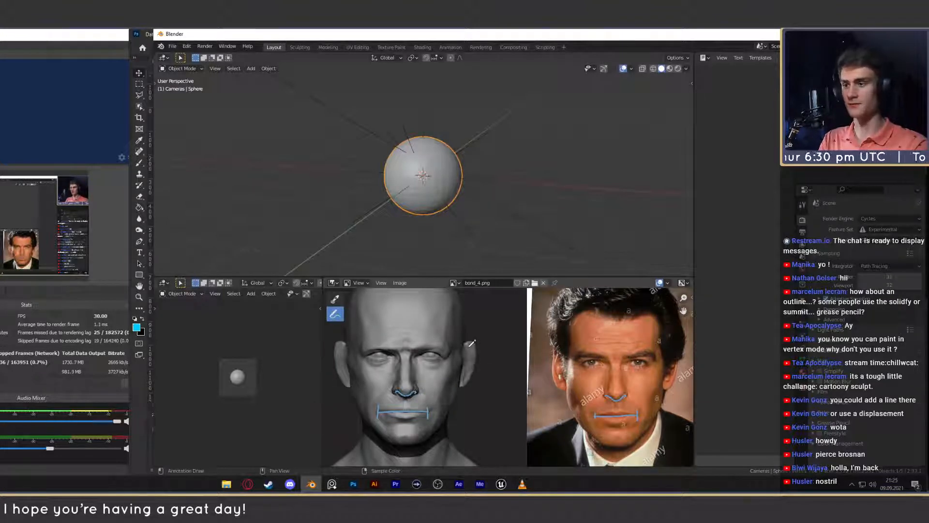
{"action": "left_click_drag", "start_coordinate": [464, 341], "coordinate": [464, 384]}
{"action": "mouse_move", "coordinate": [353, 354]}
{"action": "left_mouse_down"}
{"action": "mouse_move", "coordinate": [336, 382]}
{"action": "mouse_move", "coordinate": [355, 359]}
{"action": "left_mouse_up"}
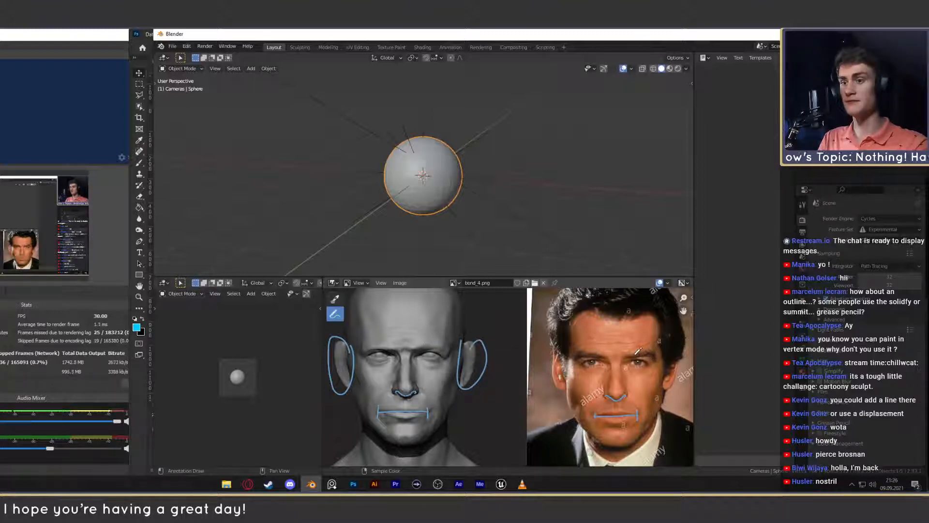
{"action": "key", "text": "ctrl+z"}
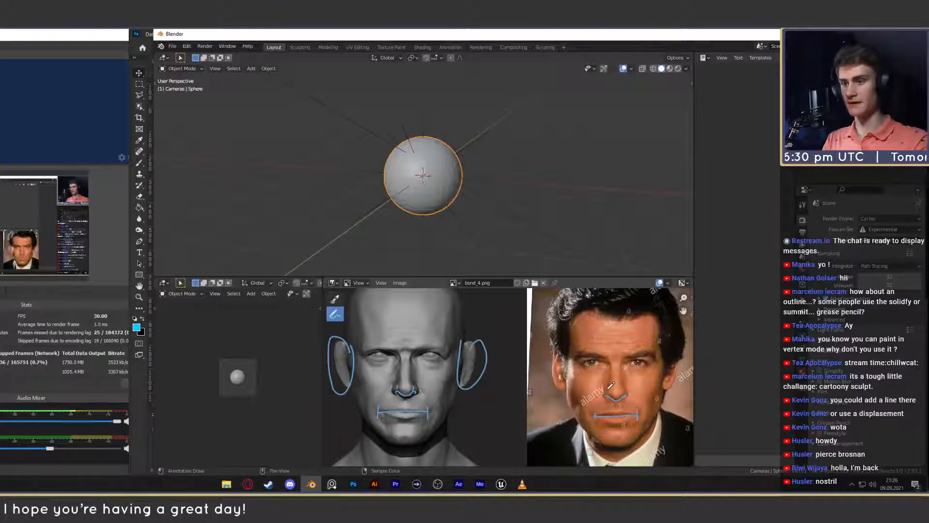
- Trace the nostril wings, the sides and the underside of the nose tip on the reference photo with freehand annotation lines
{"action": "scroll", "coordinate": [609, 396], "scroll_direction": "up", "scroll_amount": 1}
{"action": "scroll", "coordinate": [610, 397], "scroll_direction": "up", "scroll_amount": 6}
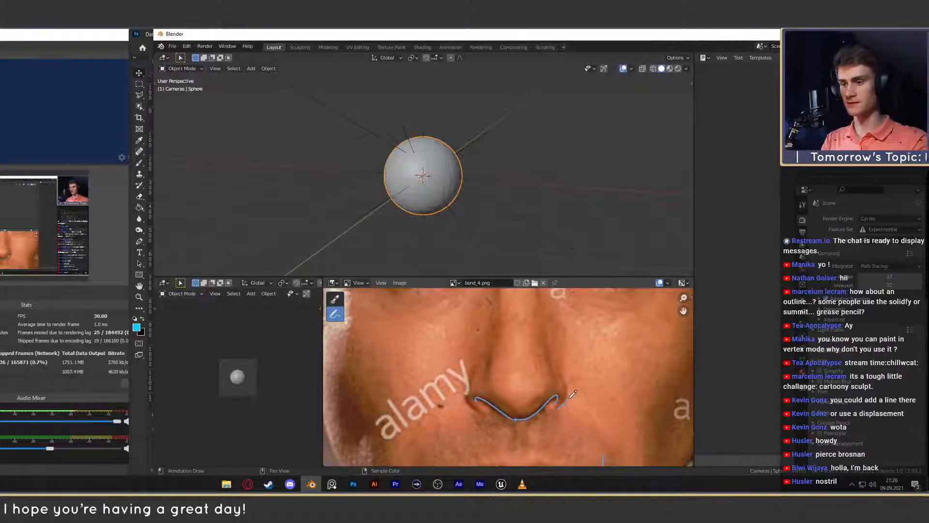
{"action": "left_click_drag", "start_coordinate": [565, 412], "coordinate": [560, 364]}
{"action": "mouse_move", "coordinate": [480, 416]}
{"action": "left_mouse_down"}
{"action": "mouse_move", "coordinate": [466, 387]}
{"action": "mouse_move", "coordinate": [495, 344]}
{"action": "left_mouse_up"}
{"action": "left_click_drag", "start_coordinate": [554, 371], "coordinate": [541, 337]}
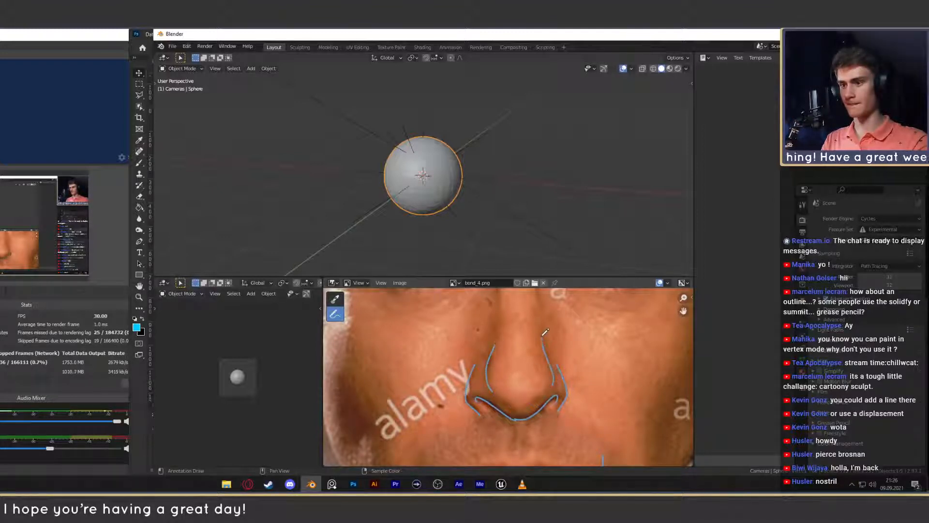
{"action": "left_click_drag", "start_coordinate": [546, 392], "coordinate": [530, 402]}
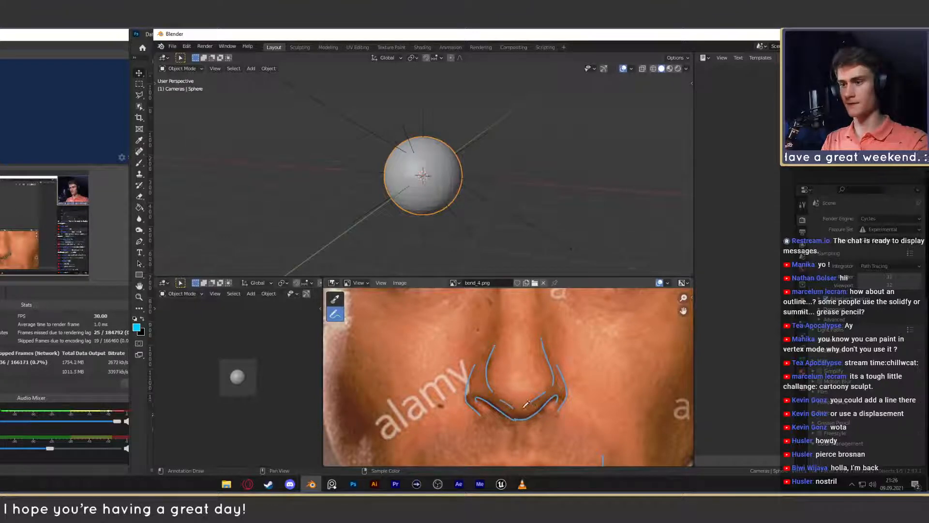
- Erase the two short annotation strokes beside the nose tip on the sculpted head
{"action": "scroll", "coordinate": [532, 396], "scroll_direction": "down", "scroll_amount": 5}
{"action": "middle_click_drag", "start_coordinate": [450, 398], "coordinate": [592, 399], "text": "shift"}
{"action": "scroll", "coordinate": [402, 380], "scroll_direction": "up", "scroll_amount": 7}
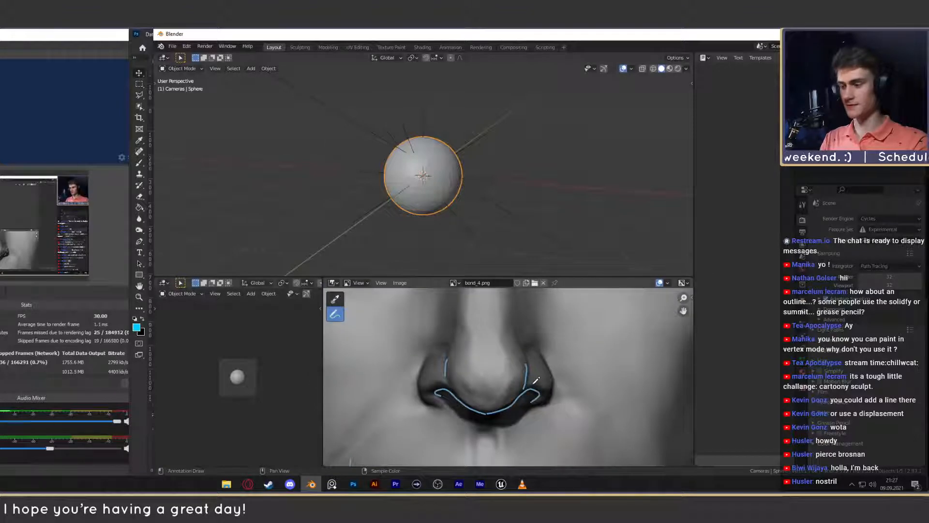
{"action": "left_click", "coordinate": [335, 314]}
{"action": "left_click", "coordinate": [369, 367]}
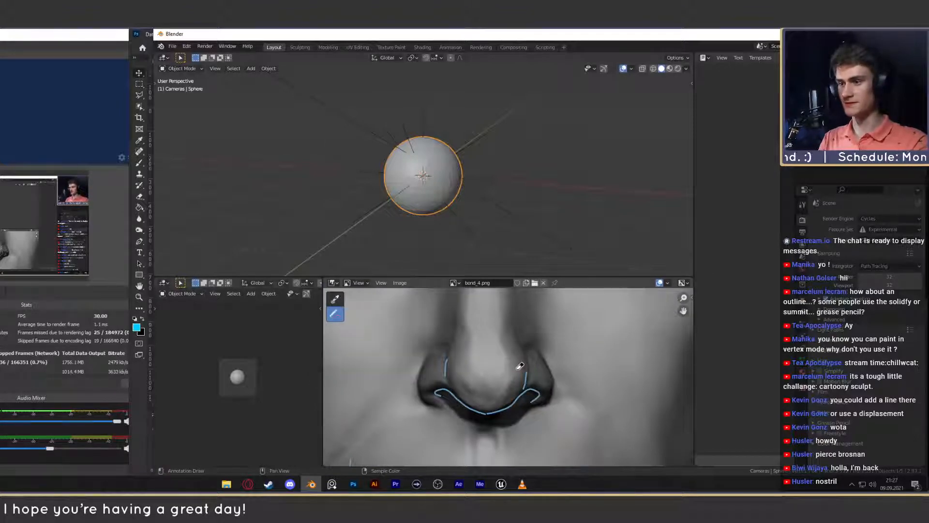
{"action": "left_click_drag", "start_coordinate": [520, 367], "coordinate": [523, 378]}
{"action": "left_click_drag", "start_coordinate": [455, 365], "coordinate": [448, 374]}
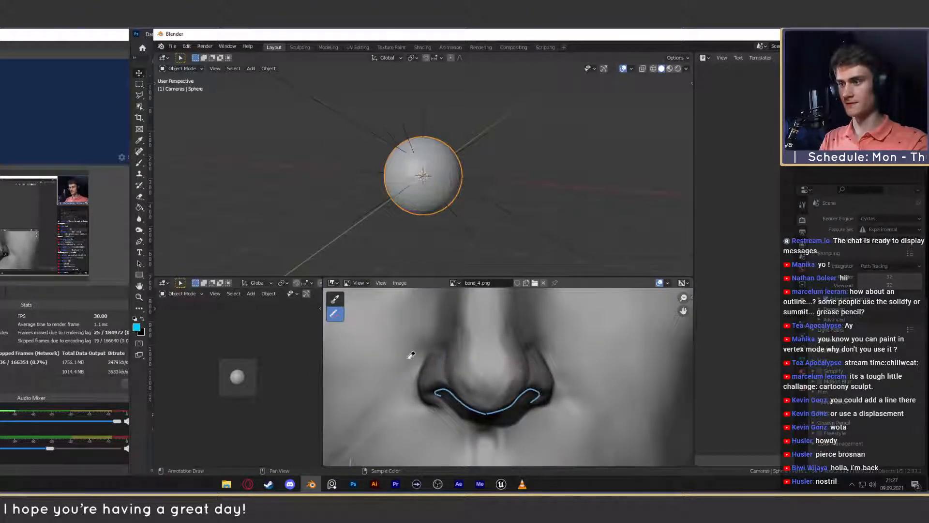
- Trace the sides, tip and both nostril wings of the sculpted head's nose with freehand annotation lines
{"action": "left_click", "coordinate": [335, 314]}
{"action": "left_click", "coordinate": [360, 314]}
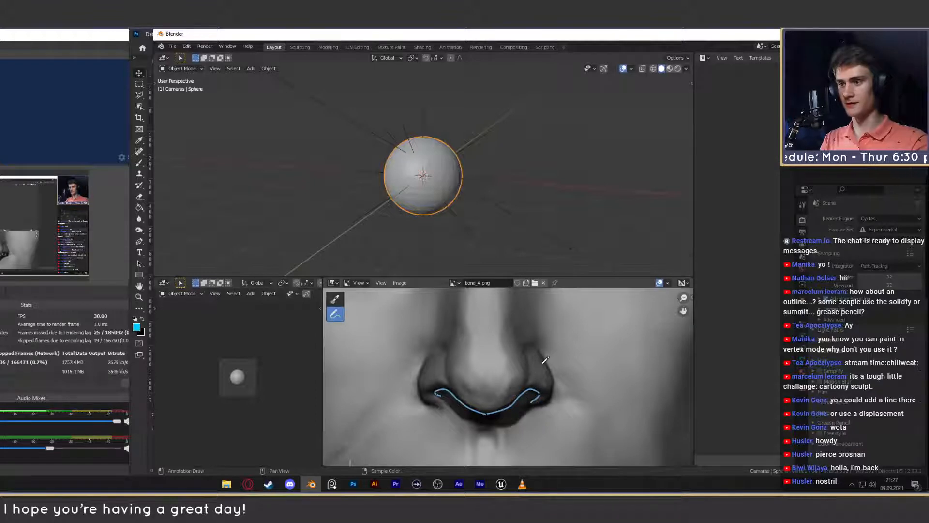
{"action": "middle_click_drag", "start_coordinate": [542, 364], "coordinate": [537, 378]}
{"action": "mouse_move", "coordinate": [522, 397]}
{"action": "left_mouse_down"}
{"action": "mouse_move", "coordinate": [526, 375]}
{"action": "mouse_move", "coordinate": [512, 332]}
{"action": "left_mouse_up"}
{"action": "mouse_move", "coordinate": [452, 403]}
{"action": "left_mouse_down"}
{"action": "mouse_move", "coordinate": [442, 354]}
{"action": "mouse_move", "coordinate": [452, 328]}
{"action": "left_mouse_up"}
{"action": "left_click_drag", "start_coordinate": [463, 401], "coordinate": [453, 386]}
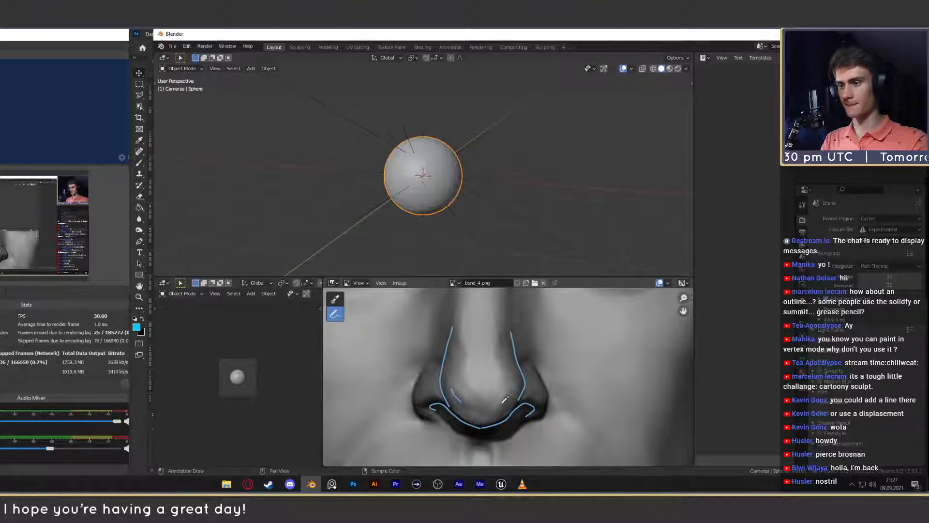
{"action": "left_click_drag", "start_coordinate": [530, 417], "coordinate": [551, 393]}
{"action": "left_click_drag", "start_coordinate": [534, 356], "coordinate": [520, 355]}
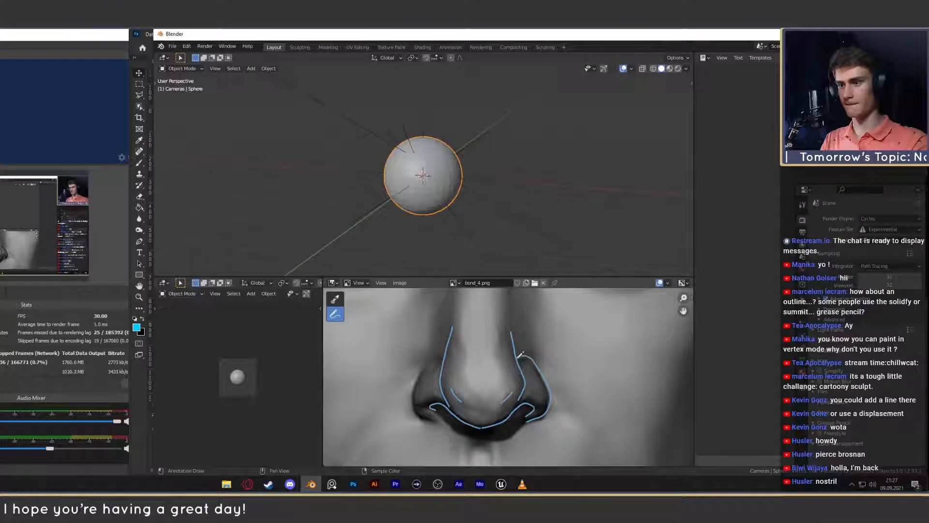
{"action": "mouse_move", "coordinate": [434, 416]}
{"action": "left_mouse_down"}
{"action": "mouse_move", "coordinate": [416, 400]}
{"action": "mouse_move", "coordinate": [424, 370]}
{"action": "left_mouse_up"}
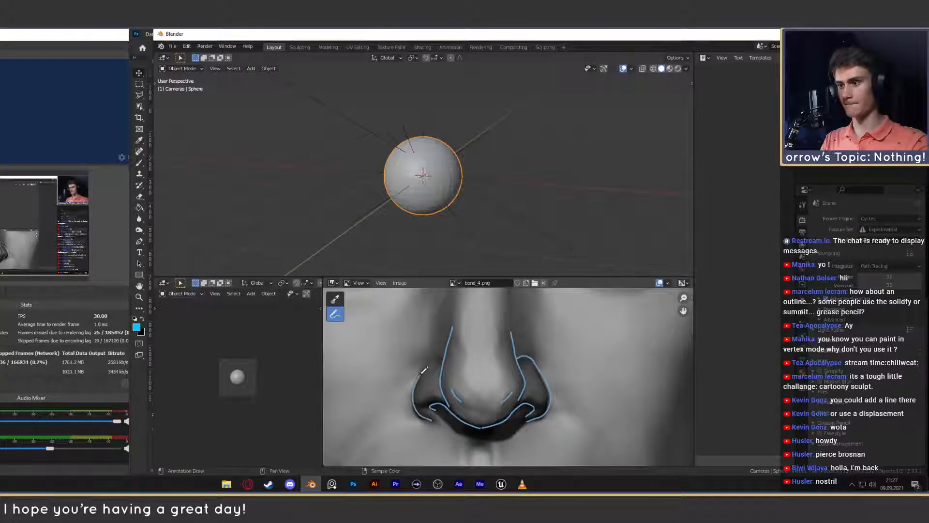
- Compare the annotated nose shape, mouth width and ears of the sculpted head with the reference photo
{"action": "scroll", "coordinate": [503, 380], "scroll_direction": "down", "scroll_amount": 6}
{"action": "middle_click_drag", "start_coordinate": [625, 382], "coordinate": [482, 373]}
{"action": "scroll", "coordinate": [502, 378], "scroll_direction": "down", "scroll_amount": 2}
{"action": "scroll", "coordinate": [480, 374], "scroll_direction": "up", "scroll_amount": 1}
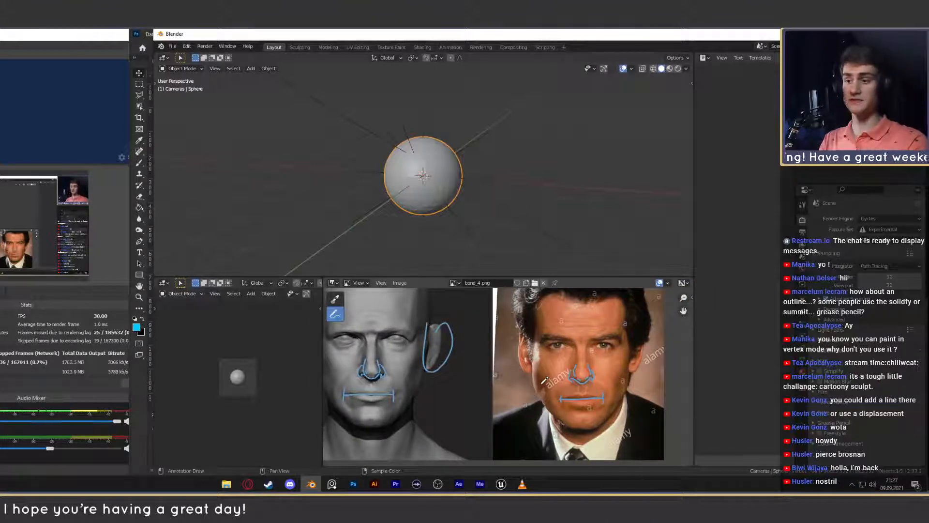
{"action": "scroll", "coordinate": [555, 391], "scroll_direction": "up", "scroll_amount": 1}
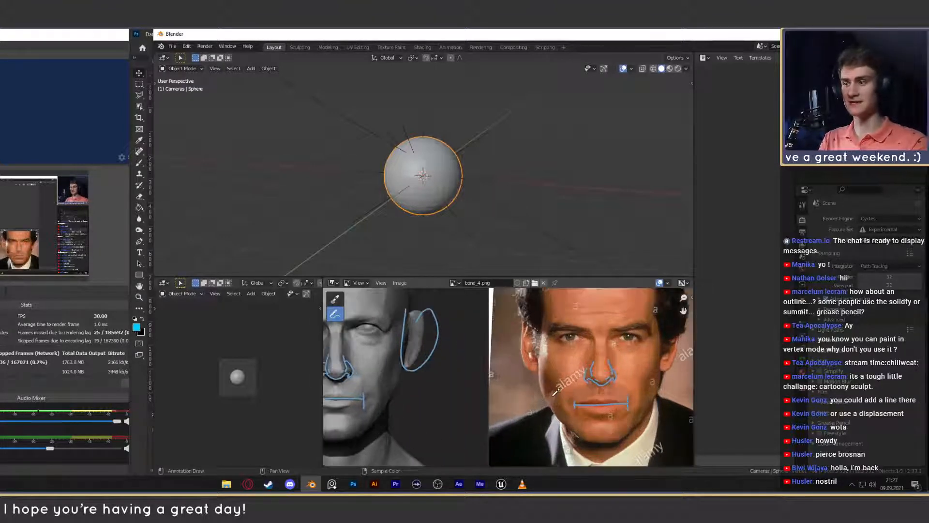
{"action": "middle_click_drag", "start_coordinate": [555, 391], "coordinate": [590, 386]}
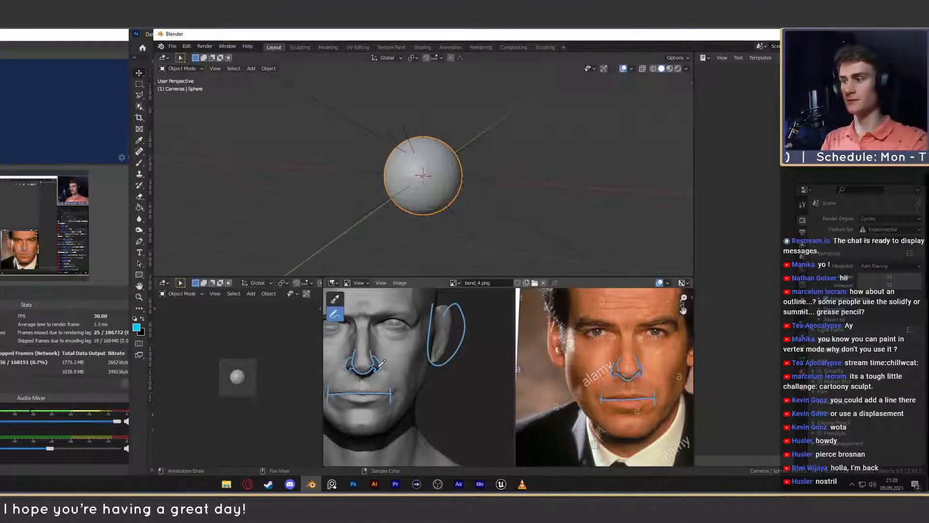
{"action": "scroll", "coordinate": [382, 363], "scroll_direction": "up", "scroll_amount": 2}
{"action": "mouse_move", "coordinate": [382, 363]}
{"action": "middle_mouse_down"}
{"action": "mouse_move", "coordinate": [686, 366]}
{"action": "mouse_move", "coordinate": [398, 366]}
{"action": "mouse_move", "coordinate": [504, 361]}
{"action": "mouse_move", "coordinate": [472, 371]}
{"action": "middle_mouse_up"}
{"action": "scroll", "coordinate": [522, 366], "scroll_direction": "down", "scroll_amount": 2}
{"action": "scroll", "coordinate": [521, 365], "scroll_direction": "up", "scroll_amount": 2}
{"action": "scroll", "coordinate": [506, 360], "scroll_direction": "down", "scroll_amount": 4}
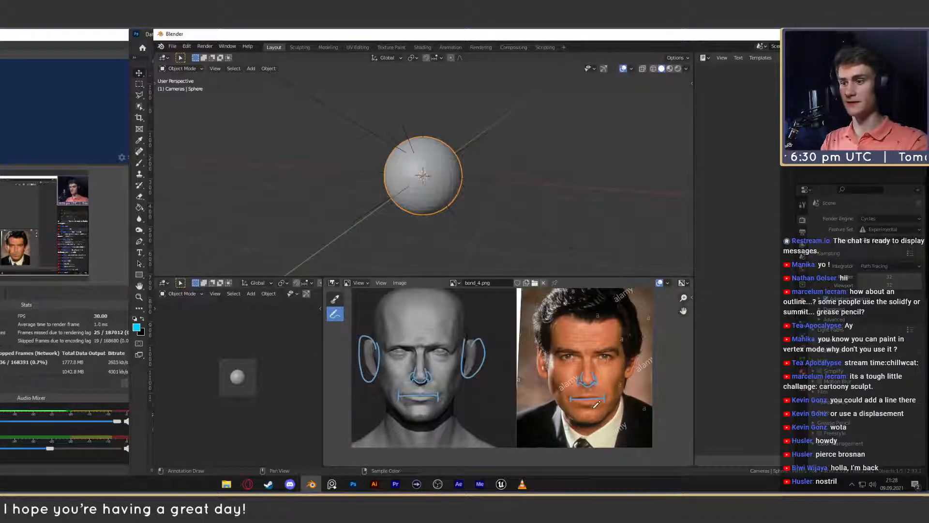
- Circle the area just below the mouth corner on the sculpted head with a freehand annotation
{"action": "scroll", "coordinate": [596, 404], "scroll_direction": "up", "scroll_amount": 2}
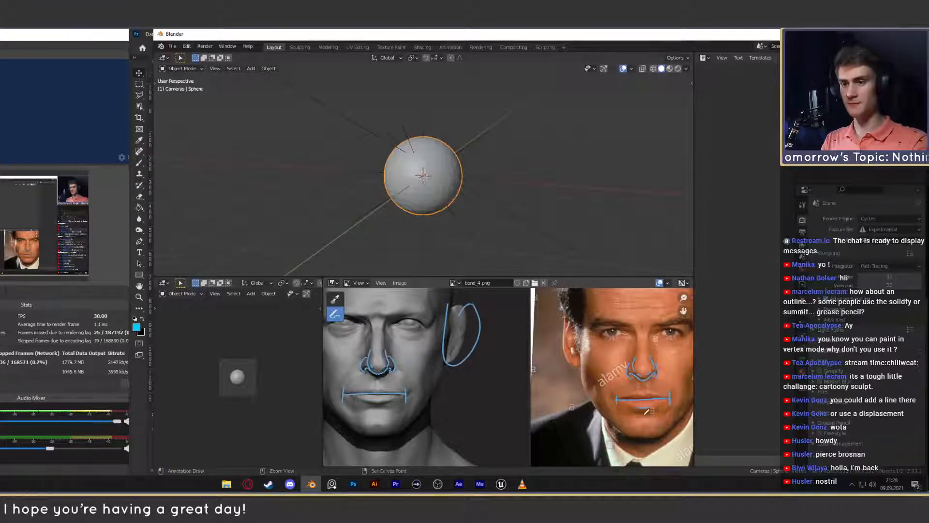
{"action": "scroll", "coordinate": [348, 402], "scroll_direction": "up", "scroll_amount": 3}
{"action": "middle_click_drag", "start_coordinate": [348, 403], "coordinate": [592, 384], "text": "shift"}
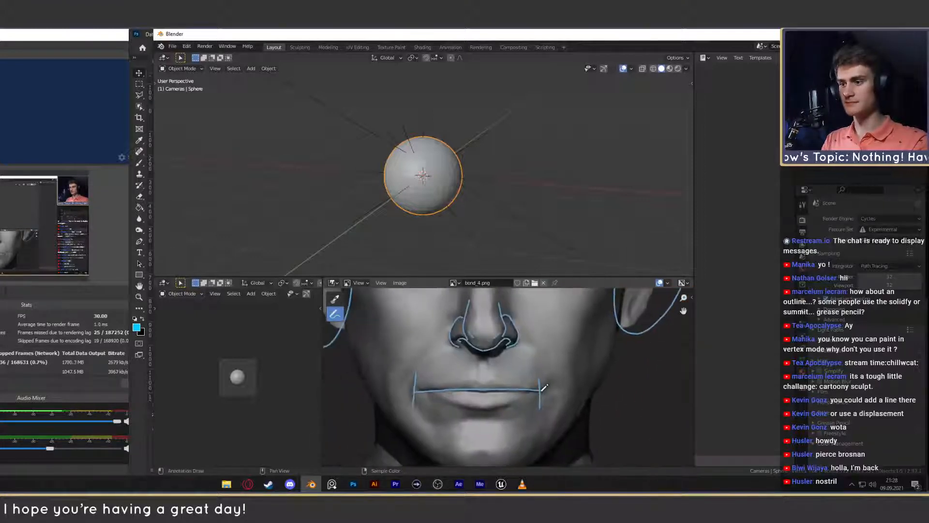
{"action": "scroll", "coordinate": [450, 409], "scroll_direction": "up", "scroll_amount": 2}
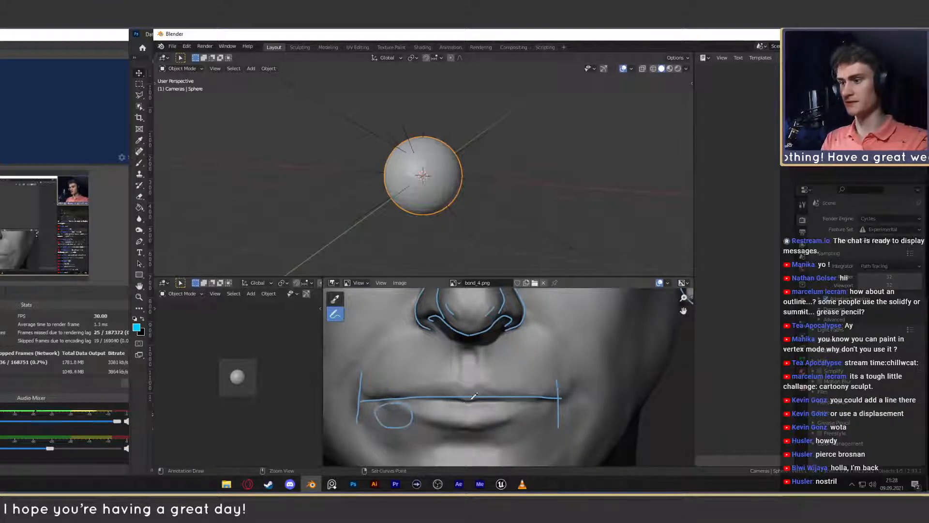
- Mark the lower edge of the bottom lip on the reference photo with a short line and undo the extra strokes toward the mouth corners
{"action": "scroll", "coordinate": [585, 378], "scroll_direction": "down", "scroll_amount": 4}
{"action": "mouse_move", "coordinate": [584, 378]}
{"action": "middle_mouse_down"}
{"action": "mouse_move", "coordinate": [365, 380]}
{"action": "mouse_move", "coordinate": [334, 394]}
{"action": "middle_mouse_up"}
{"action": "scroll", "coordinate": [407, 411], "scroll_direction": "up", "scroll_amount": 3}
{"action": "middle_click_drag", "start_coordinate": [407, 412], "coordinate": [492, 405]}
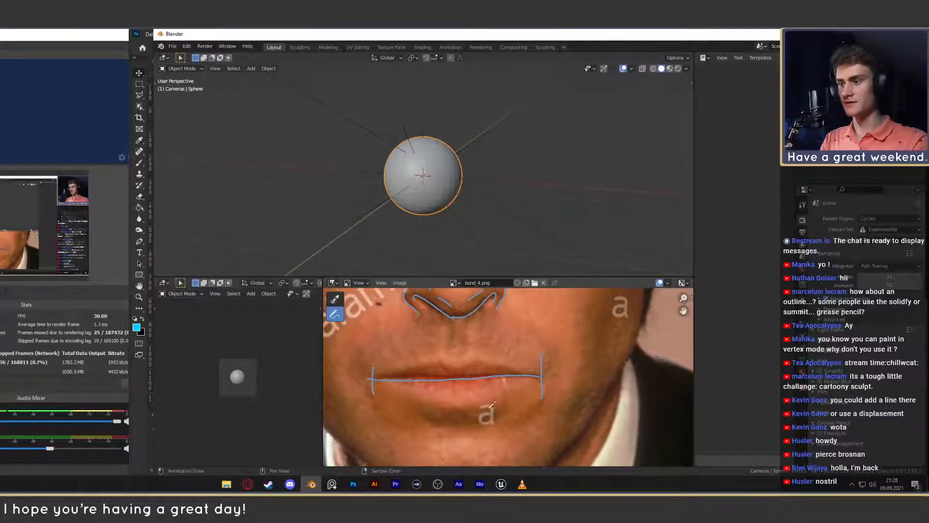
{"action": "left_click_drag", "start_coordinate": [440, 404], "coordinate": [479, 400]}
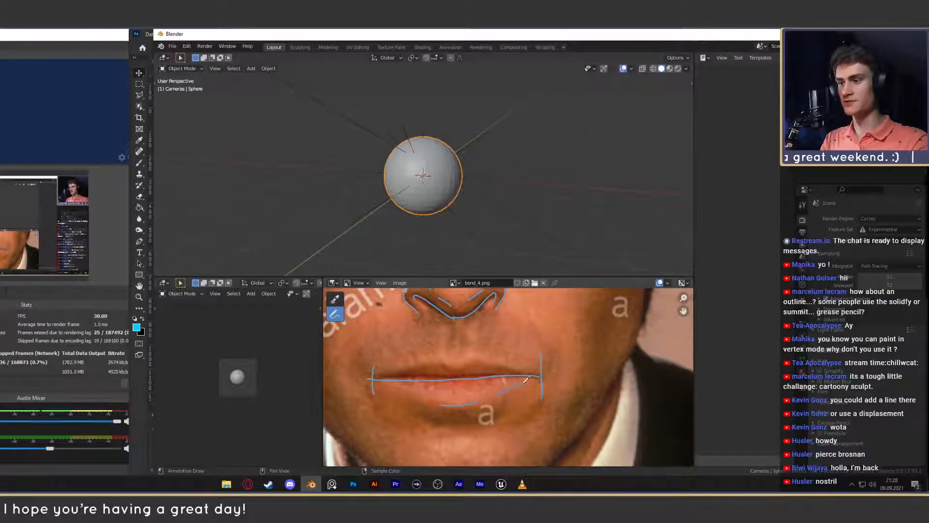
{"action": "key", "text": "ctrl+z"}
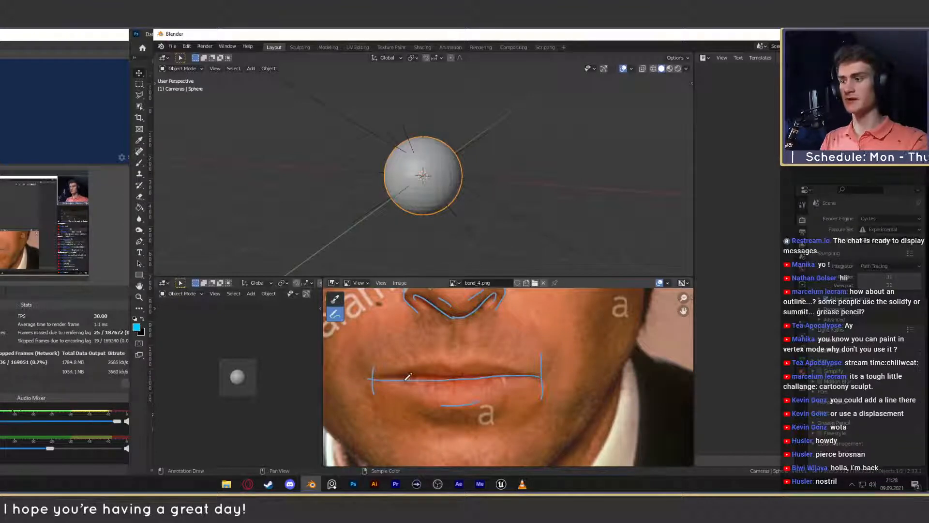
{"action": "left_click_drag", "start_coordinate": [398, 394], "coordinate": [405, 383]}
{"action": "key", "text": "ctrl+z"}
- Scribble over the area below the mouth corner on the sculpted head to highlight it, and undo the scribble
{"action": "scroll", "coordinate": [411, 385], "scroll_direction": "down", "scroll_amount": 5}
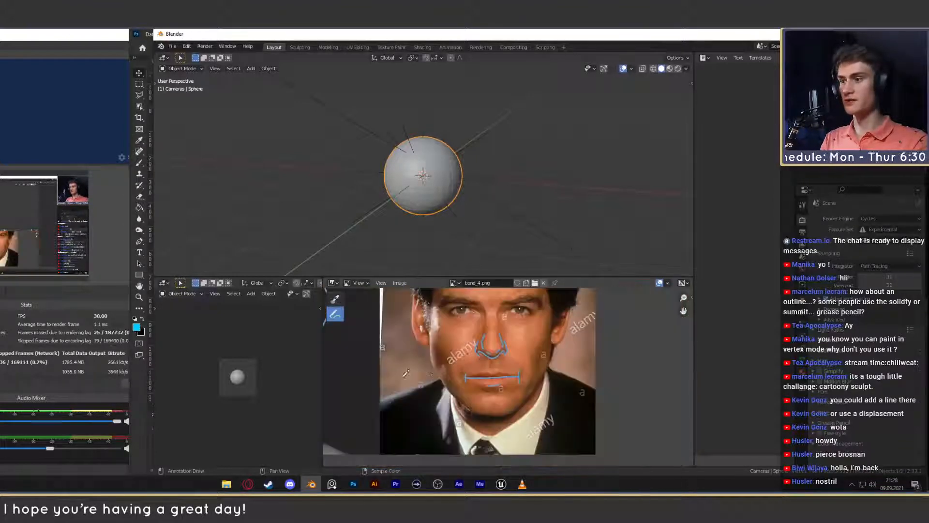
{"action": "middle_click_drag", "start_coordinate": [387, 385], "coordinate": [600, 380]}
{"action": "scroll", "coordinate": [435, 368], "scroll_direction": "up", "scroll_amount": 7}
{"action": "middle_click_drag", "start_coordinate": [517, 398], "coordinate": [489, 379]}
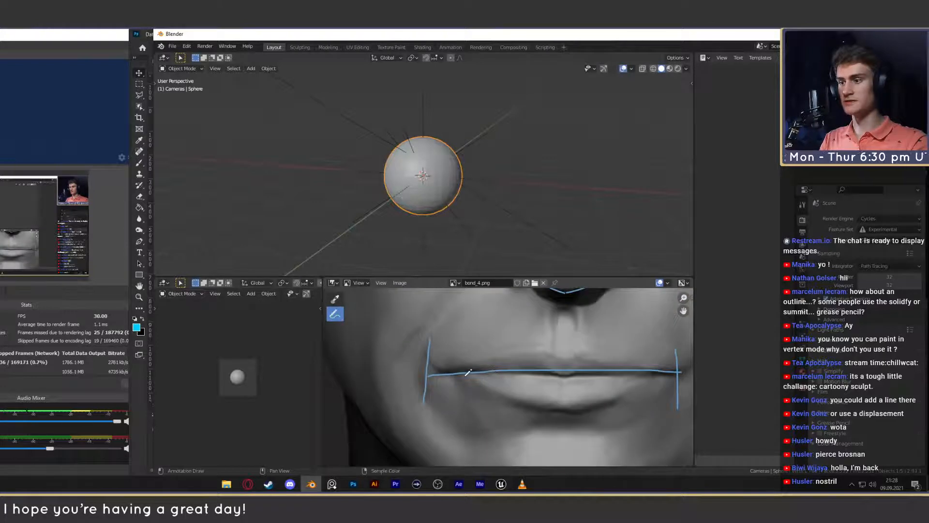
{"action": "left_click_drag", "start_coordinate": [480, 378], "coordinate": [500, 388]}
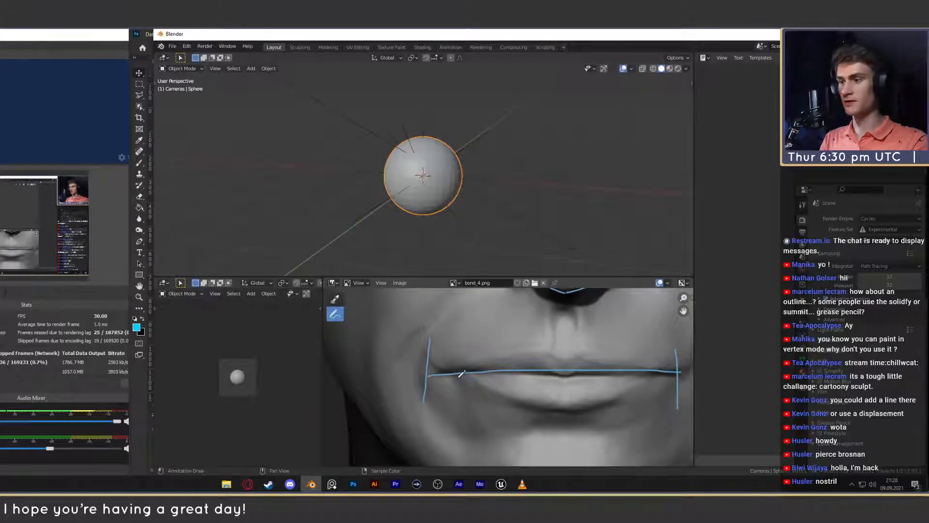
{"action": "key", "text": "ctrl+z"}
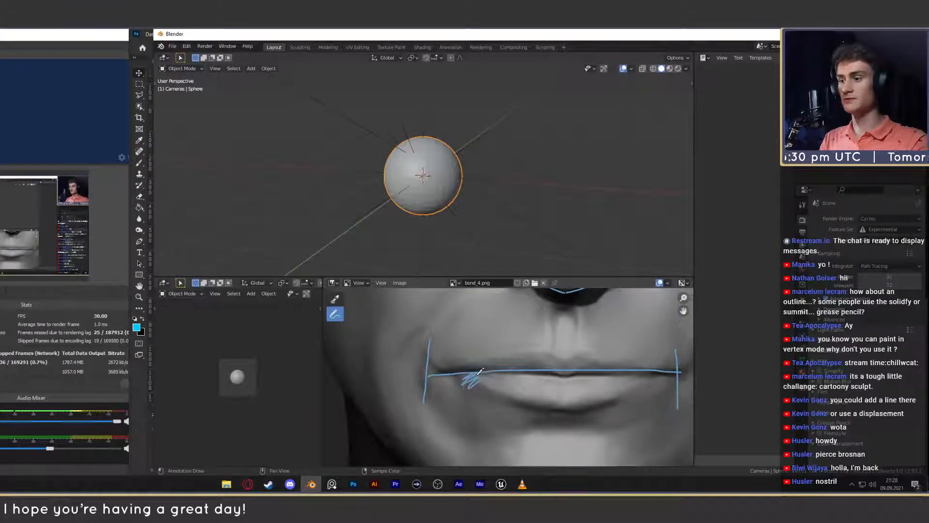
- Trace the contour beneath the lower lip up toward the mouth corner on the reference photo with a freehand annotation line
{"action": "scroll", "coordinate": [490, 362], "scroll_direction": "down", "scroll_amount": 6}
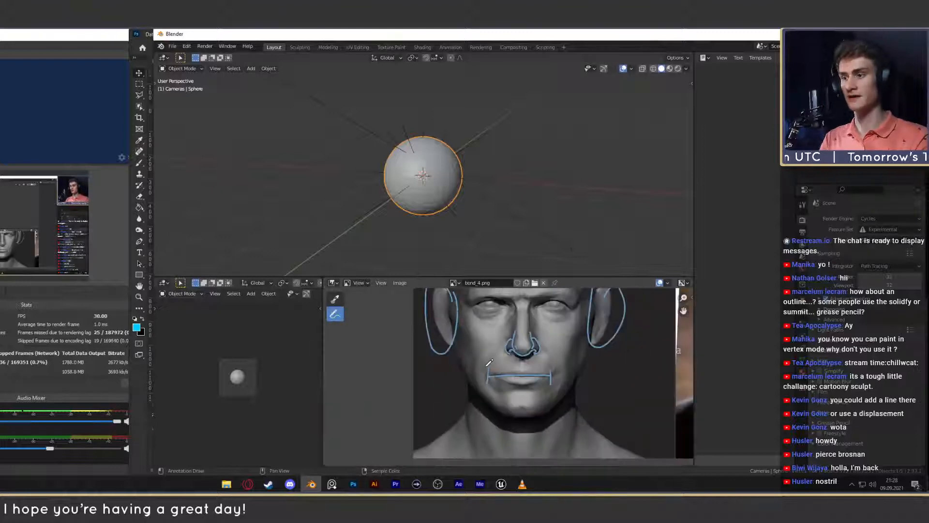
{"action": "scroll", "coordinate": [490, 362], "scroll_direction": "down", "scroll_amount": 3}
{"action": "middle_click_drag", "start_coordinate": [586, 379], "coordinate": [458, 348]}
{"action": "scroll", "coordinate": [459, 349], "scroll_direction": "up", "scroll_amount": 2}
{"action": "scroll", "coordinate": [527, 358], "scroll_direction": "up", "scroll_amount": 2}
{"action": "middle_click_drag", "start_coordinate": [527, 357], "coordinate": [538, 390]}
{"action": "scroll", "coordinate": [600, 373], "scroll_direction": "up", "scroll_amount": 3}
{"action": "middle_click_drag", "start_coordinate": [600, 370], "coordinate": [545, 375]}
{"action": "left_click_drag", "start_coordinate": [532, 376], "coordinate": [620, 357]}
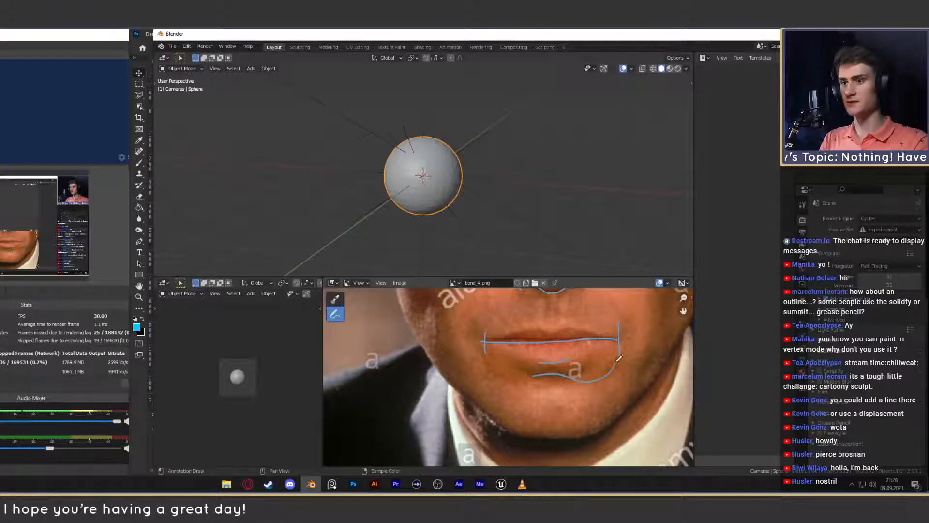
- Complete the contour beneath the lower lip to the other mouth corner on the reference photo and hatch the areas below both corners
{"action": "mouse_move", "coordinate": [536, 373]}
{"action": "left_mouse_down"}
{"action": "mouse_move", "coordinate": [501, 376]}
{"action": "mouse_move", "coordinate": [485, 340]}
{"action": "left_mouse_up"}
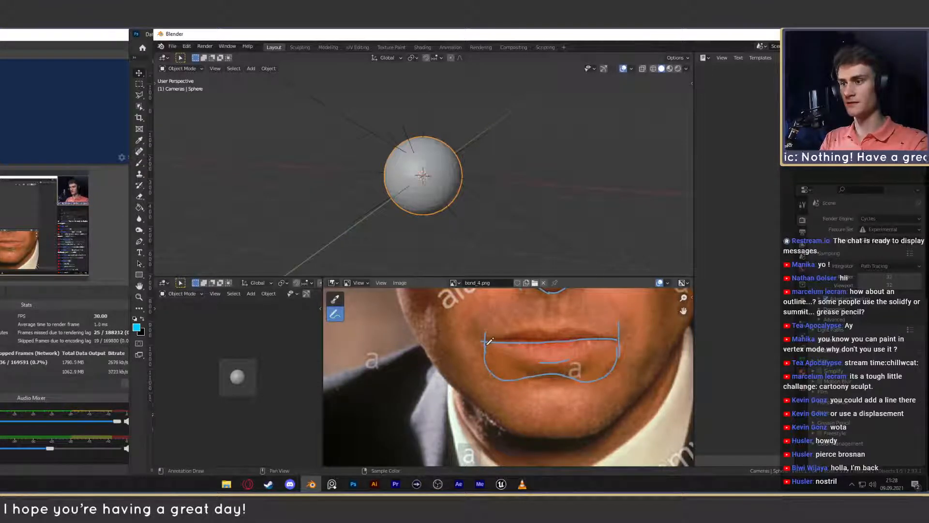
{"action": "mouse_move", "coordinate": [617, 347]}
{"action": "left_mouse_down"}
{"action": "mouse_move", "coordinate": [613, 372]}
{"action": "mouse_move", "coordinate": [580, 381]}
{"action": "mouse_move", "coordinate": [611, 368]}
{"action": "left_mouse_up"}
{"action": "left_click_drag", "start_coordinate": [612, 353], "coordinate": [619, 361]}
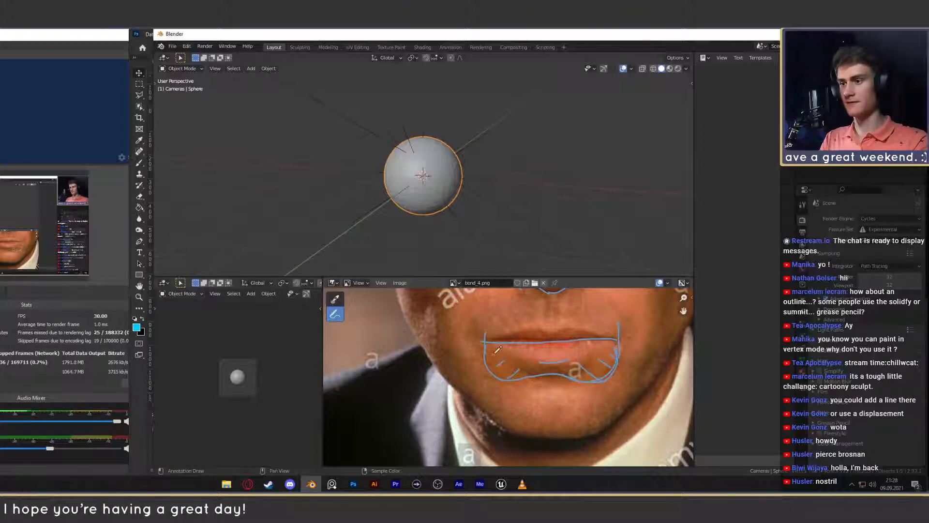
{"action": "middle_click_drag", "start_coordinate": [491, 362], "coordinate": [680, 379], "text": "shift"}
{"action": "middle_click_drag", "start_coordinate": [533, 370], "coordinate": [689, 369], "text": "shift"}
{"action": "middle_click_drag", "start_coordinate": [325, 367], "coordinate": [567, 354], "text": "shift"}
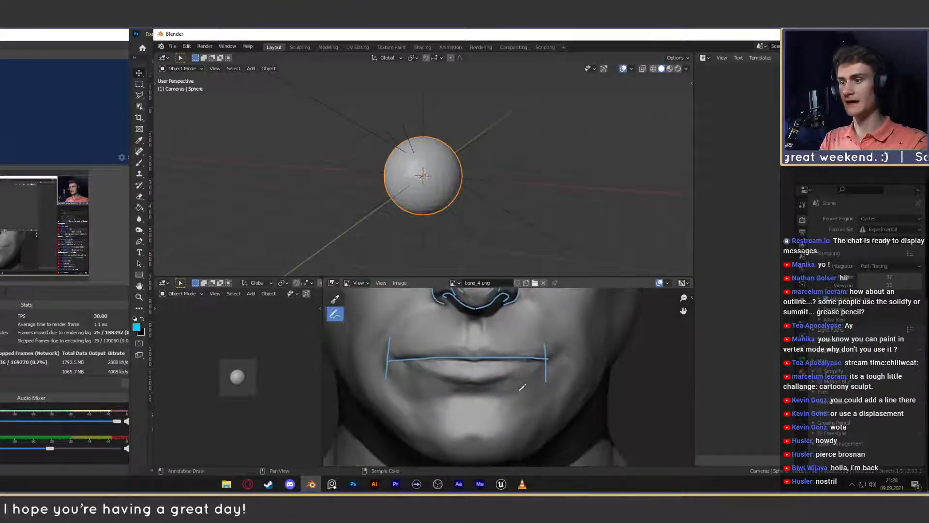
{"action": "scroll", "coordinate": [517, 388], "scroll_direction": "up", "scroll_amount": 1}
{"action": "middle_click_drag", "start_coordinate": [491, 373], "coordinate": [510, 371], "text": "shift"}
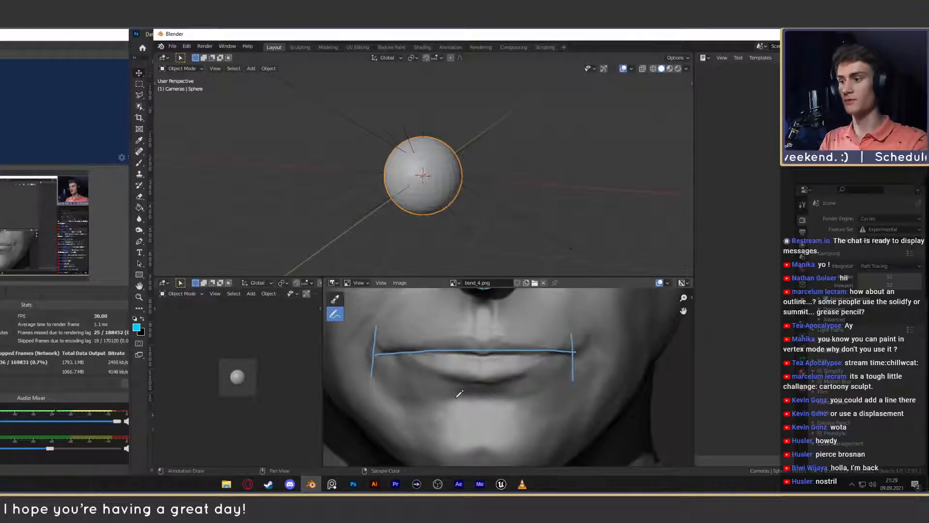
{"action": "left_click_drag", "start_coordinate": [457, 395], "coordinate": [499, 388]}
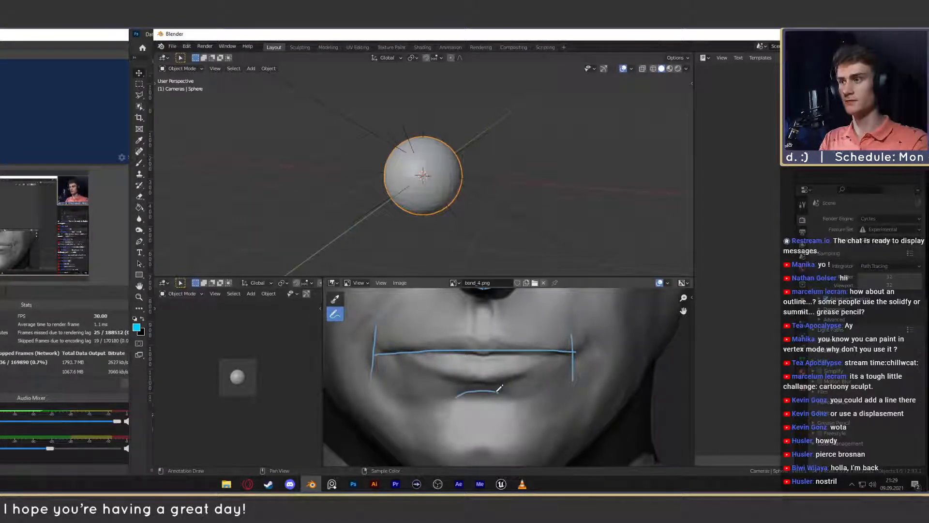
{"action": "mouse_move", "coordinate": [512, 392]}
{"action": "left_mouse_down"}
{"action": "mouse_move", "coordinate": [546, 401]}
{"action": "mouse_move", "coordinate": [566, 382]}
{"action": "mouse_move", "coordinate": [570, 358]}
{"action": "mouse_move", "coordinate": [532, 393]}
{"action": "mouse_move", "coordinate": [546, 393]}
{"action": "left_mouse_up"}
{"action": "left_click_drag", "start_coordinate": [542, 372], "coordinate": [558, 383]}
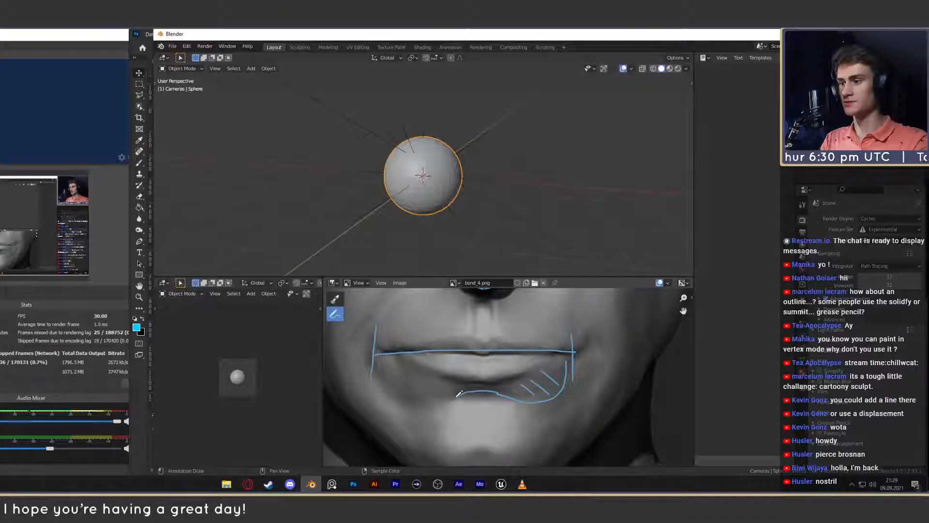
{"action": "key", "text": "ctrl+z"}
{"action": "key", "text": "ctrl+z"}
{"action": "key", "text": "ctrl+z"}
{"action": "key", "text": "ctrl+z"}
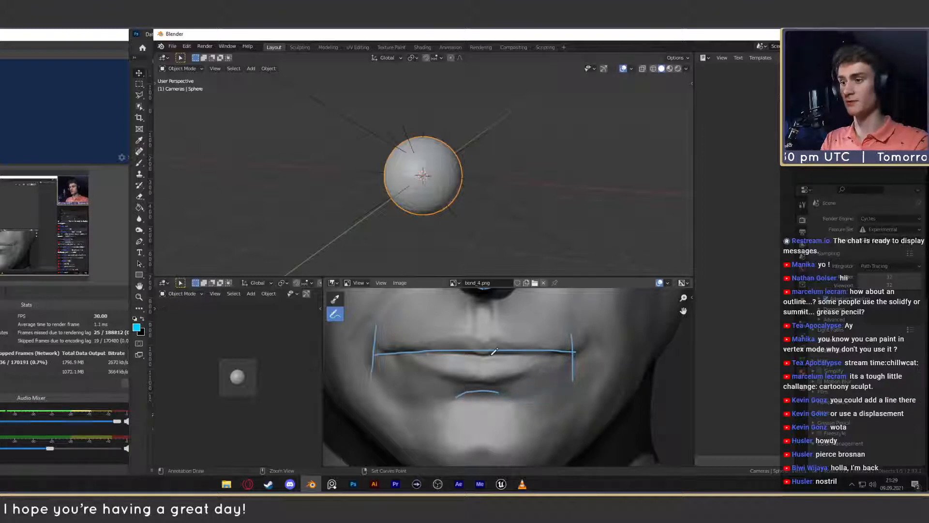
- Trace the contour beneath the lower lip up to both mouth corners on the sculpted head and hatch the areas inside it
{"action": "scroll", "coordinate": [496, 354], "scroll_direction": "down", "scroll_amount": 8}
{"action": "scroll", "coordinate": [571, 369], "scroll_direction": "up", "scroll_amount": 3}
{"action": "middle_click_drag", "start_coordinate": [552, 371], "coordinate": [494, 381]}
{"action": "scroll", "coordinate": [497, 377], "scroll_direction": "up", "scroll_amount": 6}
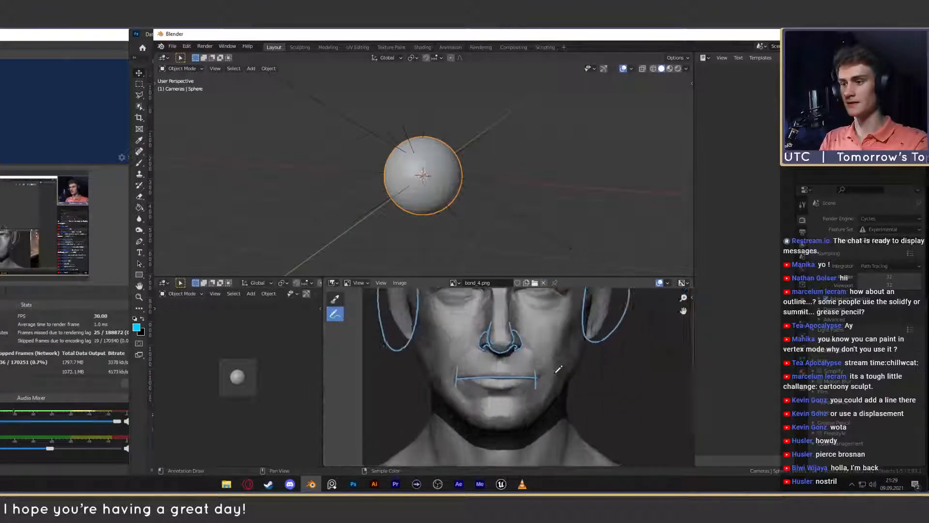
{"action": "mouse_move", "coordinate": [491, 418]}
{"action": "left_mouse_down"}
{"action": "mouse_move", "coordinate": [557, 426]}
{"action": "mouse_move", "coordinate": [576, 389]}
{"action": "left_mouse_up"}
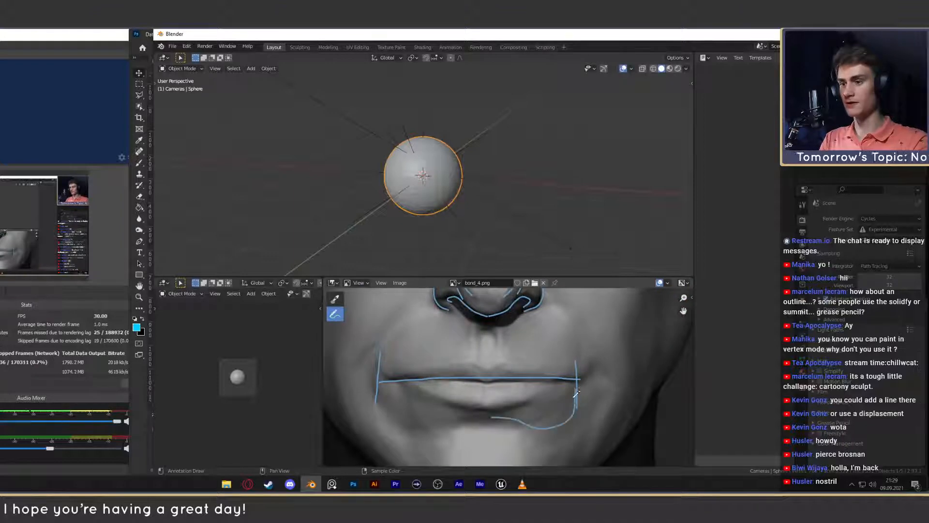
{"action": "mouse_move", "coordinate": [530, 409]}
{"action": "left_mouse_down"}
{"action": "mouse_move", "coordinate": [564, 423]}
{"action": "mouse_move", "coordinate": [565, 406]}
{"action": "left_mouse_up"}
{"action": "left_click_drag", "start_coordinate": [557, 392], "coordinate": [571, 408]}
{"action": "mouse_move", "coordinate": [485, 419]}
{"action": "left_mouse_down"}
{"action": "mouse_move", "coordinate": [393, 430]}
{"action": "mouse_move", "coordinate": [395, 393]}
{"action": "mouse_move", "coordinate": [391, 416]}
{"action": "left_mouse_up"}
{"action": "mouse_move", "coordinate": [414, 403]}
{"action": "left_mouse_down"}
{"action": "mouse_move", "coordinate": [402, 417]}
{"action": "mouse_move", "coordinate": [419, 421]}
{"action": "left_mouse_up"}
{"action": "left_click_drag", "start_coordinate": [437, 409], "coordinate": [431, 425]}
- Mark the inner and outer corners of the sculpted head's eye nearest the reference photo with short vertical strokes
{"action": "scroll", "coordinate": [471, 400], "scroll_direction": "down", "scroll_amount": 6}
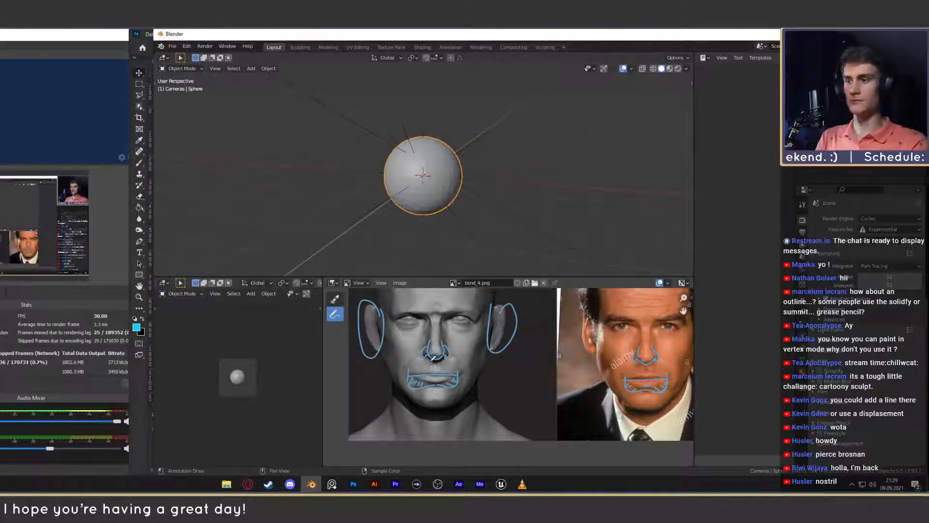
{"action": "scroll", "coordinate": [484, 387], "scroll_direction": "up", "scroll_amount": 5}
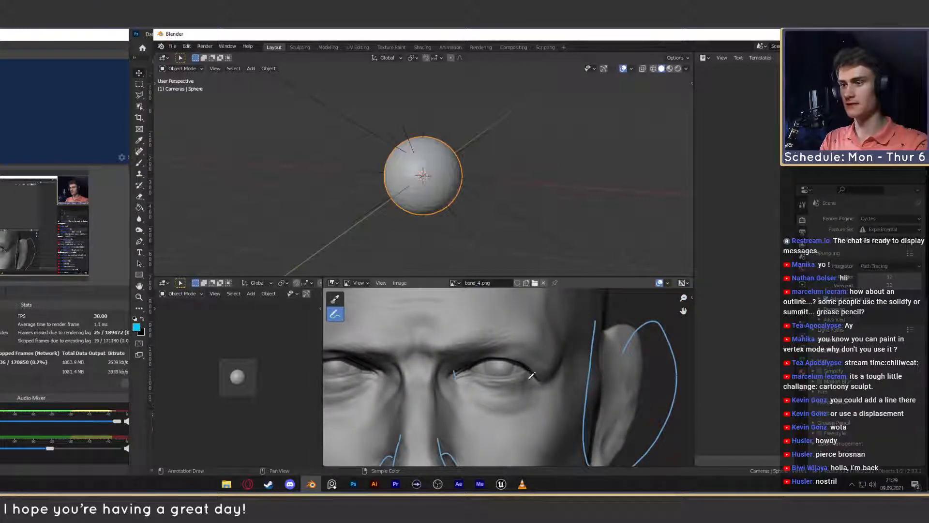
{"action": "left_click_drag", "start_coordinate": [530, 364], "coordinate": [531, 376]}
- Mark the corners of the matching eye on the reference photo and join them along the lower lid, undoing a stray upper-lid stroke
{"action": "scroll", "coordinate": [530, 370], "scroll_direction": "down", "scroll_amount": 4}
{"action": "middle_click_drag", "start_coordinate": [673, 370], "coordinate": [483, 375]}
{"action": "scroll", "coordinate": [482, 375], "scroll_direction": "down", "scroll_amount": 1}
{"action": "scroll", "coordinate": [483, 372], "scroll_direction": "up", "scroll_amount": 5}
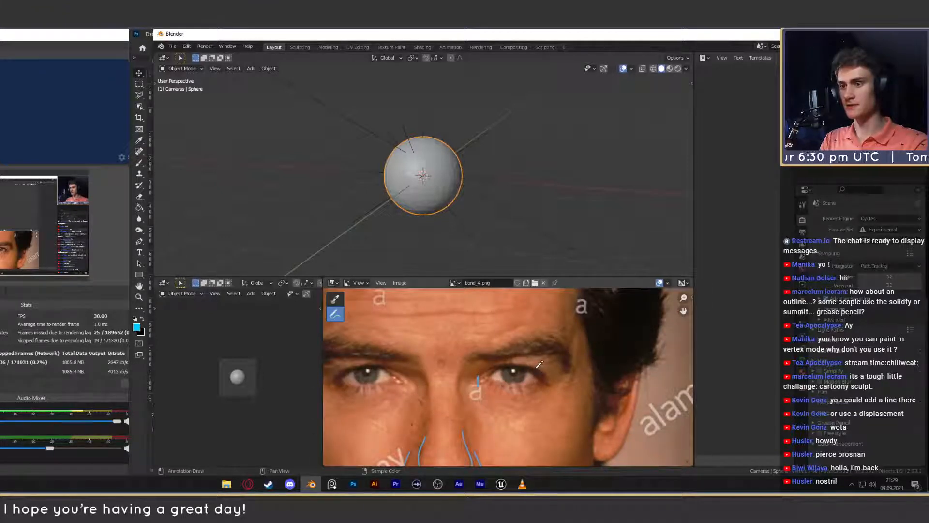
{"action": "scroll", "coordinate": [552, 388], "scroll_direction": "up", "scroll_amount": 1}
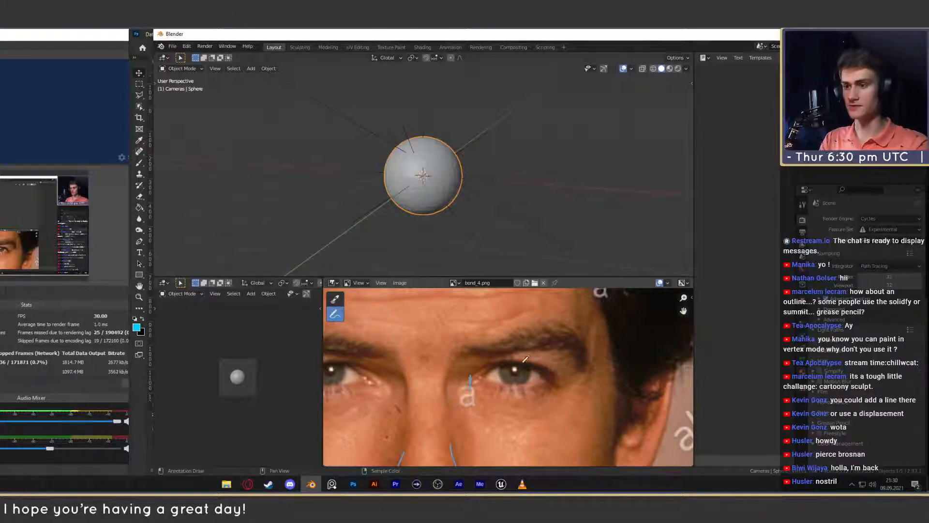
{"action": "left_click_drag", "start_coordinate": [511, 363], "coordinate": [556, 372]}
{"action": "key", "text": "ctrl+z"}
{"action": "key", "text": "ctrl+z"}
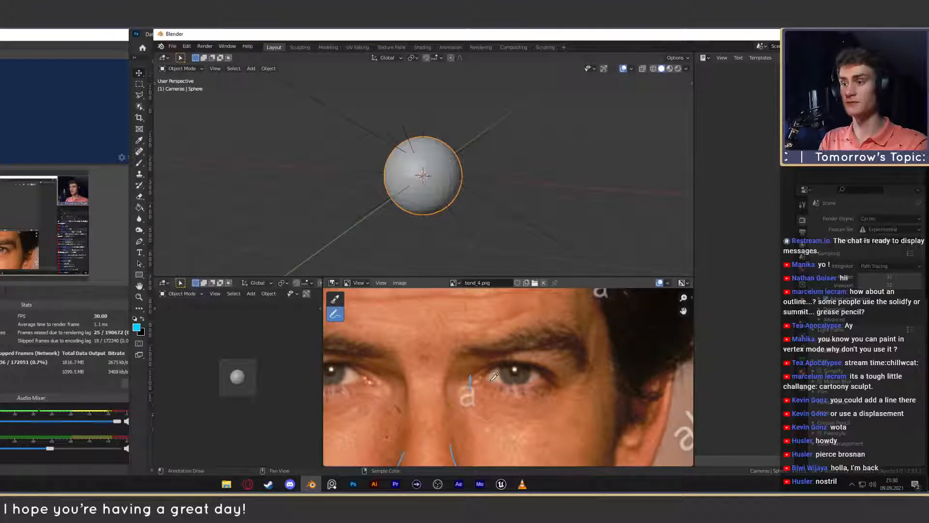
{"action": "left_click_drag", "start_coordinate": [497, 379], "coordinate": [544, 383]}
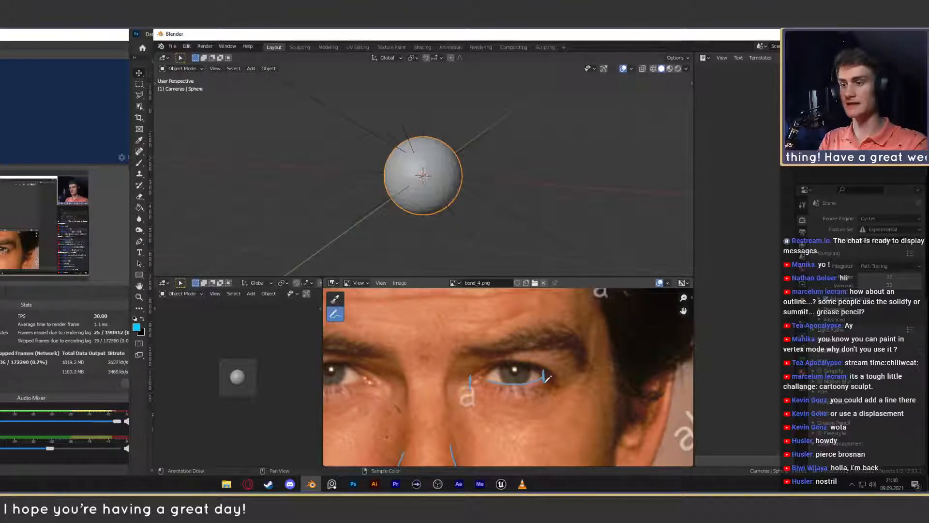
{"action": "scroll", "coordinate": [538, 378], "scroll_direction": "down", "scroll_amount": 5}
{"action": "scroll", "coordinate": [521, 386], "scroll_direction": "up", "scroll_amount": 5}
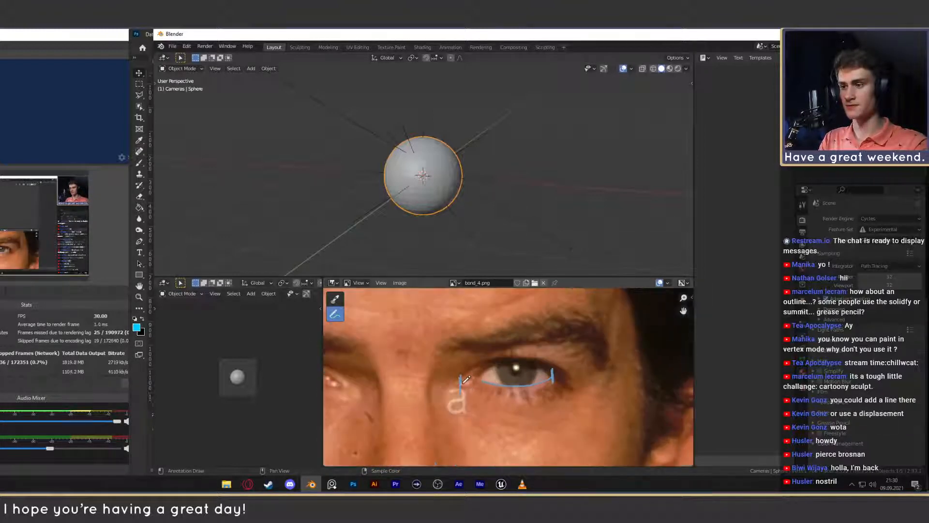
- Connect the inner and outer eye corner marks on the sculpted head with a straight annotation line
{"action": "scroll", "coordinate": [556, 372], "scroll_direction": "down", "scroll_amount": 5}
{"action": "middle_click_drag", "start_coordinate": [570, 390], "coordinate": [678, 385]}
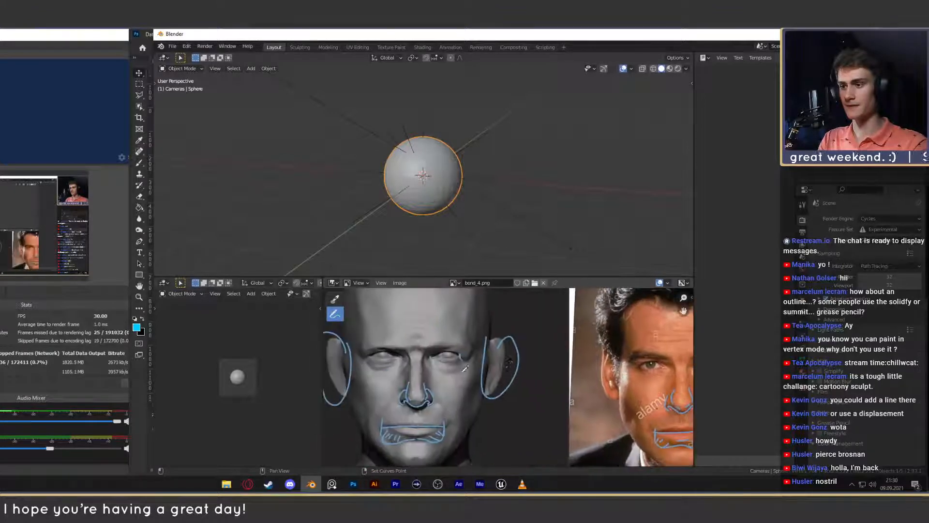
{"action": "scroll", "coordinate": [513, 376], "scroll_direction": "up", "scroll_amount": 5}
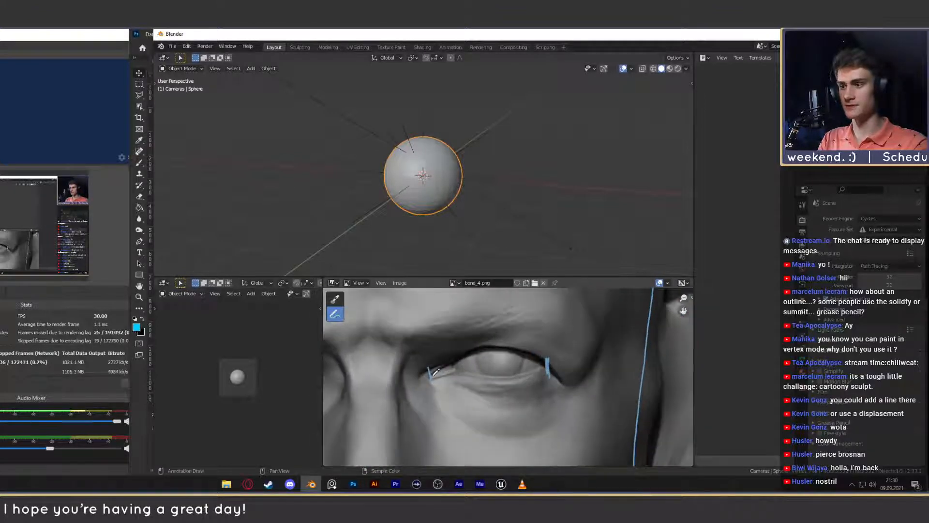
{"action": "left_click_drag", "start_coordinate": [429, 374], "coordinate": [548, 363]}
{"action": "scroll", "coordinate": [417, 369], "scroll_direction": "down", "scroll_amount": 6}
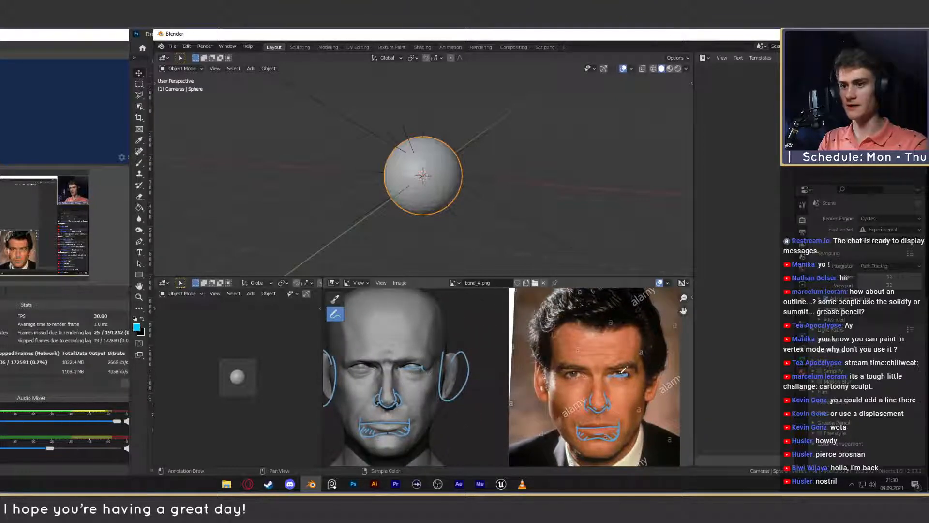
- Mark the upper eyelid of the annotated eye on the reference photo with a short stroke
{"action": "left_click_drag", "start_coordinate": [624, 370], "coordinate": [612, 372]}
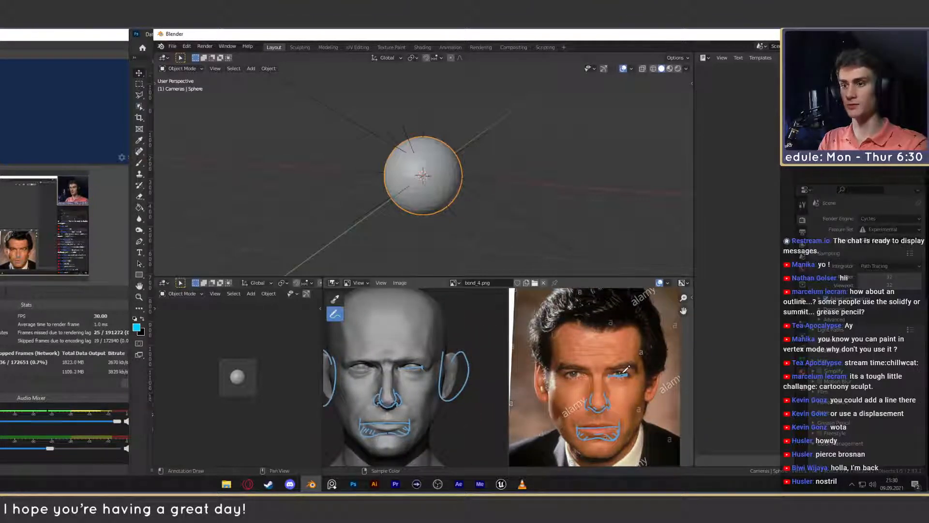
{"action": "mouse_move", "coordinate": [509, 377]}
{"action": "middle_mouse_down", "text": "shift"}
{"action": "mouse_move", "coordinate": [543, 377]}
{"action": "mouse_move", "coordinate": [500, 377]}
{"action": "mouse_move", "coordinate": [559, 383]}
{"action": "mouse_move", "coordinate": [493, 390]}
{"action": "middle_mouse_up", "text": "shift"}
{"action": "scroll", "coordinate": [504, 387], "scroll_direction": "down", "scroll_amount": 1}
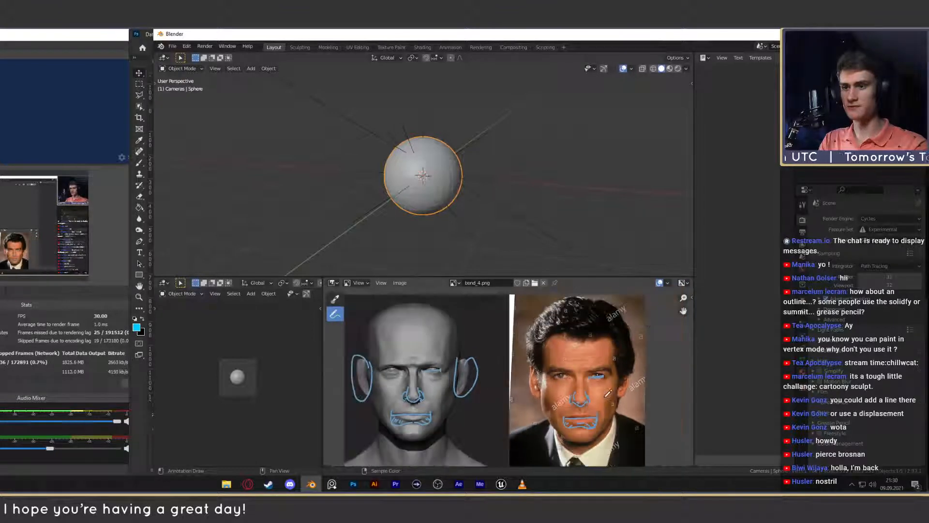
- Draw a short line above the upper eyelid on the sculpted head and undo the loop beside the outer eye corner
{"action": "scroll", "coordinate": [506, 387], "scroll_direction": "up", "scroll_amount": 1}
{"action": "scroll", "coordinate": [606, 396], "scroll_direction": "down", "scroll_amount": 1}
{"action": "scroll", "coordinate": [606, 396], "scroll_direction": "up", "scroll_amount": 1}
{"action": "middle_click_drag", "start_coordinate": [460, 346], "coordinate": [559, 352]}
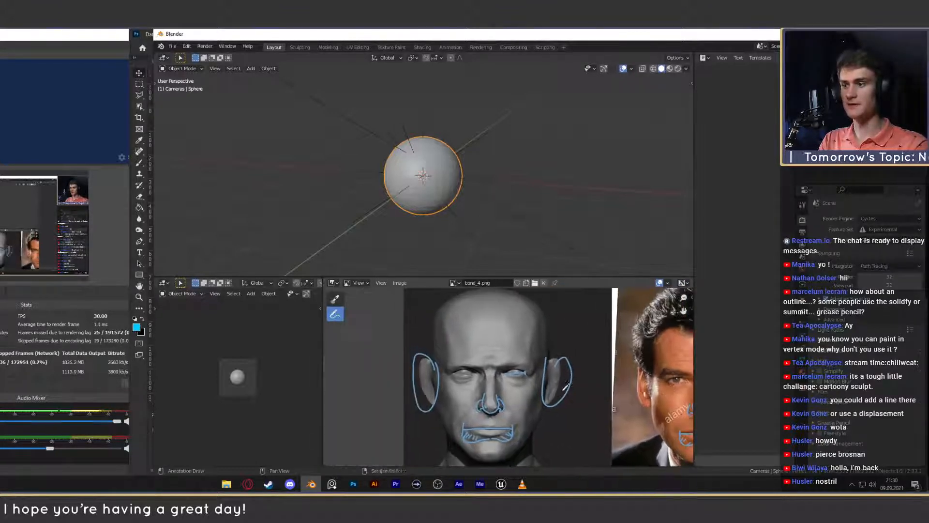
{"action": "scroll", "coordinate": [560, 352], "scroll_direction": "up", "scroll_amount": 5}
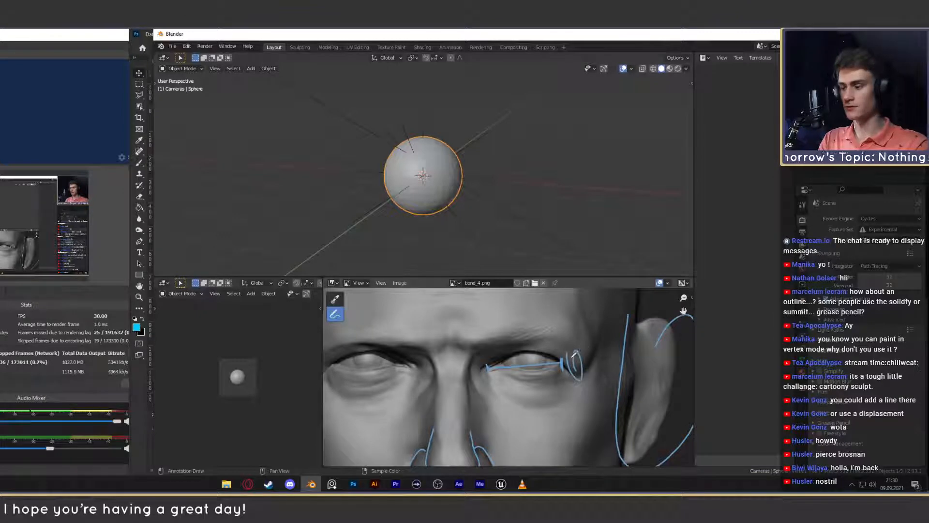
{"action": "left_click_drag", "start_coordinate": [569, 345], "coordinate": [517, 353]}
{"action": "key", "text": "ctrl+z"}
{"action": "scroll", "coordinate": [560, 352], "scroll_direction": "down", "scroll_amount": 4}
{"action": "scroll", "coordinate": [561, 355], "scroll_direction": "down", "scroll_amount": 1}
{"action": "middle_click_drag", "start_coordinate": [591, 384], "coordinate": [480, 372]}
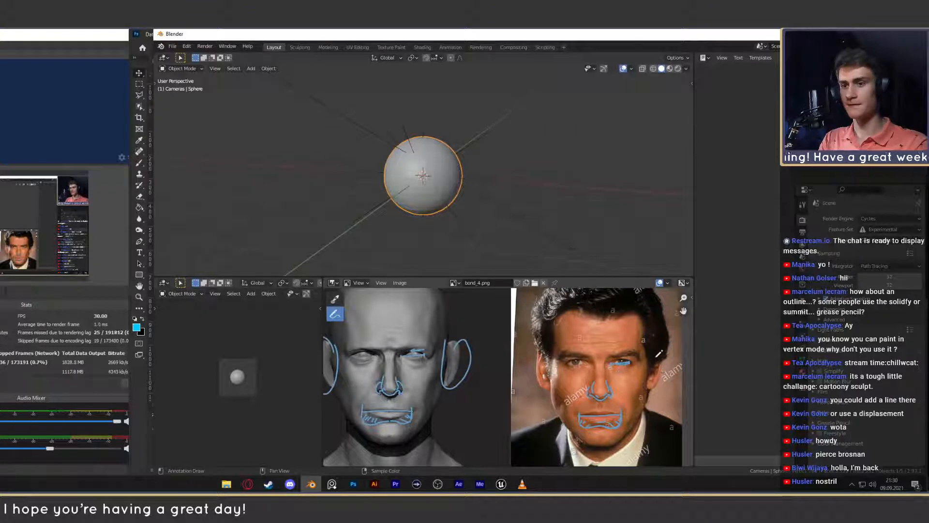
{"action": "scroll", "coordinate": [601, 352], "scroll_direction": "down", "scroll_amount": 2}
{"action": "scroll", "coordinate": [545, 376], "scroll_direction": "up", "scroll_amount": 1}
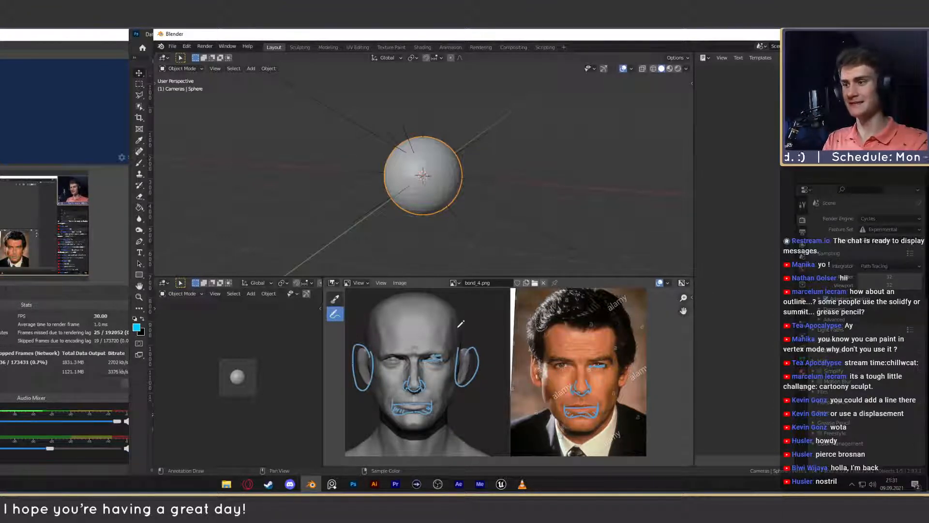
{"action": "left_click_drag", "start_coordinate": [461, 329], "coordinate": [460, 369]}
{"action": "key", "text": "ctrl+z"}
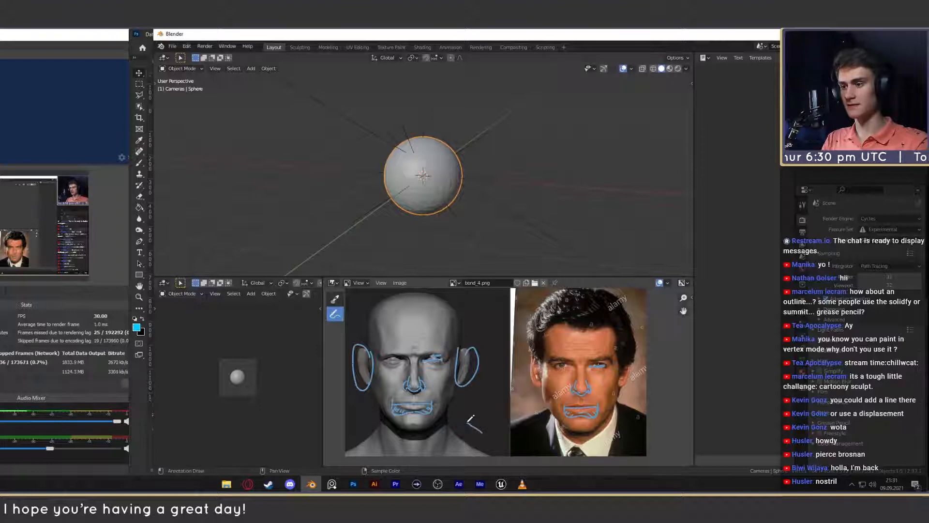
- Sketch a wide rounded head outline and a narrower, pointed-chin outline in the empty space beside the sculpted head
{"action": "mouse_move", "coordinate": [467, 396]}
{"action": "left_mouse_down"}
{"action": "mouse_move", "coordinate": [478, 428]}
{"action": "mouse_move", "coordinate": [489, 425]}
{"action": "mouse_move", "coordinate": [498, 410]}
{"action": "mouse_move", "coordinate": [485, 390]}
{"action": "mouse_move", "coordinate": [467, 400]}
{"action": "left_mouse_up"}
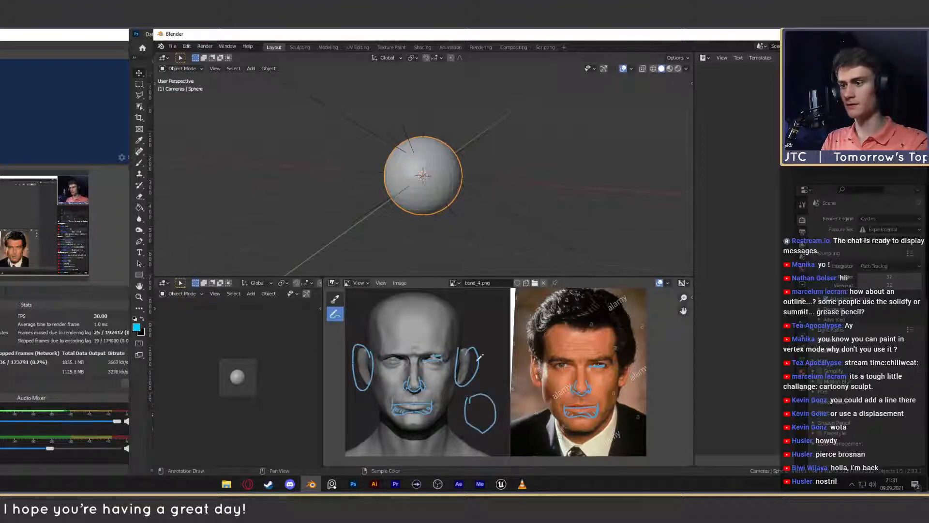
{"action": "mouse_move", "coordinate": [478, 334]}
{"action": "left_mouse_down"}
{"action": "mouse_move", "coordinate": [497, 324]}
{"action": "mouse_move", "coordinate": [488, 297]}
{"action": "mouse_move", "coordinate": [481, 330]}
{"action": "mouse_move", "coordinate": [490, 321]}
{"action": "mouse_move", "coordinate": [476, 314]}
{"action": "mouse_move", "coordinate": [479, 301]}
{"action": "mouse_move", "coordinate": [492, 320]}
{"action": "left_mouse_up"}
{"action": "key", "text": "ctrl+z"}
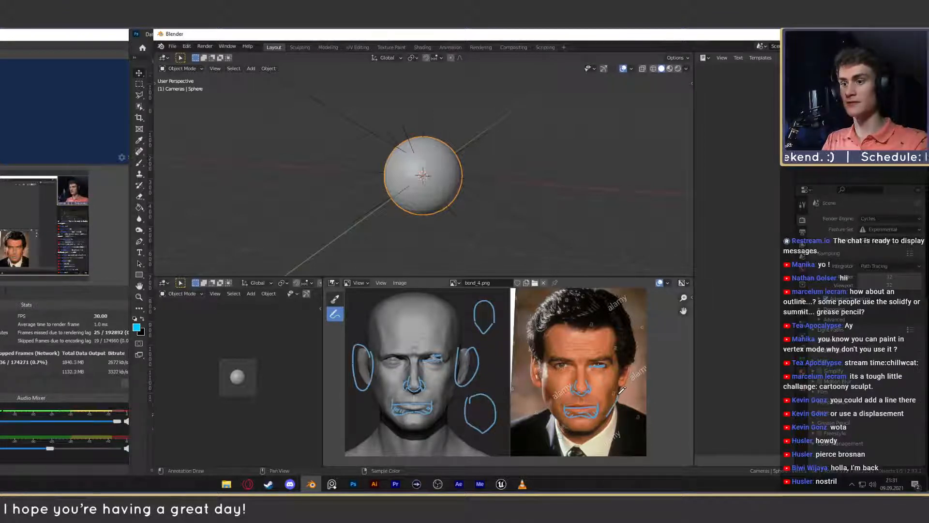
- Trace the side of the face on the photo and sculpt, undoing the long strokes and keeping only a jaw-to-ear line on the sculpt
{"action": "left_click_drag", "start_coordinate": [620, 393], "coordinate": [617, 346]}
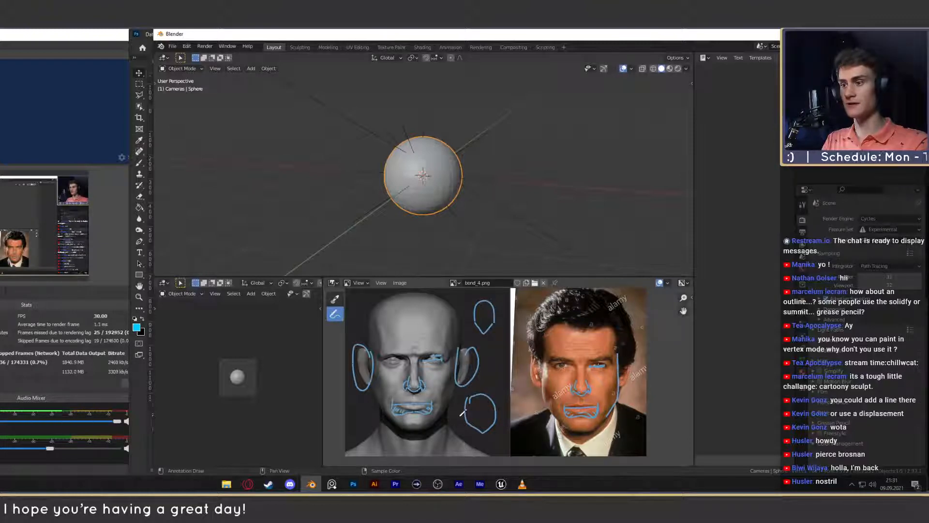
{"action": "mouse_move", "coordinate": [442, 415]}
{"action": "left_mouse_down"}
{"action": "mouse_move", "coordinate": [466, 349]}
{"action": "mouse_move", "coordinate": [466, 322]}
{"action": "mouse_move", "coordinate": [449, 297]}
{"action": "left_mouse_up"}
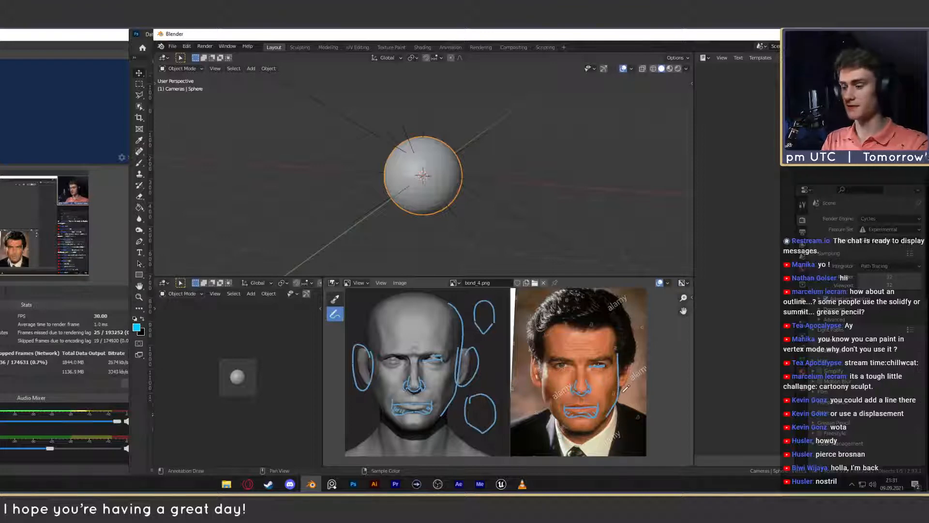
{"action": "key", "text": "ctrl+z"}
{"action": "key", "text": "ctrl+z"}
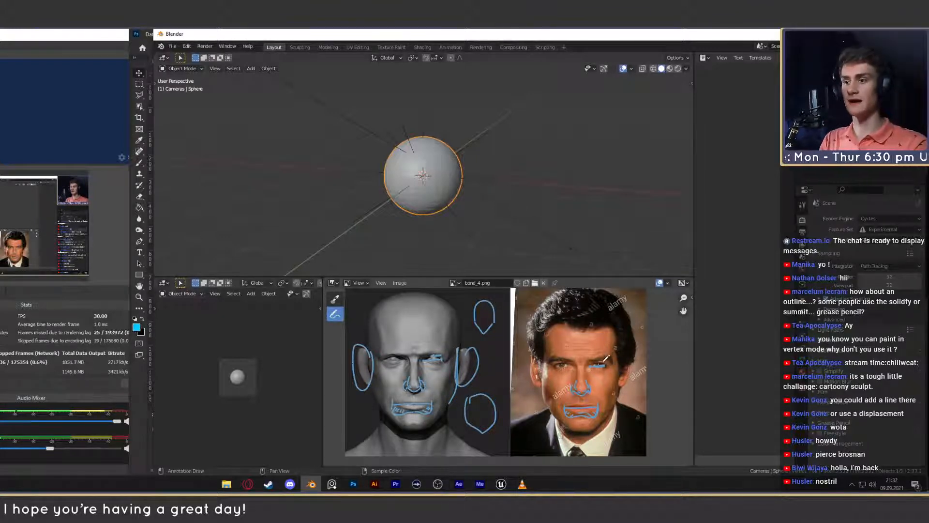
- Trace the brow fold from the outer eye corner up toward the temple on the sculpted head with a curved annotation
{"action": "scroll", "coordinate": [605, 358], "scroll_direction": "up", "scroll_amount": 3}
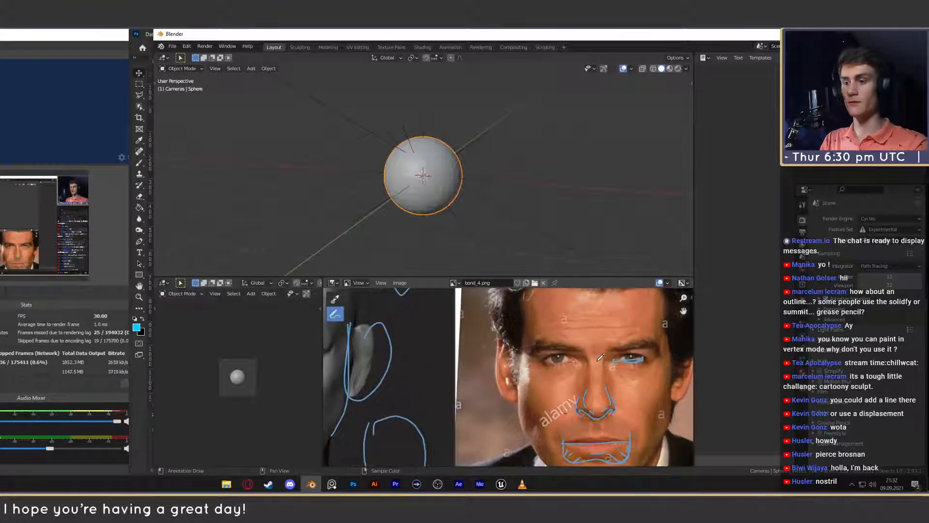
{"action": "scroll", "coordinate": [601, 357], "scroll_direction": "down", "scroll_amount": 3}
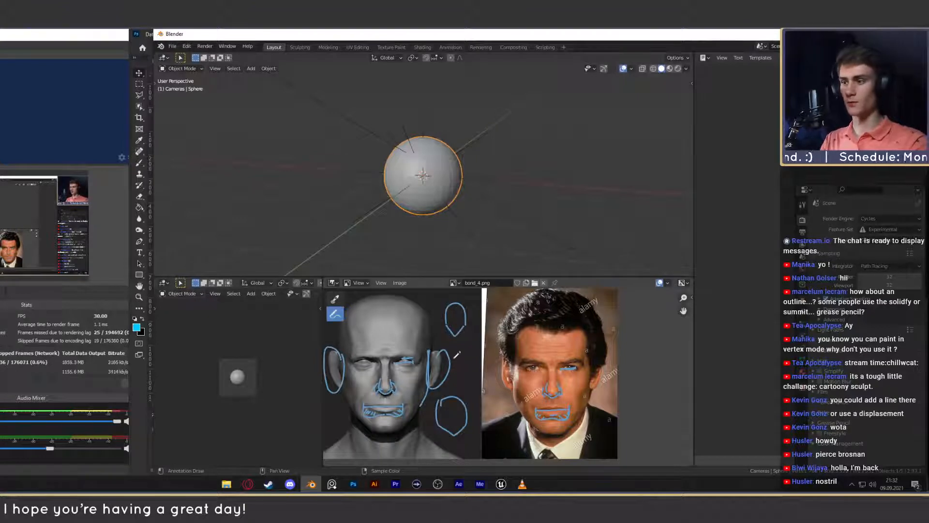
{"action": "scroll", "coordinate": [456, 355], "scroll_direction": "up", "scroll_amount": 8}
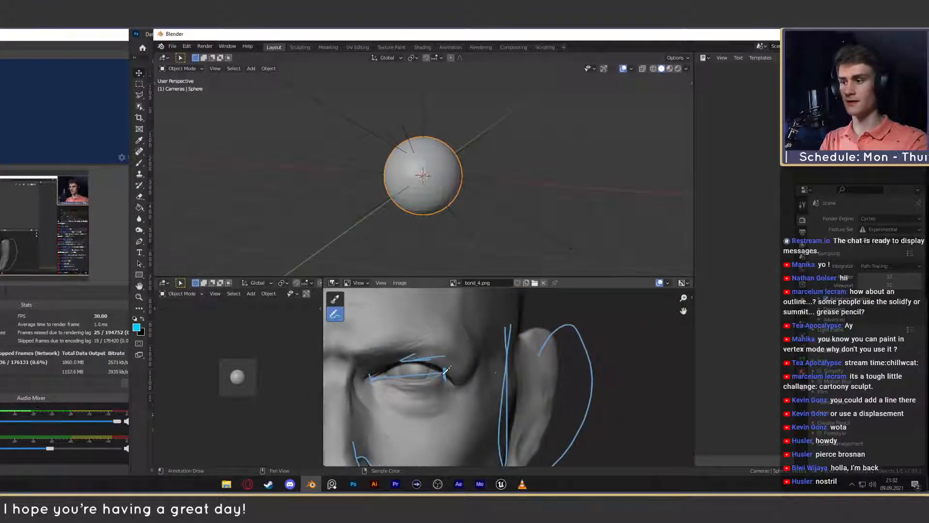
{"action": "mouse_move", "coordinate": [446, 370]}
{"action": "left_mouse_down"}
{"action": "mouse_move", "coordinate": [455, 385]}
{"action": "mouse_move", "coordinate": [466, 381]}
{"action": "mouse_move", "coordinate": [481, 360]}
{"action": "mouse_move", "coordinate": [471, 313]}
{"action": "left_mouse_up"}
{"action": "middle_click_drag", "start_coordinate": [474, 344], "coordinate": [484, 355]}
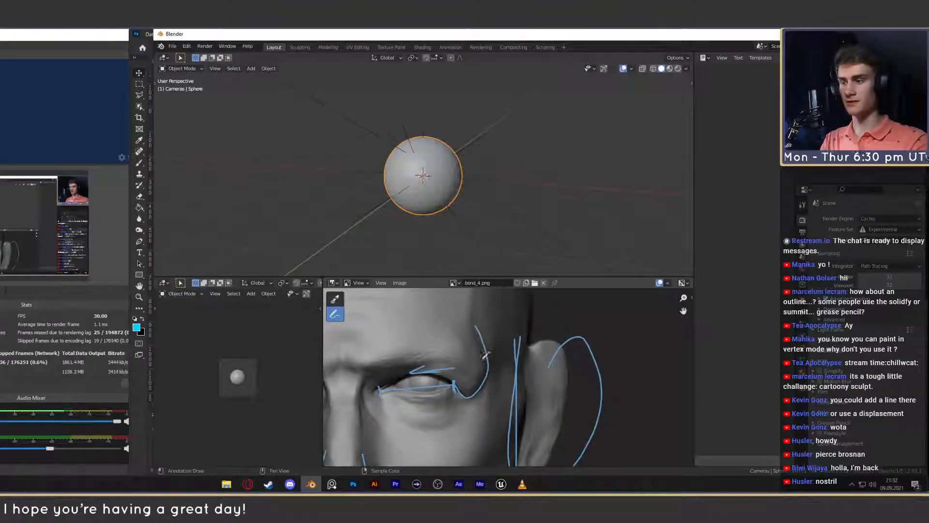
- Hatch the brow fold above the outer eye corner on the sculpted head with three short curved strokes and undo them
{"action": "mouse_move", "coordinate": [443, 360]}
{"action": "left_mouse_down"}
{"action": "mouse_move", "coordinate": [468, 396]}
{"action": "mouse_move", "coordinate": [477, 388]}
{"action": "left_mouse_up"}
{"action": "left_click_drag", "start_coordinate": [465, 350], "coordinate": [488, 379]}
{"action": "left_click_drag", "start_coordinate": [483, 350], "coordinate": [490, 372]}
{"action": "key", "text": "ctrl+z"}
{"action": "key", "text": "ctrl+z"}
{"action": "key", "text": "ctrl+z"}
{"action": "key", "text": "ctrl+z"}
{"action": "key", "text": "ctrl+z"}
{"action": "key", "text": "ctrl+z"}
{"action": "key", "text": "ctrl+z"}
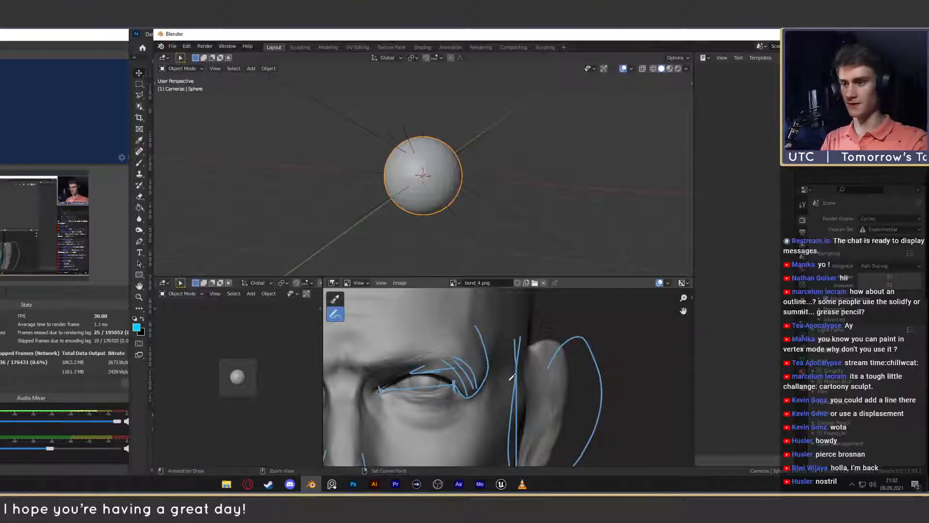
- Trace a line from the outer eye corner up to the temple on the reference photo and undo it
{"action": "scroll", "coordinate": [490, 379], "scroll_direction": "down", "scroll_amount": 6}
{"action": "middle_click_drag", "start_coordinate": [490, 379], "coordinate": [396, 379]}
{"action": "scroll", "coordinate": [528, 363], "scroll_direction": "up", "scroll_amount": 6}
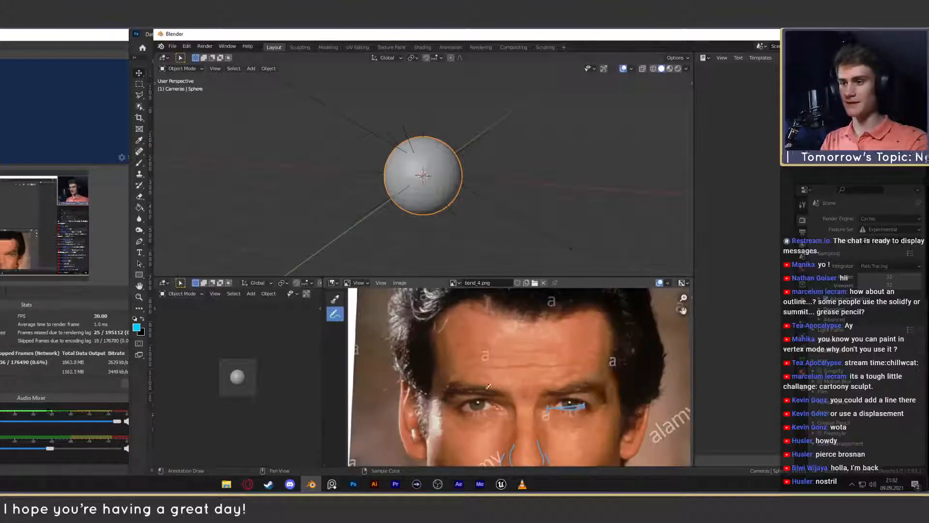
{"action": "scroll", "coordinate": [532, 359], "scroll_direction": "down", "scroll_amount": 2}
{"action": "scroll", "coordinate": [531, 359], "scroll_direction": "up", "scroll_amount": 1}
{"action": "scroll", "coordinate": [598, 392], "scroll_direction": "down", "scroll_amount": 2}
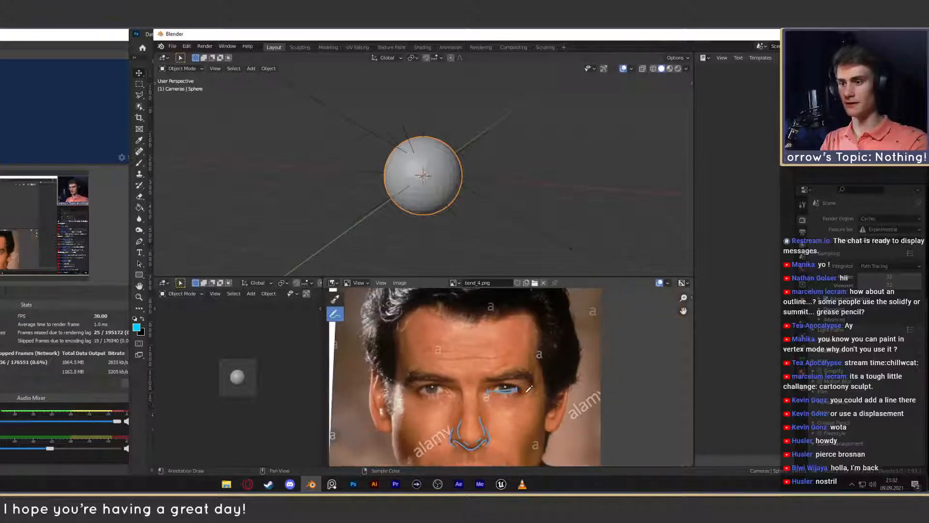
{"action": "left_click_drag", "start_coordinate": [534, 386], "coordinate": [540, 346]}
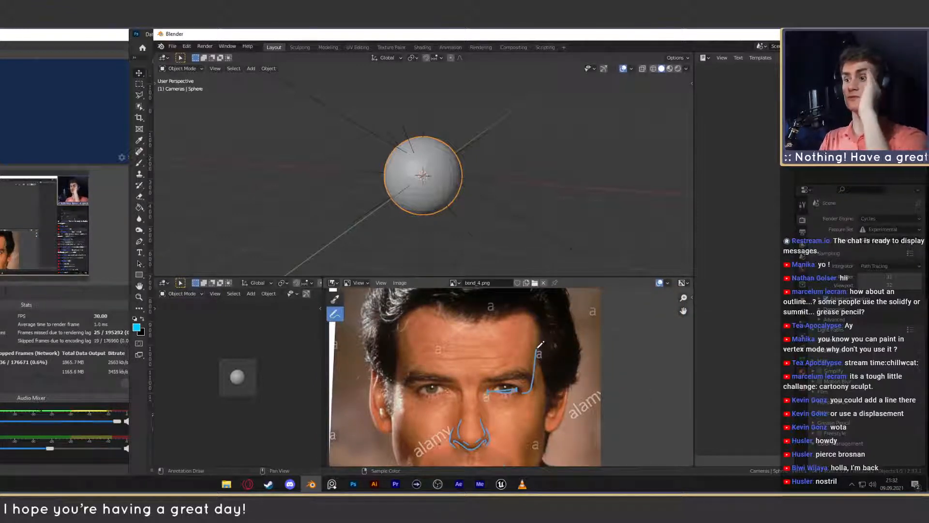
{"action": "key", "text": "ctrl+z"}
- Extend the brow-fold curve up the temple on the sculpted head and undo the loops scribbled inside the fold
{"action": "scroll", "coordinate": [537, 351], "scroll_direction": "down", "scroll_amount": 4}
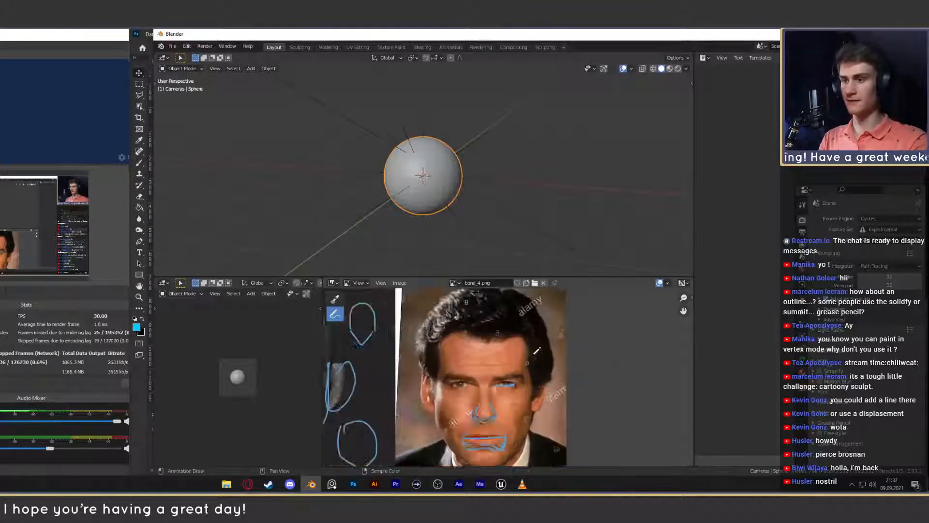
{"action": "mouse_move", "coordinate": [387, 363]}
{"action": "middle_mouse_down"}
{"action": "mouse_move", "coordinate": [530, 373]}
{"action": "mouse_move", "coordinate": [514, 382]}
{"action": "middle_mouse_up"}
{"action": "scroll", "coordinate": [540, 381], "scroll_direction": "up", "scroll_amount": 4}
{"action": "scroll", "coordinate": [551, 380], "scroll_direction": "up", "scroll_amount": 2}
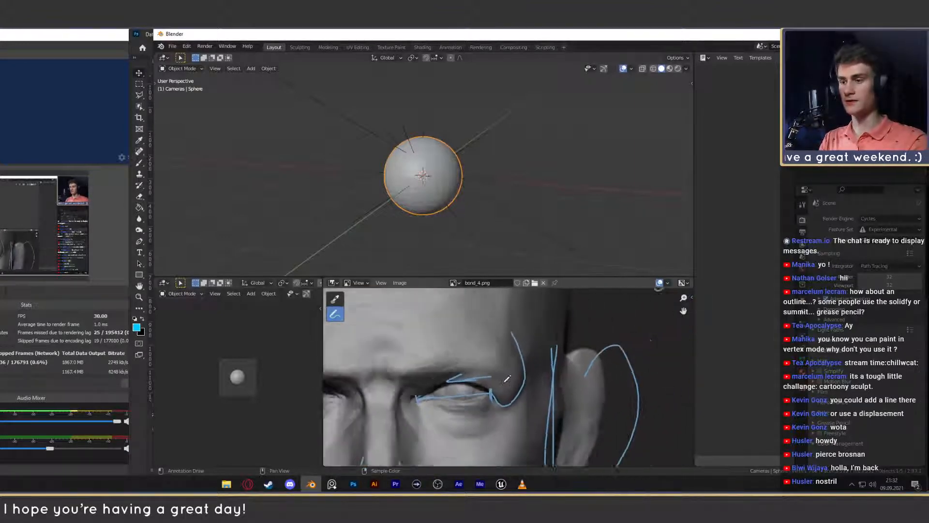
{"action": "scroll", "coordinate": [516, 381], "scroll_direction": "down", "scroll_amount": 2}
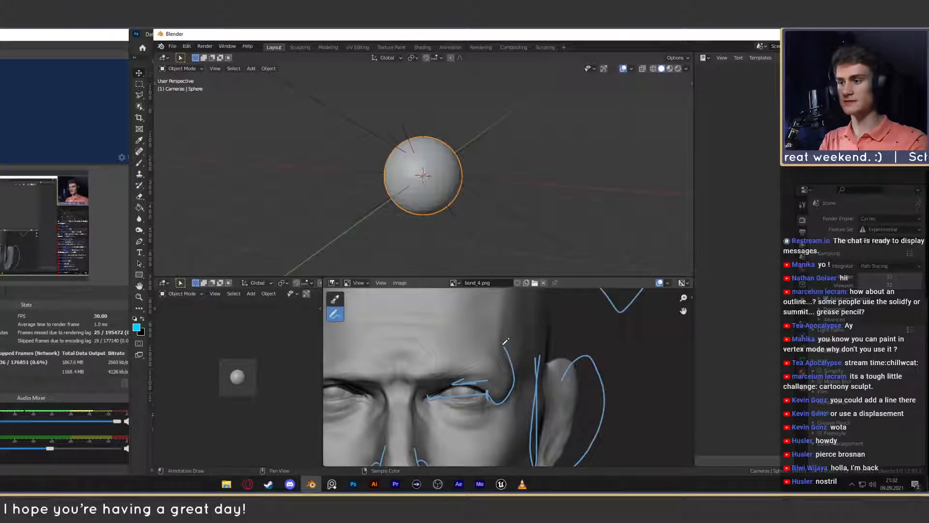
{"action": "mouse_move", "coordinate": [507, 308]}
{"action": "left_mouse_down"}
{"action": "mouse_move", "coordinate": [503, 374]}
{"action": "mouse_move", "coordinate": [512, 386]}
{"action": "left_mouse_up"}
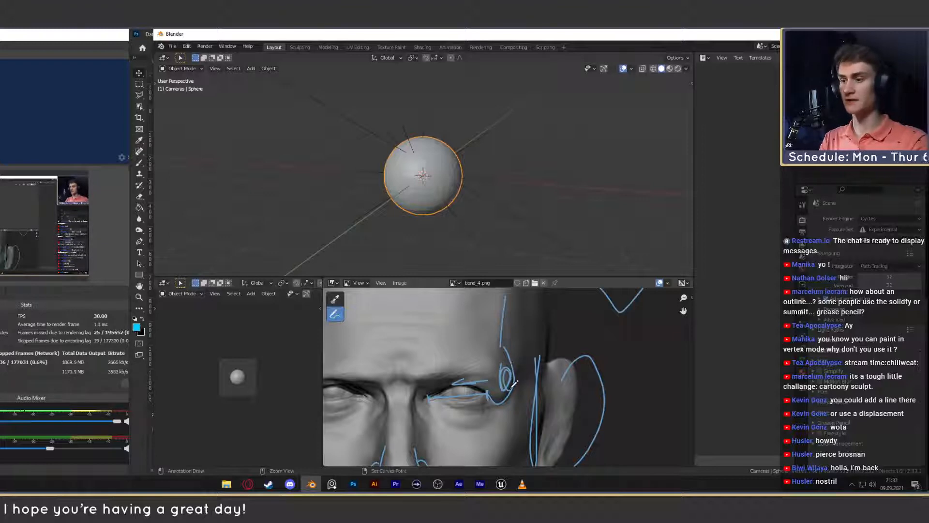
{"action": "key", "text": "ctrl+z"}
{"action": "left_click_drag", "start_coordinate": [504, 347], "coordinate": [507, 383]}
{"action": "key", "text": "ctrl+z"}
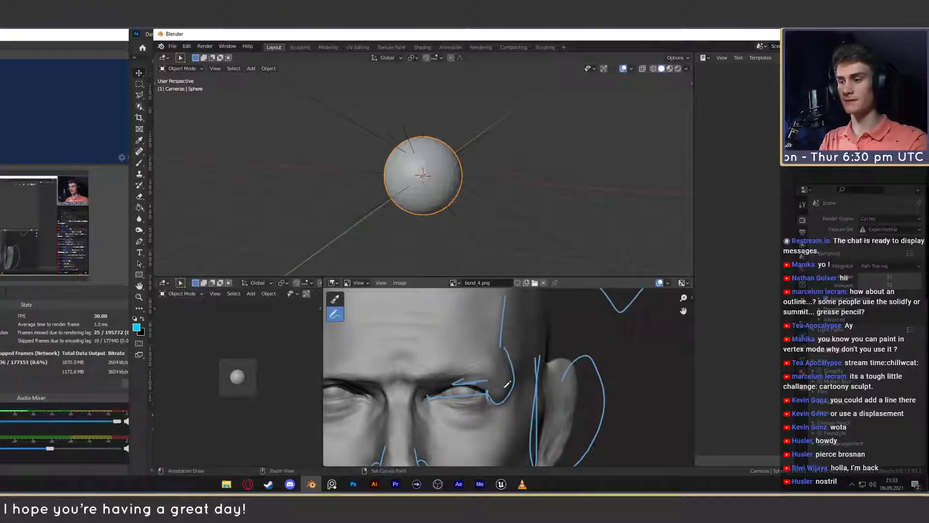
- Undo the temple line and the brow-fold curve on the sculpted head
{"action": "scroll", "coordinate": [509, 387], "scroll_direction": "down", "scroll_amount": 4}
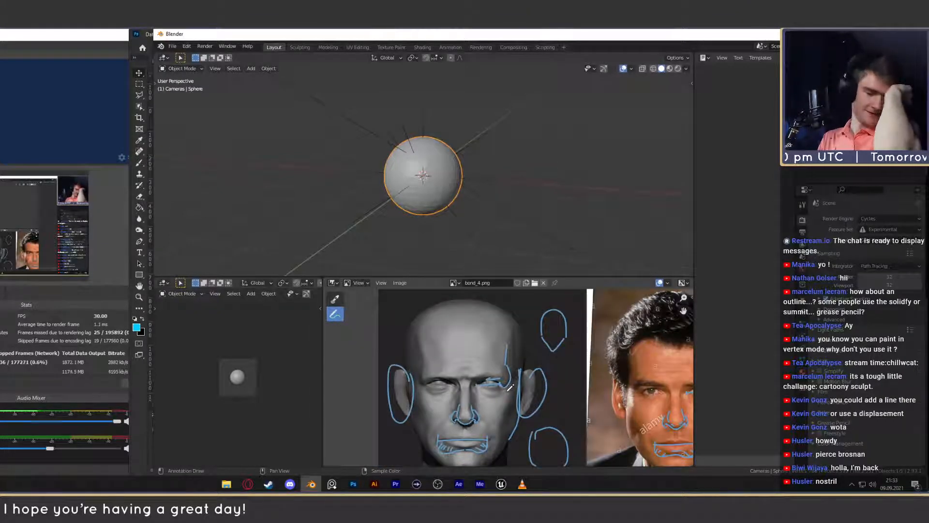
{"action": "scroll", "coordinate": [502, 381], "scroll_direction": "up", "scroll_amount": 4}
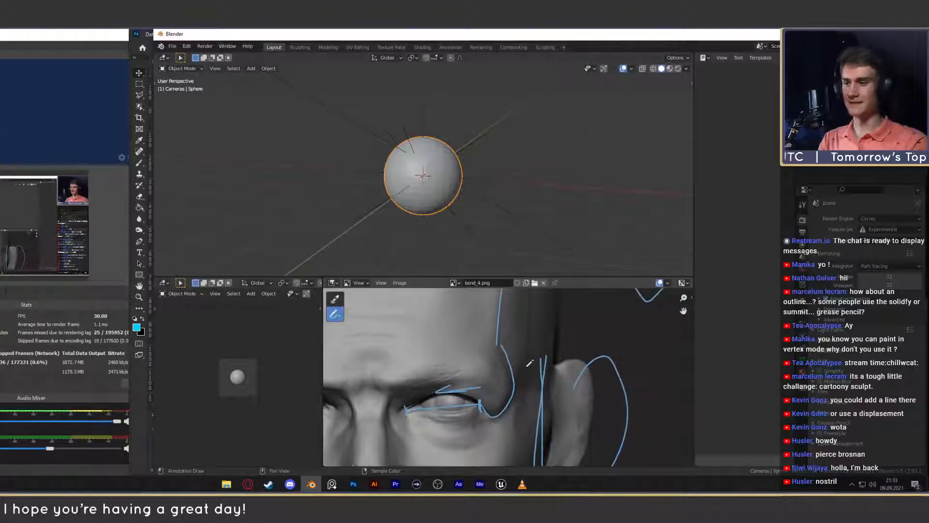
{"action": "key", "text": "ctrl+z"}
- Circle the fold beside the outer eyebrow and trace the temple edge on the sculpted head, undoing both strokes
{"action": "key", "text": "ctrl+z"}
{"action": "mouse_move", "coordinate": [494, 358]}
{"action": "left_mouse_down"}
{"action": "mouse_move", "coordinate": [517, 358]}
{"action": "mouse_move", "coordinate": [500, 359]}
{"action": "mouse_move", "coordinate": [497, 402]}
{"action": "mouse_move", "coordinate": [506, 359]}
{"action": "left_mouse_up"}
{"action": "key", "text": "ctrl+z"}
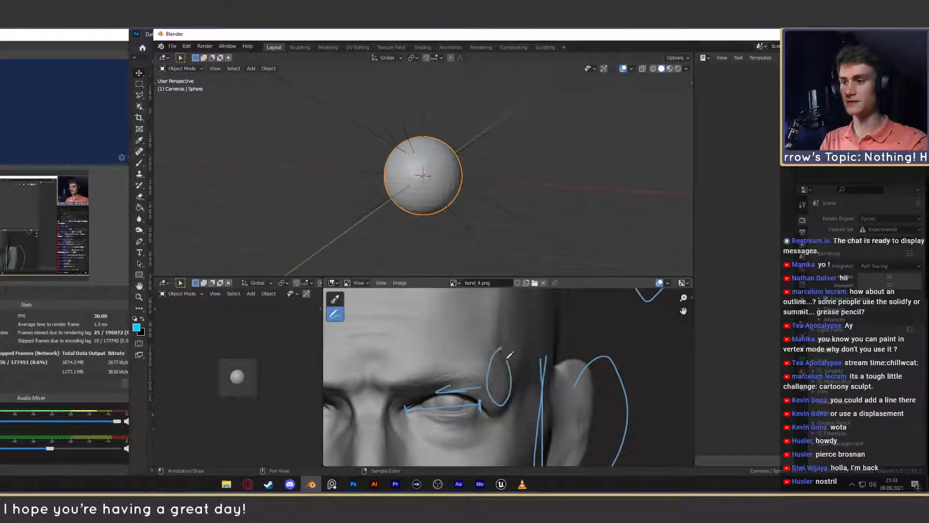
{"action": "key", "text": "ctrl+z"}
{"action": "left_click_drag", "start_coordinate": [516, 304], "coordinate": [501, 392]}
{"action": "key", "text": "ctrl+z"}
- Trace the temple edge down past the eyebrow's end and back up into the hair on the reference photo
{"action": "scroll", "coordinate": [503, 383], "scroll_direction": "down", "scroll_amount": 4}
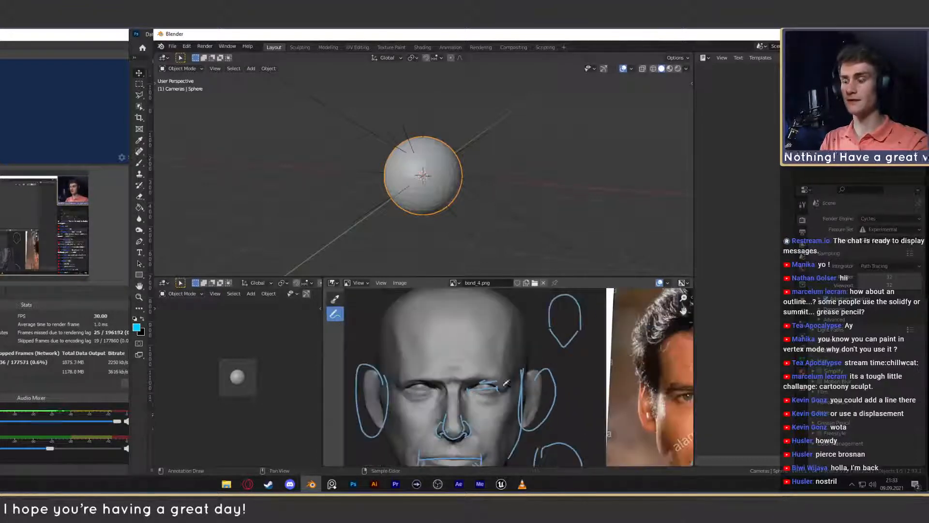
{"action": "middle_click_drag", "start_coordinate": [651, 380], "coordinate": [412, 380]}
{"action": "scroll", "coordinate": [590, 371], "scroll_direction": "up", "scroll_amount": 2}
{"action": "scroll", "coordinate": [544, 385], "scroll_direction": "down", "scroll_amount": 2}
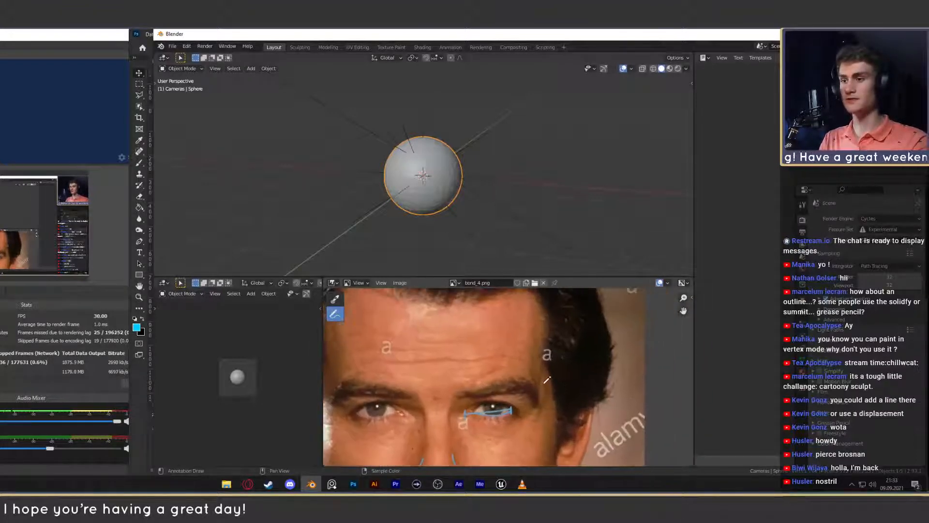
{"action": "mouse_move", "coordinate": [530, 318]}
{"action": "left_mouse_down"}
{"action": "mouse_move", "coordinate": [523, 373]}
{"action": "mouse_move", "coordinate": [536, 396]}
{"action": "mouse_move", "coordinate": [563, 340]}
{"action": "left_mouse_up"}
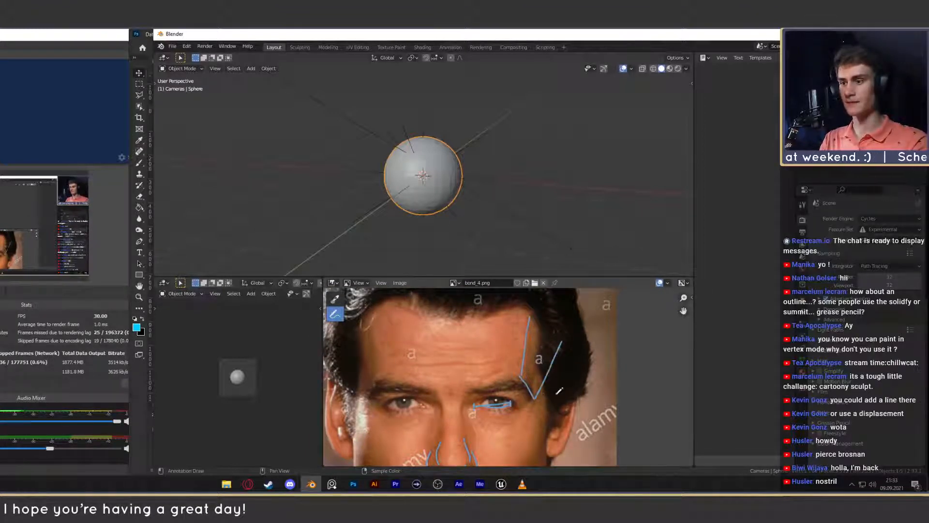
- Trace a matching V-shaped line along the temple and brow end on the sculpted head
{"action": "middle_click_drag", "start_coordinate": [463, 387], "coordinate": [618, 368]}
{"action": "middle_click_drag", "start_coordinate": [412, 373], "coordinate": [603, 392]}
{"action": "scroll", "coordinate": [529, 377], "scroll_direction": "up", "scroll_amount": 1}
{"action": "scroll", "coordinate": [529, 376], "scroll_direction": "down", "scroll_amount": 1}
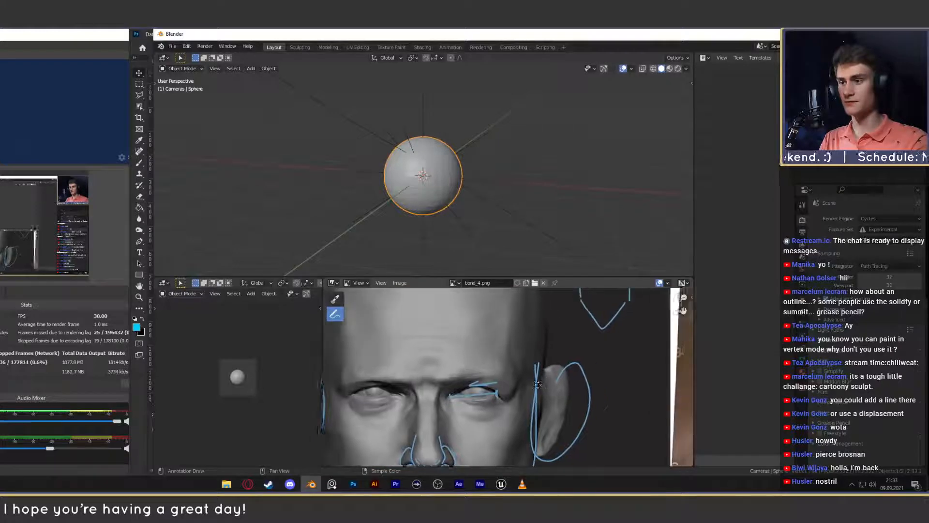
{"action": "scroll", "coordinate": [527, 377], "scroll_direction": "up", "scroll_amount": 1}
{"action": "scroll", "coordinate": [513, 371], "scroll_direction": "down", "scroll_amount": 1}
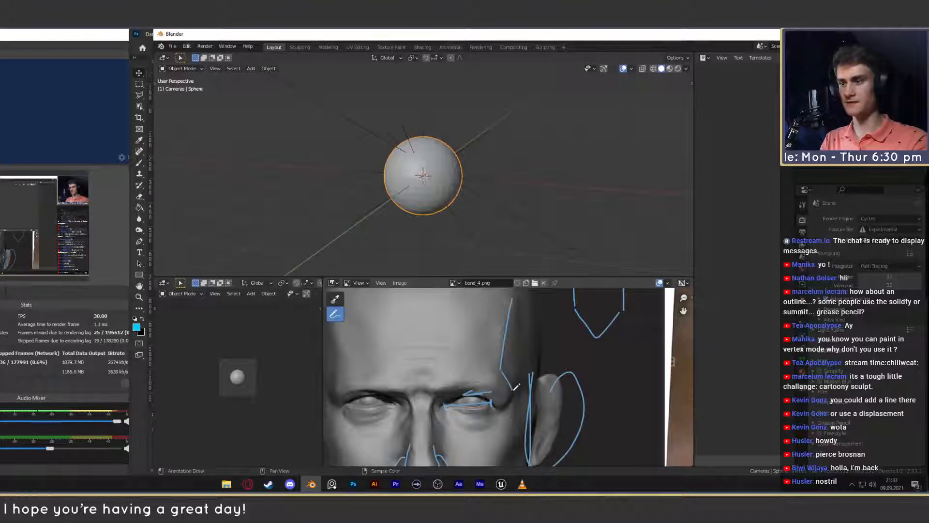
{"action": "left_click_drag", "start_coordinate": [516, 386], "coordinate": [535, 344]}
{"action": "mouse_move", "coordinate": [594, 377]}
{"action": "middle_mouse_down"}
{"action": "mouse_move", "coordinate": [289, 365]}
{"action": "mouse_move", "coordinate": [580, 362]}
{"action": "middle_mouse_up"}
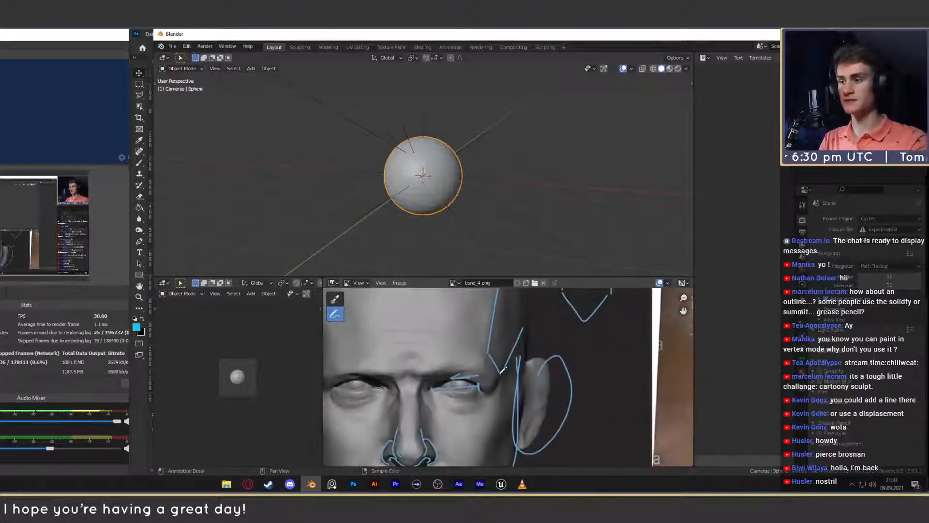
- Mark the corner of the V-shaped temple line on the sculpted head and undo the temple strokes
{"action": "mouse_move", "coordinate": [491, 361]}
{"action": "left_mouse_down"}
{"action": "mouse_move", "coordinate": [498, 387]}
{"action": "mouse_move", "coordinate": [484, 366]}
{"action": "left_mouse_up"}
{"action": "key", "text": "ctrl+z"}
{"action": "key", "text": "ctrl+z"}
{"action": "key", "text": "ctrl+z"}
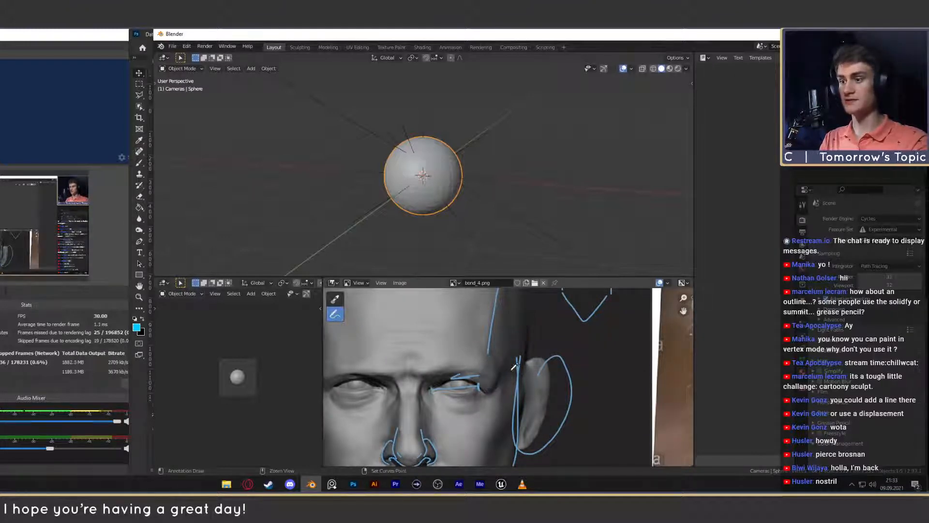
{"action": "key", "text": "ctrl+z"}
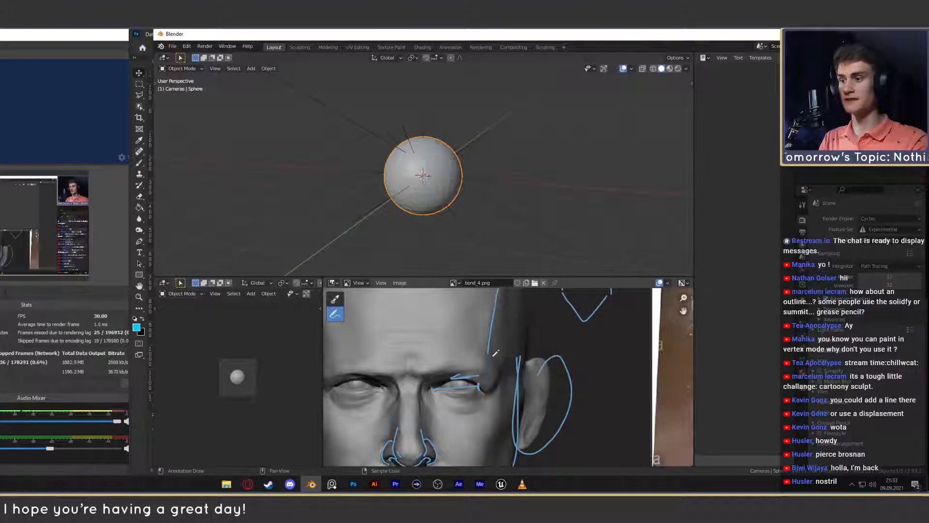
{"action": "key", "text": "ctrl+z"}
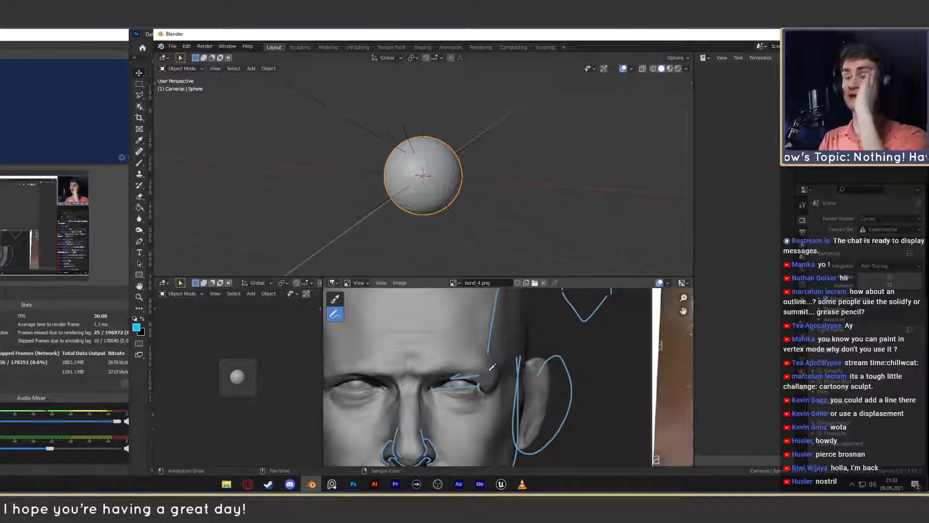
- Compare the temple, brow and overall face proportions of the annotated reference photo with those of the sculpted head
{"action": "scroll", "coordinate": [503, 349], "scroll_direction": "down", "scroll_amount": 3}
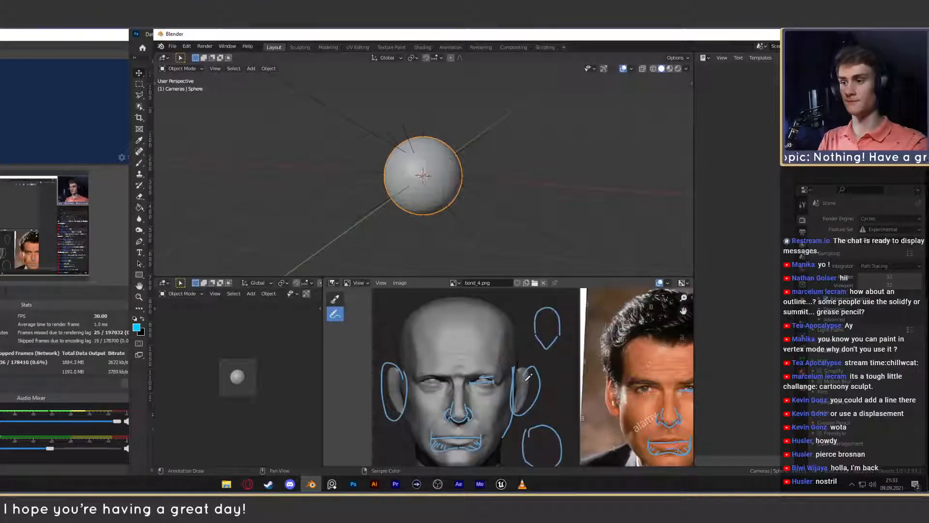
{"action": "middle_click_drag", "start_coordinate": [562, 379], "coordinate": [417, 376]}
{"action": "scroll", "coordinate": [574, 362], "scroll_direction": "up", "scroll_amount": 3}
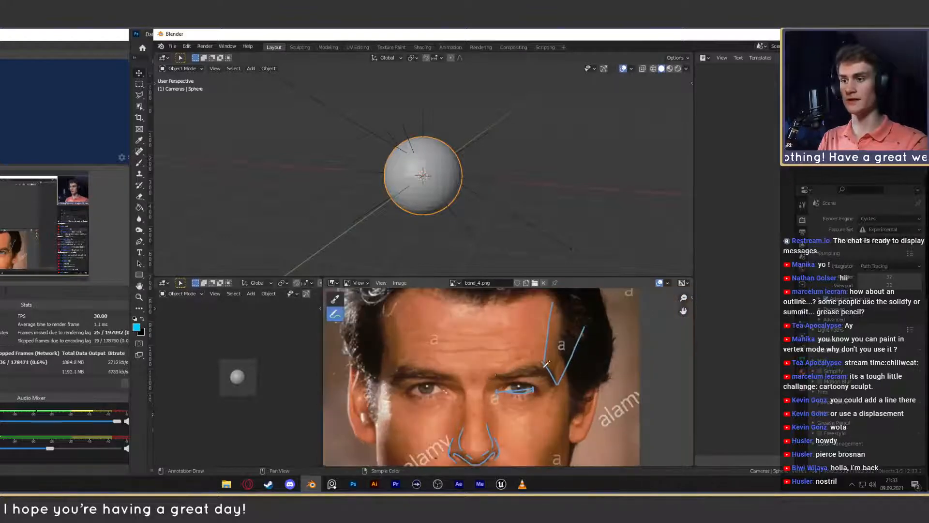
{"action": "scroll", "coordinate": [546, 363], "scroll_direction": "down", "scroll_amount": 4}
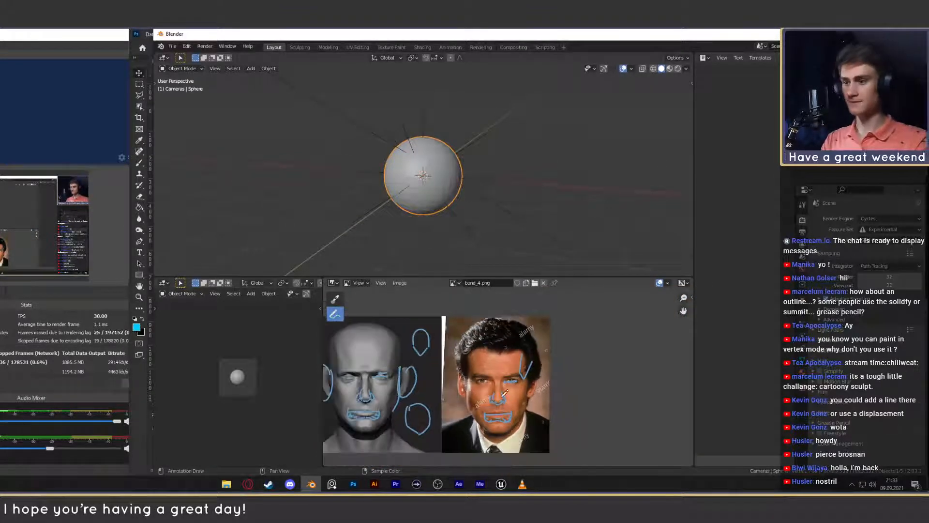
{"action": "scroll", "coordinate": [503, 395], "scroll_direction": "up", "scroll_amount": 3}
{"action": "mouse_move", "coordinate": [503, 395]}
{"action": "middle_mouse_down"}
{"action": "mouse_move", "coordinate": [542, 361]}
{"action": "mouse_move", "coordinate": [628, 361]}
{"action": "mouse_move", "coordinate": [580, 355]}
{"action": "middle_mouse_up"}
{"action": "scroll", "coordinate": [628, 361], "scroll_direction": "down", "scroll_amount": 1}
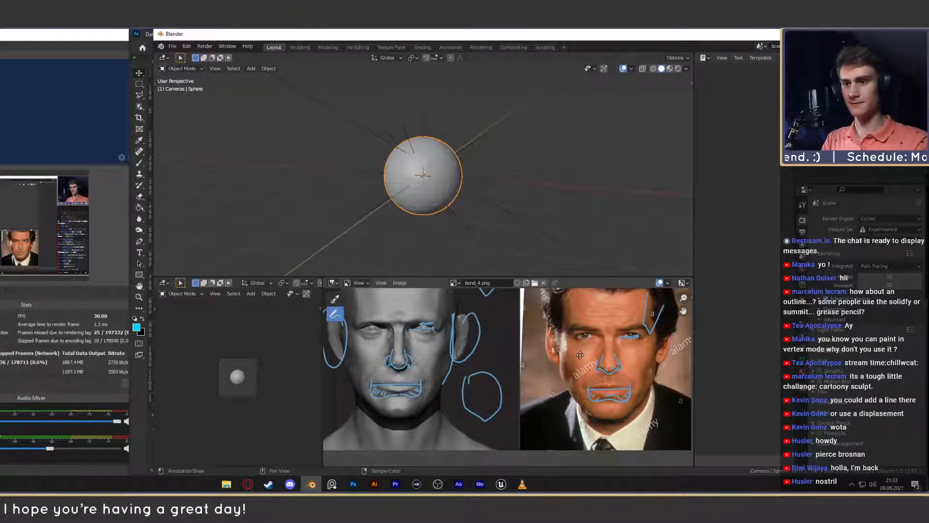
{"action": "middle_click_drag", "start_coordinate": [580, 355], "coordinate": [578, 382]}
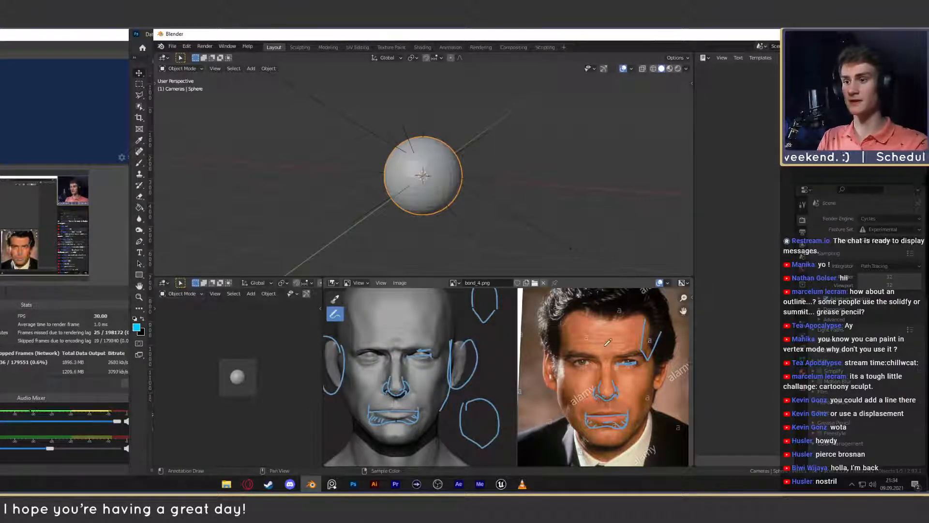
{"action": "mouse_move", "coordinate": [609, 349]}
{"action": "left_mouse_down"}
{"action": "mouse_move", "coordinate": [602, 358]}
{"action": "mouse_move", "coordinate": [611, 350]}
{"action": "left_mouse_up"}
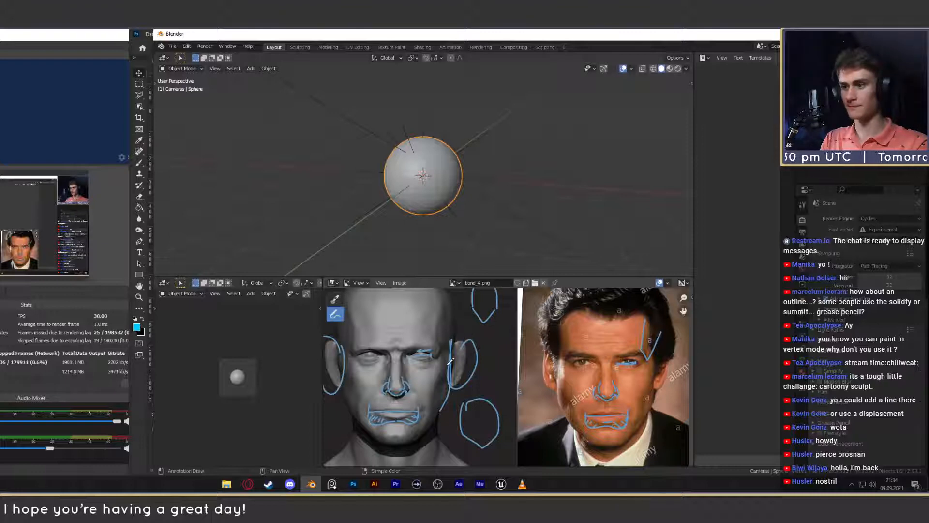
{"action": "scroll", "coordinate": [450, 360], "scroll_direction": "down", "scroll_amount": 1}
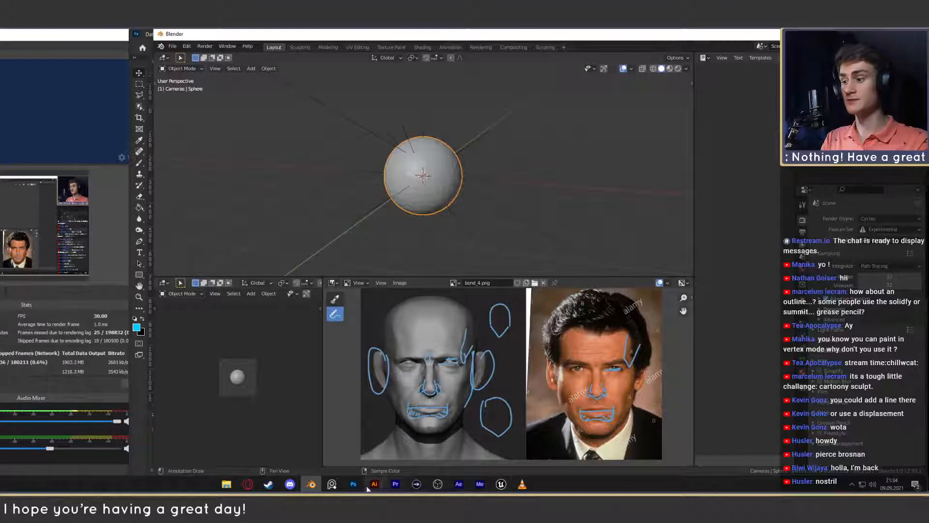
- Switch to Photoshop and open bond_4.png from the zach folder as a new document
{"action": "mouse_move", "coordinate": [355, 485]}
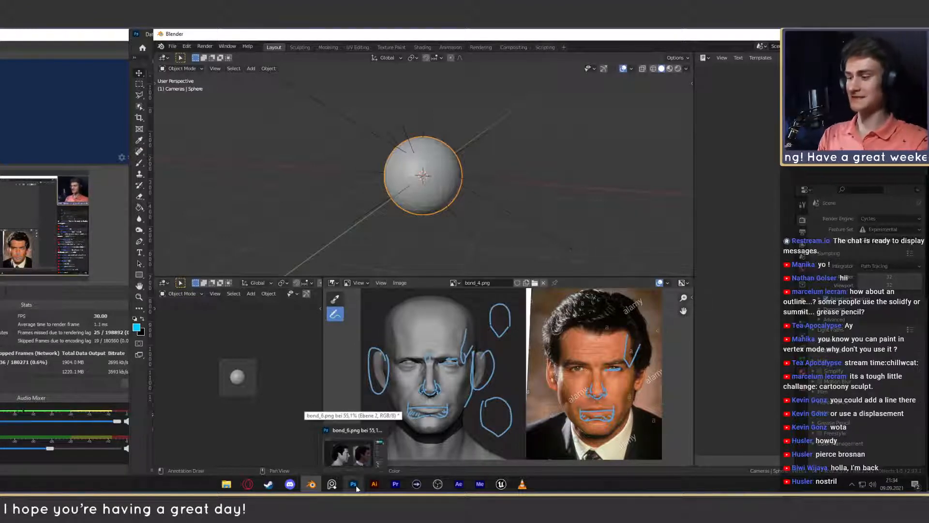
{"action": "left_click", "coordinate": [355, 485]}
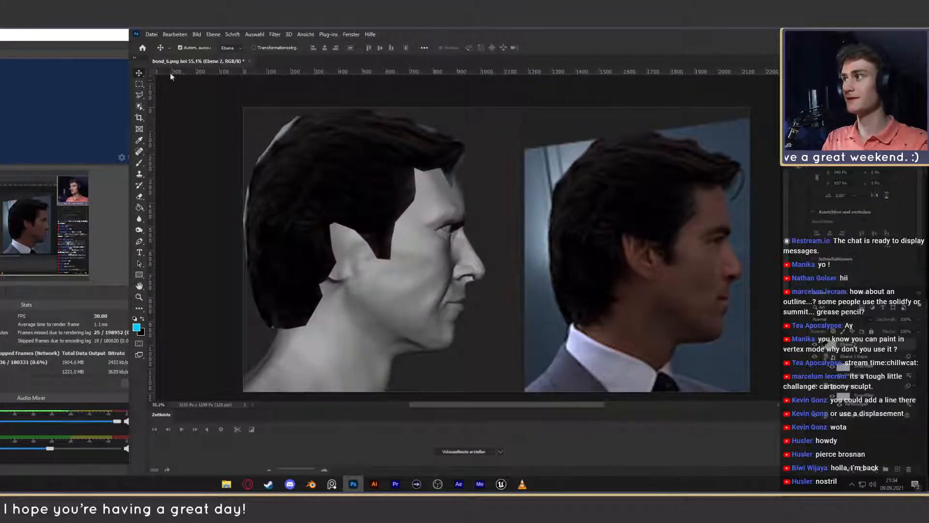
{"action": "left_click", "coordinate": [226, 484]}
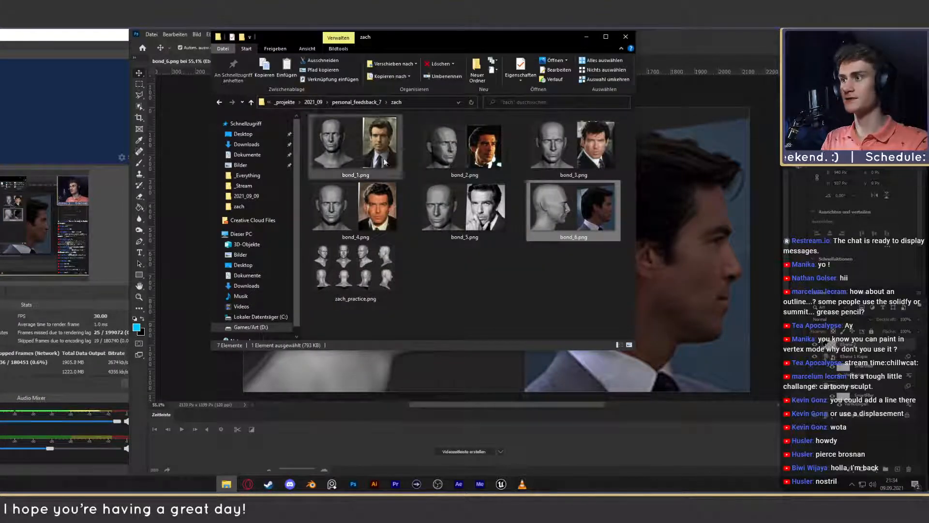
{"action": "left_click_drag", "start_coordinate": [355, 208], "coordinate": [702, 63]}
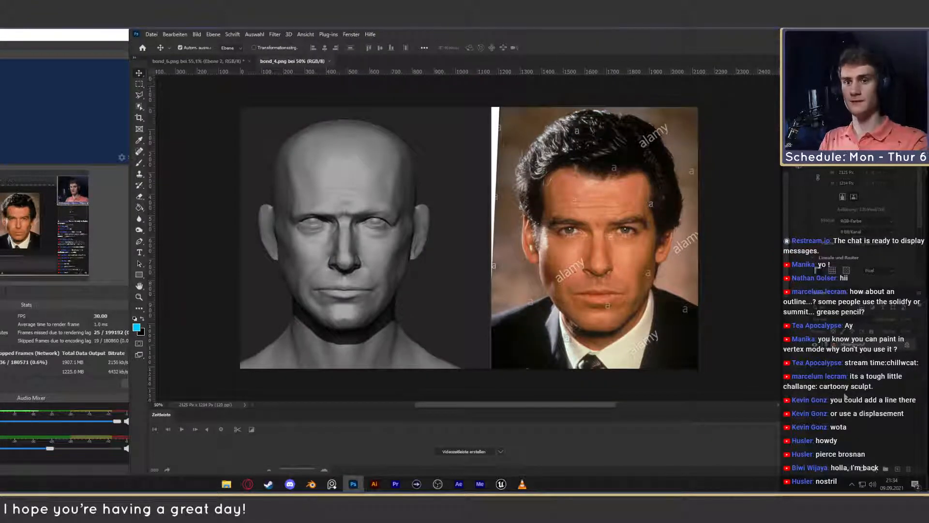
- Duplicate the background layer and convert the copy to a smart object
{"action": "key", "text": "ctrl+j"}
{"action": "left_click", "coordinate": [855, 357]}
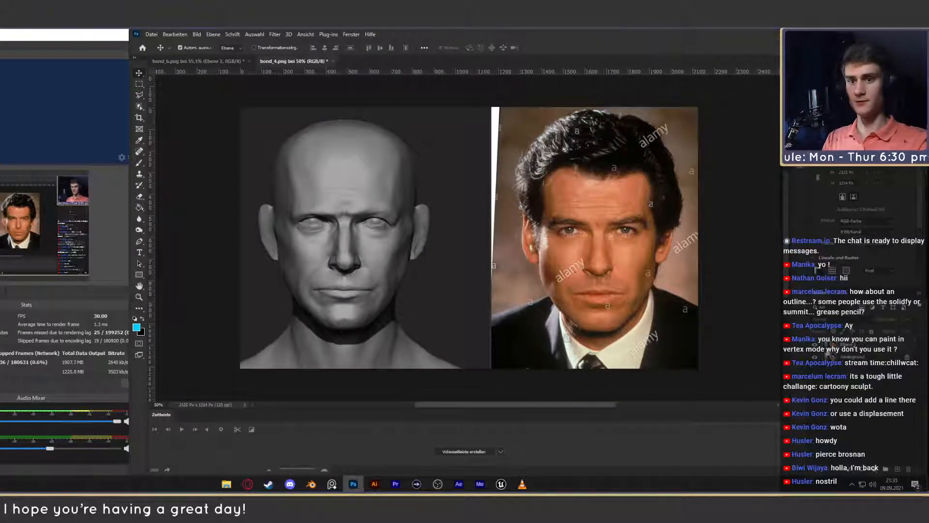
{"action": "left_click", "coordinate": [865, 345]}
{"action": "right_click", "coordinate": [867, 345]}
{"action": "left_click", "coordinate": [830, 230]}
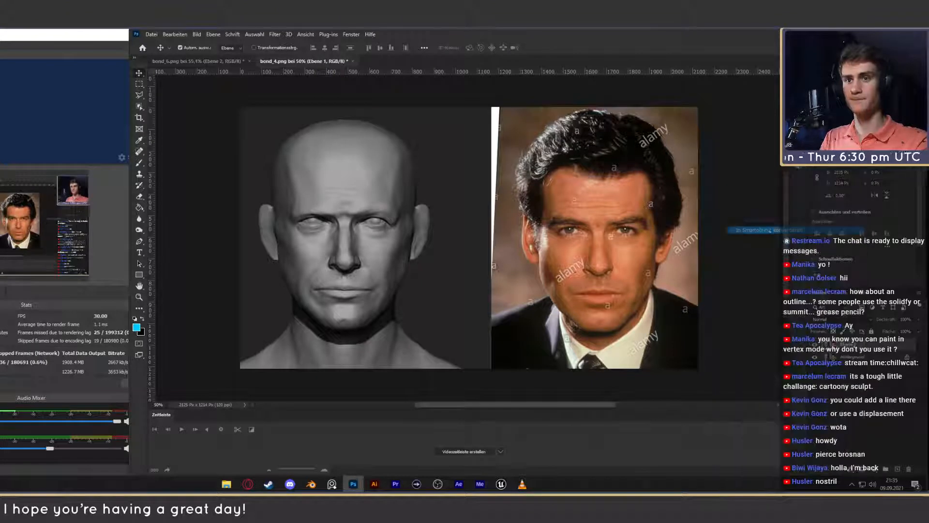
- Open the Liquify filter on the smart object and warp the sculpted head's outline to narrow the face
{"action": "left_click", "coordinate": [275, 34]}
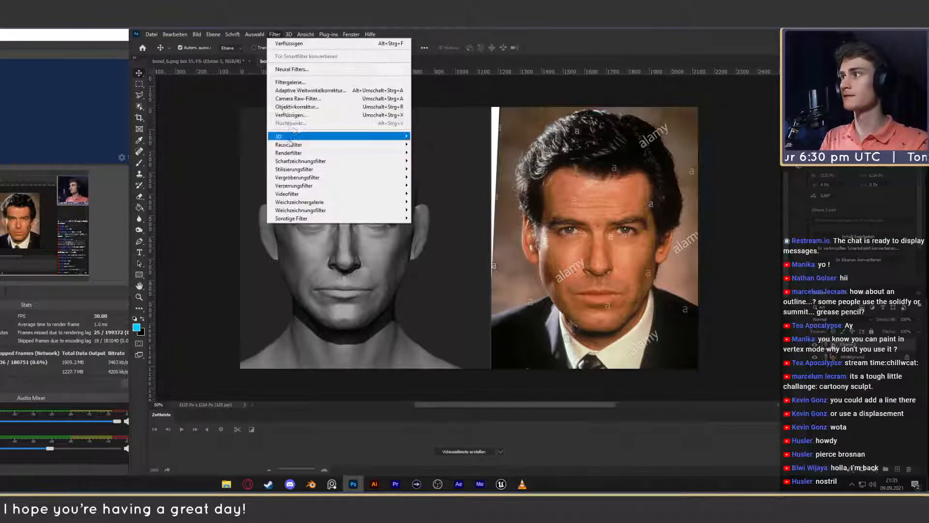
{"action": "left_click", "coordinate": [310, 115]}
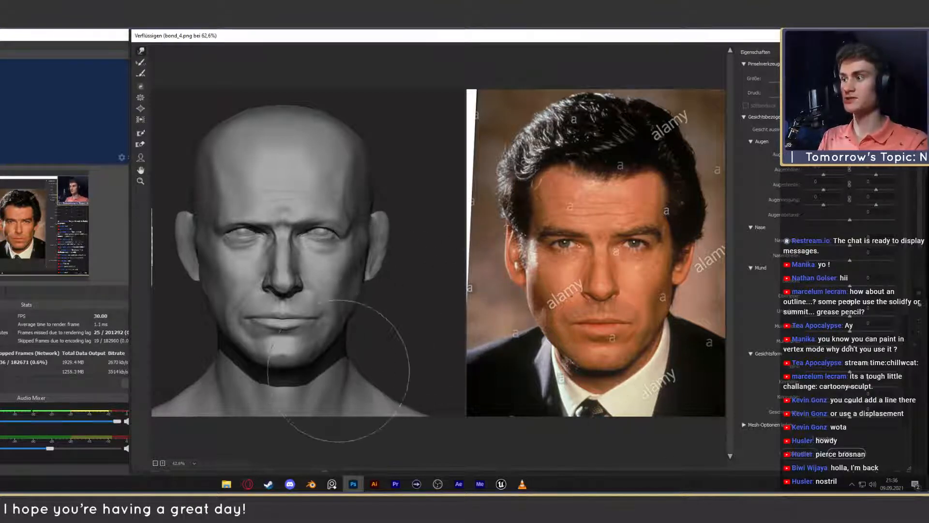
{"action": "left_click", "coordinate": [811, 438]}
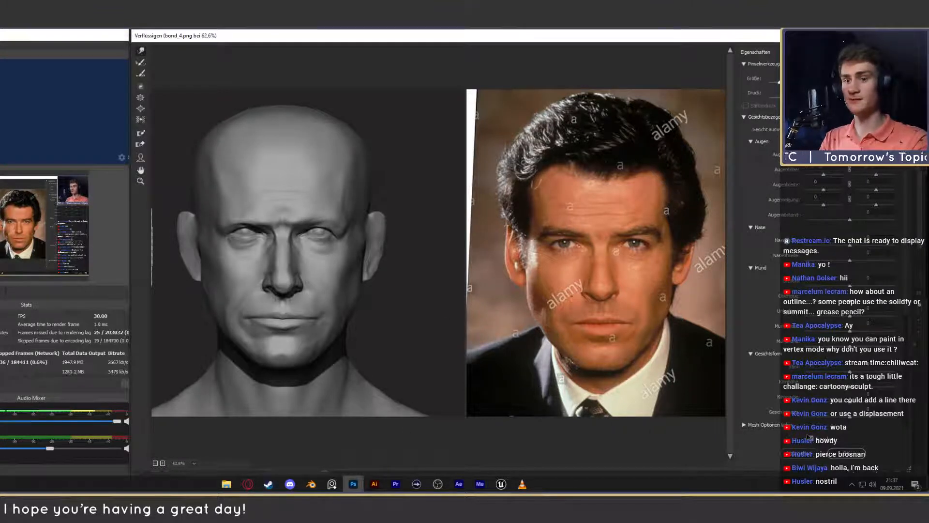
- Compare the eye and nose shapes of the warped sculpted head with the reference photo at 100% zoom
{"action": "key", "text": "ctrl+plus"}
{"action": "key", "text": "ctrl+plus"}
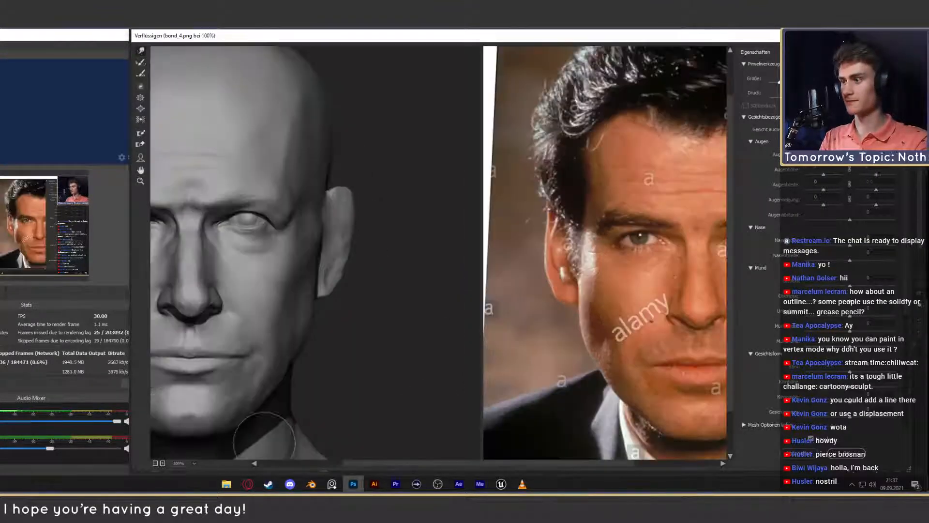
{"action": "left_click_drag", "start_coordinate": [412, 468], "coordinate": [322, 467]}
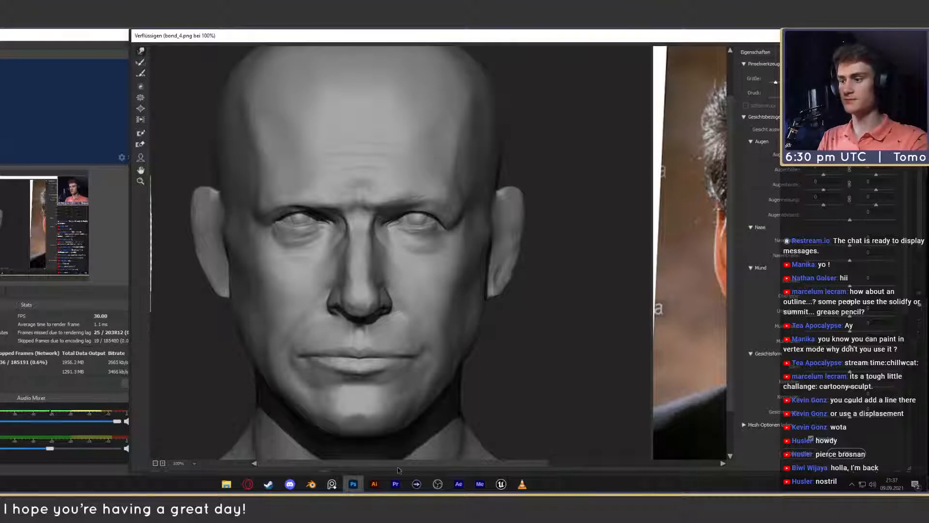
{"action": "left_click_drag", "start_coordinate": [399, 464], "coordinate": [555, 462]}
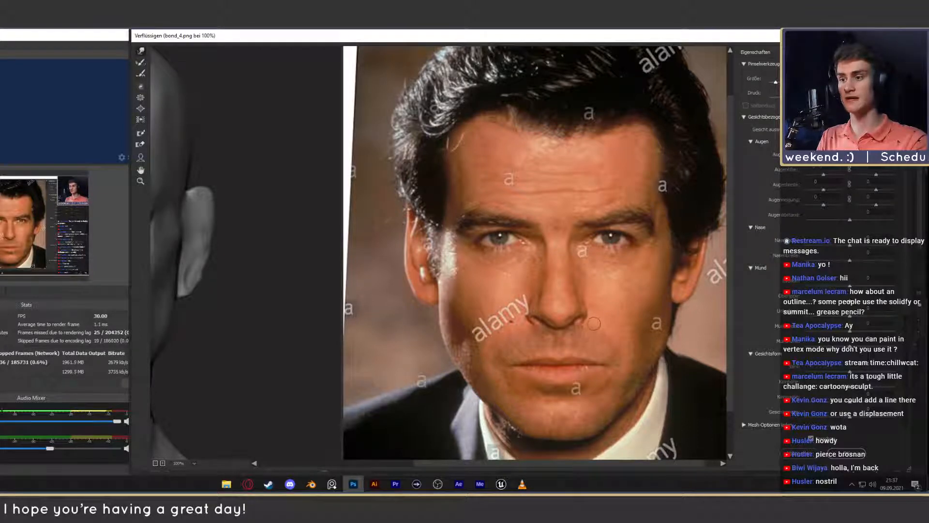
{"action": "left_click_drag", "start_coordinate": [476, 464], "coordinate": [342, 463]}
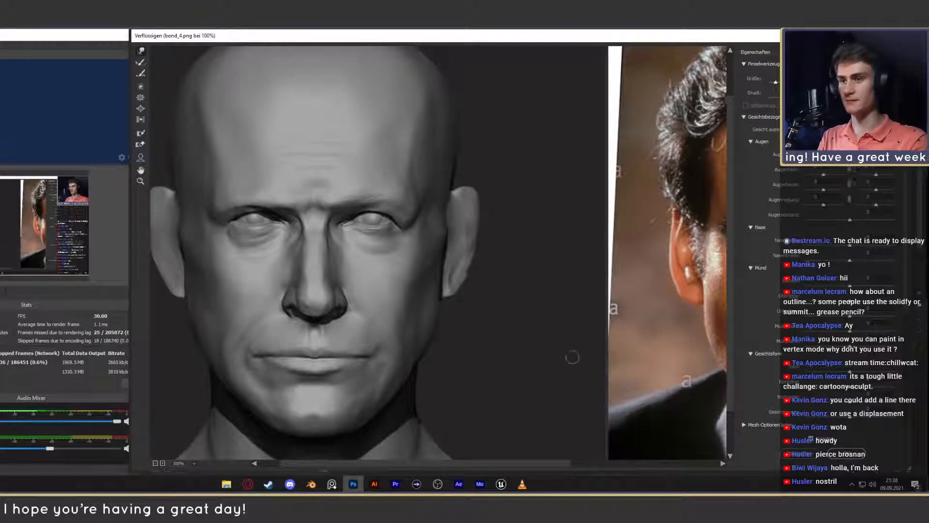
{"action": "mouse_move", "coordinate": [409, 466]}
{"action": "left_mouse_down"}
{"action": "mouse_move", "coordinate": [498, 460]}
{"action": "mouse_move", "coordinate": [414, 457]}
{"action": "mouse_move", "coordinate": [404, 445]}
{"action": "left_mouse_up"}
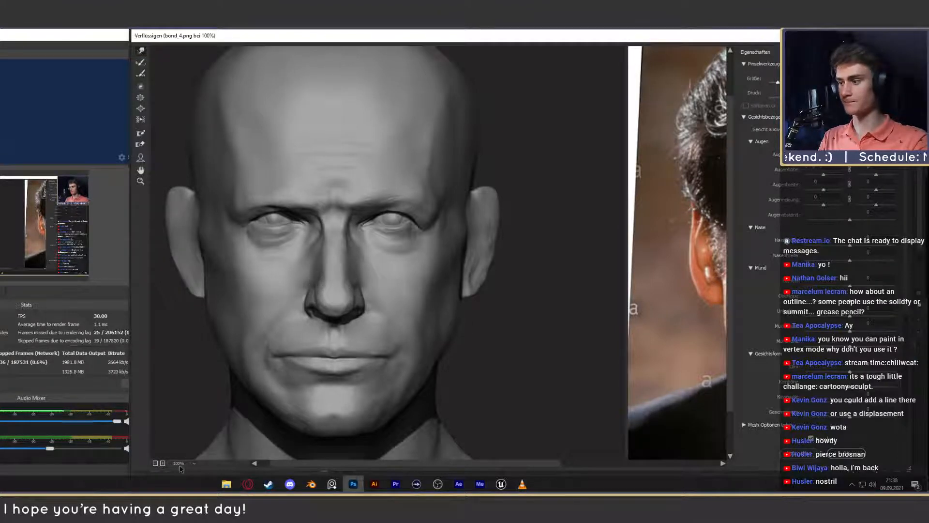
{"action": "key", "text": "ctrl+minus"}
{"action": "key", "text": "ctrl+minus"}
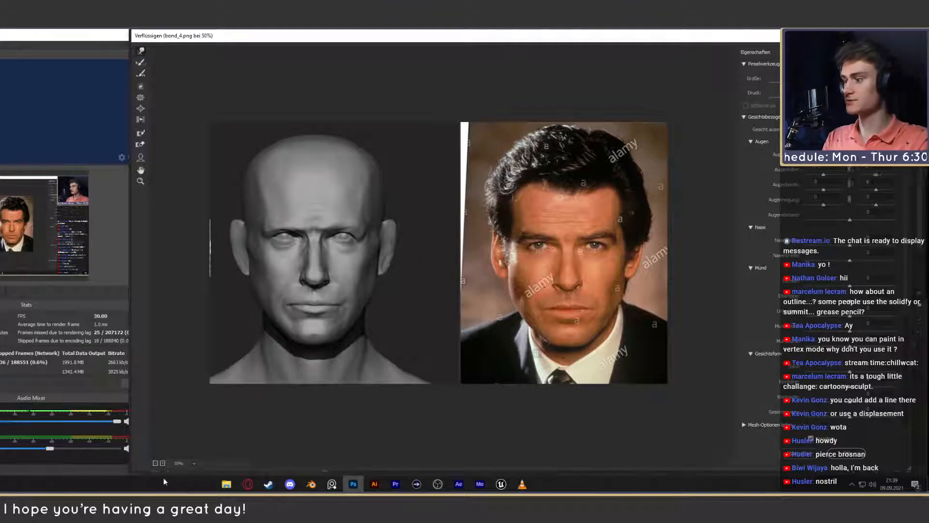
- Compare the mouth, chin and jaw of the sculpted head close-up with the reference photo, ending on both faces side by side
{"action": "key", "text": "ctrl+plus"}
{"action": "key", "text": "ctrl+plus"}
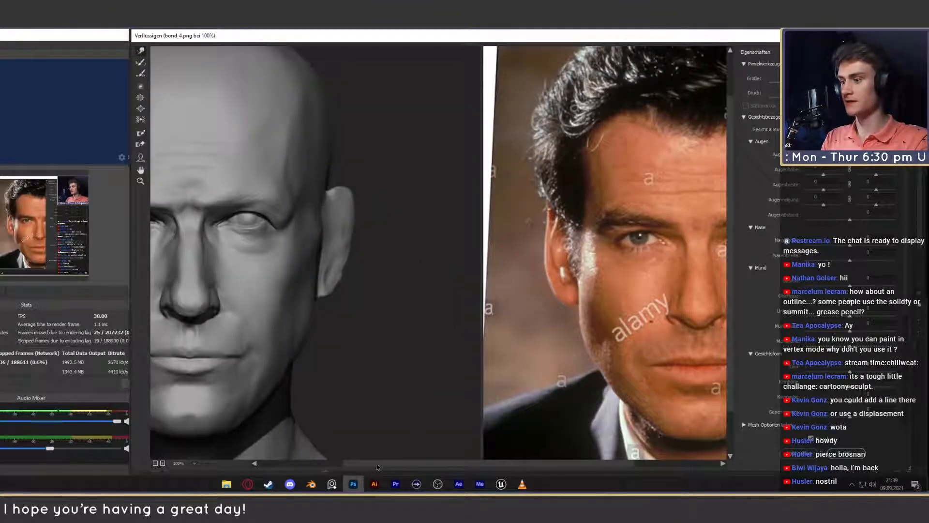
{"action": "left_click_drag", "start_coordinate": [374, 464], "coordinate": [285, 464]}
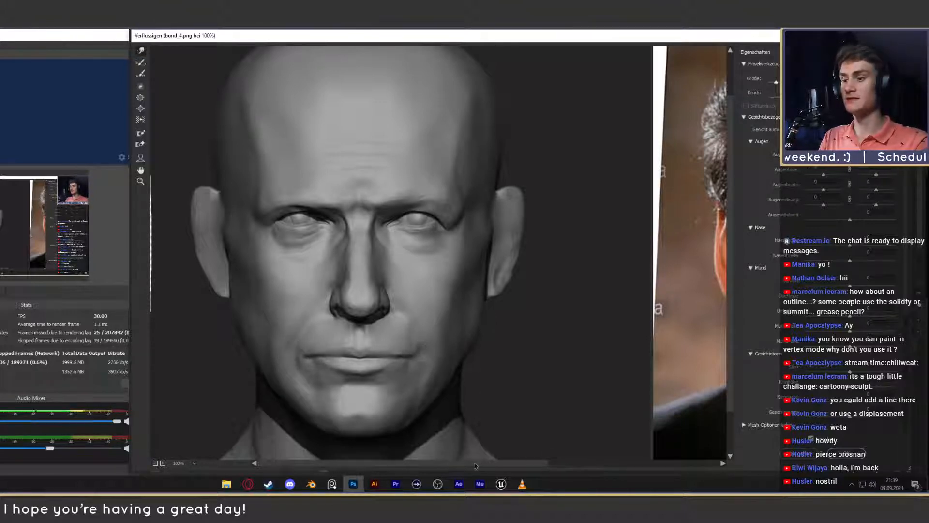
{"action": "left_click_drag", "start_coordinate": [475, 463], "coordinate": [716, 462]}
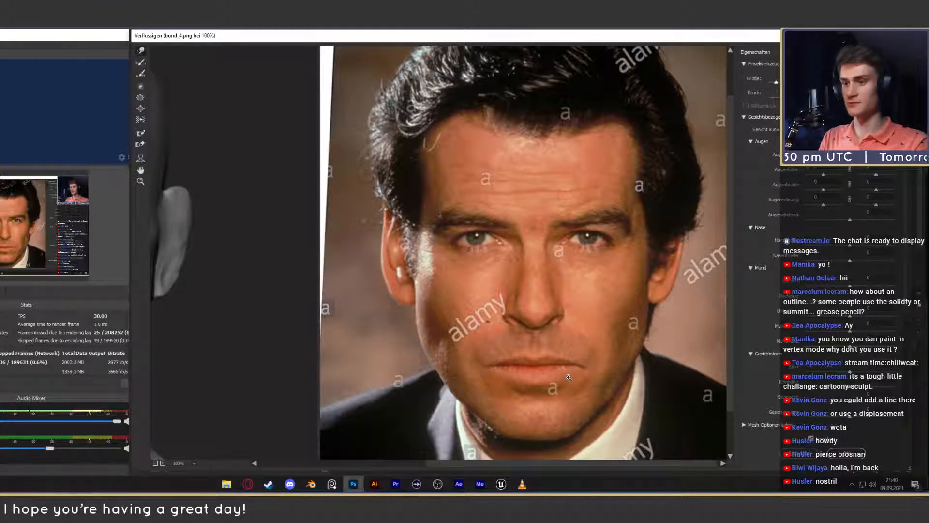
{"action": "left_click_drag", "start_coordinate": [542, 464], "coordinate": [408, 456]}
{"action": "left_click_drag", "start_coordinate": [517, 465], "coordinate": [629, 465]}
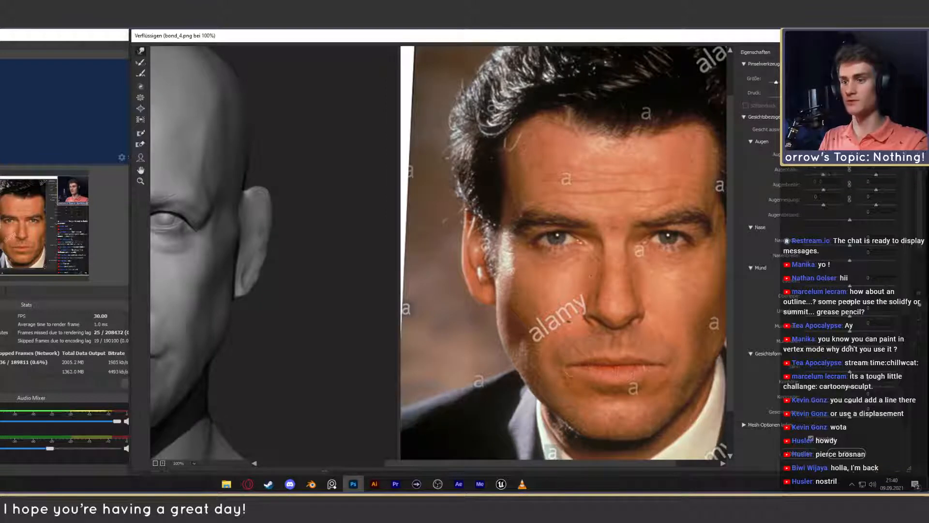
{"action": "scroll", "coordinate": [590, 416], "scroll_direction": "left", "scroll_amount": 1, "text": "ctrl"}
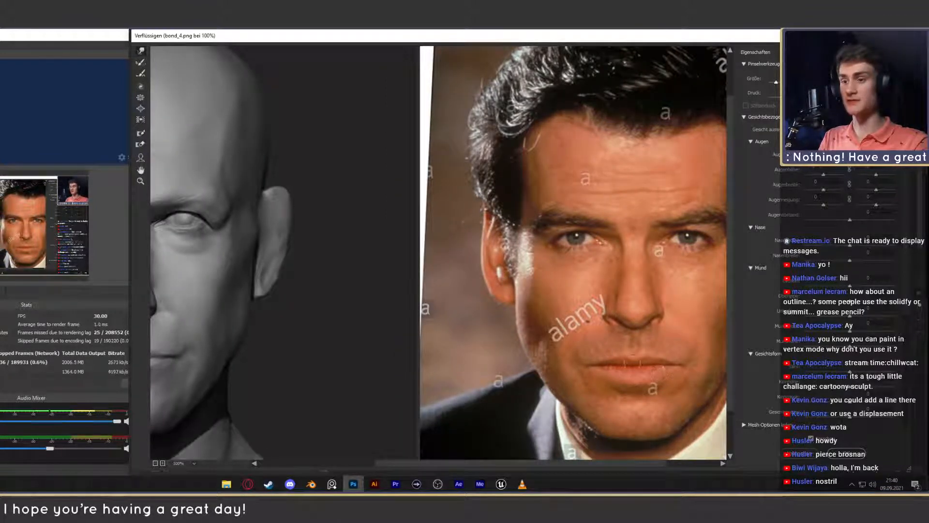
{"action": "mouse_move", "coordinate": [575, 464]}
{"action": "left_mouse_down"}
{"action": "mouse_move", "coordinate": [485, 464]}
{"action": "mouse_move", "coordinate": [558, 463]}
{"action": "left_mouse_up"}
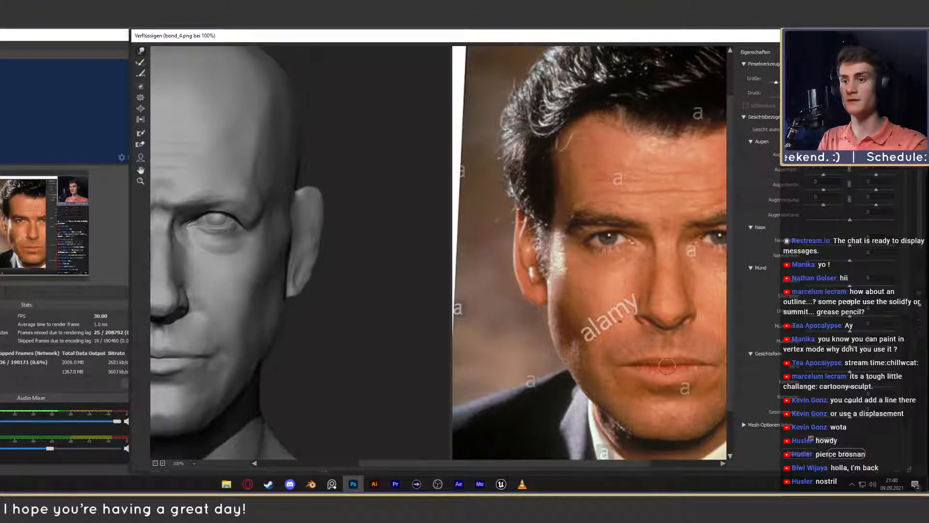
{"action": "left_click_drag", "start_coordinate": [558, 464], "coordinate": [457, 470]}
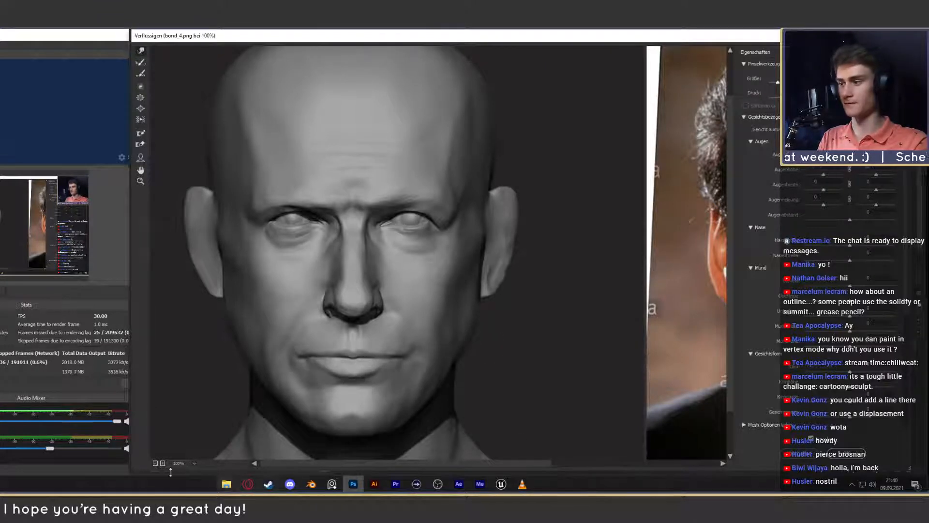
{"action": "left_click", "coordinate": [155, 463]}
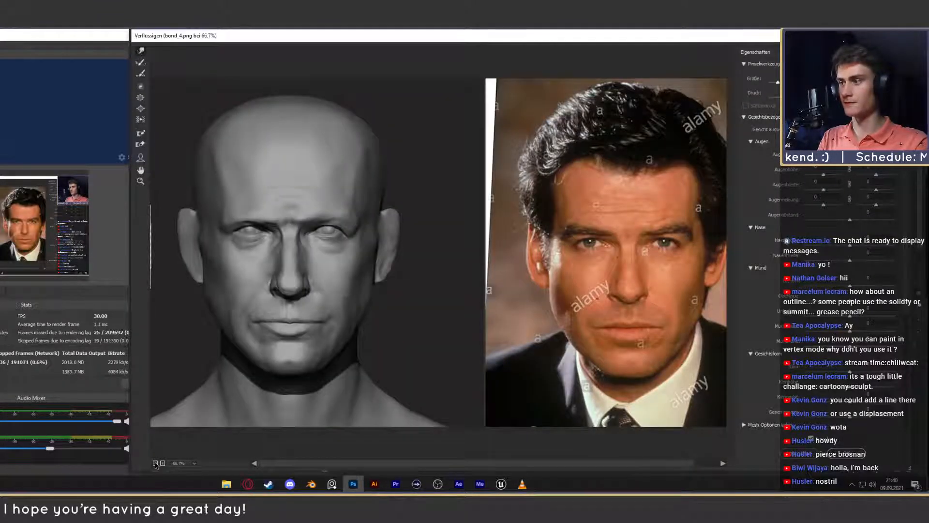
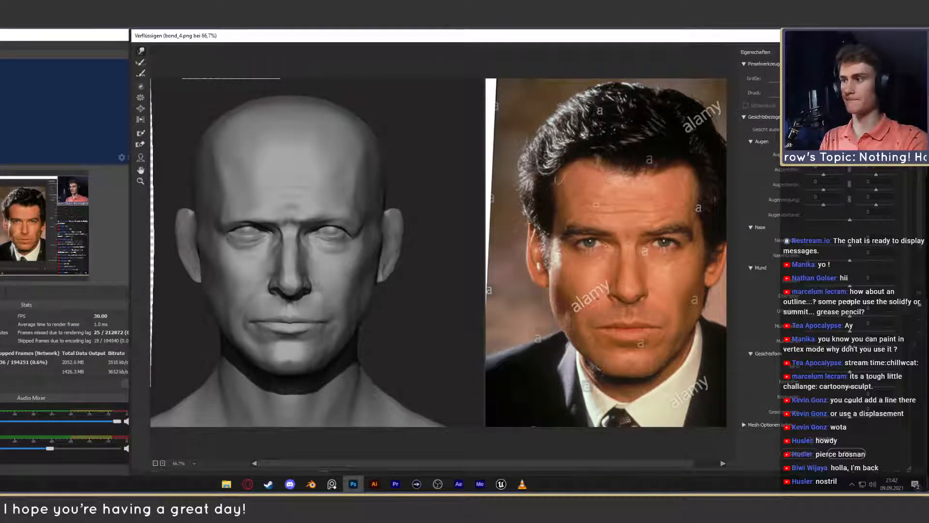
- Compare the sculpted head with and without the warp in the Liquify preview, and apply the filter
{"action": "left_click", "coordinate": [812, 439]}
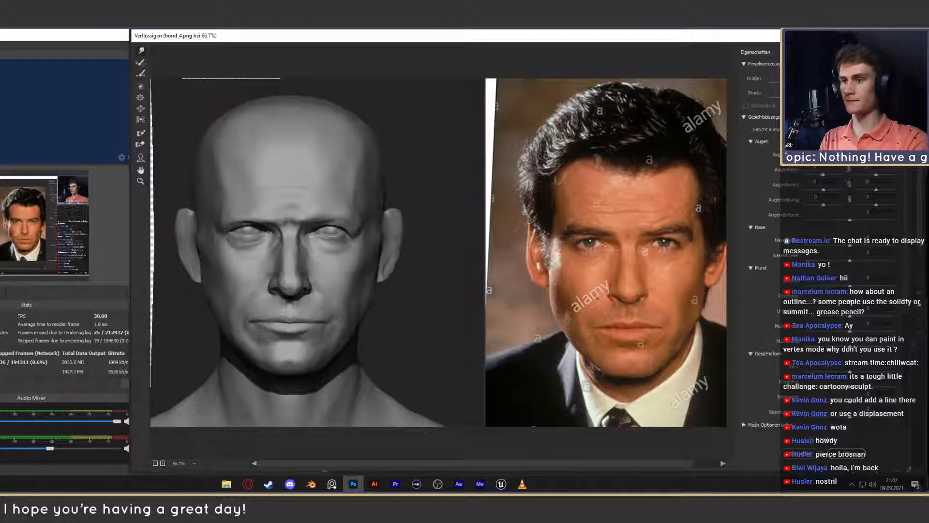
{"action": "left_click", "coordinate": [812, 439]}
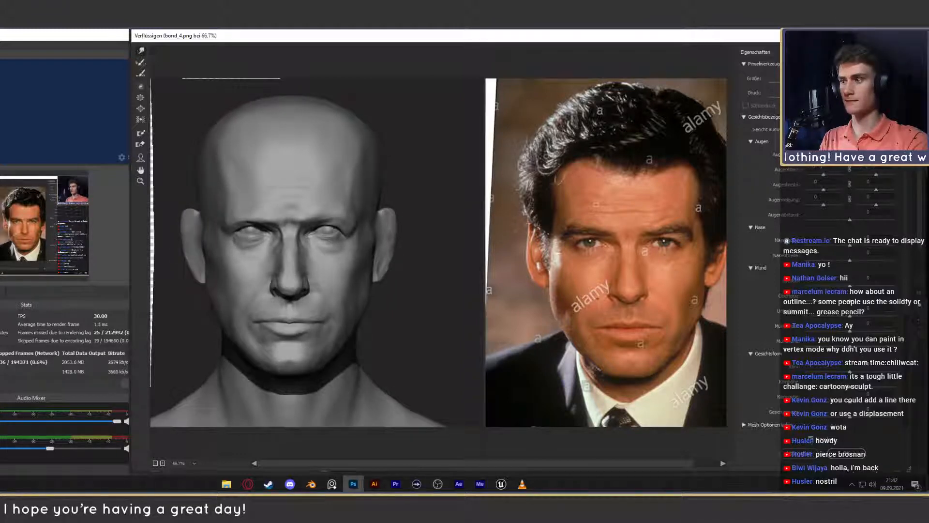
{"action": "left_click", "coordinate": [811, 439]}
{"action": "left_click", "coordinate": [811, 439]}
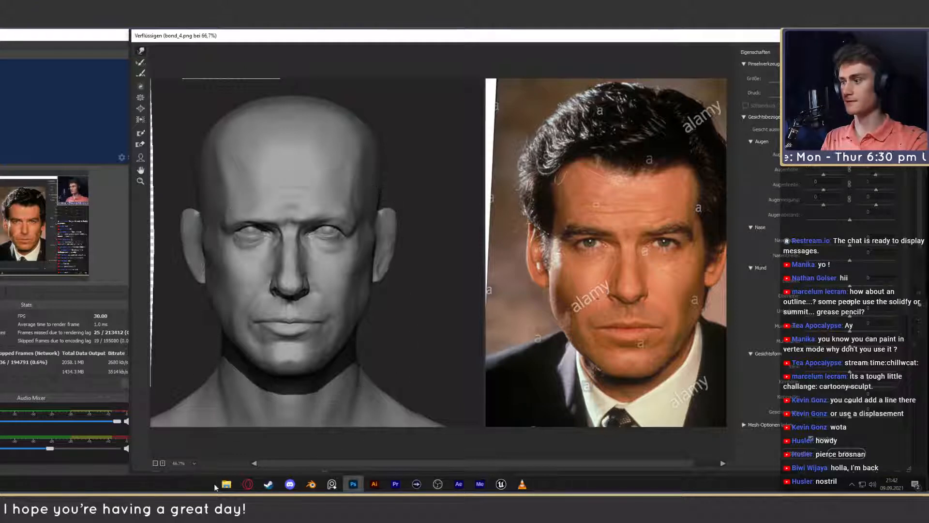
{"action": "key", "text": "ctrl+minus"}
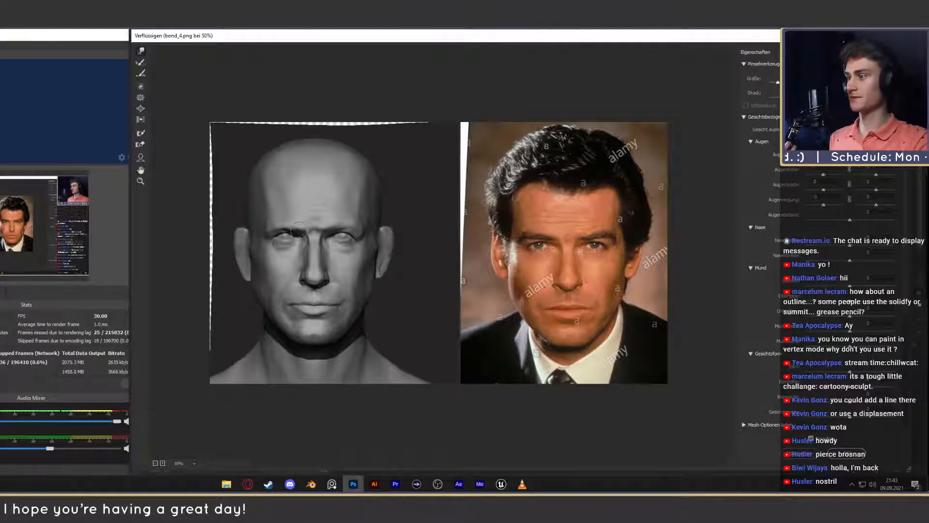
{"action": "left_click", "coordinate": [854, 454]}
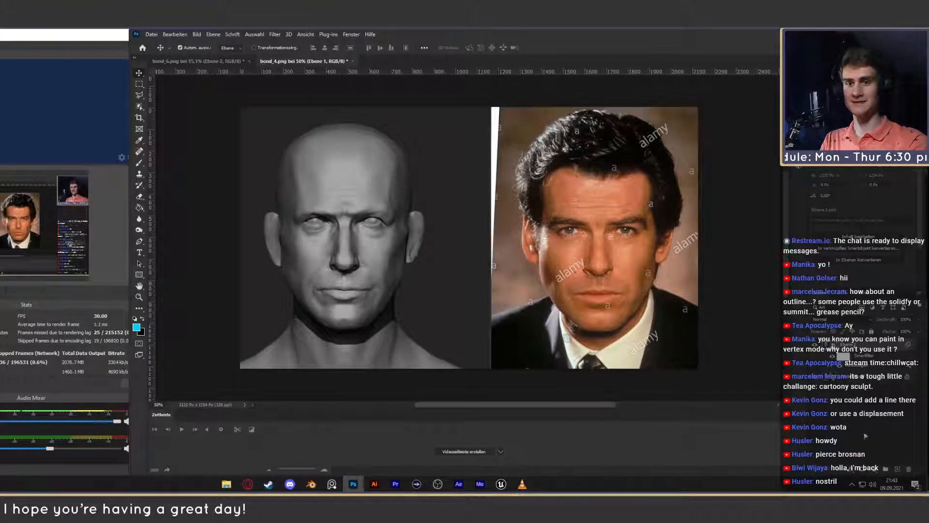
- Add a new layer and paint over the crease between the eyebrows with a sampled grey at 30% brush opacity
{"action": "left_click_drag", "start_coordinate": [344, 244], "coordinate": [377, 238], "text": "ctrl"}
{"action": "left_click_drag", "start_coordinate": [372, 236], "coordinate": [425, 231]}
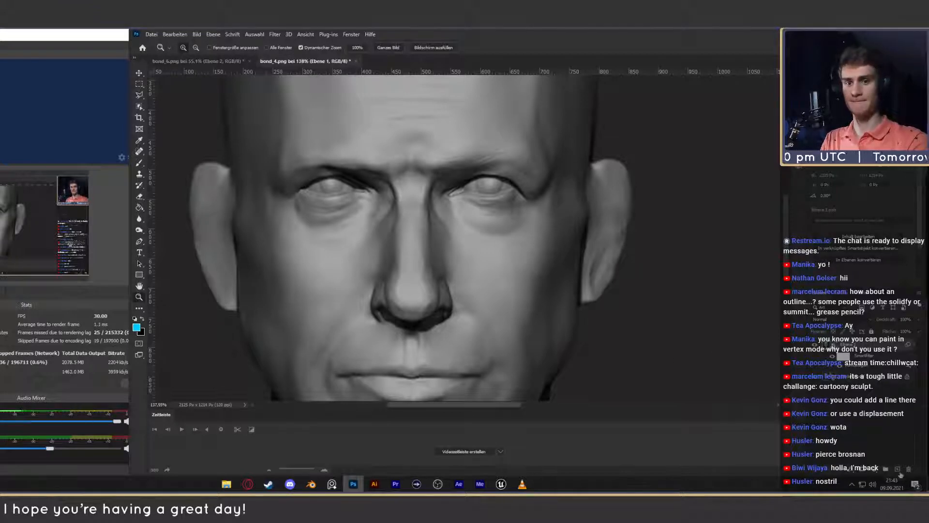
{"action": "left_click", "coordinate": [898, 469]}
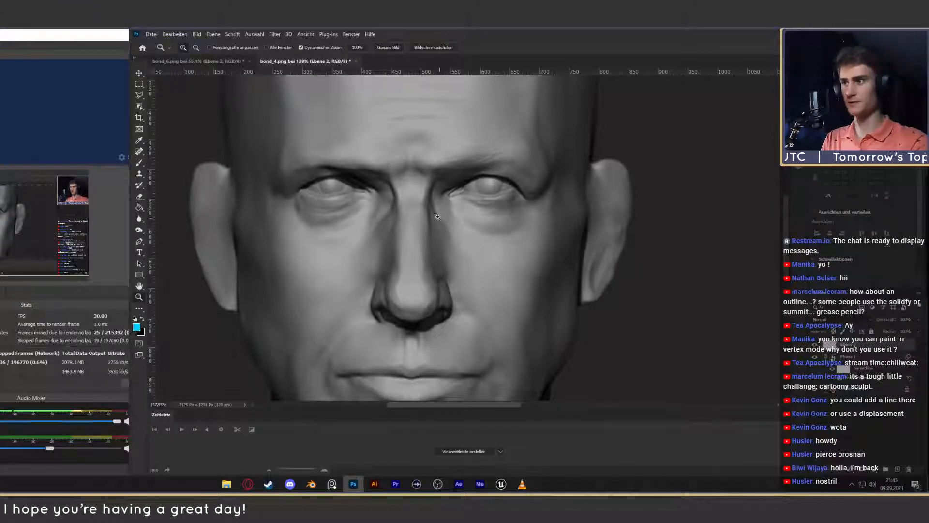
{"action": "key", "text": "b"}
{"action": "left_click", "coordinate": [410, 177], "text": "alt"}
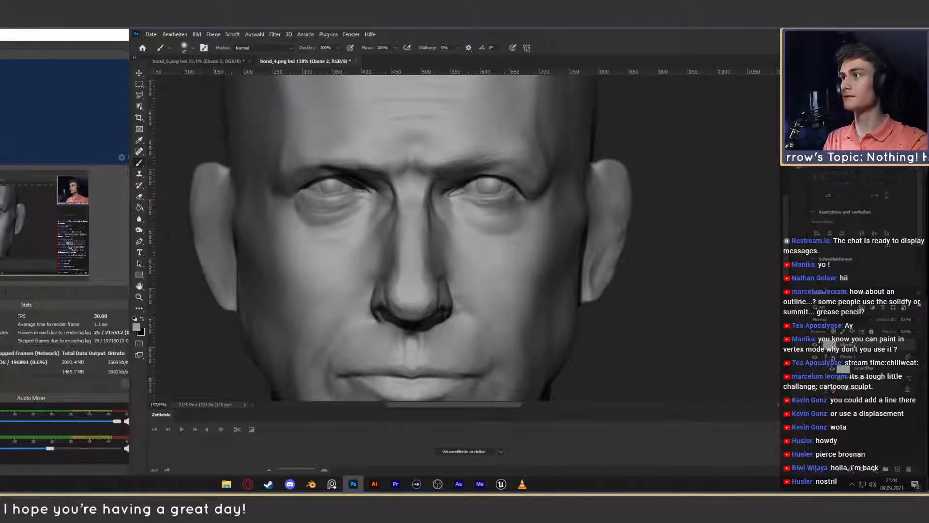
{"action": "type", "text": "30"}
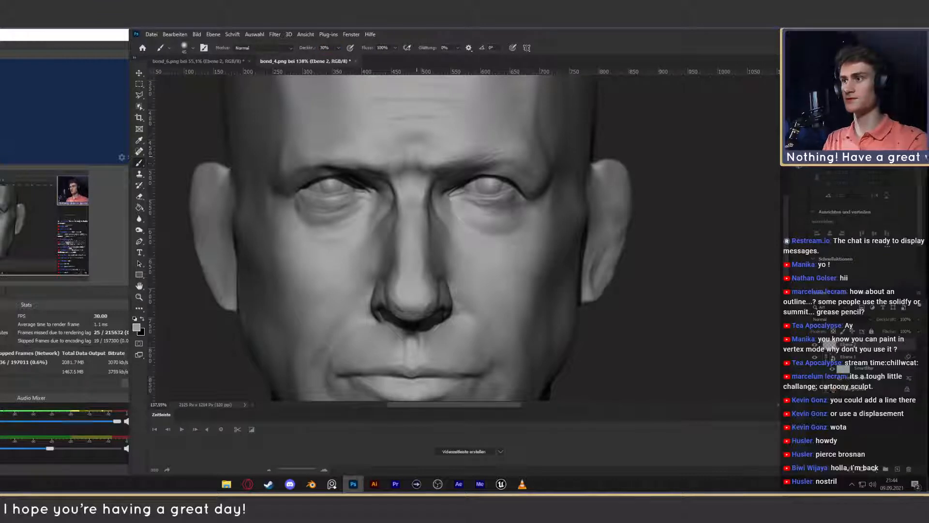
{"action": "left_click_drag", "start_coordinate": [411, 171], "coordinate": [421, 160]}
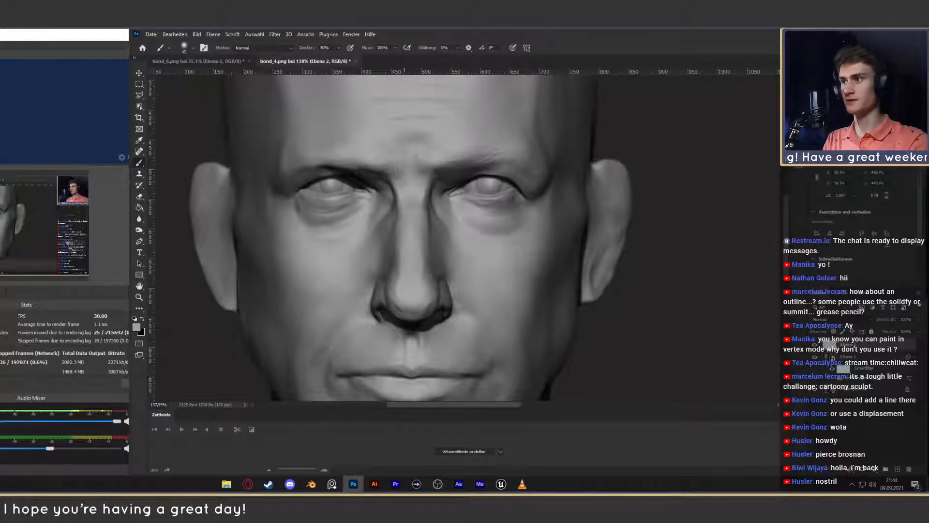
{"action": "left_click_drag", "start_coordinate": [415, 179], "coordinate": [427, 171]}
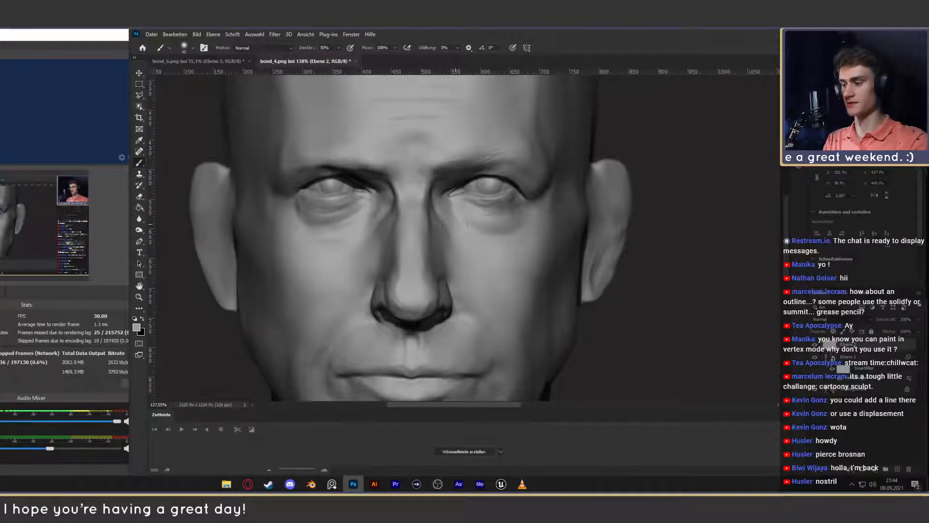
- Check the retouch on the whole head, and blend the nose bridge between the eyebrows further with sampled skin grey
{"action": "key", "text": "z"}
{"action": "mouse_move", "coordinate": [463, 224]}
{"action": "left_mouse_down"}
{"action": "mouse_move", "coordinate": [409, 222]}
{"action": "mouse_move", "coordinate": [433, 223]}
{"action": "left_mouse_up"}
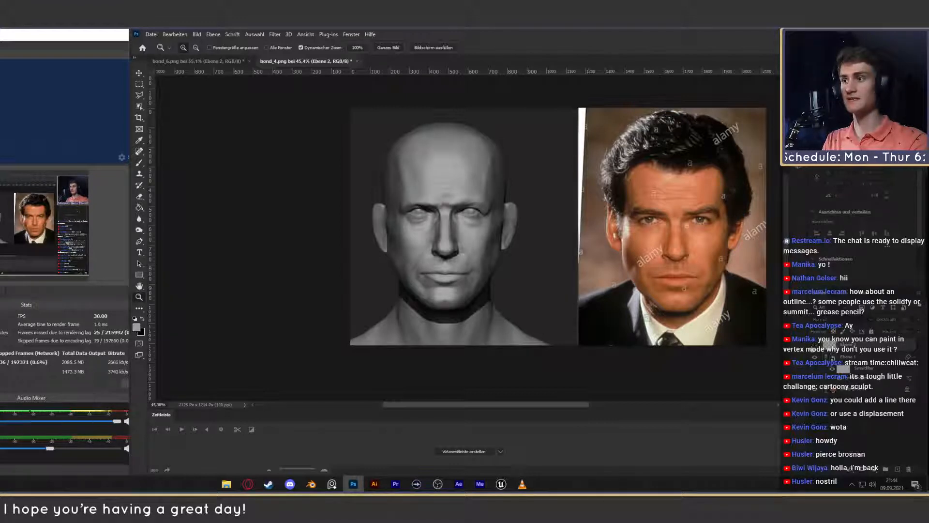
{"action": "left_click_drag", "start_coordinate": [435, 197], "coordinate": [477, 205]}
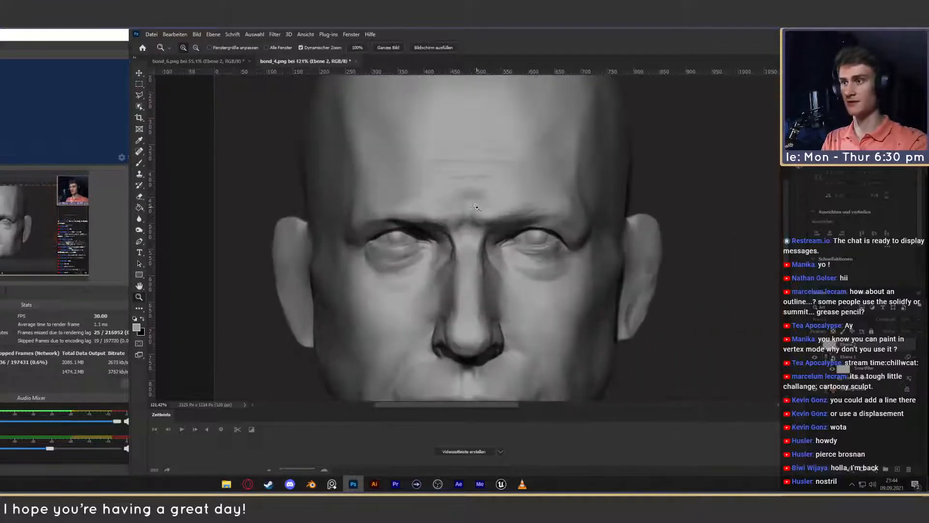
{"action": "key", "text": "b"}
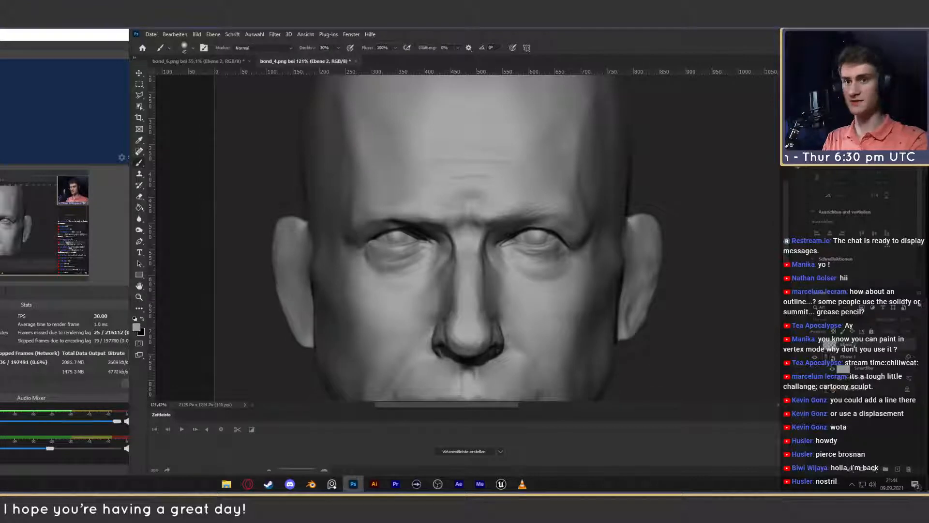
{"action": "left_click", "coordinate": [814, 345]}
{"action": "left_click", "coordinate": [495, 194], "text": "alt"}
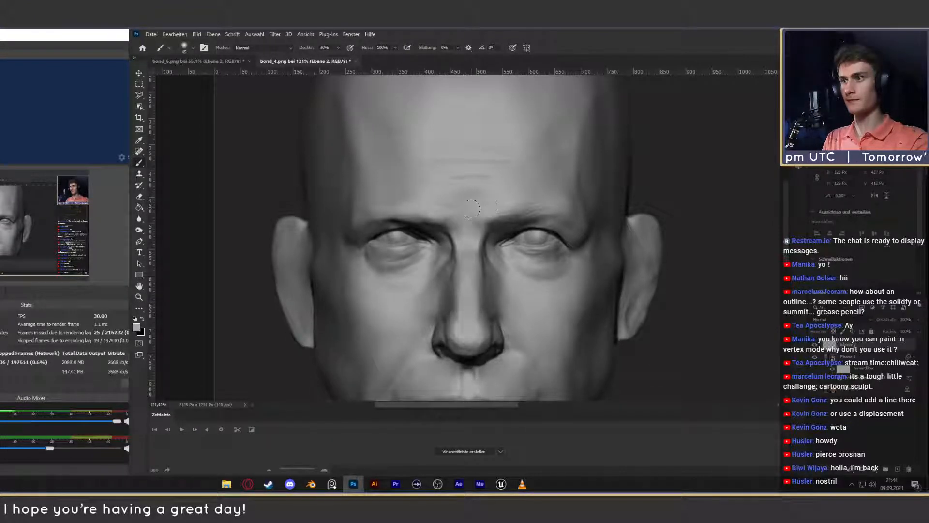
{"action": "left_click", "coordinate": [471, 224], "text": "alt"}
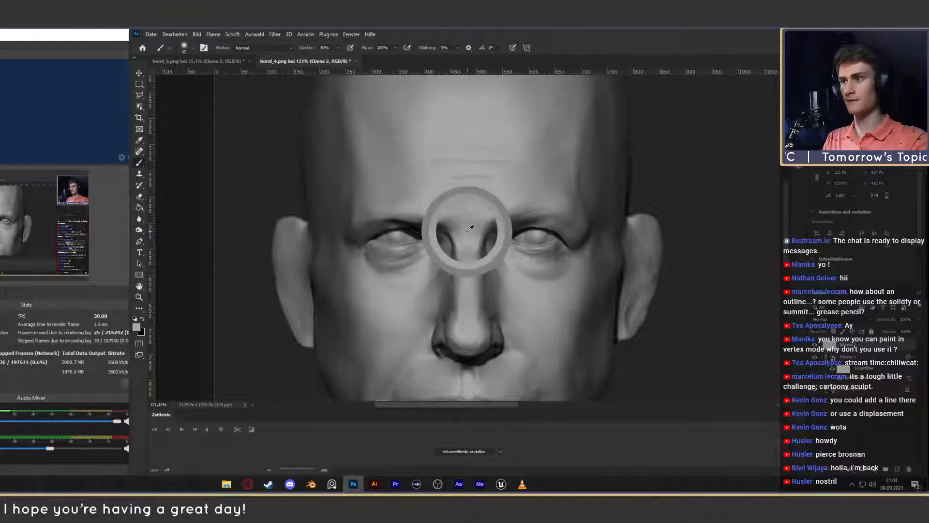
- Compare the sculpted head's eyebrows and nose bridge with the reference photo, close-up and with both faces side by side
{"action": "key", "text": "z"}
{"action": "mouse_move", "coordinate": [535, 255]}
{"action": "left_mouse_down"}
{"action": "mouse_move", "coordinate": [479, 259]}
{"action": "mouse_move", "coordinate": [507, 255]}
{"action": "left_mouse_up"}
{"action": "mouse_move", "coordinate": [509, 254]}
{"action": "left_mouse_down"}
{"action": "mouse_move", "coordinate": [470, 227]}
{"action": "mouse_move", "coordinate": [370, 221]}
{"action": "left_mouse_up"}
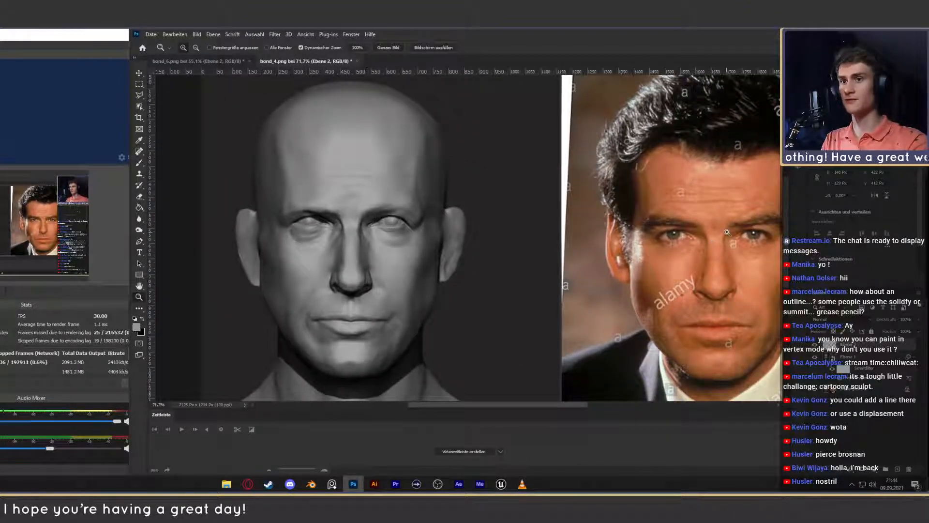
{"action": "left_click_drag", "start_coordinate": [422, 222], "coordinate": [442, 226]}
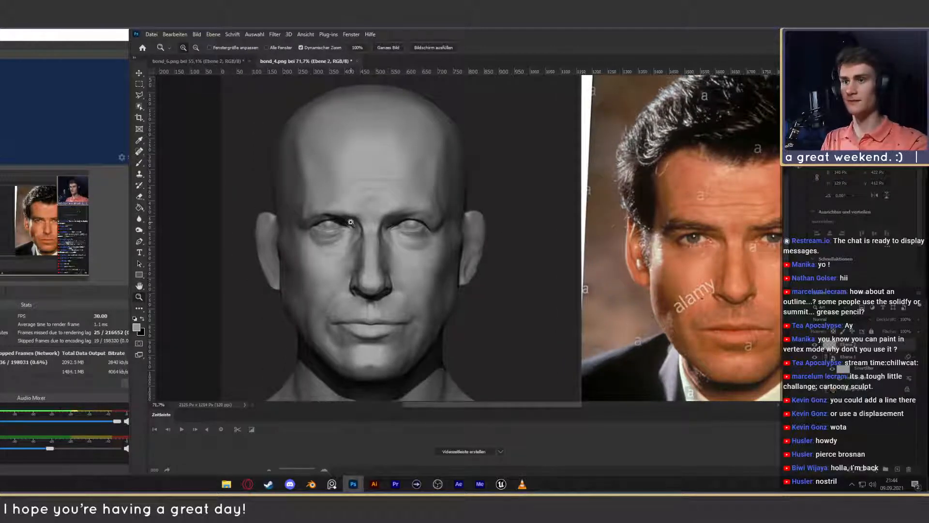
{"action": "left_click_drag", "start_coordinate": [351, 223], "coordinate": [420, 228]}
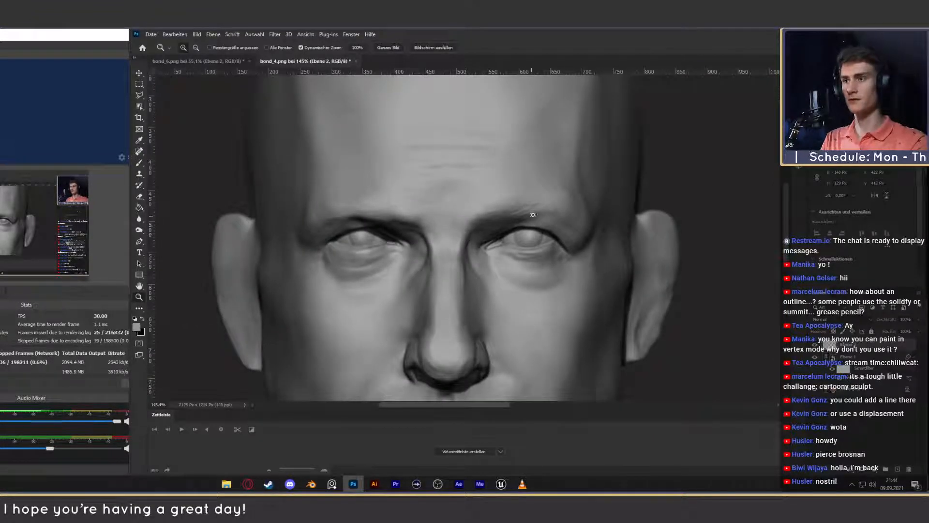
{"action": "key", "text": "b"}
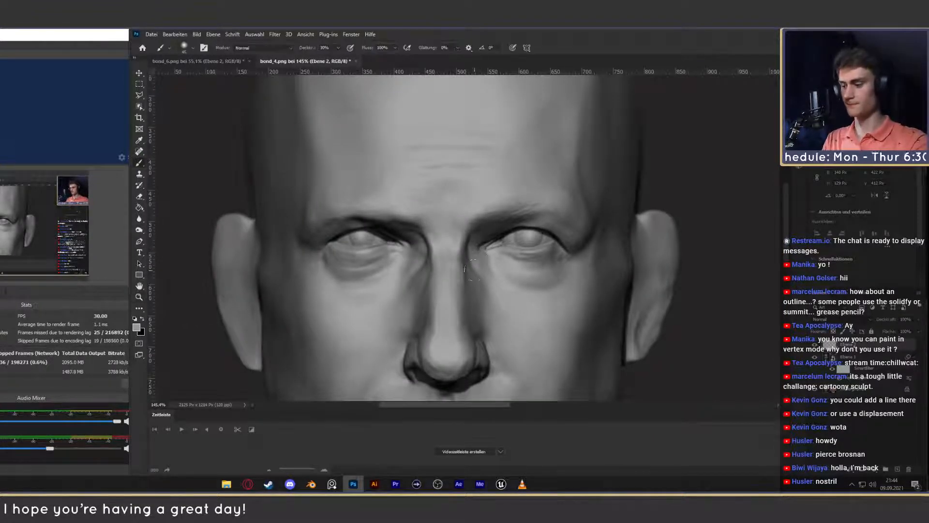
{"action": "key", "text": "z"}
{"action": "left_click_drag", "start_coordinate": [486, 266], "coordinate": [442, 267]}
{"action": "key", "text": "space"}
{"action": "mouse_move", "coordinate": [504, 289]}
{"action": "left_mouse_down"}
{"action": "mouse_move", "coordinate": [437, 274]}
{"action": "mouse_move", "coordinate": [455, 264]}
{"action": "left_mouse_up"}
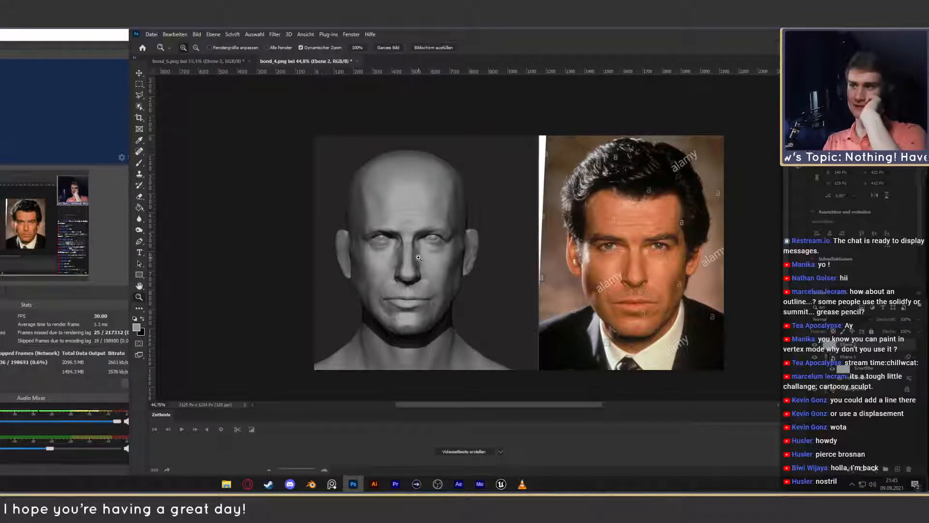
- Reopen the Liquify smart filter of the warped head layer for editing
{"action": "double_click", "coordinate": [859, 379]}
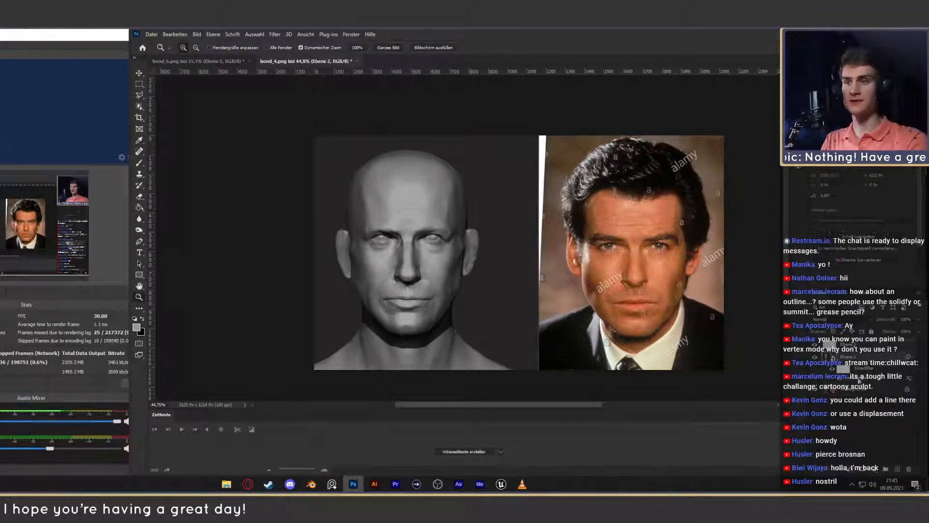
{"action": "key", "text": "ctrl+shift+x"}
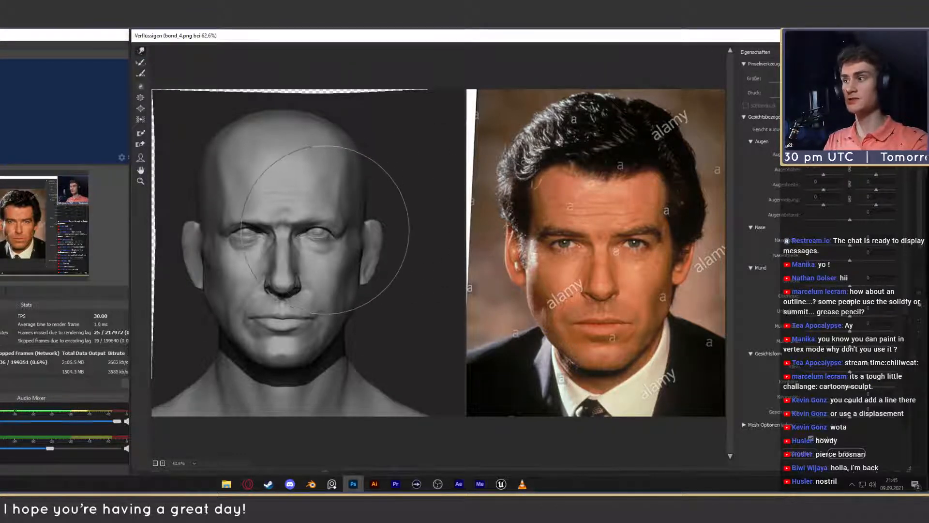
{"action": "left_click_drag", "start_coordinate": [323, 235], "coordinate": [323, 242]}
{"action": "left_click_drag", "start_coordinate": [250, 239], "coordinate": [251, 248]}
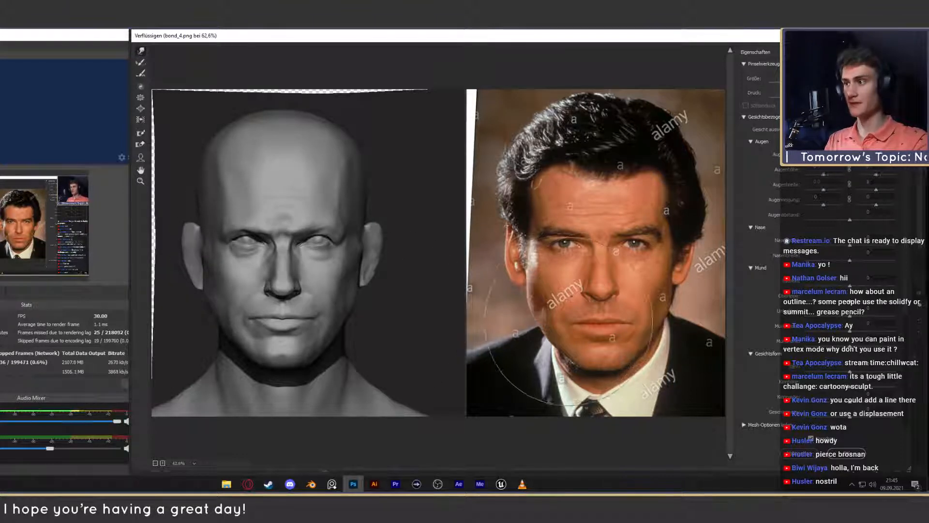
{"action": "key", "text": "ctrl+z"}
{"action": "key", "text": "ctrl+z"}
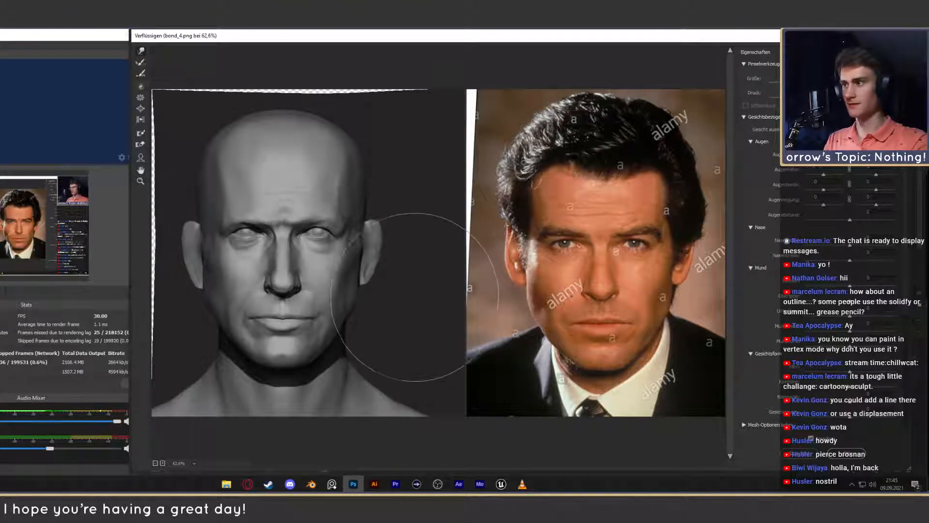
- Warp both brows of the sculpted head slightly down towards the eyes and apply the Liquify filter
{"action": "left_click_drag", "start_coordinate": [312, 229], "coordinate": [313, 237]}
{"action": "left_click_drag", "start_coordinate": [249, 235], "coordinate": [252, 236]}
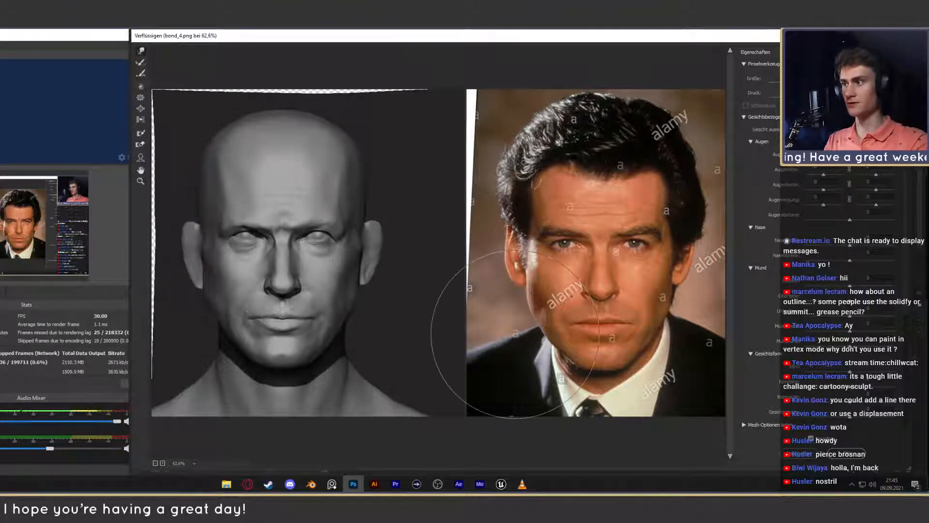
{"action": "key", "text": "Return"}
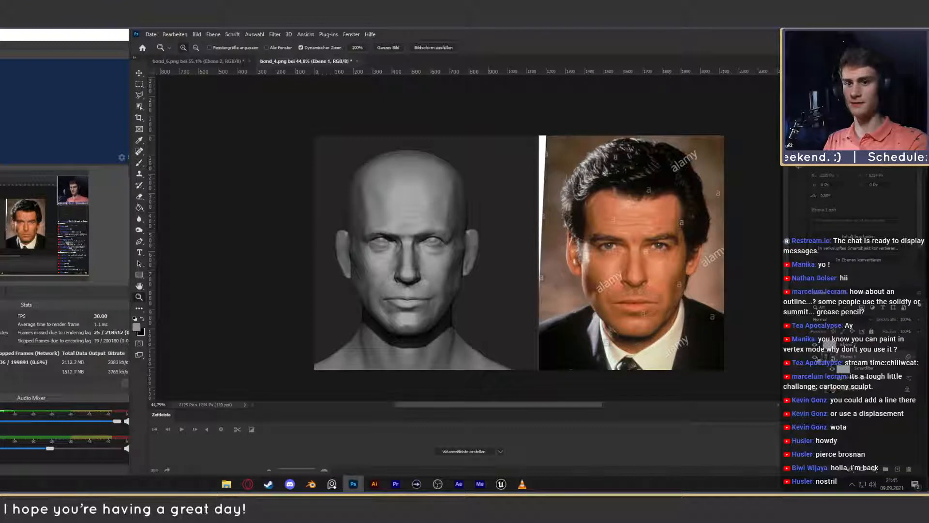
- Compare the original and warped sculpted head by toggling the warped layer's visibility, ending with it shown
{"action": "left_click", "coordinate": [817, 357]}
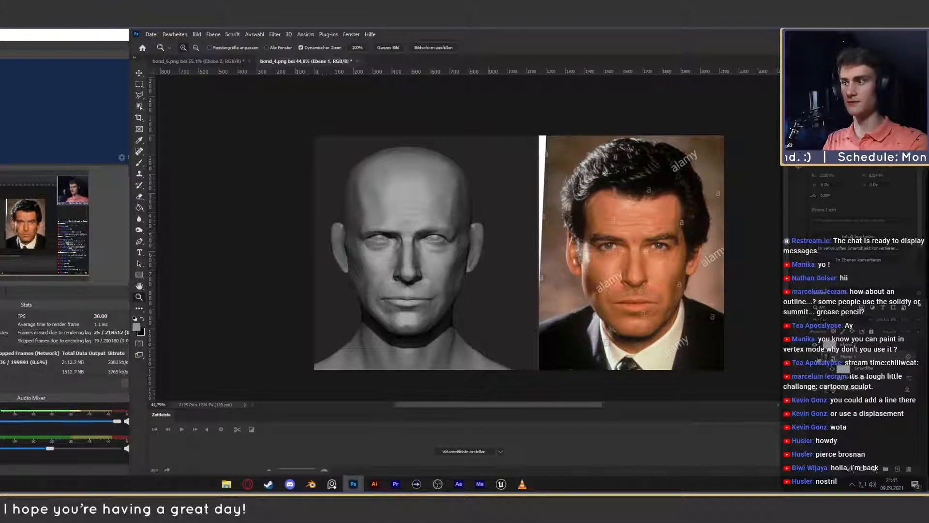
{"action": "left_click", "coordinate": [817, 358]}
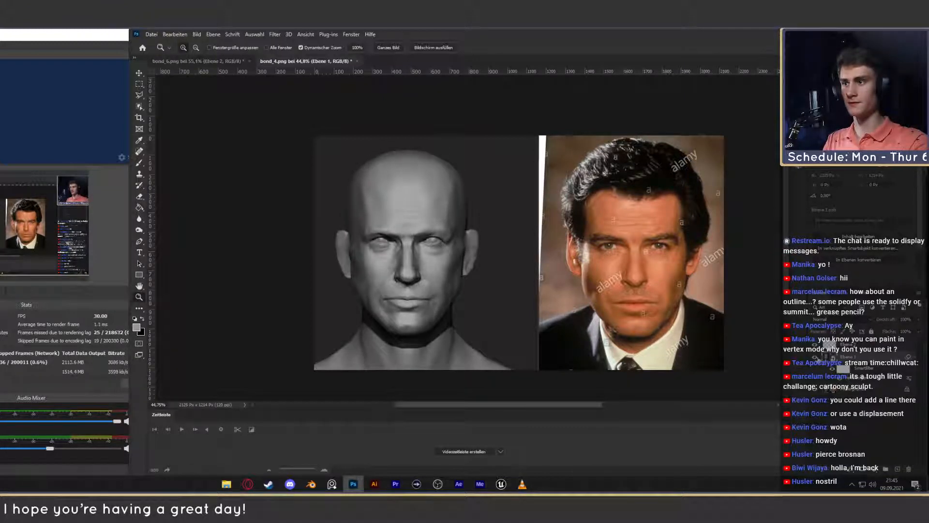
{"action": "left_click", "coordinate": [817, 357]}
{"action": "left_click", "coordinate": [817, 358]}
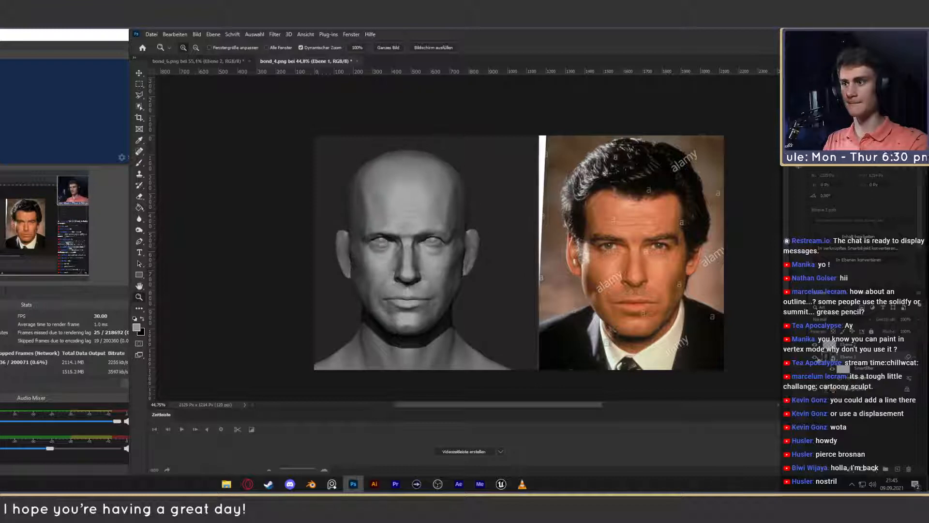
{"action": "left_click", "coordinate": [817, 358]}
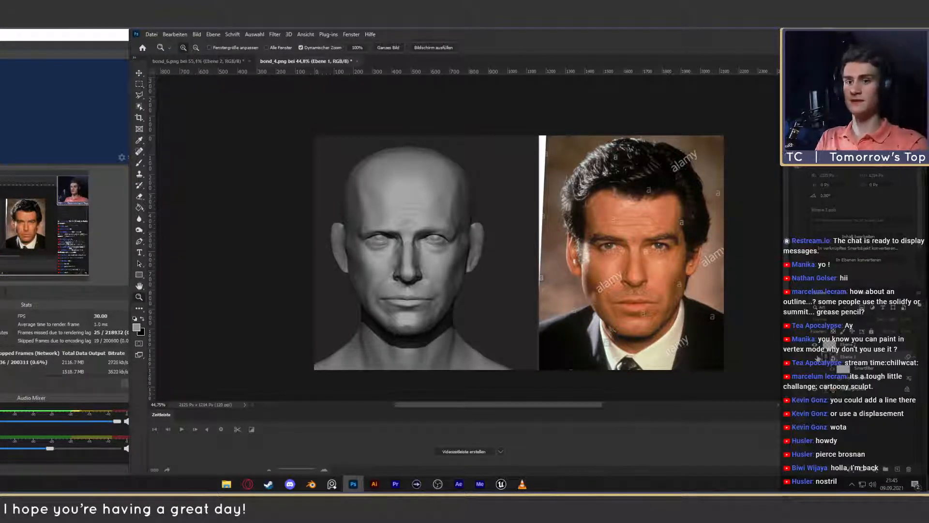
{"action": "left_click", "coordinate": [816, 357]}
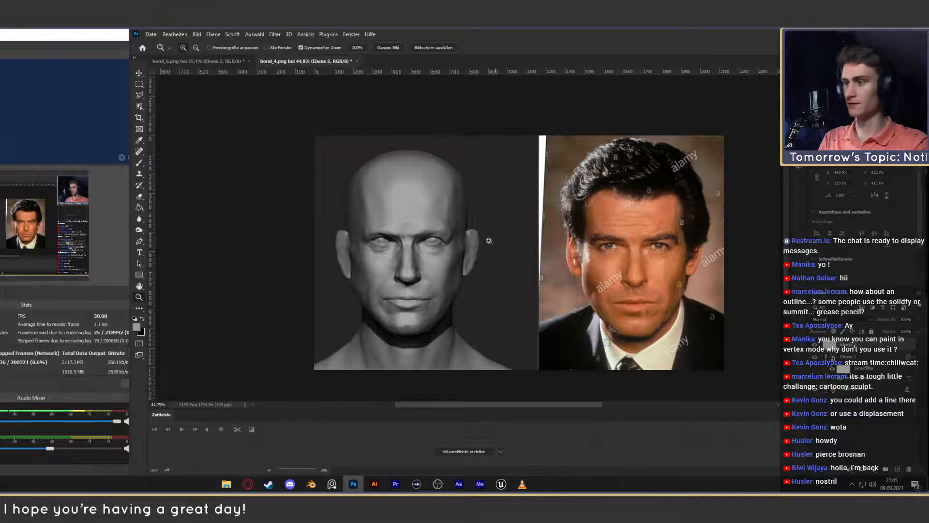
- Paint over the crease at the outer brow and temple of the sculpted head, blending it with sampled grey tones on the retouch layer
{"action": "left_click_drag", "start_coordinate": [507, 242], "coordinate": [506, 230]}
{"action": "key", "text": "b"}
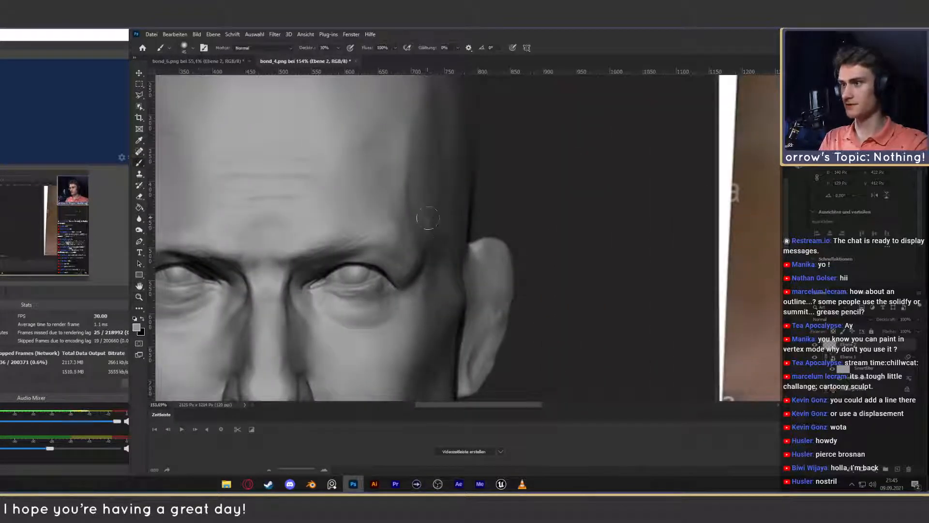
{"action": "left_click", "coordinate": [417, 250], "text": "alt"}
{"action": "left_click_drag", "start_coordinate": [417, 247], "coordinate": [416, 229]}
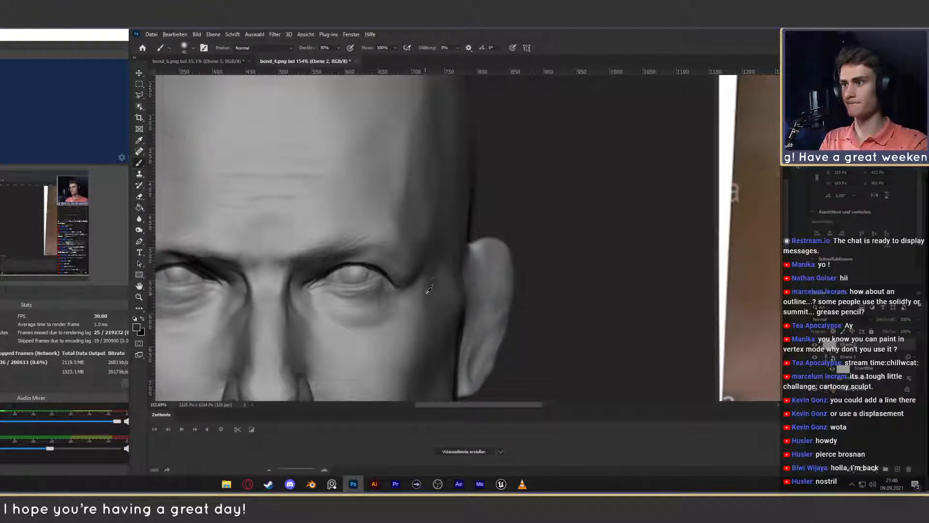
{"action": "mouse_move", "coordinate": [424, 280]}
{"action": "left_mouse_down"}
{"action": "mouse_move", "coordinate": [423, 259]}
{"action": "mouse_move", "coordinate": [415, 279]}
{"action": "mouse_move", "coordinate": [426, 277]}
{"action": "left_mouse_up"}
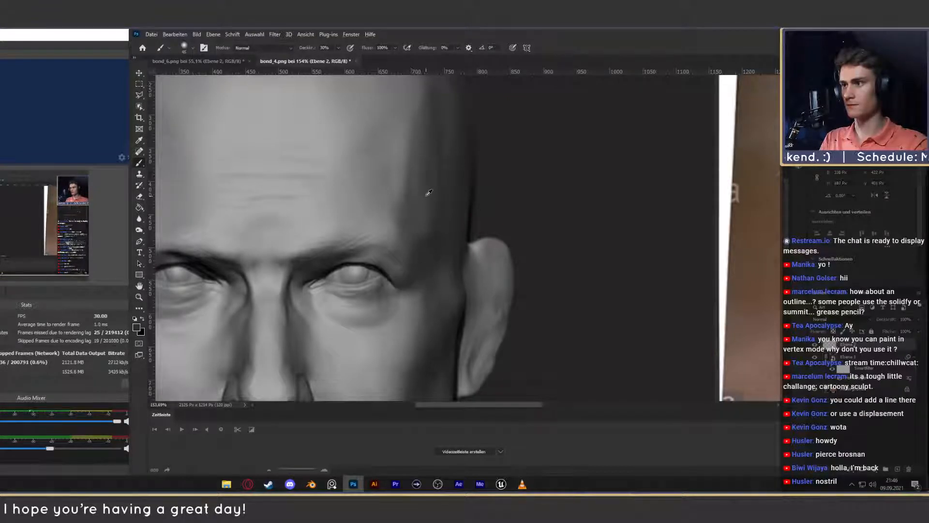
{"action": "left_click_drag", "start_coordinate": [419, 222], "coordinate": [423, 181]}
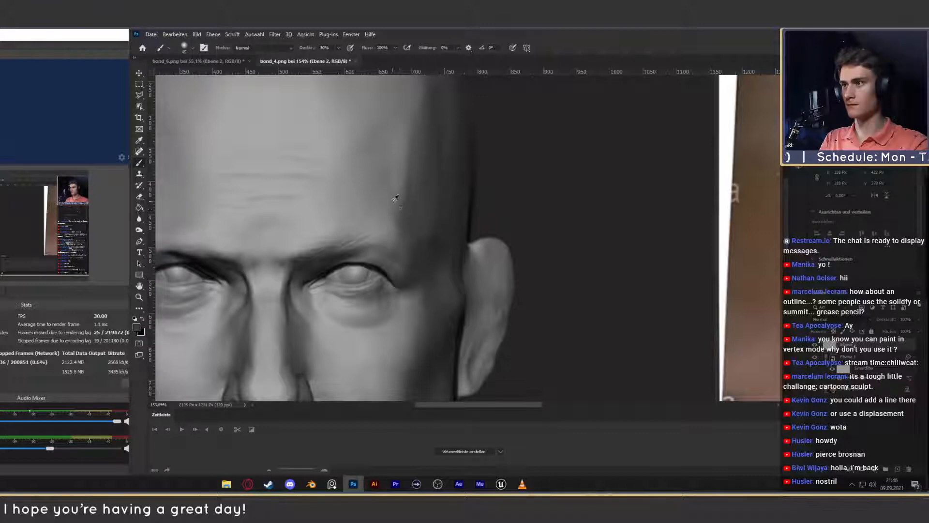
{"action": "left_click", "coordinate": [400, 204], "text": "alt"}
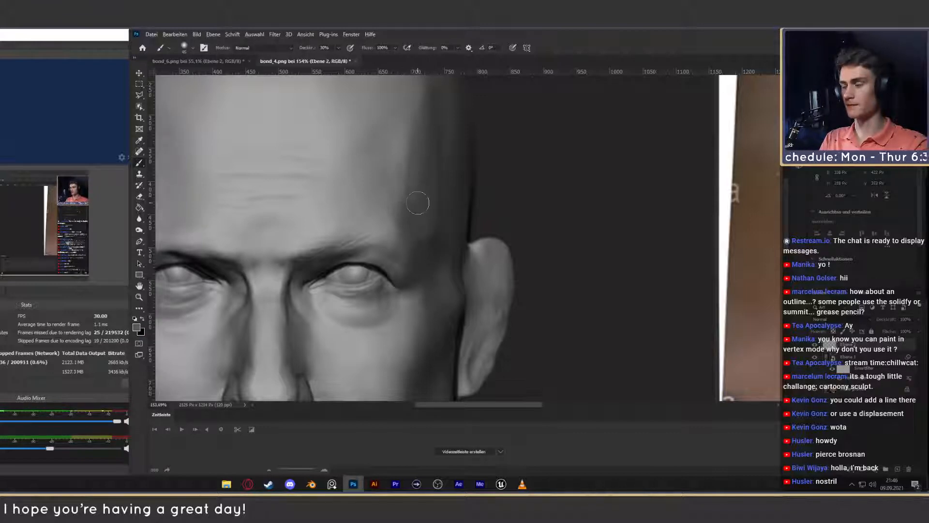
- Lasso the hair in the reference photo along the hairline and around its outer contour, and copy it to a new layer
{"action": "key", "text": "z"}
{"action": "mouse_move", "coordinate": [434, 253]}
{"action": "left_mouse_down"}
{"action": "mouse_move", "coordinate": [395, 267]}
{"action": "mouse_move", "coordinate": [439, 255]}
{"action": "mouse_move", "coordinate": [446, 276]}
{"action": "left_mouse_up"}
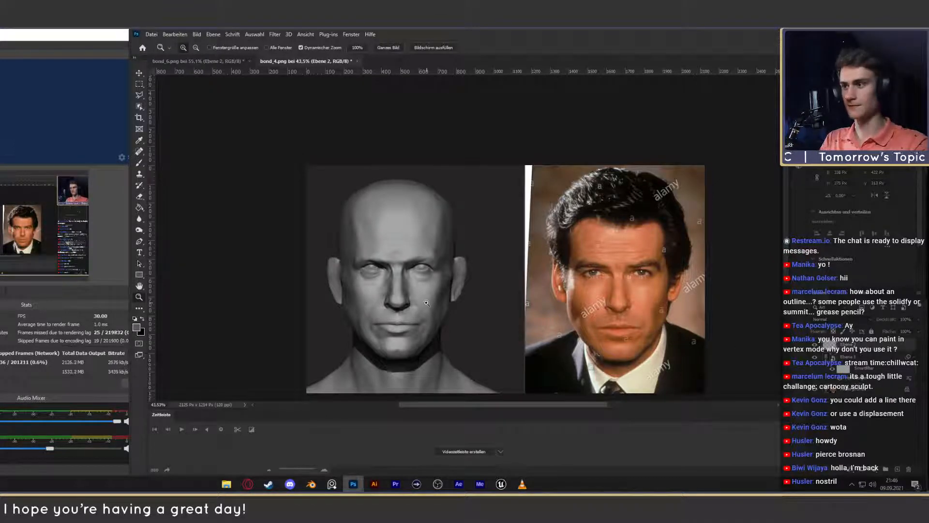
{"action": "left_click_drag", "start_coordinate": [427, 302], "coordinate": [406, 303]}
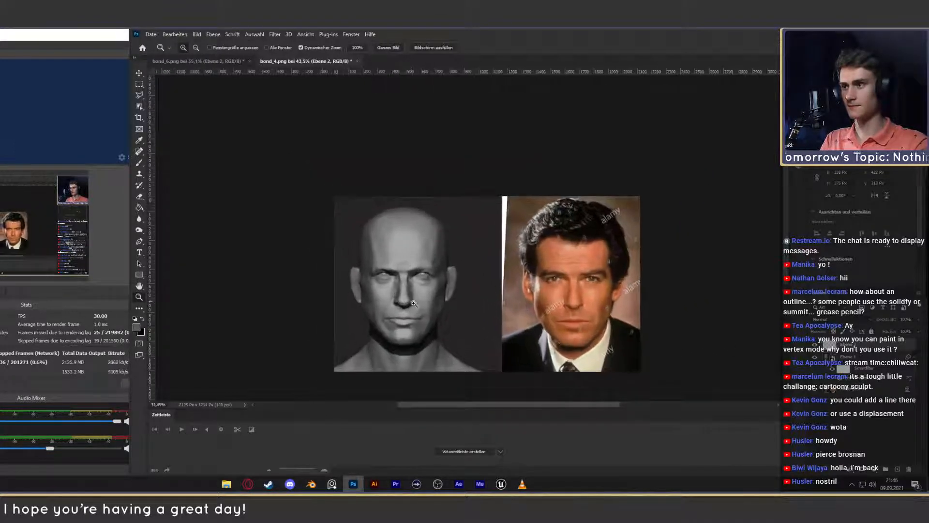
{"action": "key", "text": "v"}
{"action": "key", "text": "z"}
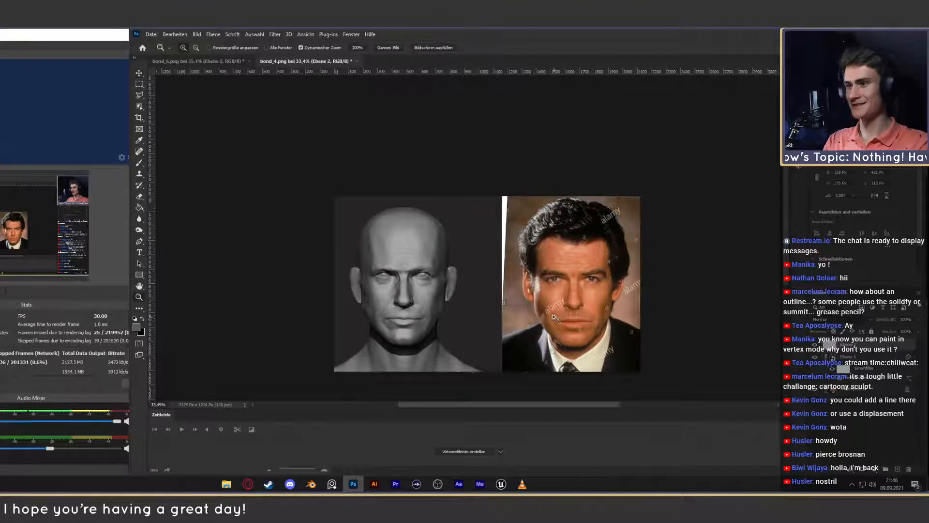
{"action": "mouse_move", "coordinate": [549, 315]}
{"action": "left_mouse_down"}
{"action": "mouse_move", "coordinate": [571, 314]}
{"action": "mouse_move", "coordinate": [559, 308]}
{"action": "left_mouse_up"}
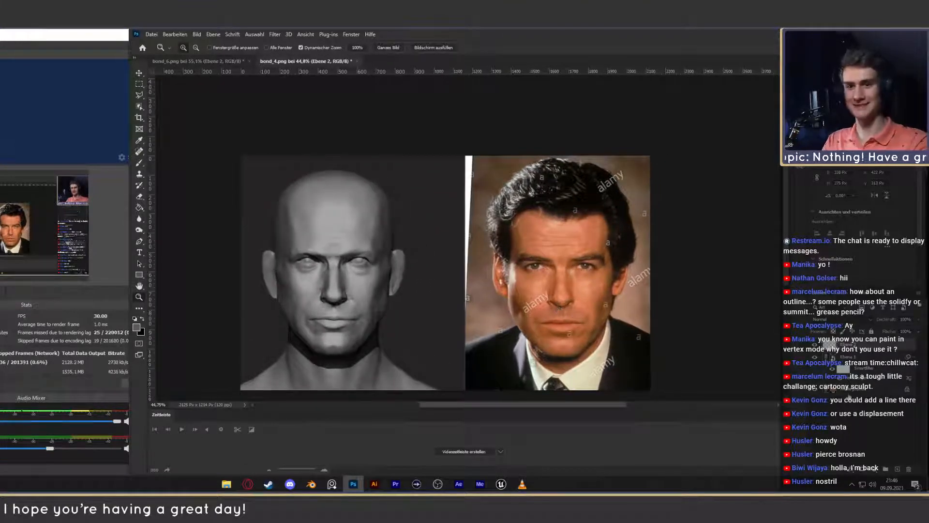
{"action": "left_click", "coordinate": [850, 353]}
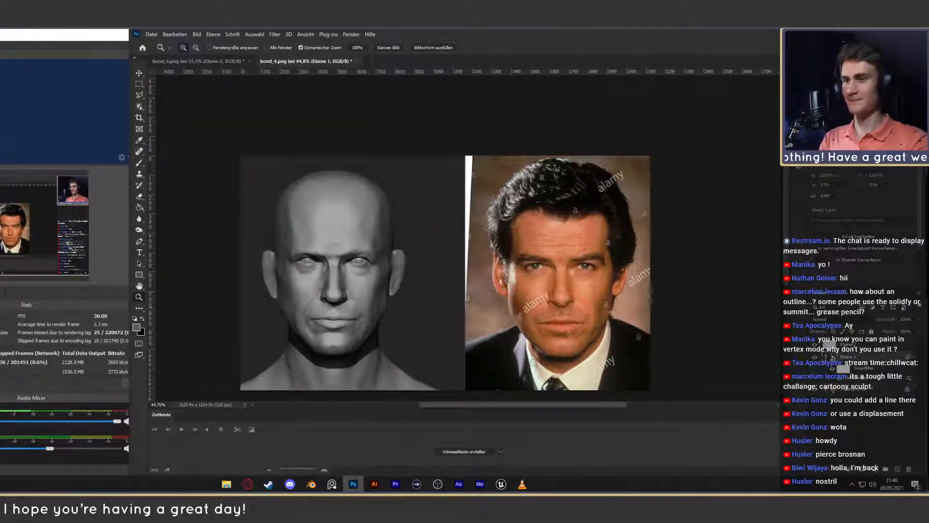
{"action": "key", "text": "l"}
{"action": "mouse_move", "coordinate": [616, 278]}
{"action": "left_mouse_down"}
{"action": "mouse_move", "coordinate": [611, 232]}
{"action": "mouse_move", "coordinate": [586, 212]}
{"action": "mouse_move", "coordinate": [515, 220]}
{"action": "mouse_move", "coordinate": [513, 250]}
{"action": "left_mouse_up"}
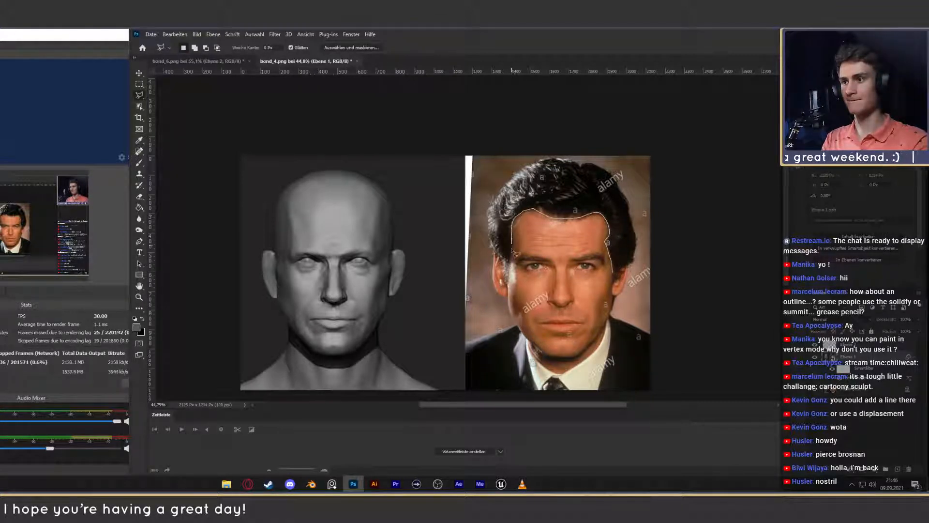
{"action": "mouse_move", "coordinate": [507, 291]}
{"action": "left_mouse_down"}
{"action": "mouse_move", "coordinate": [489, 213]}
{"action": "mouse_move", "coordinate": [510, 170]}
{"action": "mouse_move", "coordinate": [556, 163]}
{"action": "mouse_move", "coordinate": [600, 169]}
{"action": "mouse_move", "coordinate": [629, 196]}
{"action": "mouse_move", "coordinate": [639, 242]}
{"action": "mouse_move", "coordinate": [621, 275]}
{"action": "left_mouse_up"}
{"action": "key", "text": "ctrl+j"}
- Move the copied hair onto the sculpted head with Free Transform and apply the transformation
{"action": "key", "text": "ctrl+t"}
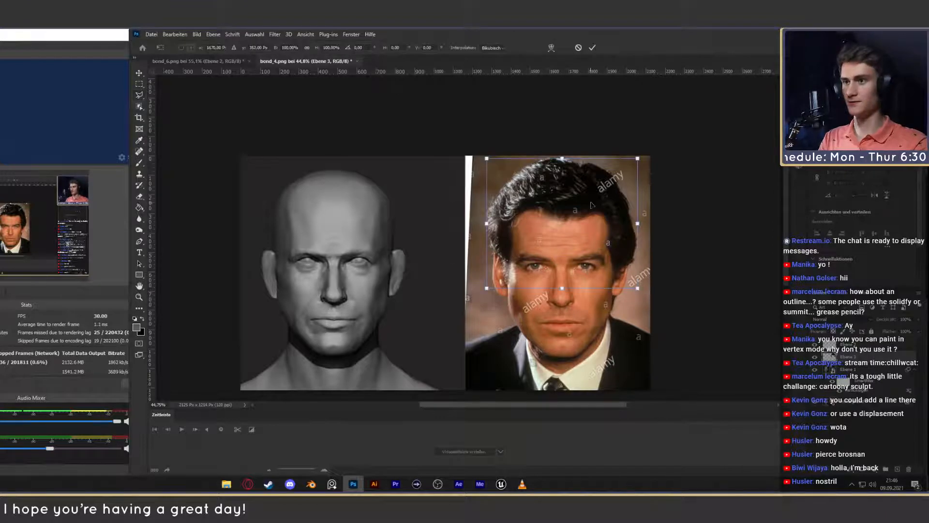
{"action": "mouse_move", "coordinate": [596, 204]}
{"action": "left_mouse_down"}
{"action": "mouse_move", "coordinate": [354, 210]}
{"action": "mouse_move", "coordinate": [365, 198]}
{"action": "mouse_move", "coordinate": [366, 209]}
{"action": "left_mouse_up"}
{"action": "left_click", "coordinate": [592, 47]}
{"action": "key", "text": "l"}
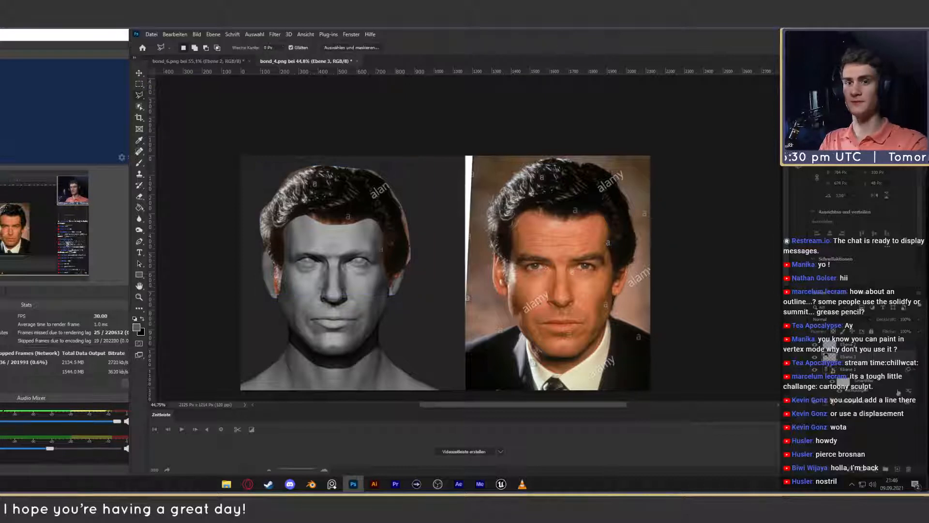
- Add a layer mask to the hair layer and paint out the leftover photo background around the hair
{"action": "left_click", "coordinate": [863, 469]}
{"action": "key", "text": "e"}
{"action": "key", "text": "bracketleft"}
{"action": "key", "text": "bracketleft"}
{"action": "key", "text": "bracketleft"}
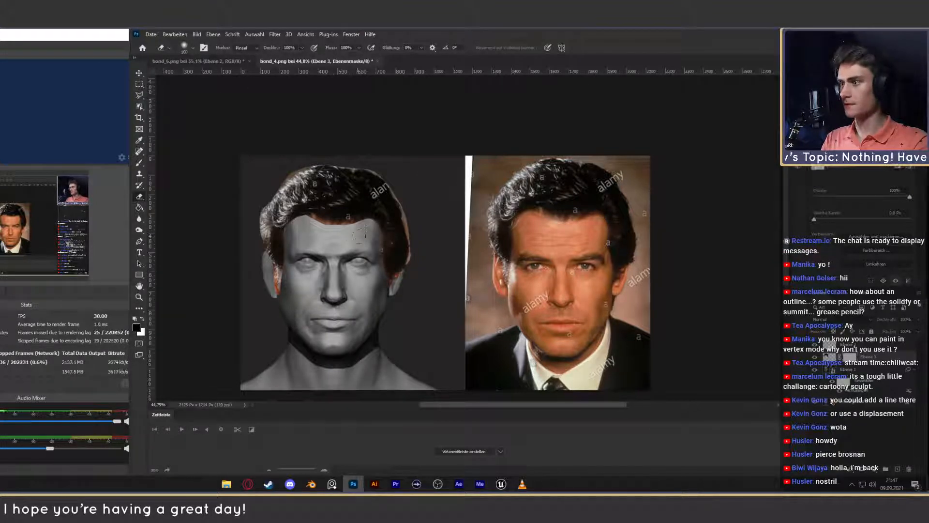
{"action": "key", "text": "b"}
{"action": "key", "text": "bracketright"}
{"action": "key", "text": "bracketright"}
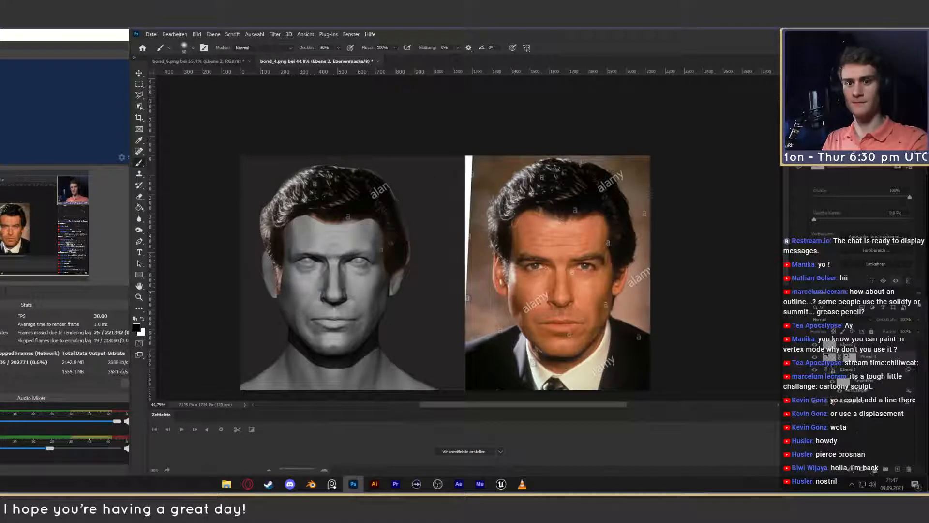
- Add a Hue/Saturation adjustment clipped to the hair layer and fully desaturate the hair
{"action": "left_click", "coordinate": [875, 470]}
{"action": "left_click", "coordinate": [884, 385]}
{"action": "left_click", "coordinate": [832, 362], "text": "alt"}
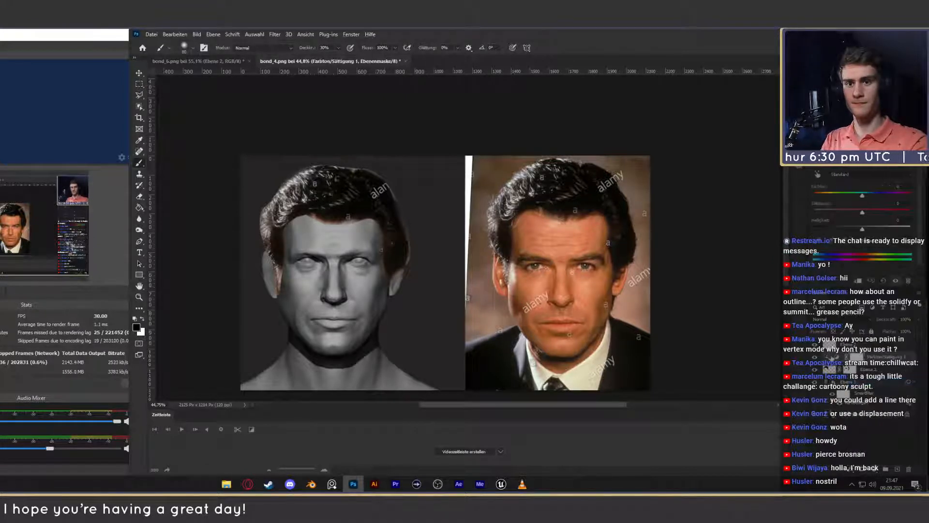
{"action": "left_click", "coordinate": [836, 357]}
{"action": "left_click_drag", "start_coordinate": [862, 214], "coordinate": [810, 214]}
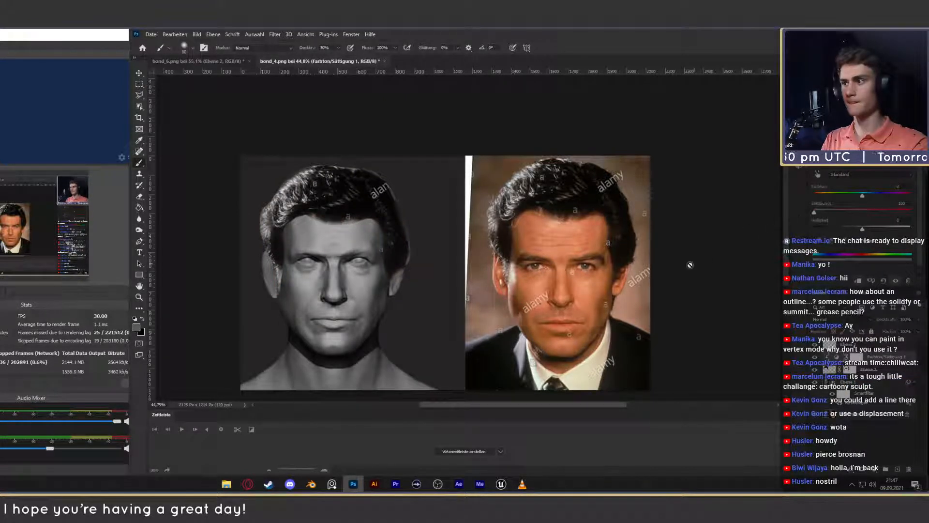
- Move the hair layer straight up by about 25 px with Free Transform and apply it
{"action": "left_click", "coordinate": [139, 73]}
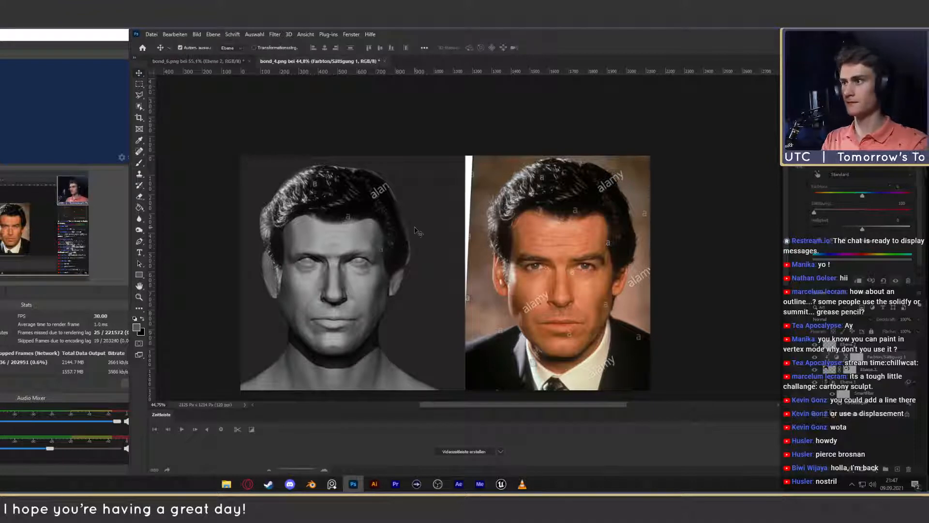
{"action": "left_click", "coordinate": [571, 337]}
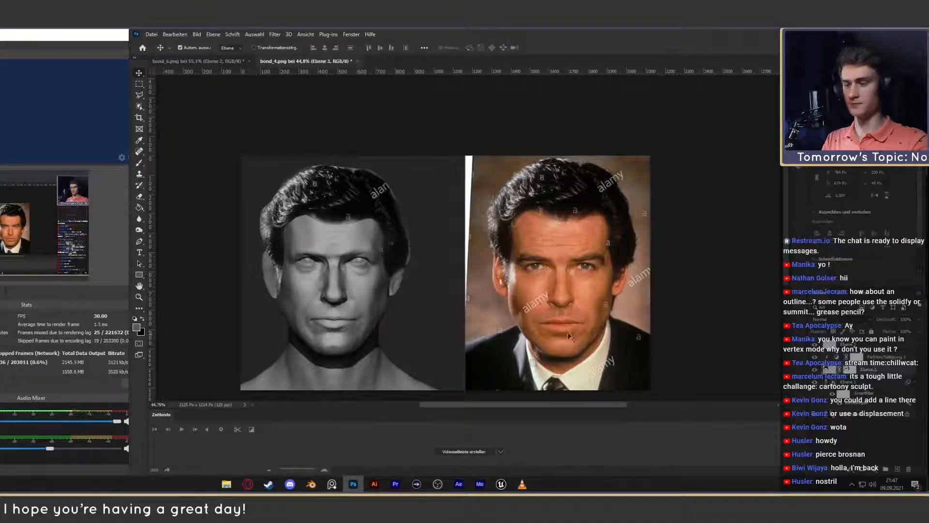
{"action": "key", "text": "ctrl+t"}
{"action": "left_click_drag", "start_coordinate": [377, 221], "coordinate": [377, 212]}
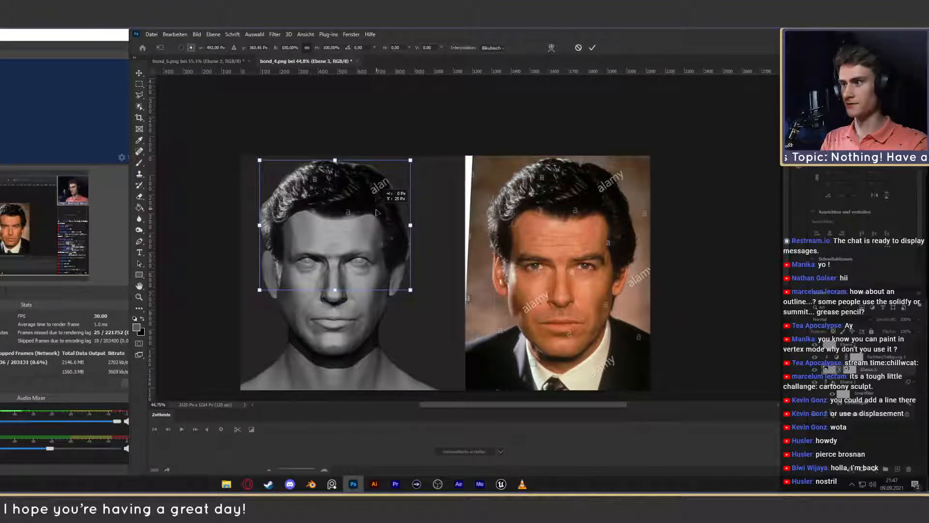
{"action": "key", "text": "Return"}
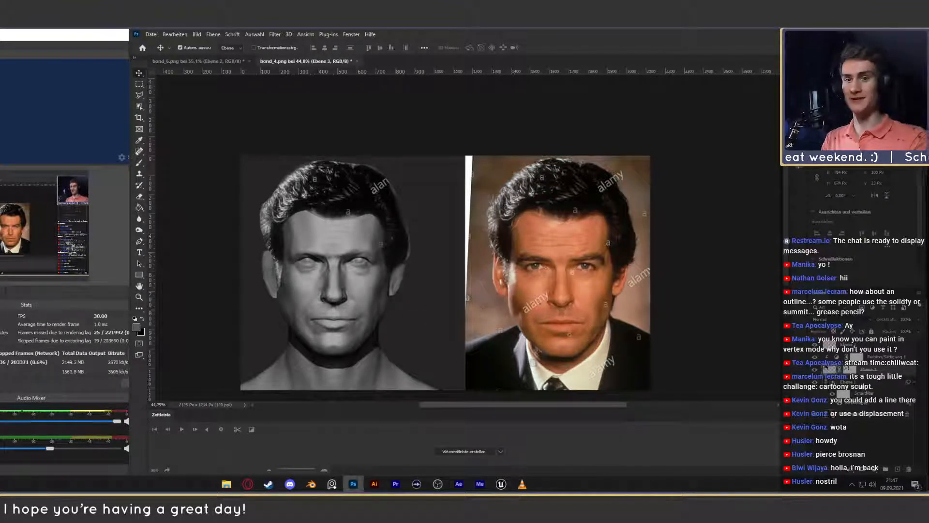
- Retouch both corners of the sculpted head's mouth with sampled grey brush strokes on the retouch layer
{"action": "left_click", "coordinate": [850, 345]}
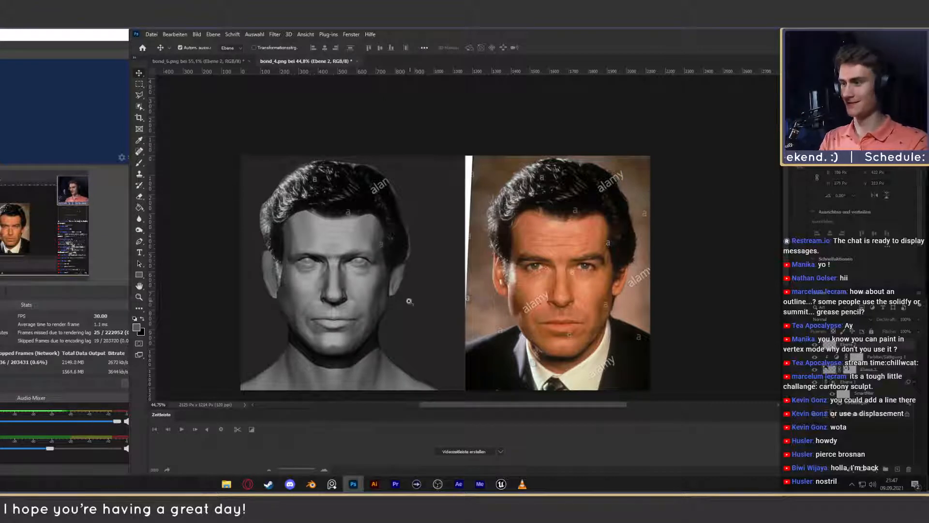
{"action": "key", "text": "z"}
{"action": "left_click_drag", "start_coordinate": [322, 314], "coordinate": [362, 307]}
{"action": "left_click_drag", "start_coordinate": [362, 307], "coordinate": [382, 271]}
{"action": "key", "text": "b"}
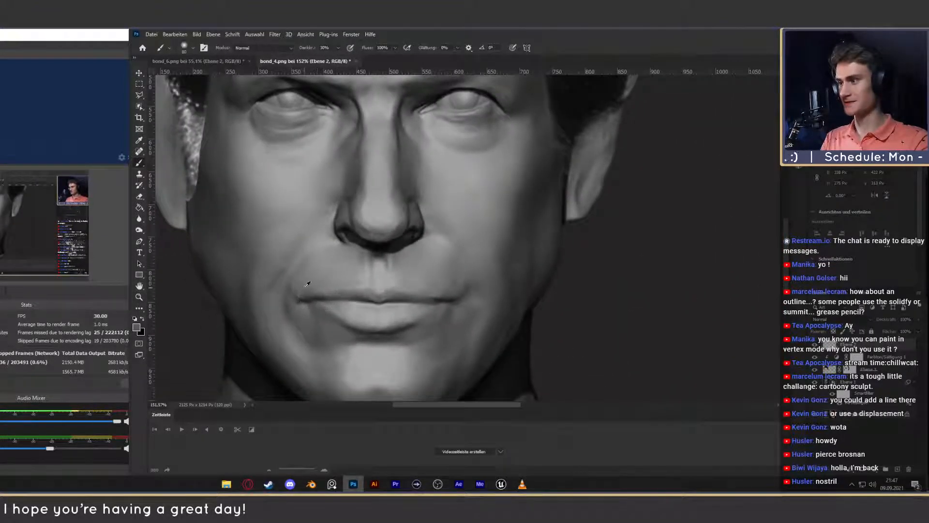
{"action": "left_click", "coordinate": [300, 286], "text": "alt"}
{"action": "left_click_drag", "start_coordinate": [301, 289], "coordinate": [296, 289]}
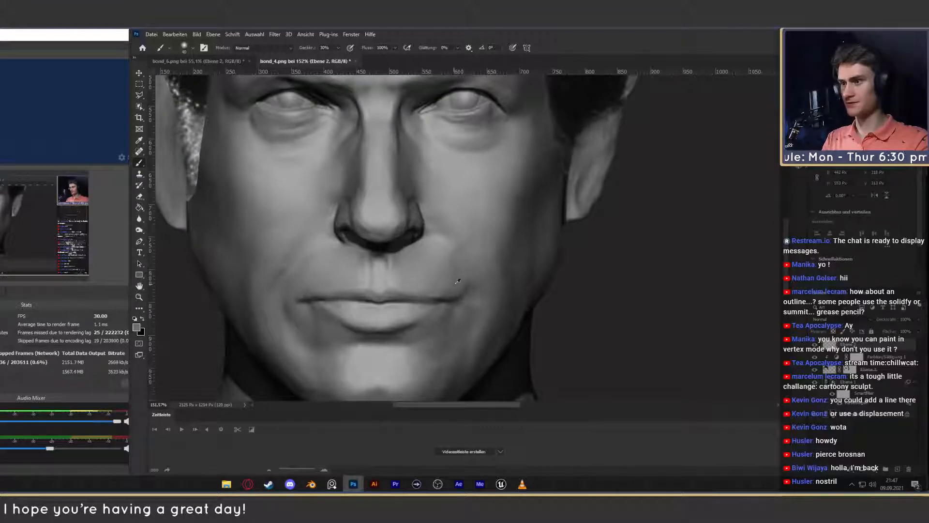
{"action": "left_click_drag", "start_coordinate": [463, 290], "coordinate": [466, 291]}
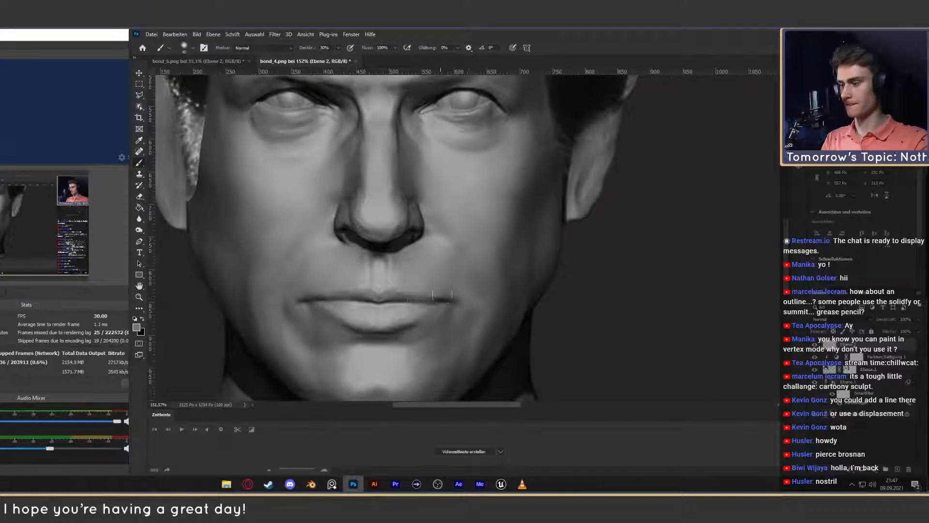
- Move the retouch layer below the hair layer and its Hue/Saturation adjustment, directly above the warped head layer
{"action": "key", "text": "z"}
{"action": "left_click_drag", "start_coordinate": [414, 293], "coordinate": [396, 287]}
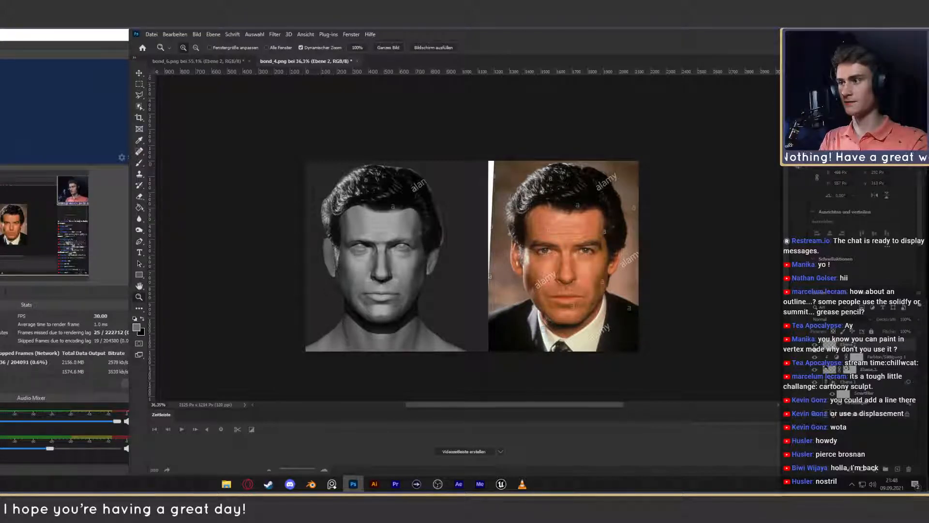
{"action": "key", "text": "v"}
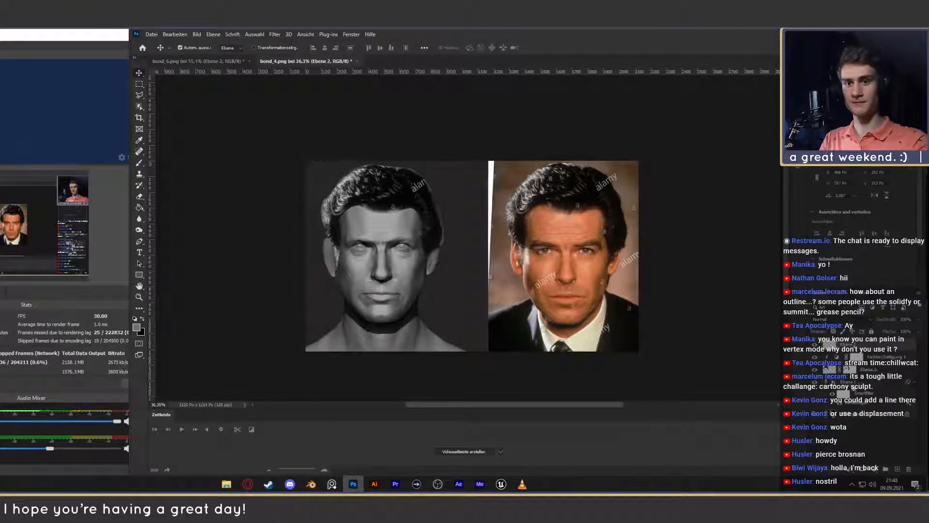
{"action": "left_click", "coordinate": [860, 383]}
{"action": "left_click", "coordinate": [861, 347], "text": "shift"}
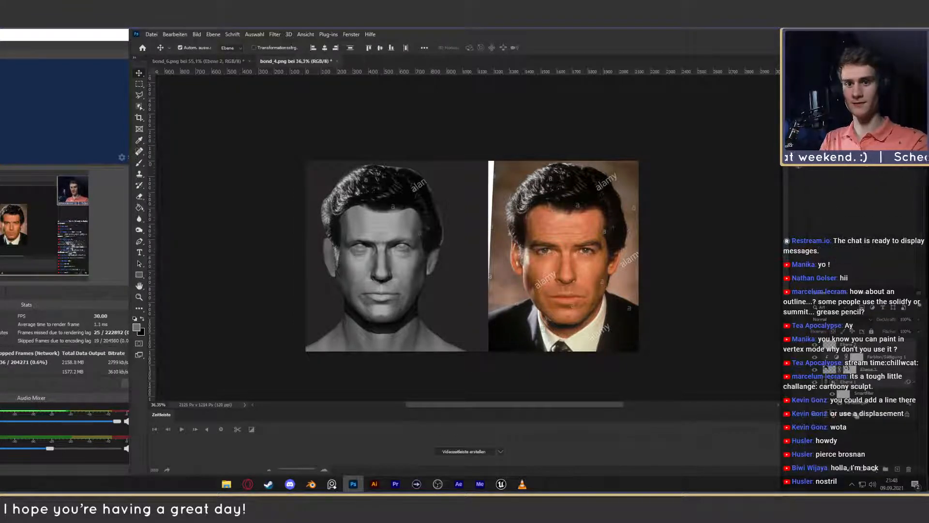
{"action": "left_click", "coordinate": [860, 431]}
{"action": "left_click", "coordinate": [870, 372]}
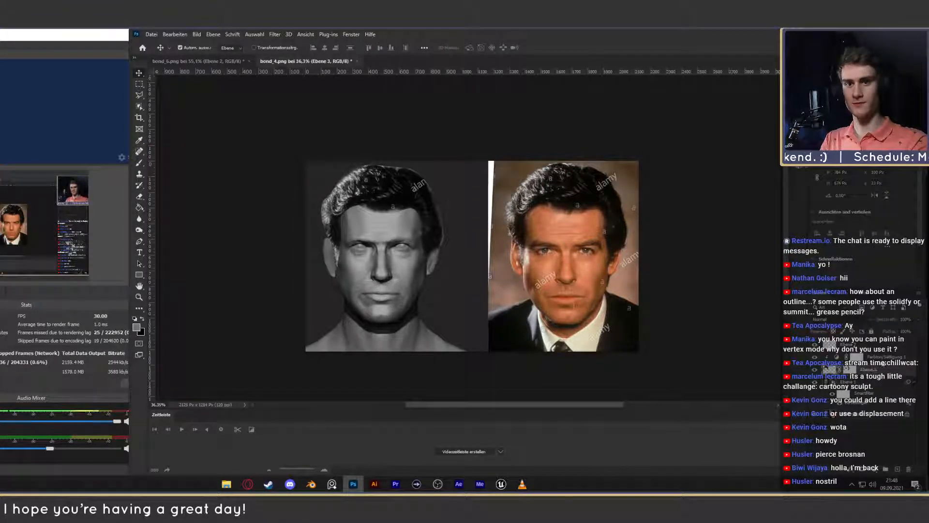
{"action": "left_click", "coordinate": [871, 344], "text": "shift"}
{"action": "left_click", "coordinate": [870, 342]}
{"action": "left_click_drag", "start_coordinate": [870, 343], "coordinate": [857, 376]}
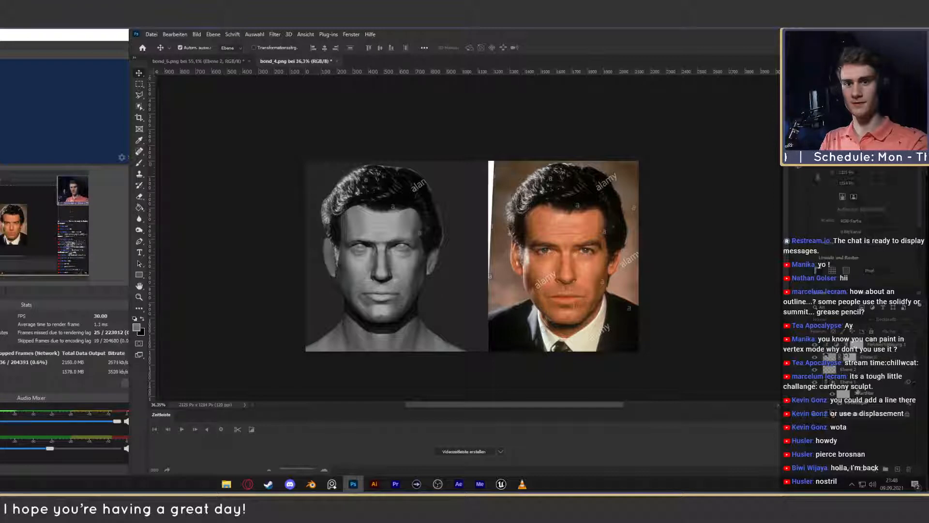
- Group the retouch layer together with the warped head layer beneath the hair layer
{"action": "left_click", "coordinate": [857, 380], "text": "shift"}
{"action": "left_click", "coordinate": [886, 468]}
{"action": "left_click", "coordinate": [863, 425]}
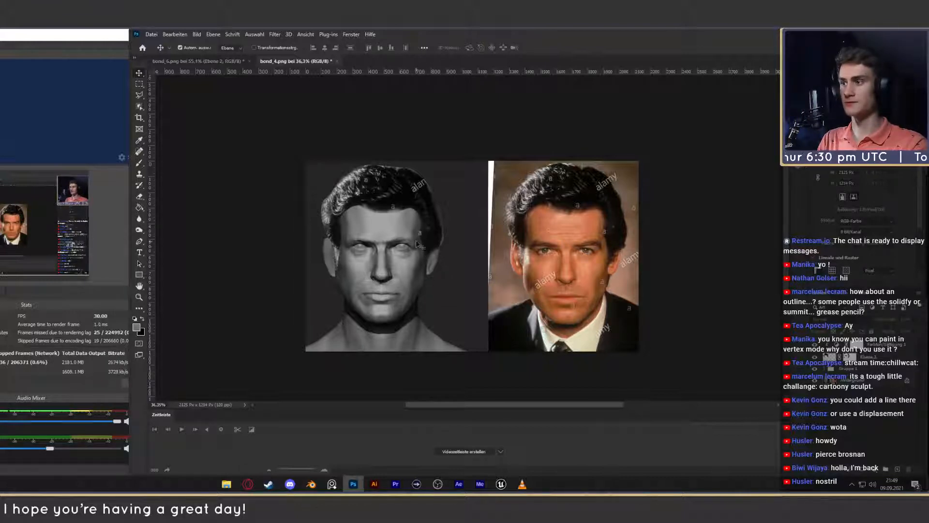
- Examine the retouched head with its hair close-up and side by side with the reference photo
{"action": "key", "text": "z"}
{"action": "left_click_drag", "start_coordinate": [380, 246], "coordinate": [381, 247]}
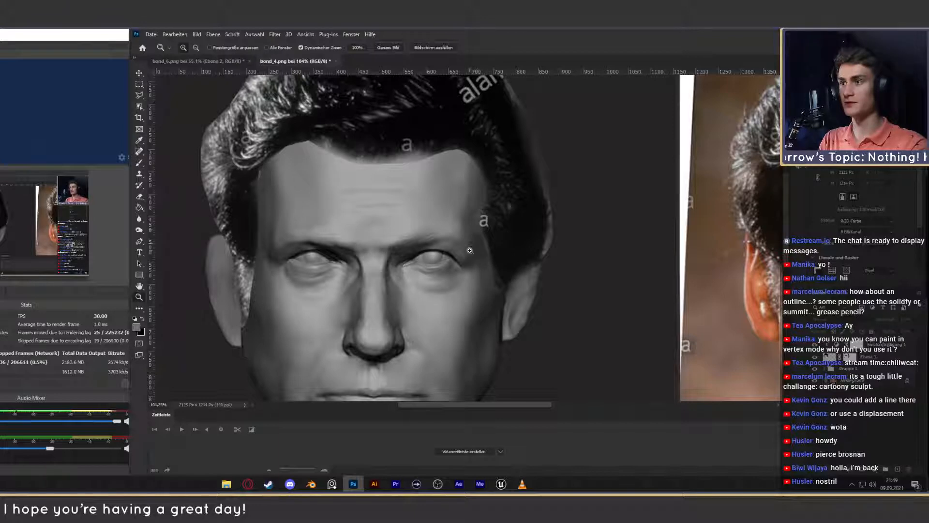
{"action": "left_click_drag", "start_coordinate": [471, 224], "coordinate": [475, 238]}
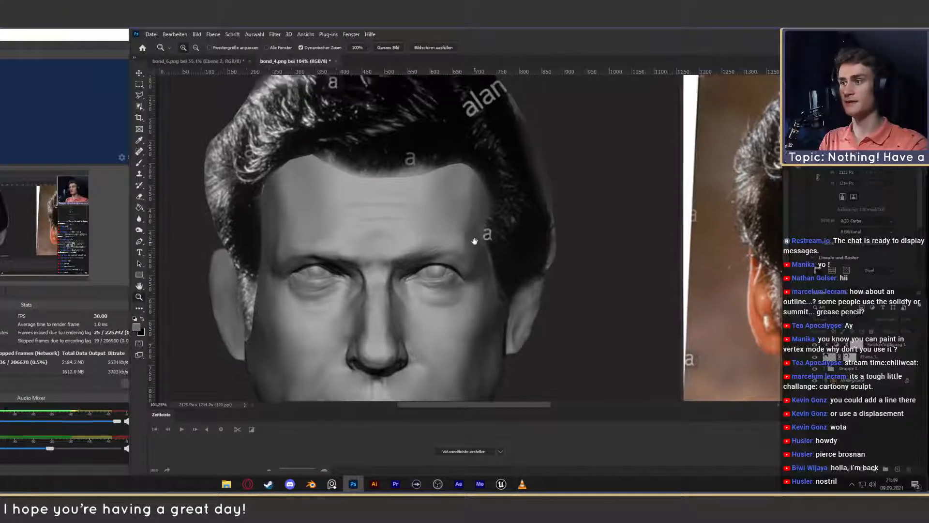
{"action": "left_click_drag", "start_coordinate": [487, 289], "coordinate": [503, 222]}
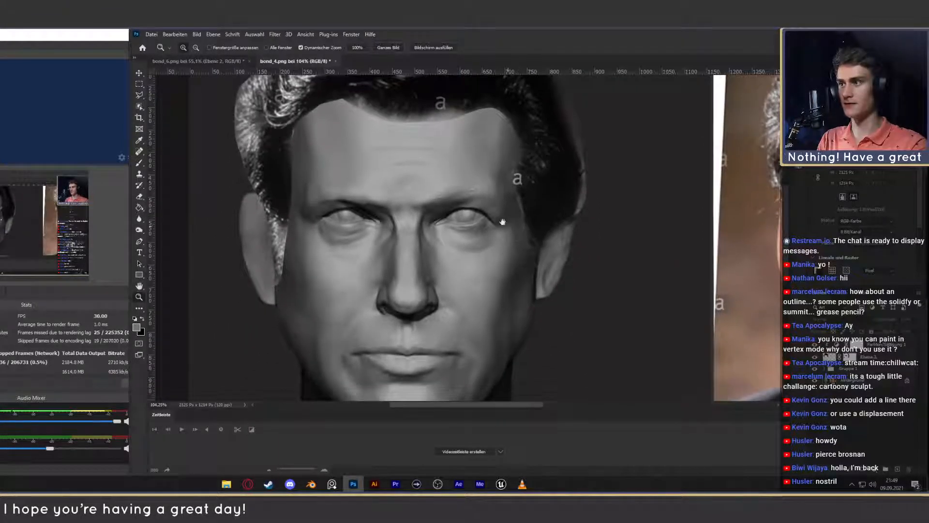
{"action": "scroll", "coordinate": [407, 245], "scroll_direction": "down", "scroll_amount": 5, "text": "alt"}
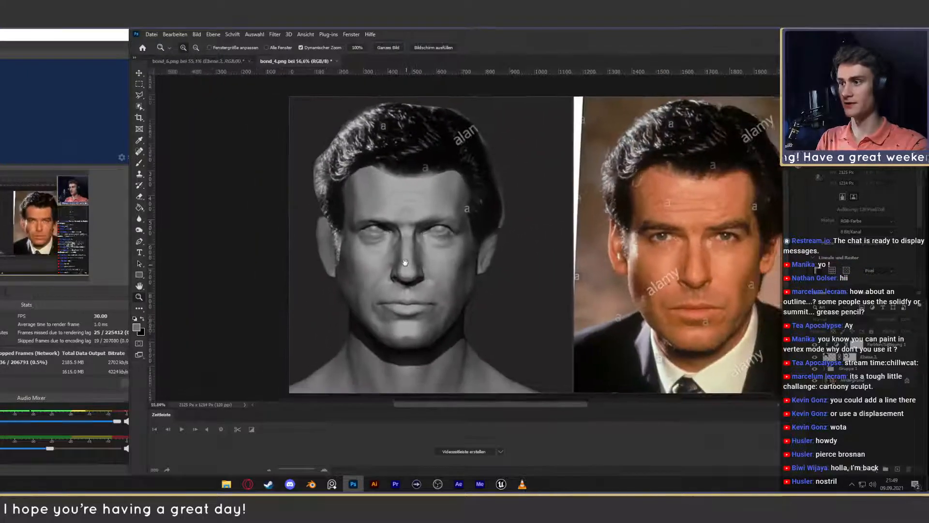
- Compare the frontal head before and after the edits by repeatedly hiding and showing Gruppe 1 beside the reference photo
{"action": "scroll", "coordinate": [433, 266], "scroll_direction": "up", "scroll_amount": 3, "text": "alt"}
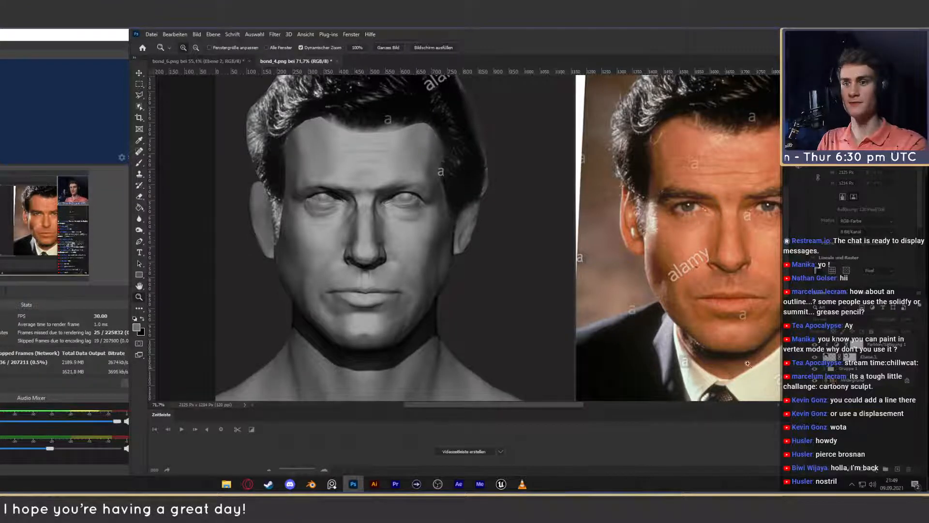
{"action": "scroll", "coordinate": [426, 272], "scroll_direction": "down", "scroll_amount": 4, "text": "alt"}
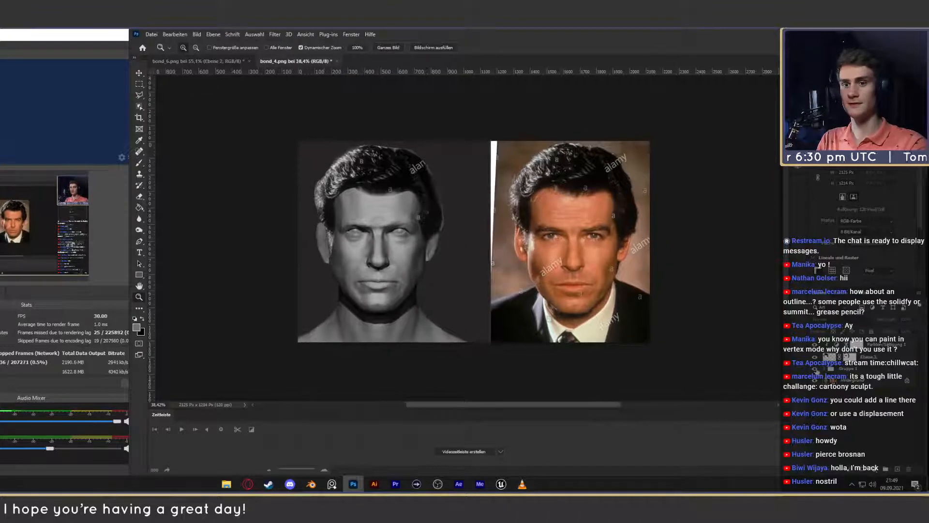
{"action": "left_click", "coordinate": [816, 370]}
{"action": "left_click", "coordinate": [816, 370]}
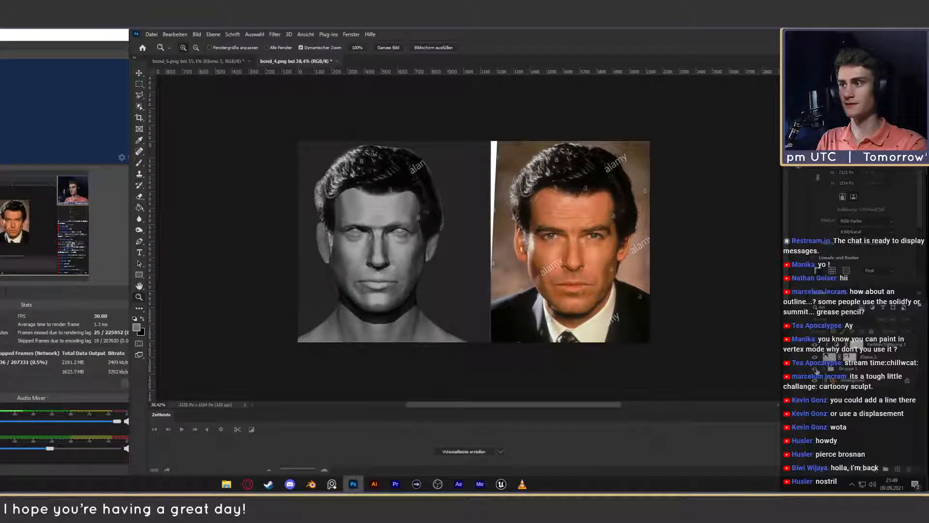
{"action": "left_click", "coordinate": [816, 369]}
{"action": "left_click", "coordinate": [817, 370]}
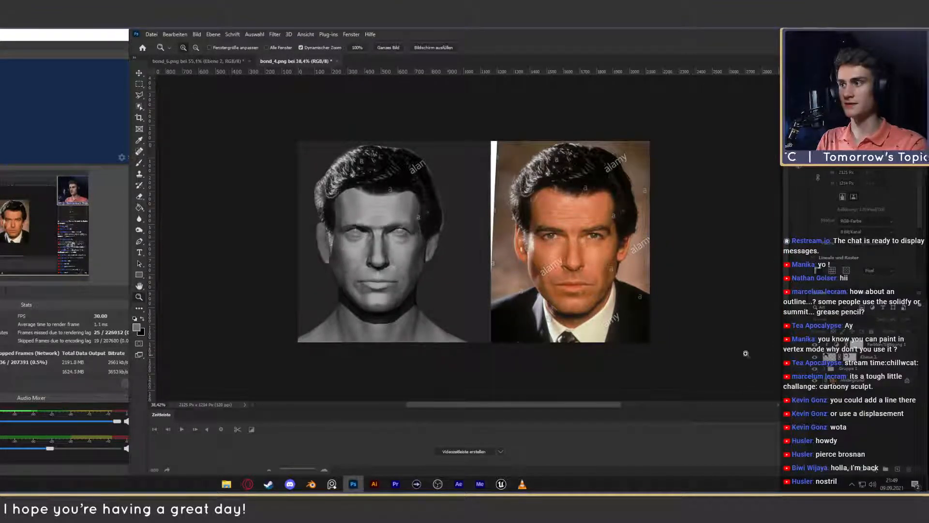
{"action": "left_click", "coordinate": [814, 369]}
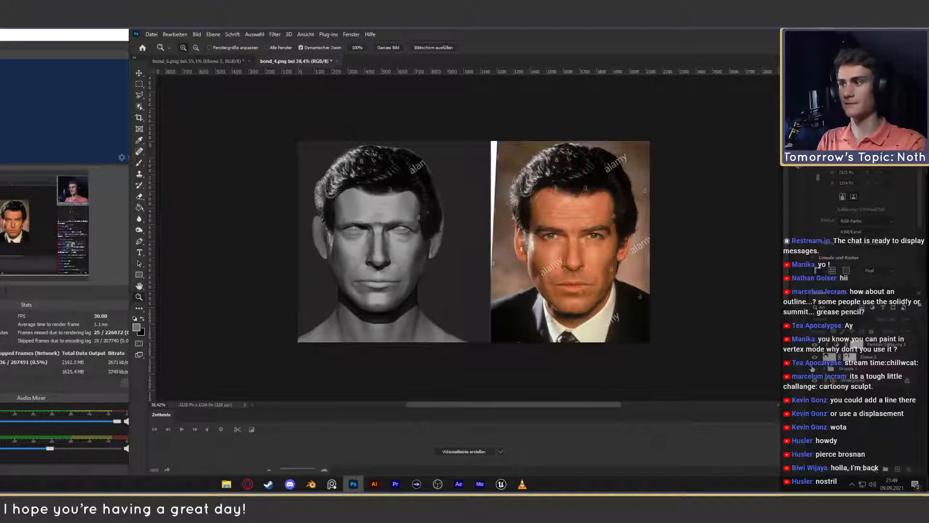
{"action": "left_click", "coordinate": [814, 369]}
{"action": "left_click", "coordinate": [814, 369]}
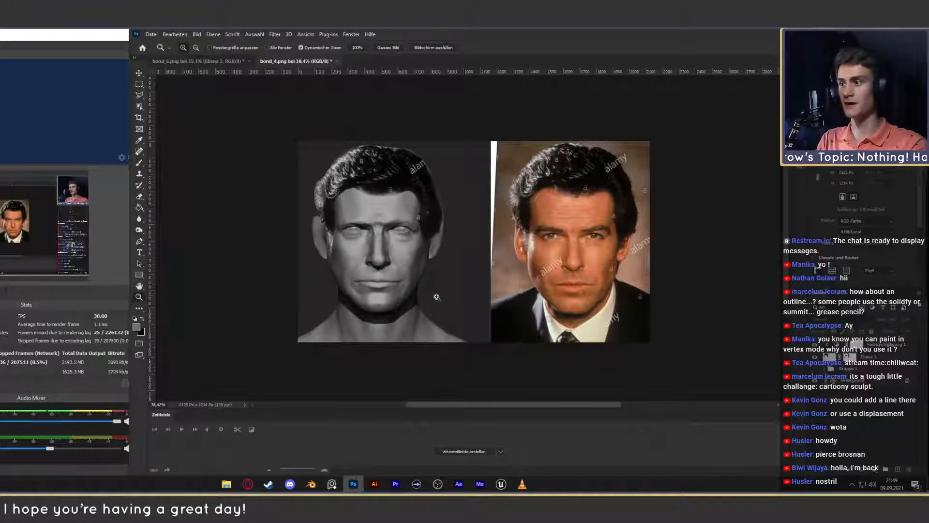
{"action": "left_click", "coordinate": [814, 370]}
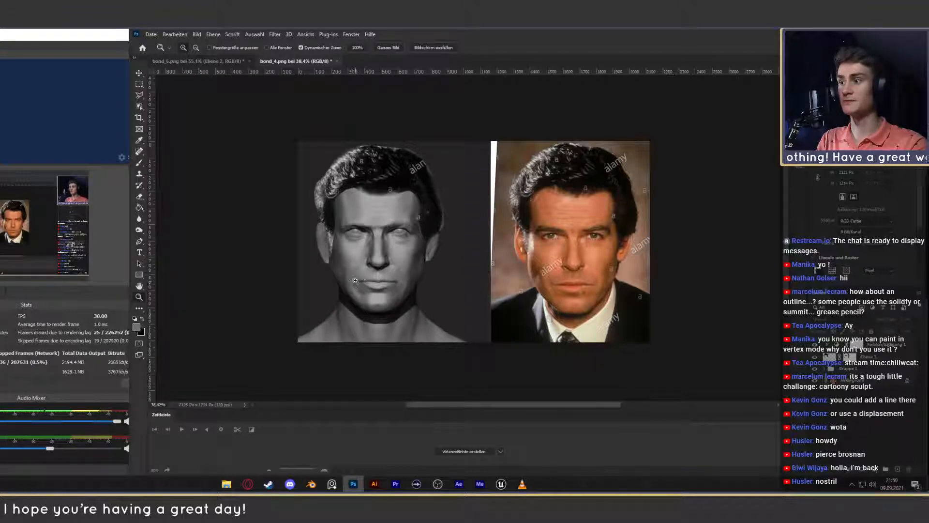
{"action": "left_click", "coordinate": [815, 369]}
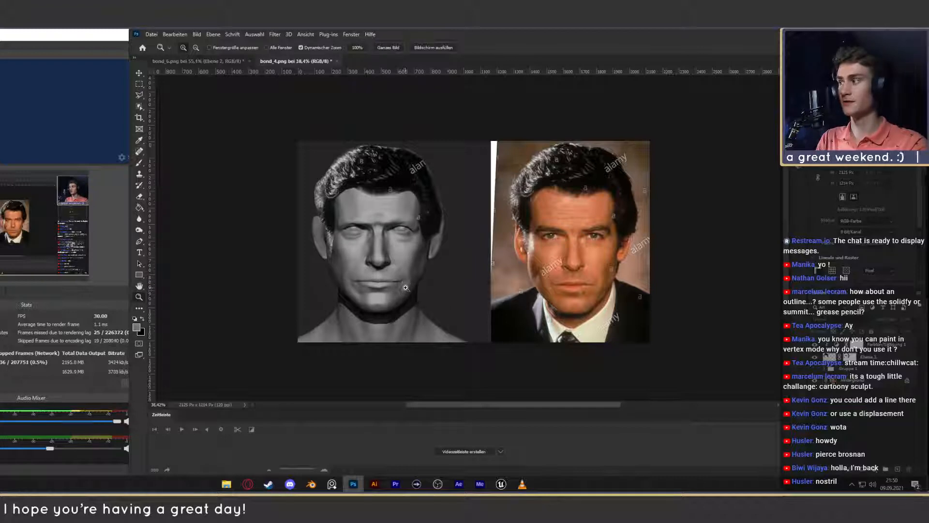
{"action": "left_click", "coordinate": [817, 368]}
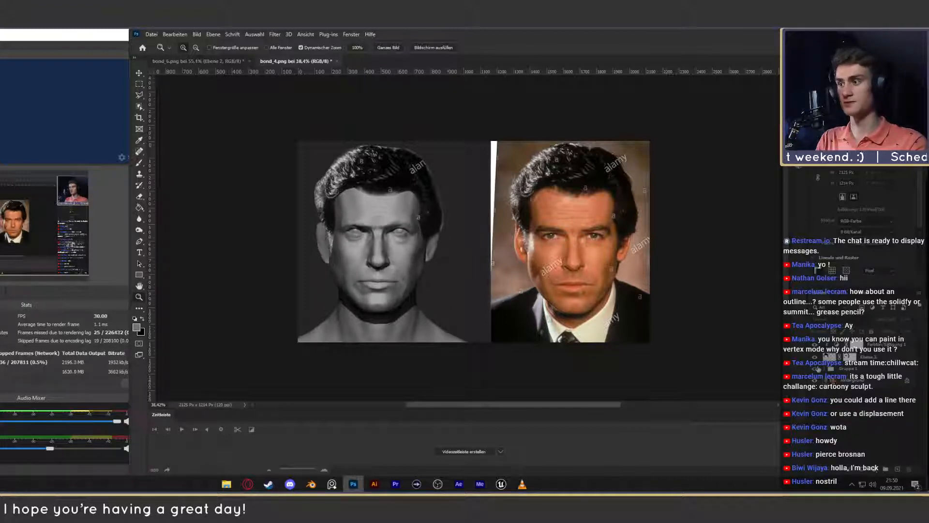
{"action": "left_click", "coordinate": [817, 369]}
{"action": "left_click", "coordinate": [817, 368]}
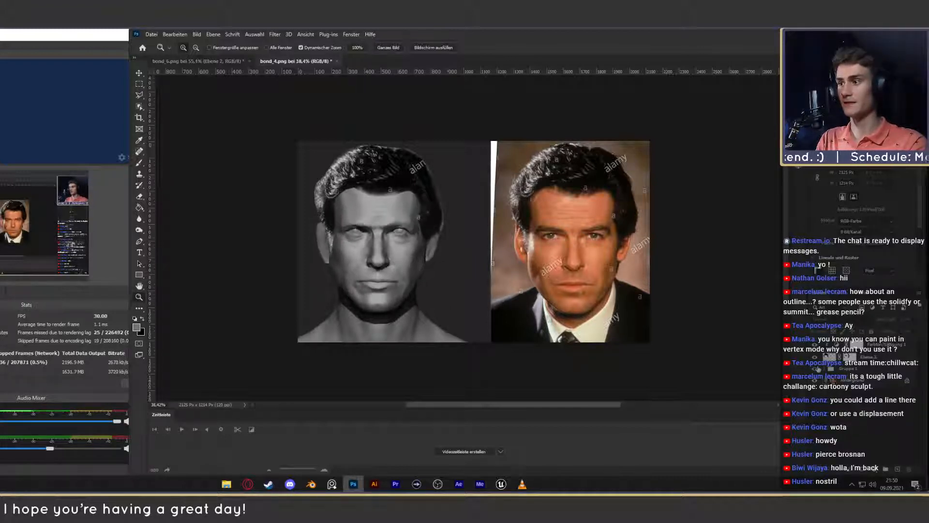
{"action": "left_click", "coordinate": [818, 368]}
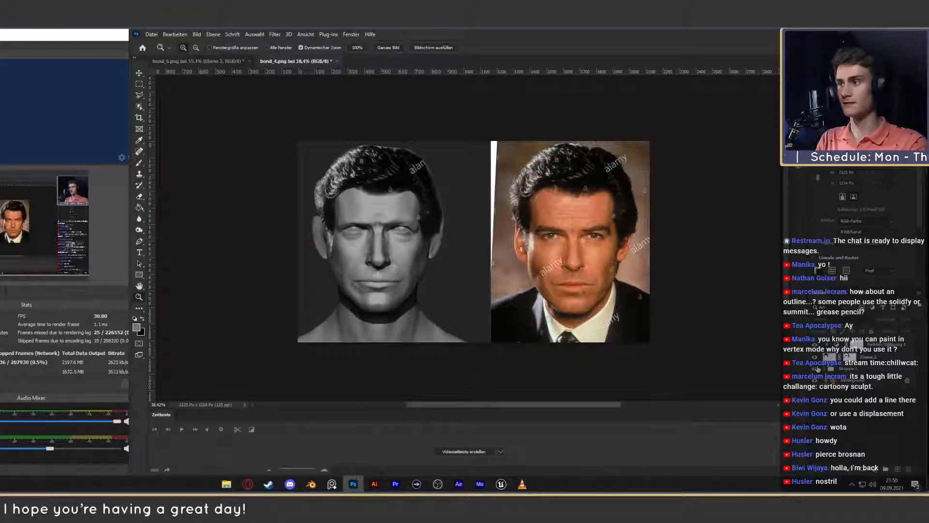
{"action": "left_click", "coordinate": [817, 369]}
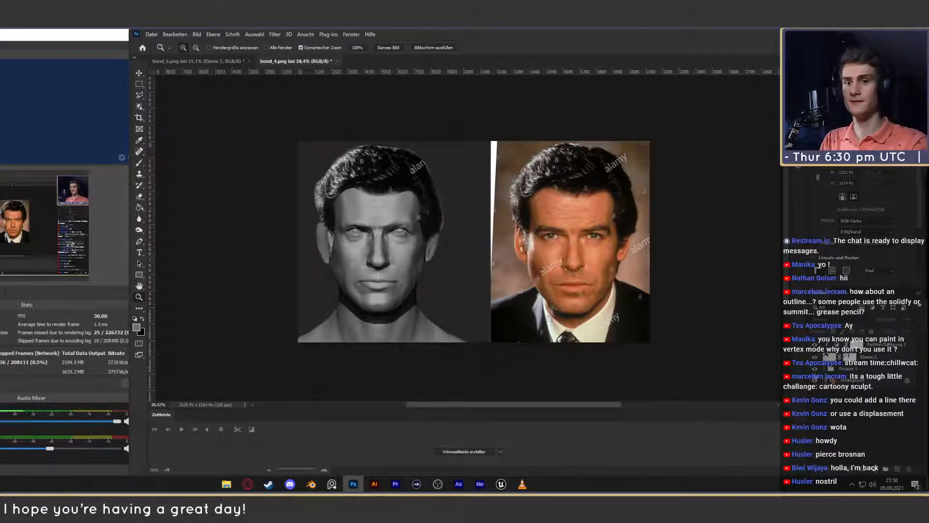
{"action": "left_click", "coordinate": [815, 369]}
{"action": "left_click", "coordinate": [816, 371]}
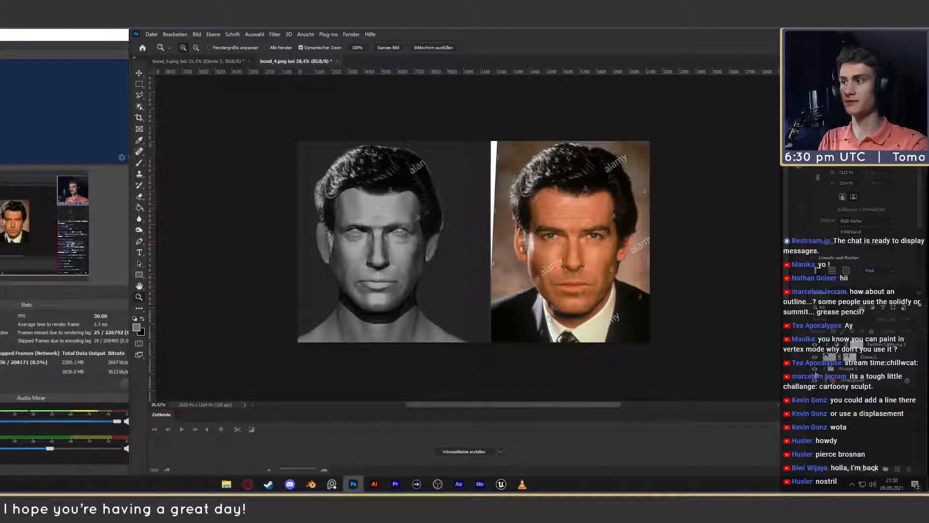
{"action": "left_click", "coordinate": [816, 374]}
{"action": "left_click", "coordinate": [816, 374]}
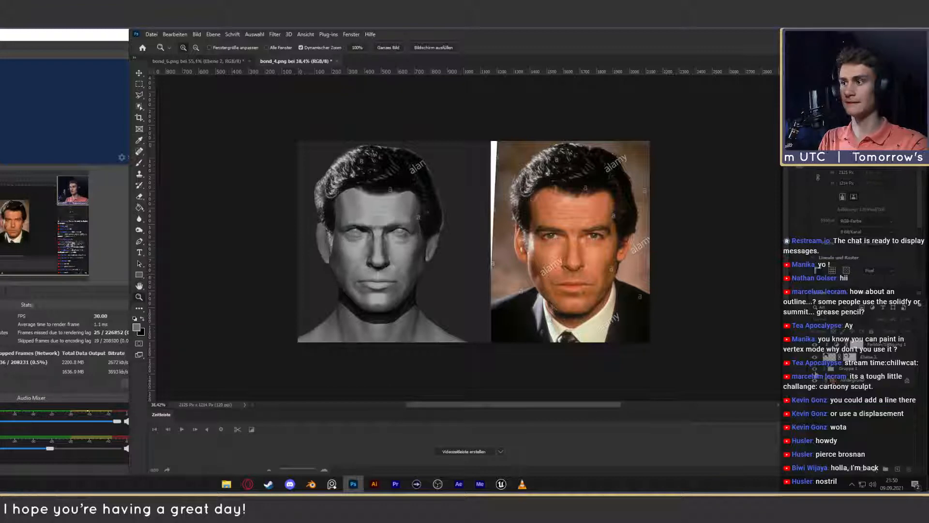
{"action": "left_click", "coordinate": [816, 376]}
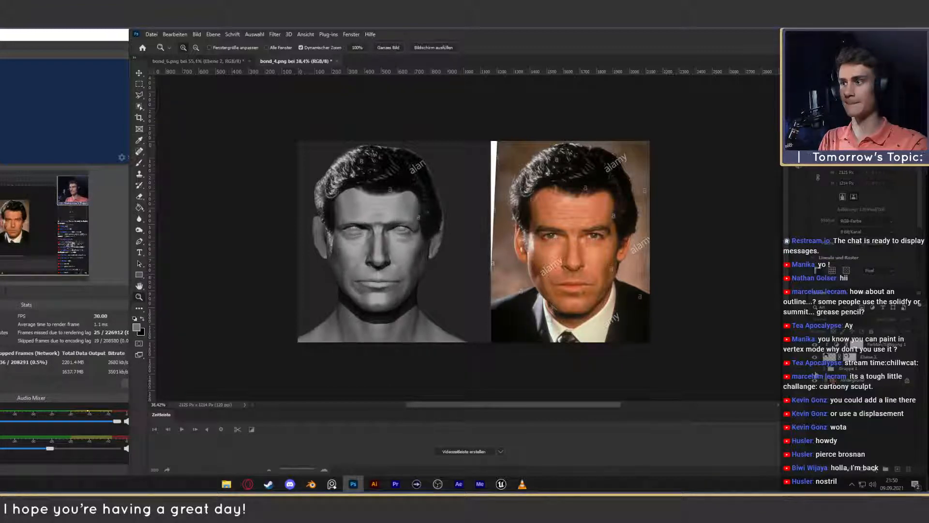
{"action": "left_click", "coordinate": [816, 375]}
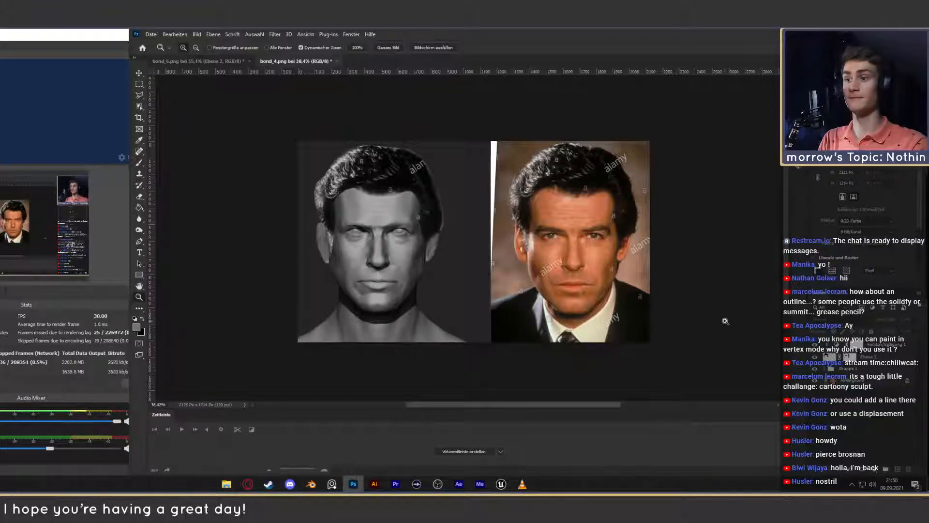
- Switch to bond_6.png and examine the profile head up close and side by side with its reference photo
{"action": "left_click", "coordinate": [232, 62]}
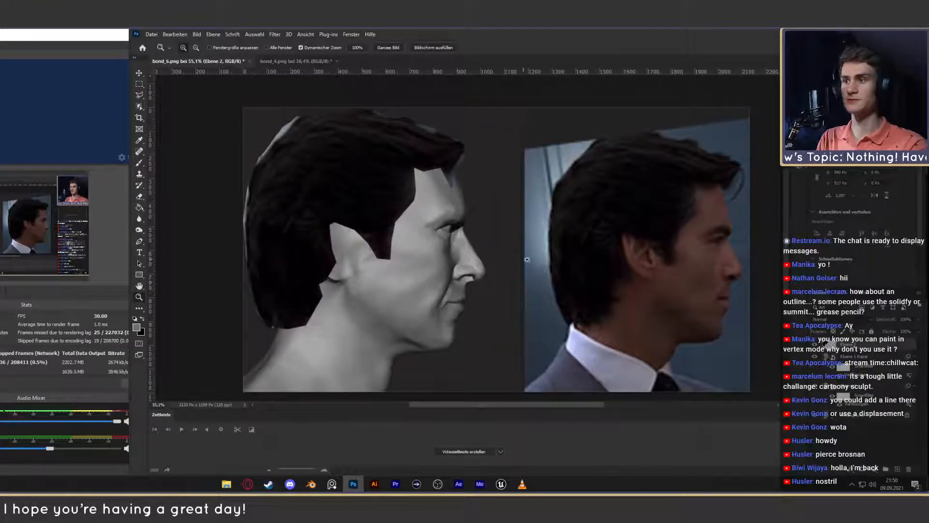
{"action": "left_click_drag", "start_coordinate": [513, 285], "coordinate": [500, 286]}
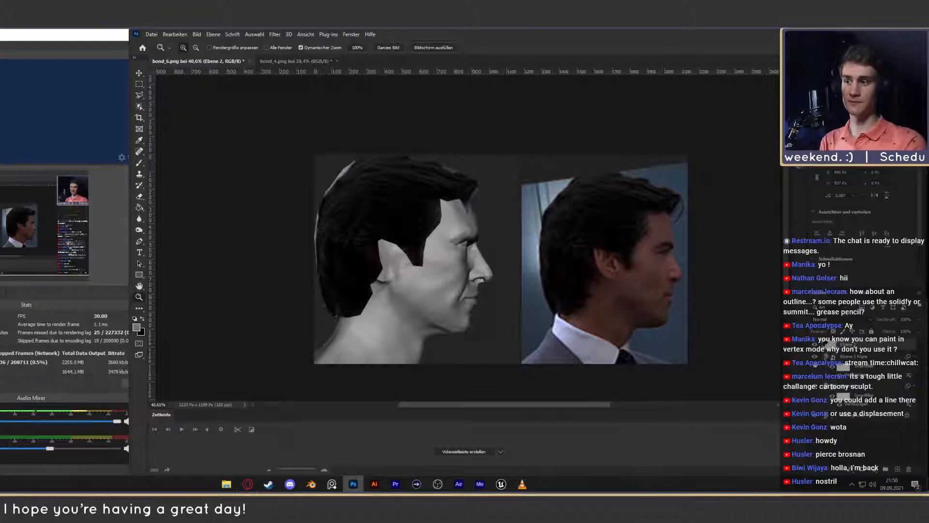
{"action": "left_click_drag", "start_coordinate": [498, 277], "coordinate": [527, 282]}
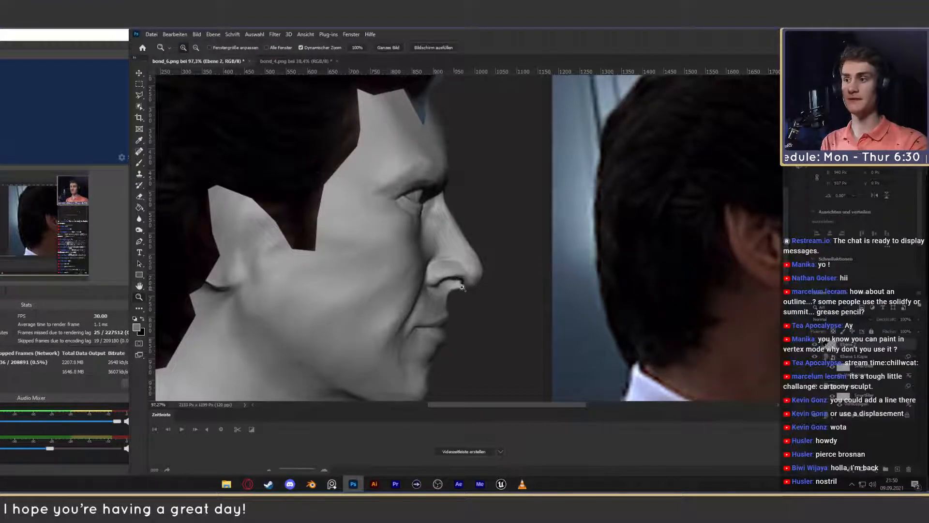
{"action": "left_click_drag", "start_coordinate": [538, 283], "coordinate": [508, 285]}
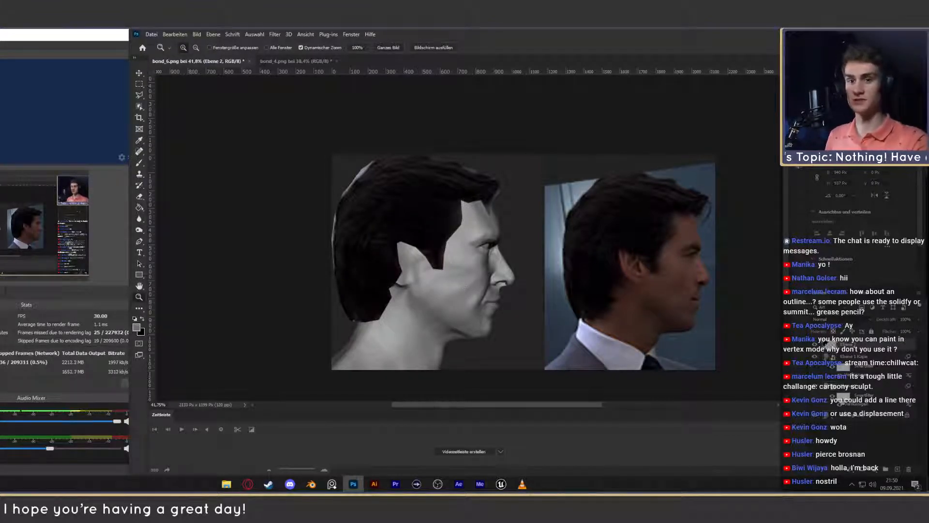
- Compare the layers Ebene 1 Kopie and Ebene 1 by toggling their visibility, and delete Ebene 1 Kopie
{"action": "left_click", "coordinate": [852, 357]}
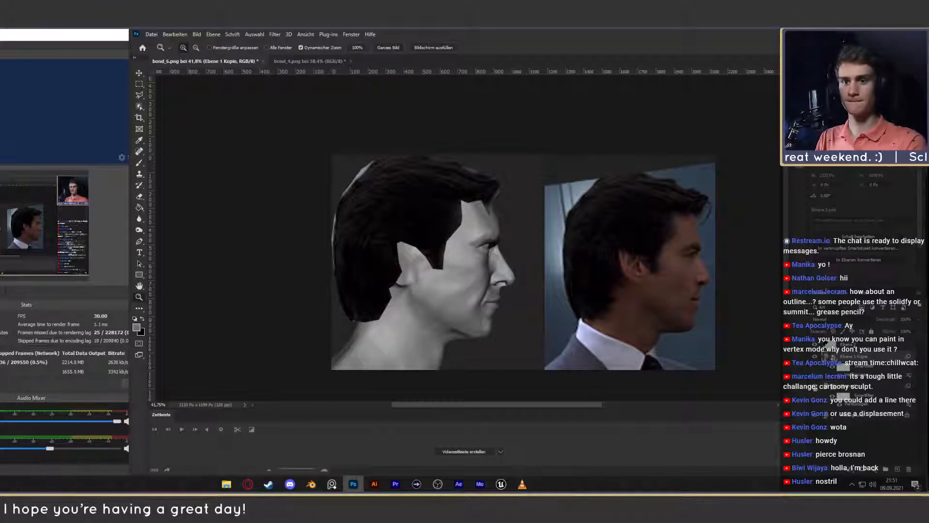
{"action": "left_click_drag", "start_coordinate": [816, 388], "coordinate": [814, 342]}
{"action": "left_click_drag", "start_coordinate": [816, 385], "coordinate": [815, 344]}
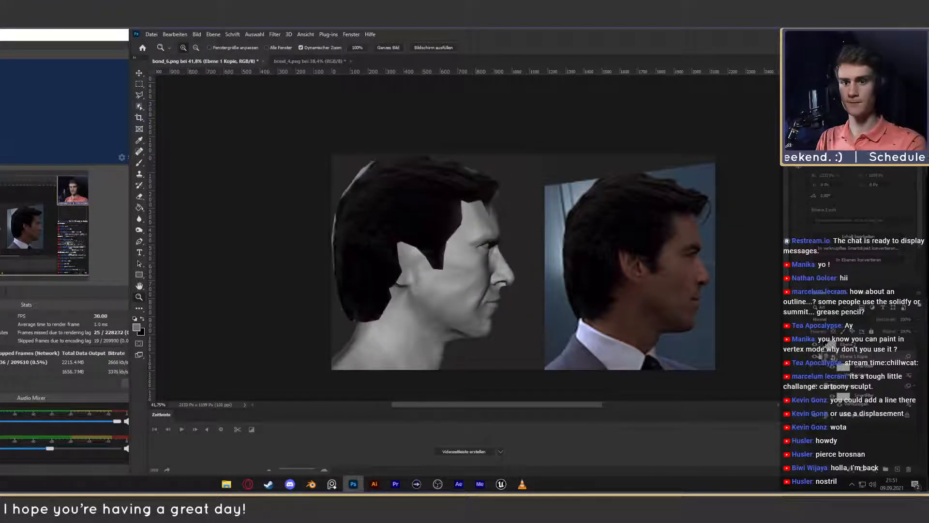
{"action": "left_click", "coordinate": [852, 387]}
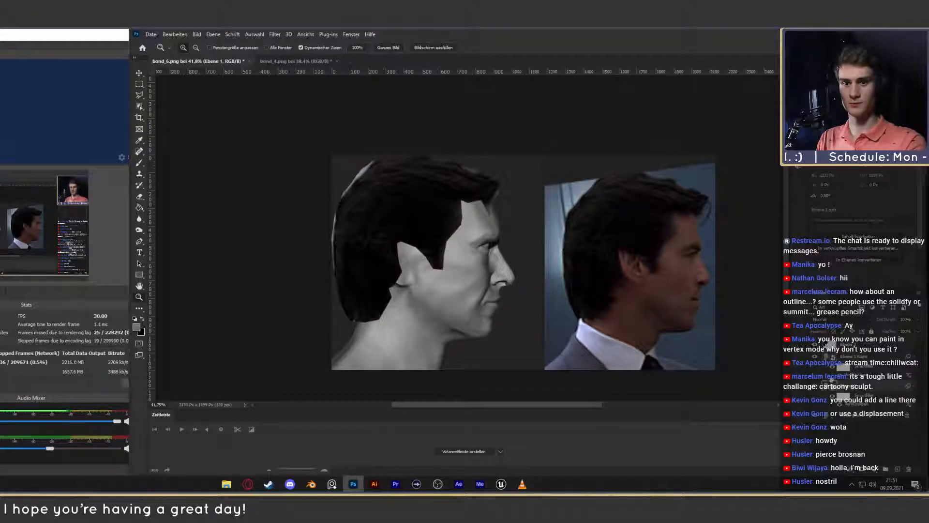
{"action": "left_click_drag", "start_coordinate": [815, 357], "coordinate": [816, 387]}
{"action": "left_click", "coordinate": [815, 386]}
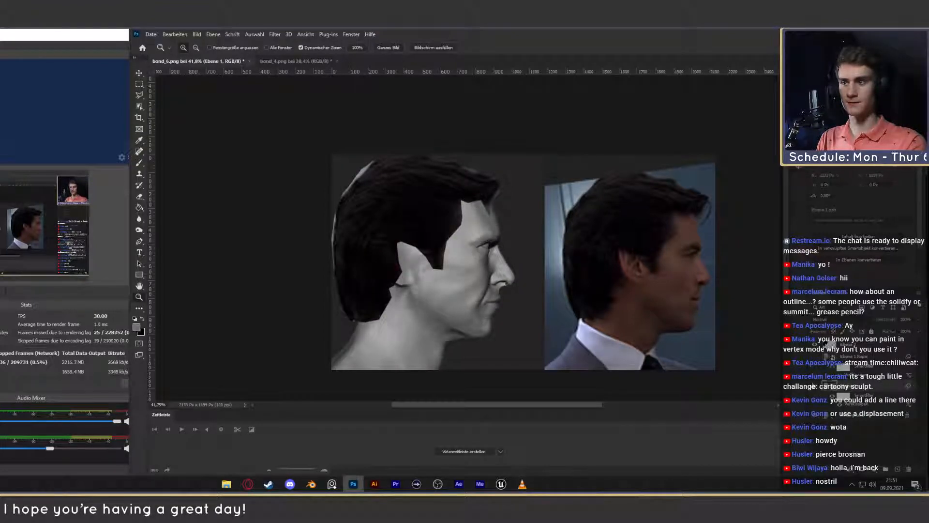
{"action": "left_click", "coordinate": [853, 360]}
{"action": "left_click", "coordinate": [852, 386]}
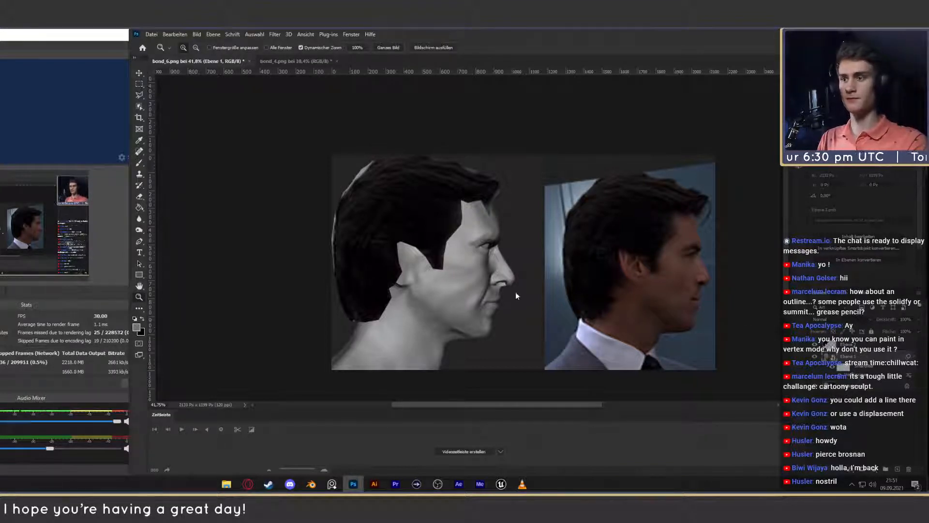
- Inspect the profile head of layer Ebene 1 in the Liquify filter and return to the document
{"action": "key", "text": "ctrl+shift+x"}
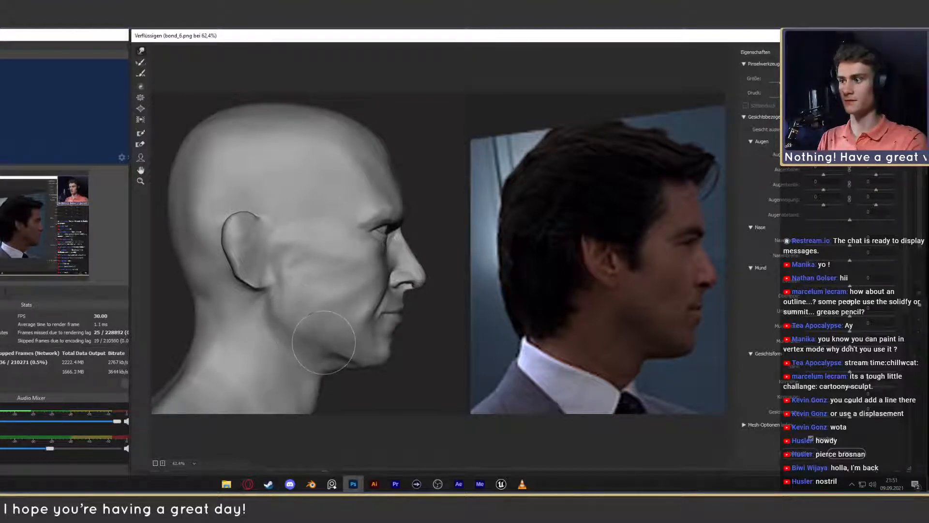
{"action": "left_click", "coordinate": [847, 454]}
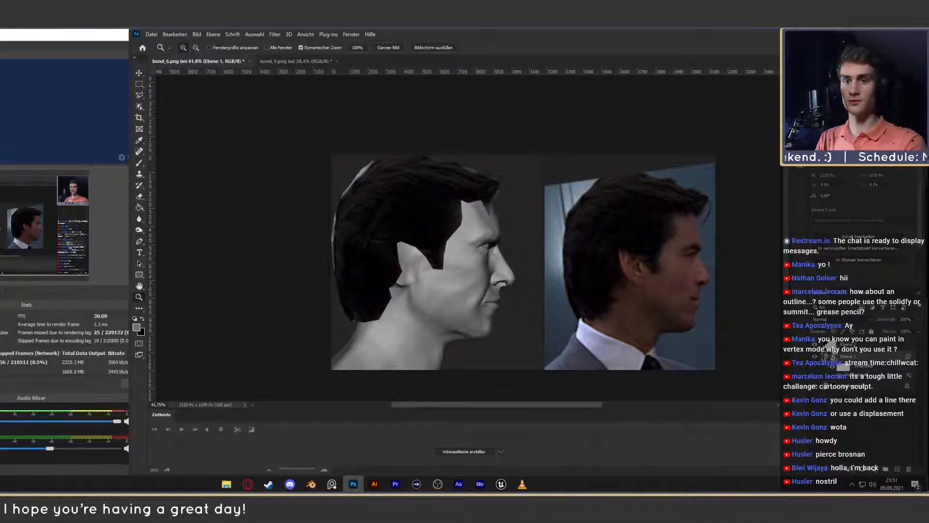
{"action": "left_click", "coordinate": [860, 403]}
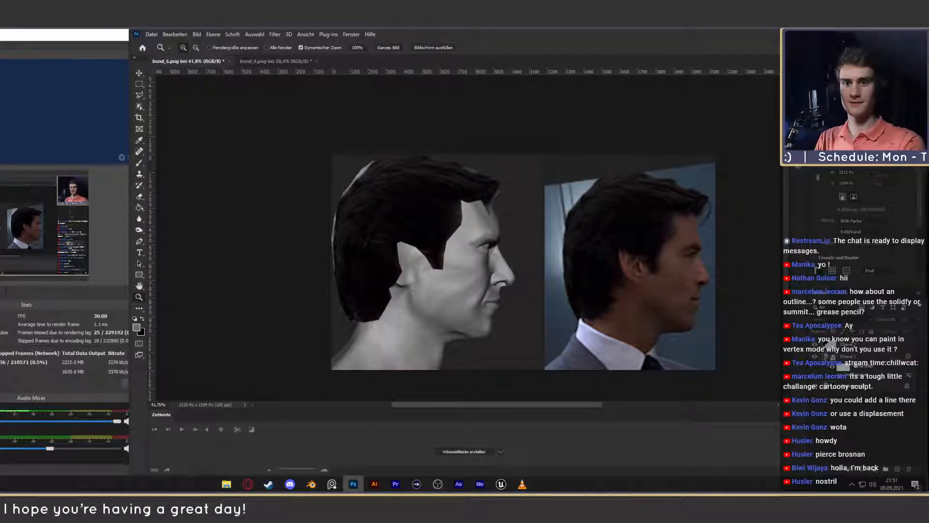
{"action": "left_click", "coordinate": [852, 358]}
{"action": "left_click", "coordinate": [862, 469]}
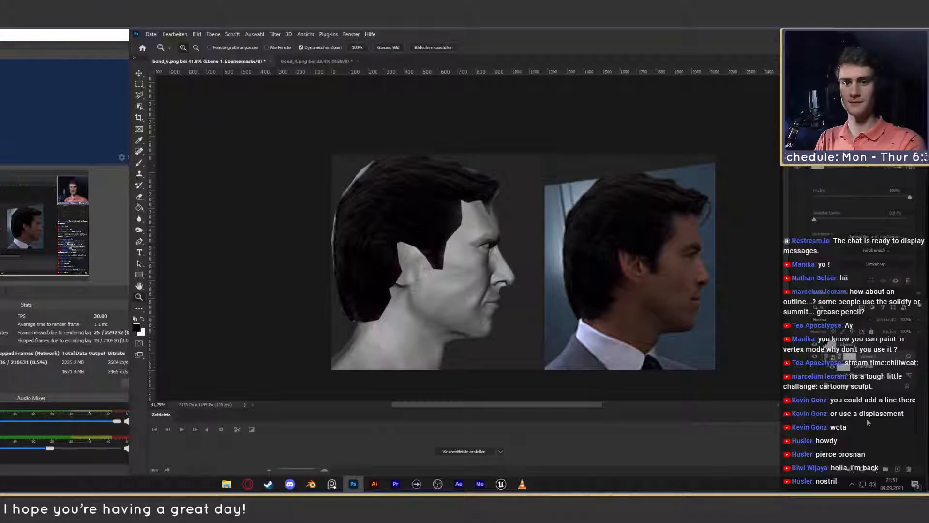
{"action": "key", "text": "ctrl+z"}
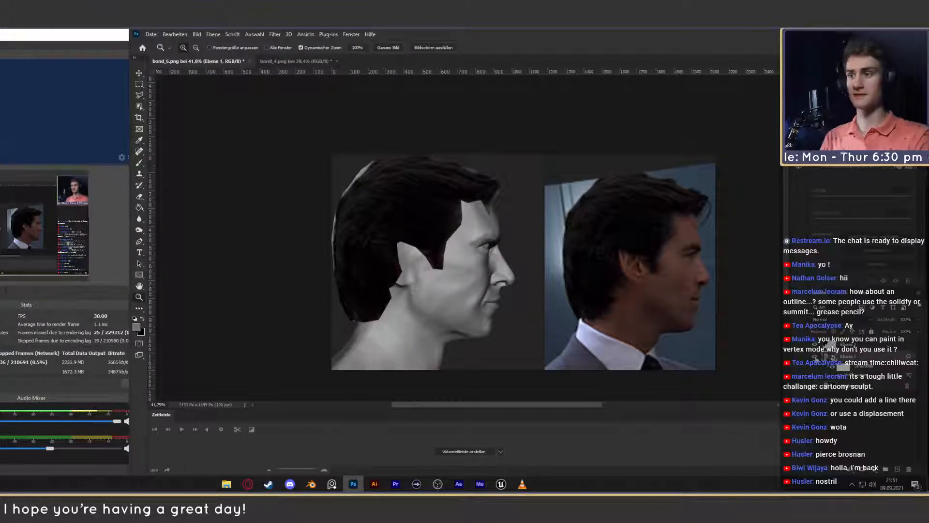
- Compare the profile head with Ebene 1 hidden and shown, and the frontal head in bond_4.png with Gruppe 1 hidden and shown
{"action": "left_click", "coordinate": [816, 358]}
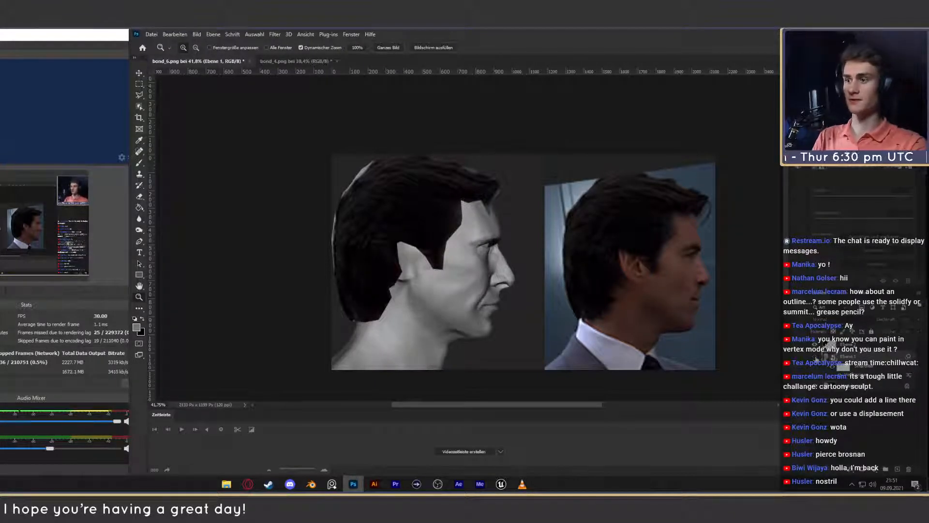
{"action": "left_click", "coordinate": [816, 358]}
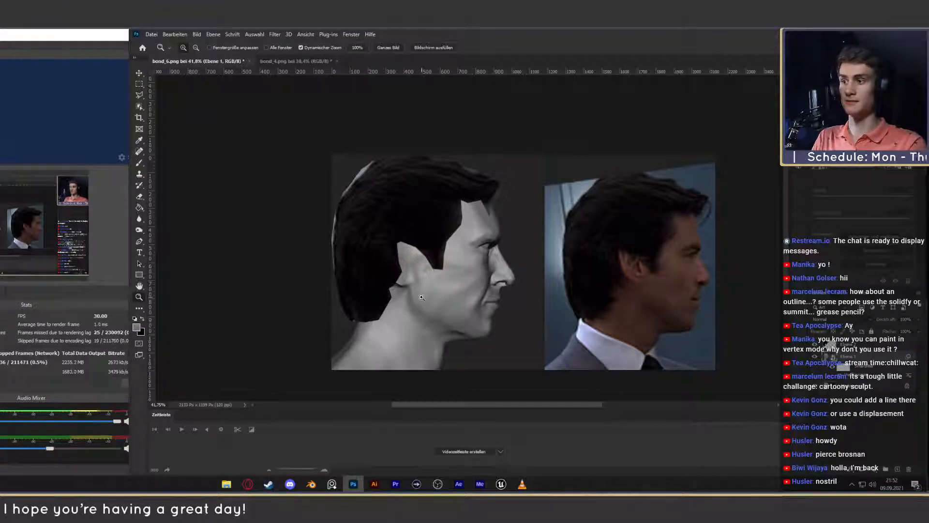
{"action": "left_click", "coordinate": [292, 62]}
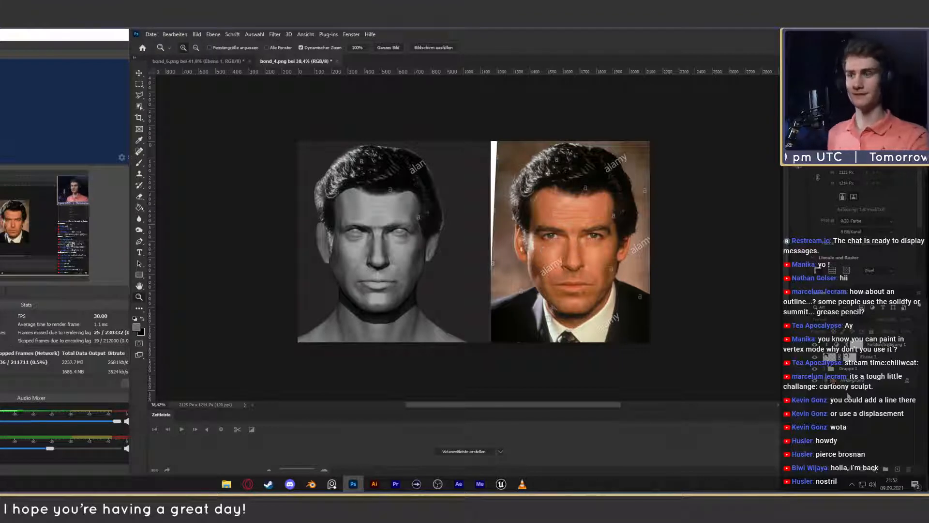
{"action": "left_click", "coordinate": [818, 373]}
{"action": "left_click", "coordinate": [818, 373]}
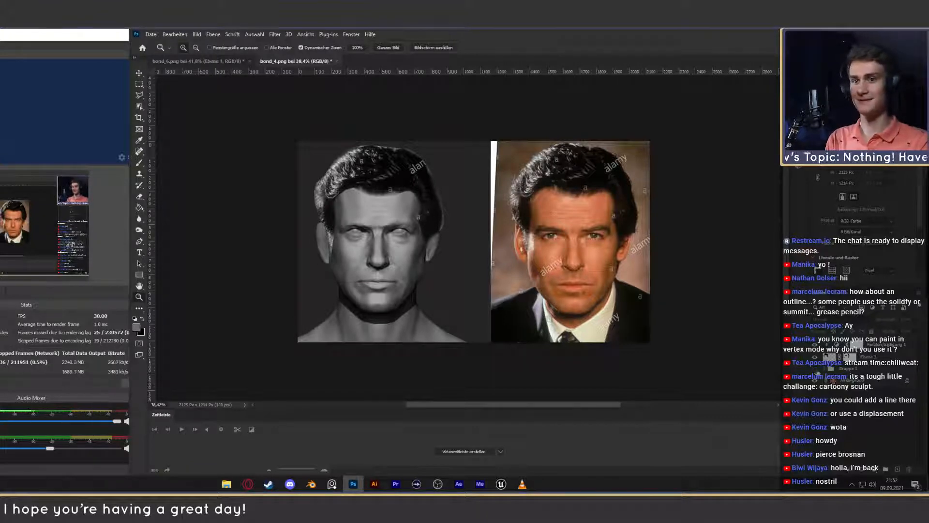
{"action": "left_click", "coordinate": [817, 370]}
{"action": "left_click", "coordinate": [817, 371]}
{"action": "left_click", "coordinate": [816, 371]}
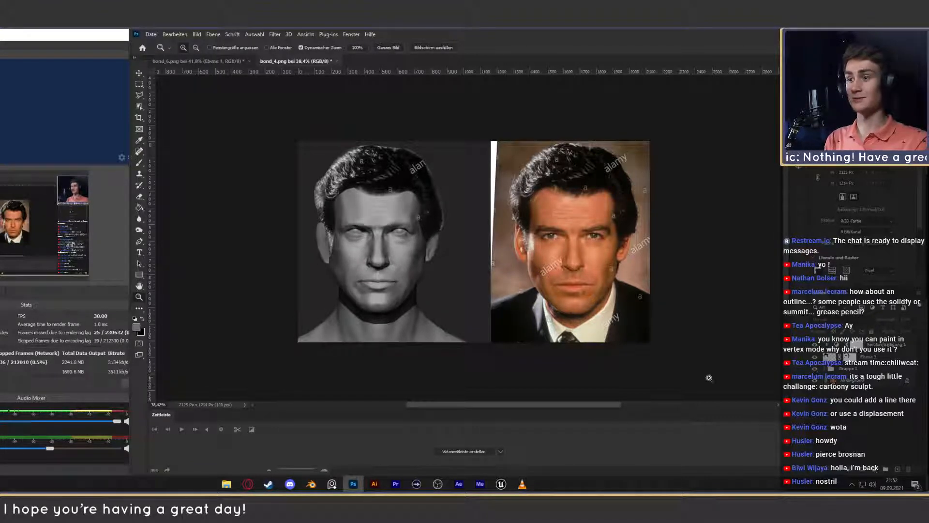
- Compare the profile and frontal documents once more, and save the frontal one as bond_4.psd with maximised compatibility
{"action": "left_click", "coordinate": [138, 72]}
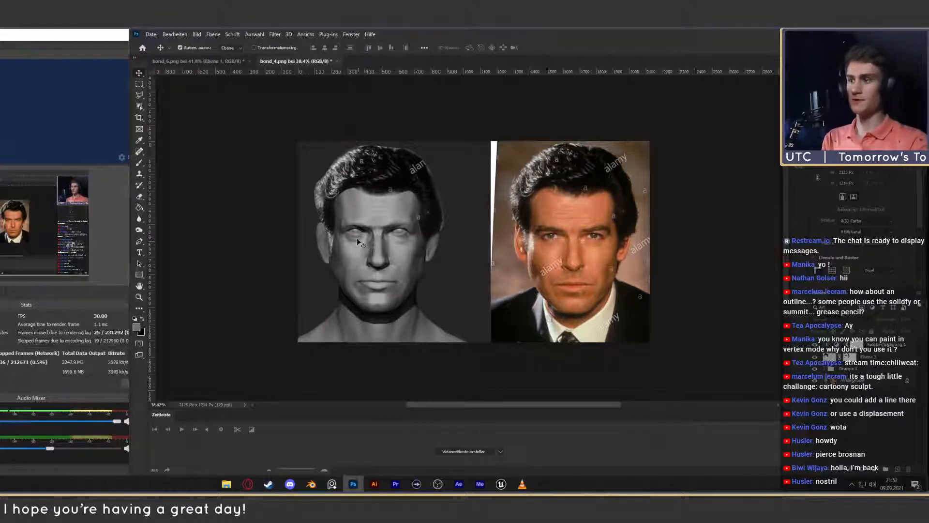
{"action": "left_click", "coordinate": [228, 61]}
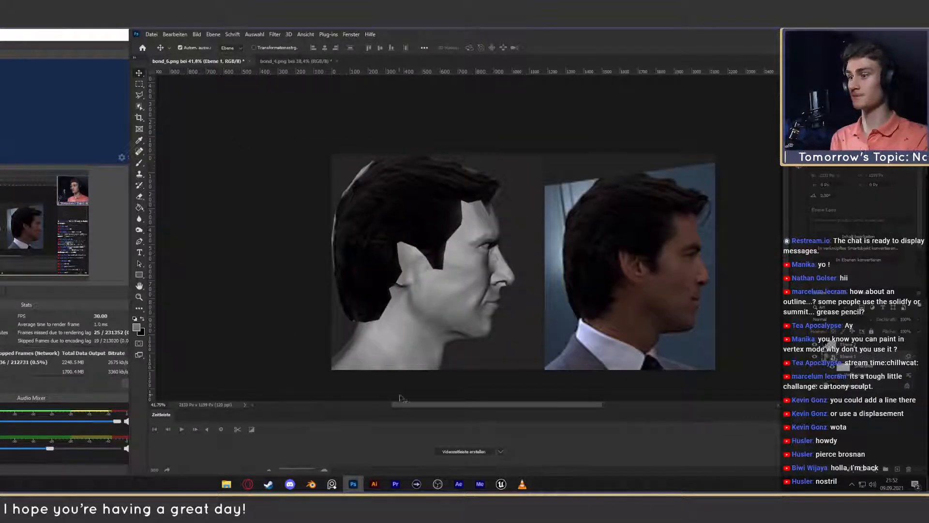
{"action": "left_click", "coordinate": [295, 61]}
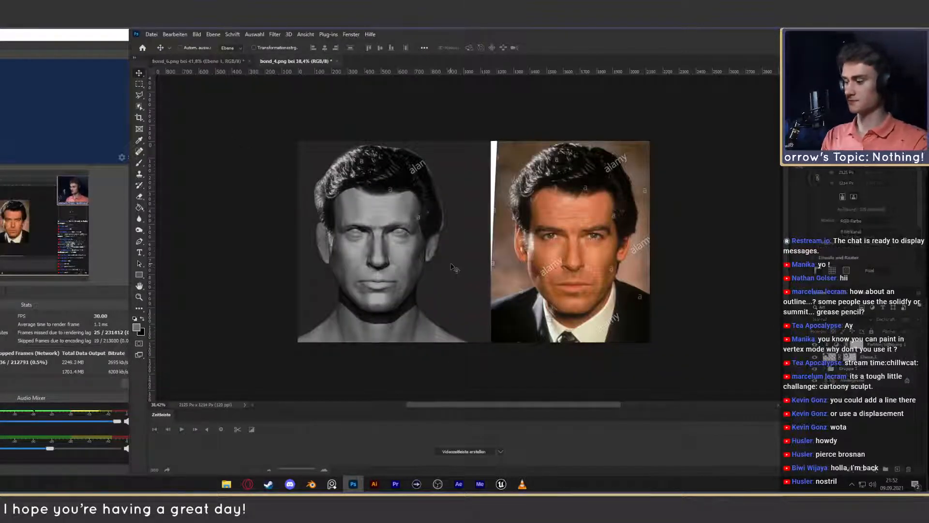
{"action": "key", "text": "ctrl+shift+s"}
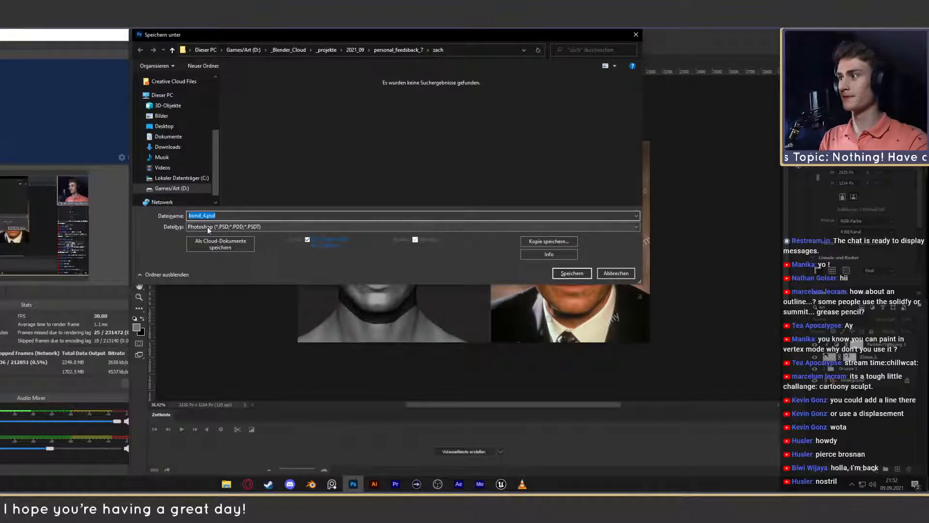
{"action": "key", "text": "Return"}
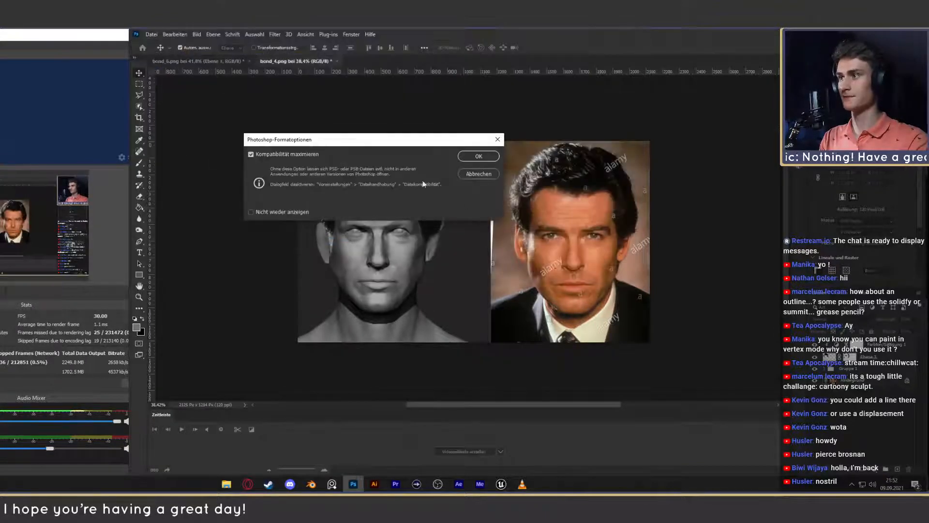
{"action": "left_click", "coordinate": [478, 155]}
- Save the profile head document as bond_6.psd in the same folder with maximised compatibility
{"action": "left_click", "coordinate": [196, 61]}
{"action": "key", "text": "ctrl+shift+s"}
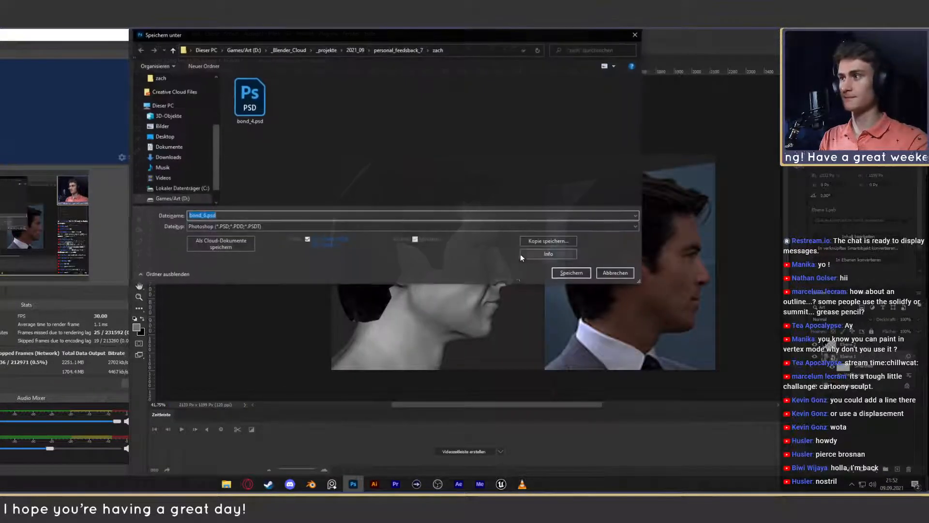
{"action": "left_click", "coordinate": [560, 271]}
{"action": "left_click", "coordinate": [478, 156]}
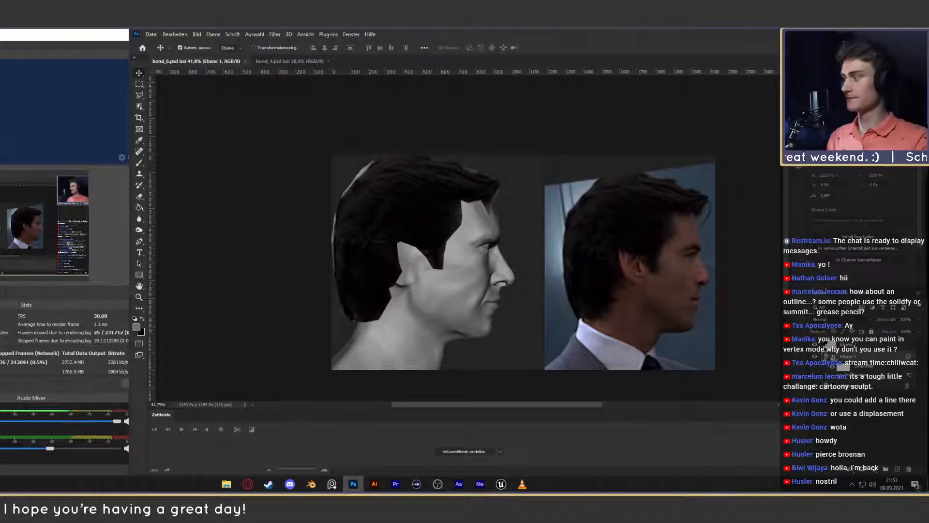
- Switch to Blender, unlink the current image in the image editor and erase the old blue annotations with the Annotate Eraser
{"action": "key", "text": "alt+Tab"}
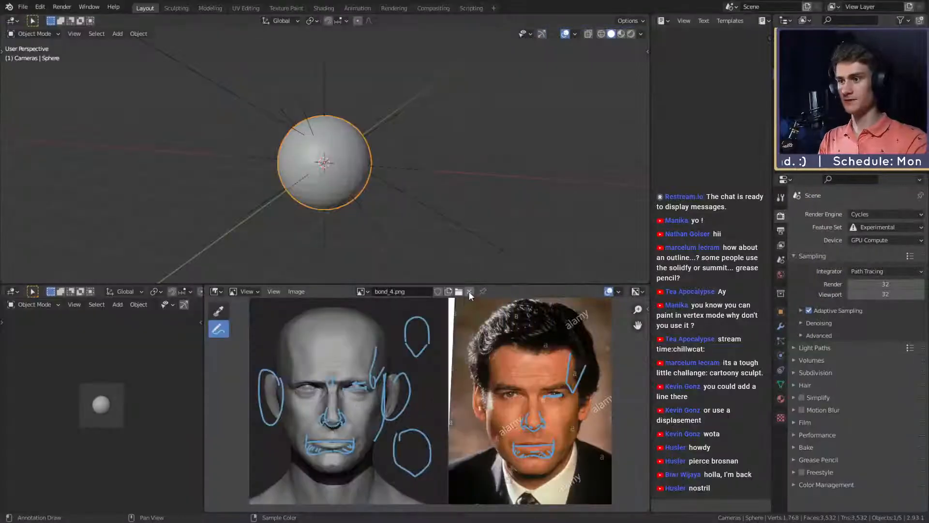
{"action": "left_click", "coordinate": [469, 291]}
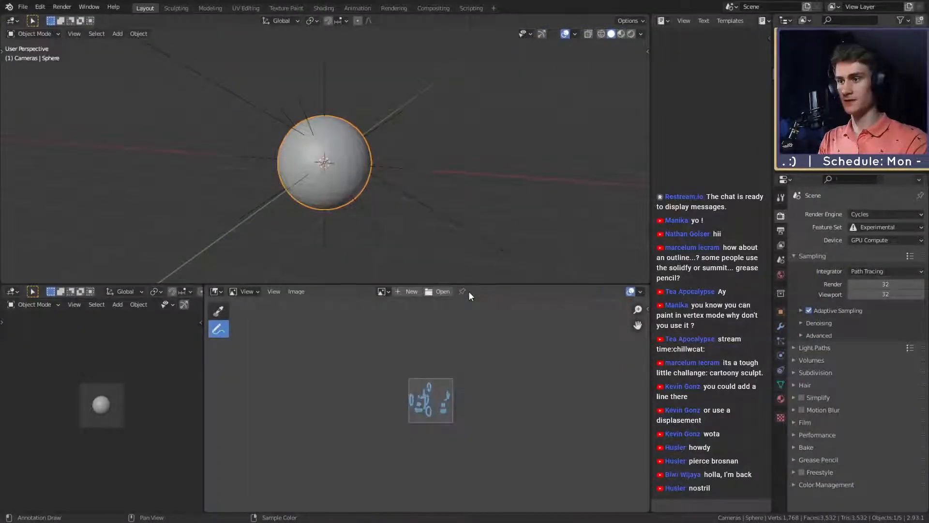
{"action": "scroll", "coordinate": [440, 382], "scroll_direction": "up", "scroll_amount": 5}
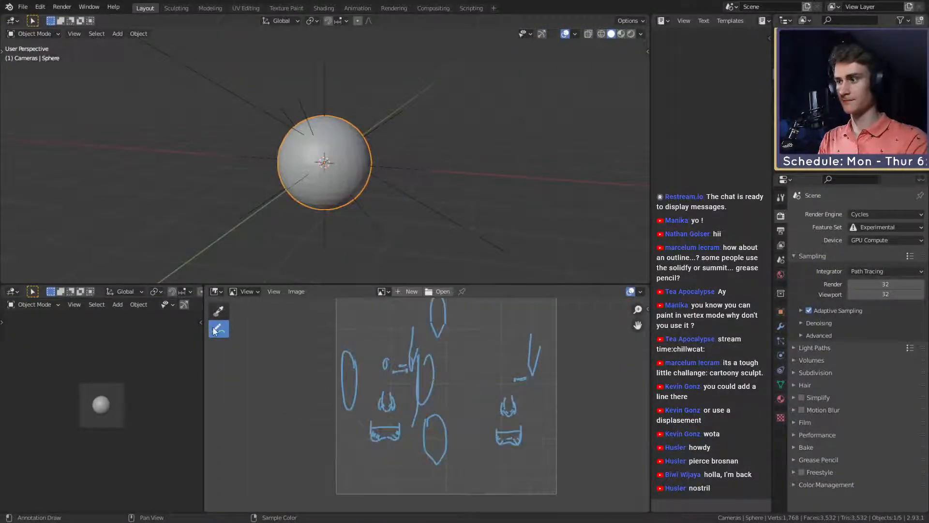
{"action": "left_click_drag", "start_coordinate": [219, 329], "coordinate": [263, 384]}
{"action": "scroll", "coordinate": [473, 375], "scroll_direction": "down", "scroll_amount": 2}
{"action": "mouse_move", "coordinate": [444, 342]}
{"action": "left_mouse_down"}
{"action": "mouse_move", "coordinate": [421, 423]}
{"action": "mouse_move", "coordinate": [388, 415]}
{"action": "mouse_move", "coordinate": [442, 452]}
{"action": "mouse_move", "coordinate": [502, 367]}
{"action": "left_mouse_up"}
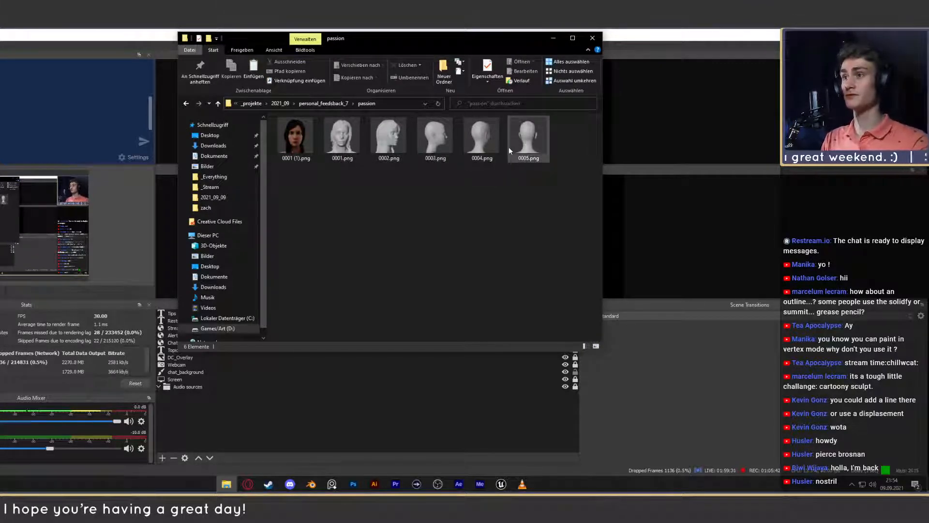
- Look through the passion folder and examine the coloured face render 0001 (1).png in the photo viewer
{"action": "left_click", "coordinate": [437, 151]}
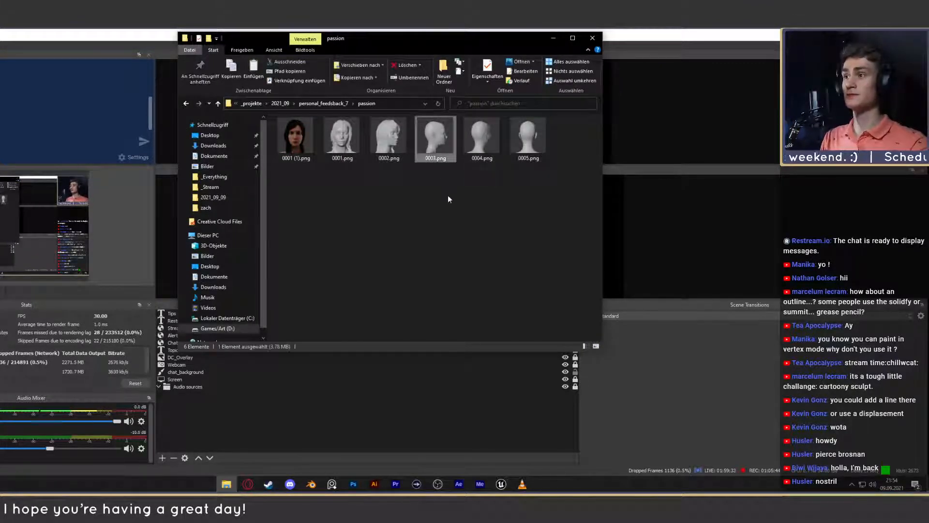
{"action": "left_click", "coordinate": [355, 159], "text": "ctrl"}
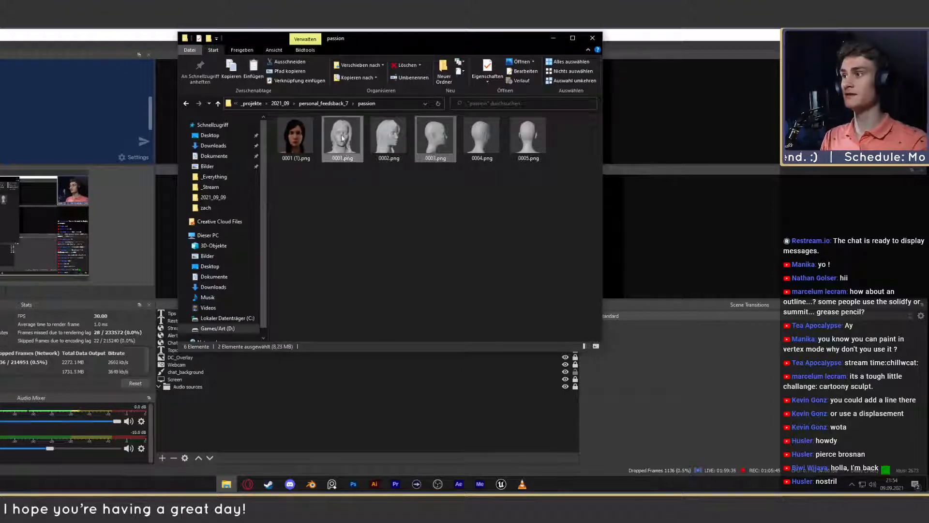
{"action": "double_click", "coordinate": [304, 133]}
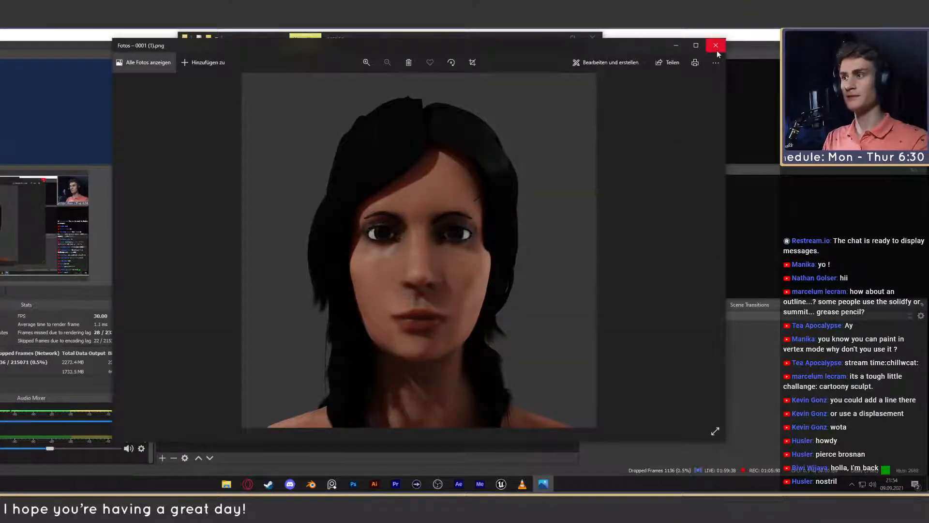
{"action": "left_click", "coordinate": [716, 50]}
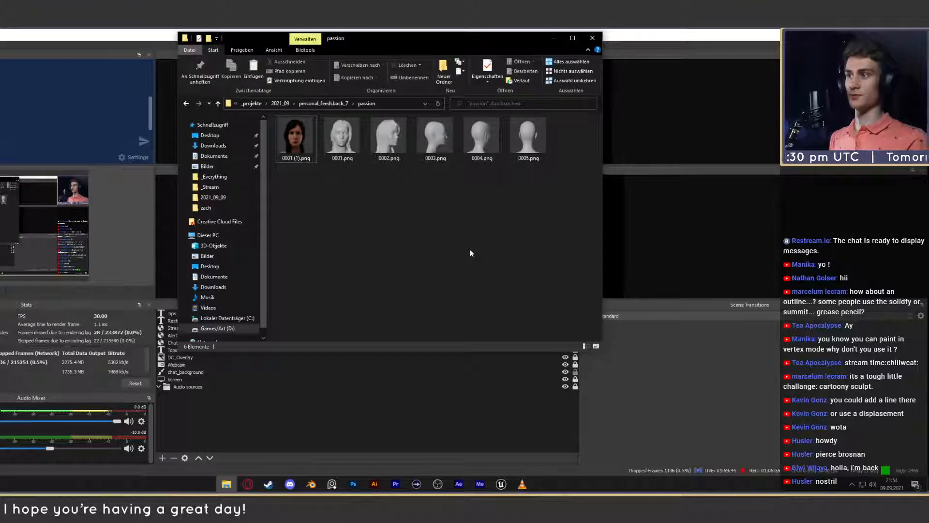
{"action": "double_click", "coordinate": [296, 138]}
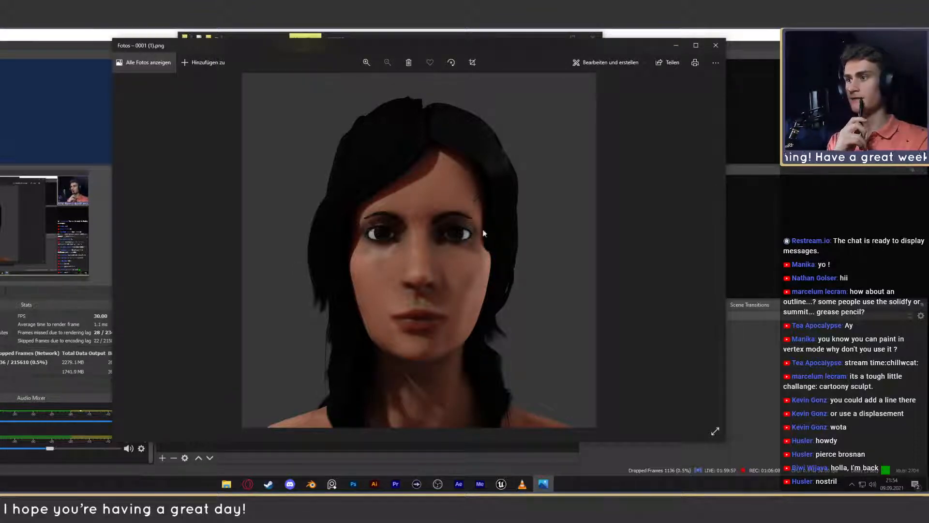
{"action": "left_click", "coordinate": [717, 47]}
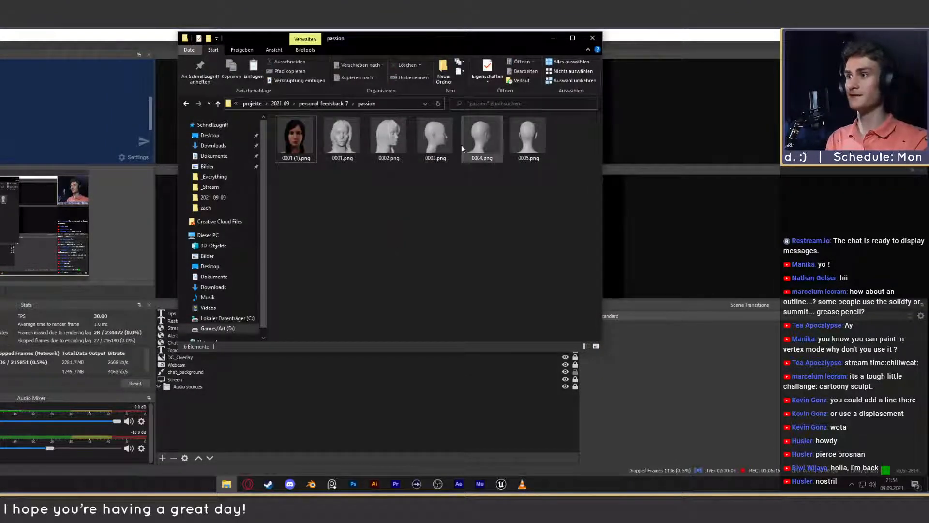
- Examine the clay renders 0003.png, 0001.png and 0002.png one after another, closing each
{"action": "double_click", "coordinate": [441, 141]}
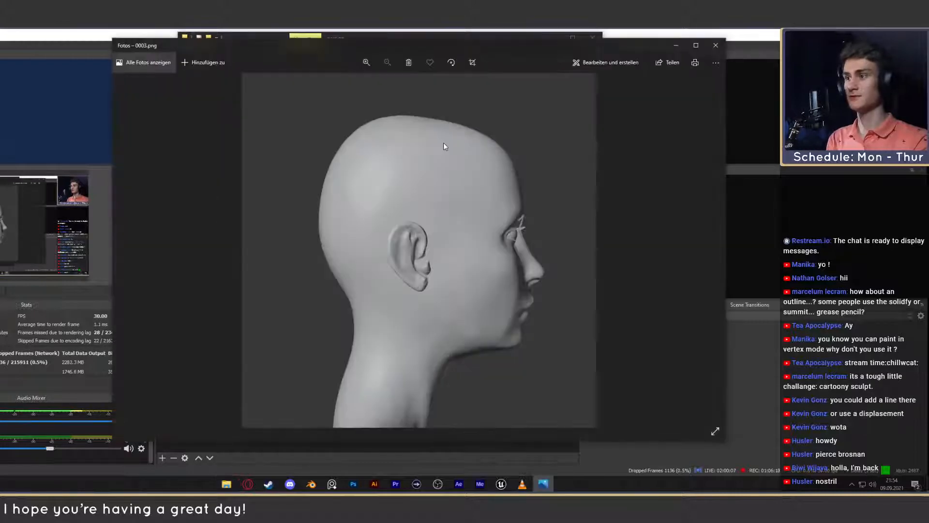
{"action": "left_click", "coordinate": [716, 45]}
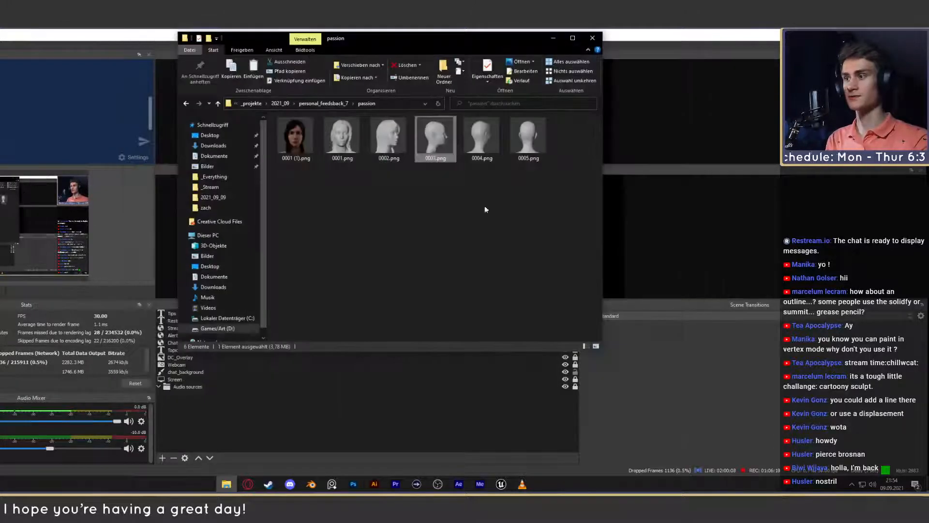
{"action": "double_click", "coordinate": [356, 138]}
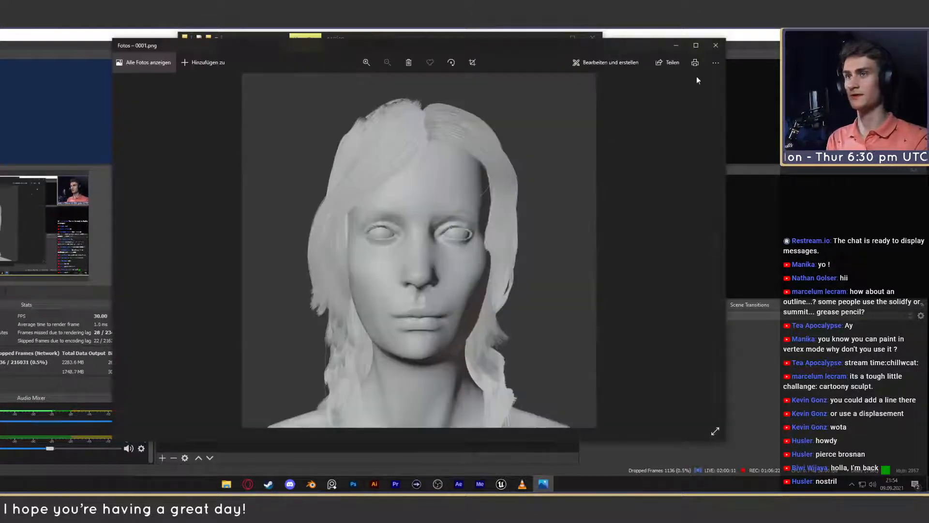
{"action": "left_click", "coordinate": [716, 45]}
{"action": "double_click", "coordinate": [377, 129]}
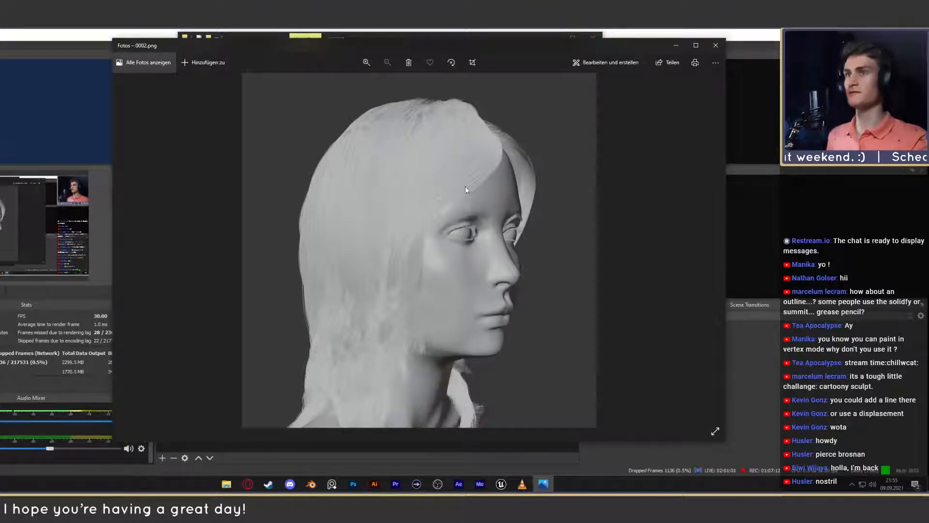
{"action": "left_click", "coordinate": [716, 45]}
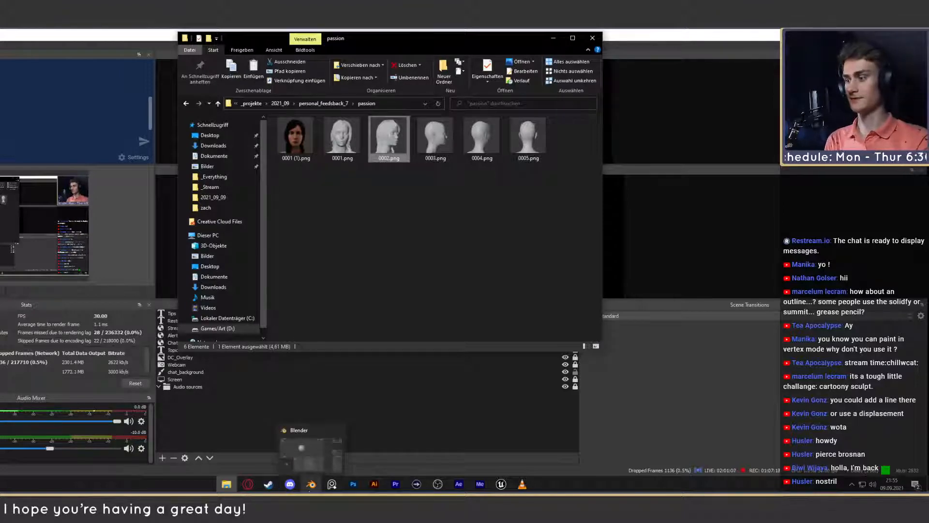
- Load 0001.png and 0003.png from the passion folder into Blender's image editor and display 0001.png
{"action": "left_click", "coordinate": [339, 438]}
{"action": "left_click", "coordinate": [227, 484]}
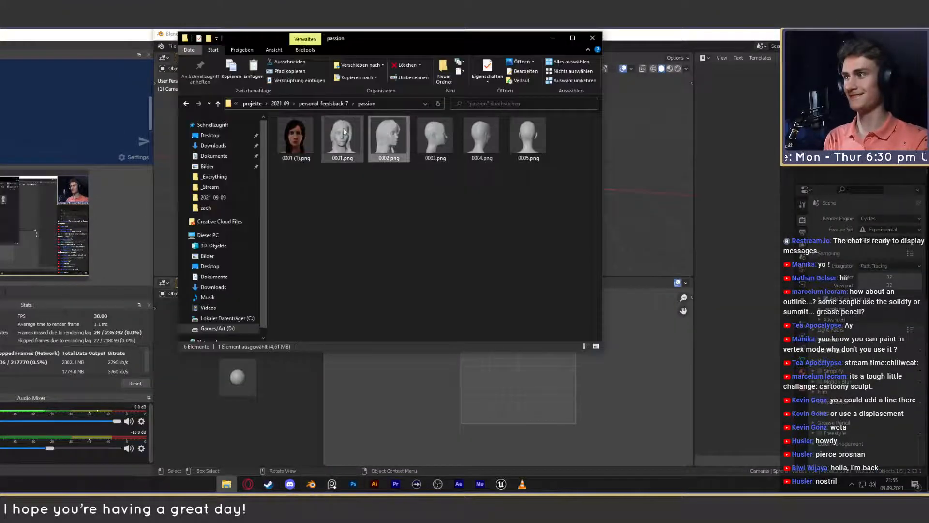
{"action": "left_click_drag", "start_coordinate": [436, 138], "coordinate": [506, 368]}
{"action": "left_click", "coordinate": [645, 32]}
{"action": "scroll", "coordinate": [511, 336], "scroll_direction": "down", "scroll_amount": 8}
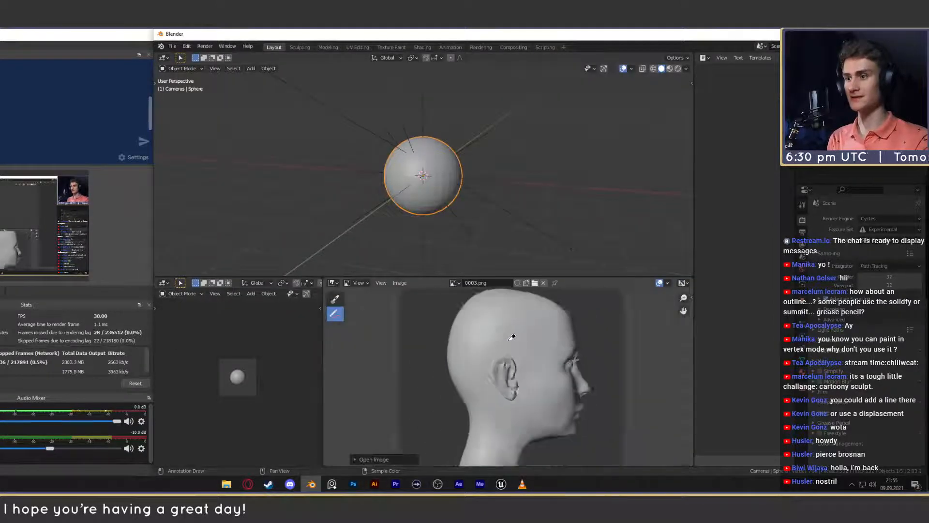
{"action": "left_click", "coordinate": [452, 285]}
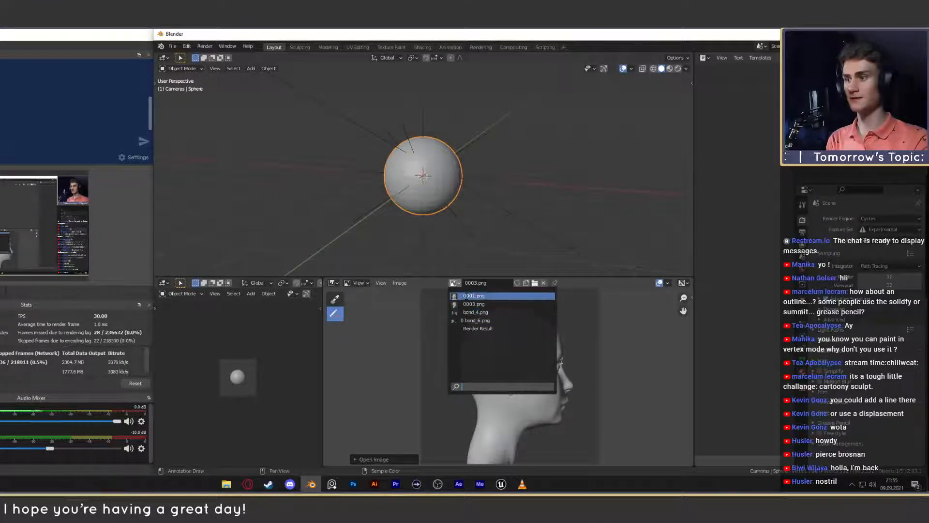
{"action": "left_click", "coordinate": [472, 296]}
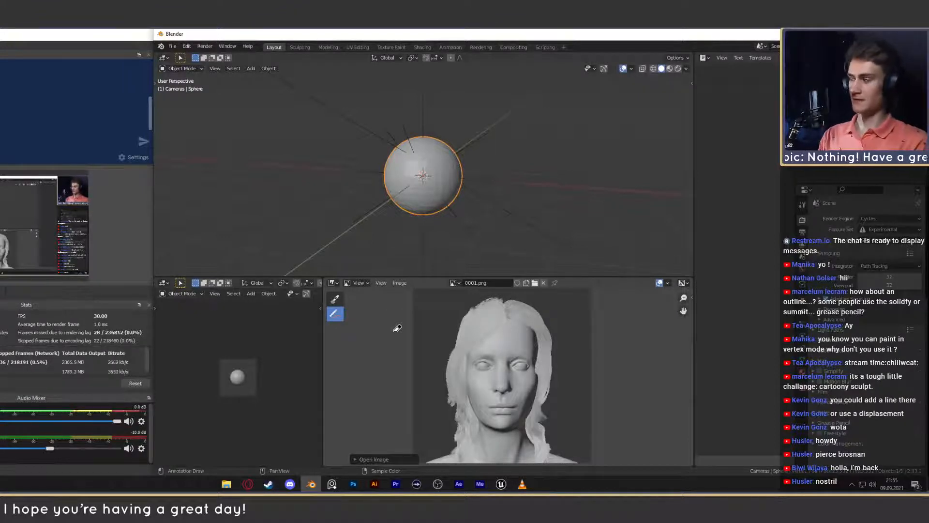
- Switch to the freehand Annotate tool and centre the face of 0001.png in the image editor
{"action": "left_click", "coordinate": [454, 282]}
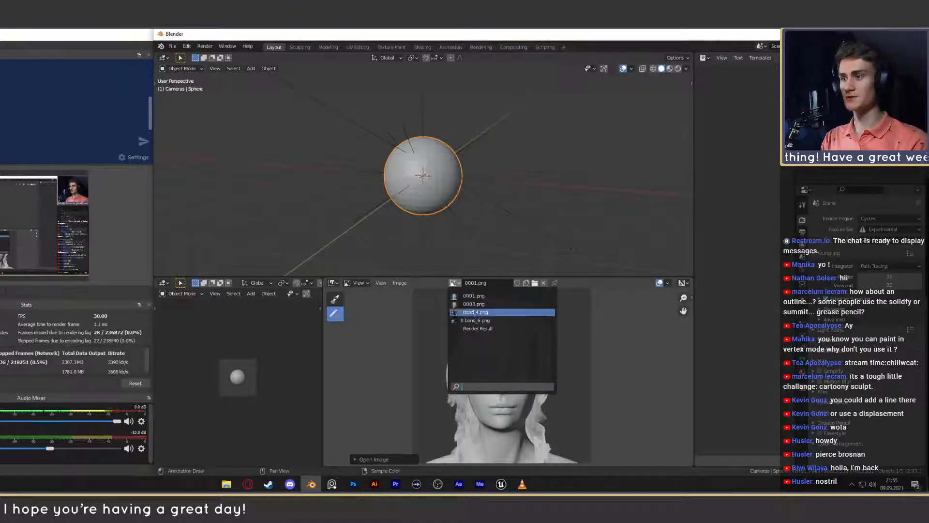
{"action": "left_click", "coordinate": [339, 314]}
{"action": "left_click", "coordinate": [373, 316]}
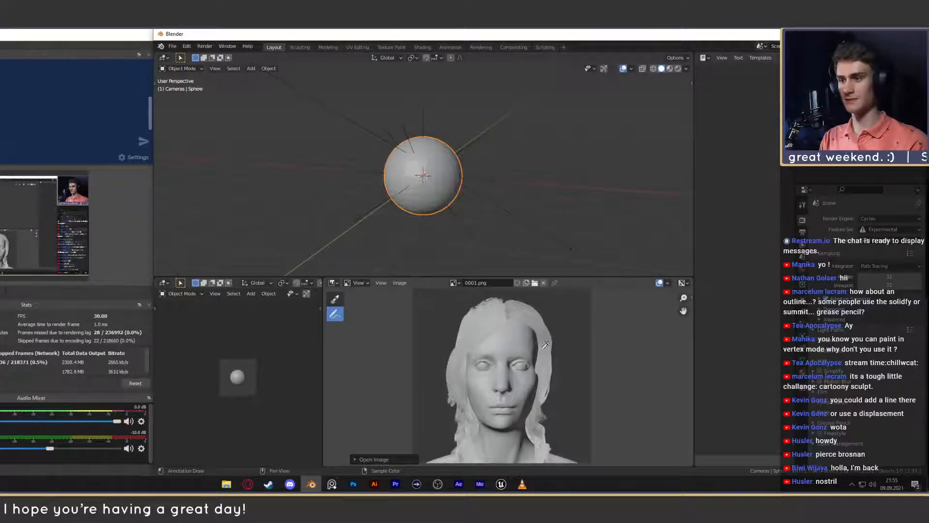
{"action": "middle_click_drag", "start_coordinate": [546, 345], "coordinate": [535, 340]}
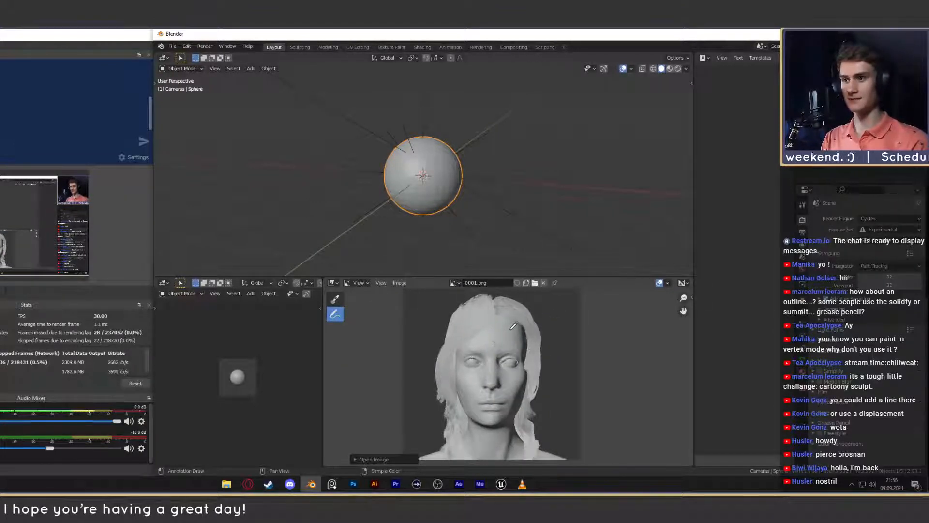
{"action": "middle_click_drag", "start_coordinate": [531, 364], "coordinate": [524, 344]}
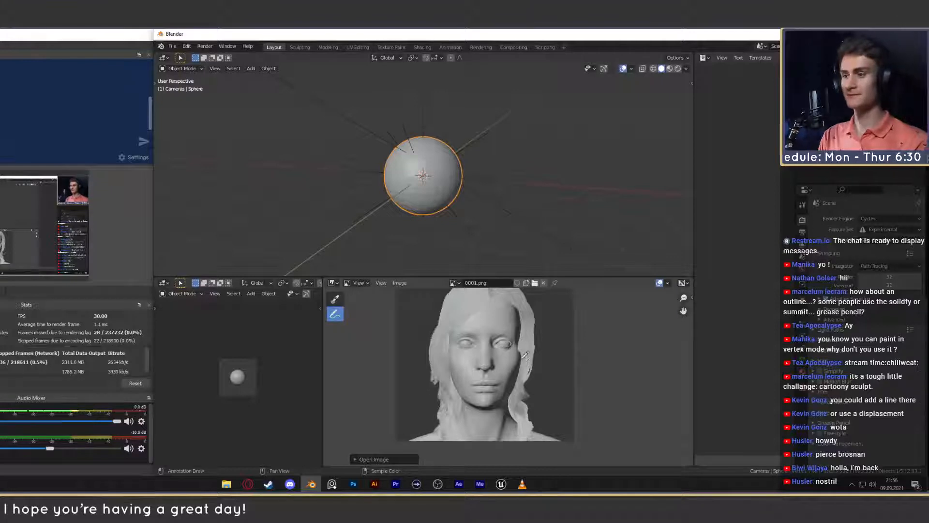
{"action": "middle_click_drag", "start_coordinate": [480, 344], "coordinate": [484, 348]}
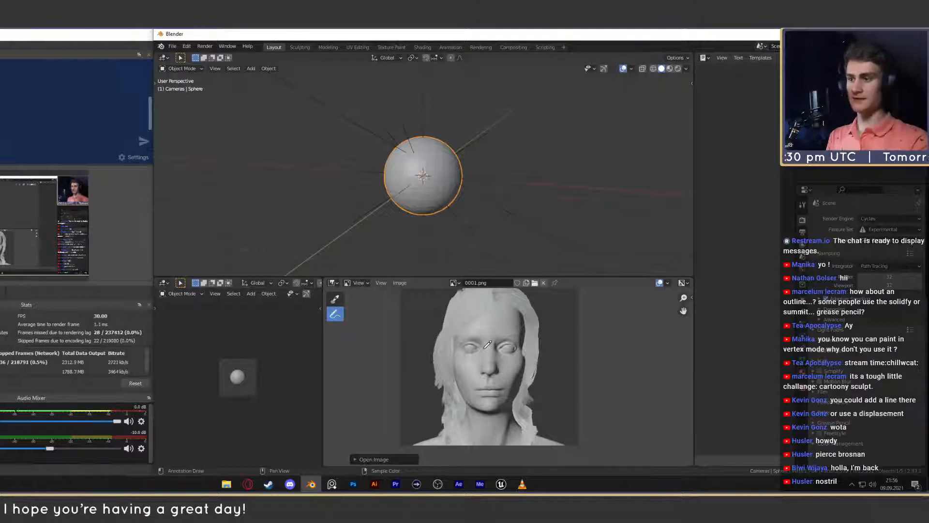
- Switch to the file explorer and open the Gesicht_gesamt folder in _Blender_Cloud/_referenzen on Games/Art (D:)
{"action": "mouse_move", "coordinate": [291, 486]}
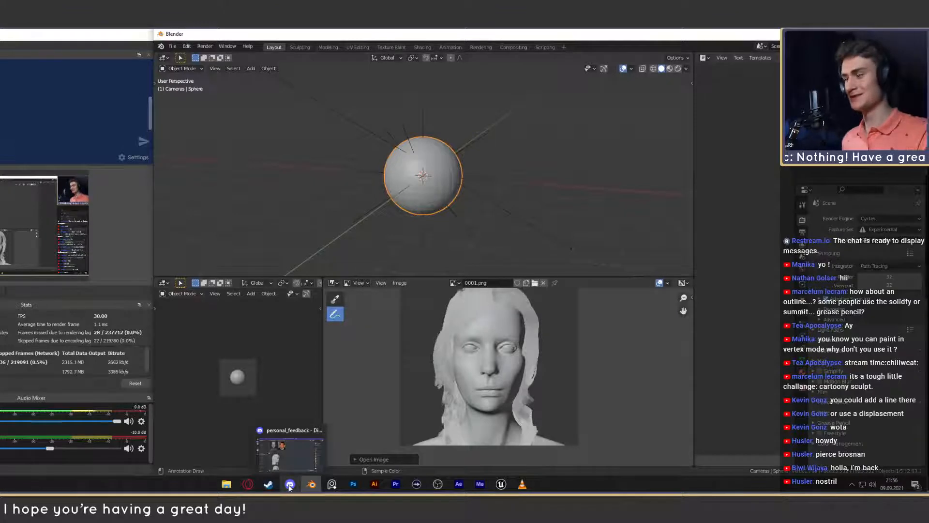
{"action": "left_click", "coordinate": [226, 484]}
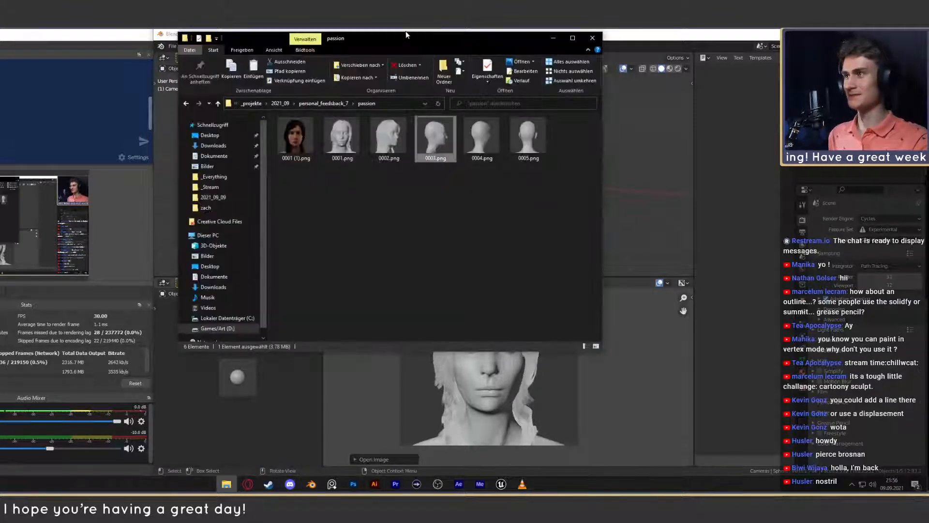
{"action": "left_click", "coordinate": [213, 328]}
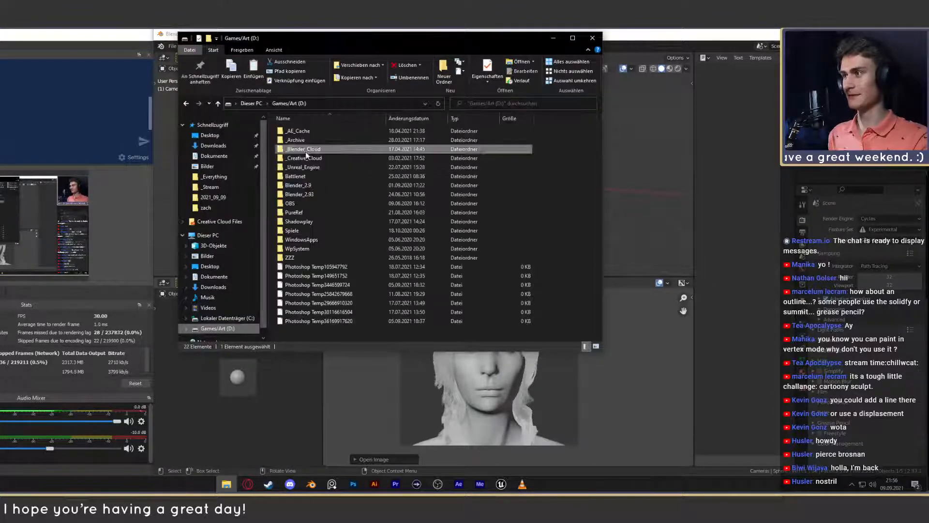
{"action": "double_click", "coordinate": [305, 150]}
{"action": "double_click", "coordinate": [301, 167]}
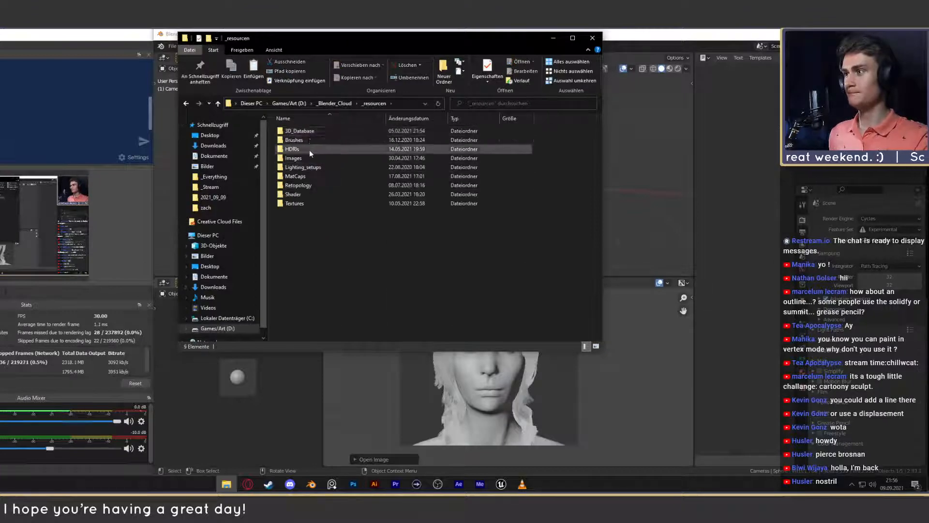
{"action": "left_click", "coordinate": [186, 104]}
{"action": "double_click", "coordinate": [306, 158]}
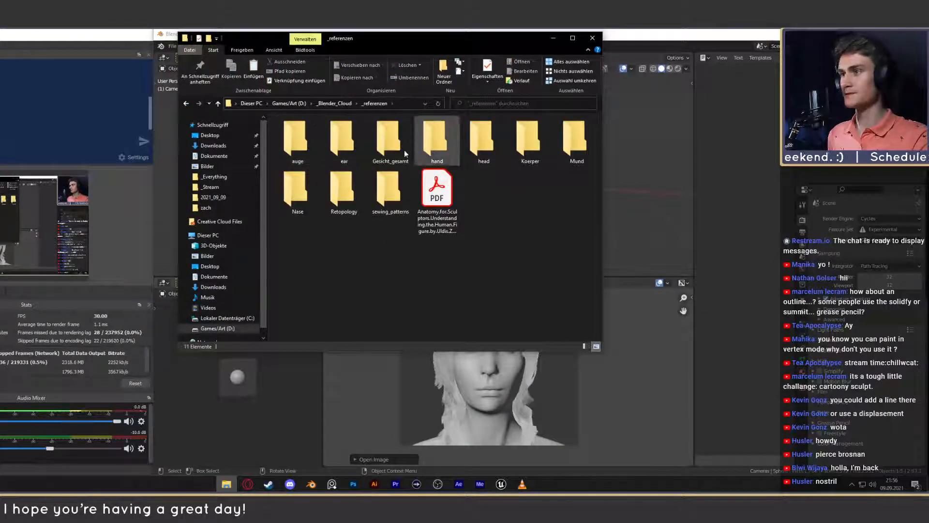
{"action": "double_click", "coordinate": [468, 163]}
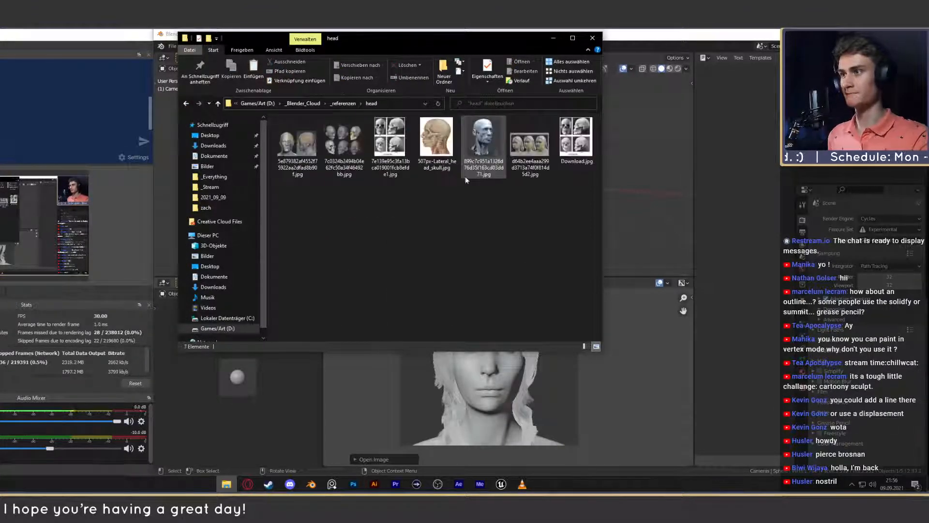
{"action": "left_click", "coordinate": [186, 103]}
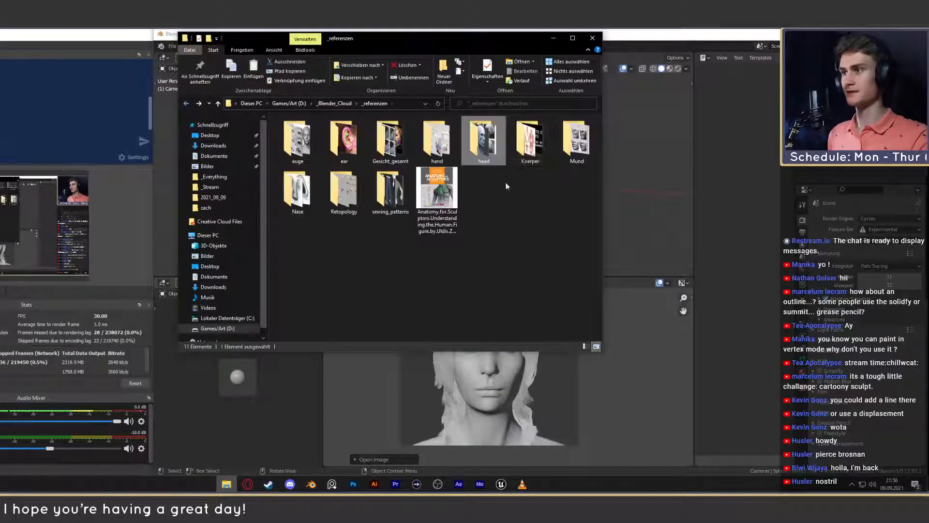
{"action": "double_click", "coordinate": [399, 138]}
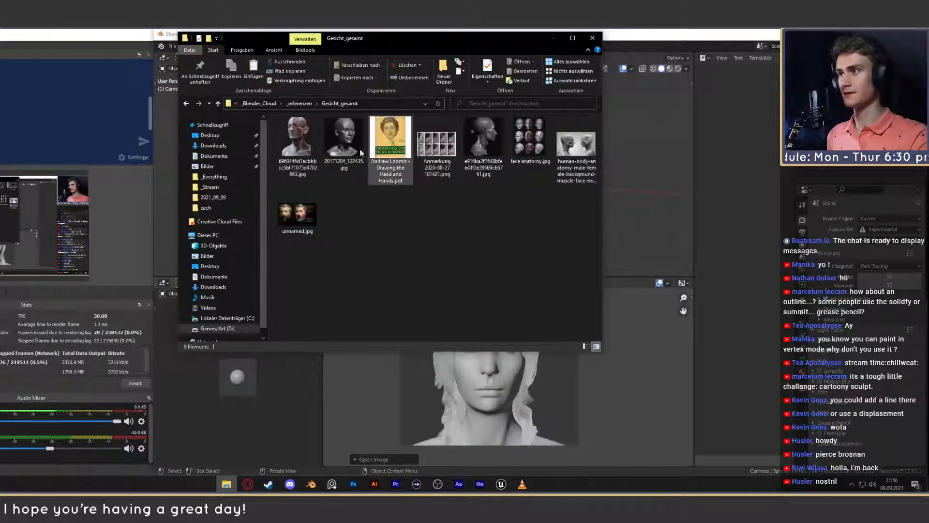
- Examine the facial planes of the sculpted female head reference 20171204_122435.jpg and close the photo viewer
{"action": "double_click", "coordinate": [386, 138]}
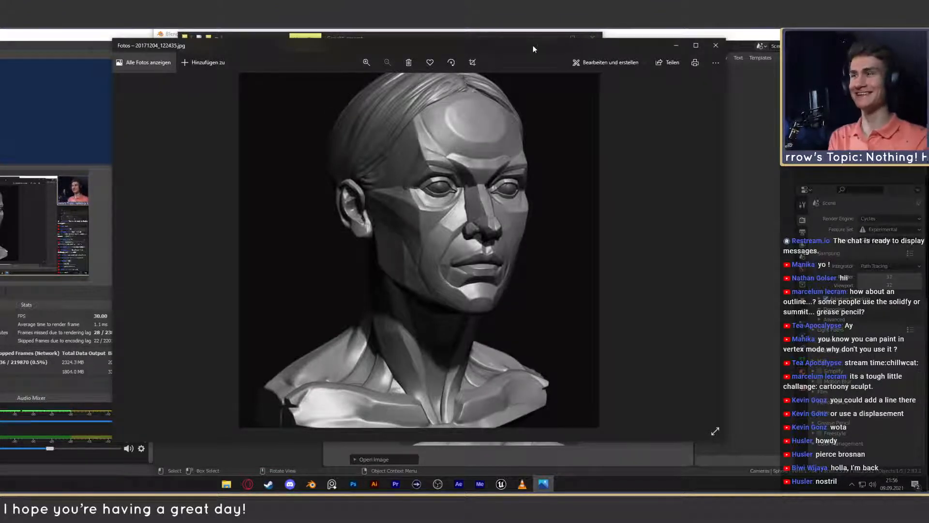
{"action": "left_click_drag", "start_coordinate": [534, 49], "coordinate": [510, 52]}
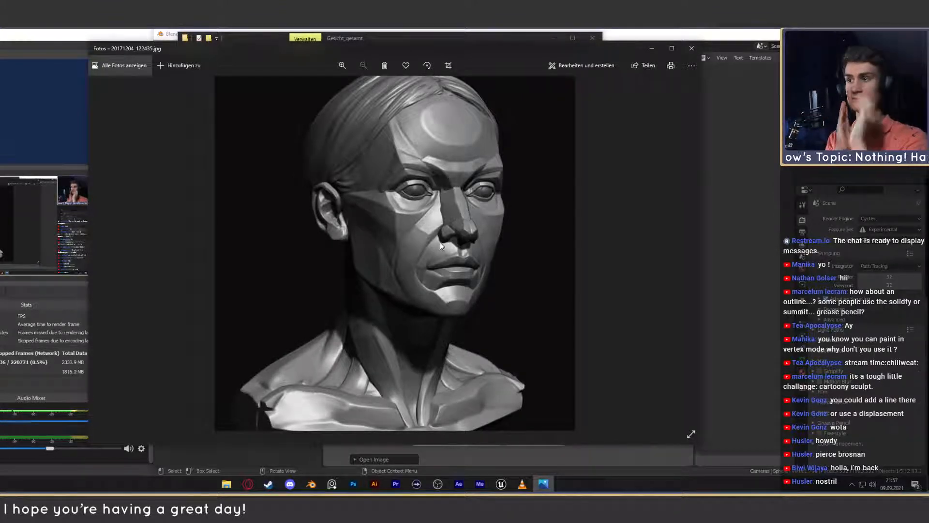
{"action": "left_click", "coordinate": [692, 48]}
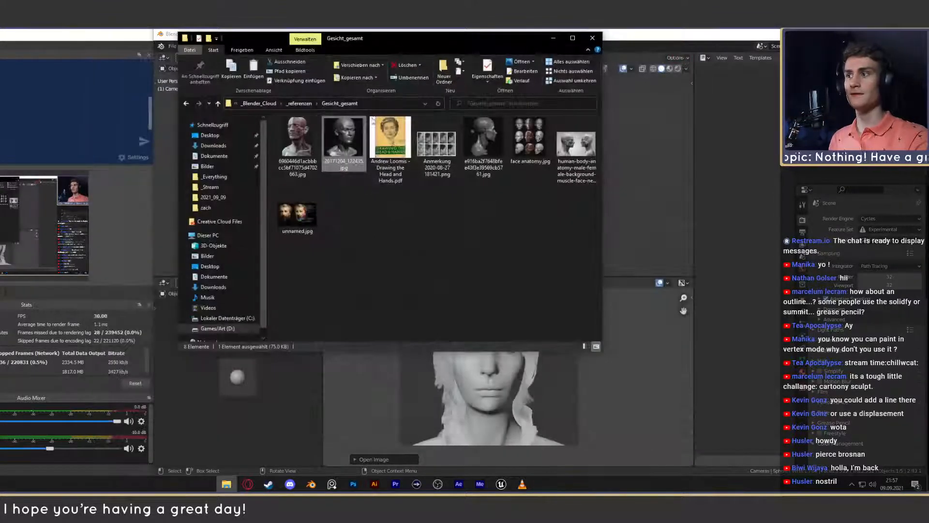
{"action": "double_click", "coordinate": [328, 145]}
{"action": "left_click", "coordinate": [691, 48]}
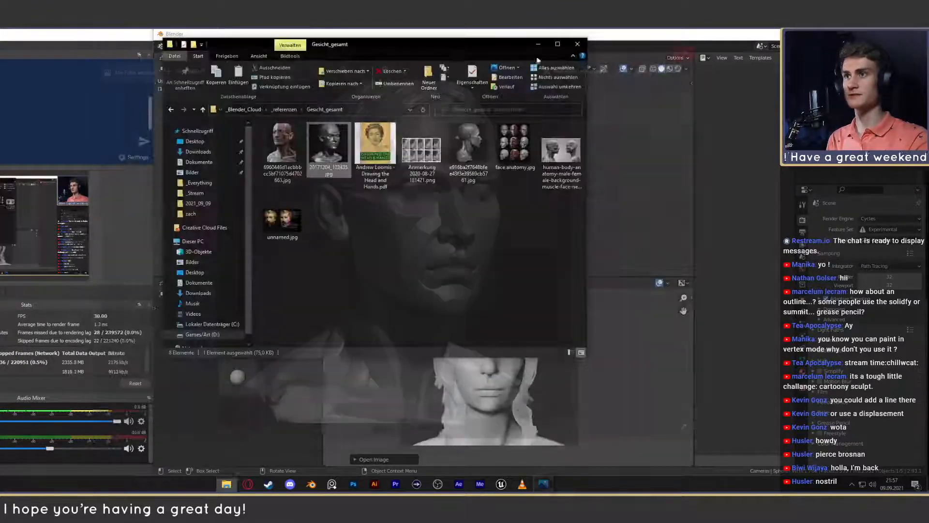
- Move the folder window clear of the 0001.png render and re-examine the nose area of 20171204_122435.jpg
{"action": "left_click_drag", "start_coordinate": [455, 48], "coordinate": [252, 85]}
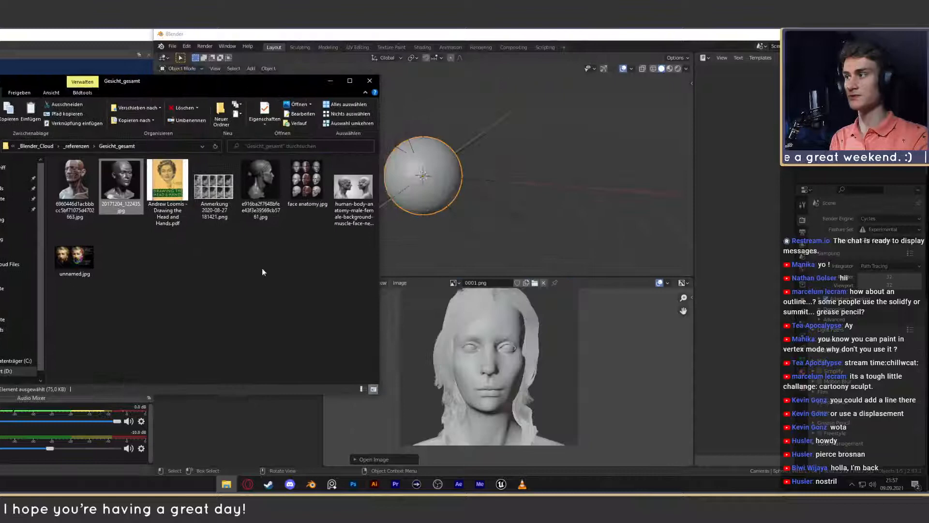
{"action": "double_click", "coordinate": [119, 181]}
{"action": "left_click_drag", "start_coordinate": [471, 55], "coordinate": [403, 59]}
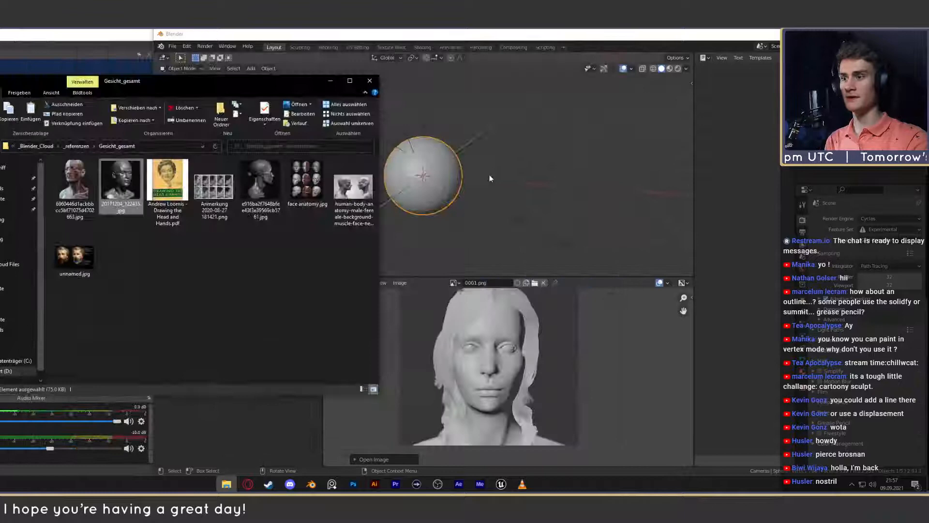
{"action": "left_click", "coordinate": [623, 52]}
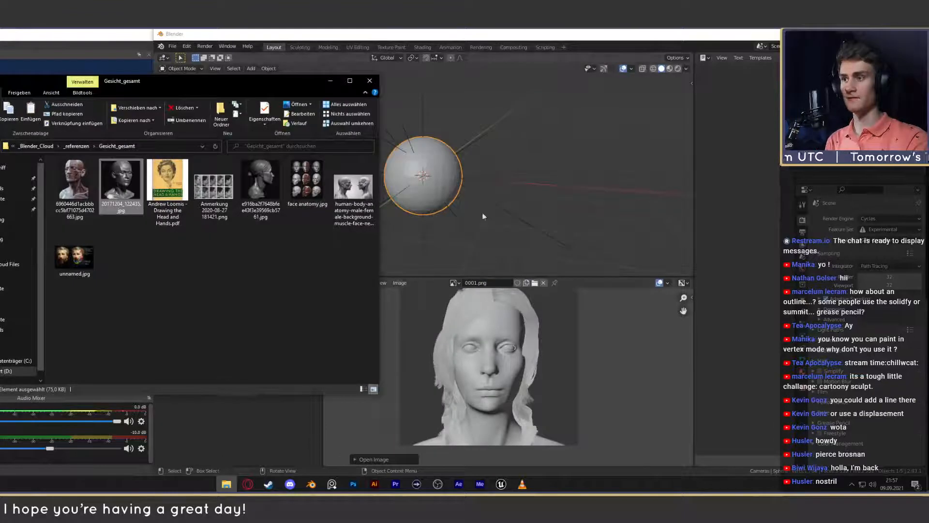
- Back in Blender, view the profile render 0003.png, redisplay 0001.png and examine its nose close up
{"action": "left_click", "coordinate": [479, 297]}
{"action": "left_click", "coordinate": [454, 282]}
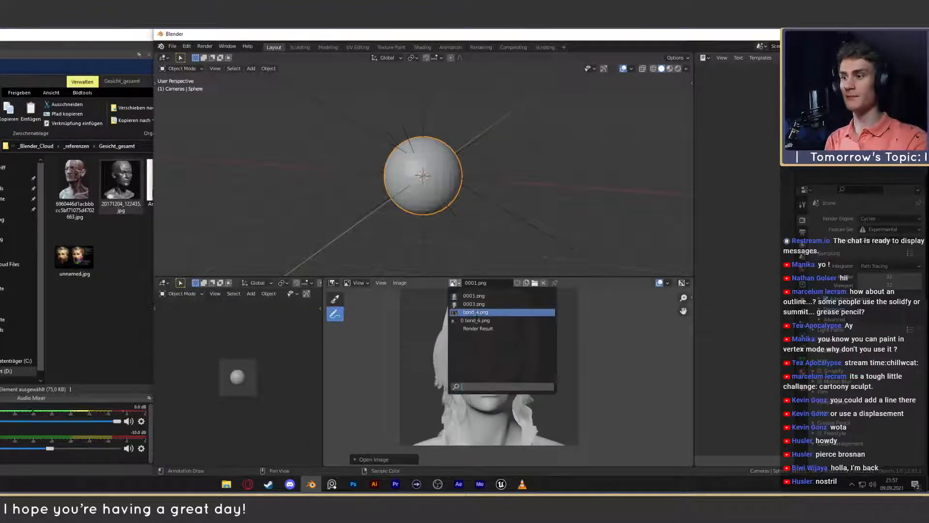
{"action": "left_click", "coordinate": [474, 303]}
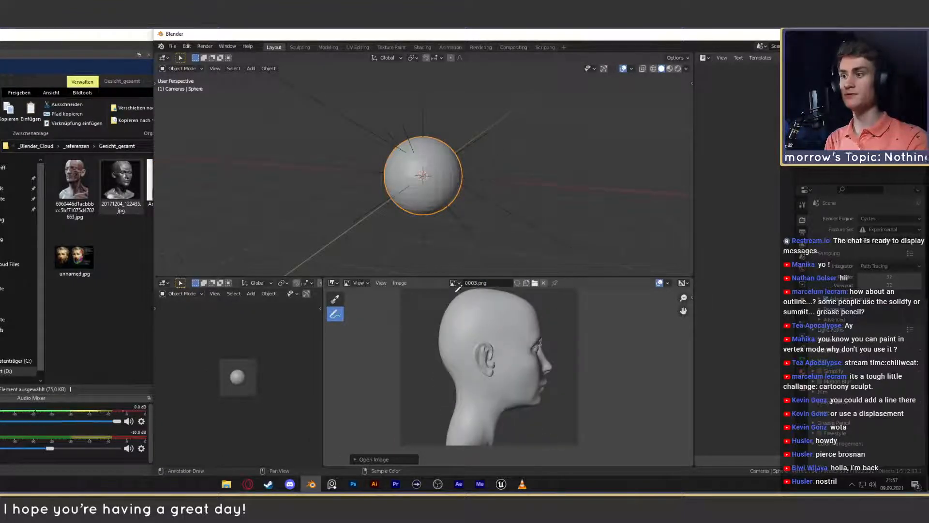
{"action": "left_click", "coordinate": [455, 283]}
{"action": "left_click", "coordinate": [470, 328]}
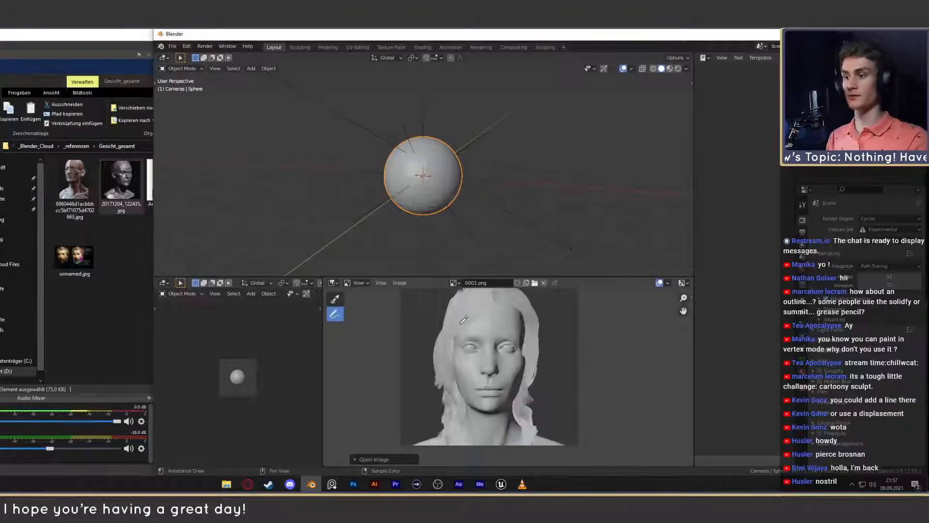
{"action": "scroll", "coordinate": [479, 371], "scroll_direction": "up", "scroll_amount": 5}
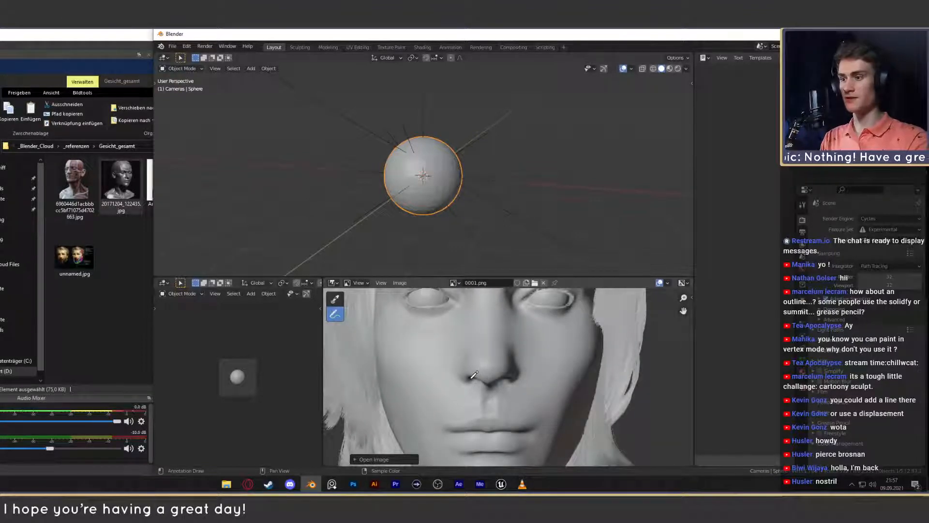
{"action": "left_click", "coordinate": [464, 371]}
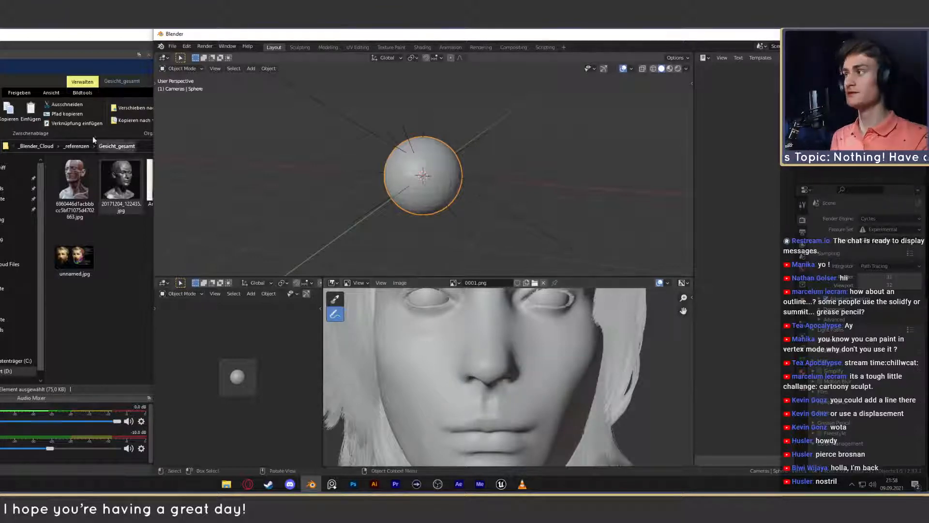
- Review the planes around the nose and eyes in 20171204_122435.jpg once more, close it and return to Blender
{"action": "left_click", "coordinate": [132, 83]}
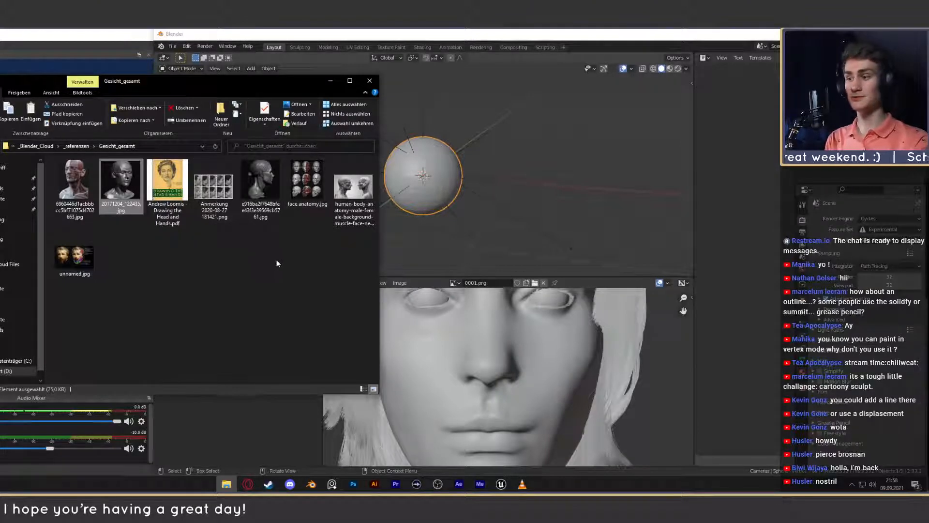
{"action": "double_click", "coordinate": [121, 184]}
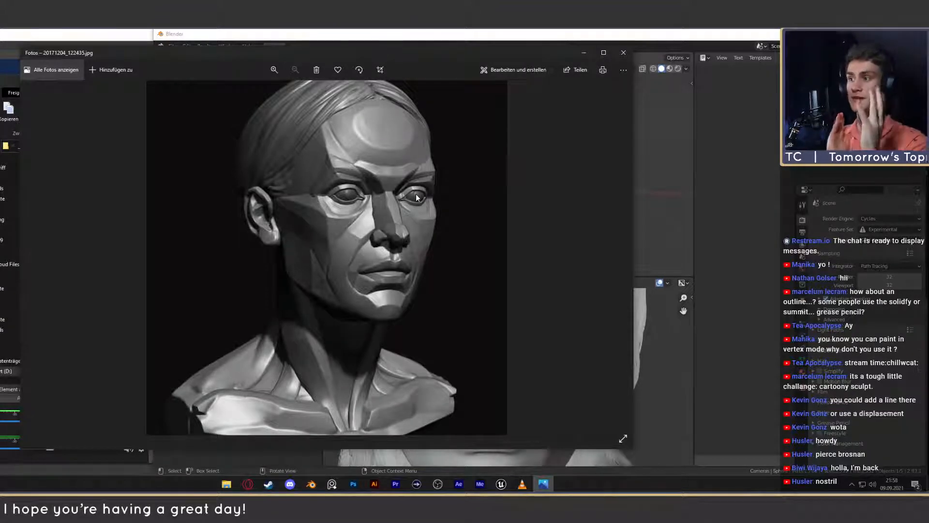
{"action": "left_click", "coordinate": [624, 52]}
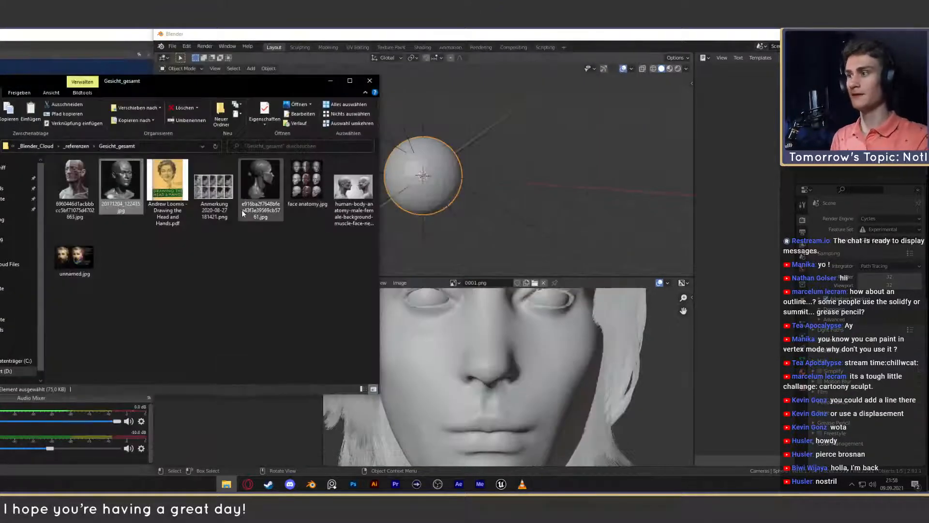
{"action": "left_click_drag", "start_coordinate": [252, 82], "coordinate": [236, 78]}
{"action": "left_click", "coordinate": [496, 35]}
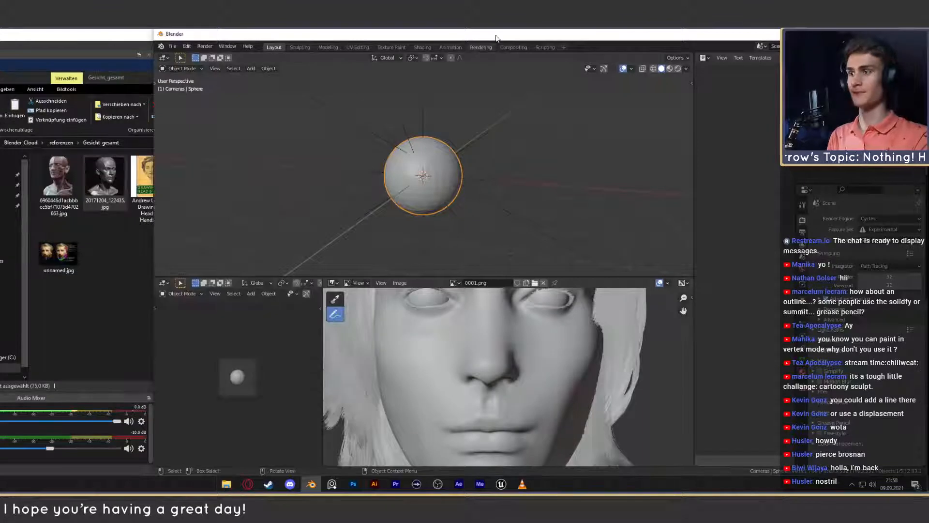
- Examine the nose and mouth of 0001.png and bring the blank background beside the hair into view
{"action": "scroll", "coordinate": [469, 301], "scroll_direction": "down", "scroll_amount": 3}
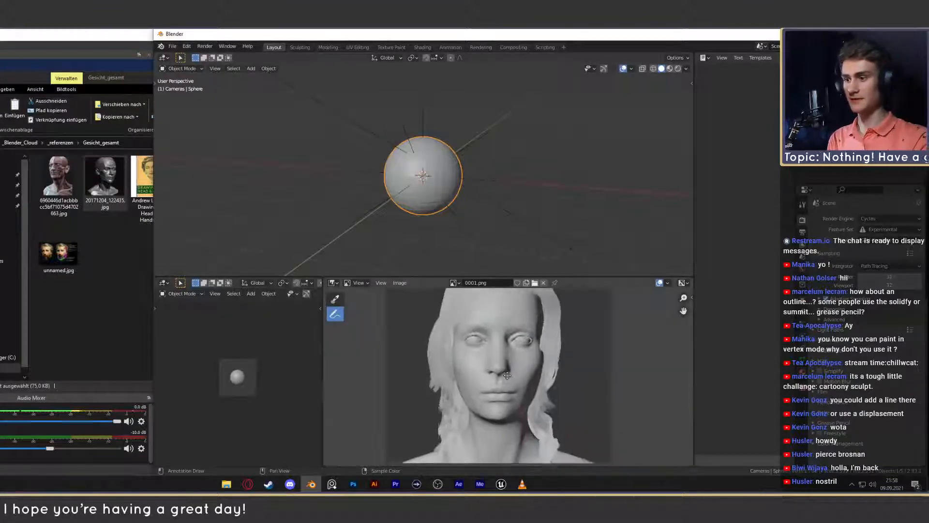
{"action": "scroll", "coordinate": [514, 381], "scroll_direction": "up", "scroll_amount": 2}
{"action": "middle_click_drag", "start_coordinate": [511, 385], "coordinate": [517, 382]}
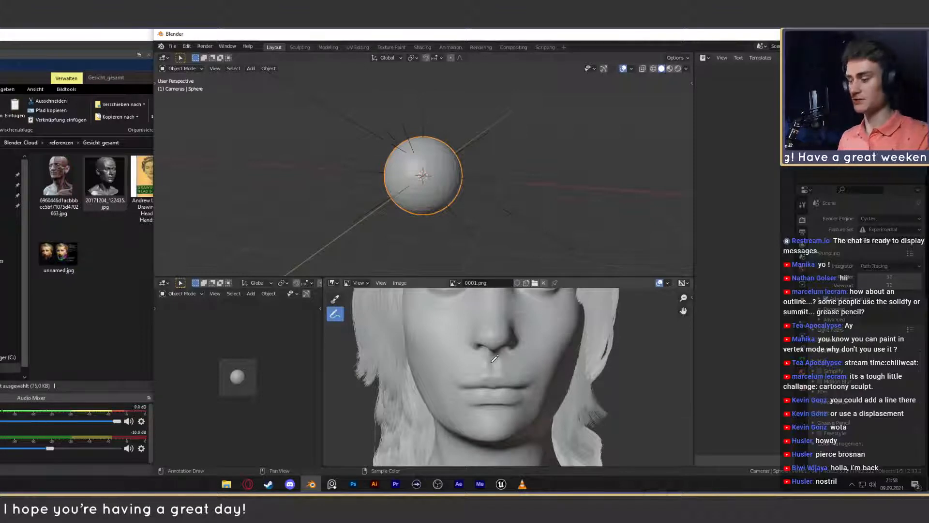
{"action": "scroll", "coordinate": [513, 386], "scroll_direction": "down", "scroll_amount": 3}
{"action": "middle_click_drag", "start_coordinate": [513, 385], "coordinate": [505, 384]}
{"action": "scroll", "coordinate": [596, 386], "scroll_direction": "up", "scroll_amount": 2}
{"action": "mouse_move", "coordinate": [595, 386]}
{"action": "middle_mouse_down"}
{"action": "mouse_move", "coordinate": [458, 390]}
{"action": "mouse_move", "coordinate": [611, 382]}
{"action": "middle_mouse_up"}
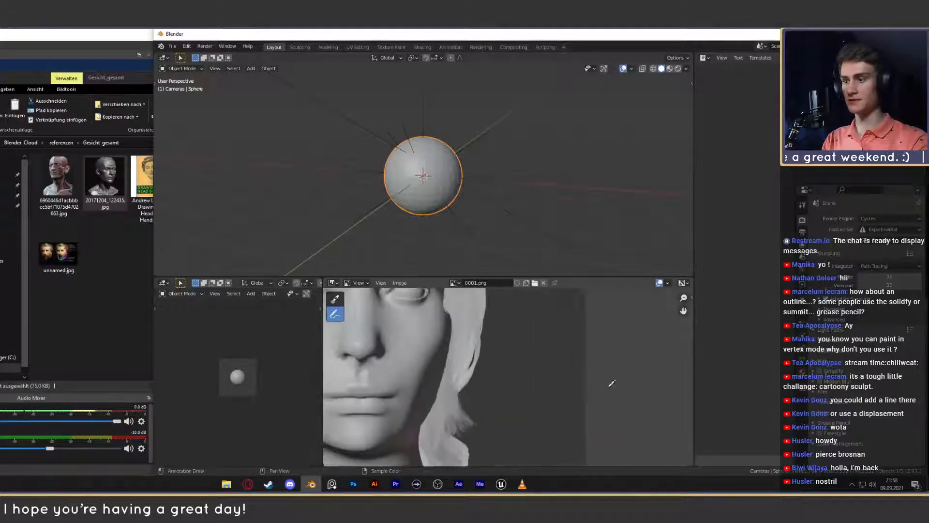
{"action": "scroll", "coordinate": [540, 374], "scroll_direction": "up", "scroll_amount": 3}
{"action": "scroll", "coordinate": [527, 342], "scroll_direction": "down", "scroll_amount": 3}
{"action": "scroll", "coordinate": [540, 352], "scroll_direction": "up", "scroll_amount": 4}
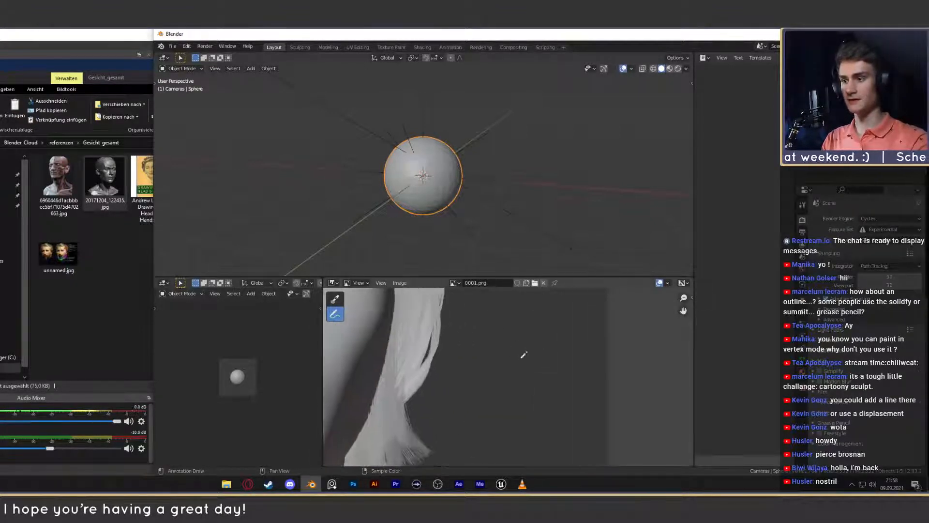
{"action": "left_click_drag", "start_coordinate": [468, 355], "coordinate": [560, 349]}
{"action": "key", "text": "ctrl+z"}
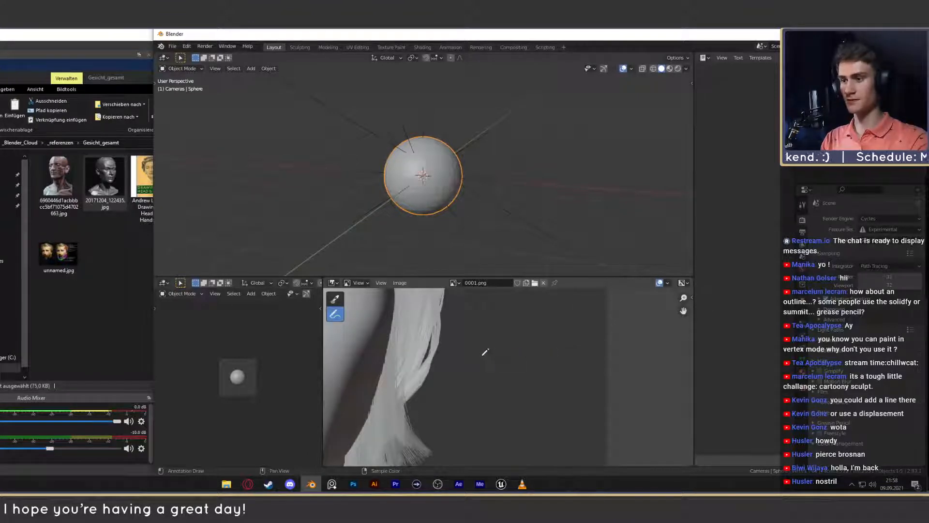
{"action": "left_click_drag", "start_coordinate": [470, 355], "coordinate": [537, 345]}
{"action": "key", "text": "ctrl+z"}
{"action": "mouse_move", "coordinate": [470, 354]}
{"action": "left_mouse_down"}
{"action": "mouse_move", "coordinate": [574, 348]}
{"action": "mouse_move", "coordinate": [557, 345]}
{"action": "left_mouse_up"}
{"action": "key", "text": "ctrl+z"}
{"action": "key", "text": "ctrl+z"}
- Annotate a pair of lips on the background beside the hair: a mouth line, a cupid's-bow upper lip and a curved lower lip
{"action": "left_click_drag", "start_coordinate": [469, 354], "coordinate": [571, 356]}
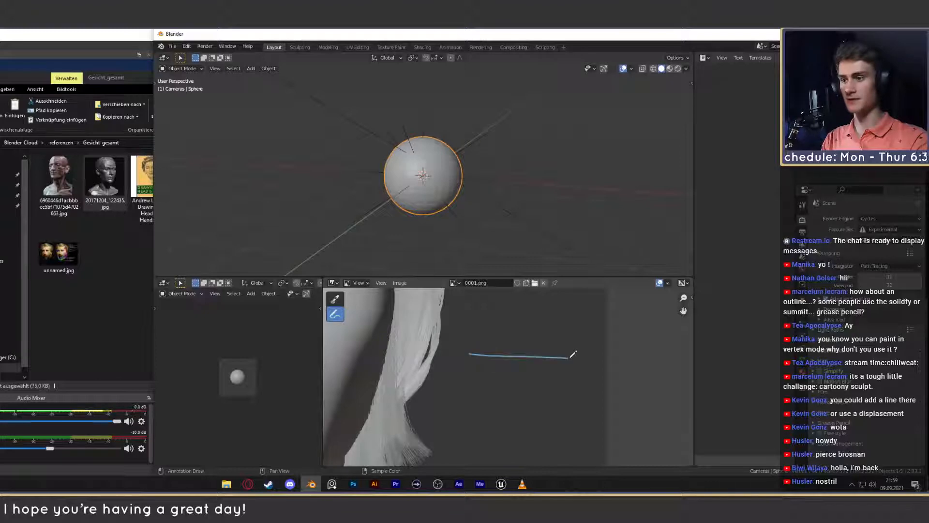
{"action": "mouse_move", "coordinate": [468, 354]}
{"action": "left_mouse_down"}
{"action": "mouse_move", "coordinate": [537, 343]}
{"action": "mouse_move", "coordinate": [569, 358]}
{"action": "left_mouse_up"}
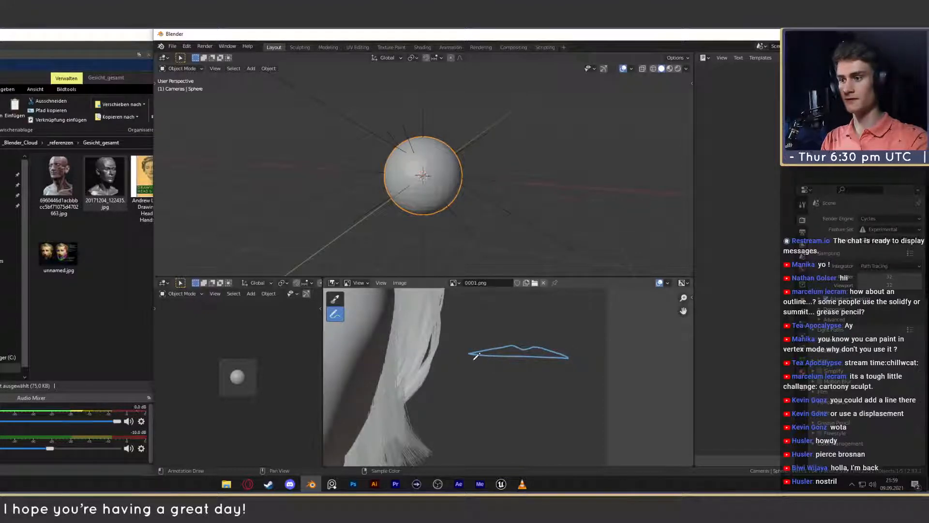
{"action": "mouse_move", "coordinate": [471, 353]}
{"action": "left_mouse_down"}
{"action": "mouse_move", "coordinate": [529, 370]}
{"action": "mouse_move", "coordinate": [571, 355]}
{"action": "left_mouse_up"}
- Undo the lower-lip and upper-lip strokes of the lips annotation beside the hair, keeping its mouth line
{"action": "scroll", "coordinate": [552, 380], "scroll_direction": "down", "scroll_amount": 6}
{"action": "scroll", "coordinate": [546, 378], "scroll_direction": "up", "scroll_amount": 5}
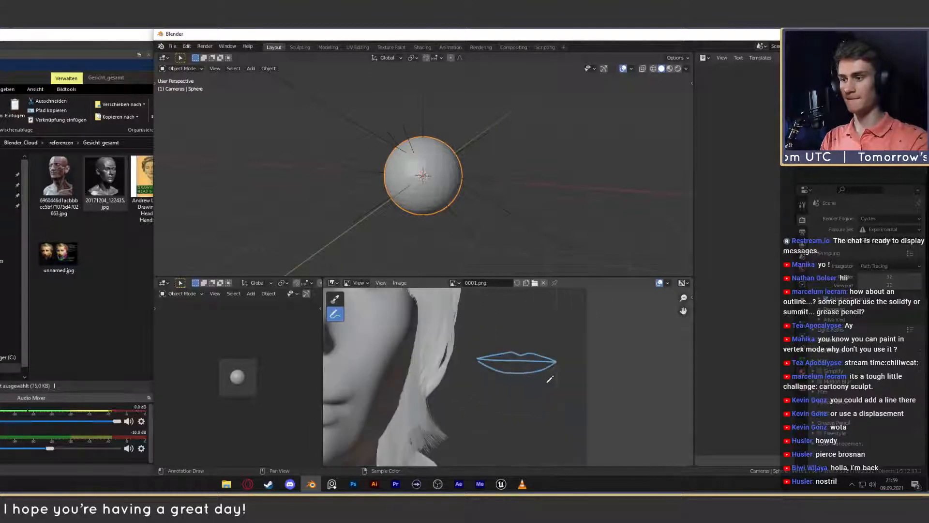
{"action": "scroll", "coordinate": [508, 394], "scroll_direction": "up", "scroll_amount": 2}
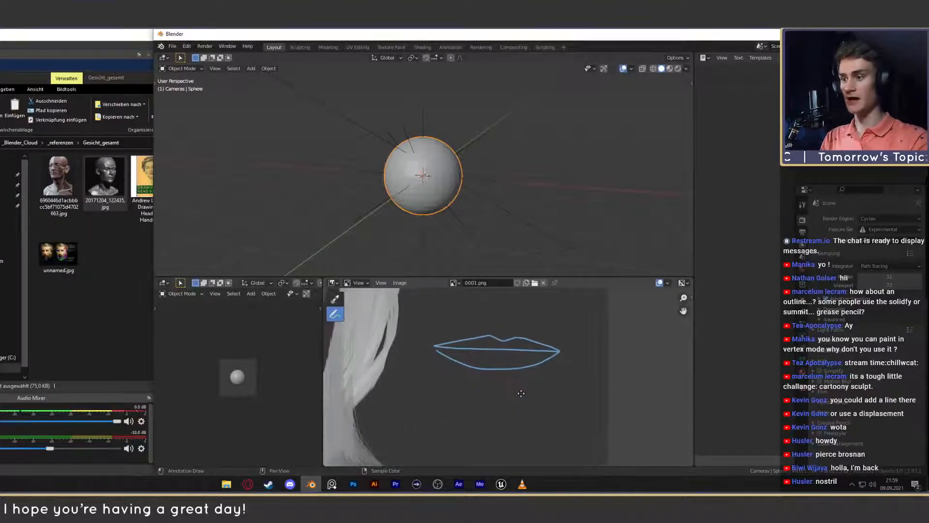
{"action": "key", "text": "ctrl+z"}
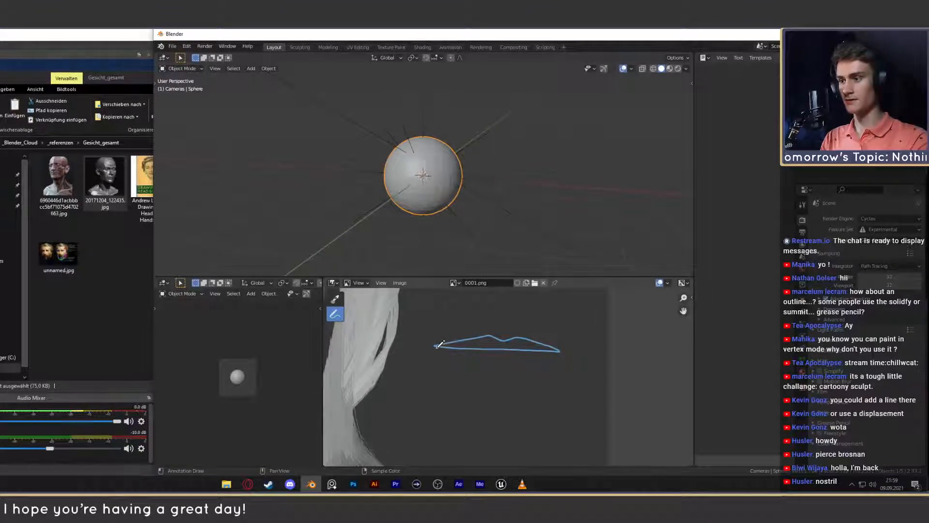
{"action": "mouse_move", "coordinate": [437, 346]}
{"action": "left_mouse_down"}
{"action": "mouse_move", "coordinate": [504, 370]}
{"action": "mouse_move", "coordinate": [560, 353]}
{"action": "left_mouse_up"}
{"action": "key", "text": "ctrl+z"}
{"action": "key", "text": "ctrl+z"}
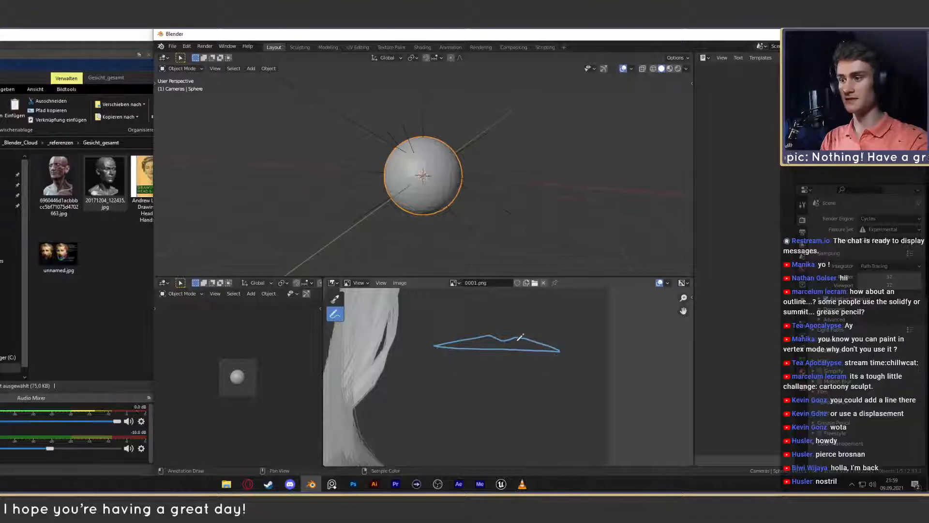
{"action": "mouse_move", "coordinate": [437, 341]}
{"action": "left_mouse_down"}
{"action": "mouse_move", "coordinate": [507, 331]}
{"action": "mouse_move", "coordinate": [556, 338]}
{"action": "left_mouse_up"}
{"action": "key", "text": "ctrl+z"}
{"action": "mouse_move", "coordinate": [435, 345]}
{"action": "left_mouse_down"}
{"action": "mouse_move", "coordinate": [487, 334]}
{"action": "mouse_move", "coordinate": [557, 339]}
{"action": "left_mouse_up"}
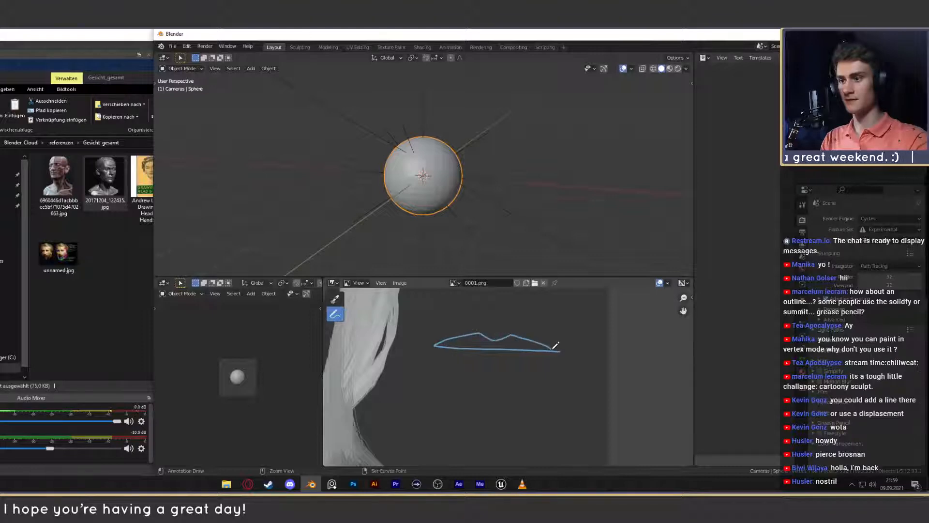
{"action": "key", "text": "ctrl+z"}
- Redraw the annotated lips around the mouth line with a dipped cupid's-bow upper lip and a curved lower lip
{"action": "mouse_move", "coordinate": [434, 345]}
{"action": "left_mouse_down"}
{"action": "mouse_move", "coordinate": [494, 329]}
{"action": "mouse_move", "coordinate": [560, 346]}
{"action": "left_mouse_up"}
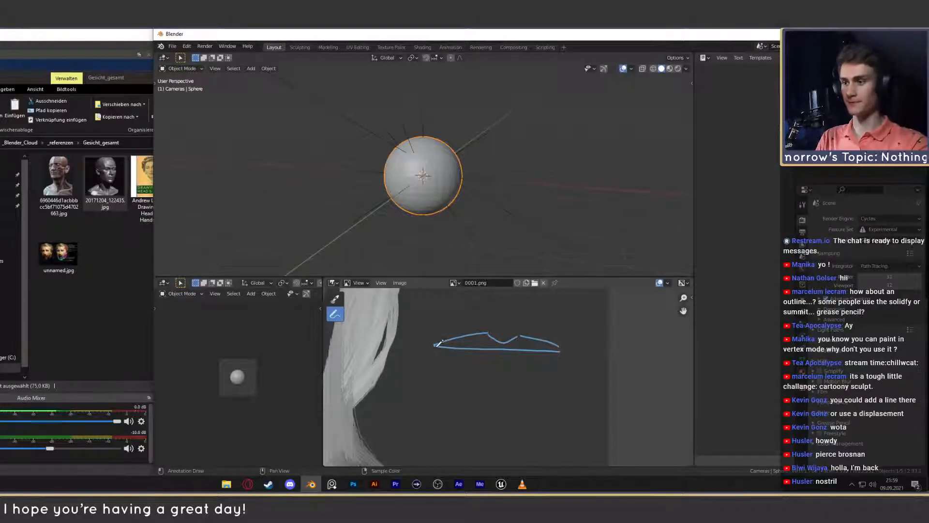
{"action": "mouse_move", "coordinate": [435, 346]}
{"action": "left_mouse_down"}
{"action": "mouse_move", "coordinate": [475, 362]}
{"action": "mouse_move", "coordinate": [520, 364]}
{"action": "mouse_move", "coordinate": [560, 349]}
{"action": "left_mouse_up"}
- Compare the sketched lips with the mouth of the 0001.png face, from the whole head to a close-up
{"action": "scroll", "coordinate": [513, 365], "scroll_direction": "down", "scroll_amount": 3}
{"action": "middle_click_drag", "start_coordinate": [421, 367], "coordinate": [566, 360]}
{"action": "scroll", "coordinate": [524, 382], "scroll_direction": "up", "scroll_amount": 2}
{"action": "middle_click_drag", "start_coordinate": [515, 400], "coordinate": [501, 389]}
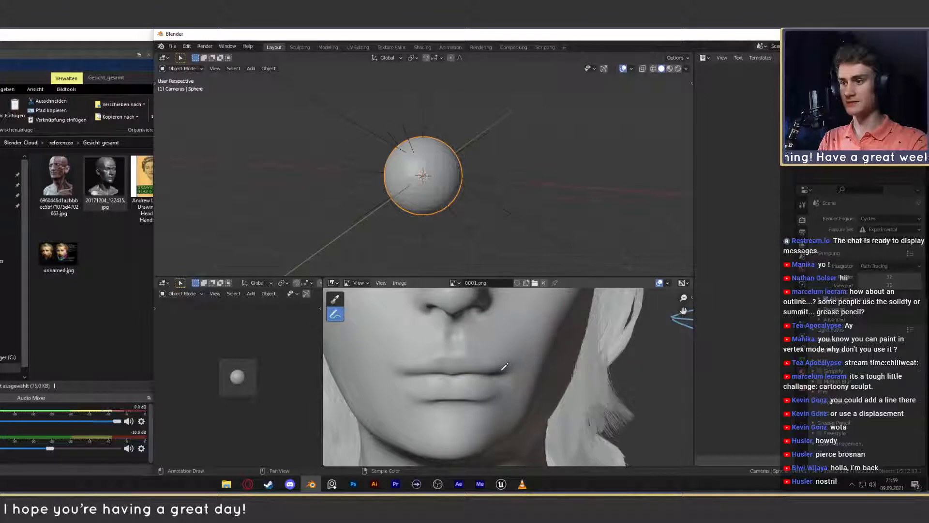
{"action": "scroll", "coordinate": [506, 368], "scroll_direction": "down", "scroll_amount": 5}
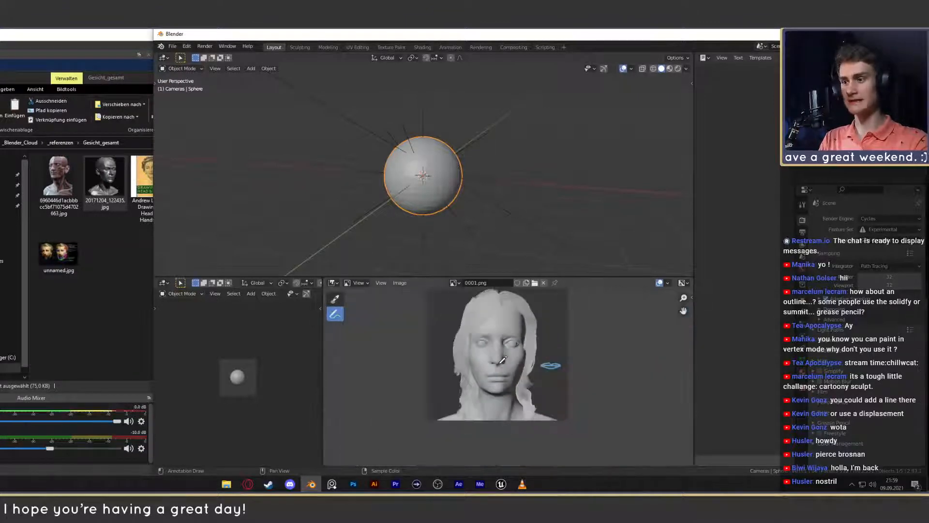
{"action": "scroll", "coordinate": [509, 362], "scroll_direction": "up", "scroll_amount": 3}
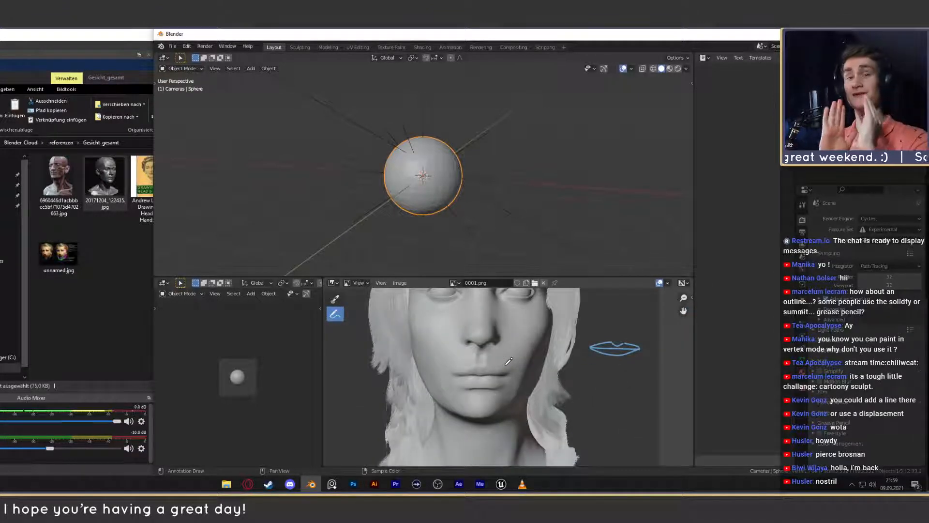
{"action": "scroll", "coordinate": [503, 363], "scroll_direction": "up", "scroll_amount": 3}
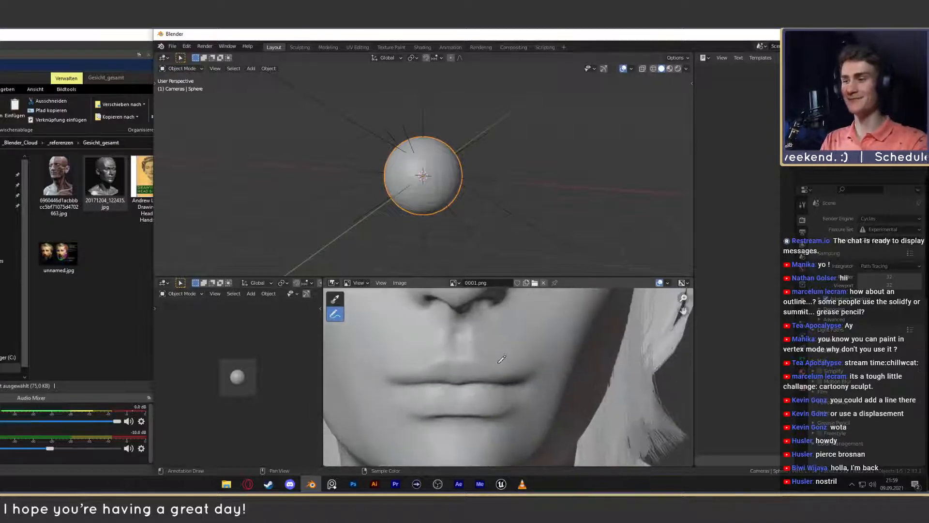
- Try tracing the upper-lip and lower-lip contours over the mouth of 0001.png and undo the strokes
{"action": "mouse_move", "coordinate": [512, 378]}
{"action": "left_mouse_down"}
{"action": "mouse_move", "coordinate": [468, 358]}
{"action": "mouse_move", "coordinate": [393, 377]}
{"action": "left_mouse_up"}
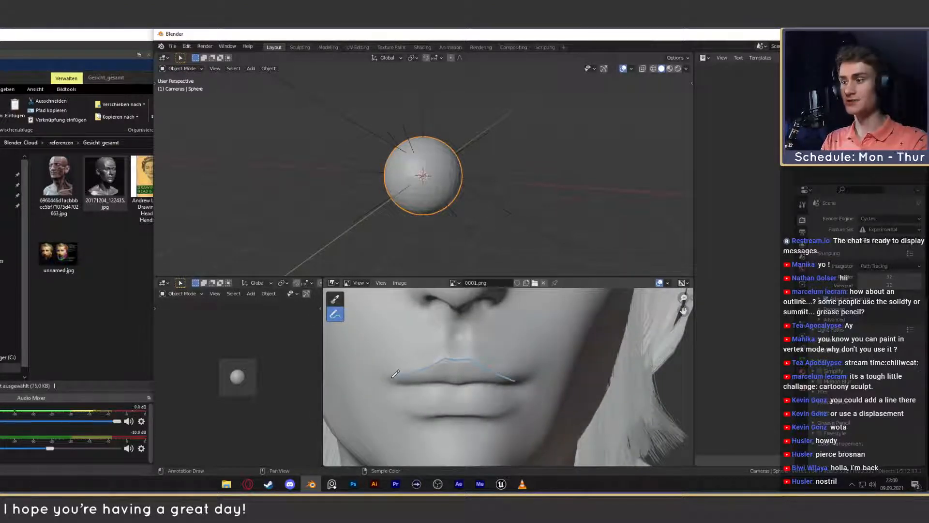
{"action": "key", "text": "ctrl+z"}
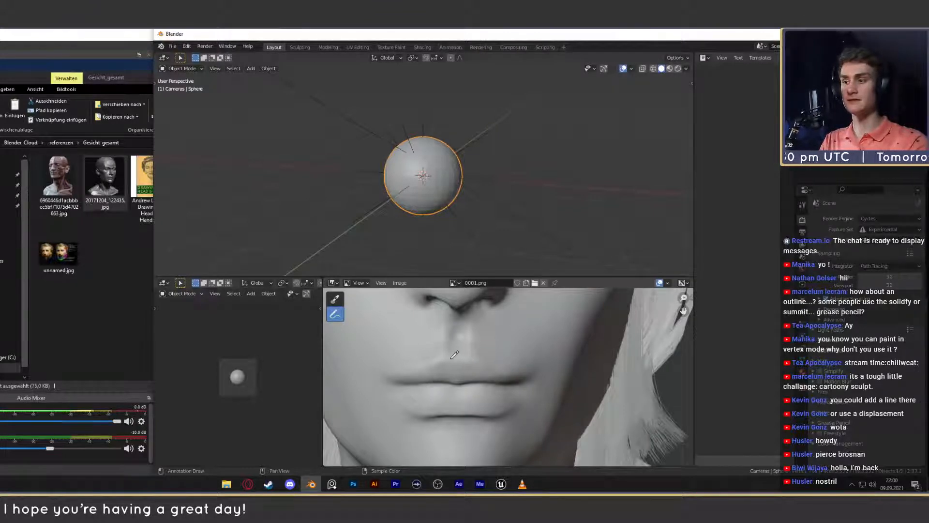
{"action": "left_click_drag", "start_coordinate": [444, 358], "coordinate": [509, 381]}
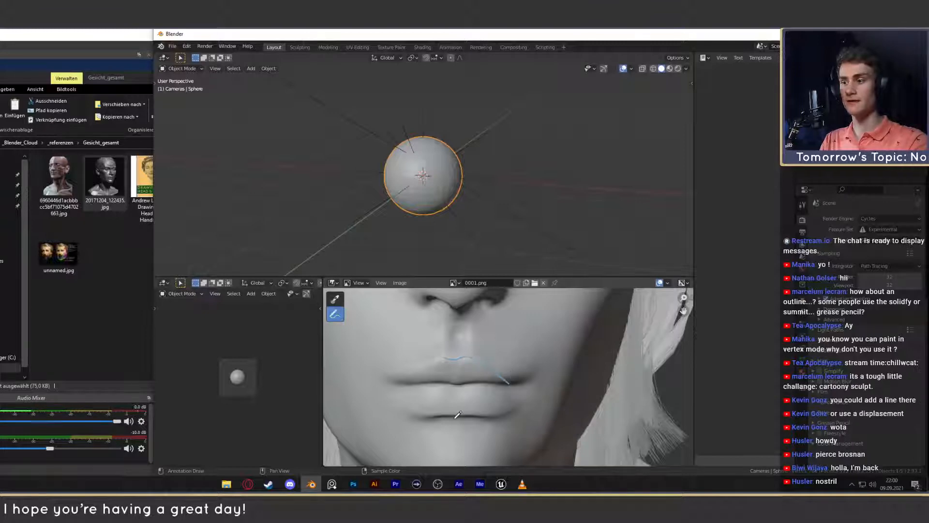
{"action": "left_click_drag", "start_coordinate": [440, 415], "coordinate": [501, 411]}
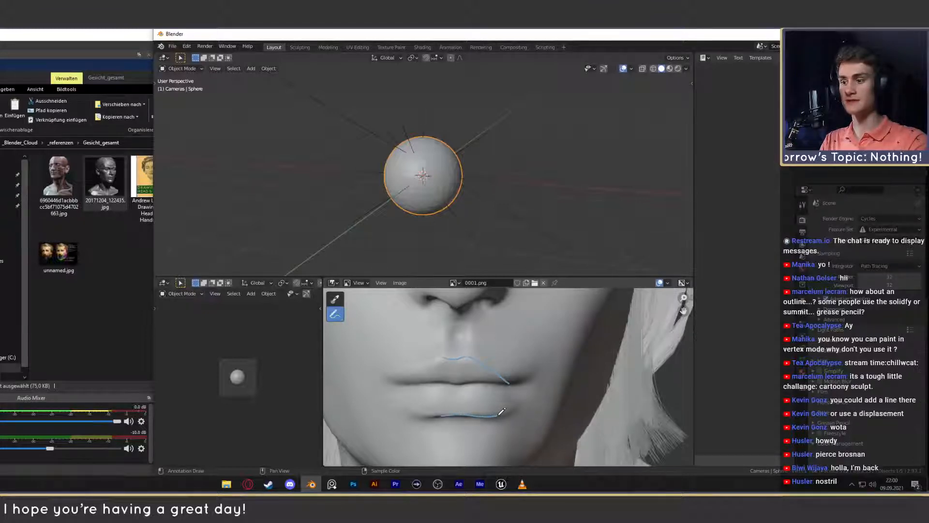
{"action": "key", "text": "ctrl+z"}
{"action": "key", "text": "ctrl+z"}
{"action": "key", "text": "ctrl+z"}
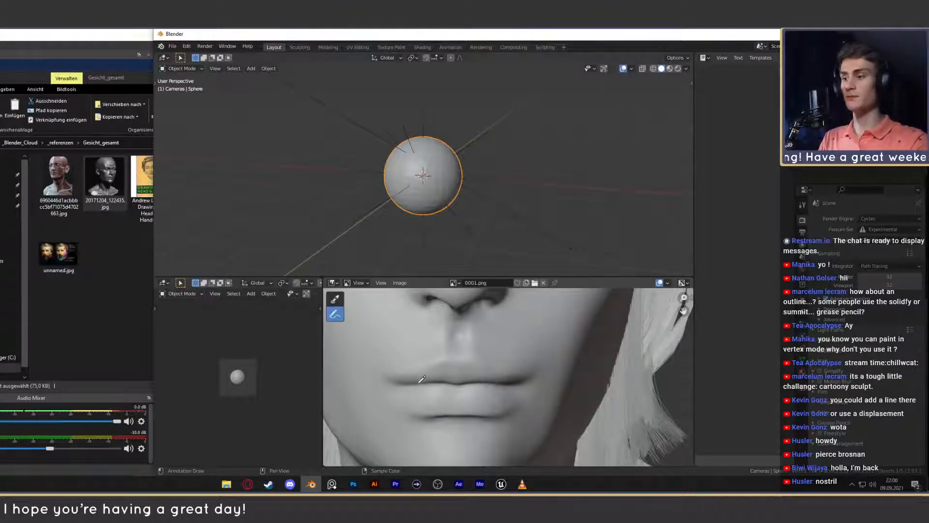
{"action": "left_click_drag", "start_coordinate": [399, 382], "coordinate": [442, 380]}
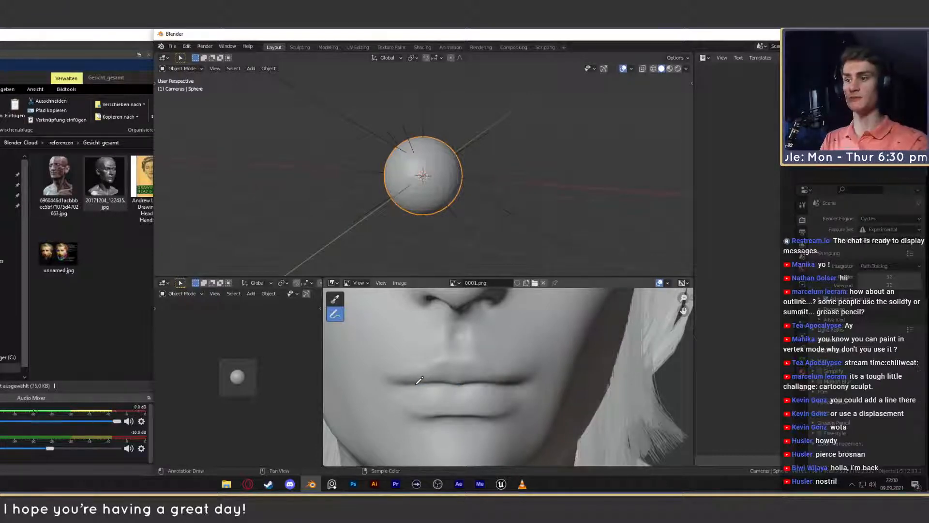
- Display the profile render 0003.png and examine the shape of its lips from the side
{"action": "scroll", "coordinate": [419, 380], "scroll_direction": "down", "scroll_amount": 3}
{"action": "left_click", "coordinate": [453, 282]}
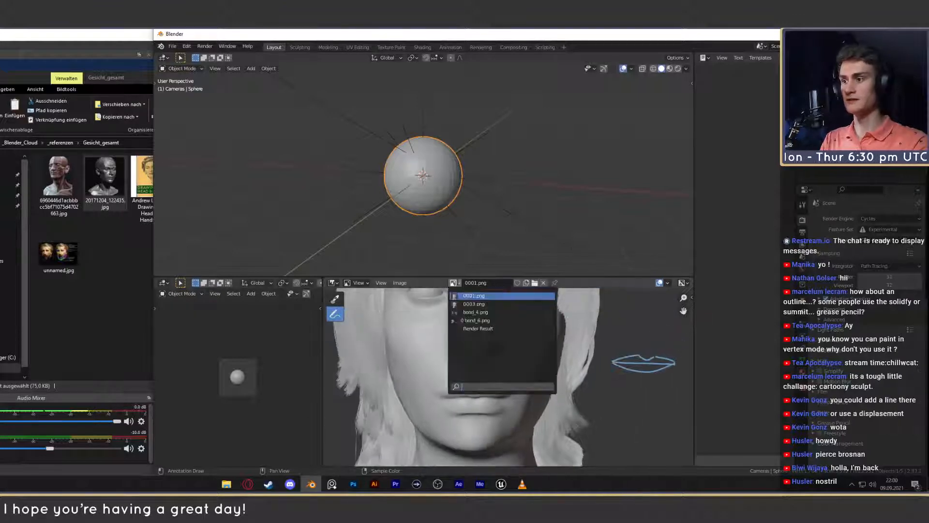
{"action": "left_click", "coordinate": [472, 304]}
{"action": "scroll", "coordinate": [544, 350], "scroll_direction": "up", "scroll_amount": 5}
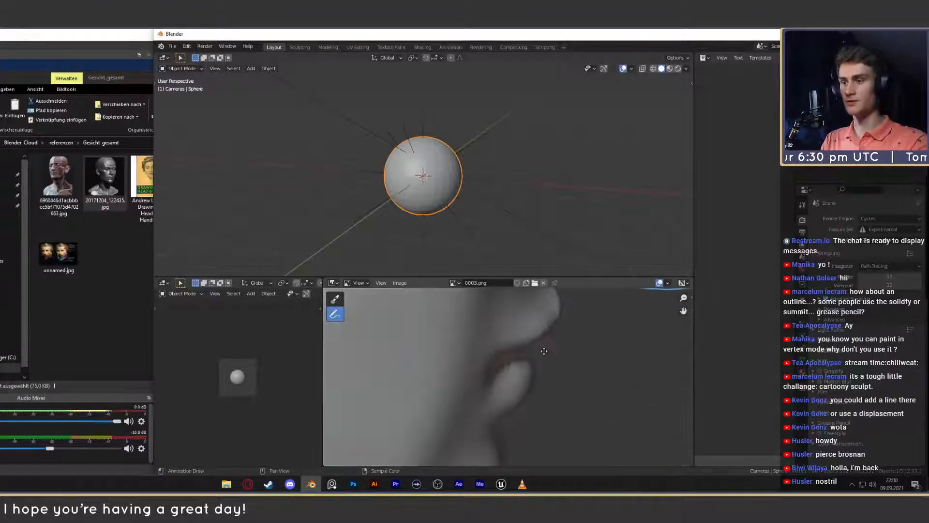
{"action": "scroll", "coordinate": [546, 352], "scroll_direction": "down", "scroll_amount": 5}
{"action": "scroll", "coordinate": [553, 381], "scroll_direction": "up", "scroll_amount": 3}
{"action": "mouse_move", "coordinate": [528, 361]}
{"action": "middle_mouse_down"}
{"action": "mouse_move", "coordinate": [553, 381]}
{"action": "mouse_move", "coordinate": [545, 373]}
{"action": "middle_mouse_up"}
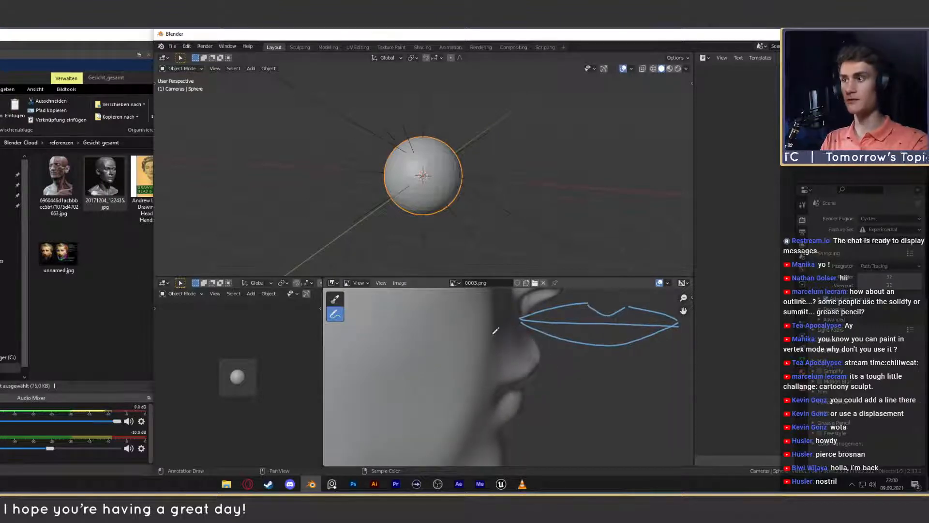
- Examine the lip profiles in the reference Anmerkung 2020-08-27 181421.png up close, close it and return to Blender
{"action": "left_click", "coordinate": [137, 74]}
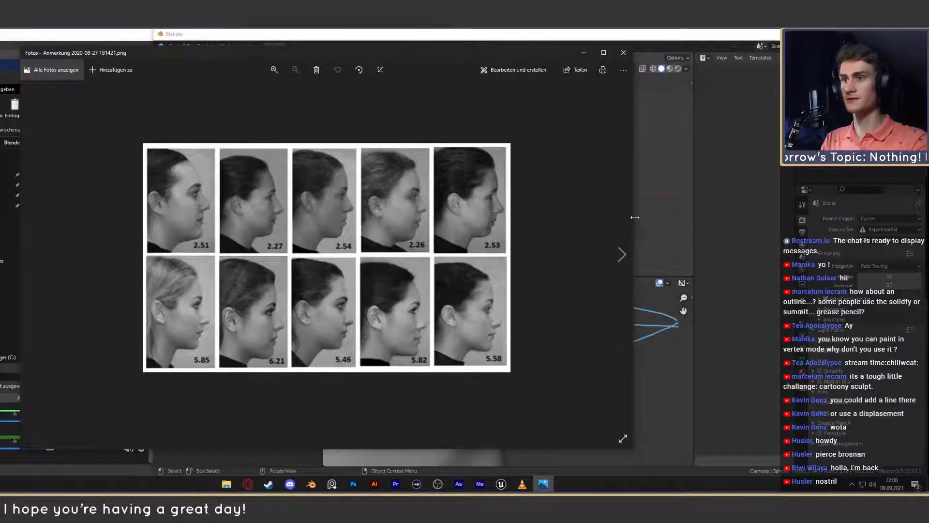
{"action": "left_click_drag", "start_coordinate": [633, 217], "coordinate": [837, 219]}
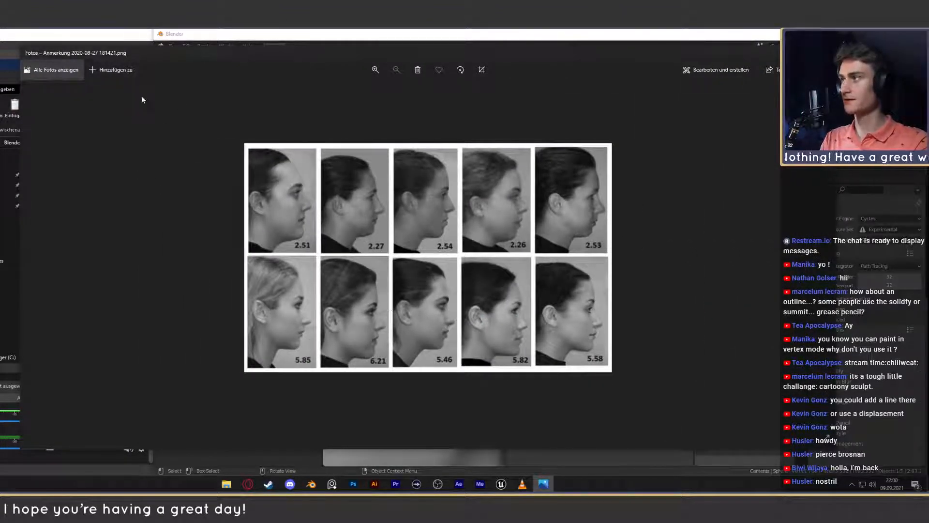
{"action": "left_click", "coordinate": [376, 70]}
{"action": "left_click", "coordinate": [375, 70]}
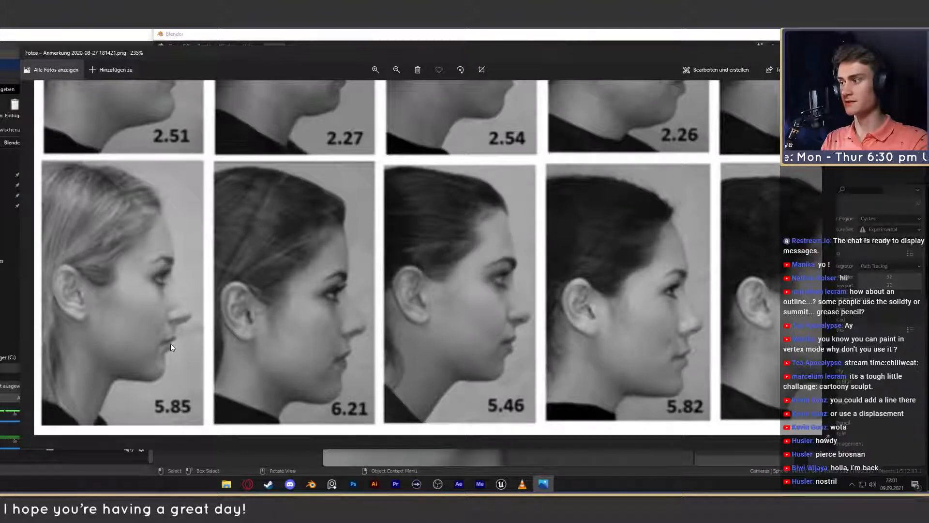
{"action": "left_click", "coordinate": [827, 52]}
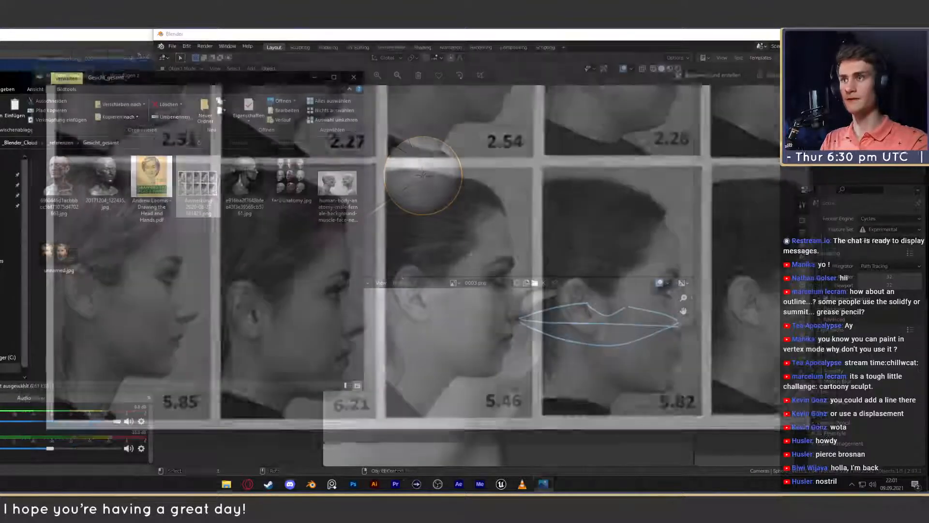
{"action": "left_click", "coordinate": [596, 35]}
- Annotate a side view of the lips on the background beside the 0003.png profile, with upper lip, lower lip and the contours above and below
{"action": "scroll", "coordinate": [546, 358], "scroll_direction": "down", "scroll_amount": 3}
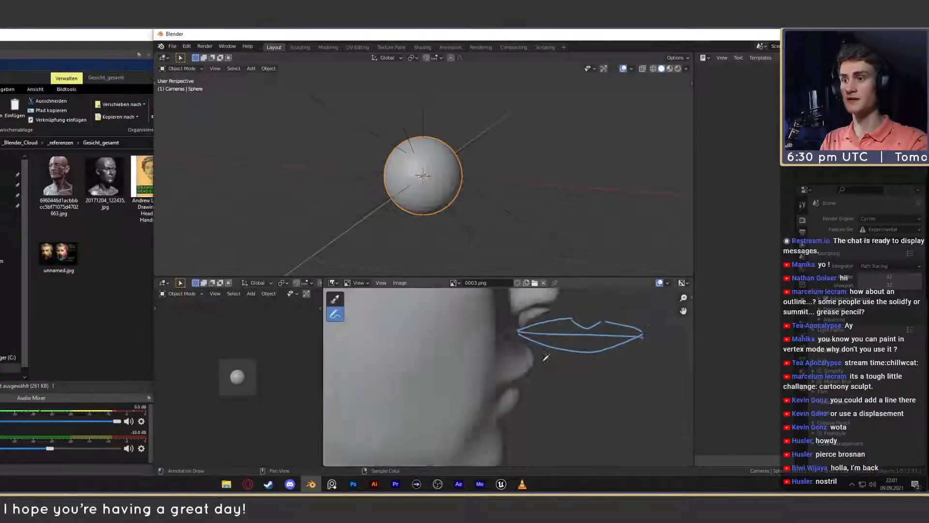
{"action": "mouse_move", "coordinate": [545, 357]}
{"action": "middle_mouse_down"}
{"action": "mouse_move", "coordinate": [485, 369]}
{"action": "mouse_move", "coordinate": [533, 356]}
{"action": "mouse_move", "coordinate": [534, 369]}
{"action": "middle_mouse_up"}
{"action": "scroll", "coordinate": [516, 362], "scroll_direction": "up", "scroll_amount": 5}
{"action": "scroll", "coordinate": [534, 356], "scroll_direction": "down", "scroll_amount": 2}
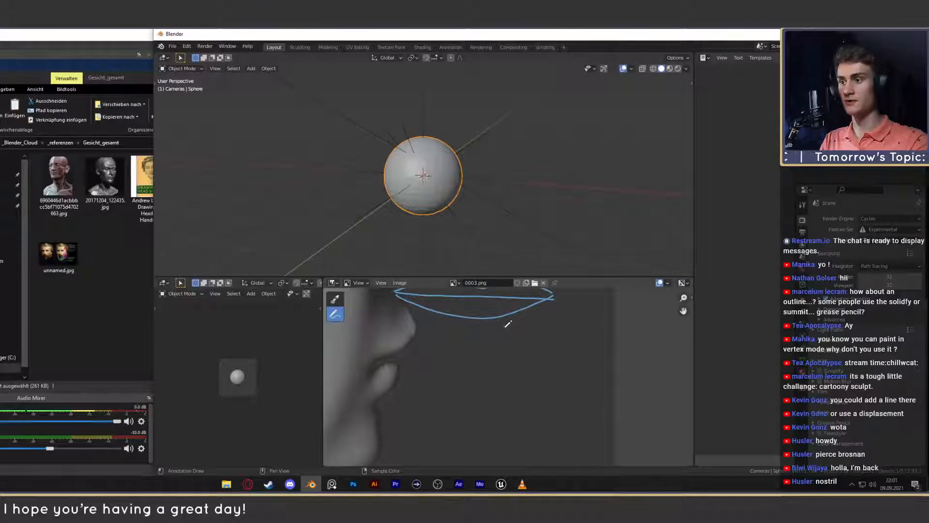
{"action": "left_click_drag", "start_coordinate": [505, 327], "coordinate": [514, 350]}
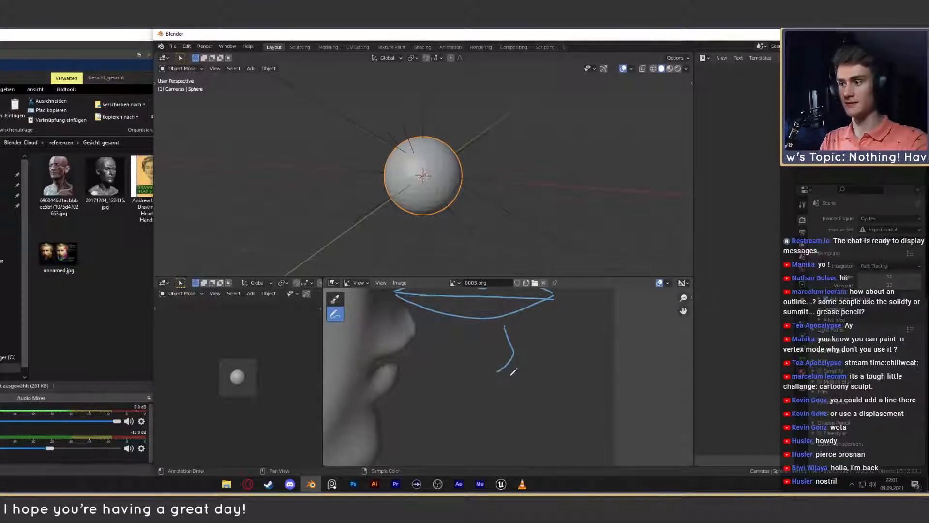
{"action": "key", "text": "ctrl+z"}
{"action": "mouse_move", "coordinate": [505, 327]}
{"action": "left_mouse_down"}
{"action": "mouse_move", "coordinate": [519, 347]}
{"action": "mouse_move", "coordinate": [494, 367]}
{"action": "left_mouse_up"}
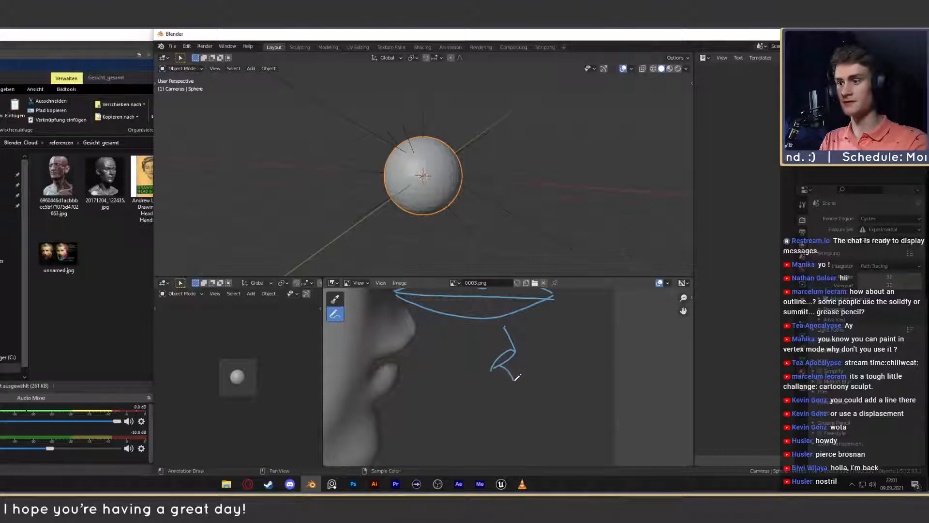
{"action": "left_click_drag", "start_coordinate": [516, 379], "coordinate": [496, 414]}
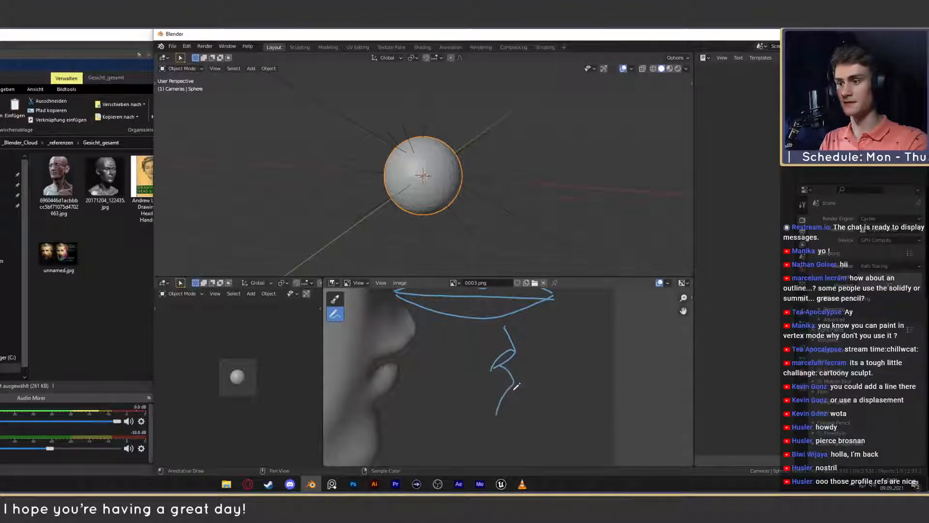
{"action": "left_click_drag", "start_coordinate": [514, 384], "coordinate": [492, 369]}
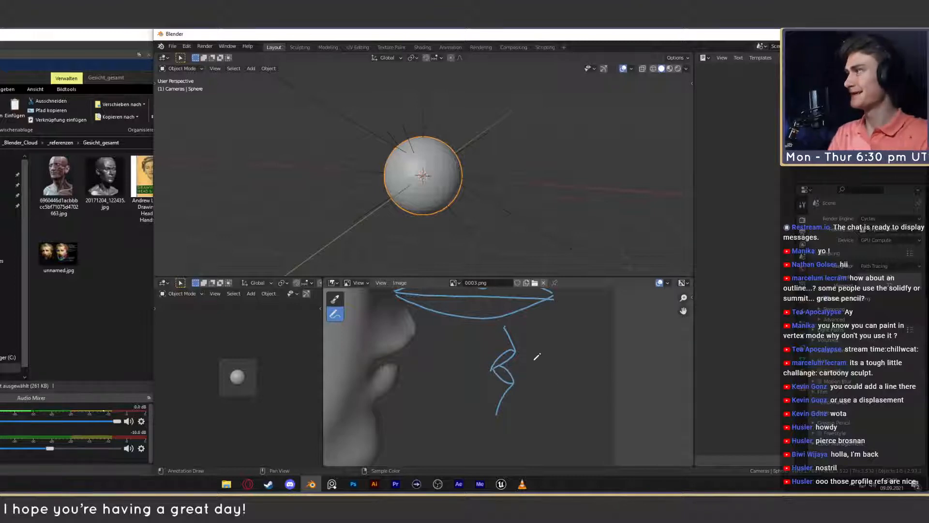
- Try a contour stroke along the front of the upper lip on the 0003.png profile and undo it
{"action": "scroll", "coordinate": [530, 355], "scroll_direction": "down", "scroll_amount": 3}
{"action": "scroll", "coordinate": [534, 360], "scroll_direction": "up", "scroll_amount": 4}
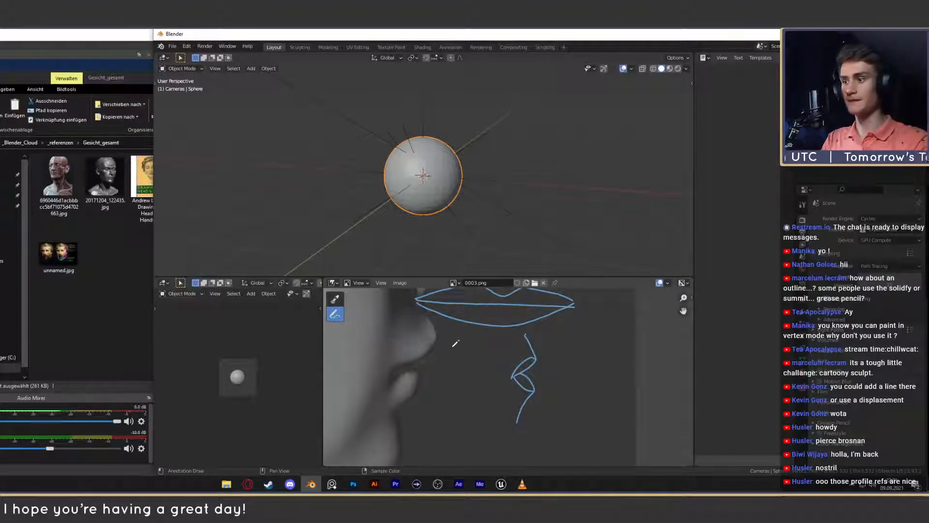
{"action": "middle_click_drag", "start_coordinate": [453, 347], "coordinate": [502, 351]}
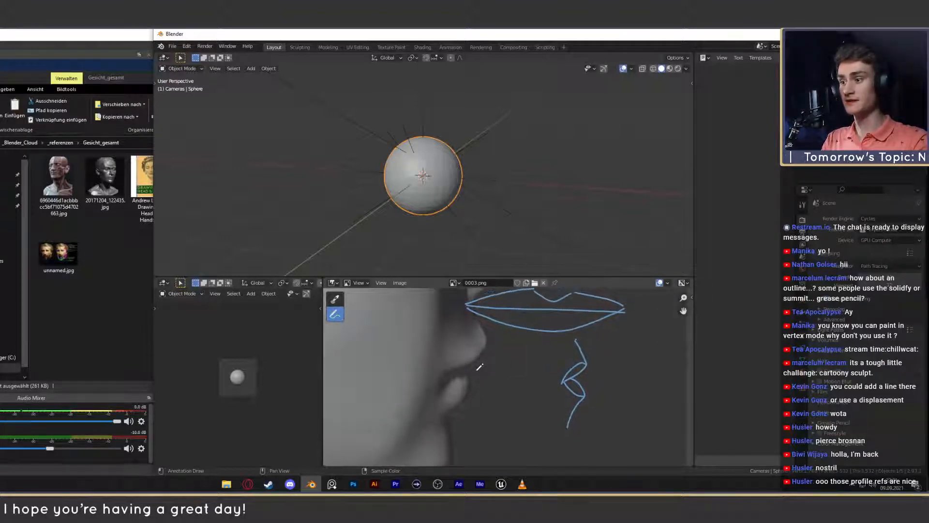
{"action": "left_click_drag", "start_coordinate": [462, 374], "coordinate": [486, 347]}
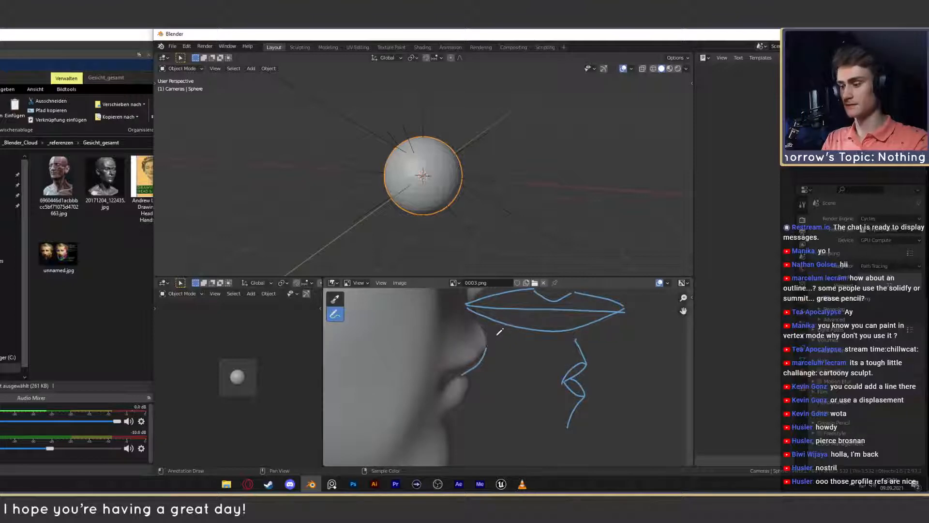
{"action": "key", "text": "ctrl+z"}
{"action": "middle_click_drag", "start_coordinate": [497, 335], "coordinate": [496, 362], "text": "ctrl"}
{"action": "middle_click_drag", "start_coordinate": [501, 328], "coordinate": [502, 357], "text": "ctrl"}
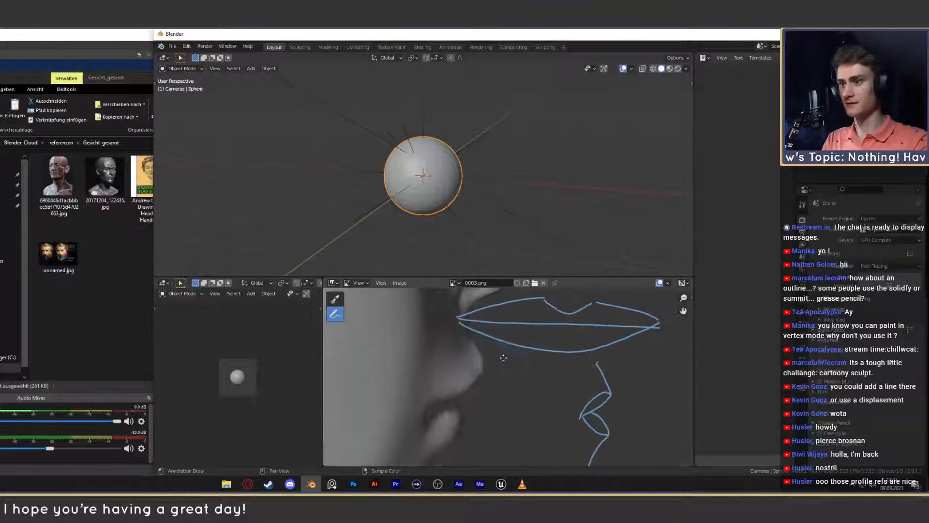
- Erase the front-view lips annotation above the side-view sketch and switch back to the Annotate drawing tool
{"action": "left_click", "coordinate": [339, 316]}
{"action": "left_click", "coordinate": [366, 367]}
{"action": "mouse_move", "coordinate": [459, 322]}
{"action": "left_mouse_down"}
{"action": "mouse_move", "coordinate": [536, 305]}
{"action": "mouse_move", "coordinate": [515, 326]}
{"action": "mouse_move", "coordinate": [600, 336]}
{"action": "mouse_move", "coordinate": [671, 323]}
{"action": "mouse_move", "coordinate": [605, 314]}
{"action": "left_mouse_up"}
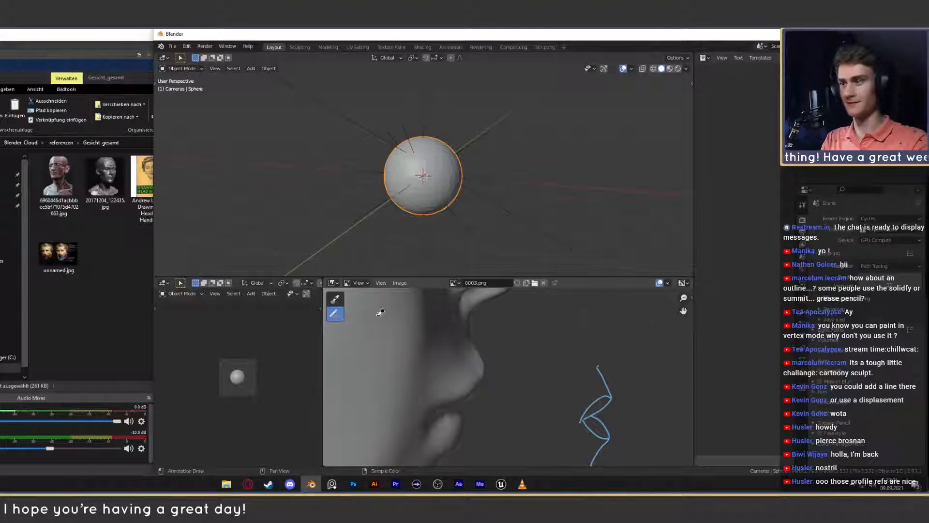
{"action": "left_click", "coordinate": [335, 314]}
{"action": "left_click", "coordinate": [368, 317]}
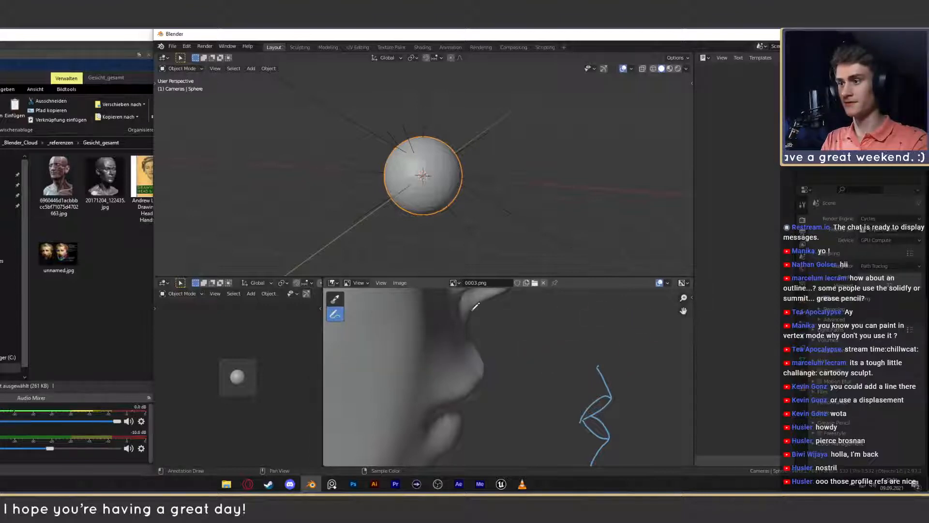
- Annotate the upper lip on the 0003.png profile, tracing the contour from below the nose to the mouth opening plus an inner lip line
{"action": "mouse_move", "coordinate": [471, 309]}
{"action": "left_mouse_down"}
{"action": "mouse_move", "coordinate": [485, 380]}
{"action": "mouse_move", "coordinate": [459, 404]}
{"action": "left_mouse_up"}
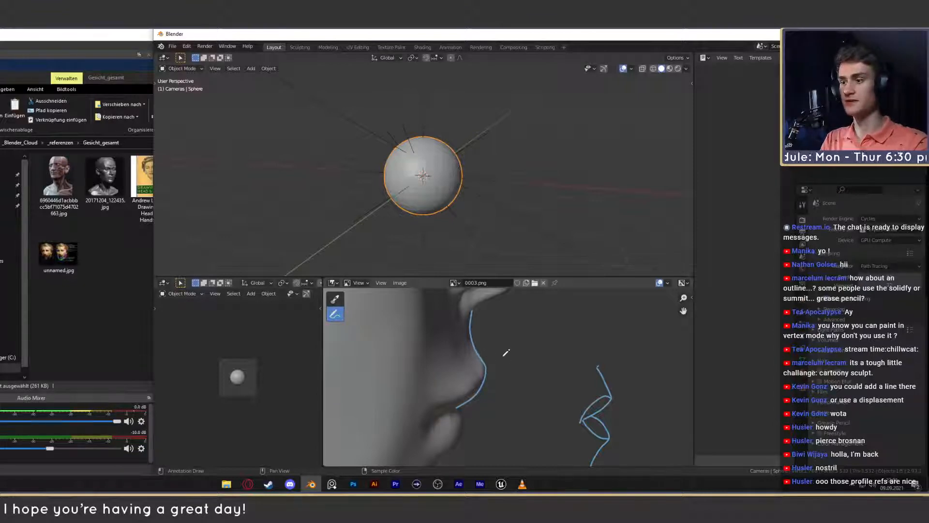
{"action": "middle_click_drag", "start_coordinate": [488, 417], "coordinate": [507, 365]}
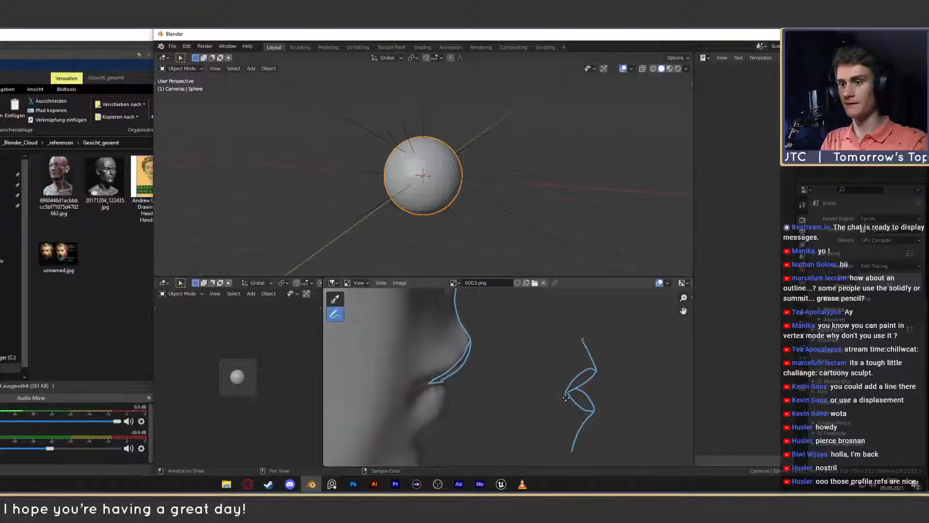
{"action": "middle_click_drag", "start_coordinate": [607, 398], "coordinate": [572, 395]}
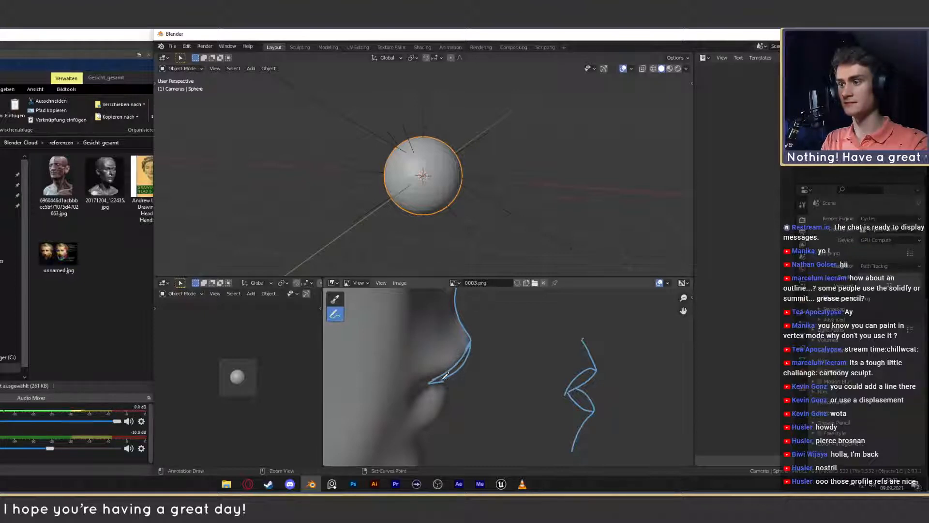
{"action": "middle_click_drag", "start_coordinate": [445, 377], "coordinate": [484, 336]}
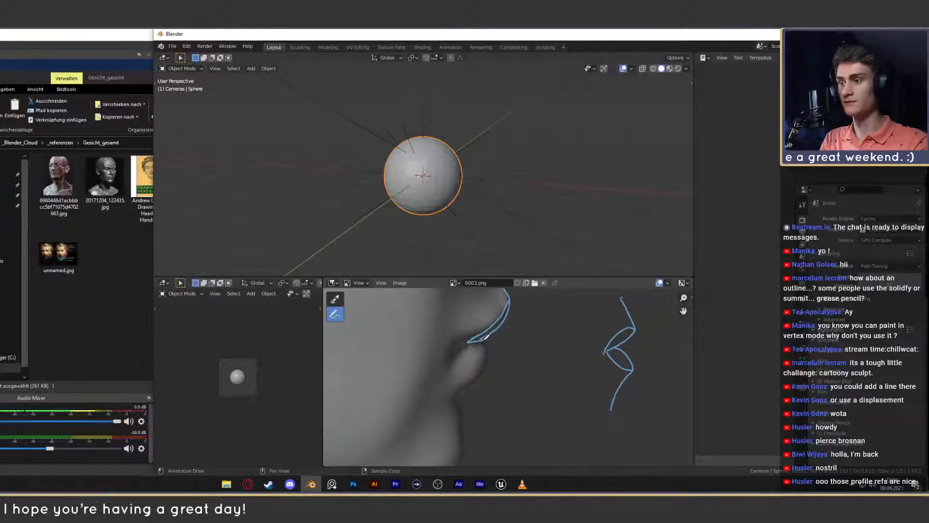
{"action": "left_click_drag", "start_coordinate": [484, 340], "coordinate": [490, 367]}
{"action": "key", "text": "ctrl+z"}
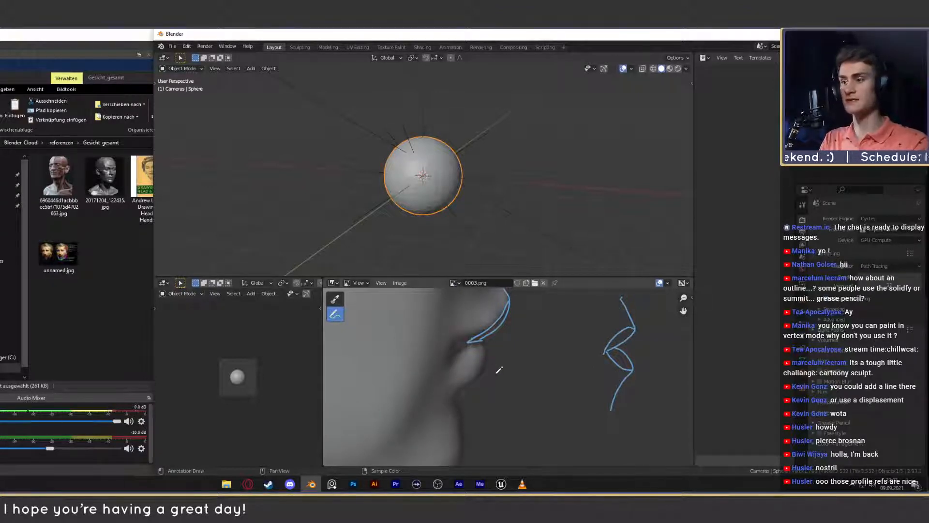
{"action": "key", "text": "ctrl+z"}
{"action": "left_click_drag", "start_coordinate": [481, 373], "coordinate": [484, 377]}
{"action": "key", "text": "ctrl+z"}
{"action": "key", "text": "ctrl+z"}
- Annotate the lower lip contour on the 0003.png profile, from the mouth opening around the front to the lip's underside
{"action": "scroll", "coordinate": [506, 364], "scroll_direction": "down", "scroll_amount": 7}
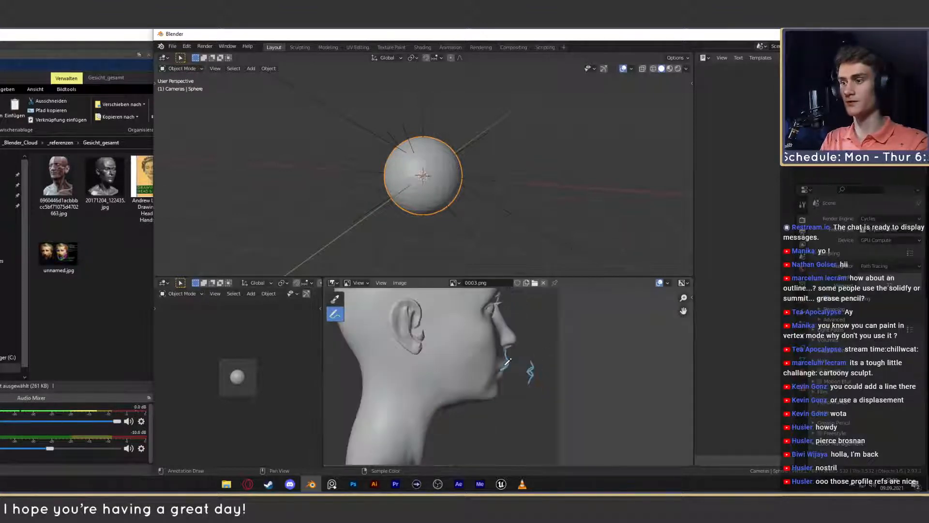
{"action": "scroll", "coordinate": [498, 363], "scroll_direction": "up", "scroll_amount": 7}
{"action": "mouse_move", "coordinate": [486, 338]}
{"action": "left_mouse_down"}
{"action": "mouse_move", "coordinate": [495, 356]}
{"action": "mouse_move", "coordinate": [472, 386]}
{"action": "left_mouse_up"}
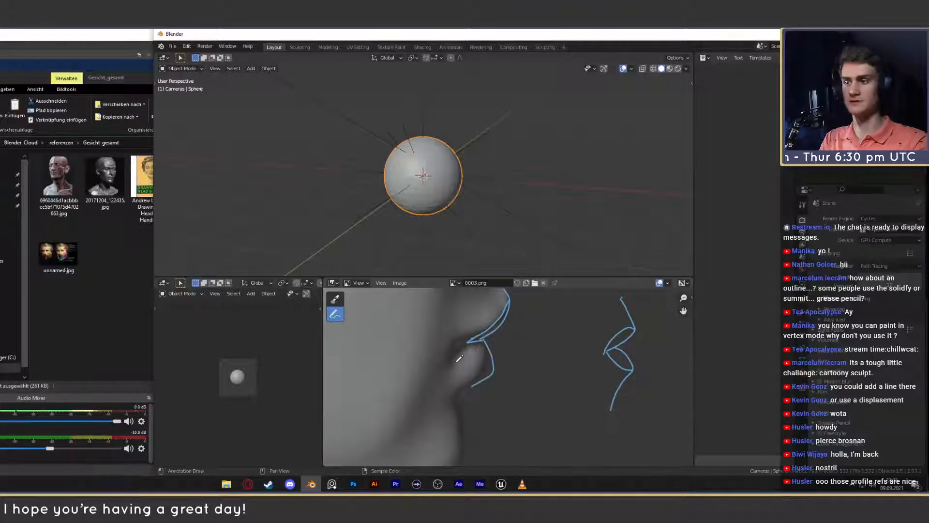
{"action": "scroll", "coordinate": [456, 358], "scroll_direction": "down", "scroll_amount": 6}
{"action": "middle_click_drag", "start_coordinate": [521, 356], "coordinate": [512, 387]}
{"action": "scroll", "coordinate": [539, 387], "scroll_direction": "up", "scroll_amount": 2}
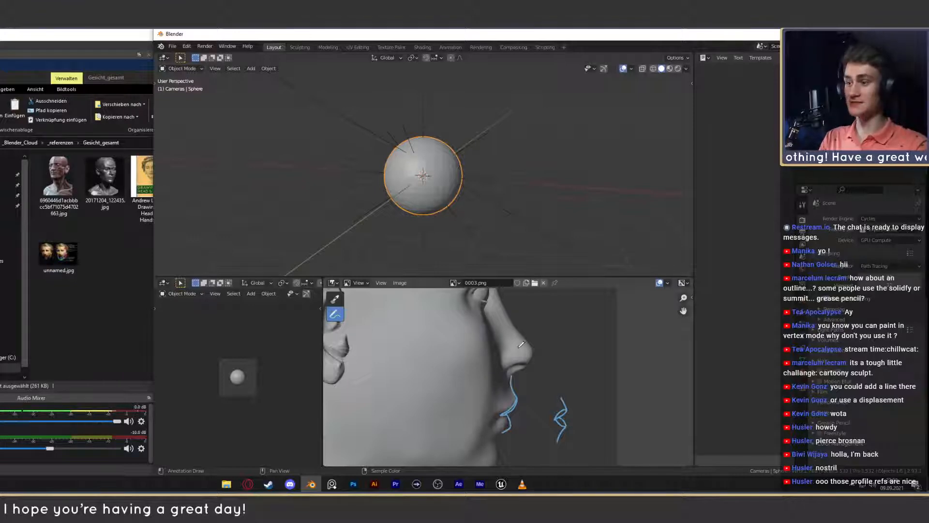
- Annotate a short curve at the front end of the nostril on the 0003.png profile, undoing the strokes tried along its upper edge
{"action": "scroll", "coordinate": [533, 363], "scroll_direction": "up", "scroll_amount": 3}
{"action": "scroll", "coordinate": [517, 353], "scroll_direction": "down", "scroll_amount": 2}
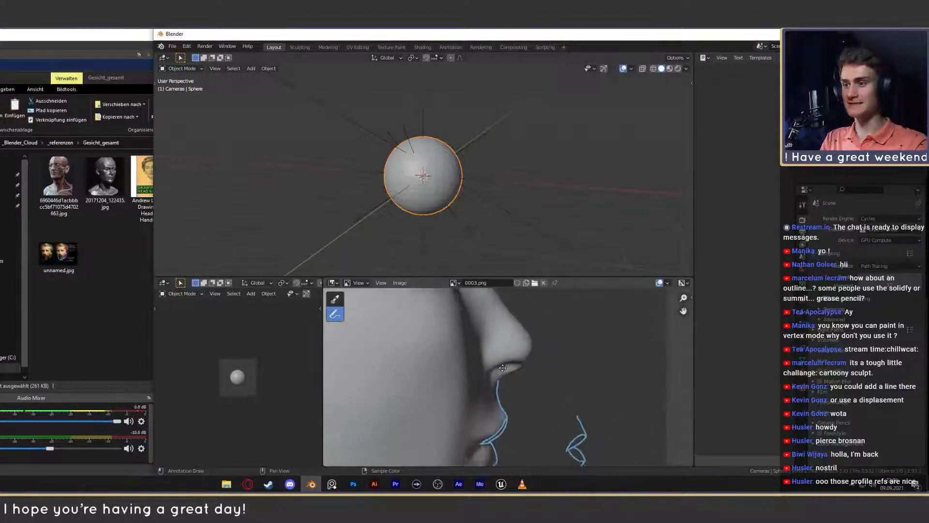
{"action": "scroll", "coordinate": [503, 348], "scroll_direction": "up", "scroll_amount": 3}
{"action": "middle_click_drag", "start_coordinate": [501, 333], "coordinate": [531, 364]}
{"action": "scroll", "coordinate": [530, 369], "scroll_direction": "up", "scroll_amount": 1}
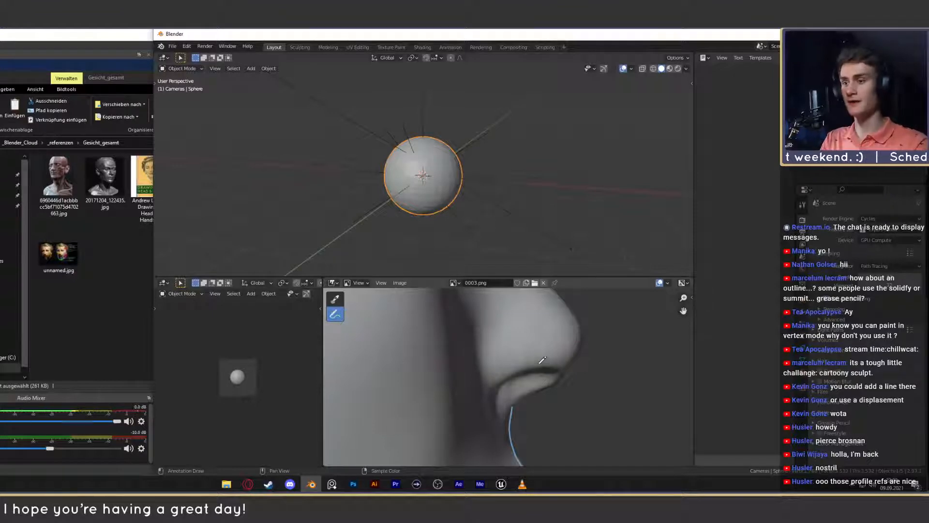
{"action": "scroll", "coordinate": [576, 372], "scroll_direction": "down", "scroll_amount": 4}
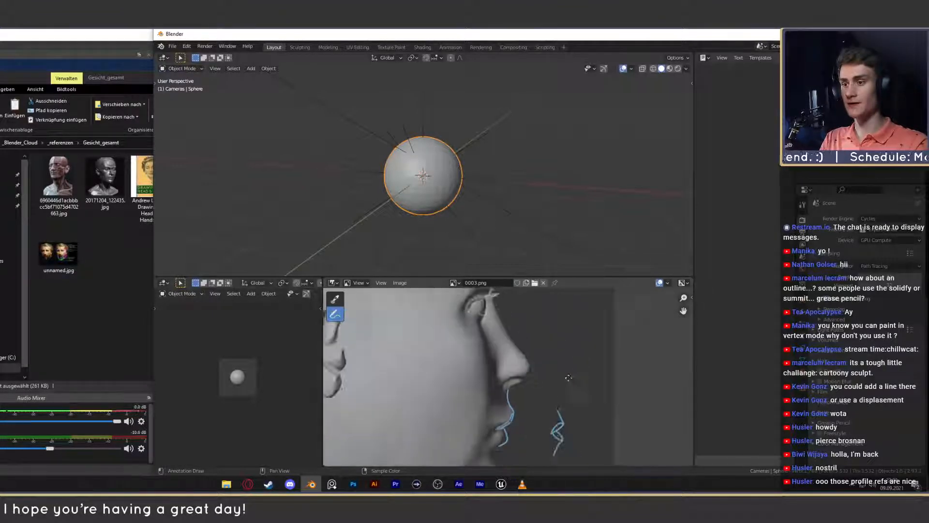
{"action": "scroll", "coordinate": [565, 384], "scroll_direction": "up", "scroll_amount": 3}
{"action": "middle_click_drag", "start_coordinate": [566, 384], "coordinate": [573, 360]}
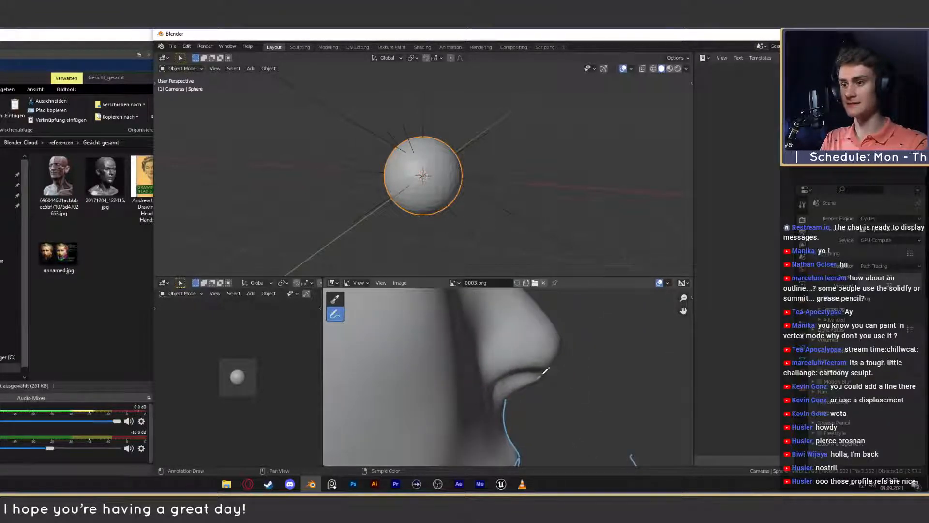
{"action": "mouse_move", "coordinate": [545, 371]}
{"action": "left_mouse_down"}
{"action": "mouse_move", "coordinate": [505, 371]}
{"action": "mouse_move", "coordinate": [498, 389]}
{"action": "mouse_move", "coordinate": [543, 369]}
{"action": "mouse_move", "coordinate": [505, 375]}
{"action": "mouse_move", "coordinate": [497, 386]}
{"action": "left_mouse_up"}
{"action": "key", "text": "ctrl+z"}
{"action": "key", "text": "ctrl+z"}
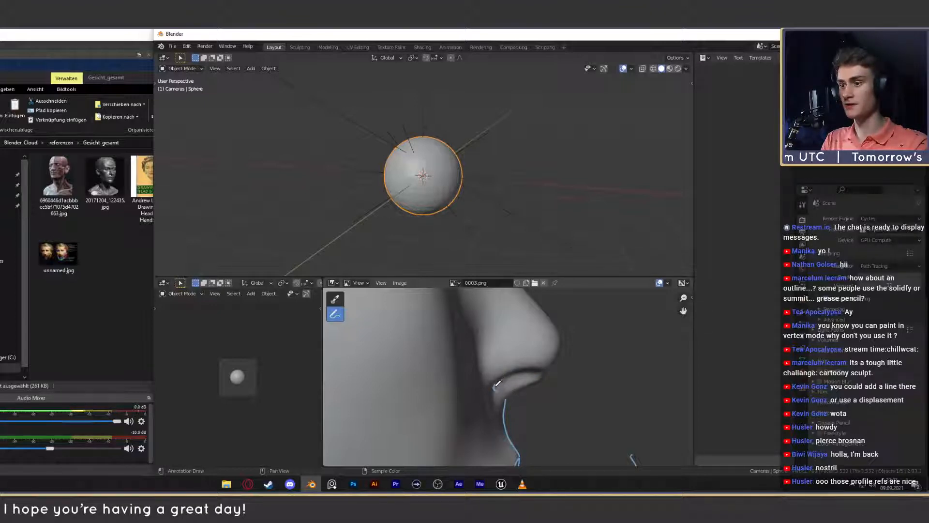
{"action": "left_click_drag", "start_coordinate": [495, 387], "coordinate": [517, 372]}
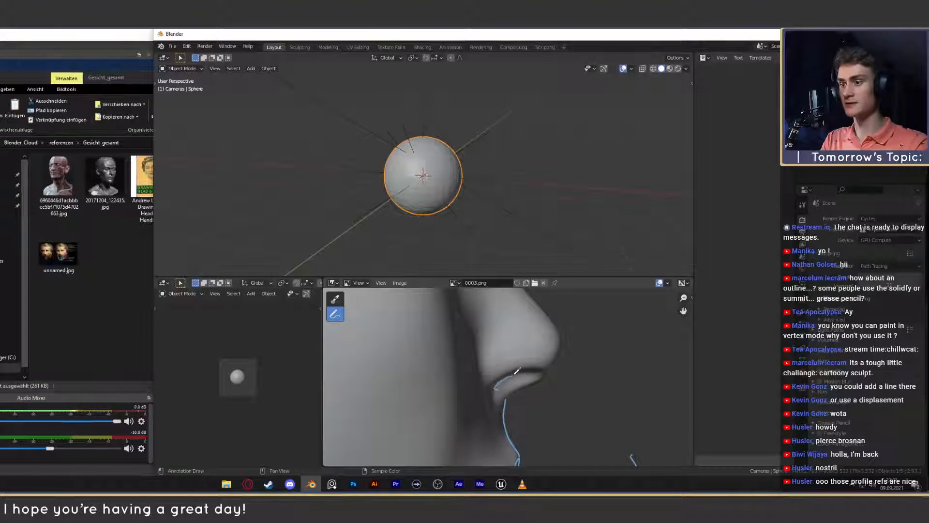
{"action": "key", "text": "ctrl+z"}
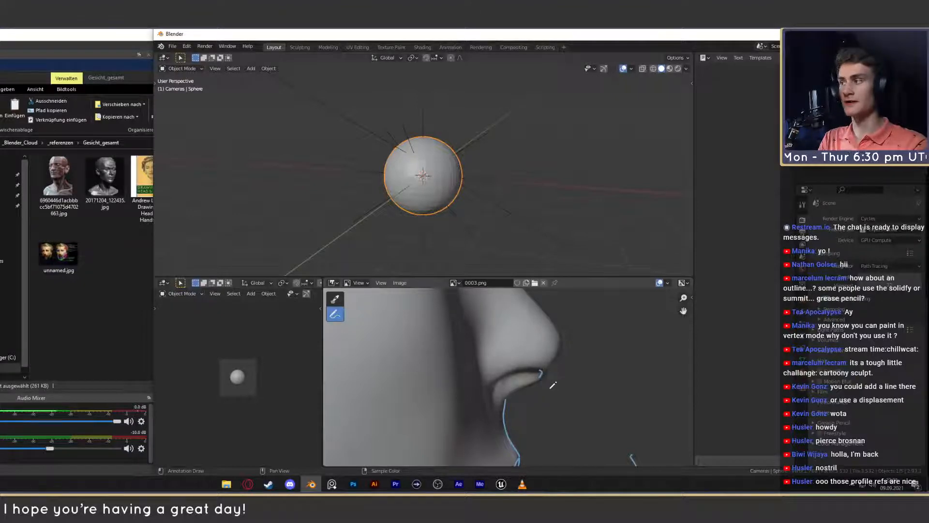
- Open the reference Anmerkung 2020-08-27 181421.png, examine the nose profiles in the lower row up close, close it and return to Blender
{"action": "left_click", "coordinate": [126, 257]}
{"action": "double_click", "coordinate": [198, 184]}
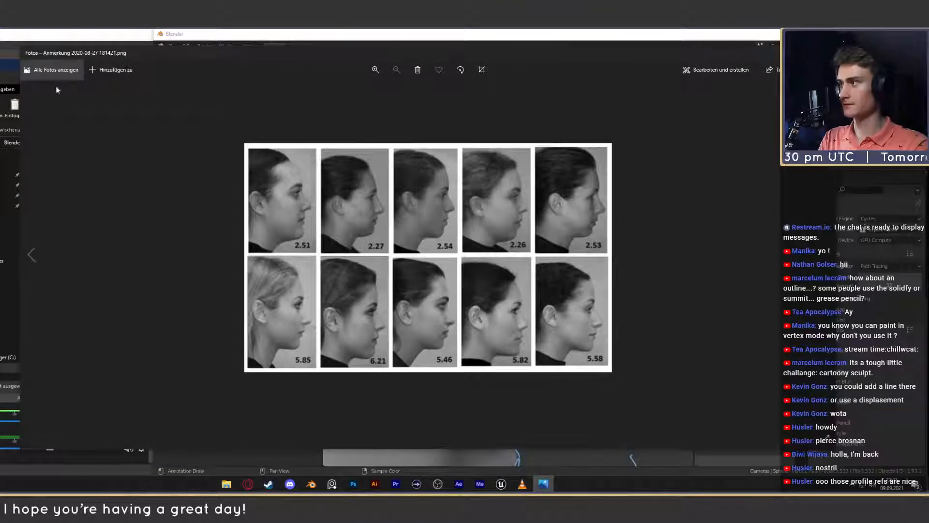
{"action": "left_click", "coordinate": [375, 69]}
{"action": "left_click", "coordinate": [376, 69]}
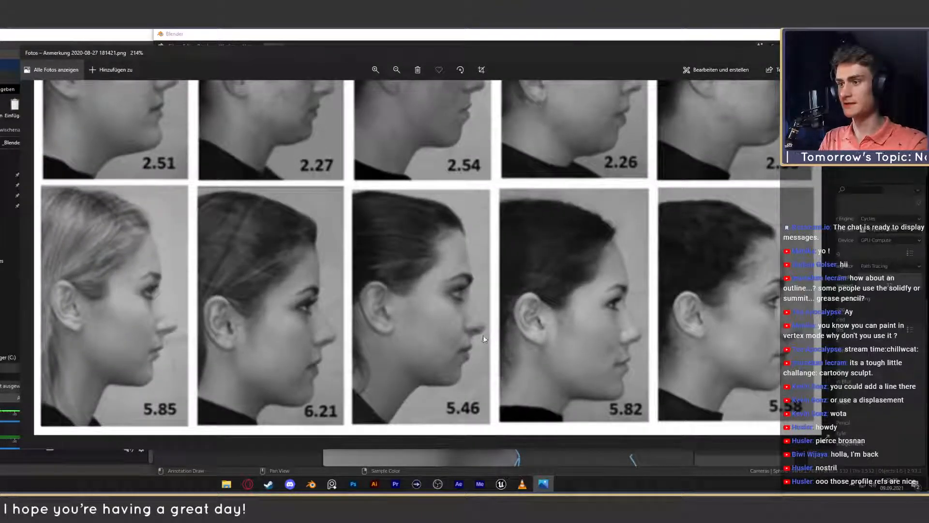
{"action": "left_click", "coordinate": [397, 72]}
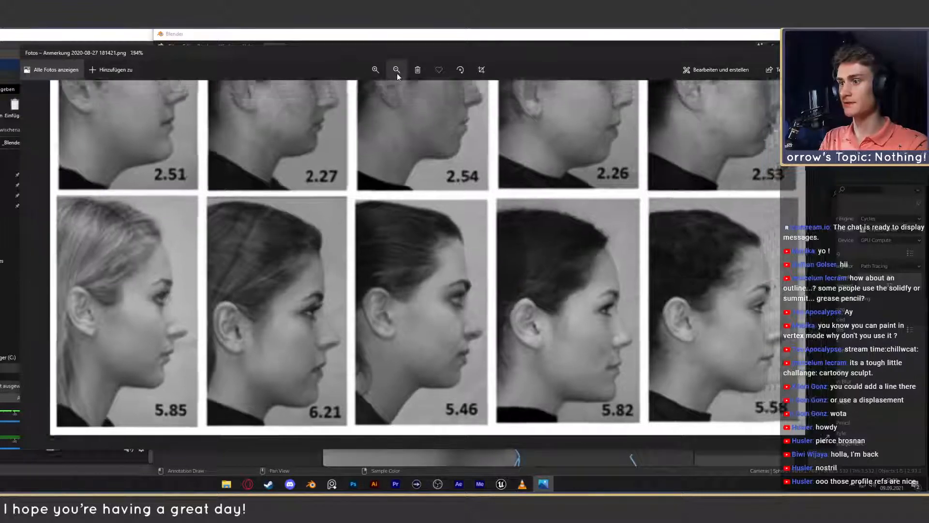
{"action": "left_click", "coordinate": [375, 69]}
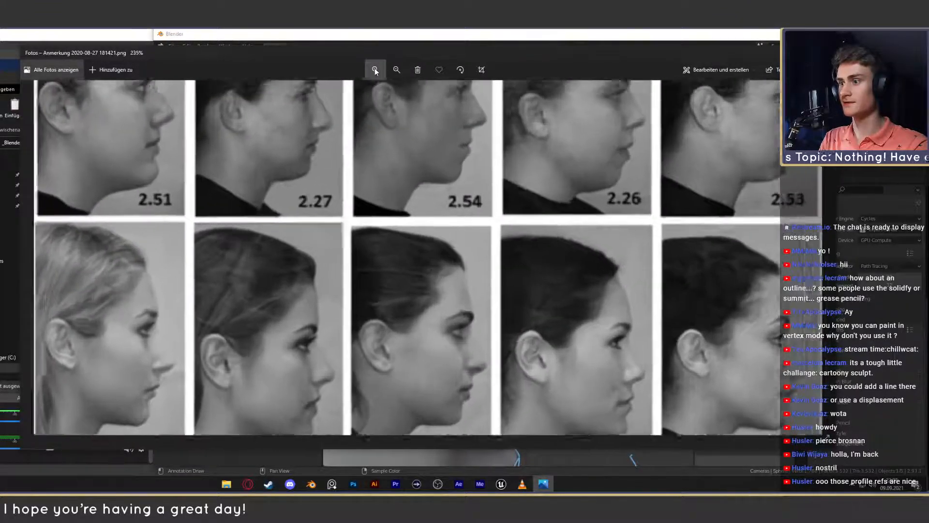
{"action": "left_click", "coordinate": [376, 70]}
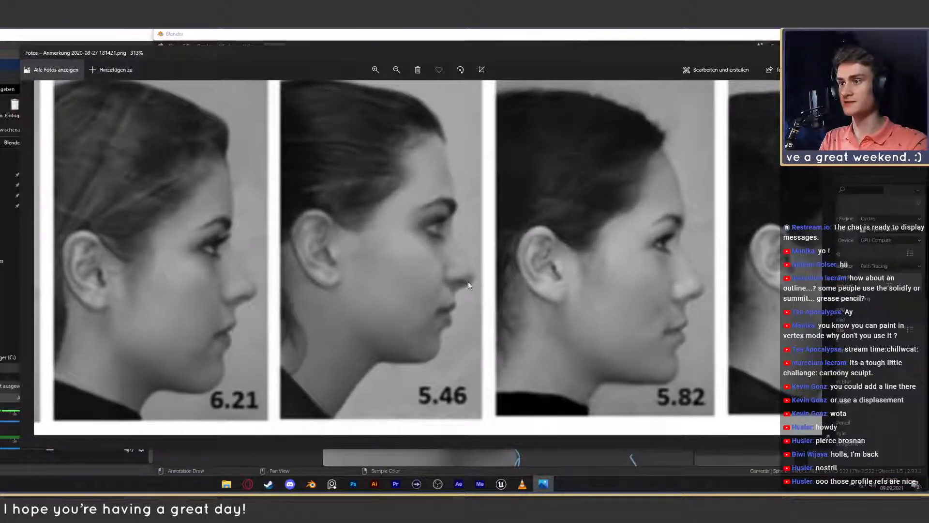
{"action": "left_click_drag", "start_coordinate": [683, 314], "coordinate": [544, 322]}
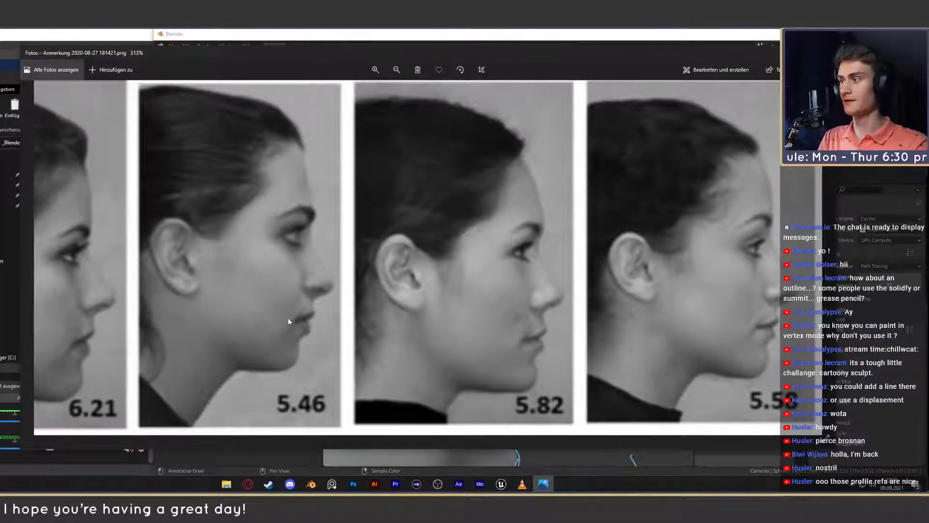
{"action": "left_click_drag", "start_coordinate": [116, 320], "coordinate": [475, 292]}
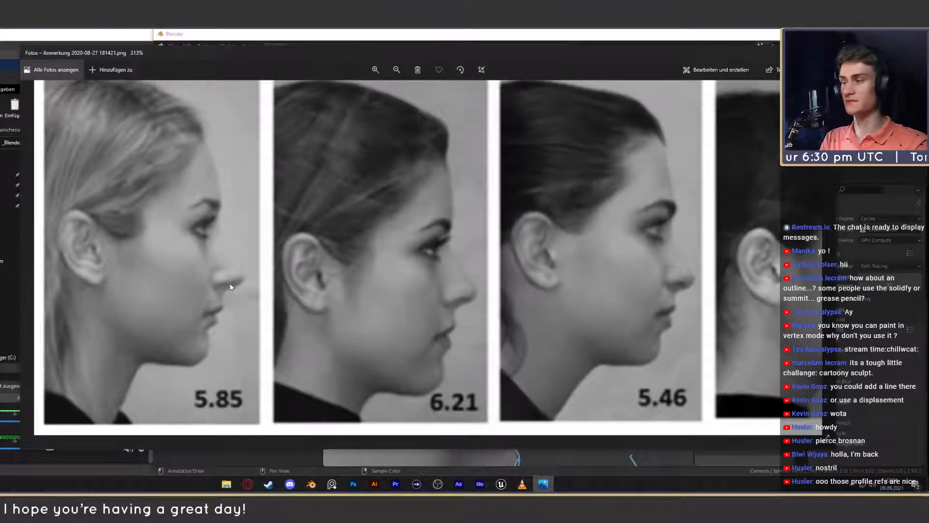
{"action": "left_click_drag", "start_coordinate": [488, 223], "coordinate": [374, 262]}
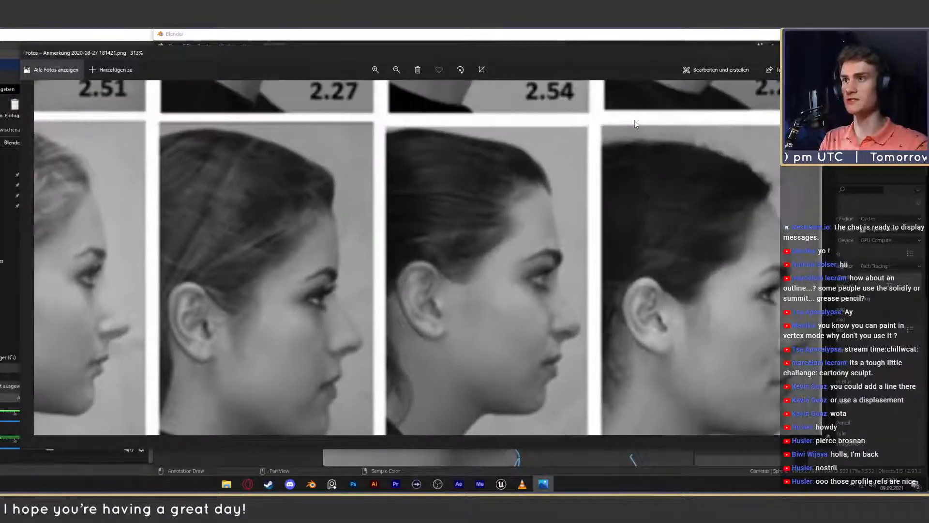
{"action": "left_click", "coordinate": [826, 52]}
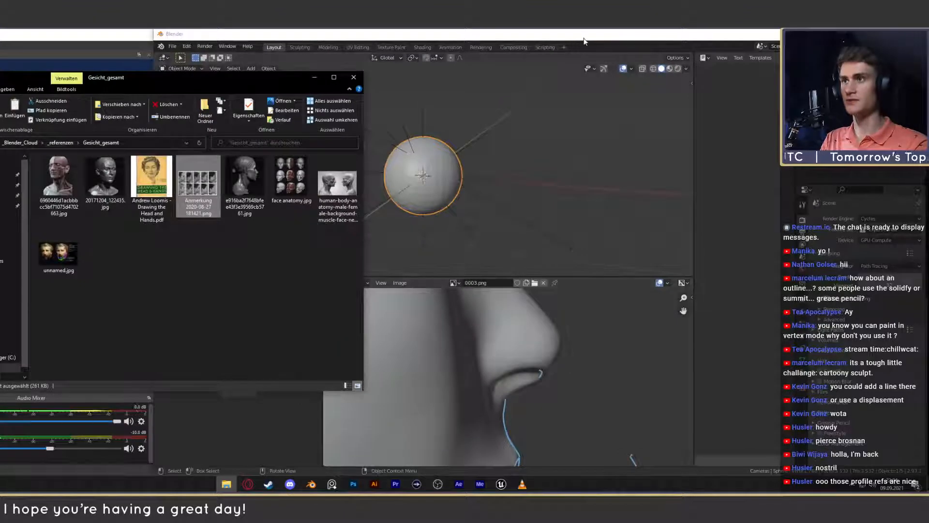
{"action": "left_click", "coordinate": [555, 319]}
- Annotate a fuller, rounded nose tip contour on the 0003.png profile, joining the nostril's front to the nose bridge
{"action": "left_click_drag", "start_coordinate": [543, 379], "coordinate": [570, 352]}
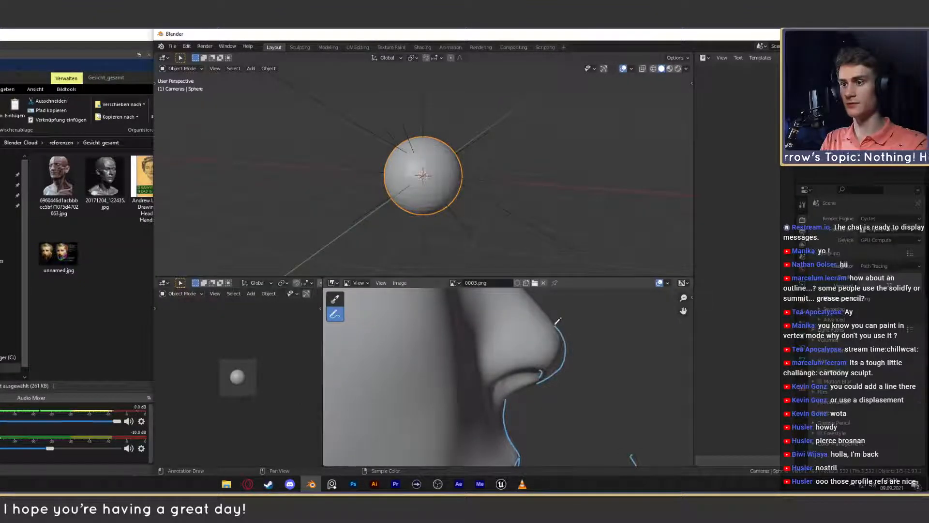
{"action": "scroll", "coordinate": [557, 383], "scroll_direction": "down", "scroll_amount": 5}
{"action": "scroll", "coordinate": [553, 384], "scroll_direction": "up", "scroll_amount": 5}
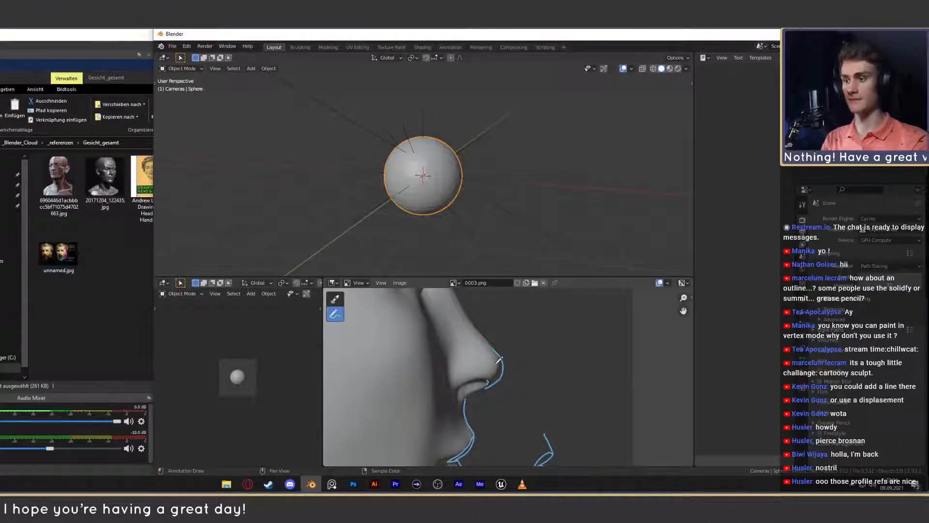
{"action": "scroll", "coordinate": [517, 349], "scroll_direction": "up", "scroll_amount": 2}
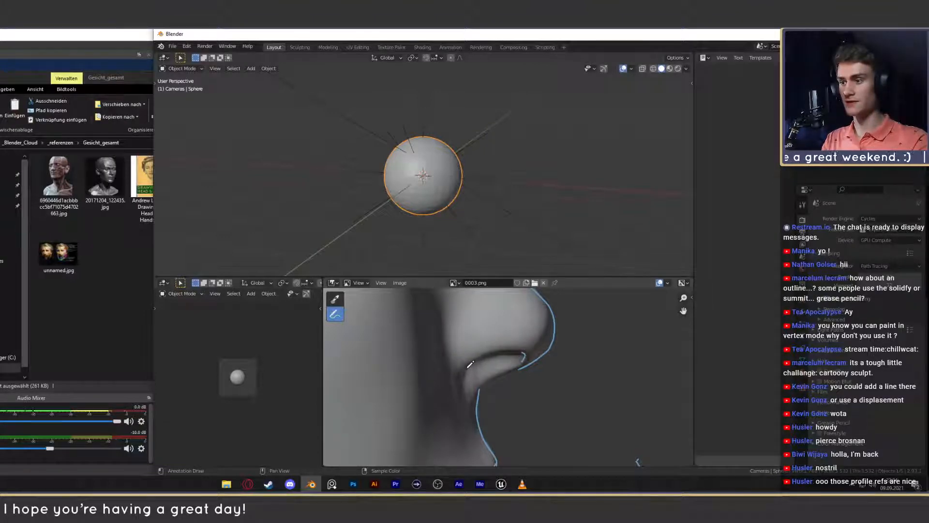
{"action": "scroll", "coordinate": [480, 375], "scroll_direction": "down", "scroll_amount": 7}
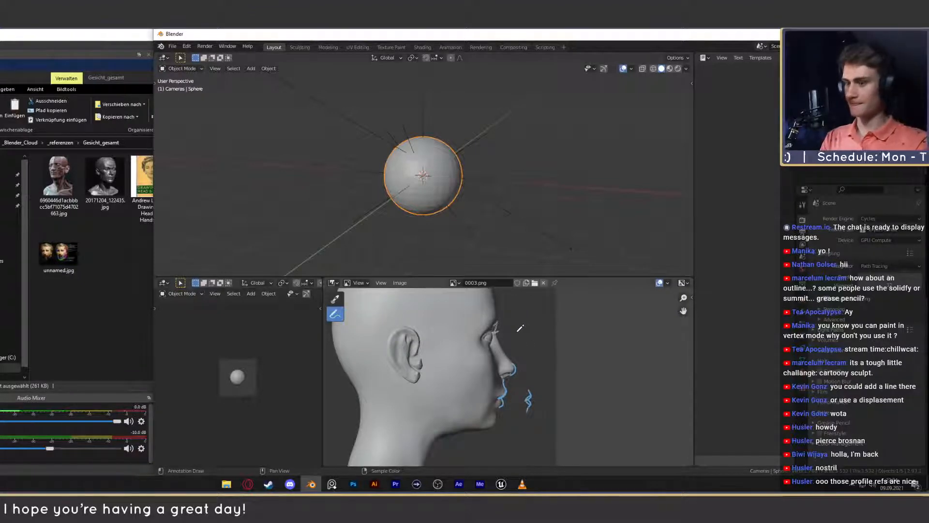
{"action": "scroll", "coordinate": [516, 331], "scroll_direction": "up", "scroll_amount": 2}
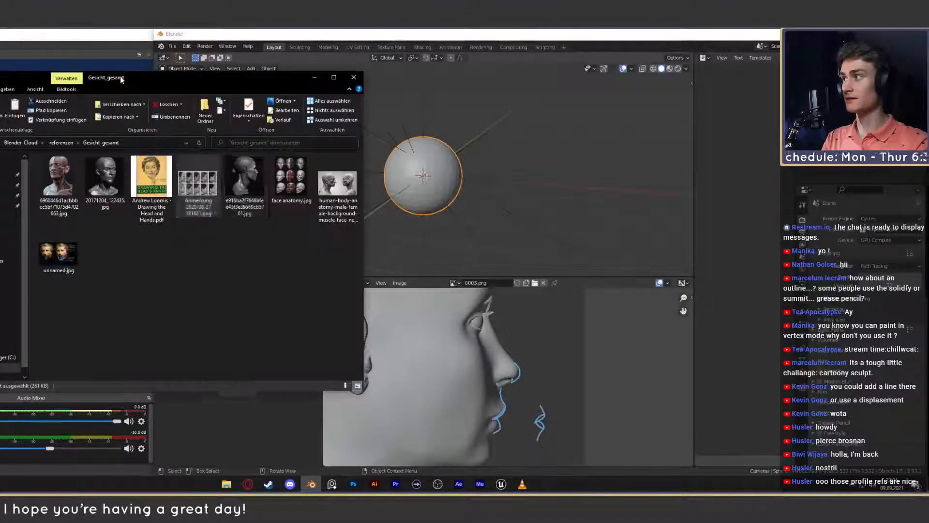
- Reopen the reference Anmerkung 2020-08-27 181421.png, view the enlarged profile photos, close it and return to Blender
{"action": "left_click", "coordinate": [226, 484]}
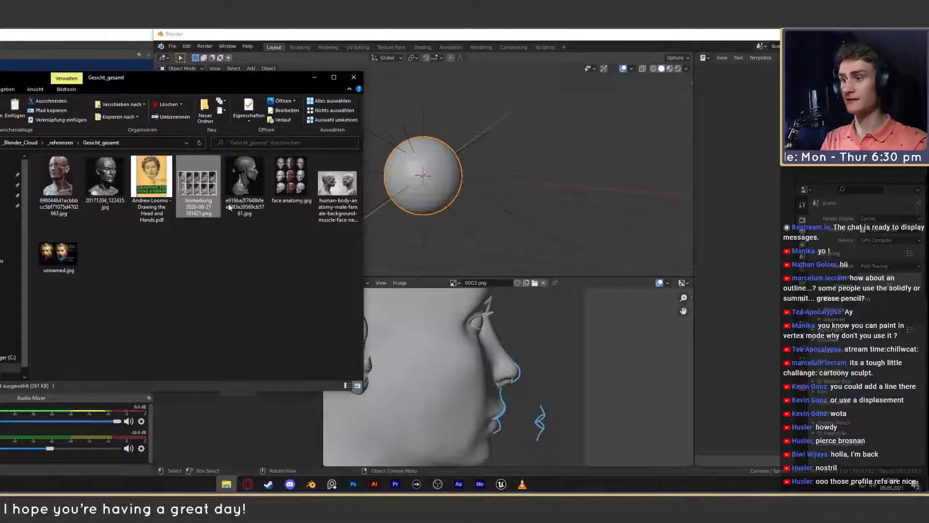
{"action": "double_click", "coordinate": [203, 194]}
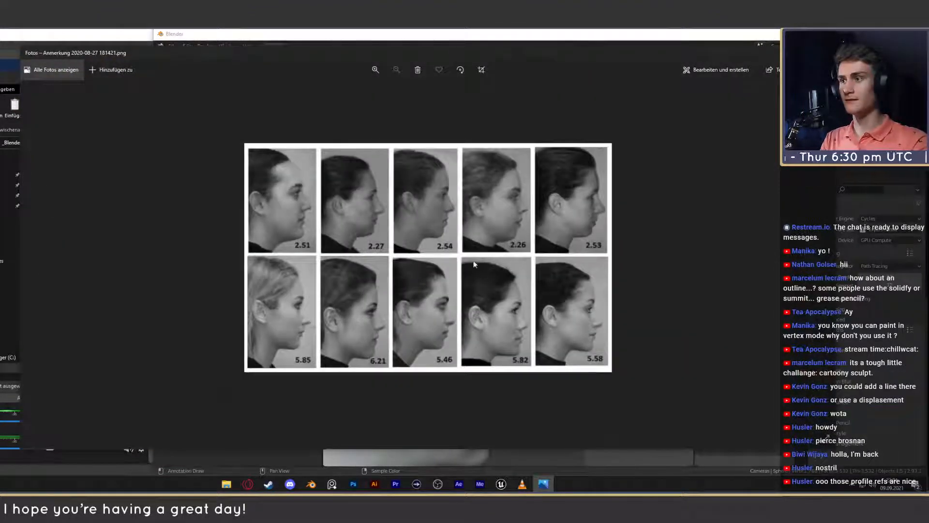
{"action": "scroll", "coordinate": [467, 201], "scroll_direction": "up", "scroll_amount": 3}
{"action": "scroll", "coordinate": [468, 205], "scroll_direction": "up", "scroll_amount": 1}
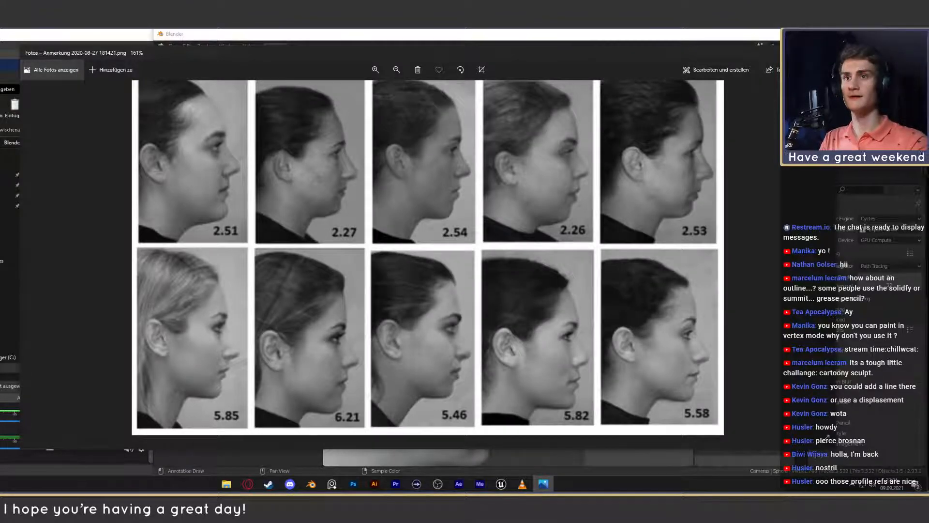
{"action": "left_click", "coordinate": [824, 53]}
{"action": "left_click", "coordinate": [625, 48]}
- Review the annotated 0003.png profile around the eye and nose and switch the displayed image to the 0001.png front view
{"action": "scroll", "coordinate": [484, 339], "scroll_direction": "down", "scroll_amount": 2}
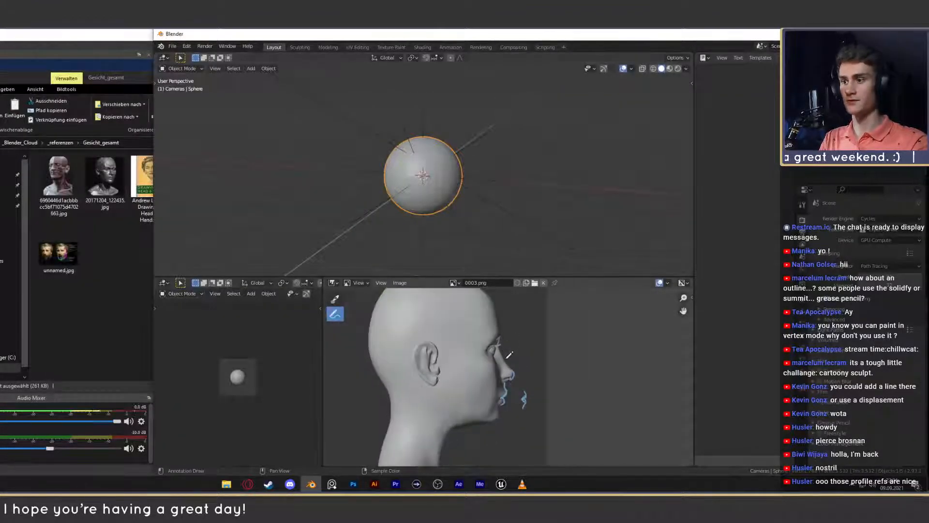
{"action": "scroll", "coordinate": [504, 342], "scroll_direction": "up", "scroll_amount": 3}
{"action": "middle_click_drag", "start_coordinate": [512, 338], "coordinate": [514, 342]}
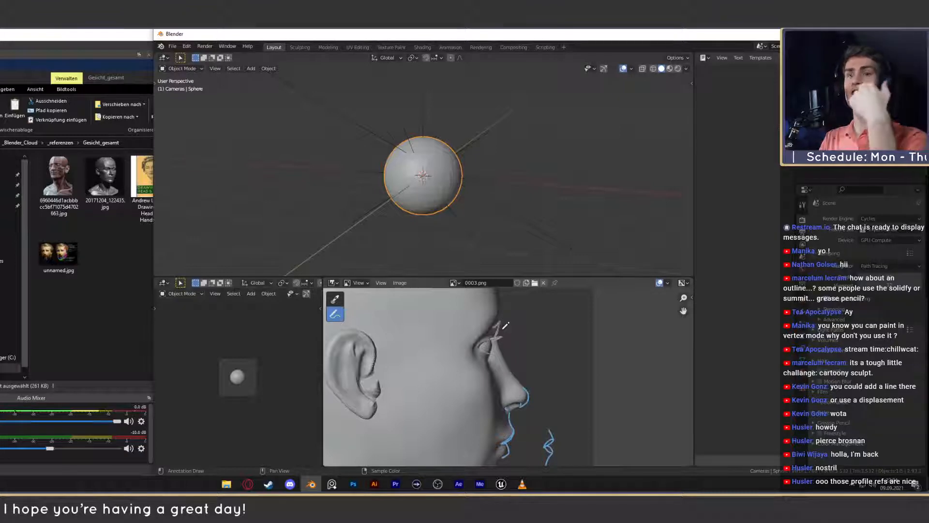
{"action": "left_click", "coordinate": [455, 283]}
{"action": "left_click", "coordinate": [477, 293]}
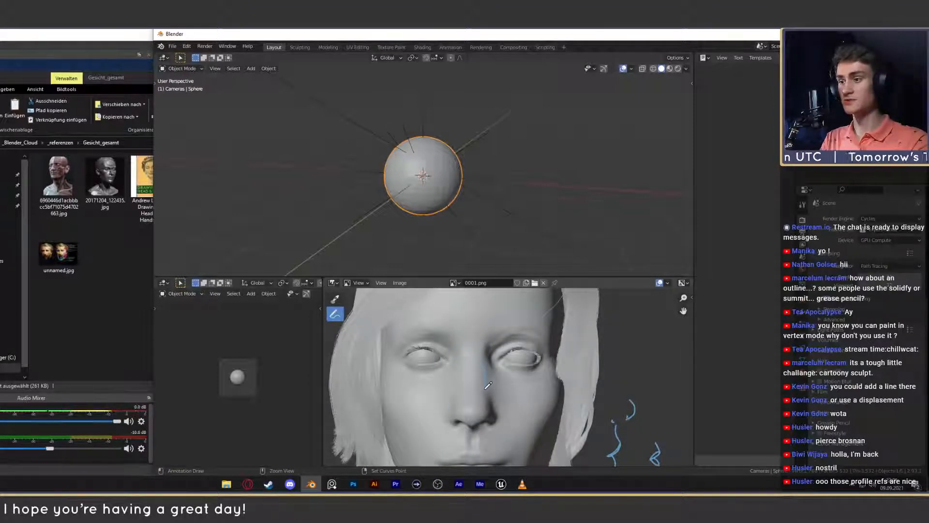
- Annotate the nose bridge planes, the wedge between the brows and both brow ridges on the 0001.png front view
{"action": "mouse_move", "coordinate": [464, 387]}
{"action": "left_mouse_down"}
{"action": "mouse_move", "coordinate": [468, 349]}
{"action": "mouse_move", "coordinate": [494, 330]}
{"action": "mouse_move", "coordinate": [459, 326]}
{"action": "mouse_move", "coordinate": [463, 348]}
{"action": "left_mouse_up"}
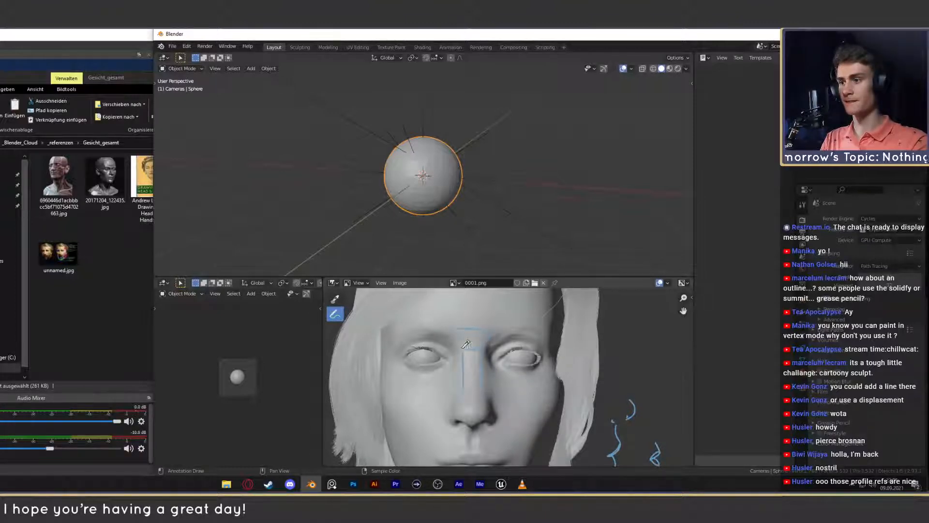
{"action": "middle_click_drag", "start_coordinate": [469, 333], "coordinate": [464, 348]}
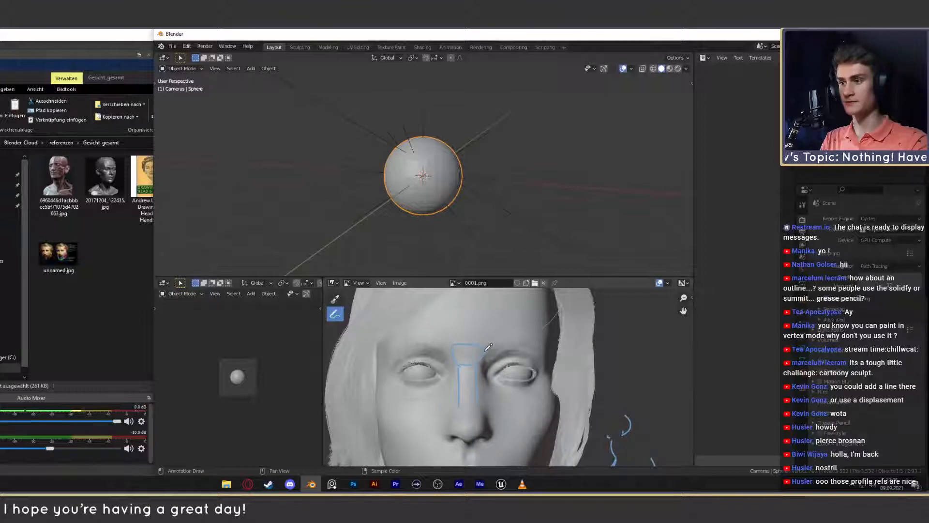
{"action": "mouse_move", "coordinate": [485, 351]}
{"action": "left_mouse_down"}
{"action": "mouse_move", "coordinate": [527, 342]}
{"action": "mouse_move", "coordinate": [509, 334]}
{"action": "mouse_move", "coordinate": [543, 351]}
{"action": "left_mouse_up"}
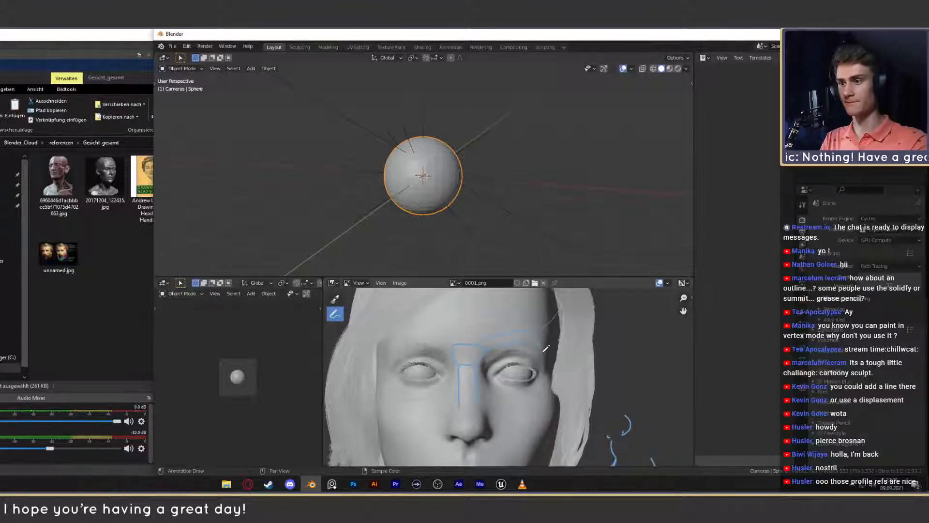
{"action": "mouse_move", "coordinate": [459, 340]}
{"action": "left_mouse_down"}
{"action": "mouse_move", "coordinate": [390, 333]}
{"action": "mouse_move", "coordinate": [398, 335]}
{"action": "mouse_move", "coordinate": [389, 354]}
{"action": "mouse_move", "coordinate": [413, 341]}
{"action": "left_mouse_up"}
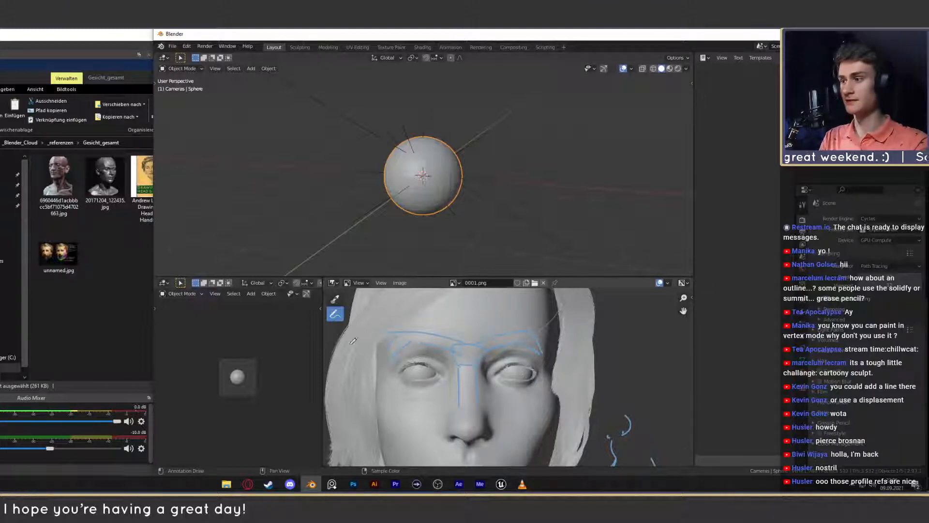
- Switch the displayed image to the 0003.png profile and sketch a brow contour curving from the forehead into the nose bridge
{"action": "left_click", "coordinate": [454, 282]}
{"action": "left_click", "coordinate": [473, 303]}
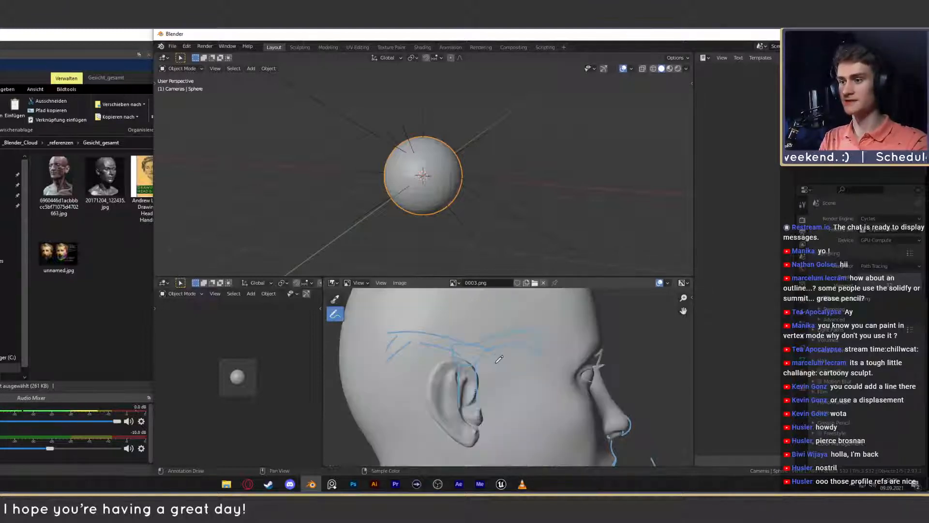
{"action": "scroll", "coordinate": [539, 368], "scroll_direction": "up", "scroll_amount": 5}
{"action": "scroll", "coordinate": [538, 368], "scroll_direction": "down", "scroll_amount": 3}
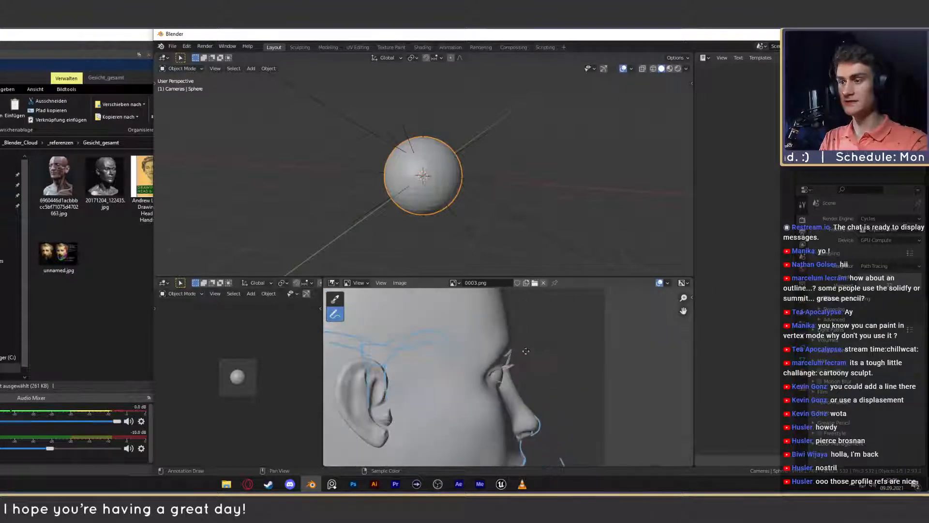
{"action": "scroll", "coordinate": [521, 359], "scroll_direction": "up", "scroll_amount": 3}
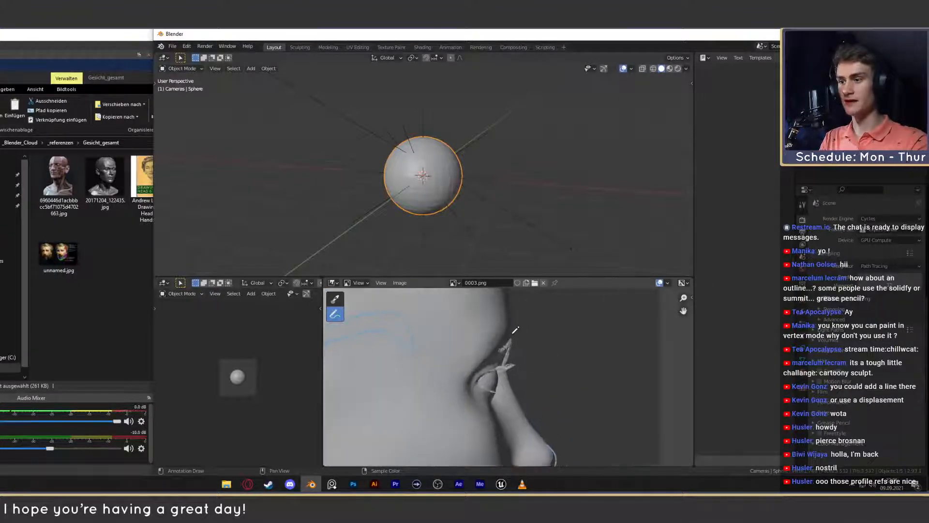
{"action": "left_click_drag", "start_coordinate": [514, 310], "coordinate": [510, 361]}
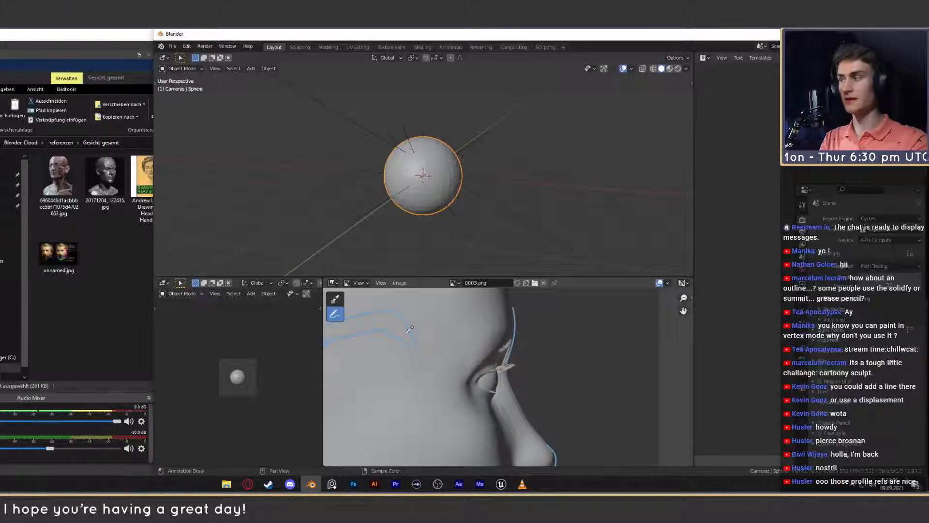
- Examine the brow and nose bridge in the planar head references and the Anmerkung 2020-08-27 181421.png profiles, and return to Blender
{"action": "left_click", "coordinate": [112, 70]}
{"action": "double_click", "coordinate": [111, 183]}
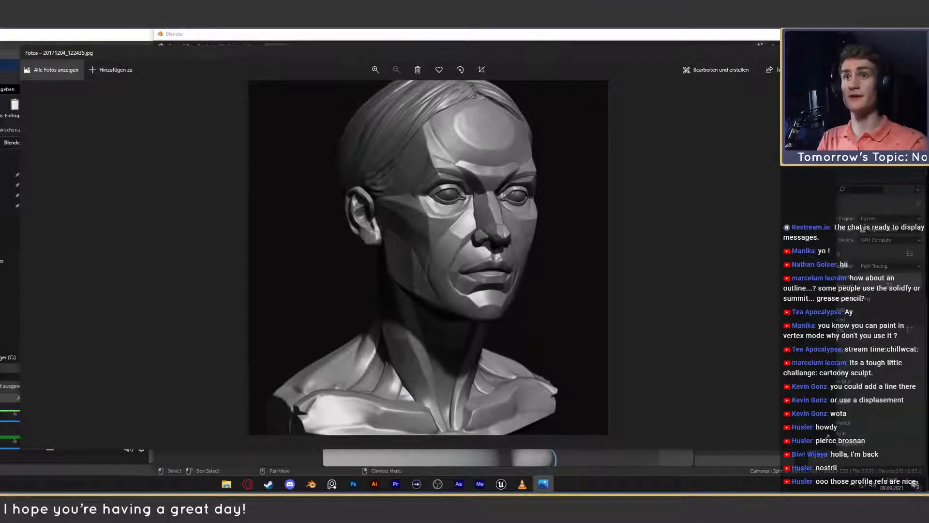
{"action": "left_click", "coordinate": [826, 52]}
{"action": "double_click", "coordinate": [230, 187]}
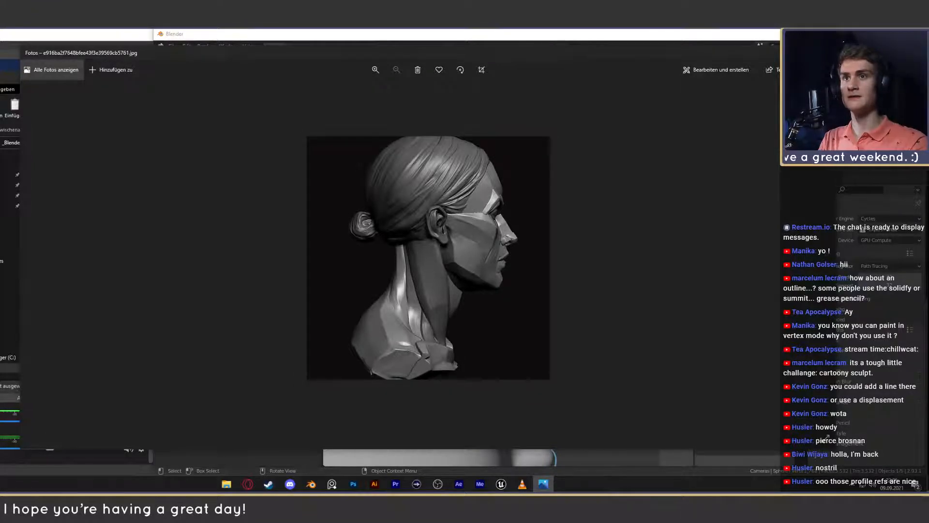
{"action": "left_click", "coordinate": [828, 53]}
{"action": "double_click", "coordinate": [199, 184]}
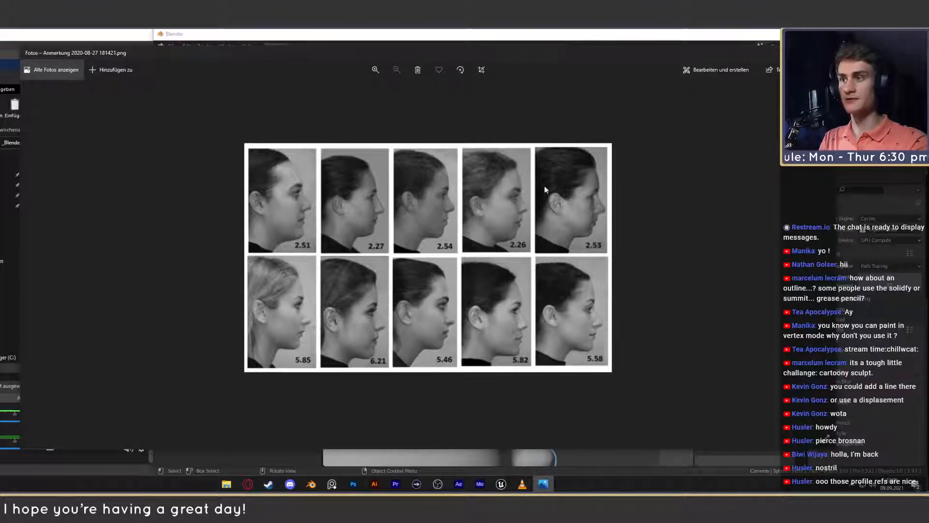
{"action": "key", "text": "alt+F4"}
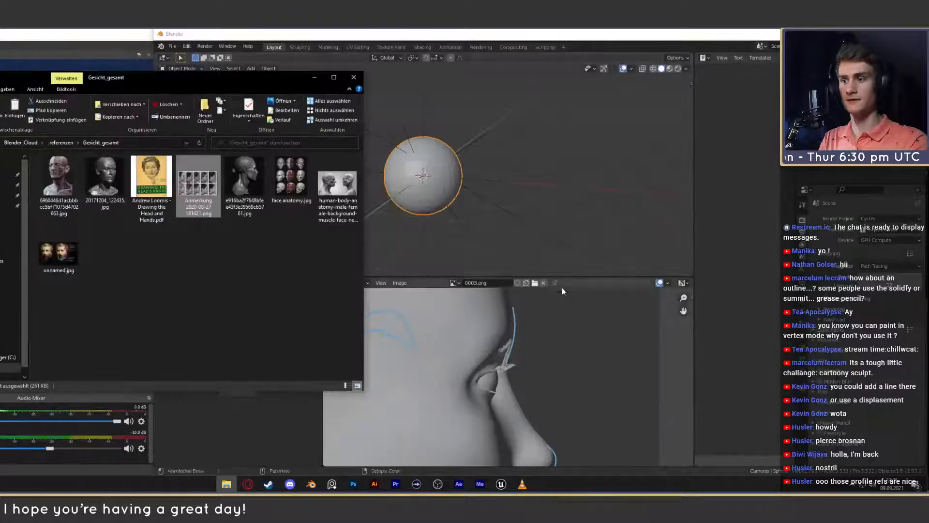
{"action": "left_click", "coordinate": [559, 275]}
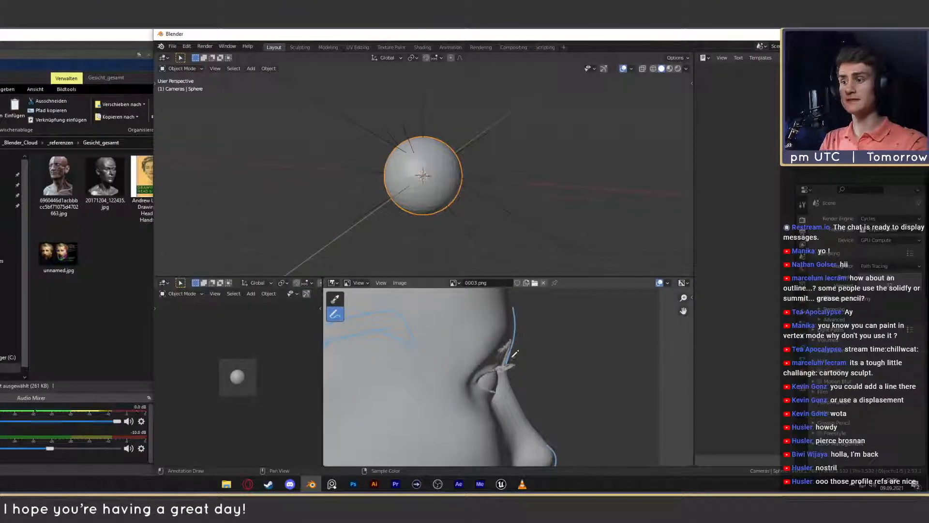
- Undo the brow contour and try alternative strokes along the brow and nose bridge of the 0003.png profile
{"action": "key", "text": "ctrl+z"}
{"action": "scroll", "coordinate": [516, 367], "scroll_direction": "down", "scroll_amount": 5}
{"action": "scroll", "coordinate": [517, 367], "scroll_direction": "up", "scroll_amount": 5}
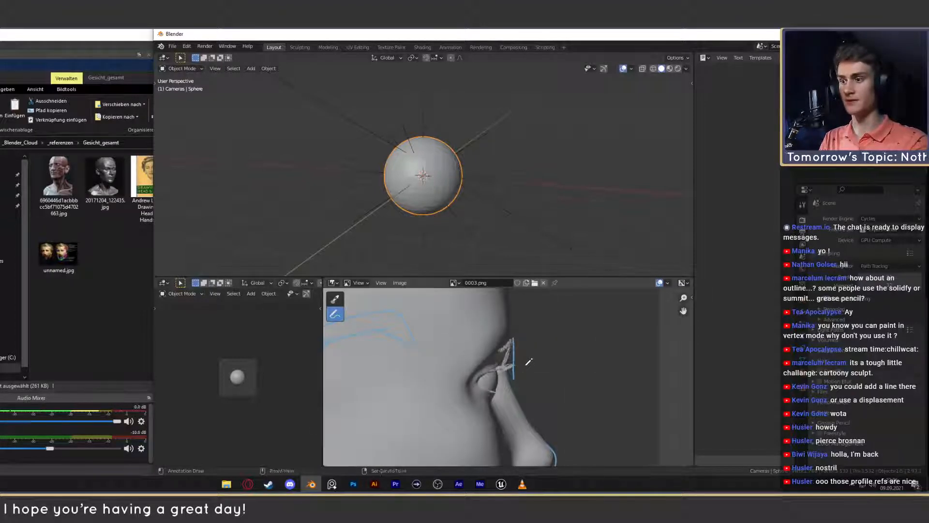
{"action": "scroll", "coordinate": [517, 363], "scroll_direction": "down", "scroll_amount": 4}
{"action": "scroll", "coordinate": [520, 339], "scroll_direction": "up", "scroll_amount": 4}
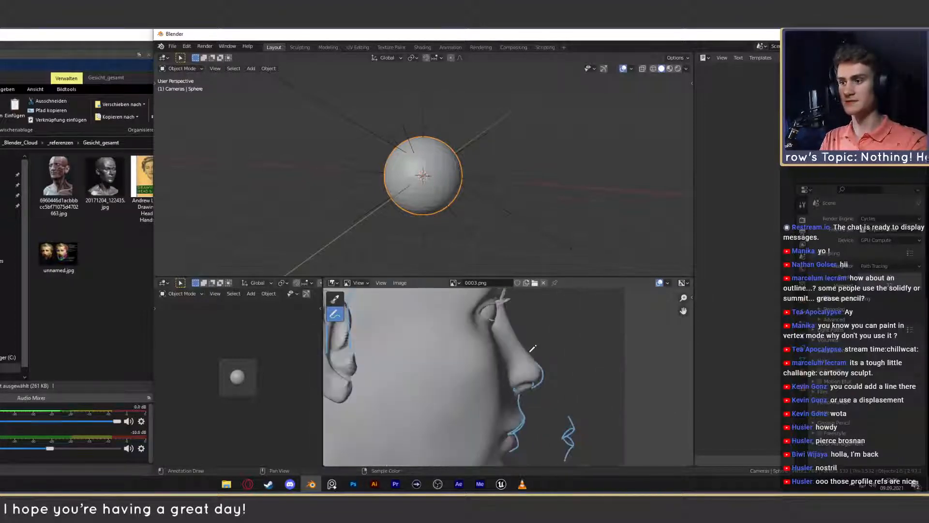
{"action": "middle_click_drag", "start_coordinate": [519, 335], "coordinate": [520, 349]}
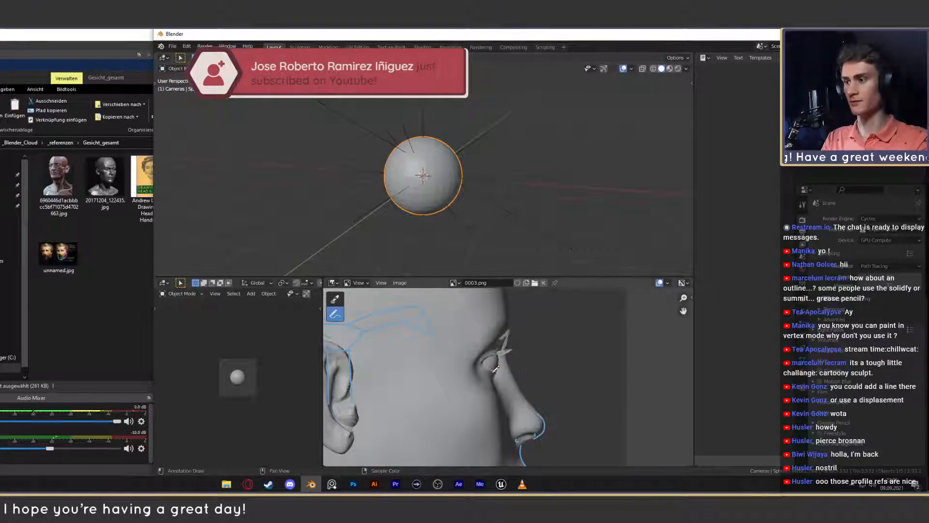
{"action": "scroll", "coordinate": [511, 362], "scroll_direction": "down", "scroll_amount": 5}
{"action": "scroll", "coordinate": [513, 369], "scroll_direction": "up", "scroll_amount": 2}
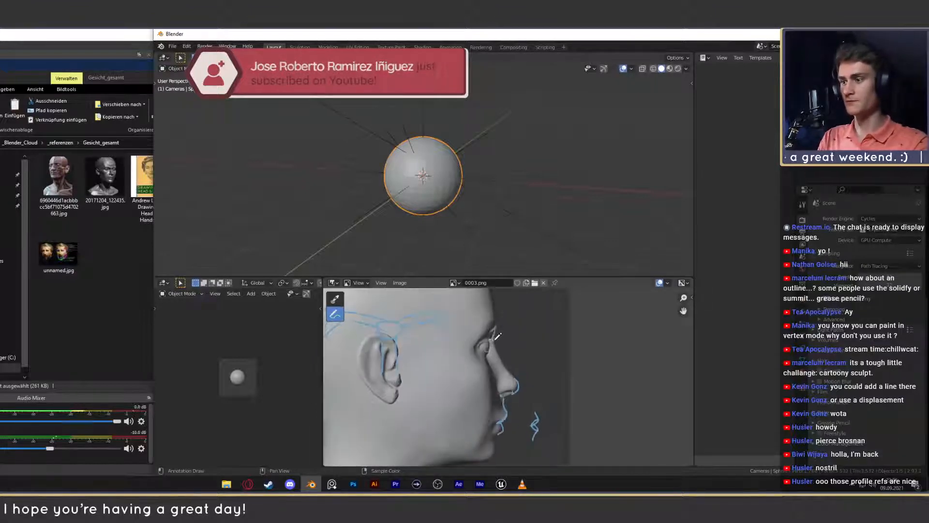
{"action": "key", "text": "alt+Tab"}
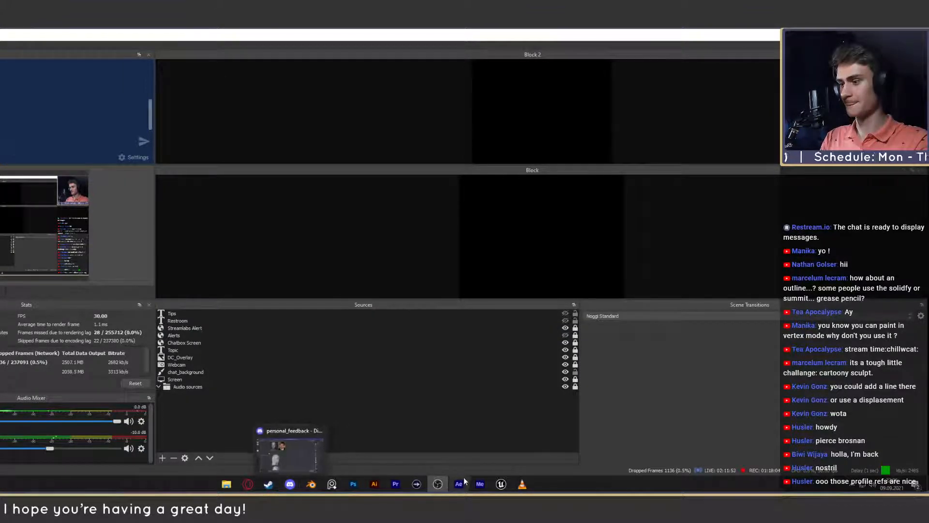
{"action": "left_click", "coordinate": [310, 448]}
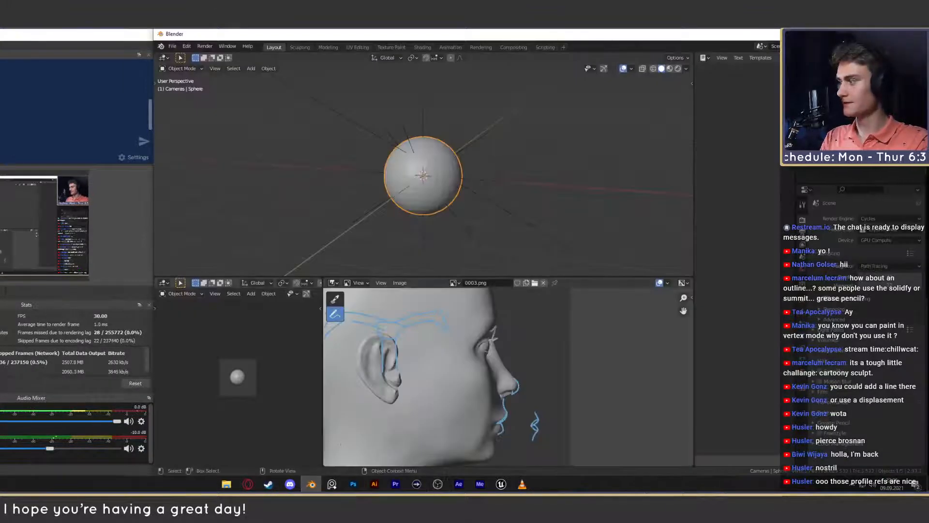
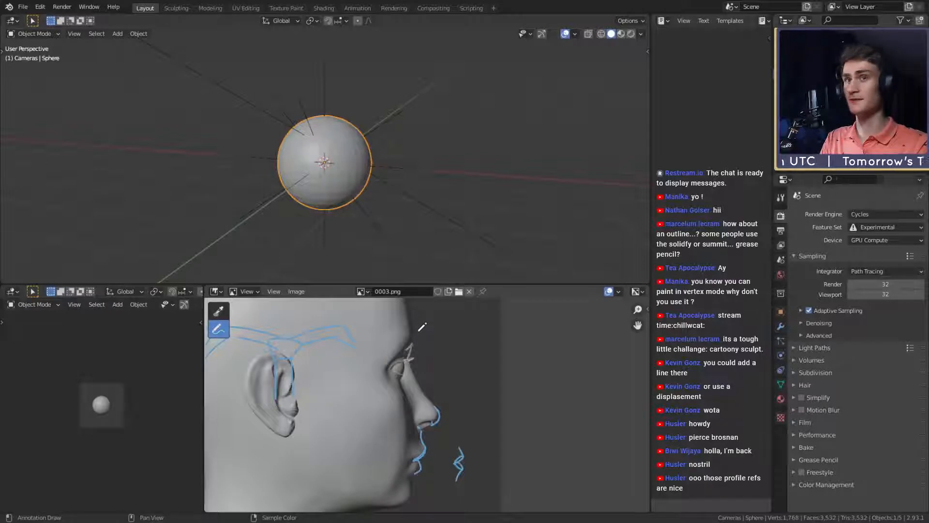
- Undo the last brow stroke and draw horizontal guides from the brow and the nose base back to the ear on the 0003.png profile
{"action": "scroll", "coordinate": [419, 329], "scroll_direction": "up", "scroll_amount": 2}
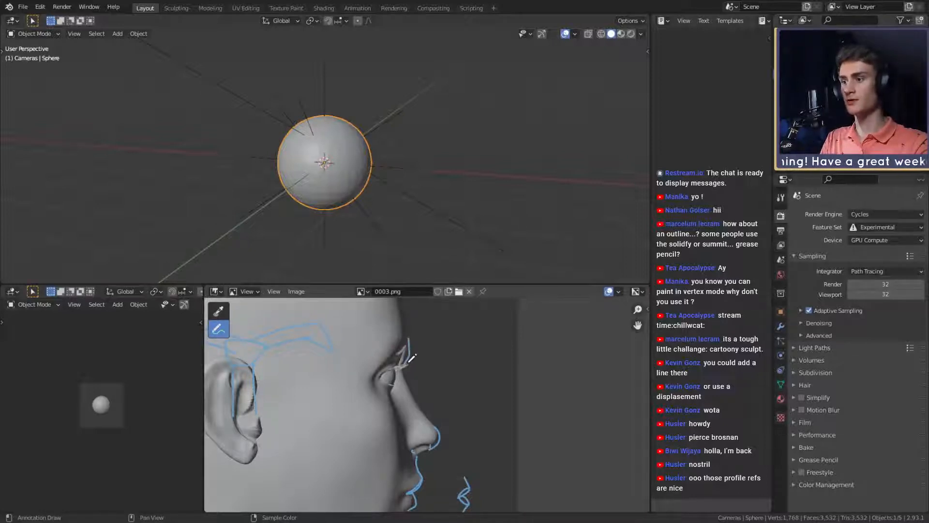
{"action": "key", "text": "ctrl+z"}
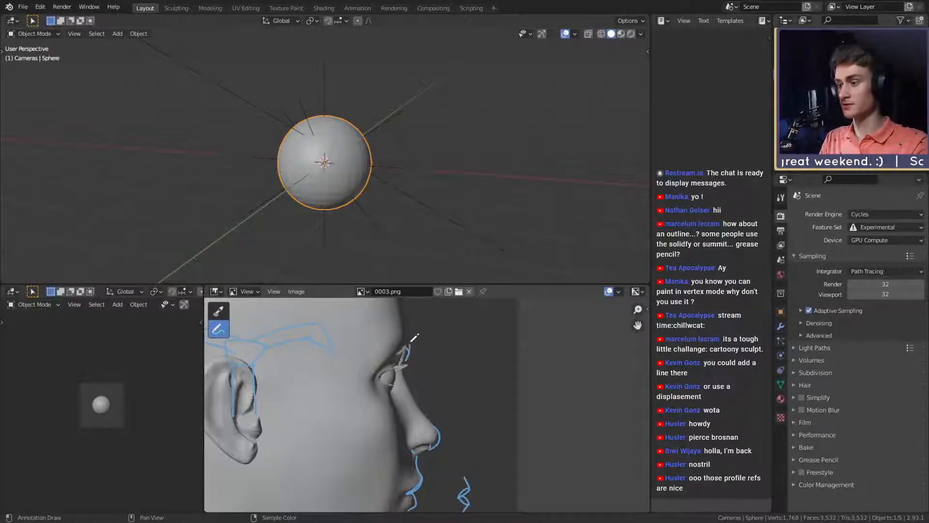
{"action": "scroll", "coordinate": [434, 377], "scroll_direction": "down", "scroll_amount": 5}
{"action": "scroll", "coordinate": [436, 382], "scroll_direction": "up", "scroll_amount": 2}
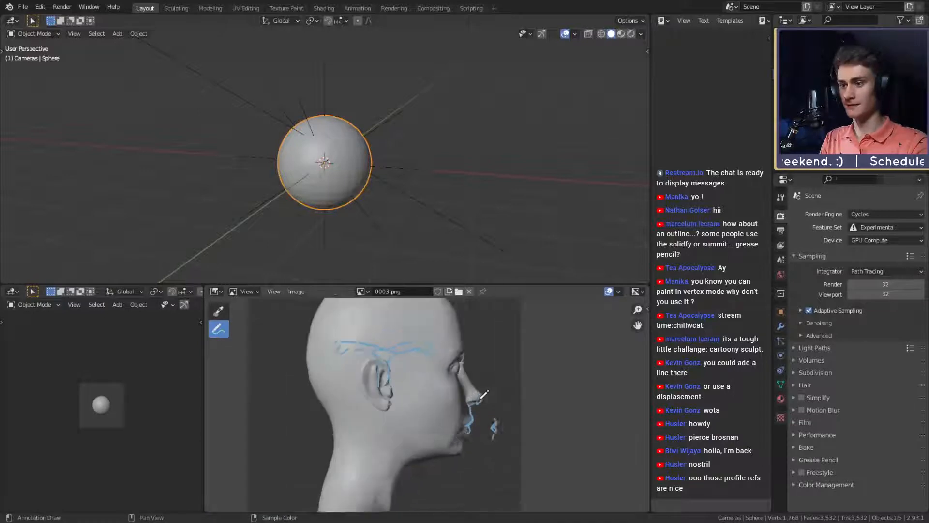
{"action": "scroll", "coordinate": [401, 406], "scroll_direction": "down", "scroll_amount": 3}
{"action": "scroll", "coordinate": [401, 406], "scroll_direction": "up", "scroll_amount": 4}
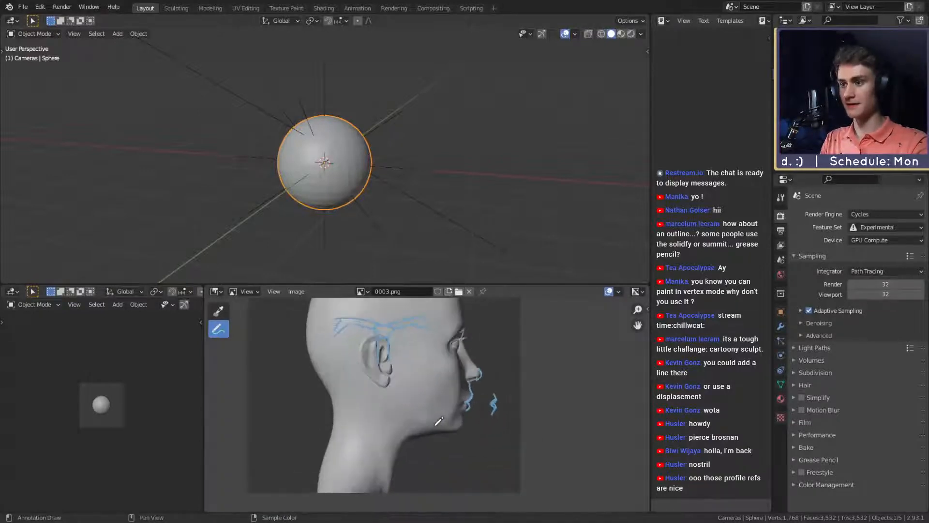
{"action": "scroll", "coordinate": [455, 450], "scroll_direction": "down", "scroll_amount": 3}
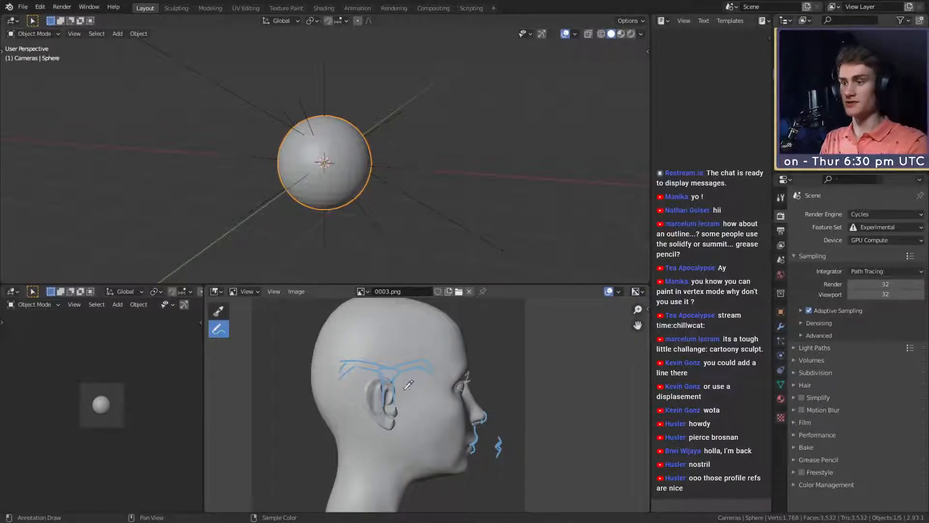
{"action": "left_click_drag", "start_coordinate": [467, 374], "coordinate": [390, 373]}
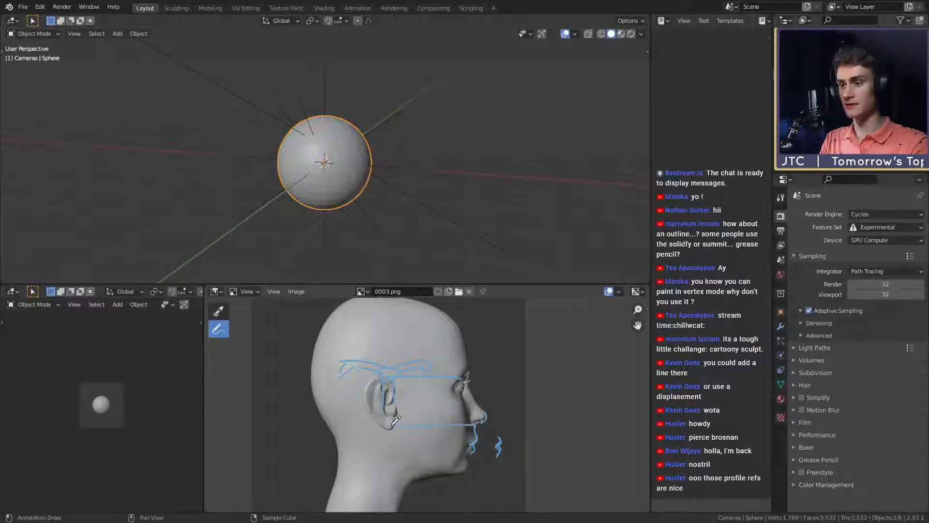
{"action": "mouse_move", "coordinate": [458, 425]}
{"action": "left_mouse_down"}
{"action": "mouse_move", "coordinate": [483, 426]}
{"action": "mouse_move", "coordinate": [394, 426]}
{"action": "left_mouse_up"}
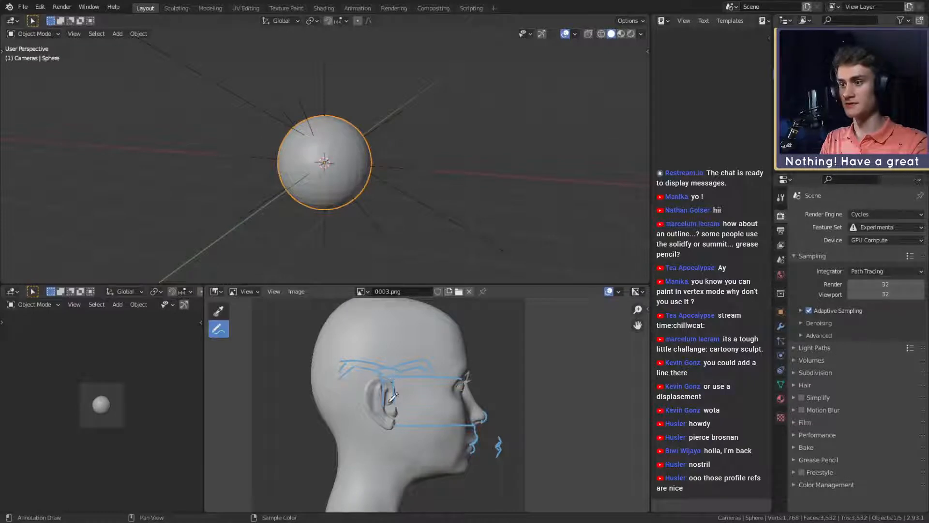
{"action": "scroll", "coordinate": [389, 381], "scroll_direction": "down", "scroll_amount": 2}
{"action": "scroll", "coordinate": [389, 381], "scroll_direction": "up", "scroll_amount": 2}
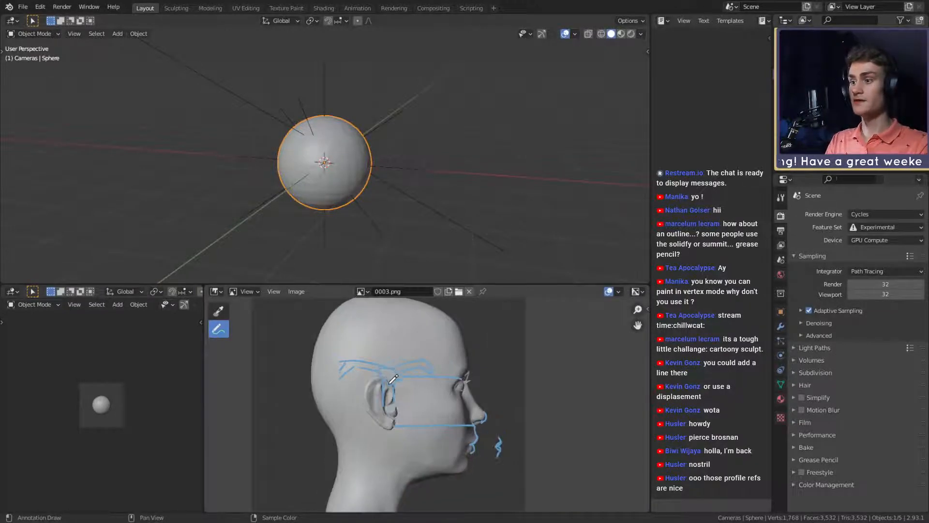
{"action": "middle_click_drag", "start_coordinate": [389, 382], "coordinate": [394, 403]}
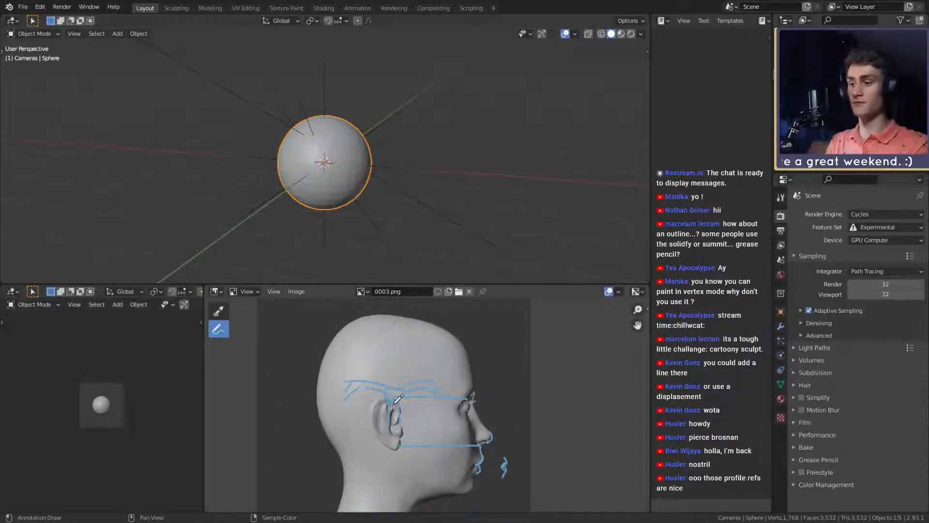
- Try outlining the cranium from the forehead over the crown to the back of the neck, and undo the strokes
{"action": "mouse_move", "coordinate": [469, 352]}
{"action": "left_mouse_down"}
{"action": "mouse_move", "coordinate": [452, 321]}
{"action": "mouse_move", "coordinate": [422, 311]}
{"action": "mouse_move", "coordinate": [373, 313]}
{"action": "mouse_move", "coordinate": [329, 340]}
{"action": "left_mouse_up"}
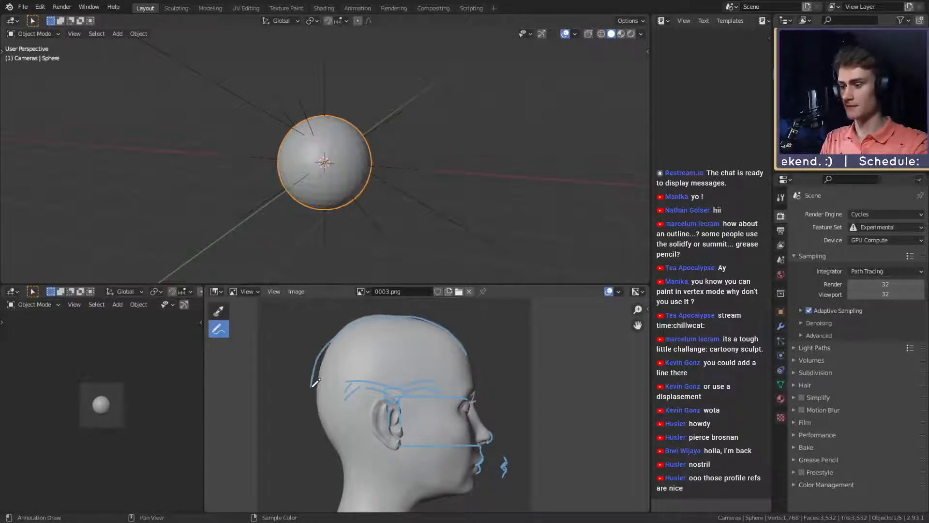
{"action": "key", "text": "ctrl+z"}
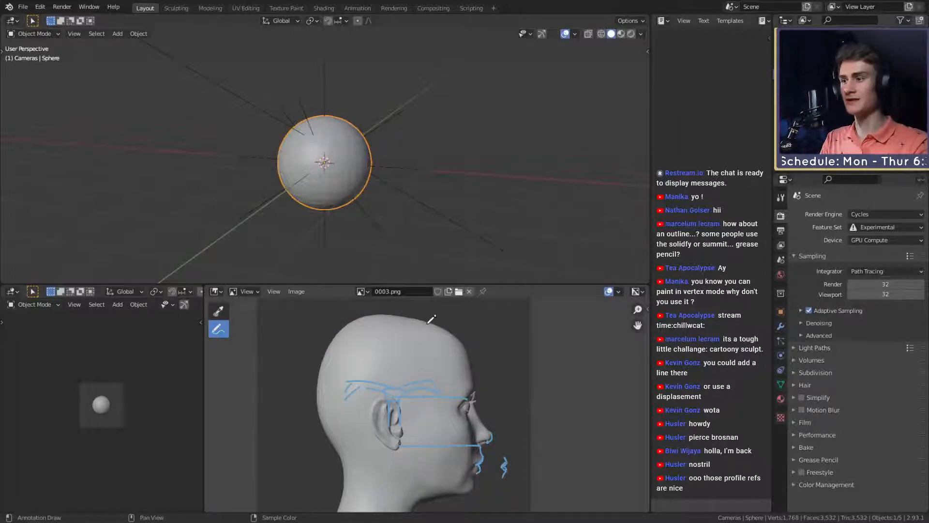
{"action": "mouse_move", "coordinate": [426, 319]}
{"action": "left_mouse_down"}
{"action": "mouse_move", "coordinate": [384, 312]}
{"action": "mouse_move", "coordinate": [331, 344]}
{"action": "mouse_move", "coordinate": [335, 426]}
{"action": "left_mouse_up"}
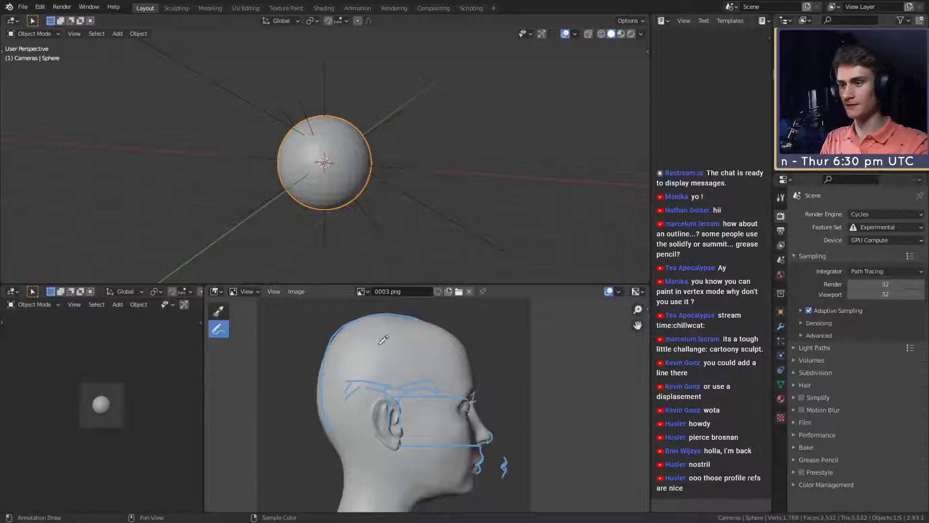
{"action": "key", "text": "ctrl+z"}
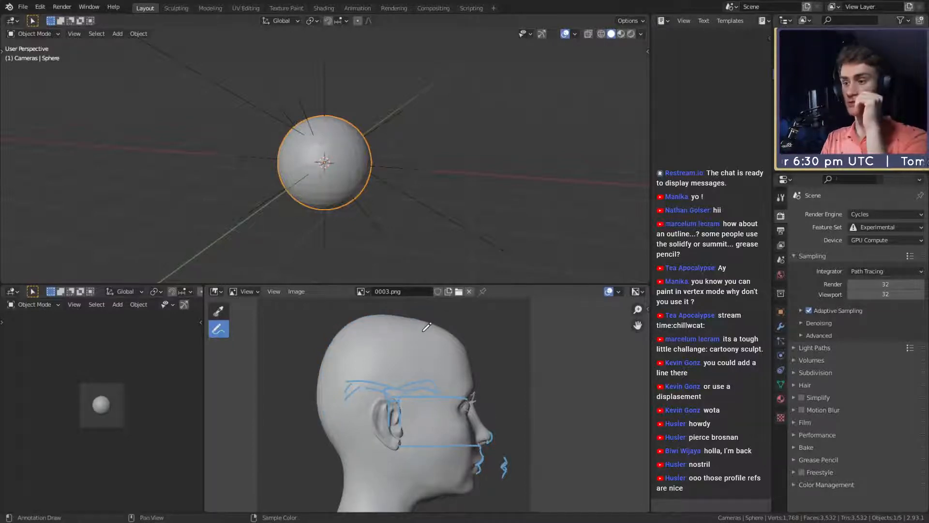
{"action": "mouse_move", "coordinate": [477, 373]}
{"action": "left_mouse_down"}
{"action": "mouse_move", "coordinate": [462, 341]}
{"action": "mouse_move", "coordinate": [410, 317]}
{"action": "mouse_move", "coordinate": [370, 324]}
{"action": "mouse_move", "coordinate": [337, 352]}
{"action": "mouse_move", "coordinate": [321, 400]}
{"action": "mouse_move", "coordinate": [347, 448]}
{"action": "mouse_move", "coordinate": [432, 452]}
{"action": "left_mouse_up"}
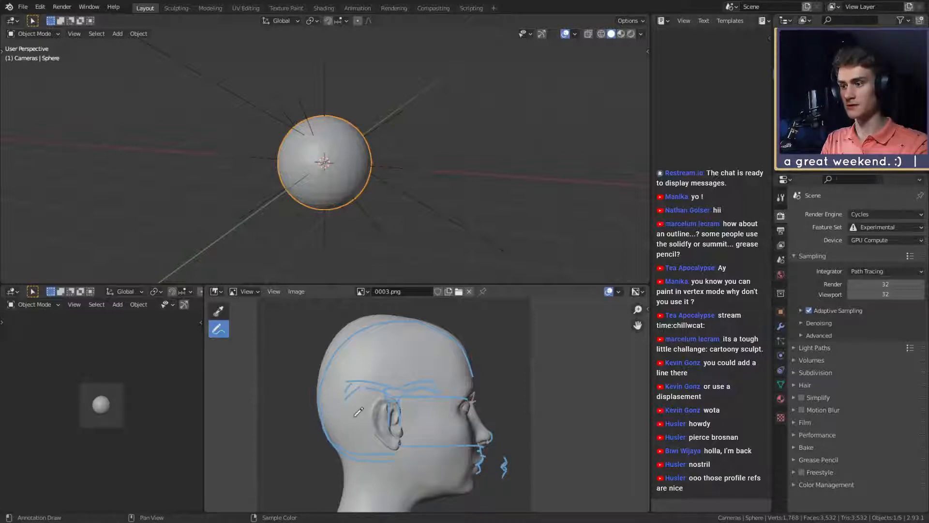
{"action": "mouse_move", "coordinate": [380, 463]}
{"action": "left_mouse_down"}
{"action": "mouse_move", "coordinate": [366, 502]}
{"action": "mouse_move", "coordinate": [347, 505]}
{"action": "left_mouse_up"}
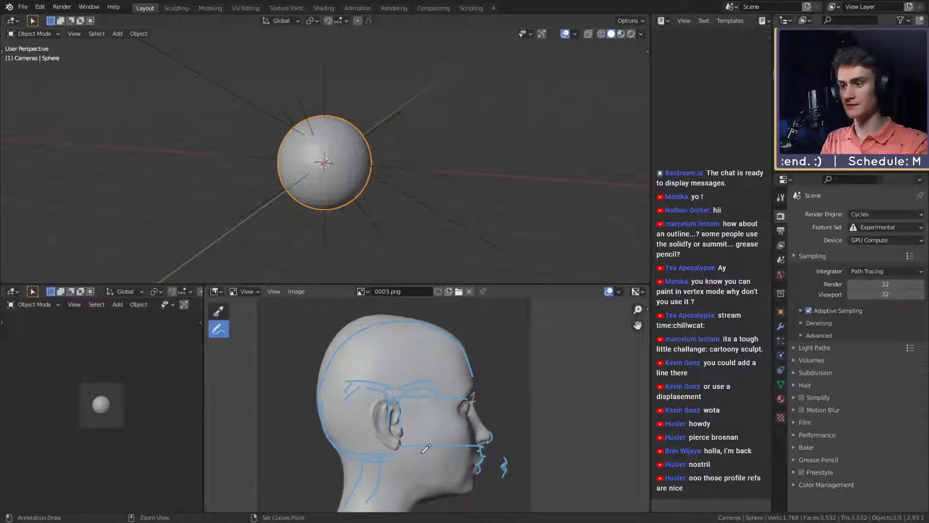
{"action": "key", "text": "ctrl+z"}
{"action": "key", "text": "ctrl+z"}
{"action": "key", "text": "ctrl+z"}
{"action": "key", "text": "ctrl+z"}
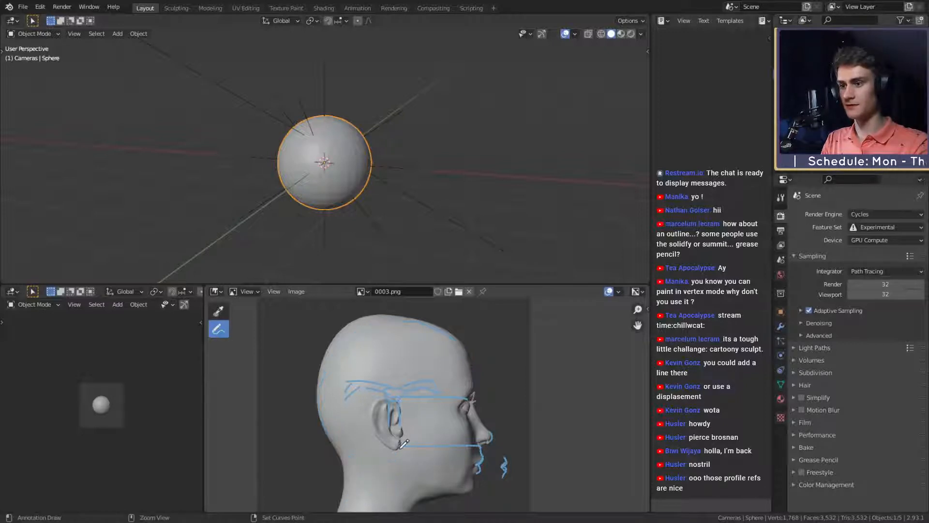
- Try tracing the back of the skull down into the neck on the profile, and undo the strokes
{"action": "left_click_drag", "start_coordinate": [343, 492], "coordinate": [319, 385]}
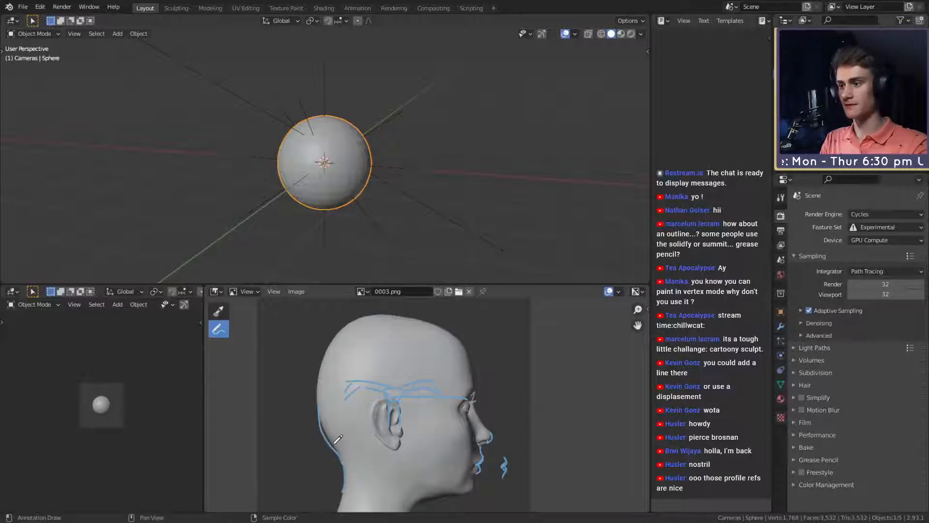
{"action": "left_click_drag", "start_coordinate": [372, 457], "coordinate": [379, 458]}
{"action": "key", "text": "ctrl+z"}
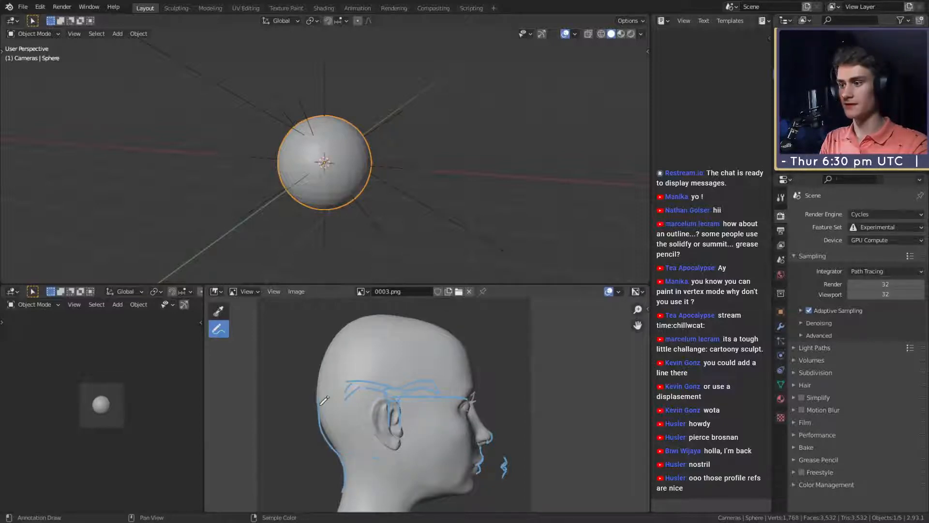
{"action": "left_click_drag", "start_coordinate": [318, 404], "coordinate": [318, 380]}
{"action": "key", "text": "ctrl+z"}
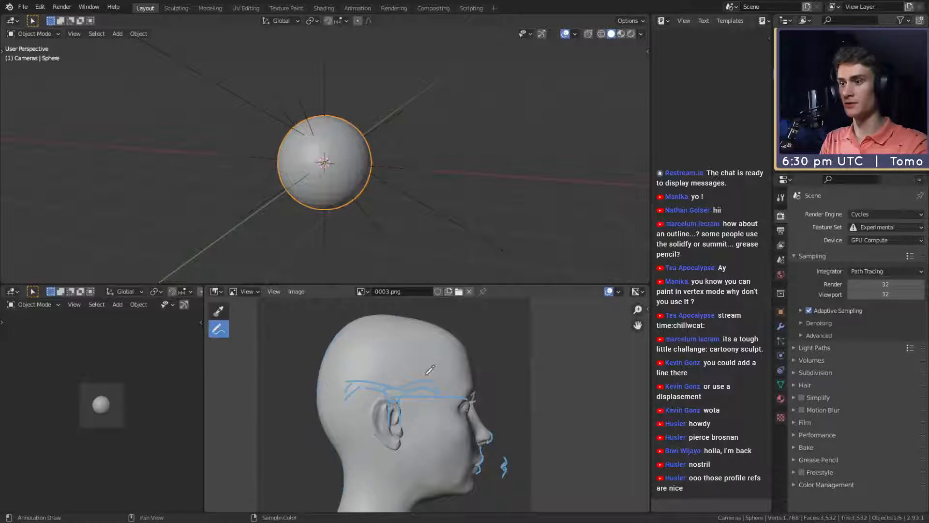
- Trace the crown contour of the profile and add a downward arrow beneath it to mark the skull height
{"action": "mouse_move", "coordinate": [473, 341]}
{"action": "left_mouse_down"}
{"action": "mouse_move", "coordinate": [384, 312]}
{"action": "mouse_move", "coordinate": [349, 323]}
{"action": "mouse_move", "coordinate": [382, 361]}
{"action": "left_mouse_up"}
{"action": "left_click_drag", "start_coordinate": [371, 351], "coordinate": [395, 348]}
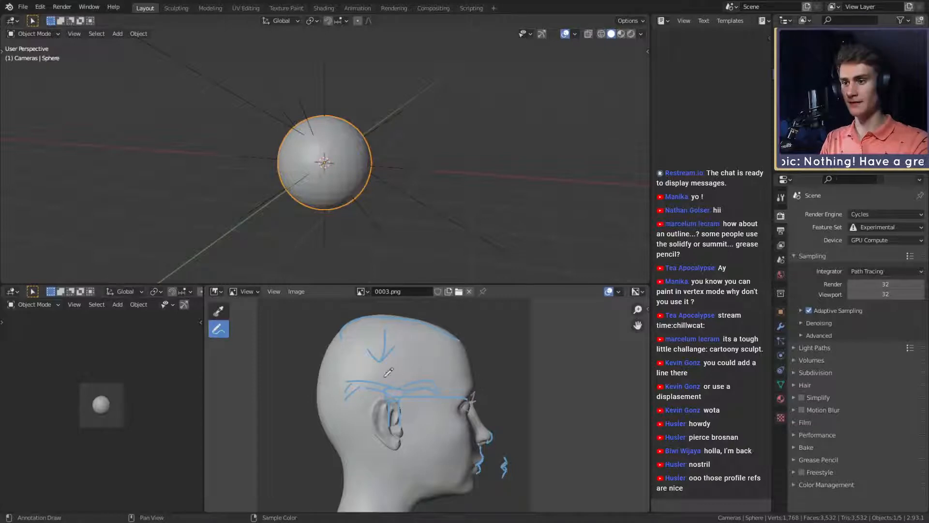
- Switch the displayed image to the 0001.png front view and draw vertical guides from both nostril edges up to the inner eye corners
{"action": "left_click", "coordinate": [363, 293]}
{"action": "left_click", "coordinate": [390, 318]}
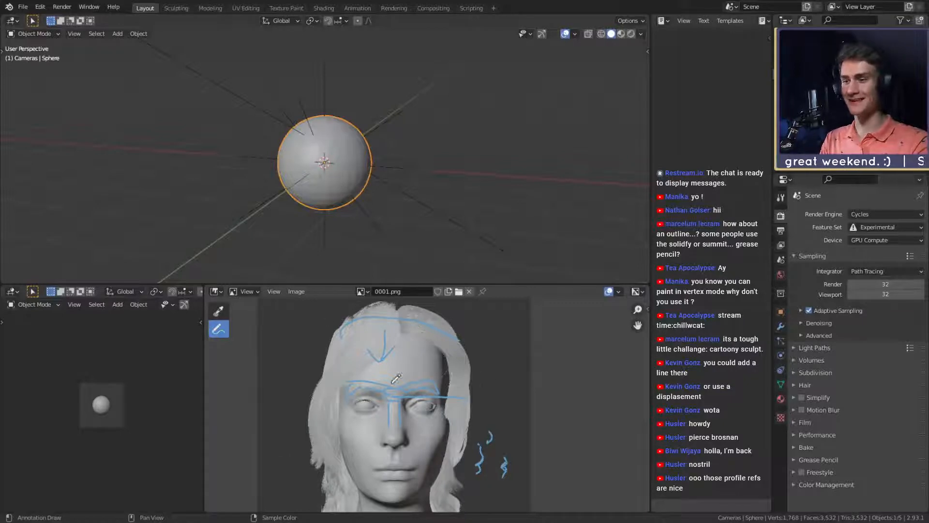
{"action": "scroll", "coordinate": [446, 463], "scroll_direction": "up", "scroll_amount": 5}
{"action": "scroll", "coordinate": [447, 394], "scroll_direction": "down", "scroll_amount": 5}
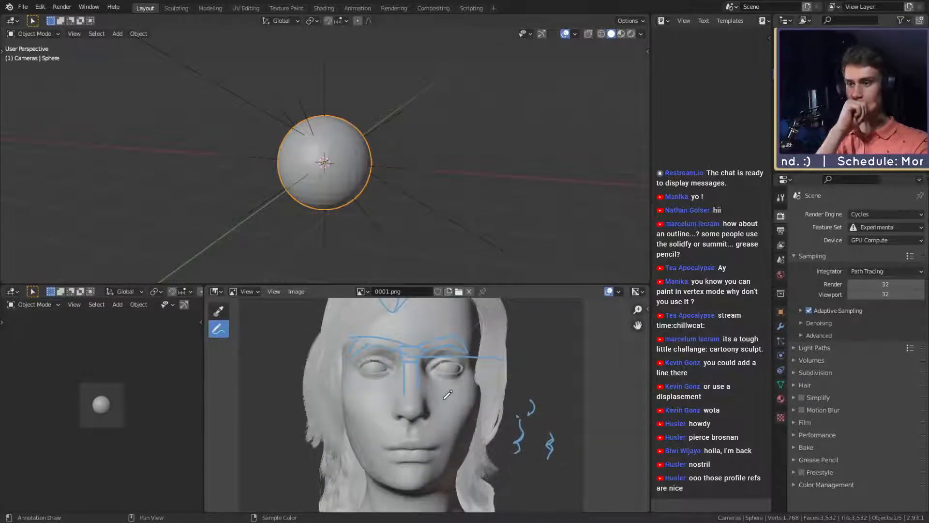
{"action": "scroll", "coordinate": [449, 392], "scroll_direction": "up", "scroll_amount": 2}
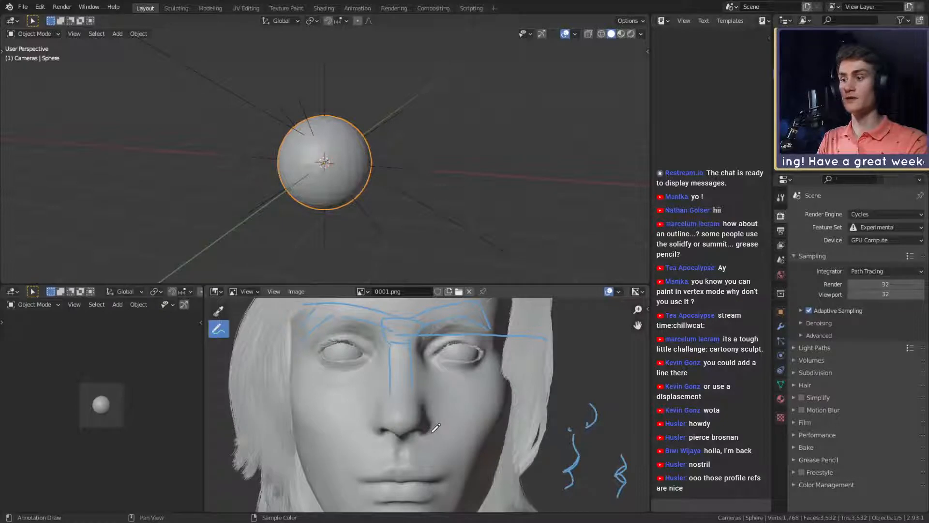
{"action": "left_click_drag", "start_coordinate": [430, 431], "coordinate": [432, 422]}
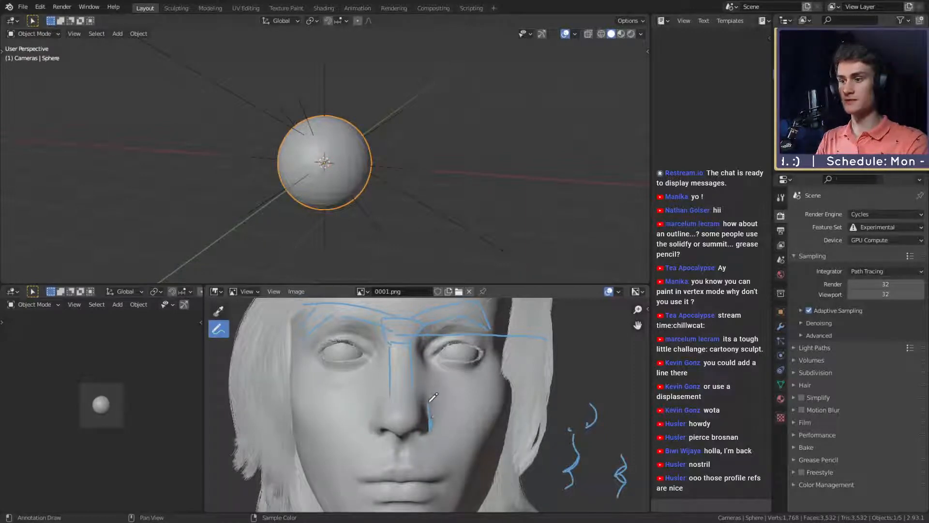
{"action": "mouse_move", "coordinate": [434, 417]}
{"action": "left_mouse_down"}
{"action": "mouse_move", "coordinate": [433, 343]}
{"action": "mouse_move", "coordinate": [434, 352]}
{"action": "left_mouse_up"}
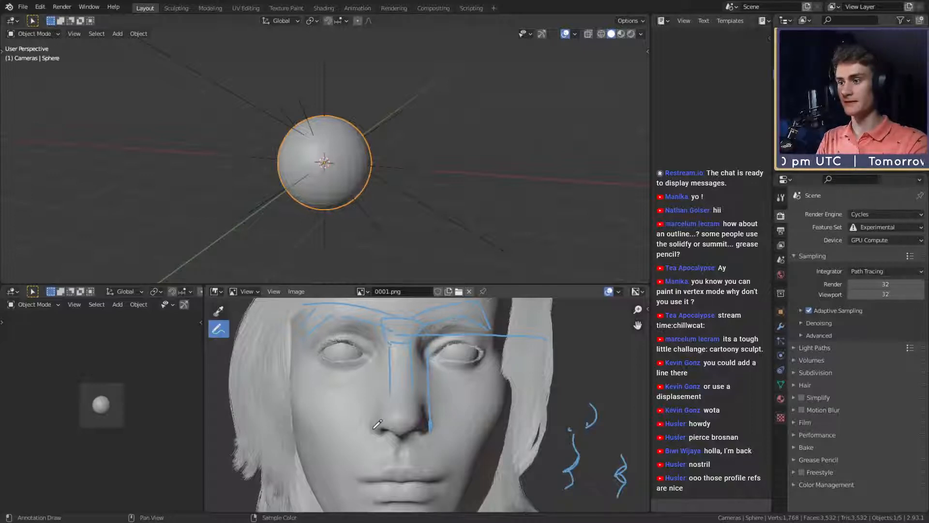
{"action": "left_click_drag", "start_coordinate": [371, 430], "coordinate": [371, 381]}
{"action": "left_click_drag", "start_coordinate": [372, 428], "coordinate": [370, 349]}
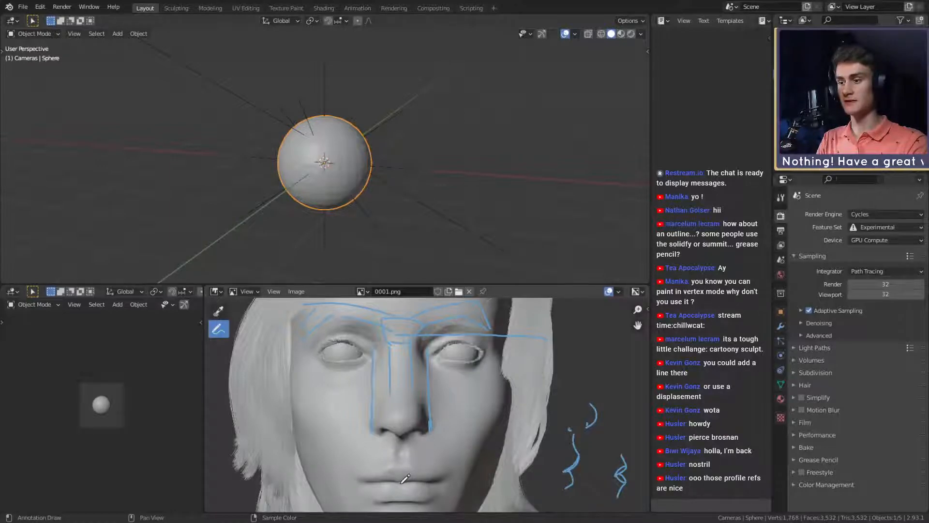
- Draw a diagonal guide from the lip centre past the nostril and outer eye corner to the brow's end, and mark the brow
{"action": "left_click_drag", "start_coordinate": [401, 482], "coordinate": [432, 425]}
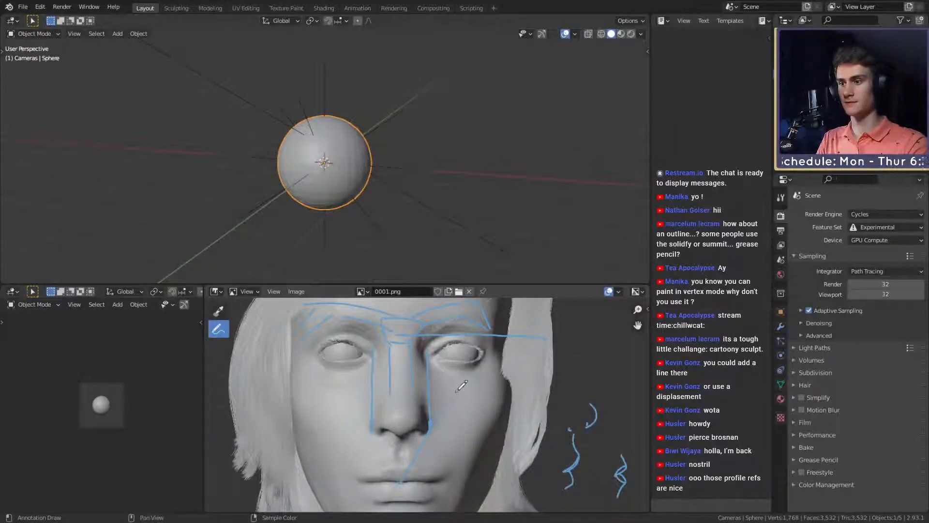
{"action": "left_click_drag", "start_coordinate": [462, 386], "coordinate": [497, 331]}
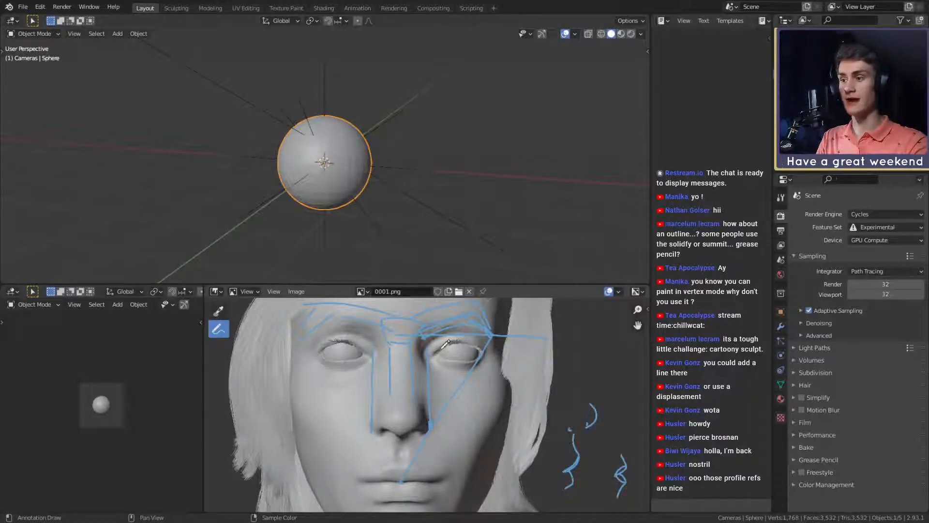
- Sketch an almond-shaped eye outline with a tear duct at its inner corner in the empty area beside the head
{"action": "middle_click_drag", "start_coordinate": [535, 415], "coordinate": [331, 433]}
{"action": "scroll", "coordinate": [351, 419], "scroll_direction": "up", "scroll_amount": 3}
{"action": "middle_click_drag", "start_coordinate": [365, 405], "coordinate": [428, 406]}
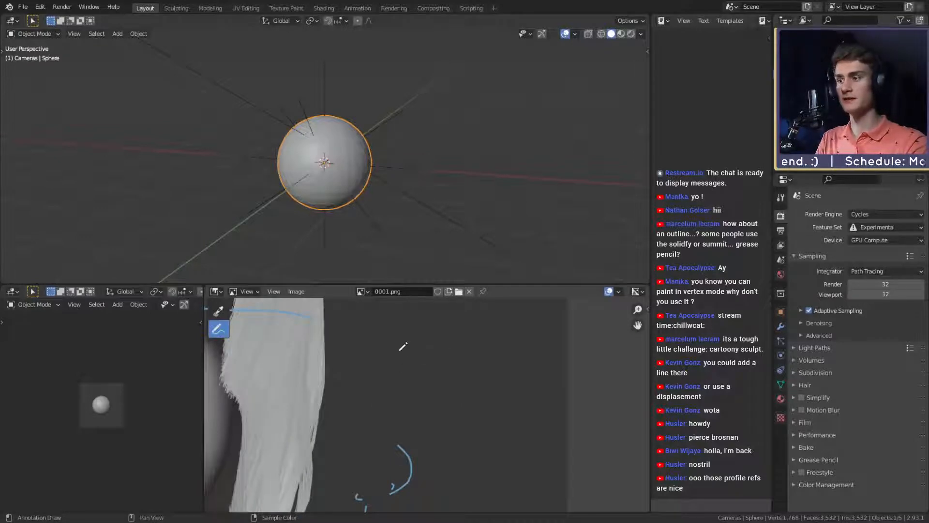
{"action": "mouse_move", "coordinate": [387, 358]}
{"action": "left_mouse_down"}
{"action": "mouse_move", "coordinate": [436, 342]}
{"action": "mouse_move", "coordinate": [471, 354]}
{"action": "left_mouse_up"}
{"action": "key", "text": "ctrl+z"}
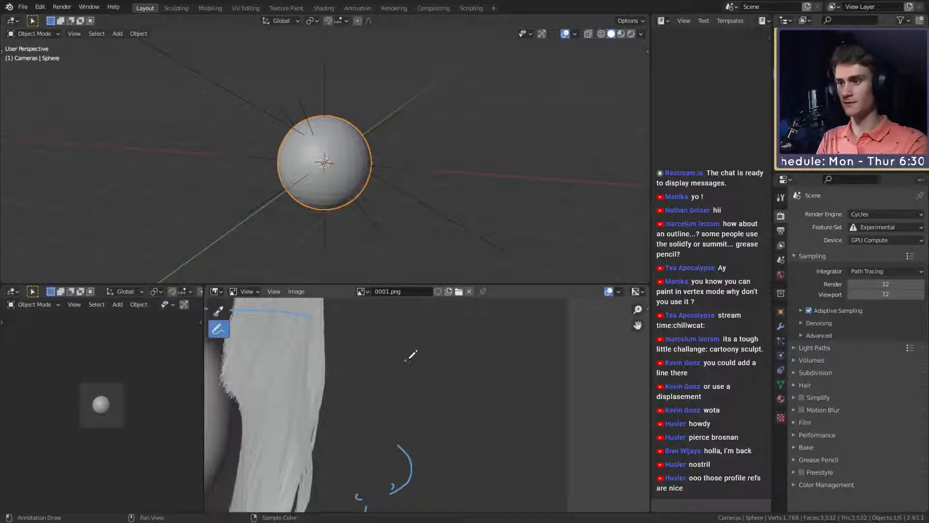
{"action": "left_click_drag", "start_coordinate": [405, 360], "coordinate": [486, 366]}
{"action": "mouse_move", "coordinate": [406, 361]}
{"action": "left_mouse_down"}
{"action": "mouse_move", "coordinate": [443, 374]}
{"action": "mouse_move", "coordinate": [486, 367]}
{"action": "left_mouse_up"}
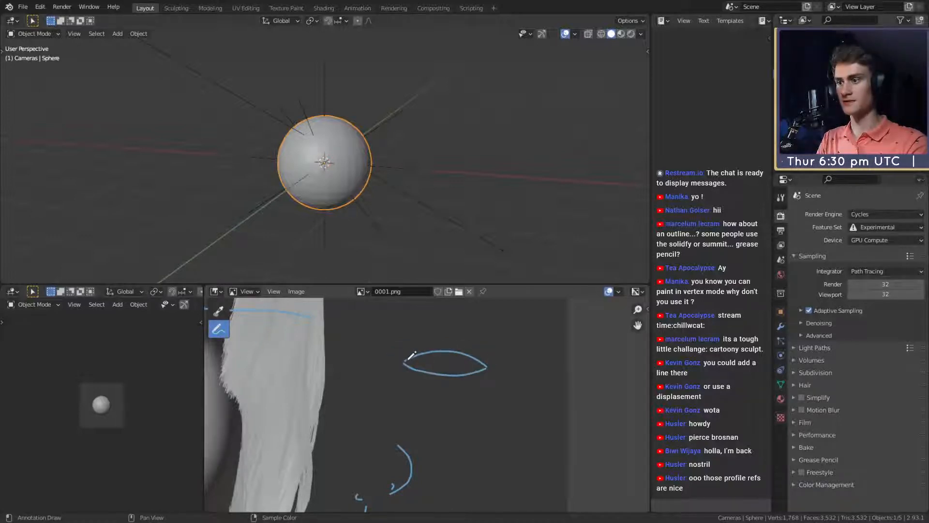
{"action": "mouse_move", "coordinate": [409, 359]}
{"action": "left_mouse_down"}
{"action": "mouse_move", "coordinate": [396, 366]}
{"action": "mouse_move", "coordinate": [409, 368]}
{"action": "left_mouse_up"}
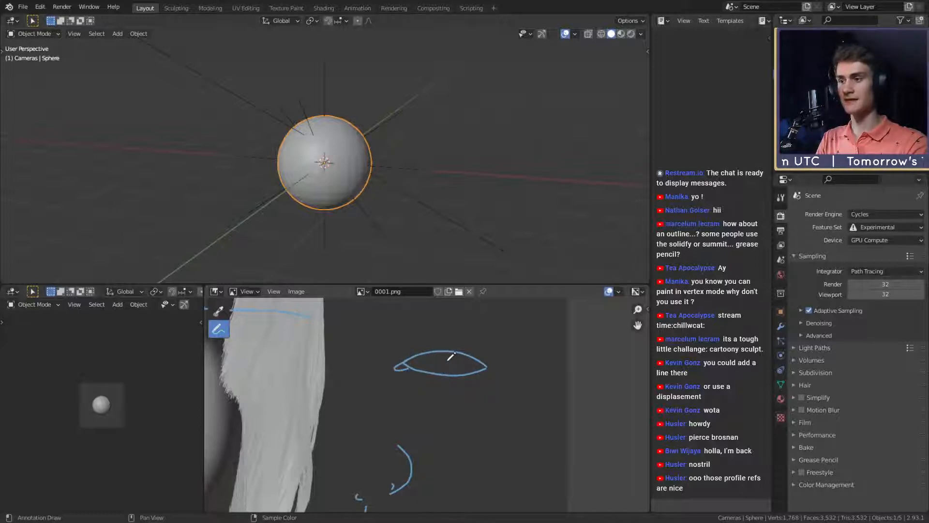
- Draw the two curved sides of the iris between the upper and lower lids of the sketched eye
{"action": "scroll", "coordinate": [456, 364], "scroll_direction": "down", "scroll_amount": 3}
{"action": "scroll", "coordinate": [455, 360], "scroll_direction": "up", "scroll_amount": 4}
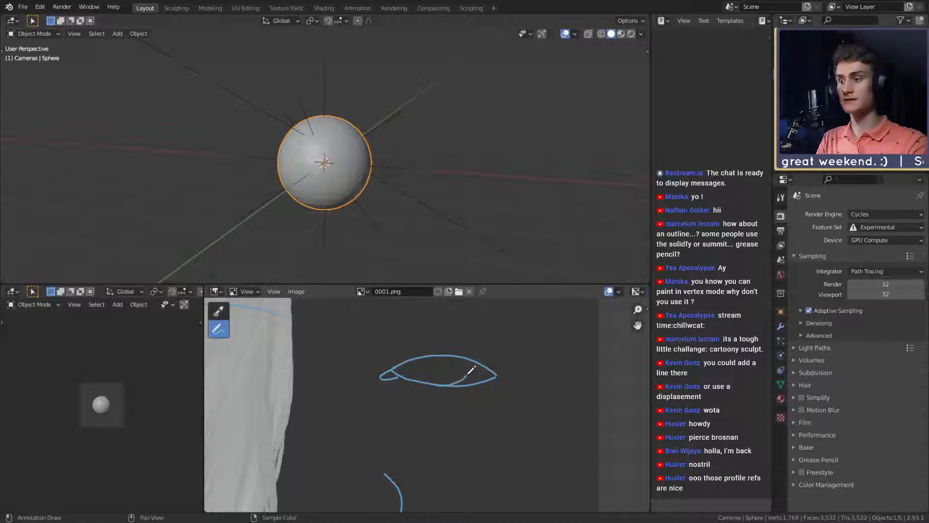
{"action": "left_click_drag", "start_coordinate": [468, 374], "coordinate": [471, 358]}
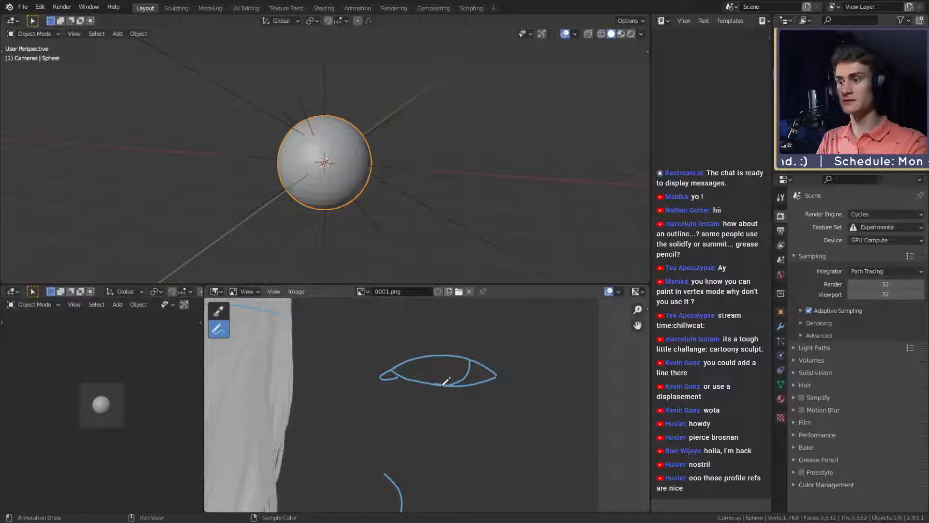
{"action": "left_click_drag", "start_coordinate": [427, 385], "coordinate": [420, 358]}
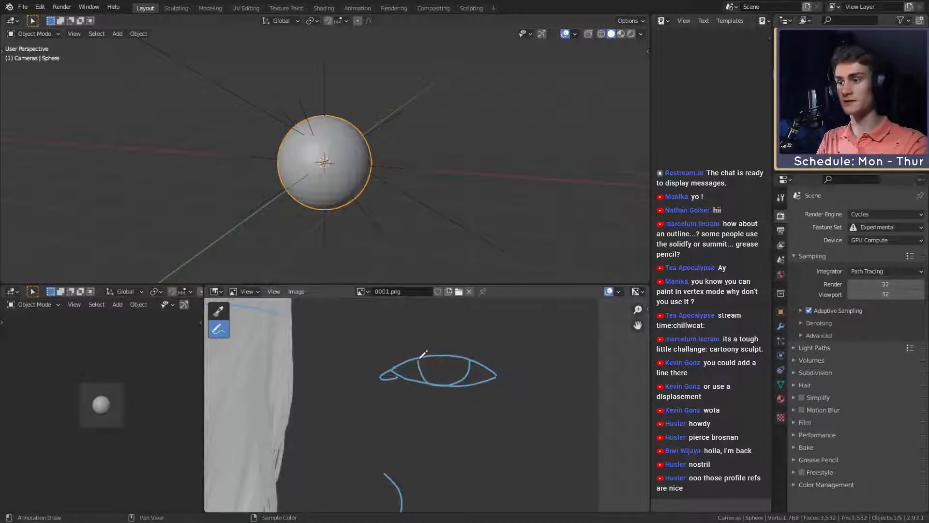
- Redraw the curved iris sides between the lids of the sketched eye and draw a round pupil inside the iris
{"action": "key", "text": "ctrl+z"}
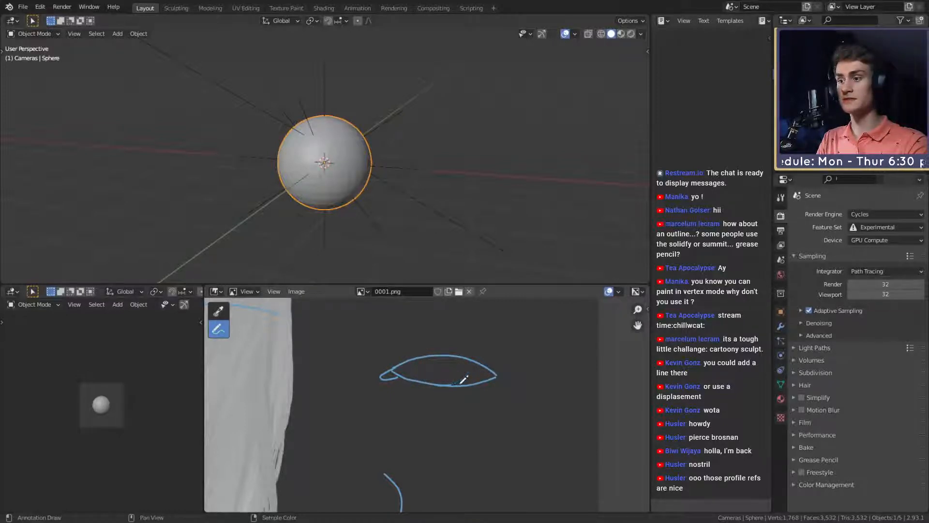
{"action": "left_click_drag", "start_coordinate": [467, 369], "coordinate": [468, 356]}
{"action": "mouse_move", "coordinate": [427, 385]}
{"action": "left_mouse_down"}
{"action": "mouse_move", "coordinate": [420, 357]}
{"action": "mouse_move", "coordinate": [451, 370]}
{"action": "mouse_move", "coordinate": [445, 354]}
{"action": "left_mouse_up"}
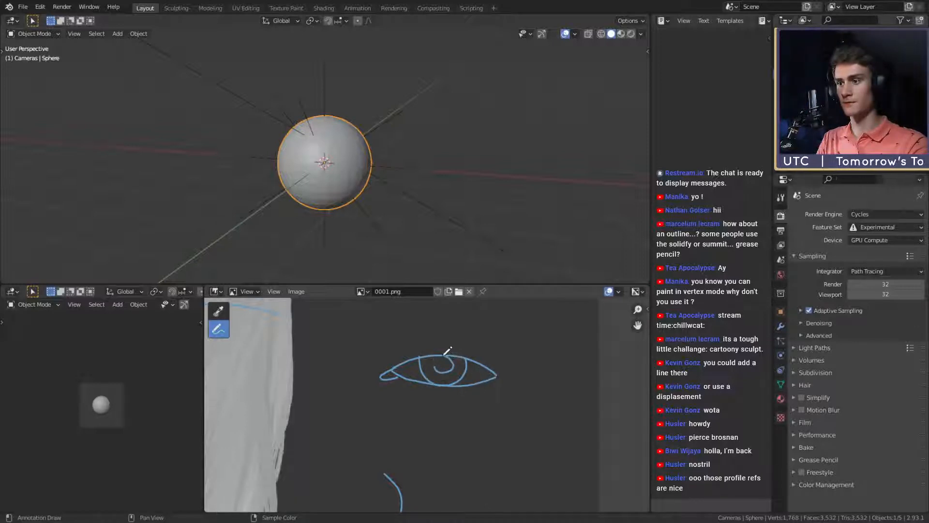
{"action": "scroll", "coordinate": [435, 407], "scroll_direction": "down", "scroll_amount": 8}
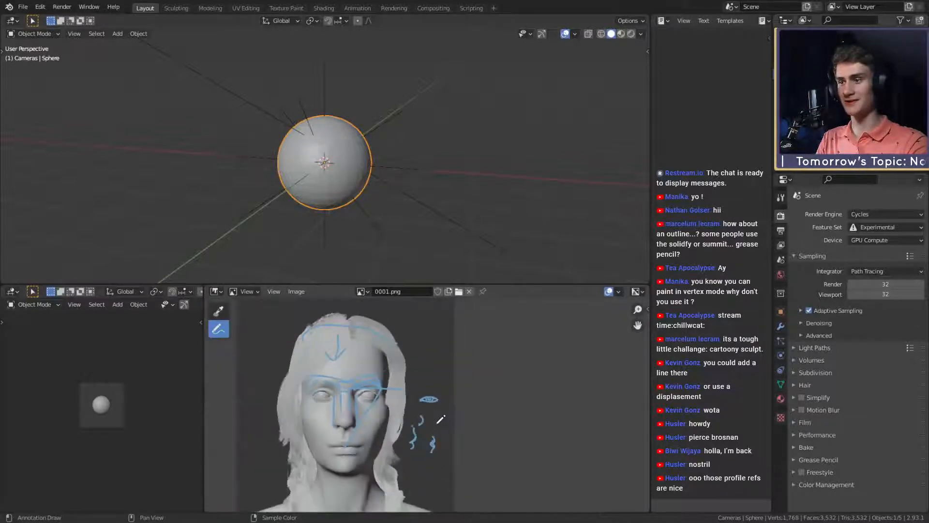
{"action": "scroll", "coordinate": [440, 418], "scroll_direction": "up", "scroll_amount": 5}
{"action": "mouse_move", "coordinate": [213, 368]}
{"action": "middle_mouse_down"}
{"action": "mouse_move", "coordinate": [432, 382]}
{"action": "mouse_move", "coordinate": [351, 350]}
{"action": "mouse_move", "coordinate": [450, 356]}
{"action": "mouse_move", "coordinate": [443, 417]}
{"action": "middle_mouse_up"}
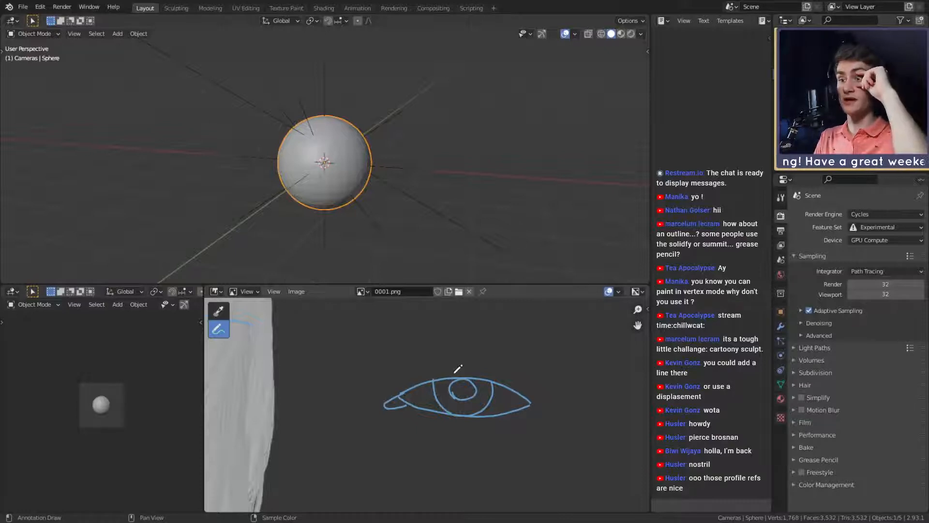
- Sketch a side-view eyeball above the eye as a circle with a bulging cornea, and add eyelid curves above and below it
{"action": "scroll", "coordinate": [449, 364], "scroll_direction": "down", "scroll_amount": 3}
{"action": "middle_click_drag", "start_coordinate": [499, 373], "coordinate": [458, 407]}
{"action": "scroll", "coordinate": [449, 380], "scroll_direction": "up", "scroll_amount": 2}
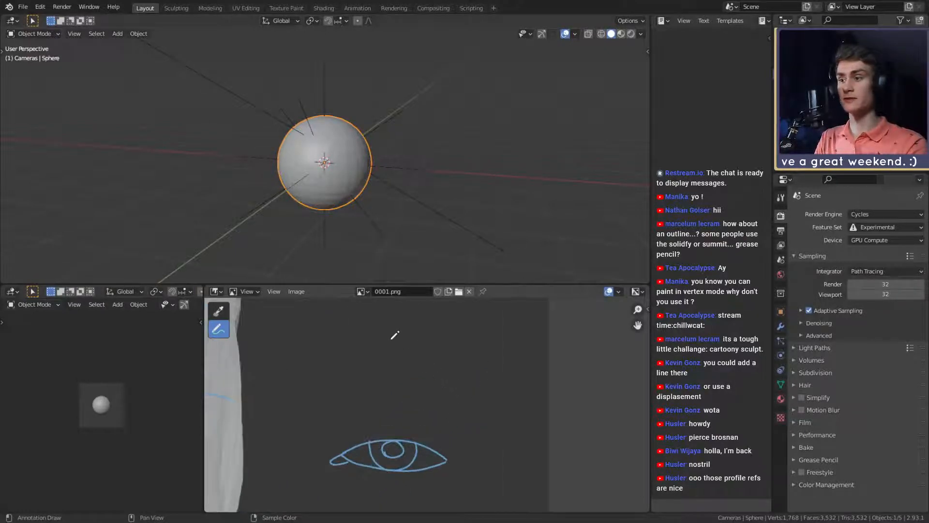
{"action": "mouse_move", "coordinate": [430, 331]}
{"action": "left_mouse_down"}
{"action": "mouse_move", "coordinate": [359, 364]}
{"action": "mouse_move", "coordinate": [437, 347]}
{"action": "mouse_move", "coordinate": [430, 330]}
{"action": "mouse_move", "coordinate": [462, 392]}
{"action": "mouse_move", "coordinate": [459, 335]}
{"action": "left_mouse_up"}
{"action": "key", "text": "ctrl+z"}
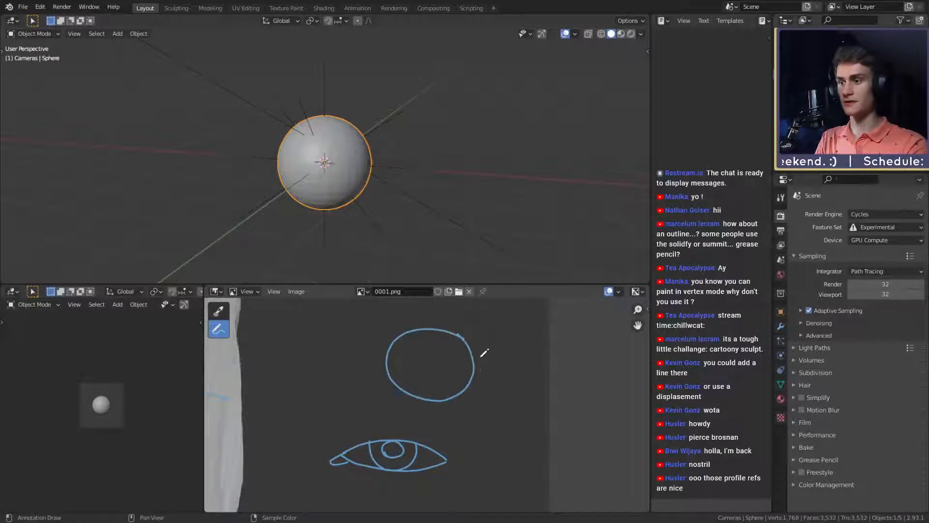
{"action": "mouse_move", "coordinate": [476, 379]}
{"action": "left_mouse_down"}
{"action": "mouse_move", "coordinate": [483, 369]}
{"action": "mouse_move", "coordinate": [470, 335]}
{"action": "left_mouse_up"}
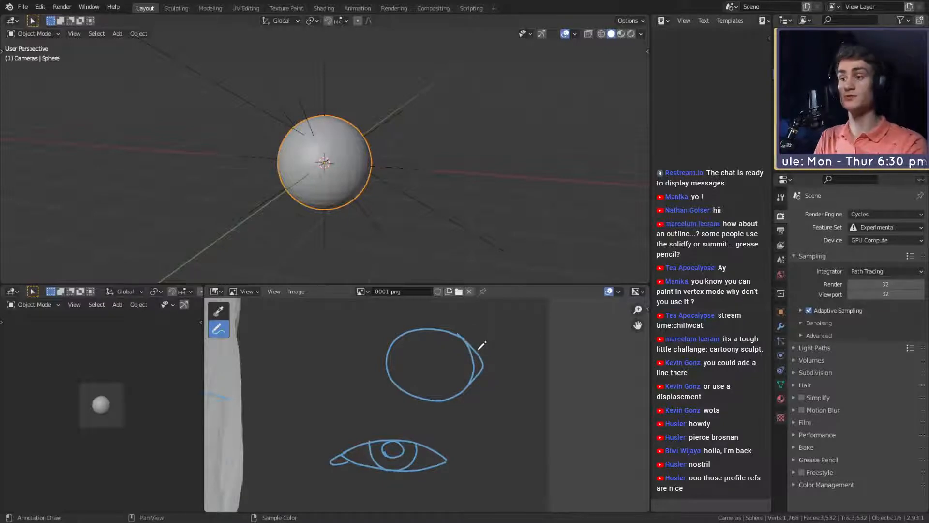
{"action": "mouse_move", "coordinate": [470, 345]}
{"action": "left_mouse_down"}
{"action": "mouse_move", "coordinate": [480, 352]}
{"action": "mouse_move", "coordinate": [474, 334]}
{"action": "mouse_move", "coordinate": [480, 347]}
{"action": "mouse_move", "coordinate": [458, 402]}
{"action": "left_mouse_up"}
{"action": "middle_click_drag", "start_coordinate": [397, 458], "coordinate": [425, 431]}
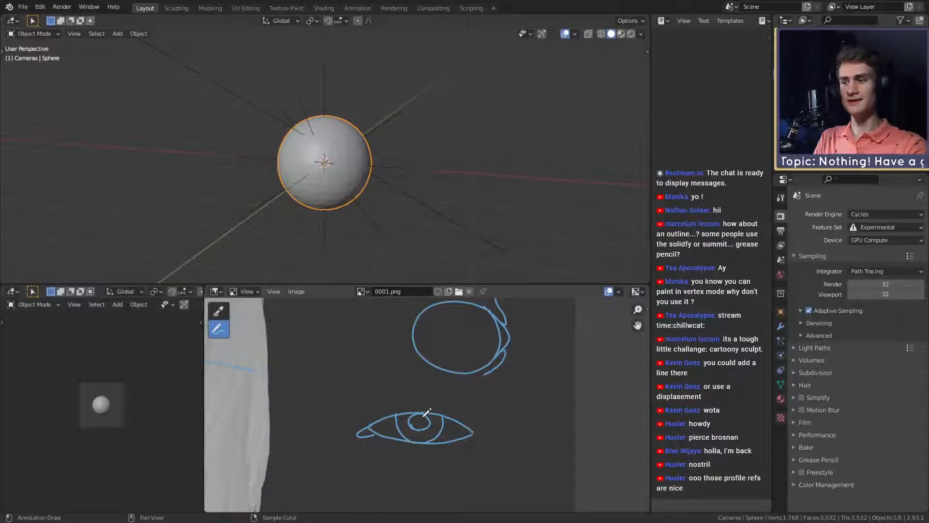
{"action": "scroll", "coordinate": [436, 410], "scroll_direction": "down", "scroll_amount": 6}
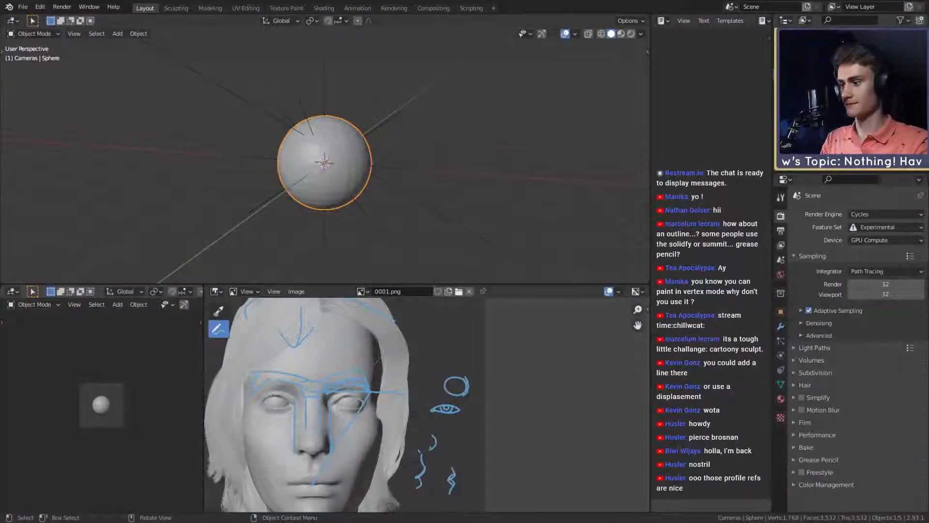
{"action": "scroll", "coordinate": [479, 400], "scroll_direction": "down", "scroll_amount": 3}
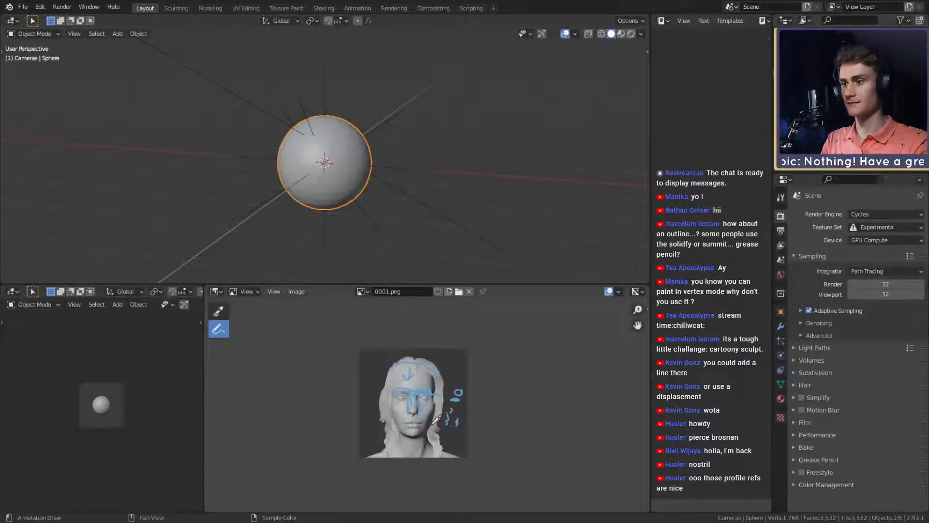
{"action": "scroll", "coordinate": [422, 402], "scroll_direction": "up", "scroll_amount": 3}
{"action": "scroll", "coordinate": [421, 402], "scroll_direction": "down", "scroll_amount": 3}
{"action": "scroll", "coordinate": [450, 411], "scroll_direction": "up", "scroll_amount": 2}
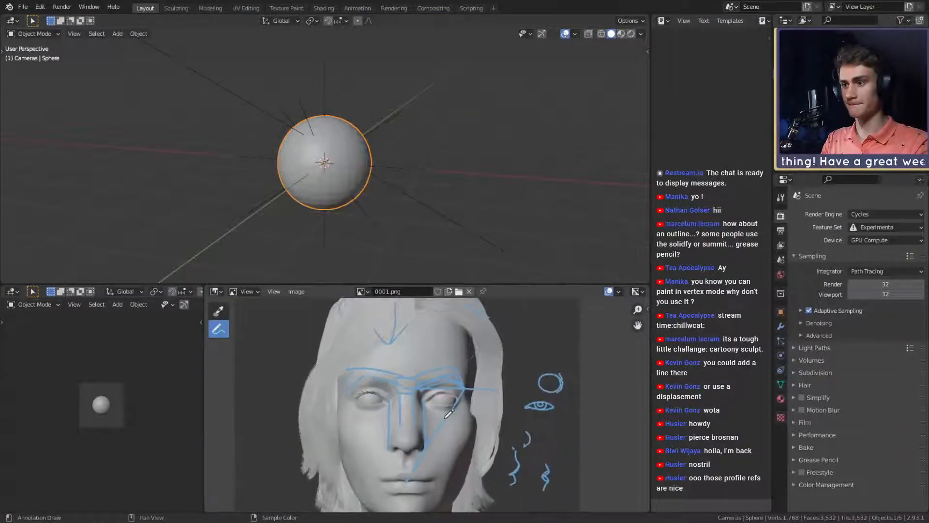
{"action": "scroll", "coordinate": [456, 424], "scroll_direction": "down", "scroll_amount": 2}
{"action": "scroll", "coordinate": [456, 424], "scroll_direction": "up", "scroll_amount": 3}
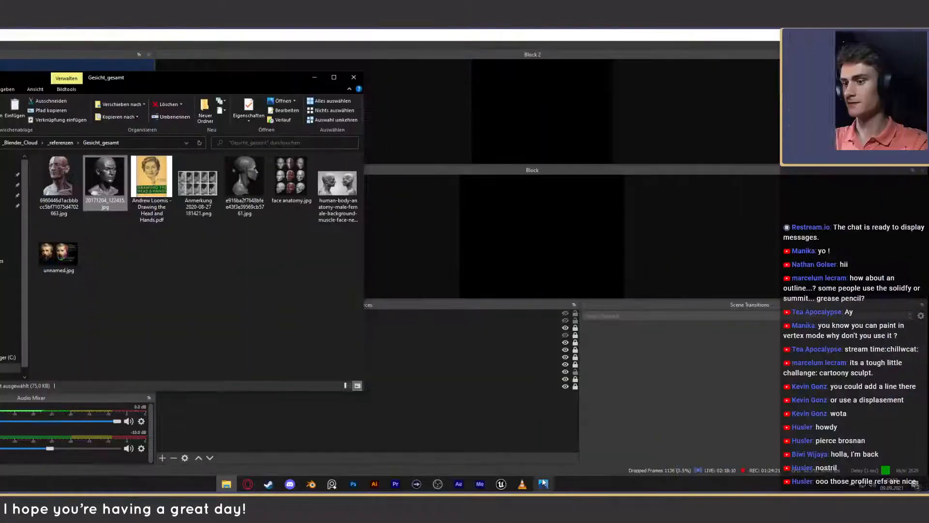
- Examine the female profile comparison sheet and the planar female head picture from the Gesicht_gesamt reference folder
{"action": "left_click", "coordinate": [543, 483]}
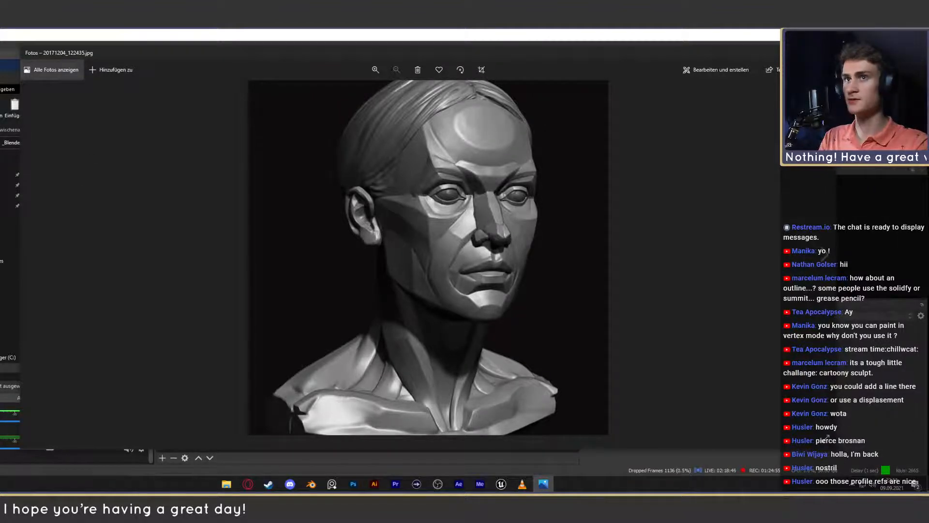
{"action": "left_click", "coordinate": [827, 53]}
{"action": "double_click", "coordinate": [200, 189]}
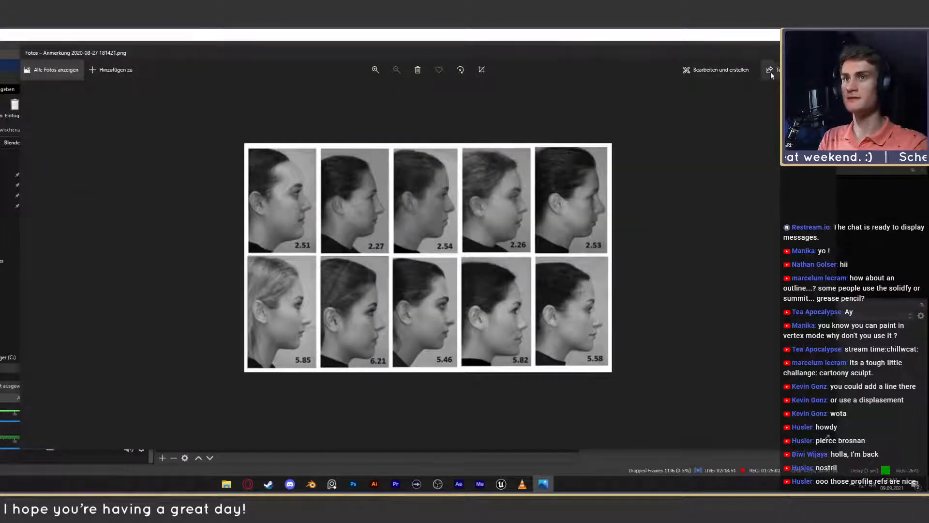
{"action": "left_click", "coordinate": [376, 70]}
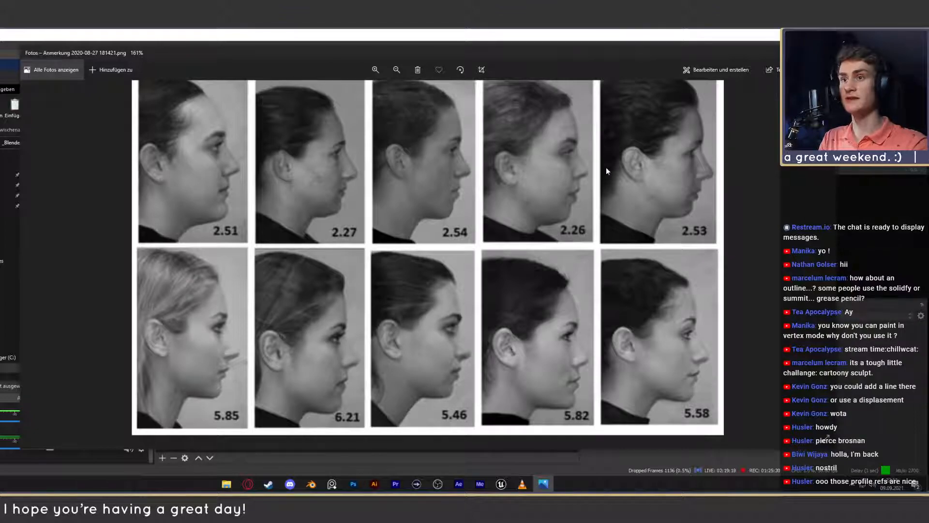
{"action": "key", "text": "alt+F4"}
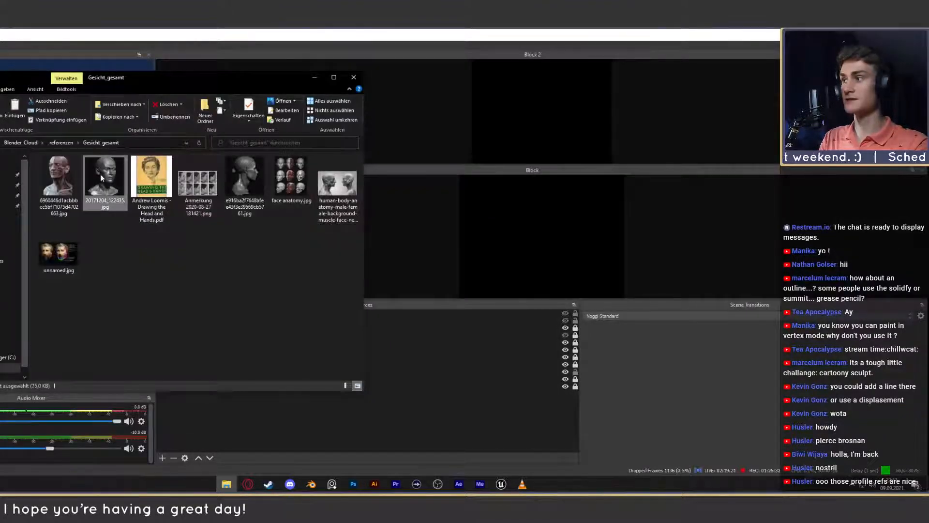
{"action": "double_click", "coordinate": [100, 173]}
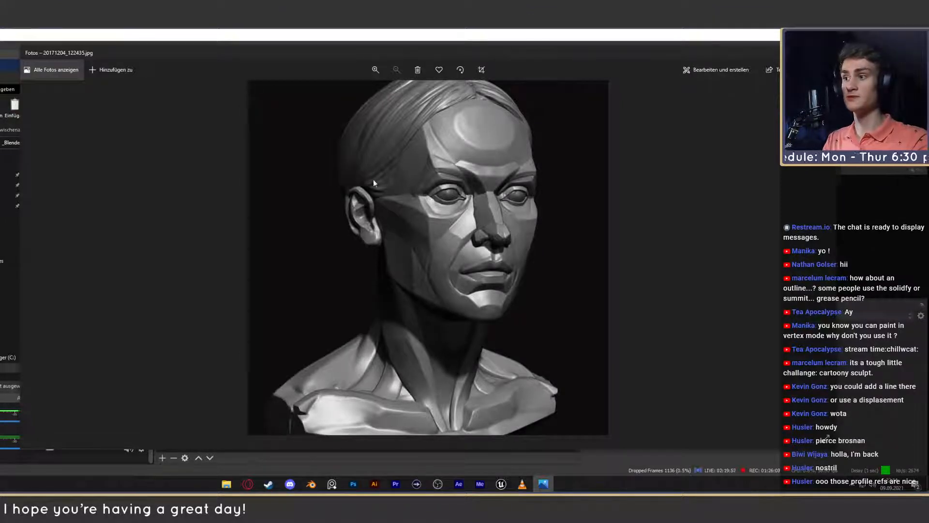
{"action": "left_click", "coordinate": [826, 53]}
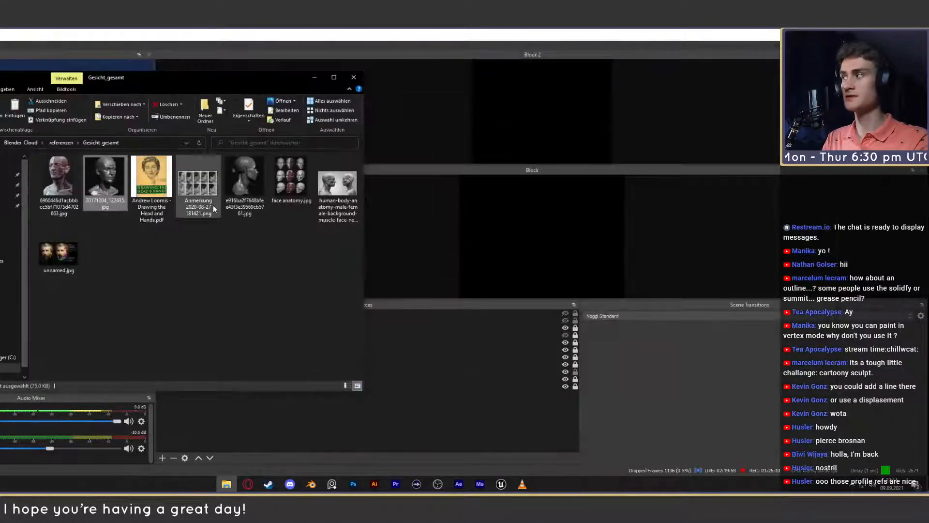
- Switch to Discord and look through the tutorials channel for the planar head and facial anatomy reference images
{"action": "left_click", "coordinate": [296, 486]}
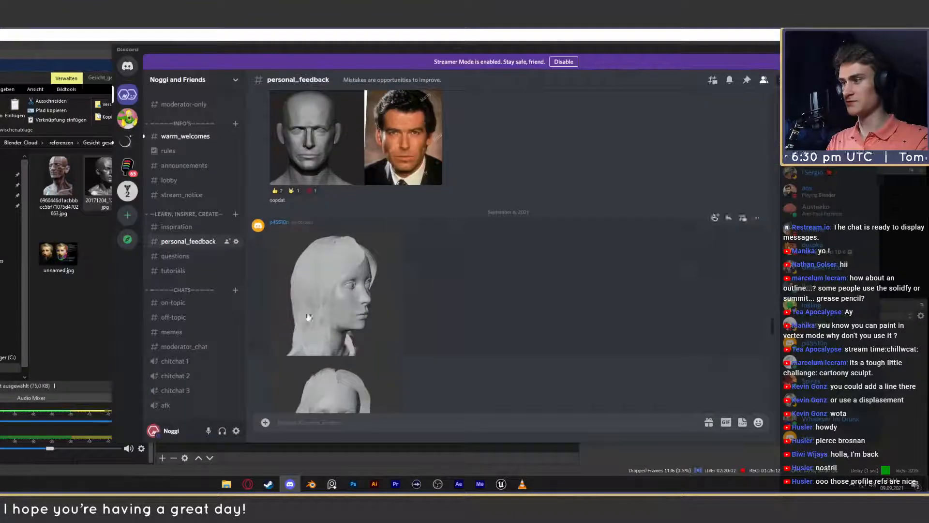
{"action": "left_click", "coordinate": [173, 271]}
{"action": "scroll", "coordinate": [542, 292], "scroll_direction": "up", "scroll_amount": 10}
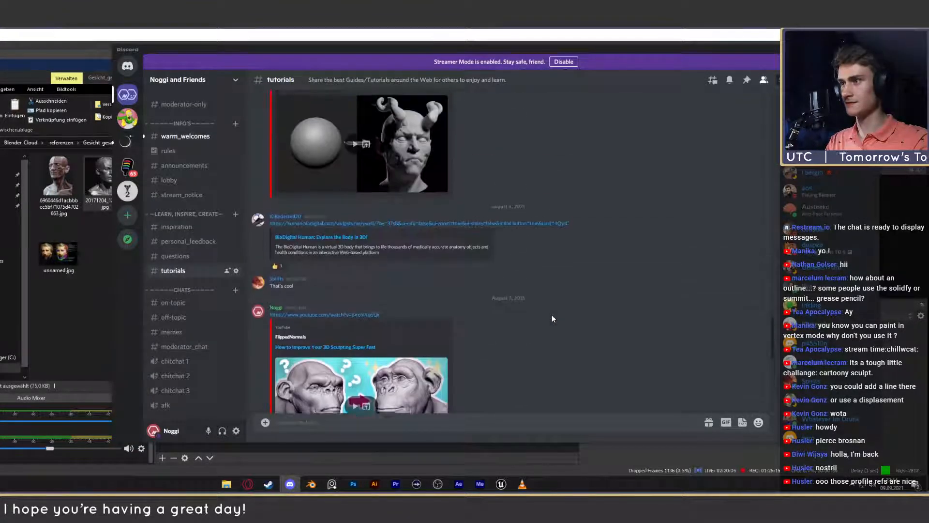
{"action": "scroll", "coordinate": [552, 319], "scroll_direction": "up", "scroll_amount": 15}
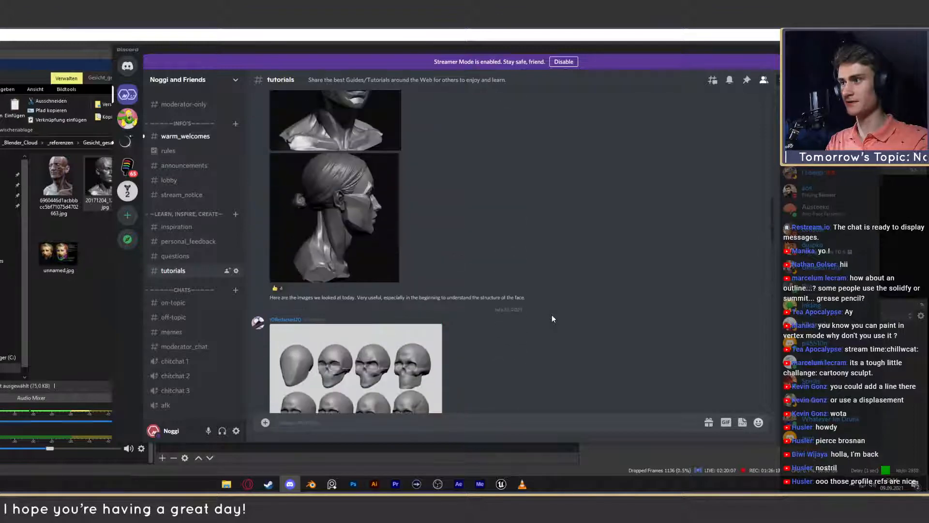
{"action": "scroll", "coordinate": [552, 318], "scroll_direction": "up", "scroll_amount": 5}
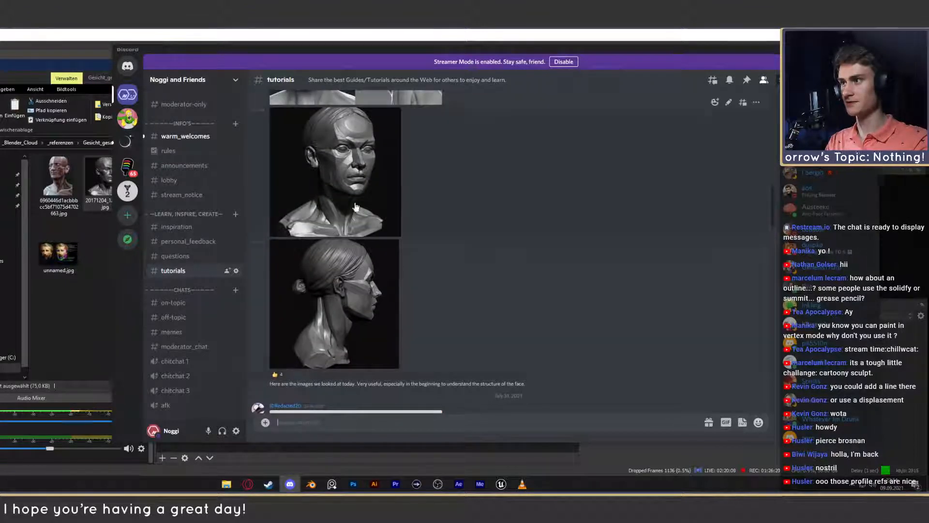
{"action": "scroll", "coordinate": [414, 257], "scroll_direction": "up", "scroll_amount": 3}
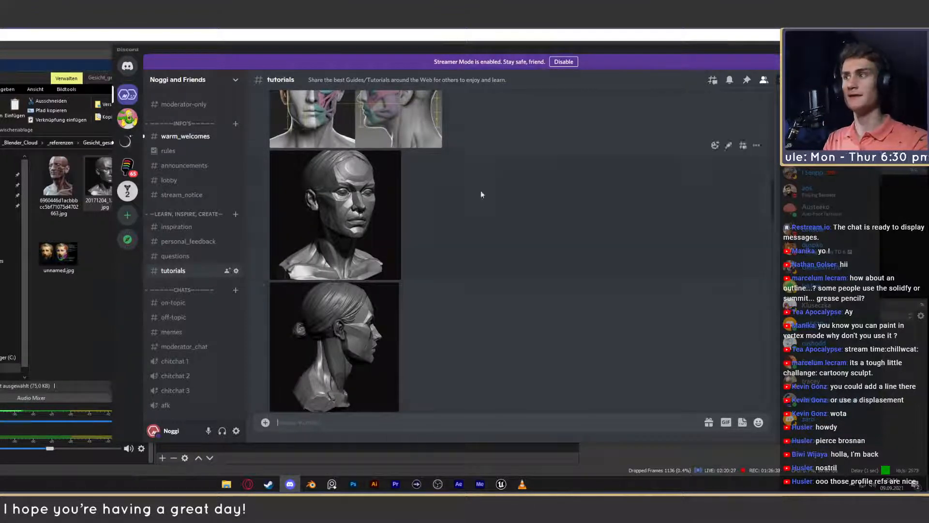
{"action": "scroll", "coordinate": [481, 191], "scroll_direction": "up", "scroll_amount": 3}
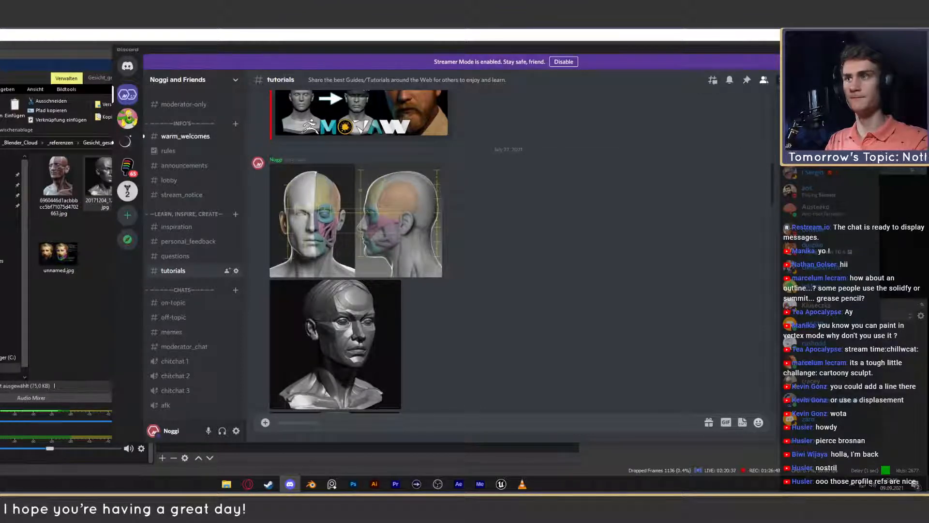
{"action": "left_click", "coordinate": [851, 49]}
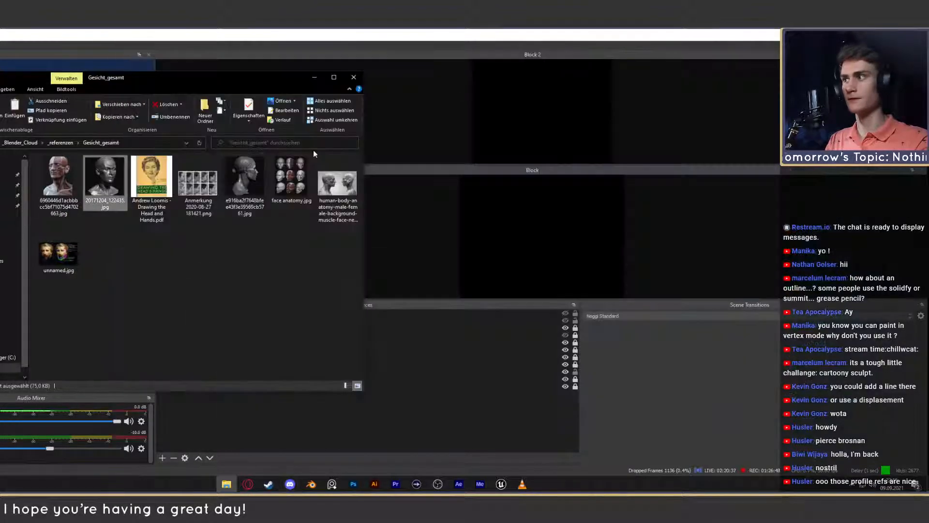
- Switch back to Blender and trace the line between the lips on the 0001.png front view
{"action": "left_click", "coordinate": [312, 483]}
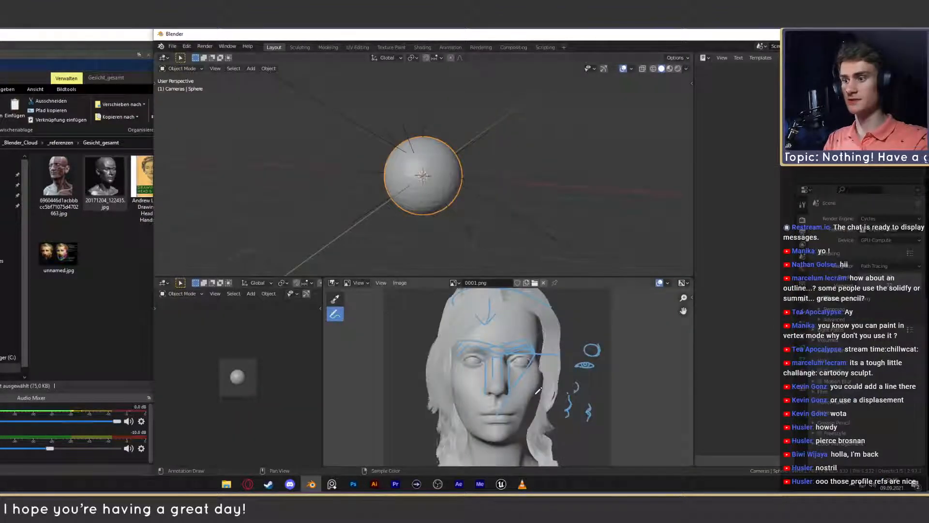
{"action": "scroll", "coordinate": [497, 385], "scroll_direction": "up", "scroll_amount": 5}
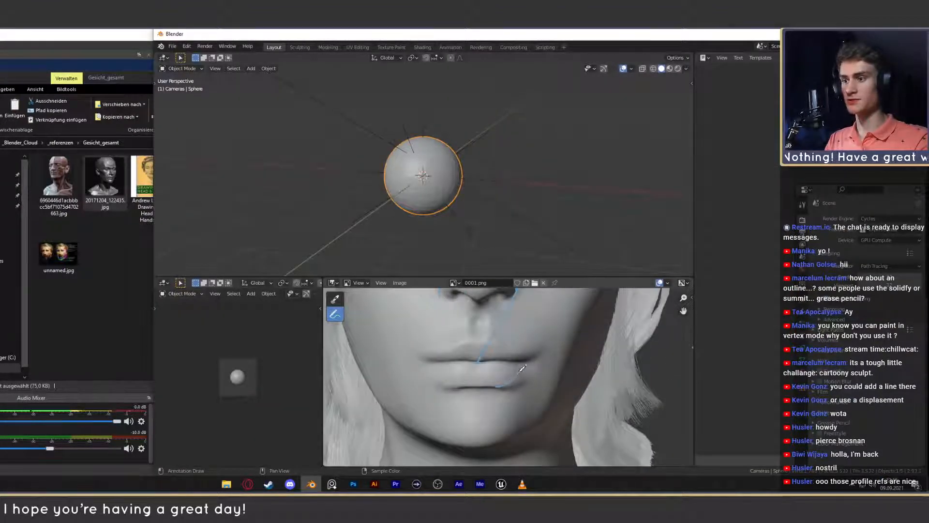
{"action": "left_click_drag", "start_coordinate": [534, 357], "coordinate": [442, 357]}
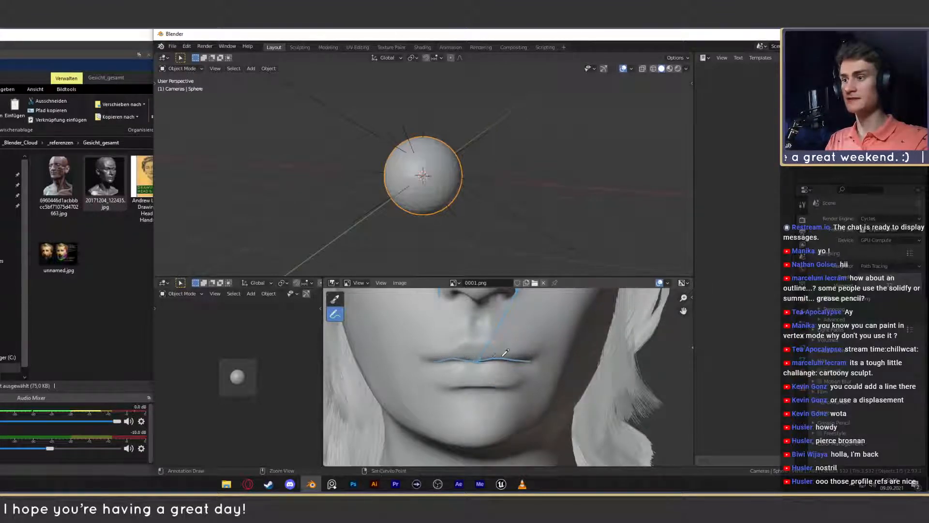
{"action": "scroll", "coordinate": [442, 357], "scroll_direction": "down", "scroll_amount": 4}
{"action": "scroll", "coordinate": [450, 373], "scroll_direction": "up", "scroll_amount": 4}
- Mark the outer wings of both nostrils at the base of the nose on the front view
{"action": "middle_click_drag", "start_coordinate": [450, 373], "coordinate": [496, 372]}
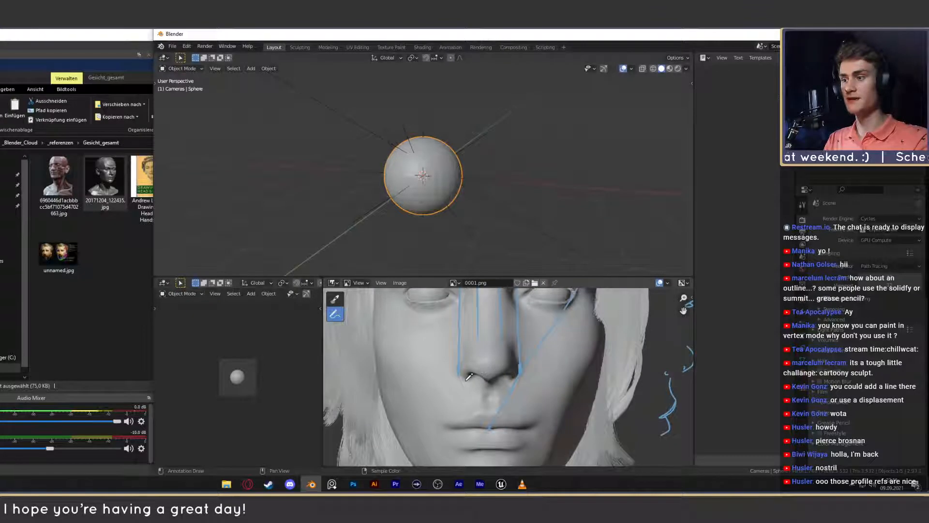
{"action": "scroll", "coordinate": [514, 377], "scroll_direction": "up", "scroll_amount": 3}
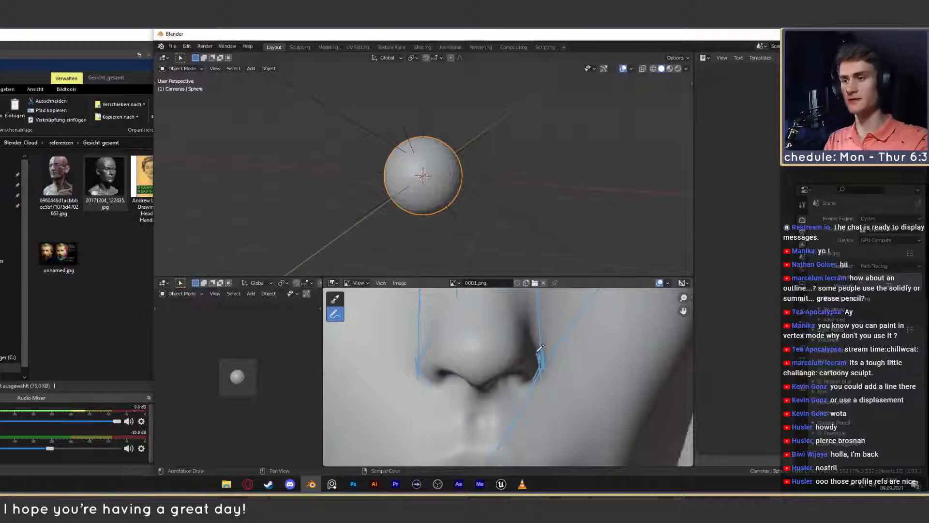
{"action": "scroll", "coordinate": [542, 363], "scroll_direction": "down", "scroll_amount": 3}
{"action": "scroll", "coordinate": [539, 368], "scroll_direction": "up", "scroll_amount": 3}
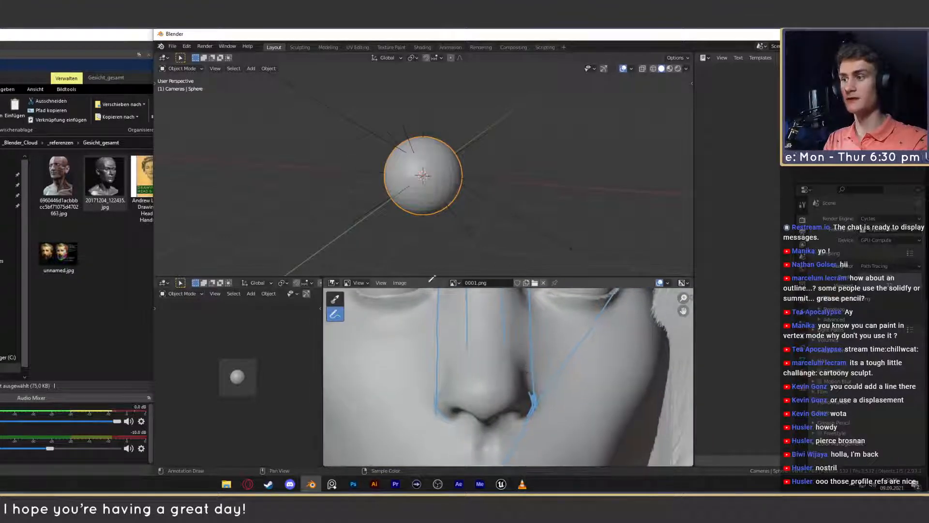
- Switch the displayed image to the 0003.png side view and outline the nostril's edge and the rounded nostril wing
{"action": "left_click", "coordinate": [454, 283]}
{"action": "left_click", "coordinate": [486, 306]}
{"action": "scroll", "coordinate": [516, 371], "scroll_direction": "down", "scroll_amount": 6}
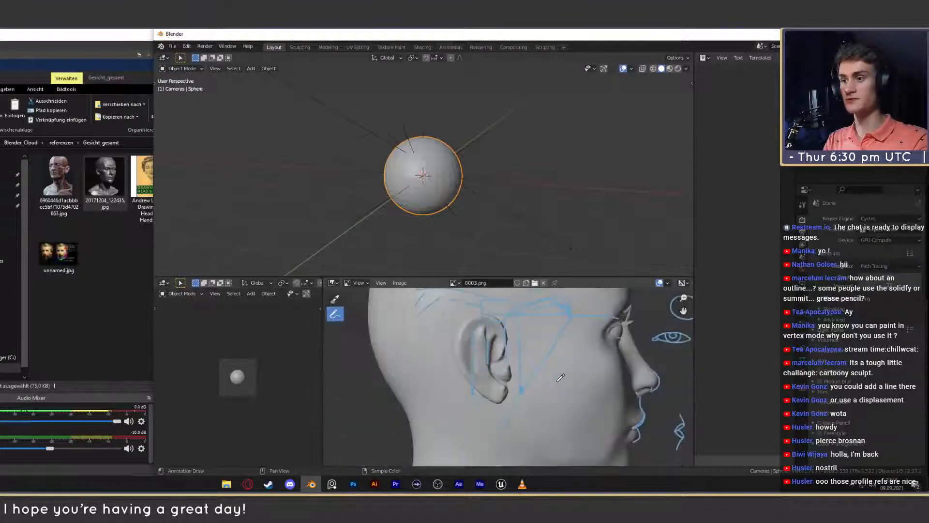
{"action": "middle_click_drag", "start_coordinate": [542, 372], "coordinate": [431, 373]}
{"action": "scroll", "coordinate": [493, 377], "scroll_direction": "up", "scroll_amount": 6}
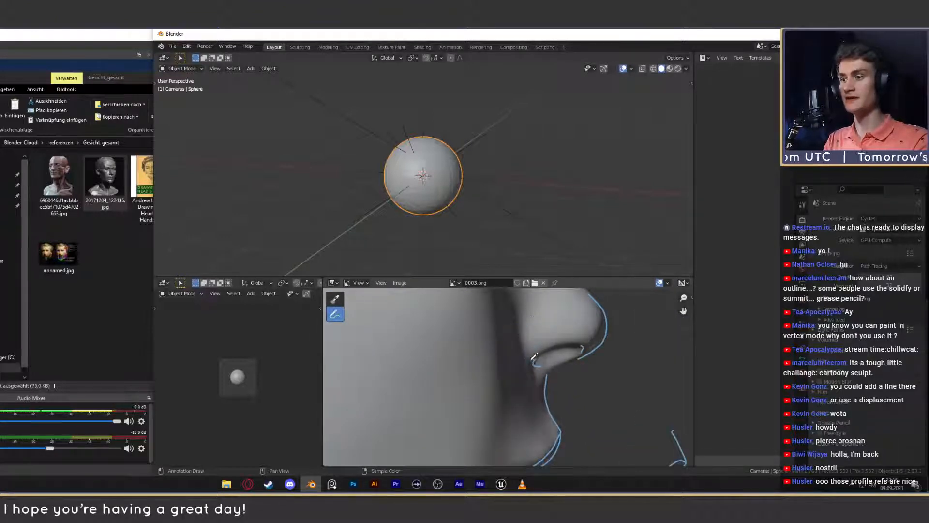
{"action": "left_click_drag", "start_coordinate": [523, 357], "coordinate": [521, 325]}
{"action": "key", "text": "ctrl+z"}
{"action": "middle_click_drag", "start_coordinate": [541, 357], "coordinate": [537, 370]}
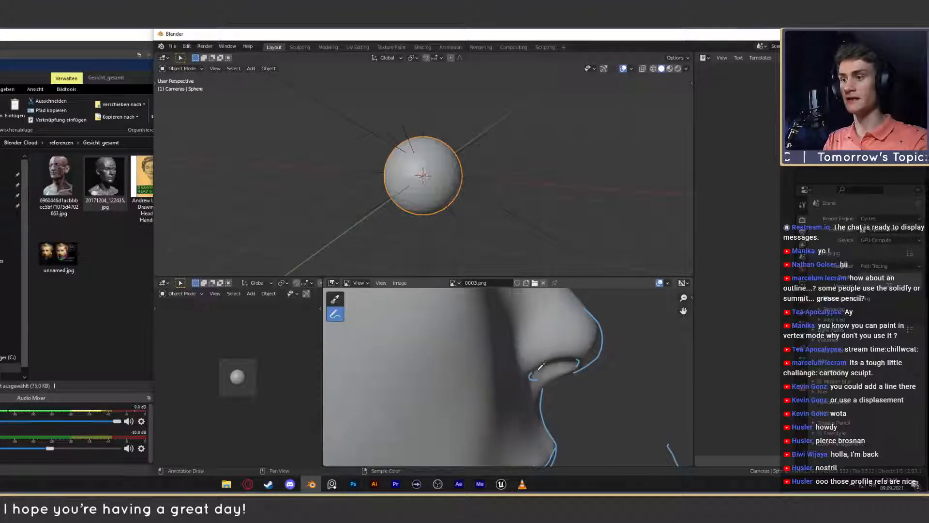
{"action": "mouse_move", "coordinate": [530, 375]}
{"action": "left_mouse_down"}
{"action": "mouse_move", "coordinate": [509, 372]}
{"action": "mouse_move", "coordinate": [521, 327]}
{"action": "left_mouse_up"}
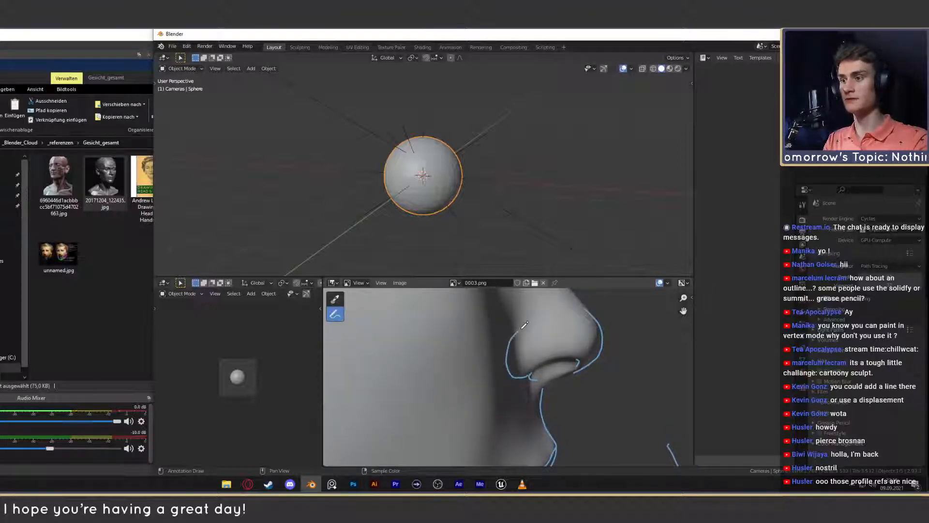
- Outline the nostril opening on the underside of the nose in the 0003.png side view and check the lip profile
{"action": "scroll", "coordinate": [530, 345], "scroll_direction": "down", "scroll_amount": 6}
{"action": "scroll", "coordinate": [518, 353], "scroll_direction": "up", "scroll_amount": 4}
{"action": "middle_click_drag", "start_coordinate": [511, 358], "coordinate": [505, 366]}
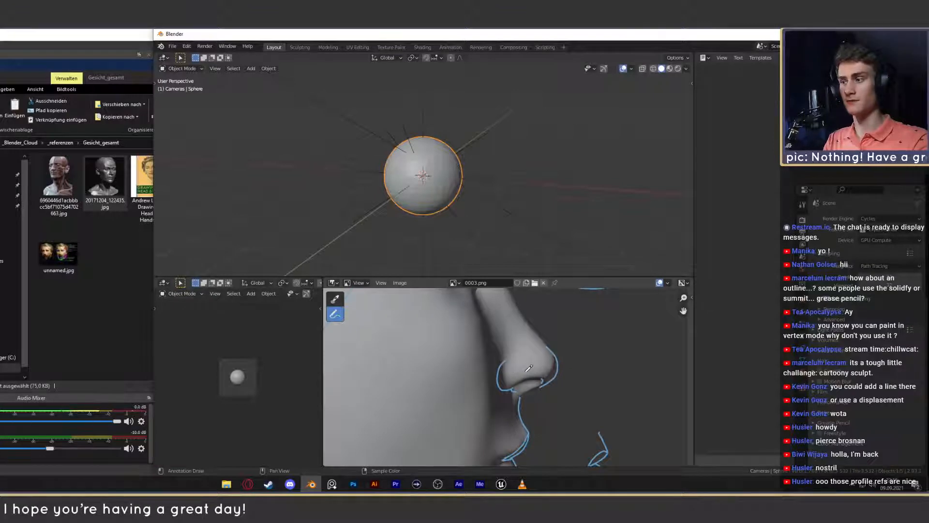
{"action": "scroll", "coordinate": [526, 369], "scroll_direction": "down", "scroll_amount": 4}
{"action": "scroll", "coordinate": [515, 375], "scroll_direction": "up", "scroll_amount": 3}
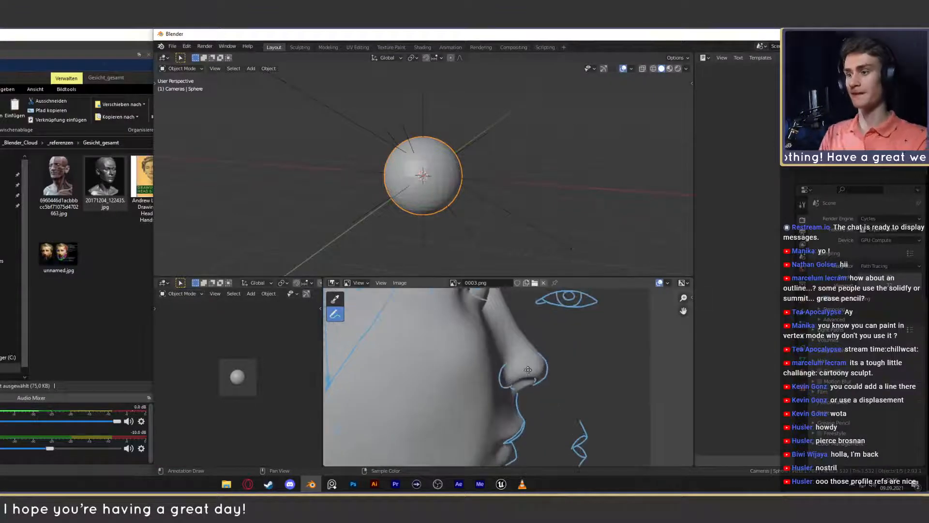
{"action": "mouse_move", "coordinate": [526, 367]}
{"action": "middle_mouse_down"}
{"action": "mouse_move", "coordinate": [534, 374]}
{"action": "mouse_move", "coordinate": [572, 358]}
{"action": "mouse_move", "coordinate": [648, 362]}
{"action": "mouse_move", "coordinate": [651, 382]}
{"action": "mouse_move", "coordinate": [539, 363]}
{"action": "middle_mouse_up"}
{"action": "scroll", "coordinate": [632, 382], "scroll_direction": "down", "scroll_amount": 1}
{"action": "scroll", "coordinate": [539, 363], "scroll_direction": "up", "scroll_amount": 4}
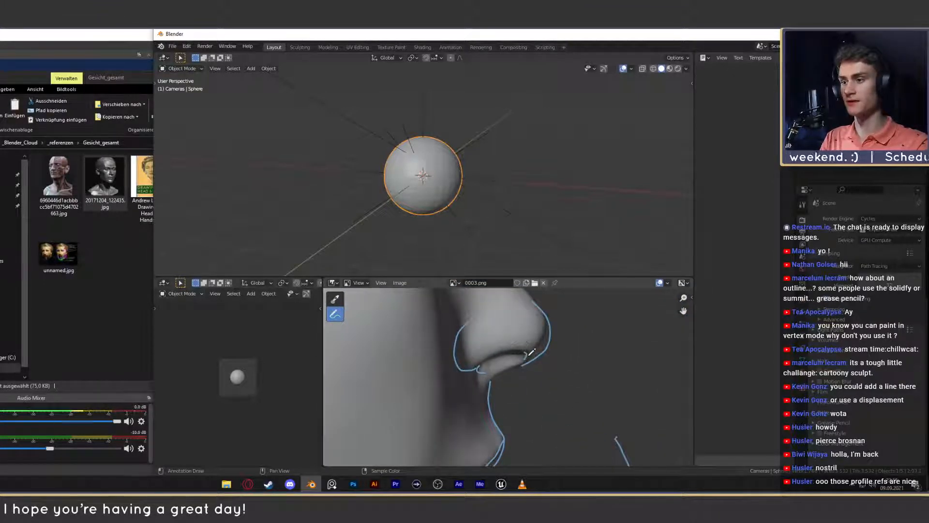
{"action": "left_click_drag", "start_coordinate": [529, 350], "coordinate": [526, 352]}
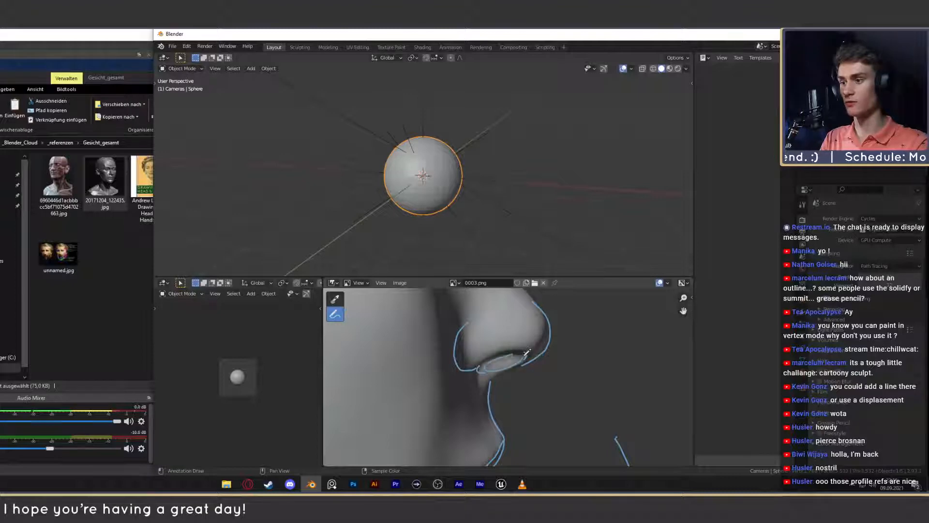
{"action": "scroll", "coordinate": [516, 390], "scroll_direction": "down", "scroll_amount": 6}
{"action": "mouse_move", "coordinate": [498, 399]}
{"action": "middle_mouse_down"}
{"action": "mouse_move", "coordinate": [516, 374]}
{"action": "mouse_move", "coordinate": [498, 366]}
{"action": "mouse_move", "coordinate": [519, 386]}
{"action": "middle_mouse_up"}
{"action": "scroll", "coordinate": [499, 368], "scroll_direction": "up", "scroll_amount": 5}
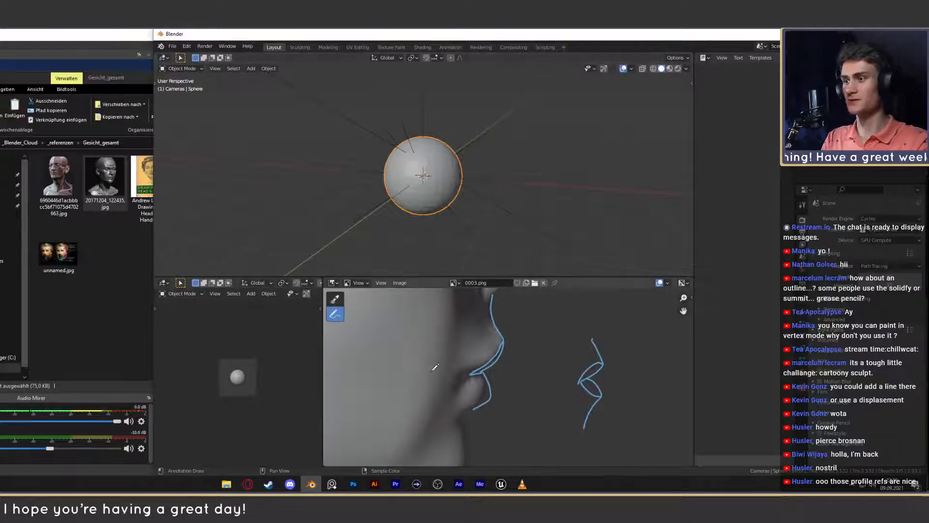
- Switch to Photoshop and close the open bond_6.psd and bond_4.psd documents
{"action": "left_click", "coordinate": [355, 482]}
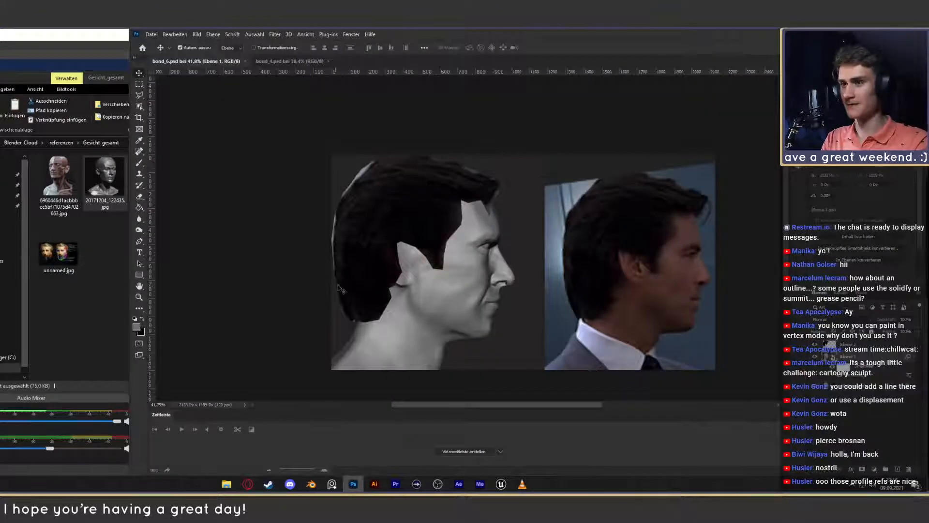
{"action": "left_click", "coordinate": [245, 62]}
{"action": "left_click", "coordinate": [223, 61]}
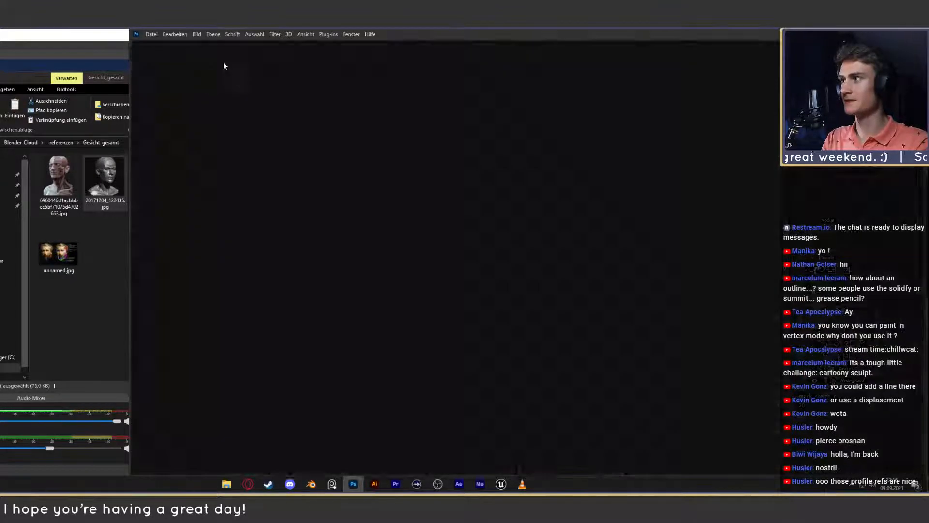
- Open 0003.png from the passion folder as a new Photoshop document and unlock its background layer
{"action": "left_click", "coordinate": [112, 152]}
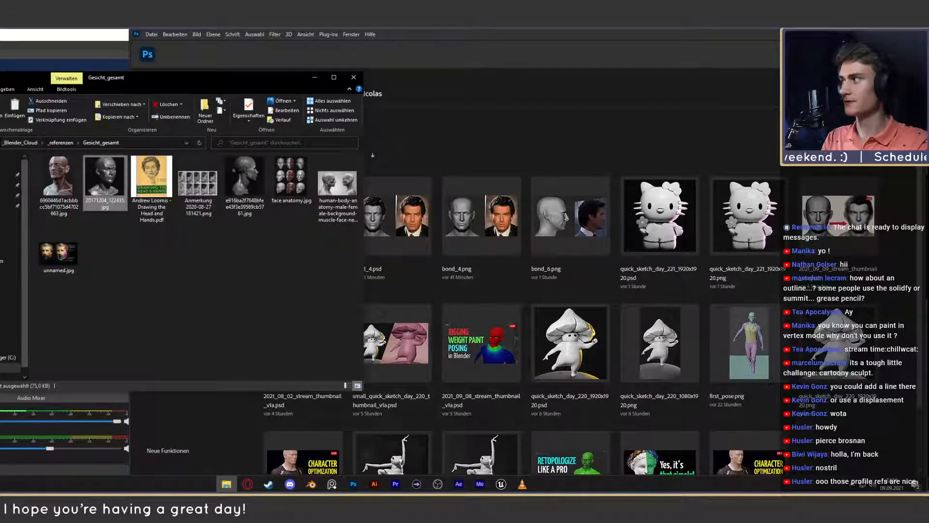
{"action": "key", "text": "alt+Left"}
{"action": "key", "text": "alt+Left"}
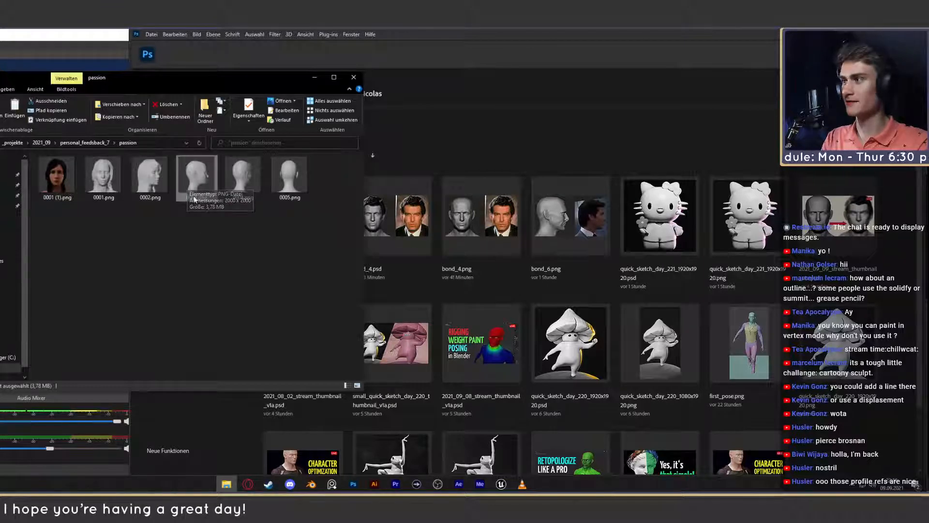
{"action": "left_click_drag", "start_coordinate": [192, 191], "coordinate": [610, 145]}
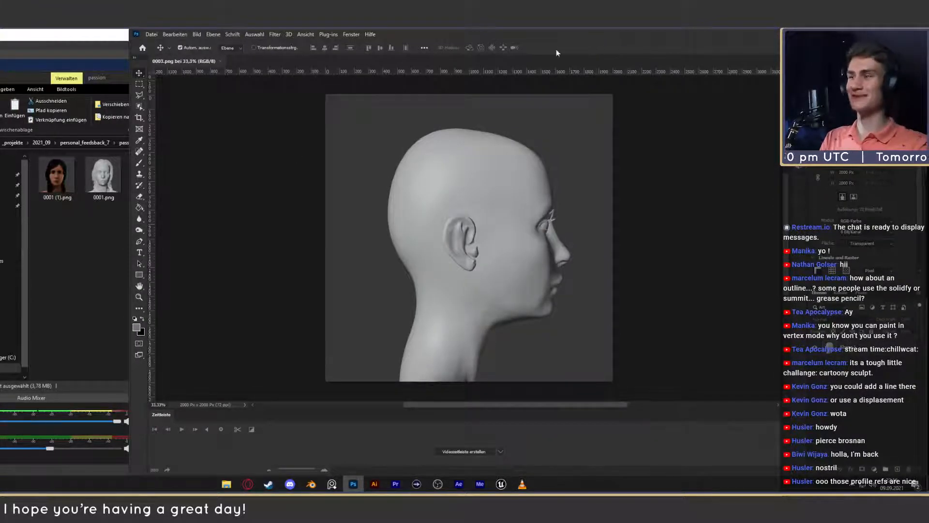
{"action": "left_click", "coordinate": [847, 352]}
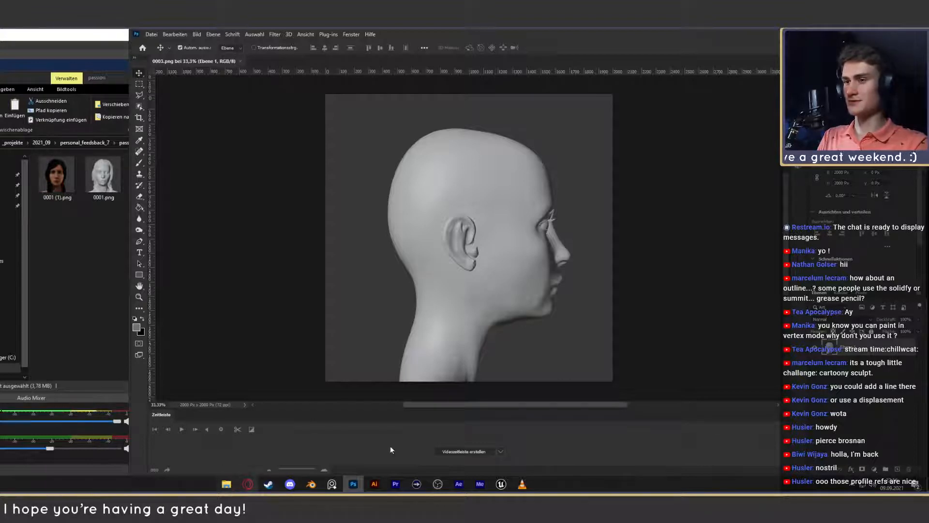
- Switch to Discord and look through the head reference images in the tutorials channel
{"action": "left_click", "coordinate": [290, 484]}
{"action": "scroll", "coordinate": [376, 323], "scroll_direction": "down", "scroll_amount": 2}
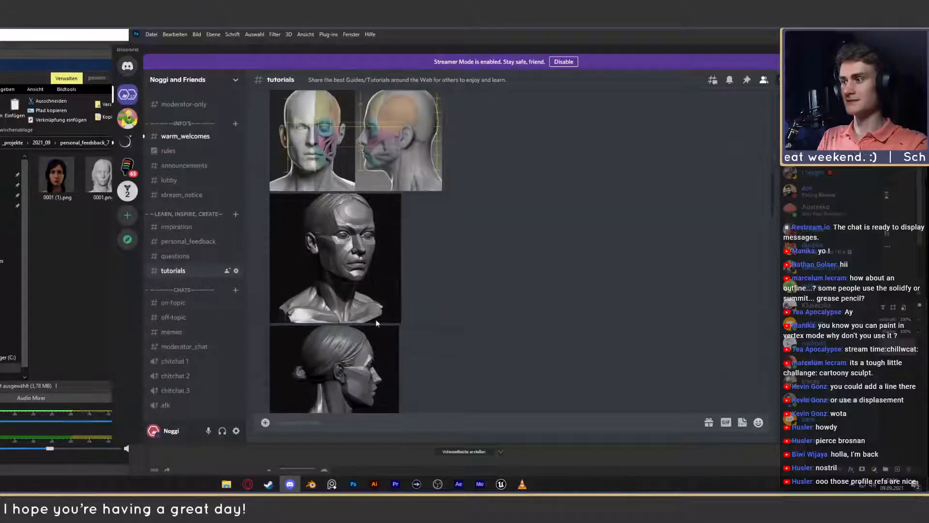
{"action": "scroll", "coordinate": [358, 344], "scroll_direction": "down", "scroll_amount": 2}
{"action": "left_click", "coordinate": [853, 50]}
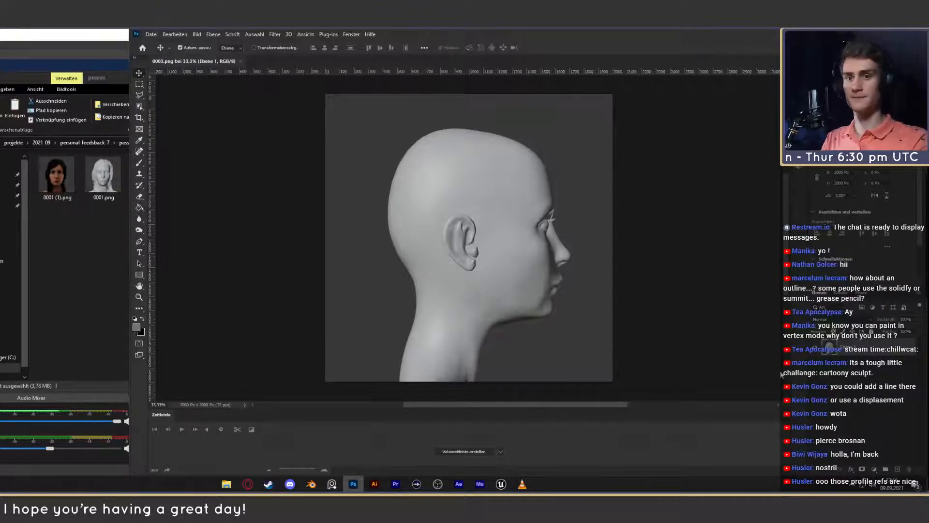
- Duplicate the head layer in Photoshop and convert the copy to a smart object
{"action": "key", "text": "ctrl+j"}
{"action": "left_click", "coordinate": [856, 347], "text": "ctrl"}
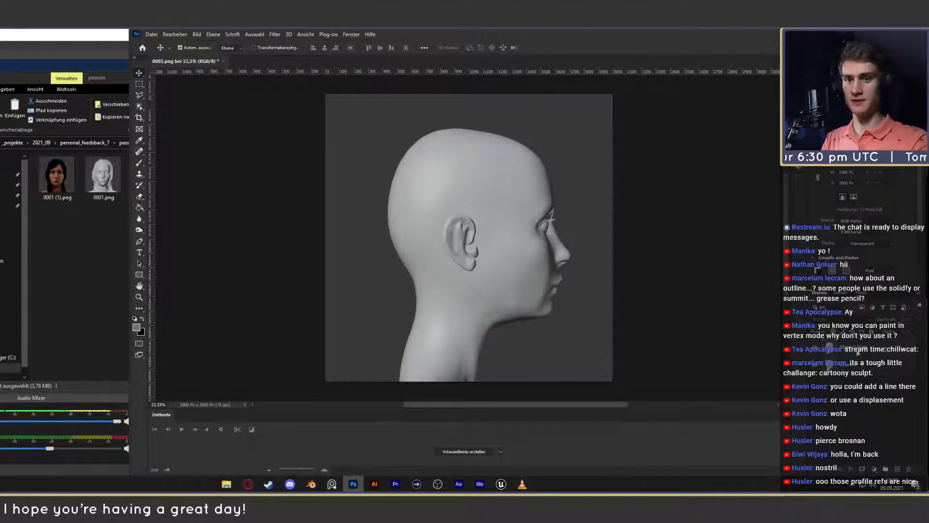
{"action": "right_click", "coordinate": [856, 348]}
{"action": "left_click", "coordinate": [755, 231]}
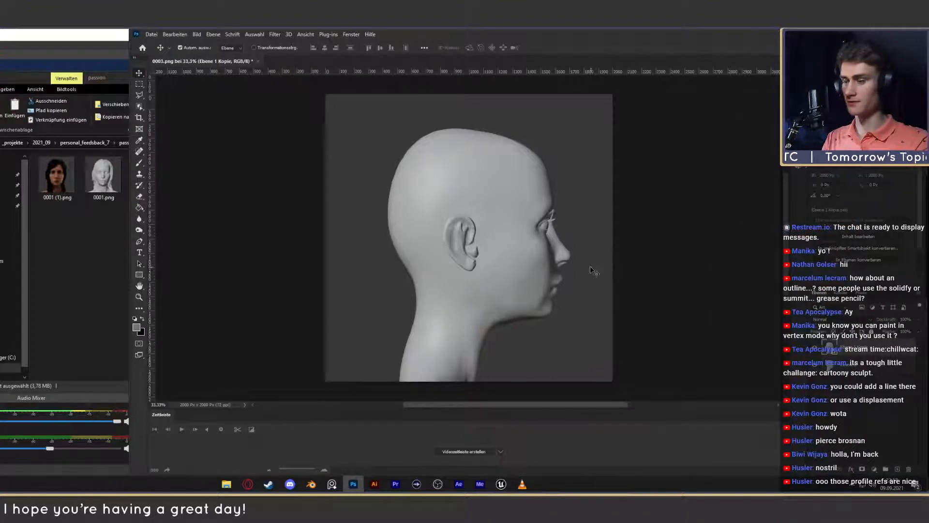
- Open the Liquify filter (Verflüssigen) for the smart object copy of the head
{"action": "key", "text": "z"}
{"action": "left_click_drag", "start_coordinate": [588, 270], "coordinate": [602, 271]}
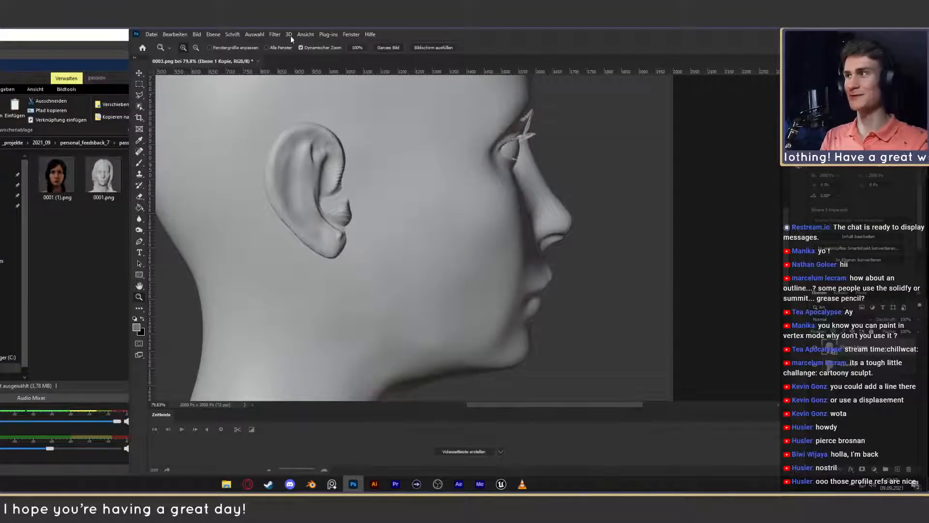
{"action": "left_click", "coordinate": [275, 34]}
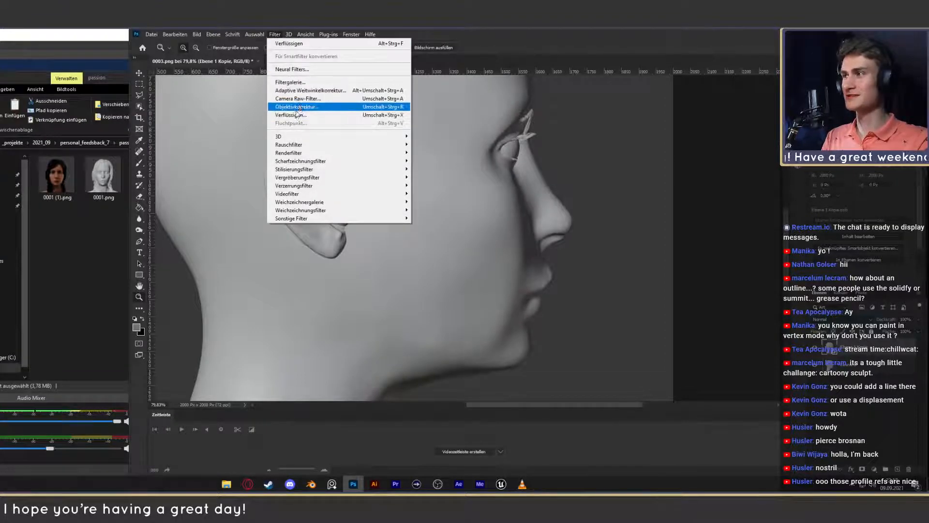
{"action": "left_click", "coordinate": [319, 116]}
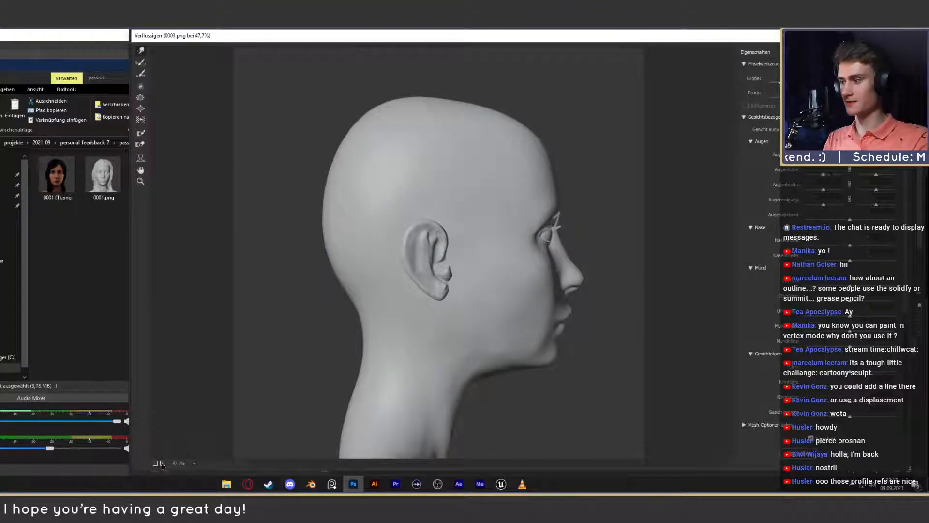
- Push the protruding upper lip back in the side profile, adjusting the Liquify brush size
{"action": "key", "text": "ctrl+plus"}
{"action": "key", "text": "ctrl+plus"}
{"action": "key", "text": "ctrl+plus"}
{"action": "left_click_drag", "start_coordinate": [441, 463], "coordinate": [563, 463]}
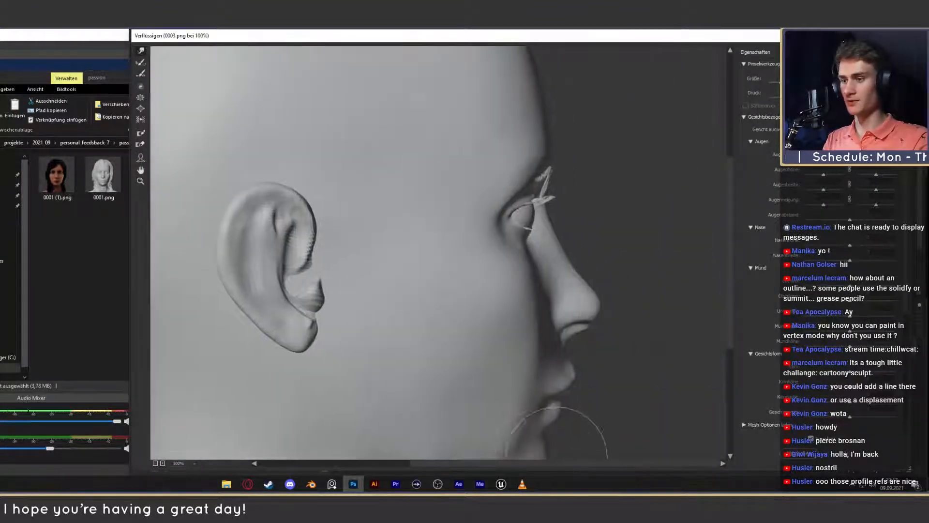
{"action": "left_click_drag", "start_coordinate": [731, 274], "coordinate": [730, 334]}
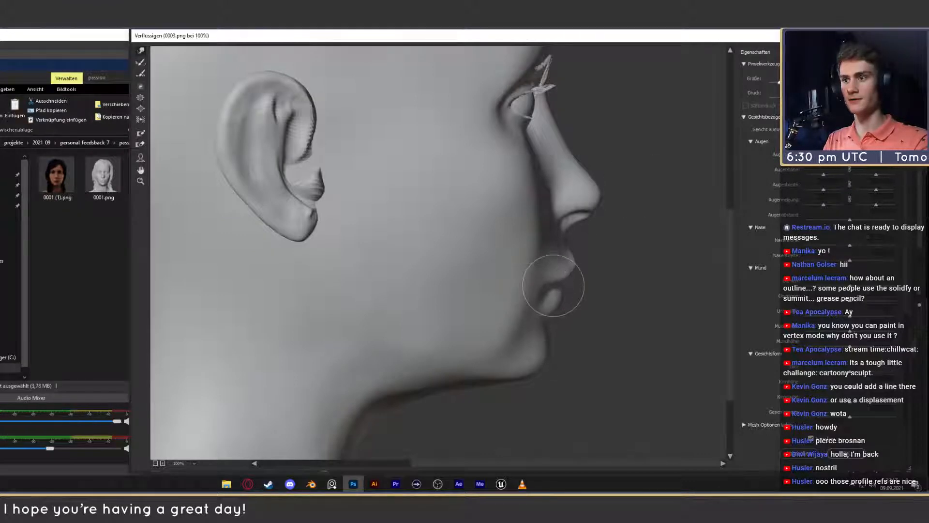
{"action": "left_click_drag", "start_coordinate": [780, 82], "coordinate": [777, 82]}
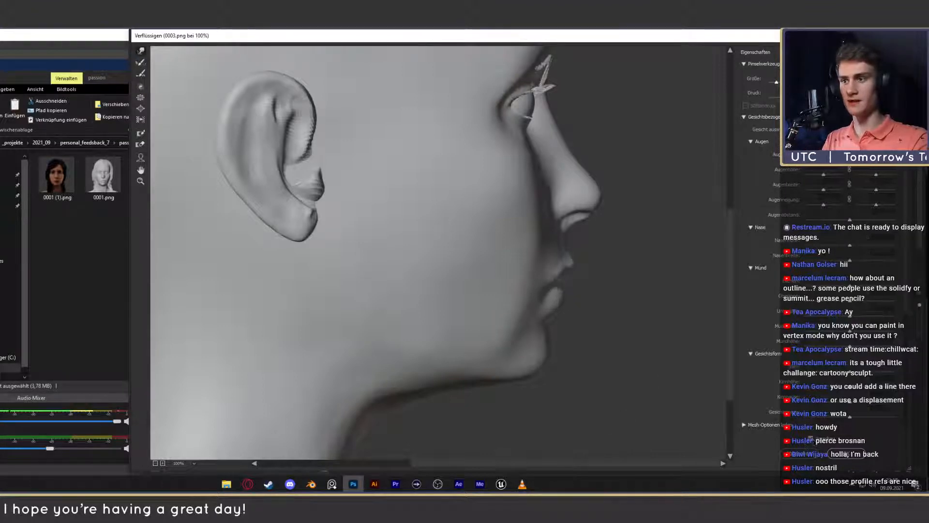
- Review the liquified profile from the whole head to the nose and push down the lash spikes above the eye
{"action": "left_click", "coordinate": [156, 463]}
{"action": "left_click", "coordinate": [155, 463]}
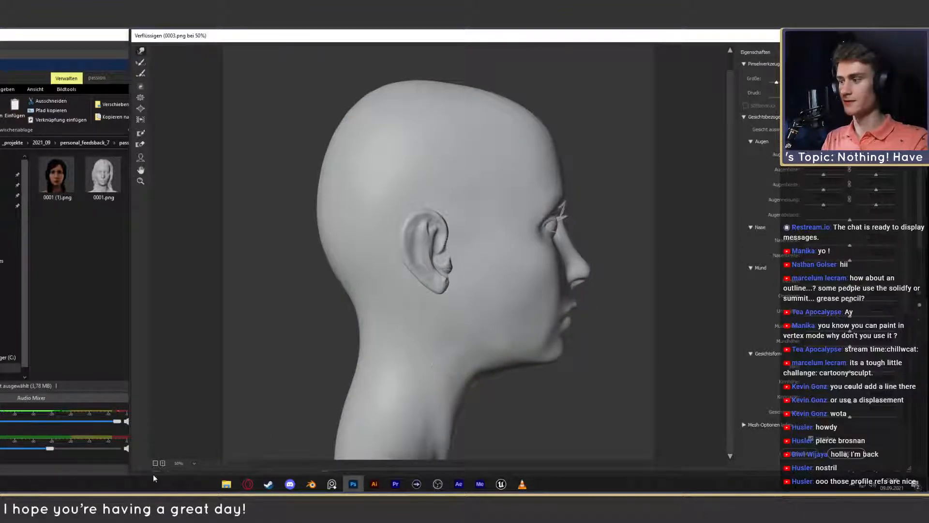
{"action": "left_click", "coordinate": [163, 463]}
{"action": "scroll", "coordinate": [554, 454], "scroll_direction": "right", "scroll_amount": 3}
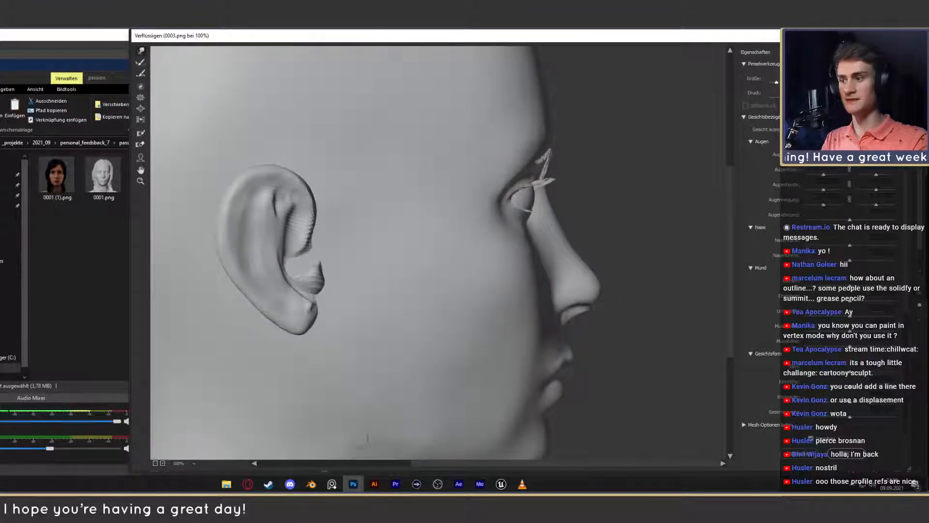
{"action": "left_click", "coordinate": [163, 463]}
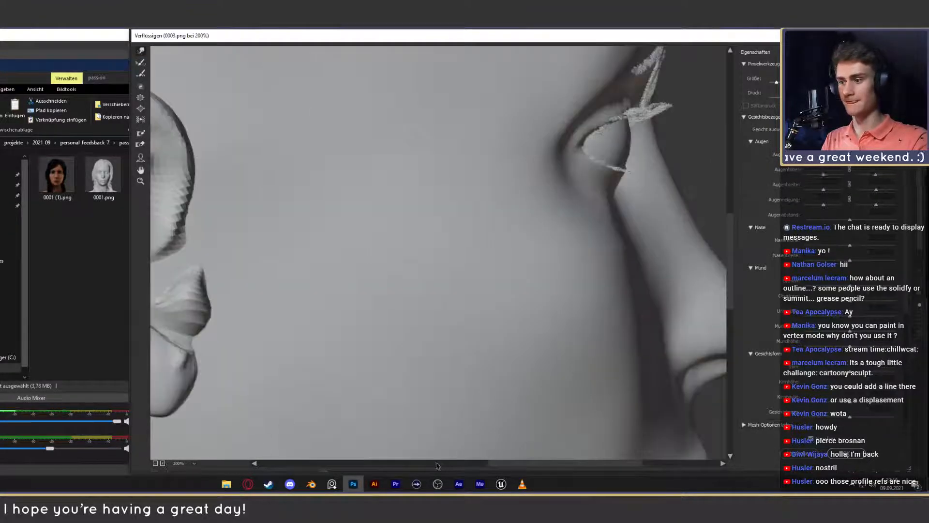
{"action": "scroll", "coordinate": [436, 465], "scroll_direction": "right", "scroll_amount": 5}
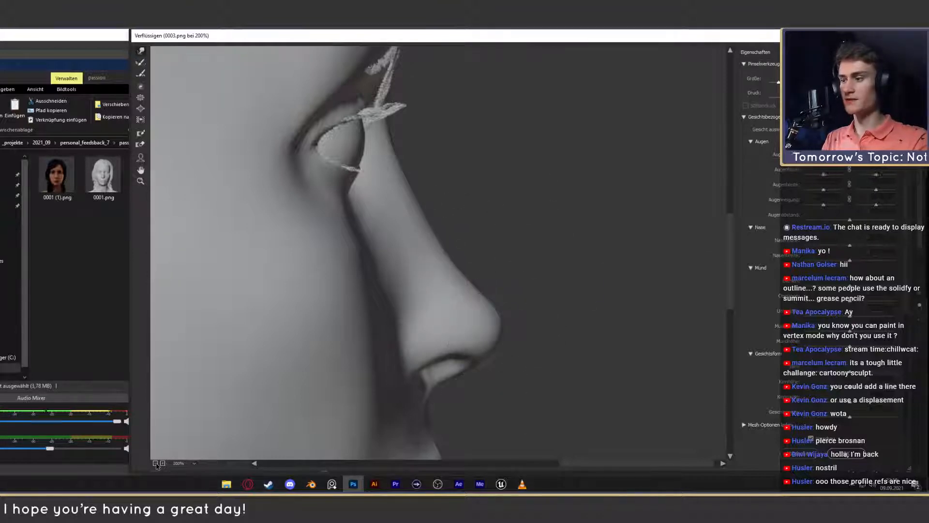
{"action": "key", "text": "ctrl+minus"}
{"action": "scroll", "coordinate": [691, 222], "scroll_direction": "up", "scroll_amount": 3}
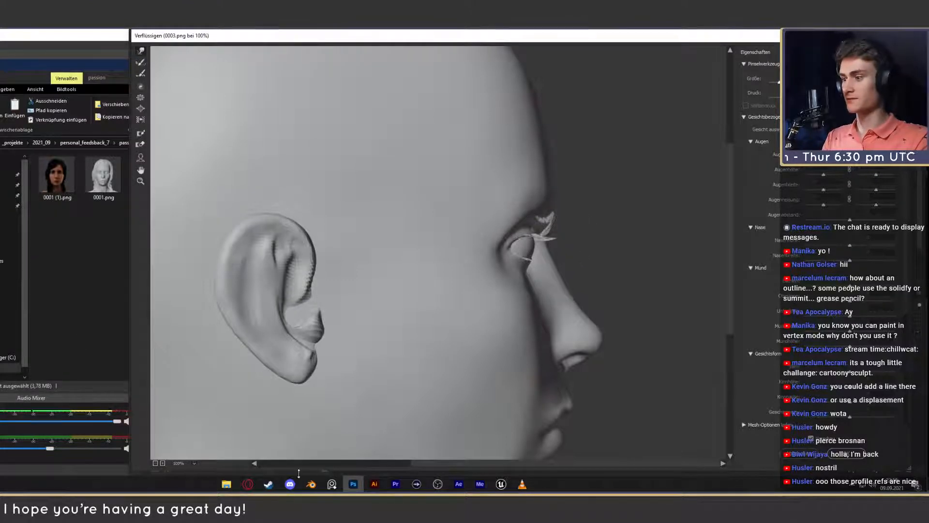
- Switch to the browser and check the recent events on the Streamlabs dashboard
{"action": "left_click", "coordinate": [247, 484]}
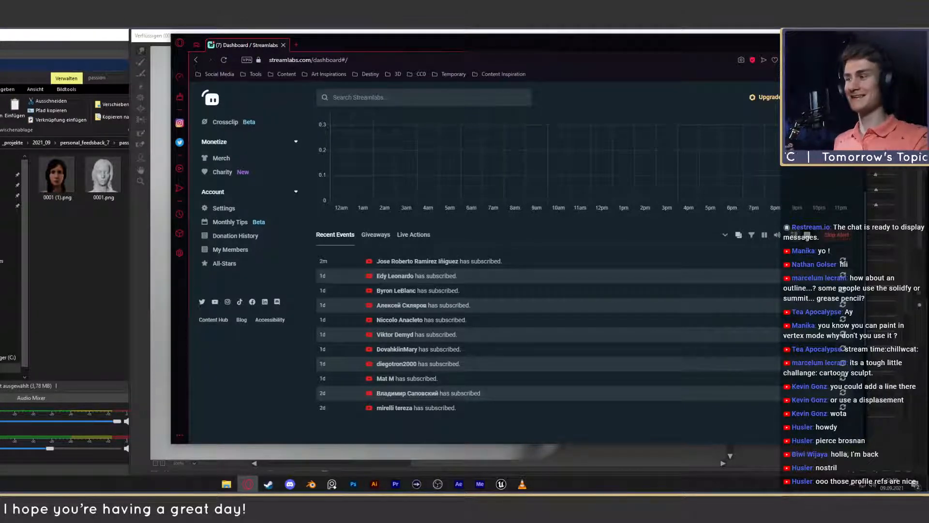
{"action": "left_click", "coordinate": [816, 43]}
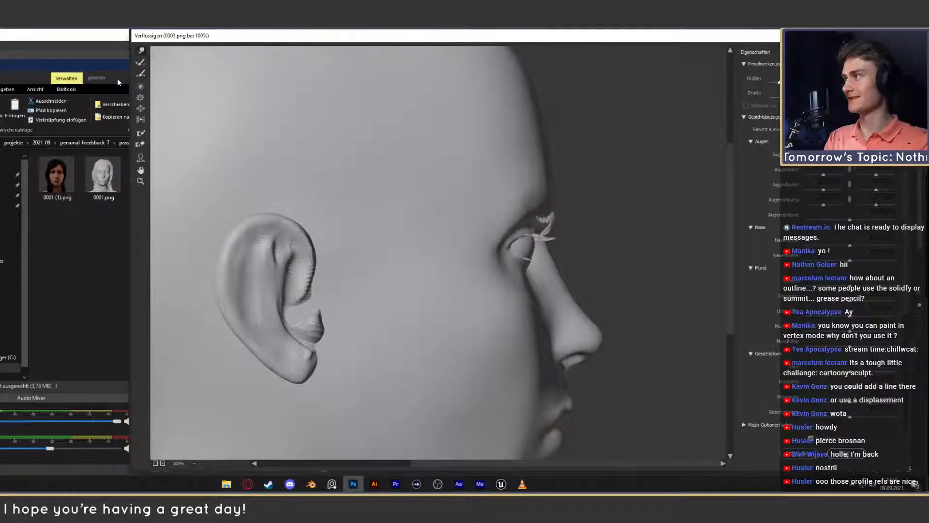
- Browse to the Gesicht_gesamt folder in _referenzen and open the profile photo sheet Anmerkung 2020-08-27 181421.png
{"action": "left_click", "coordinate": [117, 78]}
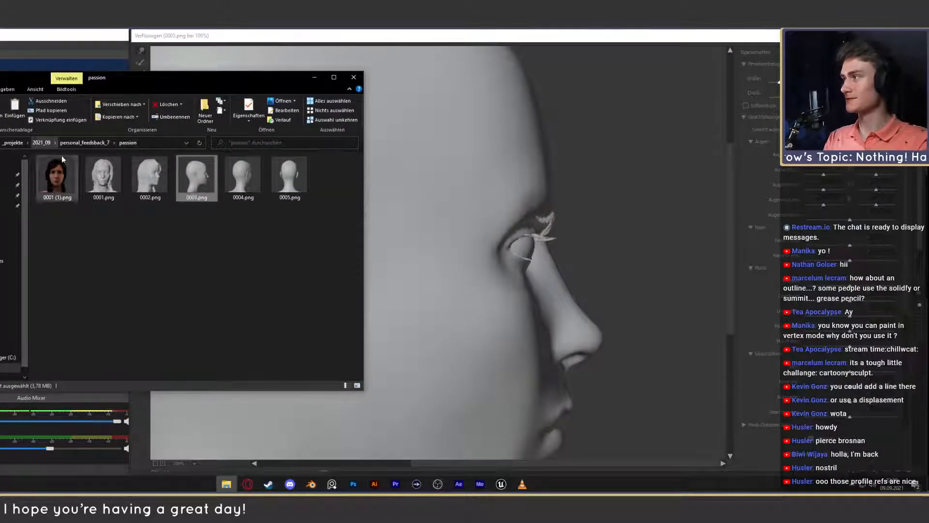
{"action": "key", "text": "alt+Left"}
{"action": "key", "text": "alt+Left"}
{"action": "key", "text": "alt+Left"}
{"action": "key", "text": "alt+Left"}
{"action": "key", "text": "alt+Left"}
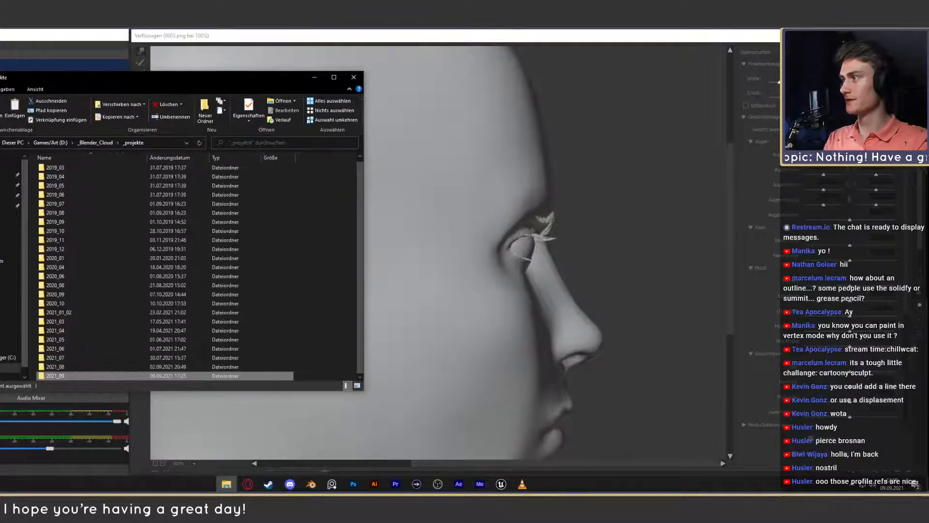
{"action": "key", "text": "alt+Left"}
{"action": "key", "text": "alt+Left"}
{"action": "key", "text": "alt+Left"}
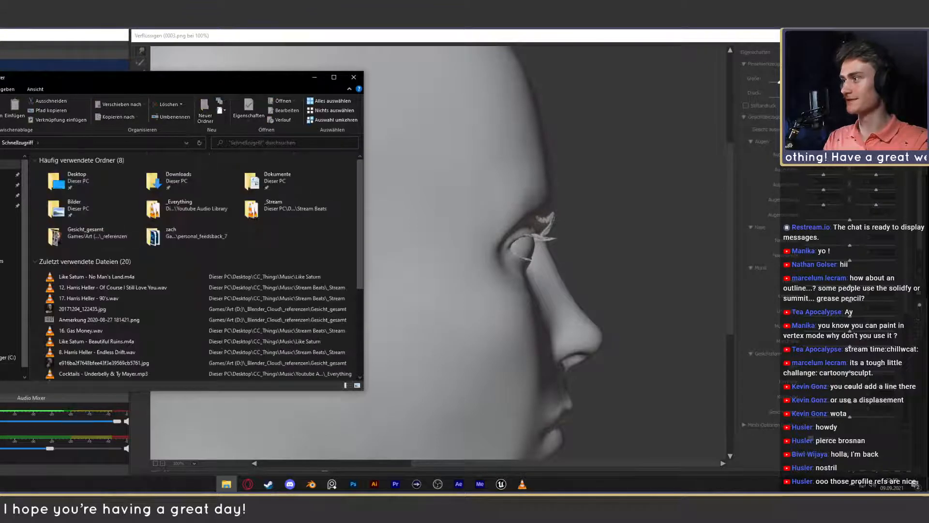
{"action": "key", "text": "alt+Right"}
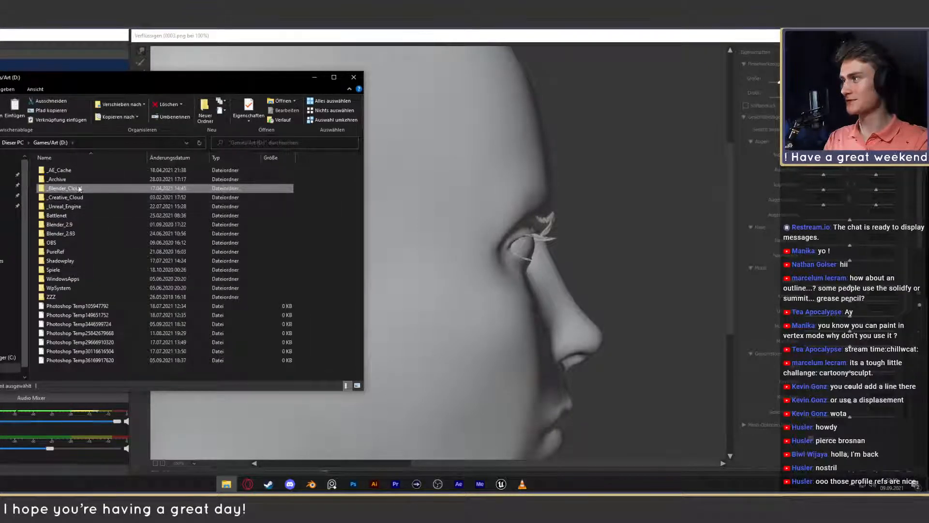
{"action": "key", "text": "alt+Right"}
{"action": "double_click", "coordinate": [61, 197]}
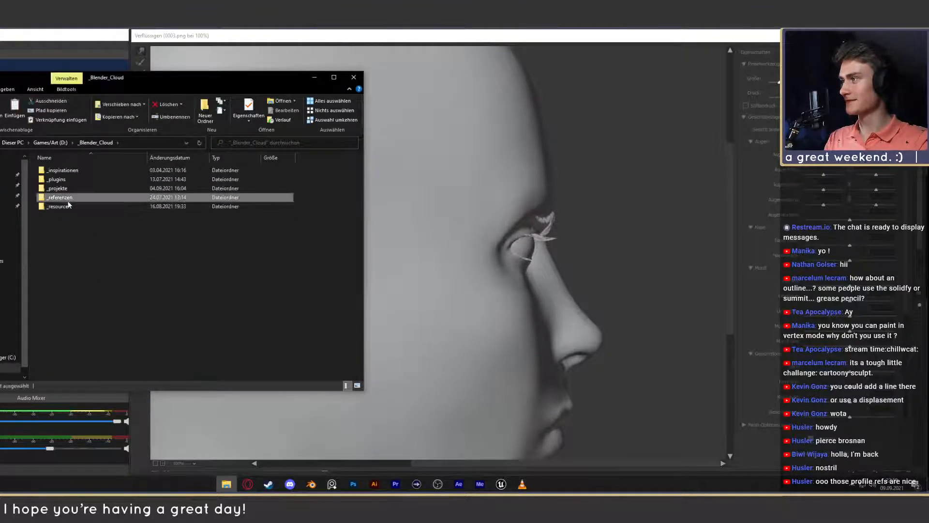
{"action": "double_click", "coordinate": [198, 182]}
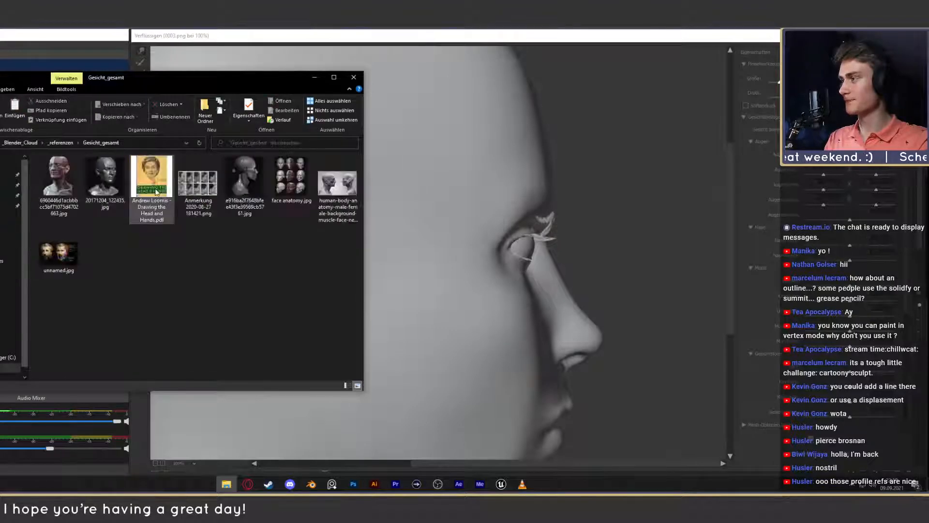
{"action": "double_click", "coordinate": [203, 196]}
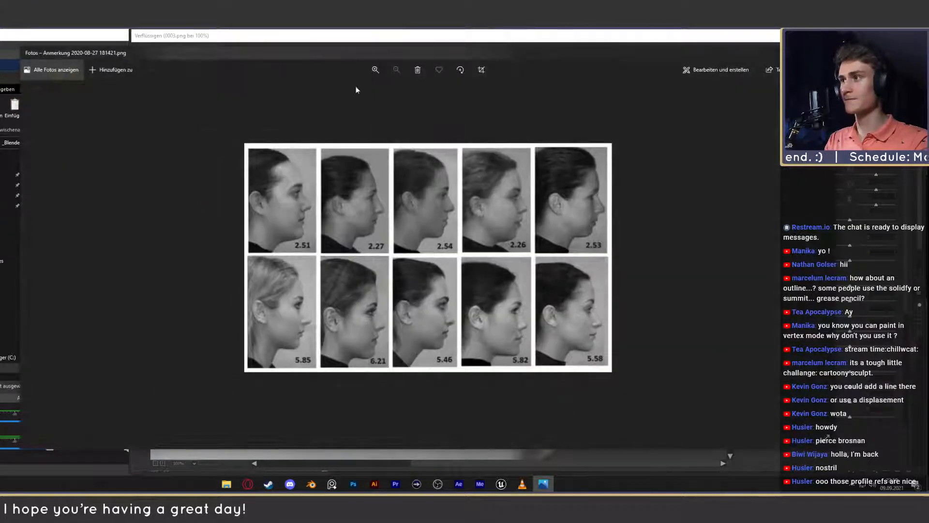
- Examine the enlarged profile photo sheet Anmerkung 2020-08-27 181421.png and compare its facial profiles with the liquified head
{"action": "left_click", "coordinate": [375, 70]}
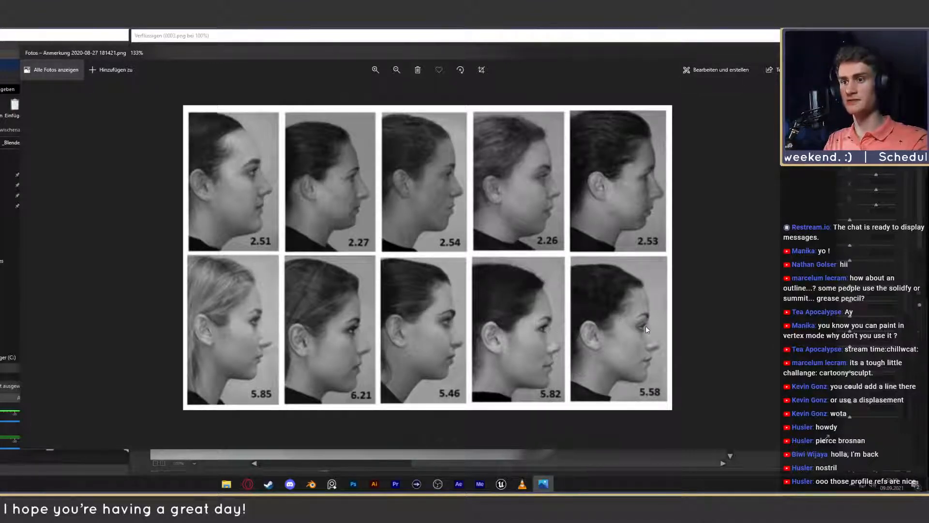
{"action": "left_click", "coordinate": [830, 52]}
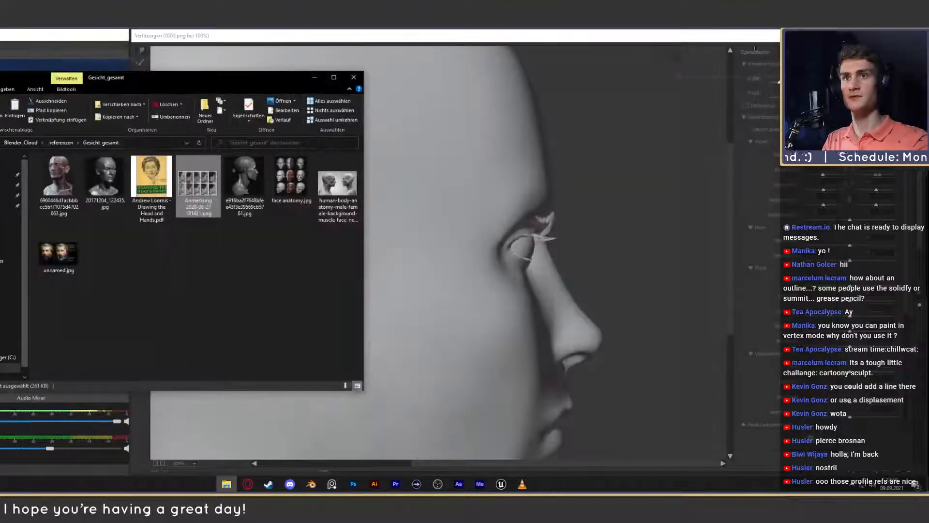
{"action": "left_click", "coordinate": [531, 180]}
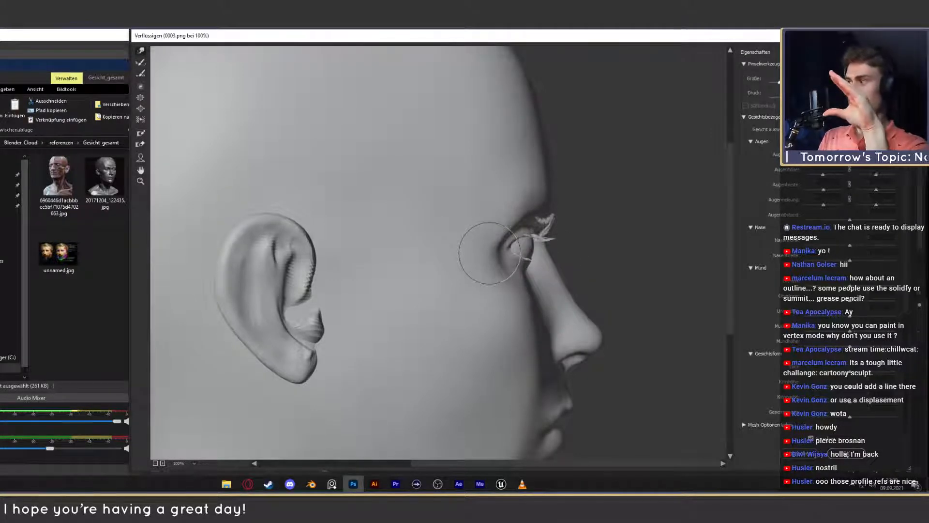
{"action": "key", "text": "alt+Tab"}
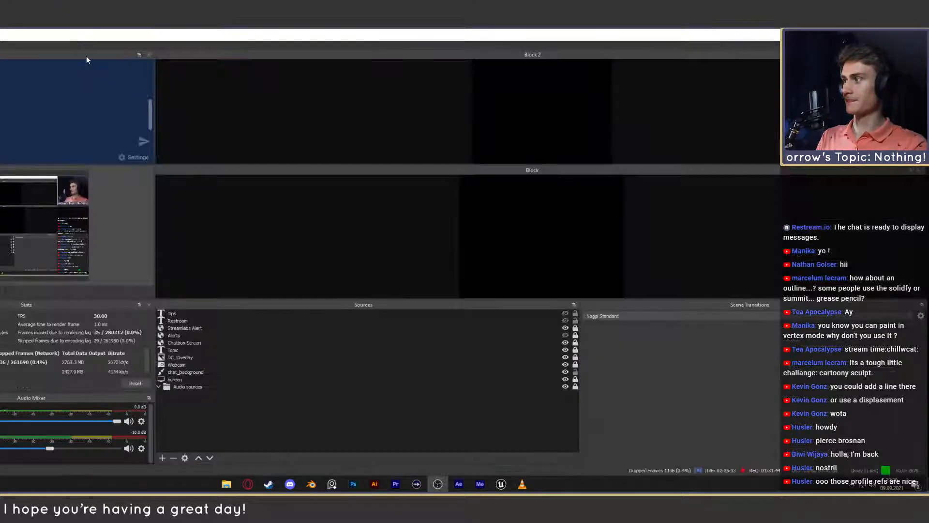
{"action": "left_click", "coordinate": [354, 488]}
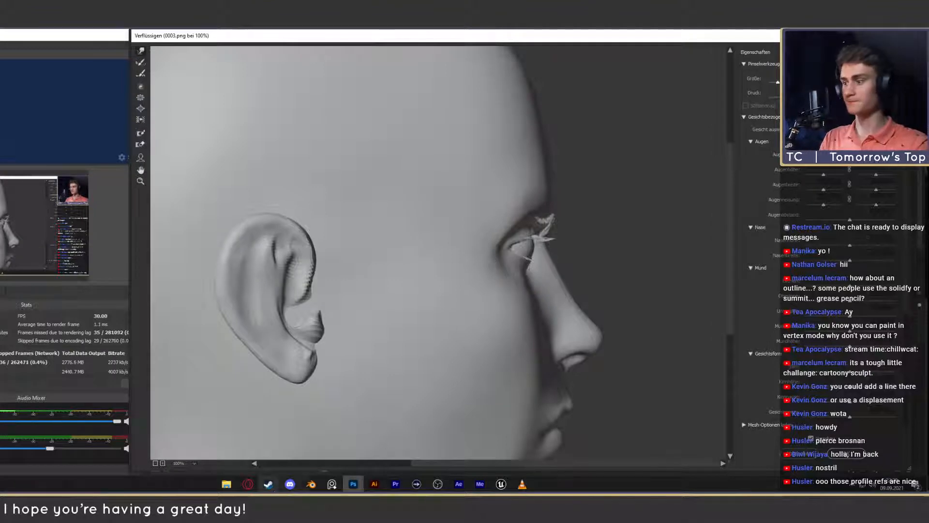
{"action": "mouse_move", "coordinate": [232, 486]}
{"action": "left_click", "coordinate": [236, 457]}
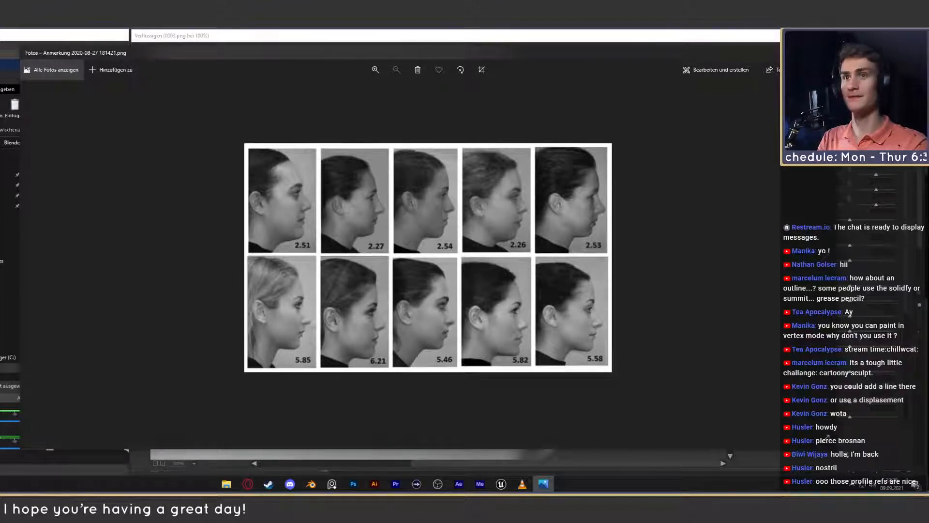
{"action": "left_click", "coordinate": [825, 53]}
{"action": "left_click", "coordinate": [314, 77]}
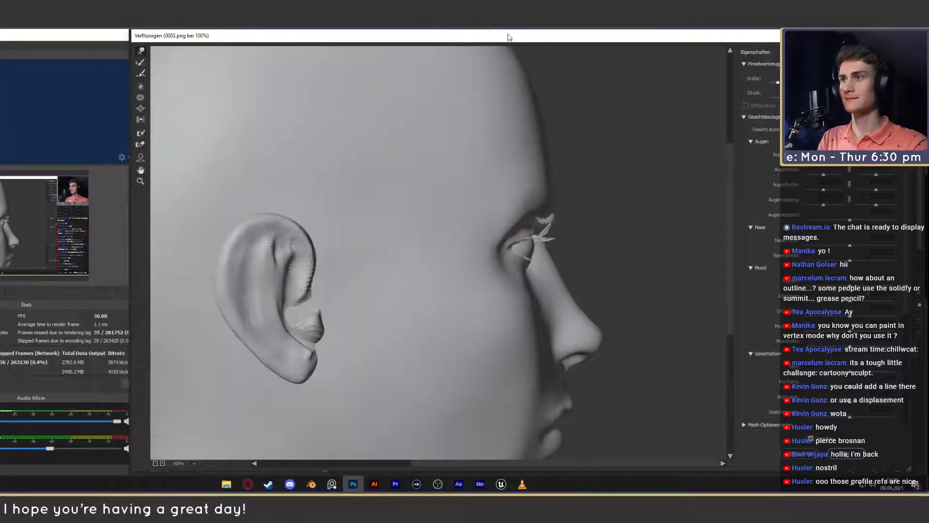
- Push down and round the top of the skull in Liquify, and compare the head with the preview off and on
{"action": "left_click", "coordinate": [155, 463]}
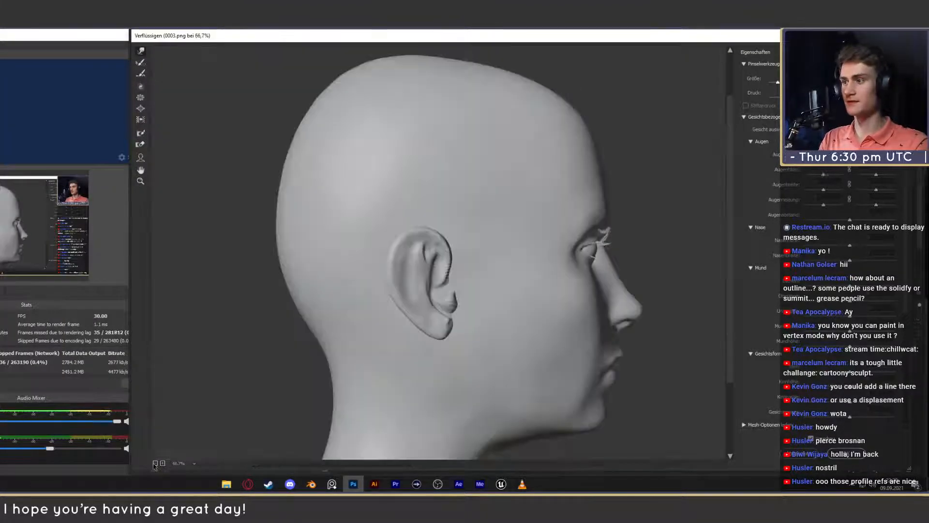
{"action": "left_click", "coordinate": [155, 463]}
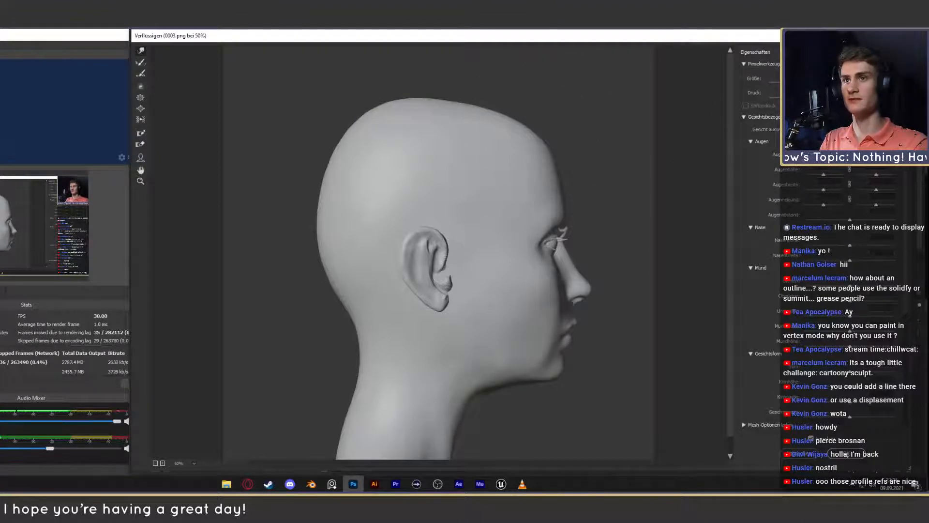
{"action": "mouse_move", "coordinate": [426, 133]}
{"action": "left_mouse_down"}
{"action": "mouse_move", "coordinate": [483, 149]}
{"action": "mouse_move", "coordinate": [428, 143]}
{"action": "left_mouse_up"}
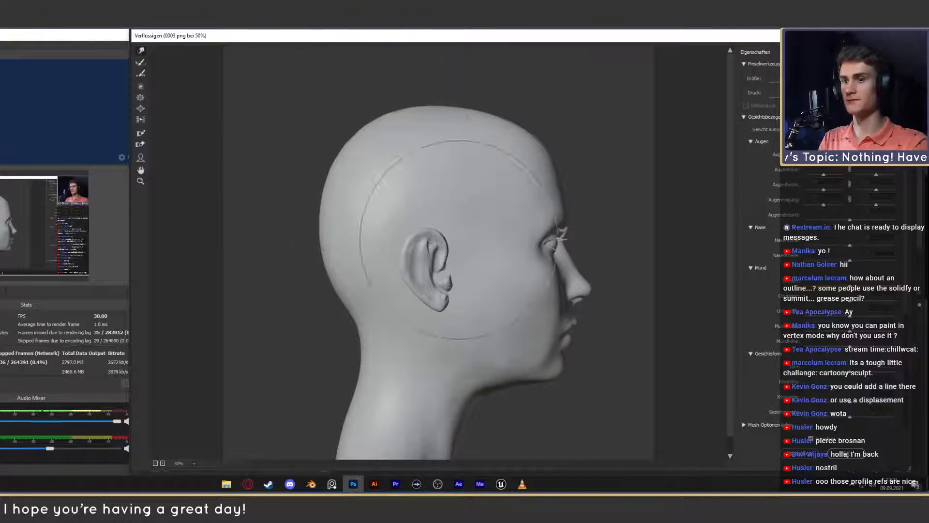
{"action": "left_click", "coordinate": [811, 439]}
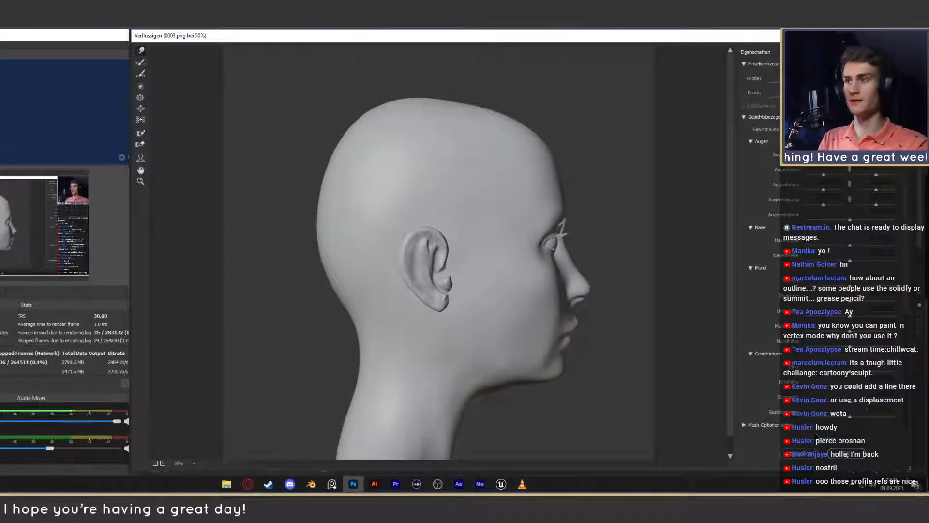
{"action": "left_click", "coordinate": [812, 439]}
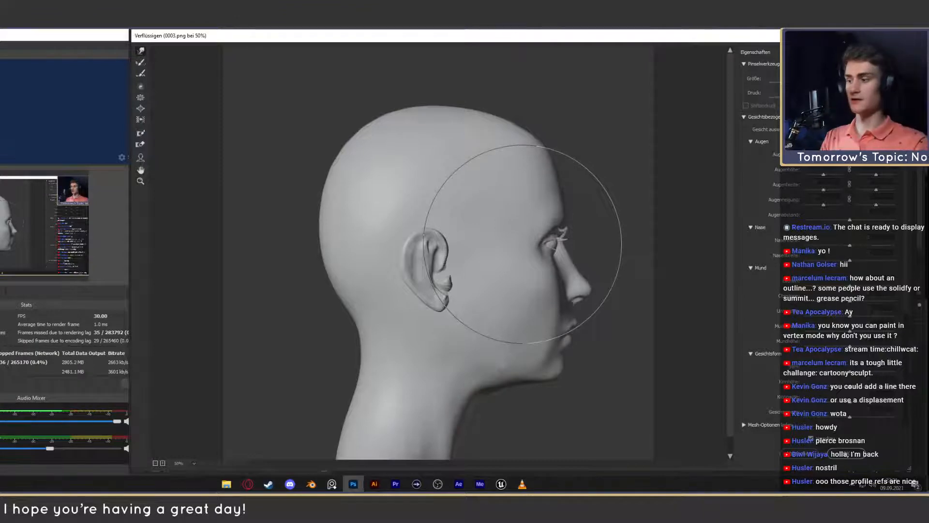
- Reopen the profile photo sheet for drawing and mark the hairline-to-chin height and its midpoint on the 2.54 profile
{"action": "left_click", "coordinate": [226, 484]}
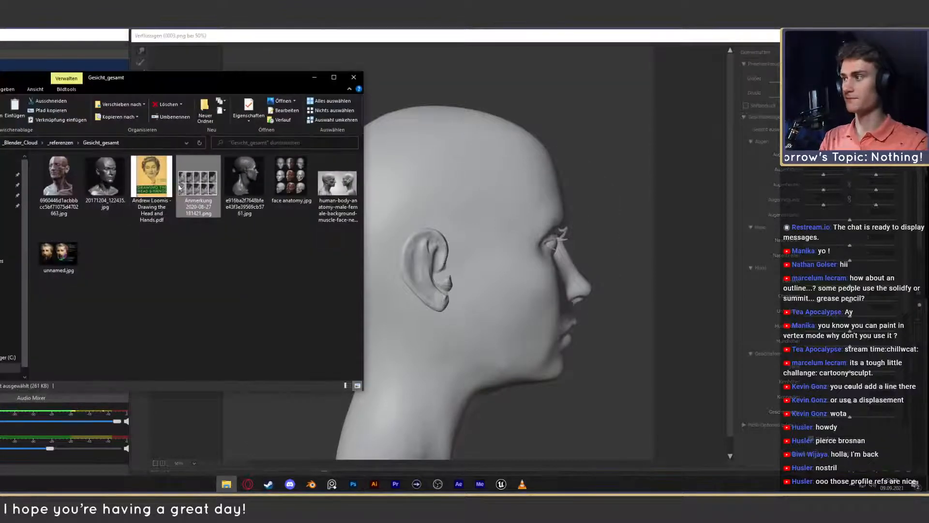
{"action": "double_click", "coordinate": [198, 183]}
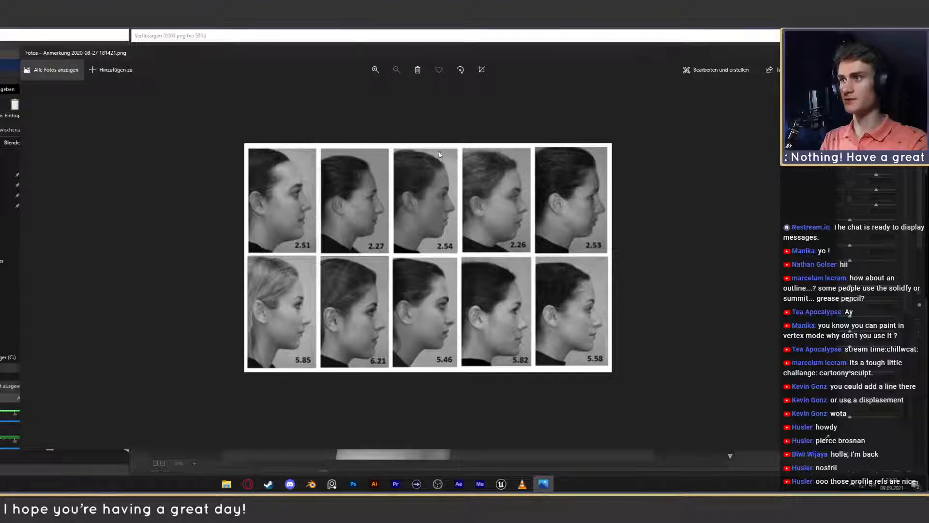
{"action": "left_click", "coordinate": [756, 73]}
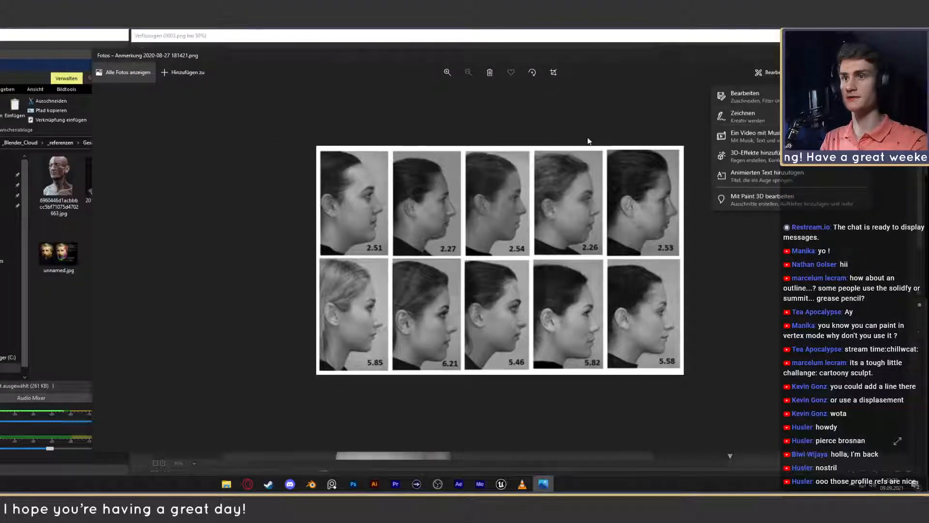
{"action": "left_click", "coordinate": [748, 116]}
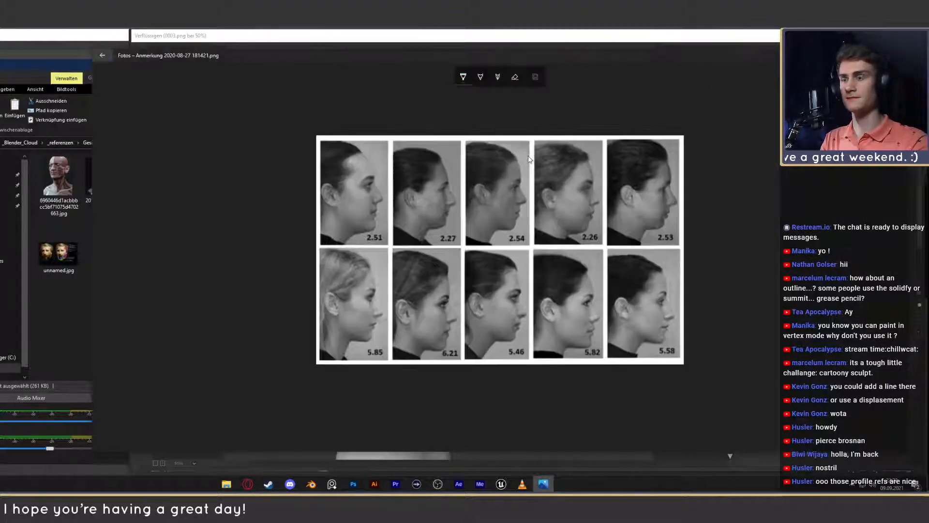
{"action": "left_click_drag", "start_coordinate": [504, 151], "coordinate": [522, 151]}
{"action": "left_click_drag", "start_coordinate": [503, 230], "coordinate": [517, 232]}
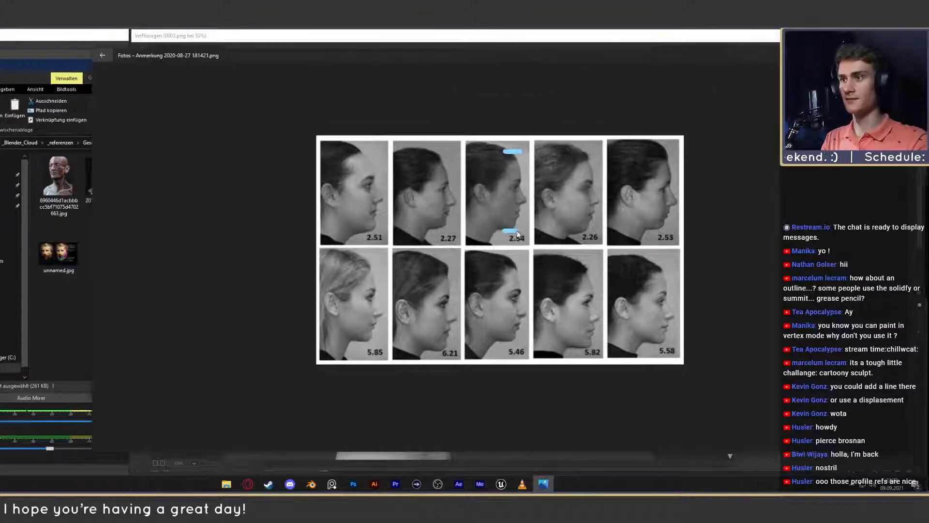
{"action": "left_click_drag", "start_coordinate": [513, 152], "coordinate": [519, 190]}
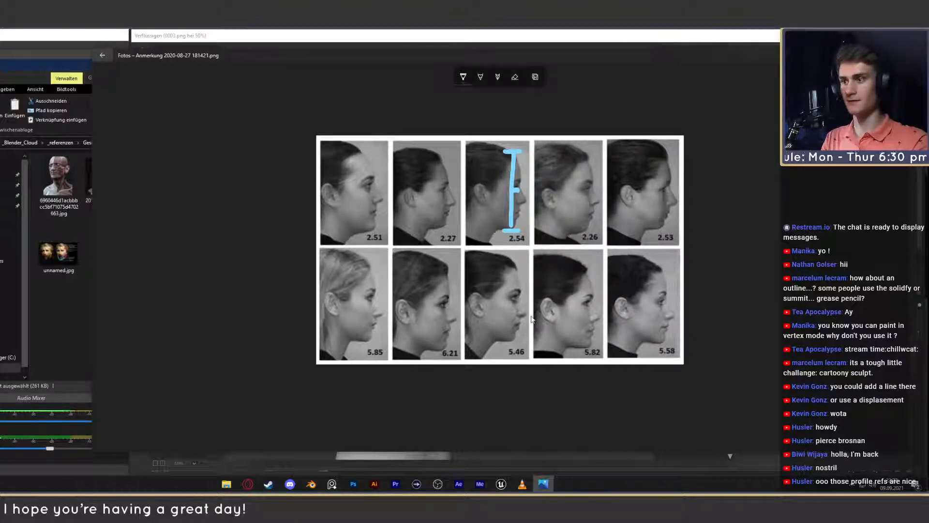
- Mark the face height, midpoint and top of the head on the 5.85 profile, then close the sheet and its folder
{"action": "left_click_drag", "start_coordinate": [361, 264], "coordinate": [374, 266]}
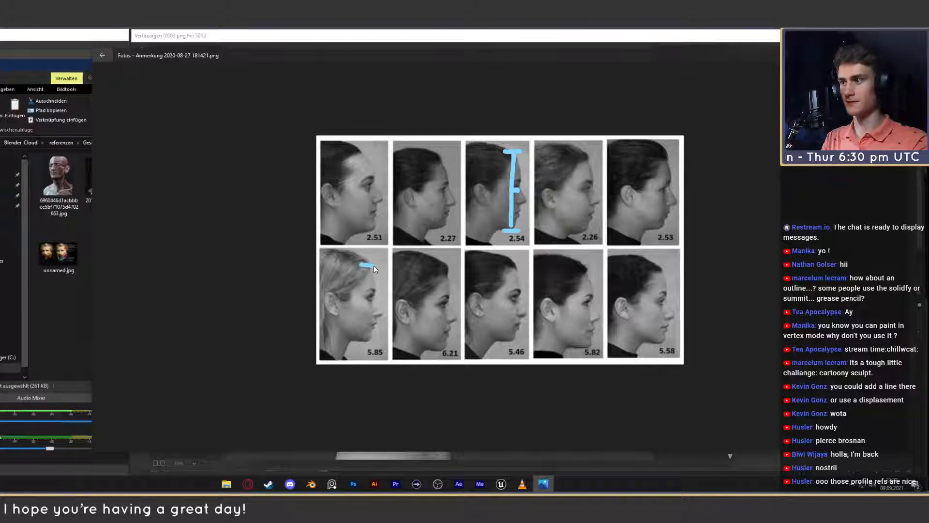
{"action": "mouse_move", "coordinate": [359, 341]}
{"action": "left_mouse_down"}
{"action": "mouse_move", "coordinate": [371, 343]}
{"action": "mouse_move", "coordinate": [370, 263]}
{"action": "left_mouse_up"}
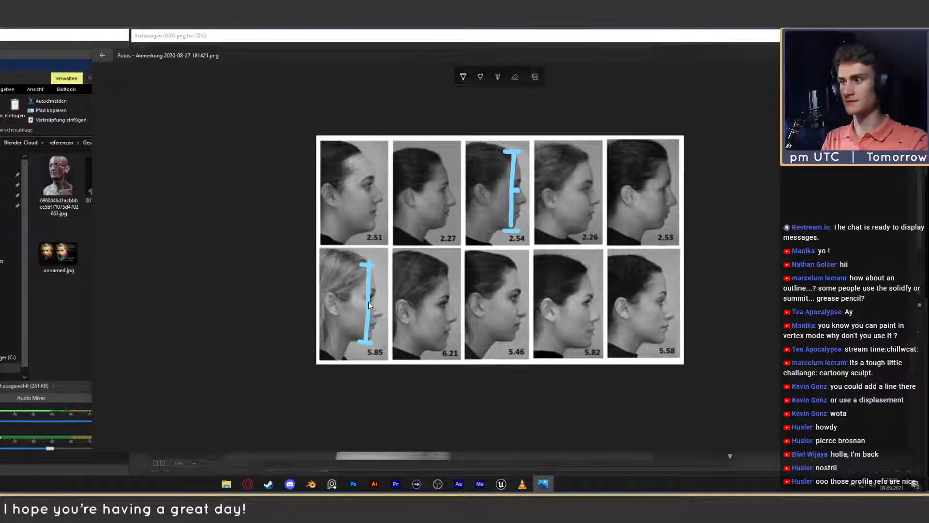
{"action": "left_click_drag", "start_coordinate": [368, 301], "coordinate": [373, 301]}
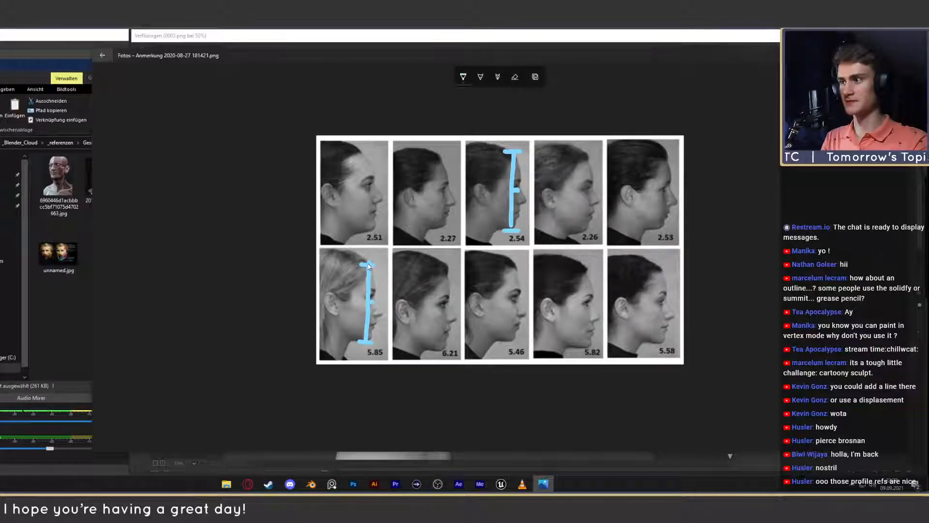
{"action": "left_click_drag", "start_coordinate": [369, 268], "coordinate": [359, 252]}
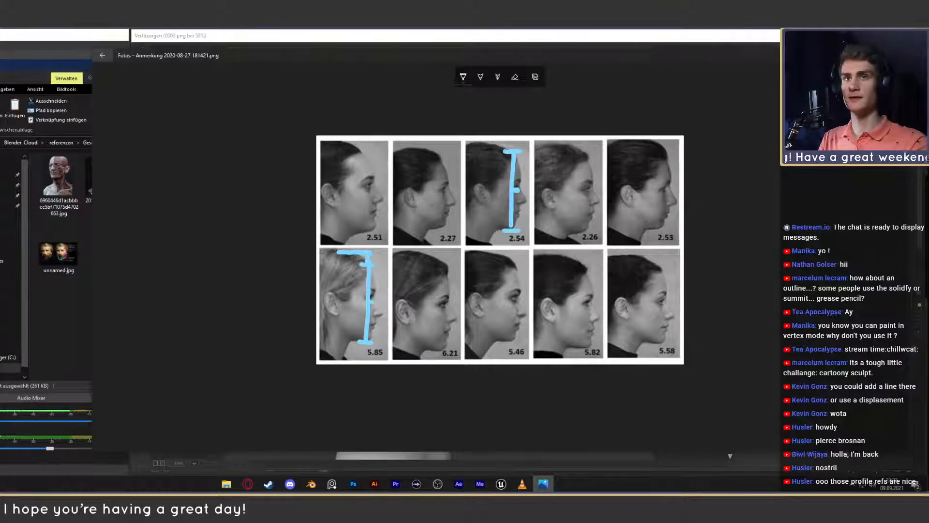
{"action": "key", "text": "alt+F4"}
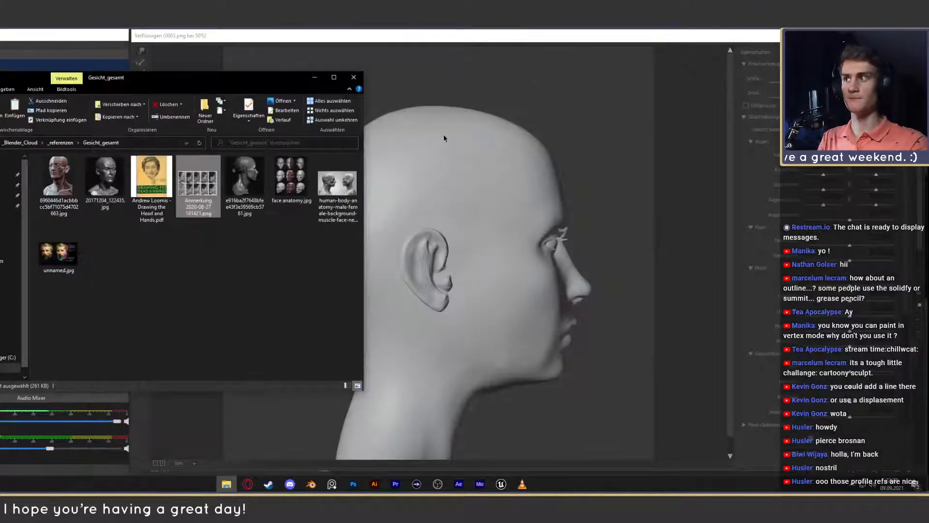
{"action": "left_click", "coordinate": [315, 77]}
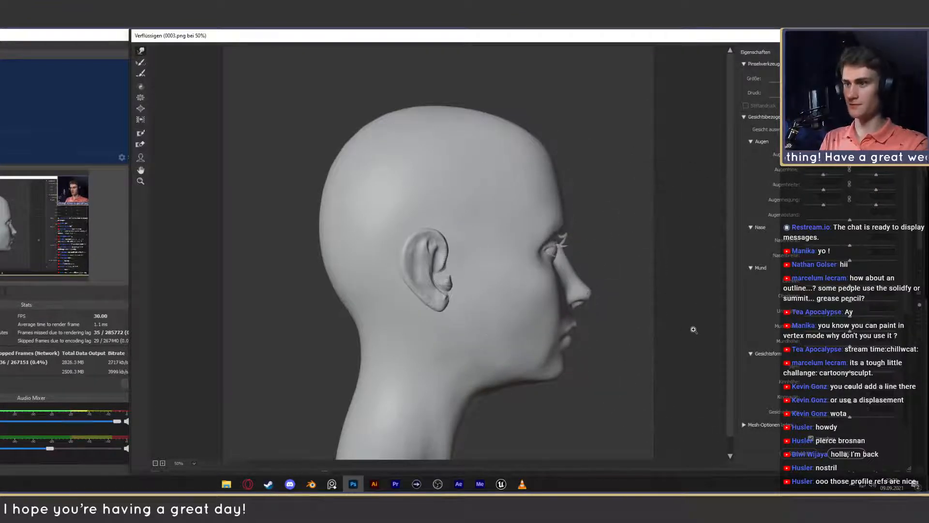
- Undo the last Liquify strokes and apply the filter to the side profile
{"action": "key", "text": "ctrl+z"}
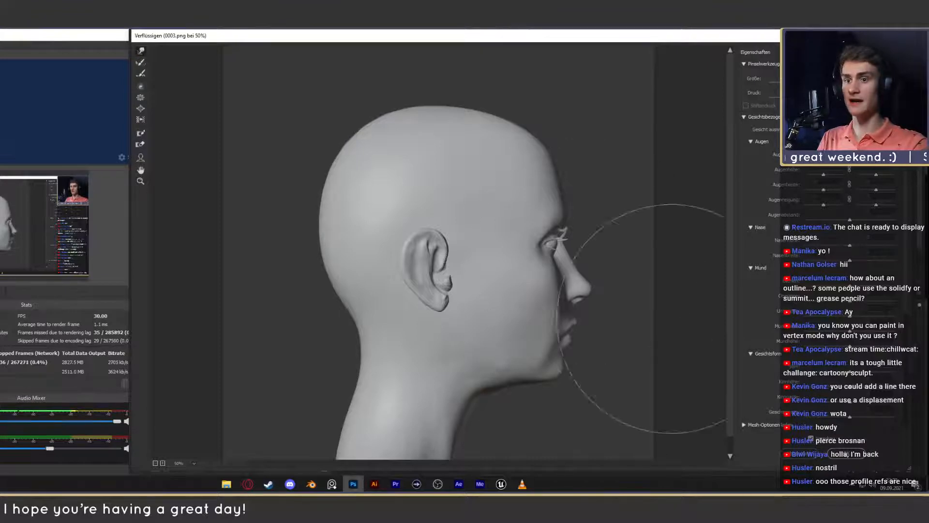
{"action": "key", "text": "ctrl+z"}
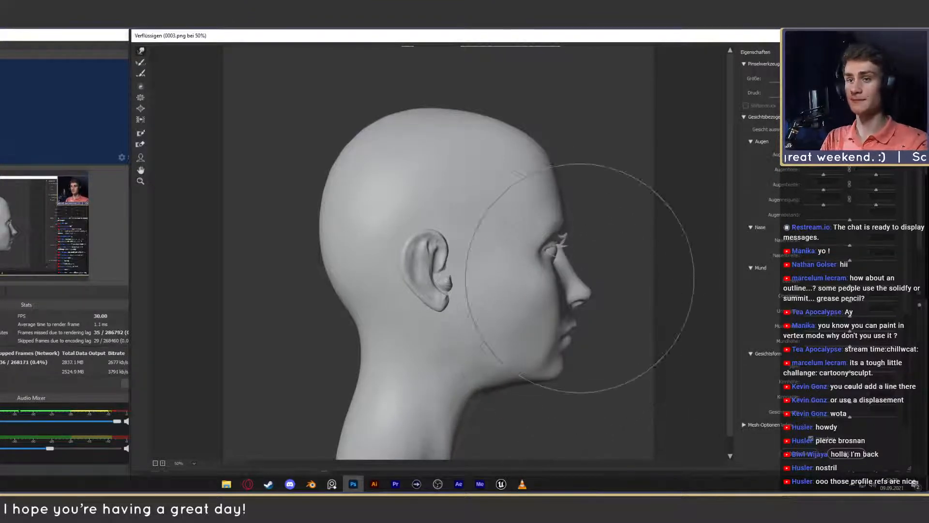
{"action": "key", "text": "Return"}
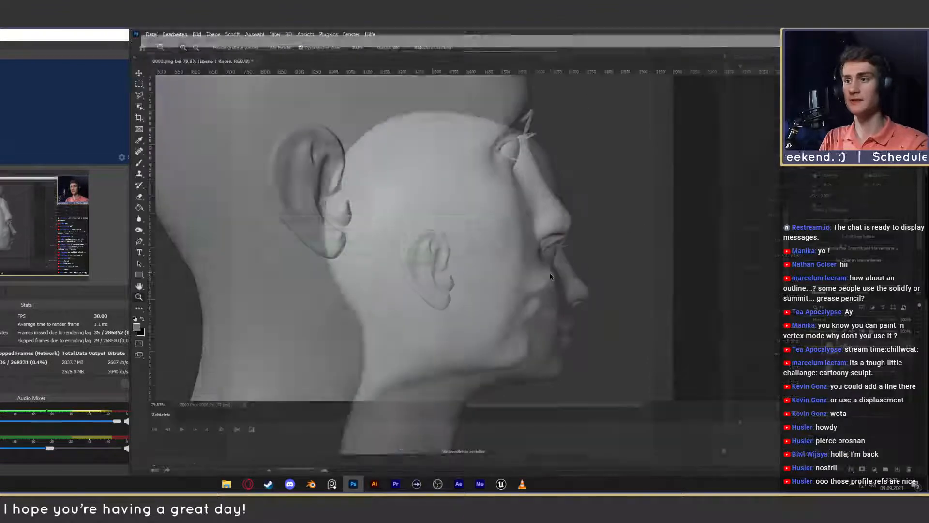
- Inspect the eye, nose and mouth of the liquified profile and compare the whole head with the original using layer visibility
{"action": "left_click_drag", "start_coordinate": [542, 250], "coordinate": [531, 285]}
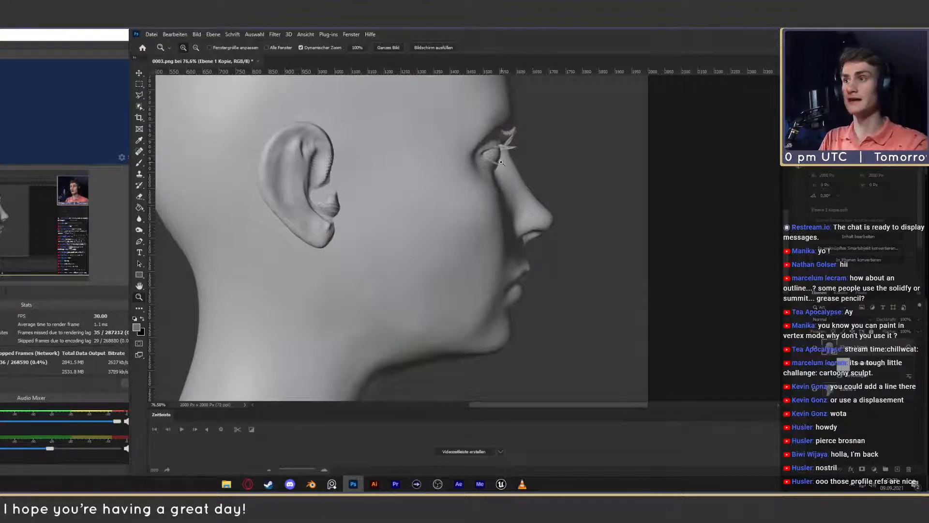
{"action": "left_click_drag", "start_coordinate": [563, 225], "coordinate": [579, 253]}
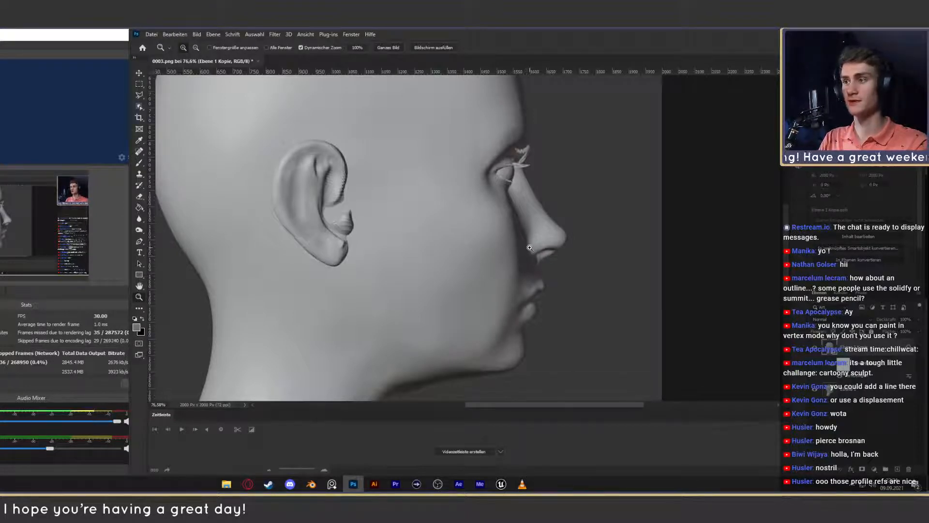
{"action": "left_click_drag", "start_coordinate": [544, 217], "coordinate": [558, 249]}
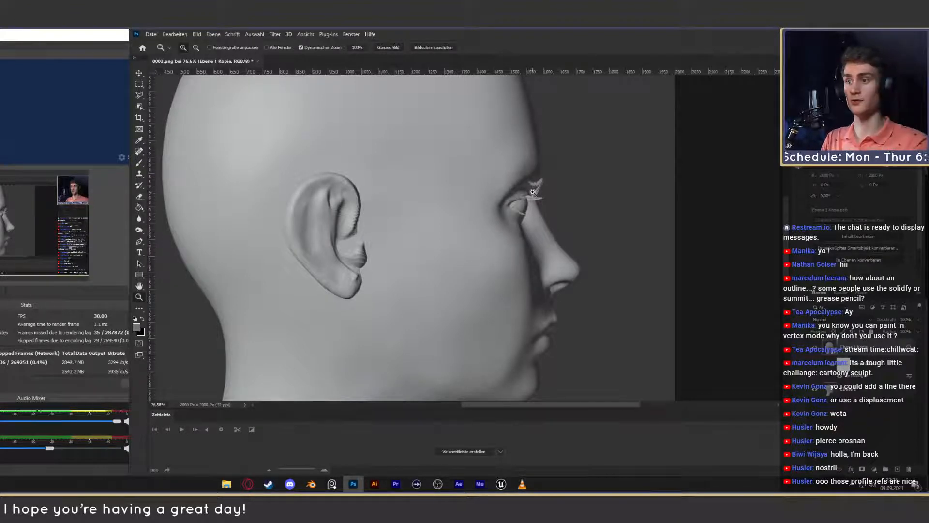
{"action": "mouse_move", "coordinate": [474, 302]}
{"action": "left_mouse_down"}
{"action": "mouse_move", "coordinate": [526, 304]}
{"action": "mouse_move", "coordinate": [483, 300]}
{"action": "left_mouse_up"}
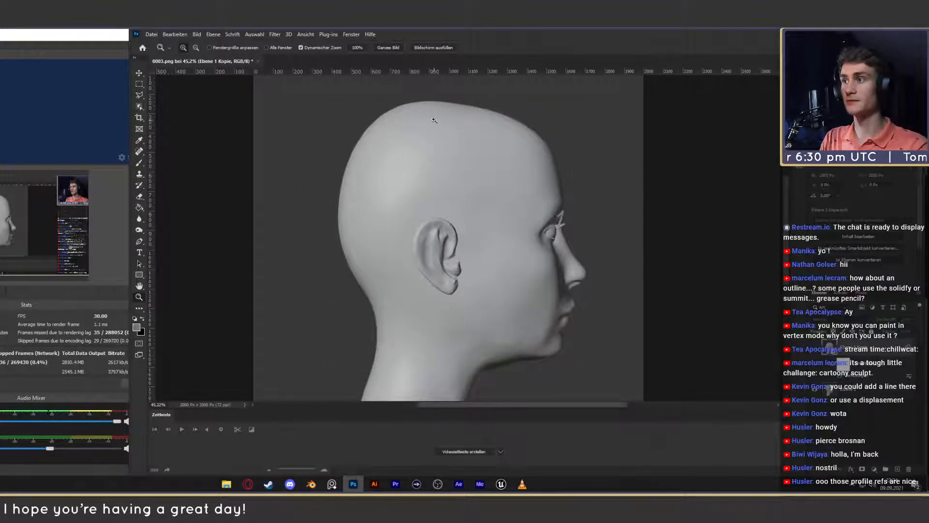
{"action": "left_click", "coordinate": [815, 348]}
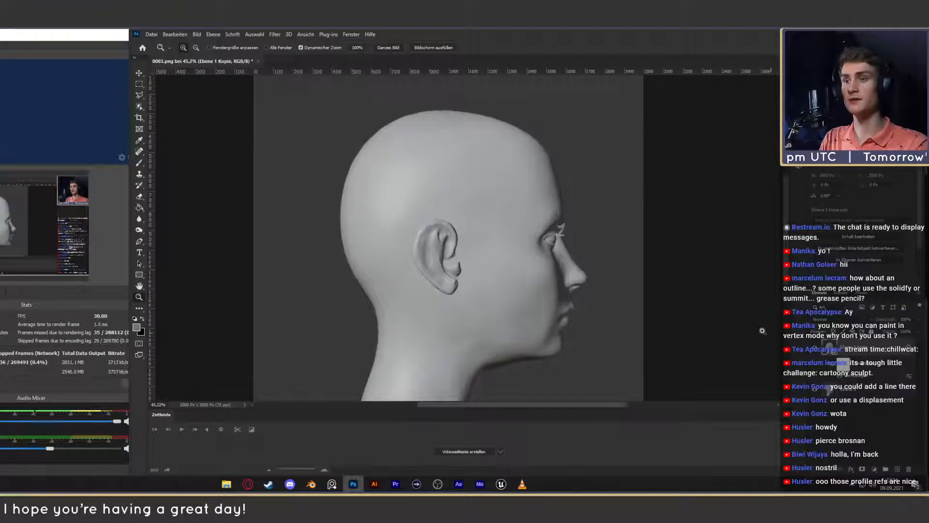
- View the profile photo sheet again, then open the sculpted side-view reference e916ba2f7648bfee43f3e39569cb5761.jpg from Gesicht_gesamt
{"action": "left_click", "coordinate": [227, 485]}
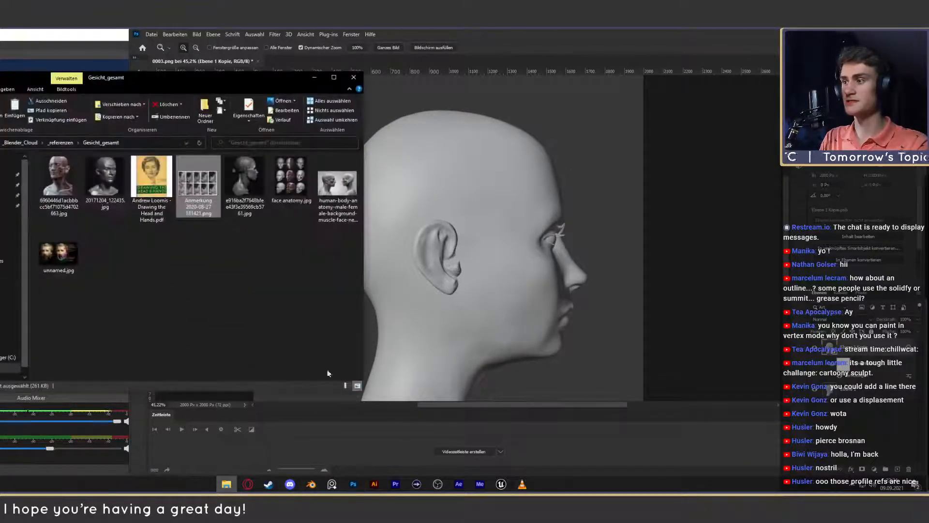
{"action": "double_click", "coordinate": [210, 189]}
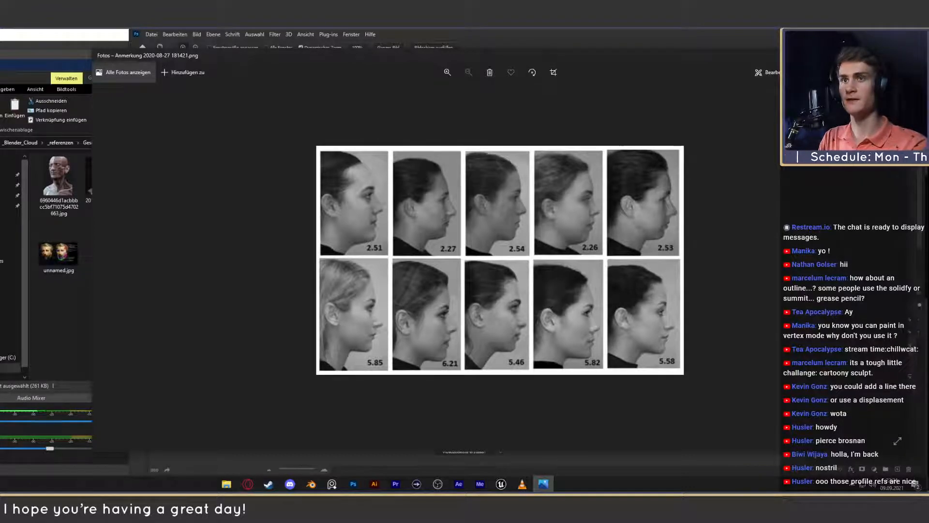
{"action": "left_click", "coordinate": [898, 55]}
{"action": "double_click", "coordinate": [265, 212]}
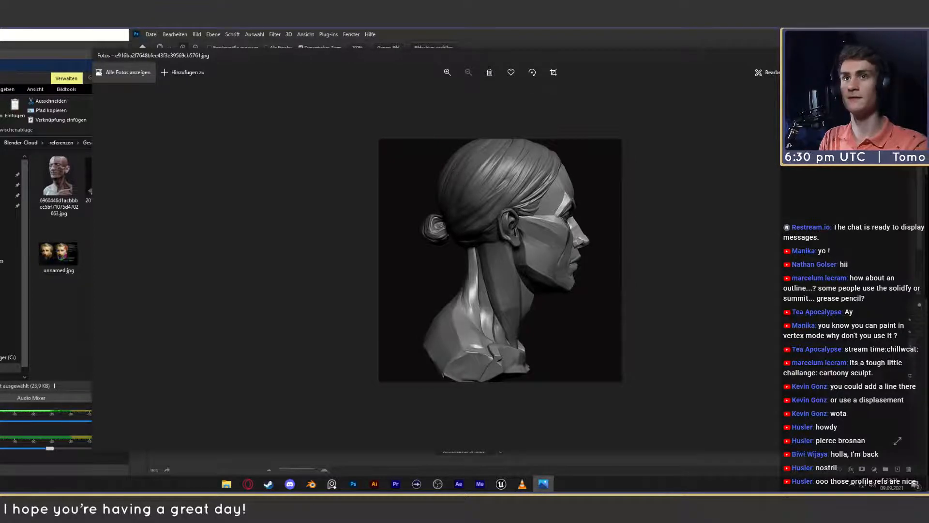
- View the male and female muscle anatomy profile reference from Gesicht_gesamt, close it and minimize the folder to return to Photoshop
{"action": "left_click", "coordinate": [898, 55]}
{"action": "double_click", "coordinate": [340, 196]}
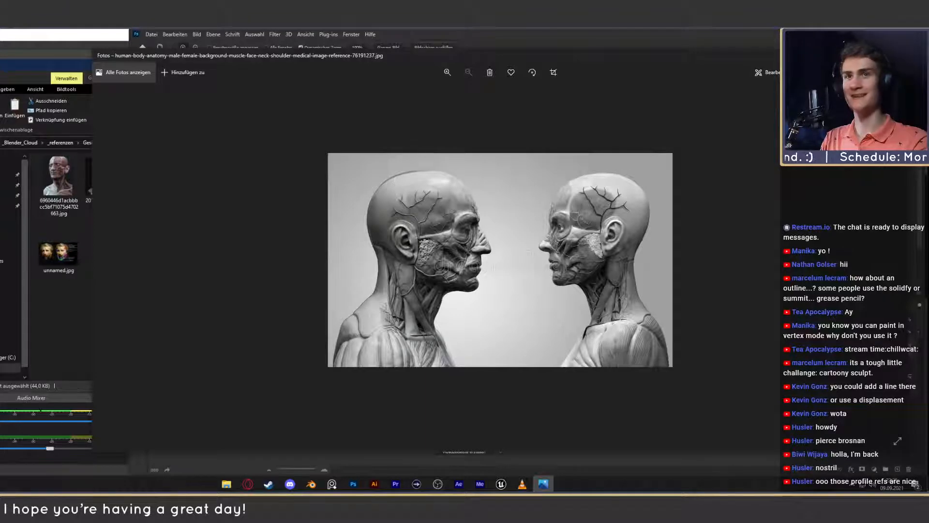
{"action": "key", "text": "alt+F4"}
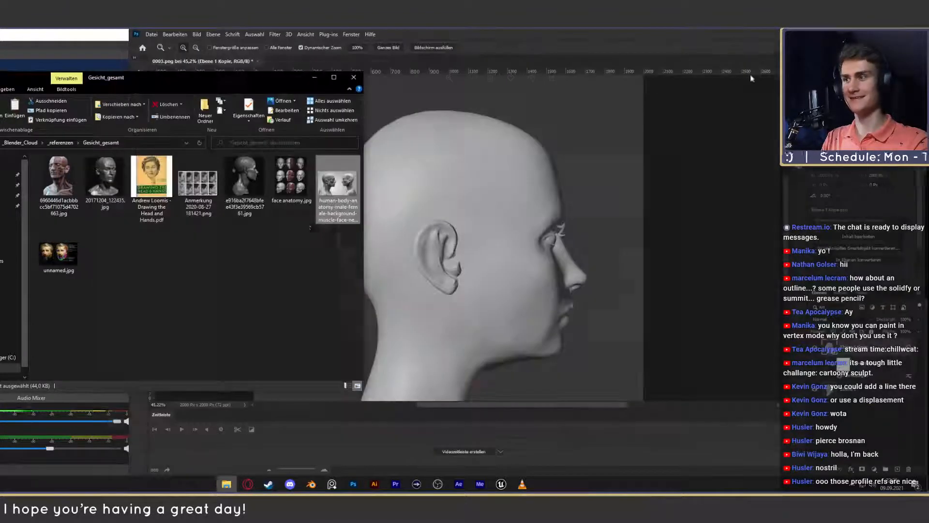
{"action": "left_click", "coordinate": [565, 48]}
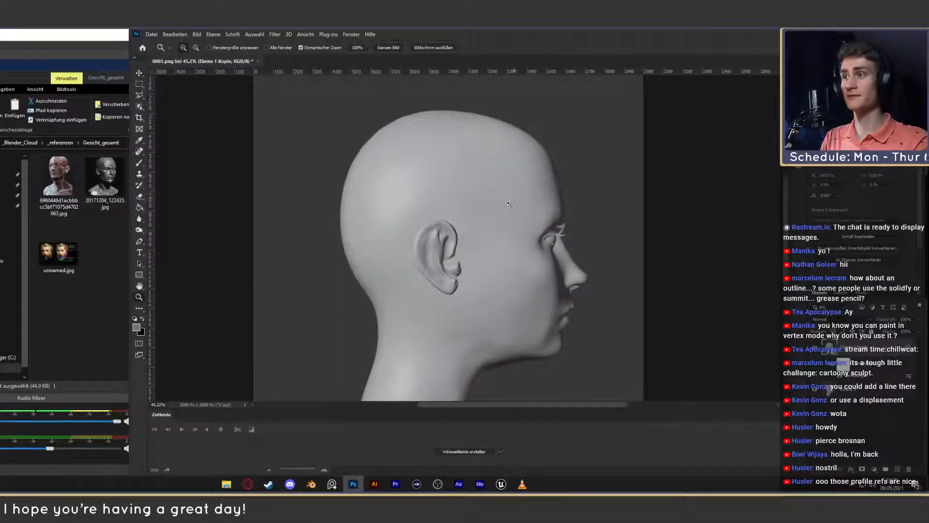
{"action": "left_click", "coordinate": [98, 81]}
{"action": "left_click", "coordinate": [321, 81]}
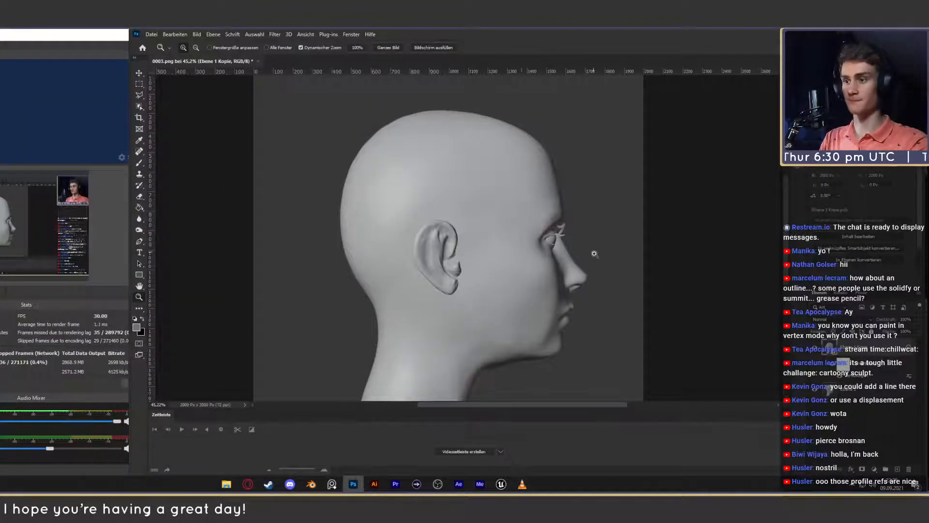
- Zoom in on the liquified head profile and compare it with the original by toggling the edited layer's visibility
{"action": "left_click_drag", "start_coordinate": [523, 296], "coordinate": [544, 300]}
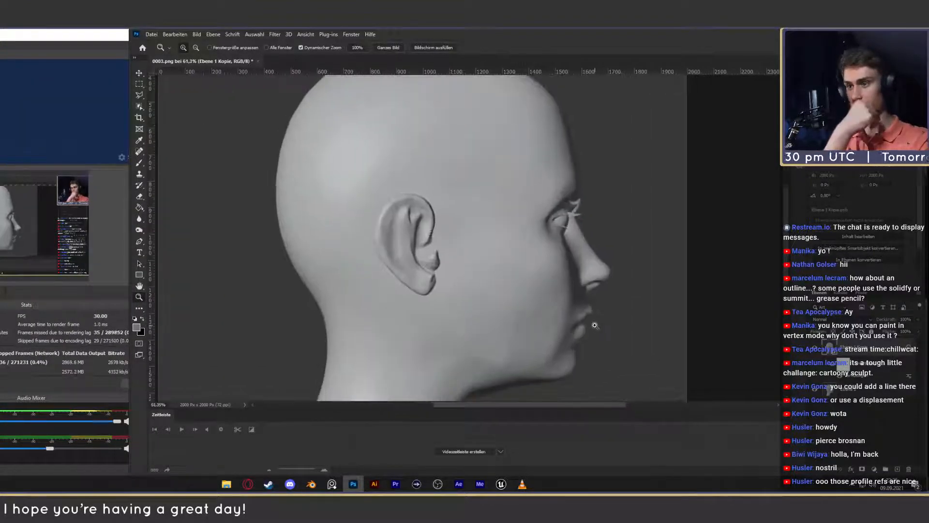
{"action": "left_click", "coordinate": [817, 353]}
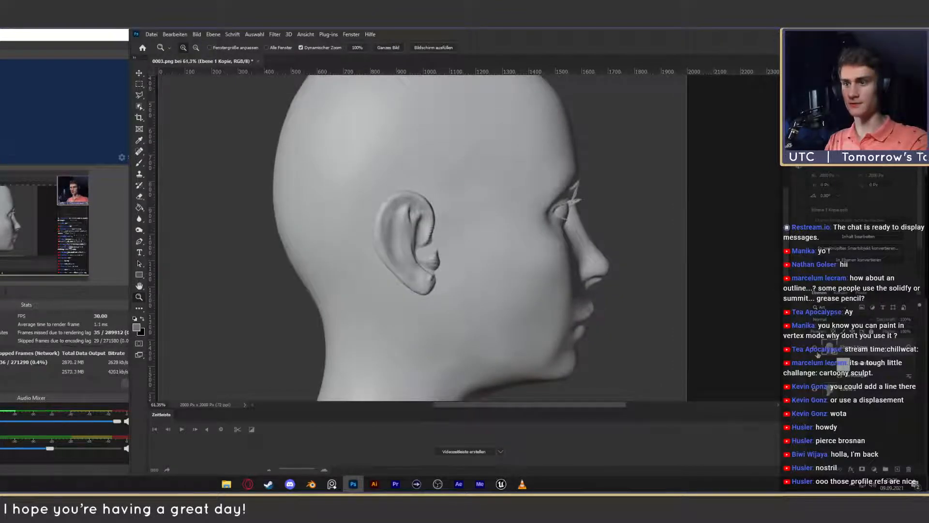
{"action": "left_click", "coordinate": [818, 353]}
{"action": "left_click", "coordinate": [817, 353]}
{"action": "left_click", "coordinate": [817, 353]}
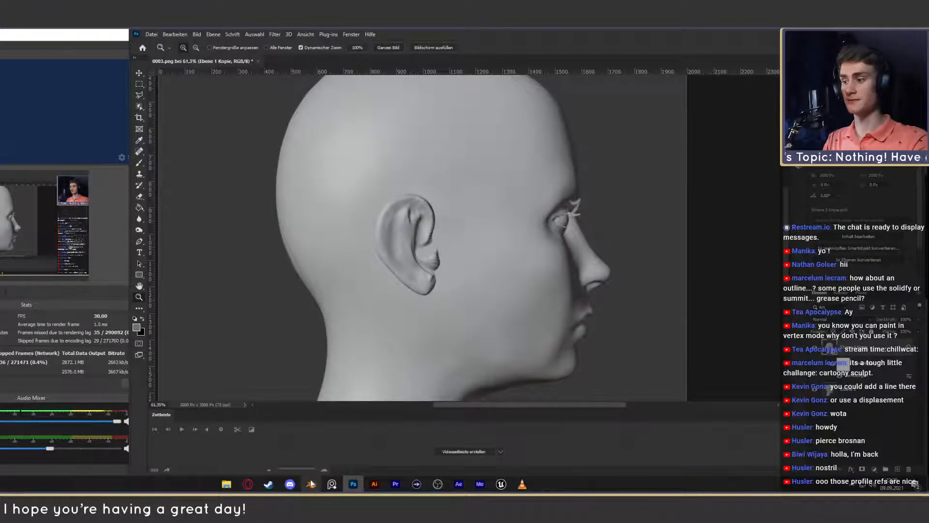
- Switch to Blender to review the annotated 0003.png profile as a whole, then return to Photoshop and activate the Move tool
{"action": "mouse_move", "coordinate": [311, 483]}
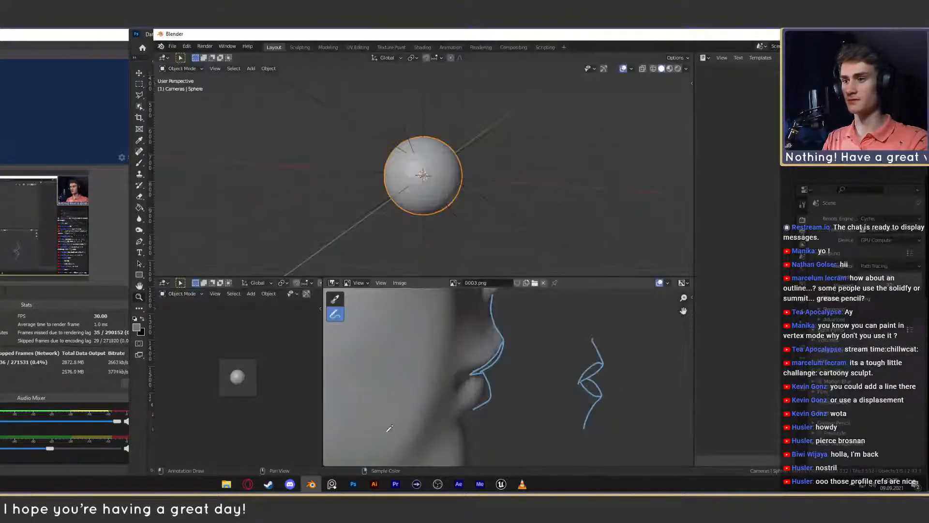
{"action": "left_click", "coordinate": [310, 451]}
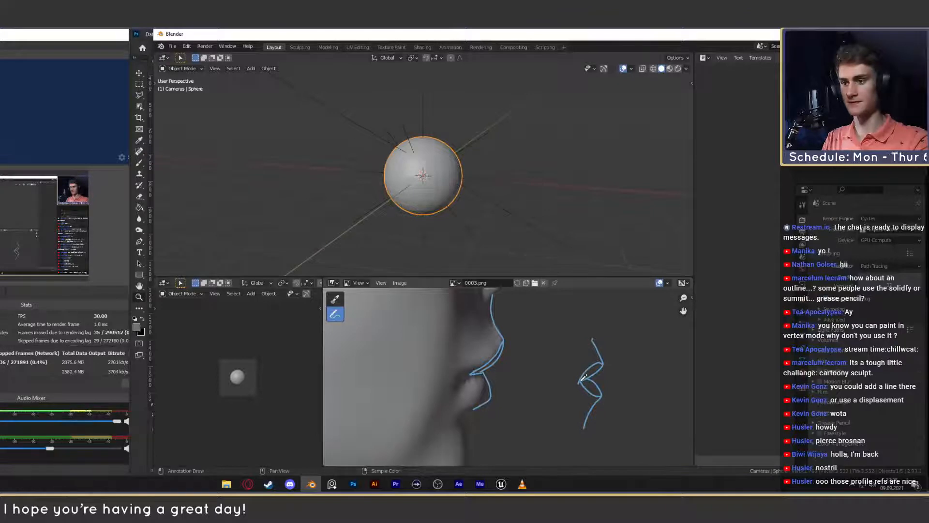
{"action": "scroll", "coordinate": [605, 378], "scroll_direction": "down", "scroll_amount": 8}
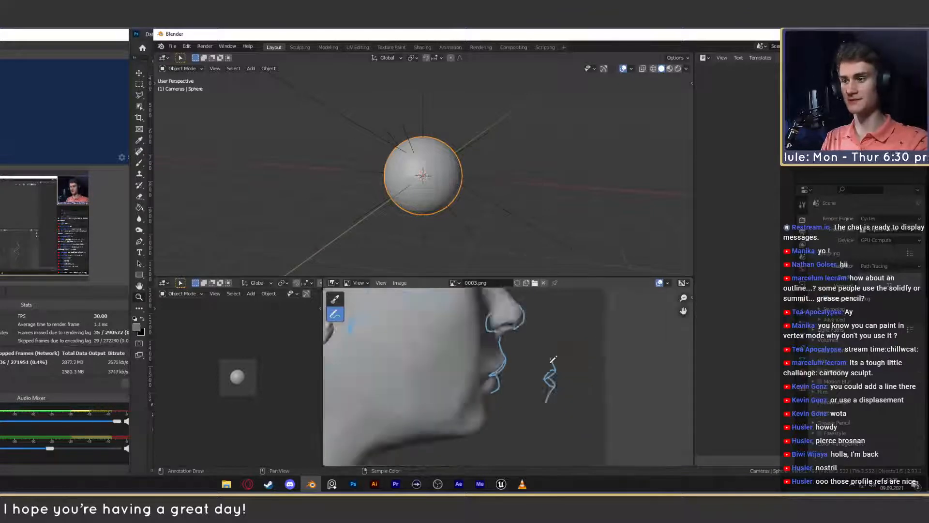
{"action": "mouse_move", "coordinate": [533, 352]}
{"action": "middle_mouse_down"}
{"action": "mouse_move", "coordinate": [569, 366]}
{"action": "mouse_move", "coordinate": [553, 375]}
{"action": "middle_mouse_up"}
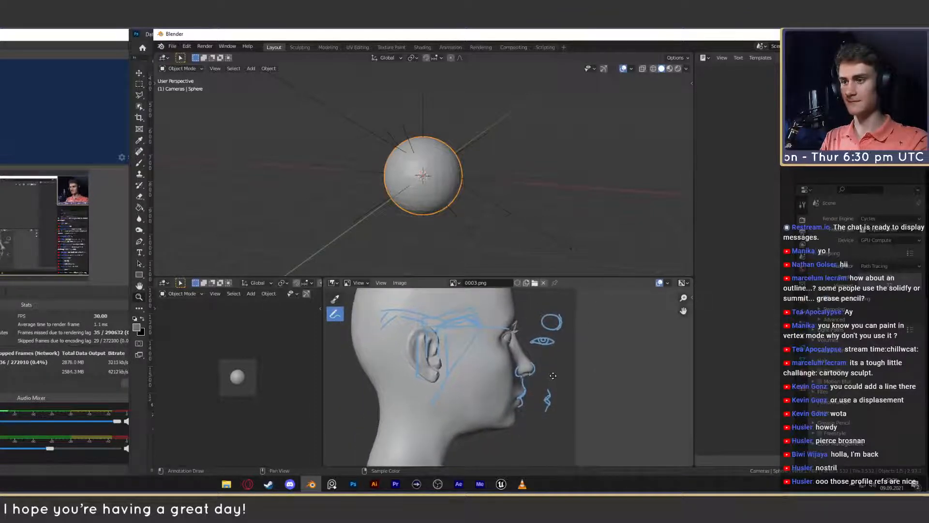
{"action": "left_click", "coordinate": [353, 484]}
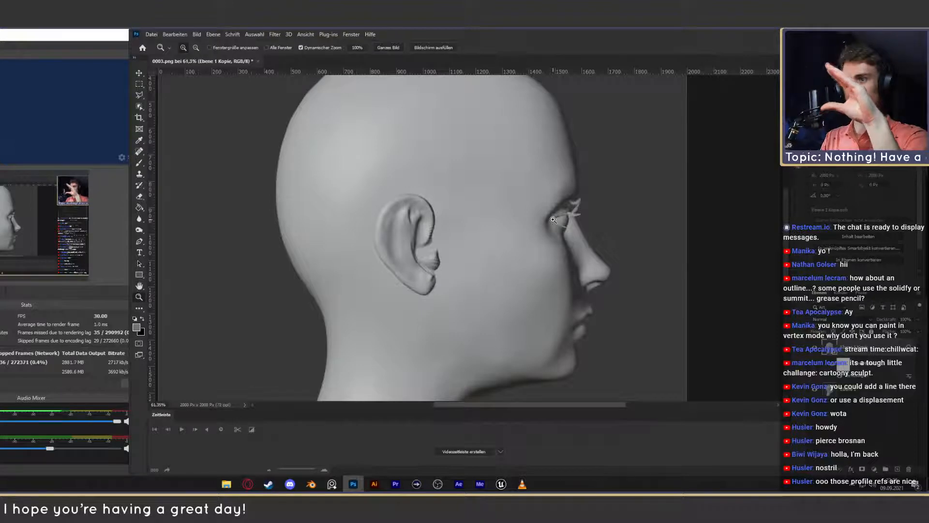
{"action": "left_click", "coordinate": [140, 73]}
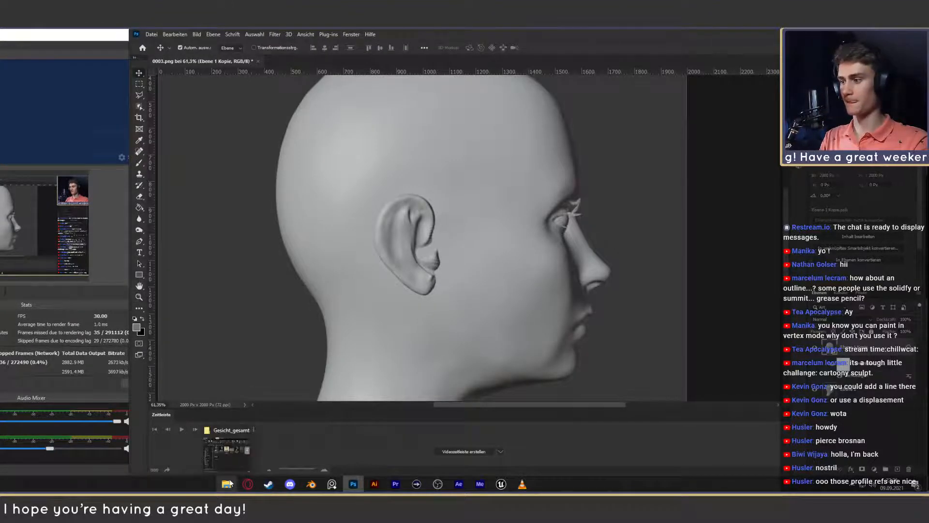
- Bring up the Gesicht_gesamt folder, move its window fully into view and open Andrew Loomis - Drawing the Head and Hands.pdf
{"action": "left_click", "coordinate": [227, 484]}
{"action": "left_click", "coordinate": [315, 77]}
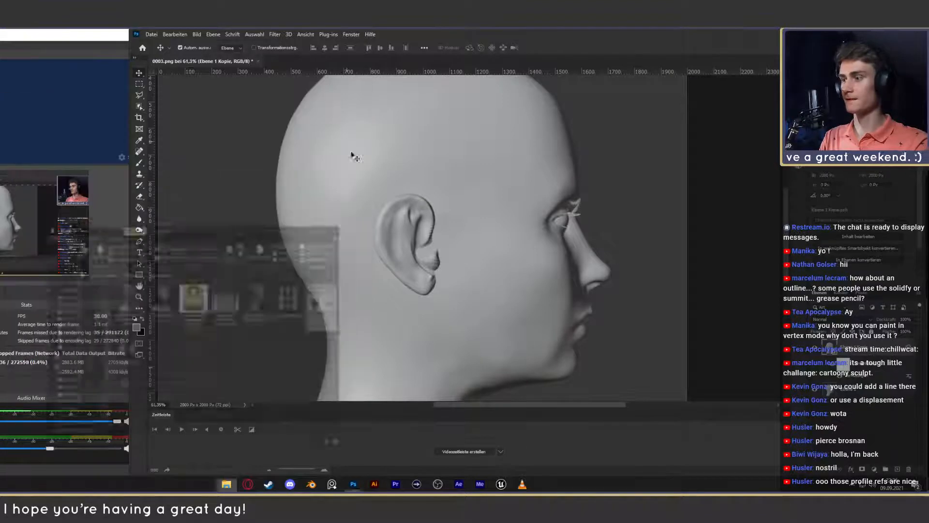
{"action": "left_click", "coordinate": [226, 484]}
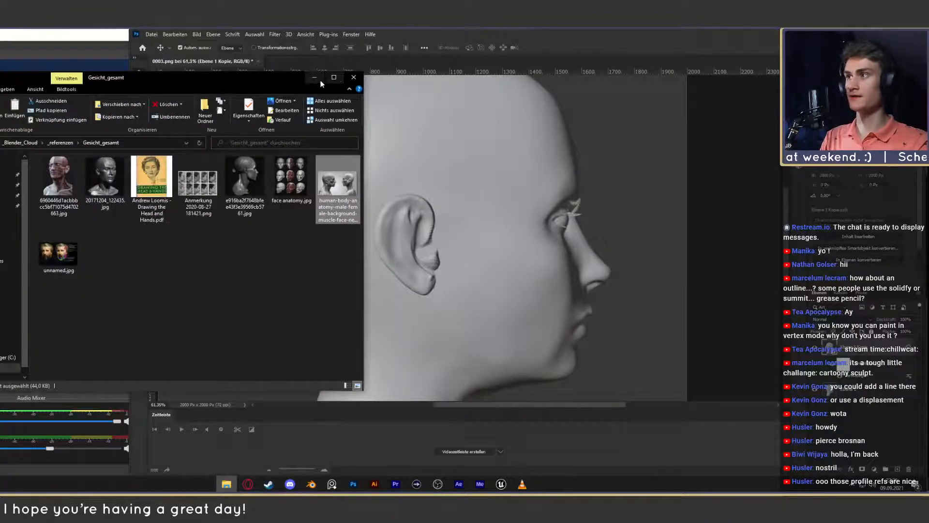
{"action": "left_click", "coordinate": [315, 77]}
{"action": "left_click", "coordinate": [226, 484]}
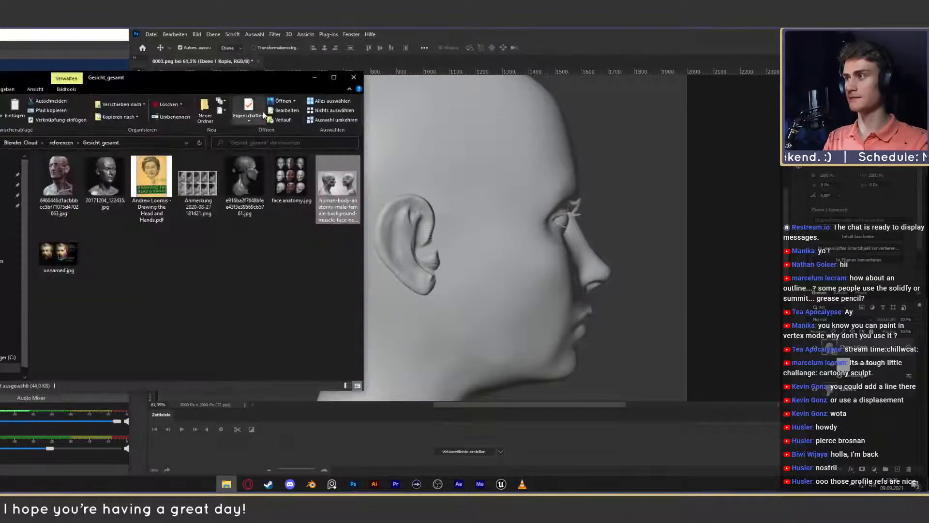
{"action": "left_click_drag", "start_coordinate": [271, 86], "coordinate": [478, 101]}
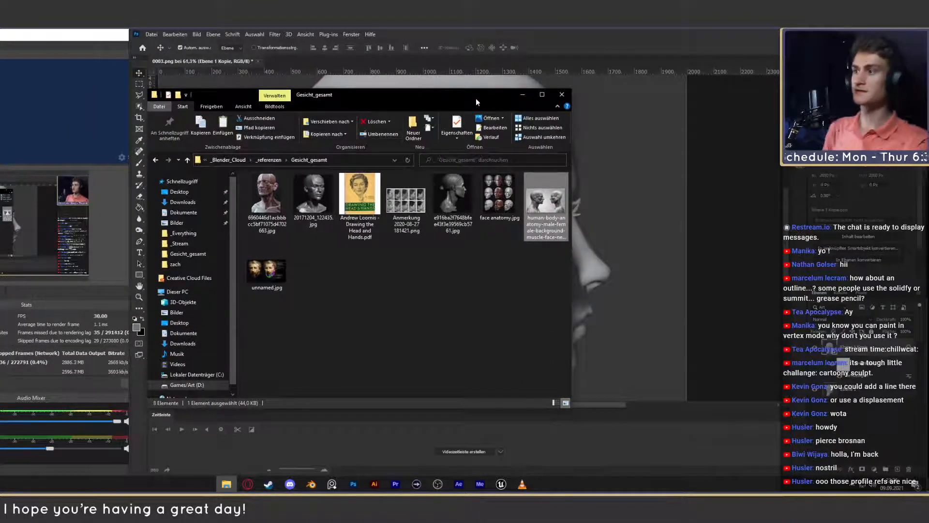
{"action": "double_click", "coordinate": [359, 198]}
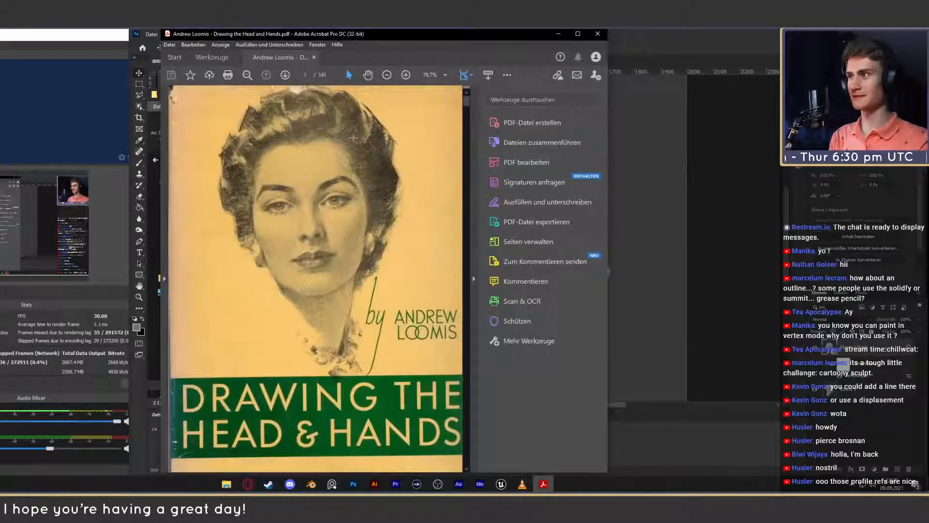
- Page through the Loomis book from the cover past the skull and head construction plates to Plate 15 on varying the ball and plane
{"action": "left_click", "coordinate": [285, 75]}
{"action": "left_click", "coordinate": [286, 75]}
{"action": "left_click", "coordinate": [286, 75]}
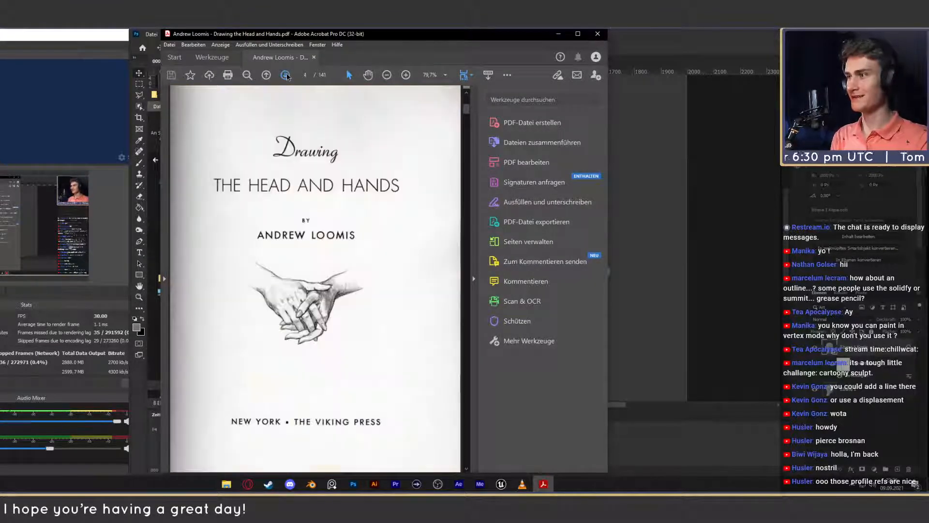
{"action": "left_click", "coordinate": [286, 75]}
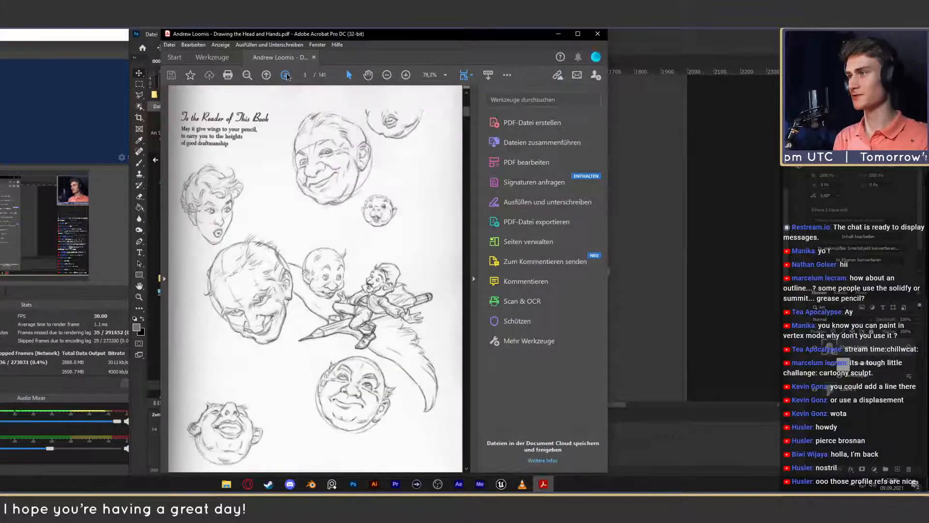
{"action": "left_click", "coordinate": [285, 75]}
{"action": "left_click", "coordinate": [286, 75]}
{"action": "left_click", "coordinate": [285, 75]}
{"action": "left_click", "coordinate": [286, 75]}
{"action": "left_click", "coordinate": [286, 75]}
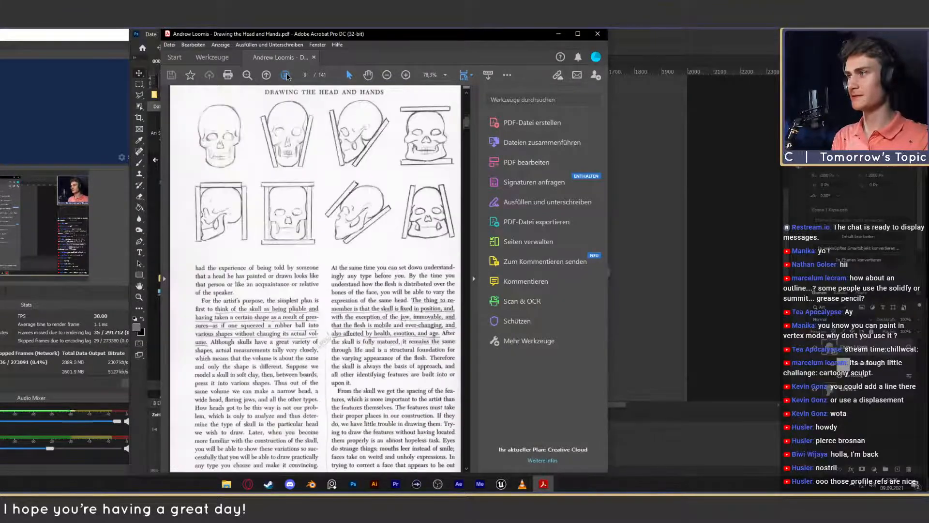
{"action": "left_click", "coordinate": [286, 75]}
{"action": "left_click", "coordinate": [285, 75]}
{"action": "left_click", "coordinate": [286, 75]}
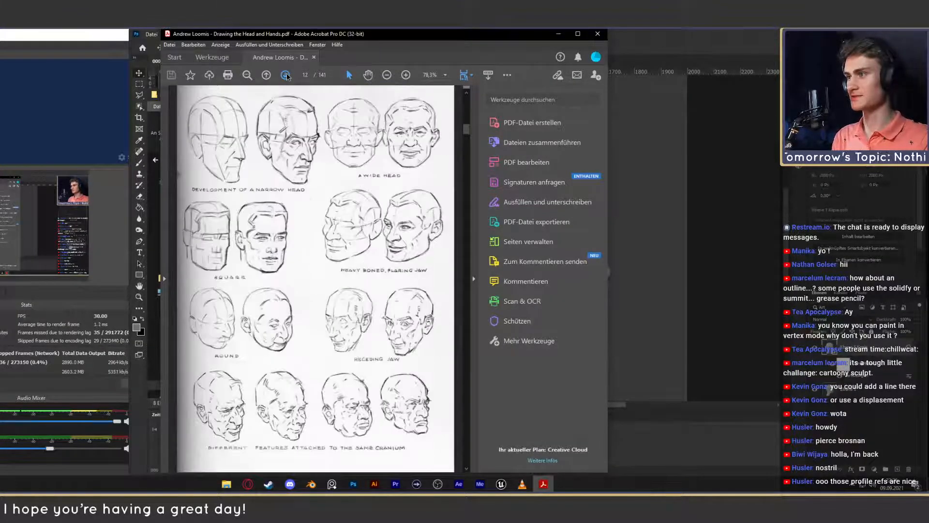
{"action": "left_click", "coordinate": [286, 75]}
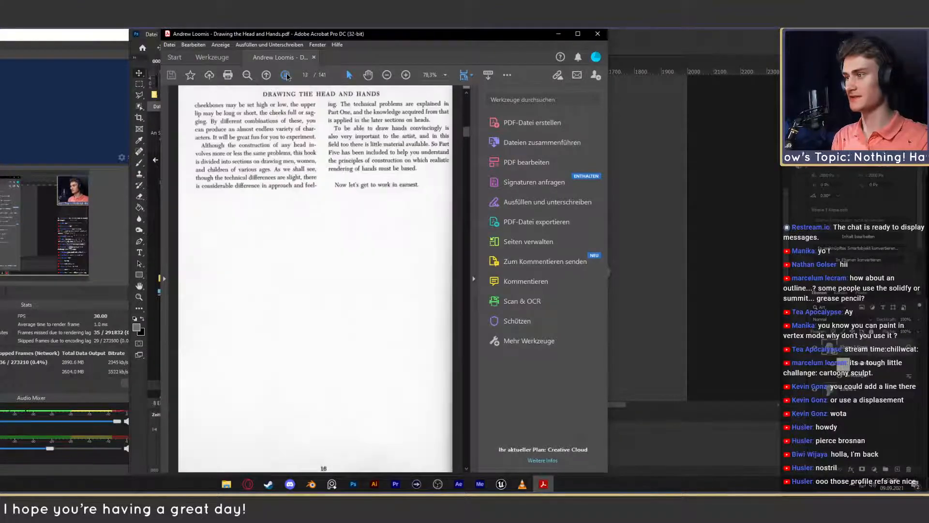
{"action": "left_click", "coordinate": [286, 75]}
{"action": "left_click", "coordinate": [286, 75]}
{"action": "left_click", "coordinate": [286, 75]}
{"action": "left_click", "coordinate": [285, 75]}
{"action": "left_click", "coordinate": [286, 75]}
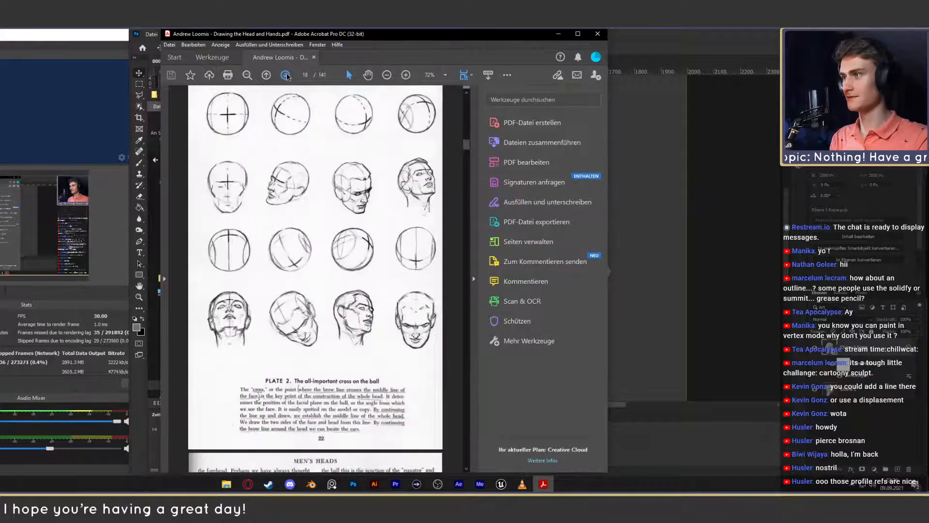
{"action": "left_click", "coordinate": [285, 75]}
{"action": "left_click", "coordinate": [286, 75]}
{"action": "left_click", "coordinate": [286, 75]}
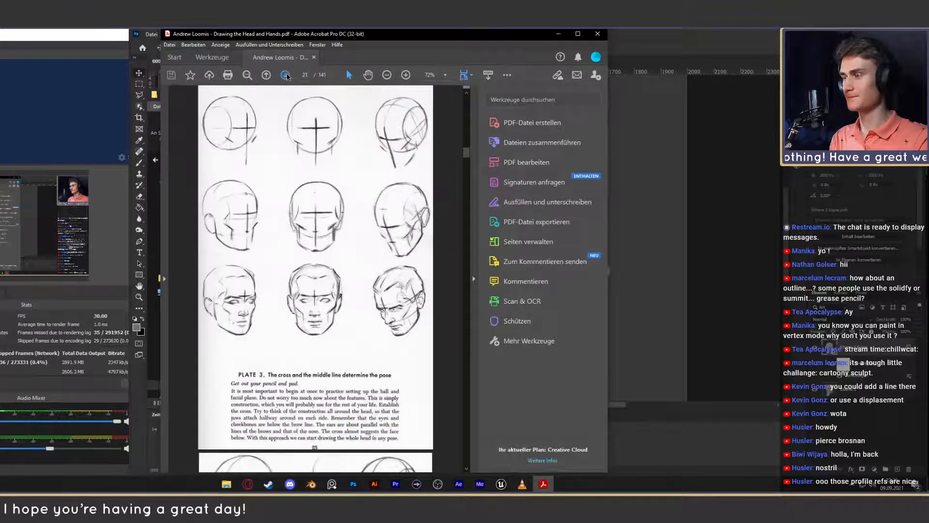
{"action": "left_click", "coordinate": [286, 75]}
{"action": "left_click", "coordinate": [286, 75]}
{"action": "left_click", "coordinate": [285, 75]}
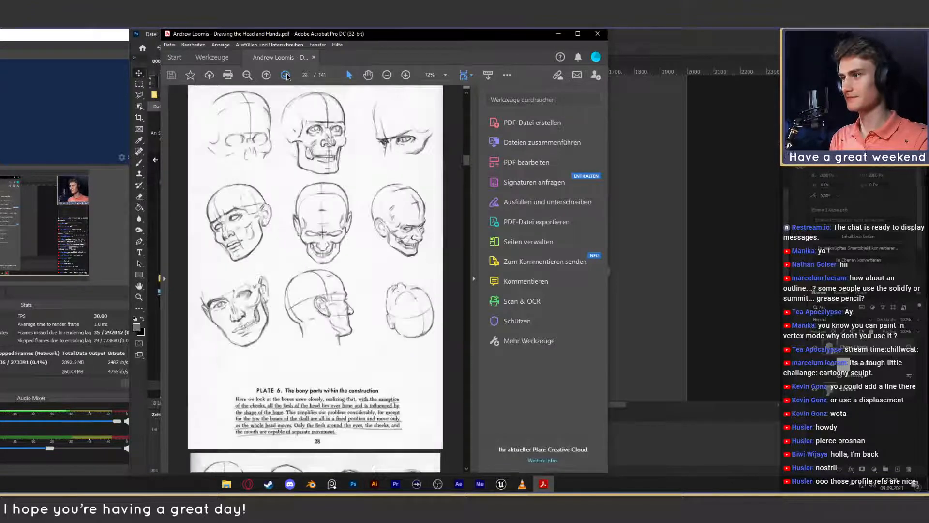
{"action": "left_click", "coordinate": [285, 75]}
{"action": "left_click", "coordinate": [285, 75]}
{"action": "left_click", "coordinate": [286, 75]}
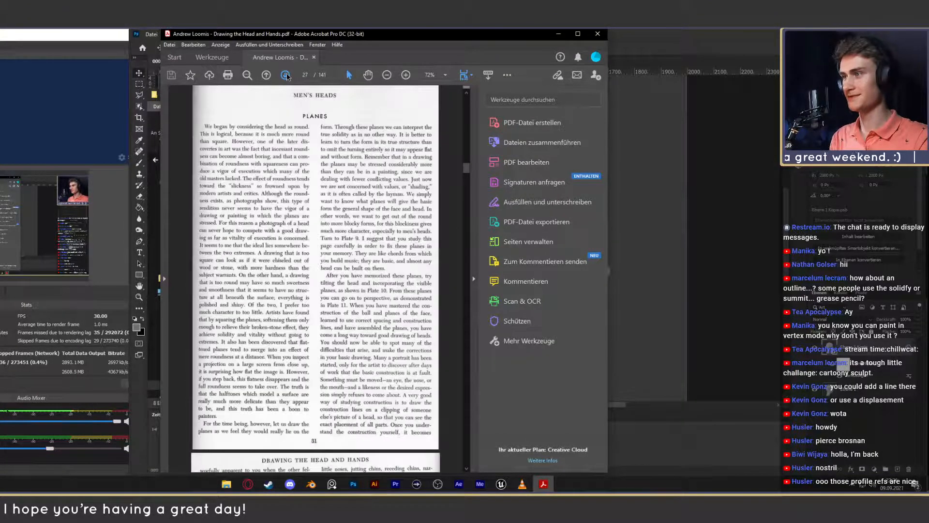
{"action": "left_click", "coordinate": [285, 75]}
{"action": "left_click", "coordinate": [285, 75]}
{"action": "left_click", "coordinate": [285, 75]}
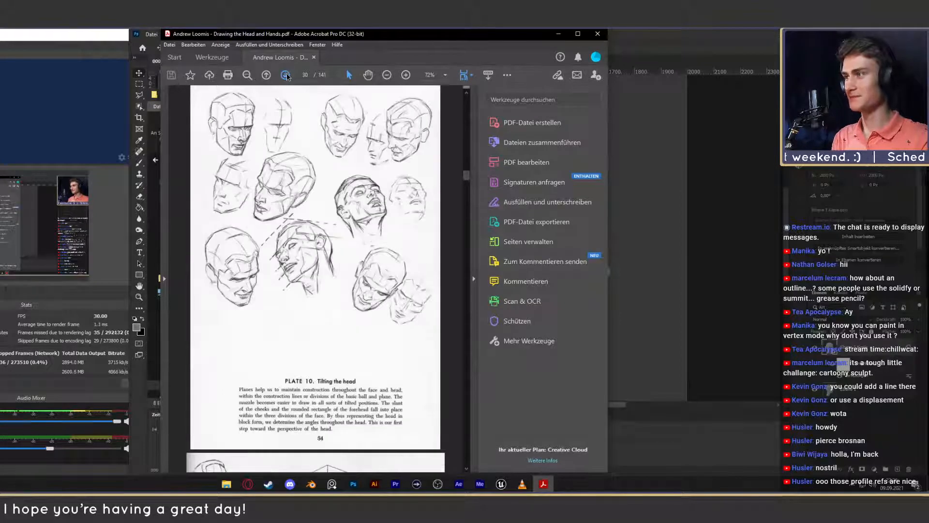
{"action": "left_click", "coordinate": [286, 75]}
{"action": "left_click", "coordinate": [286, 75]}
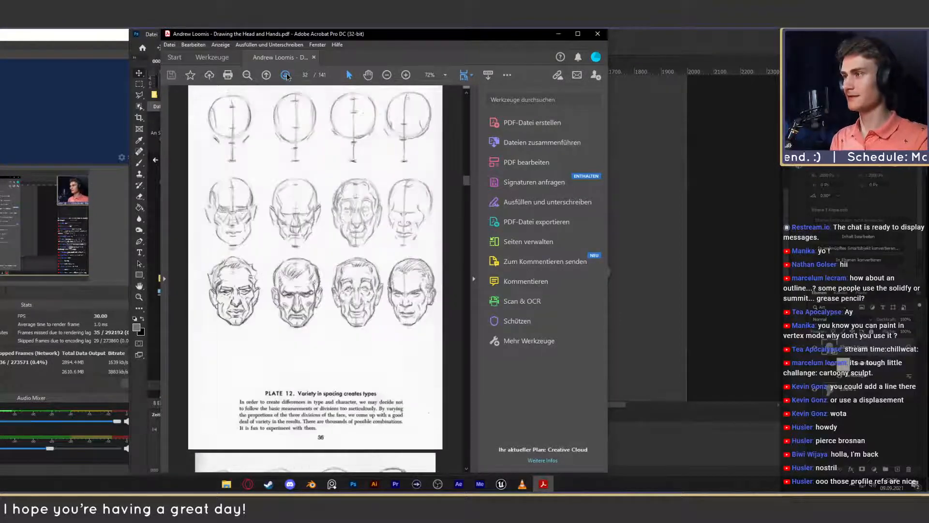
{"action": "left_click", "coordinate": [286, 75]}
{"action": "left_click", "coordinate": [286, 75]}
{"action": "left_click", "coordinate": [286, 75]}
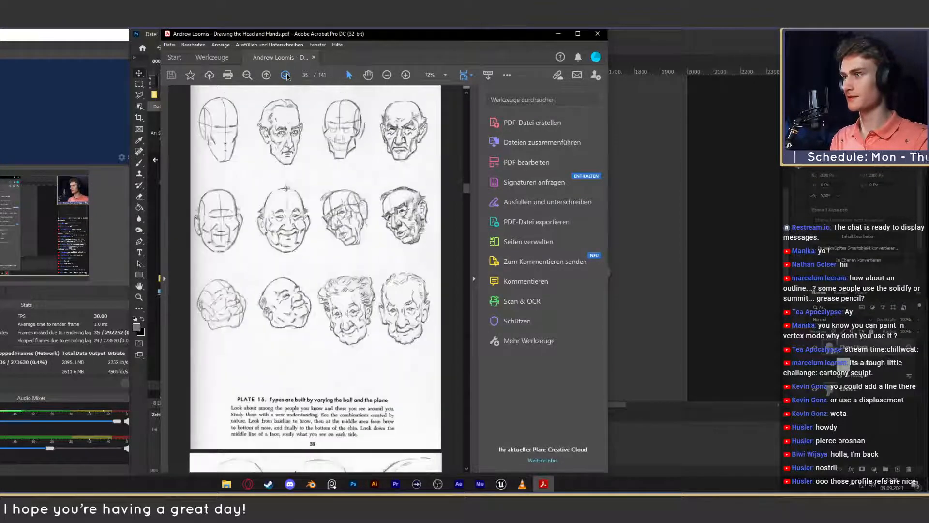
- Go back to Plate 14 to examine the head types, then page forward to Plate 17 on rhythmic lines in the head
{"action": "left_click", "coordinate": [265, 75]}
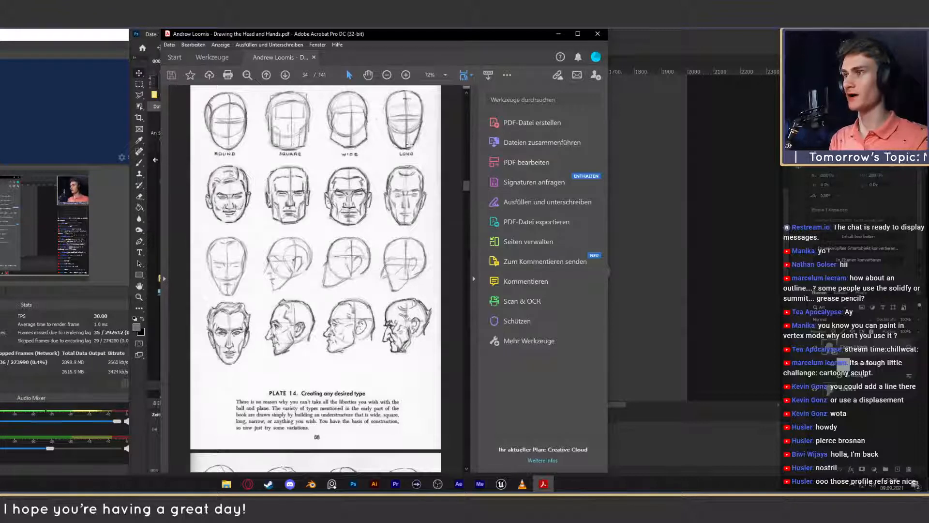
{"action": "left_click", "coordinate": [286, 76]}
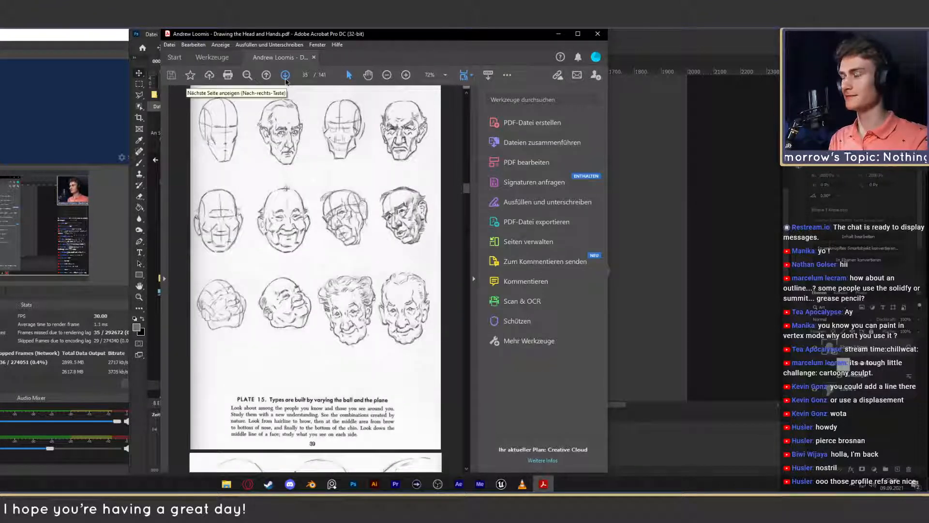
{"action": "left_click", "coordinate": [286, 79]}
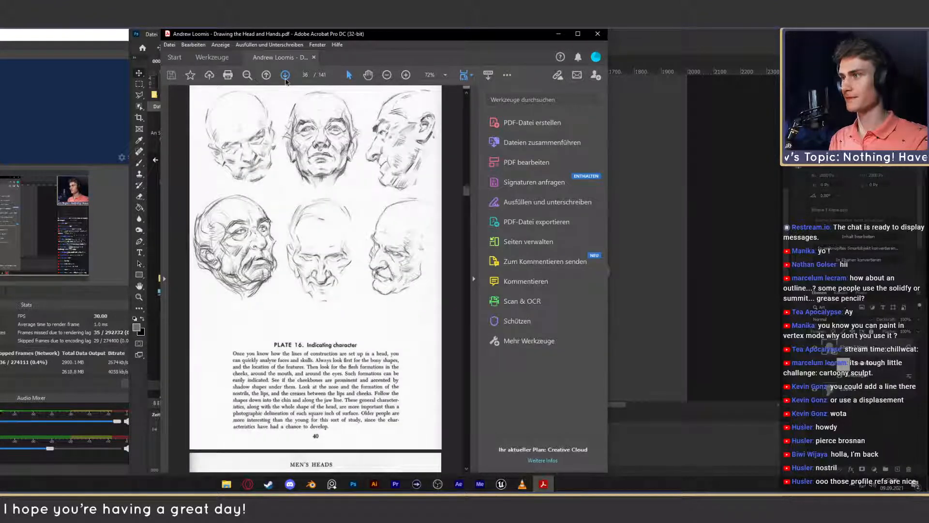
{"action": "left_click", "coordinate": [286, 75]}
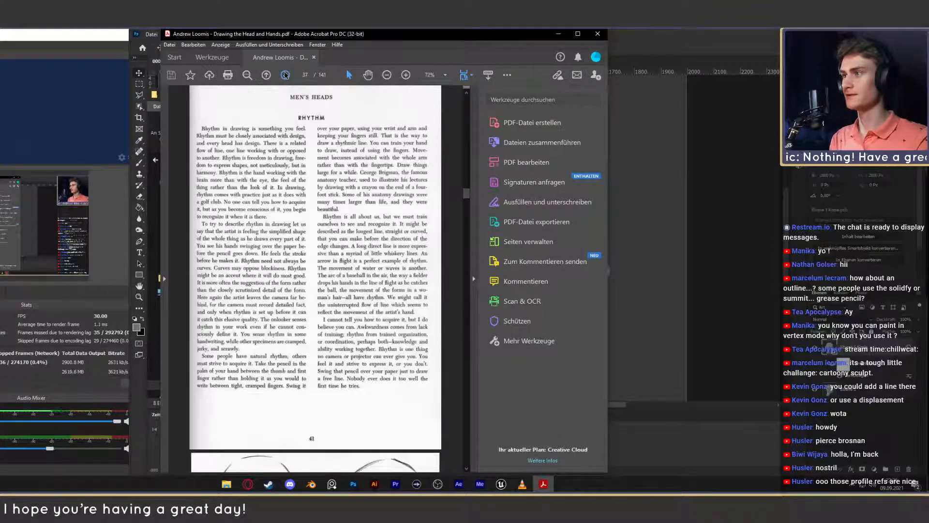
{"action": "left_click", "coordinate": [285, 75]}
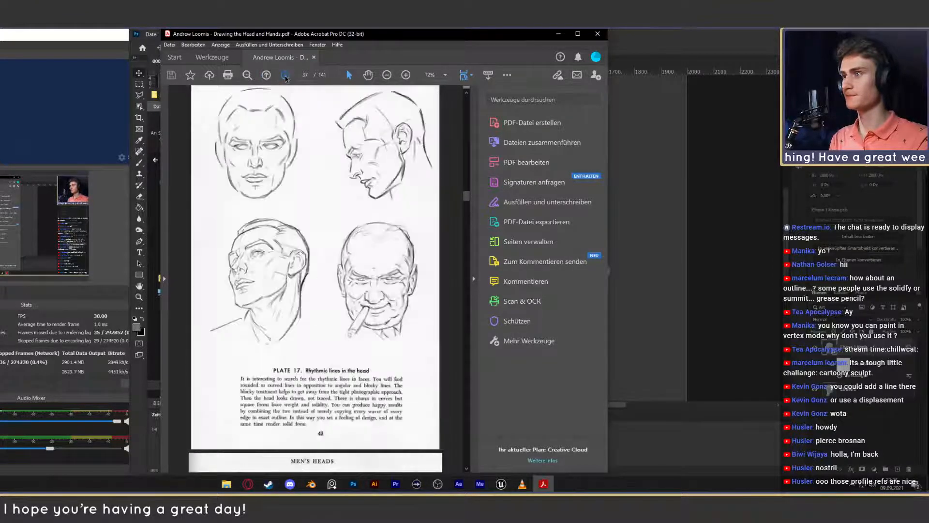
- Page on through the Loomis book from Plate 18 on male head proportions to Plate 21 on muscle function, then close the PDF
{"action": "left_click", "coordinate": [285, 75]}
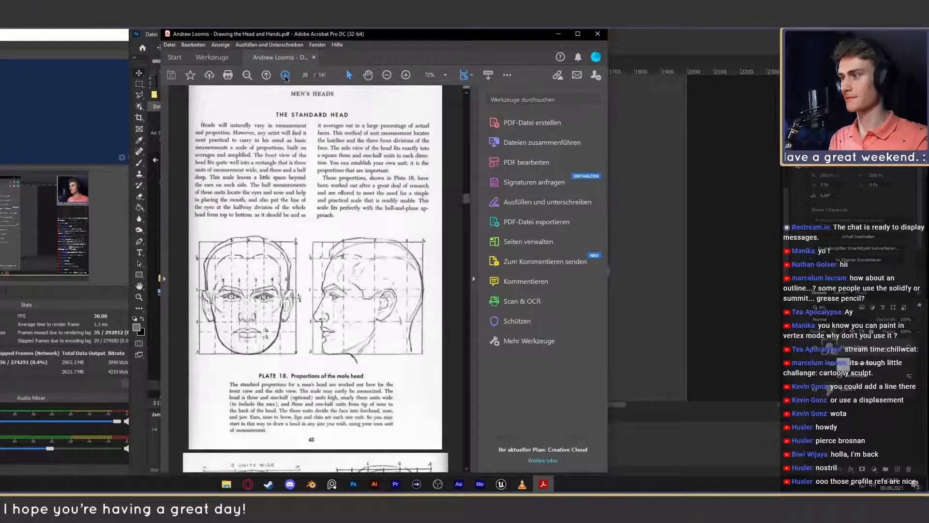
{"action": "left_click", "coordinate": [285, 75]}
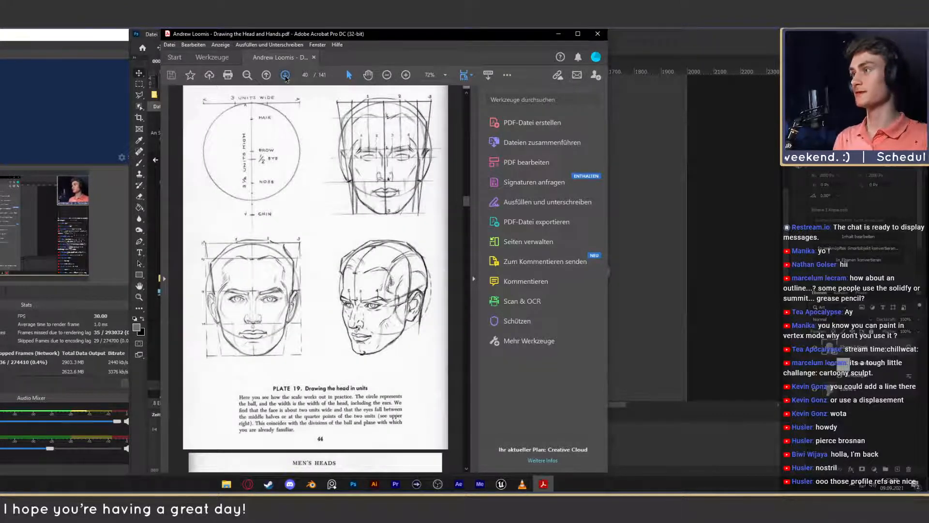
{"action": "left_click", "coordinate": [286, 75]}
{"action": "left_click", "coordinate": [285, 75]}
{"action": "left_click", "coordinate": [286, 75]}
{"action": "left_click", "coordinate": [267, 75]}
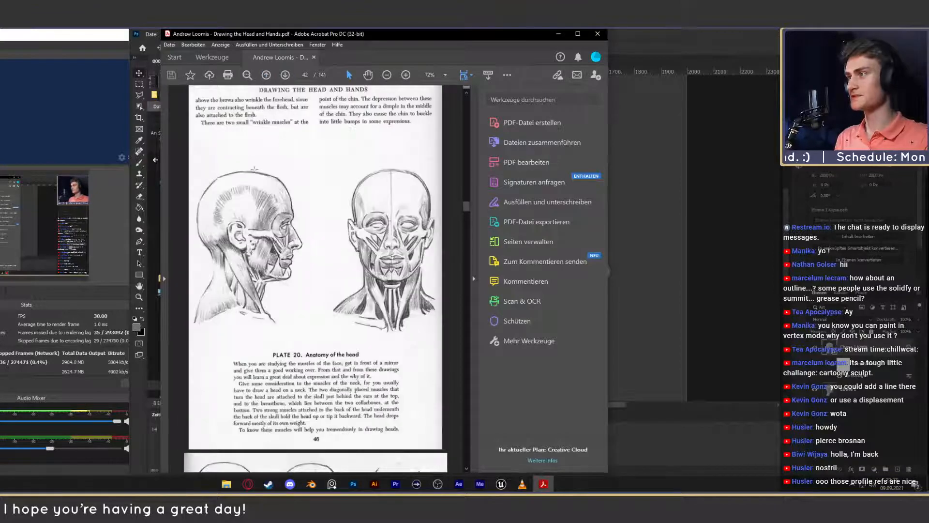
{"action": "left_click", "coordinate": [285, 75]}
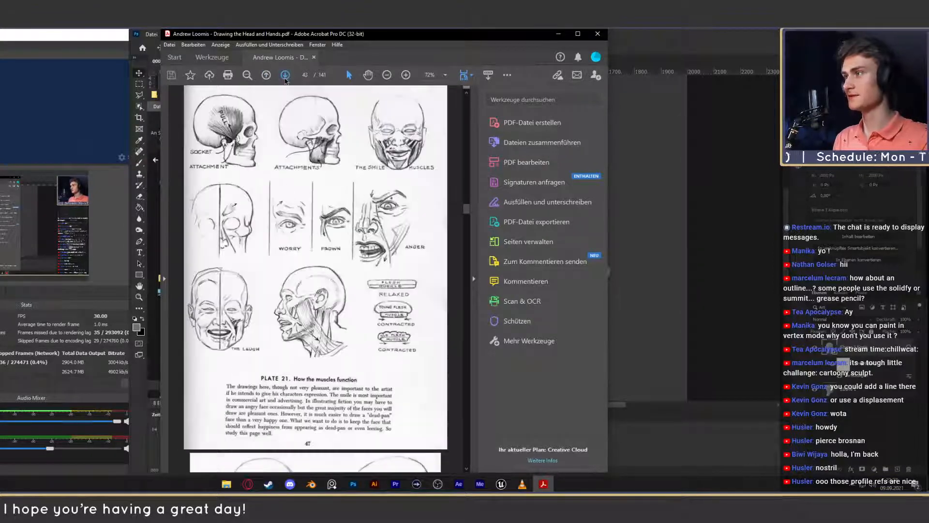
{"action": "left_click", "coordinate": [600, 35]}
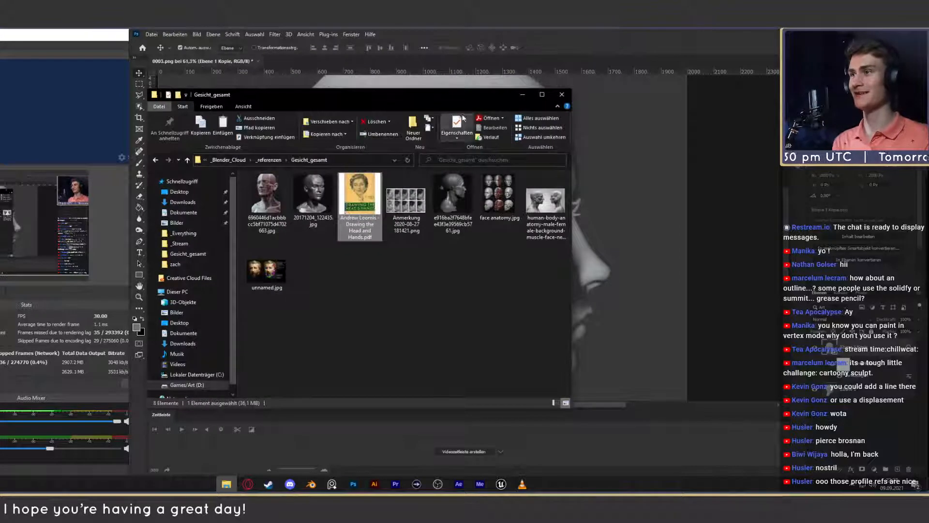
- Open 20171204_122435.jpg to examine the facial planes of the sculpted bust, then close the image
{"action": "double_click", "coordinate": [331, 203]}
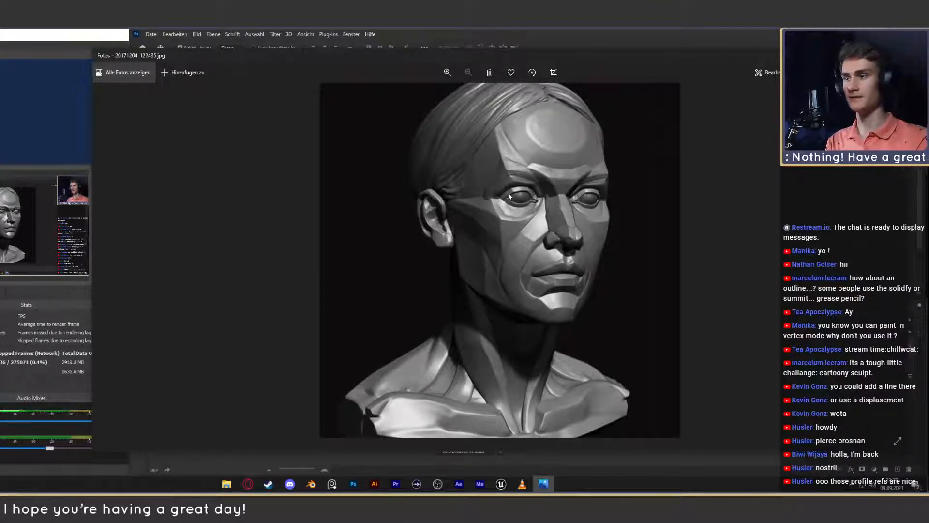
{"action": "left_click_drag", "start_coordinate": [648, 56], "coordinate": [623, 47]}
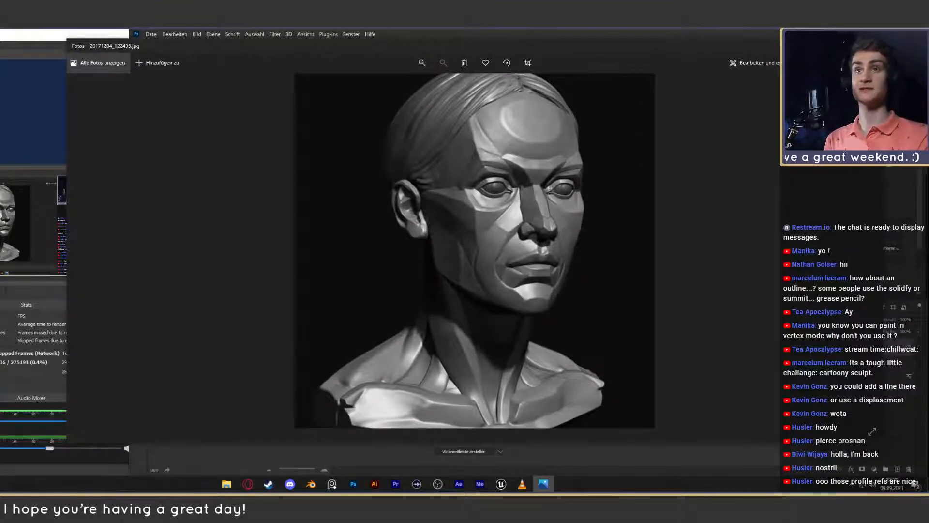
{"action": "left_click", "coordinate": [873, 46]}
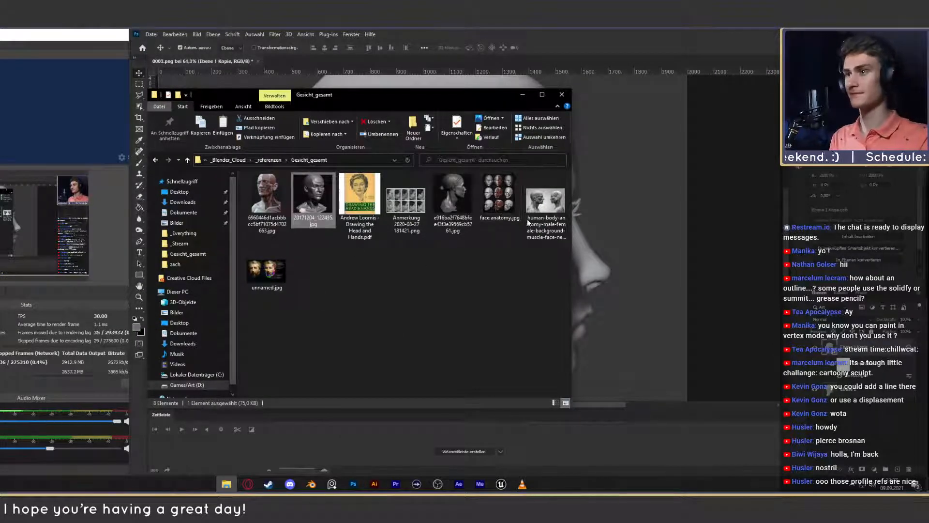
- Browse the Games/Art (D:) drive to _Blender_Cloud, _projekte, 2021_09, personal_feedback_7 and open the zaro folder
{"action": "left_click", "coordinate": [155, 161]}
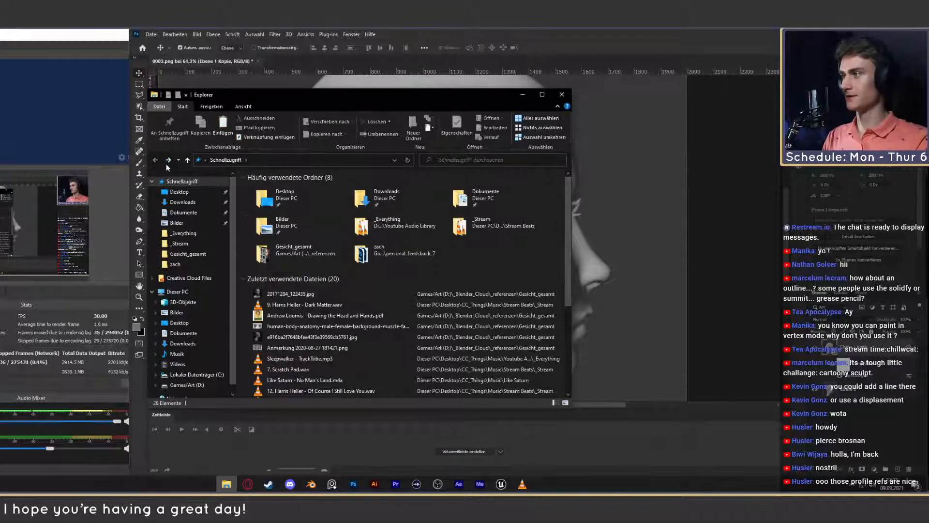
{"action": "left_click", "coordinate": [187, 385]}
{"action": "double_click", "coordinate": [272, 205]}
{"action": "double_click", "coordinate": [274, 196]}
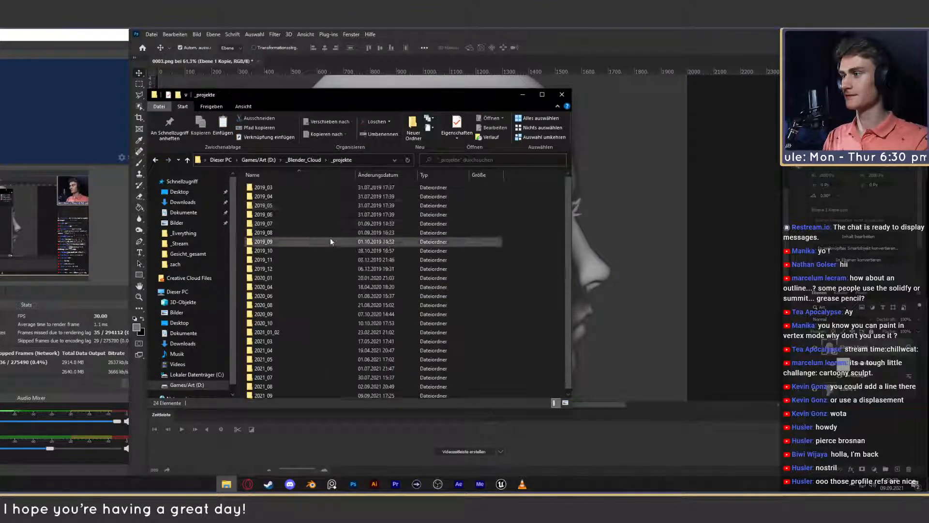
{"action": "double_click", "coordinate": [290, 393]}
{"action": "double_click", "coordinate": [286, 197]}
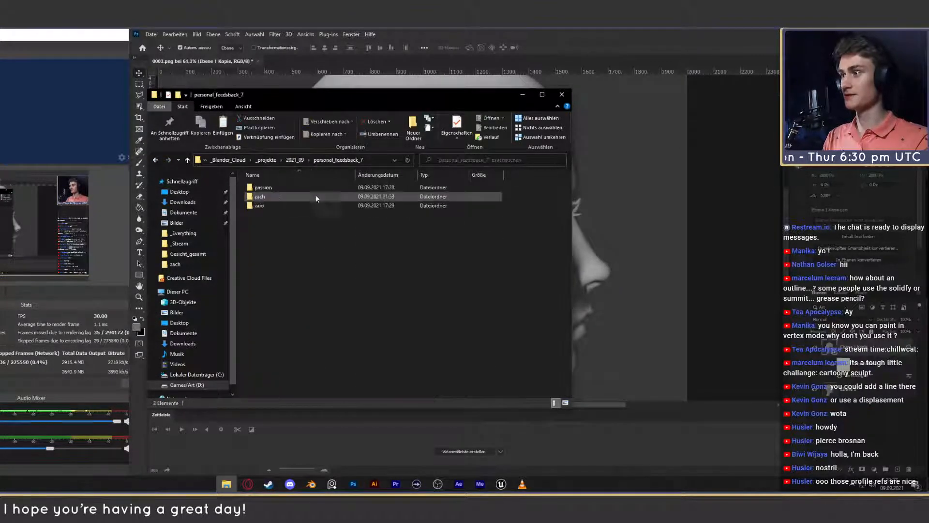
{"action": "double_click", "coordinate": [268, 206]}
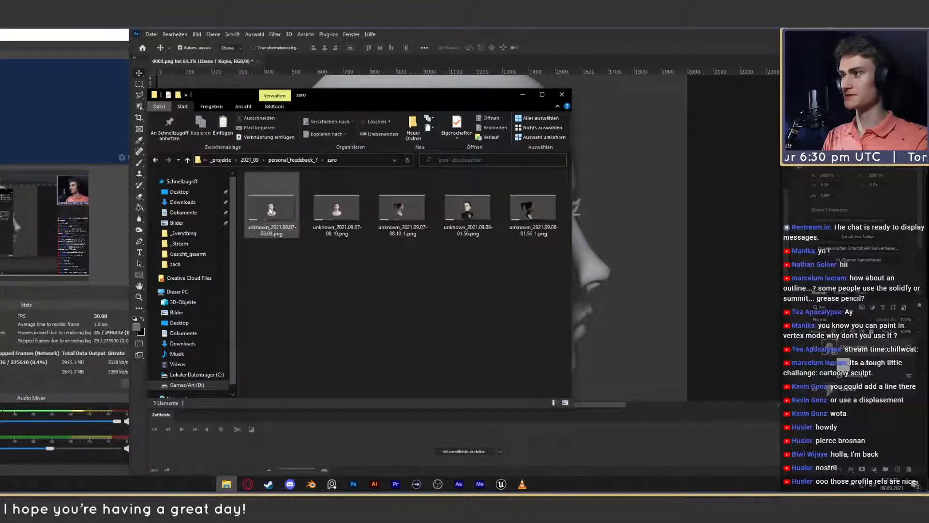
- Switch to Photoshop, deselect the layer and save the document as 0003.psd in the artist's folder inside personal_feedback_7, with compatibility maximized
{"action": "left_click_drag", "start_coordinate": [457, 100], "coordinate": [360, 122]}
{"action": "left_click", "coordinate": [449, 94]}
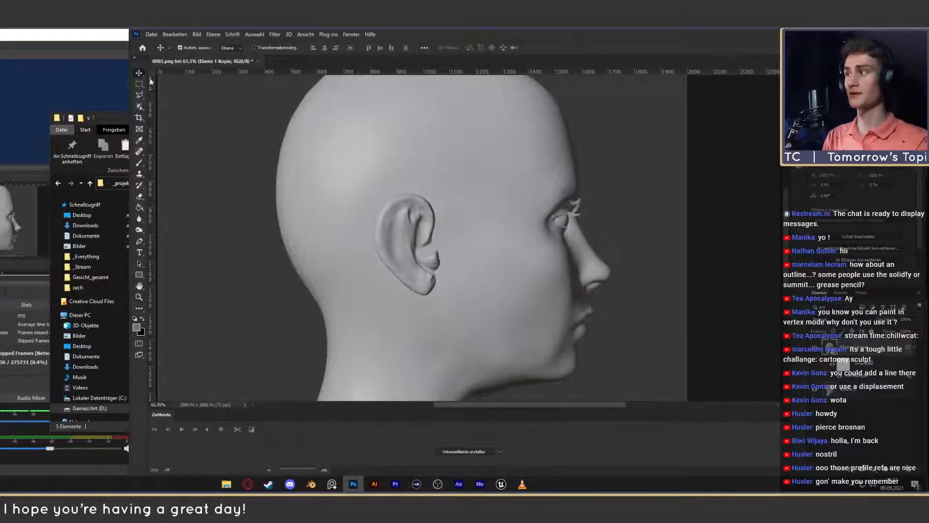
{"action": "left_click", "coordinate": [861, 419]}
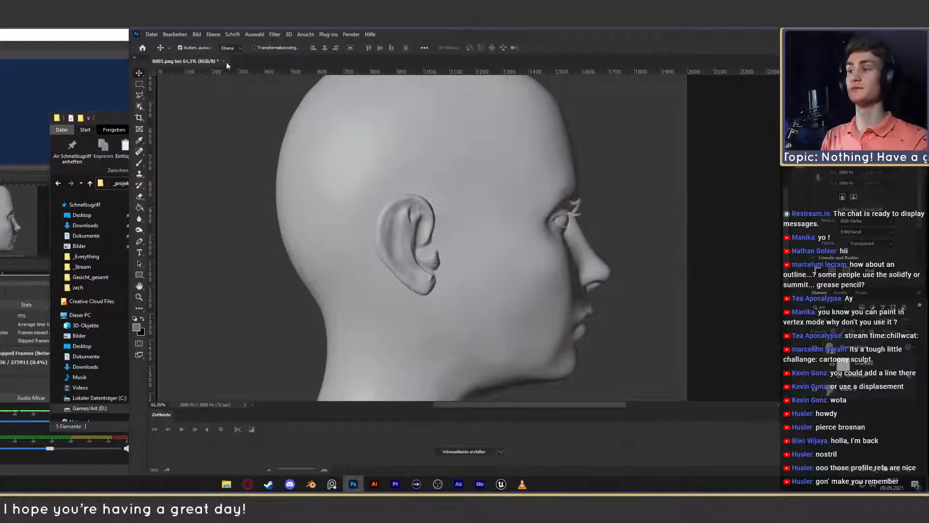
{"action": "key", "text": "ctrl+shift+s"}
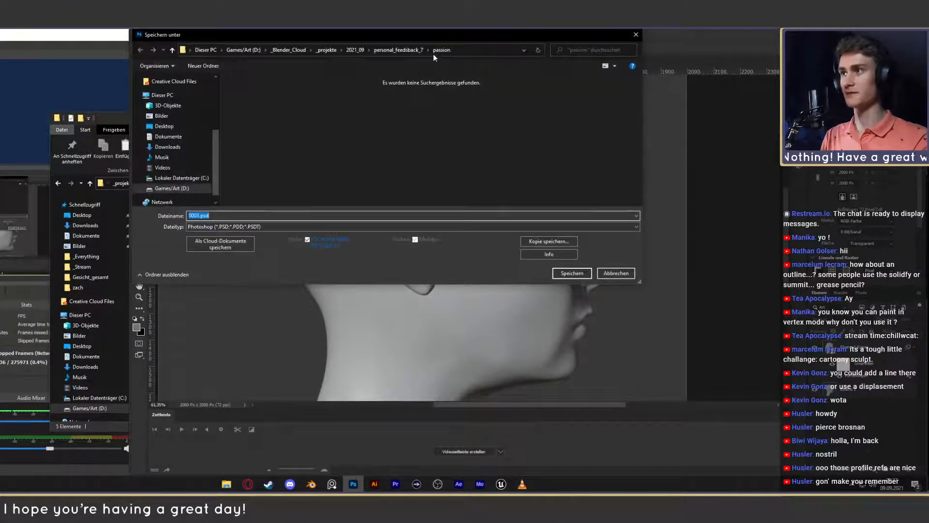
{"action": "left_click", "coordinate": [399, 50]}
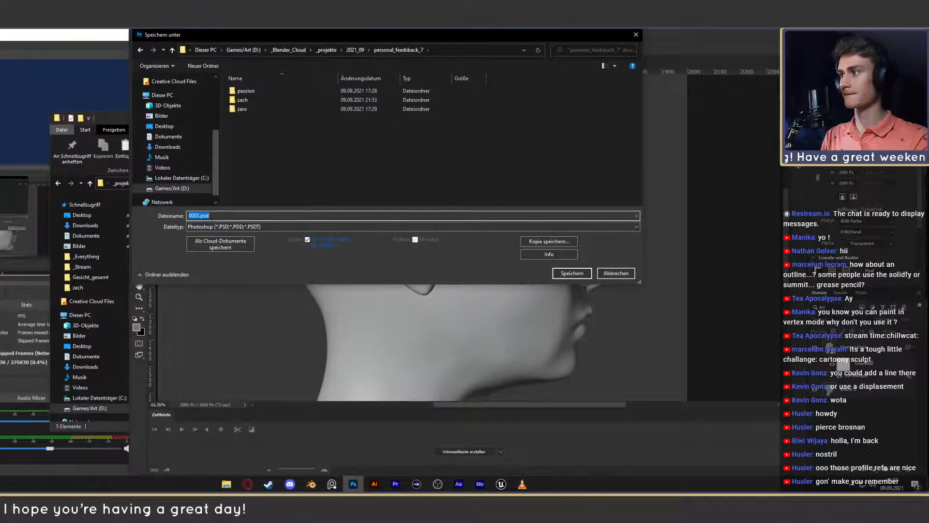
{"action": "left_click", "coordinate": [247, 100]}
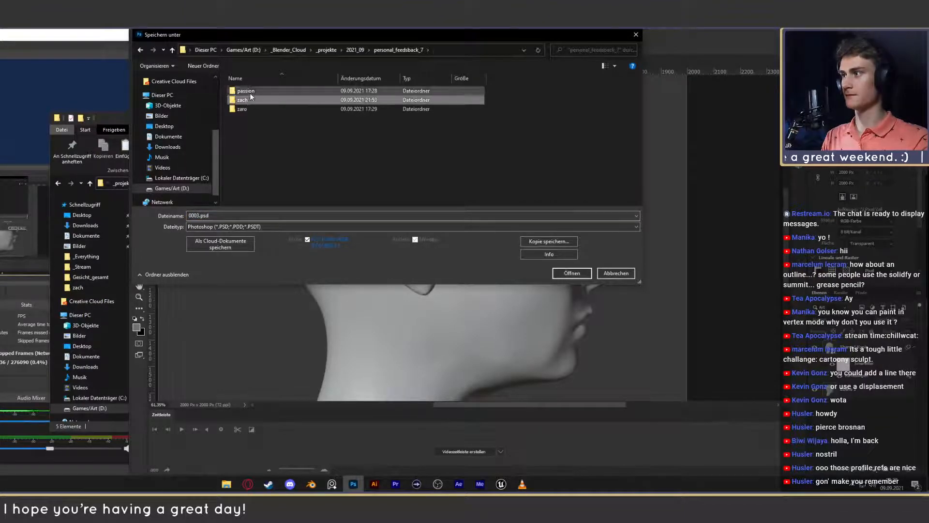
{"action": "double_click", "coordinate": [251, 97]}
{"action": "left_click", "coordinate": [571, 273]}
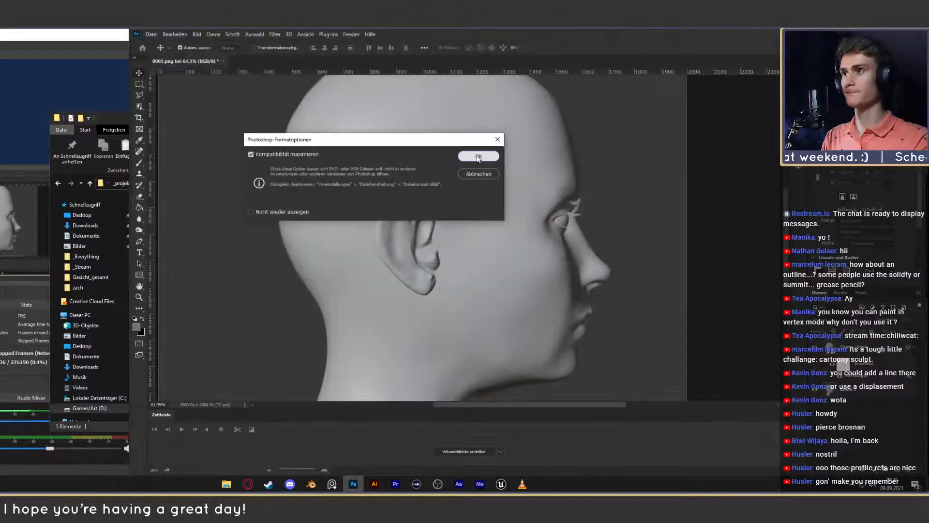
{"action": "left_click", "coordinate": [478, 157]}
- Close 0003.psd in Photoshop and arrange the zaro folder window in front, widening it slightly
{"action": "left_click", "coordinate": [109, 118]}
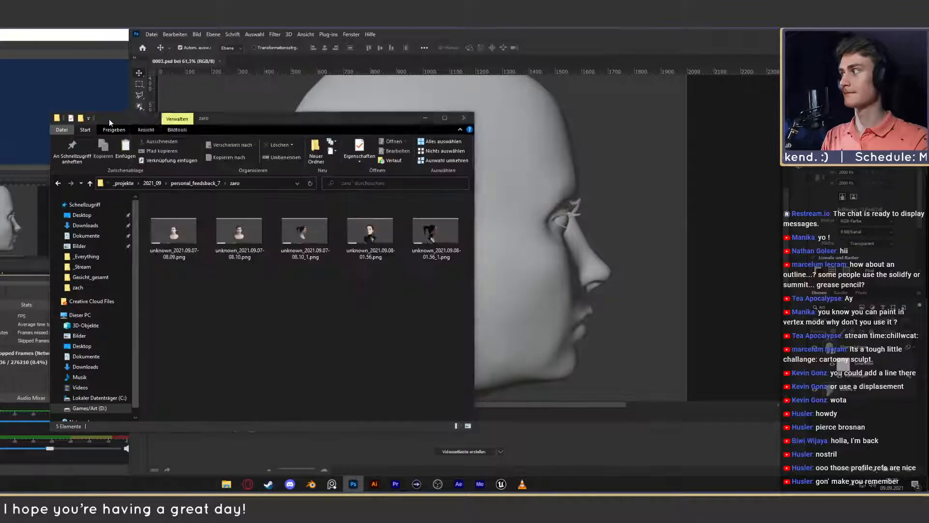
{"action": "left_click_drag", "start_coordinate": [256, 117], "coordinate": [399, 115]}
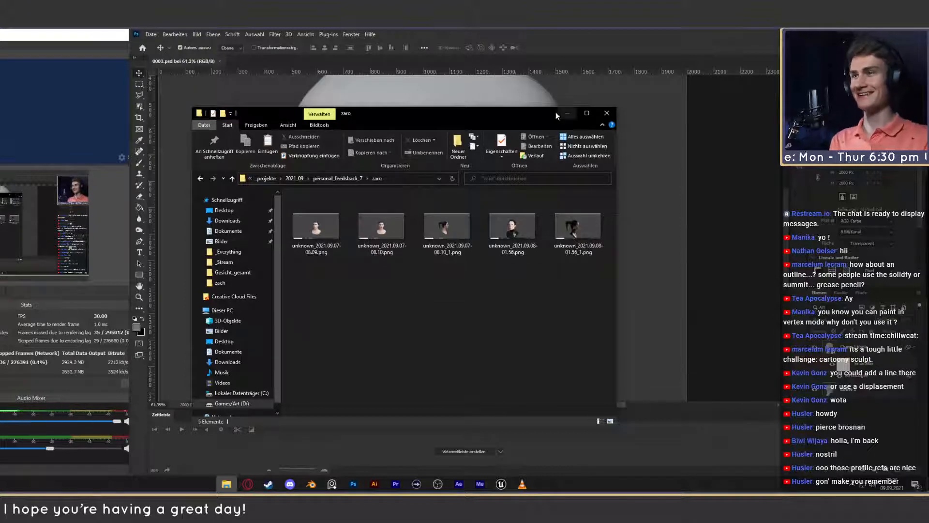
{"action": "left_click_drag", "start_coordinate": [542, 111], "coordinate": [576, 104]}
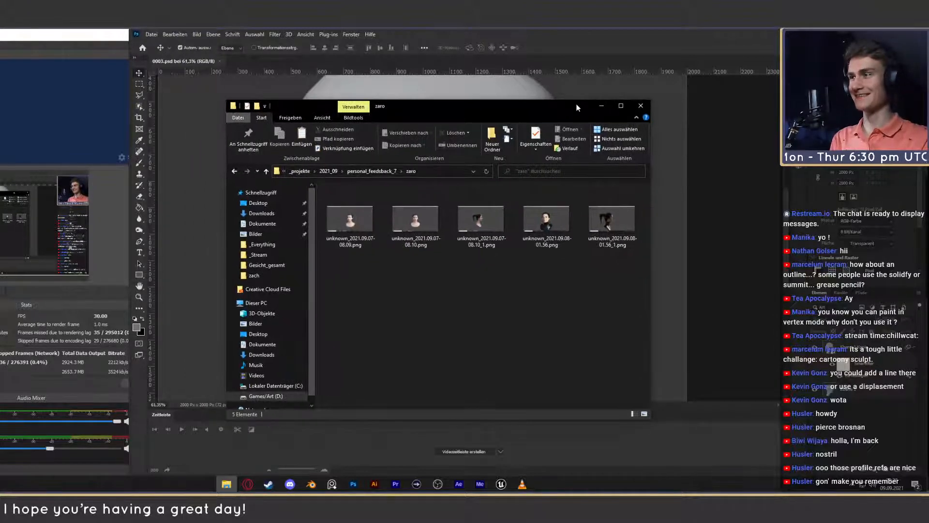
{"action": "left_click", "coordinate": [219, 61]}
{"action": "left_click", "coordinate": [226, 484]}
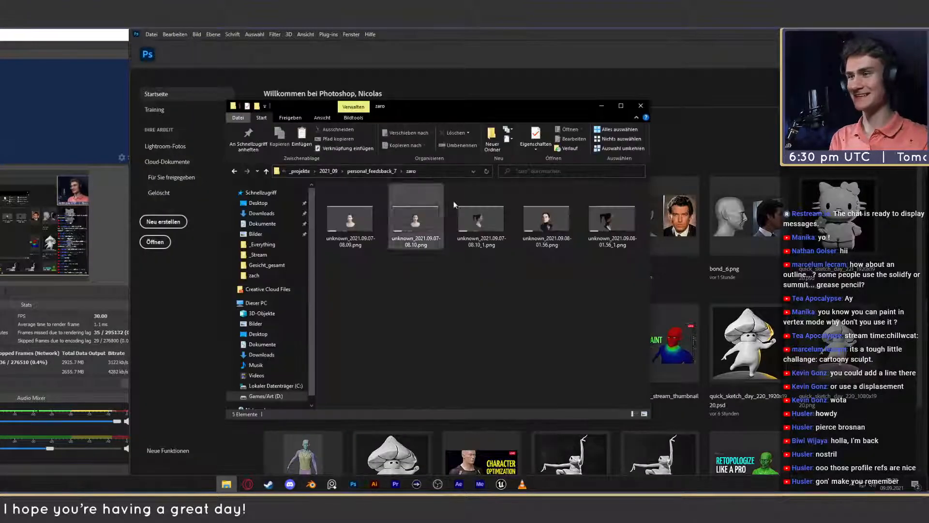
{"action": "left_click_drag", "start_coordinate": [524, 108], "coordinate": [543, 127]}
{"action": "left_click_drag", "start_coordinate": [668, 158], "coordinate": [704, 160]}
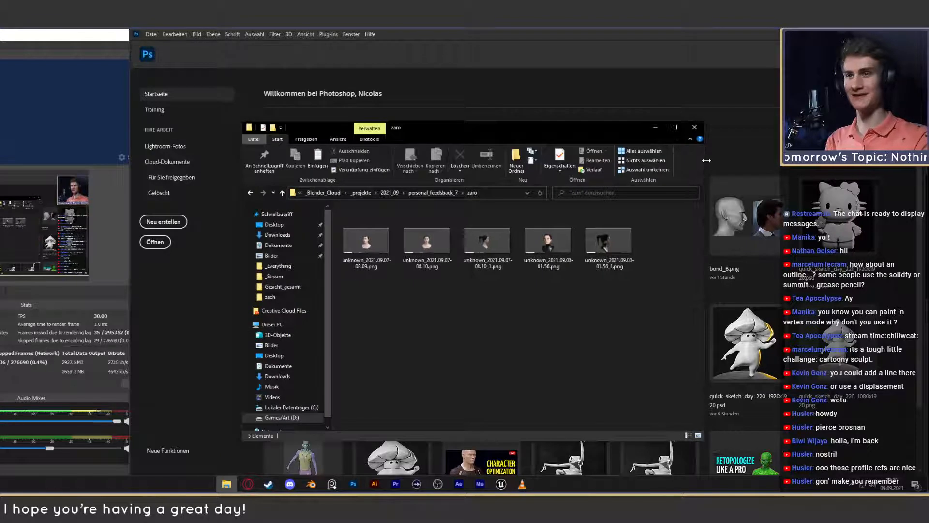
- Open unknown_2021.09.07-08.09.png and page forward through the bust renders to the dark-collar profile view, unknown_2021.09.08-01.56_1.png
{"action": "left_click", "coordinate": [376, 253]}
{"action": "double_click", "coordinate": [376, 253]}
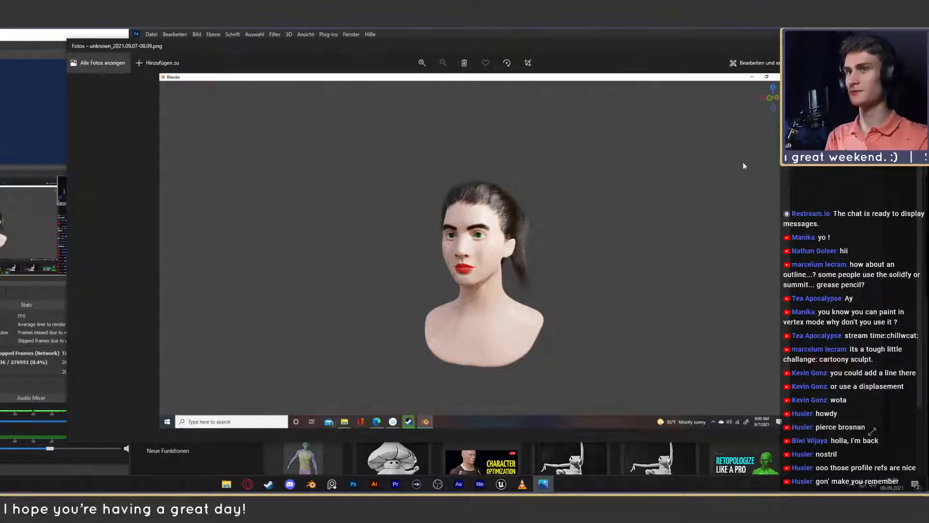
{"action": "left_click", "coordinate": [873, 247]}
{"action": "left_click", "coordinate": [873, 248]}
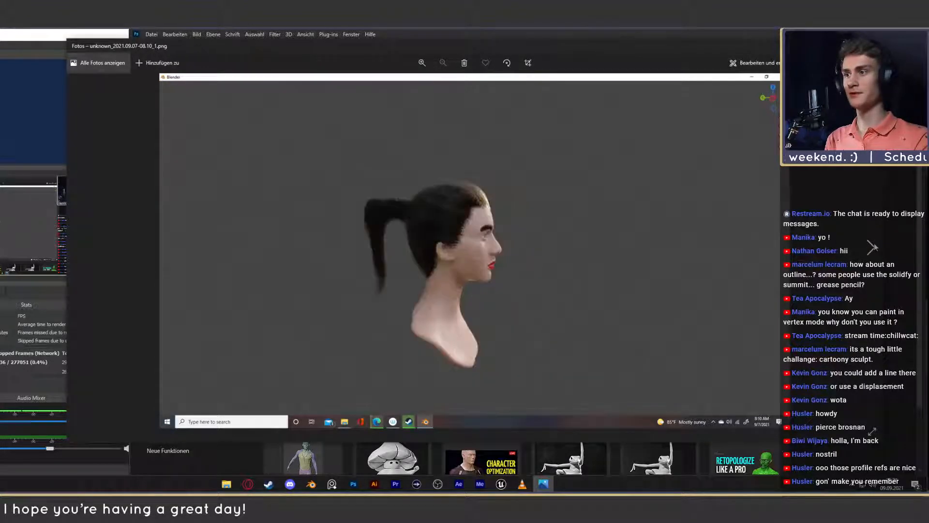
{"action": "left_click", "coordinate": [873, 248]}
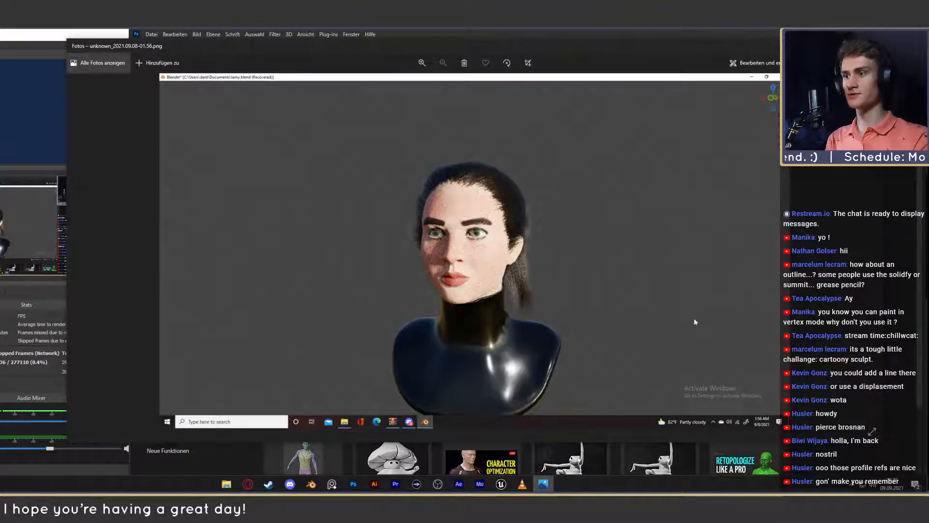
{"action": "left_click", "coordinate": [868, 248]}
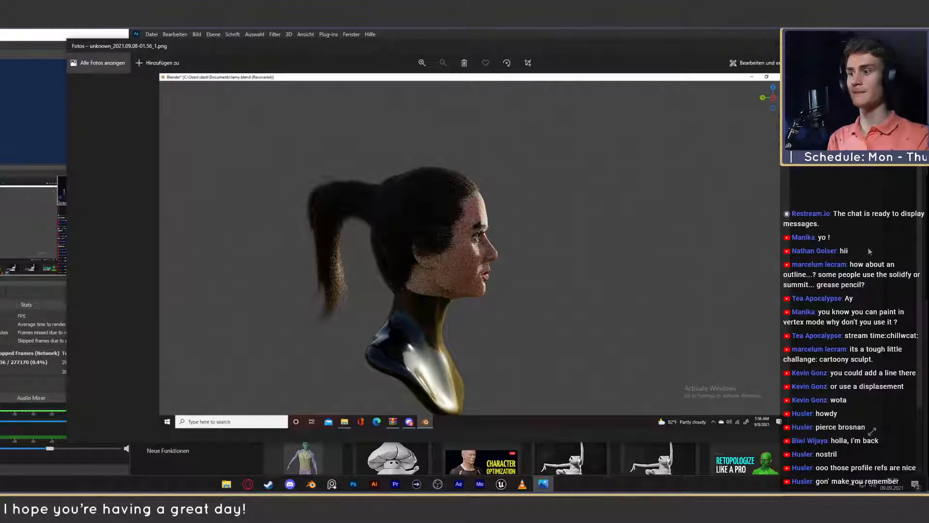
- Page back through the bust renders to the first three-quarter view, unknown_2021.09.07-08.09.png
{"action": "left_click", "coordinate": [85, 249]}
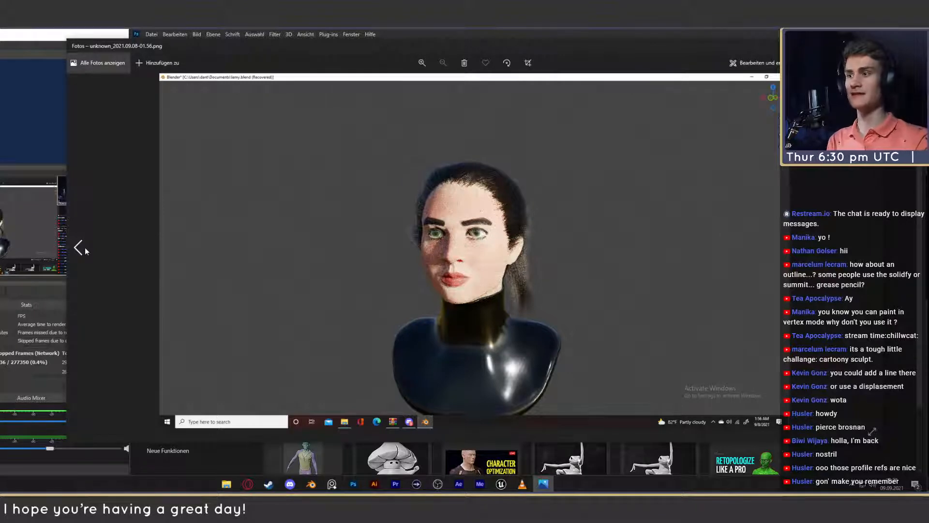
{"action": "left_click", "coordinate": [85, 249]}
{"action": "left_click", "coordinate": [85, 248]}
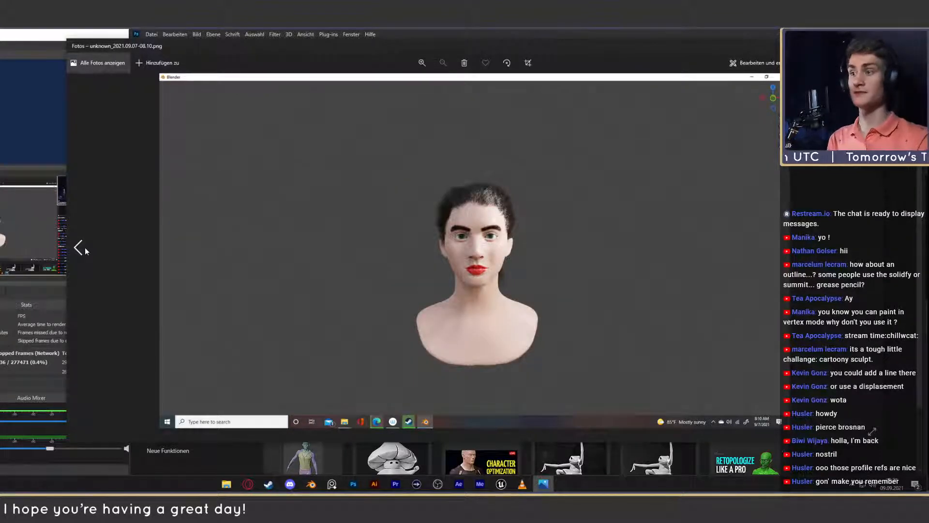
{"action": "left_click", "coordinate": [85, 248]}
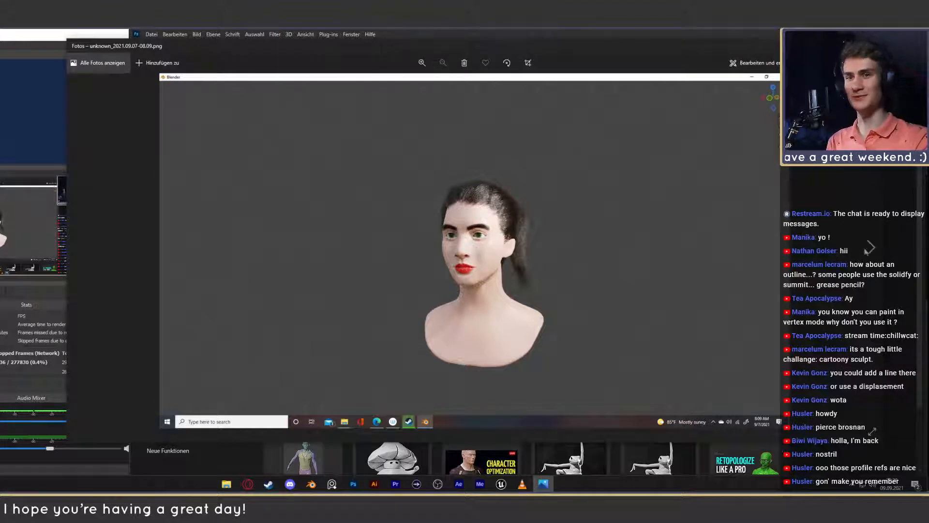
- Compare the front and profile renders with unknown_2021.09.08-01.56.png by paging forward, then close the viewer
{"action": "key", "text": "Right"}
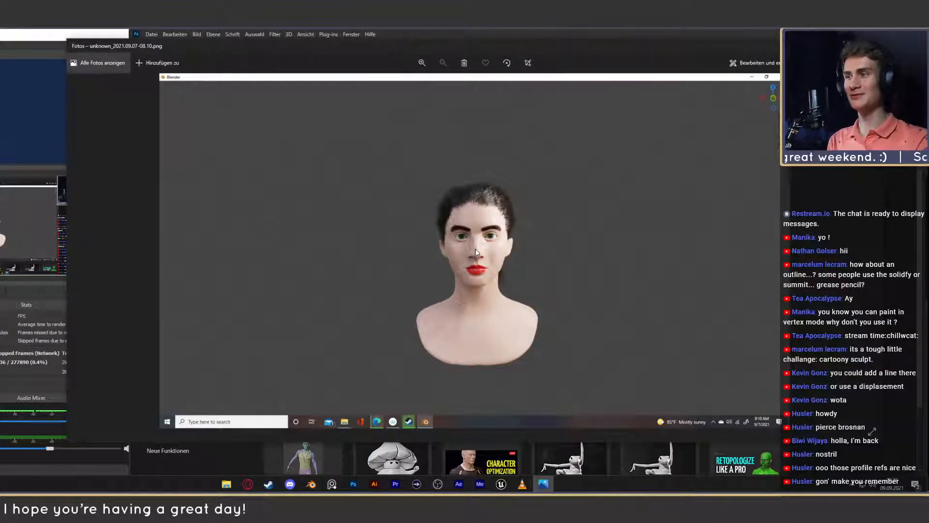
{"action": "left_click", "coordinate": [871, 248]}
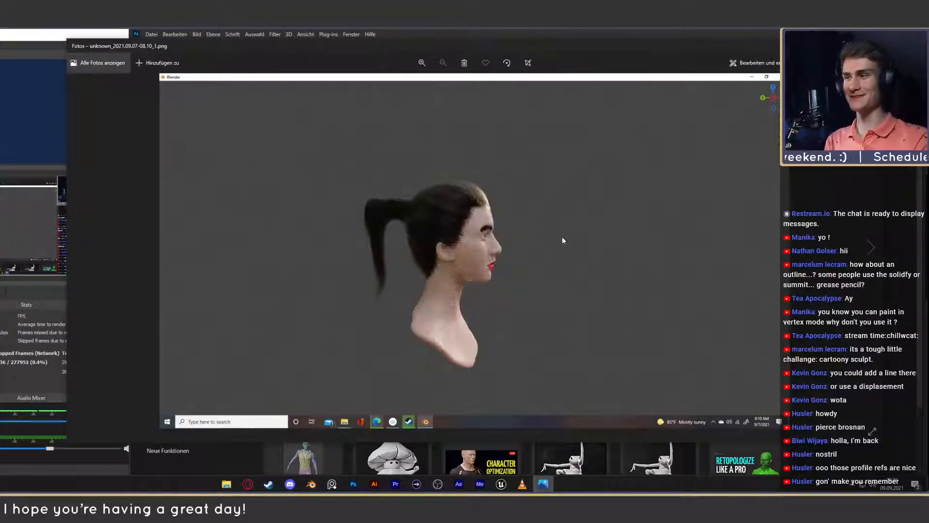
{"action": "left_click", "coordinate": [871, 248]}
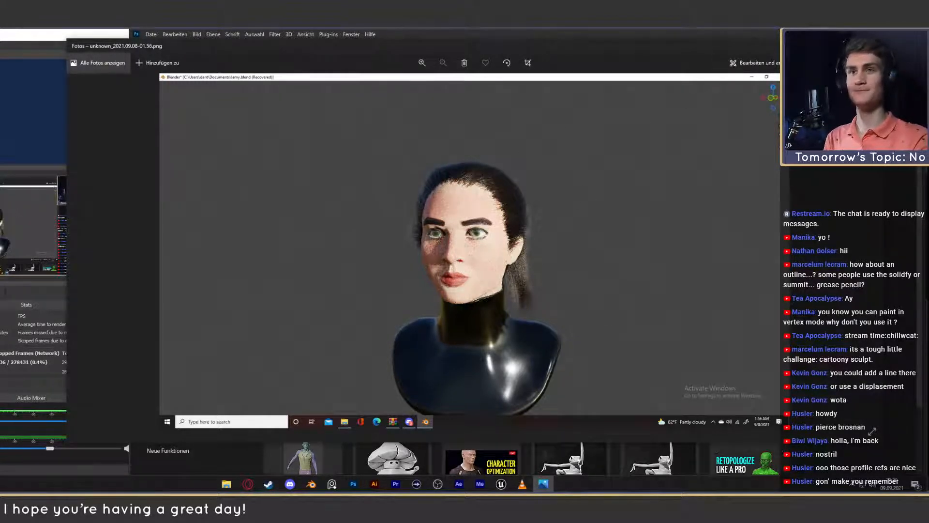
{"action": "left_click", "coordinate": [872, 46]}
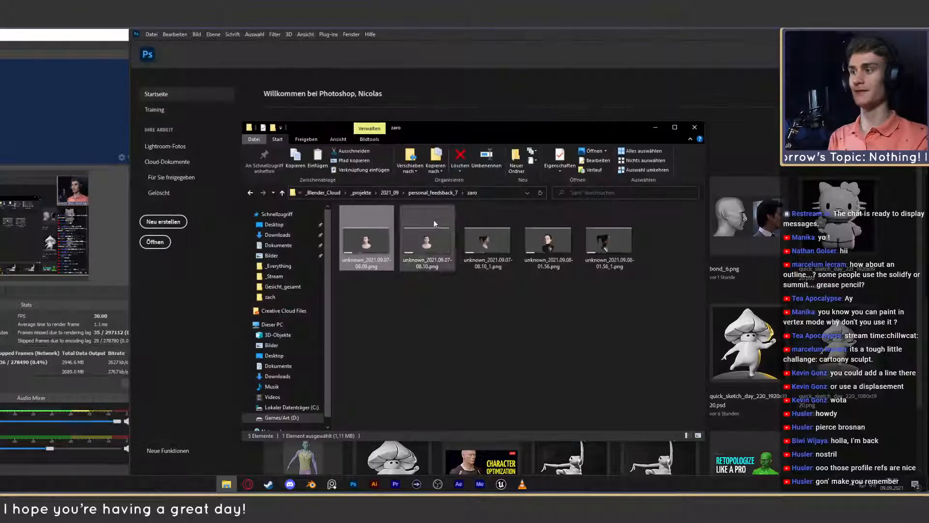
- View the front render unknown_2021.09.07-08.10.png and the following profile render unknown_2021.09.07-08.10_1.png, then close the viewer
{"action": "double_click", "coordinate": [428, 242]}
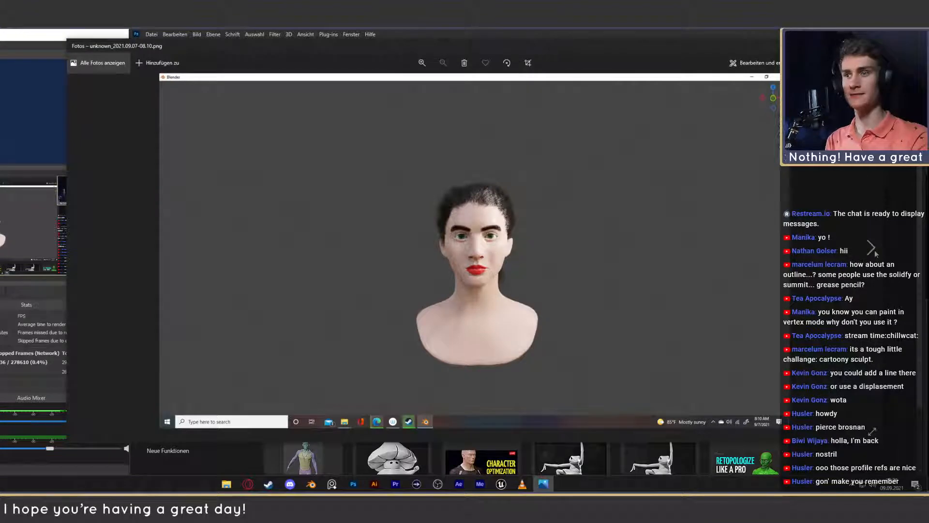
{"action": "key", "text": "Right"}
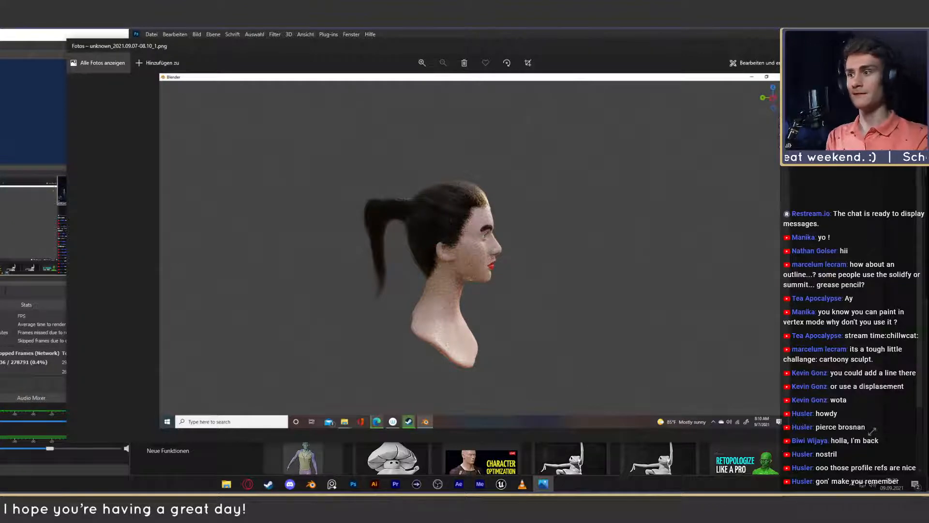
{"action": "mouse_move", "coordinate": [582, 58]}
{"action": "left_mouse_down"}
{"action": "mouse_move", "coordinate": [584, 67]}
{"action": "mouse_move", "coordinate": [579, 54]}
{"action": "left_mouse_up"}
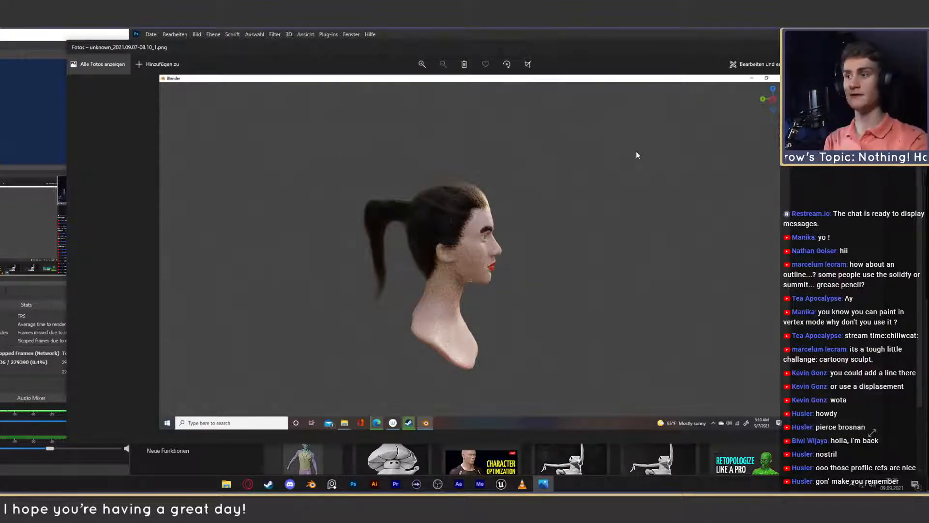
{"action": "left_click", "coordinate": [872, 47]}
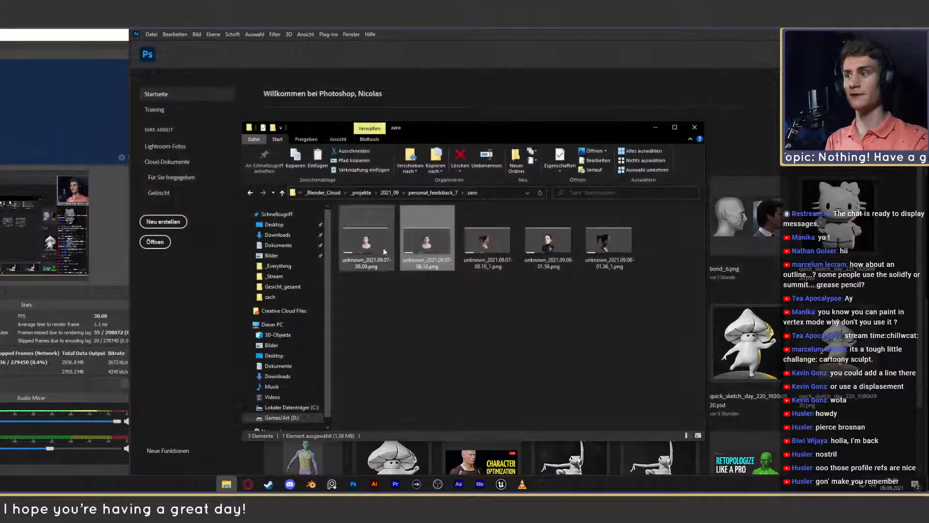
- Compare the profile renders unknown_2021.09.07-08.10_1.png and unknown_2021.09.08-01.56_1.png by opening and closing them alternately
{"action": "double_click", "coordinate": [492, 249]}
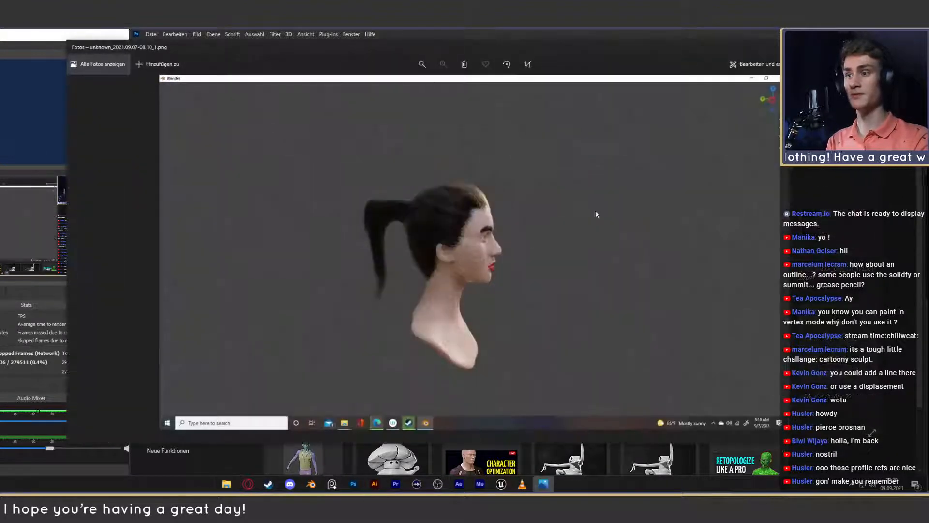
{"action": "left_click", "coordinate": [873, 47]}
{"action": "left_click", "coordinate": [602, 260]}
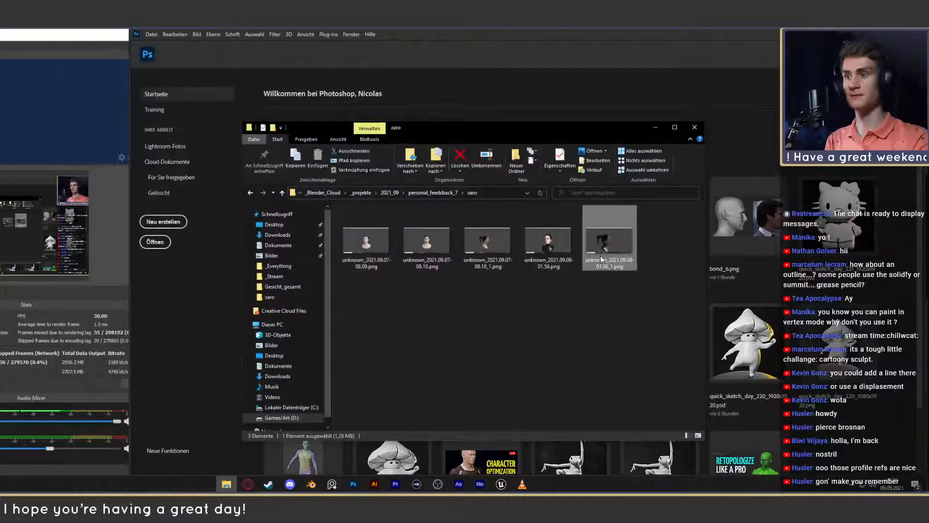
{"action": "double_click", "coordinate": [602, 260]}
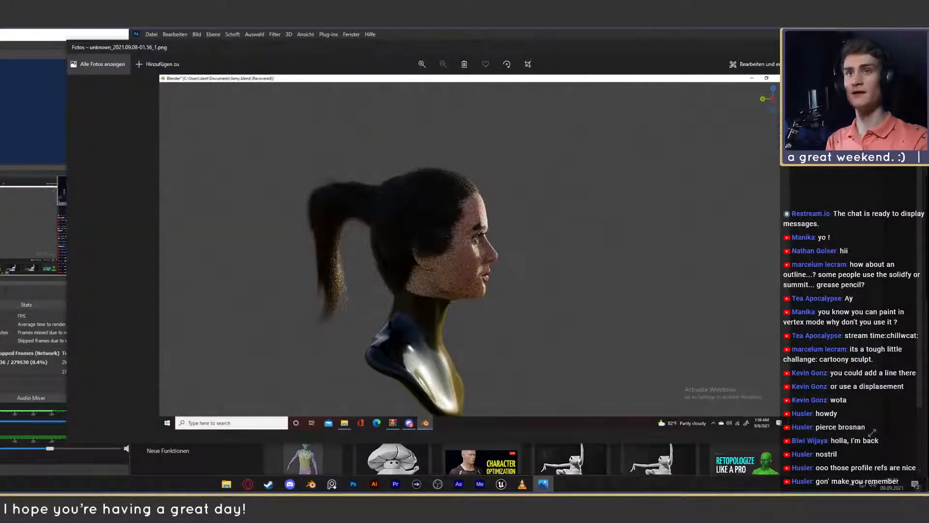
{"action": "left_click", "coordinate": [873, 47]}
{"action": "double_click", "coordinate": [487, 253]}
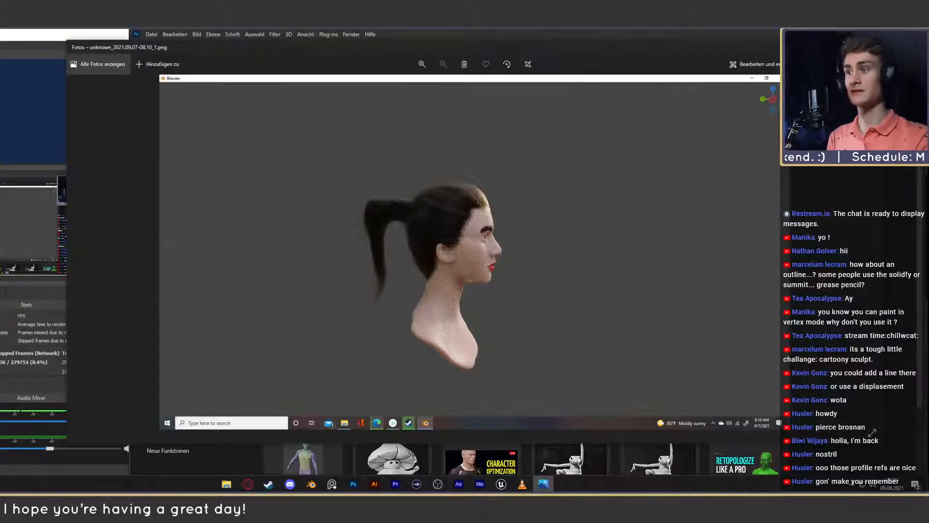
{"action": "left_click", "coordinate": [873, 47]}
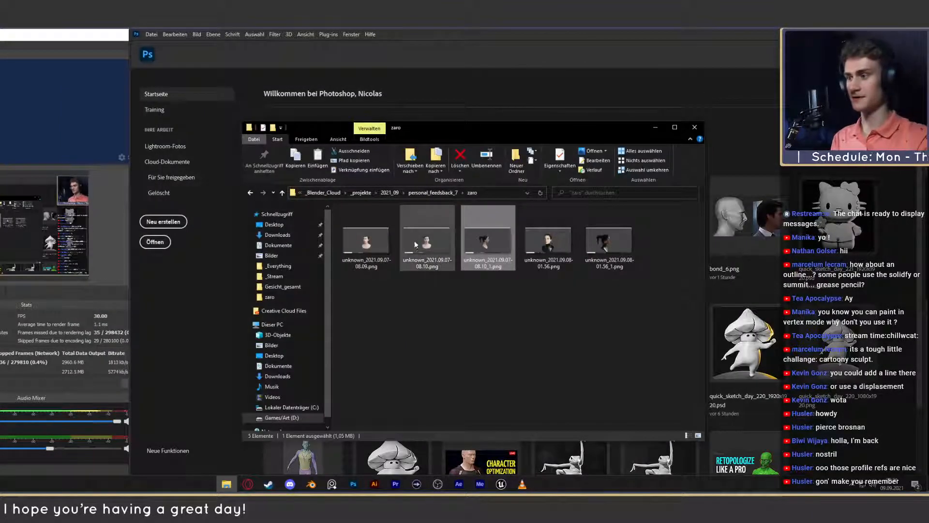
- Switch to Blender, erase all blue annotations over the 0003.png head profile, and reactivate the Annotate draw tool
{"action": "left_click", "coordinate": [312, 459]}
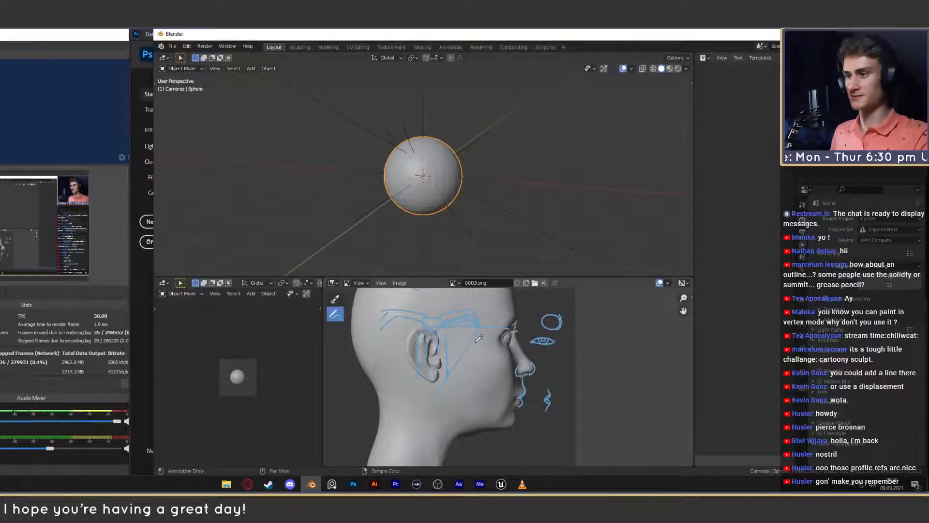
{"action": "left_click", "coordinate": [113, 390]}
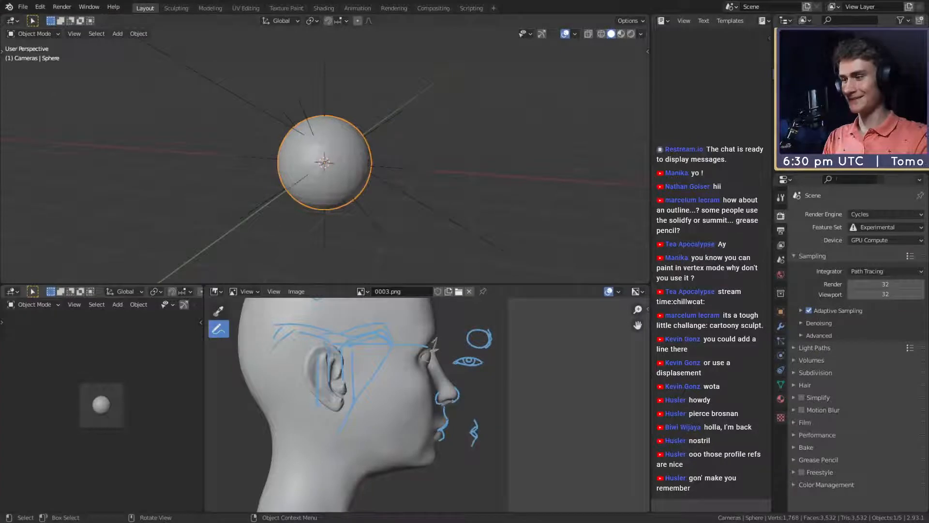
{"action": "middle_click_drag", "start_coordinate": [404, 368], "coordinate": [426, 395]}
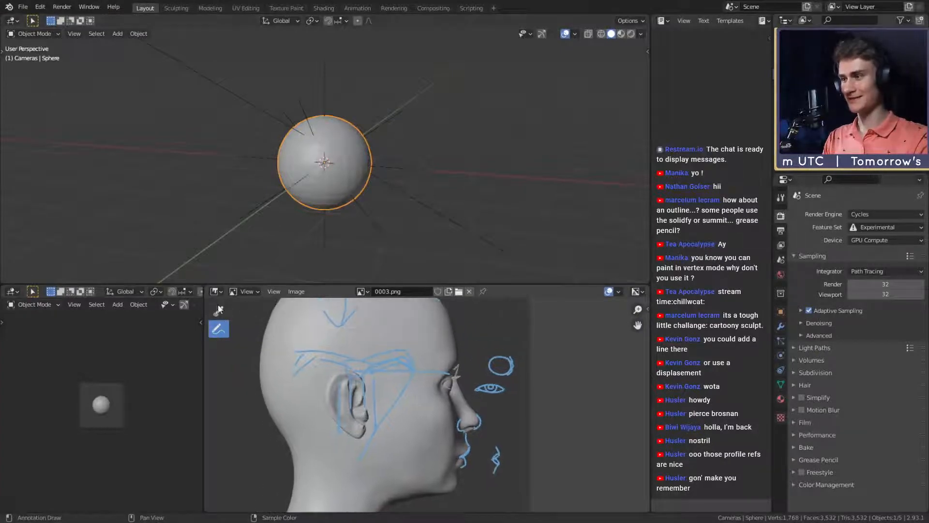
{"action": "mouse_move", "coordinate": [227, 328]}
{"action": "left_mouse_down"}
{"action": "mouse_move", "coordinate": [253, 332]}
{"action": "mouse_move", "coordinate": [257, 395]}
{"action": "left_mouse_up"}
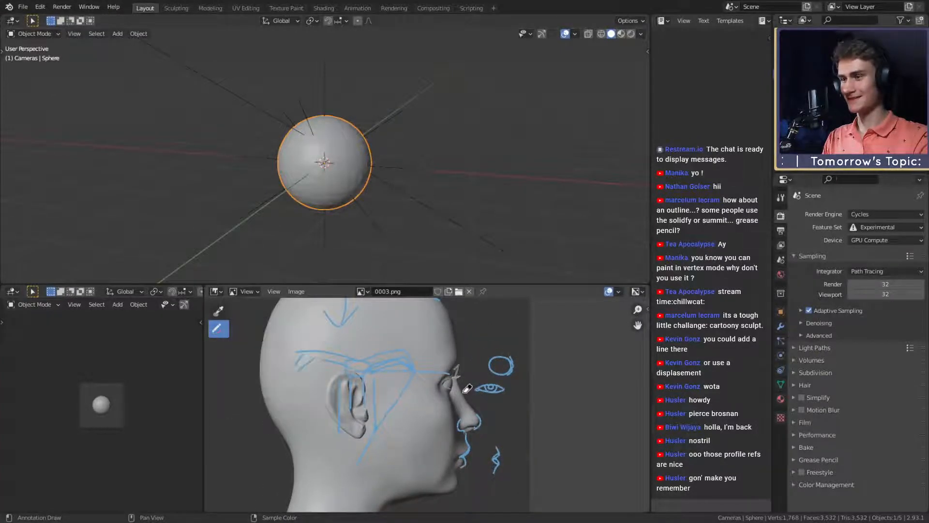
{"action": "mouse_move", "coordinate": [468, 389]}
{"action": "left_mouse_down"}
{"action": "mouse_move", "coordinate": [431, 386]}
{"action": "mouse_move", "coordinate": [347, 452]}
{"action": "mouse_move", "coordinate": [521, 453]}
{"action": "mouse_move", "coordinate": [377, 398]}
{"action": "mouse_move", "coordinate": [307, 337]}
{"action": "mouse_move", "coordinate": [420, 352]}
{"action": "left_mouse_up"}
{"action": "middle_click_drag", "start_coordinate": [421, 353], "coordinate": [411, 415]}
{"action": "mouse_move", "coordinate": [411, 415]}
{"action": "left_mouse_down"}
{"action": "mouse_move", "coordinate": [329, 363]}
{"action": "mouse_move", "coordinate": [452, 353]}
{"action": "mouse_move", "coordinate": [300, 361]}
{"action": "left_mouse_up"}
{"action": "left_click_drag", "start_coordinate": [216, 331], "coordinate": [257, 328]}
{"action": "scroll", "coordinate": [323, 356], "scroll_direction": "down", "scroll_amount": 3}
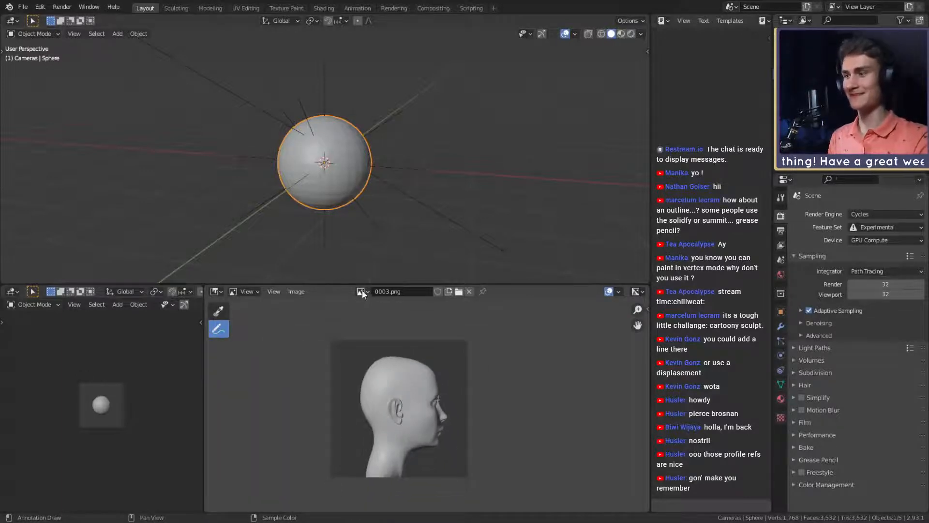
- Load unknown_2021.09.07-08.10.png and unknown_2021.09.07-08.10_1.png into the Image Editor, then display the front render unknown_2021.09.07-08.10.png
{"action": "left_click", "coordinate": [362, 292]}
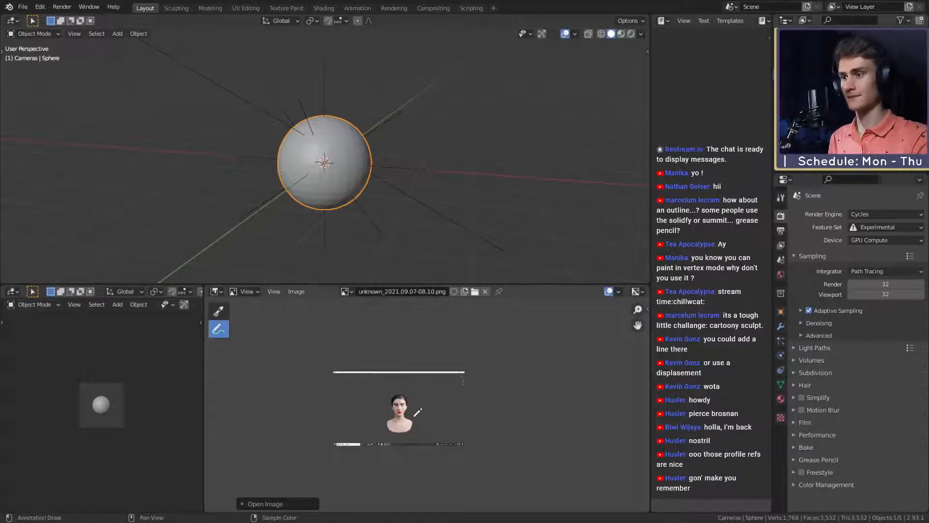
{"action": "scroll", "coordinate": [416, 412], "scroll_direction": "up", "scroll_amount": 6}
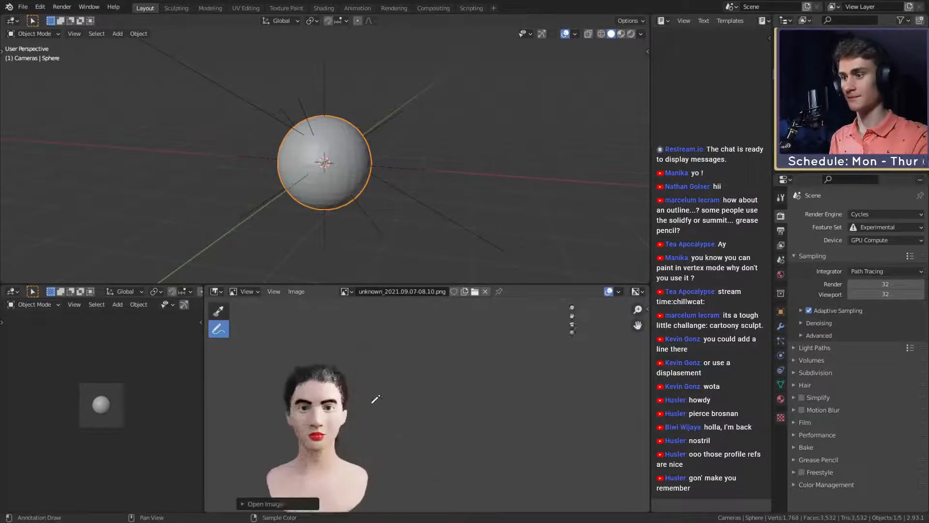
{"action": "left_click", "coordinate": [346, 292]}
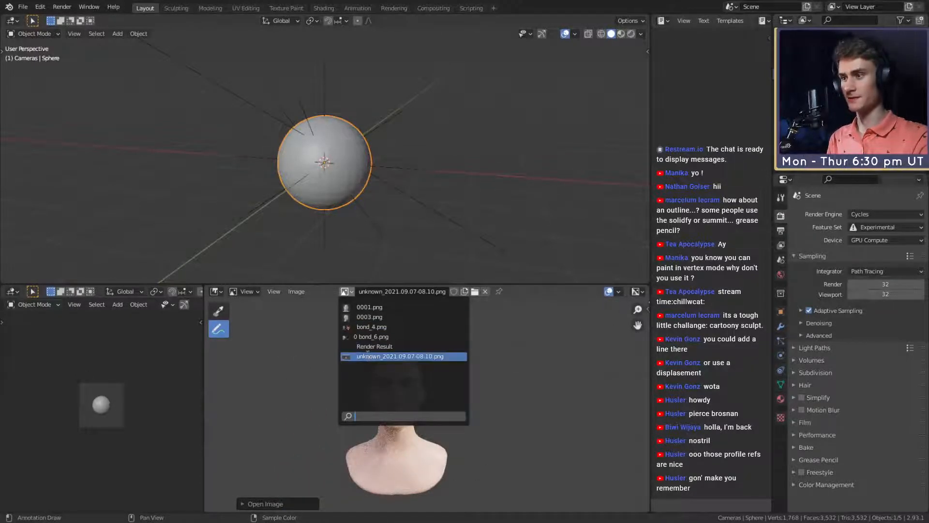
{"action": "left_click", "coordinate": [370, 356]}
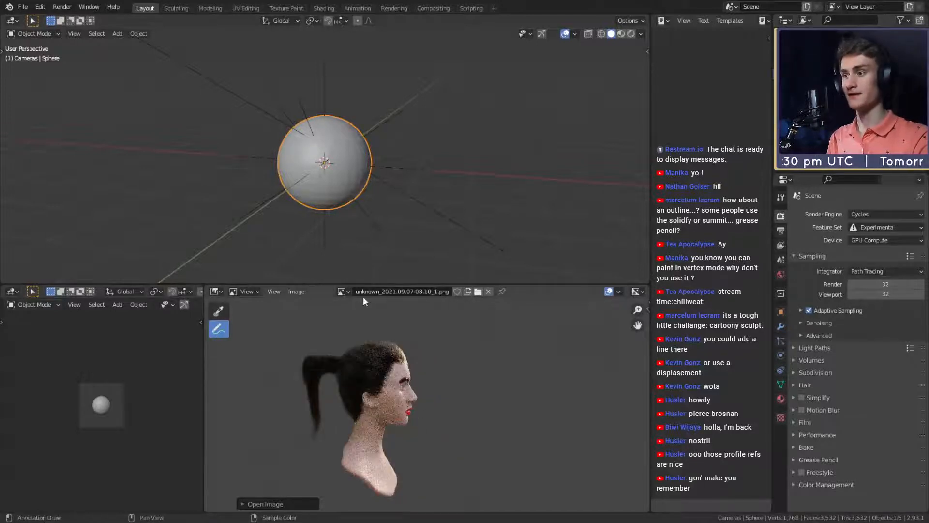
{"action": "left_click", "coordinate": [343, 291]}
{"action": "left_click", "coordinate": [397, 356]}
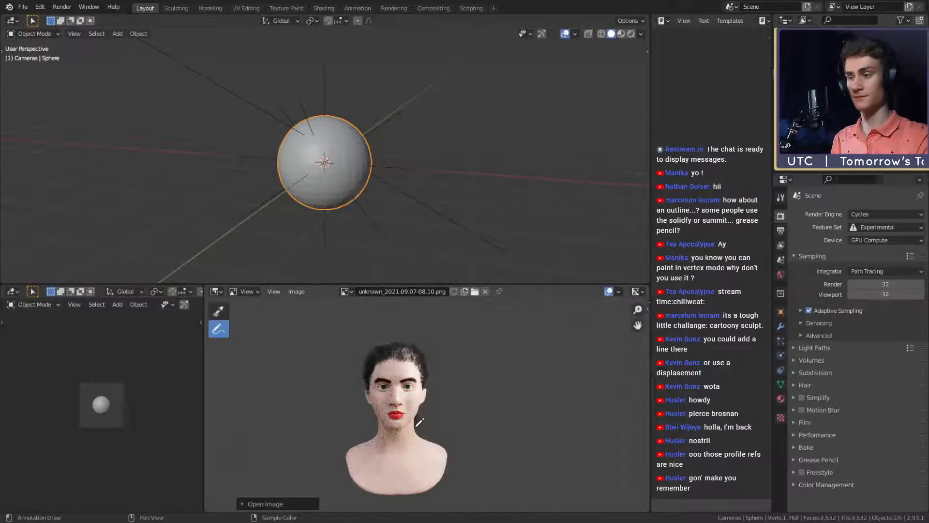
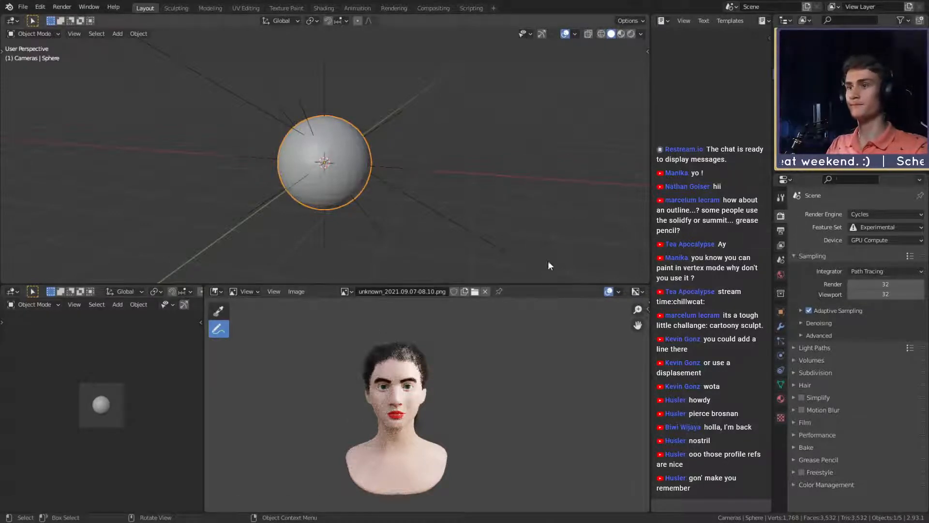
- Enlarge the Image Editor over the neighbouring viewports and erase the stray blue annotation stroke above the front bust render
{"action": "left_click_drag", "start_coordinate": [546, 285], "coordinate": [545, 76]}
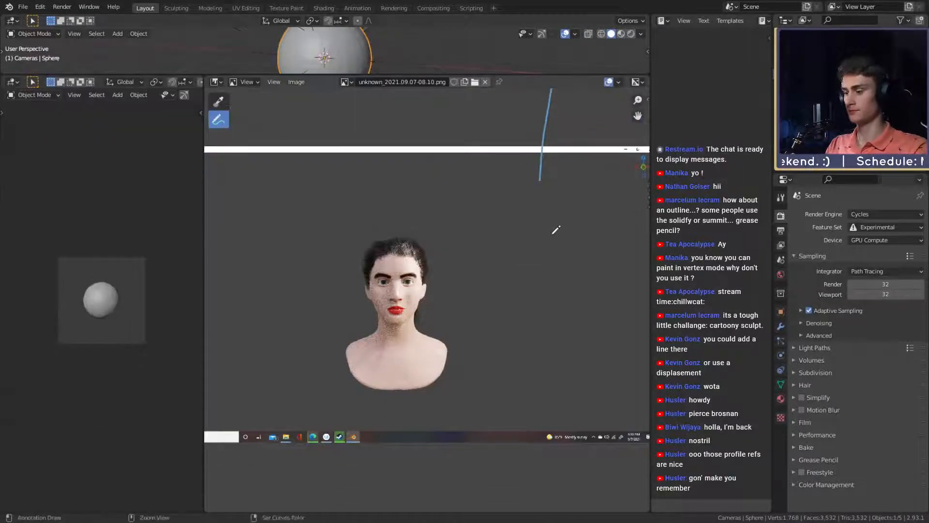
{"action": "left_click_drag", "start_coordinate": [202, 208], "coordinate": [33, 211]}
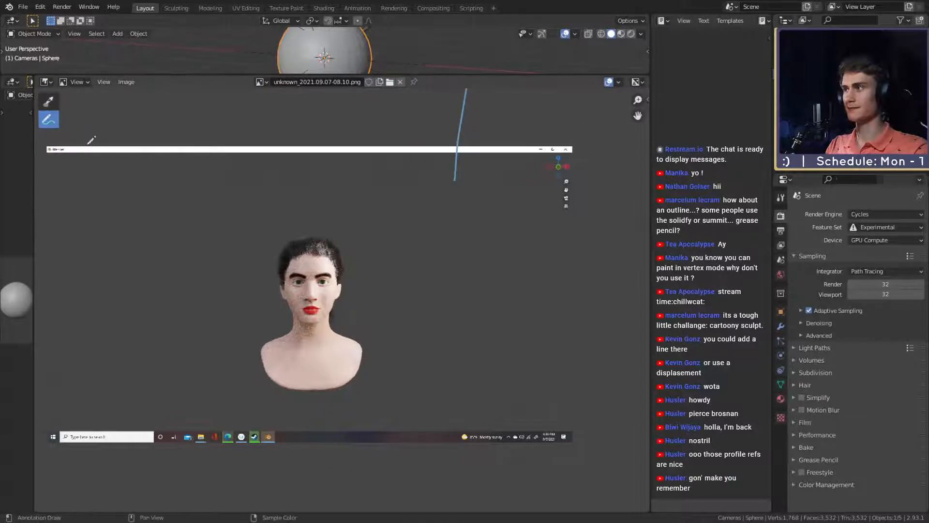
{"action": "mouse_move", "coordinate": [48, 119]}
{"action": "left_mouse_down"}
{"action": "mouse_move", "coordinate": [97, 131]}
{"action": "mouse_move", "coordinate": [103, 185]}
{"action": "left_mouse_up"}
{"action": "left_click_drag", "start_coordinate": [481, 193], "coordinate": [458, 93]}
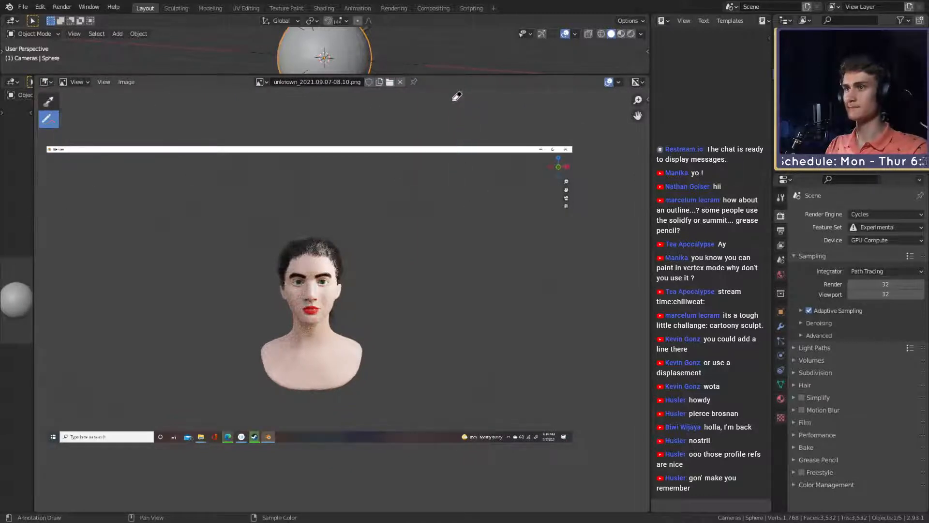
{"action": "left_click_drag", "start_coordinate": [54, 124], "coordinate": [93, 124]}
- Try freehand annotation outlines around the bust's eye on the brightly lit side of the face, undoing each stroke
{"action": "scroll", "coordinate": [318, 310], "scroll_direction": "up", "scroll_amount": 4}
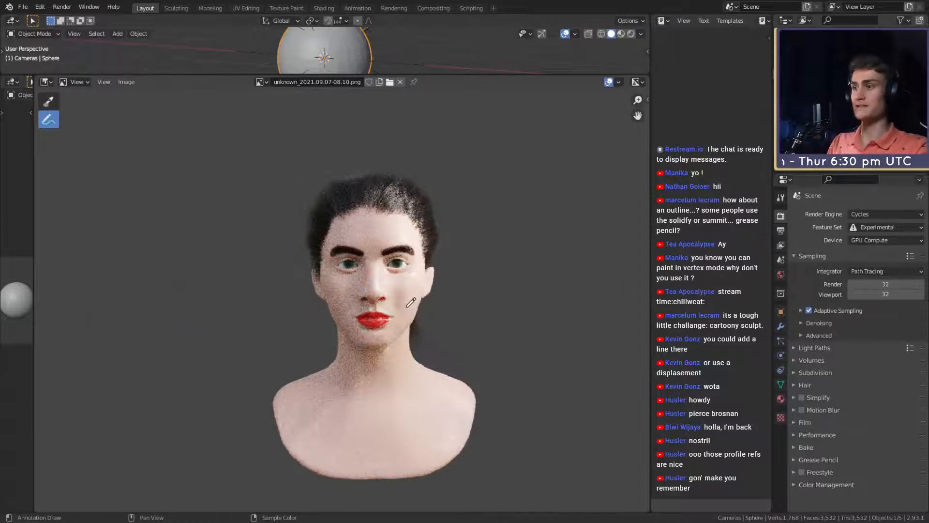
{"action": "scroll", "coordinate": [397, 296], "scroll_direction": "up", "scroll_amount": 2}
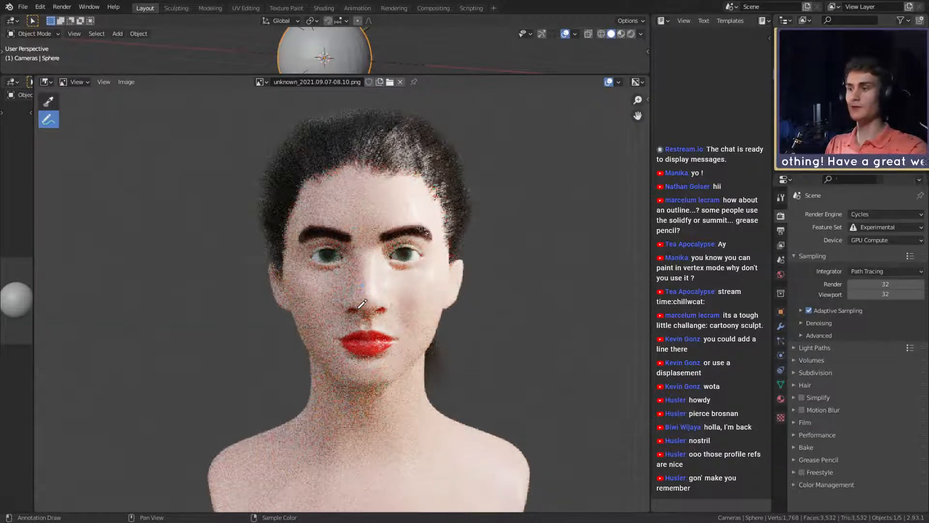
{"action": "left_click_drag", "start_coordinate": [387, 245], "coordinate": [445, 264]}
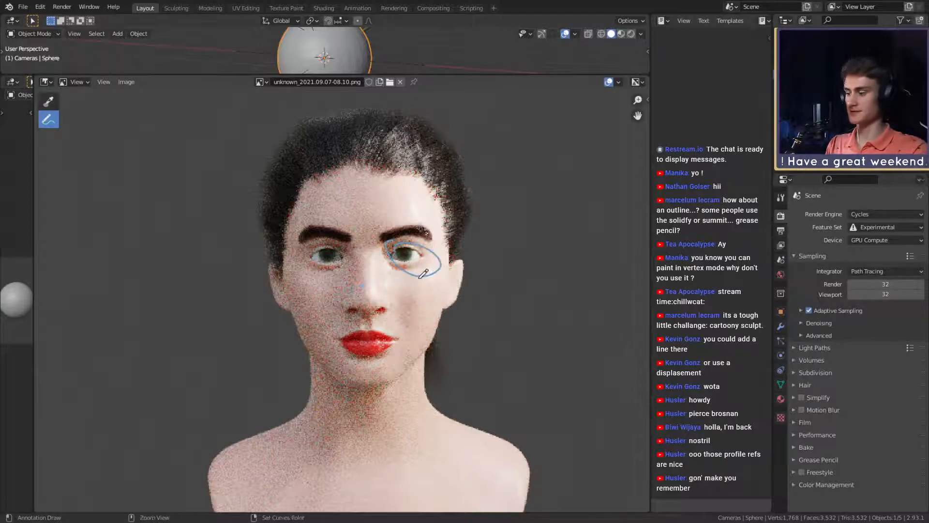
{"action": "key", "text": "ctrl+z"}
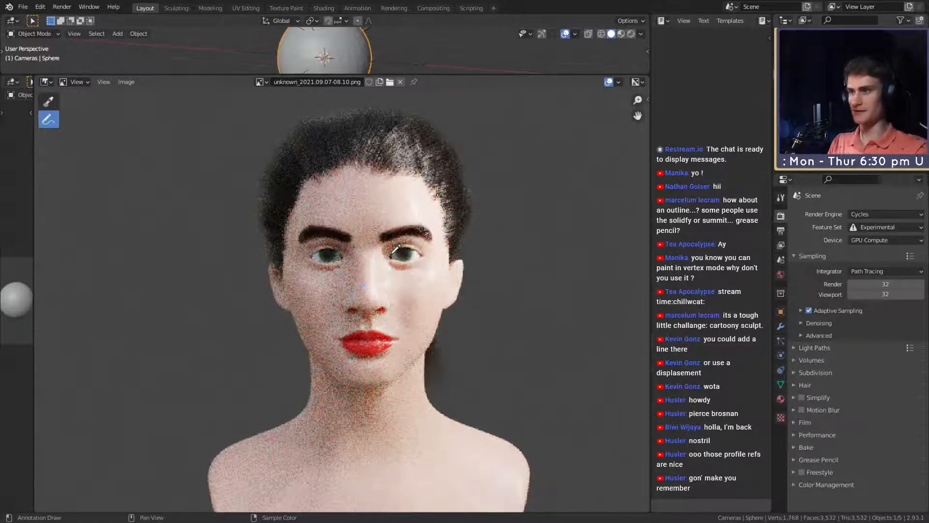
{"action": "left_click_drag", "start_coordinate": [391, 254], "coordinate": [421, 252]}
{"action": "key", "text": "ctrl+z"}
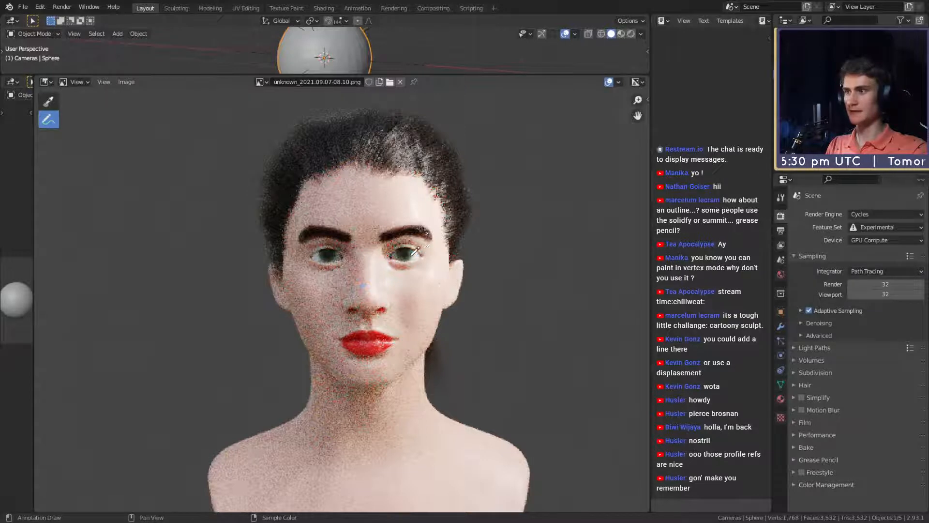
{"action": "mouse_move", "coordinate": [399, 242]}
{"action": "left_mouse_down"}
{"action": "mouse_move", "coordinate": [389, 265]}
{"action": "mouse_move", "coordinate": [422, 273]}
{"action": "mouse_move", "coordinate": [419, 265]}
{"action": "left_mouse_up"}
{"action": "key", "text": "ctrl+z"}
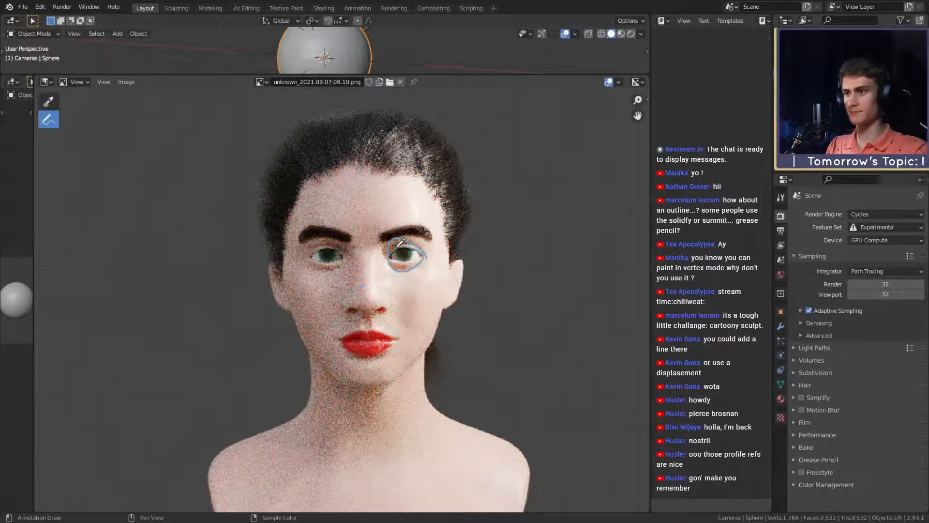
{"action": "key", "text": "ctrl+z"}
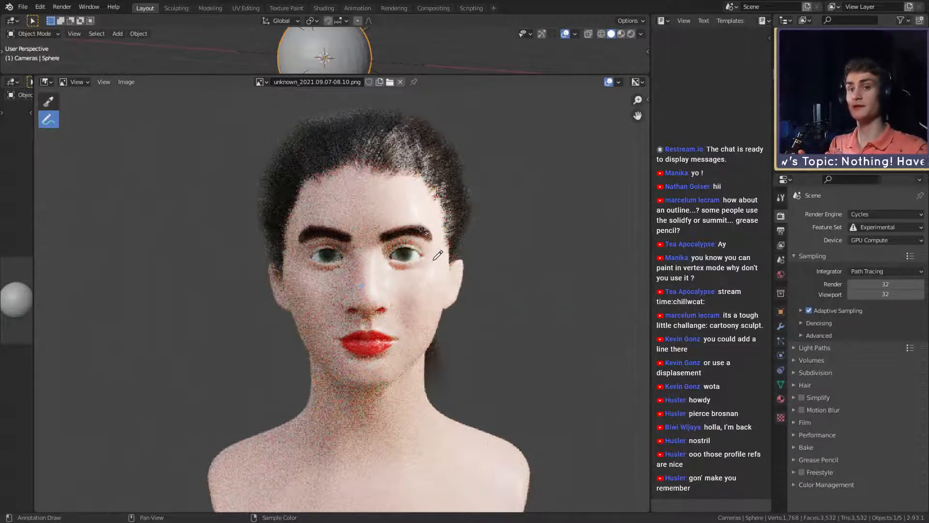
{"action": "mouse_move", "coordinate": [433, 244]}
{"action": "left_mouse_down"}
{"action": "mouse_move", "coordinate": [400, 238]}
{"action": "mouse_move", "coordinate": [430, 252]}
{"action": "mouse_move", "coordinate": [429, 243]}
{"action": "left_mouse_up"}
{"action": "key", "text": "ctrl+z"}
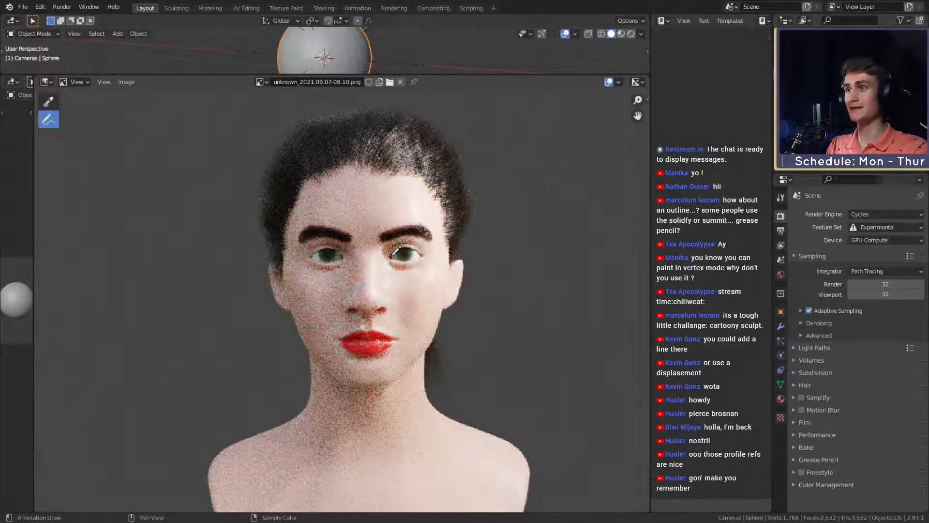
- Examine the eyes, nose and lips of the front bust render up close
{"action": "scroll", "coordinate": [430, 276], "scroll_direction": "up", "scroll_amount": 2}
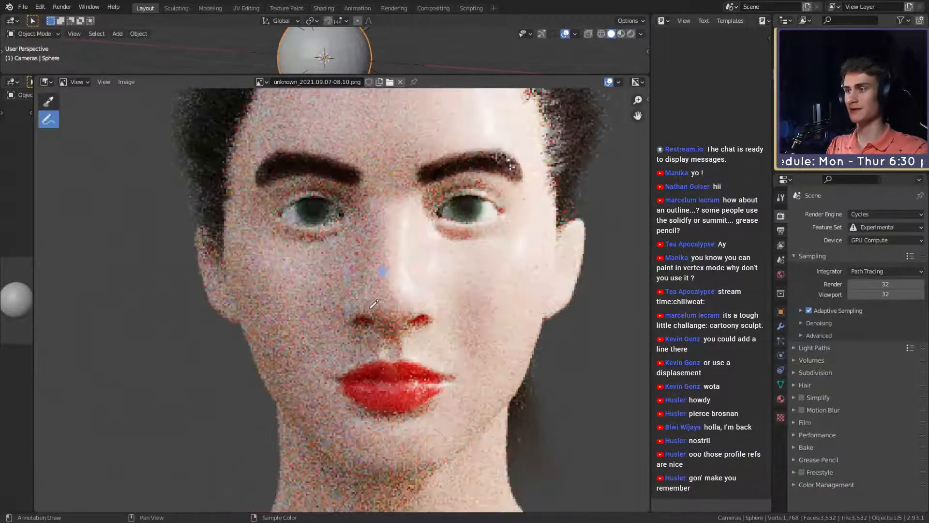
{"action": "scroll", "coordinate": [398, 295], "scroll_direction": "down", "scroll_amount": 3}
{"action": "scroll", "coordinate": [377, 274], "scroll_direction": "up", "scroll_amount": 3}
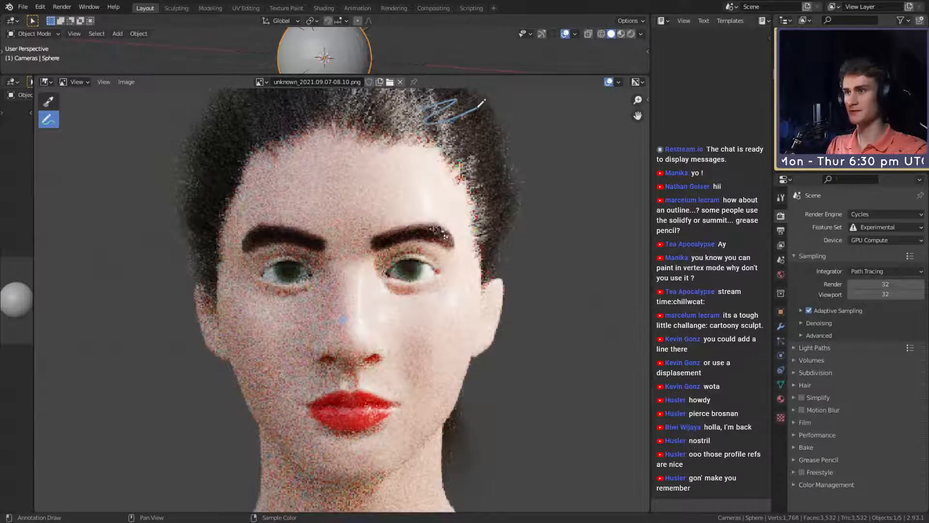
{"action": "scroll", "coordinate": [440, 333], "scroll_direction": "down", "scroll_amount": 3}
{"action": "scroll", "coordinate": [416, 329], "scroll_direction": "up", "scroll_amount": 4}
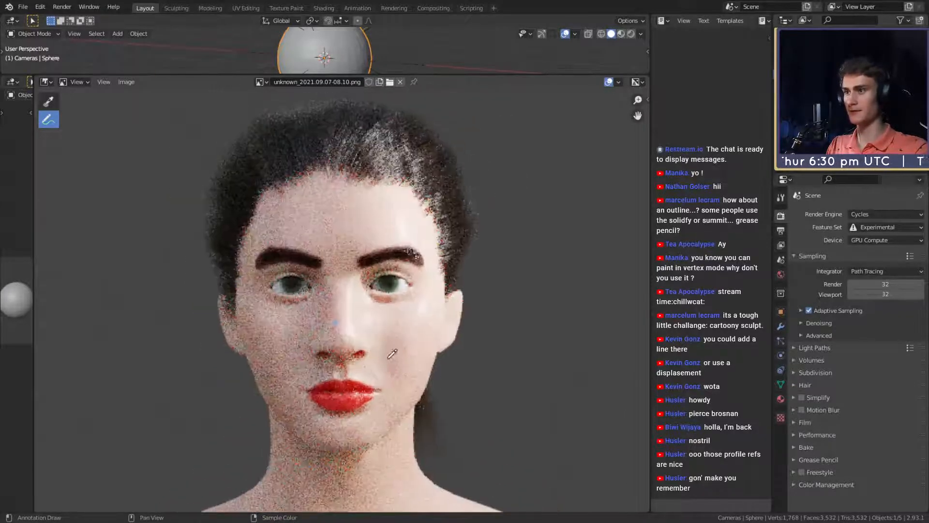
{"action": "scroll", "coordinate": [380, 303], "scroll_direction": "down", "scroll_amount": 2}
{"action": "scroll", "coordinate": [373, 296], "scroll_direction": "up", "scroll_amount": 2}
{"action": "middle_click_drag", "start_coordinate": [373, 333], "coordinate": [404, 327]}
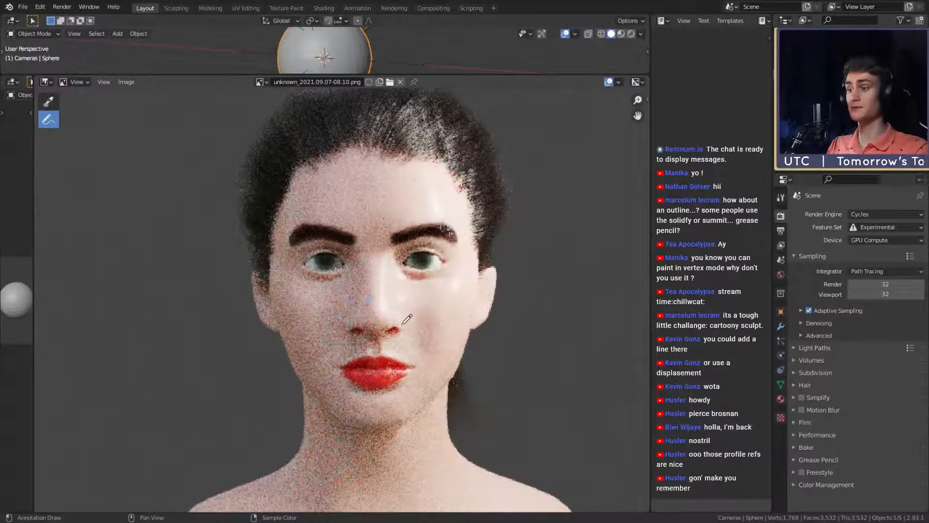
{"action": "scroll", "coordinate": [437, 329], "scroll_direction": "up", "scroll_amount": 1}
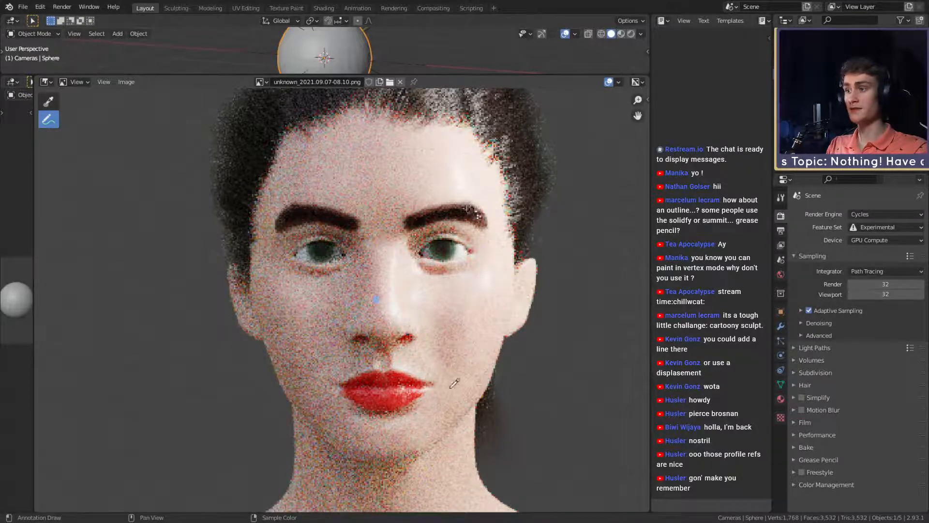
- Annotate straight guide lines from nostril to inner eye corner and from lip centre past the outer eye corner, then undo both
{"action": "left_click_drag", "start_coordinate": [421, 332], "coordinate": [418, 255]}
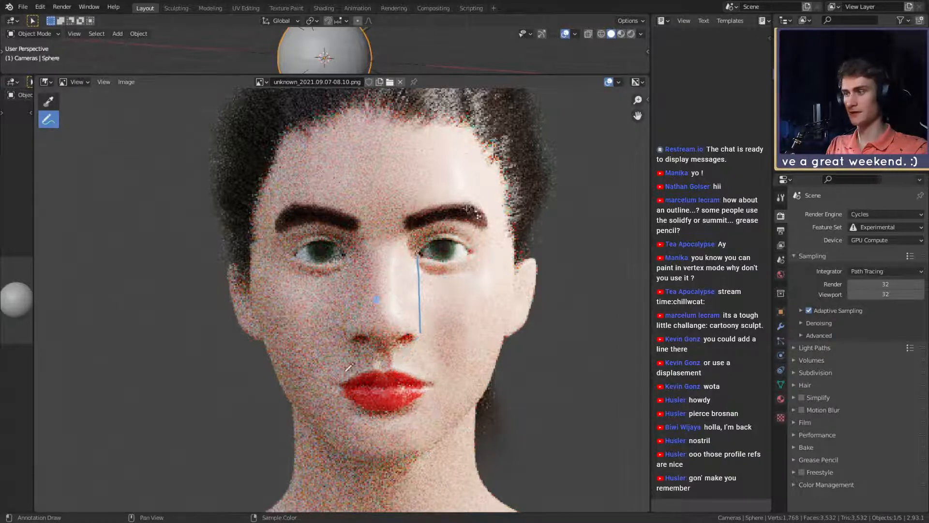
{"action": "mouse_move", "coordinate": [48, 120]}
{"action": "left_mouse_down"}
{"action": "mouse_move", "coordinate": [73, 126]}
{"action": "mouse_move", "coordinate": [68, 143]}
{"action": "left_mouse_up"}
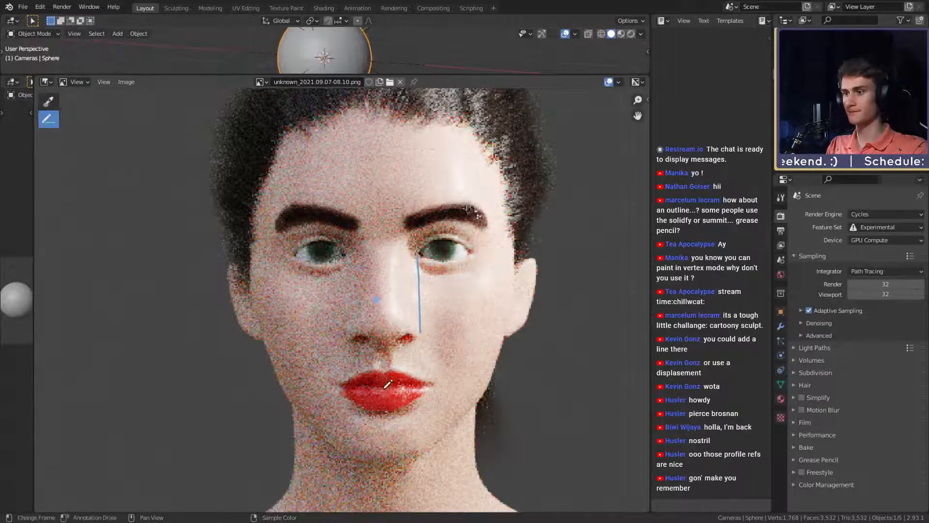
{"action": "mouse_move", "coordinate": [383, 385]}
{"action": "left_mouse_down"}
{"action": "mouse_move", "coordinate": [472, 281]}
{"action": "mouse_move", "coordinate": [496, 232]}
{"action": "mouse_move", "coordinate": [490, 240]}
{"action": "left_mouse_up"}
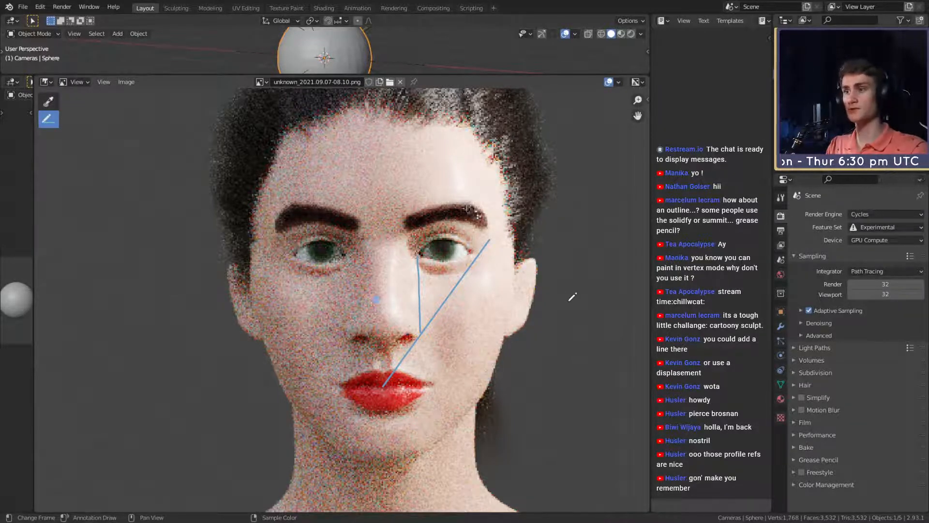
{"action": "key", "text": "ctrl+z"}
{"action": "key", "text": "ctrl+z"}
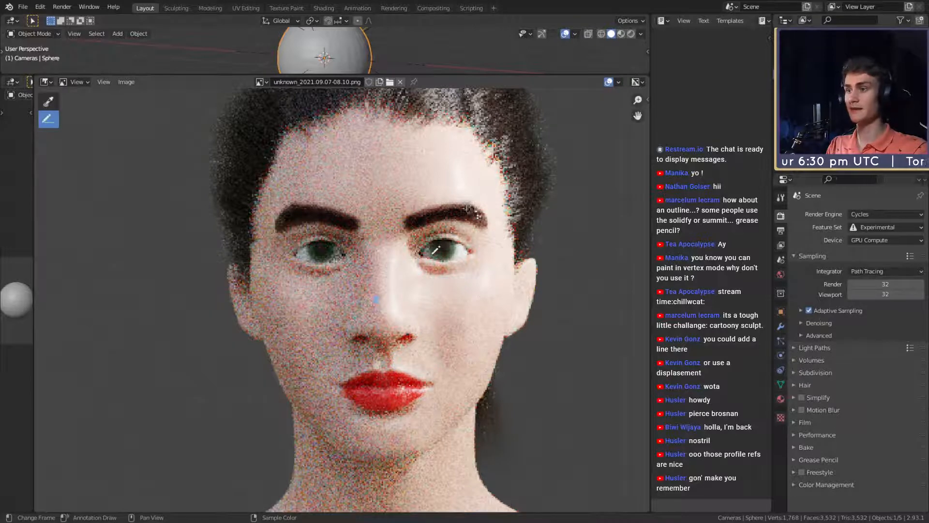
{"action": "left_click_drag", "start_coordinate": [50, 121], "coordinate": [82, 127]}
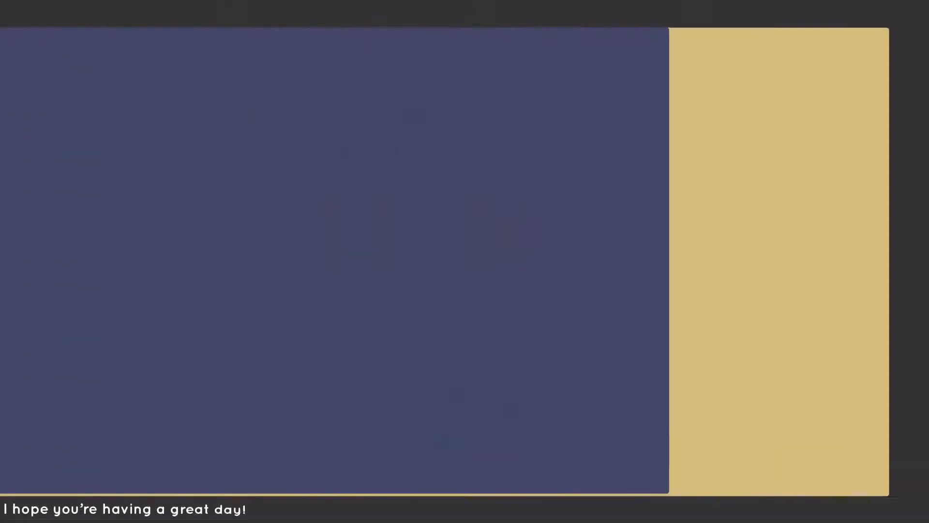
- Switch to the browser and open female portrait pins, including Grace Fantasy Hair, from the Pinterest faces board in new tabs
{"action": "scroll", "coordinate": [617, 236], "scroll_direction": "down", "scroll_amount": 2}
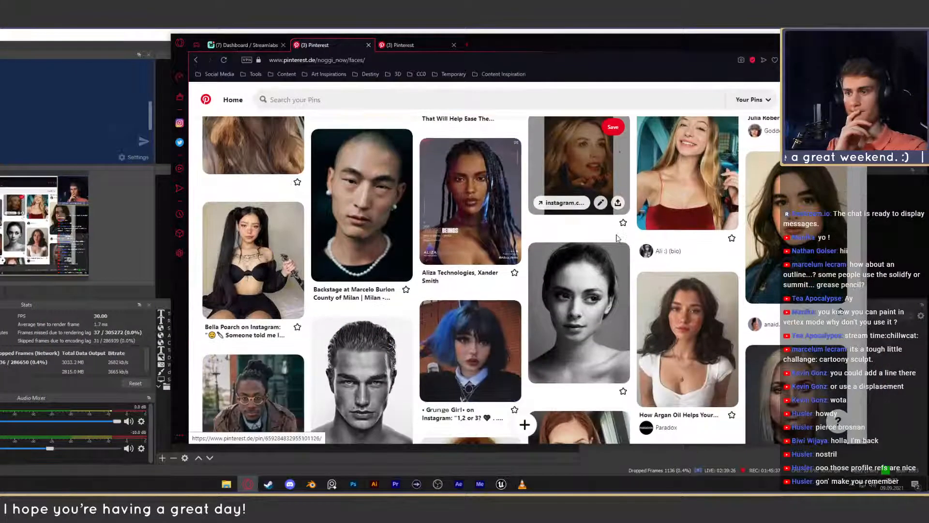
{"action": "middle_click", "coordinate": [611, 273]}
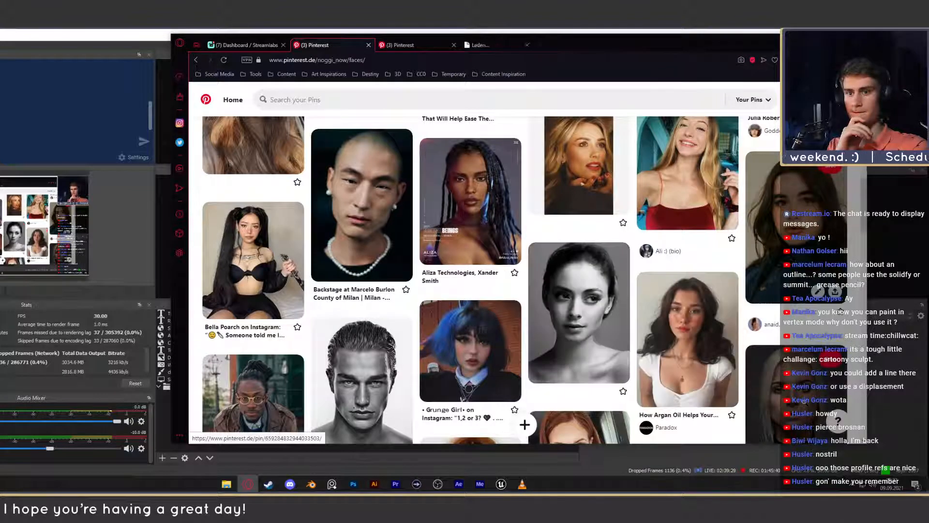
{"action": "scroll", "coordinate": [510, 242], "scroll_direction": "down", "scroll_amount": 3}
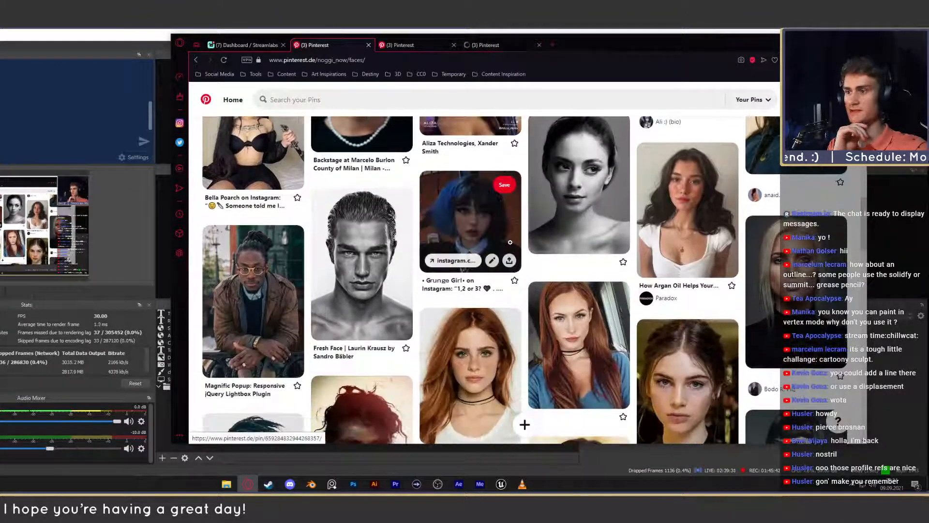
{"action": "scroll", "coordinate": [511, 242], "scroll_direction": "down", "scroll_amount": 1}
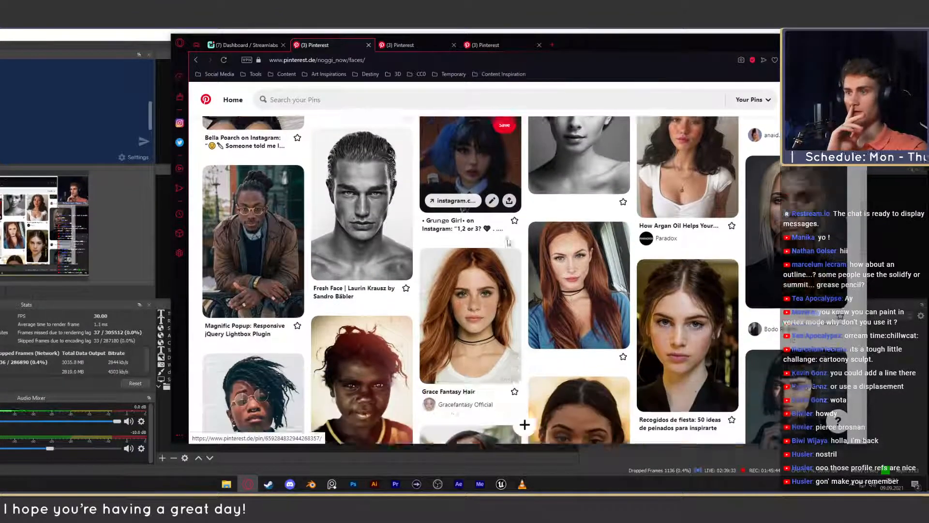
{"action": "scroll", "coordinate": [508, 242], "scroll_direction": "down", "scroll_amount": 1}
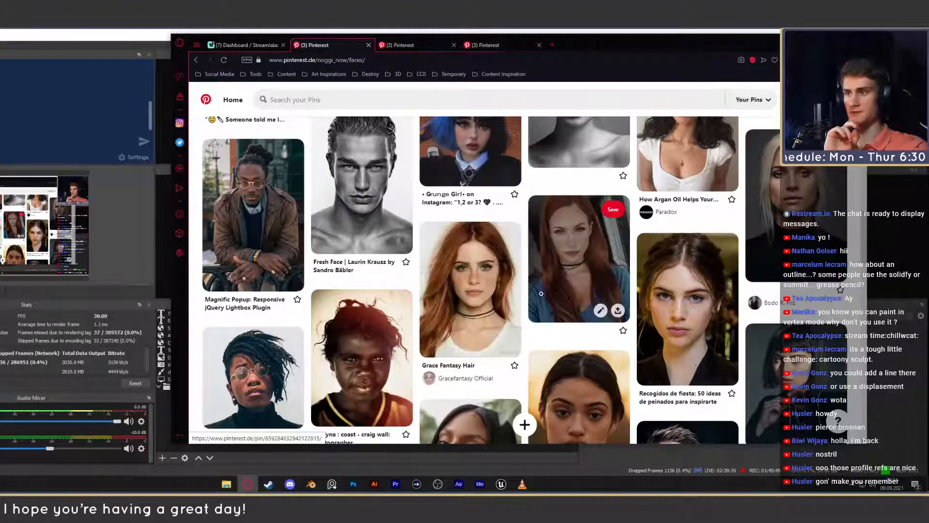
{"action": "middle_click", "coordinate": [503, 291]}
{"action": "left_click_drag", "start_coordinate": [719, 50], "coordinate": [697, 55]}
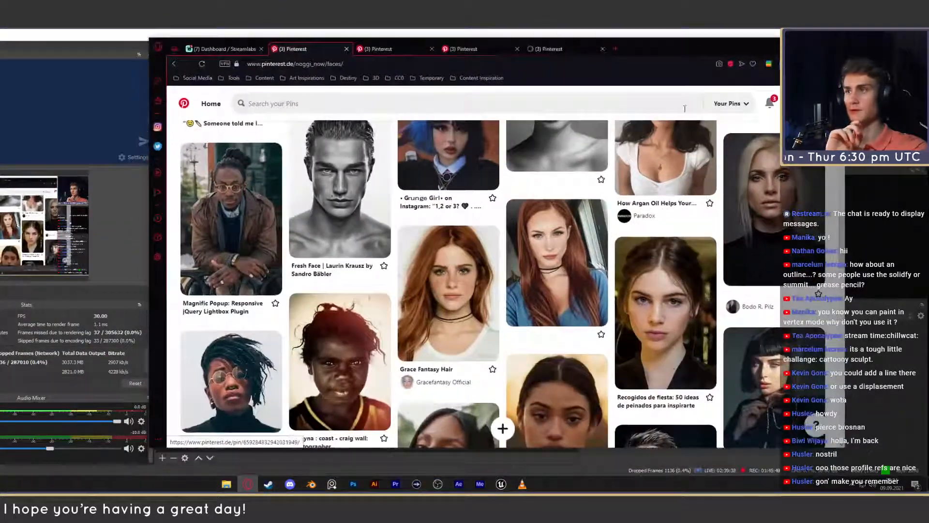
- Switch to Blender and outline both eyes of the front render with blue annotations, consulting the blonde Total Beauty portrait pin as reference
{"action": "left_click", "coordinate": [312, 484]}
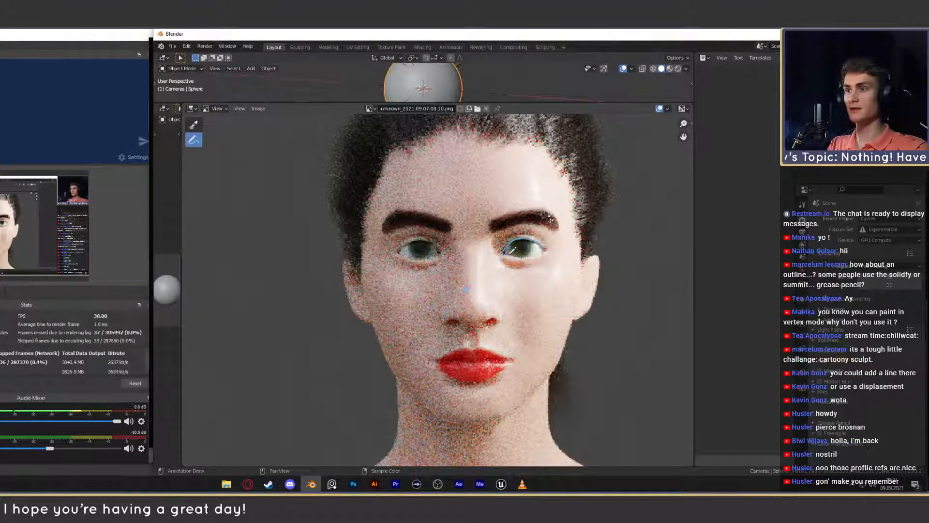
{"action": "mouse_move", "coordinate": [510, 251]}
{"action": "left_mouse_down"}
{"action": "mouse_move", "coordinate": [538, 254]}
{"action": "mouse_move", "coordinate": [545, 245]}
{"action": "left_mouse_up"}
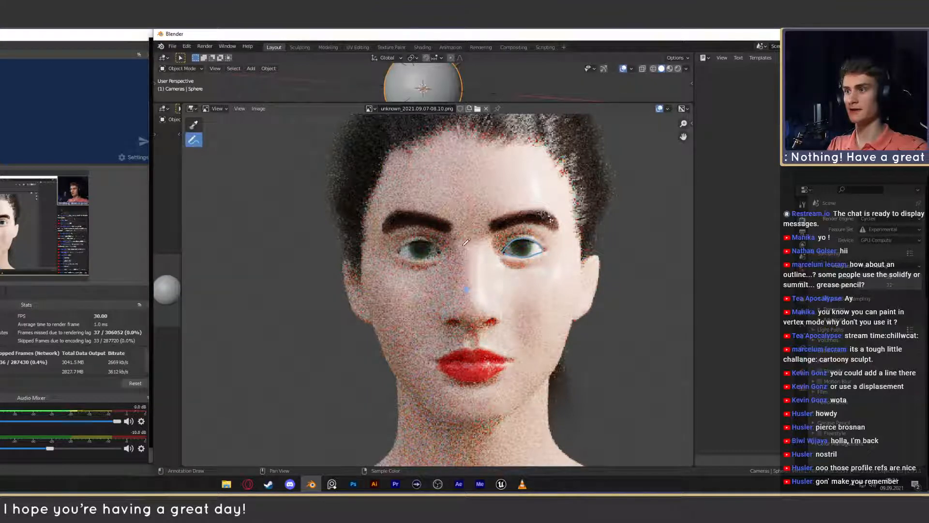
{"action": "left_click", "coordinate": [250, 483]}
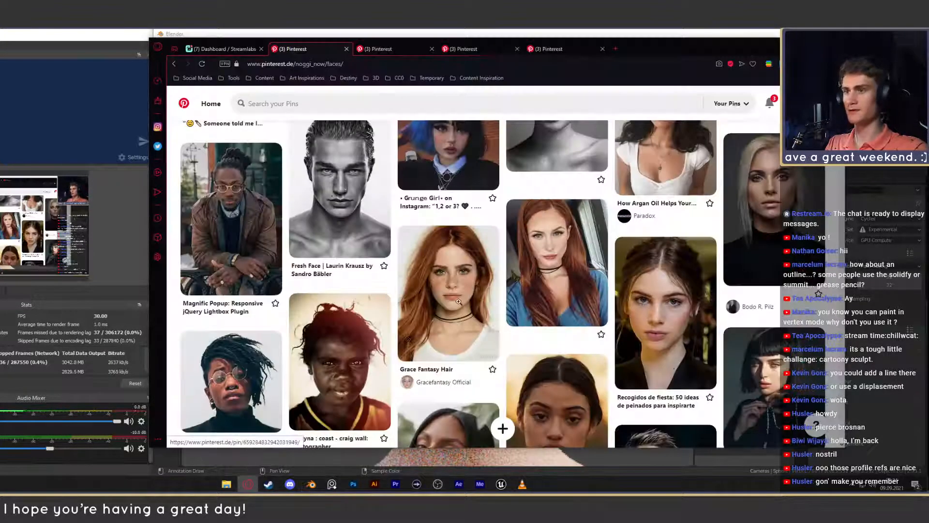
{"action": "left_click", "coordinate": [398, 48]}
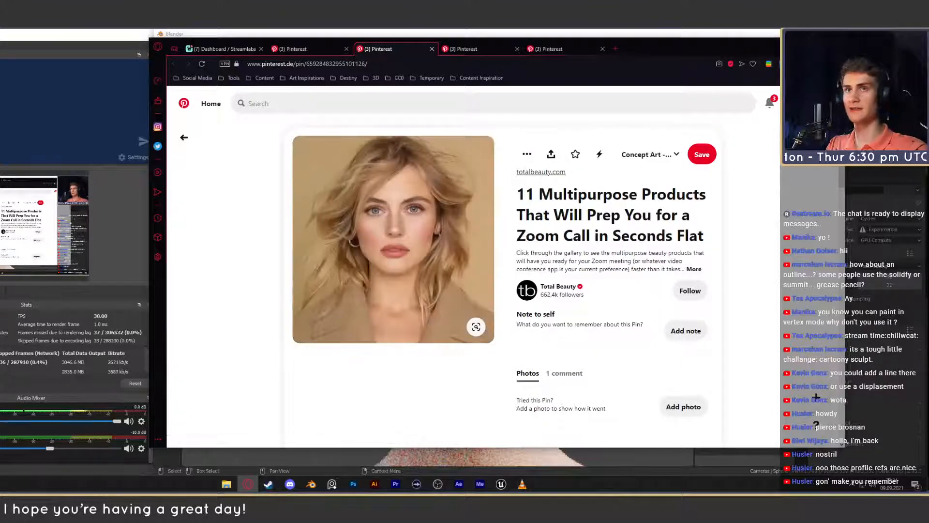
{"action": "key", "text": "alt+Tab"}
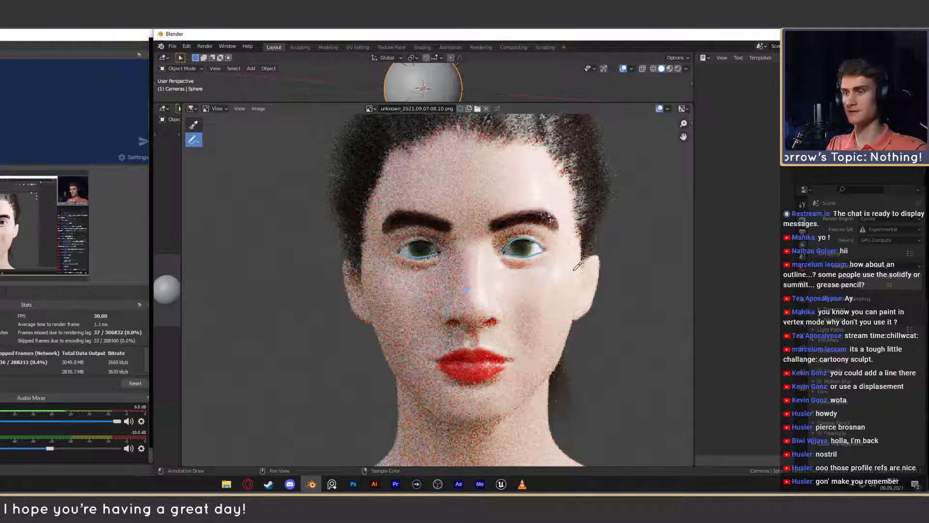
- Return to the browser and study the eyes in the blonde 500px portrait and the Grace Fantasy Hair pin
{"action": "left_click", "coordinate": [247, 484]}
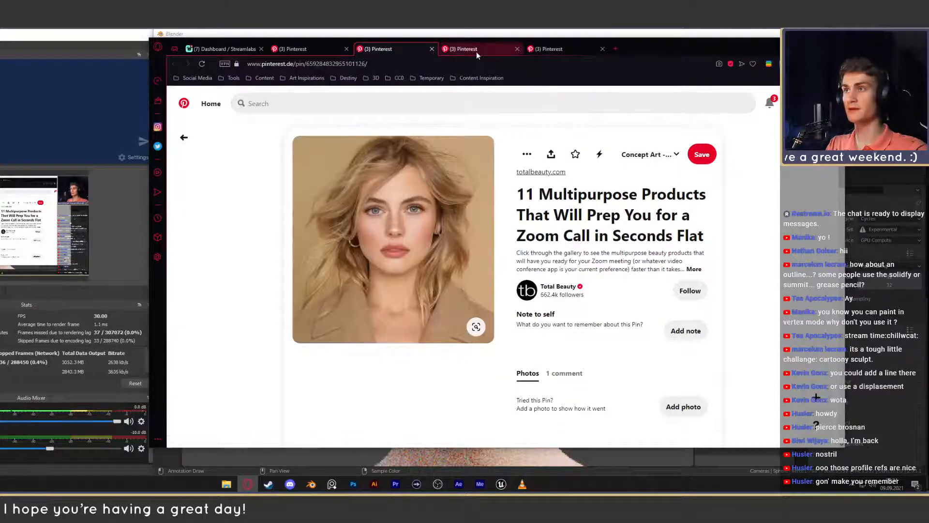
{"action": "left_click", "coordinate": [476, 50]}
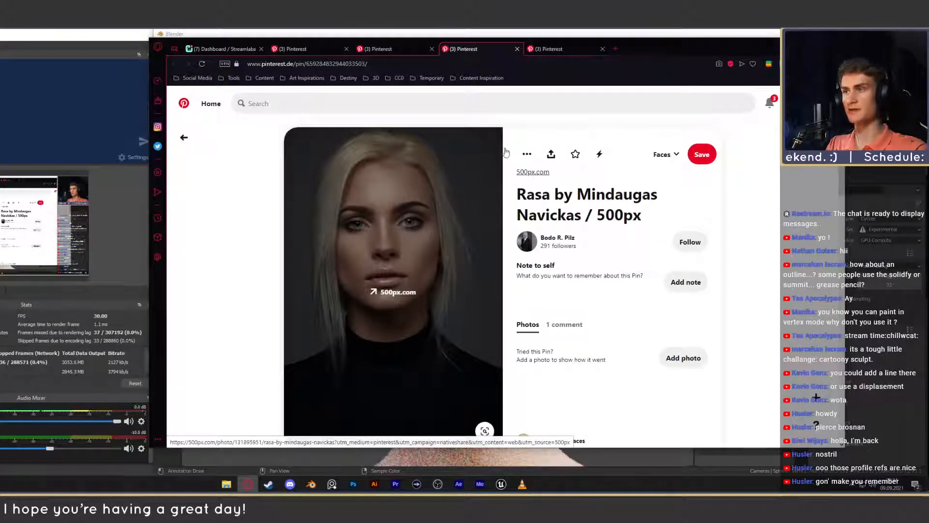
{"action": "left_click", "coordinate": [562, 52]}
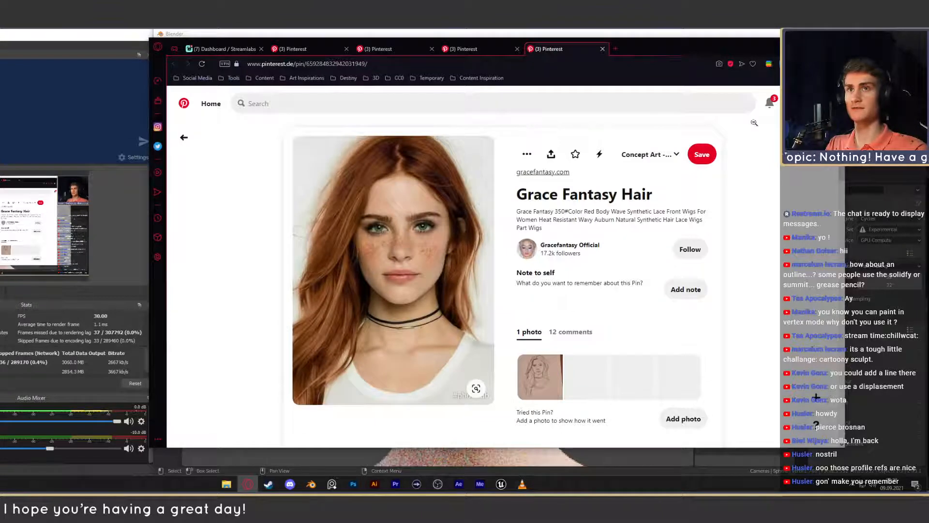
- Compare the front render's eyes in Blender with the Grace Fantasy Hair, blonde 500px and Total Beauty portrait pins in the browser
{"action": "left_click", "coordinate": [767, 34]}
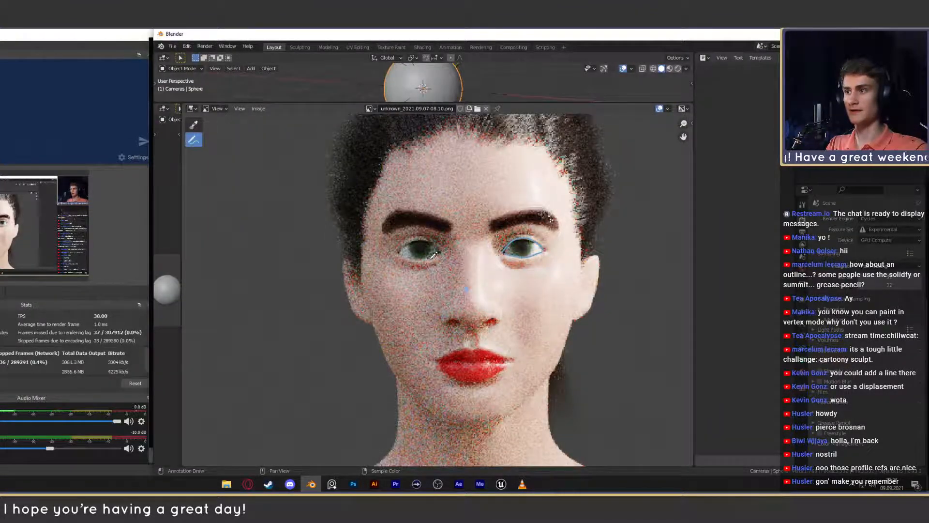
{"action": "left_click_drag", "start_coordinate": [435, 257], "coordinate": [403, 256]}
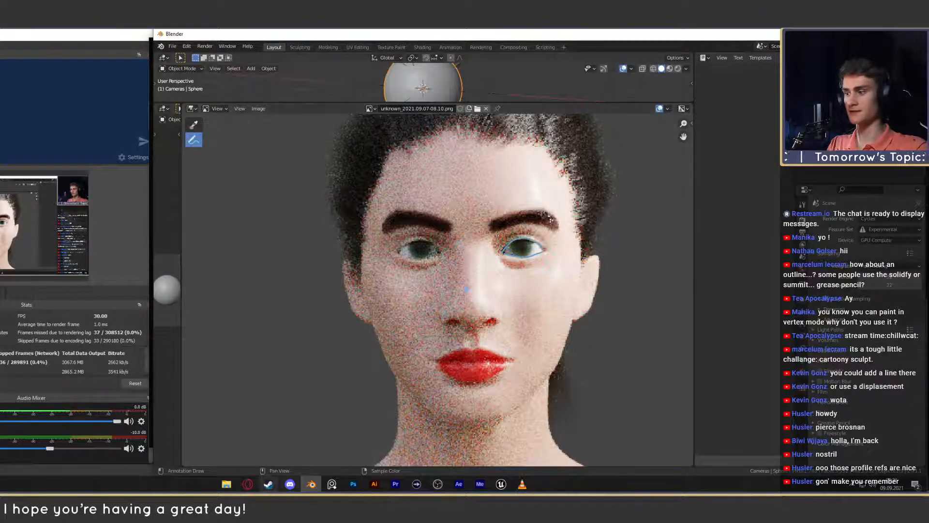
{"action": "left_click", "coordinate": [248, 484]}
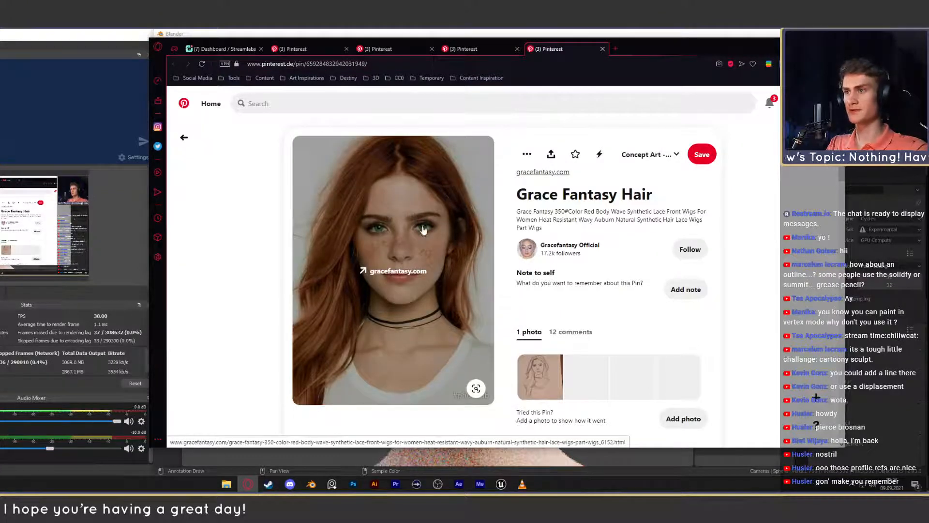
{"action": "left_click", "coordinate": [460, 49]}
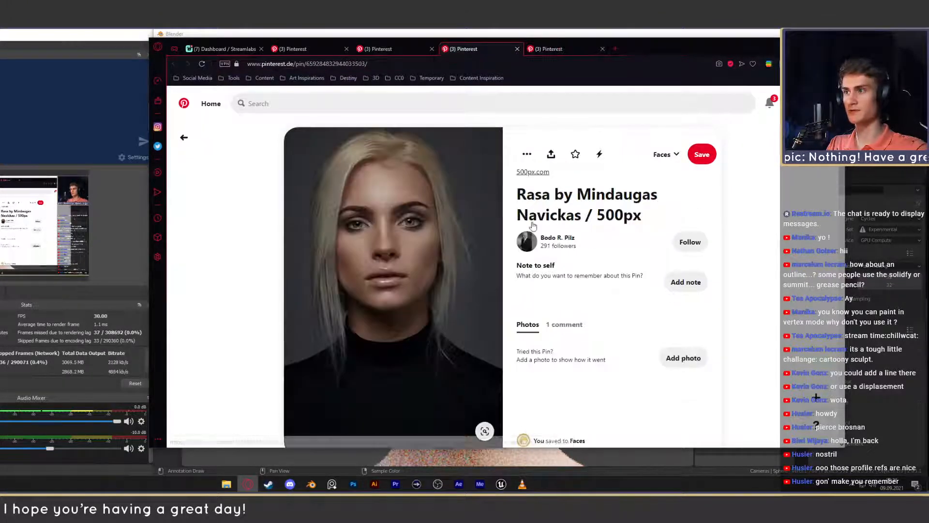
{"action": "left_click", "coordinate": [414, 55]}
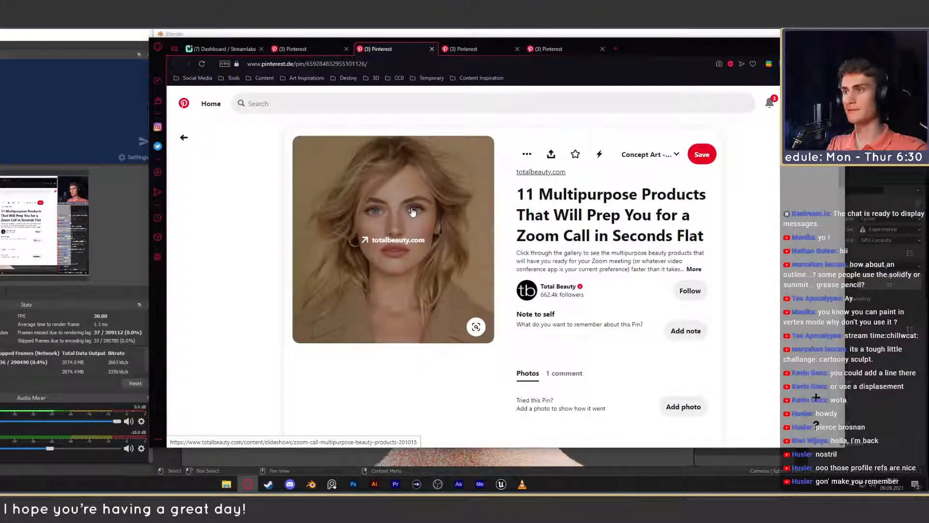
- Switch to Blender to examine the whole front bust render, then review the three female portrait pins in the browser again
{"action": "key", "text": "alt+Tab"}
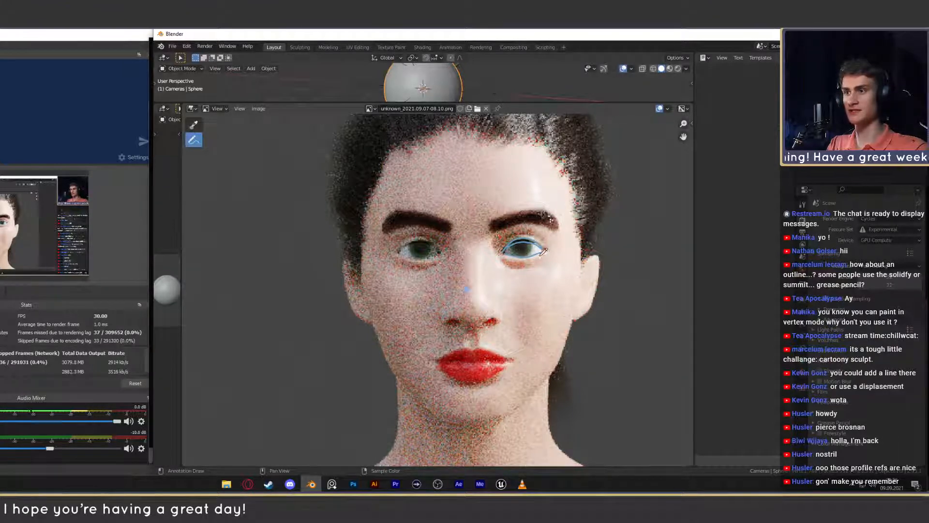
{"action": "scroll", "coordinate": [504, 286], "scroll_direction": "down", "scroll_amount": 6}
{"action": "scroll", "coordinate": [504, 285], "scroll_direction": "up", "scroll_amount": 5}
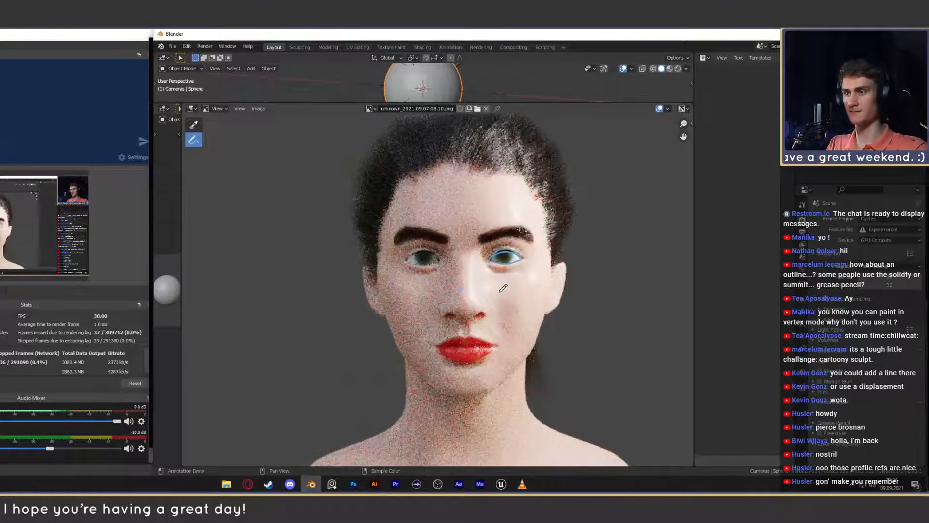
{"action": "scroll", "coordinate": [508, 288], "scroll_direction": "down", "scroll_amount": 4}
{"action": "scroll", "coordinate": [498, 295], "scroll_direction": "up", "scroll_amount": 3}
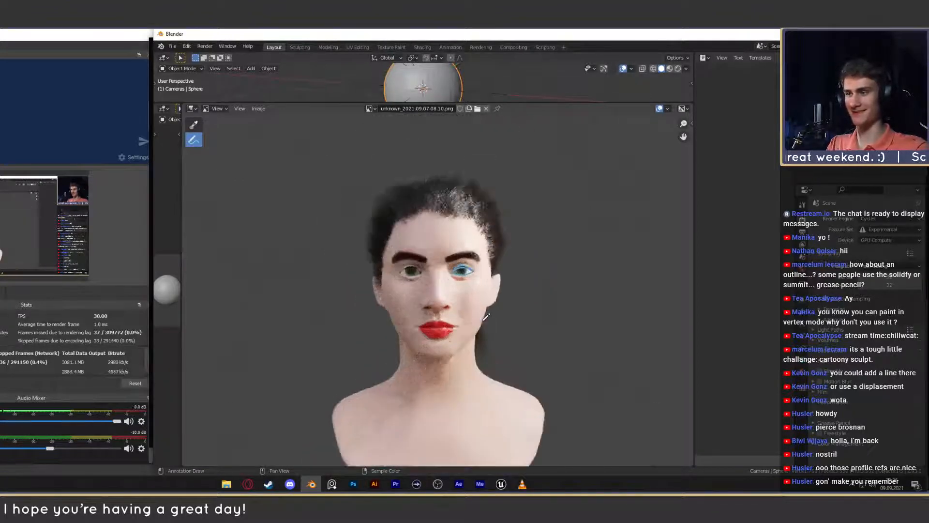
{"action": "middle_click_drag", "start_coordinate": [478, 304], "coordinate": [478, 299]}
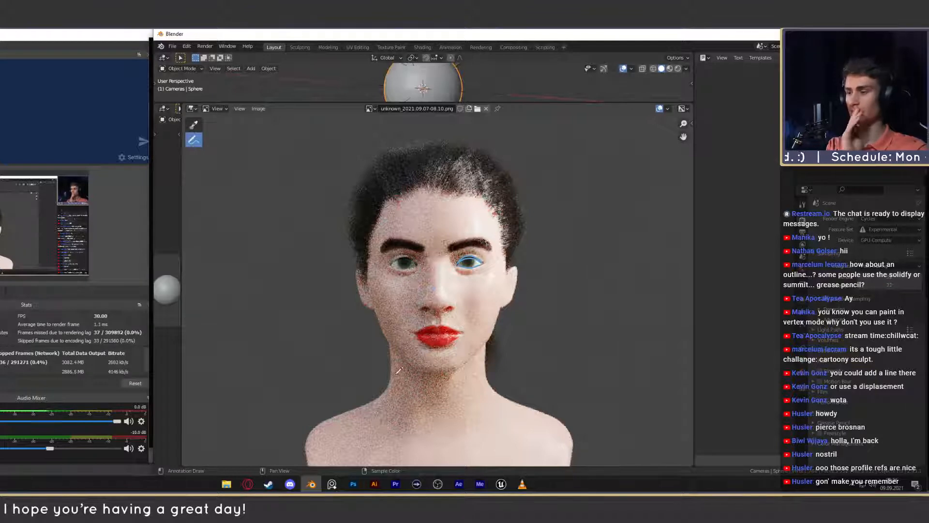
{"action": "left_click", "coordinate": [247, 484]}
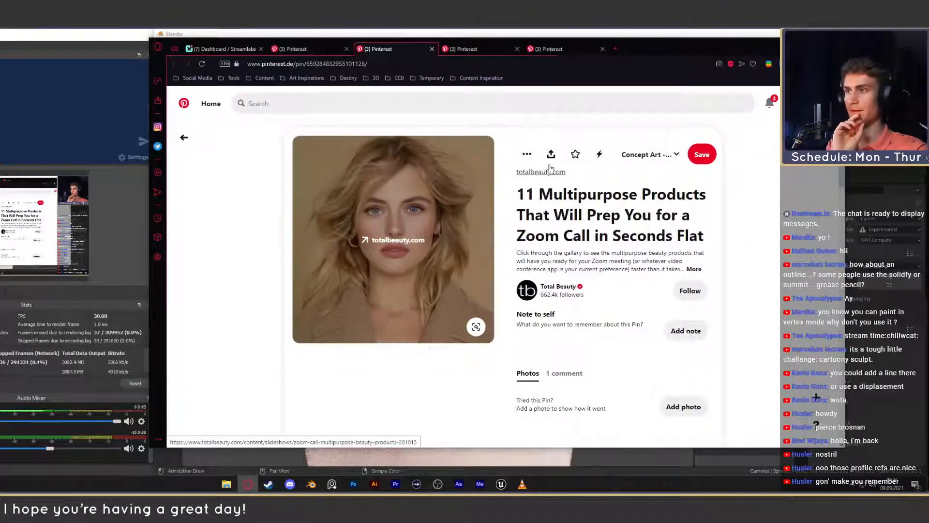
{"action": "left_click", "coordinate": [477, 49]}
{"action": "left_click", "coordinate": [567, 50]}
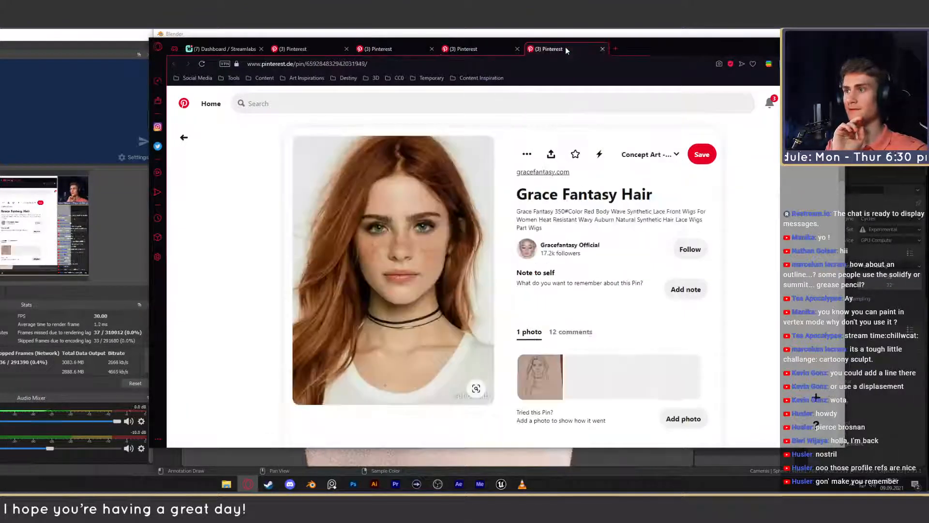
- Switch to Blender and sketch two eye ovals with nose bridge lines between them in the empty area beside the head
{"action": "left_click", "coordinate": [795, 44]}
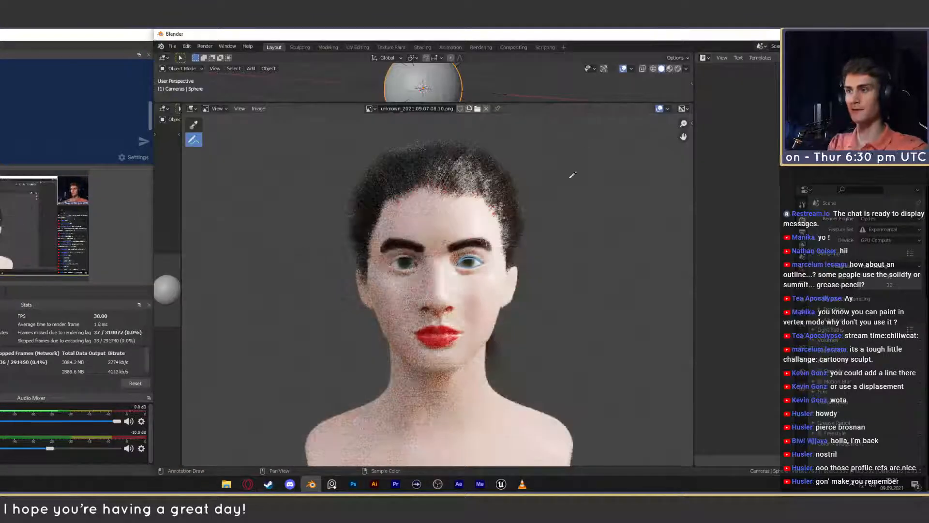
{"action": "middle_click_drag", "start_coordinate": [509, 259], "coordinate": [468, 259]}
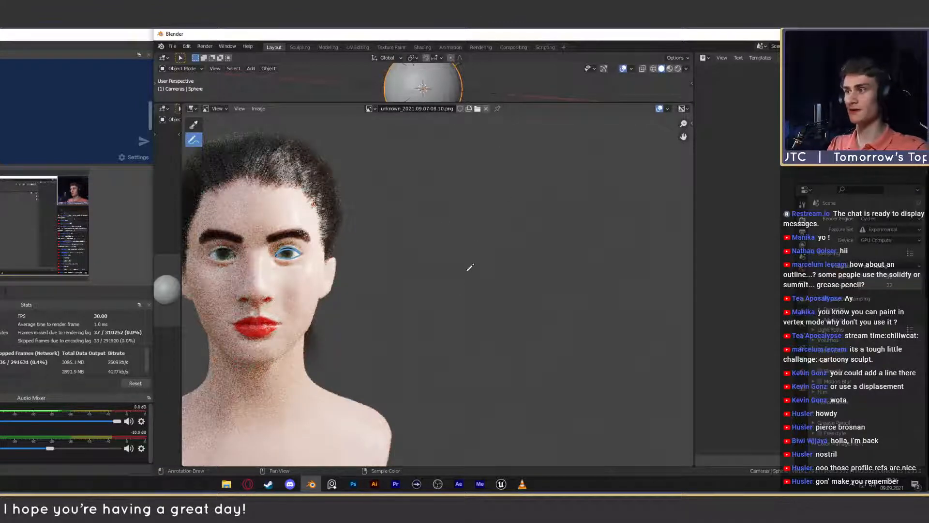
{"action": "mouse_move", "coordinate": [486, 256]}
{"action": "left_mouse_down"}
{"action": "mouse_move", "coordinate": [463, 256]}
{"action": "mouse_move", "coordinate": [482, 250]}
{"action": "left_mouse_up"}
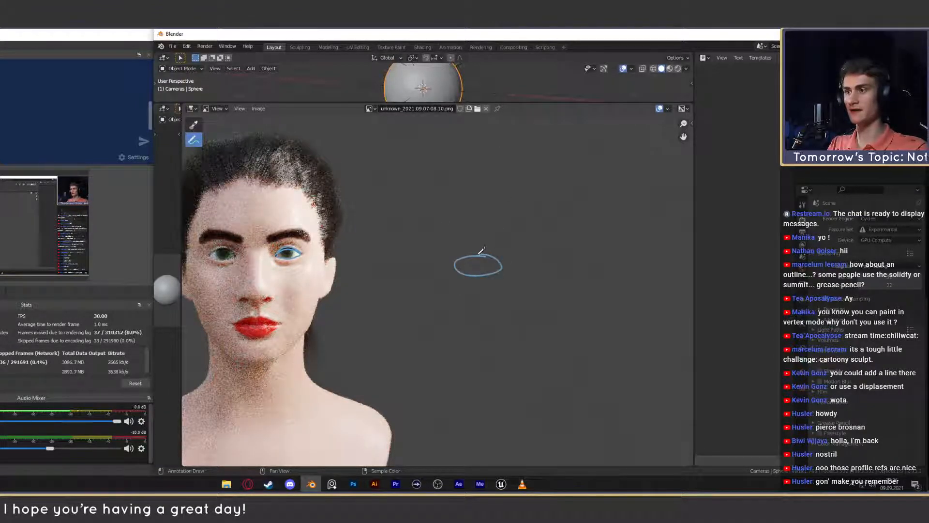
{"action": "mouse_move", "coordinate": [575, 255]}
{"action": "left_mouse_down"}
{"action": "mouse_move", "coordinate": [559, 271]}
{"action": "mouse_move", "coordinate": [578, 254]}
{"action": "mouse_move", "coordinate": [595, 261]}
{"action": "left_mouse_up"}
{"action": "key", "text": "ctrl+z"}
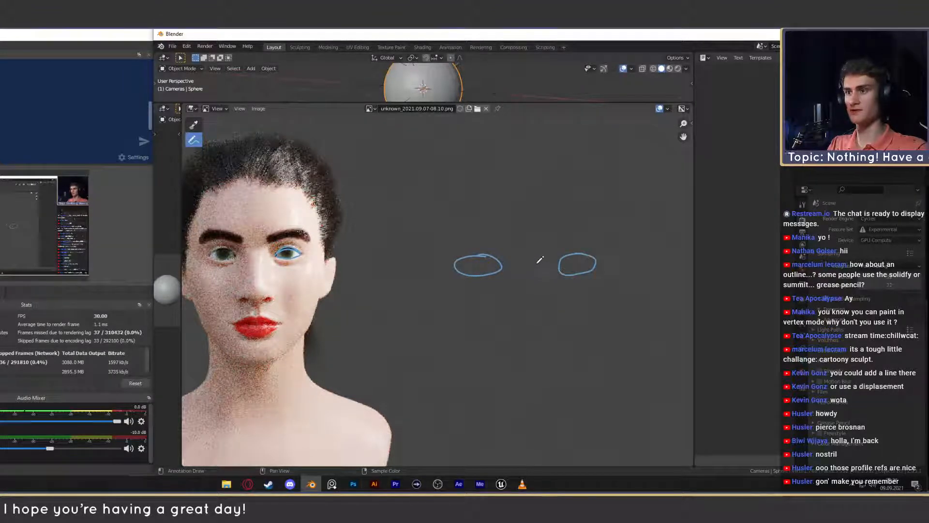
{"action": "mouse_move", "coordinate": [536, 262]}
{"action": "left_mouse_down"}
{"action": "mouse_move", "coordinate": [536, 286]}
{"action": "mouse_move", "coordinate": [518, 280]}
{"action": "left_mouse_up"}
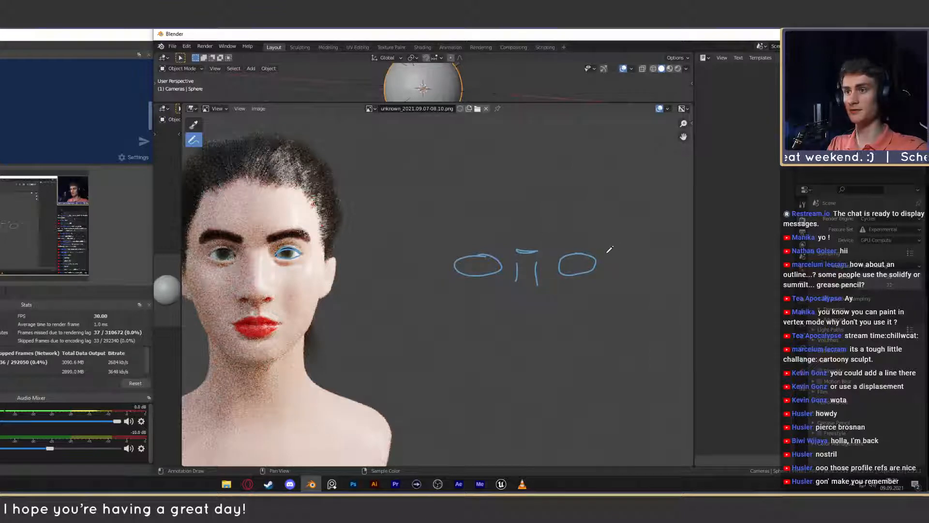
- Add cheekbone, eye socket and temple curves on the outer sides of both sketched eyes, undoing the stray stroke
{"action": "middle_click_drag", "start_coordinate": [605, 266], "coordinate": [563, 263]}
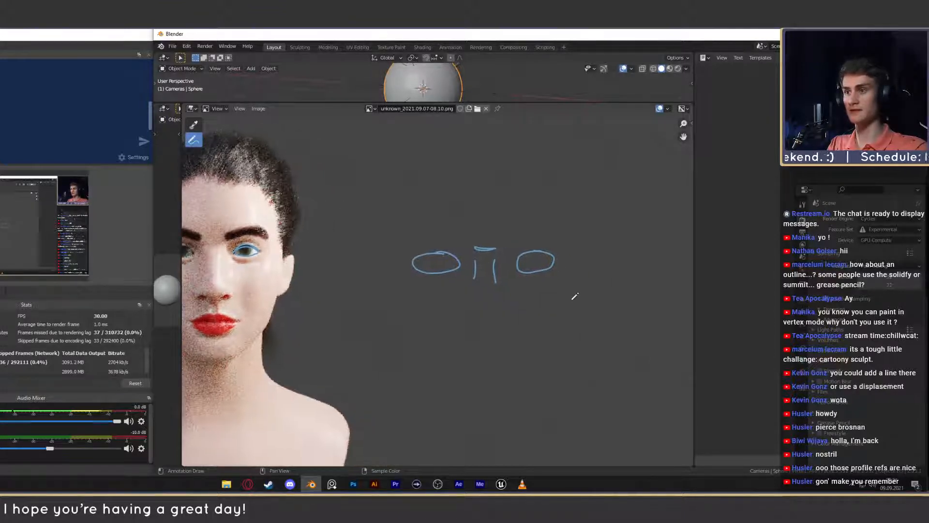
{"action": "left_click_drag", "start_coordinate": [576, 275], "coordinate": [572, 282]}
{"action": "left_click_drag", "start_coordinate": [406, 286], "coordinate": [420, 298]}
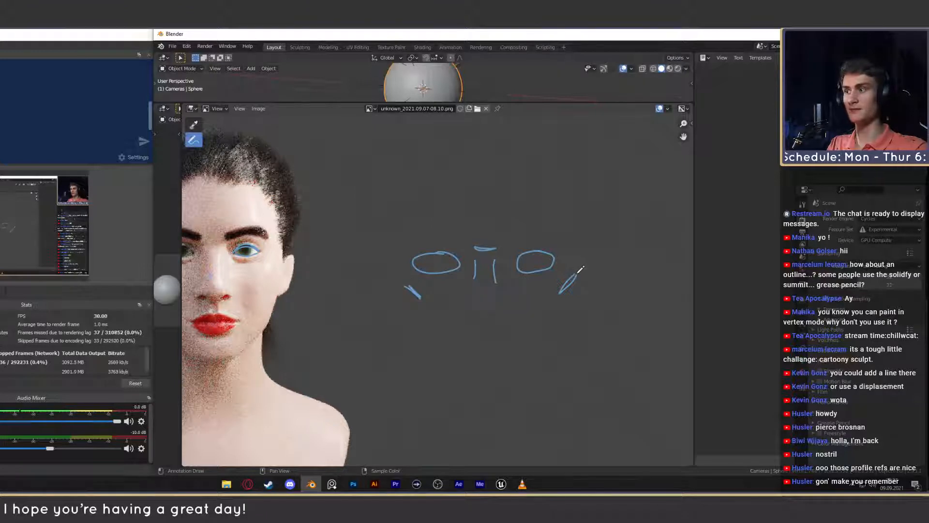
{"action": "mouse_move", "coordinate": [576, 246]}
{"action": "left_mouse_down"}
{"action": "mouse_move", "coordinate": [554, 227]}
{"action": "mouse_move", "coordinate": [573, 176]}
{"action": "left_mouse_up"}
{"action": "mouse_move", "coordinate": [409, 284]}
{"action": "left_mouse_down"}
{"action": "mouse_move", "coordinate": [397, 247]}
{"action": "mouse_move", "coordinate": [412, 218]}
{"action": "mouse_move", "coordinate": [394, 182]}
{"action": "left_mouse_up"}
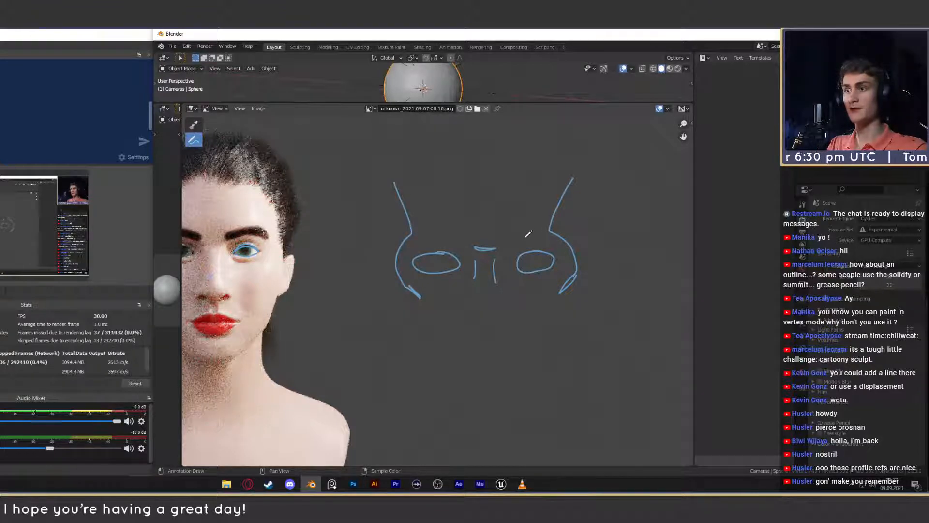
{"action": "mouse_move", "coordinate": [605, 231]}
{"action": "left_mouse_down"}
{"action": "mouse_move", "coordinate": [660, 215]}
{"action": "mouse_move", "coordinate": [683, 243]}
{"action": "left_mouse_up"}
{"action": "key", "text": "ctrl+z"}
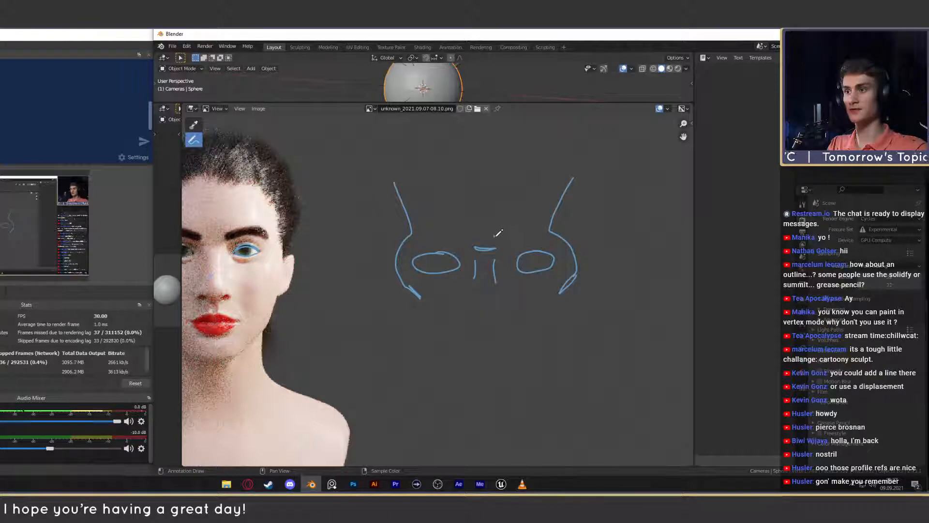
- Sketch the brow ridge band and temple plane around the eye farther from the rendered head
{"action": "left_click_drag", "start_coordinate": [507, 240], "coordinate": [548, 229]}
{"action": "mouse_move", "coordinate": [581, 188]}
{"action": "left_mouse_down"}
{"action": "mouse_move", "coordinate": [586, 223]}
{"action": "mouse_move", "coordinate": [575, 242]}
{"action": "left_mouse_up"}
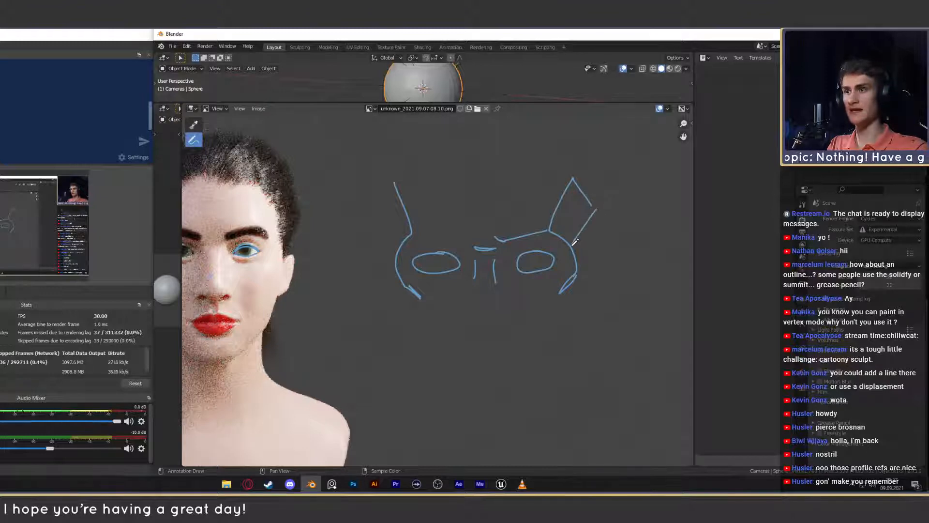
{"action": "left_click_drag", "start_coordinate": [546, 211], "coordinate": [557, 178]}
{"action": "key", "text": "ctrl+z"}
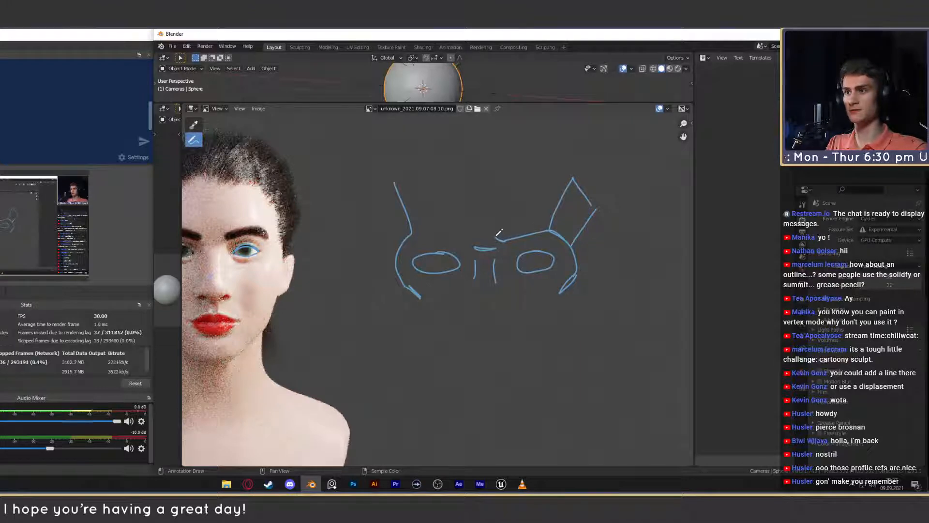
{"action": "mouse_move", "coordinate": [496, 237]}
{"action": "left_mouse_down"}
{"action": "mouse_move", "coordinate": [555, 217]}
{"action": "mouse_move", "coordinate": [572, 237]}
{"action": "left_mouse_up"}
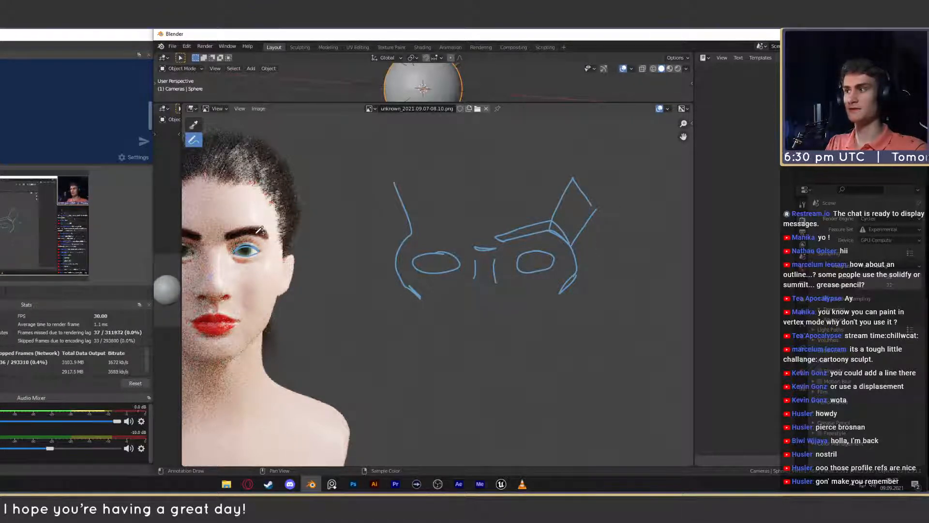
- Try marking temple lines around the outer end of the render's eyebrow, then undo both strokes
{"action": "mouse_move", "coordinate": [258, 207]}
{"action": "left_mouse_down"}
{"action": "mouse_move", "coordinate": [255, 232]}
{"action": "mouse_move", "coordinate": [278, 225]}
{"action": "left_mouse_up"}
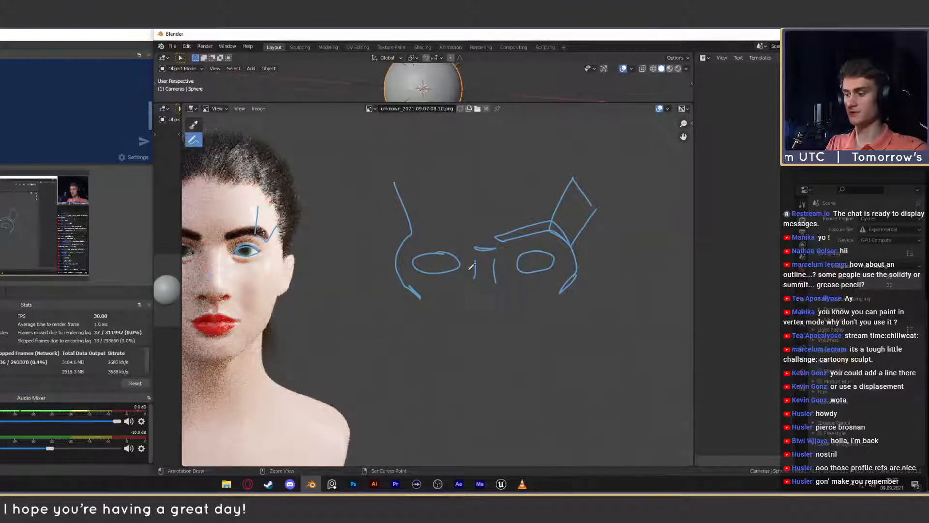
{"action": "key", "text": "ctrl+z"}
{"action": "key", "text": "ctrl+z"}
- Sketch the matching brow ridge band above the eye nearer the rendered head, undoing the first version and redrawing it
{"action": "middle_click_drag", "start_coordinate": [602, 265], "coordinate": [505, 269]}
{"action": "left_click_drag", "start_coordinate": [528, 225], "coordinate": [528, 246]}
{"action": "key", "text": "ctrl+z"}
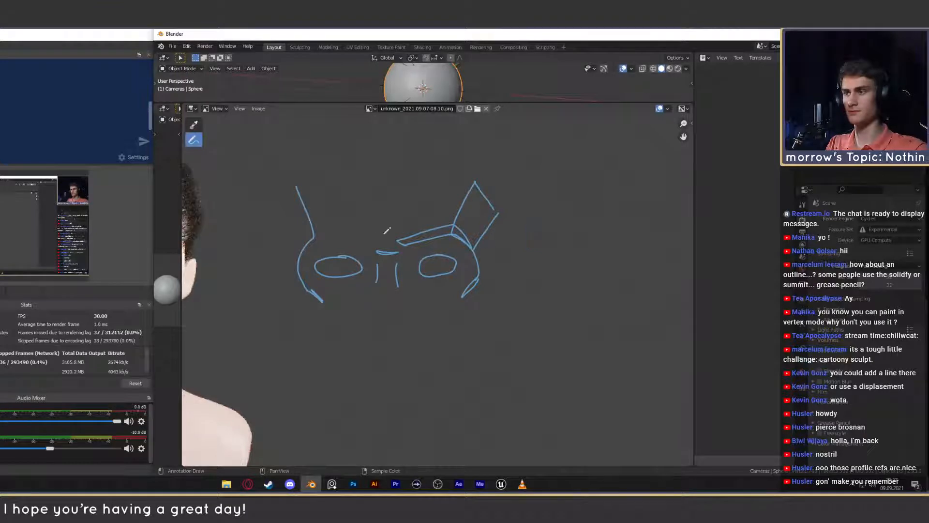
{"action": "left_click_drag", "start_coordinate": [361, 242], "coordinate": [296, 233]}
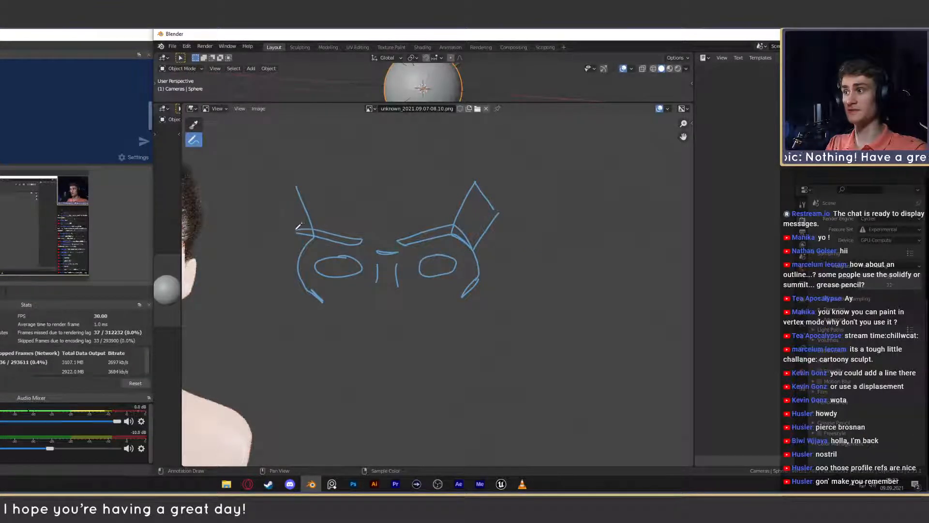
{"action": "key", "text": "ctrl+z"}
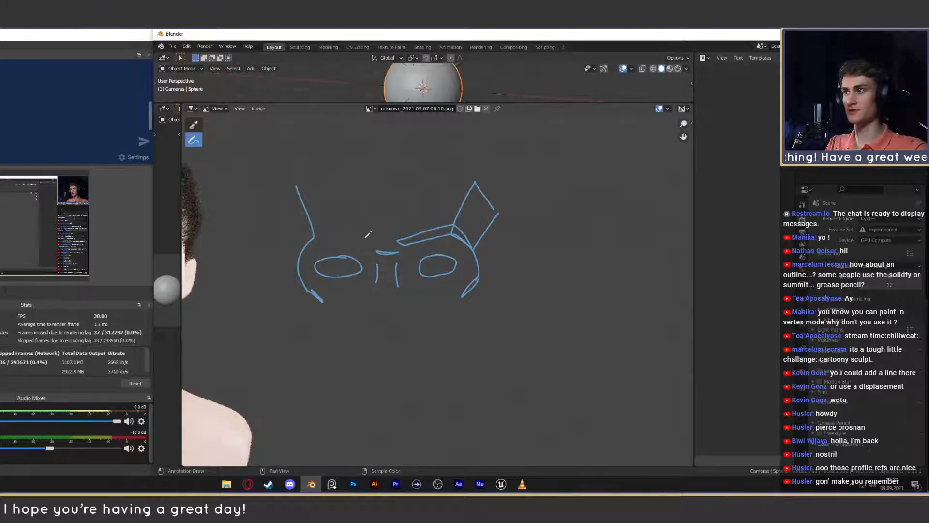
{"action": "mouse_move", "coordinate": [361, 241]}
{"action": "left_mouse_down"}
{"action": "mouse_move", "coordinate": [322, 231]}
{"action": "mouse_move", "coordinate": [304, 240]}
{"action": "left_mouse_up"}
- Try marking the temple line on the rendered forehead above the outer eyebrow, then undo the strokes
{"action": "middle_click_drag", "start_coordinate": [212, 245], "coordinate": [504, 260]}
{"action": "scroll", "coordinate": [422, 263], "scroll_direction": "up", "scroll_amount": 2}
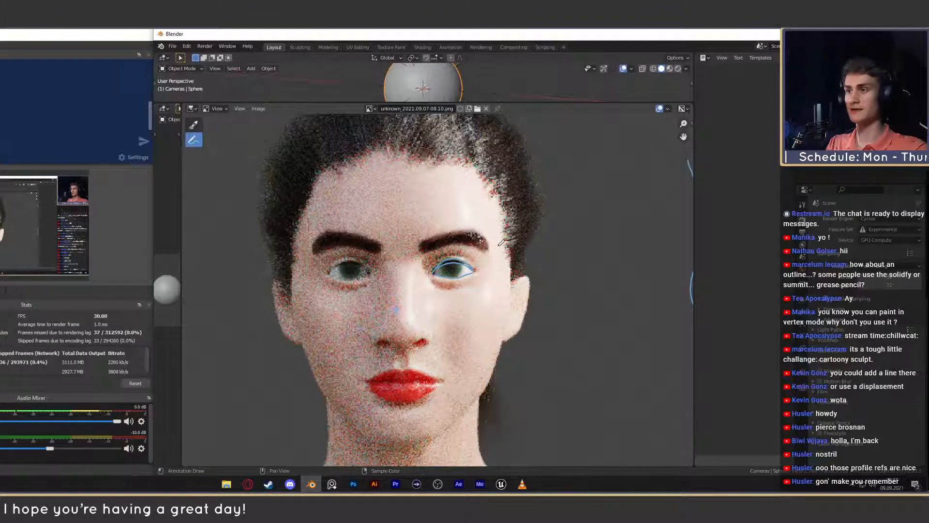
{"action": "mouse_move", "coordinate": [473, 244]}
{"action": "left_mouse_down"}
{"action": "mouse_move", "coordinate": [489, 256]}
{"action": "mouse_move", "coordinate": [474, 222]}
{"action": "mouse_move", "coordinate": [484, 187]}
{"action": "left_mouse_up"}
{"action": "key", "text": "ctrl+z"}
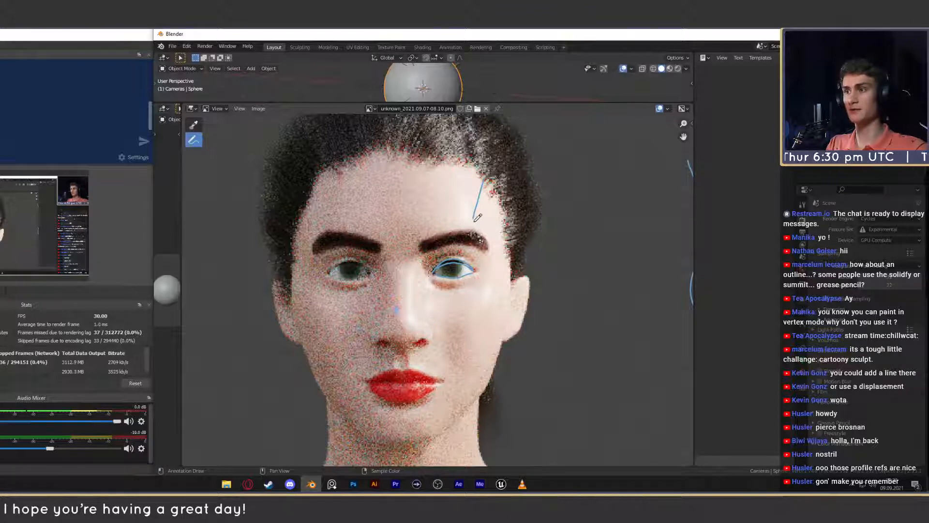
{"action": "key", "text": "ctrl+z"}
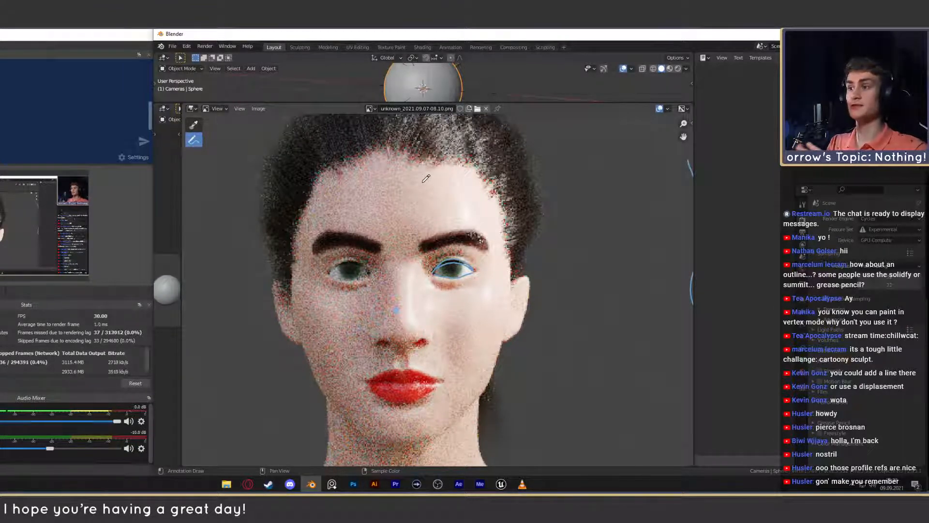
- Consult the Grace Fantasy Hair and blonde 500px pins in the browser, then outline the eyebrow above the annotated eye in Blender
{"action": "left_click", "coordinate": [248, 484]}
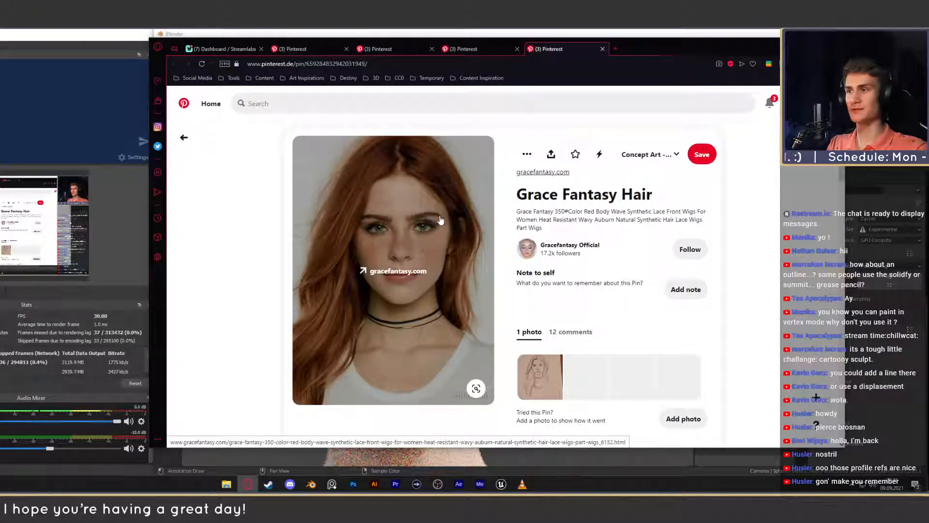
{"action": "key", "text": "ctrl+shift+Tab"}
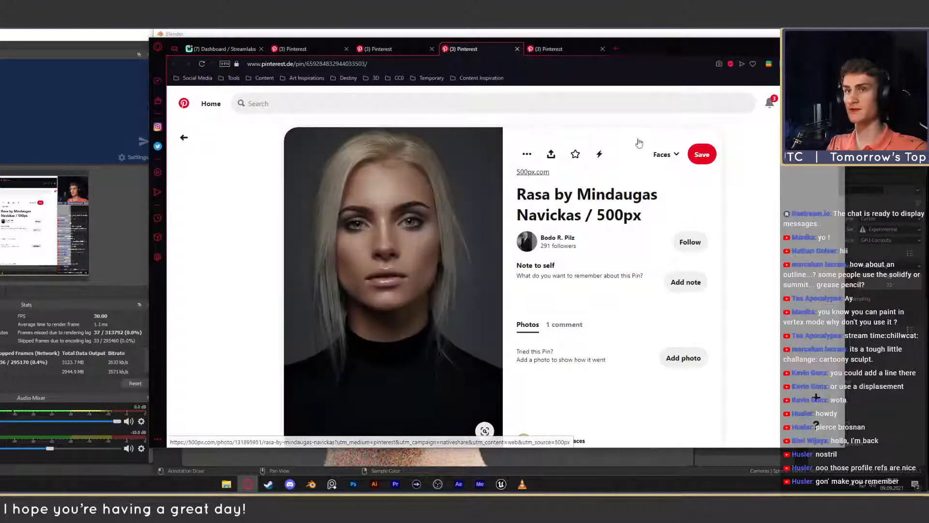
{"action": "key", "text": "alt+Tab"}
{"action": "middle_click_drag", "start_coordinate": [579, 267], "coordinate": [453, 263]}
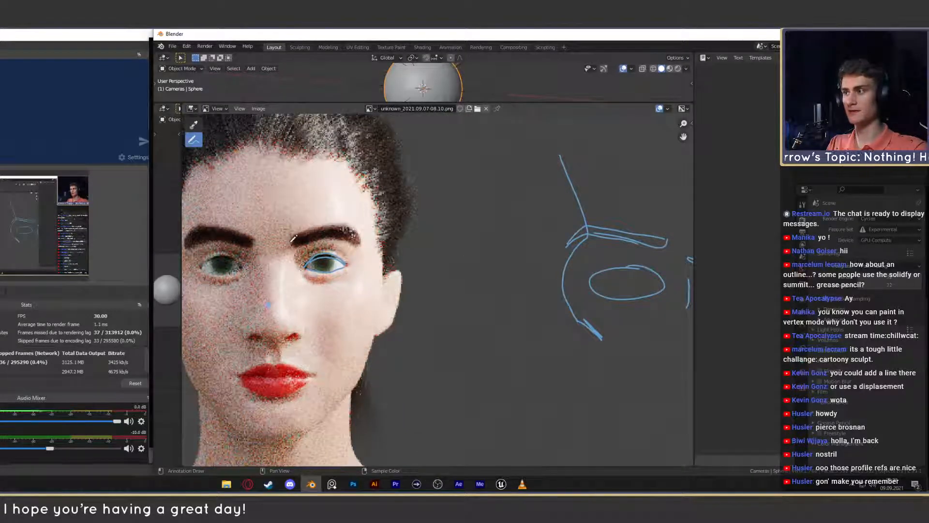
{"action": "mouse_move", "coordinate": [292, 246]}
{"action": "left_mouse_down"}
{"action": "mouse_move", "coordinate": [349, 236]}
{"action": "mouse_move", "coordinate": [361, 244]}
{"action": "left_mouse_up"}
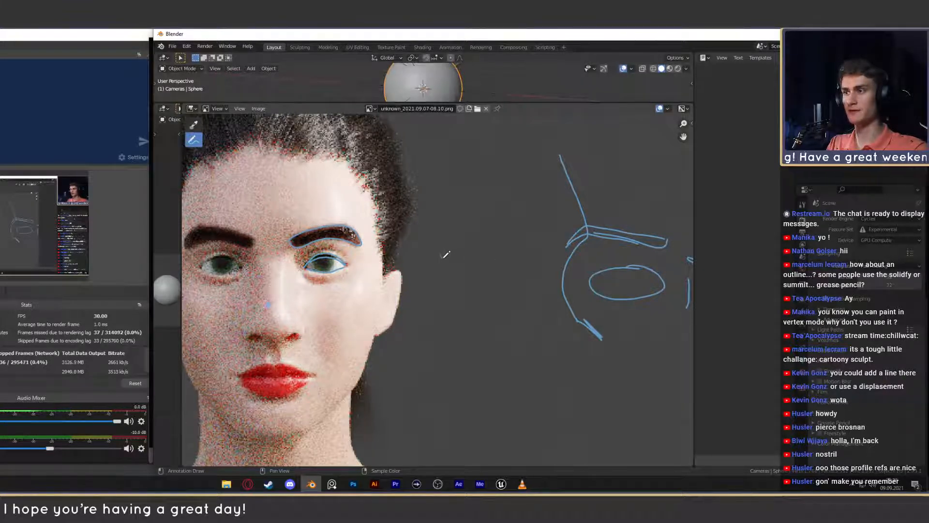
- Sketch a separate tapered eyebrow shape in the empty area beside the rendered head
{"action": "left_click_drag", "start_coordinate": [441, 255], "coordinate": [518, 256]}
{"action": "left_click_drag", "start_coordinate": [442, 257], "coordinate": [496, 243]}
{"action": "middle_click_drag", "start_coordinate": [454, 290], "coordinate": [558, 287]}
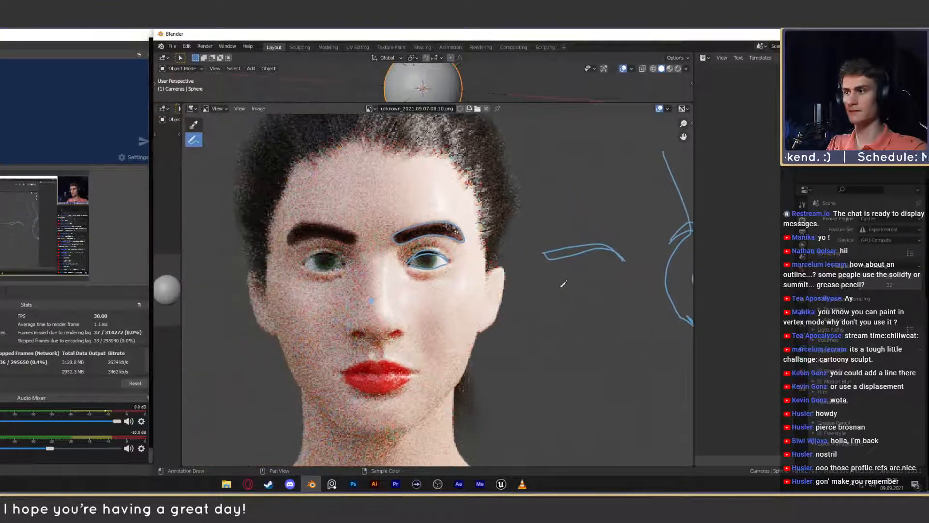
- Try marking the arch of the annotated eyebrow with a short stroke, then undo it
{"action": "middle_click_drag", "start_coordinate": [613, 252], "coordinate": [590, 252]}
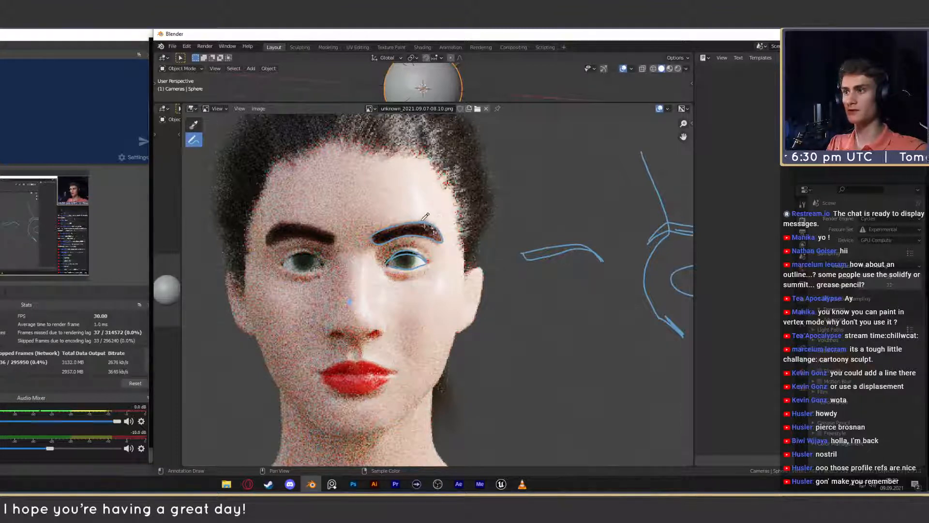
{"action": "left_click_drag", "start_coordinate": [425, 216], "coordinate": [428, 220]}
{"action": "key", "text": "ctrl+z"}
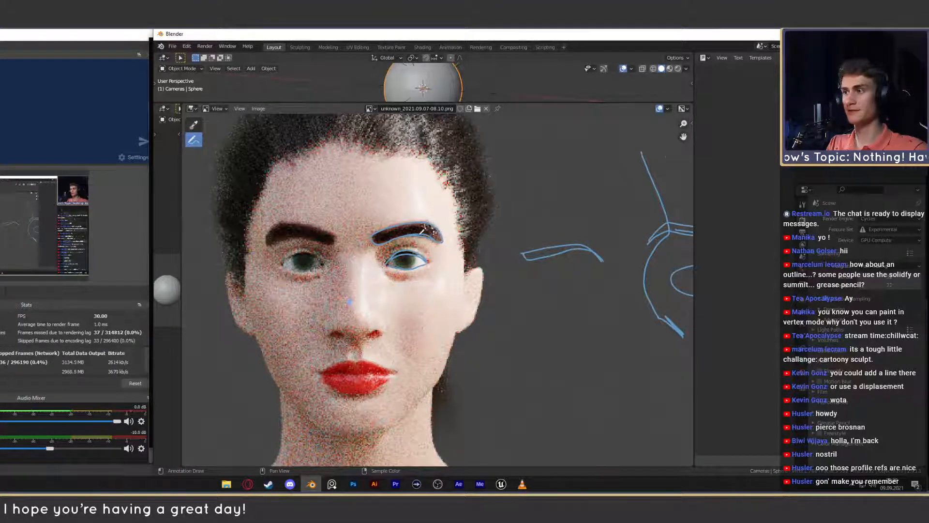
{"action": "middle_click_drag", "start_coordinate": [420, 234], "coordinate": [452, 245]}
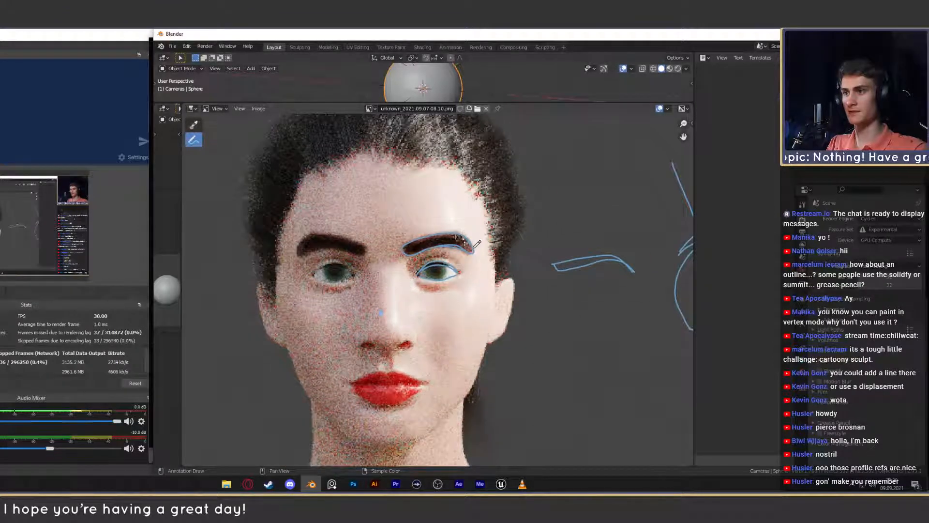
- Compare the render's eyebrows with the blonde 500px and Total Beauty portrait pins in the browser, then return to Blender
{"action": "scroll", "coordinate": [426, 271], "scroll_direction": "down", "scroll_amount": 1}
{"action": "scroll", "coordinate": [501, 300], "scroll_direction": "up", "scroll_amount": 2}
{"action": "middle_click_drag", "start_coordinate": [494, 260], "coordinate": [487, 268]}
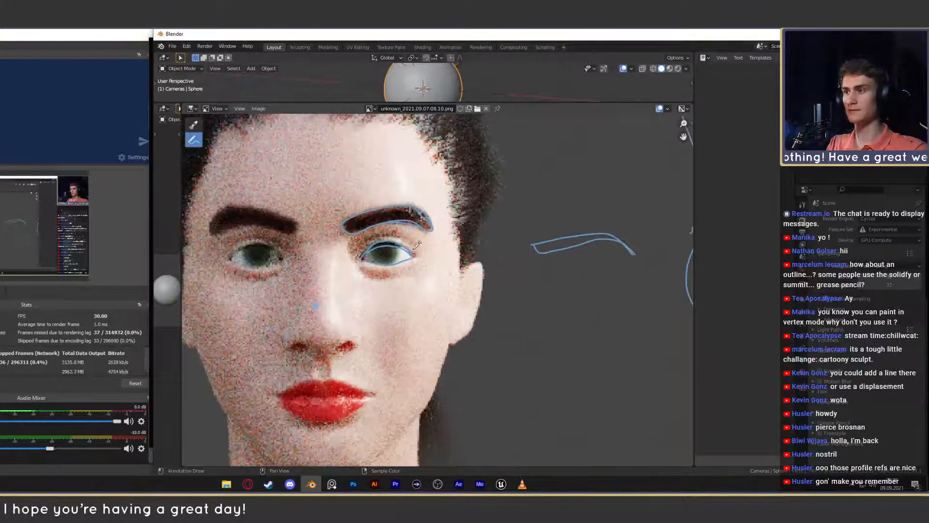
{"action": "scroll", "coordinate": [417, 245], "scroll_direction": "down", "scroll_amount": 4}
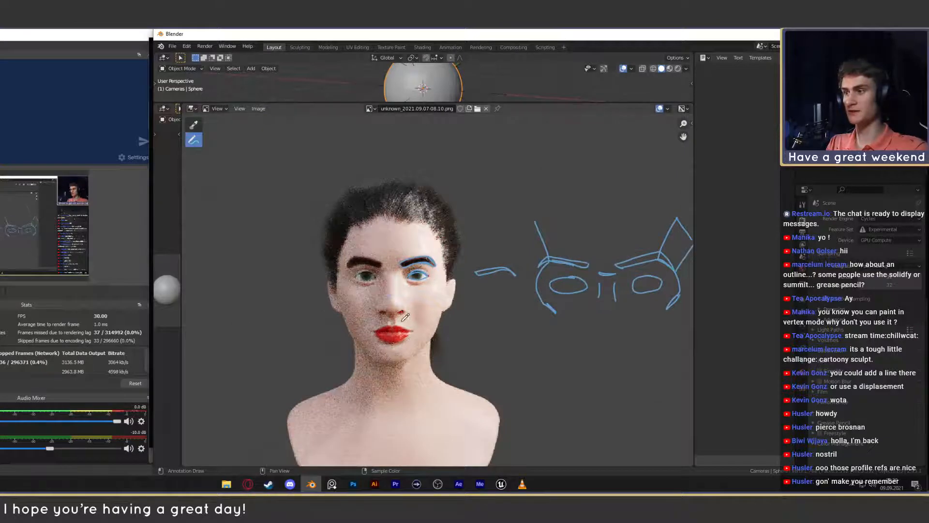
{"action": "left_click", "coordinate": [250, 485]}
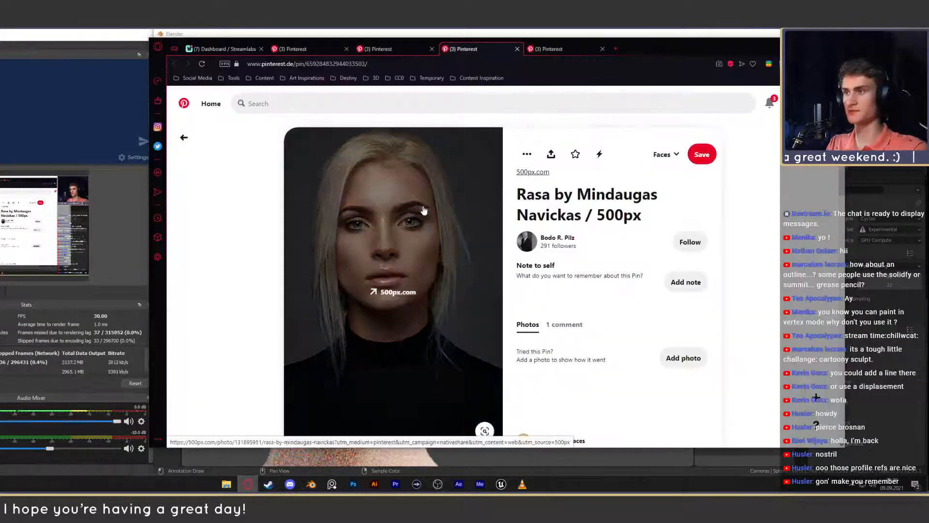
{"action": "key", "text": "ctrl+Tab"}
{"action": "key", "text": "ctrl+shift+Tab"}
{"action": "key", "text": "ctrl+shift+Tab"}
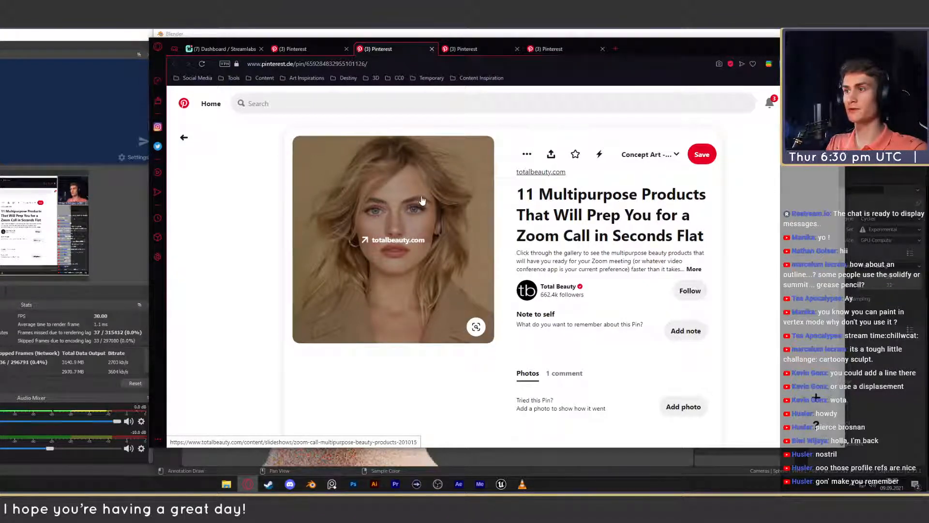
{"action": "left_click", "coordinate": [475, 53]}
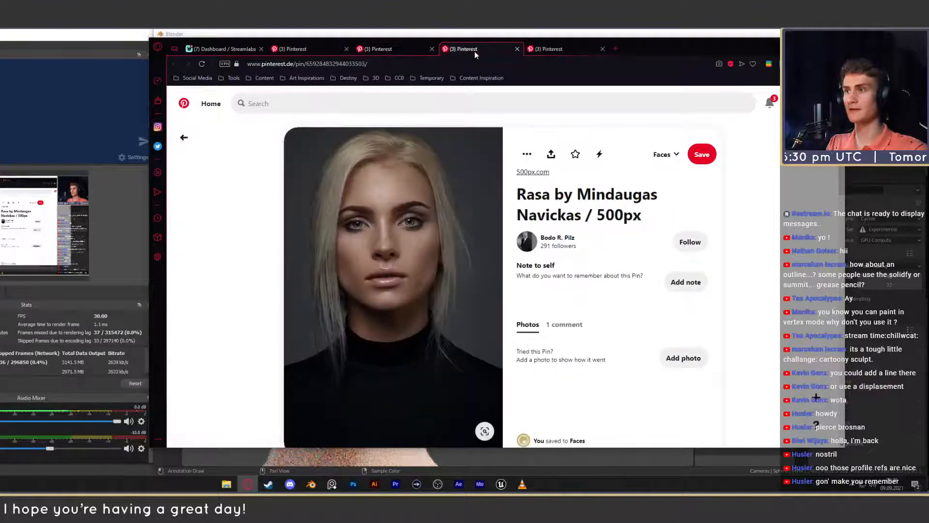
{"action": "left_click", "coordinate": [548, 49]}
{"action": "left_click", "coordinate": [794, 43]}
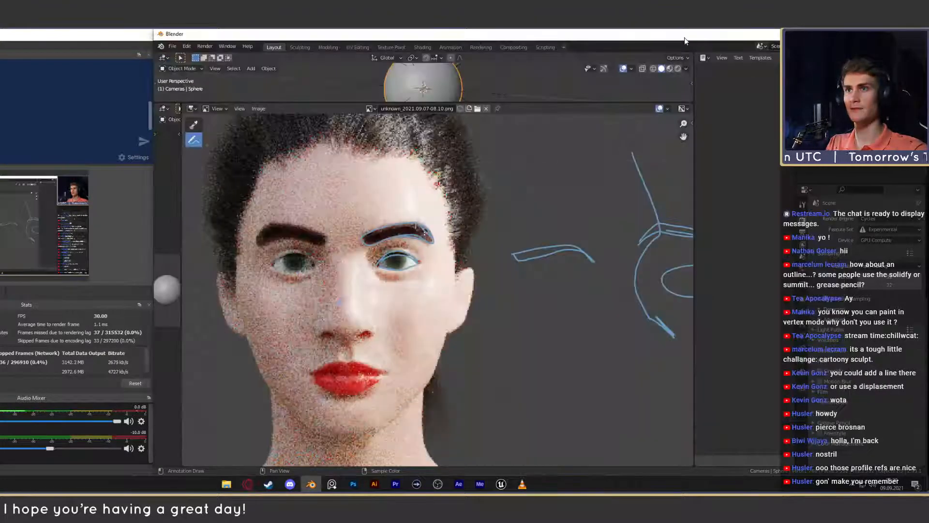
- Mark the outer edge of the unannotated eyebrow with a slanted stroke, undoing the extra strokes around it
{"action": "scroll", "coordinate": [421, 276], "scroll_direction": "down", "scroll_amount": 6}
{"action": "scroll", "coordinate": [422, 272], "scroll_direction": "up", "scroll_amount": 5}
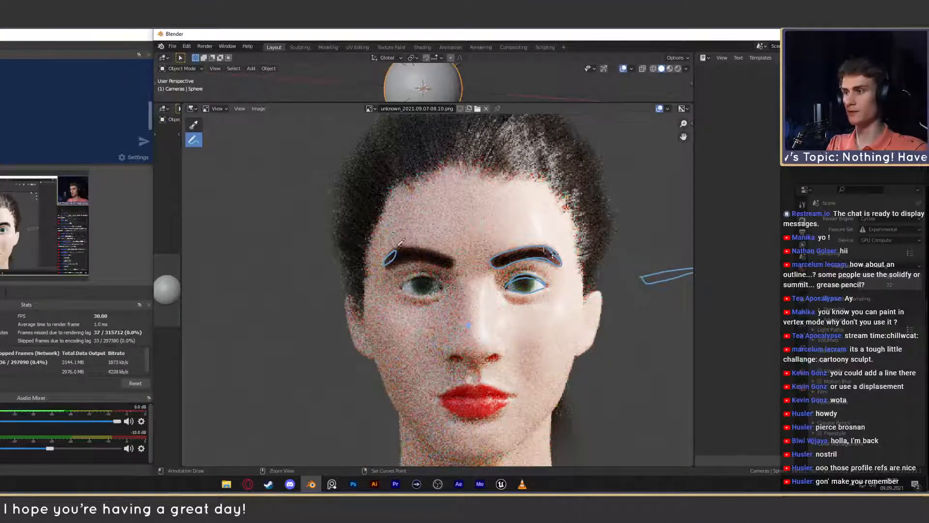
{"action": "key", "text": "ctrl+z"}
{"action": "mouse_move", "coordinate": [385, 265]}
{"action": "left_mouse_down"}
{"action": "mouse_move", "coordinate": [396, 249]}
{"action": "mouse_move", "coordinate": [392, 262]}
{"action": "left_mouse_up"}
{"action": "key", "text": "ctrl+z"}
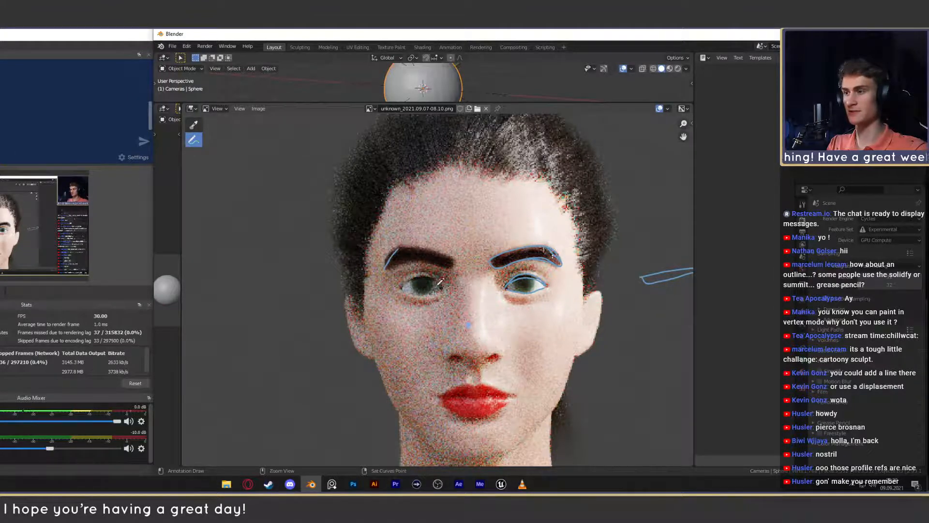
- Examine the rendered face from close up and farther away, checking the eyebrows, nose and overall proportions
{"action": "scroll", "coordinate": [395, 257], "scroll_direction": "down", "scroll_amount": 7}
{"action": "scroll", "coordinate": [394, 257], "scroll_direction": "up", "scroll_amount": 7}
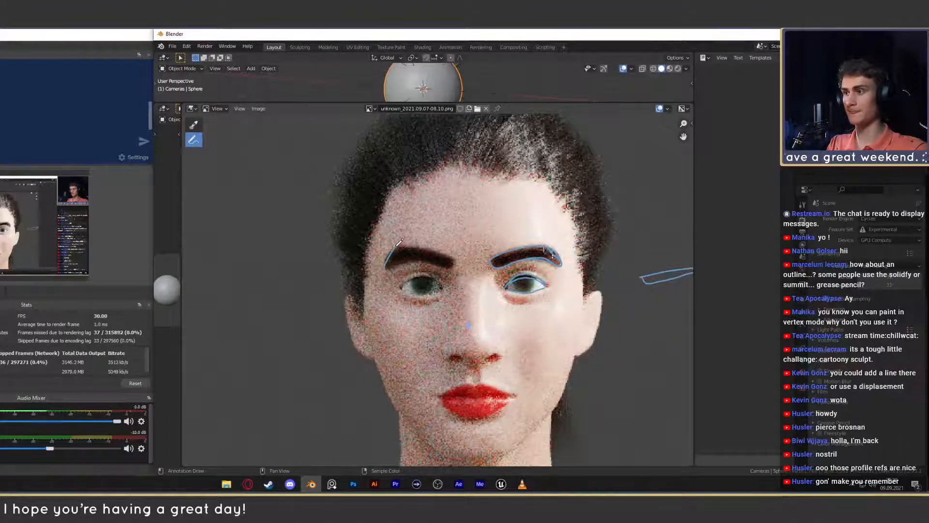
{"action": "scroll", "coordinate": [398, 242], "scroll_direction": "down", "scroll_amount": 7}
{"action": "scroll", "coordinate": [382, 231], "scroll_direction": "up", "scroll_amount": 8}
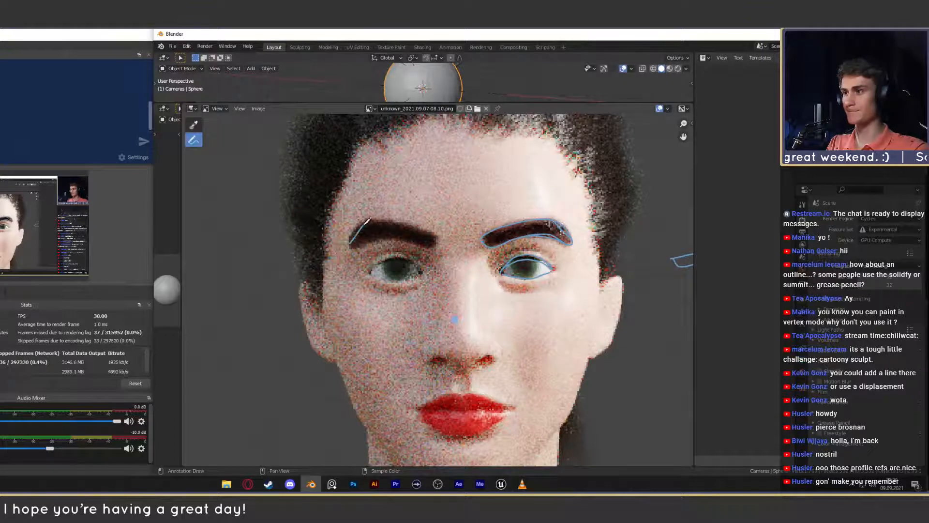
{"action": "scroll", "coordinate": [367, 221], "scroll_direction": "down", "scroll_amount": 4}
{"action": "scroll", "coordinate": [521, 267], "scroll_direction": "up", "scroll_amount": 1}
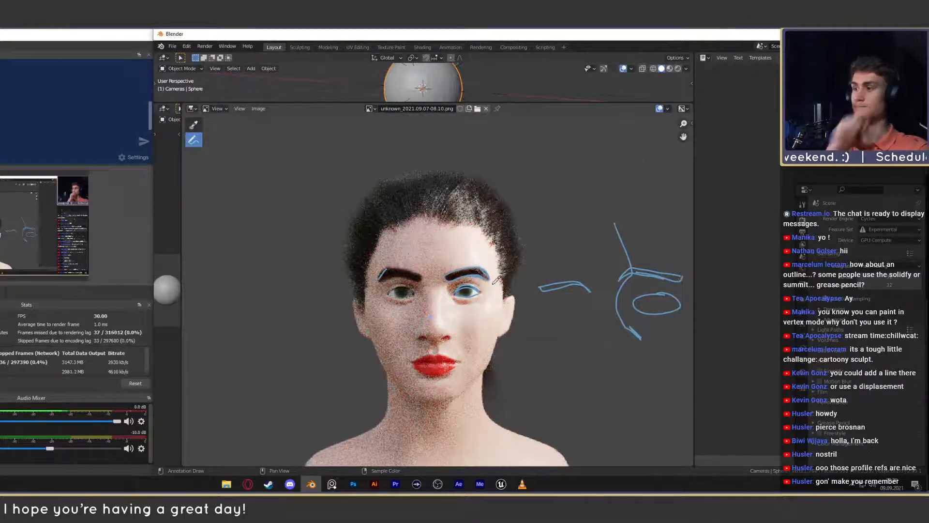
{"action": "scroll", "coordinate": [497, 279], "scroll_direction": "down", "scroll_amount": 3}
{"action": "scroll", "coordinate": [466, 312], "scroll_direction": "up", "scroll_amount": 6}
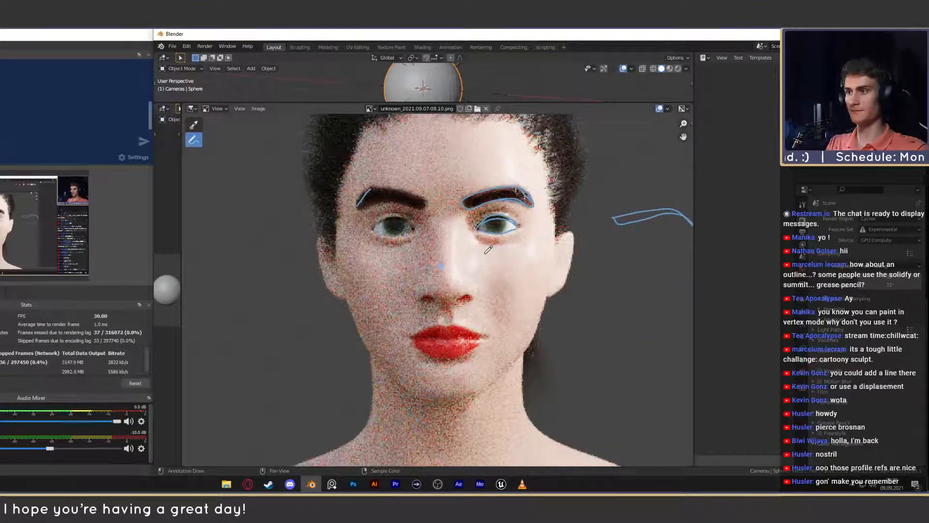
{"action": "scroll", "coordinate": [483, 298], "scroll_direction": "up", "scroll_amount": 2}
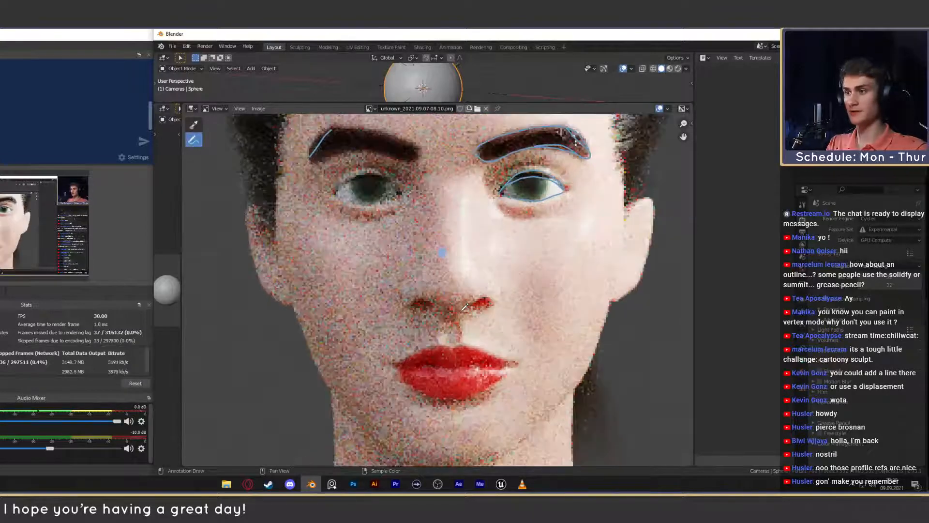
{"action": "scroll", "coordinate": [426, 310], "scroll_direction": "down", "scroll_amount": 2}
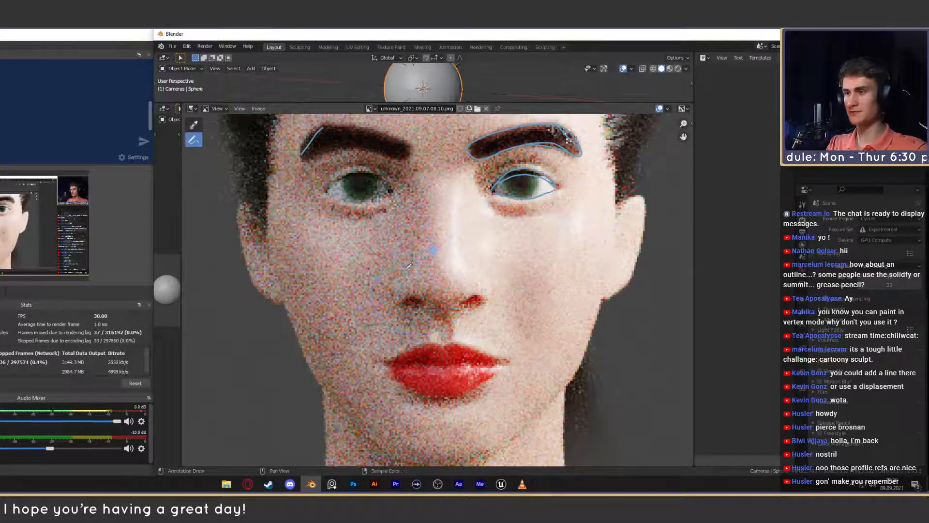
{"action": "scroll", "coordinate": [495, 294], "scroll_direction": "down", "scroll_amount": 6}
{"action": "scroll", "coordinate": [486, 294], "scroll_direction": "up", "scroll_amount": 5}
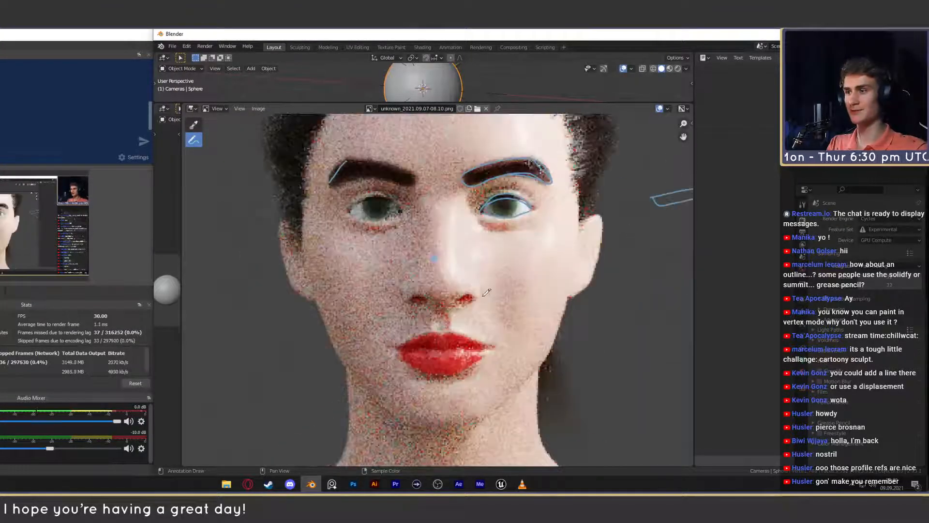
- Try sketching the sloping sides of the nose on the rendered face, then undo the strokes
{"action": "left_click_drag", "start_coordinate": [432, 264], "coordinate": [388, 309]}
{"action": "left_click_drag", "start_coordinate": [473, 317], "coordinate": [445, 274]}
{"action": "key", "text": "ctrl+z"}
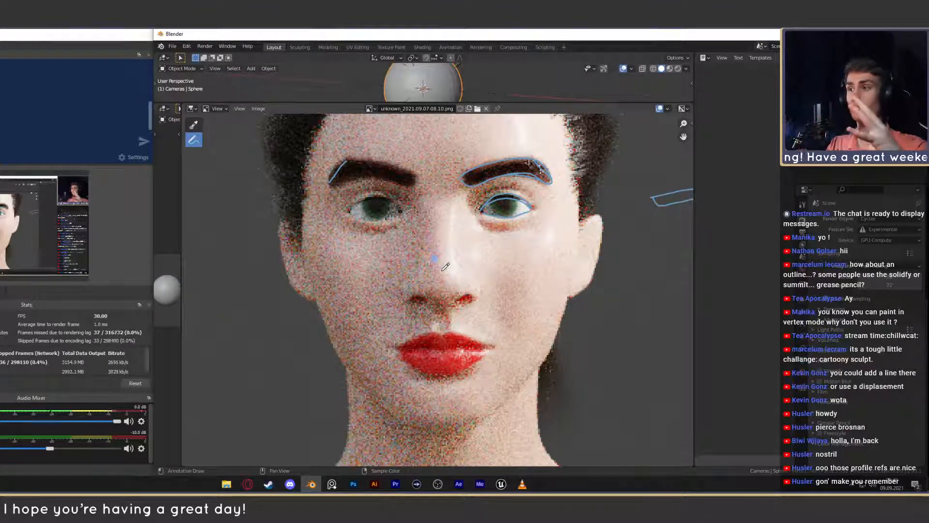
{"action": "scroll", "coordinate": [445, 266], "scroll_direction": "down", "scroll_amount": 4}
{"action": "scroll", "coordinate": [444, 271], "scroll_direction": "up", "scroll_amount": 4}
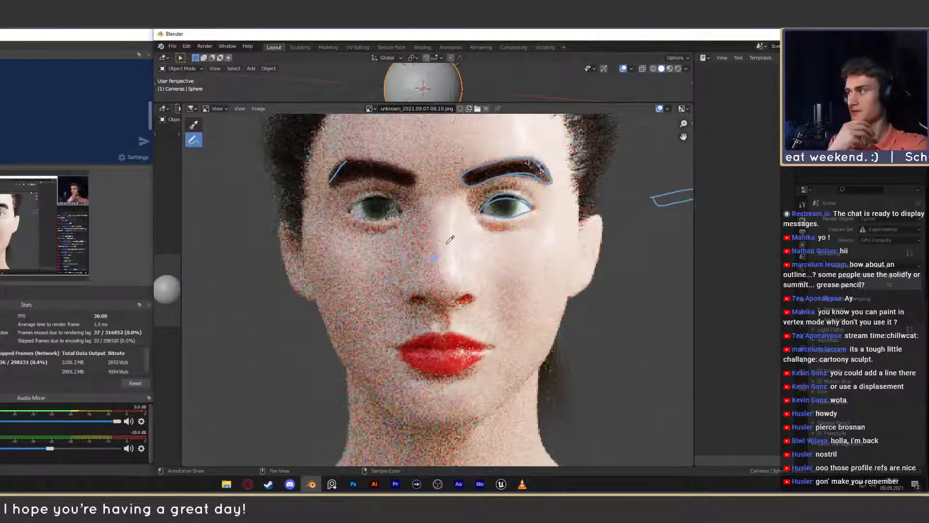
- Try drawing a horizontal guide across the bust at shoulder height, then undo it
{"action": "scroll", "coordinate": [437, 269], "scroll_direction": "down", "scroll_amount": 4}
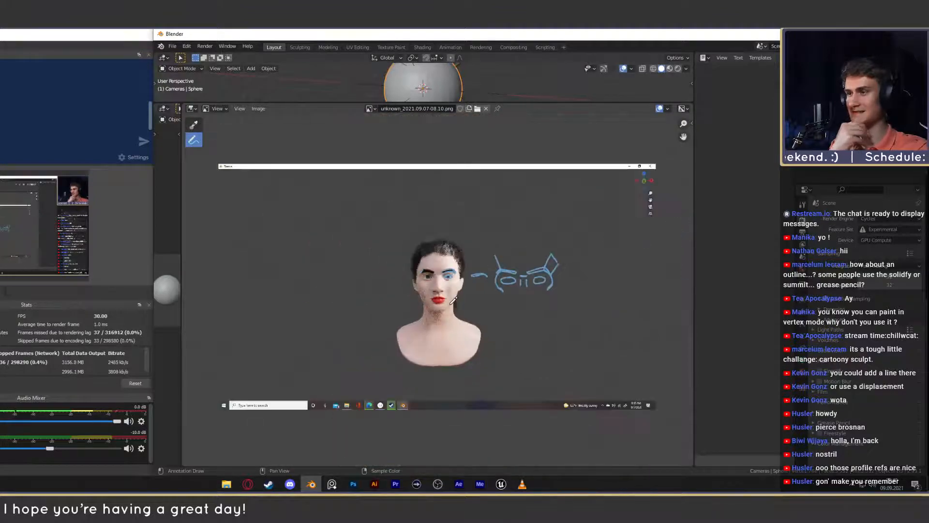
{"action": "scroll", "coordinate": [440, 276], "scroll_direction": "up", "scroll_amount": 4}
{"action": "scroll", "coordinate": [445, 283], "scroll_direction": "down", "scroll_amount": 3}
{"action": "scroll", "coordinate": [449, 287], "scroll_direction": "up", "scroll_amount": 5}
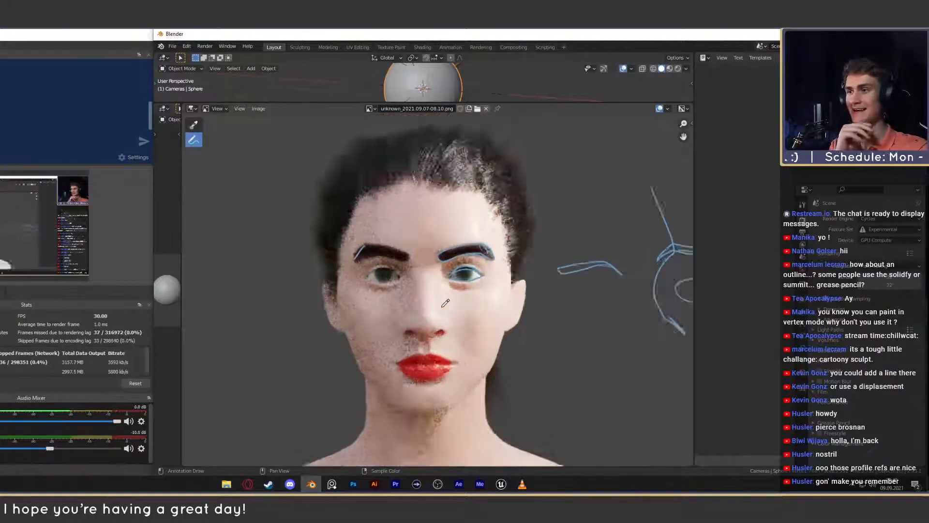
{"action": "middle_click_drag", "start_coordinate": [458, 334], "coordinate": [453, 303]}
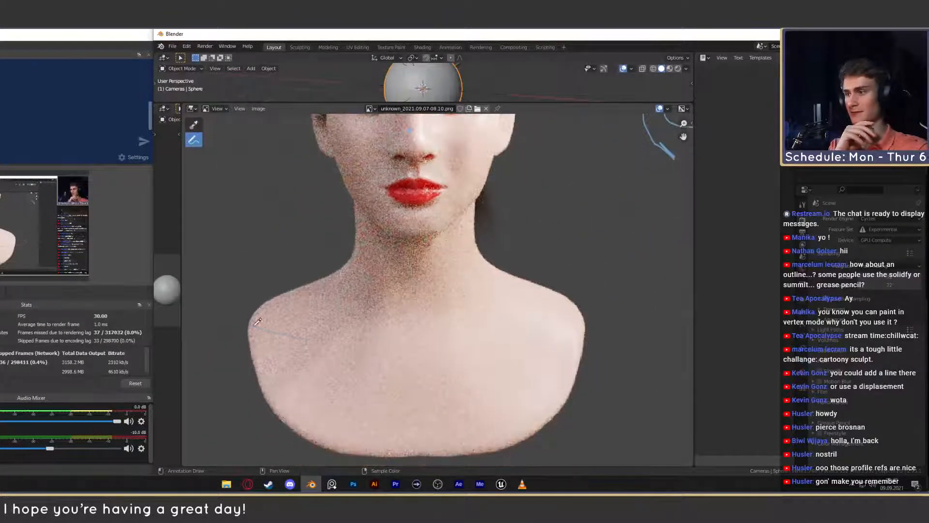
{"action": "left_click_drag", "start_coordinate": [253, 326], "coordinate": [628, 334]}
{"action": "key", "text": "ctrl+z"}
- Try sketching further width guides around the shoulders and lower bust, undoing each stroke
{"action": "scroll", "coordinate": [532, 343], "scroll_direction": "down", "scroll_amount": 3}
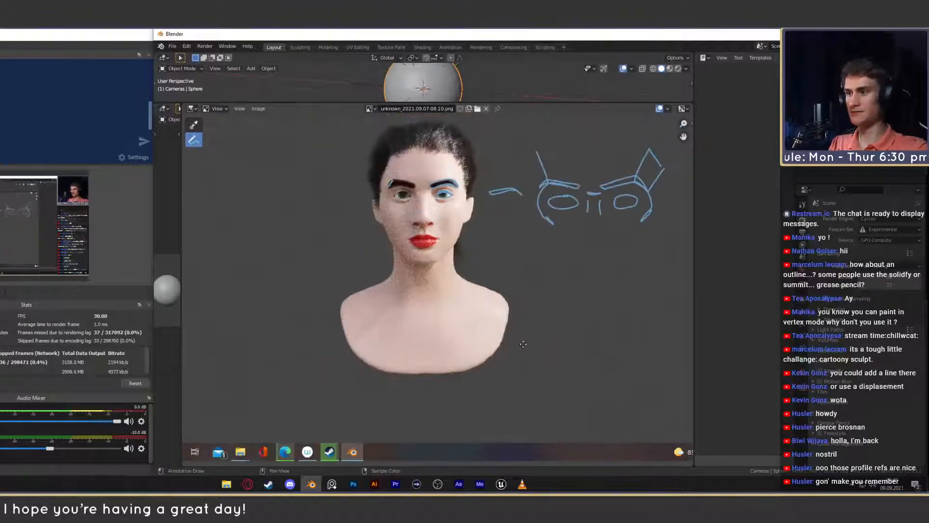
{"action": "scroll", "coordinate": [526, 339], "scroll_direction": "down", "scroll_amount": 2}
{"action": "left_click_drag", "start_coordinate": [282, 377], "coordinate": [552, 381]}
{"action": "key", "text": "ctrl+z"}
{"action": "mouse_move", "coordinate": [359, 304]}
{"action": "left_mouse_down"}
{"action": "mouse_move", "coordinate": [534, 298]}
{"action": "mouse_move", "coordinate": [397, 334]}
{"action": "mouse_move", "coordinate": [451, 302]}
{"action": "left_mouse_up"}
{"action": "key", "text": "ctrl+z"}
{"action": "scroll", "coordinate": [461, 325], "scroll_direction": "up", "scroll_amount": 4}
{"action": "middle_click_drag", "start_coordinate": [457, 301], "coordinate": [472, 350]}
{"action": "key", "text": "ctrl+z"}
{"action": "scroll", "coordinate": [502, 328], "scroll_direction": "down", "scroll_amount": 4}
- Draw horizontal guides from the nose base and upper eyelid to the ear beside the annotated eye, joining them with an ear outline
{"action": "middle_click_drag", "start_coordinate": [483, 308], "coordinate": [482, 328]}
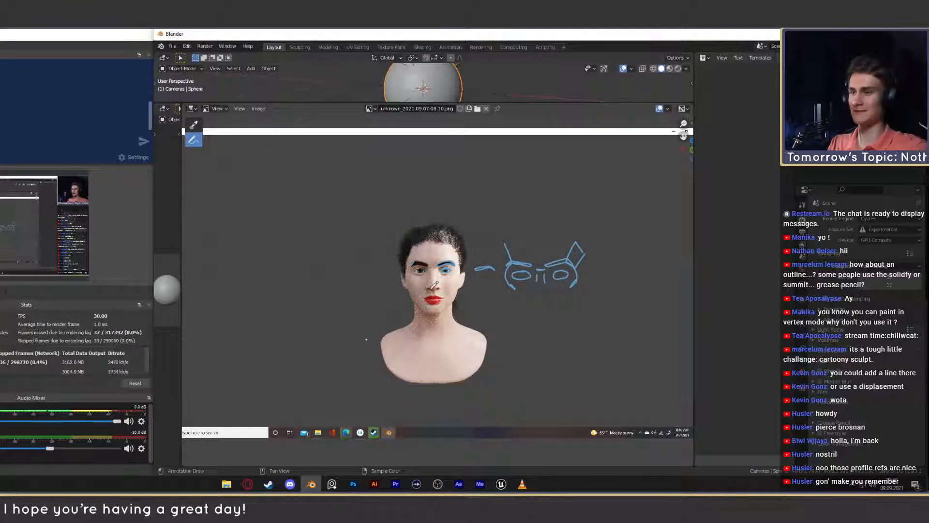
{"action": "scroll", "coordinate": [395, 268], "scroll_direction": "up", "scroll_amount": 9}
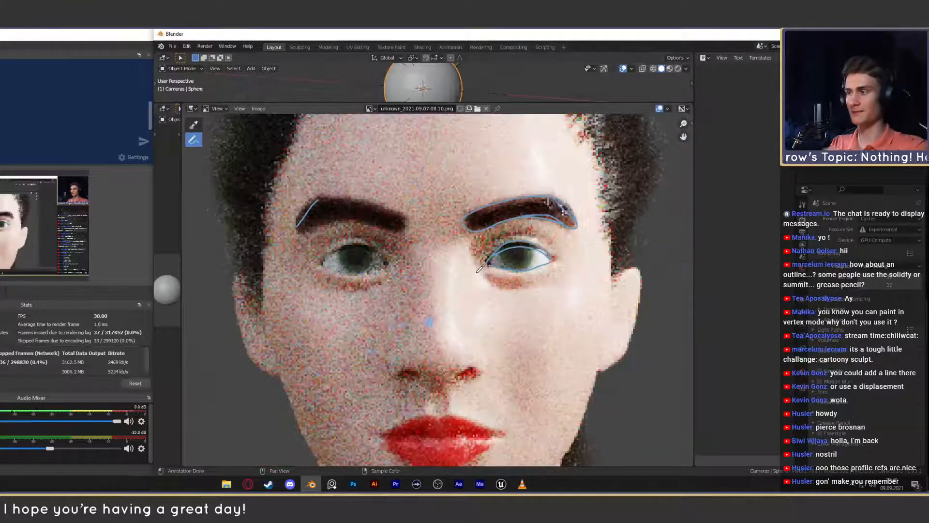
{"action": "scroll", "coordinate": [492, 305], "scroll_direction": "down", "scroll_amount": 3}
{"action": "middle_click_drag", "start_coordinate": [493, 305], "coordinate": [522, 276]}
{"action": "scroll", "coordinate": [508, 278], "scroll_direction": "up", "scroll_amount": 1}
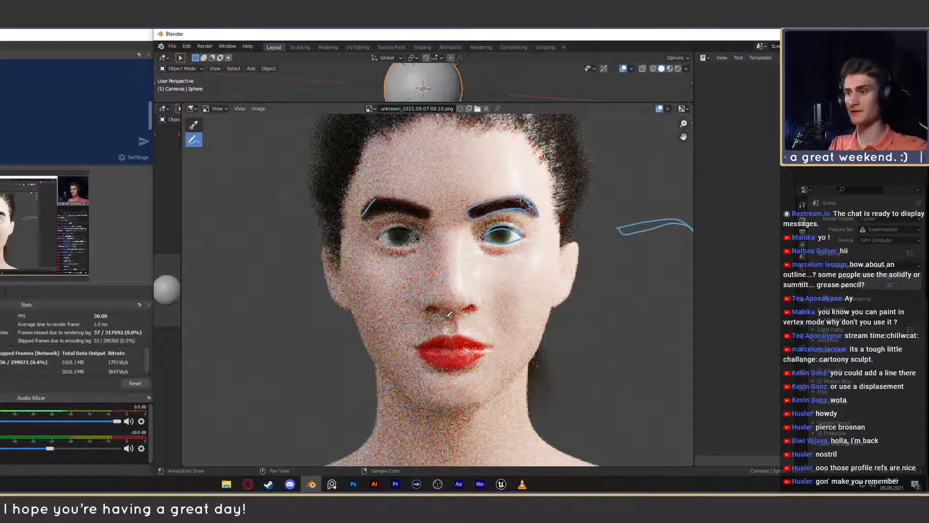
{"action": "left_click_drag", "start_coordinate": [449, 317], "coordinate": [557, 311]}
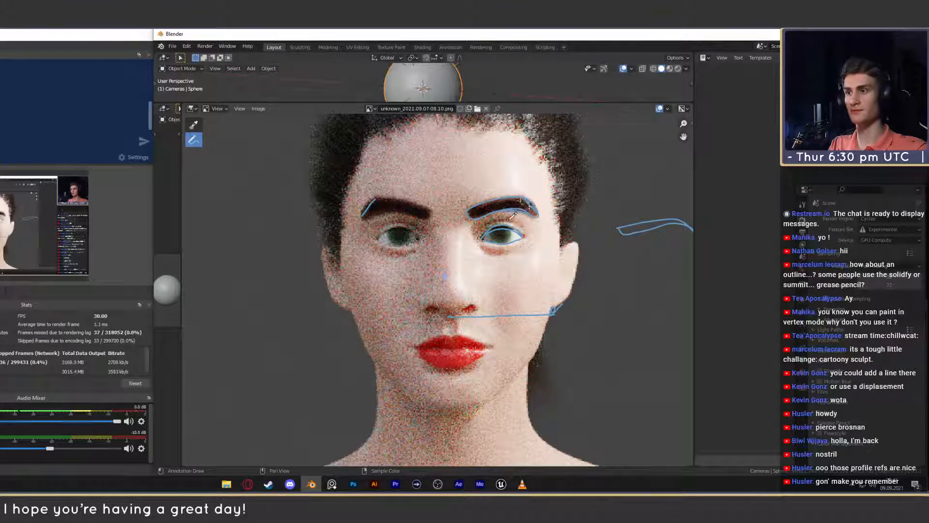
{"action": "left_click_drag", "start_coordinate": [505, 218], "coordinate": [571, 224]}
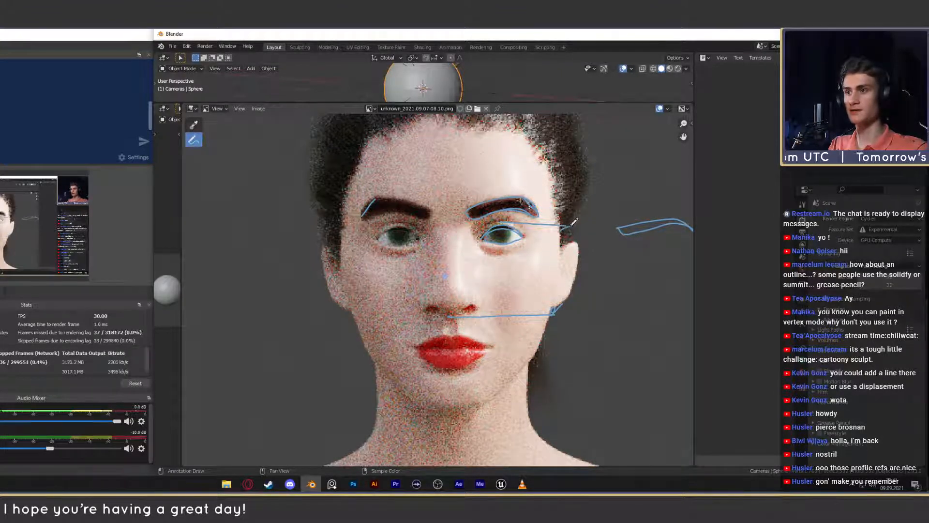
{"action": "left_click_drag", "start_coordinate": [586, 250], "coordinate": [561, 301]}
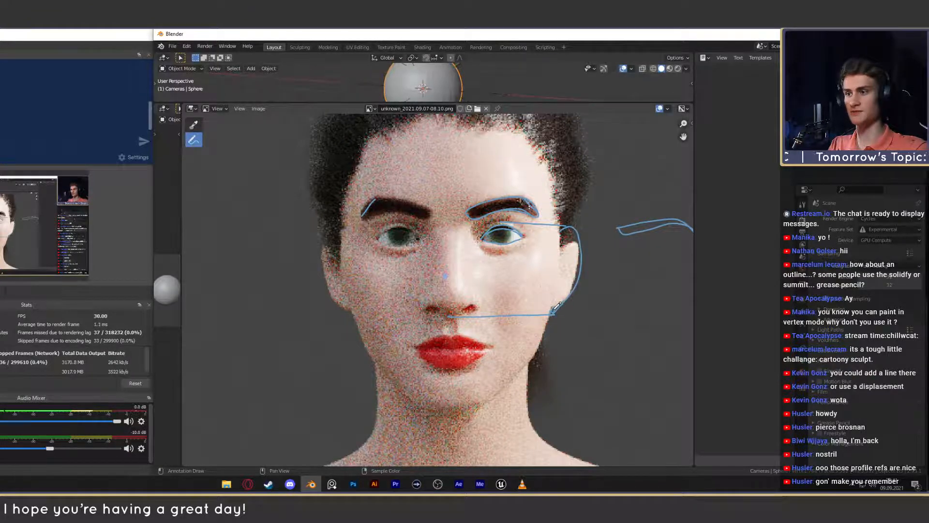
- Outline the ear on the opposite side of the rendered head, undoing the first short stroke
{"action": "key", "text": "Home"}
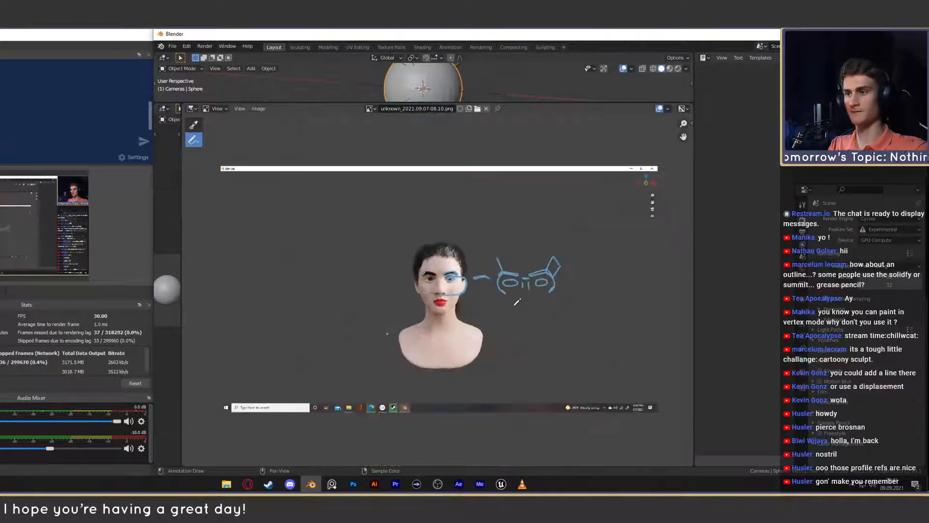
{"action": "scroll", "coordinate": [516, 318], "scroll_direction": "up", "scroll_amount": 7}
{"action": "middle_click_drag", "start_coordinate": [545, 303], "coordinate": [518, 312]}
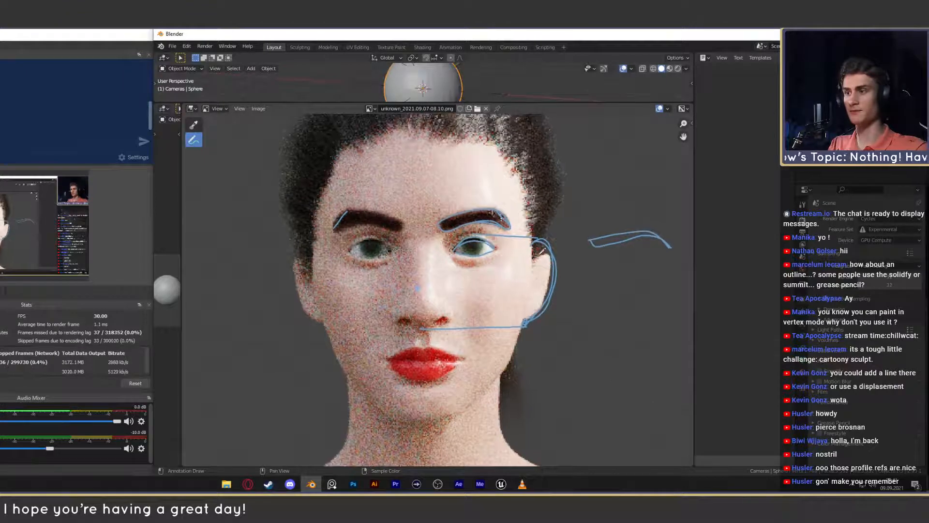
{"action": "scroll", "coordinate": [378, 252], "scroll_direction": "down", "scroll_amount": 1}
{"action": "middle_click_drag", "start_coordinate": [362, 253], "coordinate": [449, 263]}
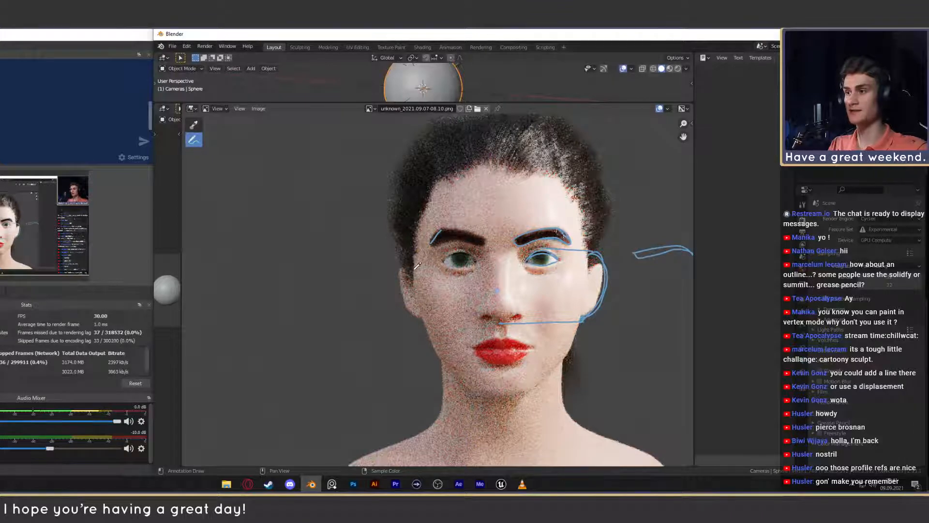
{"action": "left_click_drag", "start_coordinate": [402, 284], "coordinate": [400, 269]}
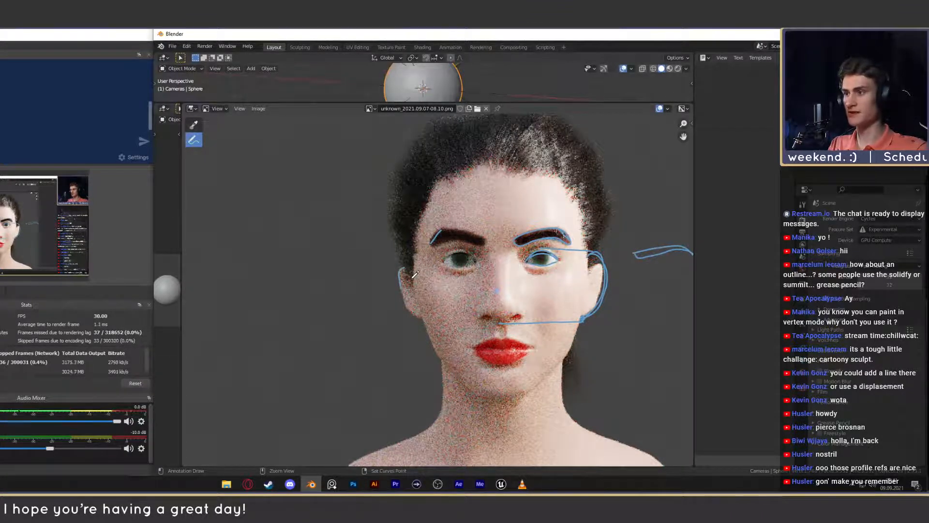
{"action": "key", "text": "ctrl+z"}
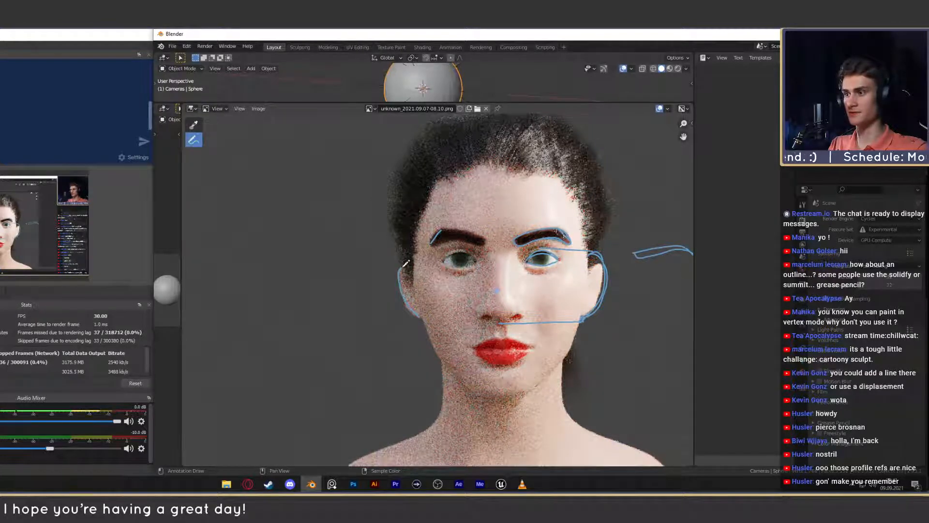
- Draw a straight vertical centre line through the face from chin to top of head with Annotate Line, then return to freehand annotation
{"action": "scroll", "coordinate": [435, 287], "scroll_direction": "down", "scroll_amount": 3}
{"action": "scroll", "coordinate": [476, 306], "scroll_direction": "up", "scroll_amount": 3}
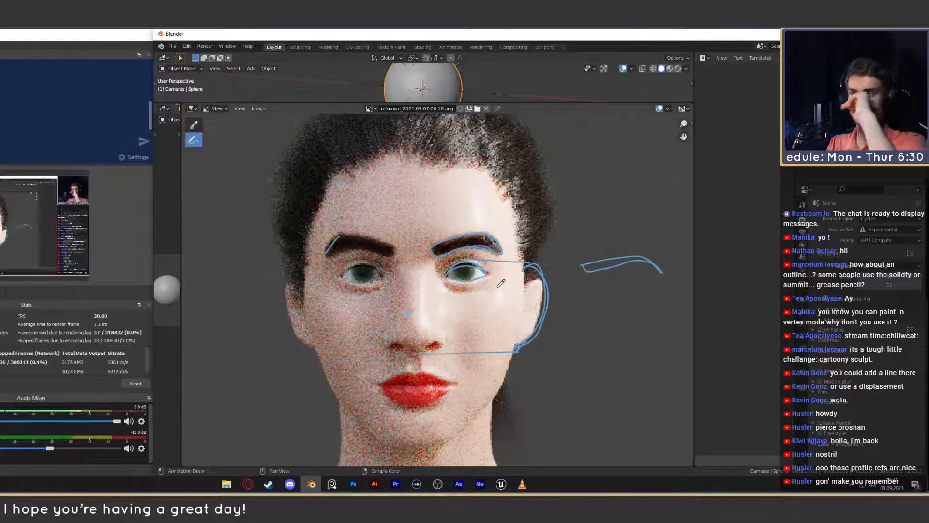
{"action": "scroll", "coordinate": [501, 283], "scroll_direction": "down", "scroll_amount": 4}
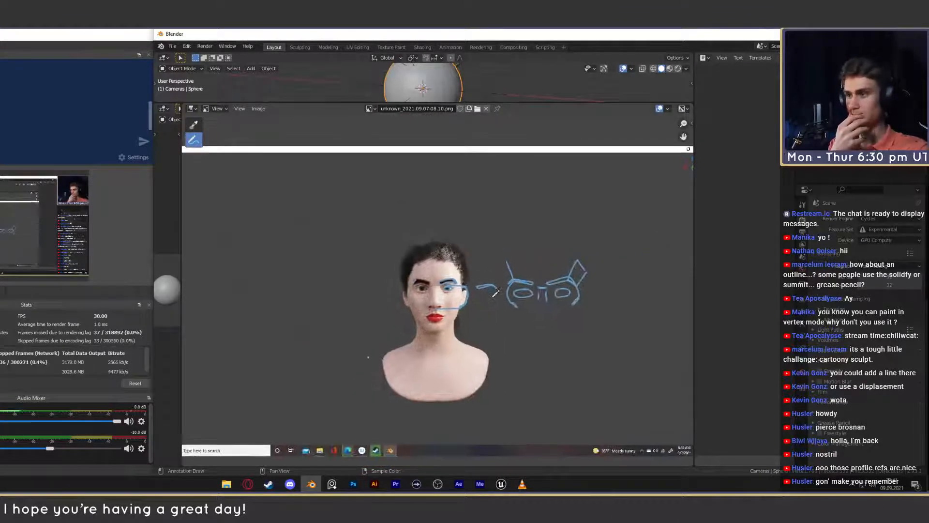
{"action": "scroll", "coordinate": [487, 291], "scroll_direction": "up", "scroll_amount": 3}
{"action": "scroll", "coordinate": [431, 320], "scroll_direction": "up", "scroll_amount": 2}
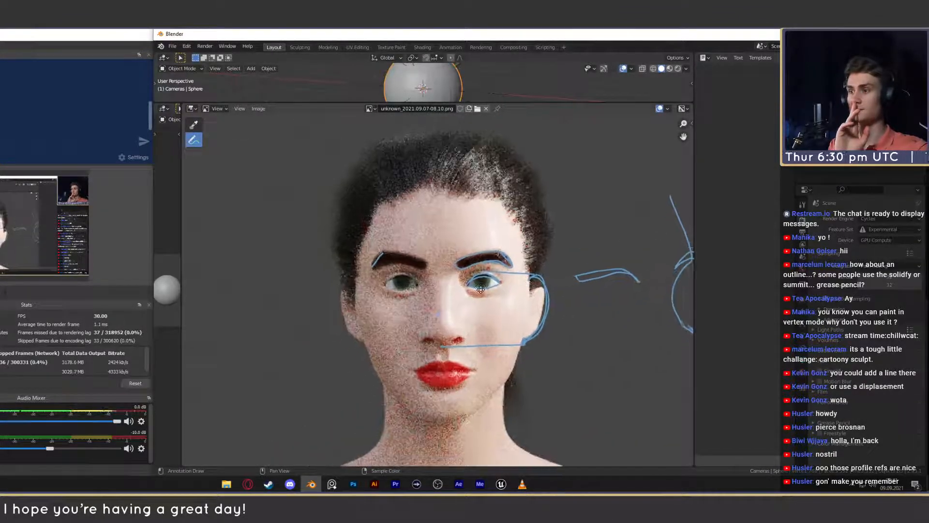
{"action": "scroll", "coordinate": [453, 410], "scroll_direction": "down", "scroll_amount": 2}
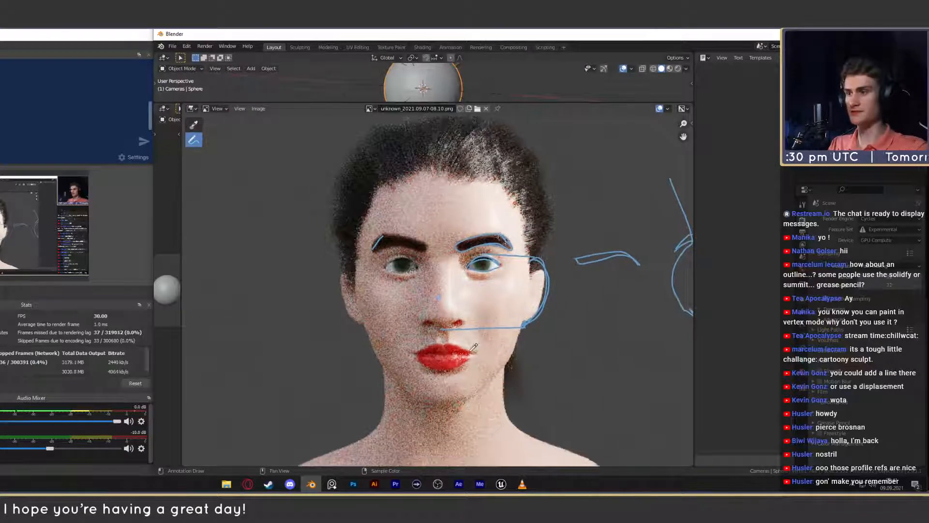
{"action": "mouse_move", "coordinate": [194, 140]}
{"action": "left_mouse_down"}
{"action": "mouse_move", "coordinate": [205, 143]}
{"action": "mouse_move", "coordinate": [227, 196]}
{"action": "mouse_move", "coordinate": [230, 160]}
{"action": "left_mouse_up"}
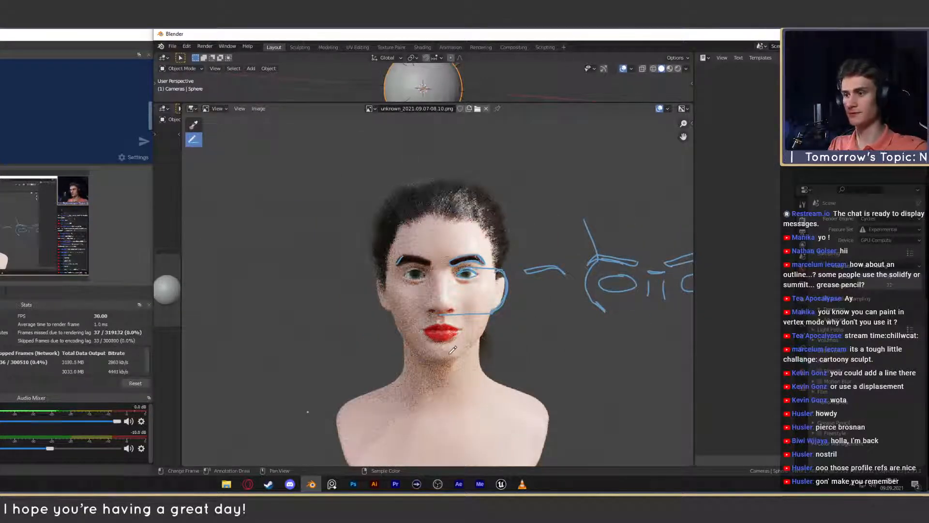
{"action": "left_click_drag", "start_coordinate": [440, 362], "coordinate": [441, 188]}
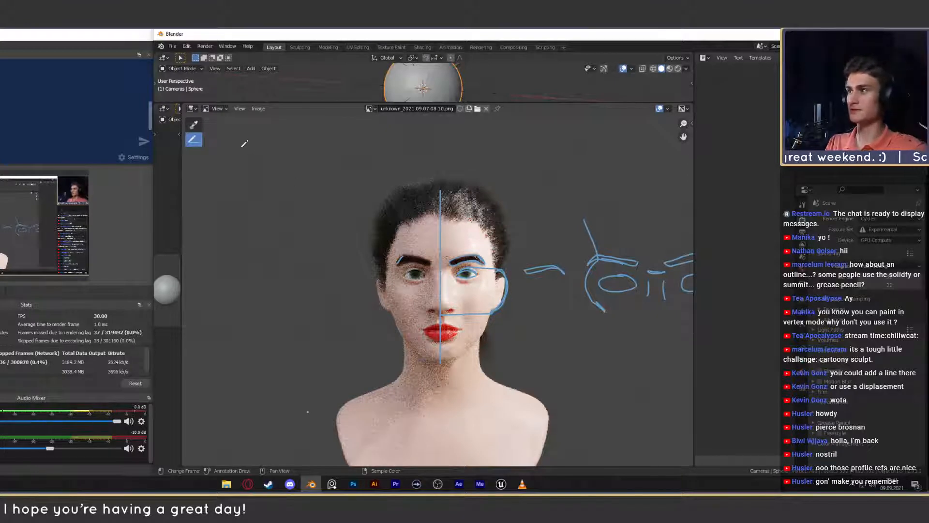
{"action": "left_click_drag", "start_coordinate": [194, 140], "coordinate": [221, 143]}
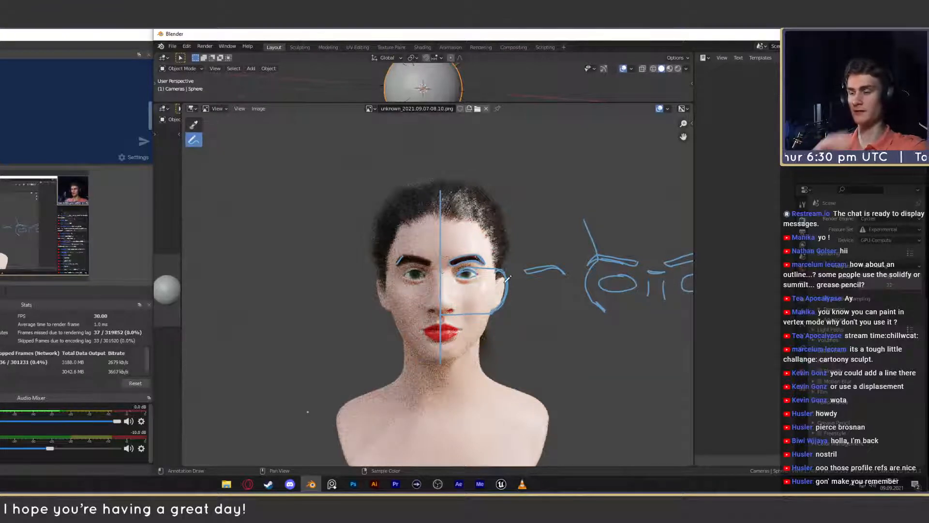
- Try outlining the outer end of the eyebrow on the shadowed side of the face, then undo the stroke
{"action": "scroll", "coordinate": [523, 280], "scroll_direction": "down", "scroll_amount": 4}
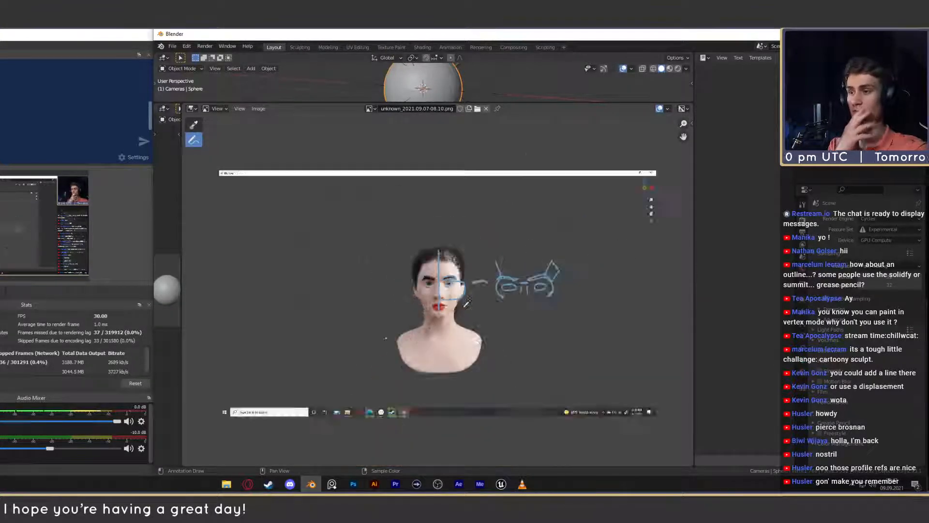
{"action": "scroll", "coordinate": [456, 319], "scroll_direction": "up", "scroll_amount": 7}
{"action": "scroll", "coordinate": [456, 320], "scroll_direction": "up", "scroll_amount": 4}
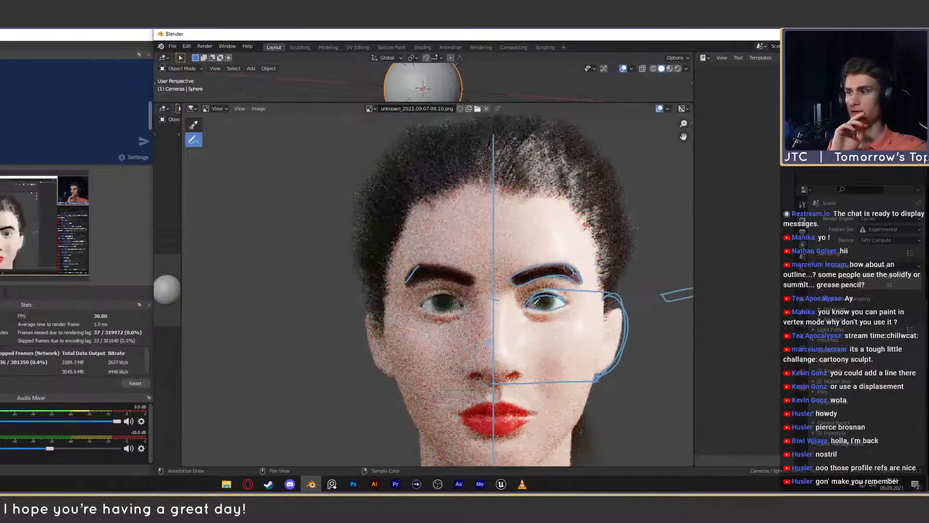
{"action": "scroll", "coordinate": [388, 279], "scroll_direction": "down", "scroll_amount": 1}
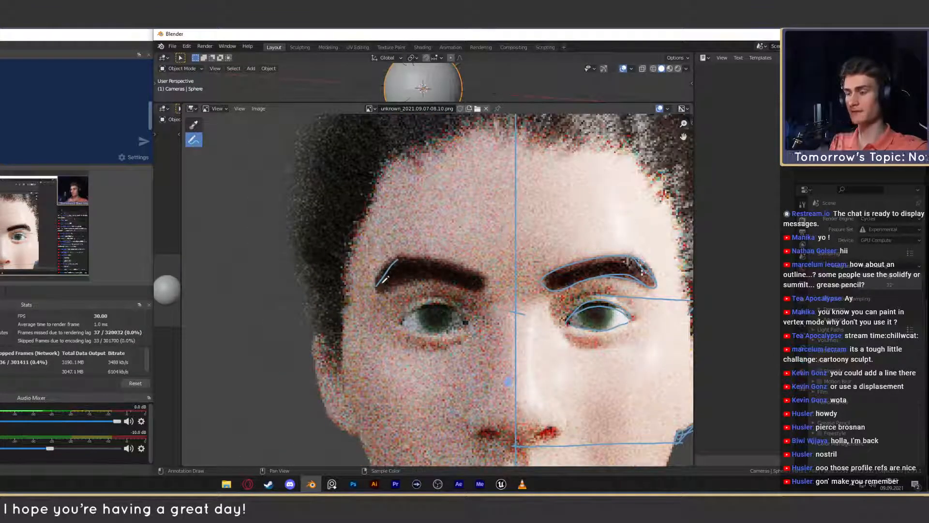
{"action": "left_click_drag", "start_coordinate": [377, 287], "coordinate": [402, 256]}
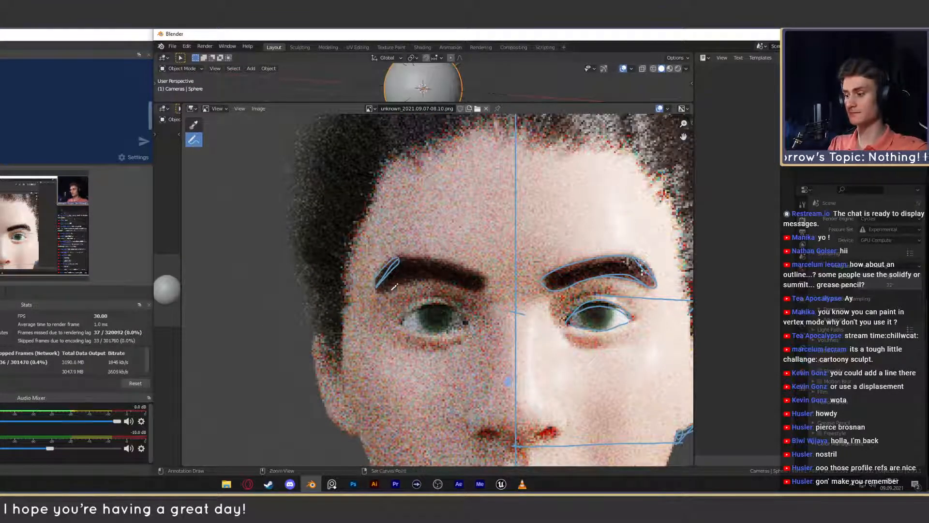
{"action": "key", "text": "ctrl+z"}
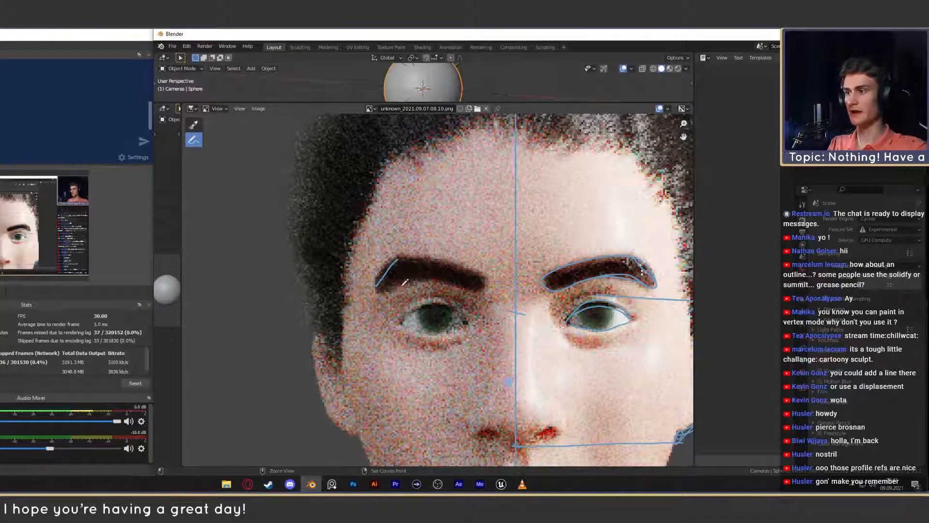
- Switch to the web browser and search in a new tab for "eyebrow grooming tutorials"
{"action": "left_click", "coordinate": [247, 484]}
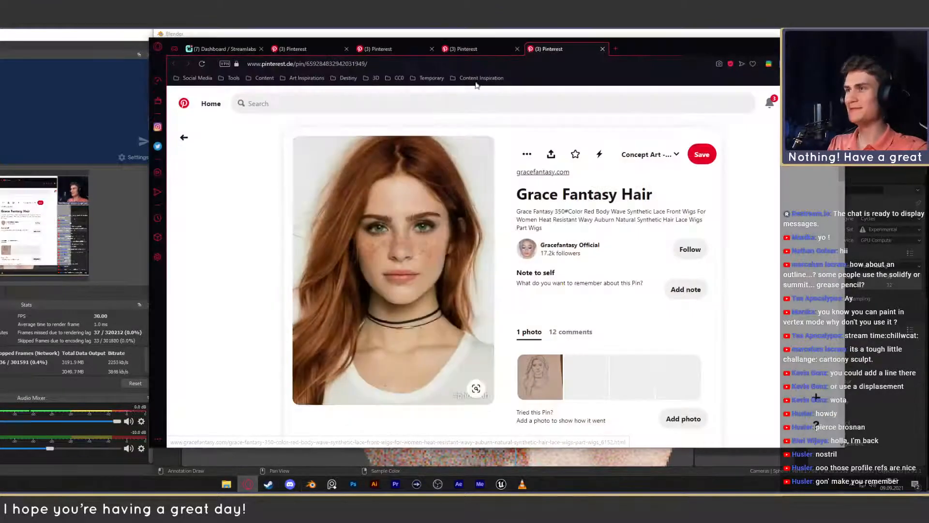
{"action": "left_click", "coordinate": [614, 49]}
{"action": "type", "text": "ey"}
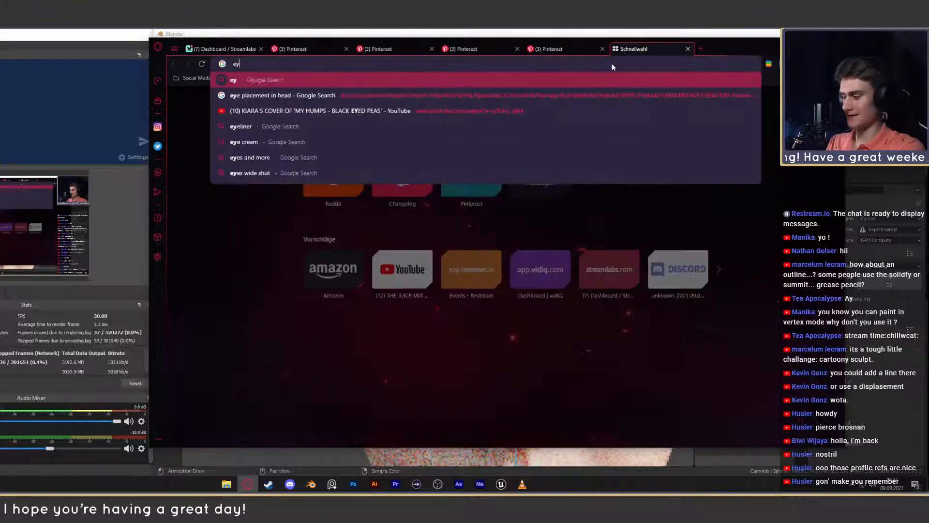
{"action": "type", "text": "ebrow "}
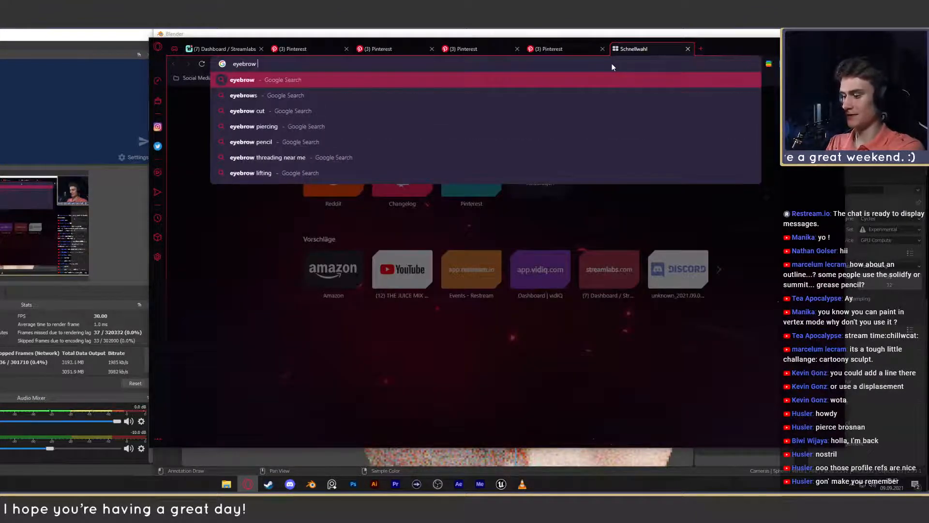
{"action": "type", "text": "grooming tutorials"}
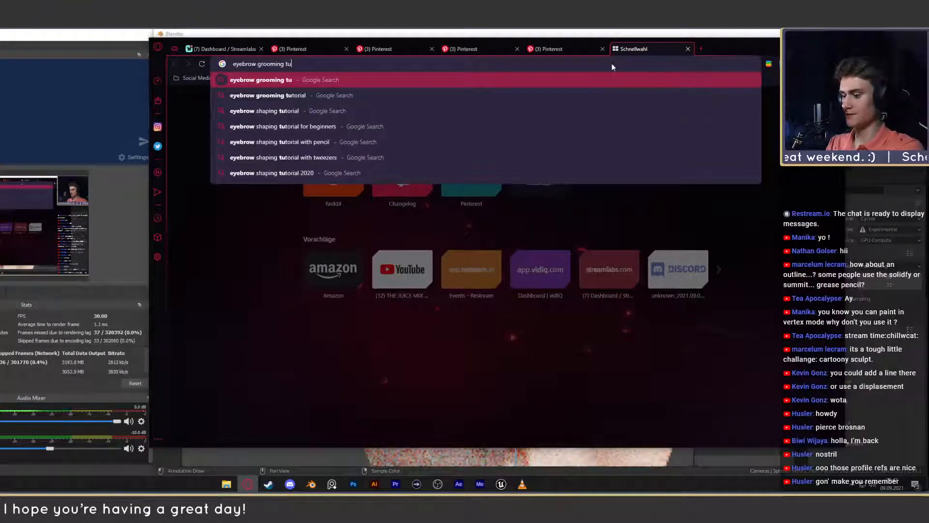
{"action": "key", "text": "Return"}
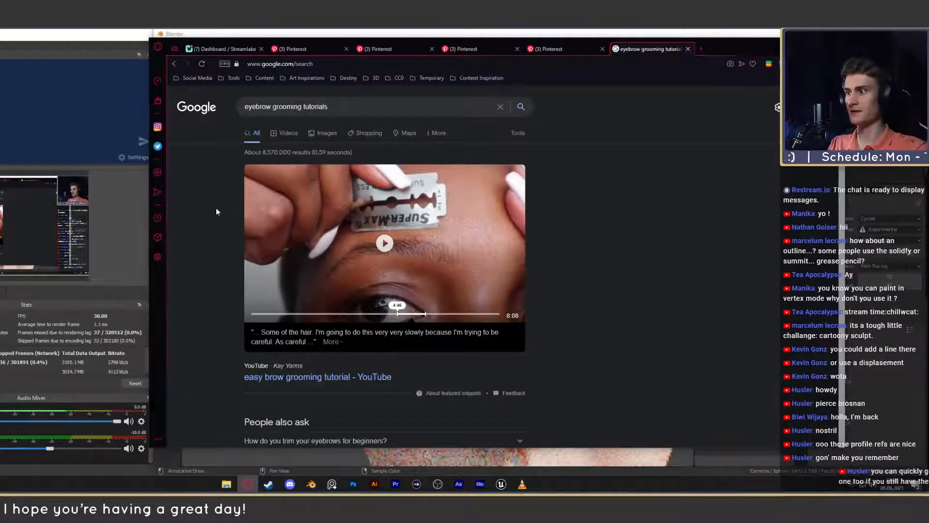
- Open the video "Eyebrow Shaping at Home | Easy Beginner Tutorial", skip ahead to its brow shapes chart and pause there
{"action": "scroll", "coordinate": [221, 226], "scroll_direction": "down", "scroll_amount": 3}
{"action": "scroll", "coordinate": [219, 236], "scroll_direction": "down", "scroll_amount": 2}
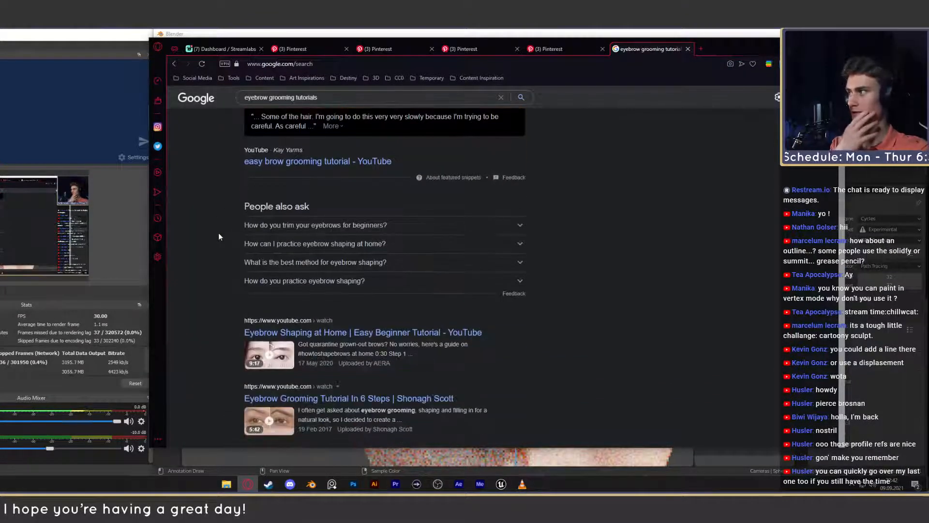
{"action": "left_click", "coordinate": [329, 333]}
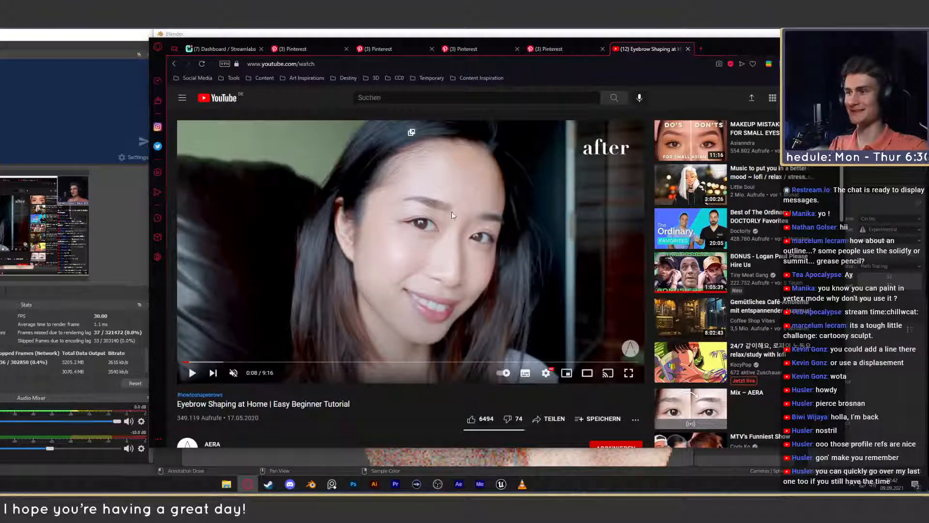
{"action": "left_click", "coordinate": [428, 258]}
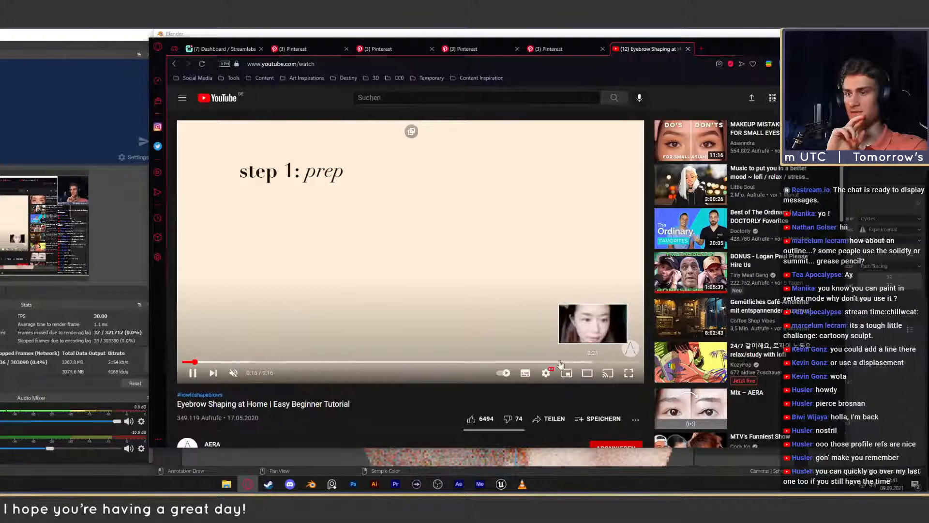
{"action": "left_click", "coordinate": [240, 362]}
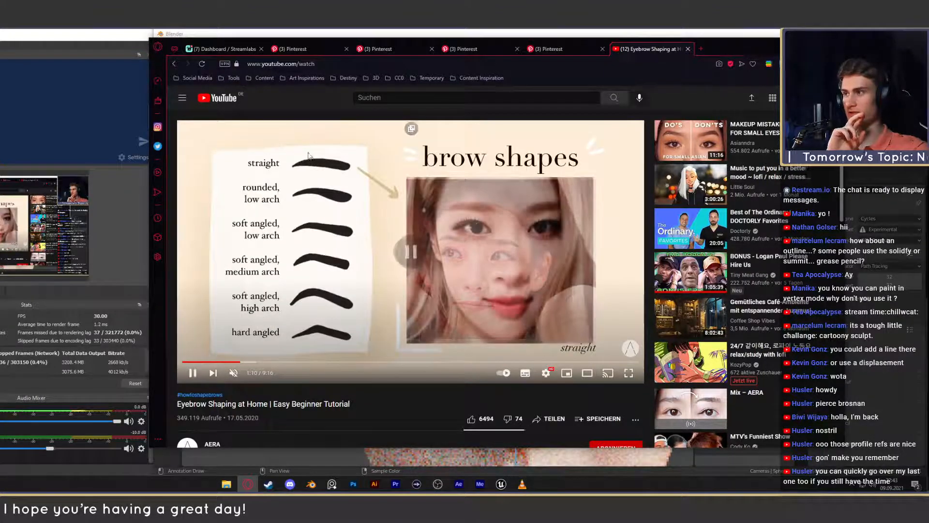
{"action": "left_click", "coordinate": [317, 166]}
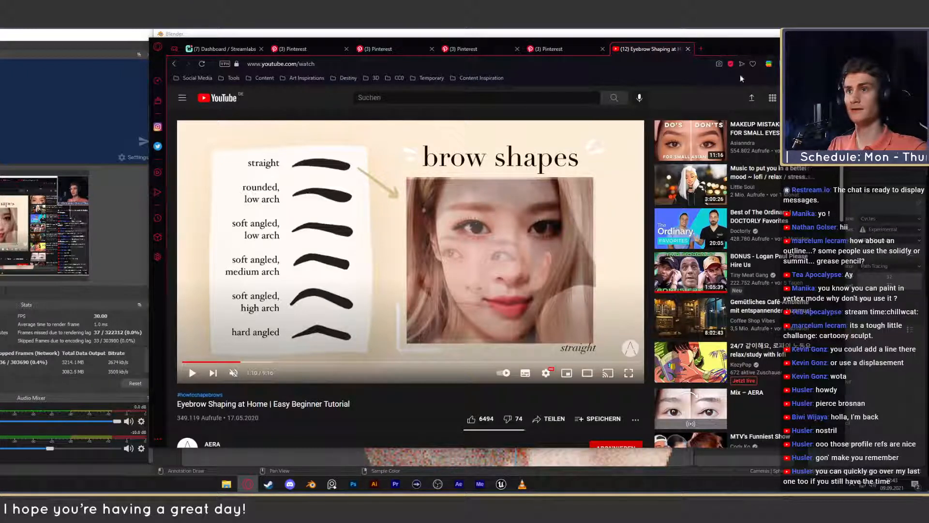
- Return to Blender and examine the eyebrow shapes and eye area on the annotated face render
{"action": "left_click", "coordinate": [678, 34]}
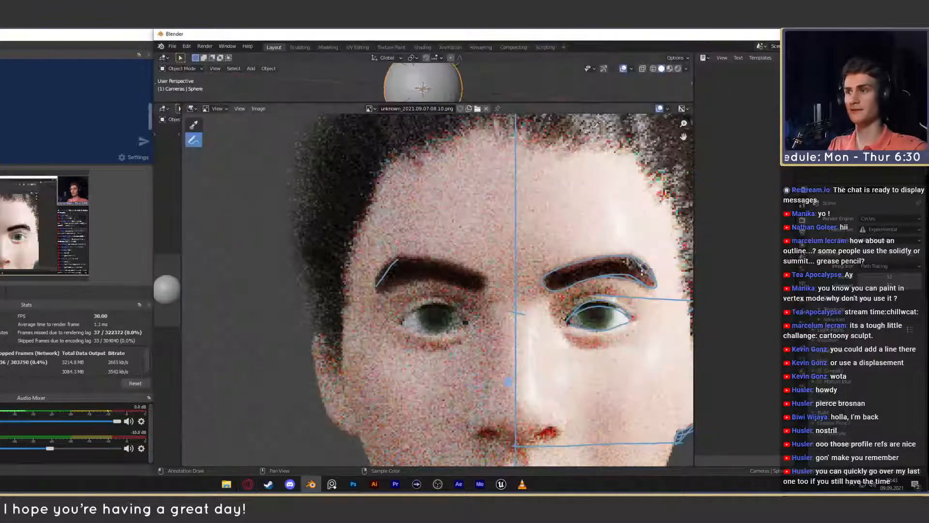
{"action": "scroll", "coordinate": [541, 261], "scroll_direction": "down", "scroll_amount": 6}
{"action": "scroll", "coordinate": [542, 261], "scroll_direction": "up", "scroll_amount": 5}
{"action": "scroll", "coordinate": [533, 303], "scroll_direction": "up", "scroll_amount": 2}
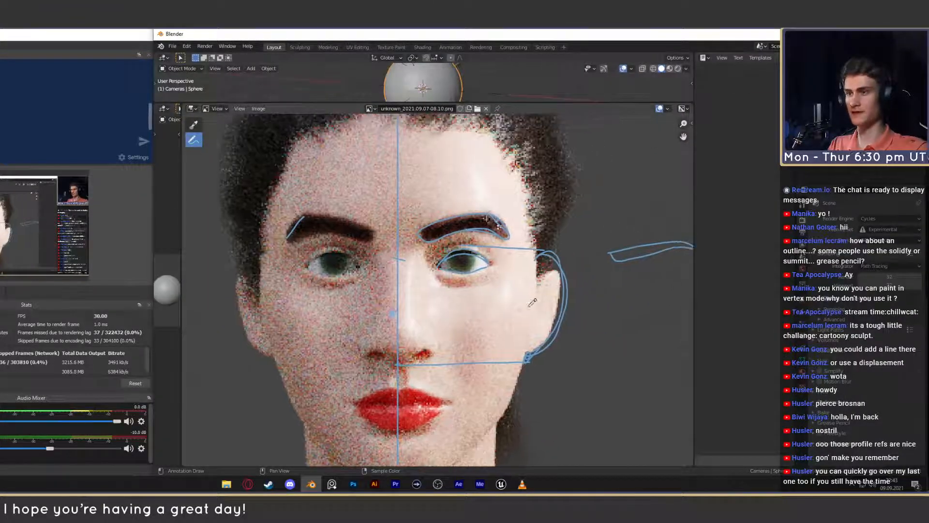
{"action": "middle_click_drag", "start_coordinate": [491, 282], "coordinate": [509, 293]}
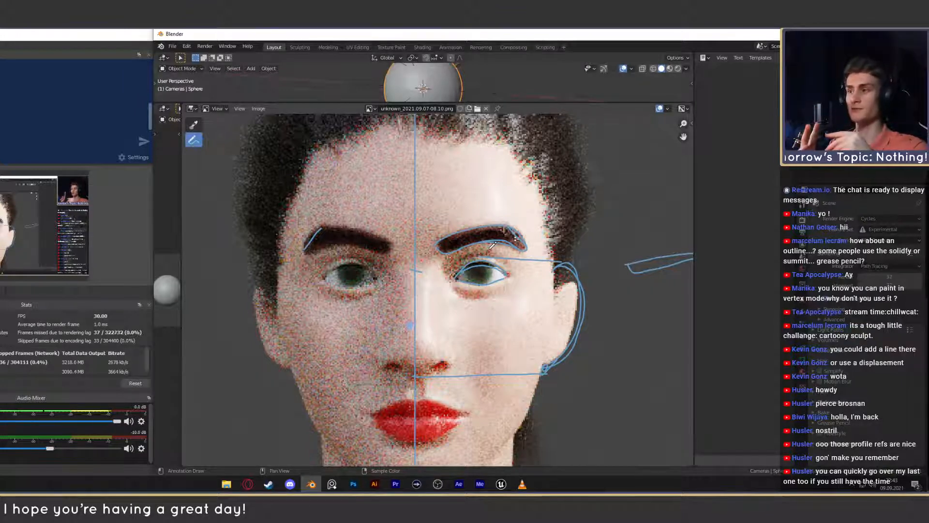
{"action": "scroll", "coordinate": [492, 245], "scroll_direction": "down", "scroll_amount": 5}
{"action": "scroll", "coordinate": [451, 277], "scroll_direction": "up", "scroll_amount": 6}
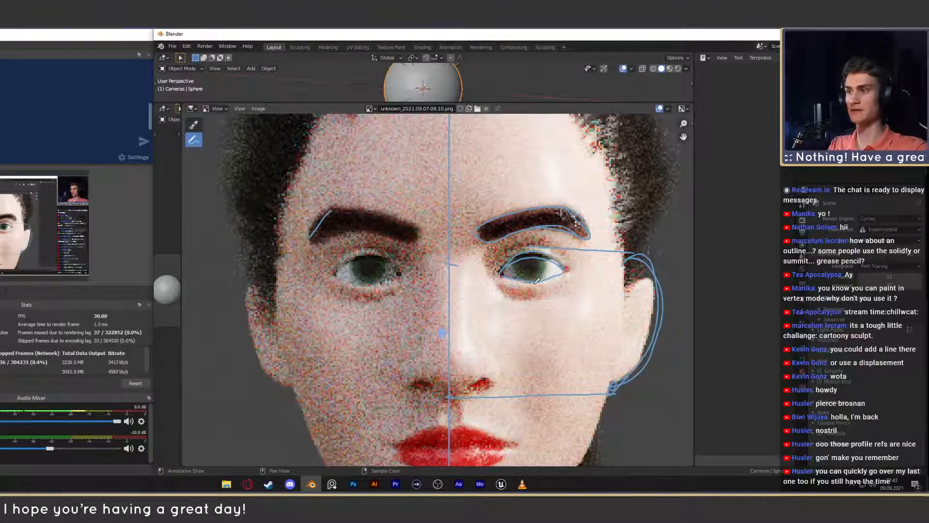
{"action": "scroll", "coordinate": [537, 280], "scroll_direction": "down", "scroll_amount": 4}
{"action": "scroll", "coordinate": [368, 264], "scroll_direction": "up", "scroll_amount": 4}
{"action": "scroll", "coordinate": [365, 263], "scroll_direction": "down", "scroll_amount": 1}
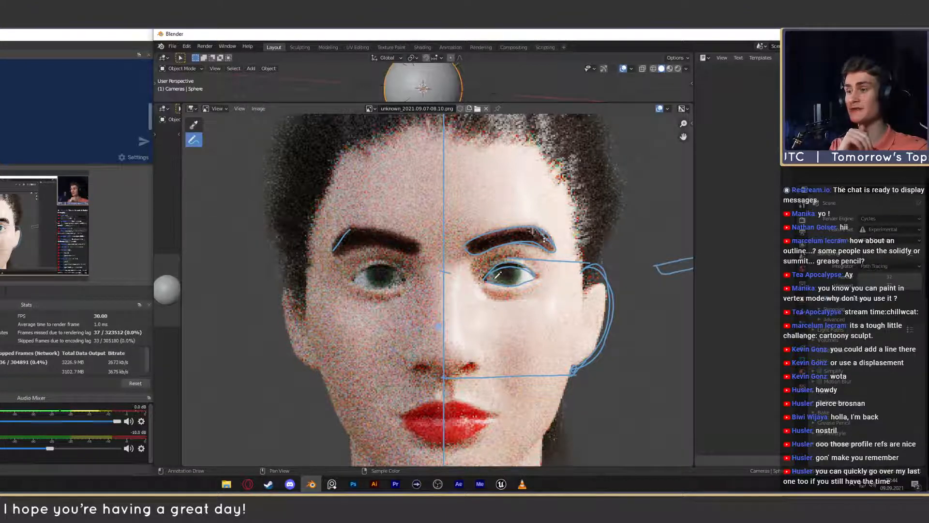
{"action": "scroll", "coordinate": [497, 275], "scroll_direction": "down", "scroll_amount": 4}
{"action": "scroll", "coordinate": [532, 275], "scroll_direction": "up", "scroll_amount": 3}
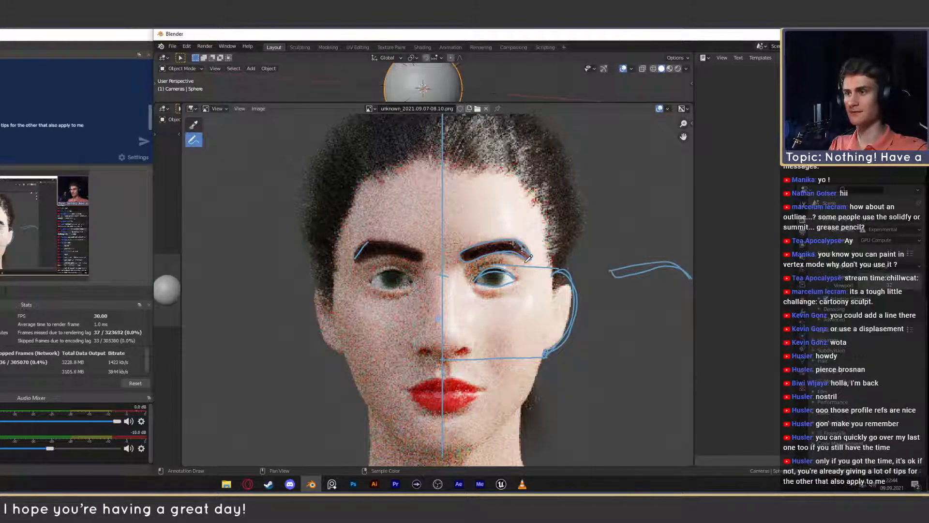
- Try sketching a horizontal line and a rounded outline over the eye on the shadowed side, undoing the strokes
{"action": "left_click_drag", "start_coordinate": [419, 274], "coordinate": [328, 275]}
{"action": "key", "text": "ctrl+z"}
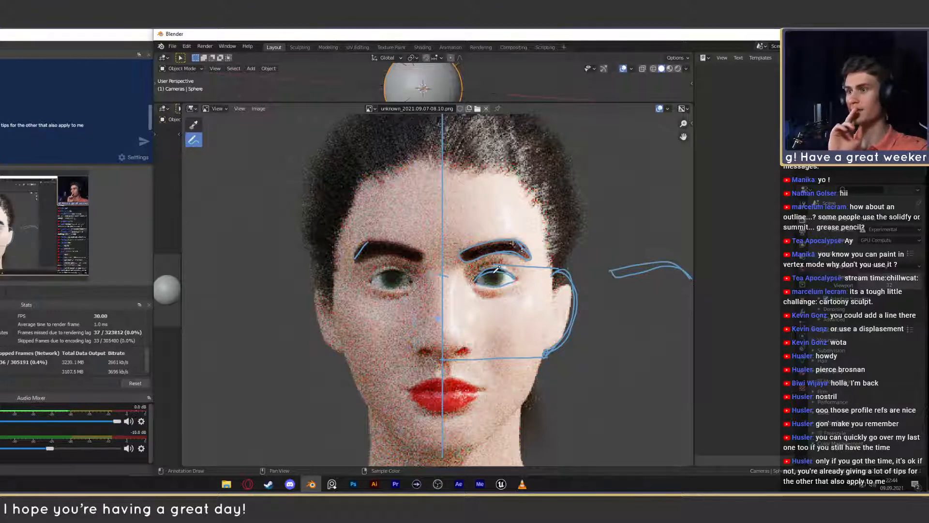
{"action": "scroll", "coordinate": [402, 279], "scroll_direction": "up", "scroll_amount": 2}
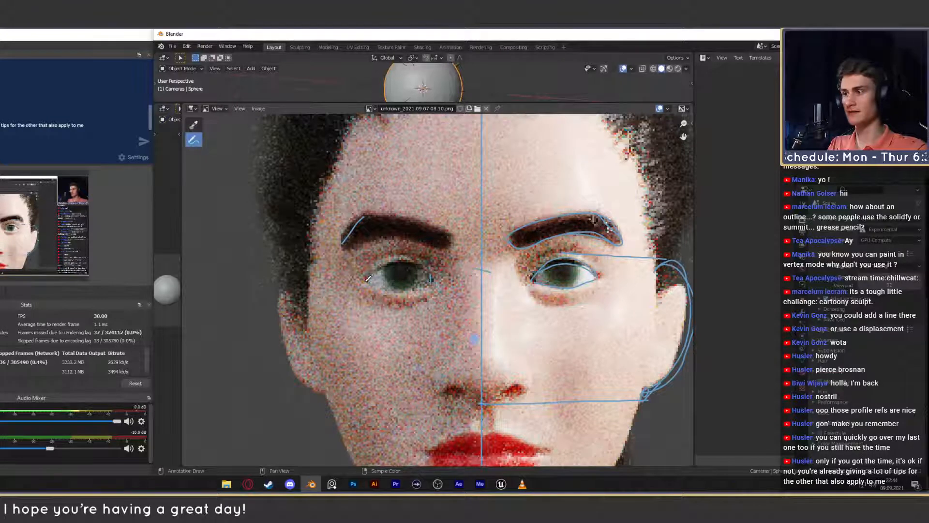
{"action": "left_click_drag", "start_coordinate": [362, 279], "coordinate": [393, 246]}
{"action": "mouse_move", "coordinate": [434, 294]}
{"action": "left_mouse_down"}
{"action": "mouse_move", "coordinate": [387, 316]}
{"action": "mouse_move", "coordinate": [359, 281]}
{"action": "left_mouse_up"}
{"action": "key", "text": "ctrl+z"}
{"action": "mouse_move", "coordinate": [431, 282]}
{"action": "left_mouse_down"}
{"action": "mouse_move", "coordinate": [430, 262]}
{"action": "mouse_move", "coordinate": [399, 242]}
{"action": "mouse_move", "coordinate": [357, 271]}
{"action": "left_mouse_up"}
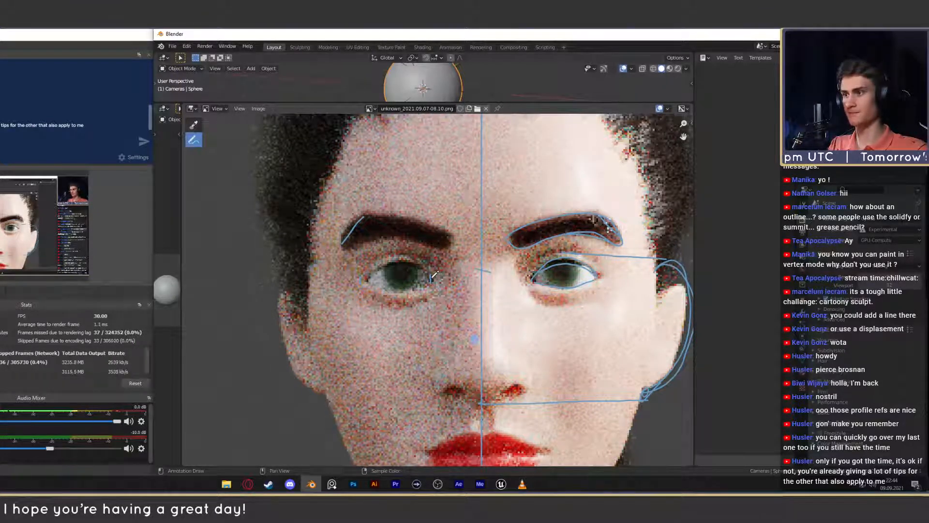
{"action": "mouse_move", "coordinate": [431, 281]}
{"action": "left_mouse_down"}
{"action": "mouse_move", "coordinate": [408, 245]}
{"action": "mouse_move", "coordinate": [368, 257]}
{"action": "mouse_move", "coordinate": [367, 297]}
{"action": "mouse_move", "coordinate": [432, 287]}
{"action": "left_mouse_up"}
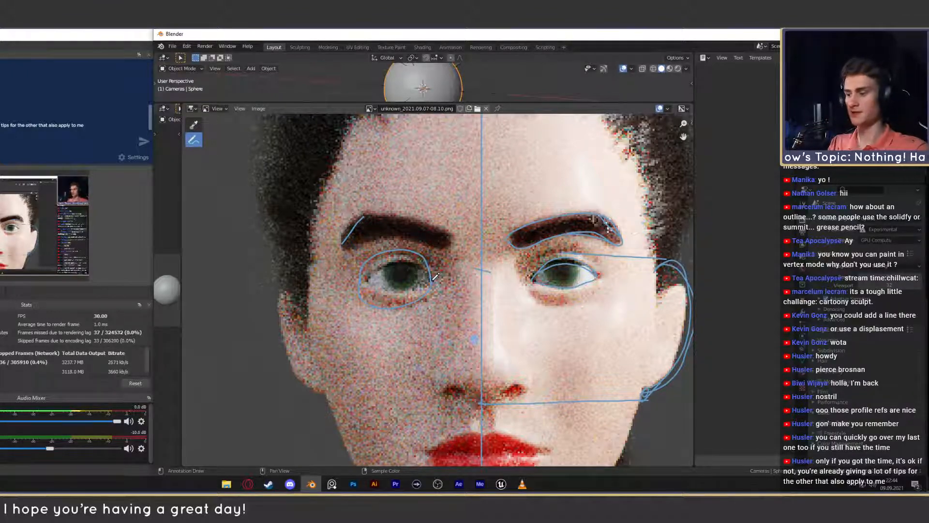
{"action": "key", "text": "ctrl+z"}
- Compare the eyelid shape and inner corners of both eyes on the face render
{"action": "scroll", "coordinate": [476, 298], "scroll_direction": "down", "scroll_amount": 8}
{"action": "scroll", "coordinate": [470, 321], "scroll_direction": "up", "scroll_amount": 6}
{"action": "middle_click_drag", "start_coordinate": [471, 314], "coordinate": [459, 313]}
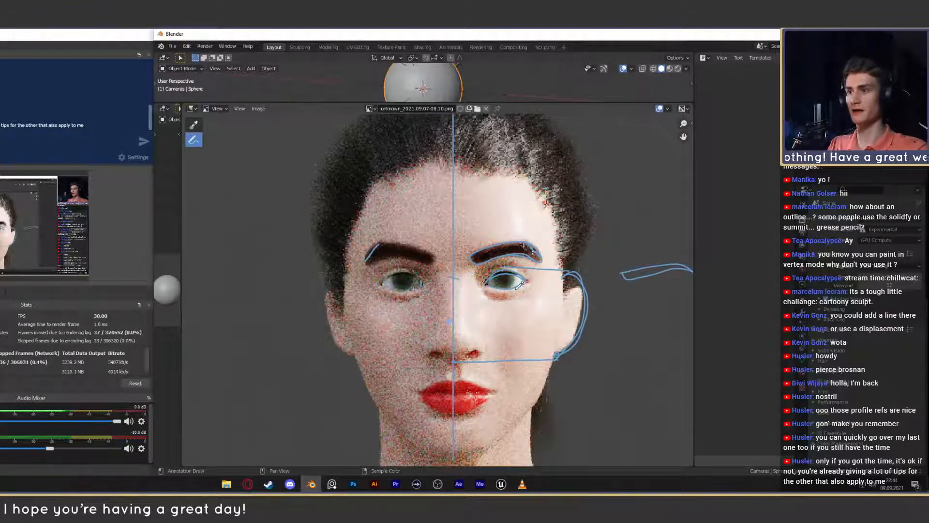
{"action": "scroll", "coordinate": [506, 292], "scroll_direction": "up", "scroll_amount": 2}
{"action": "middle_click_drag", "start_coordinate": [509, 293], "coordinate": [472, 289]}
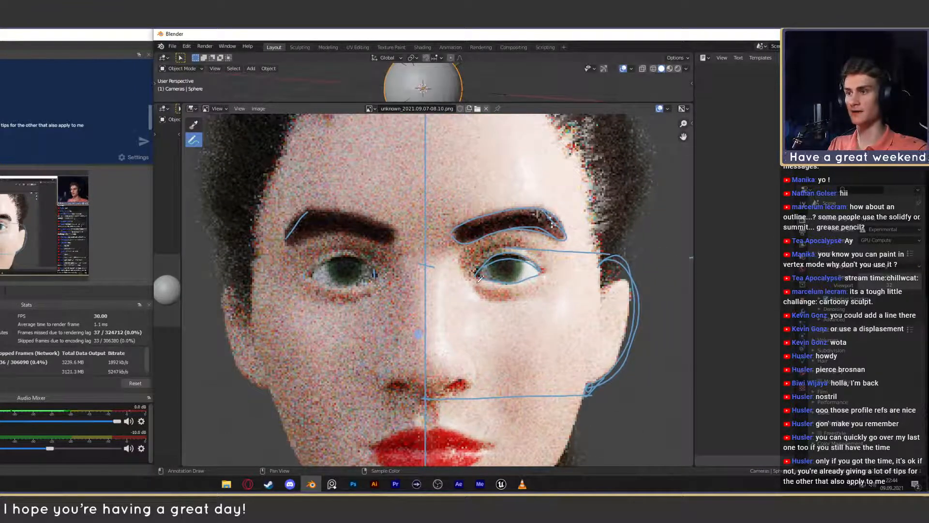
{"action": "scroll", "coordinate": [493, 283], "scroll_direction": "down", "scroll_amount": 4}
{"action": "scroll", "coordinate": [484, 321], "scroll_direction": "up", "scroll_amount": 4}
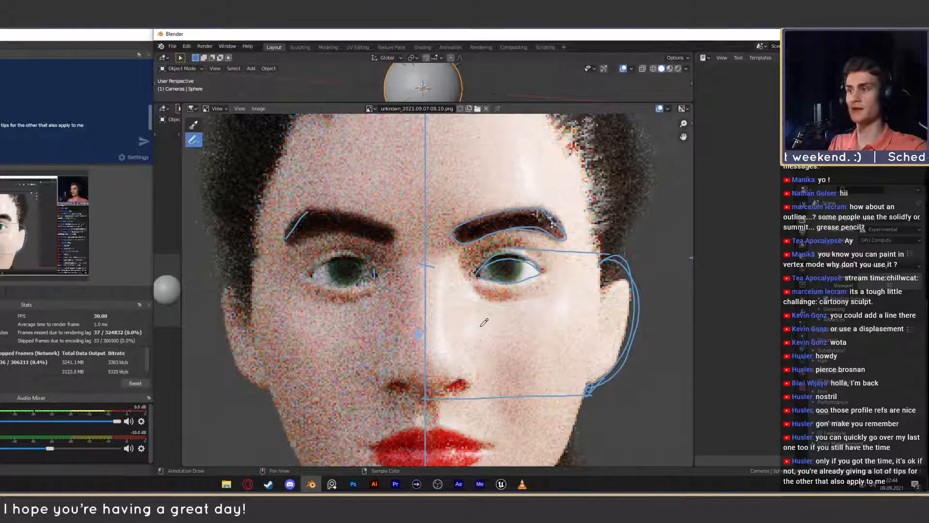
- Try sketching an arched lid line over the eye on the shadowed side of the face render
{"action": "scroll", "coordinate": [472, 302], "scroll_direction": "down", "scroll_amount": 5}
{"action": "scroll", "coordinate": [472, 303], "scroll_direction": "up", "scroll_amount": 4}
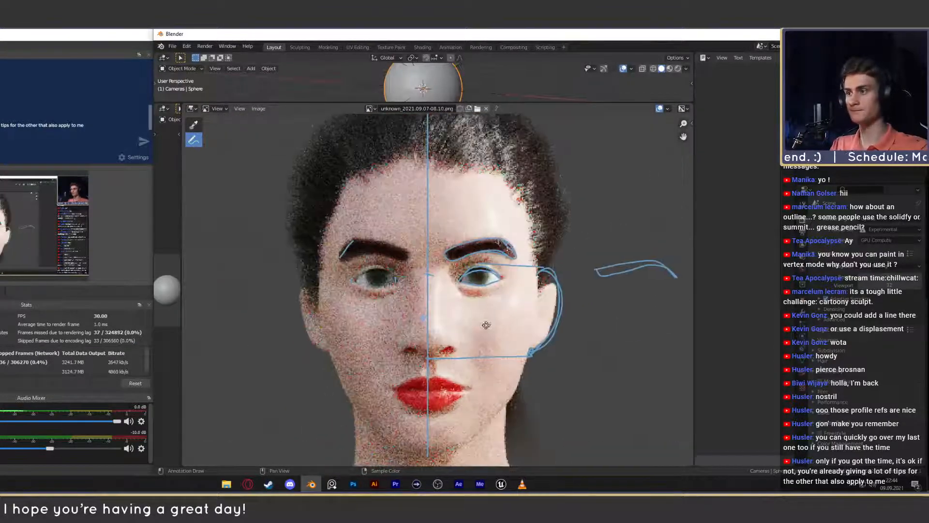
{"action": "scroll", "coordinate": [484, 315], "scroll_direction": "down", "scroll_amount": 3}
{"action": "scroll", "coordinate": [492, 324], "scroll_direction": "up", "scroll_amount": 1}
{"action": "scroll", "coordinate": [479, 314], "scroll_direction": "up", "scroll_amount": 4}
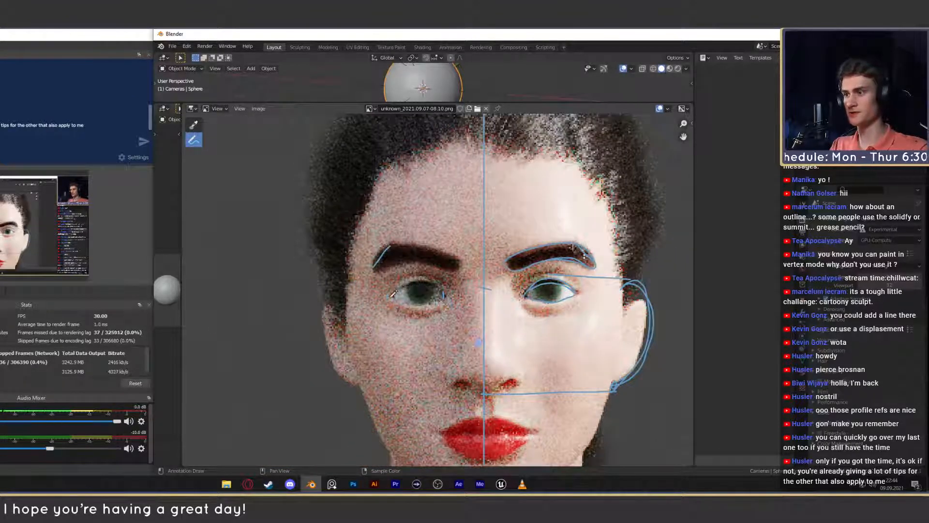
{"action": "mouse_move", "coordinate": [460, 294]}
{"action": "left_mouse_down"}
{"action": "mouse_move", "coordinate": [430, 265]}
{"action": "mouse_move", "coordinate": [383, 303]}
{"action": "left_mouse_up"}
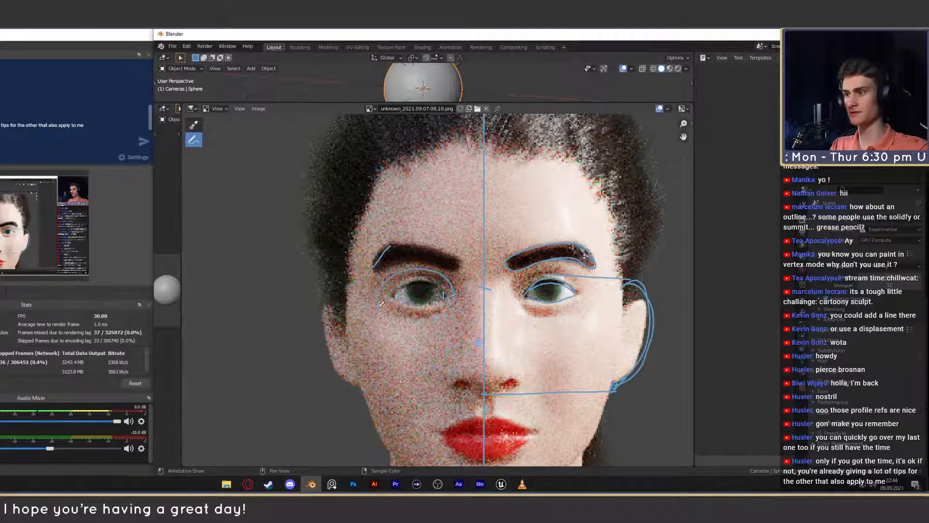
{"action": "scroll", "coordinate": [496, 324], "scroll_direction": "down", "scroll_amount": 7}
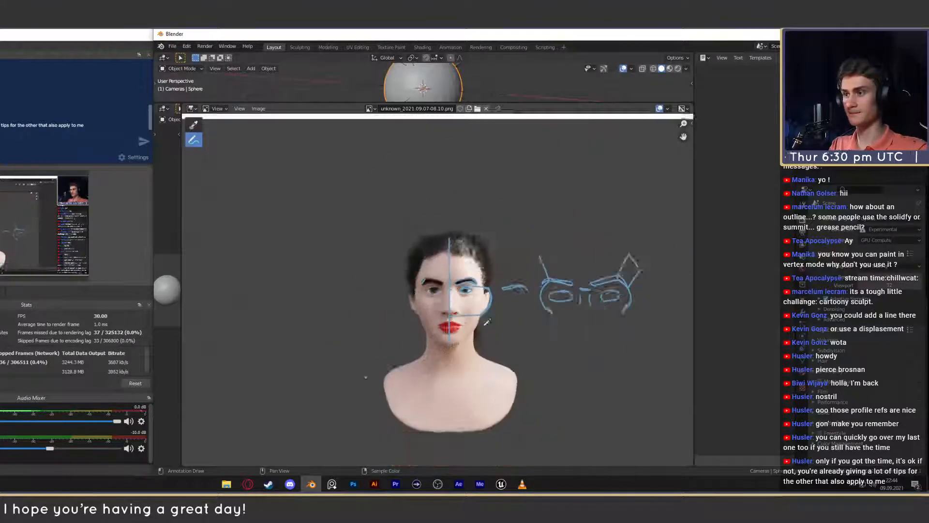
- Try sketching a contour along the jaw and cheek of the front bust, undoing the stroke
{"action": "middle_click_drag", "start_coordinate": [507, 349], "coordinate": [534, 316]}
{"action": "scroll", "coordinate": [465, 335], "scroll_direction": "up", "scroll_amount": 2}
{"action": "scroll", "coordinate": [428, 278], "scroll_direction": "up", "scroll_amount": 2}
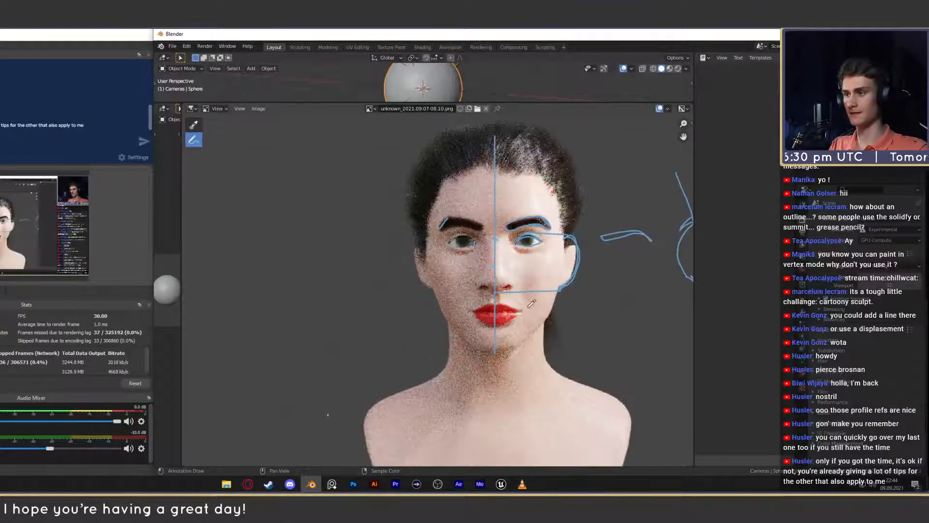
{"action": "middle_click_drag", "start_coordinate": [414, 263], "coordinate": [384, 266]}
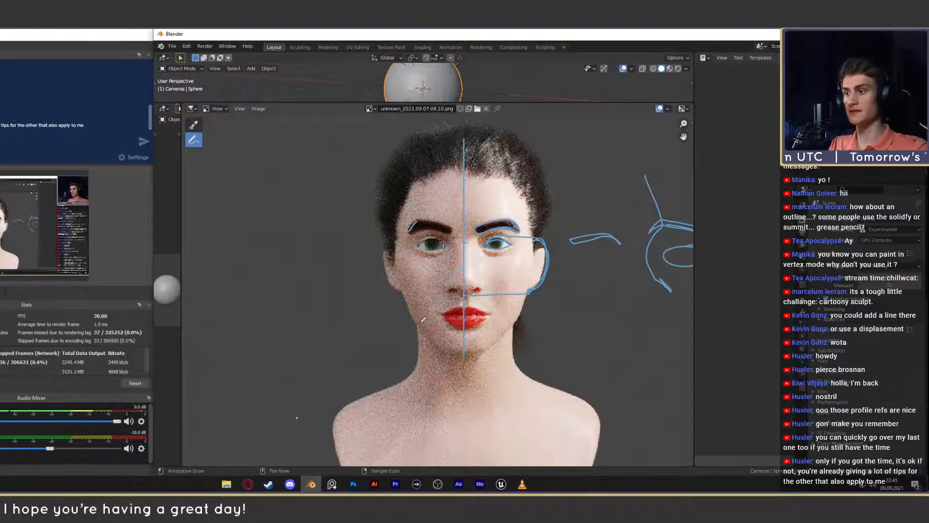
{"action": "middle_click_drag", "start_coordinate": [451, 333], "coordinate": [434, 328]}
{"action": "mouse_move", "coordinate": [455, 347]}
{"action": "left_mouse_down"}
{"action": "mouse_move", "coordinate": [488, 325]}
{"action": "mouse_move", "coordinate": [516, 280]}
{"action": "left_mouse_up"}
{"action": "key", "text": "ctrl+z"}
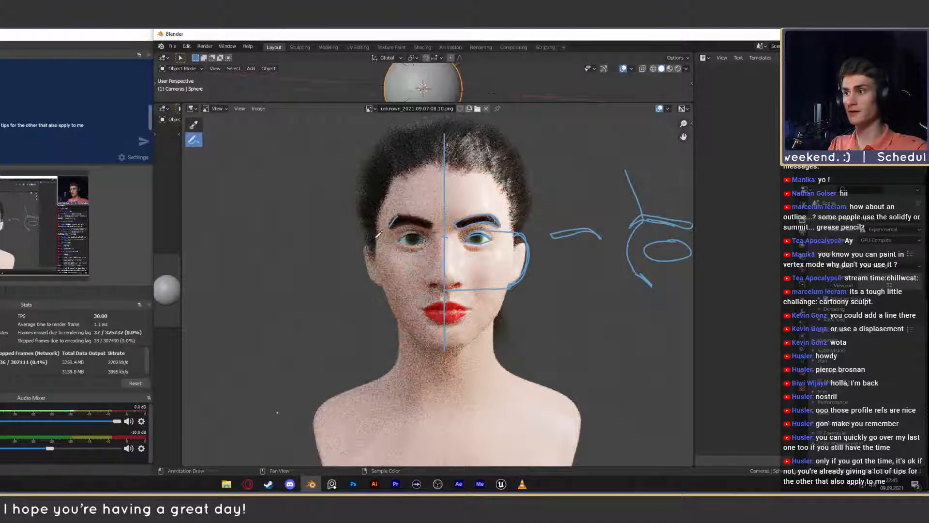
- Try outlining the hairline across the forehead and down both temples, undoing the strokes
{"action": "mouse_move", "coordinate": [376, 248]}
{"action": "left_mouse_down"}
{"action": "mouse_move", "coordinate": [403, 177]}
{"action": "mouse_move", "coordinate": [477, 172]}
{"action": "mouse_move", "coordinate": [500, 183]}
{"action": "mouse_move", "coordinate": [506, 201]}
{"action": "mouse_move", "coordinate": [506, 179]}
{"action": "left_mouse_up"}
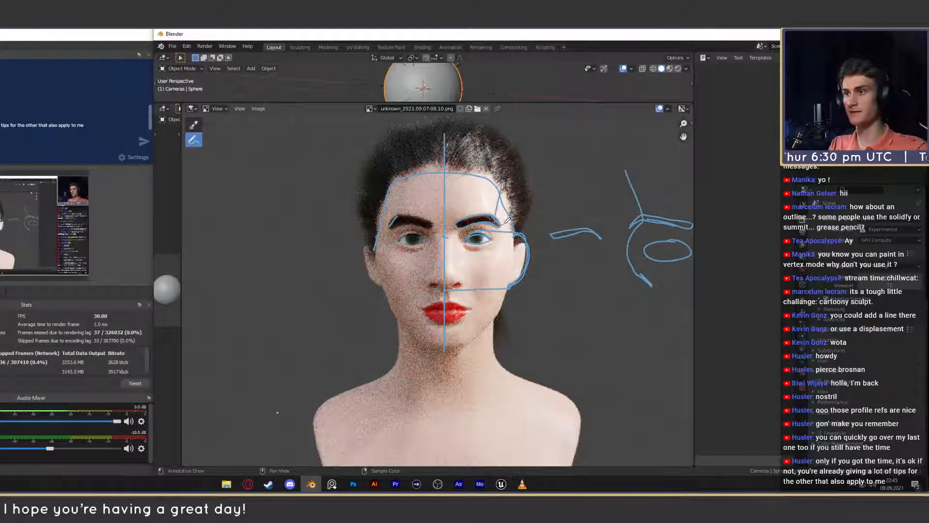
{"action": "left_click_drag", "start_coordinate": [501, 225], "coordinate": [516, 219]}
{"action": "left_click_drag", "start_coordinate": [397, 215], "coordinate": [391, 190]}
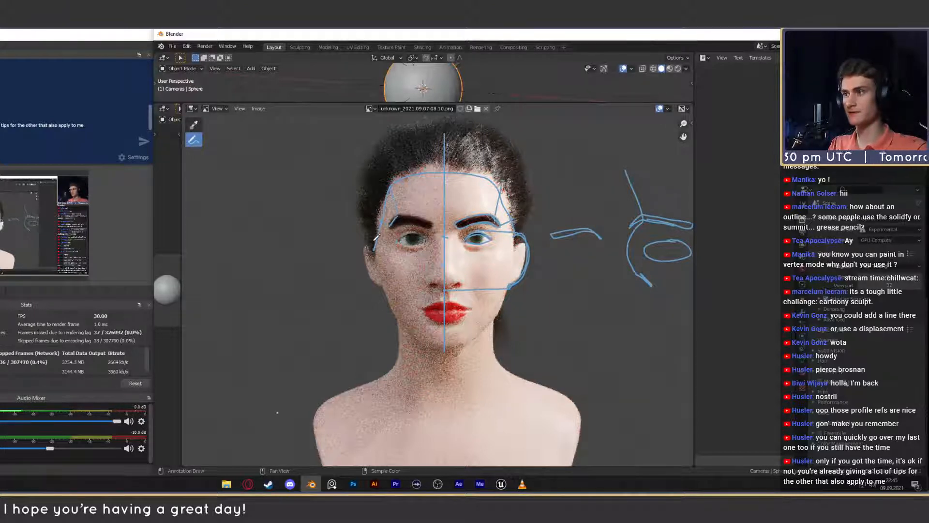
{"action": "left_click_drag", "start_coordinate": [374, 241], "coordinate": [391, 186]}
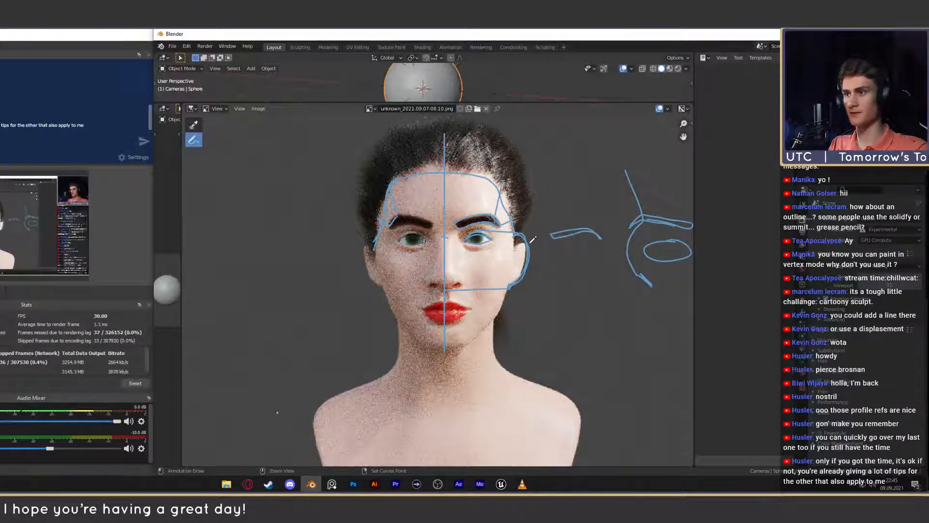
{"action": "key", "text": "ctrl+z"}
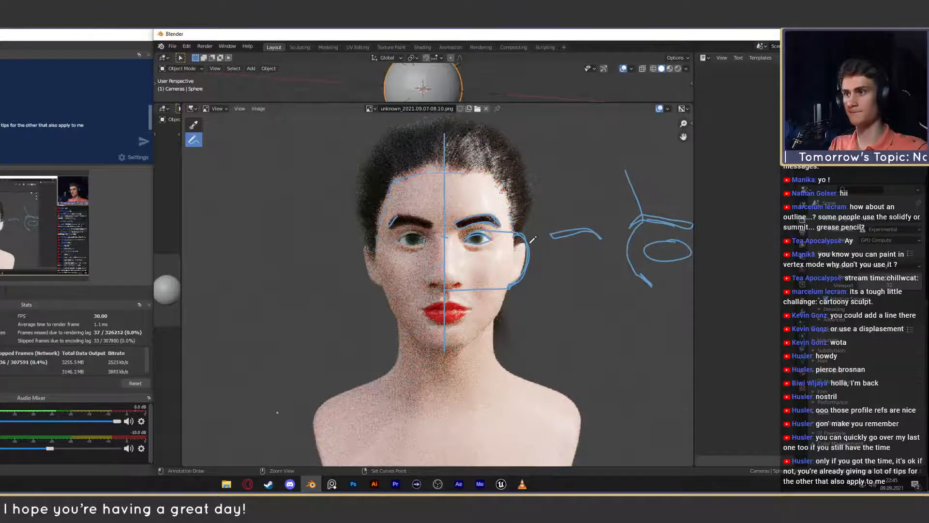
{"action": "scroll", "coordinate": [484, 218], "scroll_direction": "down", "scroll_amount": 5}
{"action": "scroll", "coordinate": [472, 206], "scroll_direction": "up", "scroll_amount": 5}
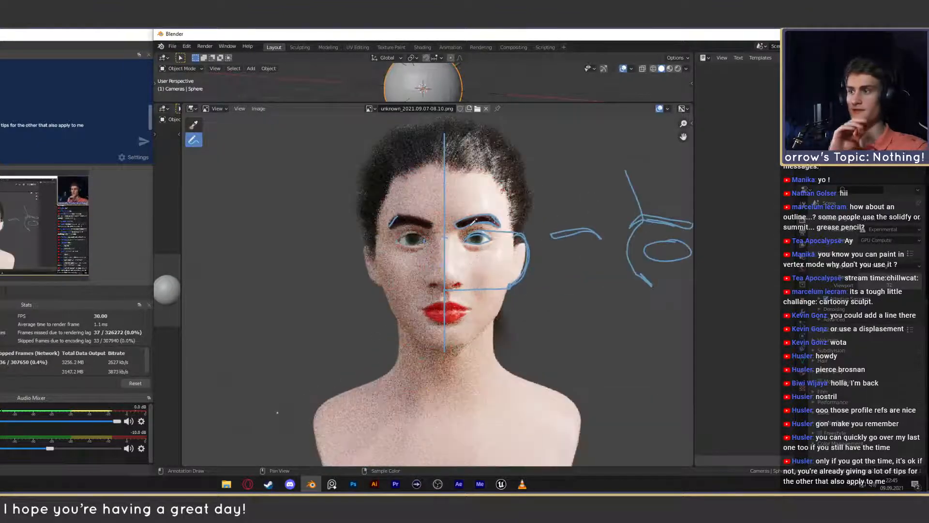
- Examine the hairline, nose and lips on the front face render from near and far
{"action": "middle_click_drag", "start_coordinate": [471, 201], "coordinate": [474, 285]}
{"action": "scroll", "coordinate": [477, 280], "scroll_direction": "up", "scroll_amount": 3}
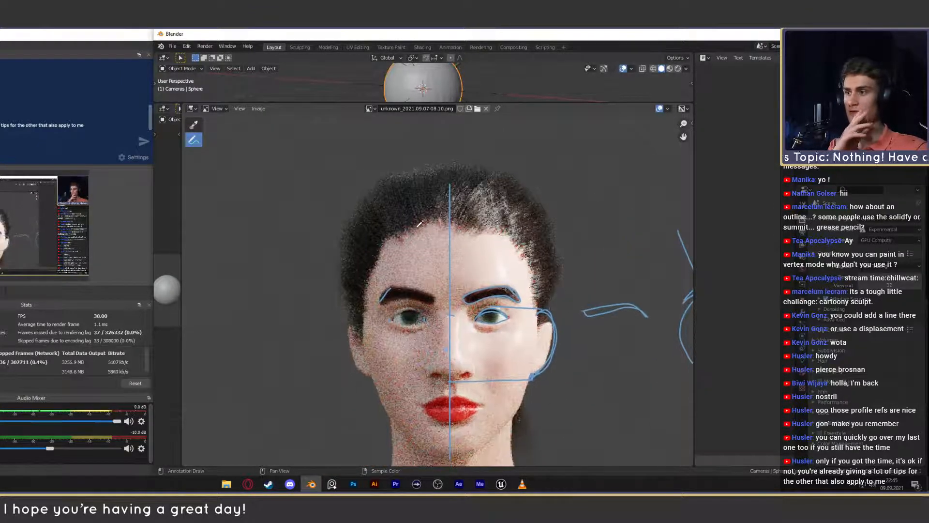
{"action": "scroll", "coordinate": [465, 228], "scroll_direction": "down", "scroll_amount": 5}
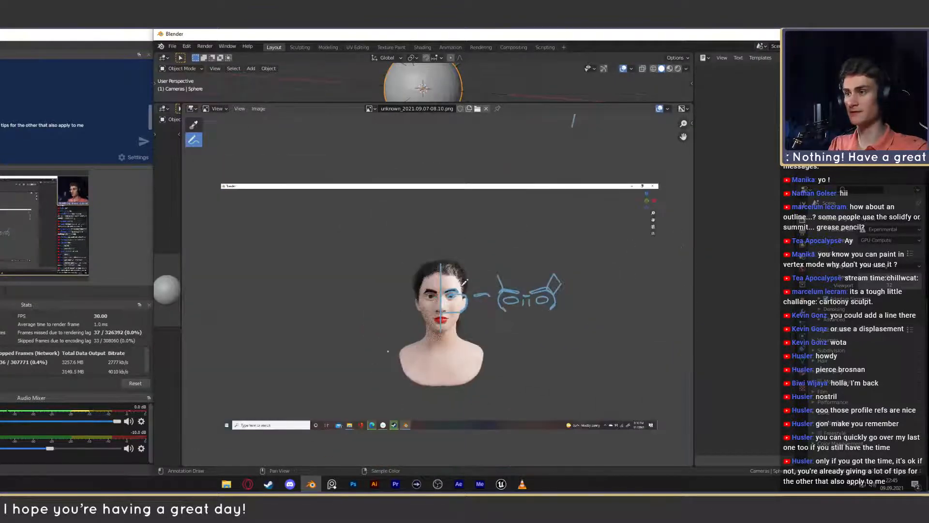
{"action": "scroll", "coordinate": [461, 240], "scroll_direction": "up", "scroll_amount": 4}
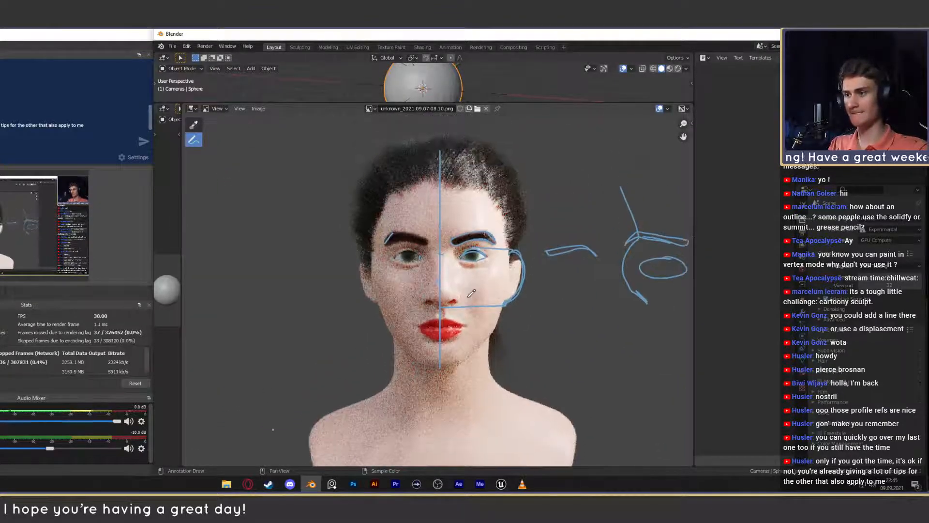
{"action": "scroll", "coordinate": [467, 291], "scroll_direction": "up", "scroll_amount": 2}
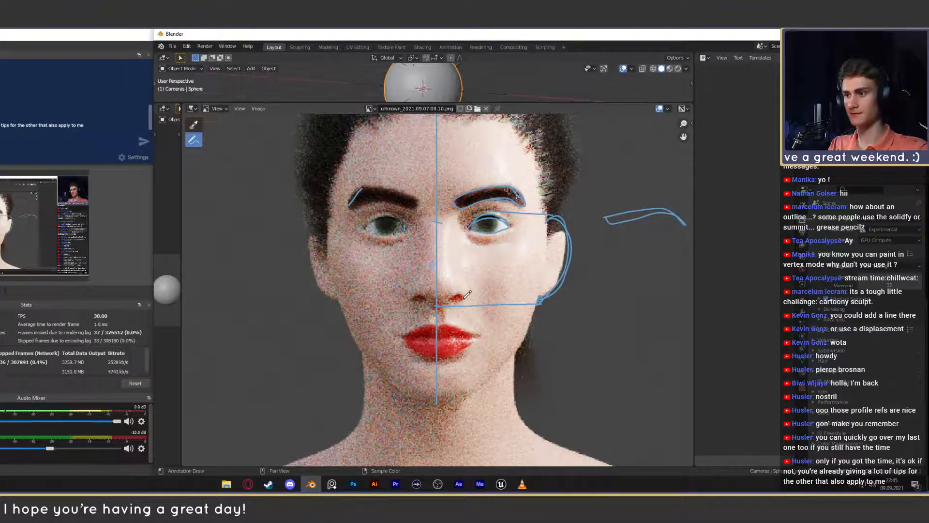
{"action": "scroll", "coordinate": [469, 297], "scroll_direction": "up", "scroll_amount": 3}
{"action": "scroll", "coordinate": [419, 286], "scroll_direction": "down", "scroll_amount": 4}
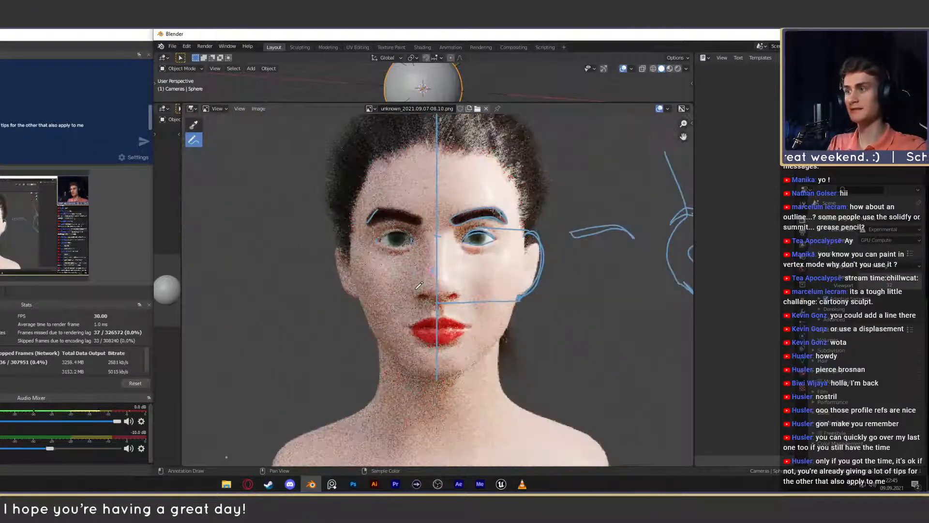
{"action": "scroll", "coordinate": [419, 286], "scroll_direction": "down", "scroll_amount": 3}
{"action": "scroll", "coordinate": [435, 285], "scroll_direction": "up", "scroll_amount": 4}
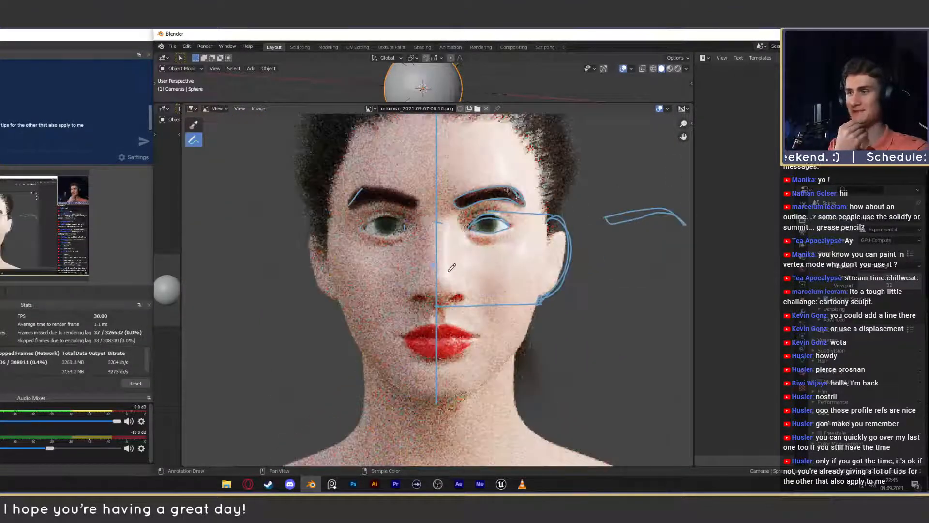
{"action": "scroll", "coordinate": [445, 283], "scroll_direction": "down", "scroll_amount": 2}
{"action": "scroll", "coordinate": [445, 283], "scroll_direction": "up", "scroll_amount": 5}
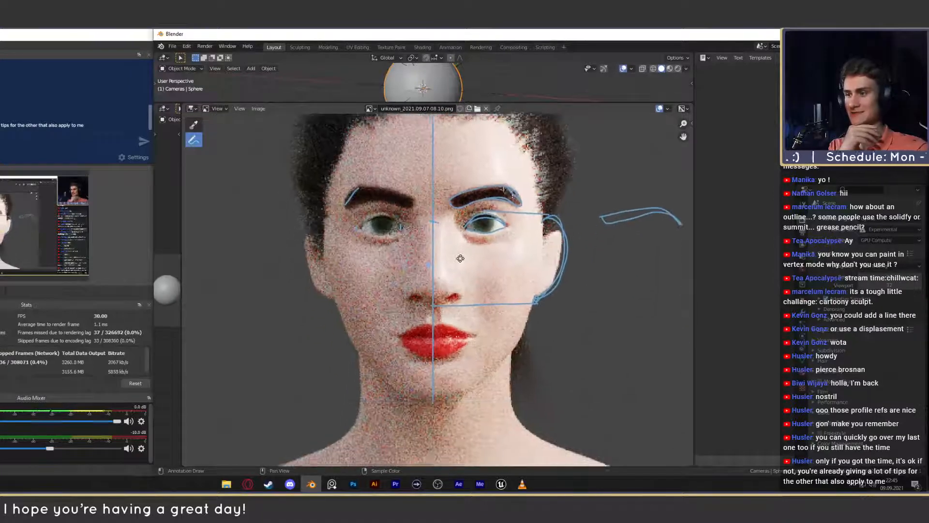
- Try sketching the edge of the upper lip just below the nose, undoing the stroke
{"action": "middle_click_drag", "start_coordinate": [463, 307], "coordinate": [465, 298]}
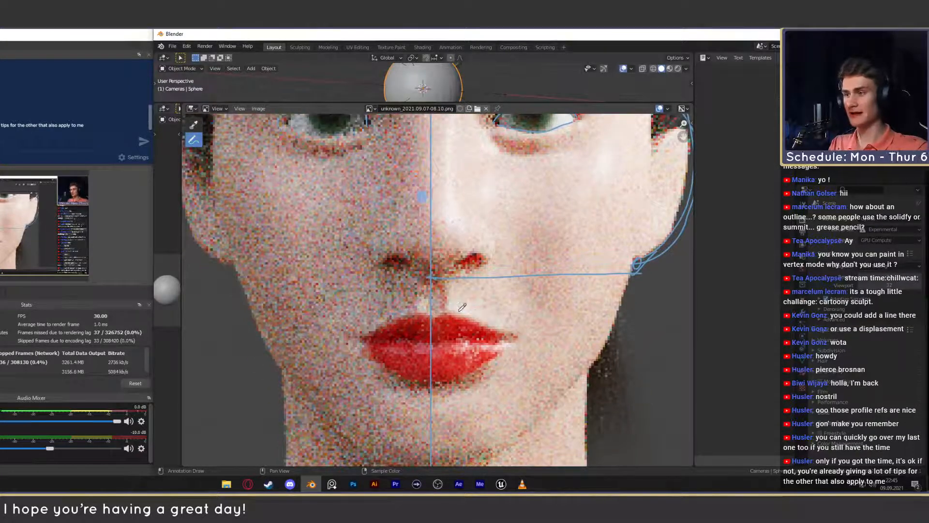
{"action": "left_click_drag", "start_coordinate": [447, 309], "coordinate": [482, 320]}
{"action": "key", "text": "ctrl+z"}
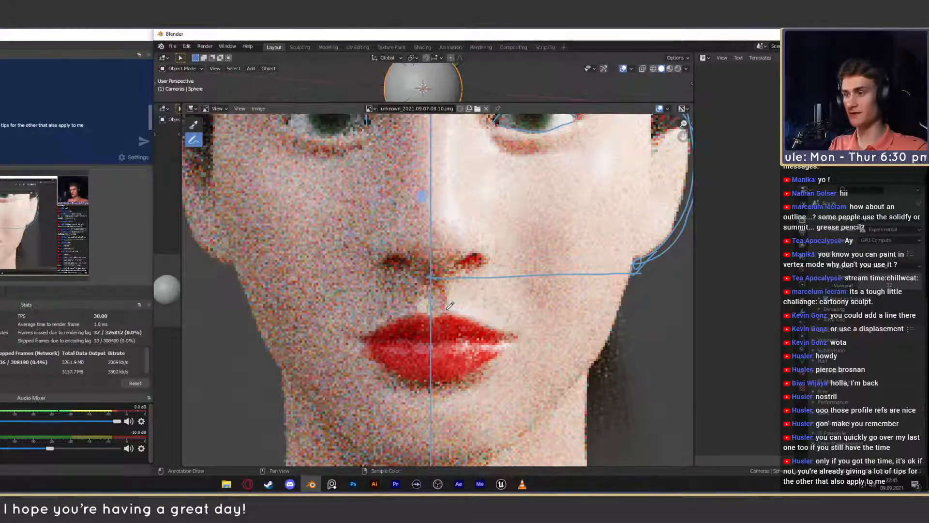
{"action": "scroll", "coordinate": [444, 313], "scroll_direction": "down", "scroll_amount": 4}
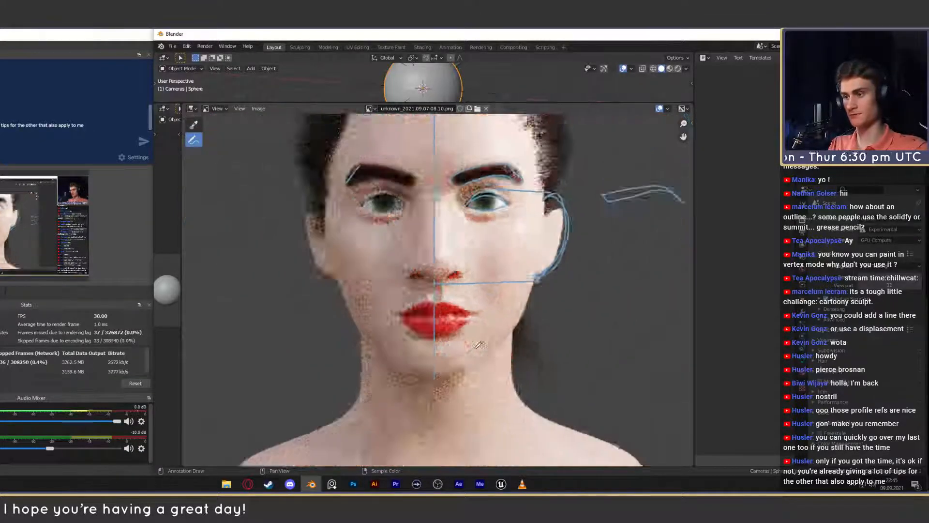
{"action": "scroll", "coordinate": [444, 313], "scroll_direction": "up", "scroll_amount": 4}
{"action": "mouse_move", "coordinate": [454, 329]}
{"action": "middle_mouse_down"}
{"action": "mouse_move", "coordinate": [429, 303]}
{"action": "mouse_move", "coordinate": [446, 319]}
{"action": "middle_mouse_up"}
- Try sketching a large circle around the eye and eyebrow diagram beside the bust, undoing it
{"action": "scroll", "coordinate": [442, 313], "scroll_direction": "down", "scroll_amount": 4}
{"action": "scroll", "coordinate": [446, 319], "scroll_direction": "up", "scroll_amount": 1}
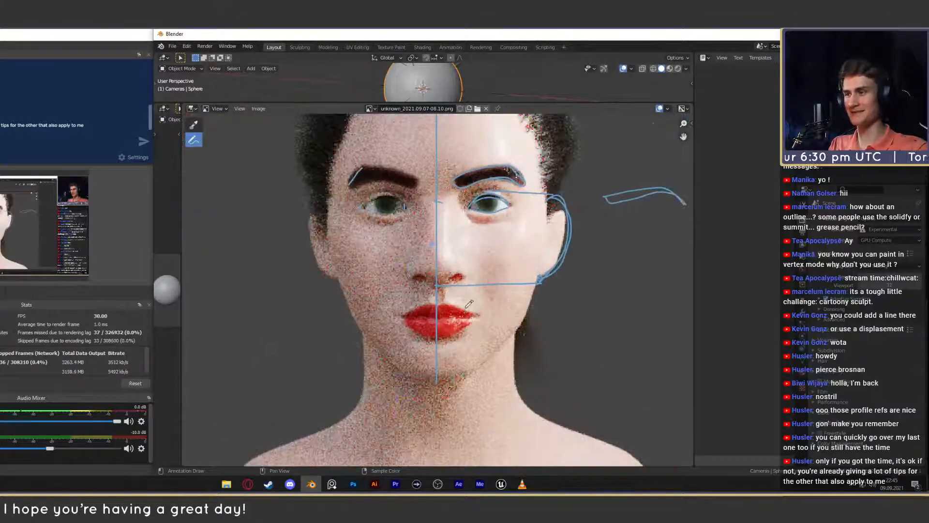
{"action": "scroll", "coordinate": [453, 334], "scroll_direction": "down", "scroll_amount": 4}
{"action": "scroll", "coordinate": [463, 349], "scroll_direction": "up", "scroll_amount": 3}
{"action": "scroll", "coordinate": [336, 338], "scroll_direction": "down", "scroll_amount": 3}
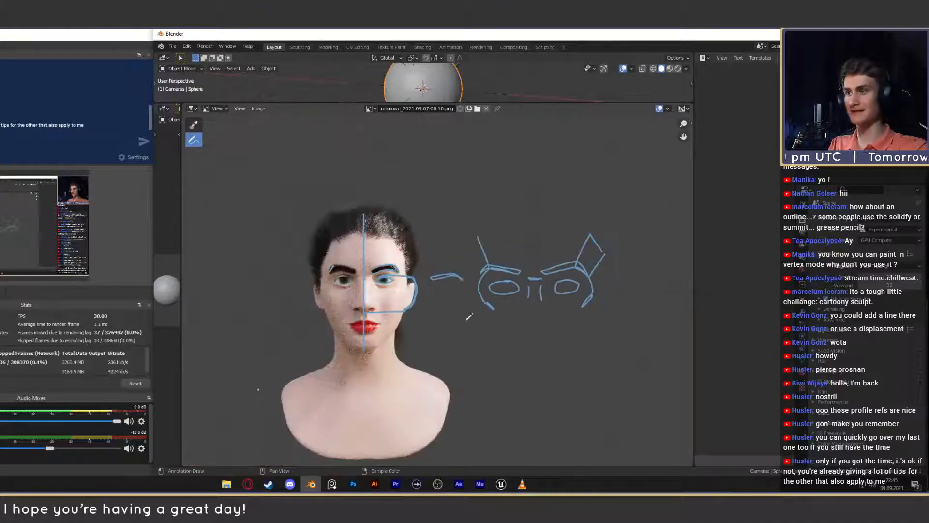
{"action": "mouse_move", "coordinate": [450, 209]}
{"action": "left_mouse_down"}
{"action": "mouse_move", "coordinate": [624, 319]}
{"action": "mouse_move", "coordinate": [423, 284]}
{"action": "left_mouse_up"}
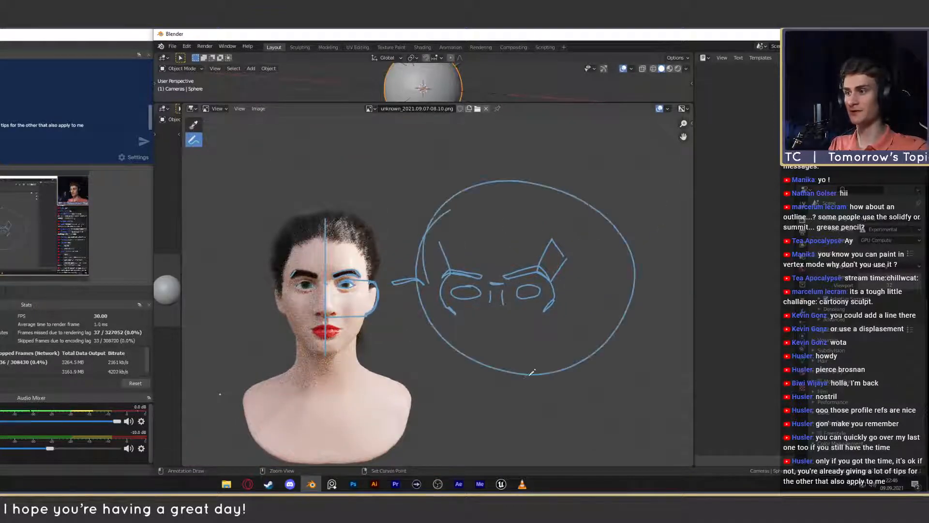
{"action": "key", "text": "ctrl+z"}
{"action": "scroll", "coordinate": [453, 291], "scroll_direction": "down", "scroll_amount": 1}
{"action": "middle_click_drag", "start_coordinate": [453, 293], "coordinate": [509, 301]}
{"action": "scroll", "coordinate": [511, 300], "scroll_direction": "up", "scroll_amount": 1}
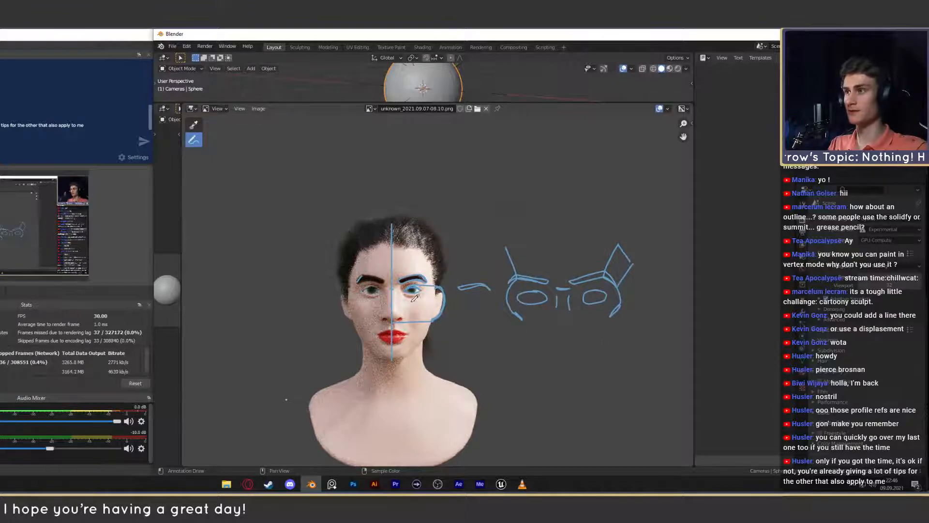
- Switch the image editor to the side-profile render unknown_2021.09.07-08.10_1.png and inspect the face profile
{"action": "left_click", "coordinate": [370, 108]}
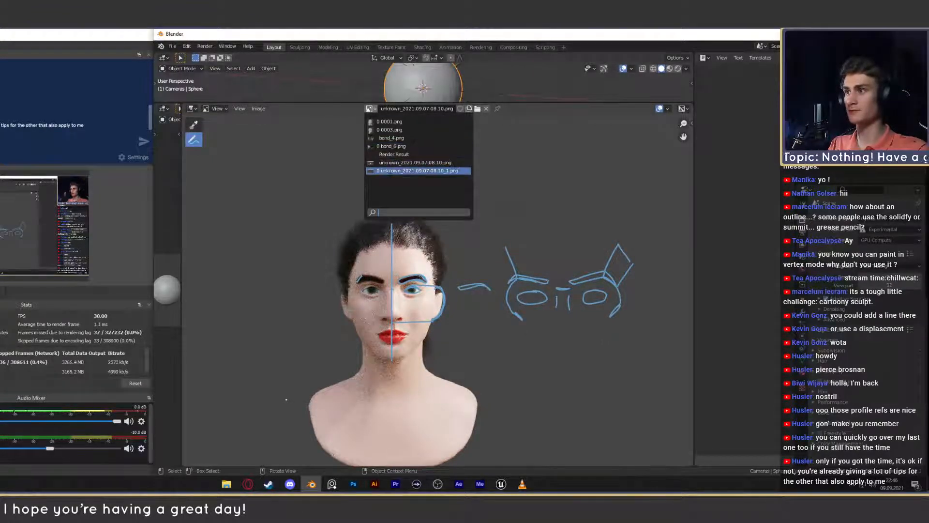
{"action": "left_click", "coordinate": [394, 163]}
{"action": "left_click", "coordinate": [370, 109]}
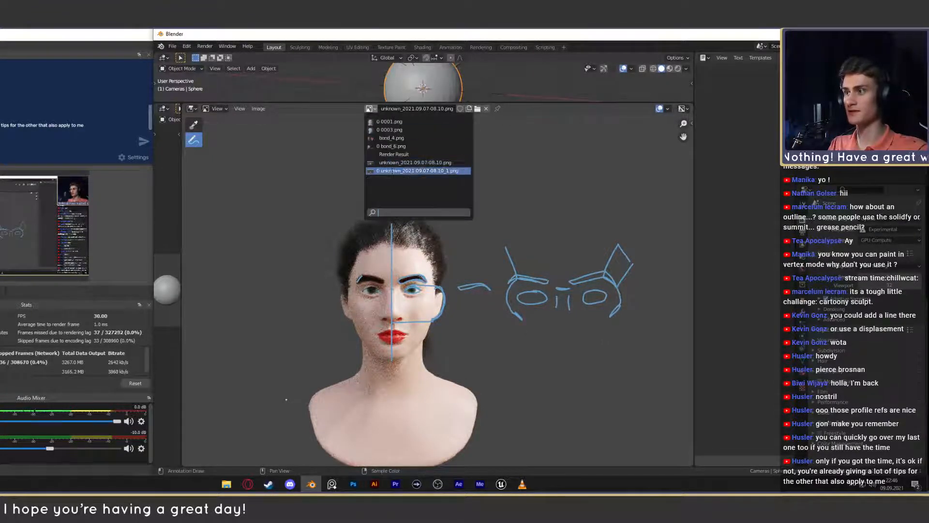
{"action": "left_click", "coordinate": [390, 170]}
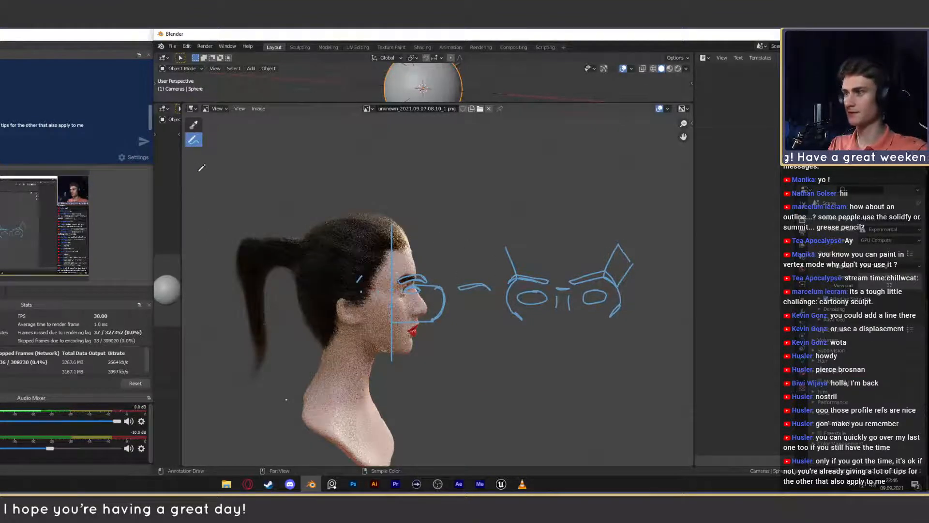
{"action": "scroll", "coordinate": [368, 230], "scroll_direction": "up", "scroll_amount": 3}
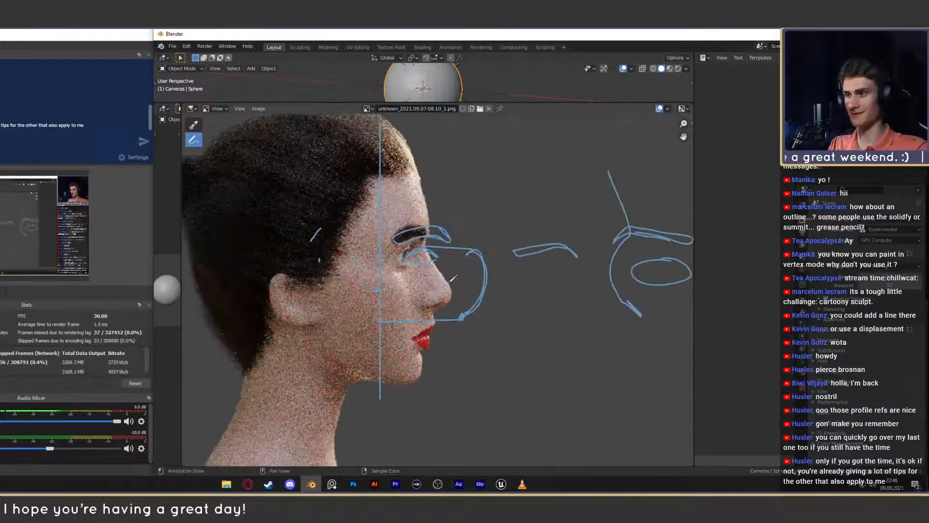
{"action": "scroll", "coordinate": [419, 289], "scroll_direction": "down", "scroll_amount": 2}
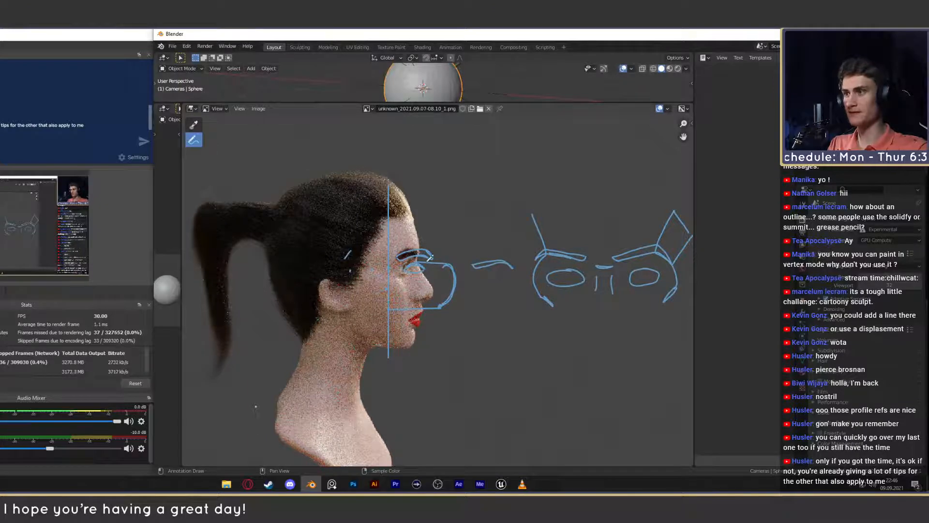
- Compare the profile with the front bust by showing unknown_2021.09.07-08.10.png and returning to the side-profile image
{"action": "left_click", "coordinate": [368, 109]}
{"action": "left_click", "coordinate": [392, 163]}
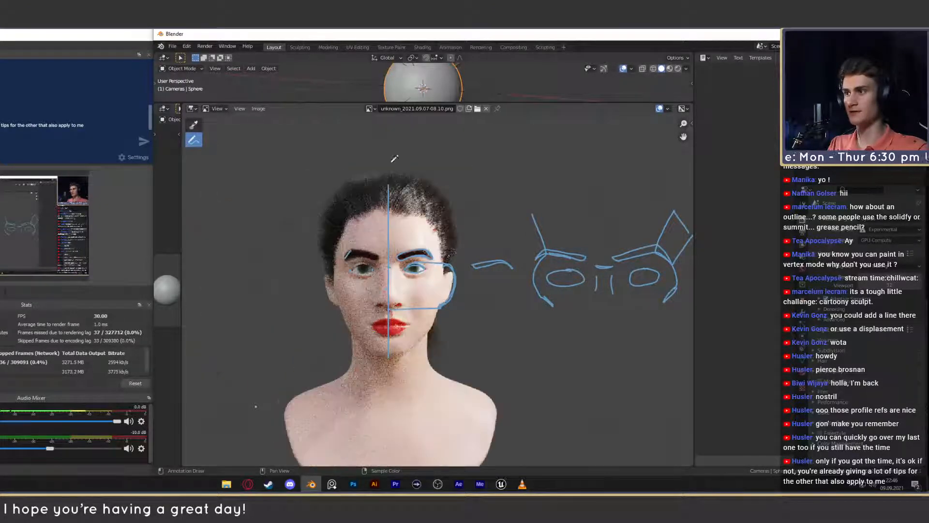
{"action": "left_click", "coordinate": [369, 109]}
{"action": "left_click", "coordinate": [392, 163]}
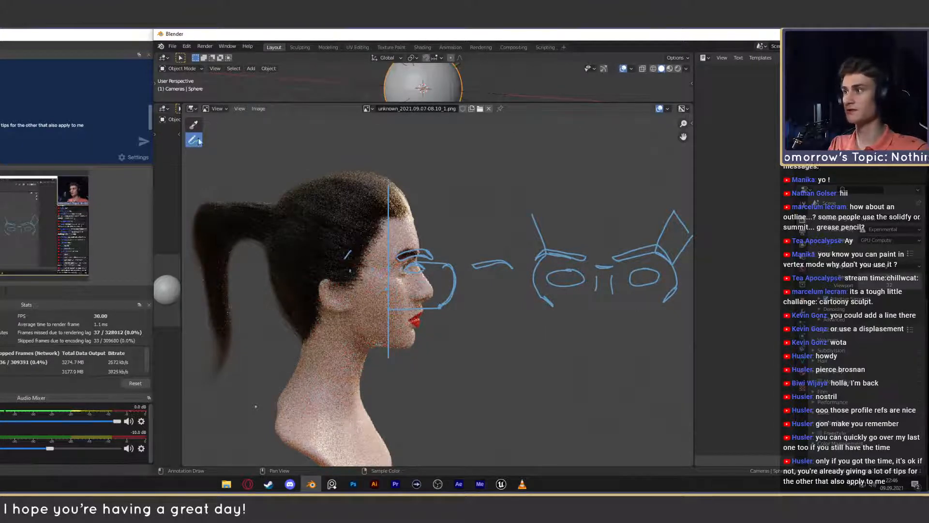
- Open the annotation tool's settings and set the annotation color to red
{"action": "left_click_drag", "start_coordinate": [198, 141], "coordinate": [226, 141]}
{"action": "key", "text": "n"}
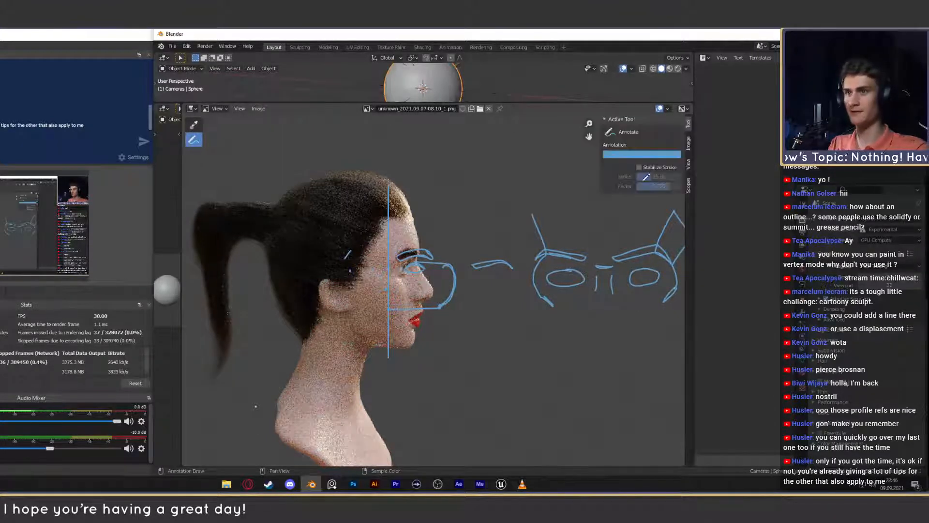
{"action": "left_click", "coordinate": [646, 155]}
{"action": "mouse_move", "coordinate": [641, 219]}
{"action": "left_mouse_down"}
{"action": "mouse_move", "coordinate": [639, 201]}
{"action": "mouse_move", "coordinate": [639, 227]}
{"action": "left_mouse_up"}
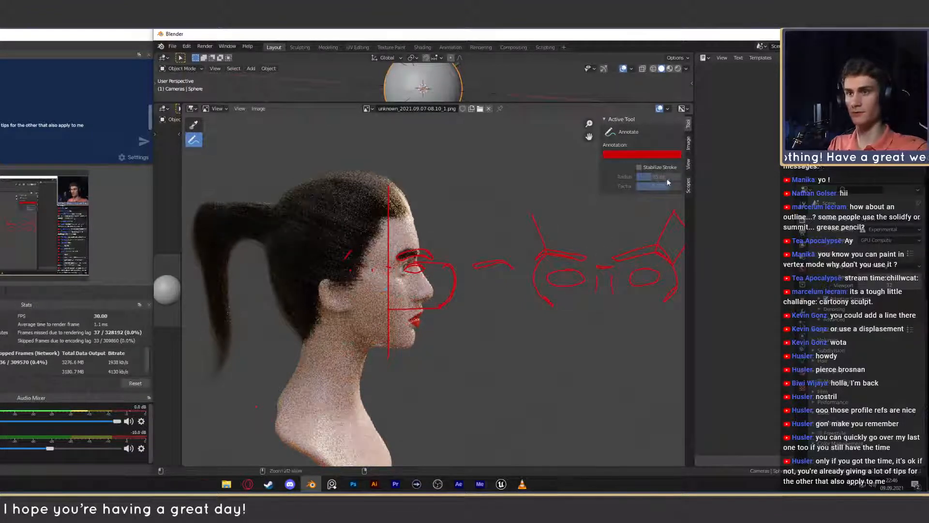
- Undo the annotation color change and try sketching an ear outline on the profile bust, undoing it
{"action": "key", "text": "ctrl+z"}
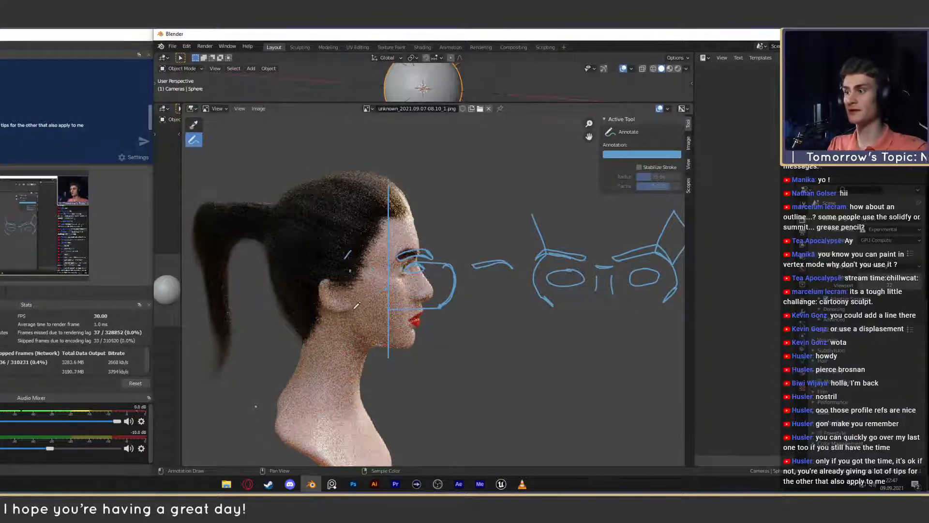
{"action": "mouse_move", "coordinate": [357, 305]}
{"action": "left_mouse_down"}
{"action": "mouse_move", "coordinate": [334, 307]}
{"action": "mouse_move", "coordinate": [322, 291]}
{"action": "mouse_move", "coordinate": [328, 273]}
{"action": "left_mouse_up"}
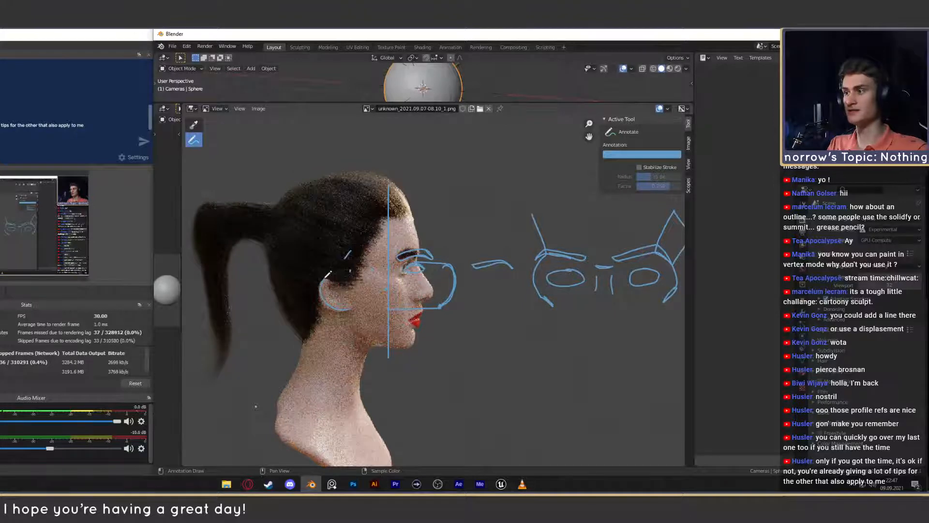
{"action": "key", "text": "ctrl+z"}
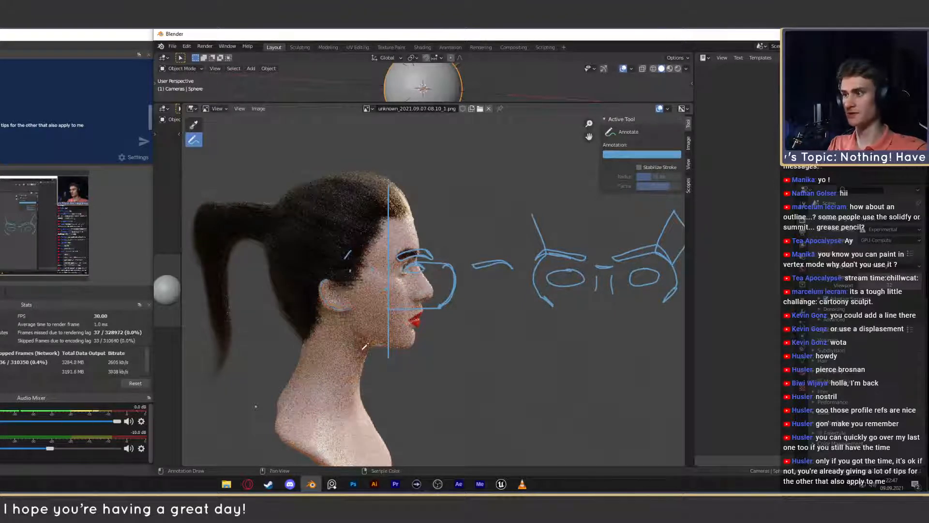
- View the sculpted side-profile head reference in the _referenzen/Gesicht_gesamt folder and close it
{"action": "left_click", "coordinate": [228, 484]}
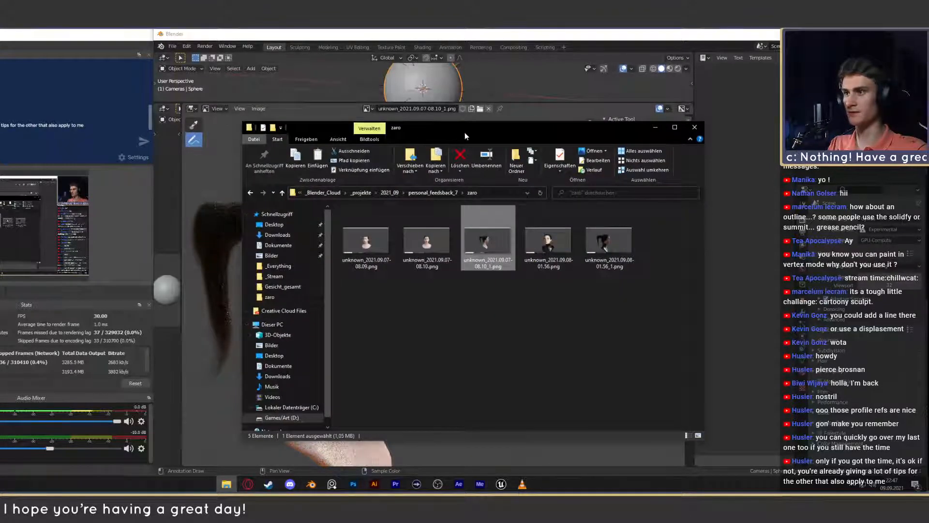
{"action": "left_click_drag", "start_coordinate": [465, 132], "coordinate": [448, 128]}
{"action": "left_click", "coordinate": [237, 188]}
{"action": "left_click", "coordinate": [238, 188]}
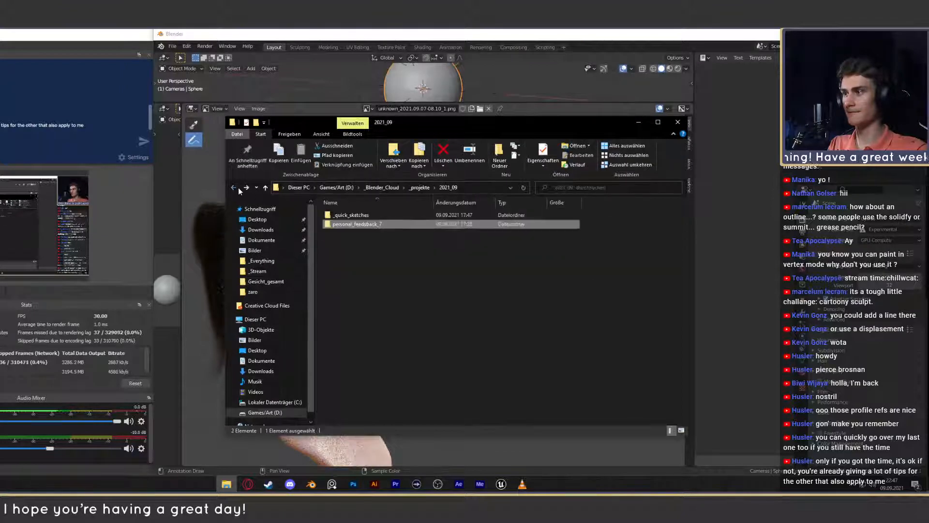
{"action": "left_click", "coordinate": [237, 189]}
{"action": "left_click", "coordinate": [236, 189]}
{"action": "double_click", "coordinate": [344, 243]}
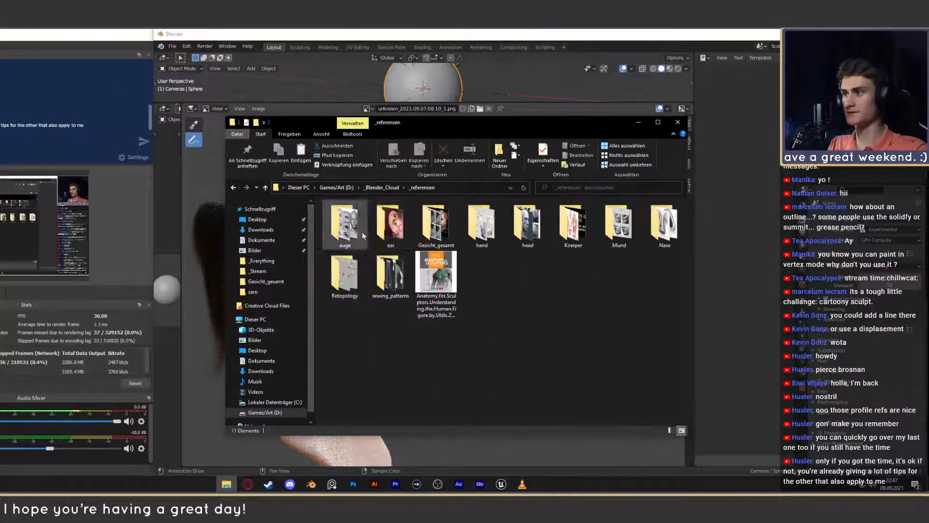
{"action": "double_click", "coordinate": [427, 228]}
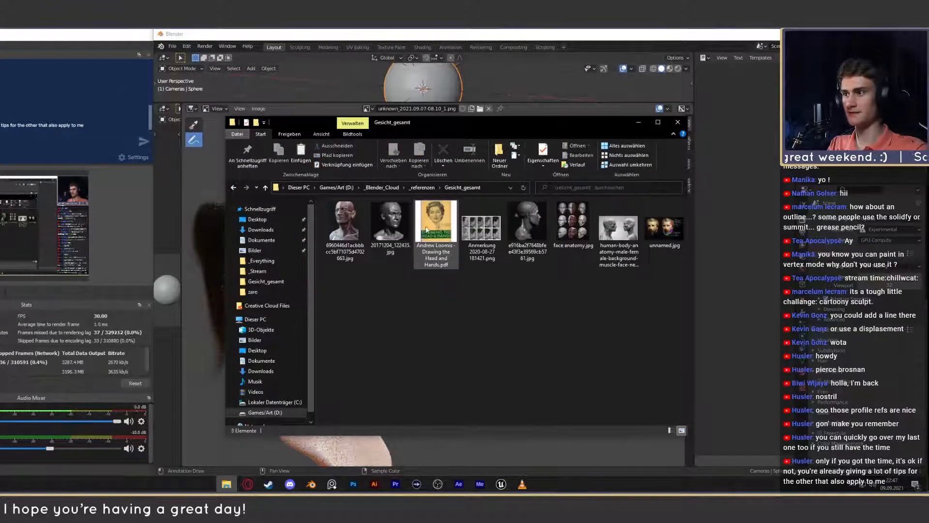
{"action": "double_click", "coordinate": [527, 223]}
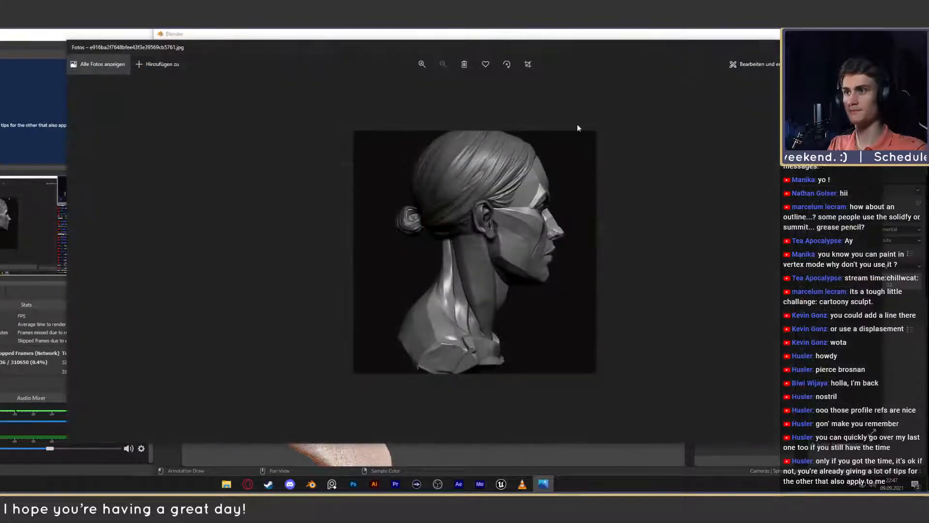
{"action": "left_click_drag", "start_coordinate": [884, 40], "coordinate": [445, 176]}
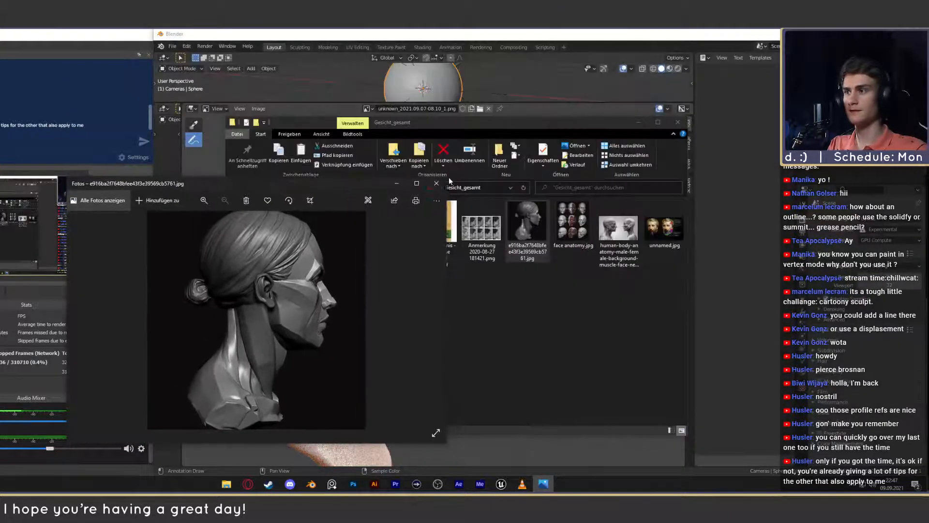
{"action": "left_click", "coordinate": [437, 182]}
- Open the face profile sheet Anmerkung 2020-08-27 181421.png and place it beside the profile bust for comparison
{"action": "left_click", "coordinate": [475, 224], "text": "ctrl"}
{"action": "double_click", "coordinate": [474, 223]}
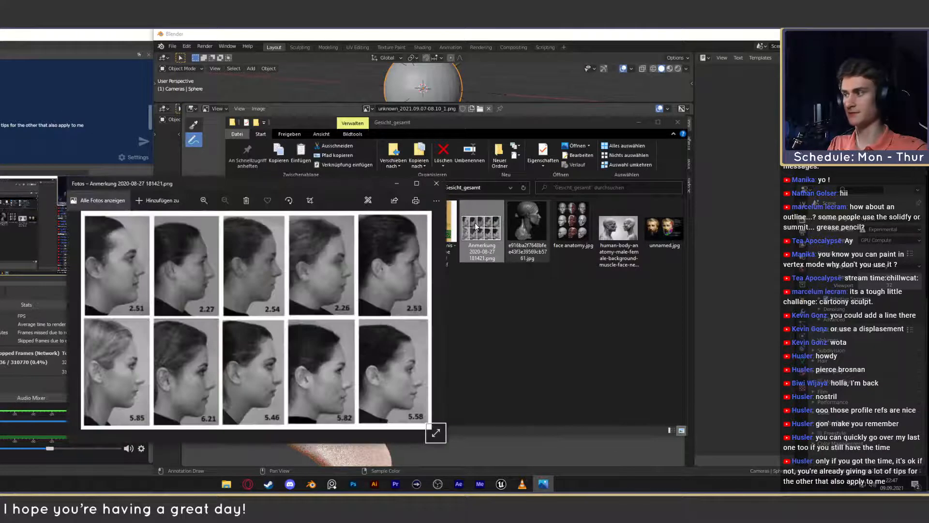
{"action": "left_click", "coordinate": [642, 124]}
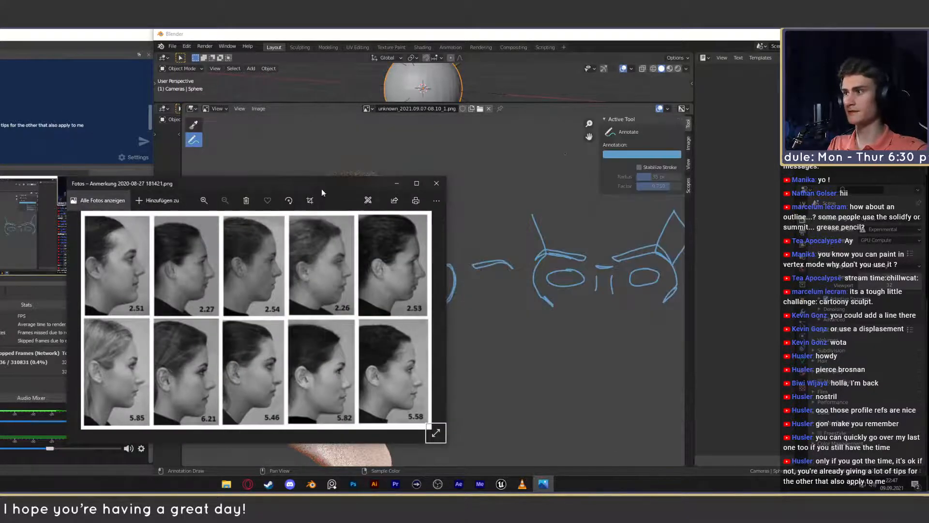
{"action": "left_click_drag", "start_coordinate": [322, 191], "coordinate": [132, 169]}
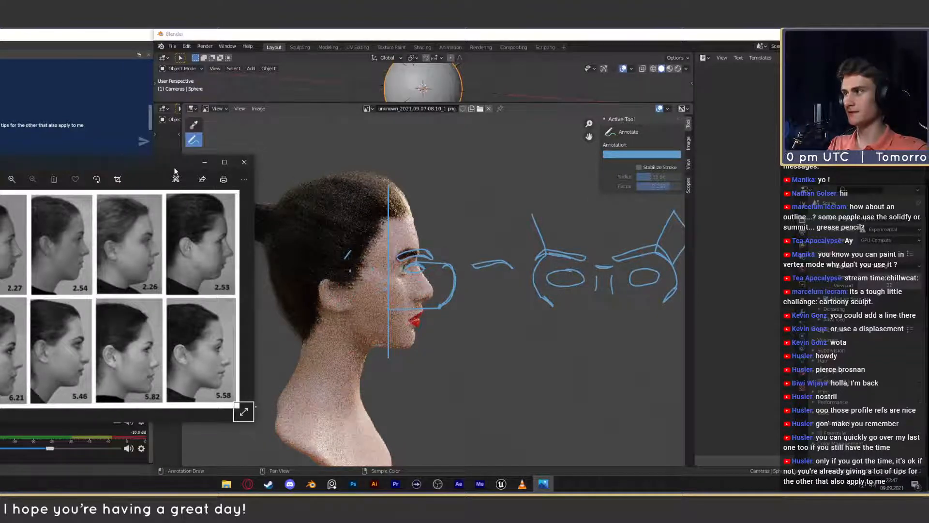
{"action": "left_click_drag", "start_coordinate": [174, 171], "coordinate": [158, 169]}
- Try sketching the ear outline and a slanted line through the ear on the profile bust, undoing the strokes
{"action": "left_click", "coordinate": [335, 274]}
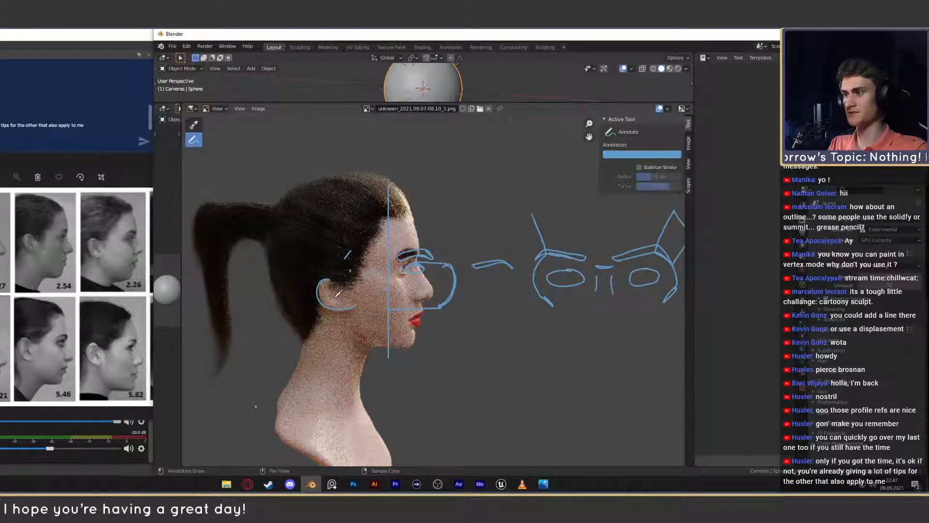
{"action": "left_click_drag", "start_coordinate": [337, 293], "coordinate": [360, 263]}
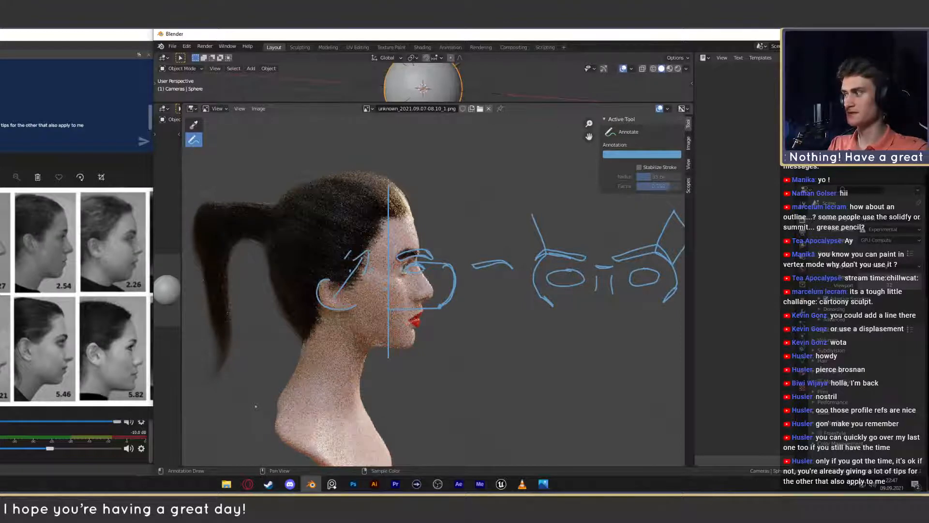
{"action": "key", "text": "ctrl+z"}
{"action": "key", "text": "ctrl+z"}
{"action": "key", "text": "ctrl+z"}
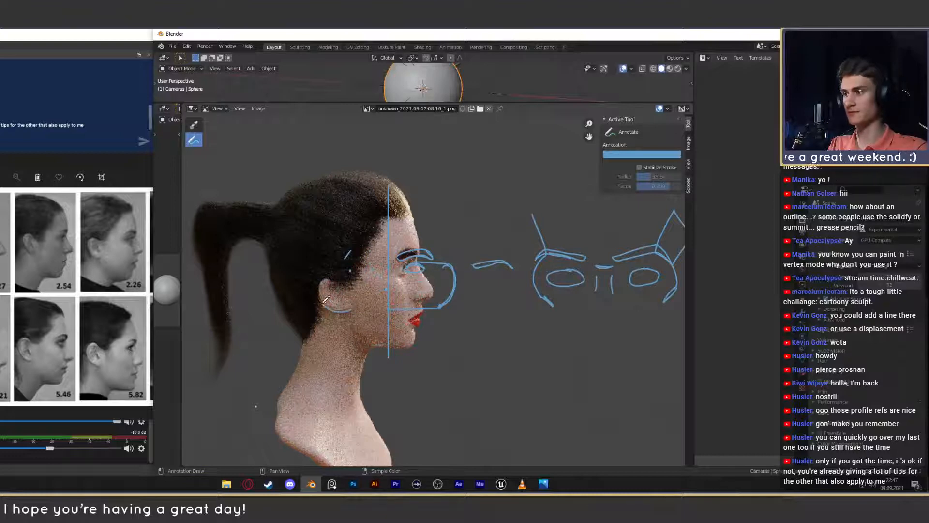
- Sketch a higher ear outline on the profile bust, redoing the stroke once, and close the face profile reference sheet
{"action": "mouse_move", "coordinate": [352, 306]}
{"action": "left_mouse_down"}
{"action": "mouse_move", "coordinate": [330, 277]}
{"action": "mouse_move", "coordinate": [345, 266]}
{"action": "left_mouse_up"}
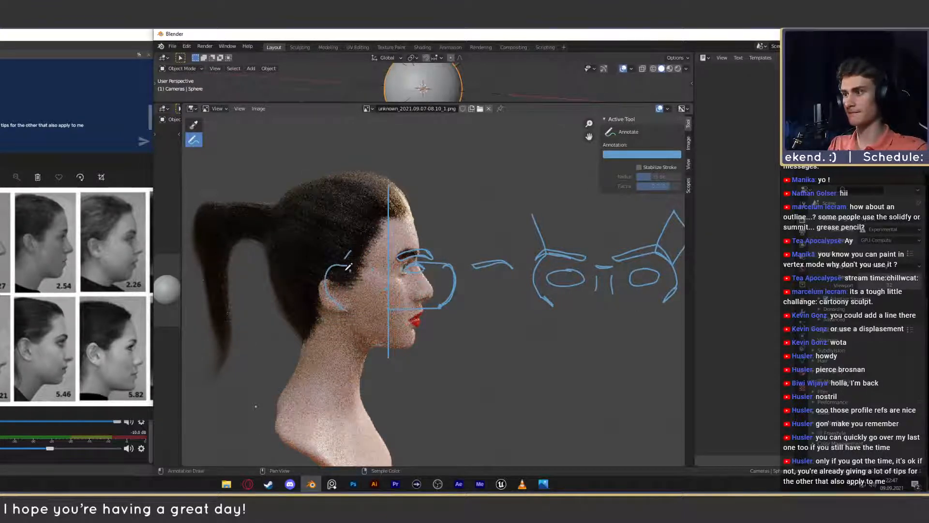
{"action": "key", "text": "ctrl+z"}
{"action": "left_click_drag", "start_coordinate": [345, 302], "coordinate": [341, 261]}
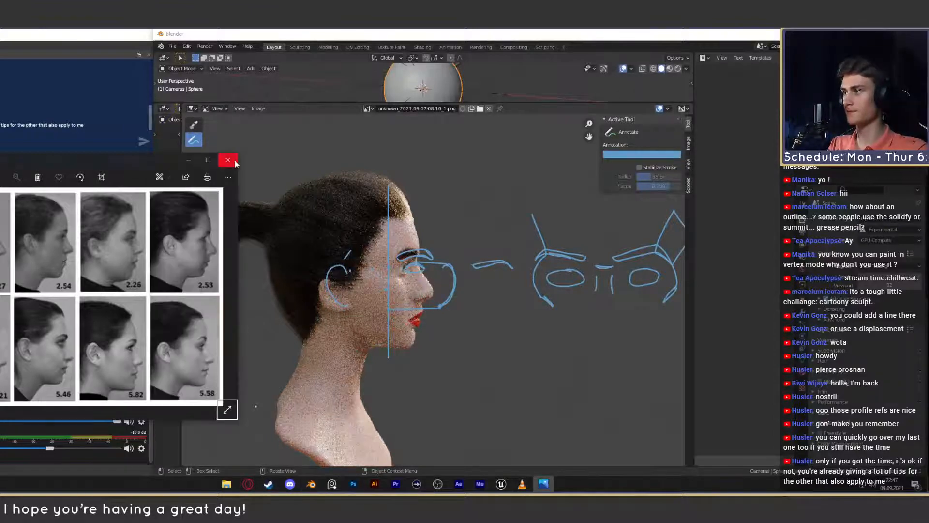
{"action": "left_click", "coordinate": [228, 160]}
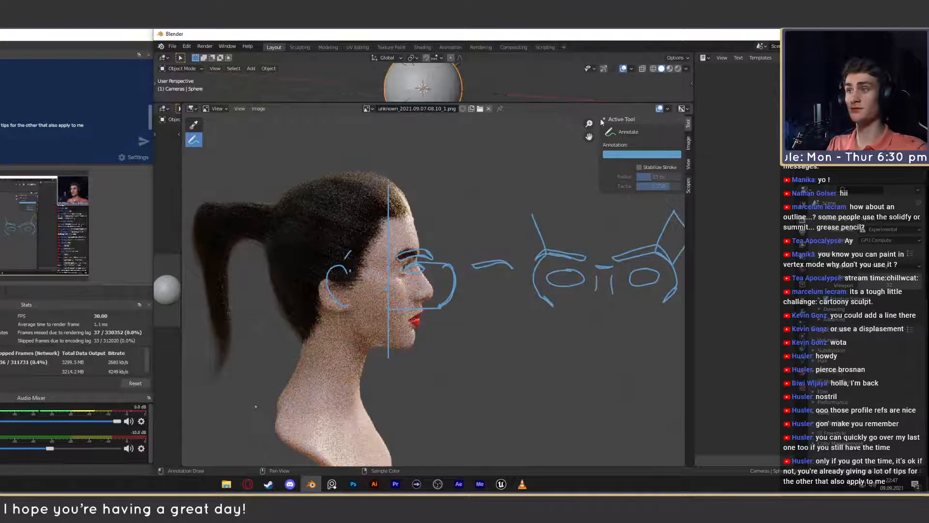
- Switch to Photoshop and browse the file explorer to the _Blender_Cloud/_projekte/2021_09 folder
{"action": "left_click", "coordinate": [353, 484]}
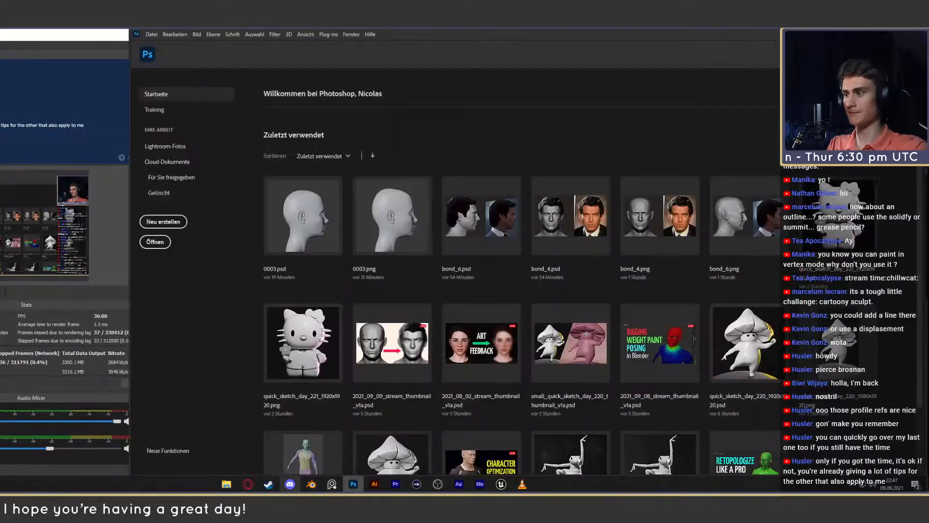
{"action": "left_click", "coordinate": [226, 484]}
{"action": "left_click_drag", "start_coordinate": [581, 120], "coordinate": [600, 109]}
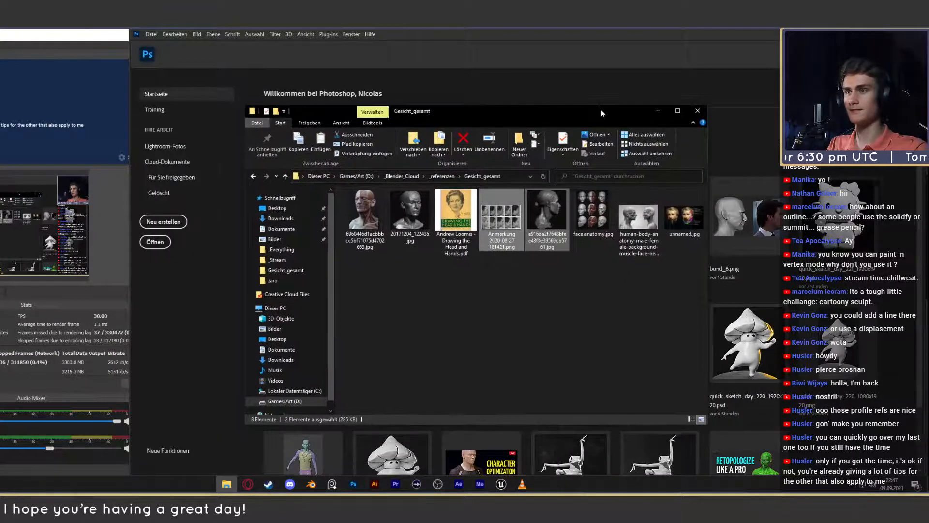
{"action": "left_click", "coordinate": [253, 176]}
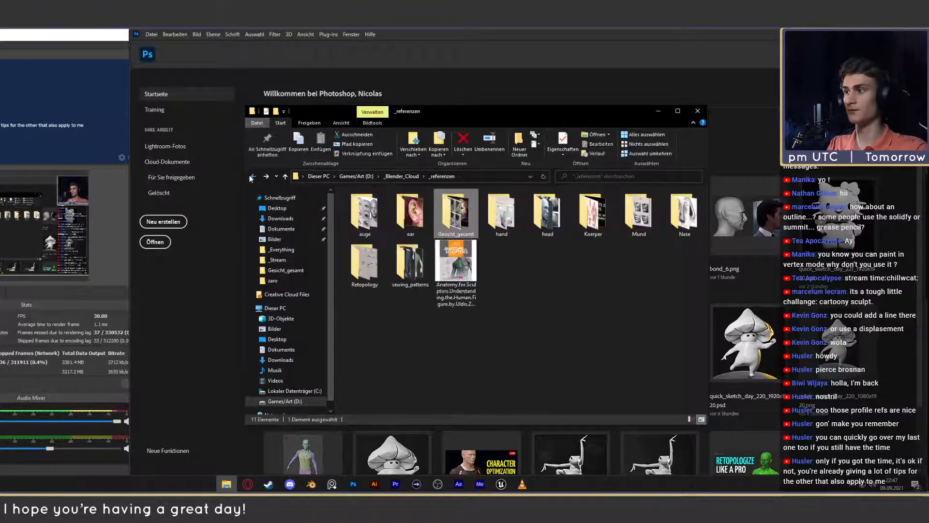
{"action": "left_click", "coordinate": [253, 177]}
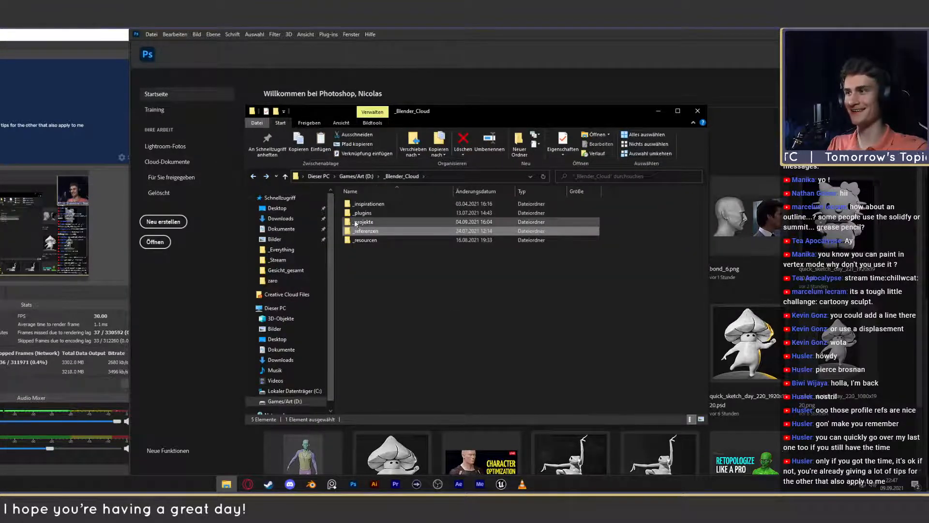
{"action": "double_click", "coordinate": [367, 222]}
{"action": "double_click", "coordinate": [379, 409]}
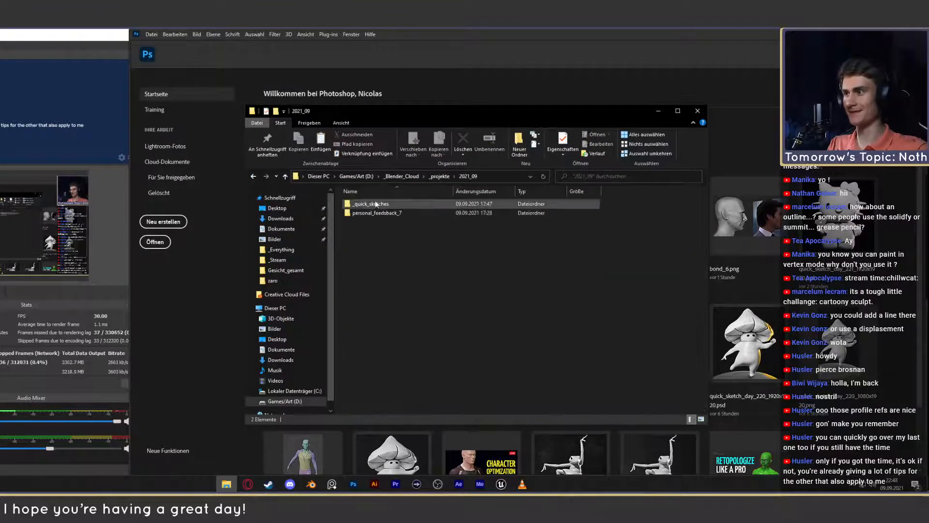
- Open the front bust render unknown_2021.09.07-08.10.png from the personal_feedsback_7 folder in Photoshop
{"action": "double_click", "coordinate": [377, 204]}
{"action": "left_click", "coordinate": [253, 178]}
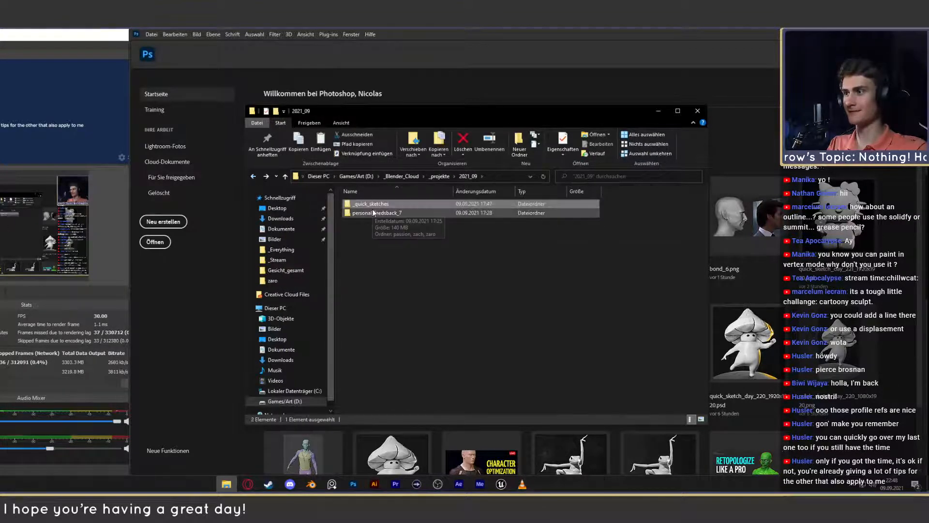
{"action": "left_click", "coordinate": [382, 214]}
{"action": "double_click", "coordinate": [382, 214]}
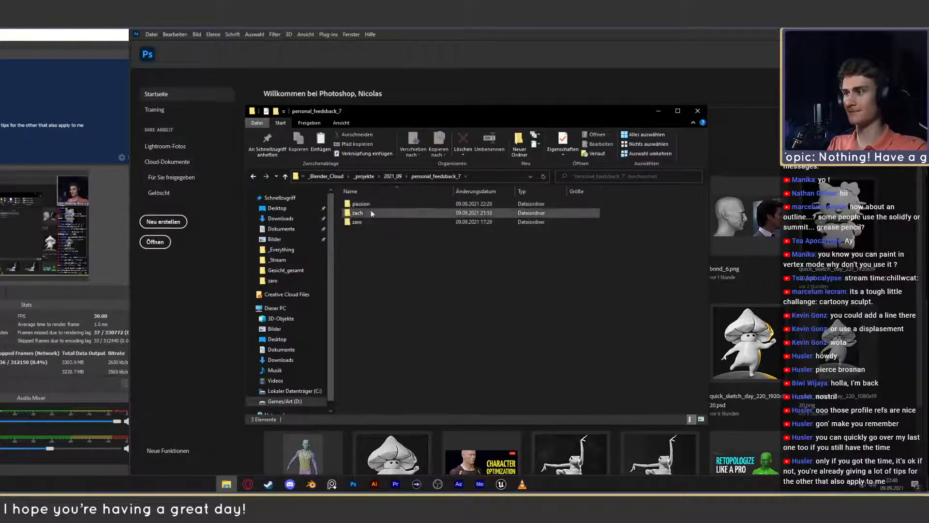
{"action": "double_click", "coordinate": [358, 226]}
{"action": "double_click", "coordinate": [430, 223]}
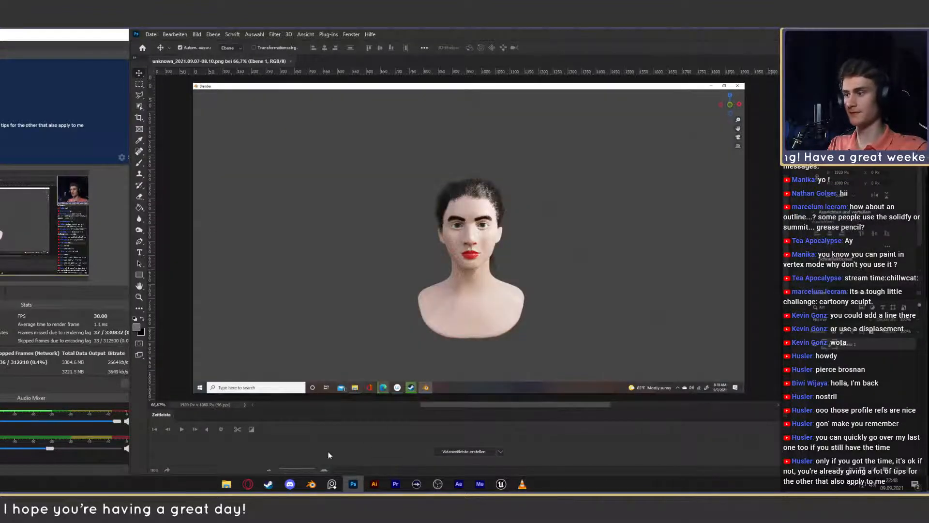
- Compare the renders unknown_2021.09.08-01.56.png and unknown_2021.09.07-08.10.png in the photo viewer and close the viewer and file explorer
{"action": "left_click", "coordinate": [226, 484]}
{"action": "double_click", "coordinate": [551, 224]}
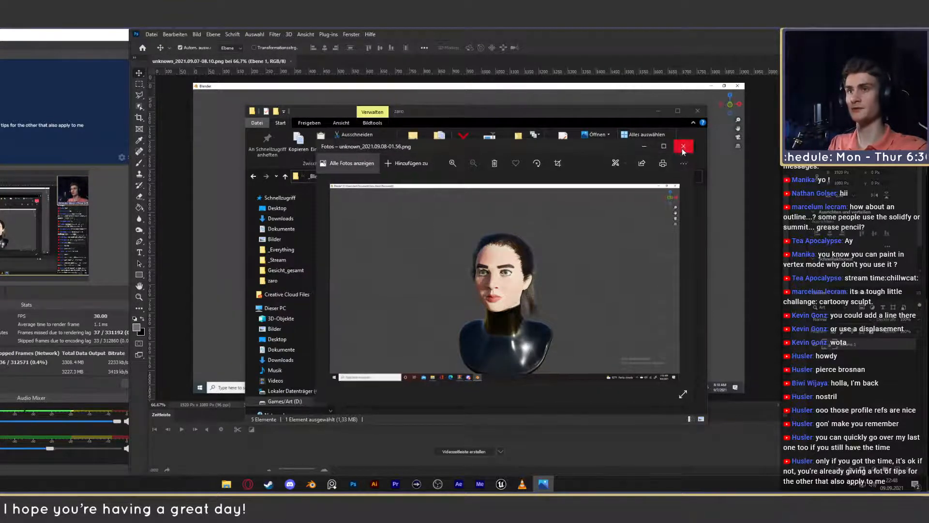
{"action": "left_click", "coordinate": [684, 149]}
{"action": "double_click", "coordinate": [436, 227]}
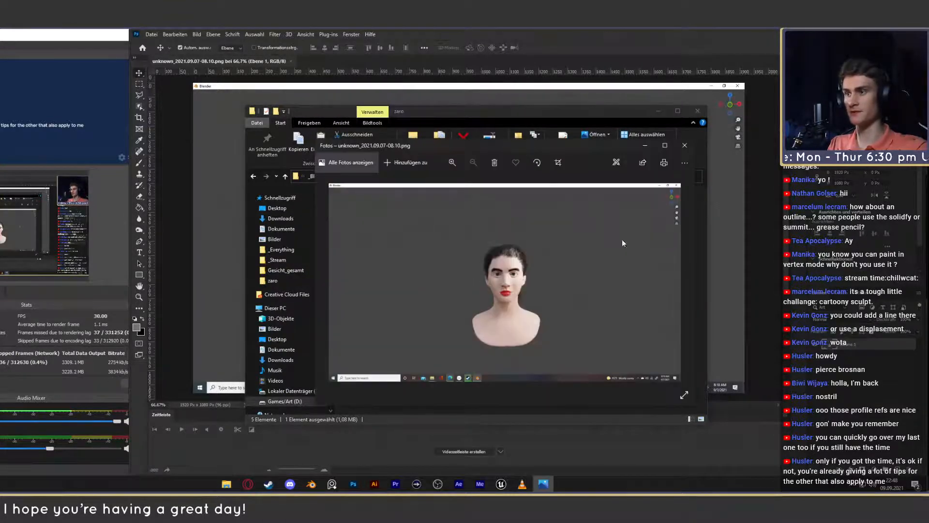
{"action": "left_click", "coordinate": [684, 146]}
{"action": "left_click", "coordinate": [697, 110]}
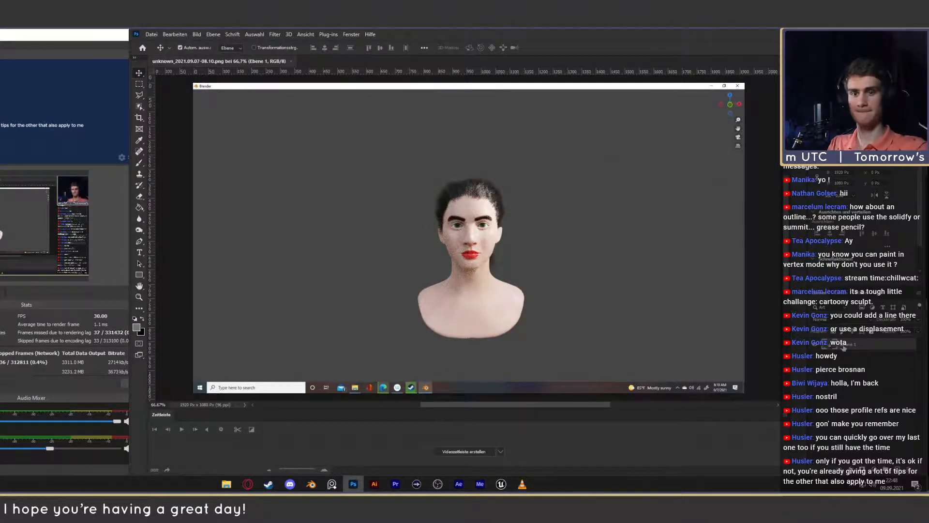
- Duplicate the bust image layer and convert the copy to a smart object
{"action": "key", "text": "ctrl+j"}
{"action": "right_click", "coordinate": [860, 347]}
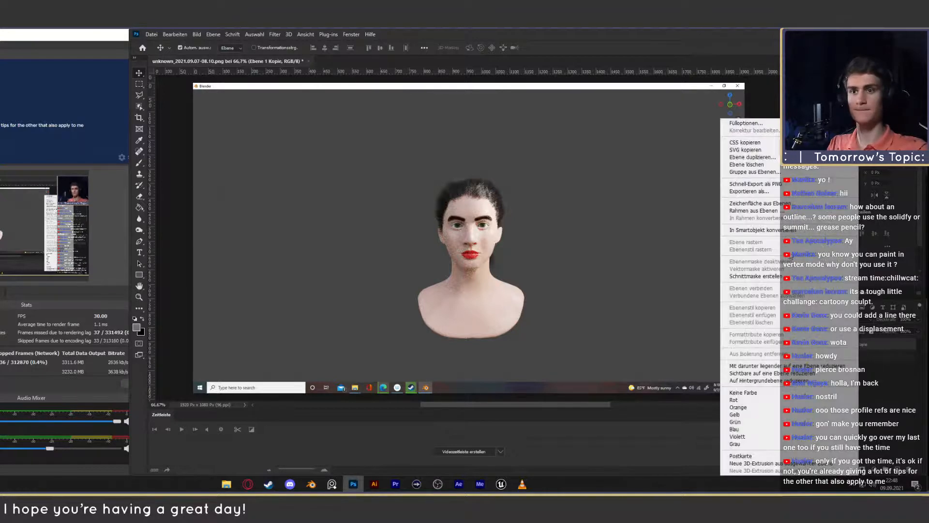
{"action": "left_click", "coordinate": [750, 230]}
- Open the Liquify filter on the smart object copy, showing the bust's face at 300%
{"action": "left_click", "coordinate": [275, 34]}
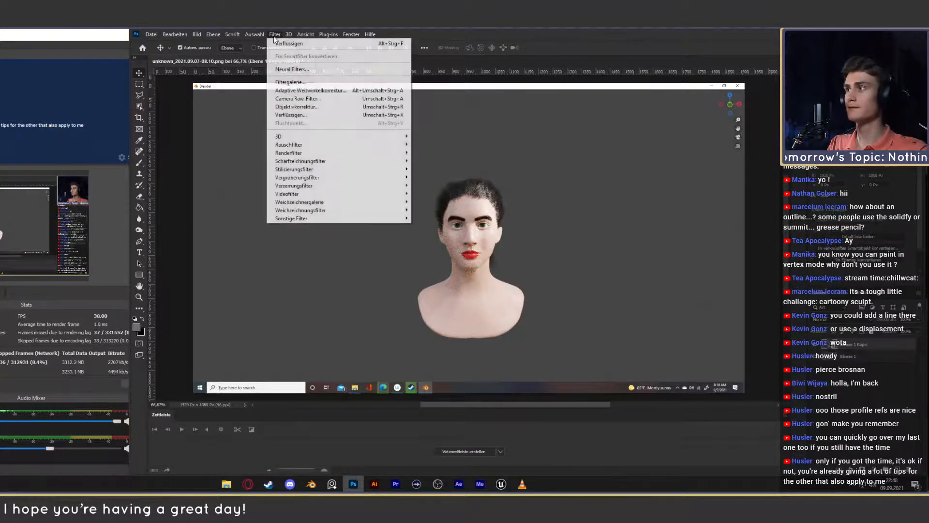
{"action": "left_click", "coordinate": [300, 115]}
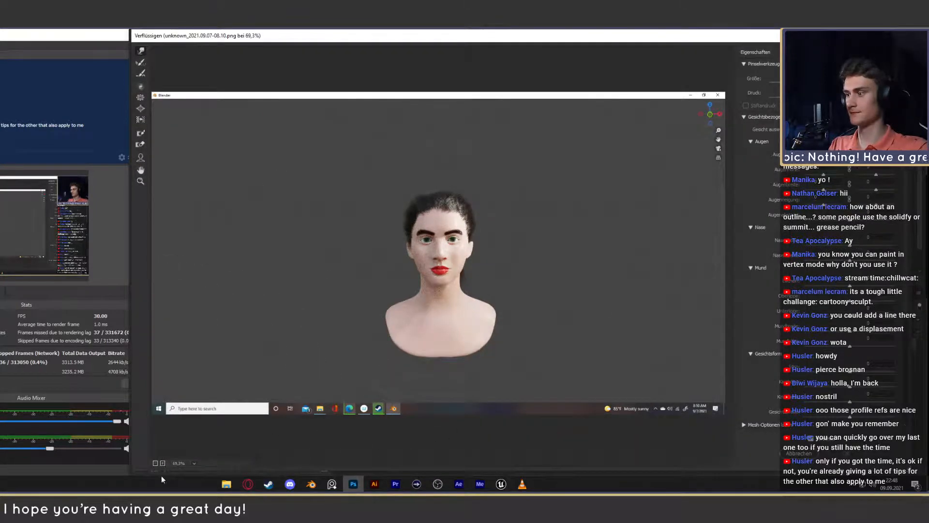
{"action": "left_click", "coordinate": [163, 463]}
{"action": "left_click", "coordinate": [163, 463]}
{"action": "left_click", "coordinate": [163, 463]}
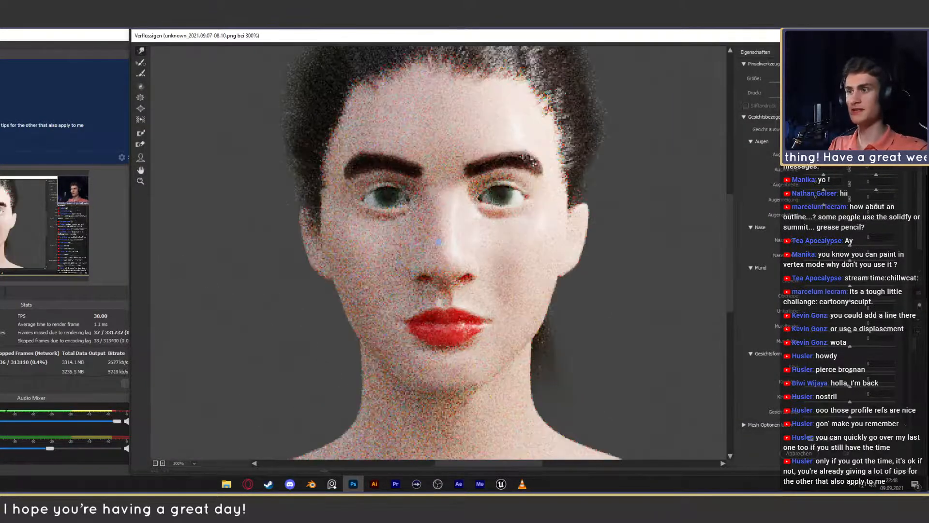